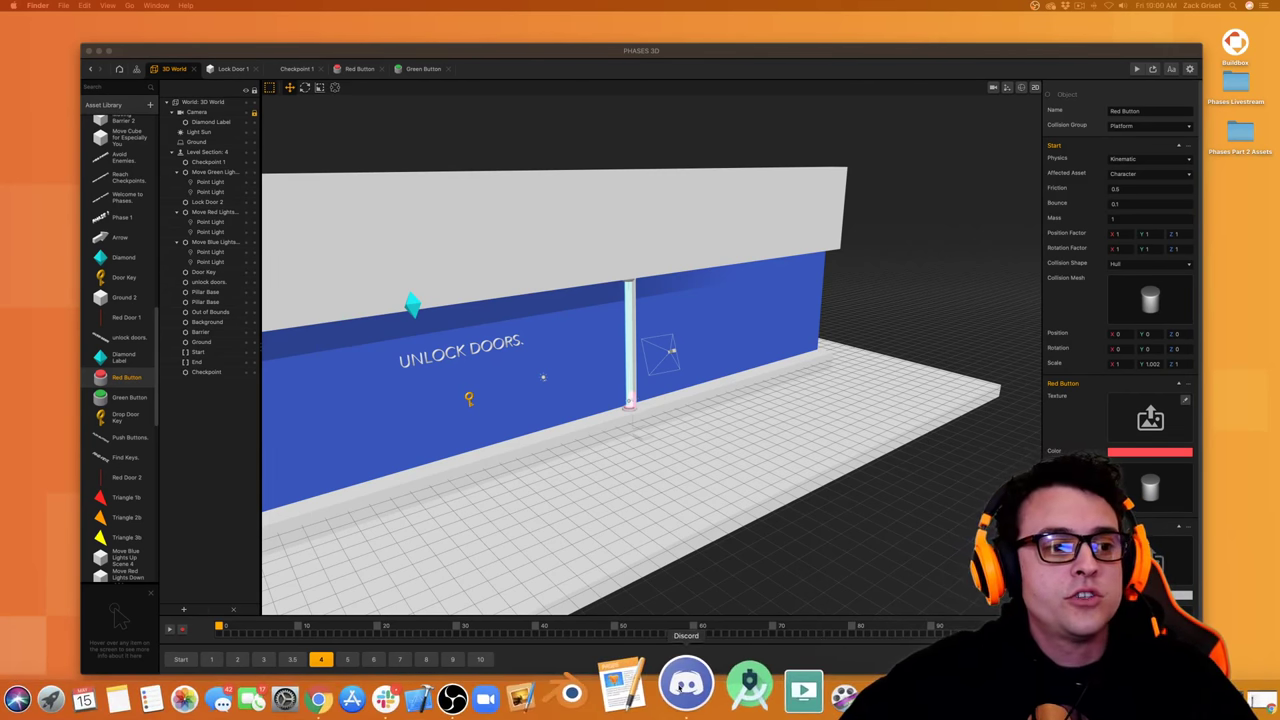
- Switch to Discord and review the Phases asset link and demo file posts in the buildbox-livestreams channel
left_click(690, 686)
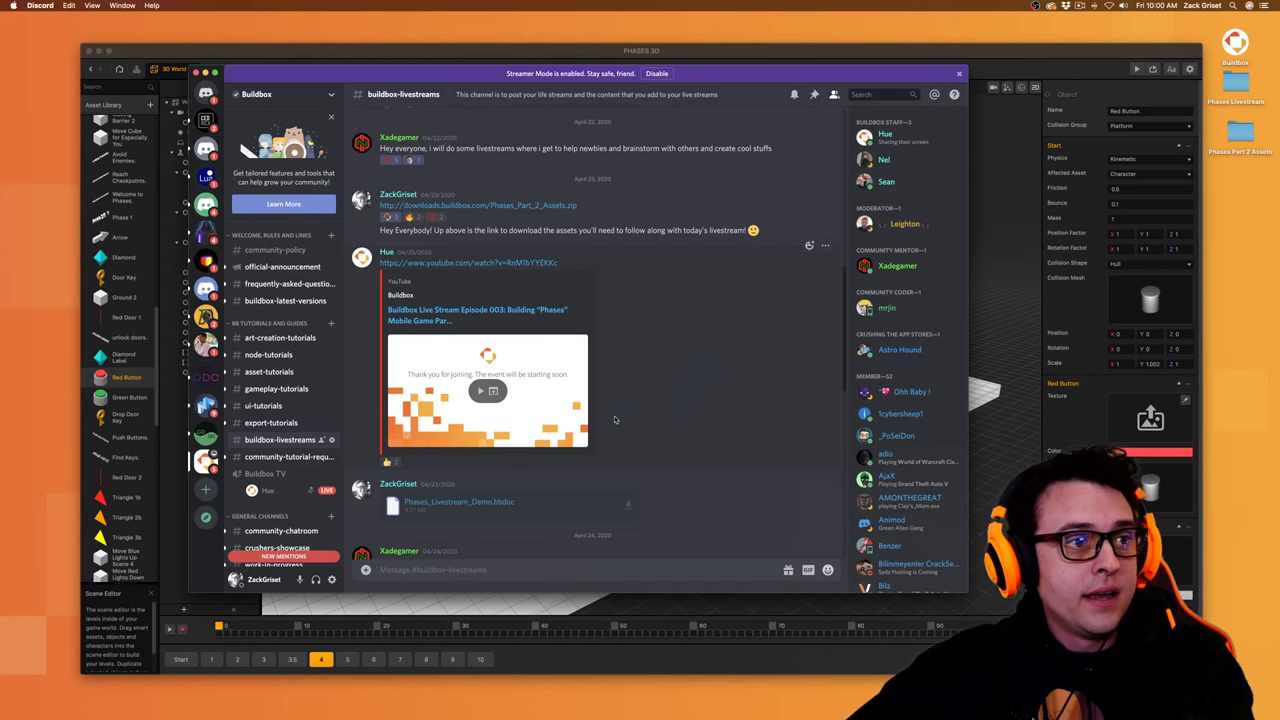
scroll(615, 420, "up", 1)
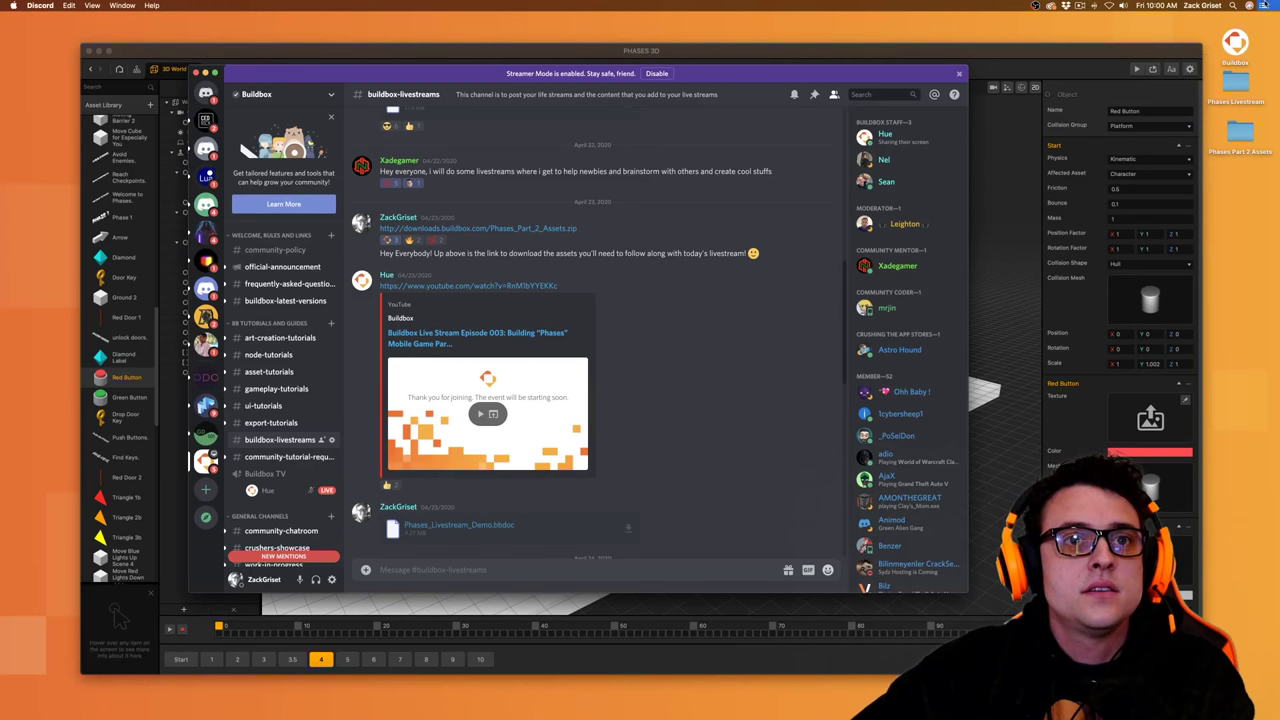
- Turn on Do Not Disturb in the system notification settings to silence incoming alerts
left_click(1265, 6)
scroll(1256, 72, "up", 2)
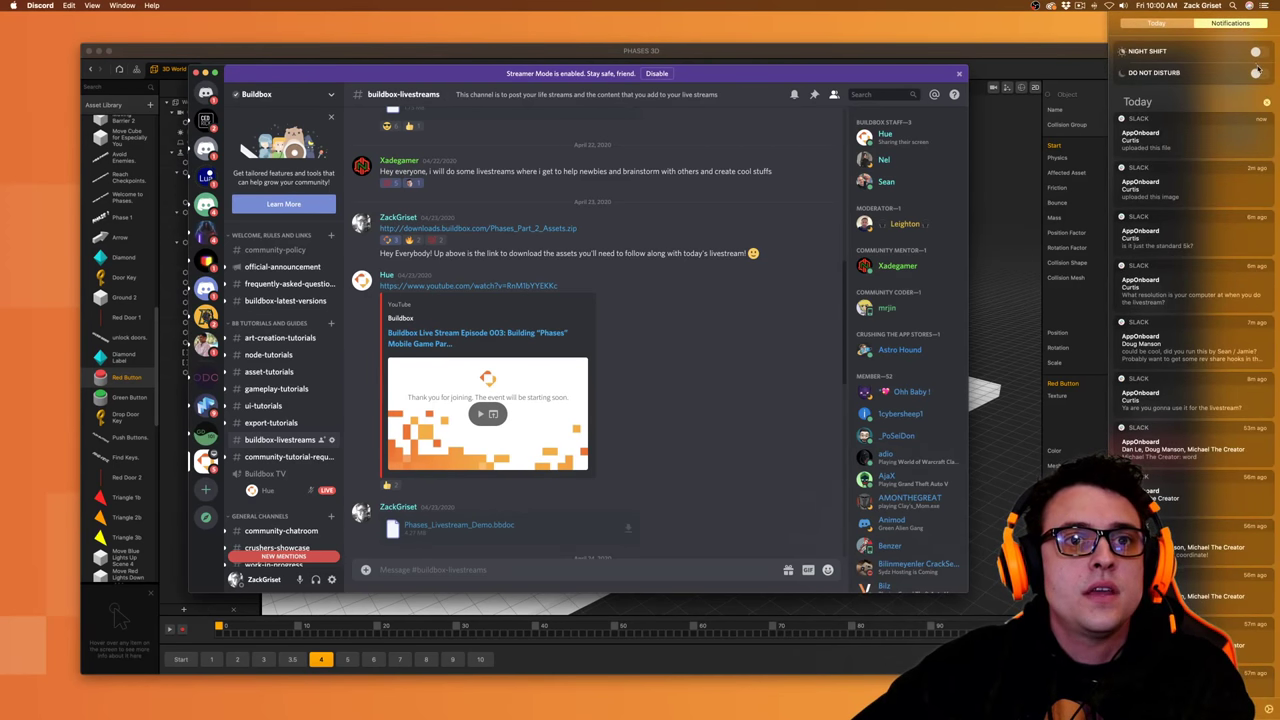
left_click(1257, 72)
left_click(1266, 6)
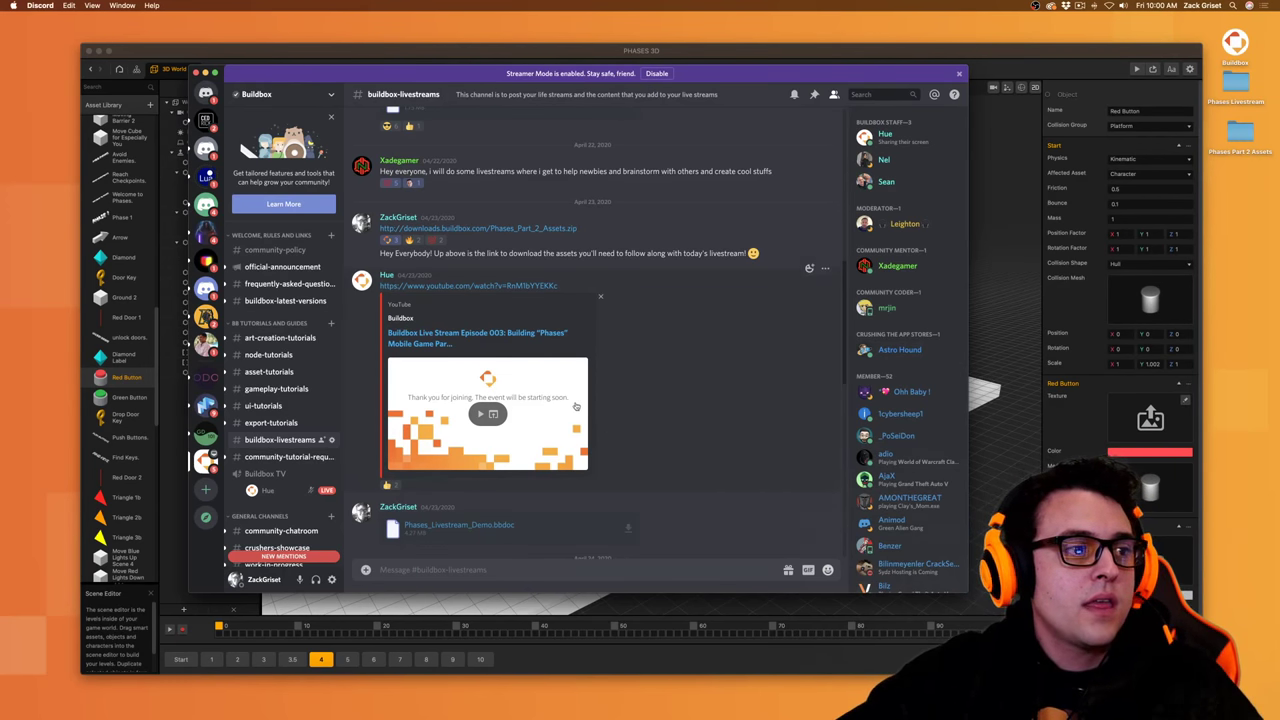
- Read through to the newest posts in the buildbox-livestreams channel and close Discord
scroll(647, 431, "down", 1)
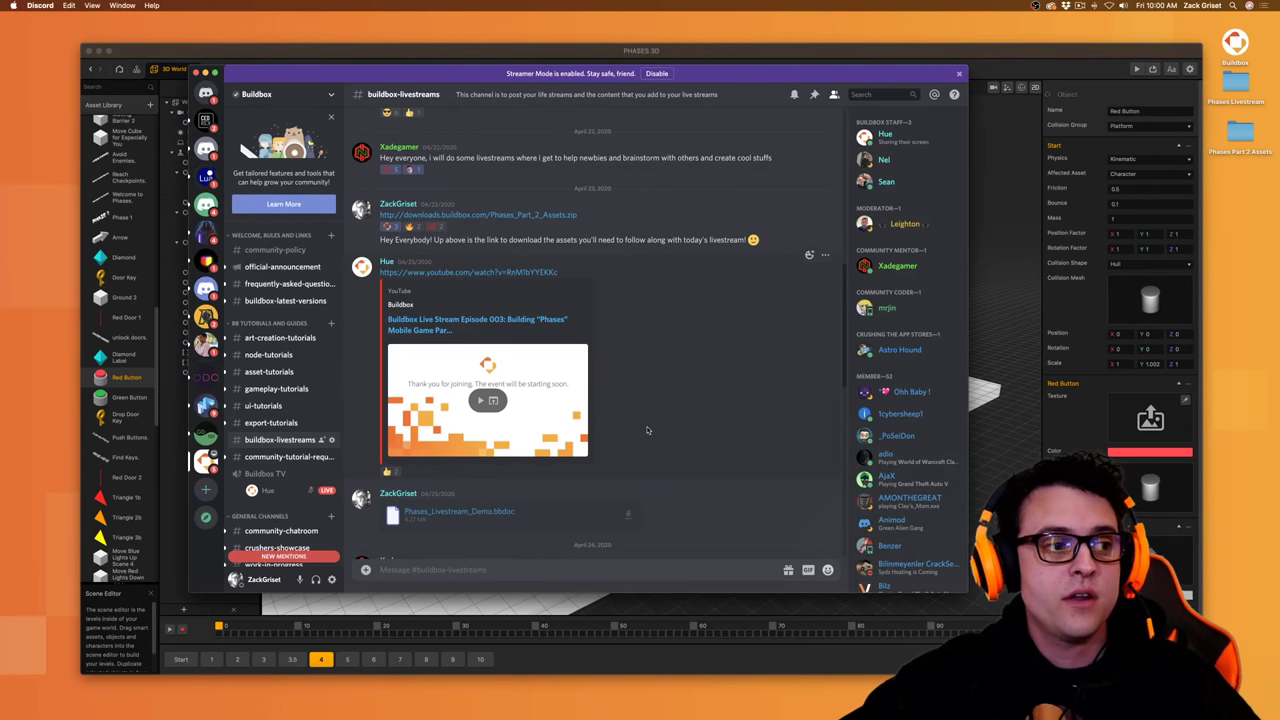
scroll(640, 428, "down", 6)
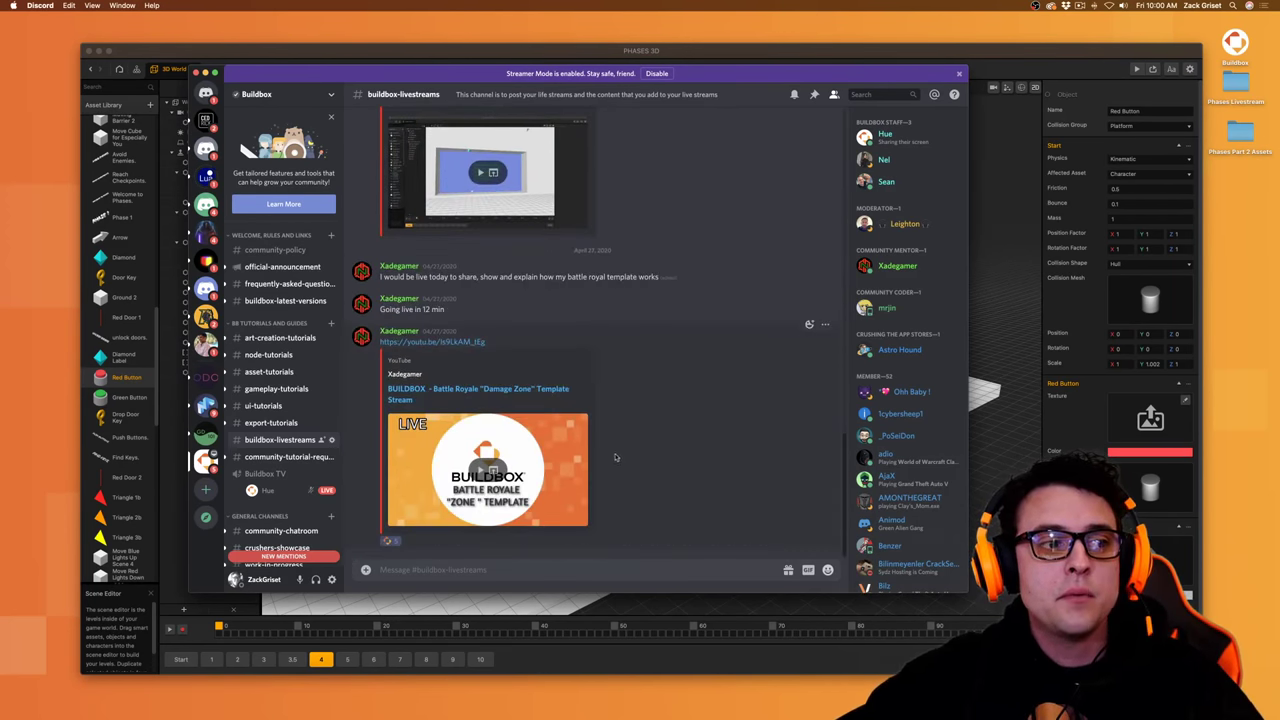
left_click(196, 72)
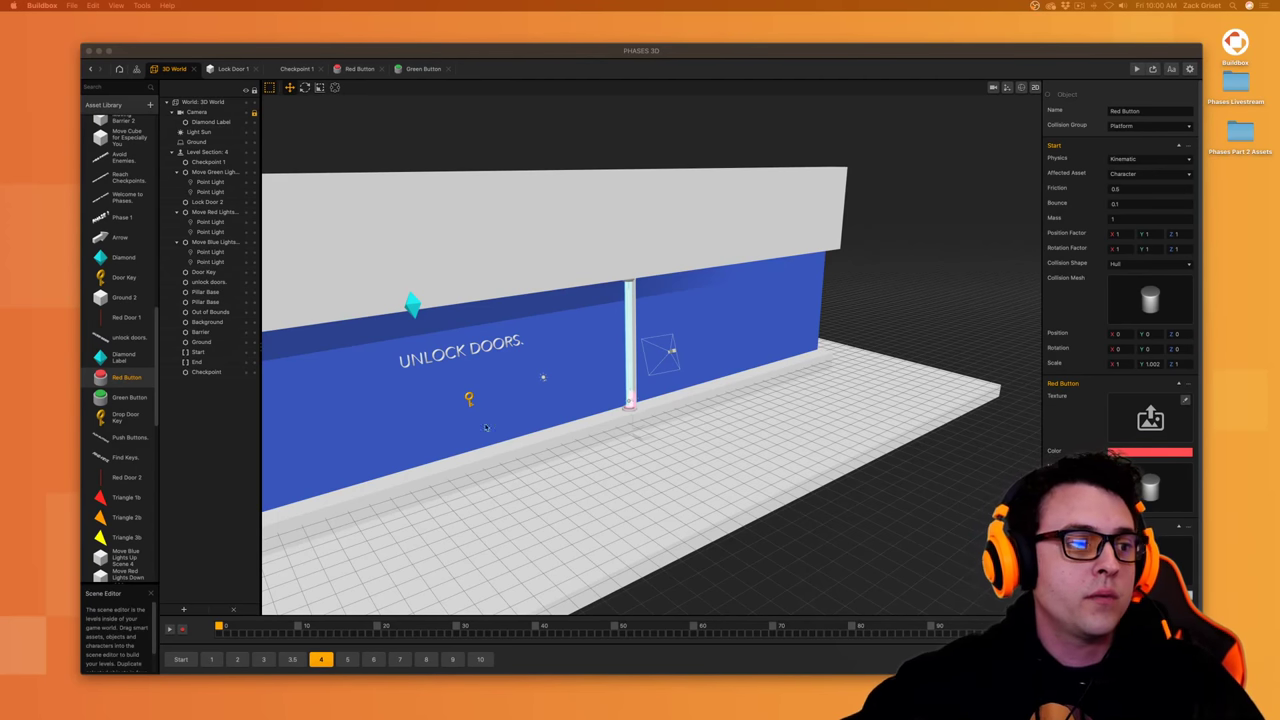
- Open scene 3 of the 3D World and run the game preview from it
left_click(269, 658)
left_click(268, 659)
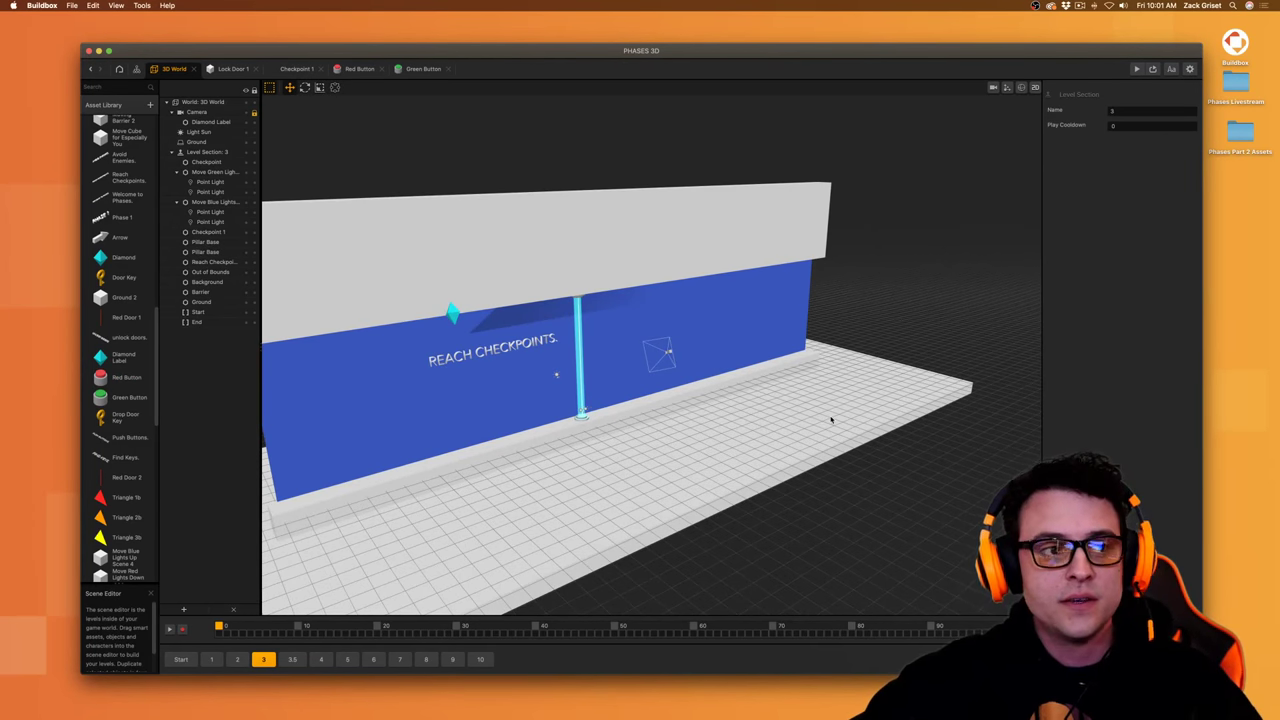
left_click(1137, 69)
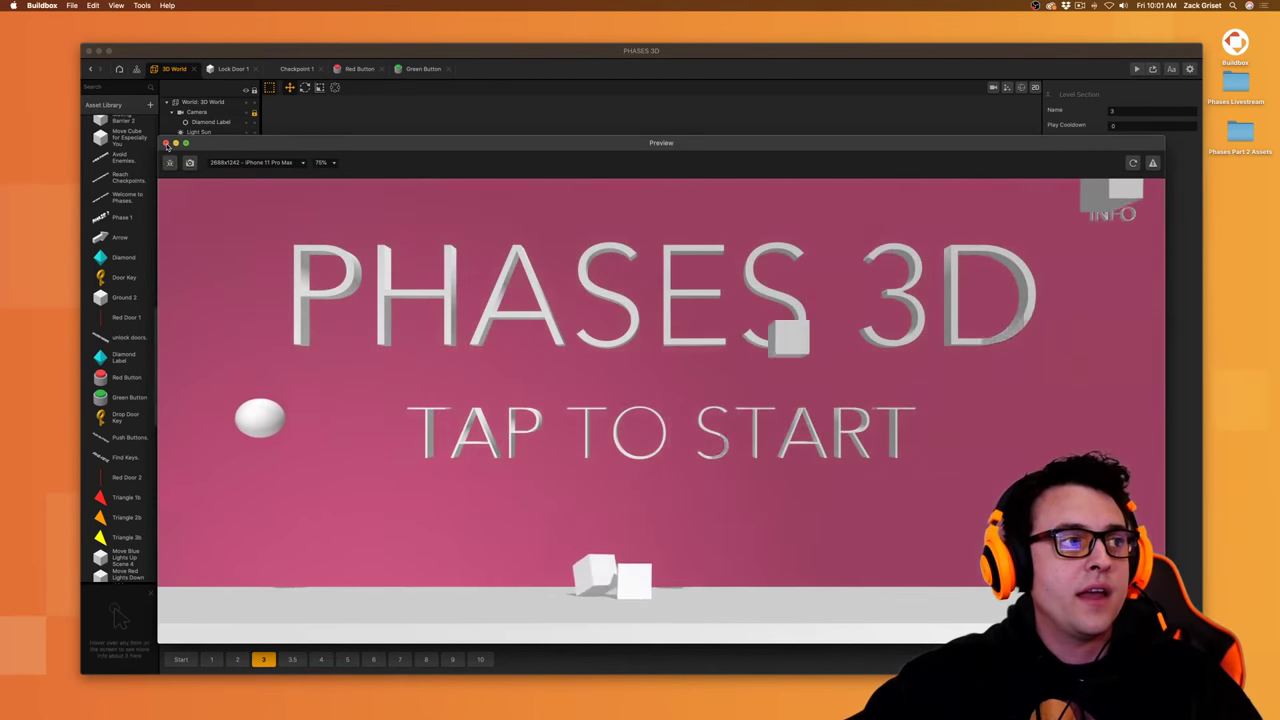
left_click(166, 142)
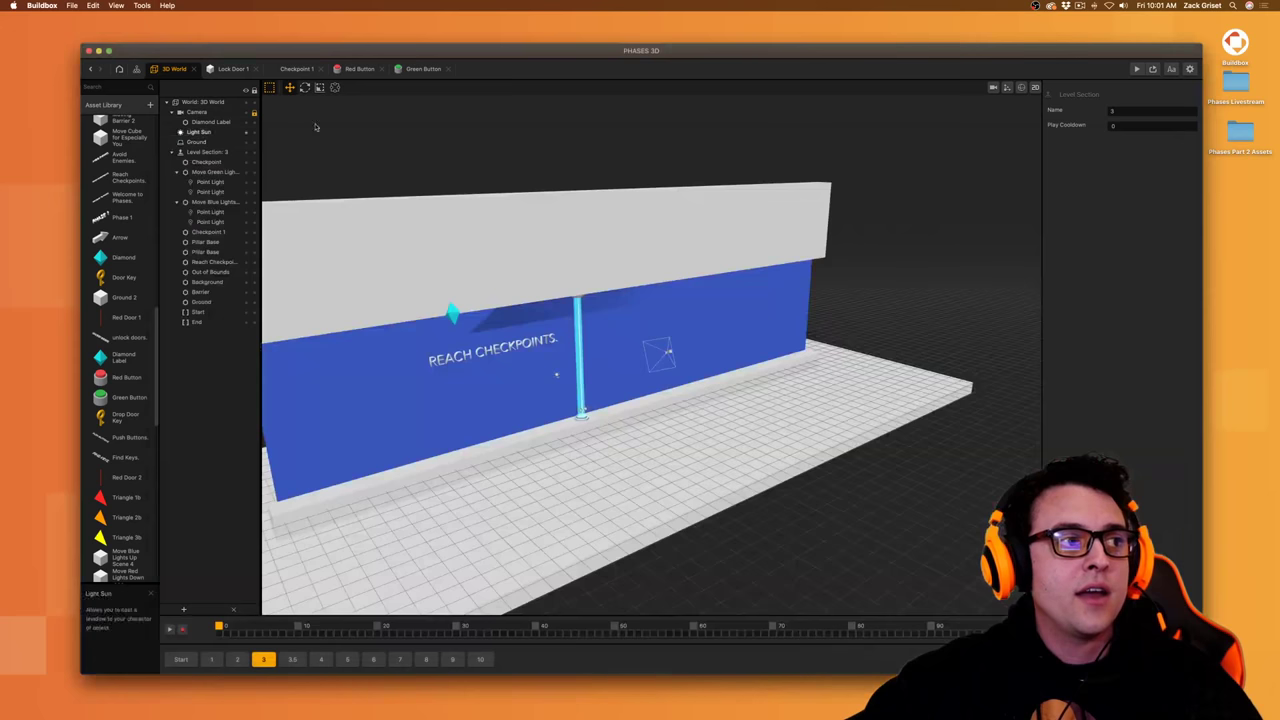
left_click(1137, 69)
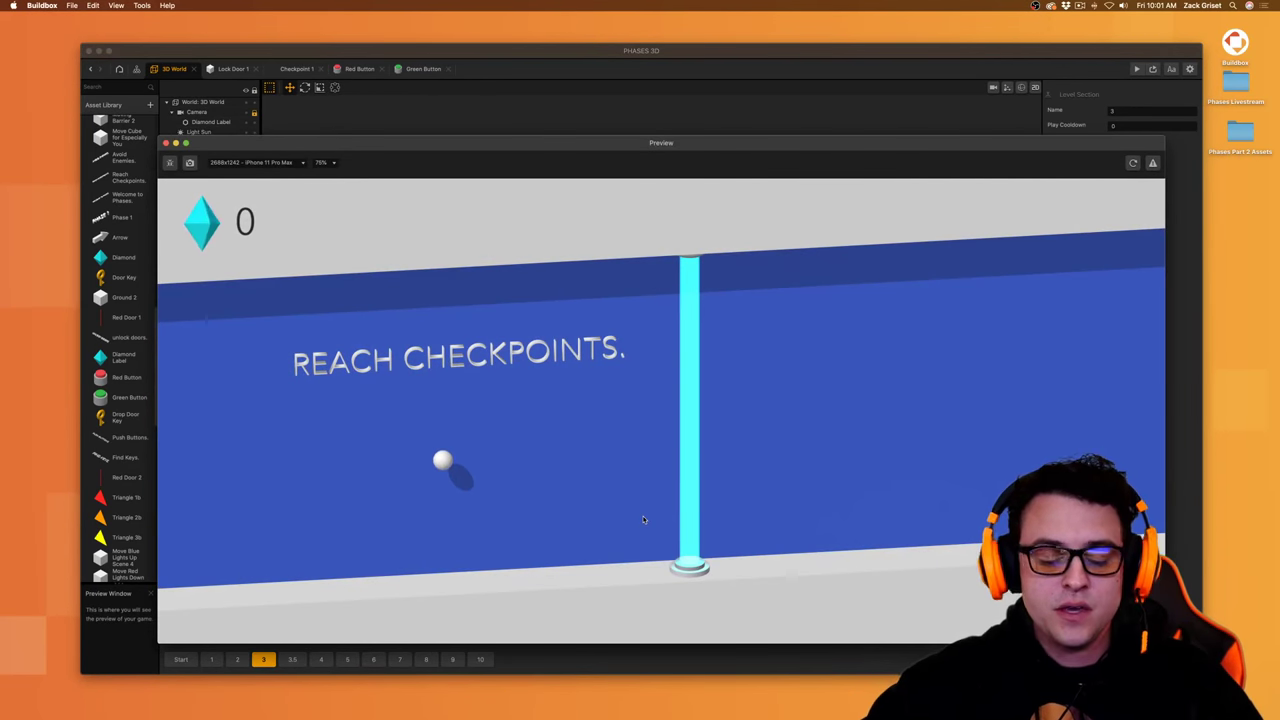
- Playtest the ball through the Reach Checkpoints section and the Reverse Gravity pillars
key("Up")
key("Right")
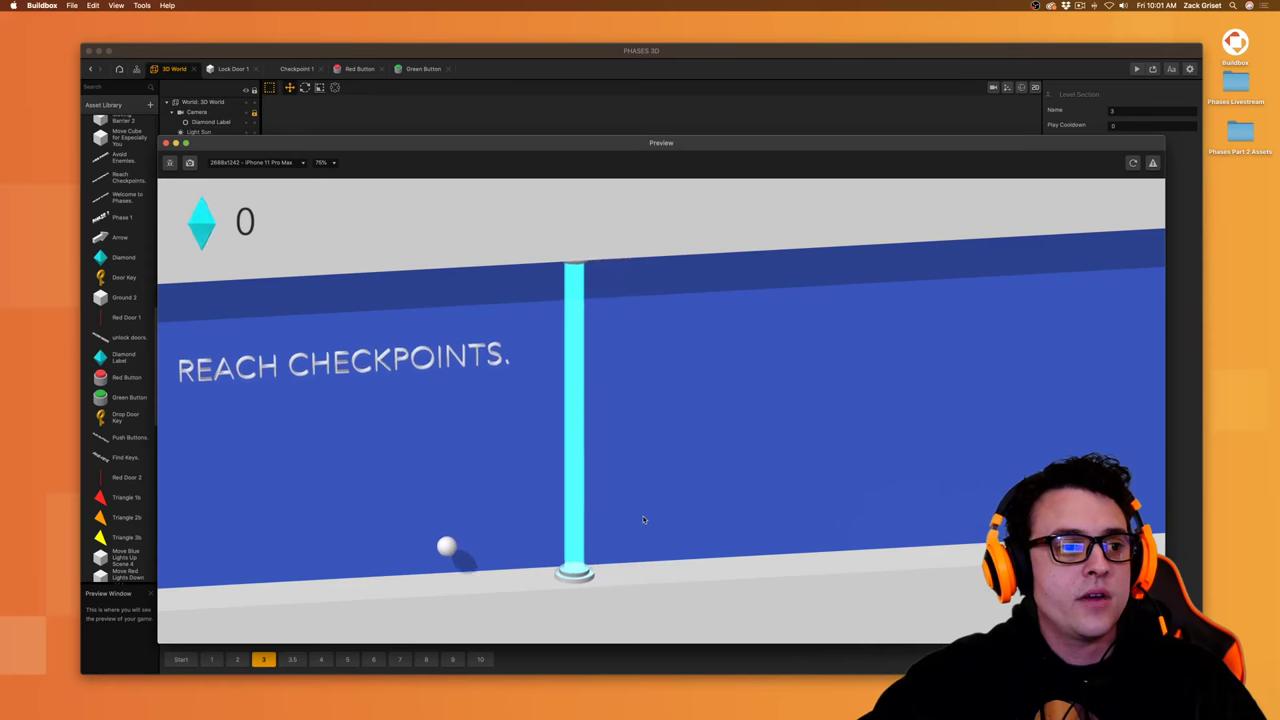
key("Right")
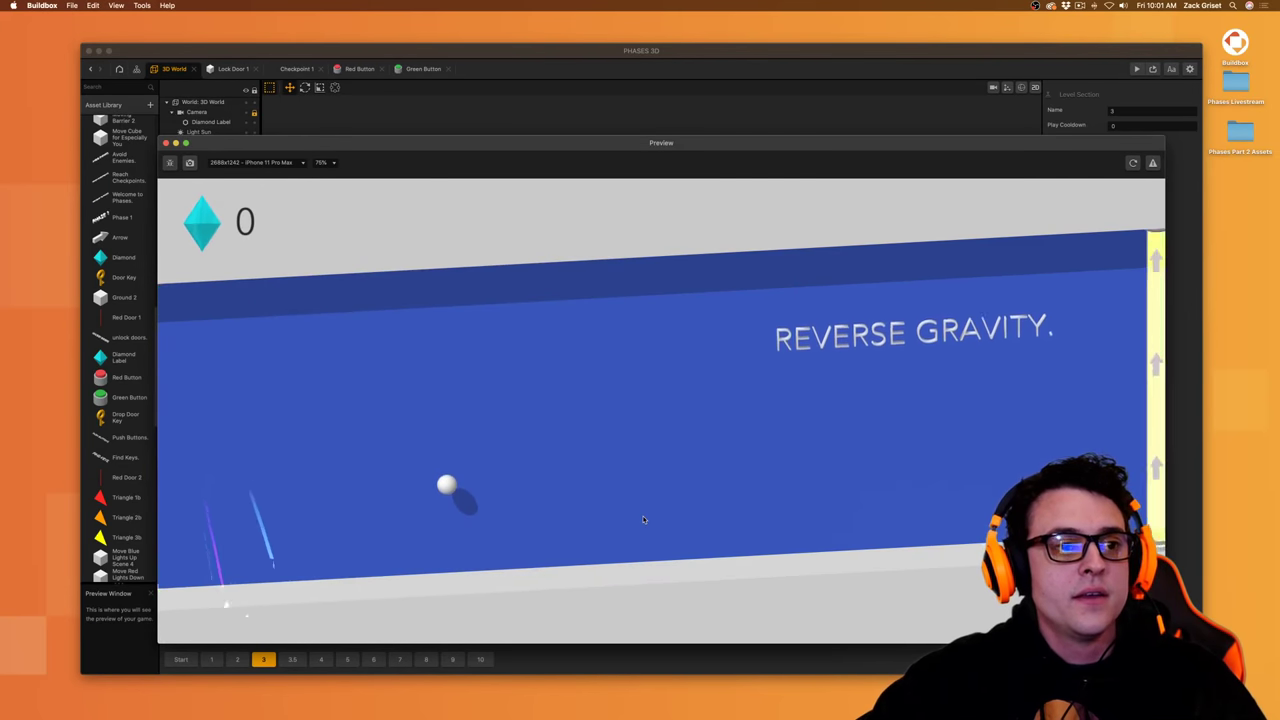
key("Right")
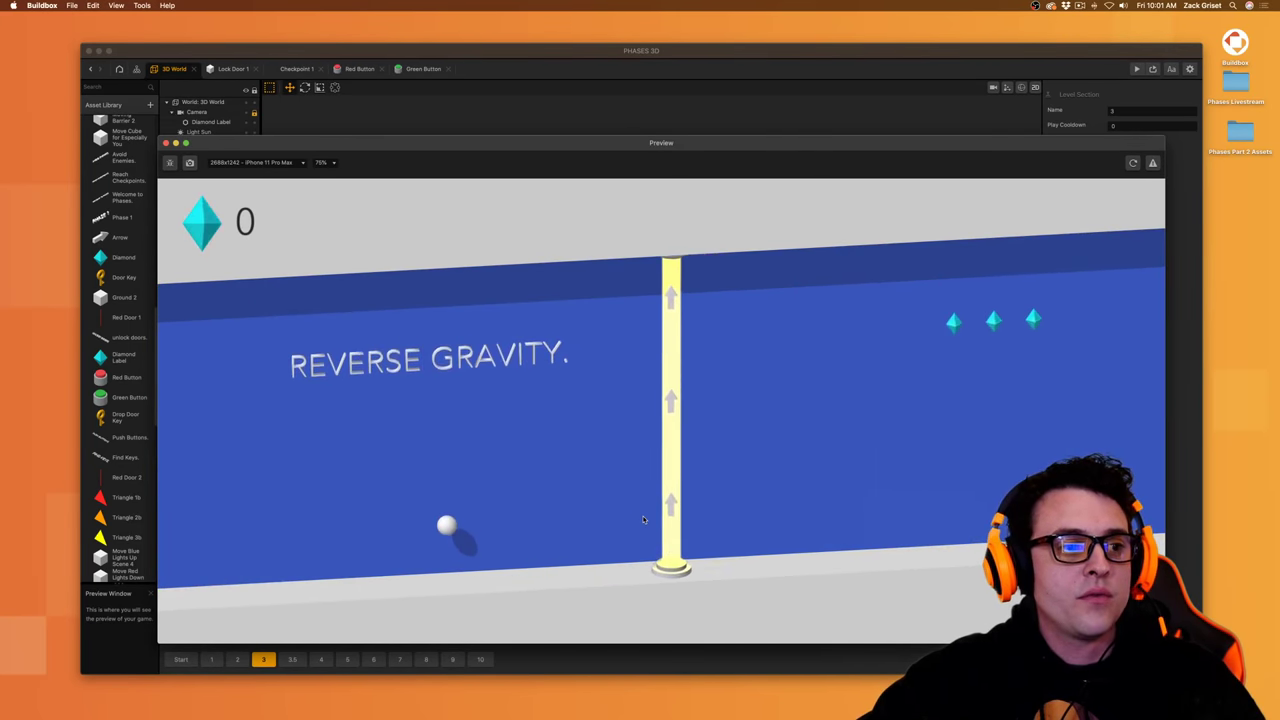
key("Right")
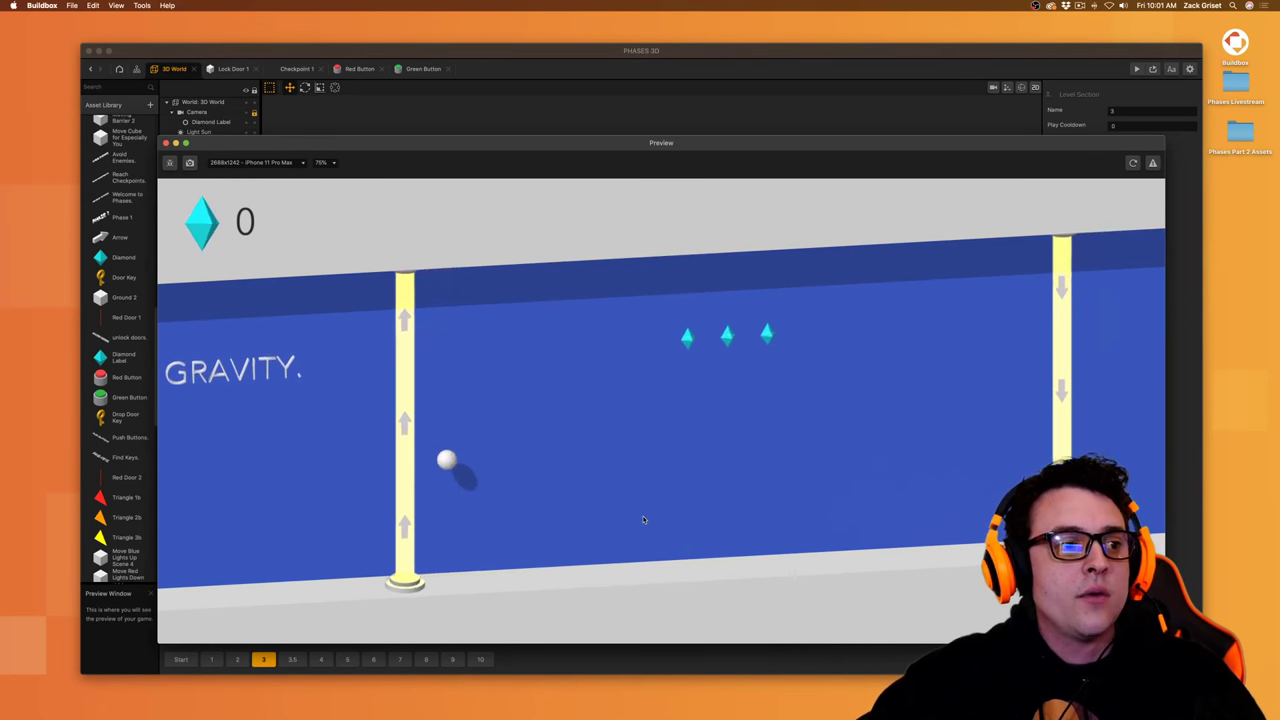
key("Left")
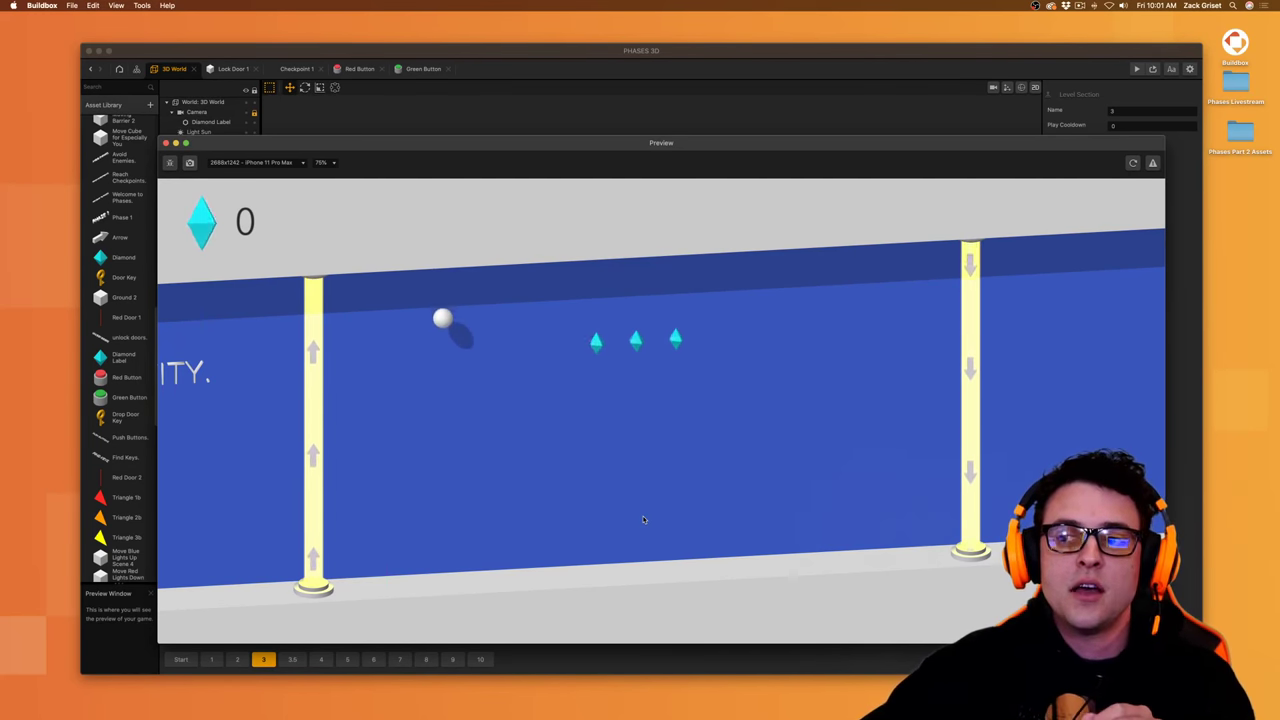
key("Right")
key("Right")
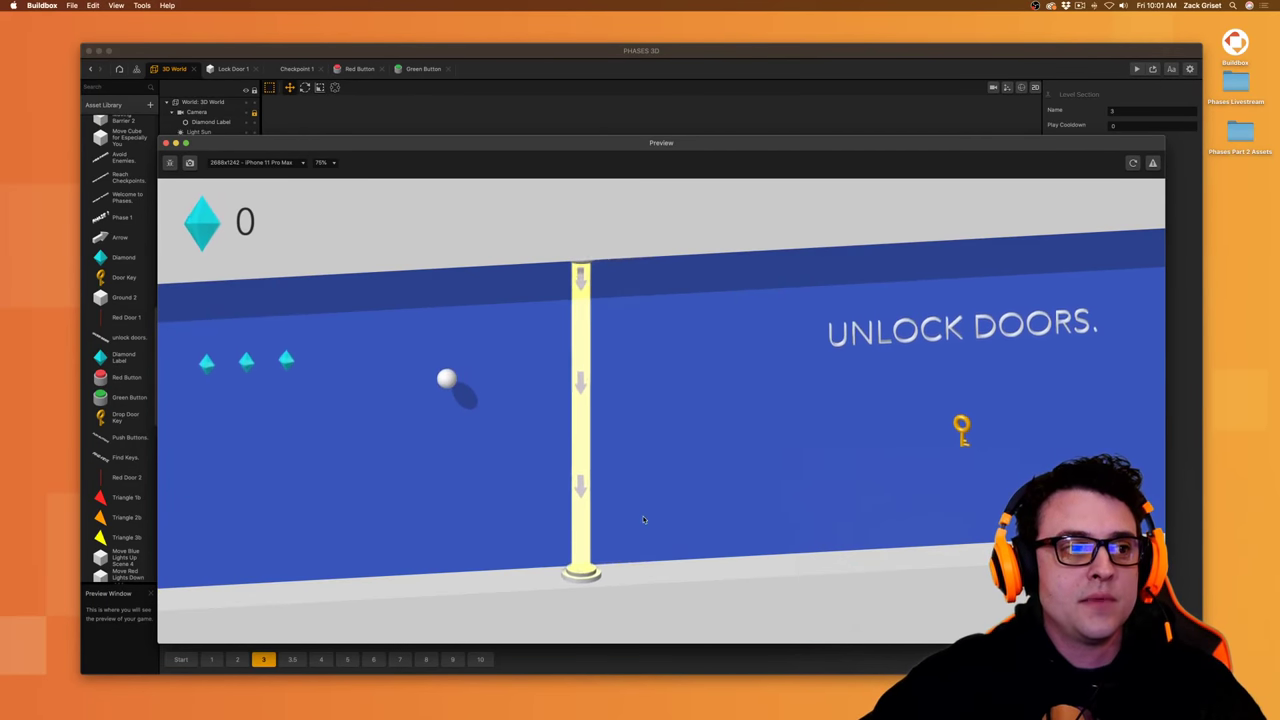
- Playtest the Unlock Doors section by collecting the key, passing the checkpoint and reaching the Push Buttons section
key("Right")
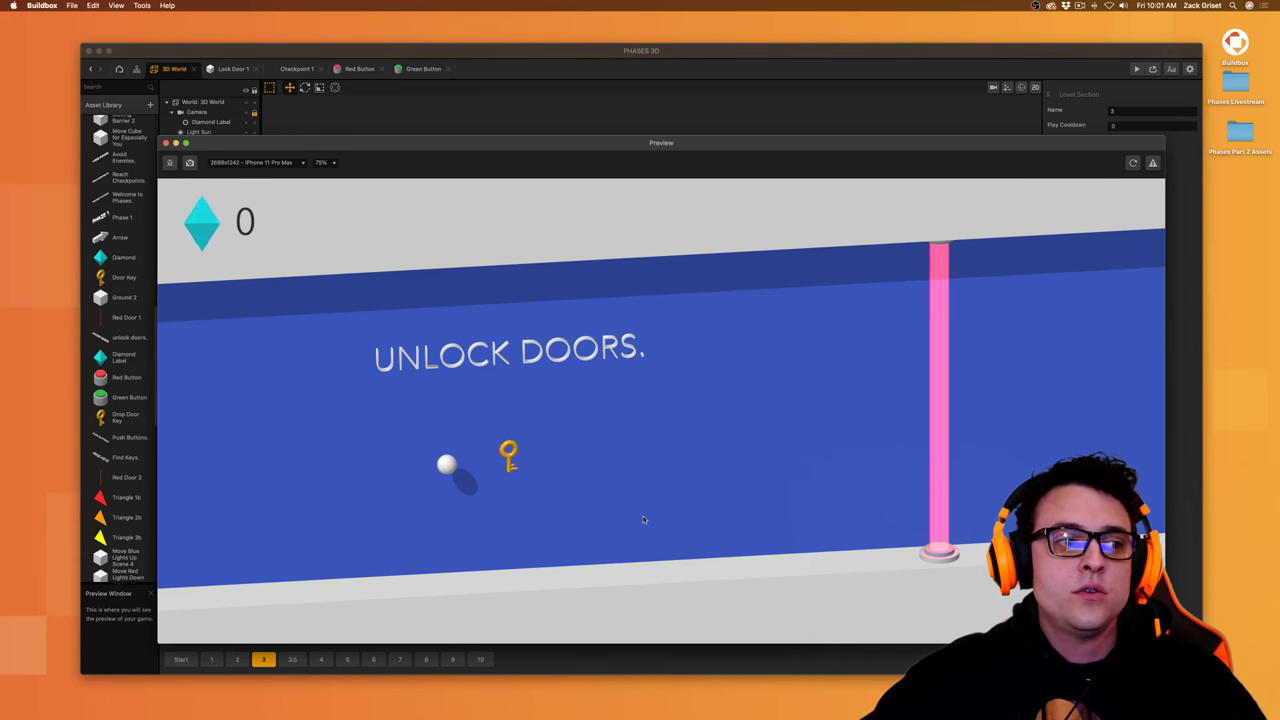
key("Right")
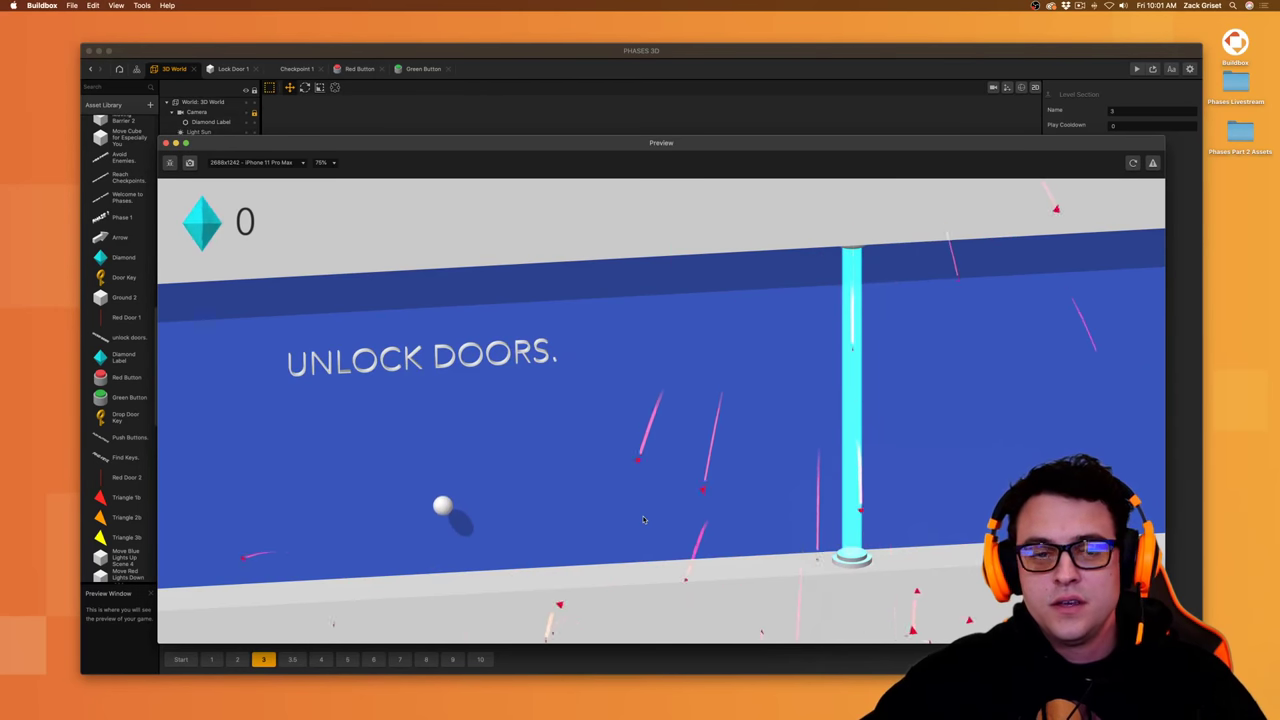
key("Right")
key("Right")
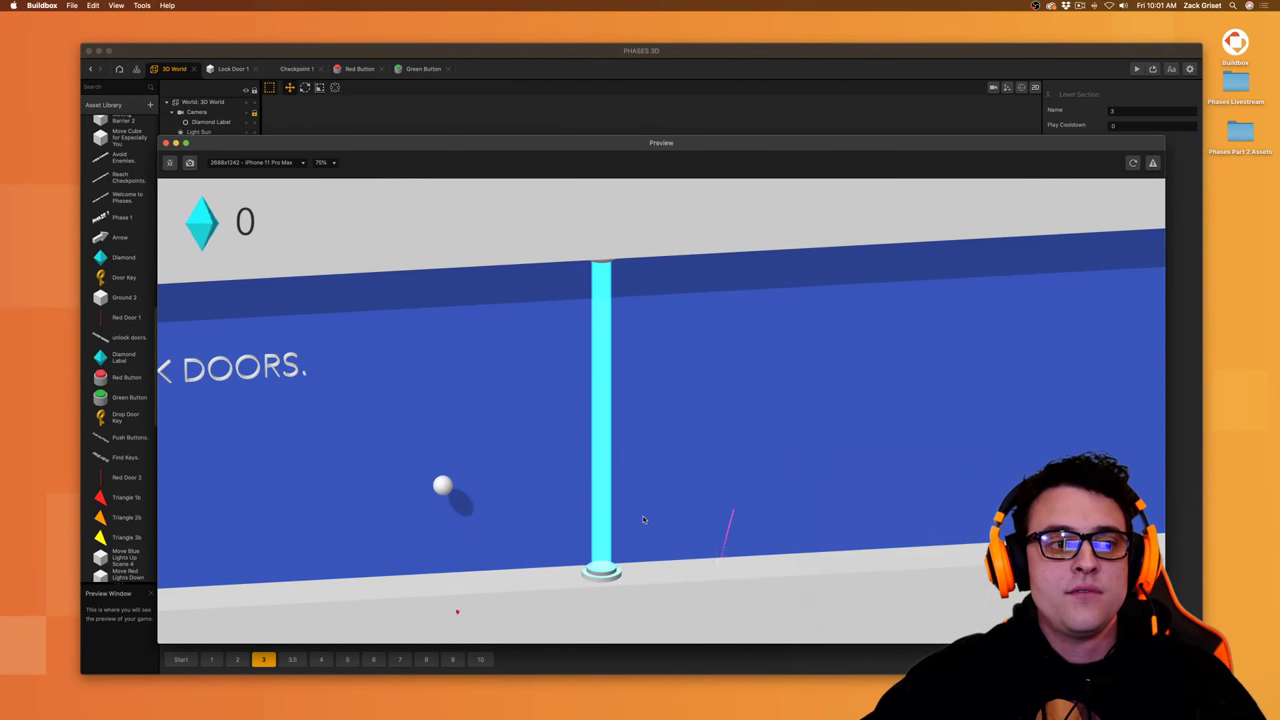
key("Right")
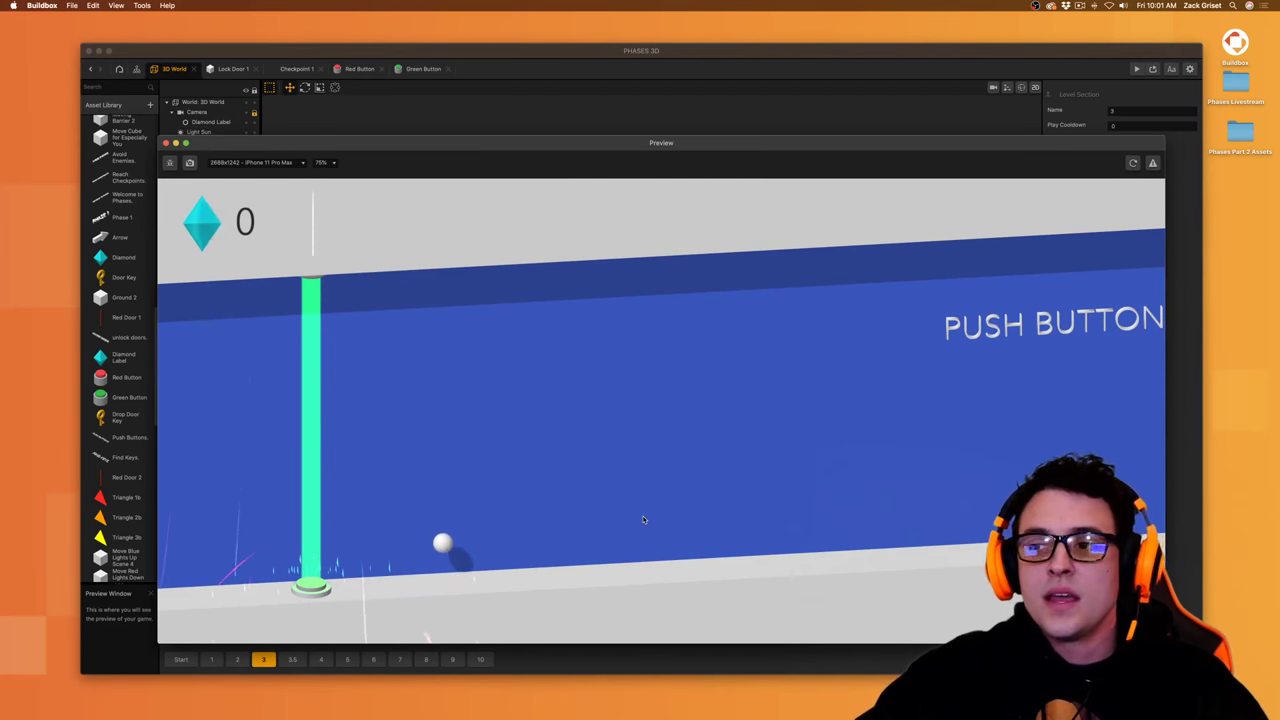
key("Right")
key("Right")
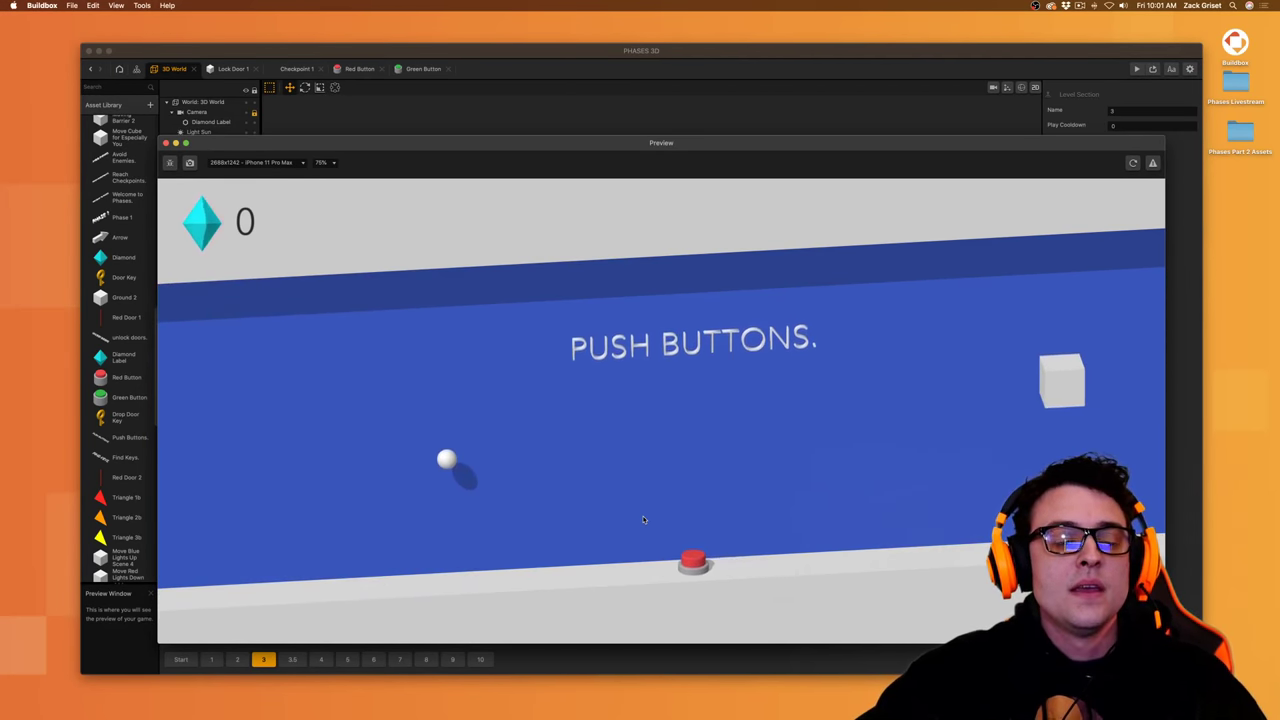
key("Right")
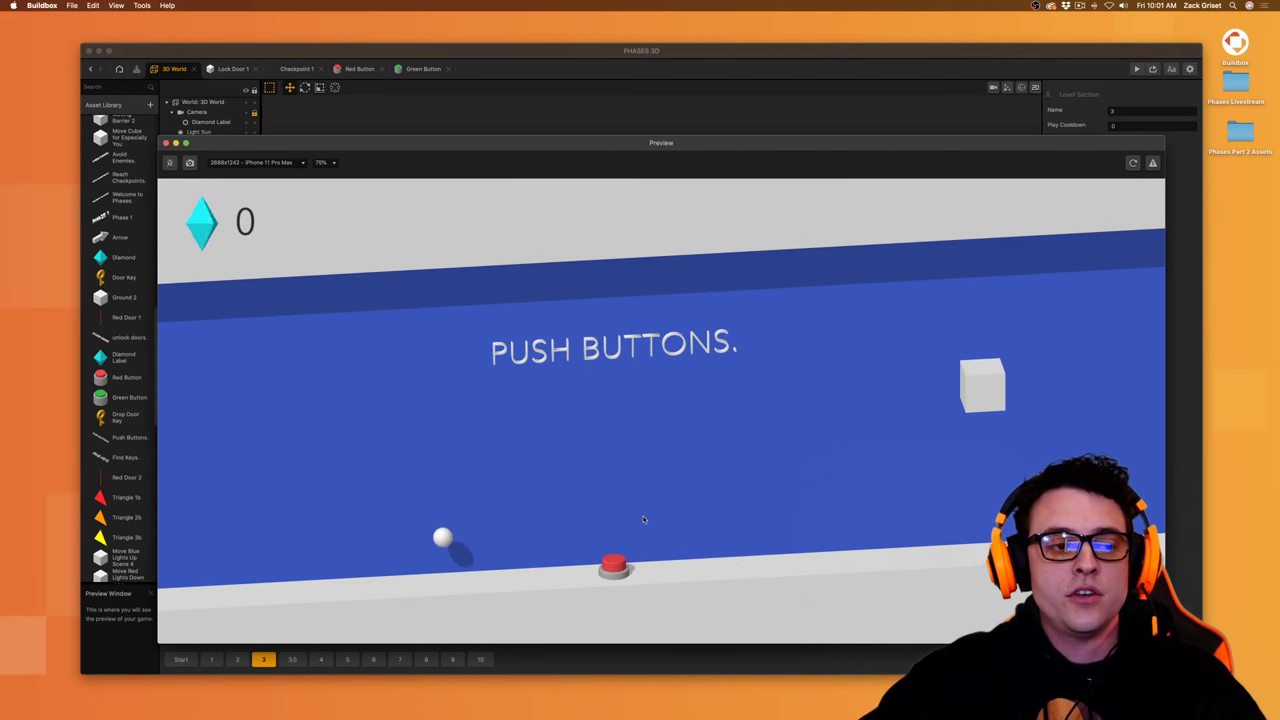
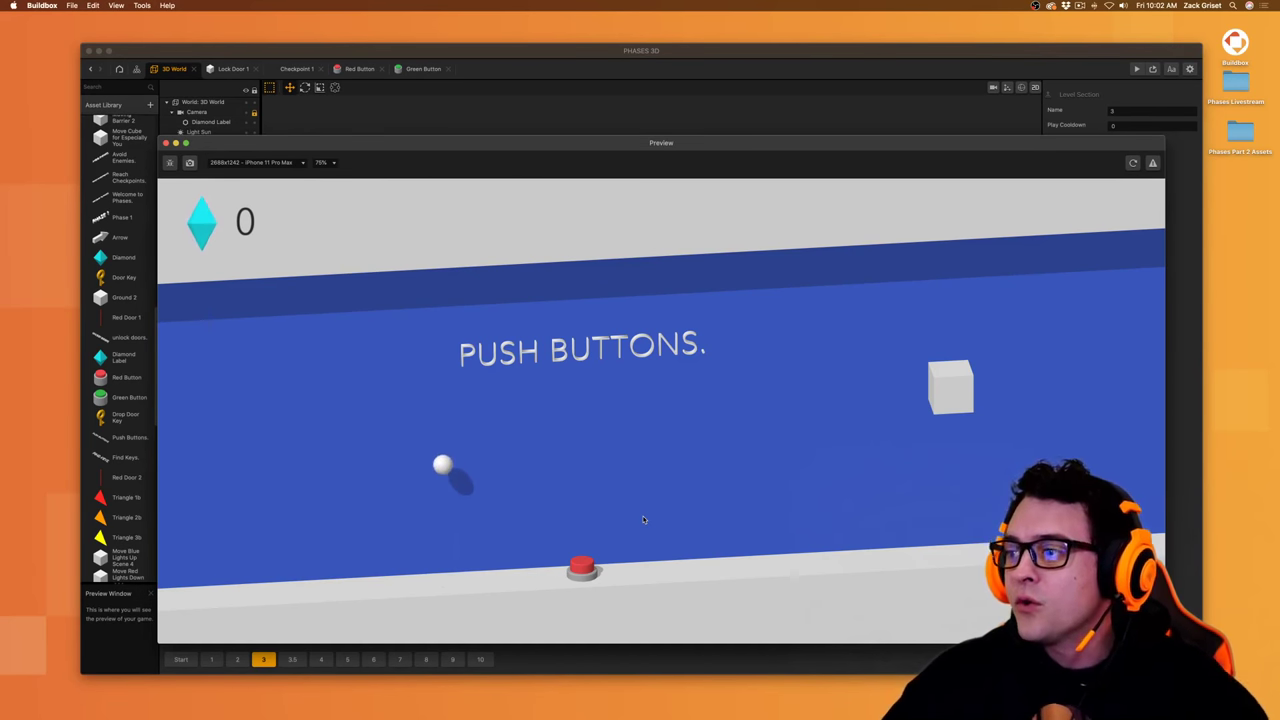
left_click(644, 519)
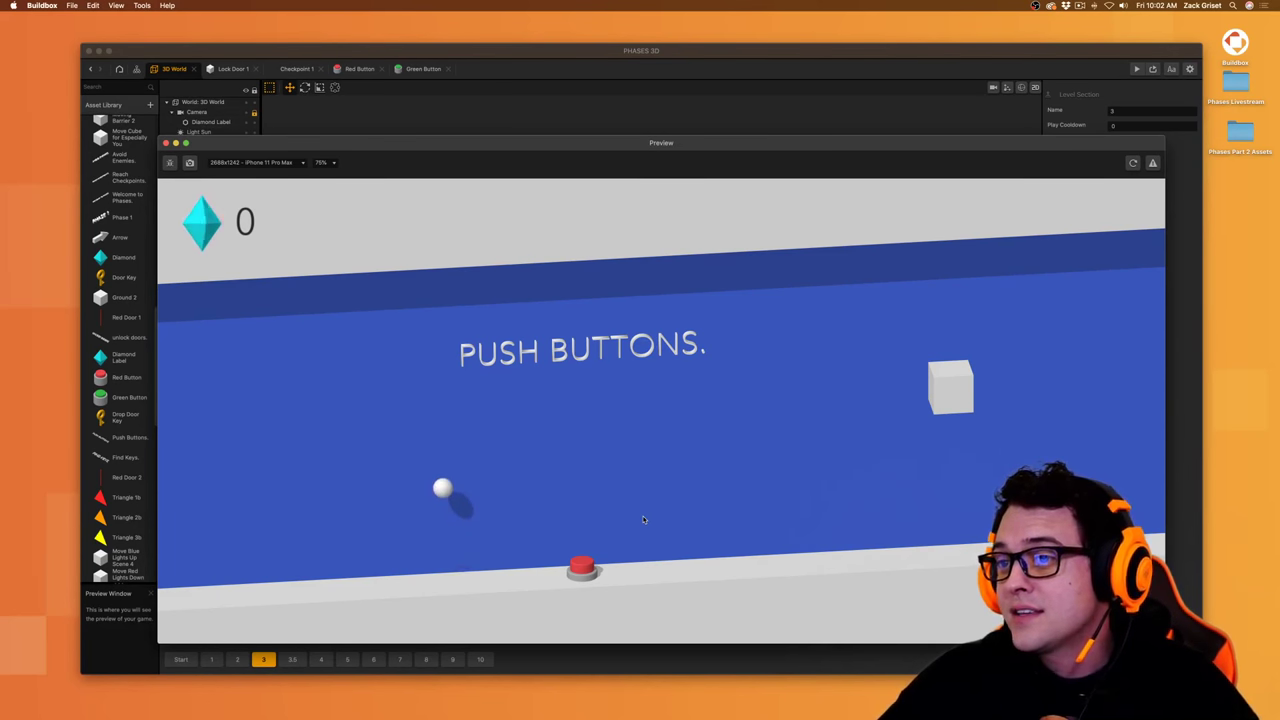
left_click(644, 519)
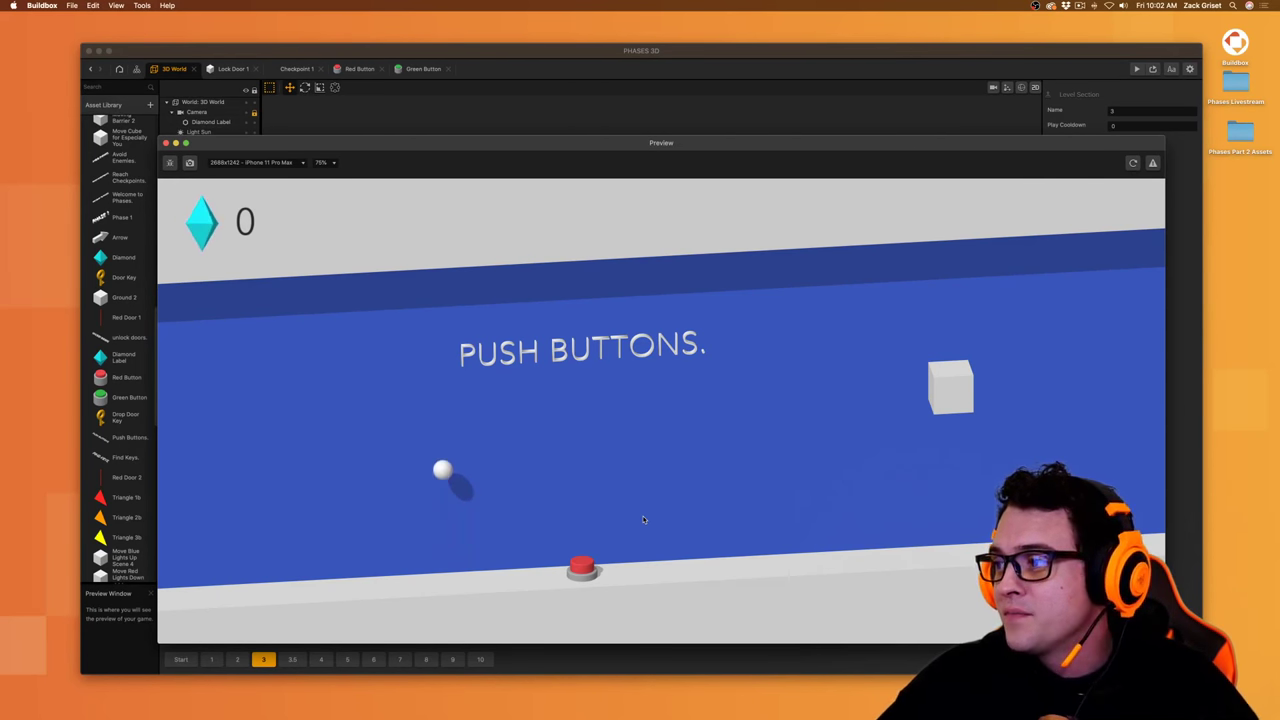
left_click(644, 519)
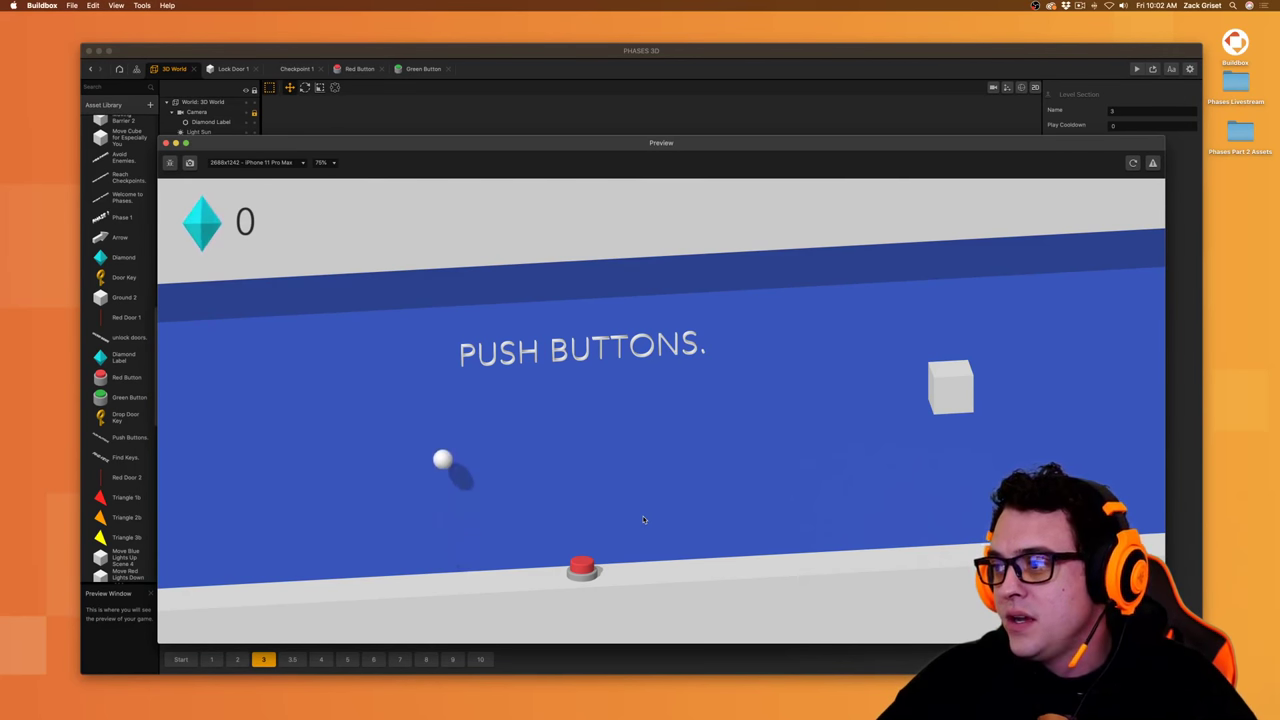
left_click(644, 519)
left_click(644, 519)
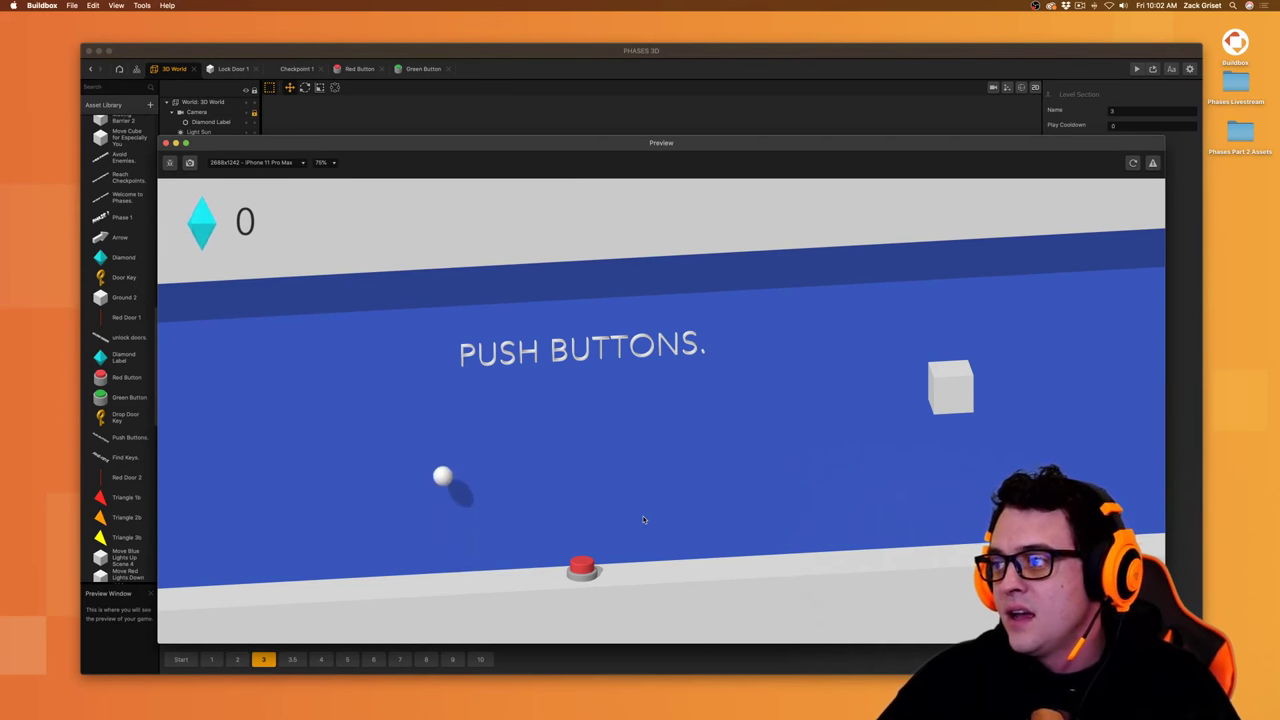
left_click(644, 519)
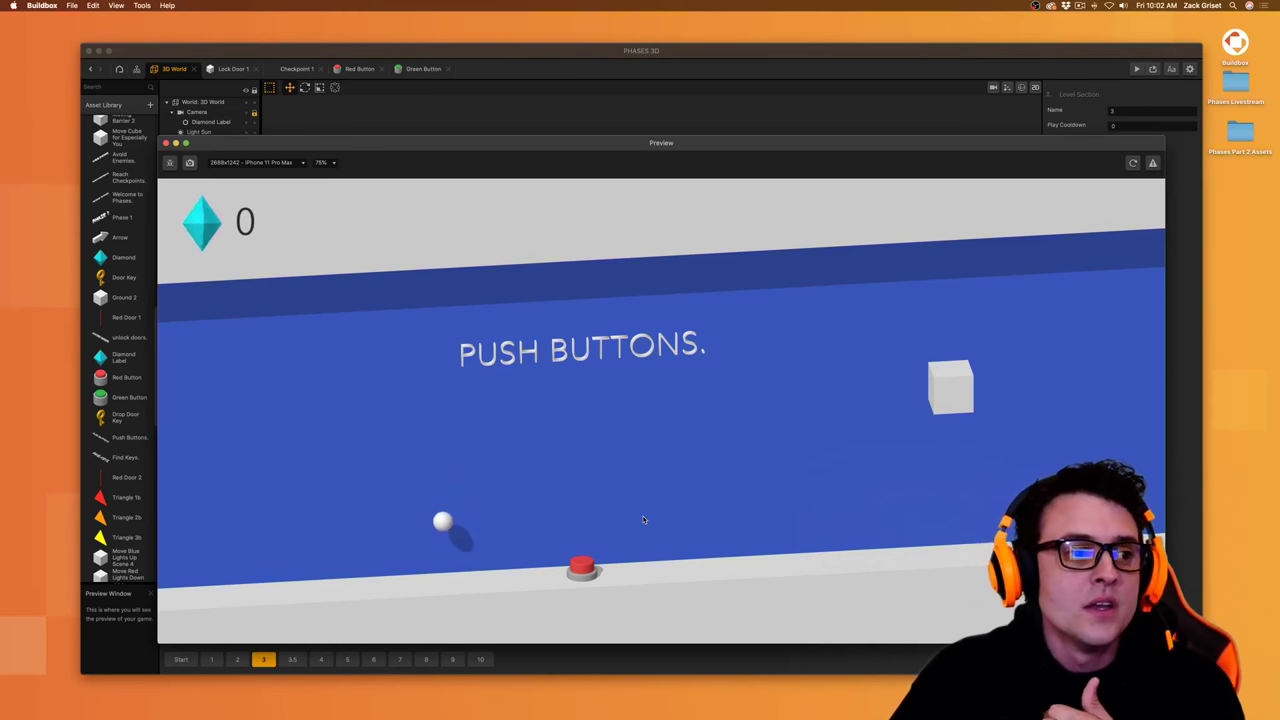
left_click(644, 519)
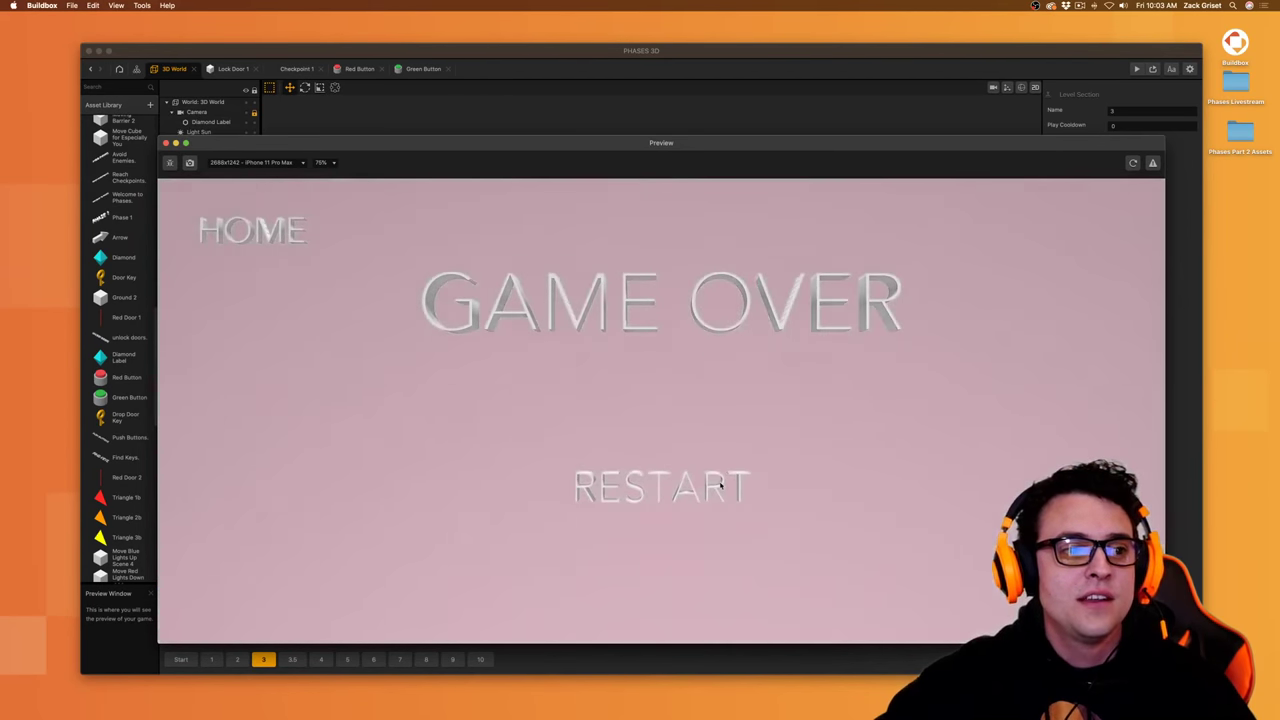
- Restart the game from the Game Over screen and close the preview
left_click(720, 485)
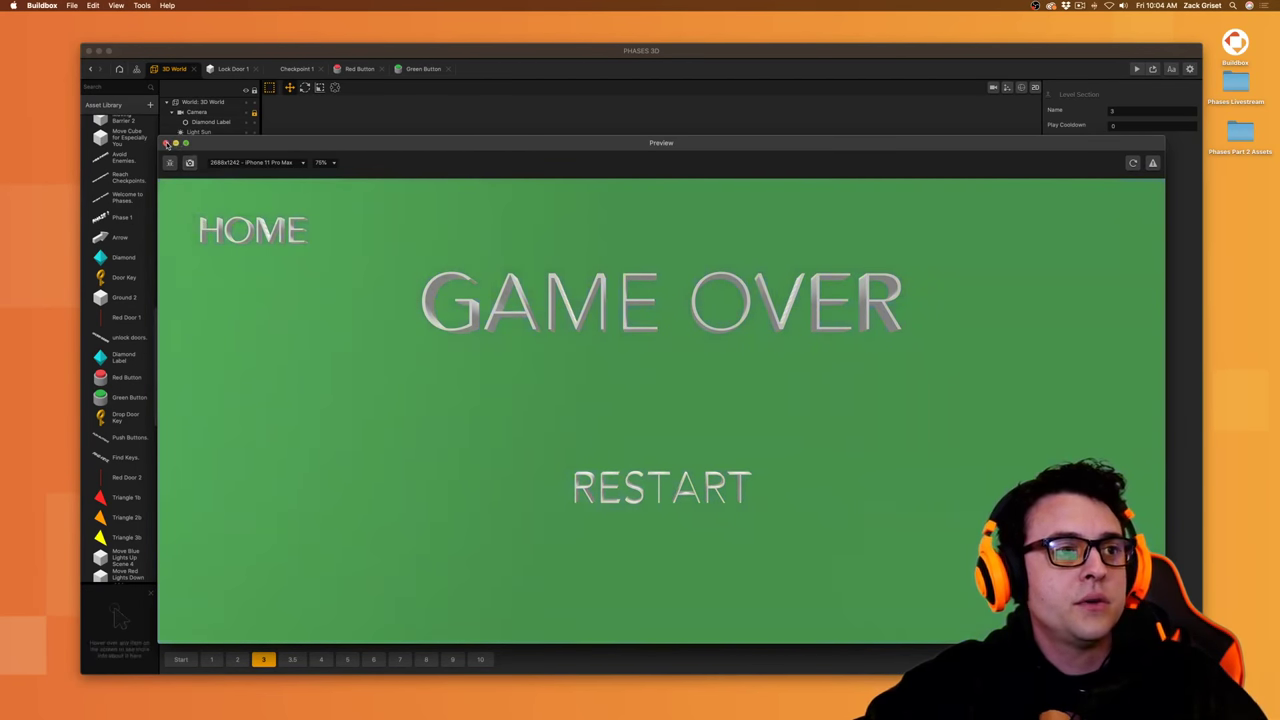
left_click(166, 143)
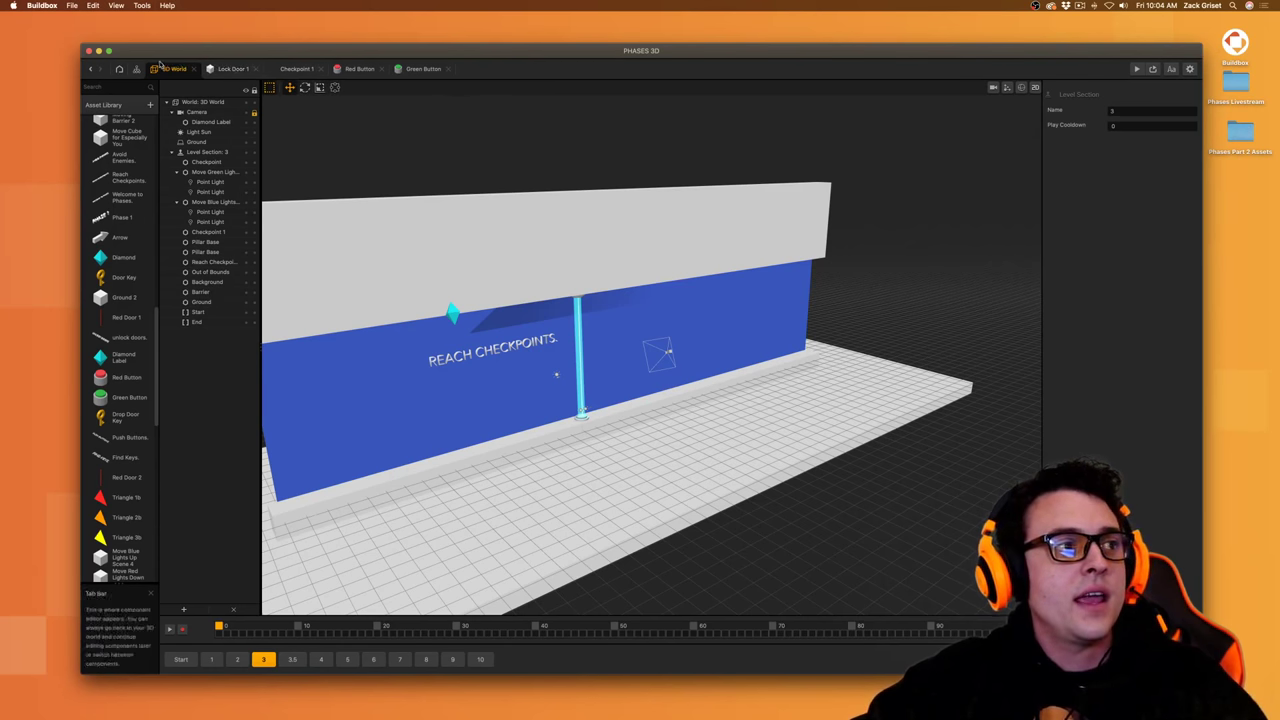
left_click(72, 5)
mouse_move(96, 37)
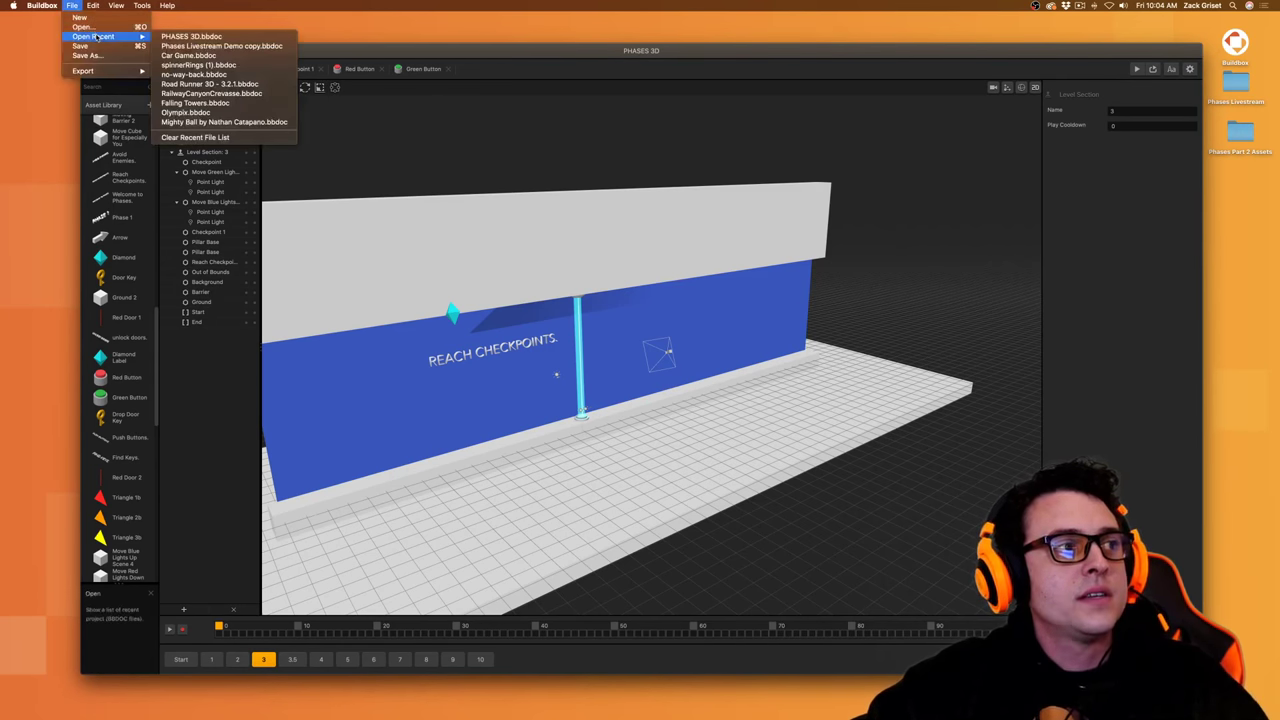
left_click(351, 64)
- Open Phases Livestream Demo.bbdoc from the desktop's Phases Livestream folder, discarding unsaved changes to PHASES 3D
left_click(1233, 88)
double_click(1233, 88)
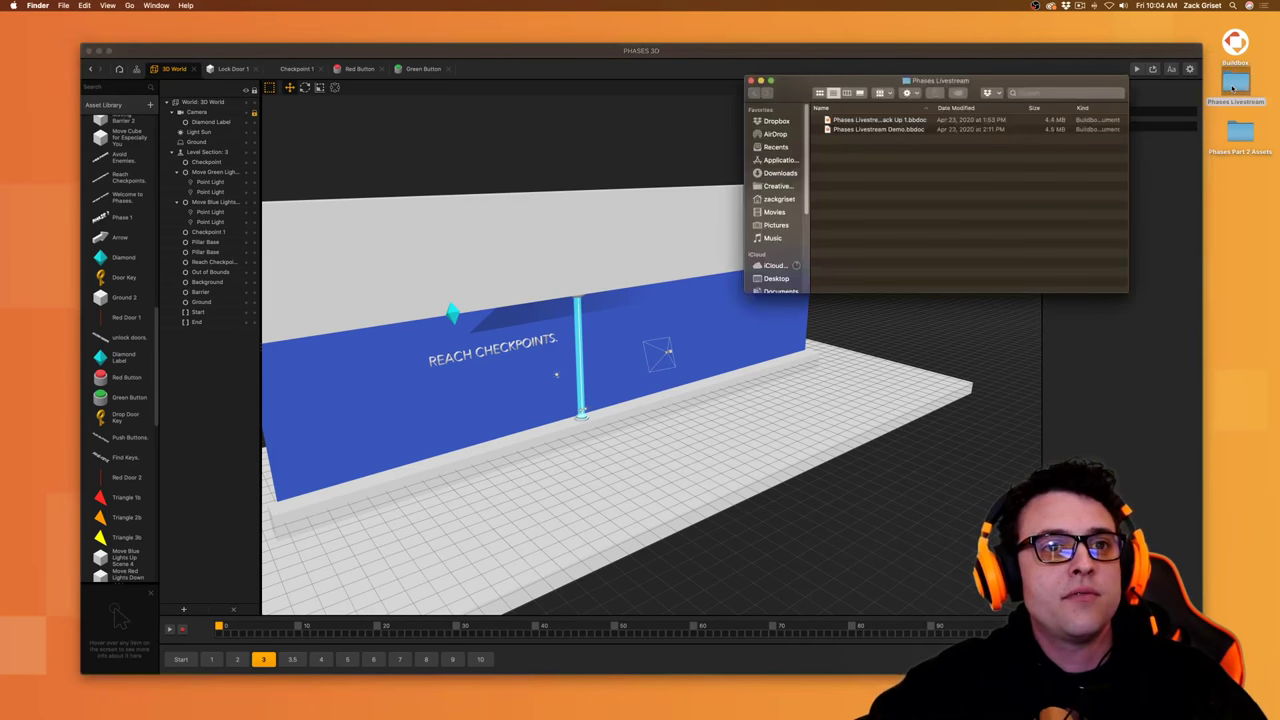
left_click(880, 129)
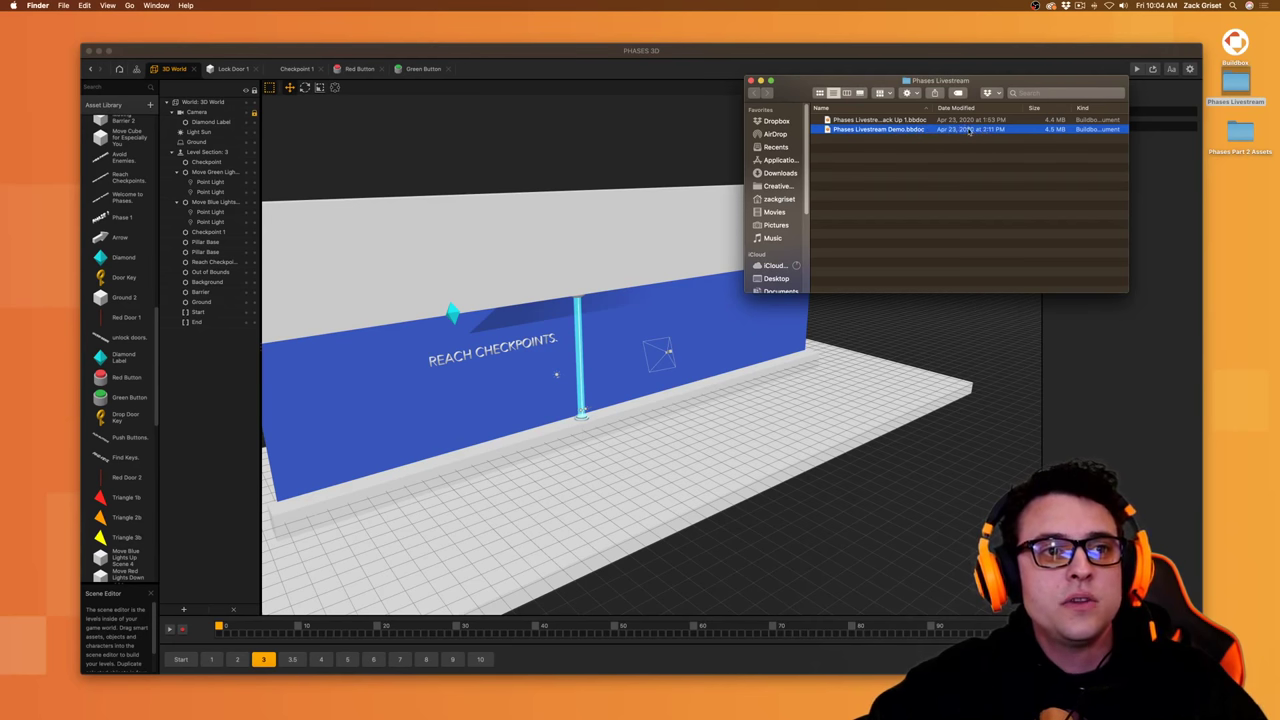
double_click(876, 130)
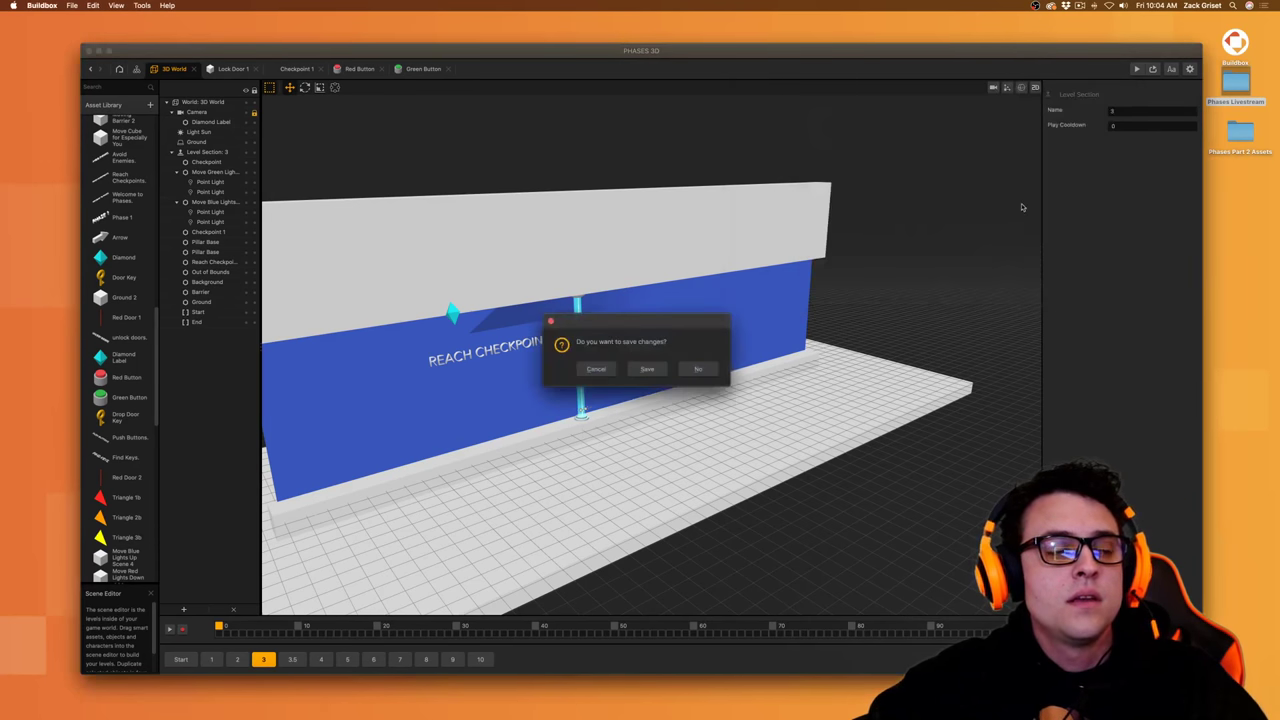
left_click(698, 369)
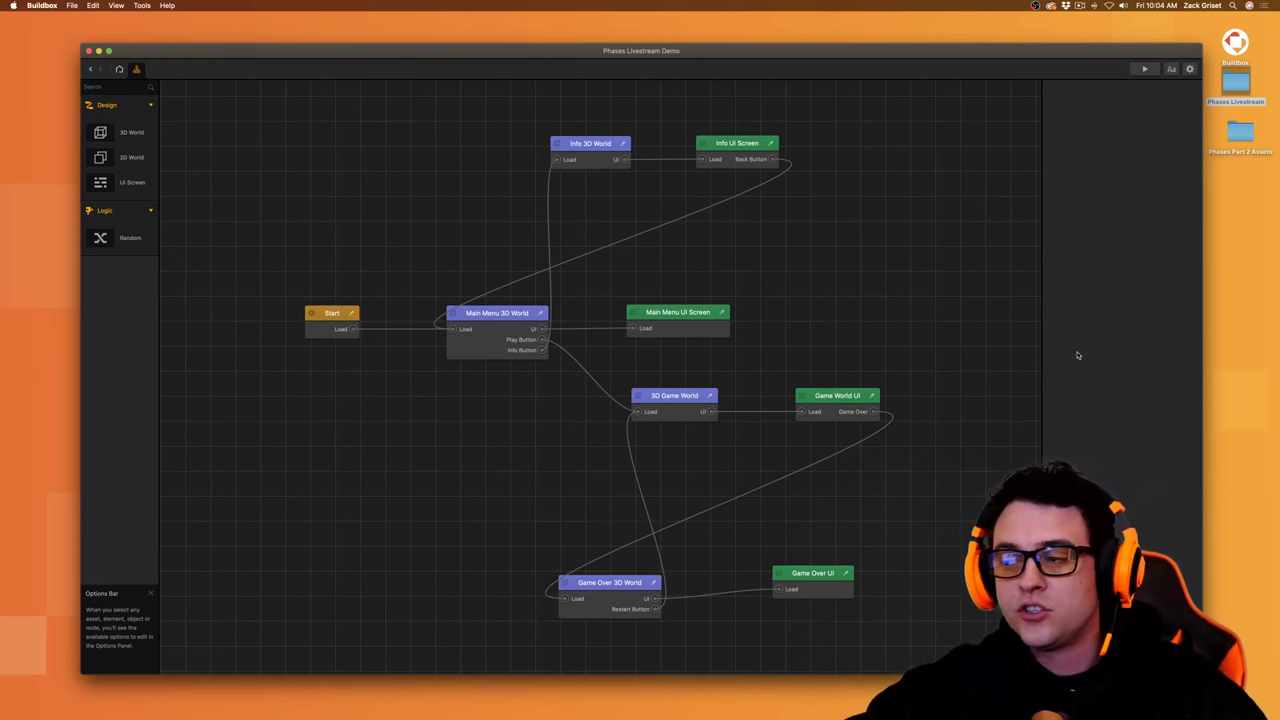
- Switch to Discord, look through the buildbox-livestreams channel for the shared asset link and demo project file, and minimize the window
mouse_move(686, 700)
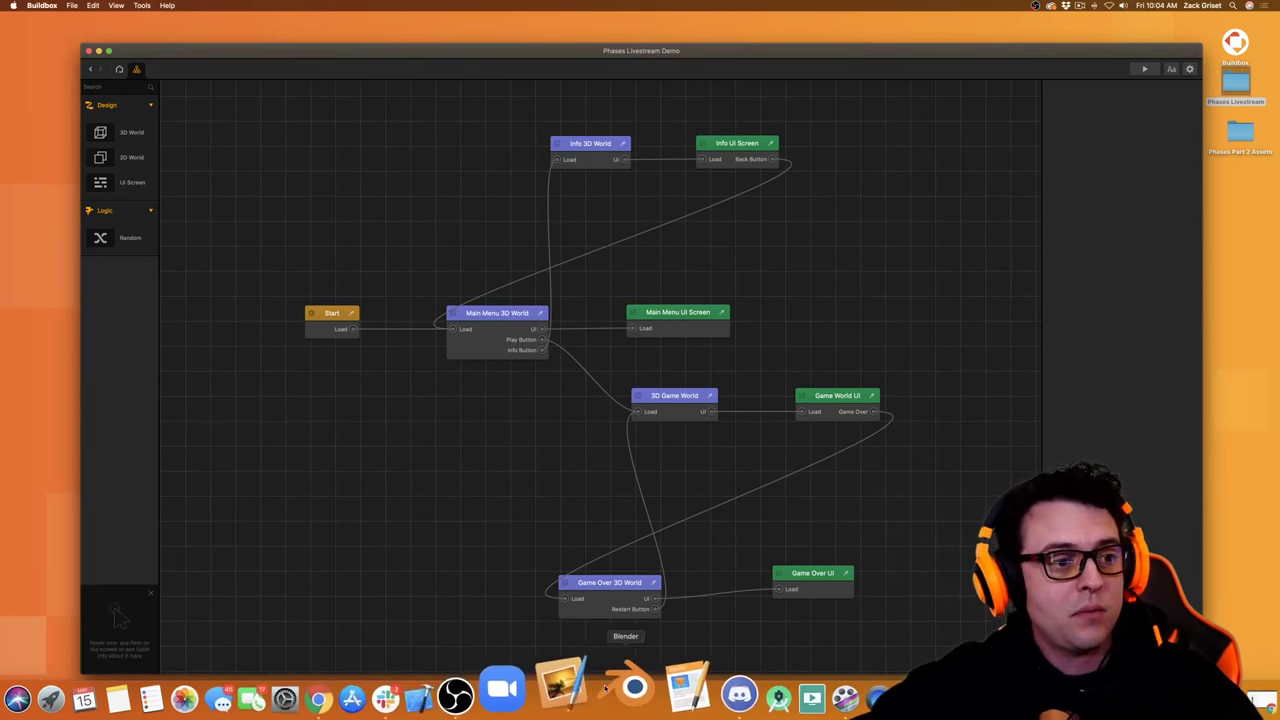
left_click(686, 690)
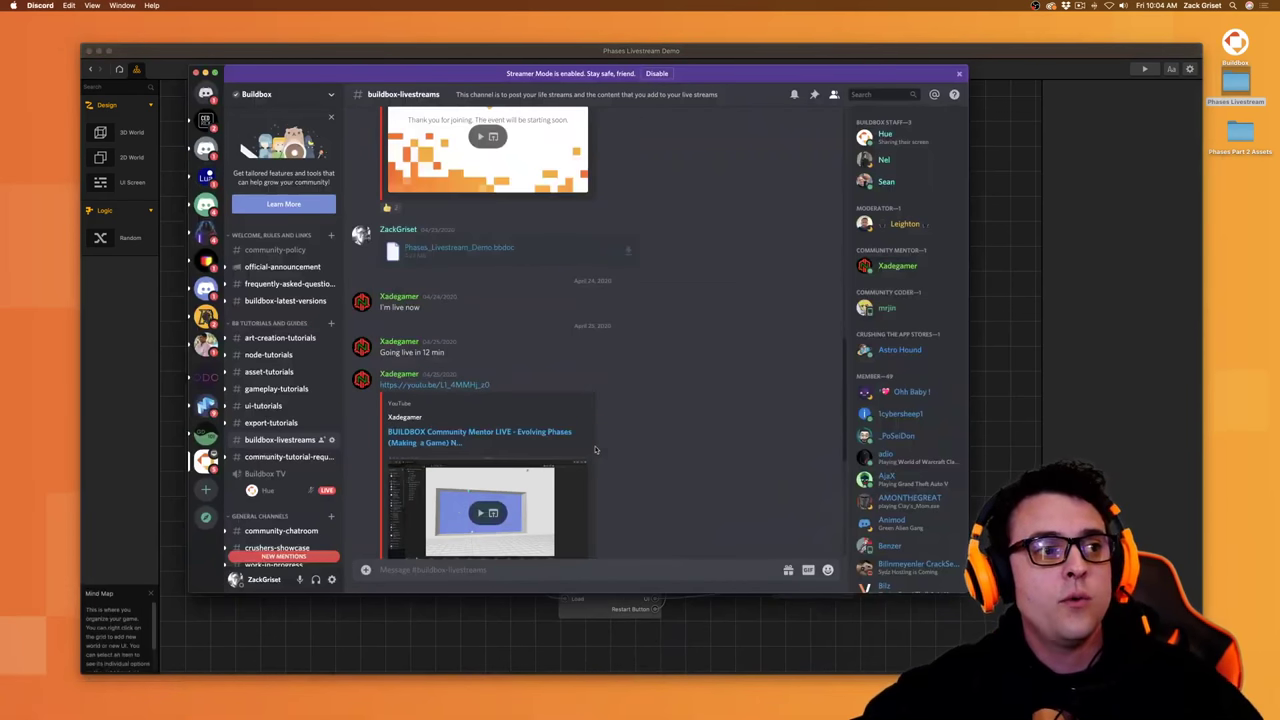
scroll(560, 500, "up", 5)
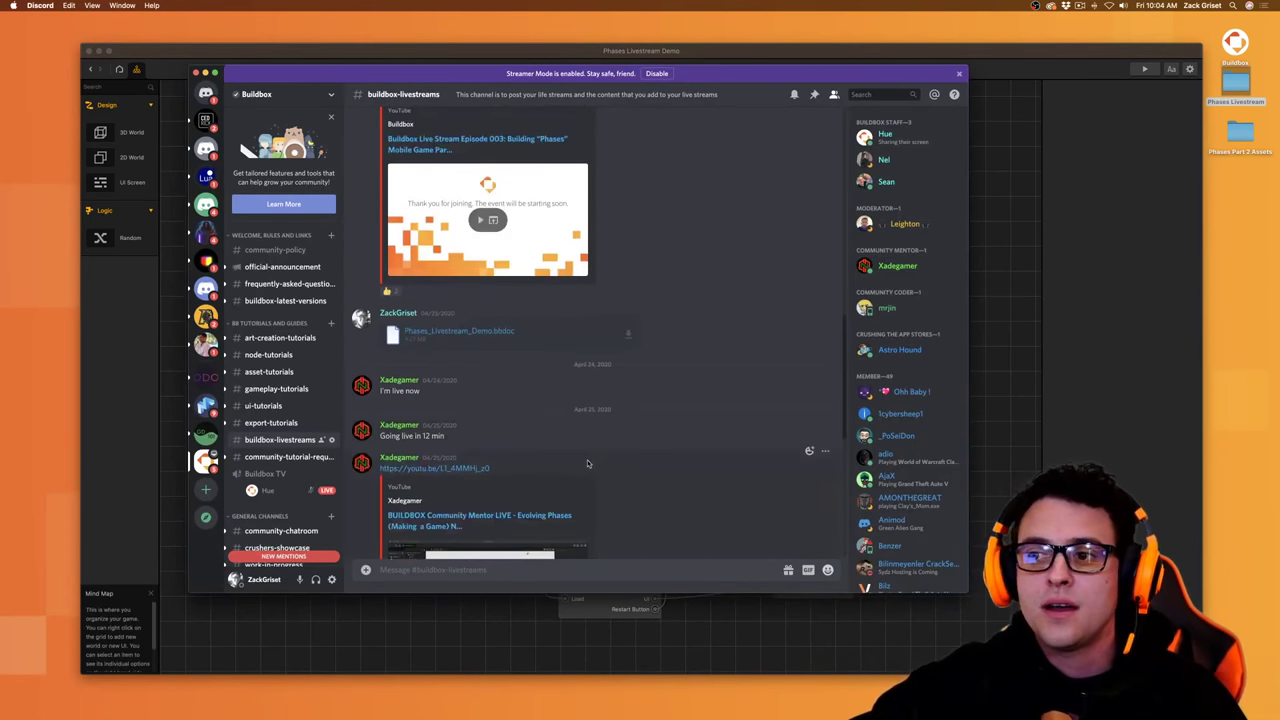
scroll(588, 463, "up", 5)
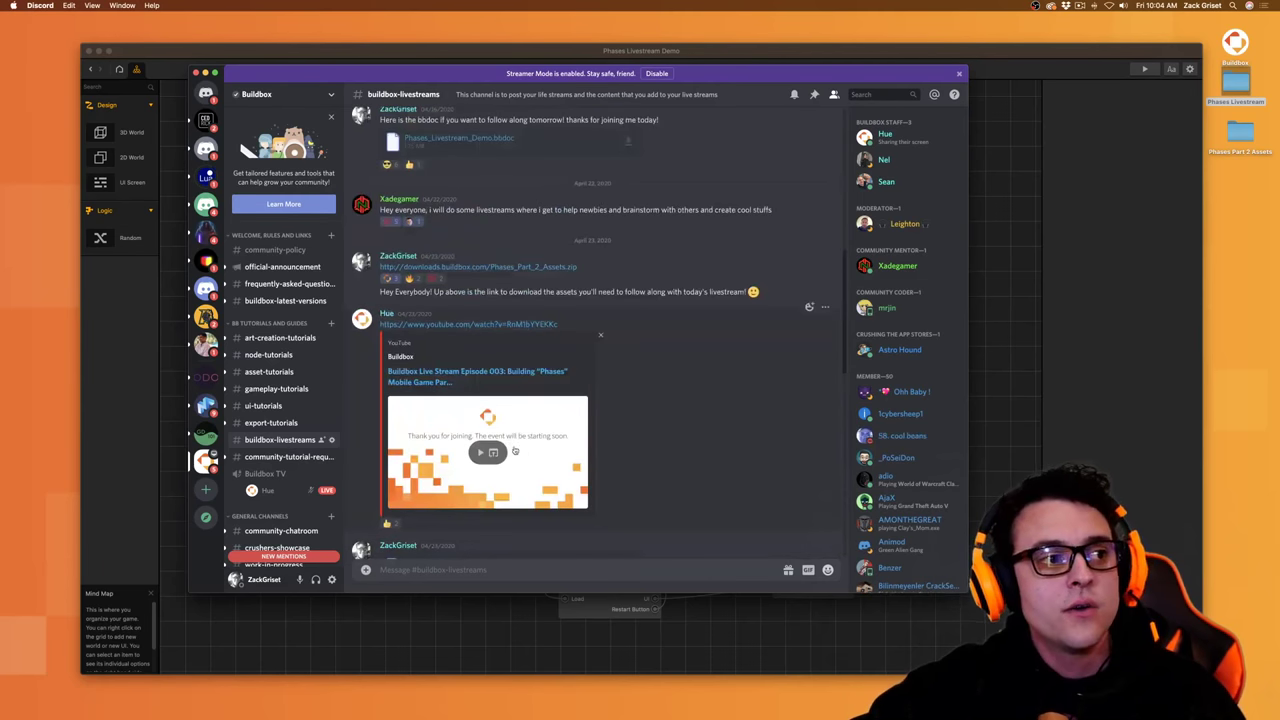
scroll(505, 279, "down", 3)
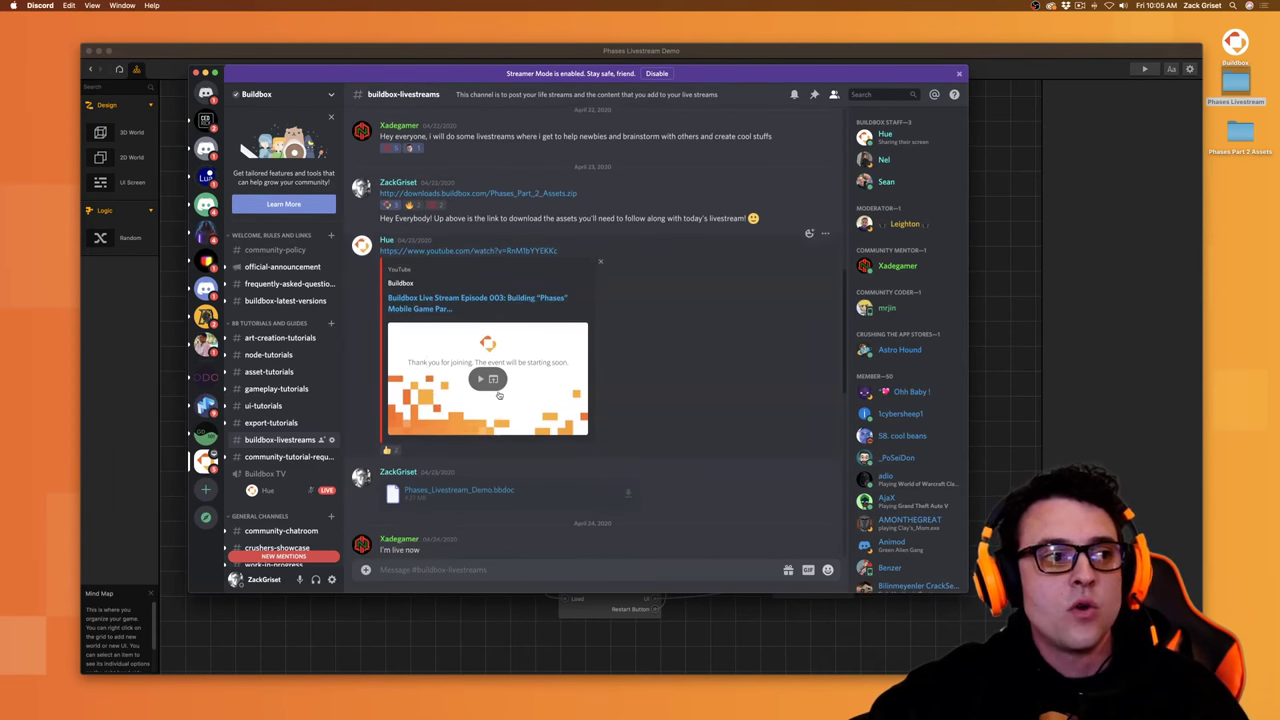
scroll(481, 417, "down", 5)
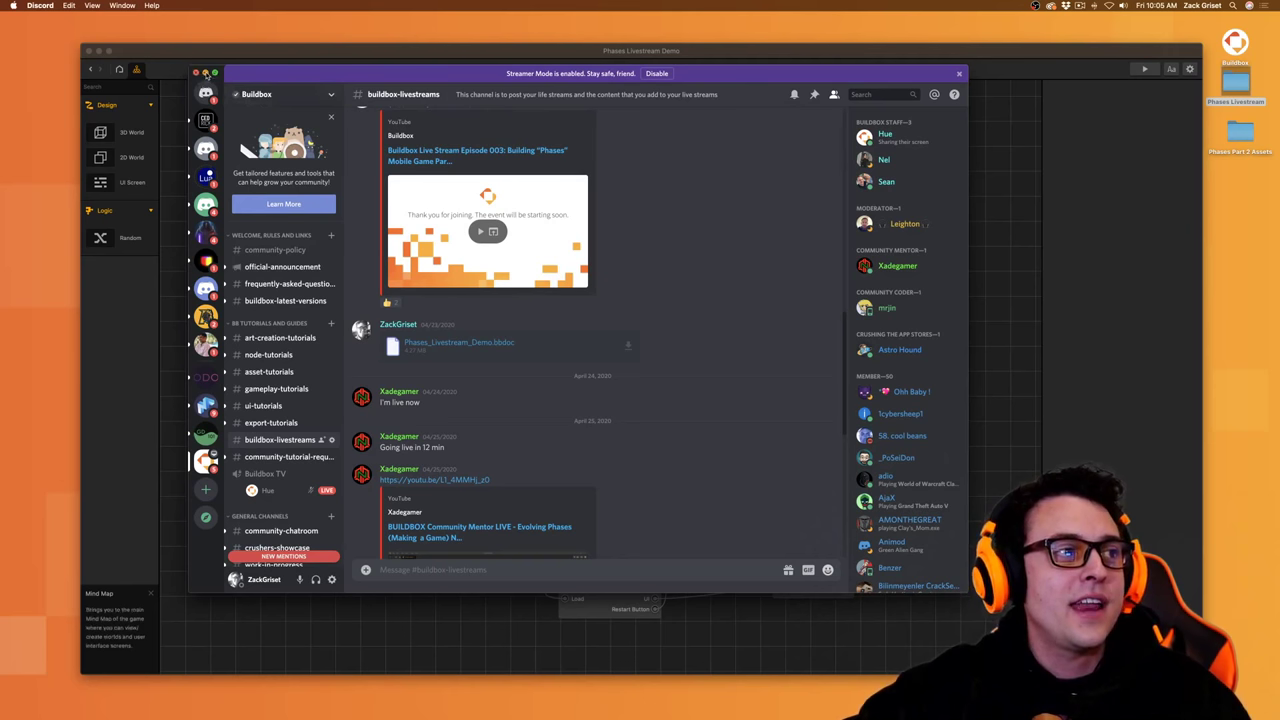
left_click(205, 73)
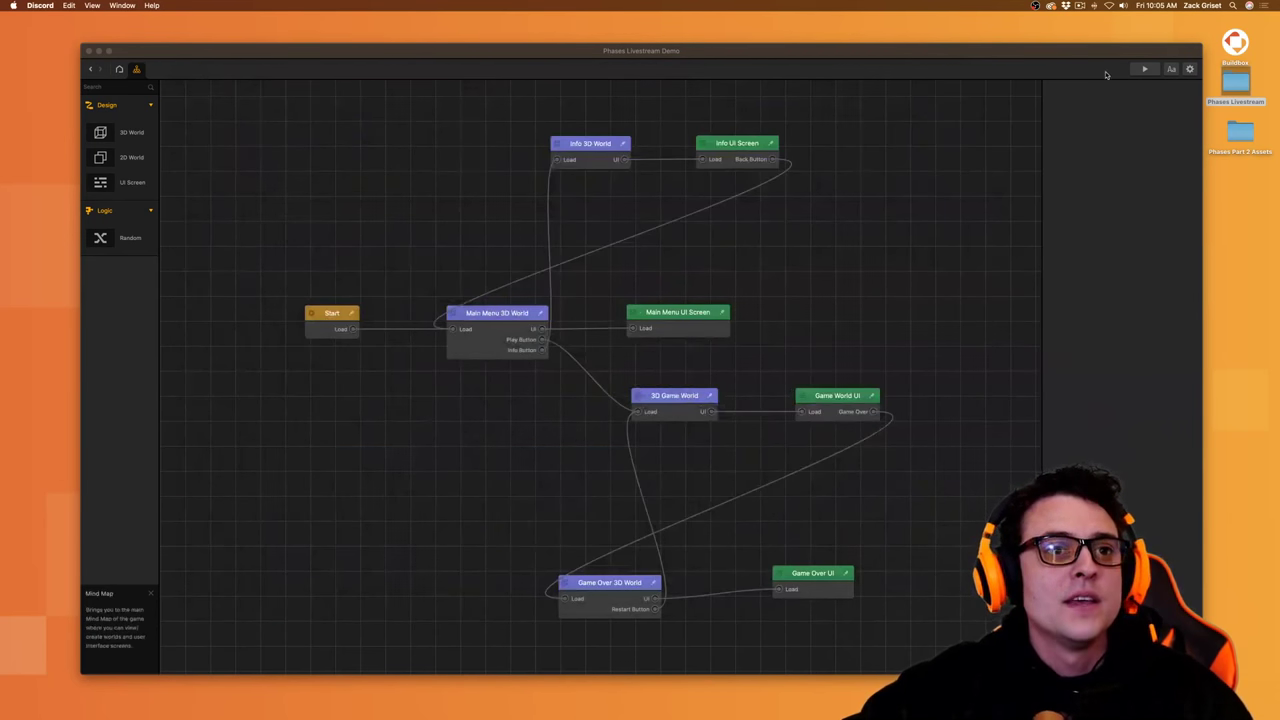
- Switch back to Buildbox, preview the Livestream Demo project and start the game from its title screen
left_click(1145, 70)
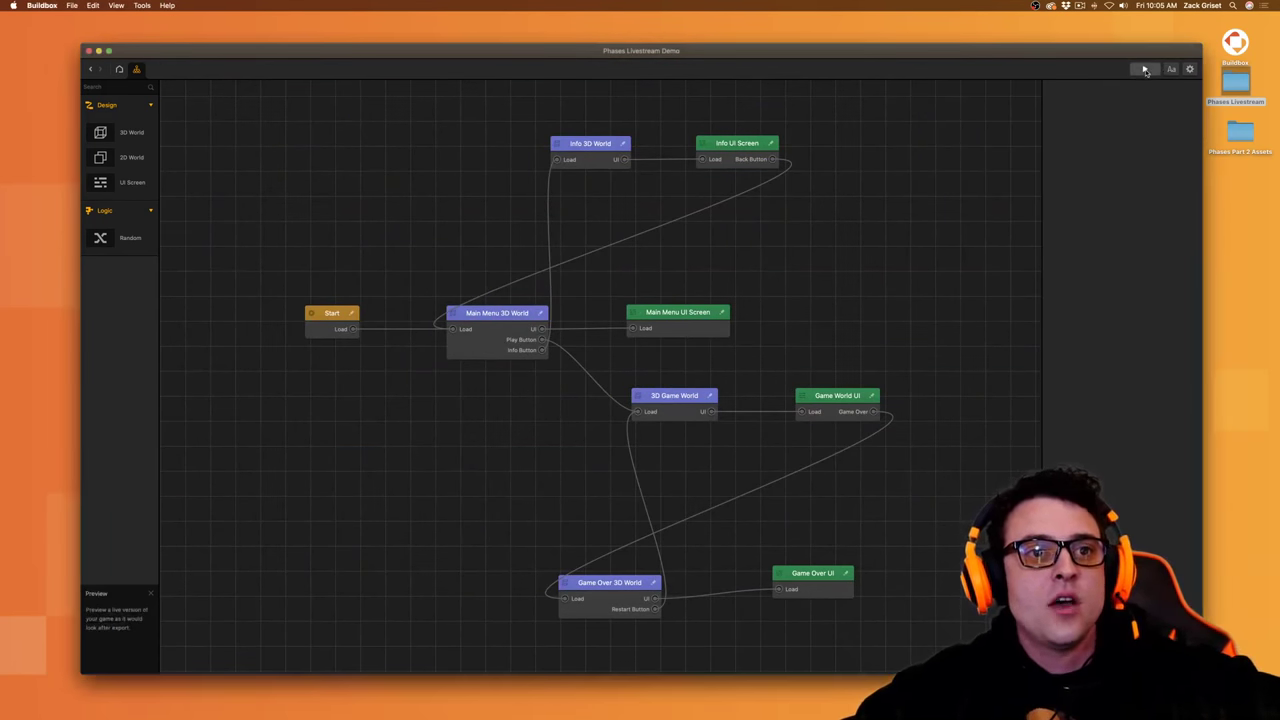
left_click(1145, 70)
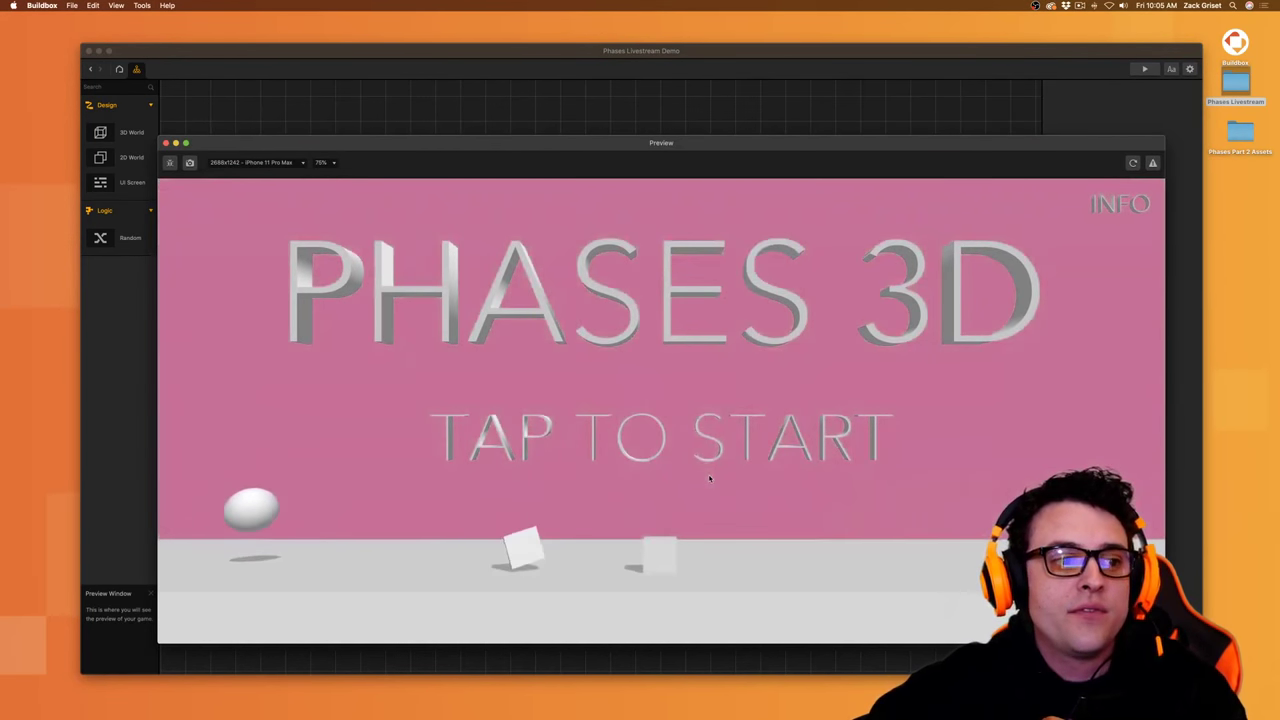
left_click(717, 432)
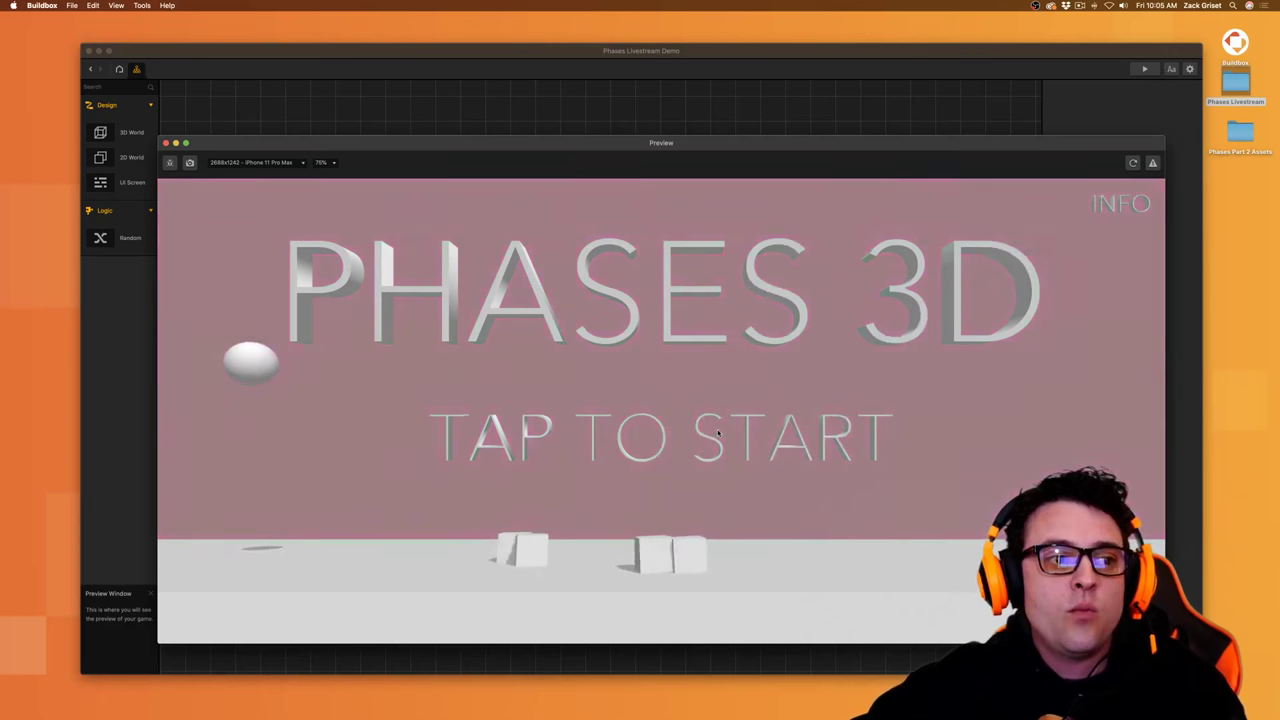
left_click(714, 438)
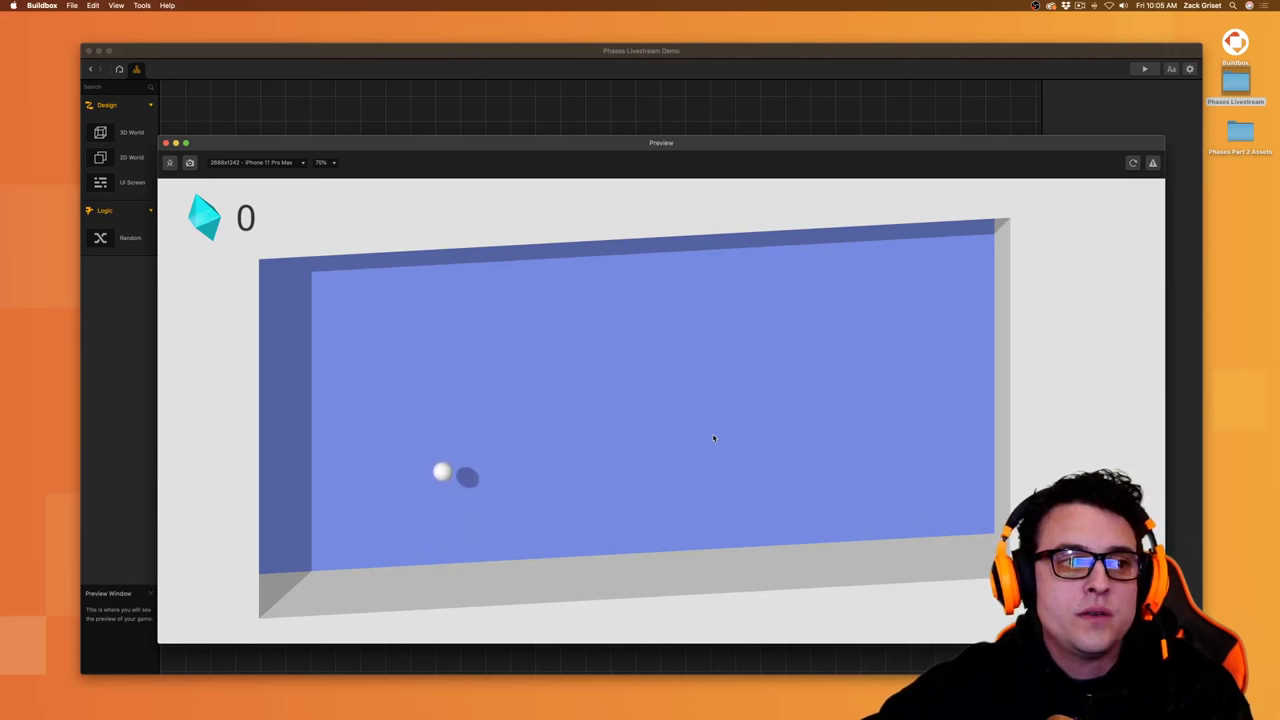
- Playtest the ball over the Avoid Enemies spikes up to the Reverse Gravity section and close the preview
left_click(714, 438)
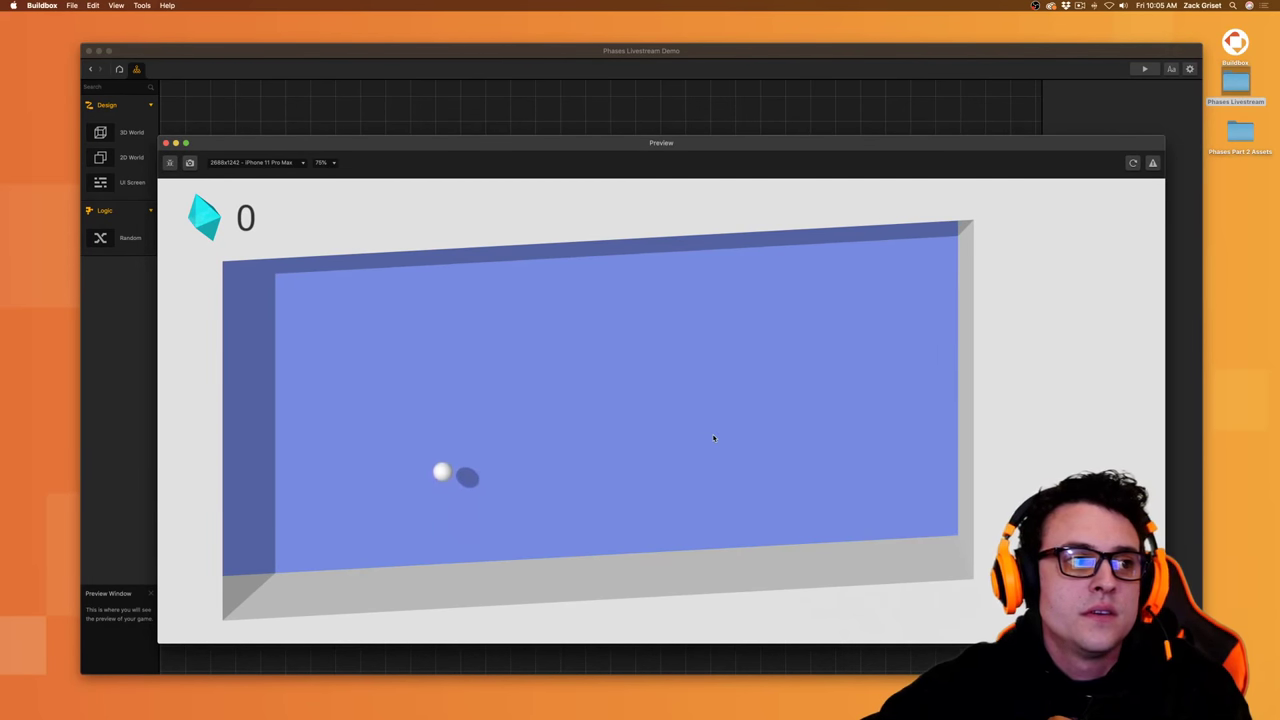
left_click(714, 438)
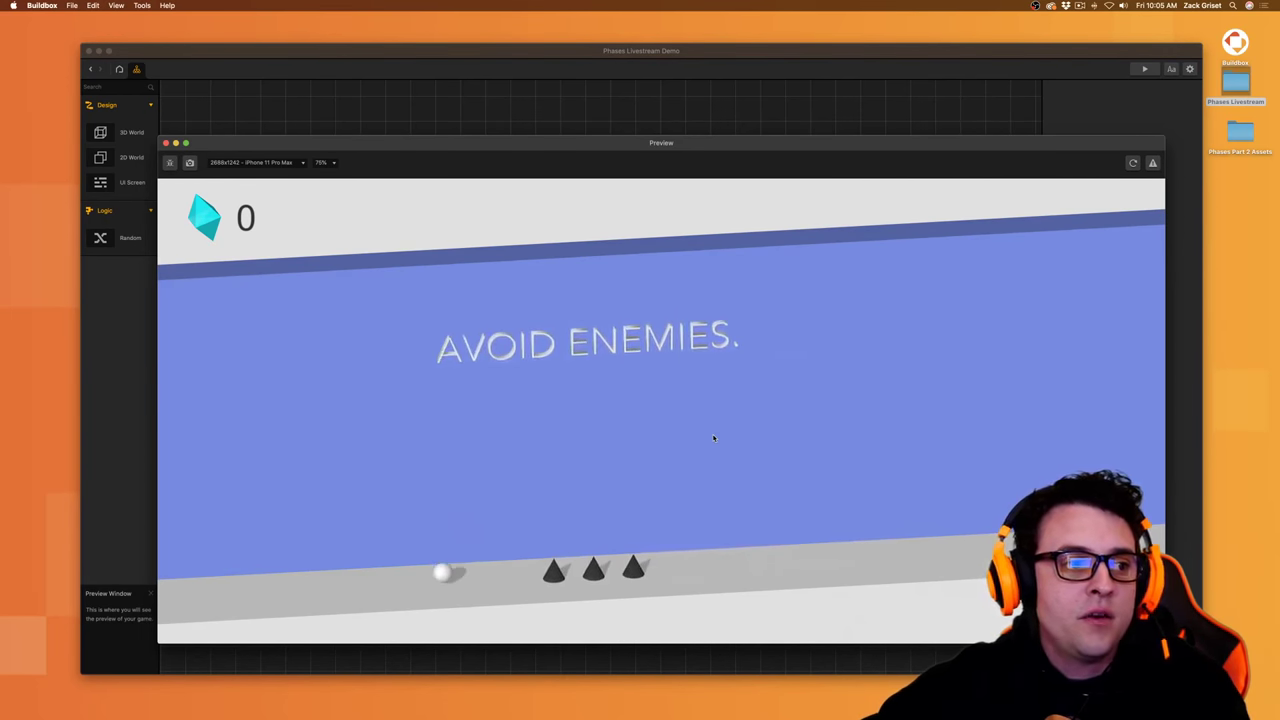
left_click(714, 438)
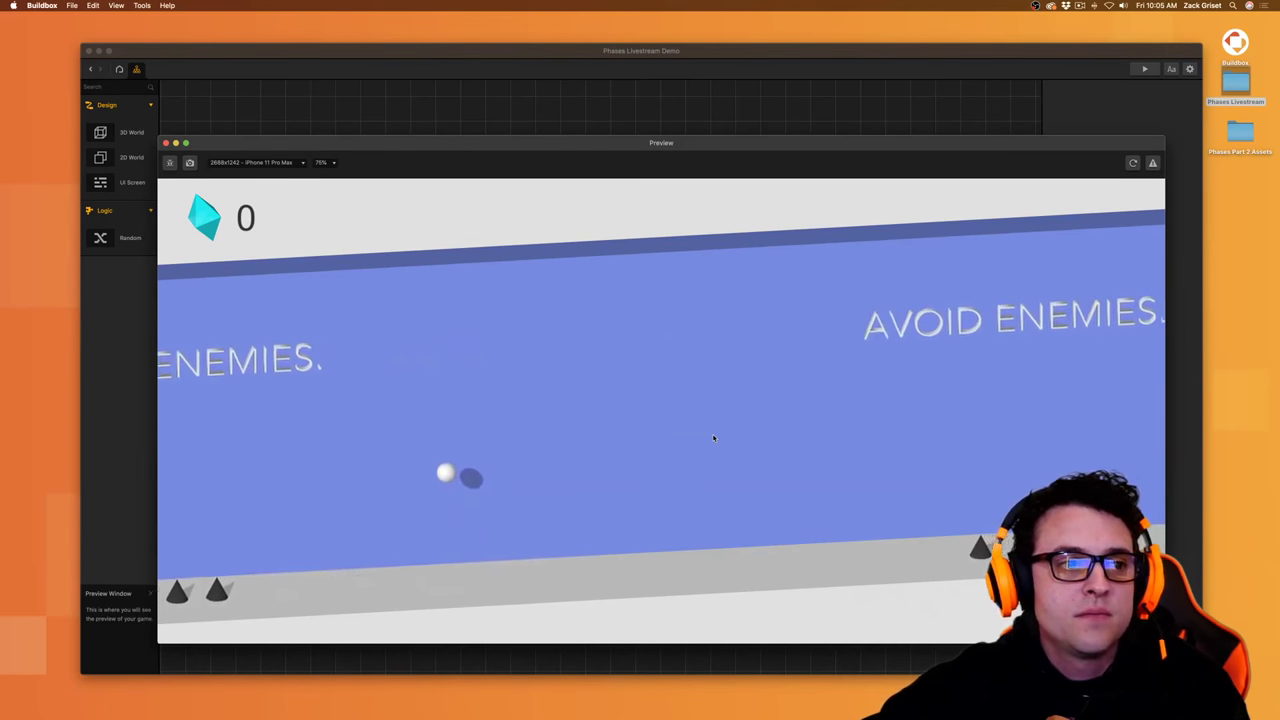
left_click(713, 437)
left_click(713, 437)
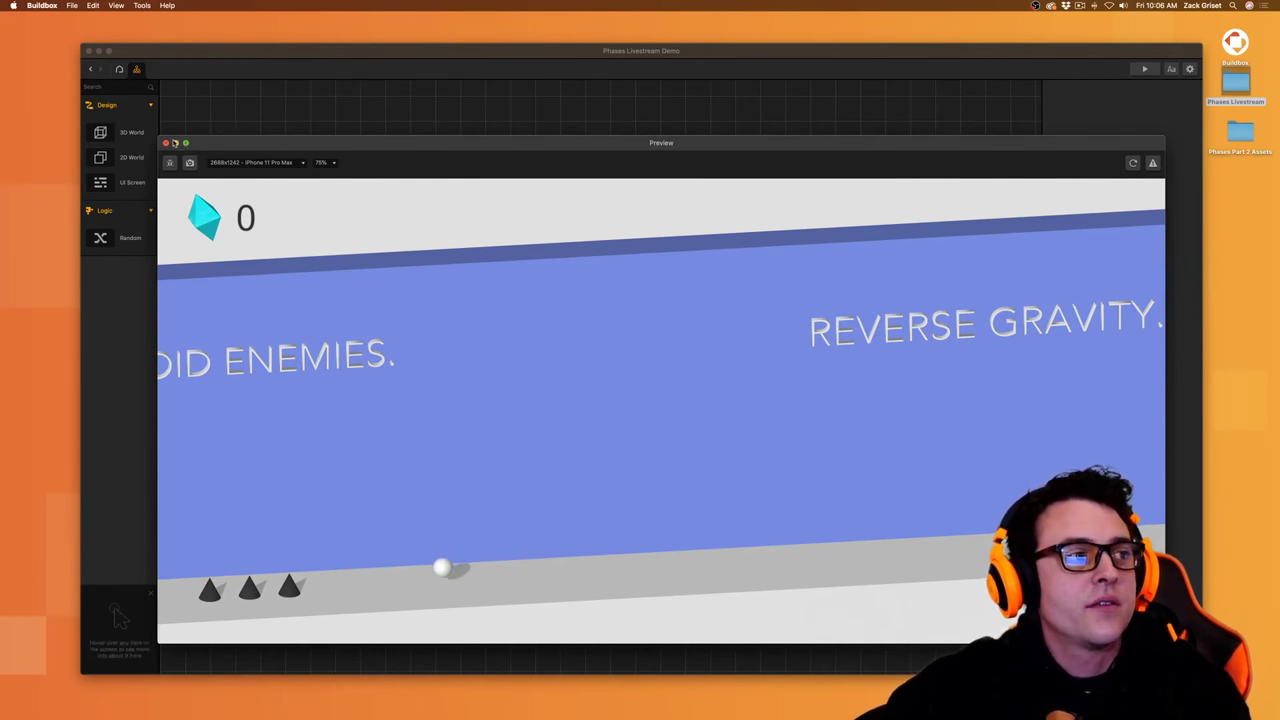
left_click(167, 143)
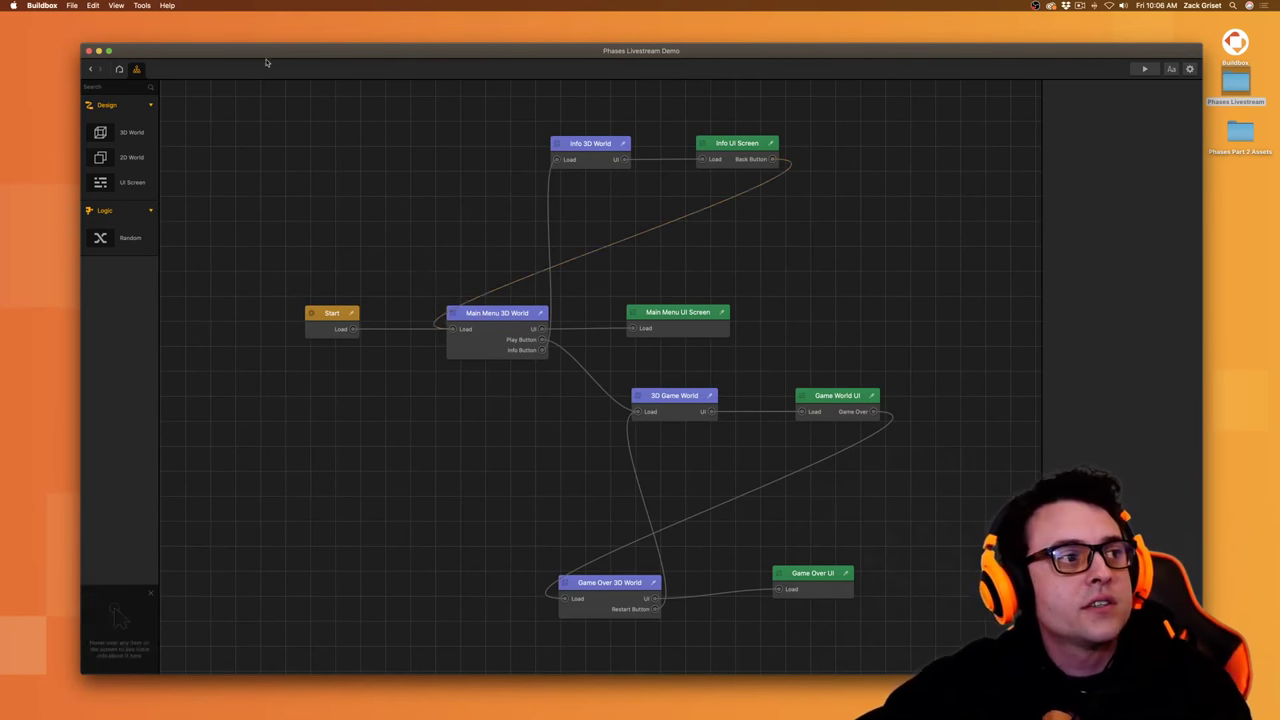
- Try Randomize Scenes, and apply Align Scenes to lay the scenes out in playing order
left_click(92, 5)
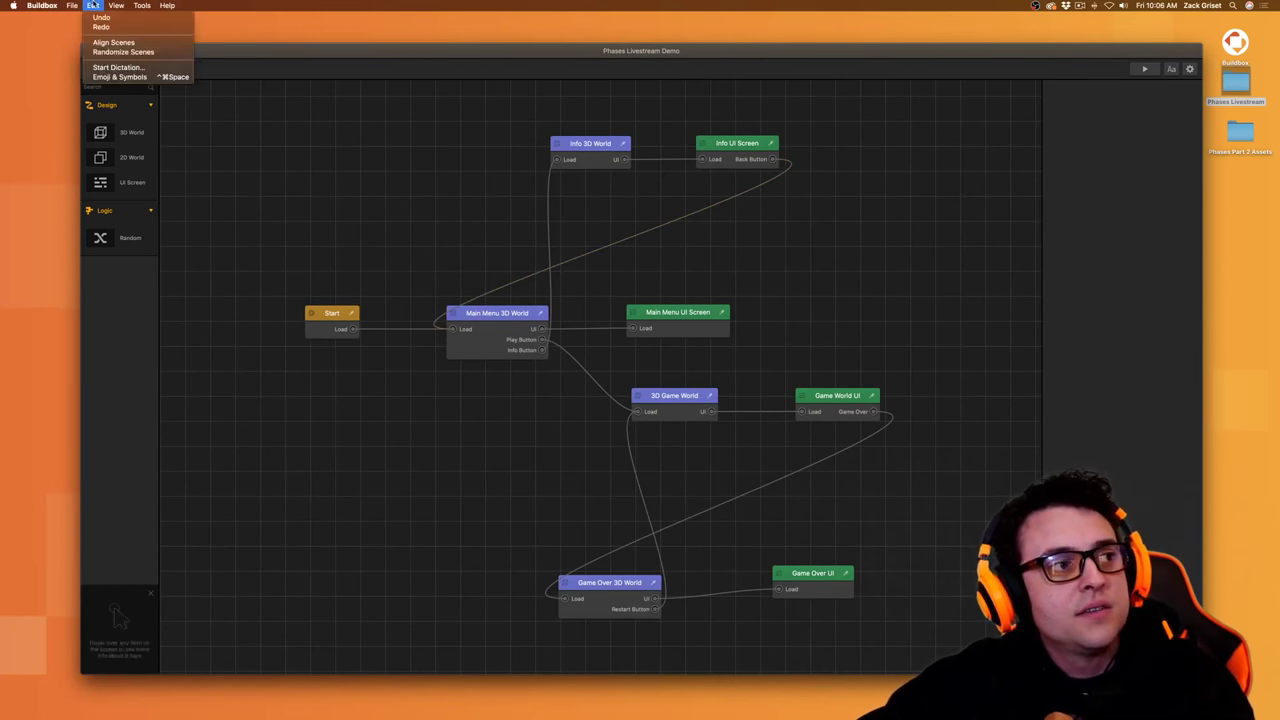
left_click(138, 52)
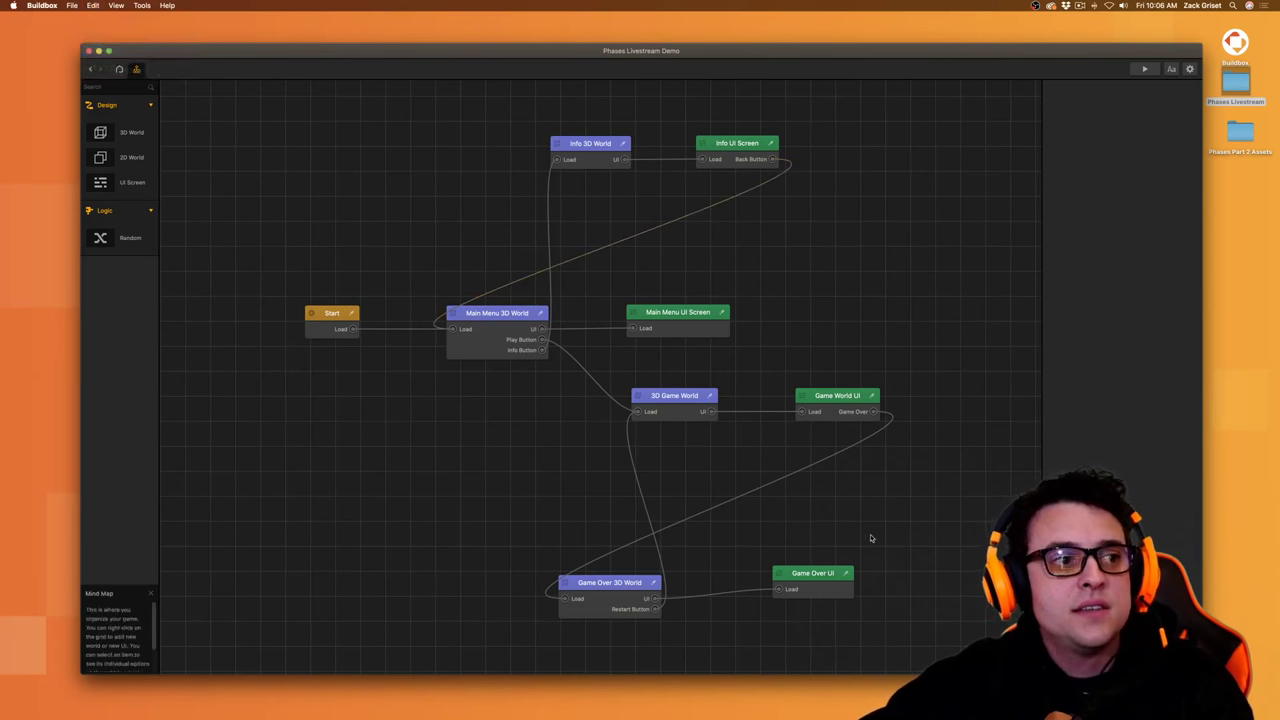
left_click(76, 6)
mouse_move(92, 5)
left_click(111, 43)
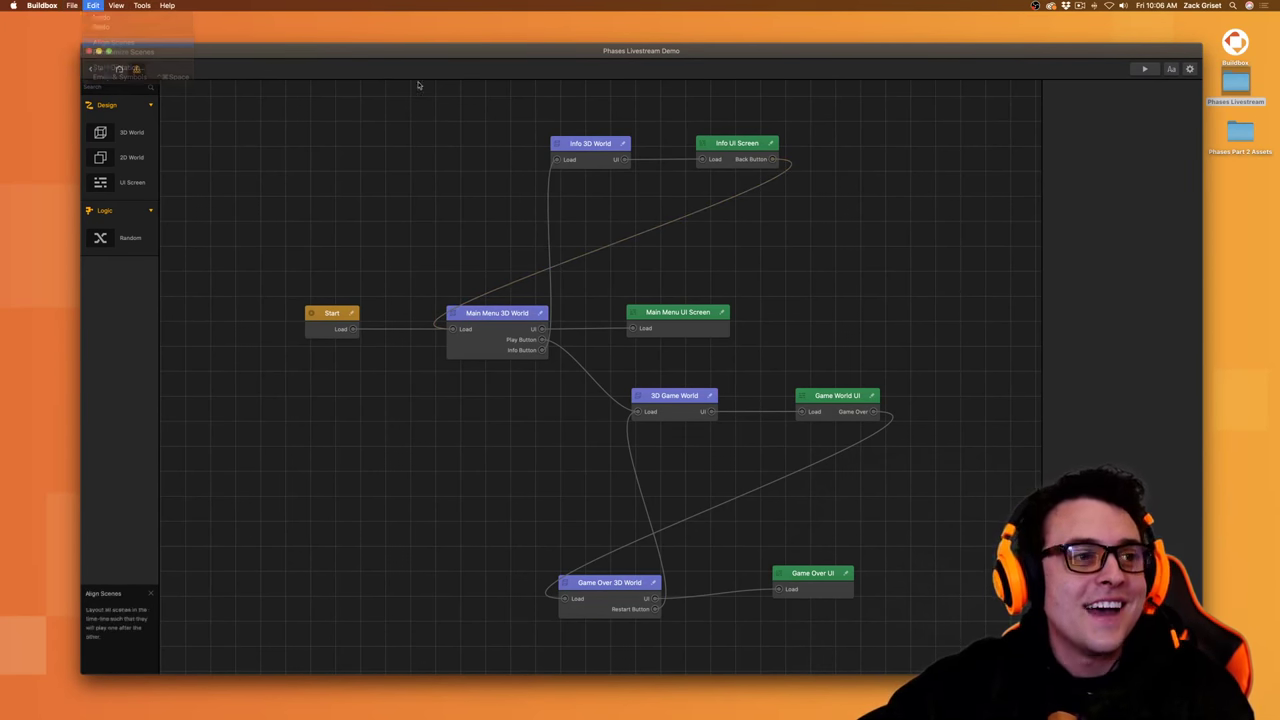
- Open the 3D Game World, start the game in a preview and shift the preview window to expose the camera's gem
double_click(689, 403)
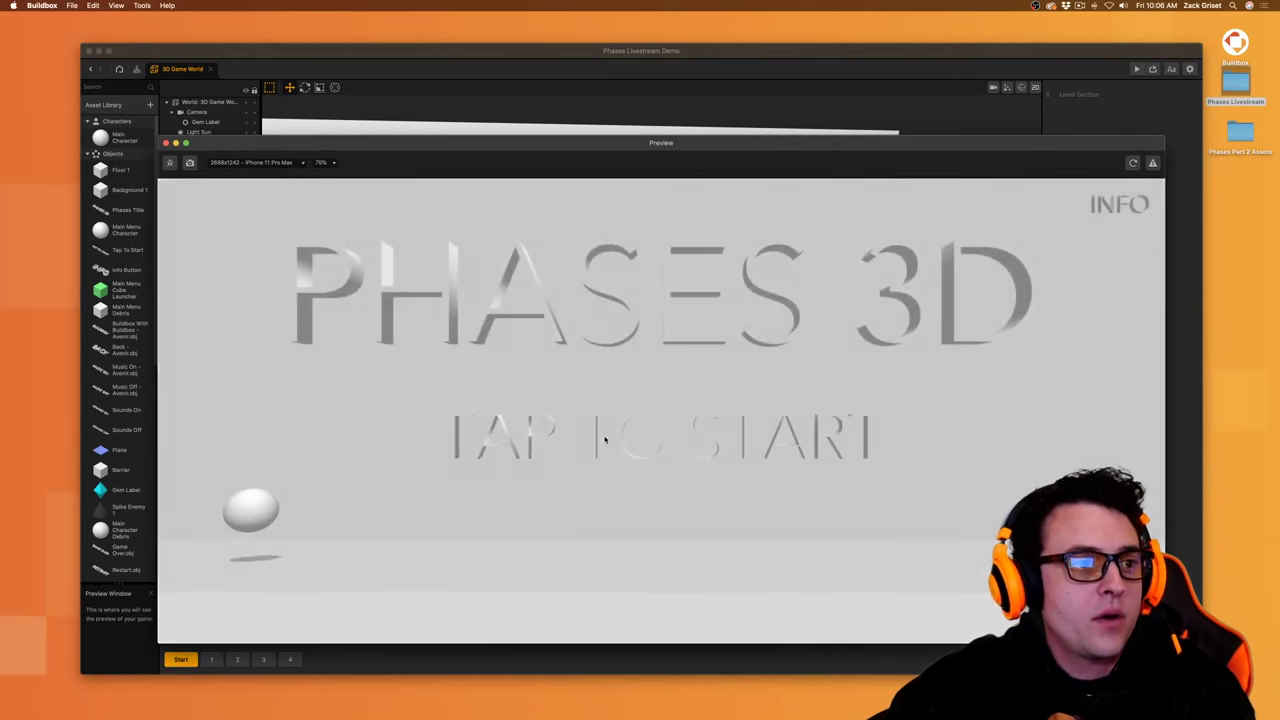
left_click(611, 437)
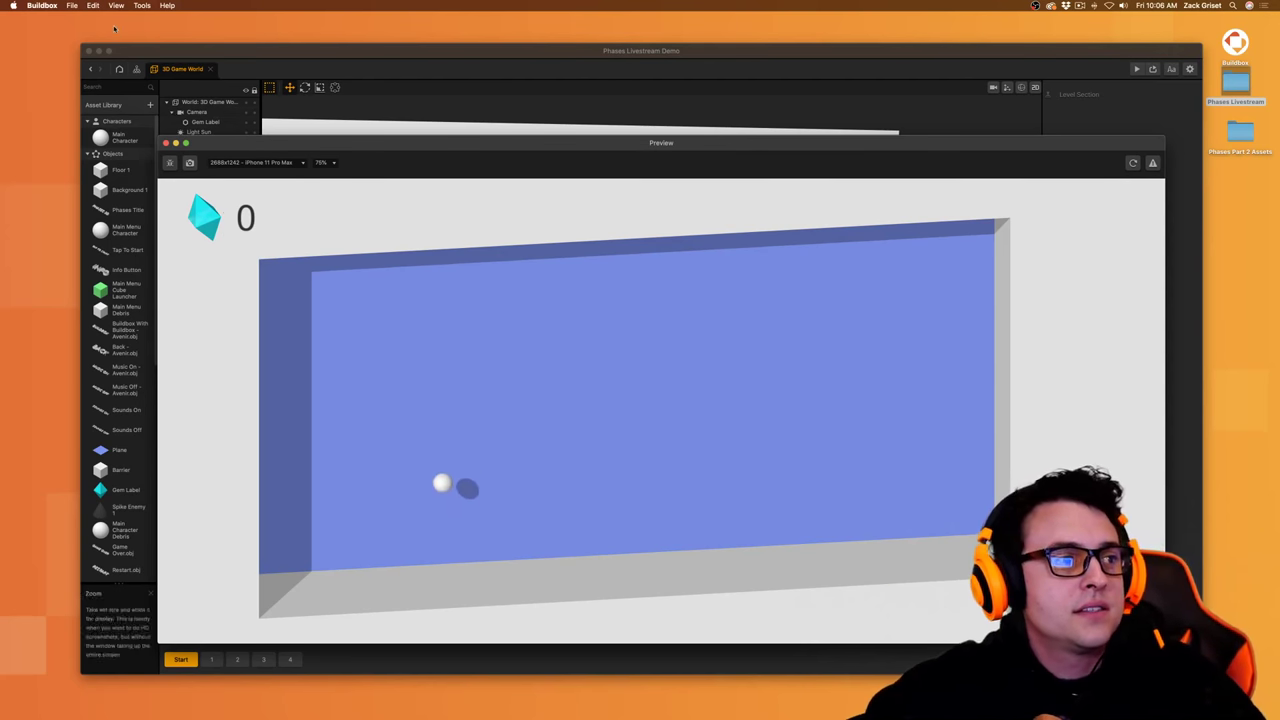
left_click_drag(260, 145, 604, 180)
- Rotate the Gem Label under the camera to about X -2.1, Y -126, Z -2.5 so the gem stands upright
left_click(322, 280)
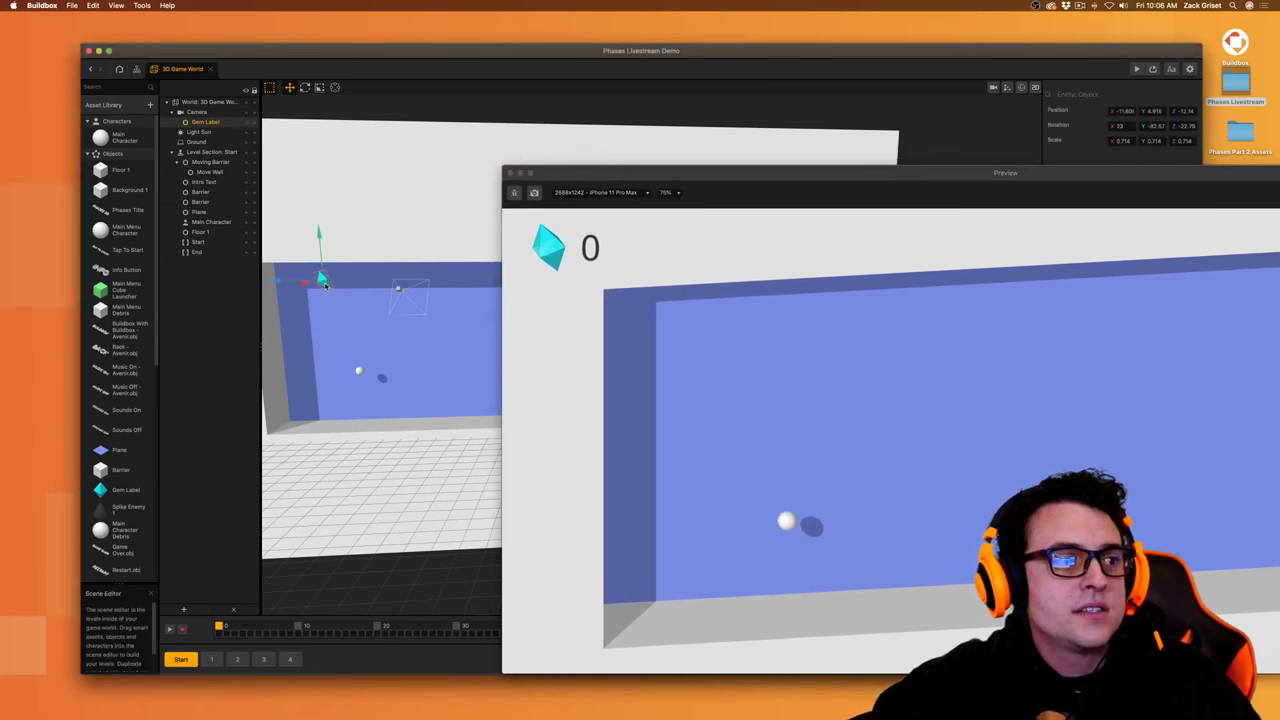
left_click(305, 87)
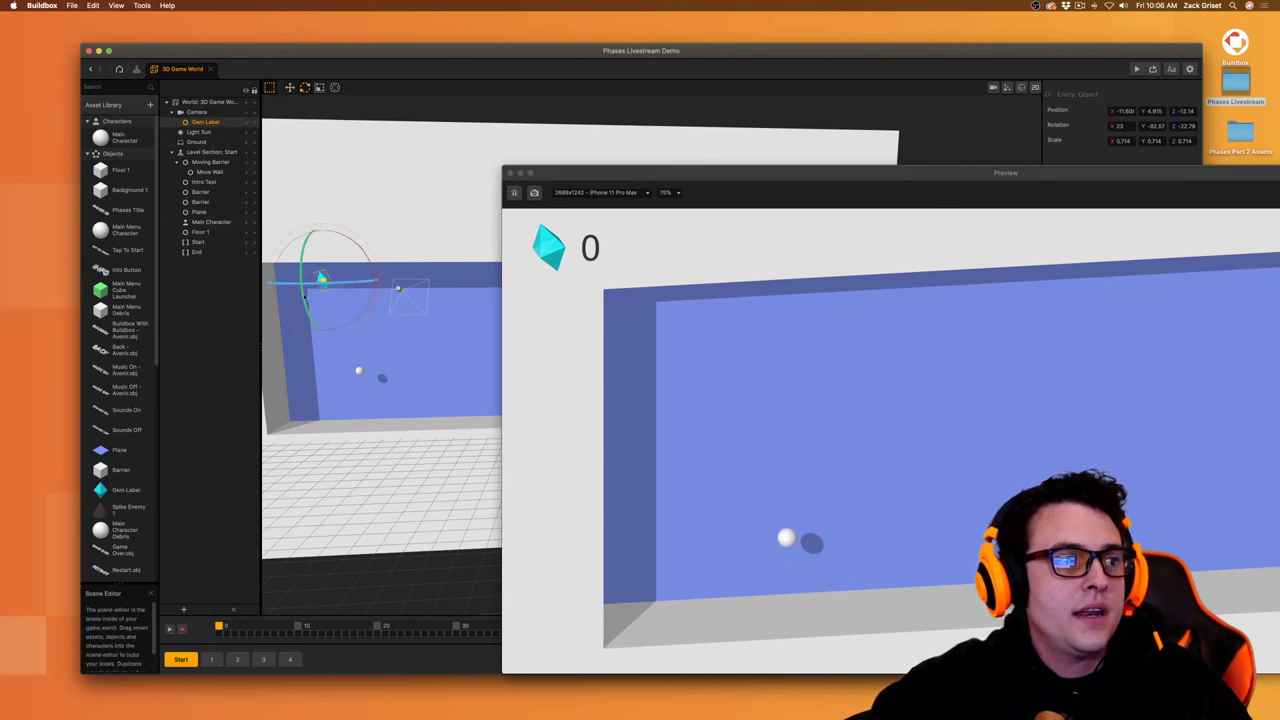
left_click_drag(304, 290, 333, 287)
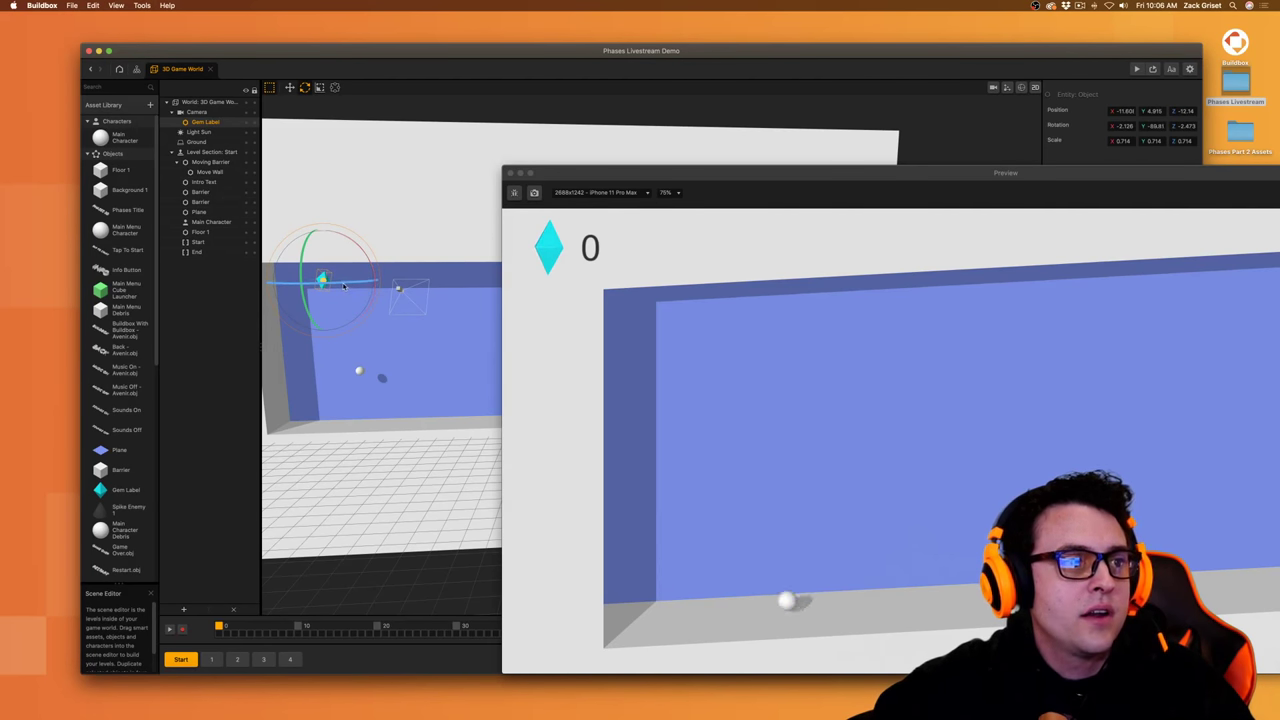
left_click_drag(338, 285, 301, 285)
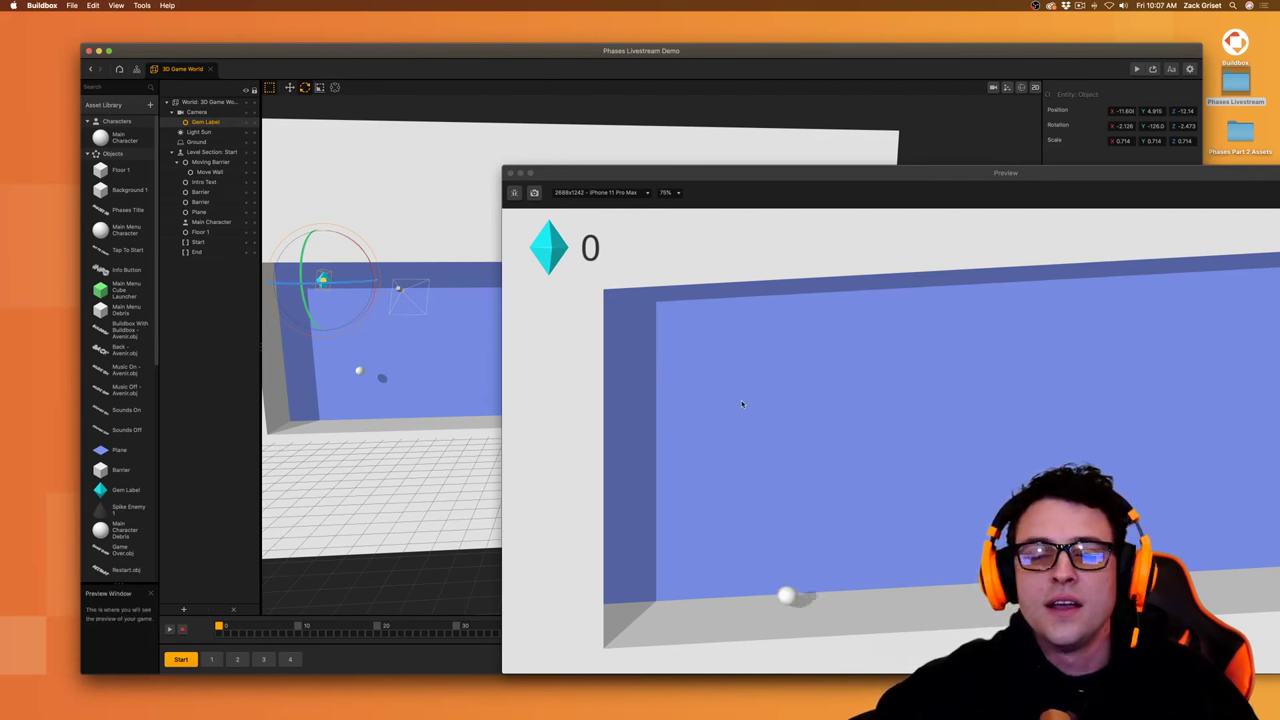
- Bring the preview window back fully over the editor and try to save the project, cancelling the save
left_click(657, 158)
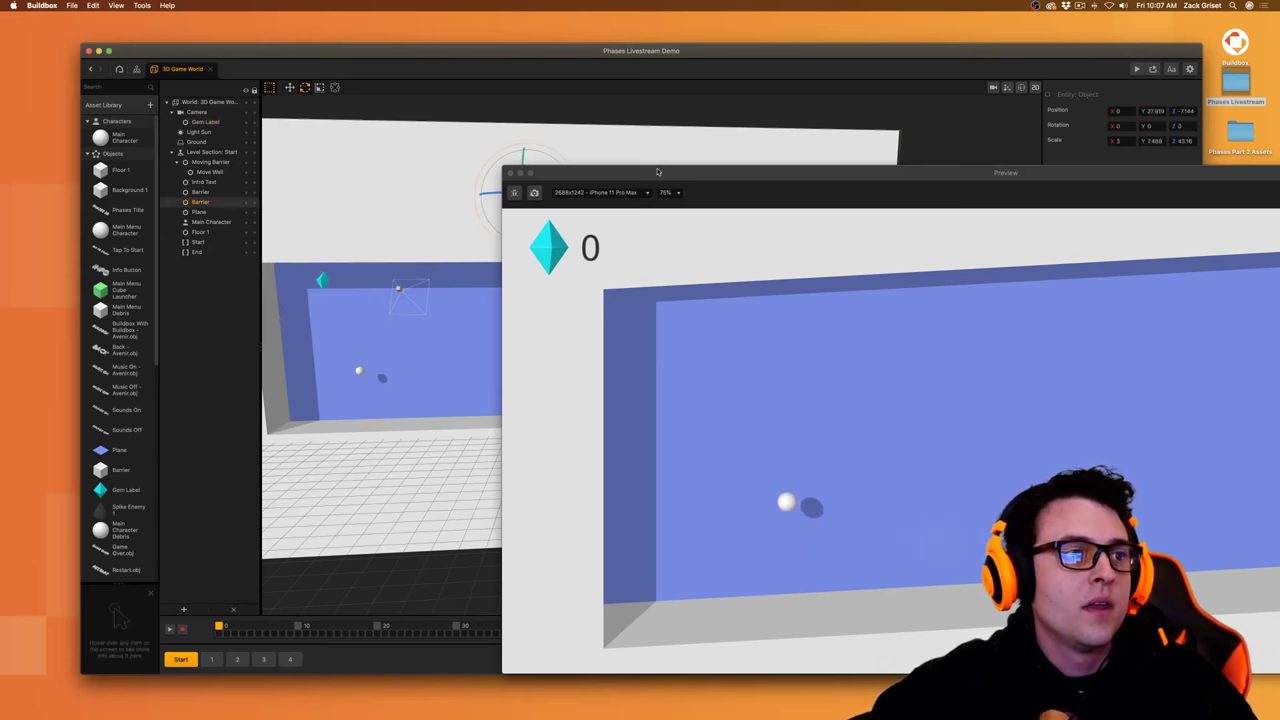
double_click(657, 172)
key("super+s")
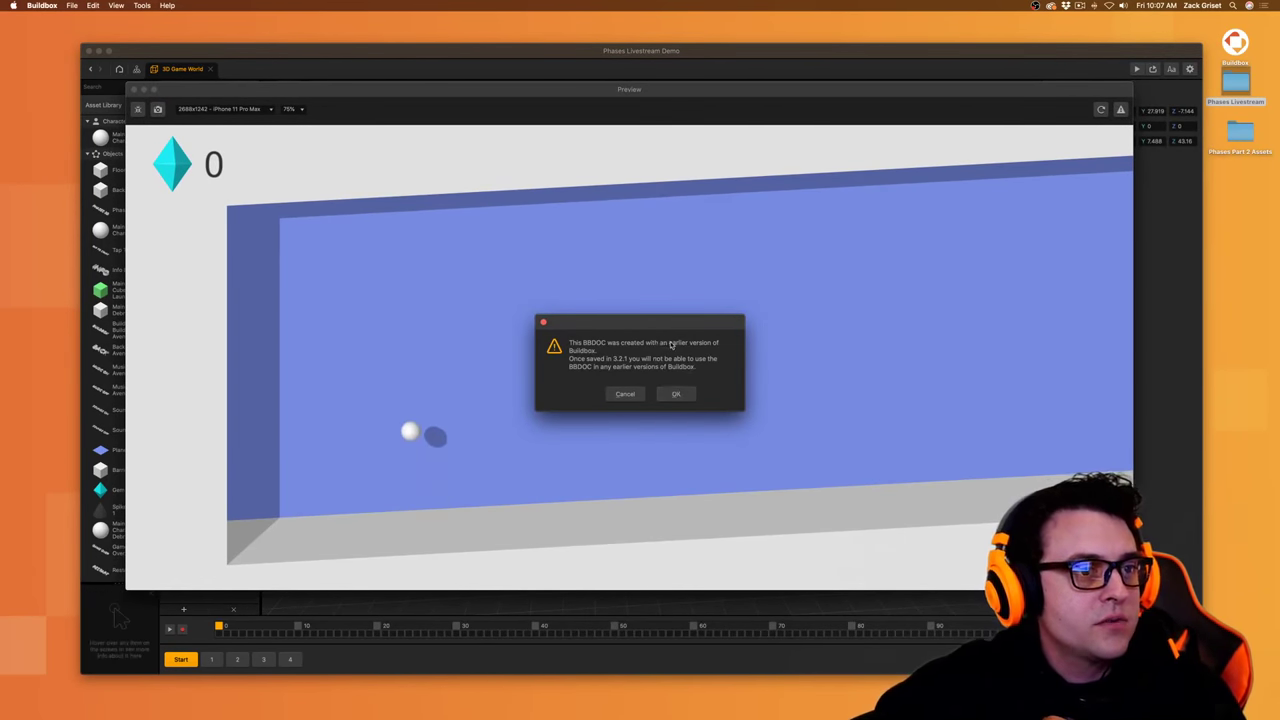
left_click(625, 394)
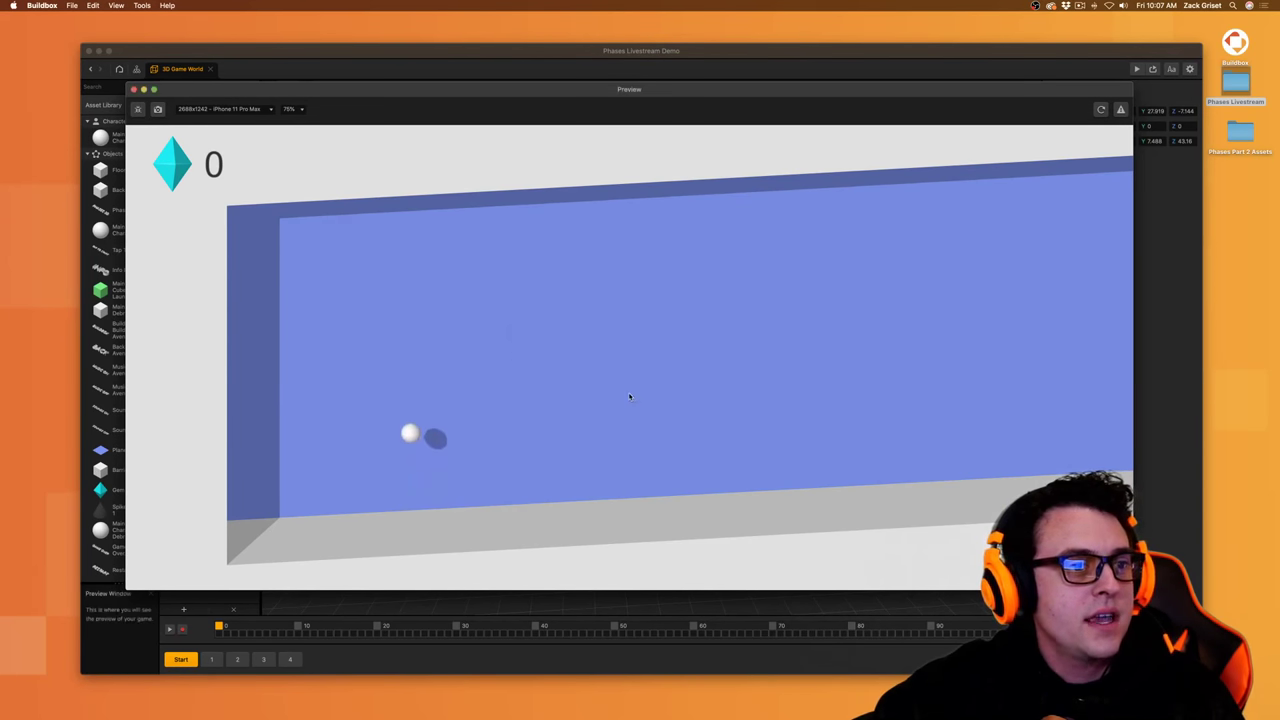
- Check the installed Buildbox version in the About information and close it
left_click(44, 6)
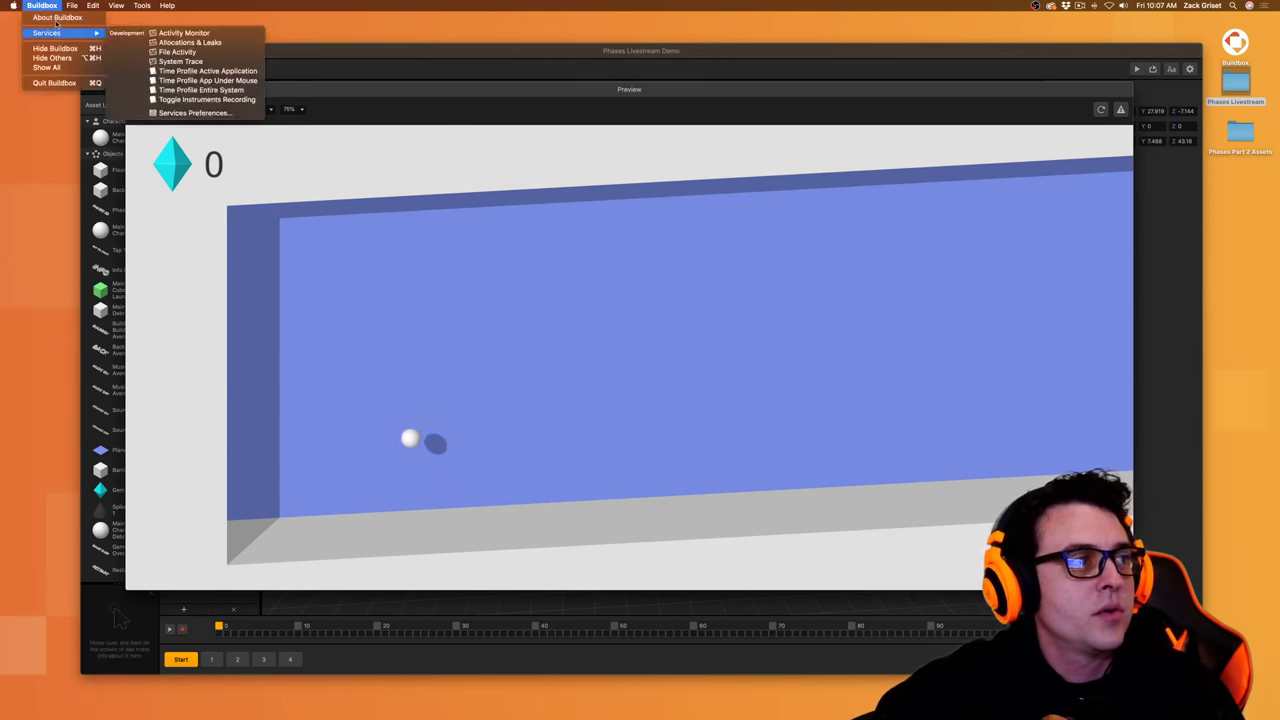
left_click(56, 19)
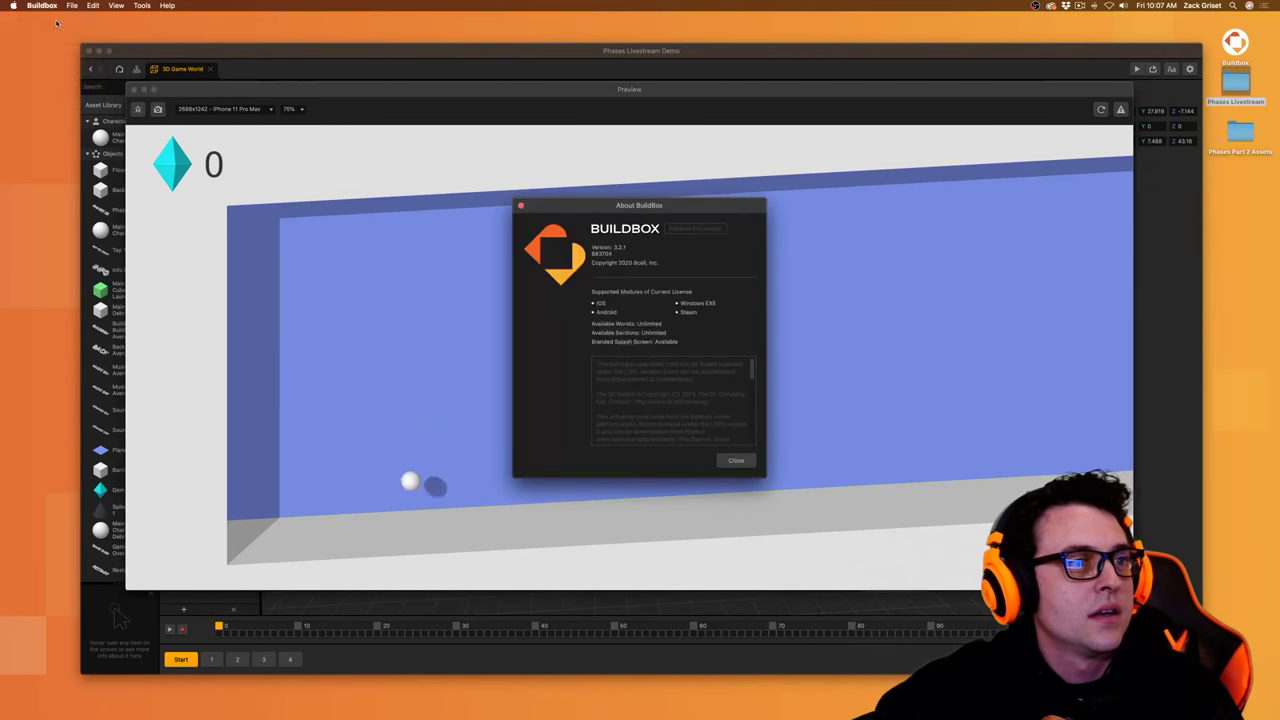
left_click(734, 460)
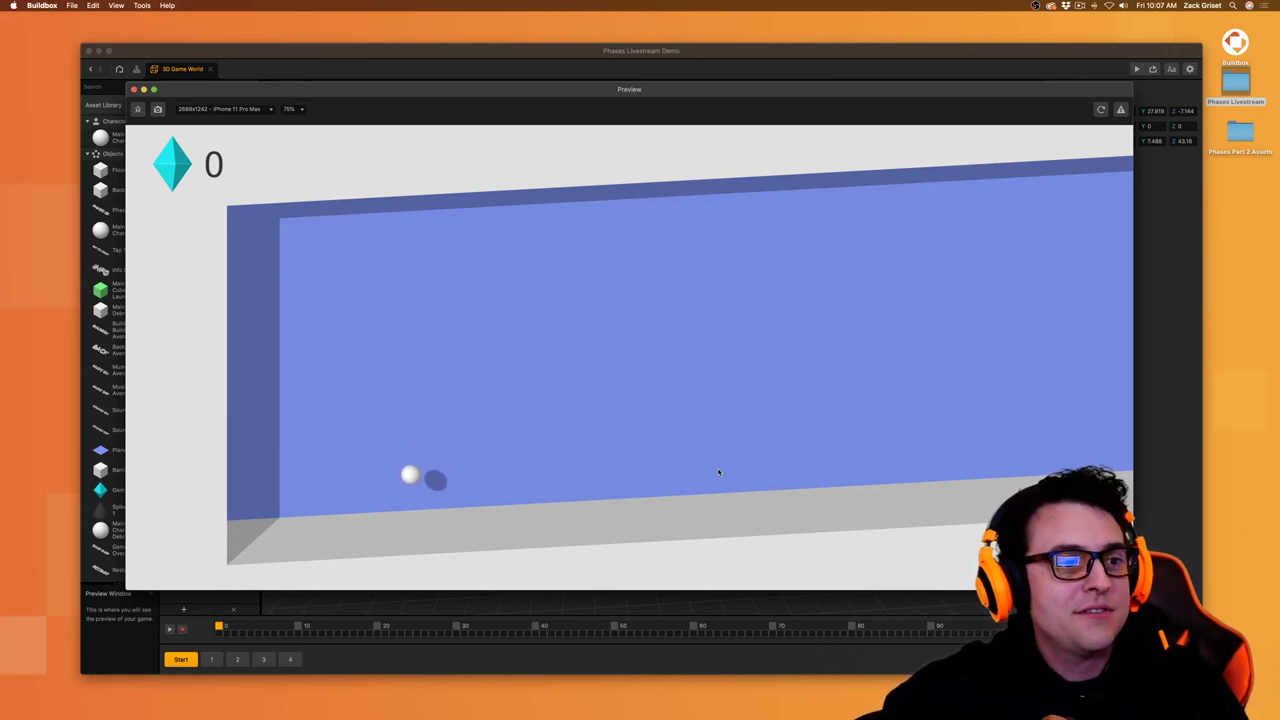
- Save the project, accepting its conversion to the 3.2.1 document version
key("super+s")
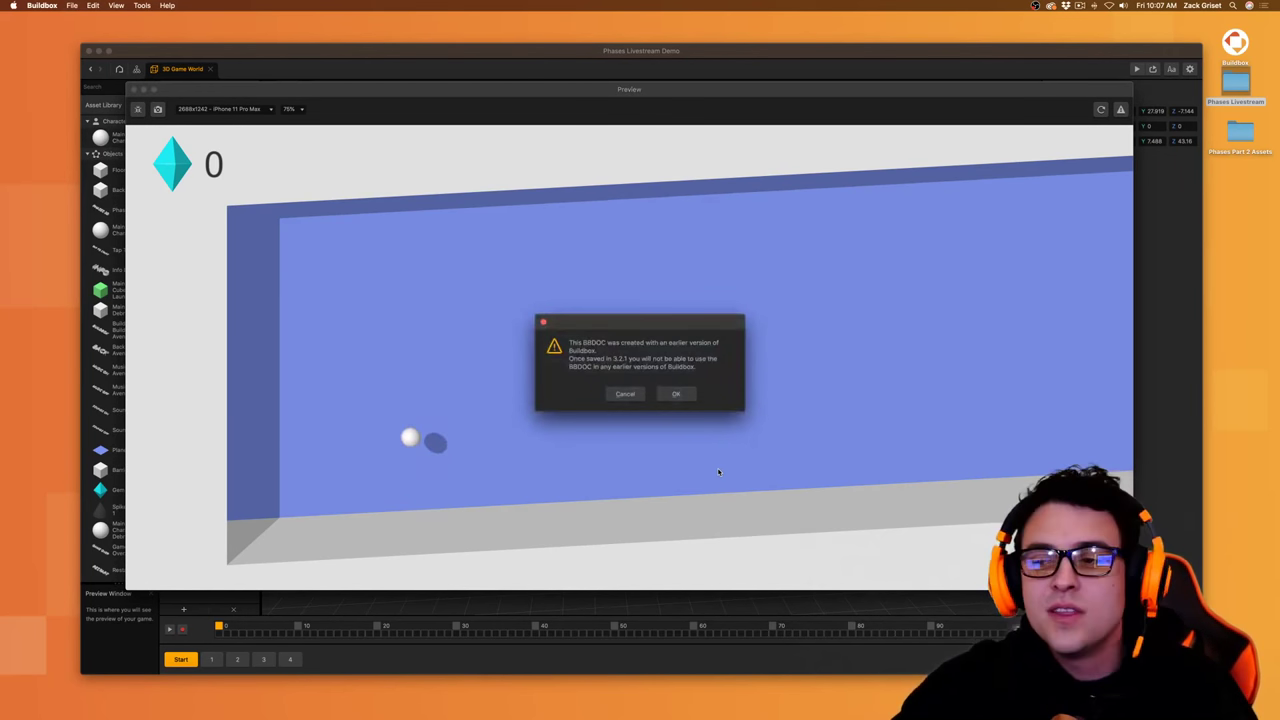
left_click(624, 394)
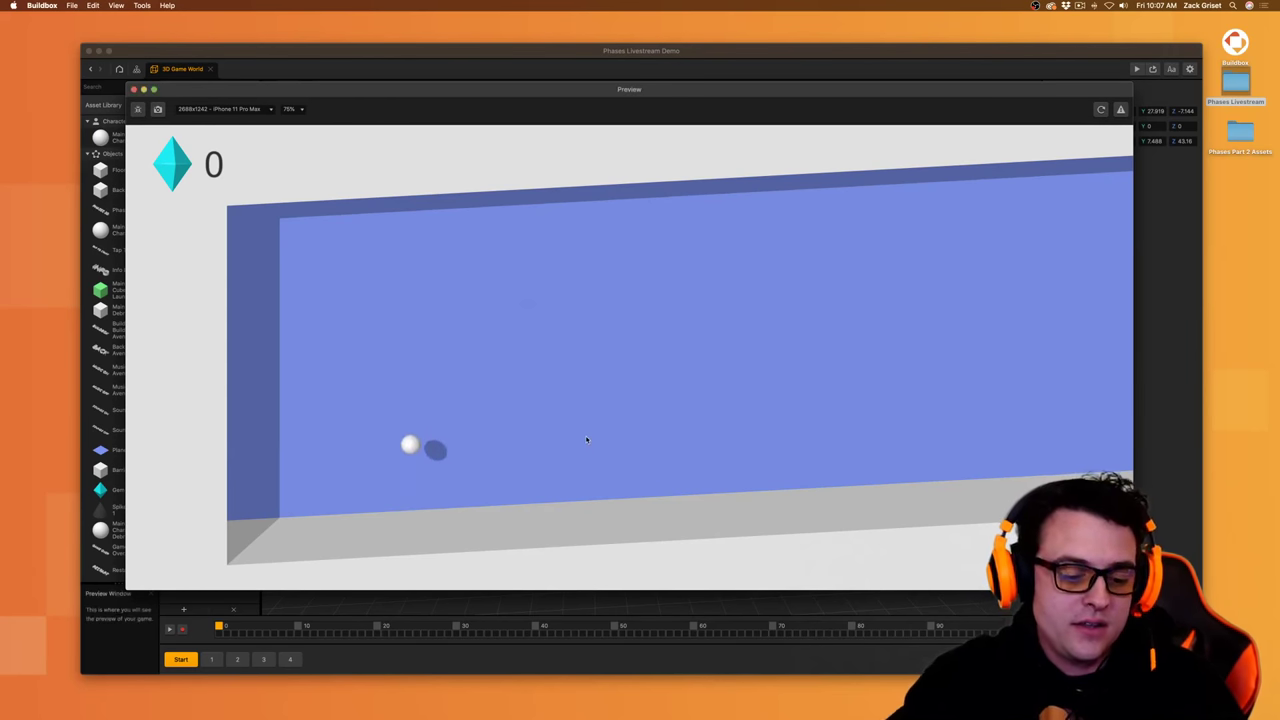
key("super+s")
left_click(675, 394)
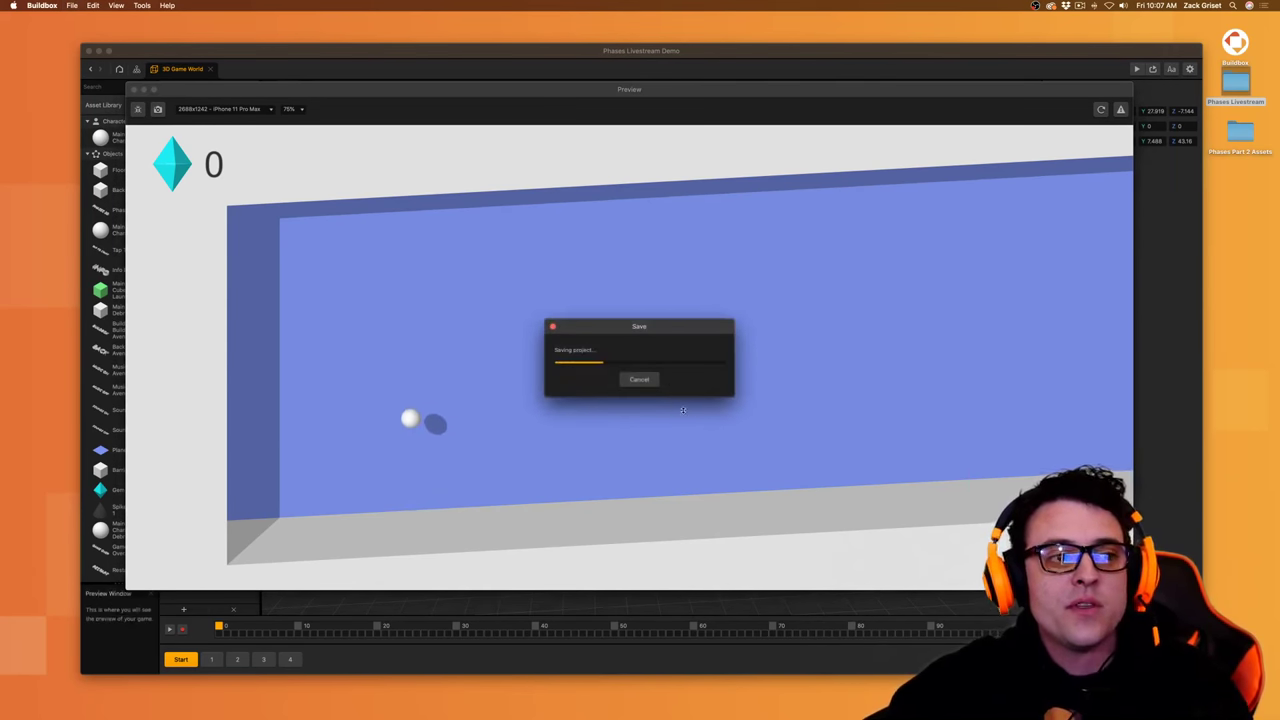
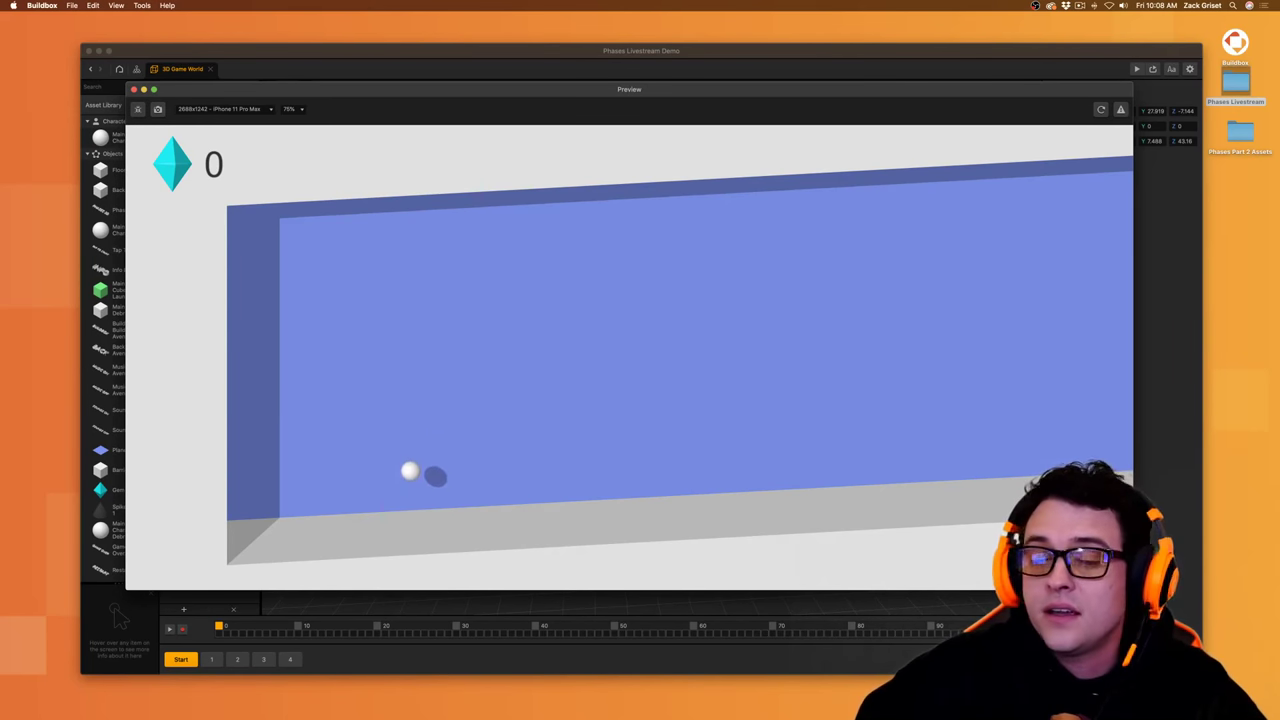
- Optimize the sprites of Atlas#1 in the atlas editor and close the editor
left_click(389, 49)
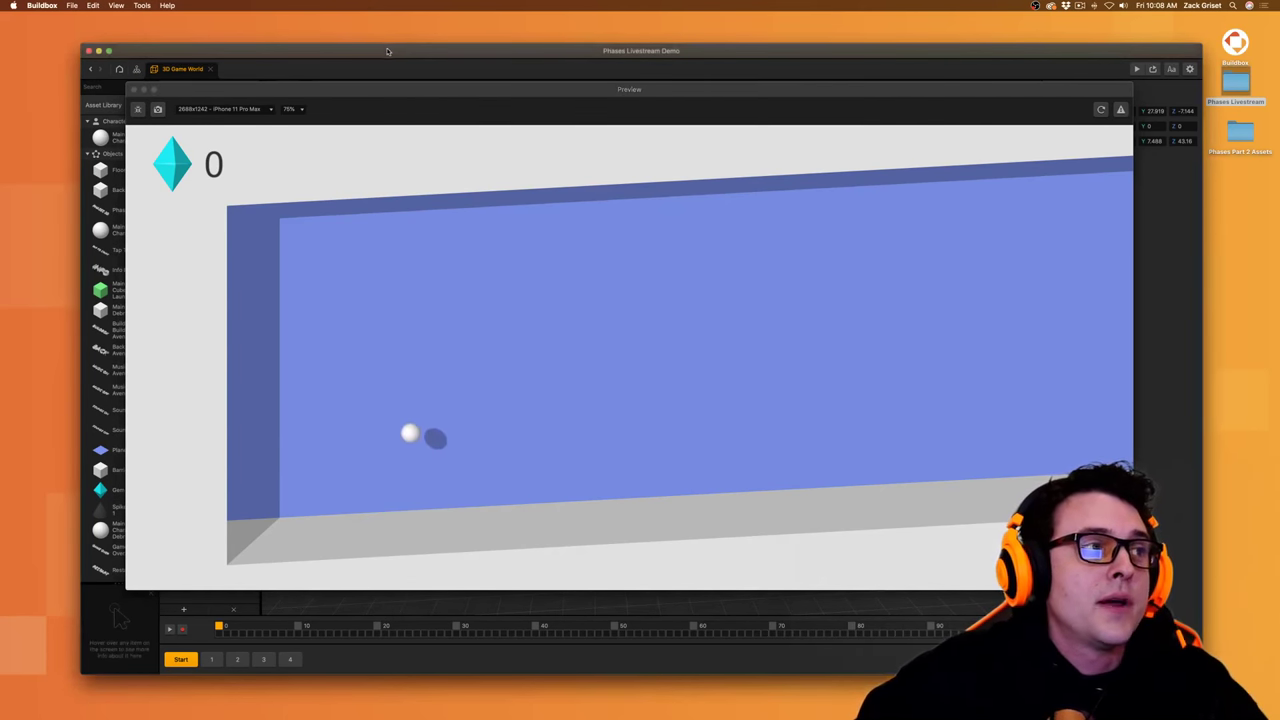
left_click(116, 6)
left_click(116, 6)
left_click(116, 6)
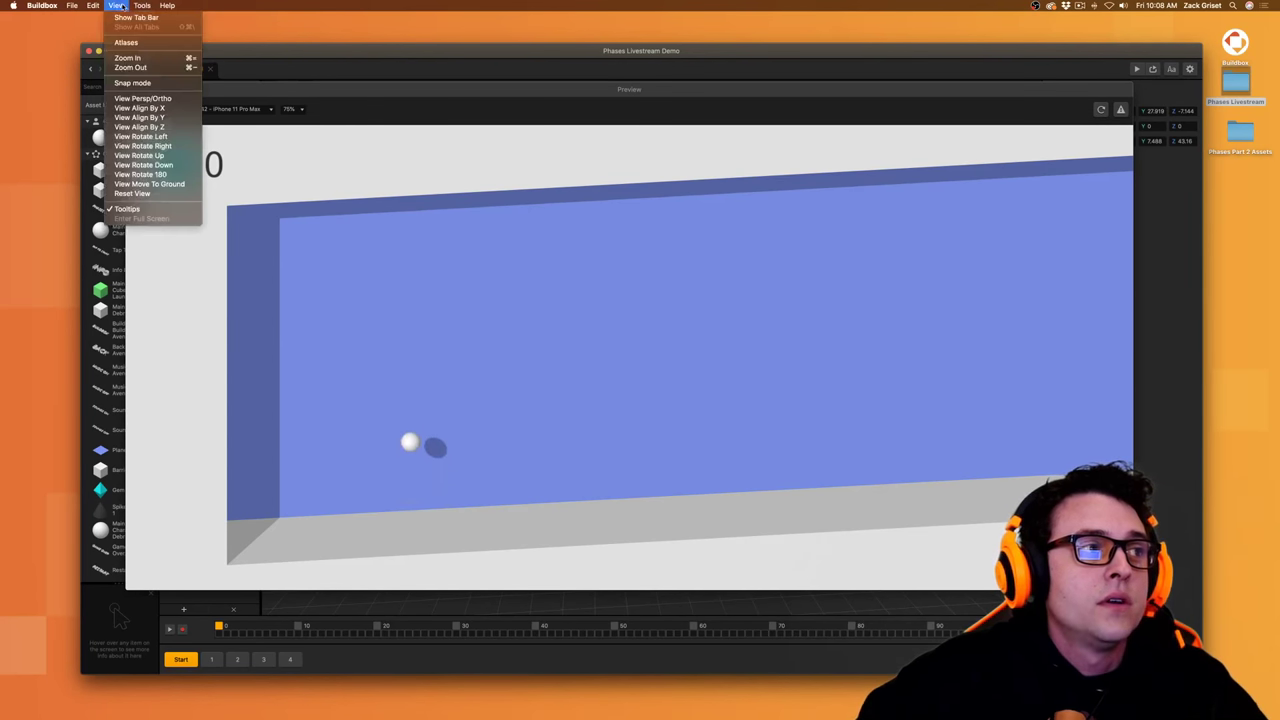
left_click(126, 42)
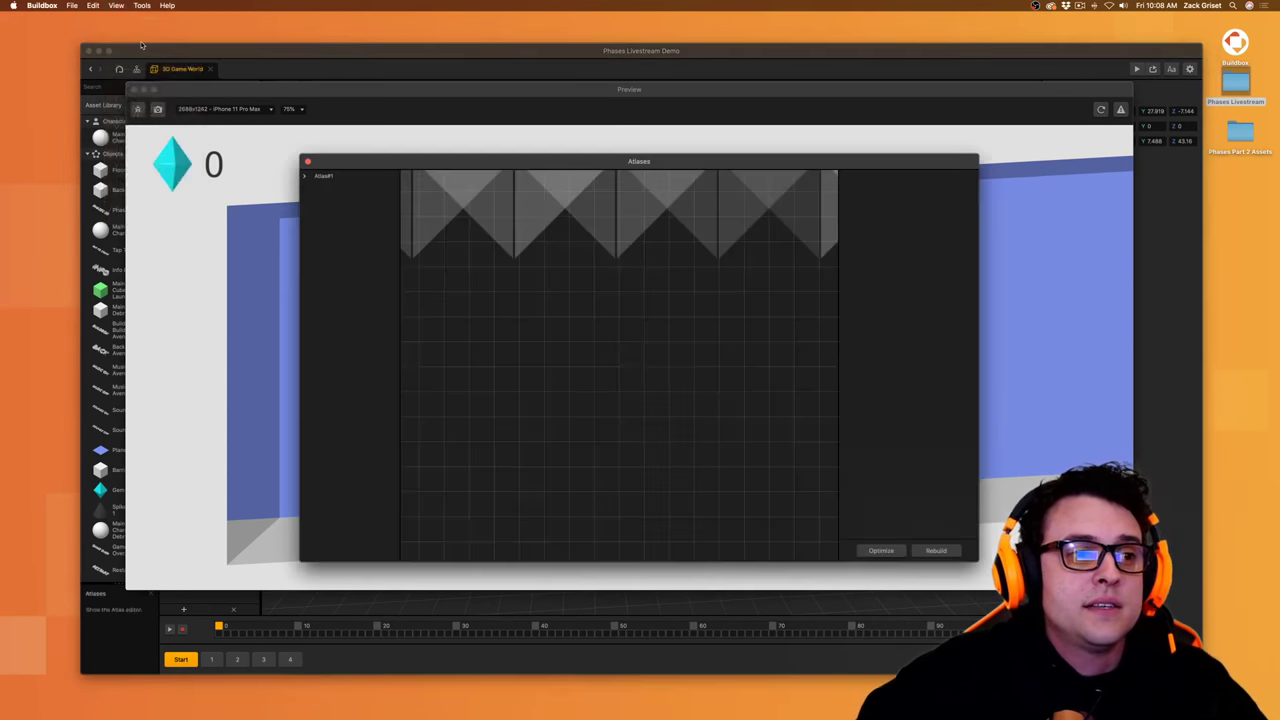
scroll(754, 380, "down", 6)
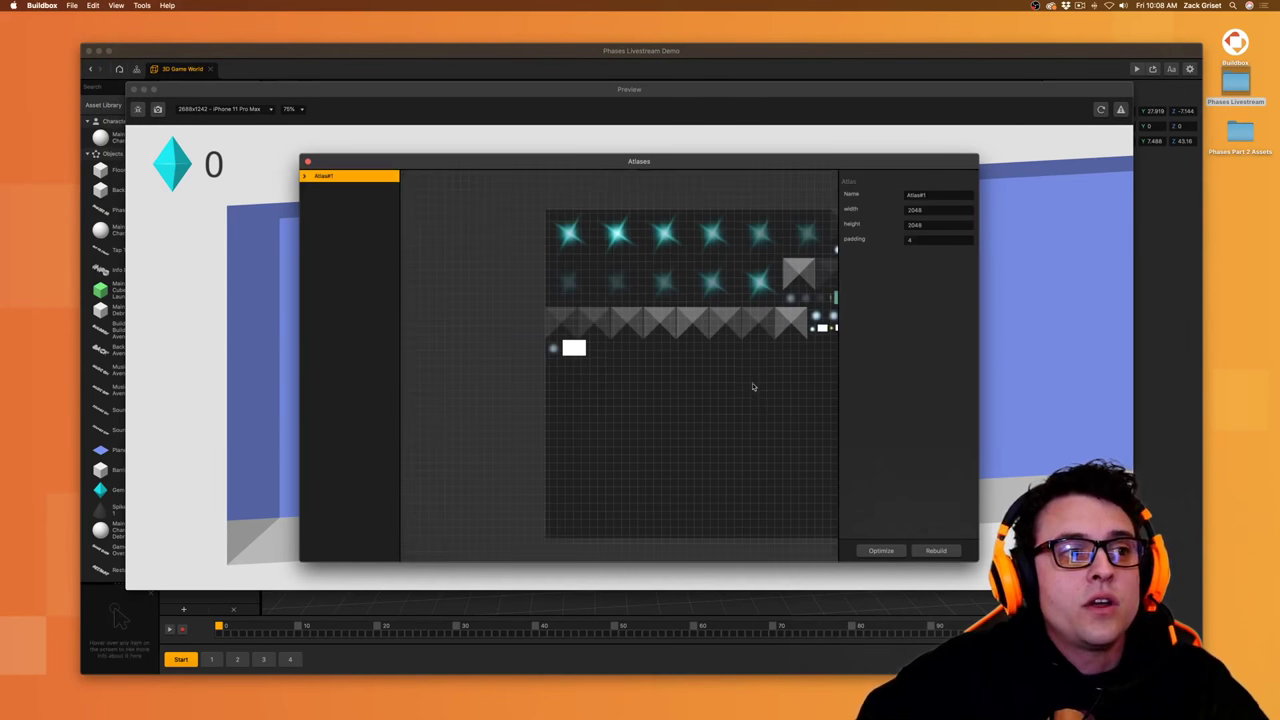
left_click_drag(767, 392, 697, 406)
scroll(679, 396, "up", 2)
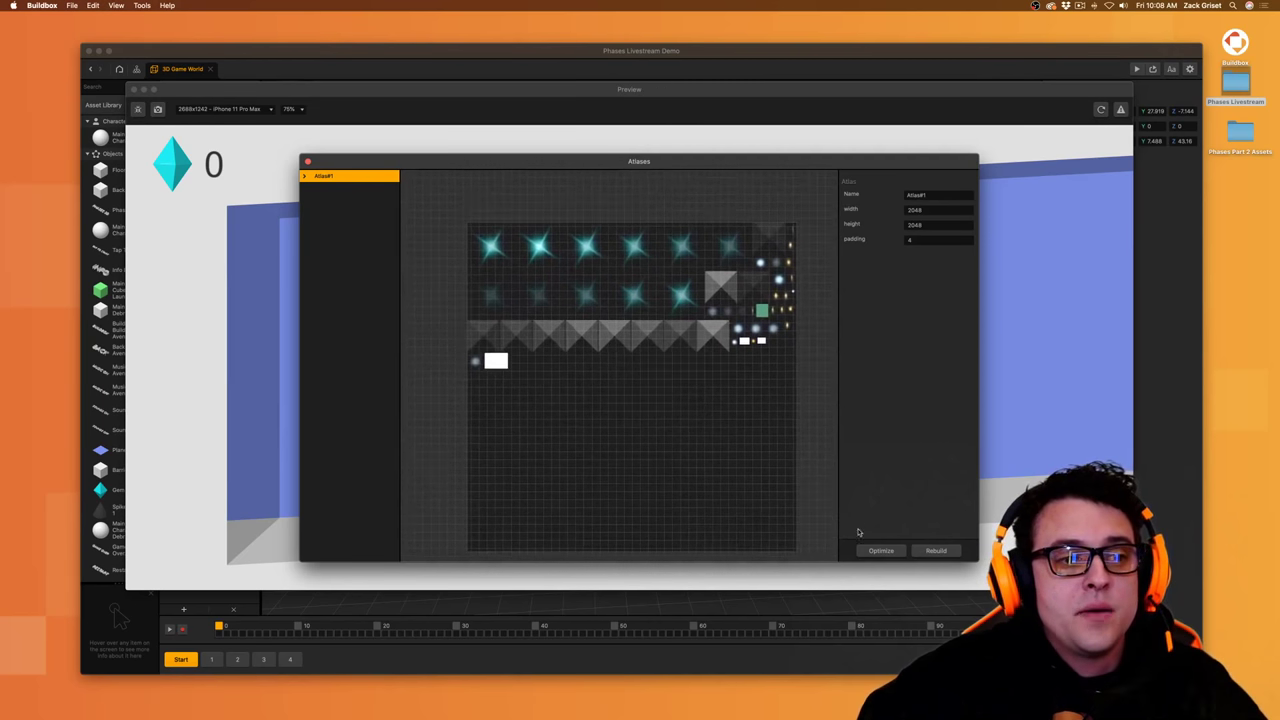
left_click(880, 550)
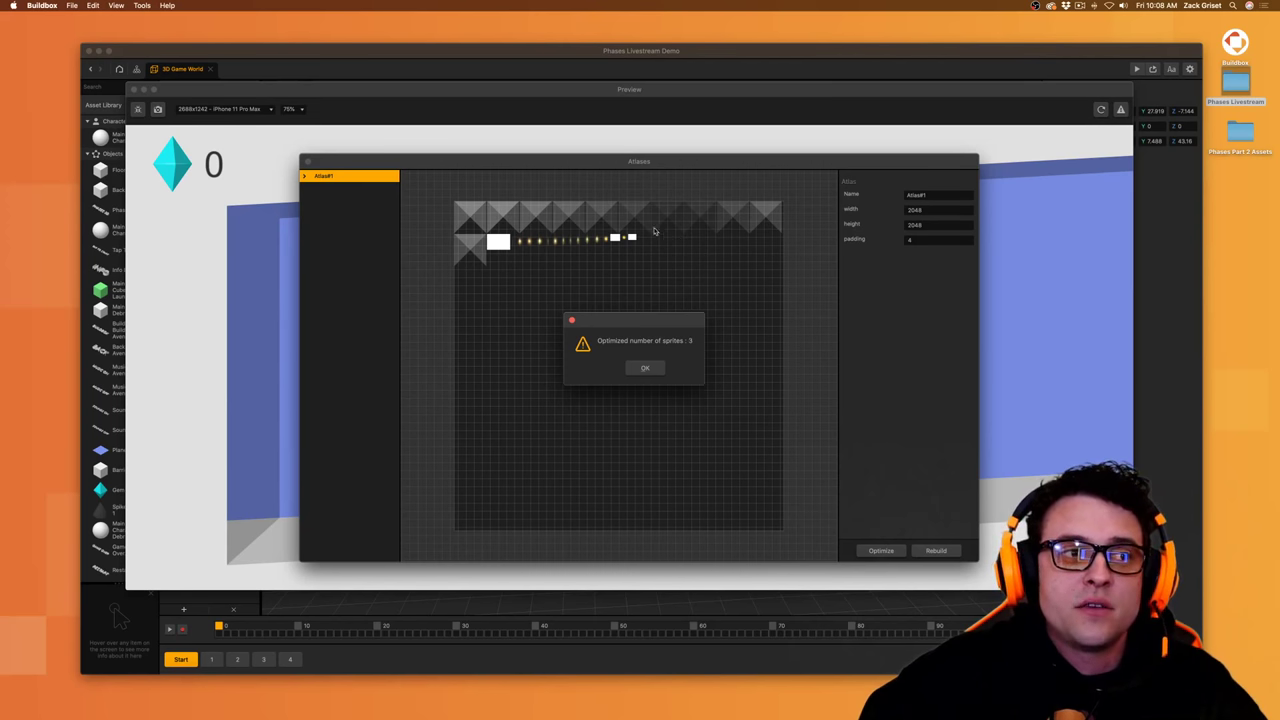
left_click(645, 368)
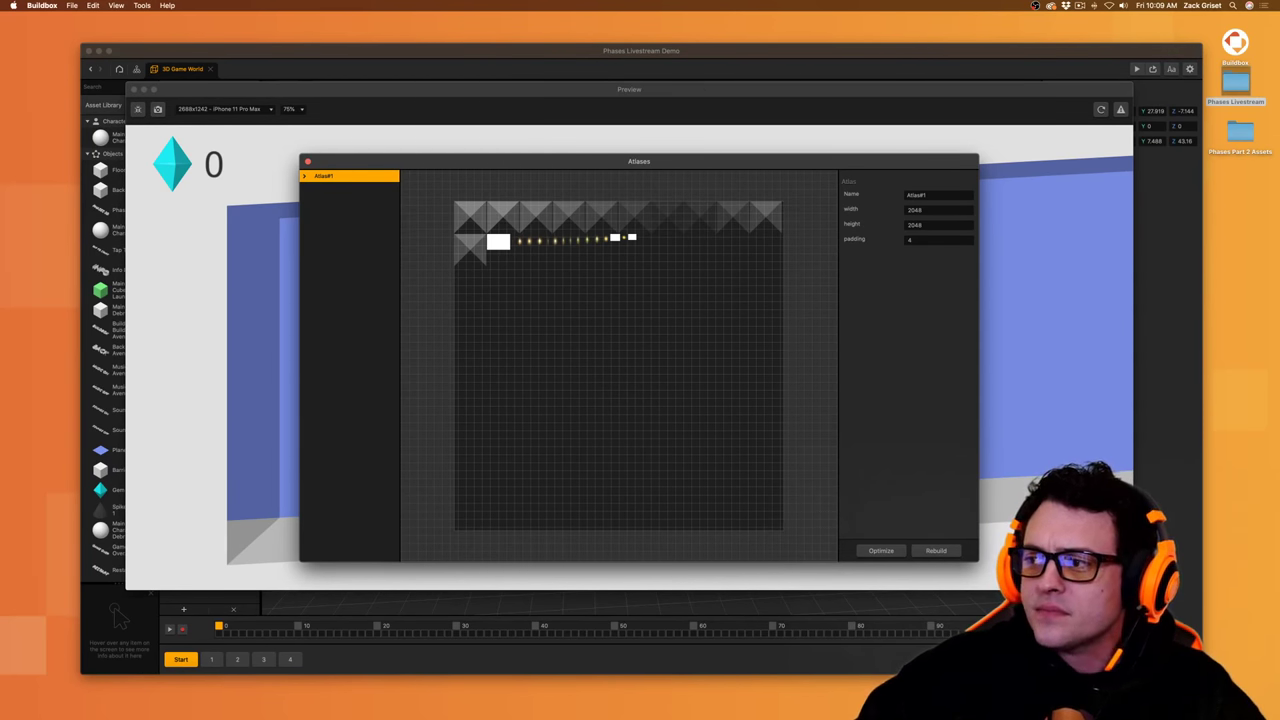
left_click(308, 162)
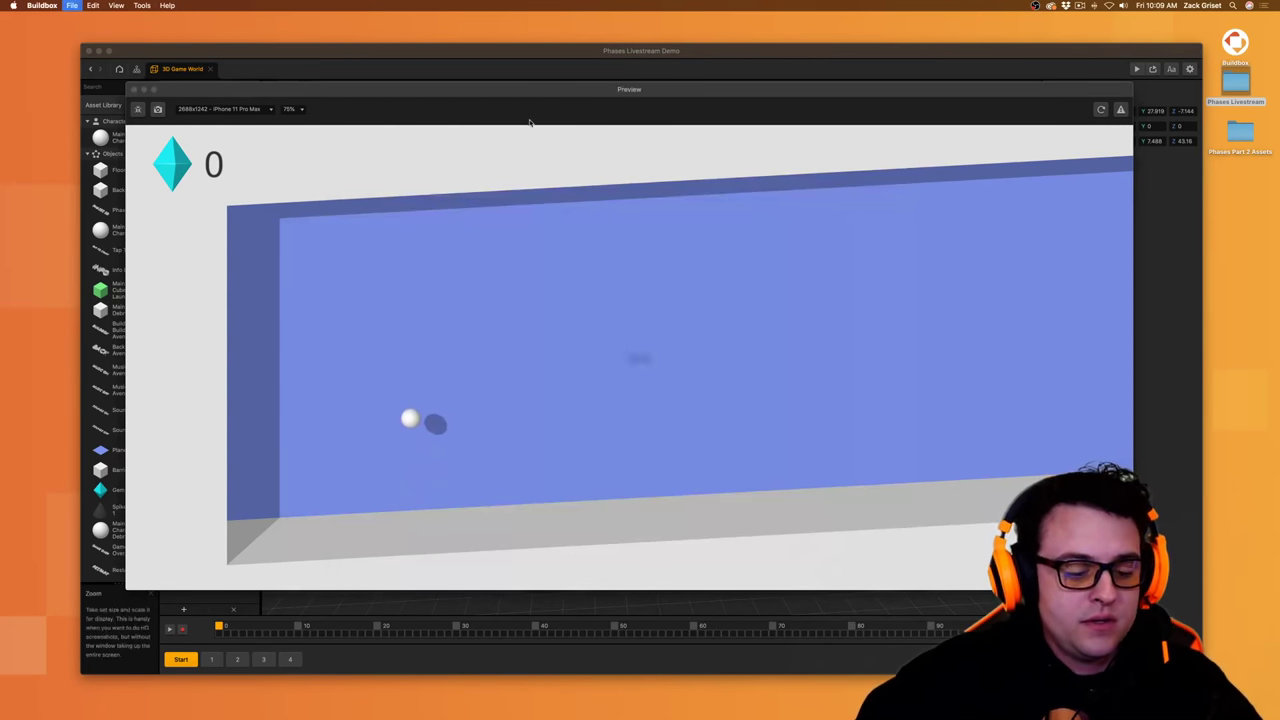
- Save the project and relaunch the game in a fresh preview
key("super+s")
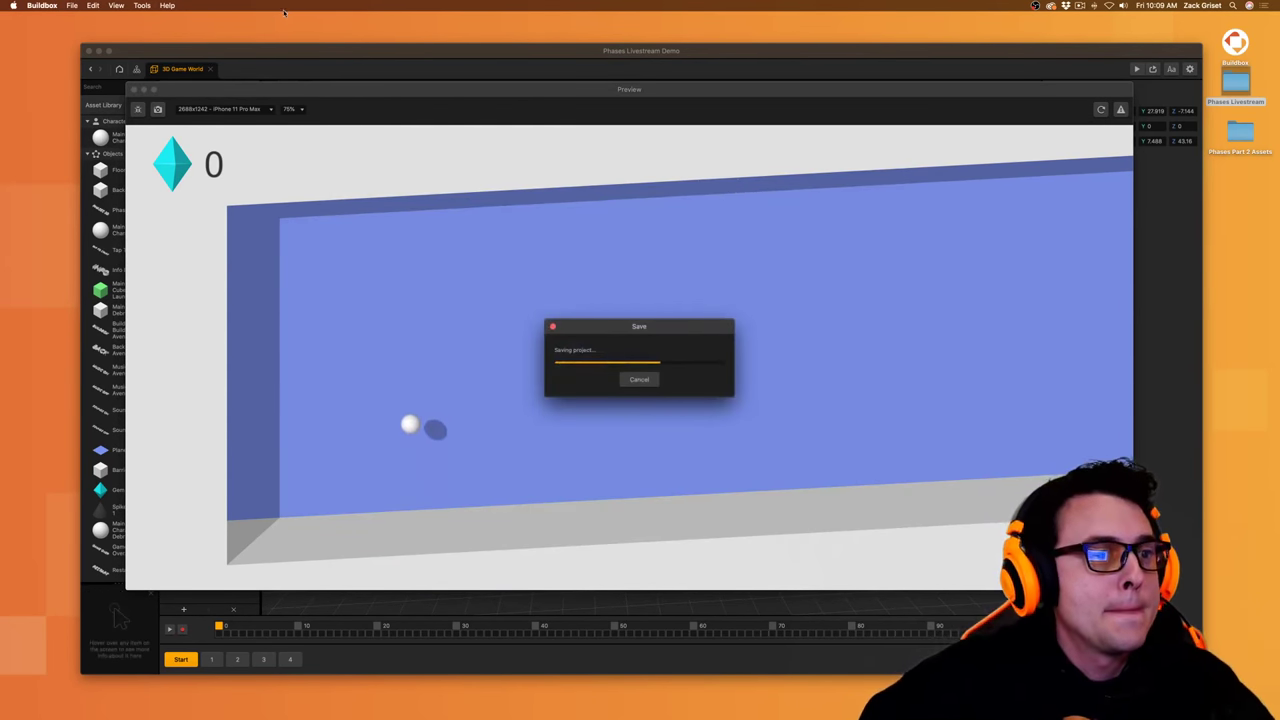
left_click(134, 89)
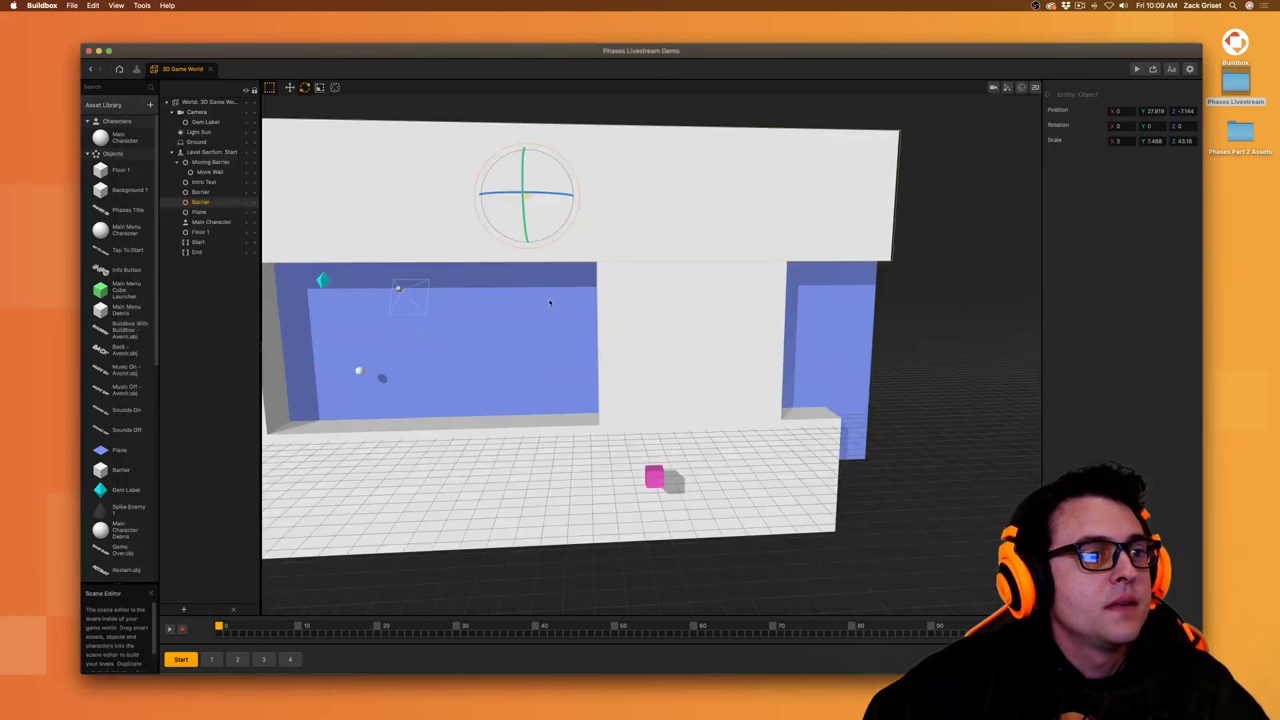
left_click(1136, 69)
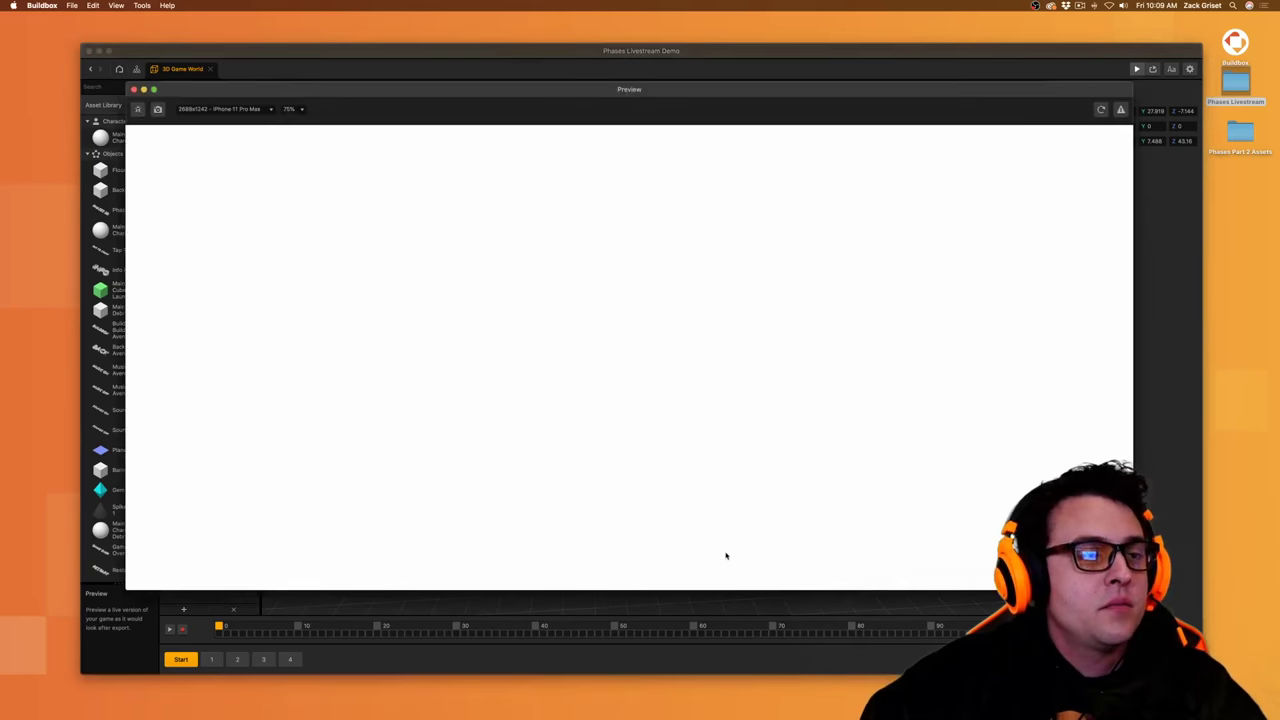
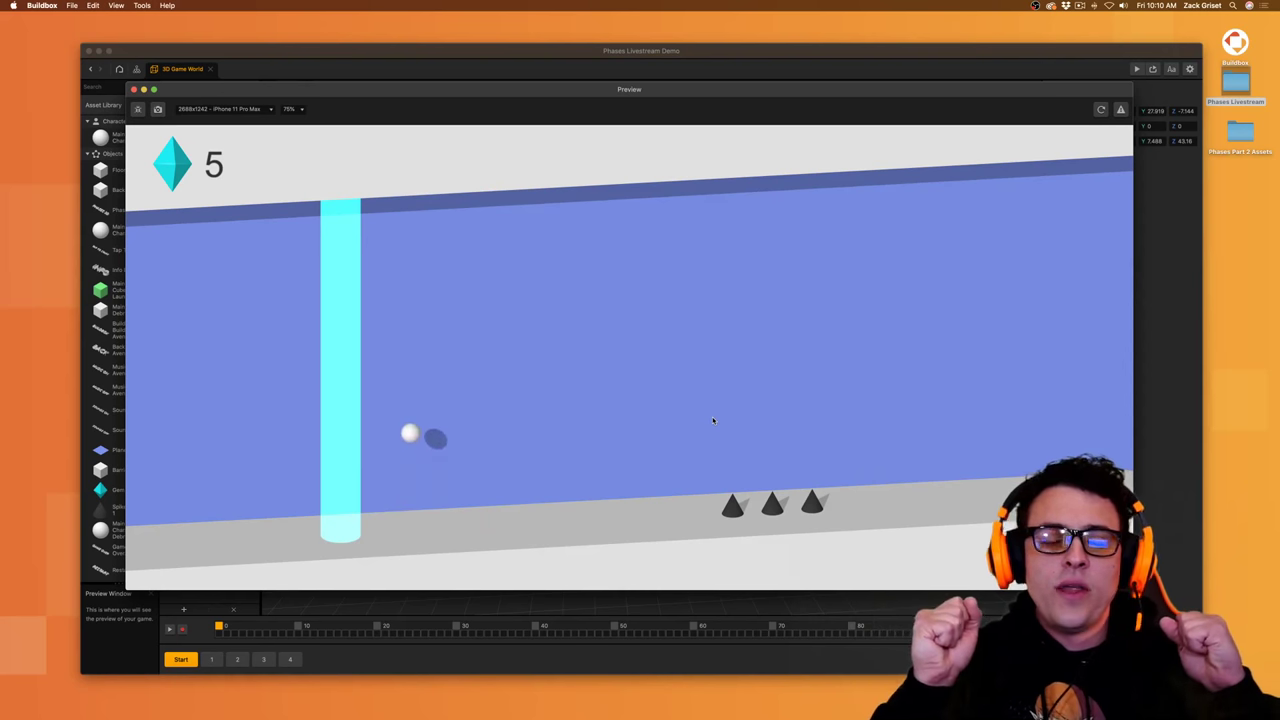
left_click(713, 420)
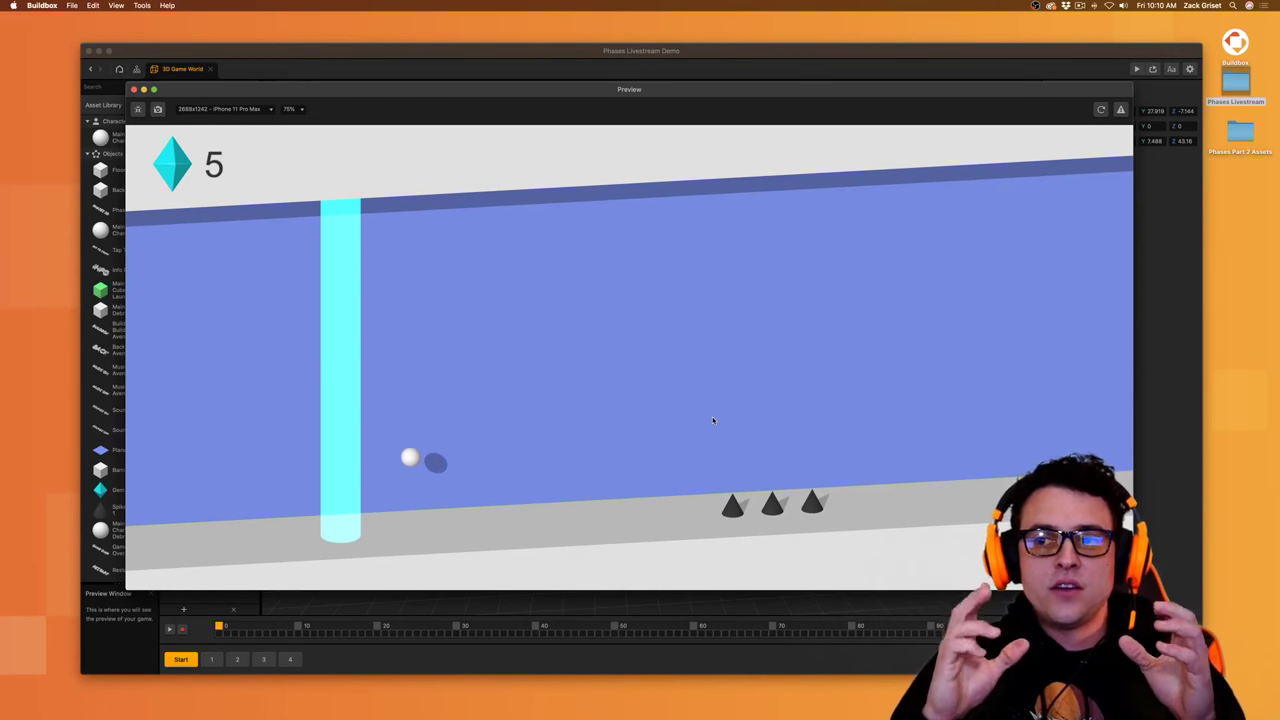
left_click(713, 420)
left_click(713, 420)
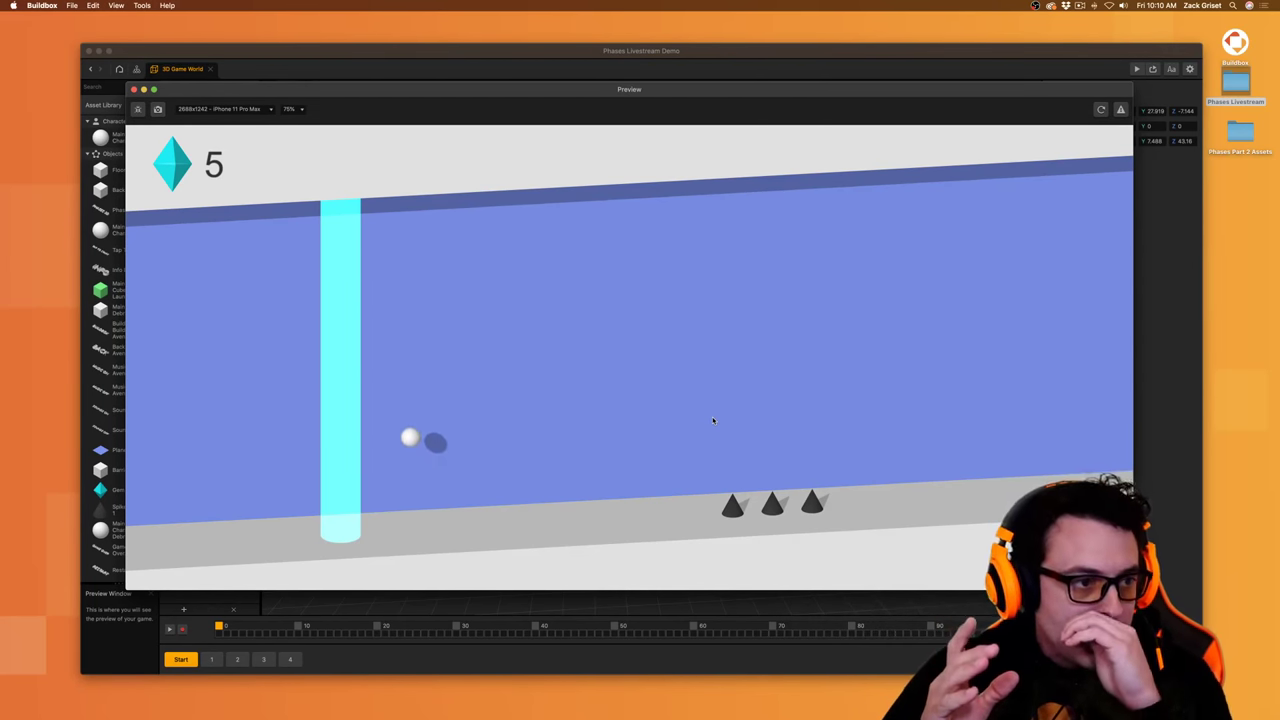
left_click(713, 420)
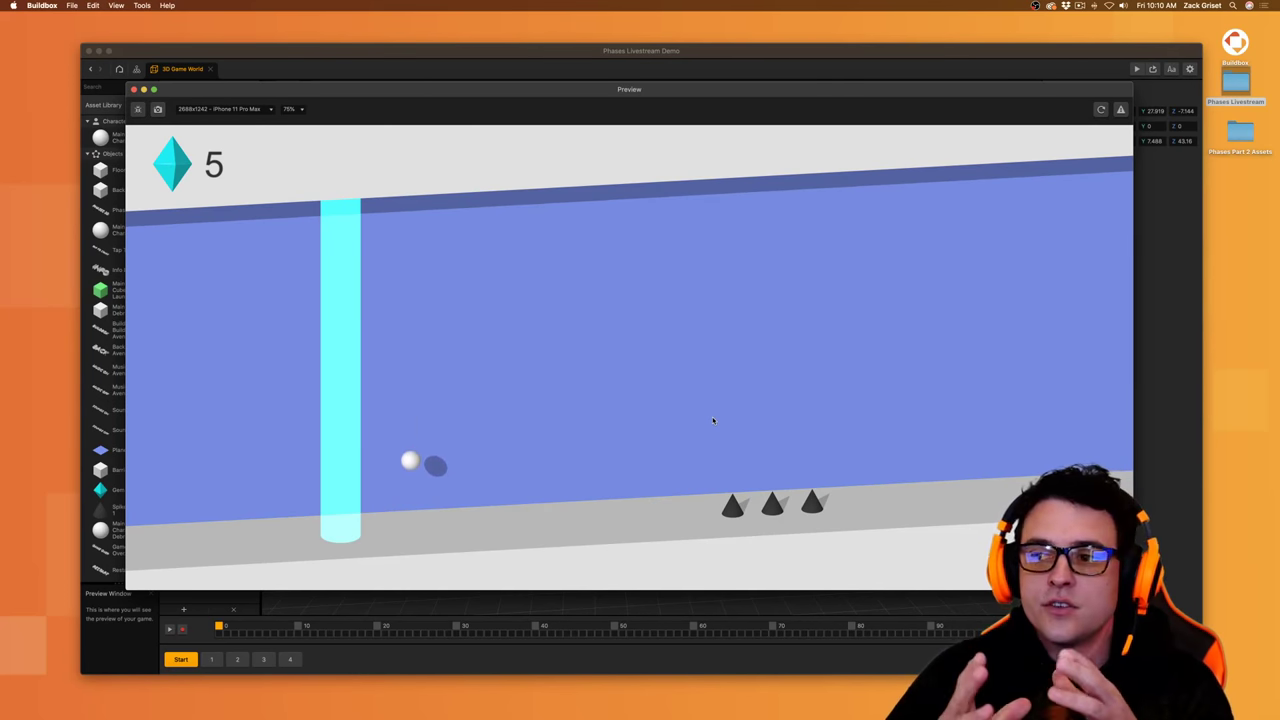
left_click(713, 420)
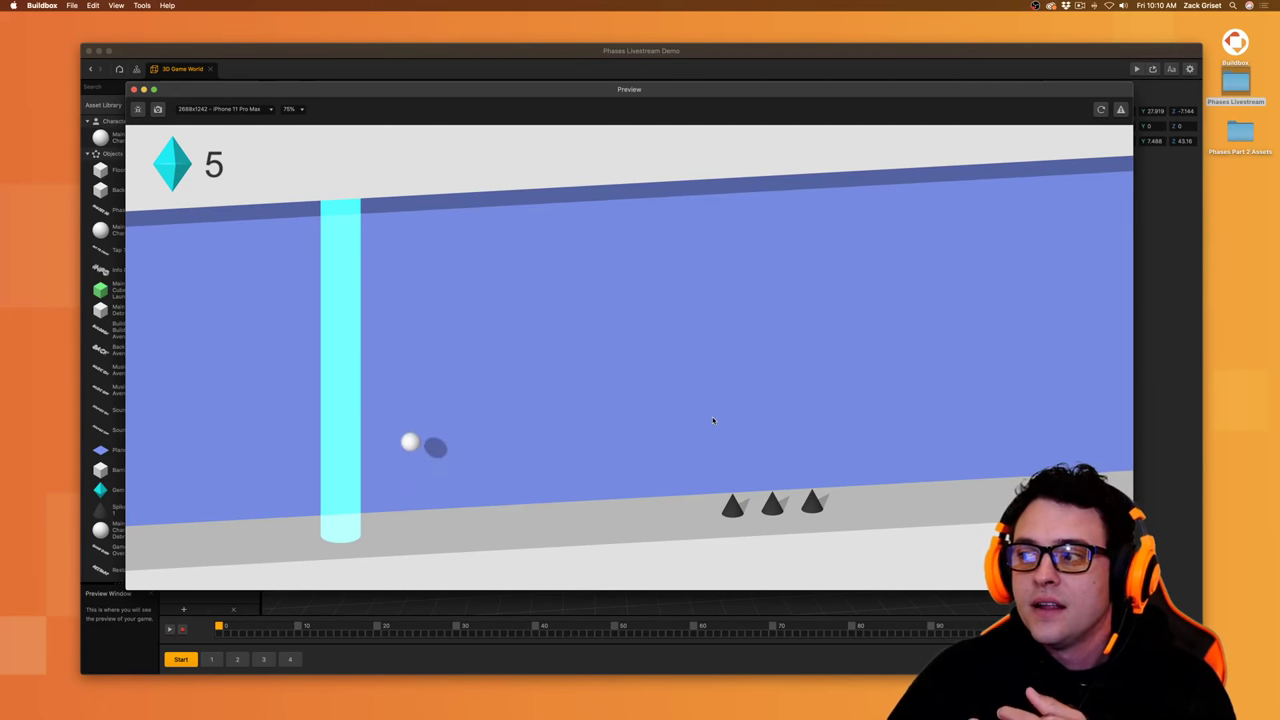
left_click(713, 420)
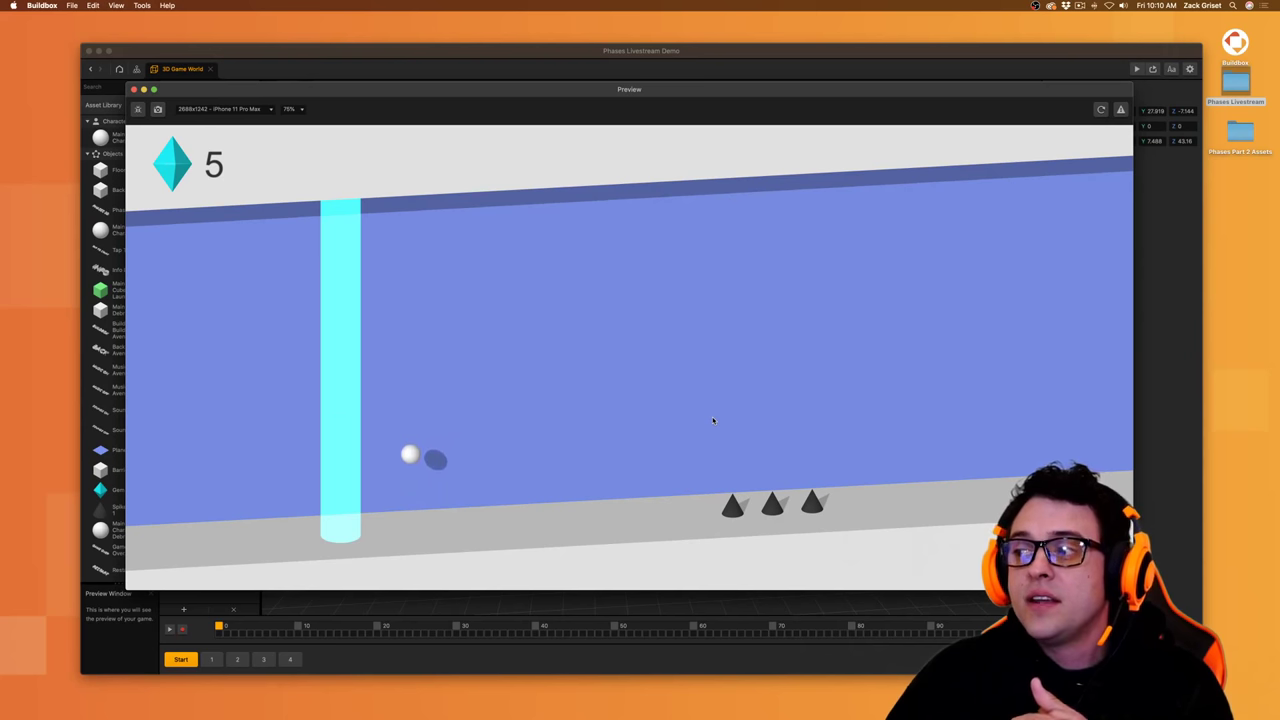
left_click(713, 420)
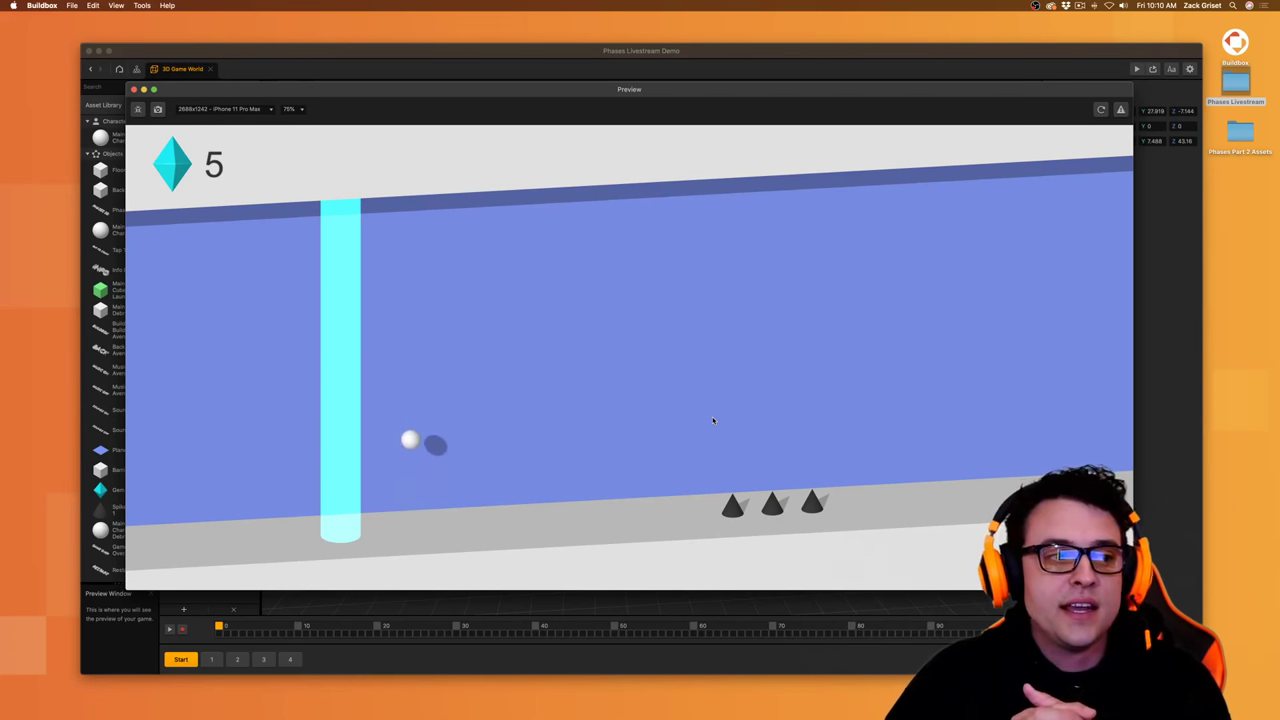
left_click(713, 420)
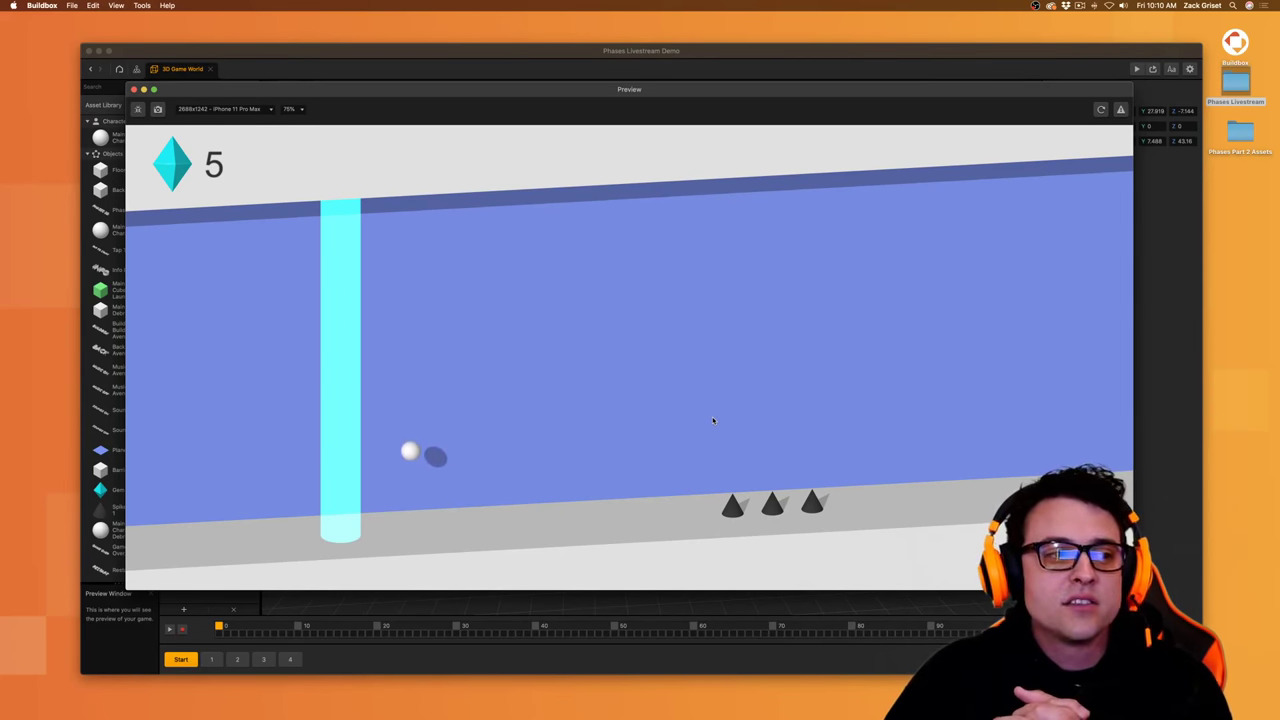
left_click(713, 420)
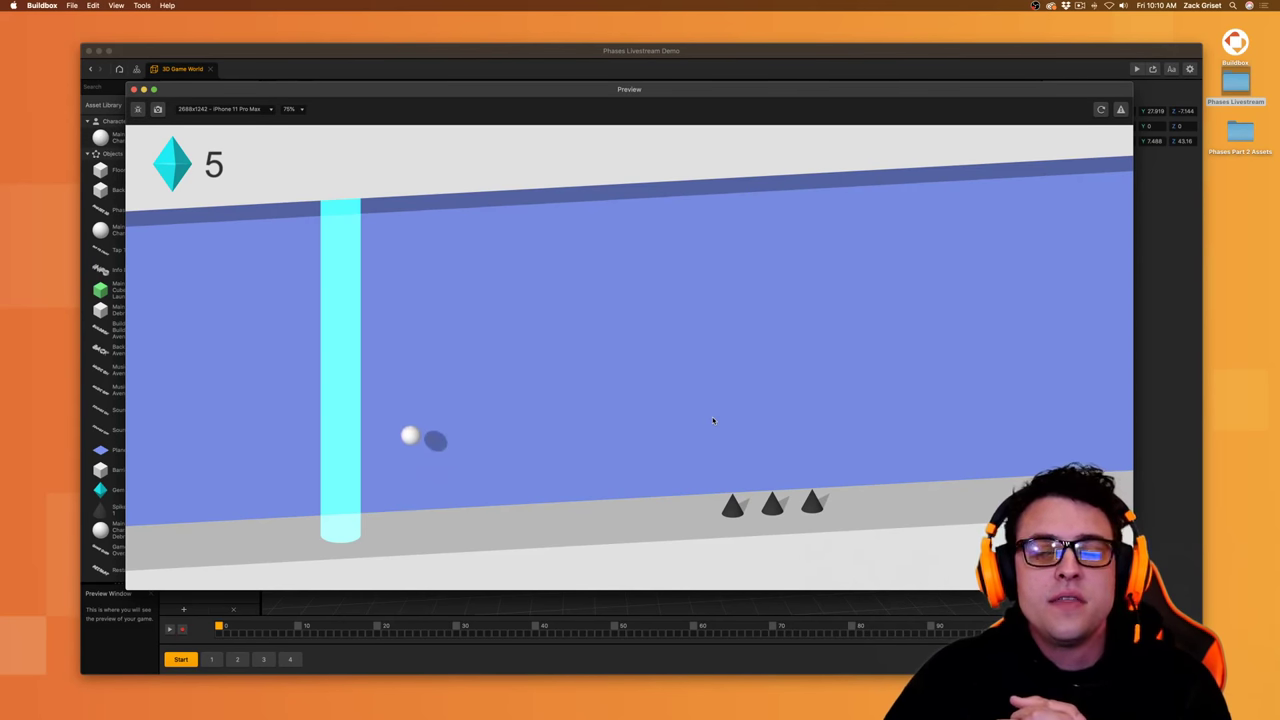
left_click(713, 420)
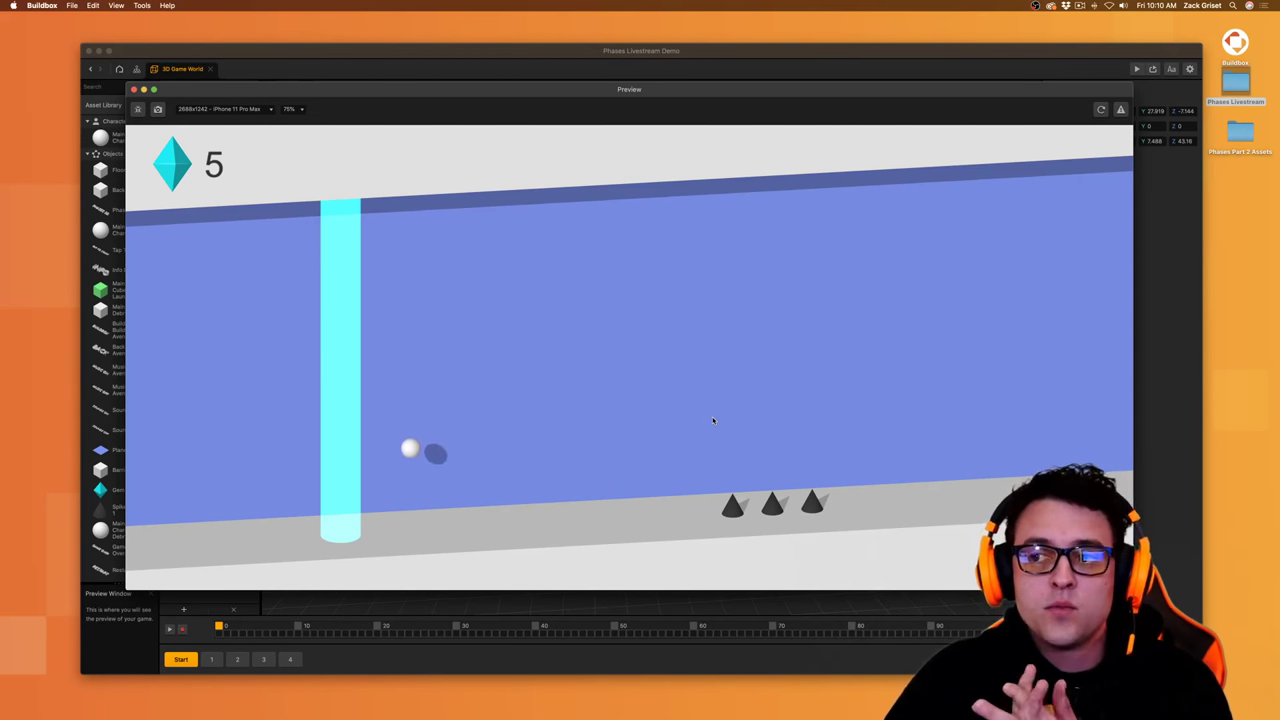
left_click(713, 420)
left_click(713, 420)
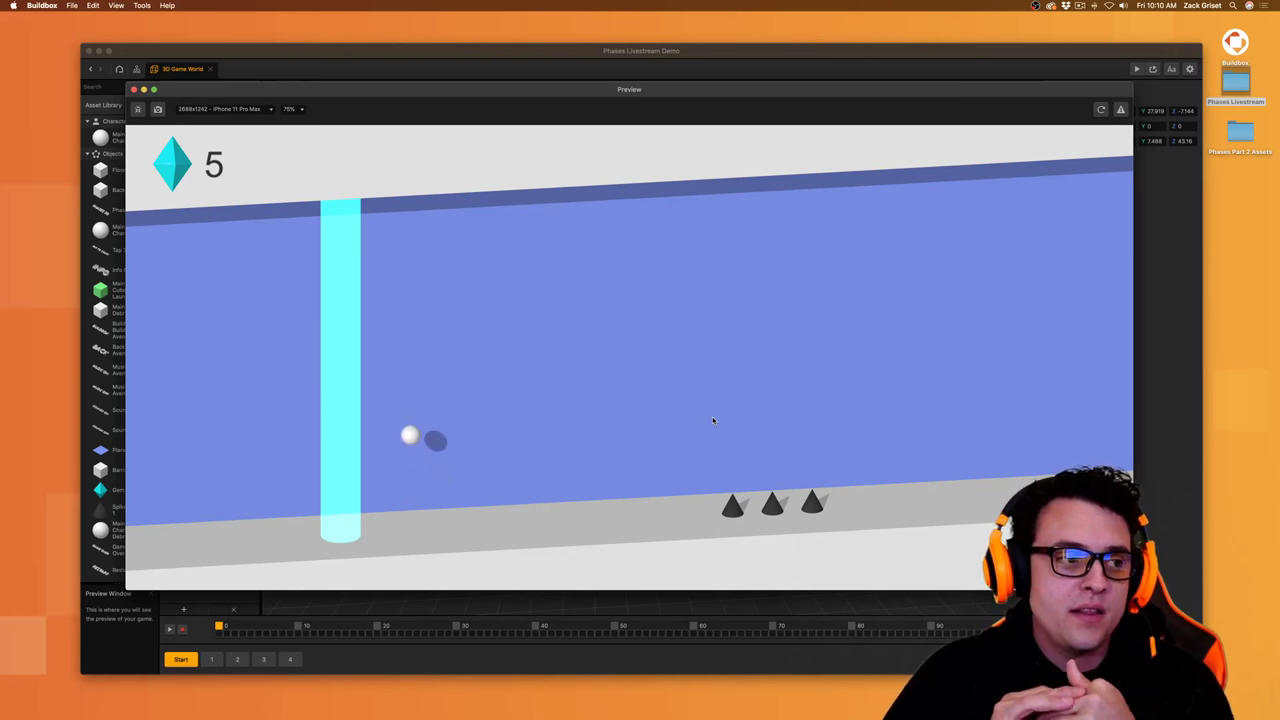
left_click(713, 420)
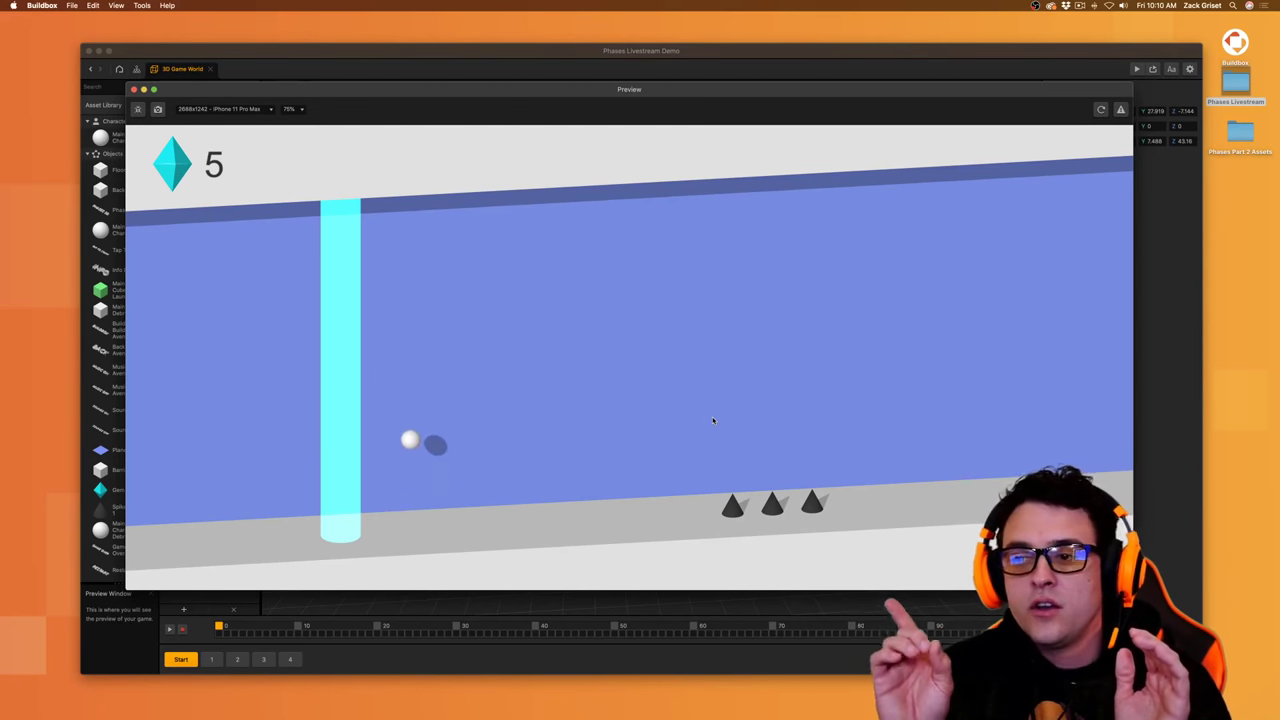
left_click(713, 420)
left_click(713, 420)
left_click(713, 420)
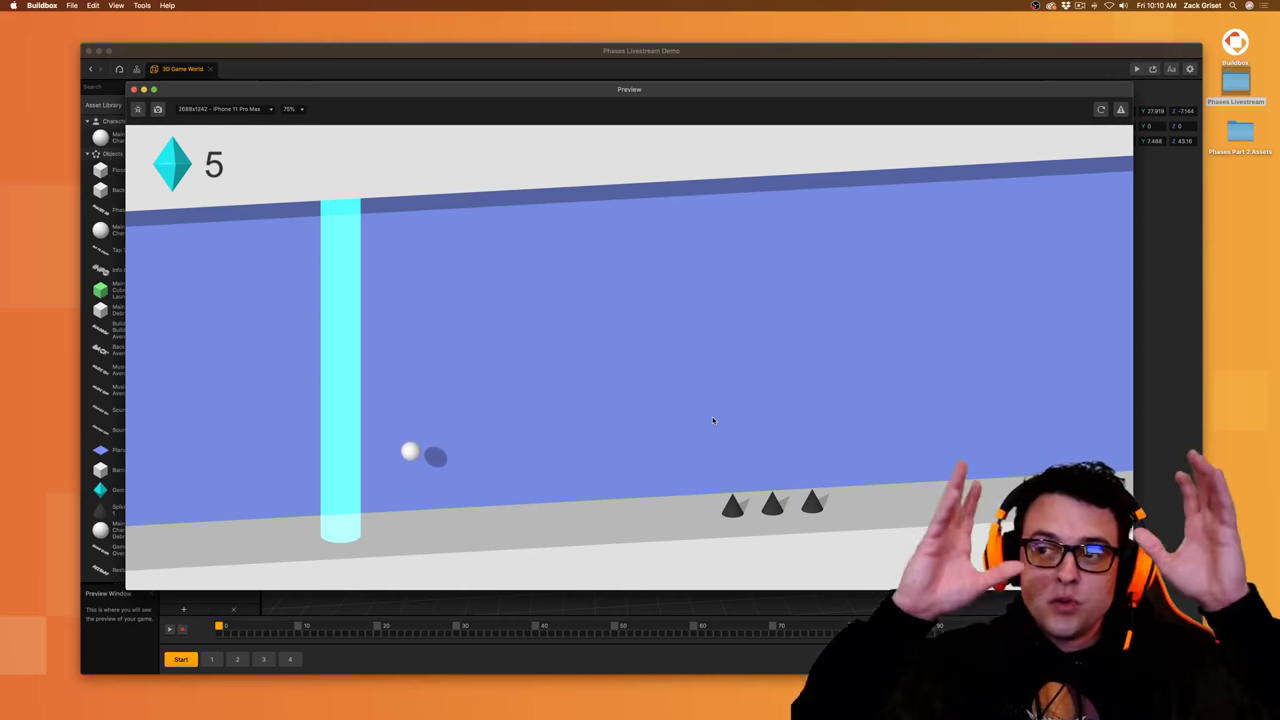
- Play on from the checkpoint until the game is over, restart the level and close the preview
left_click(713, 420)
left_click(713, 420)
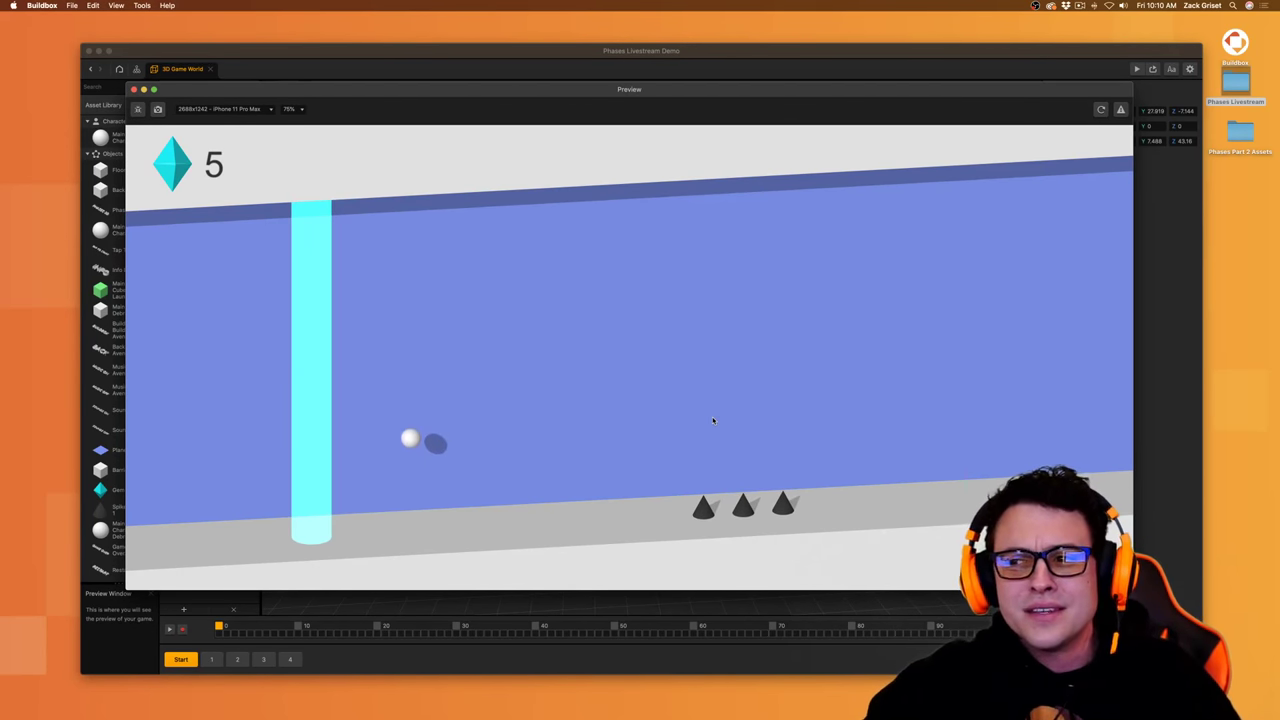
left_click(713, 420)
left_click(713, 420)
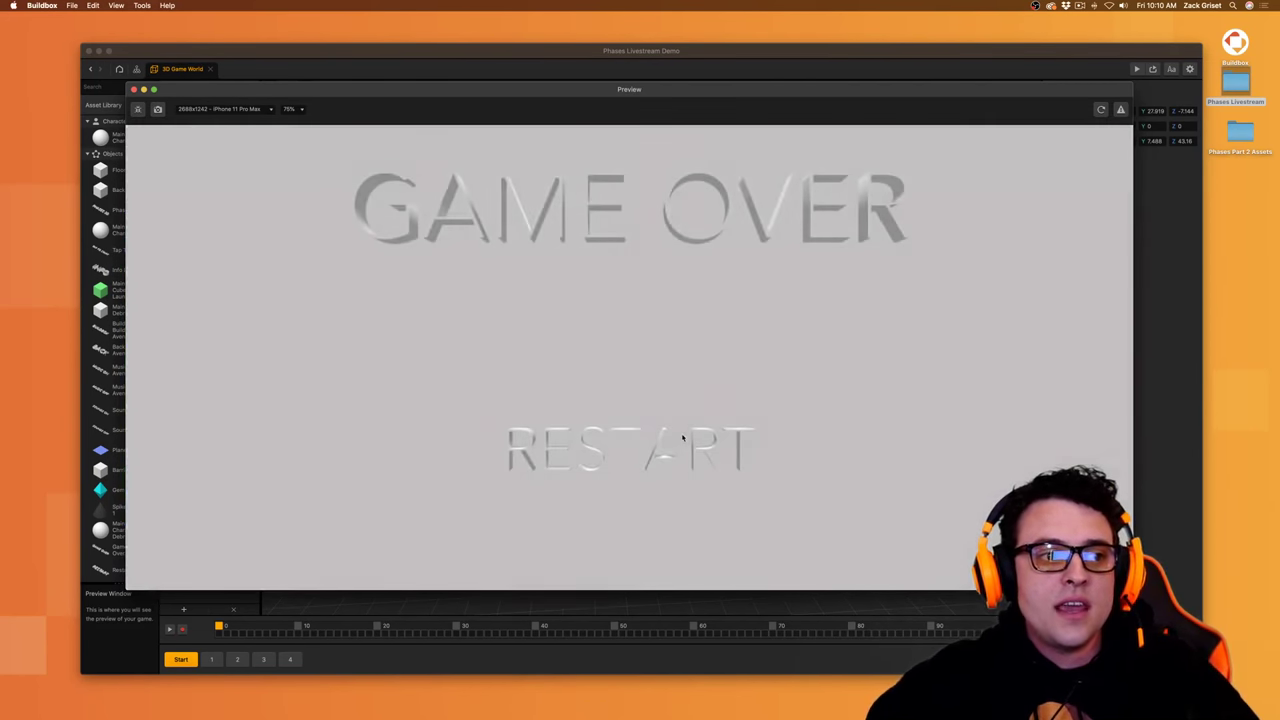
left_click(686, 434)
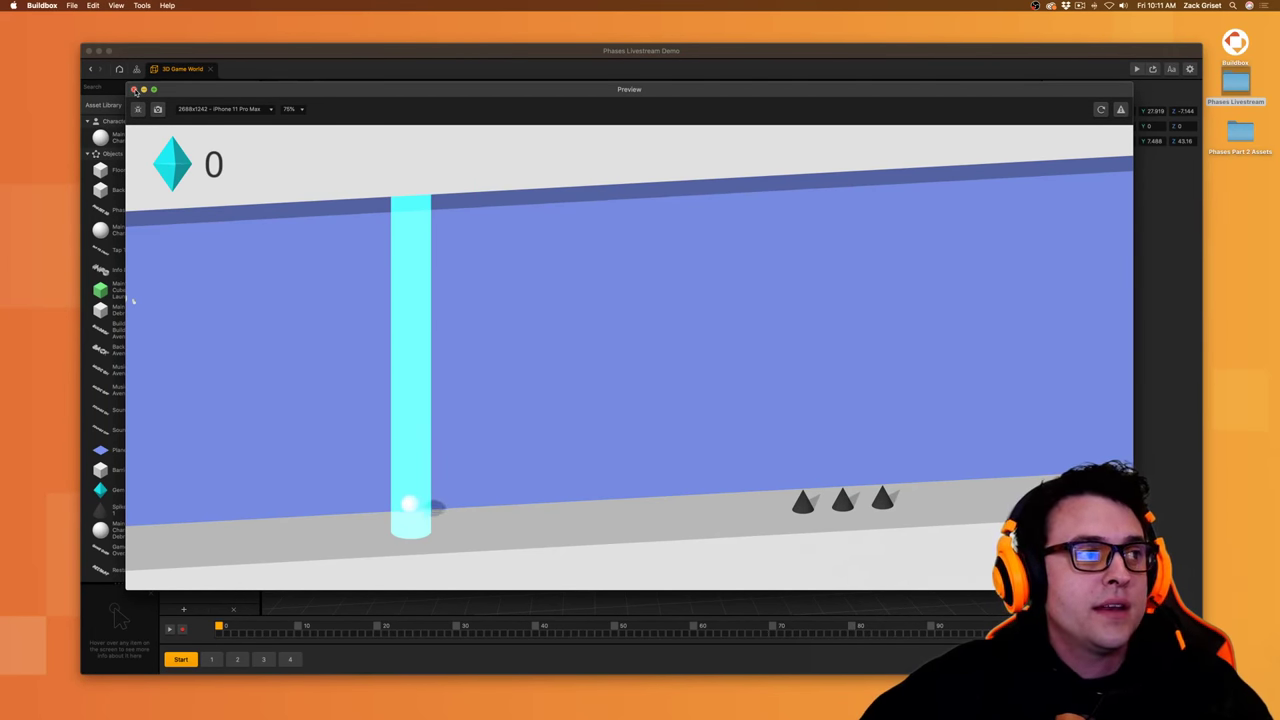
left_click(135, 90)
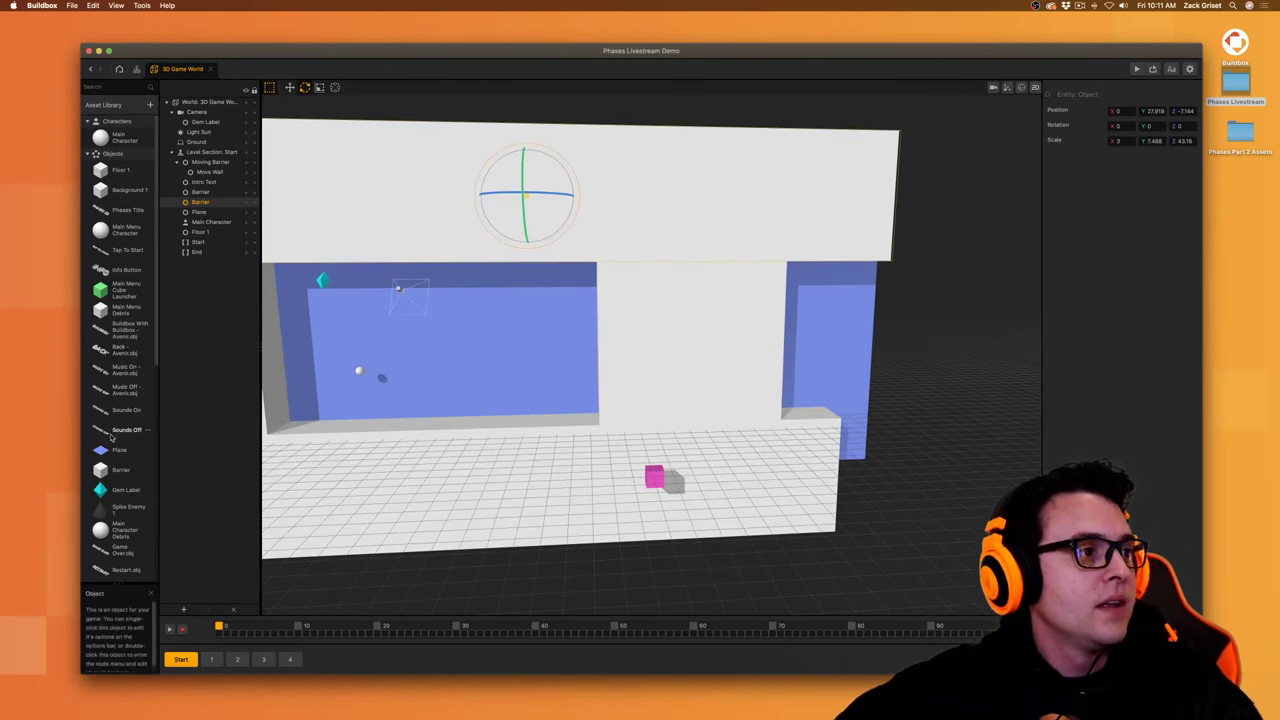
- Add two Triangle shapes to the asset library and return to the 3D Game World scene
scroll(120, 440, "down", 10)
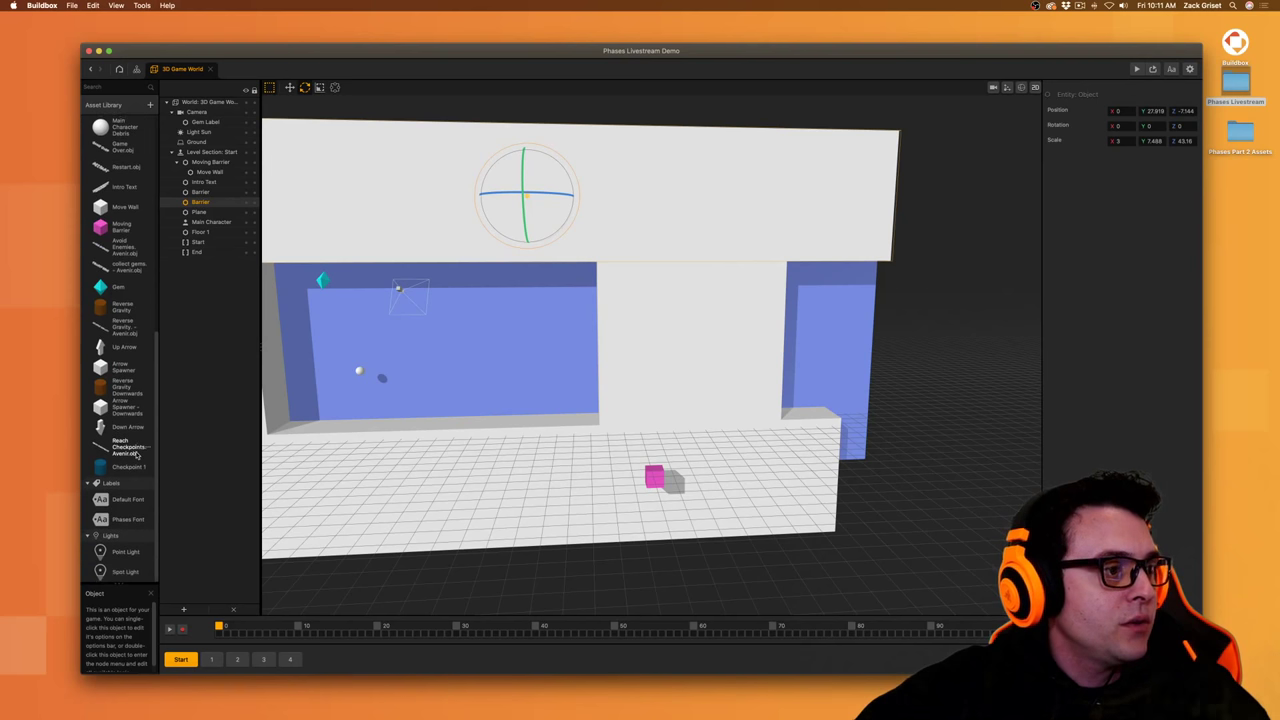
scroll(136, 455, "up", 5)
scroll(137, 457, "up", 5)
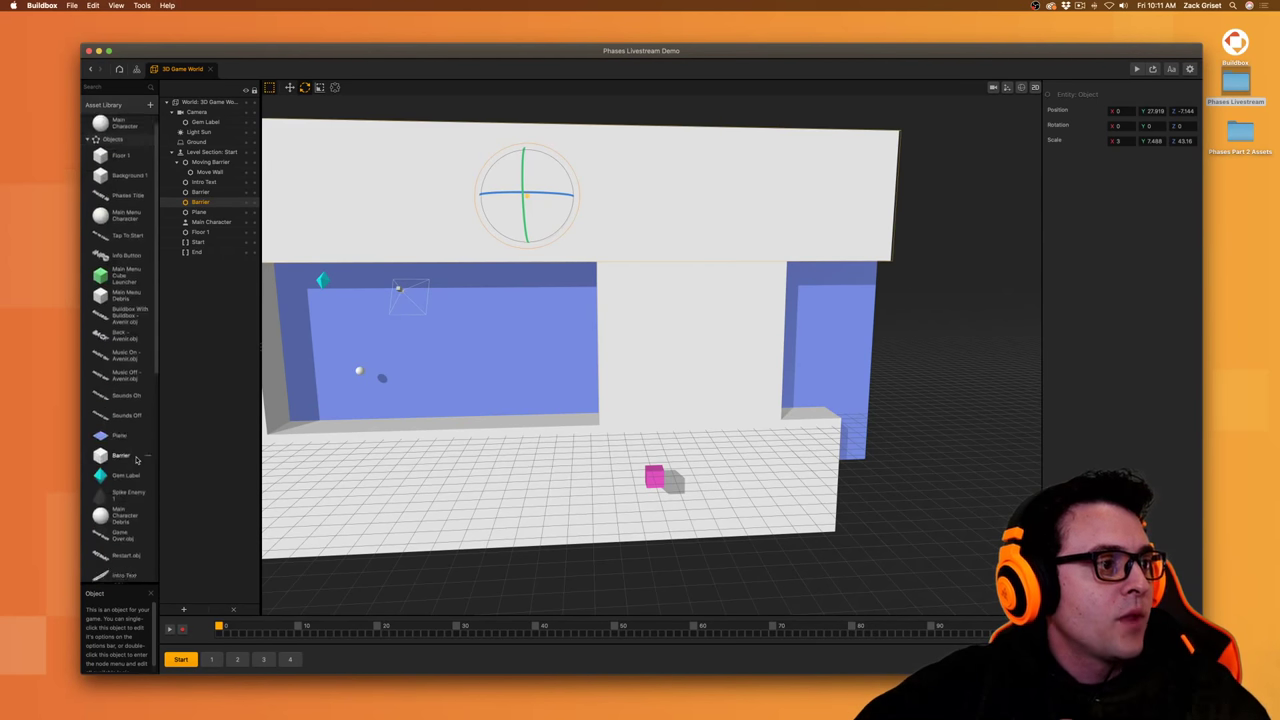
left_click(129, 107)
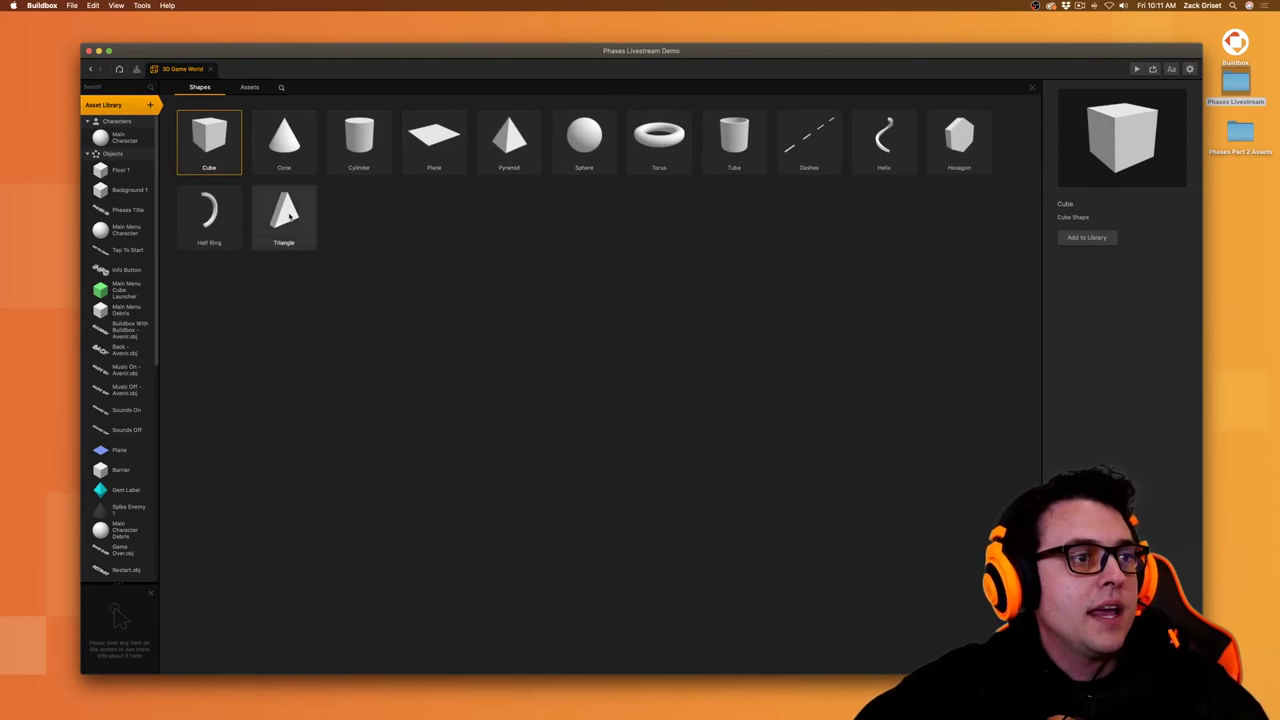
double_click(290, 216)
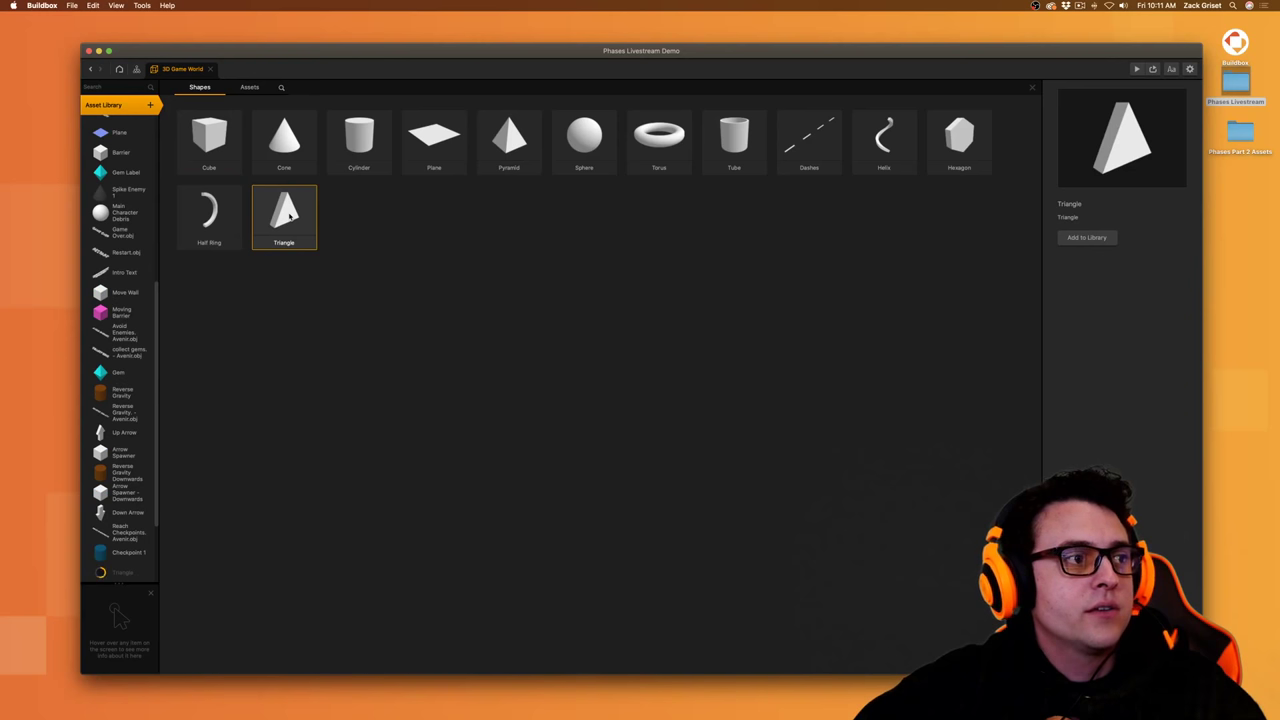
double_click(288, 215)
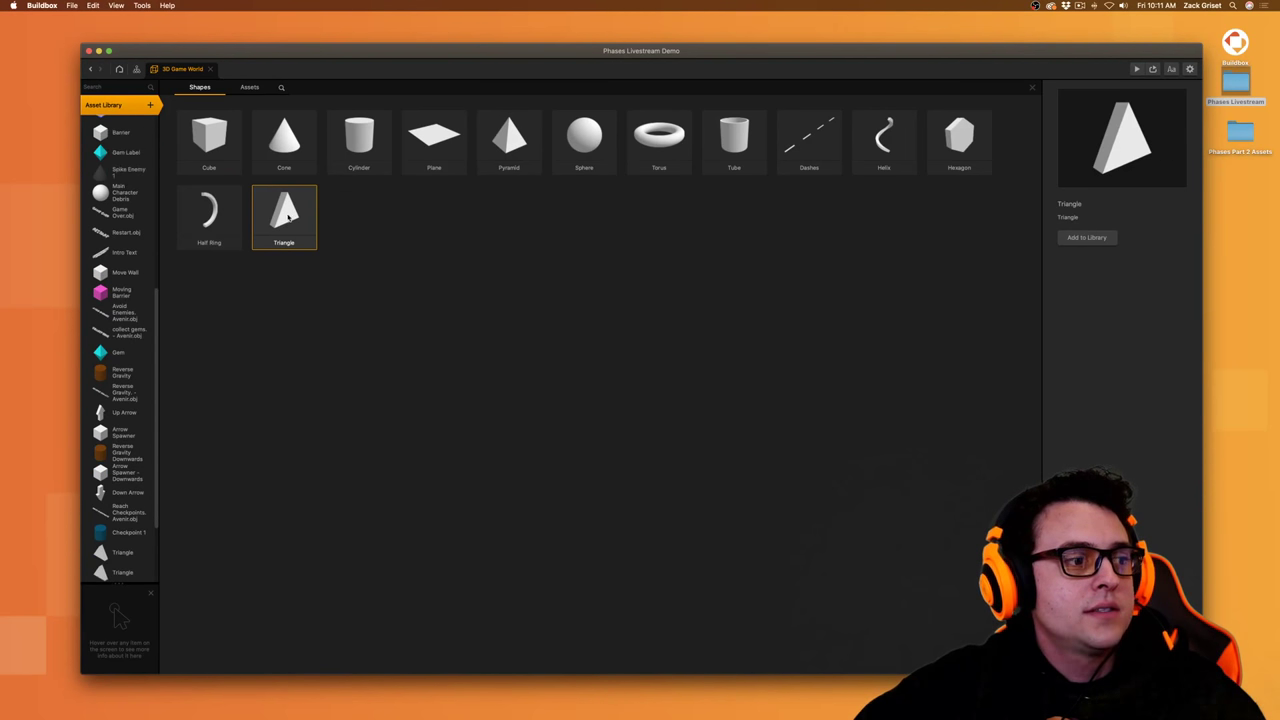
left_click(114, 105)
- Rename the first Triangle object in the asset library as Checkpoint Debris 1
scroll(137, 510, "down", 3)
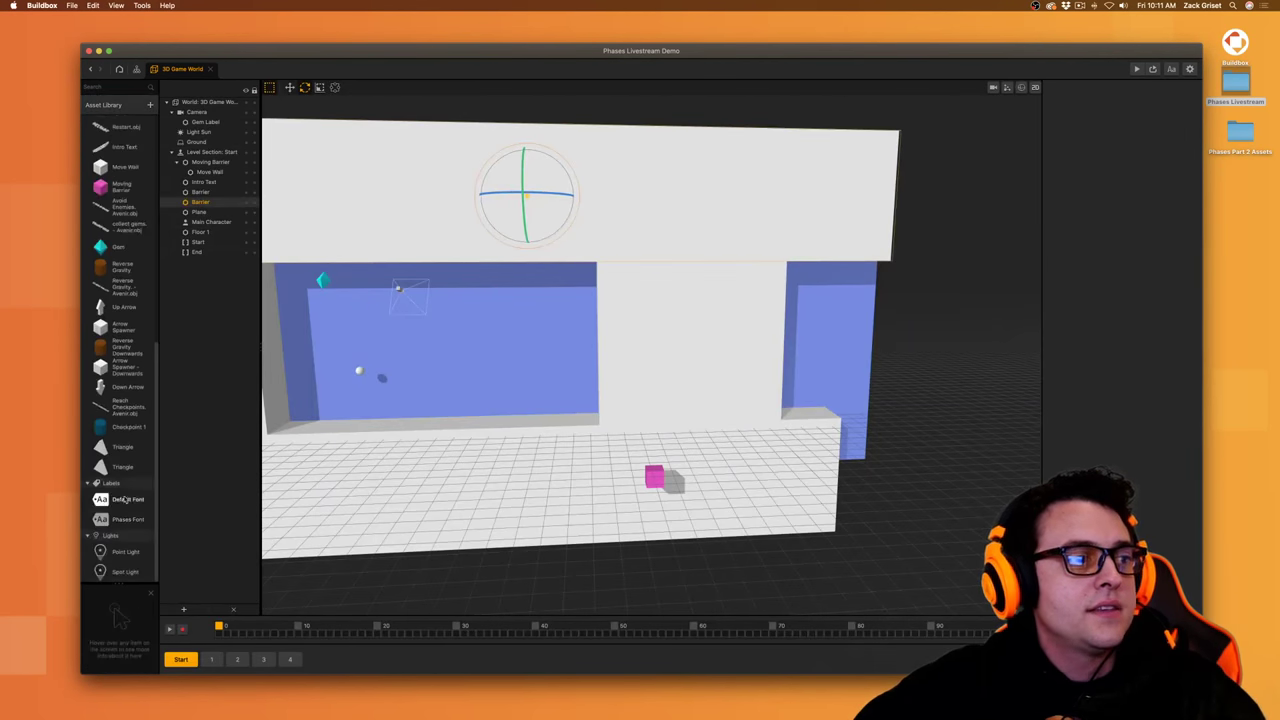
left_click(122, 446)
double_click(1146, 112)
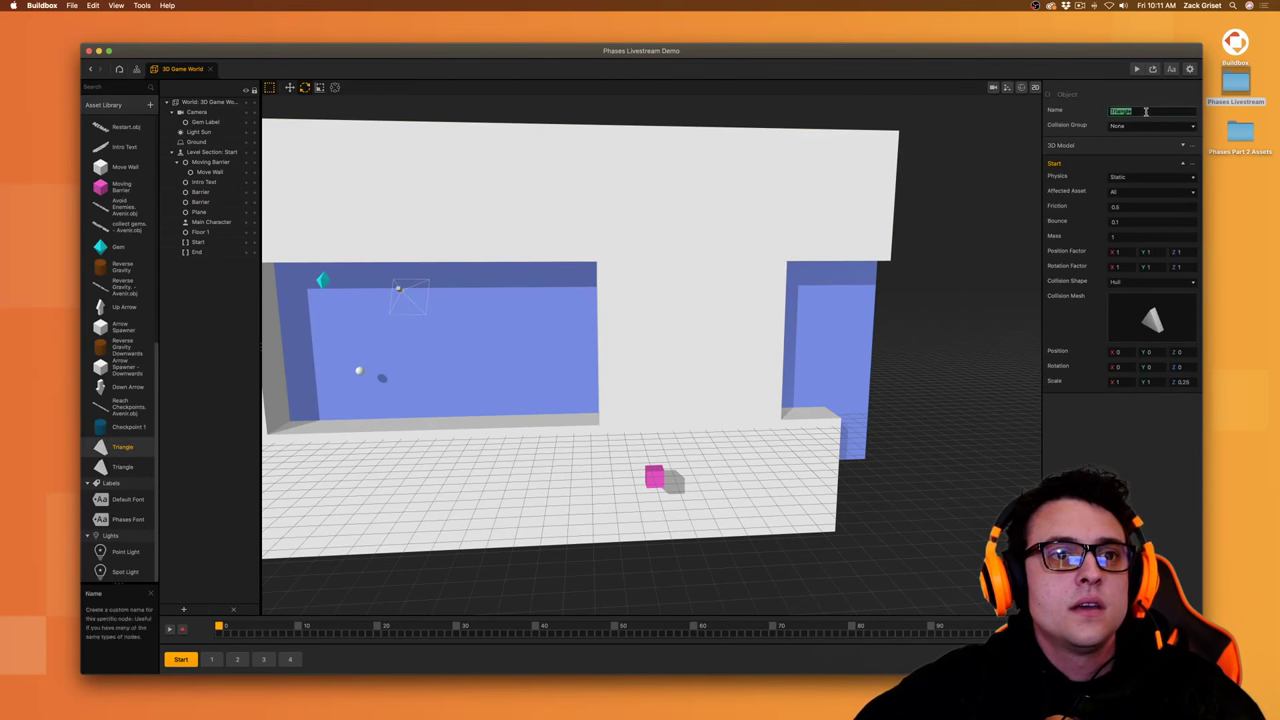
type("Checkpoint Debris 1")
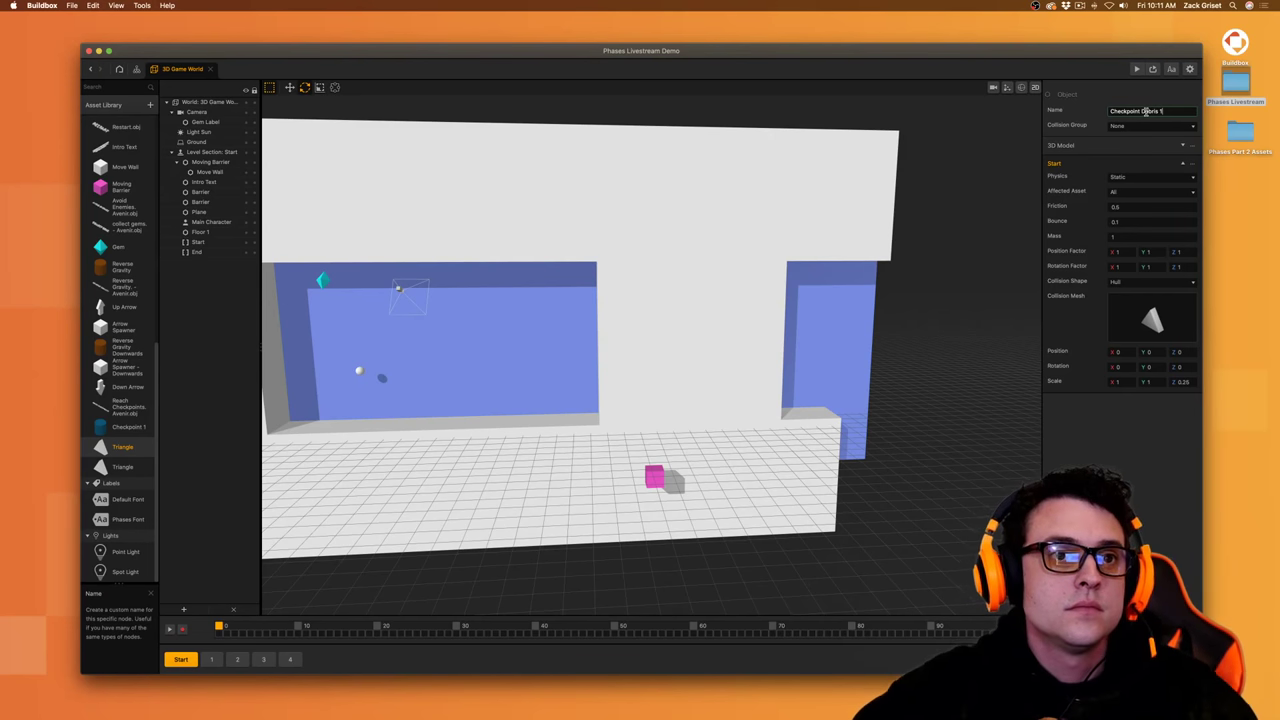
key("Return")
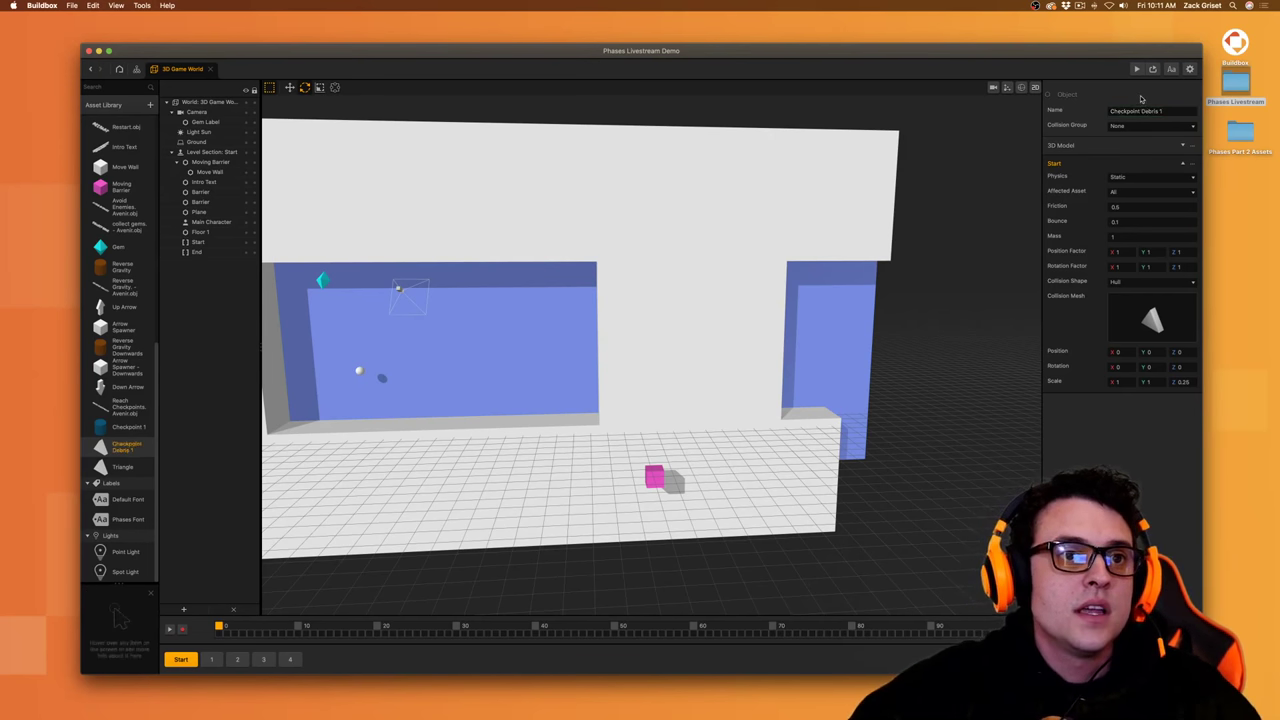
- Rename the second Triangle object as Checkpoint Debris 2, reusing the first debris object's name
left_click(1166, 112)
key("super+c")
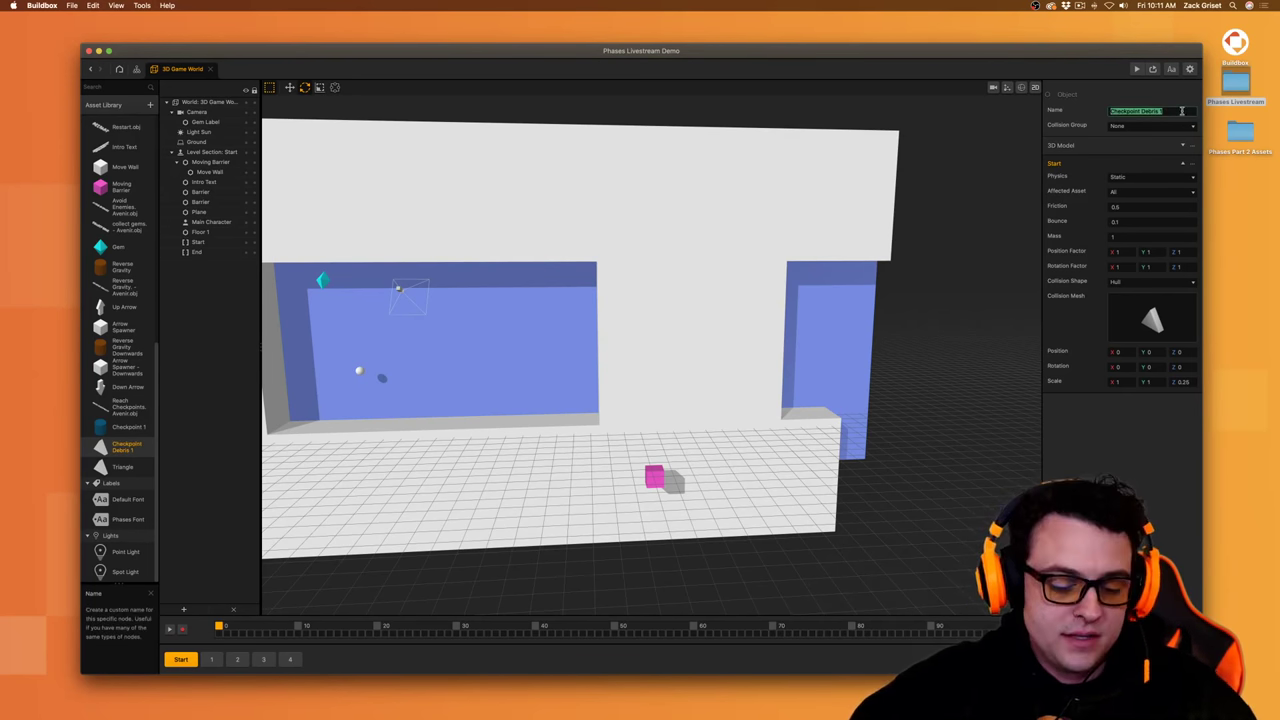
left_click(128, 468)
left_click(1170, 112)
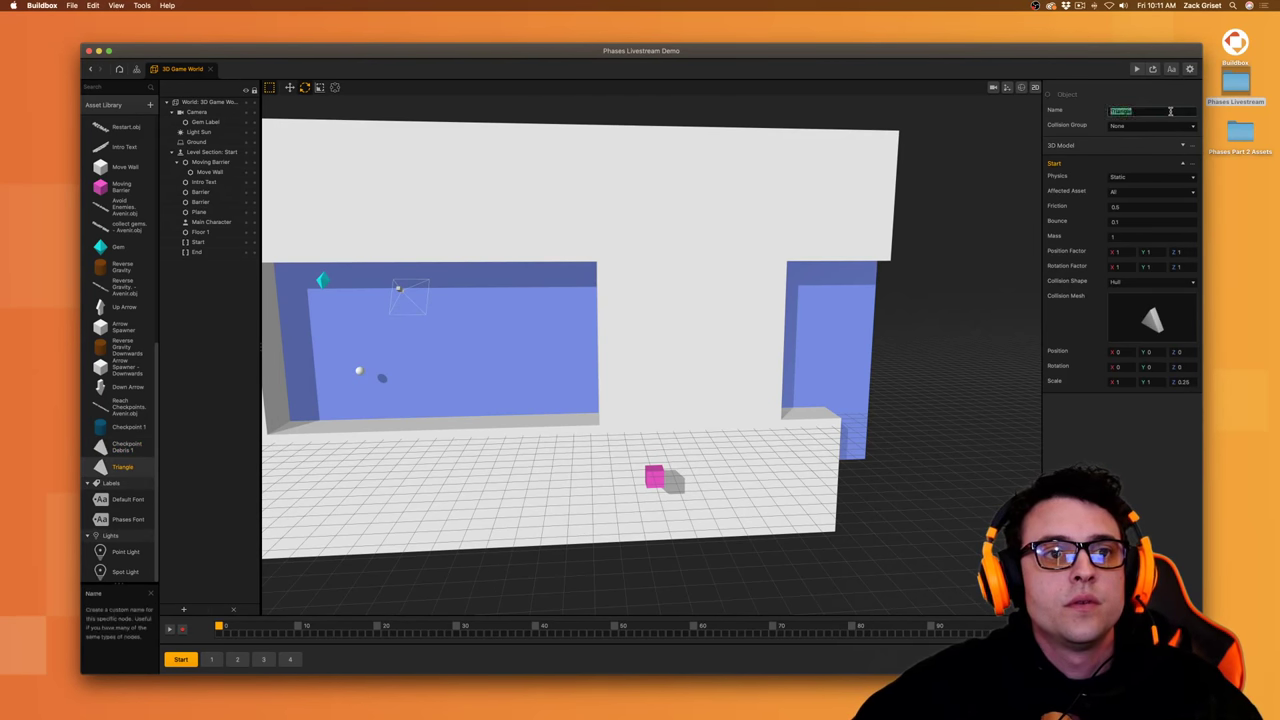
key("super+v")
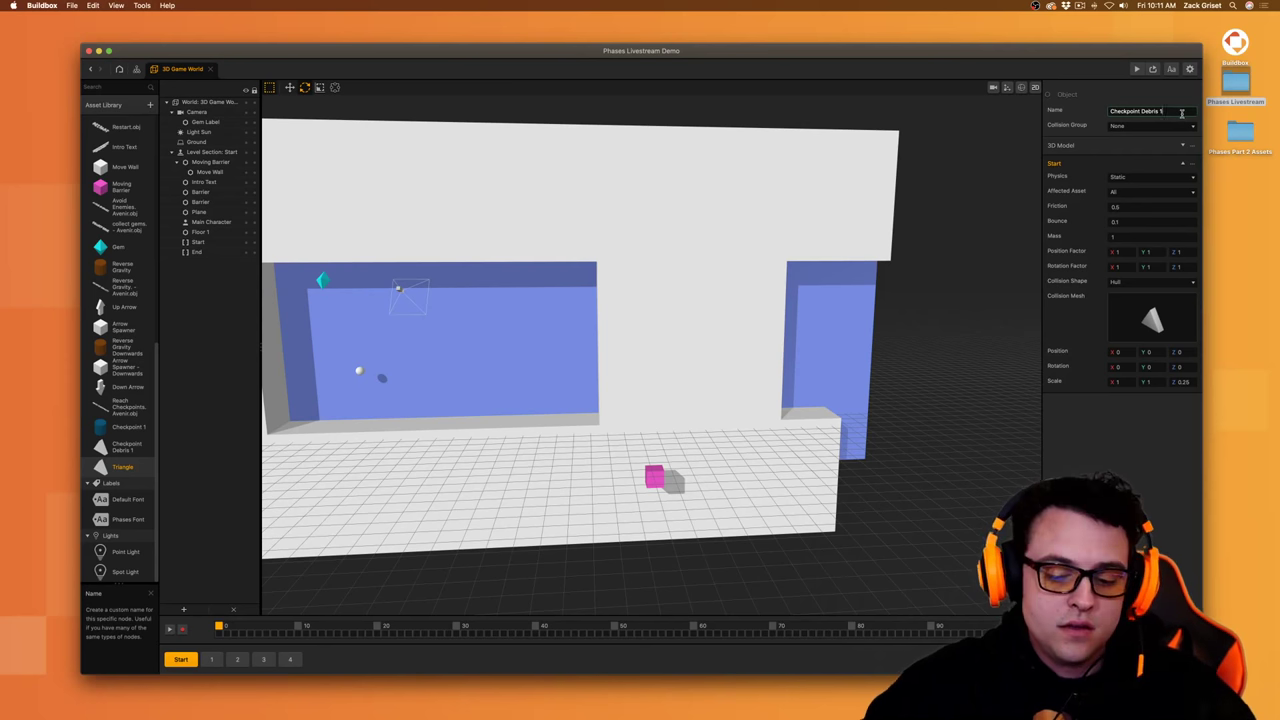
key("BackSpace")
type("2")
key("Return")
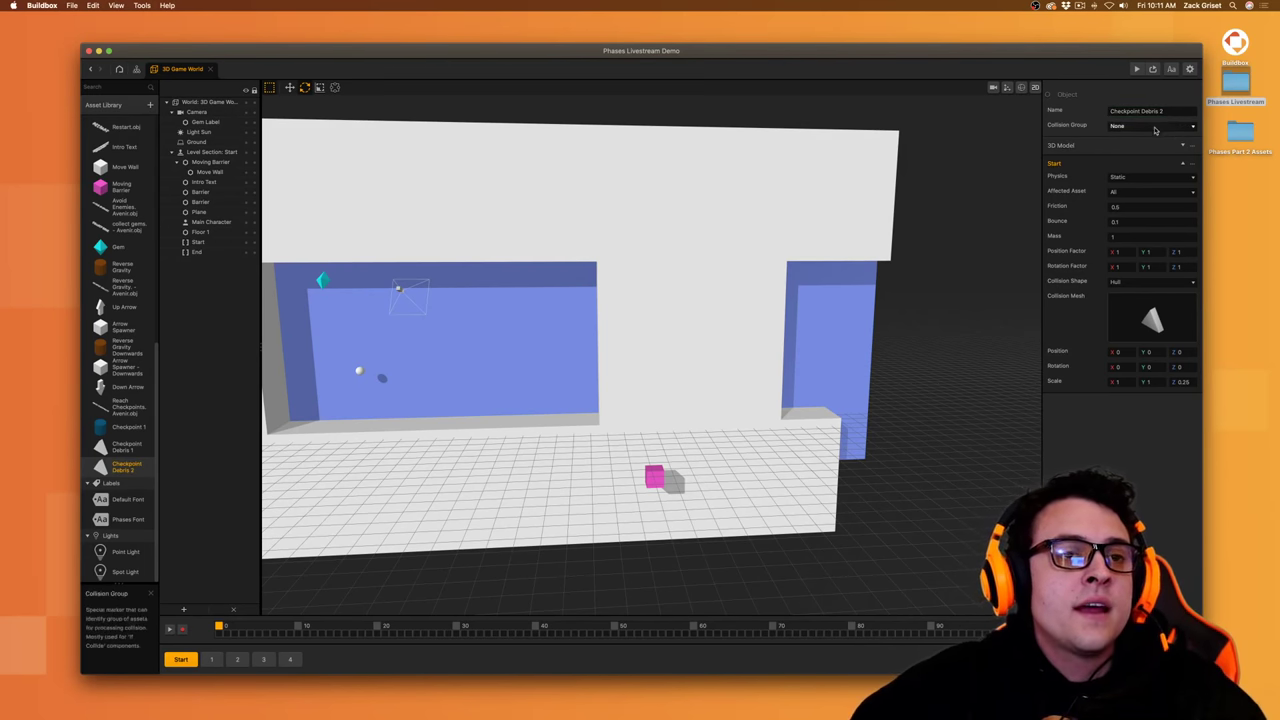
- Set the physics of both Checkpoint Debris 2 and Checkpoint Debris 1 to Dynamic
left_click(1150, 177)
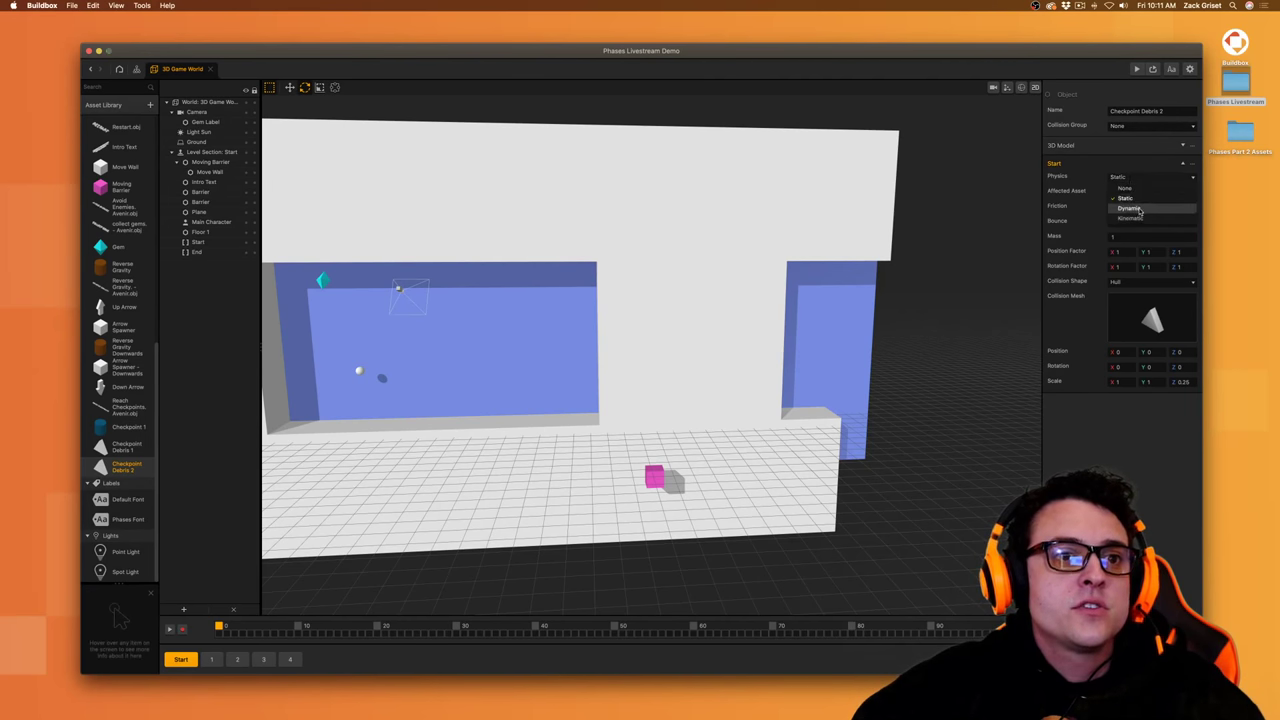
left_click(1133, 208)
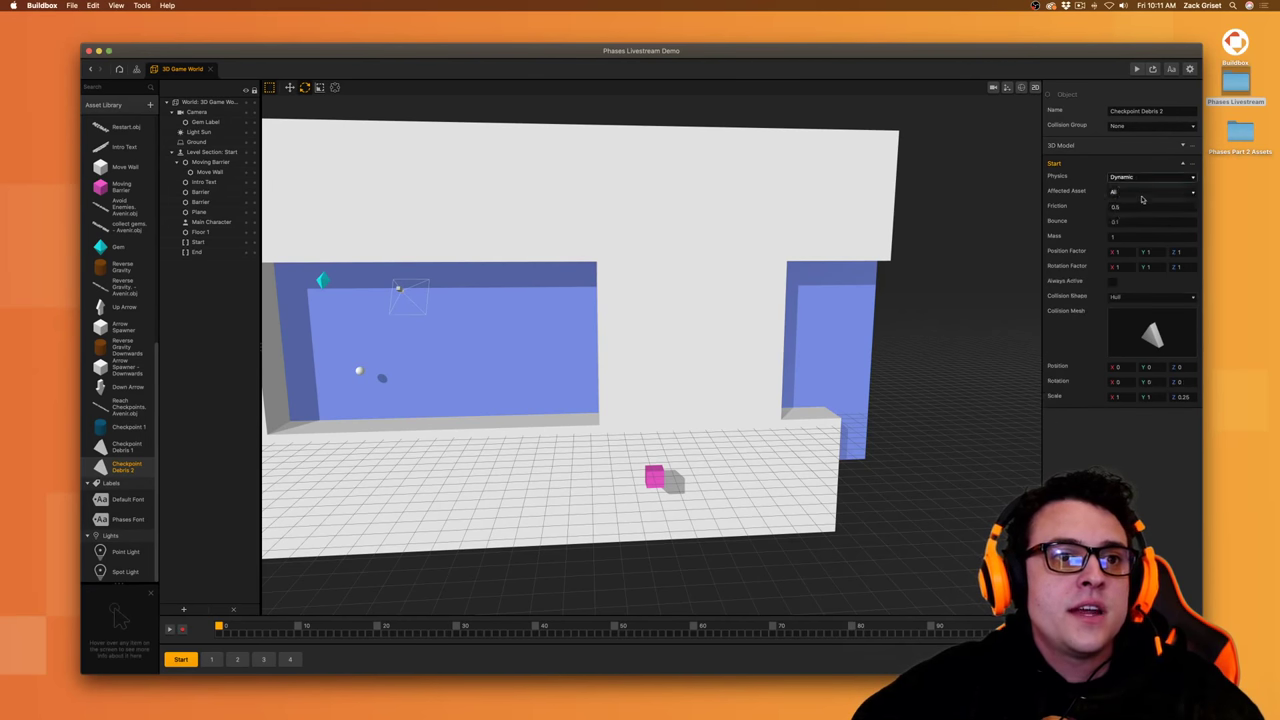
left_click(124, 446)
left_click(1175, 177)
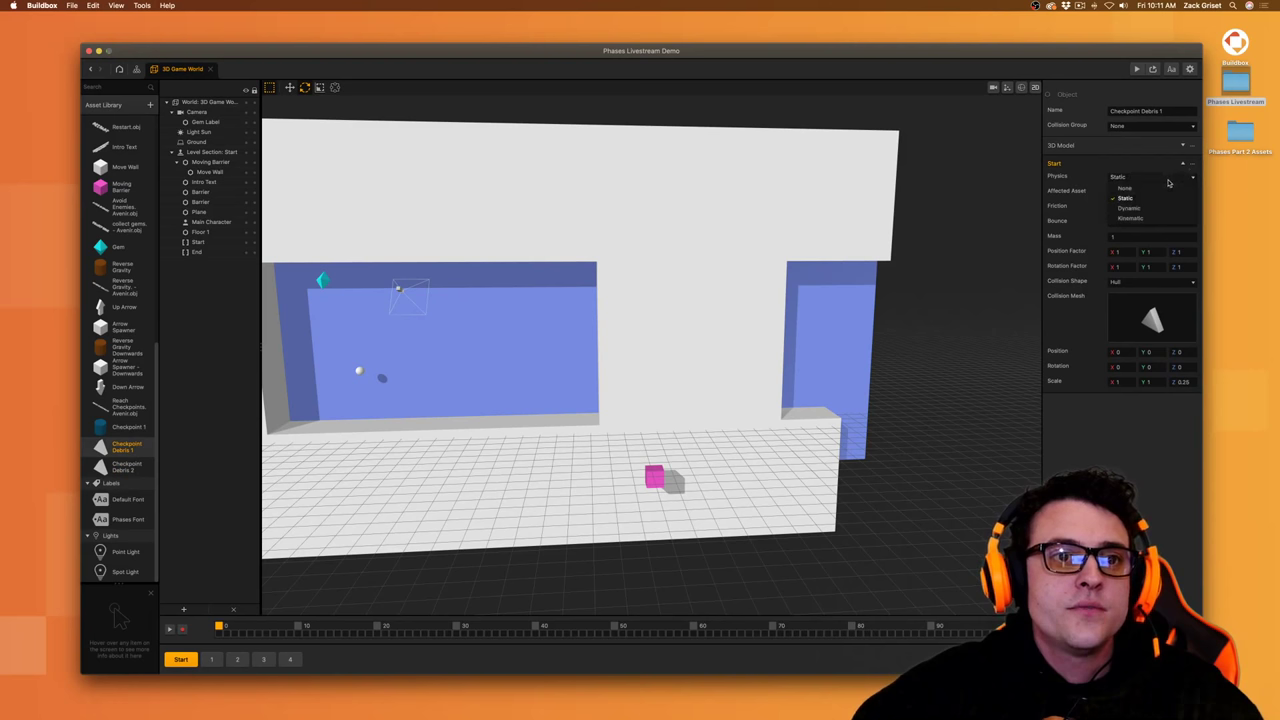
left_click(1146, 206)
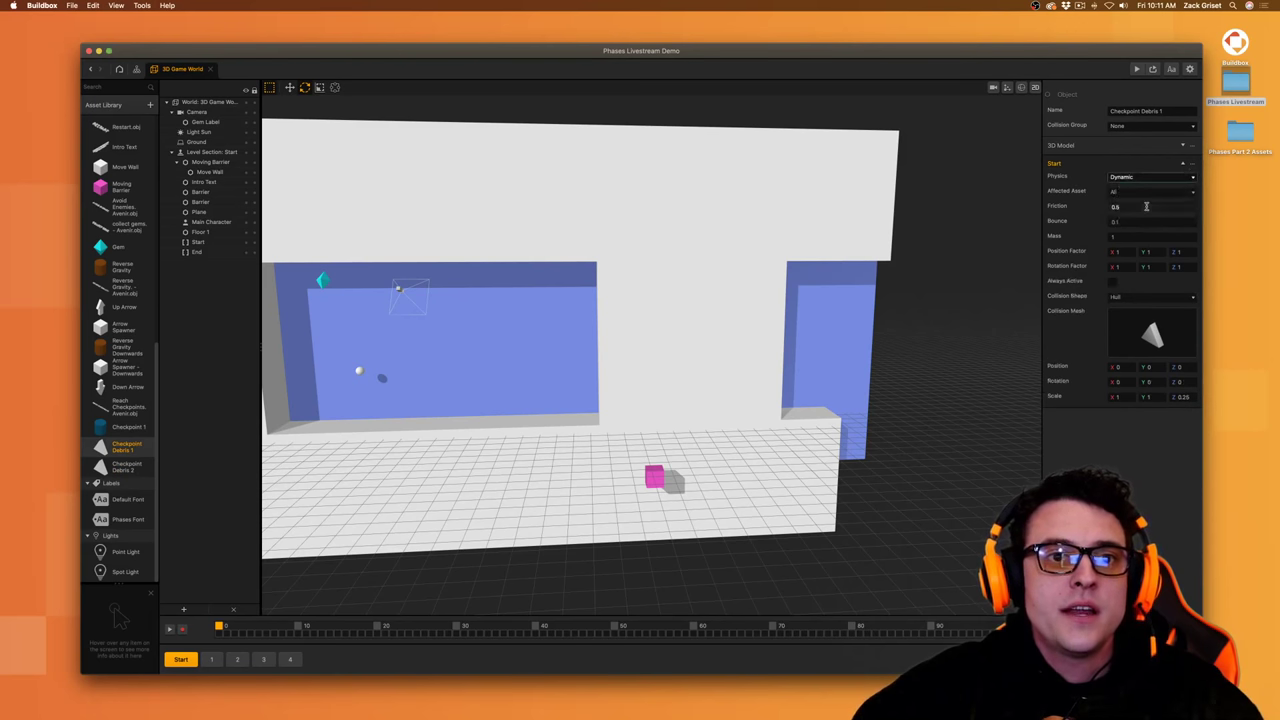
left_click(1227, 203)
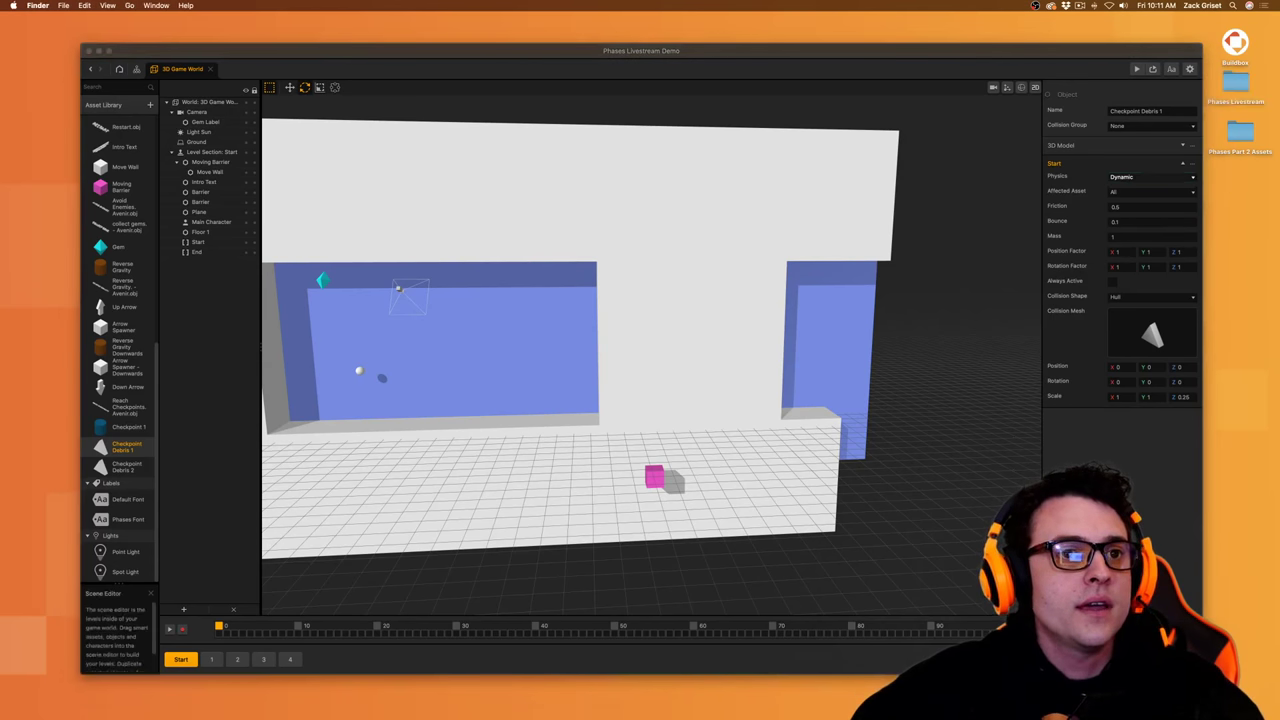
- Open the node map of Checkpoint Debris 1 and duplicate its 3D Model node, placing the copy above the original
double_click(119, 449)
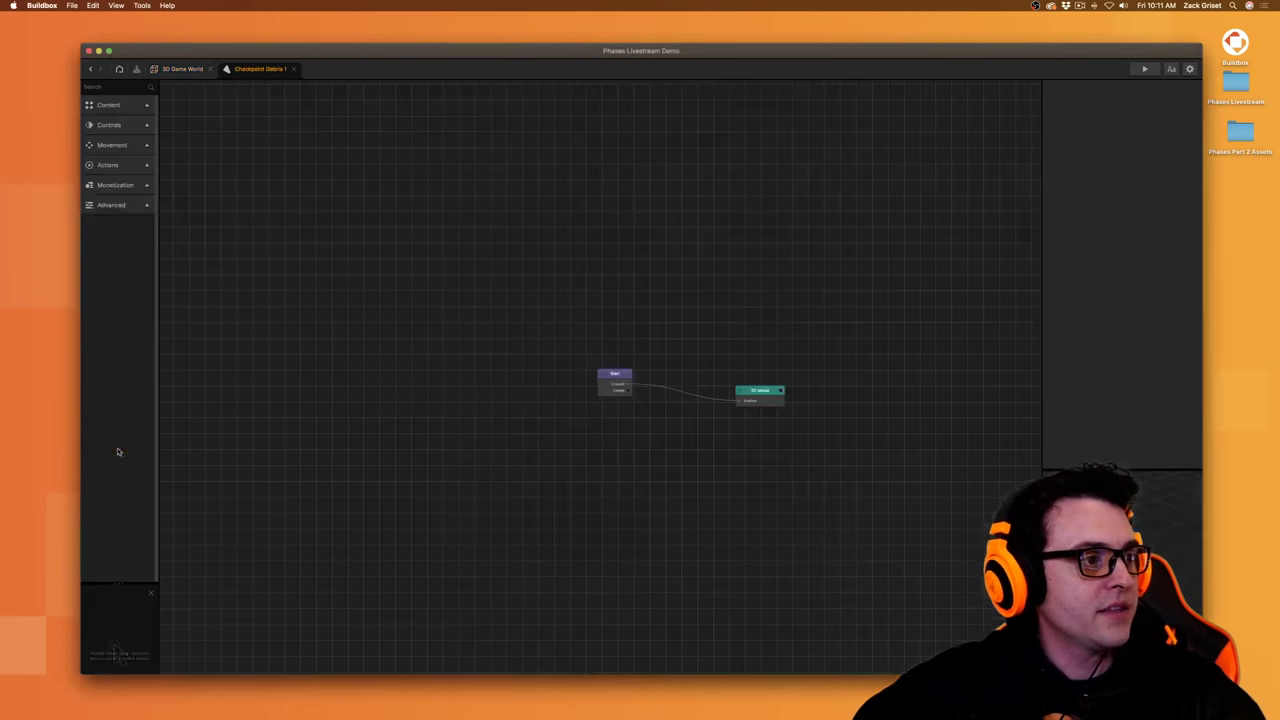
scroll(766, 415, "up", 5)
left_click(784, 386)
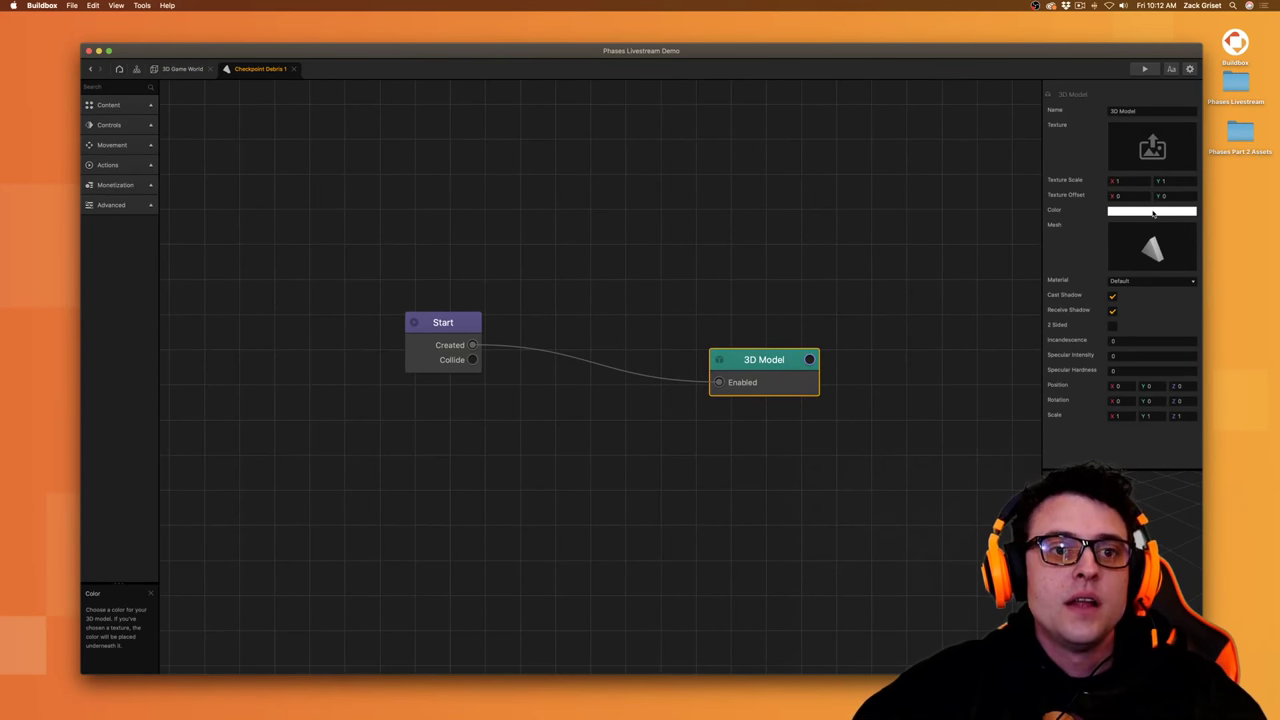
left_click(1153, 213)
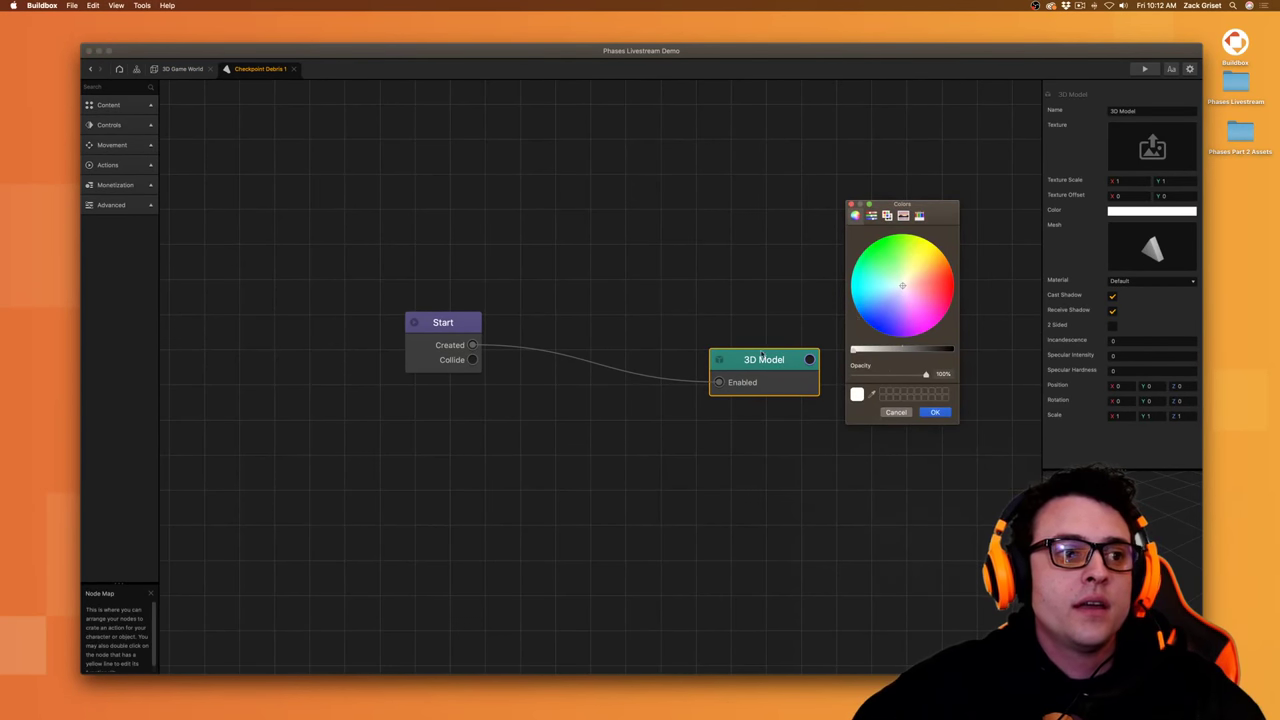
left_click(852, 204)
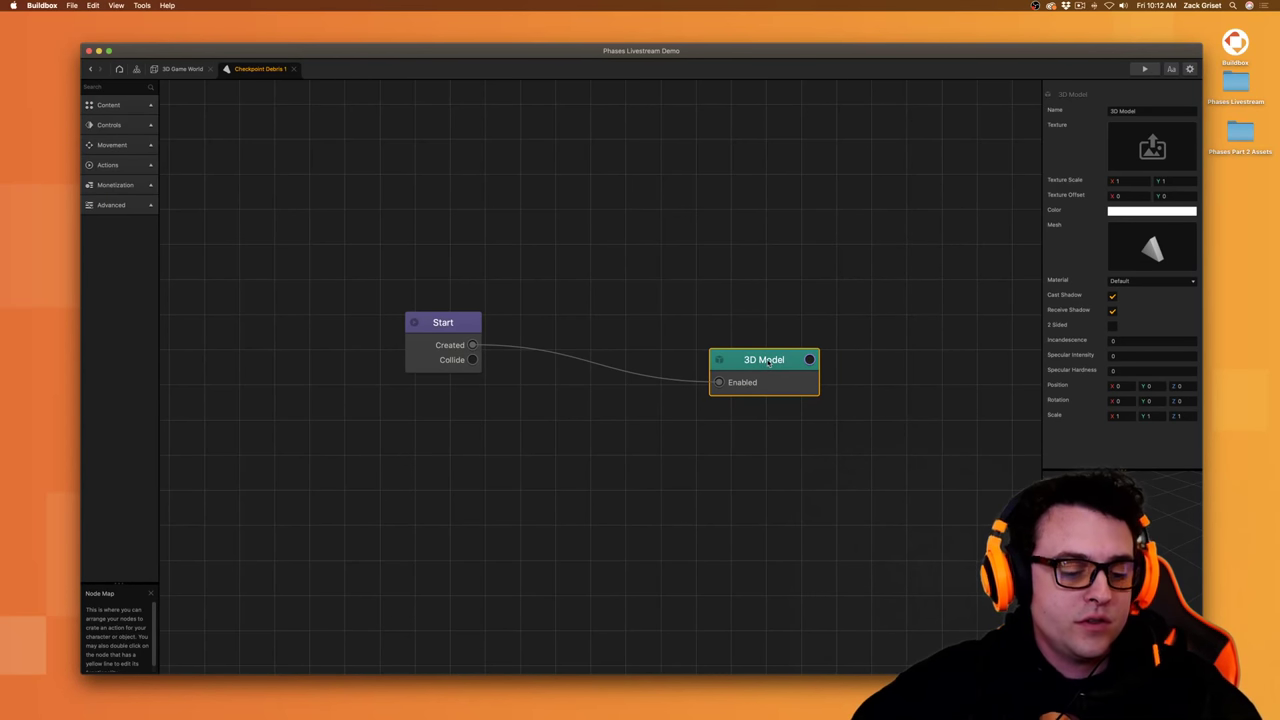
key("super+d")
left_click_drag(773, 315, 776, 286)
- Set the colour opacity of the duplicated upper 3D Model node to 44%
left_click(1148, 212)
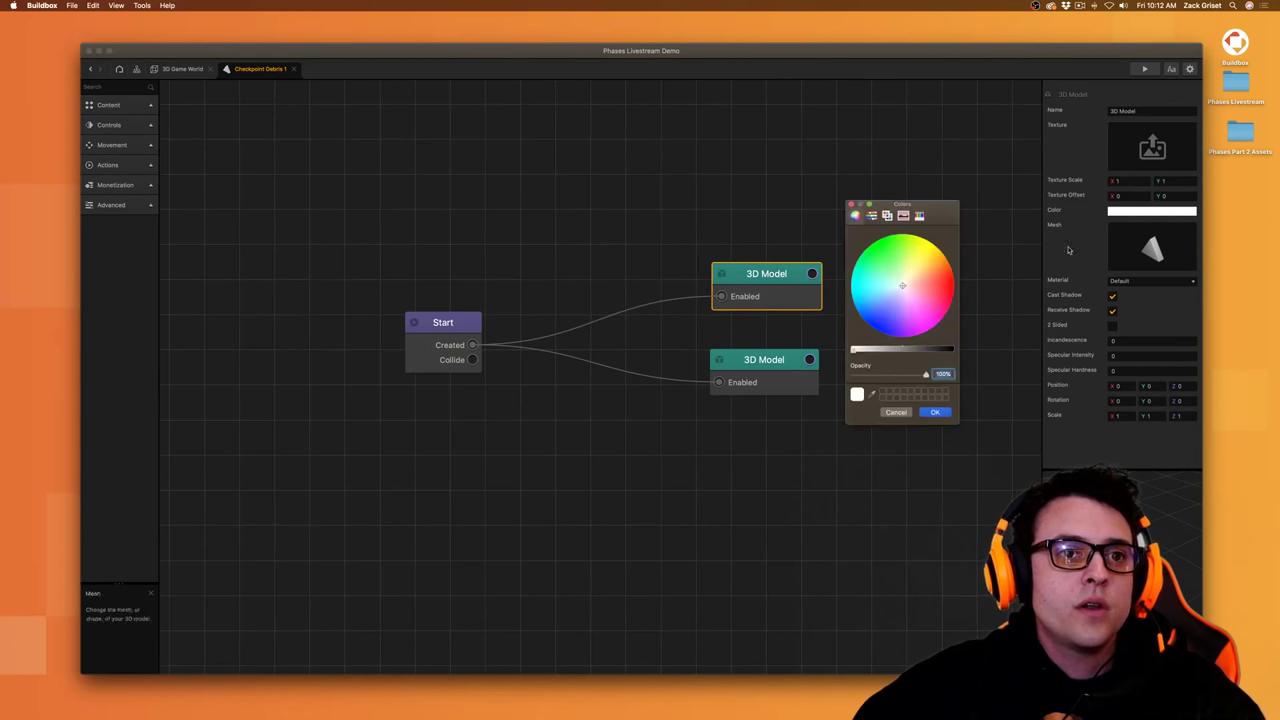
left_click(885, 375)
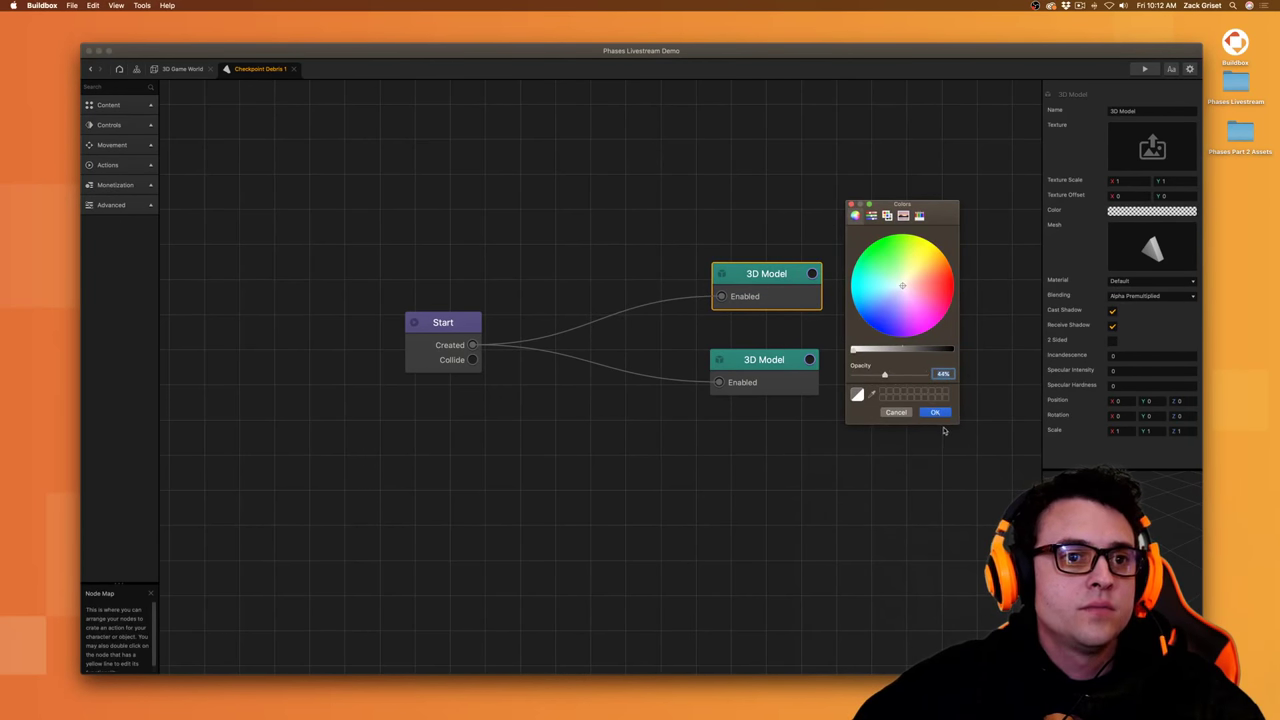
left_click(935, 413)
- Set the colour opacity of the original lower 3D Model node to 50%
left_click(812, 392)
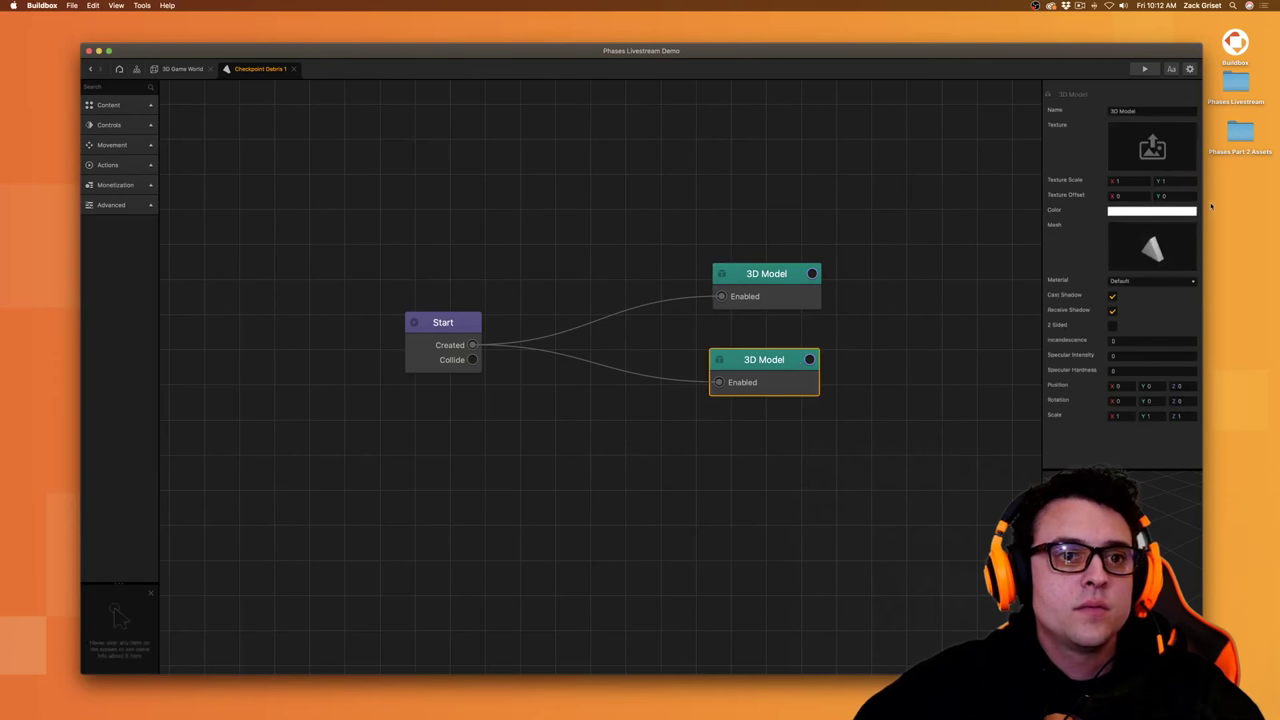
left_click(1160, 212)
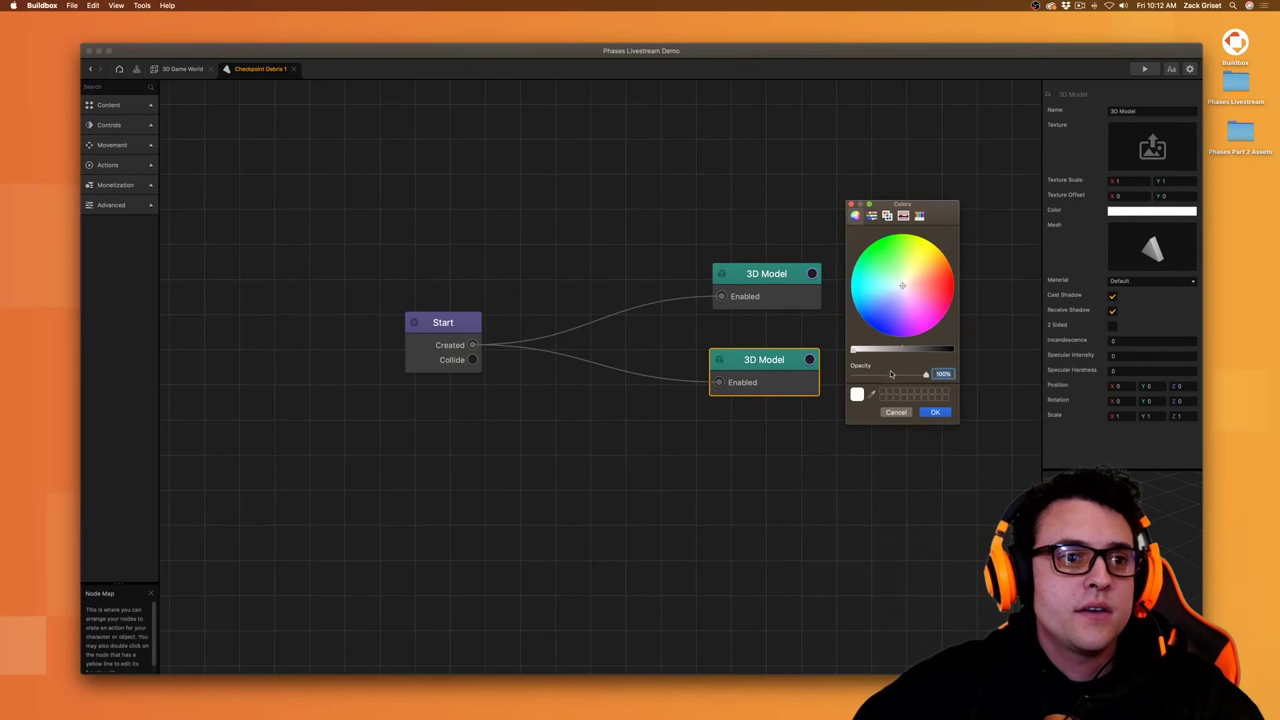
left_click(891, 374)
left_click(932, 412)
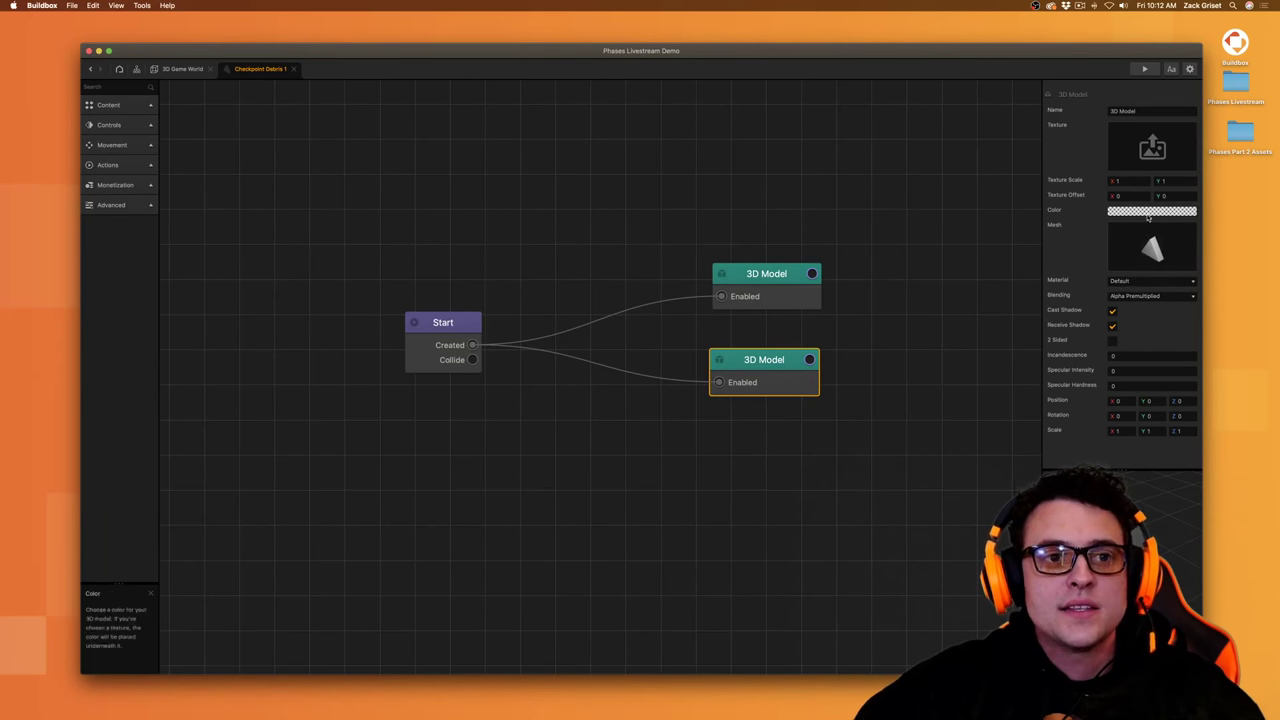
left_click(1149, 212)
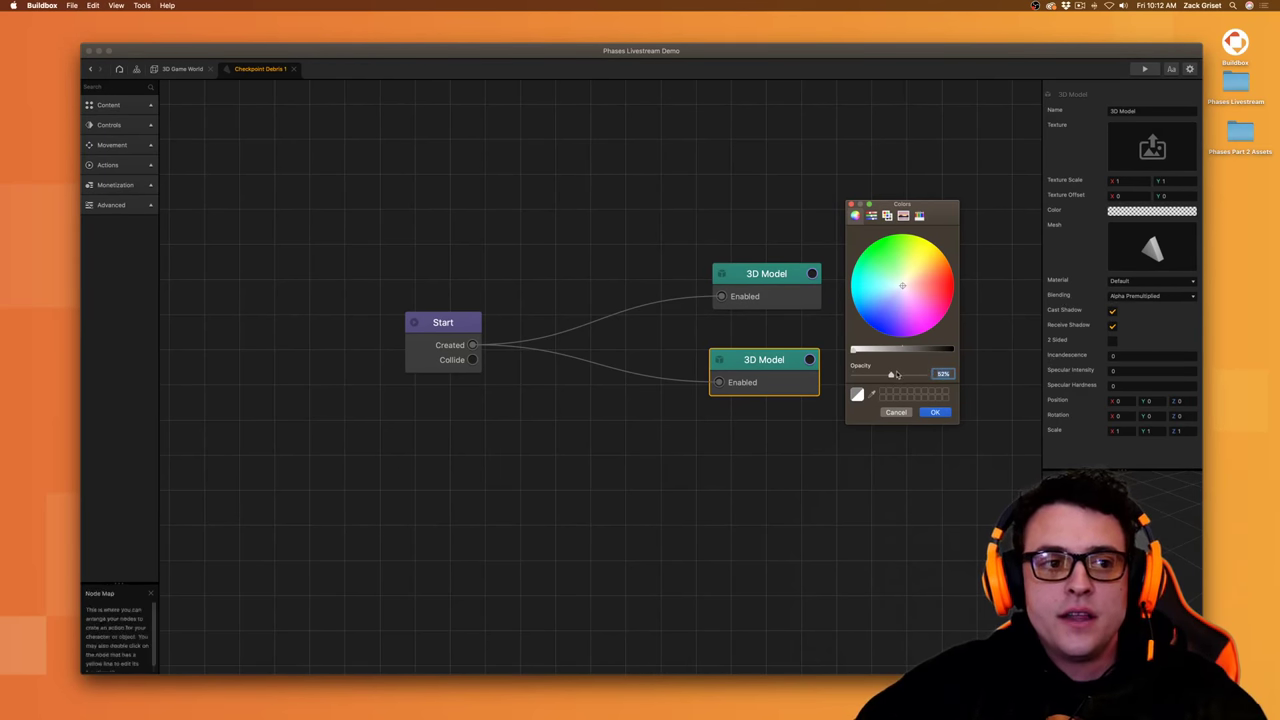
mouse_move(891, 375)
left_mouse_down()
mouse_move(953, 374)
mouse_move(873, 390)
mouse_move(890, 380)
left_mouse_up()
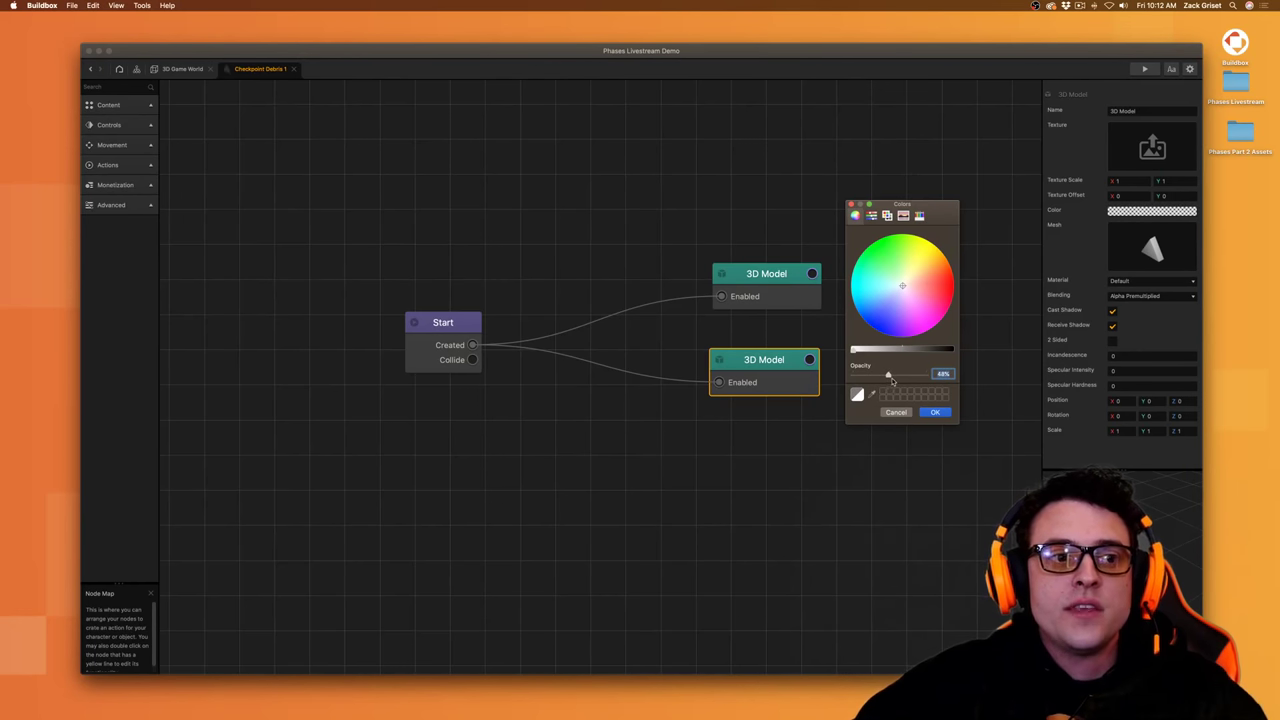
left_click(933, 412)
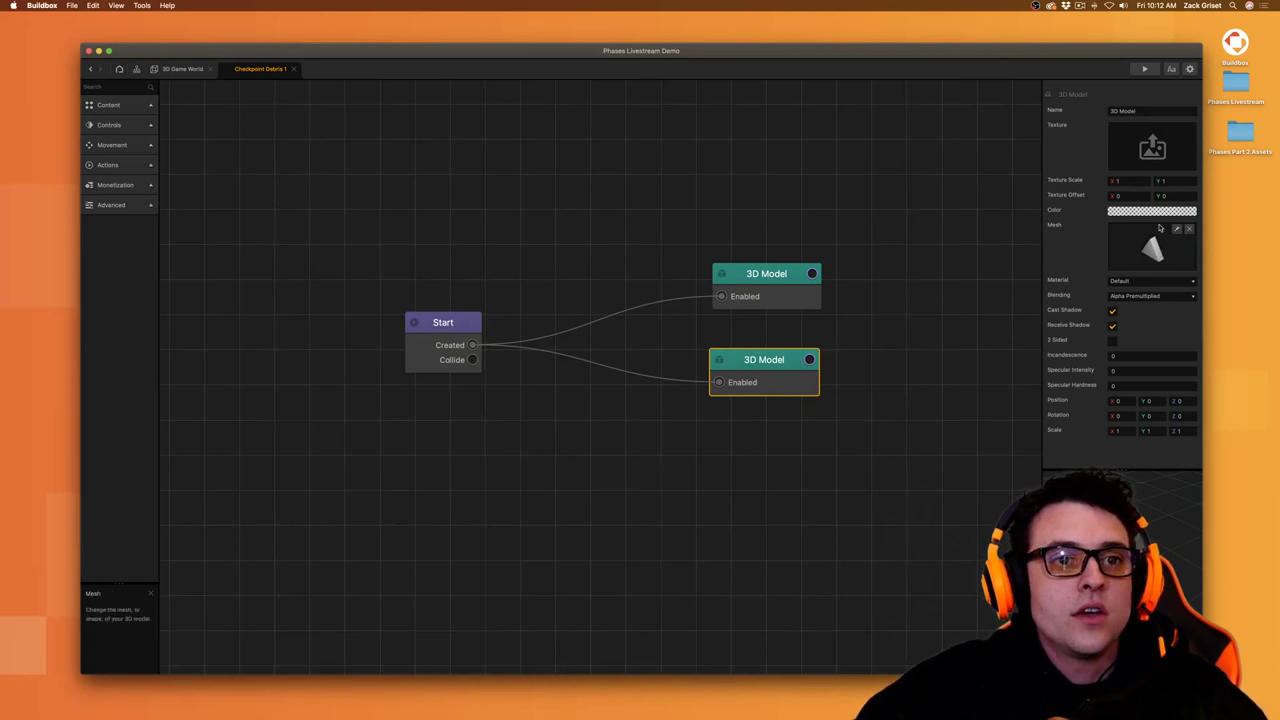
- Change the colour of the lower 3D Model node to a saturated cyan
left_click(1152, 211)
left_click(862, 303)
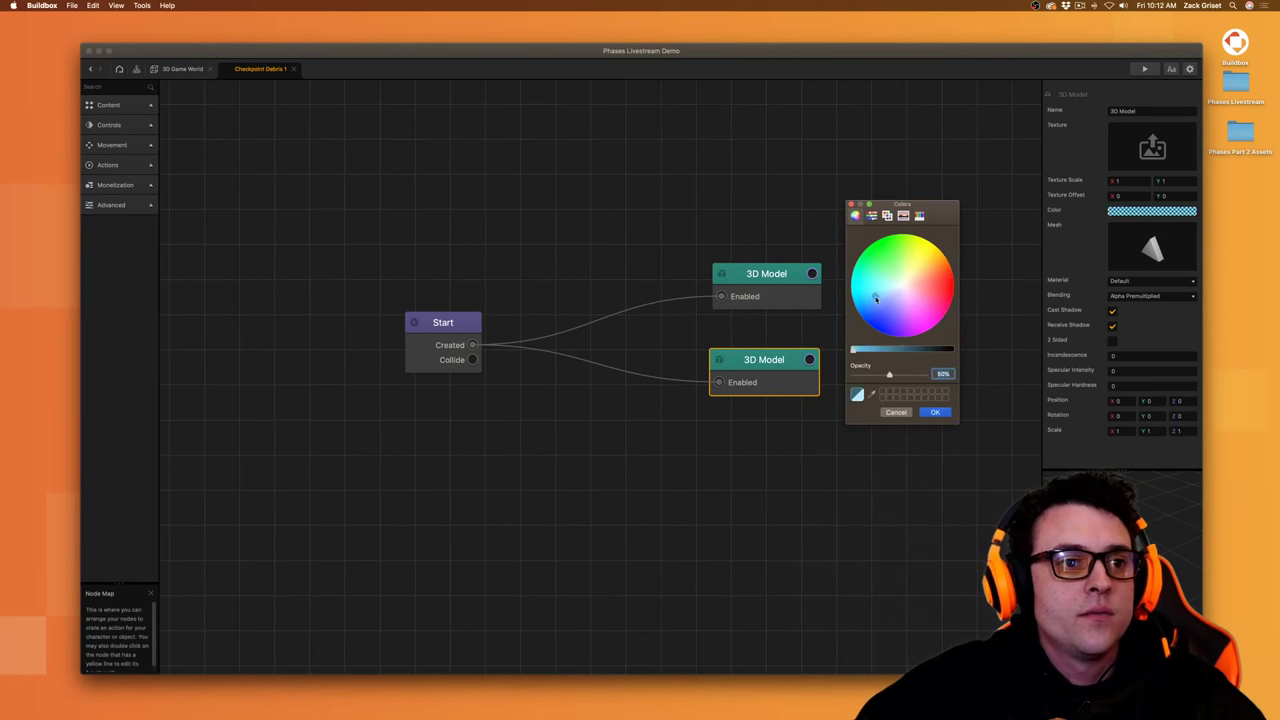
left_click(858, 289)
left_click_drag(859, 286, 852, 298)
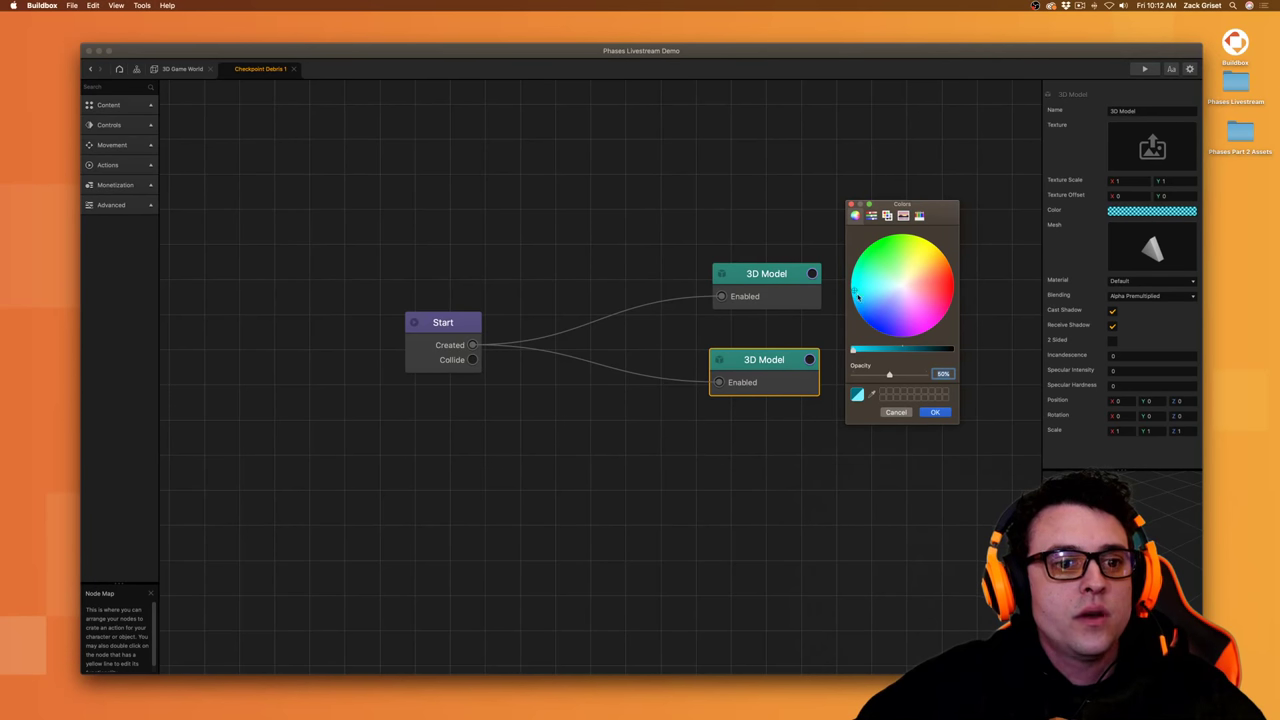
left_click(935, 412)
- Change the colour of the upper 3D Model node to a matching cyan-blue
left_click(806, 302)
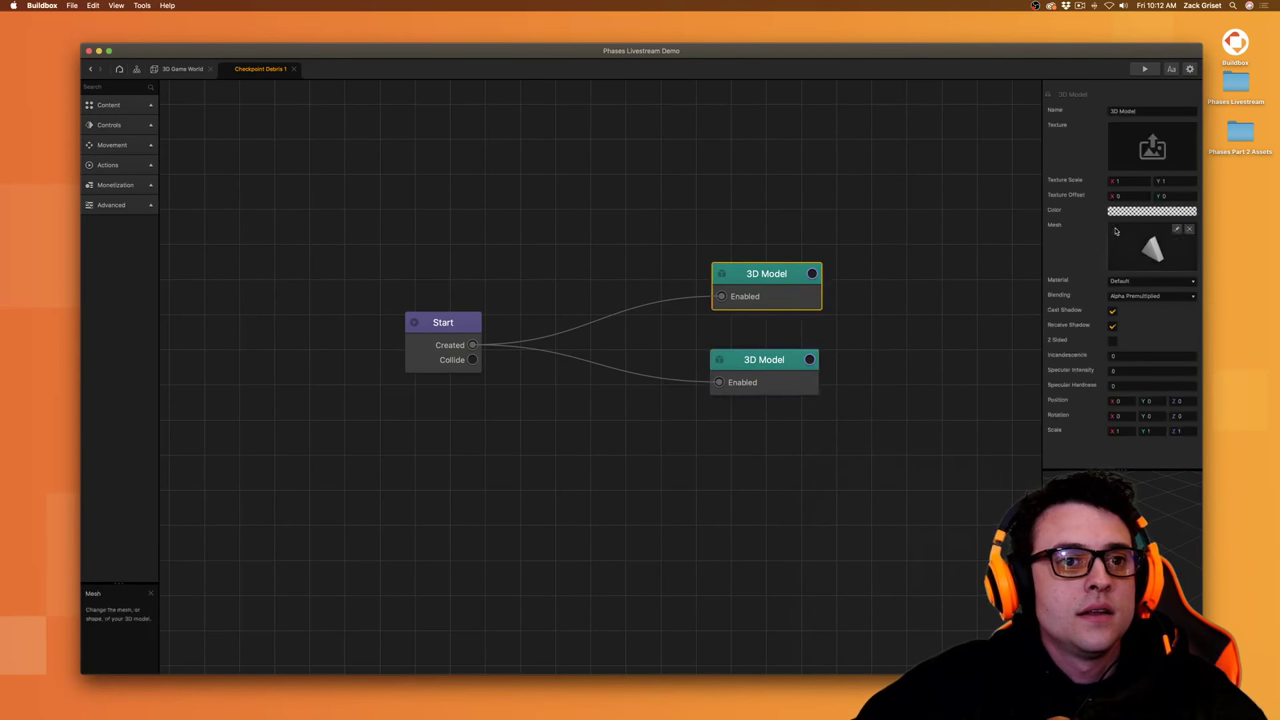
left_click(1150, 211)
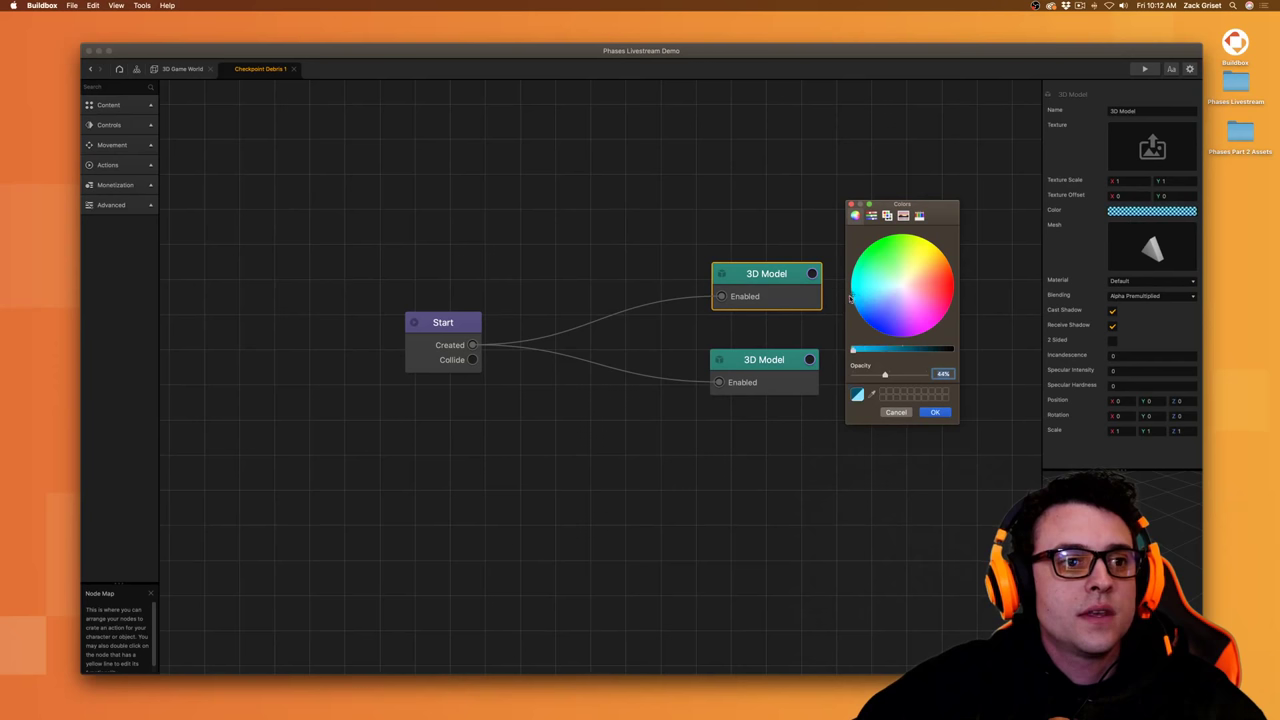
left_click_drag(850, 298, 854, 295)
left_click(933, 412)
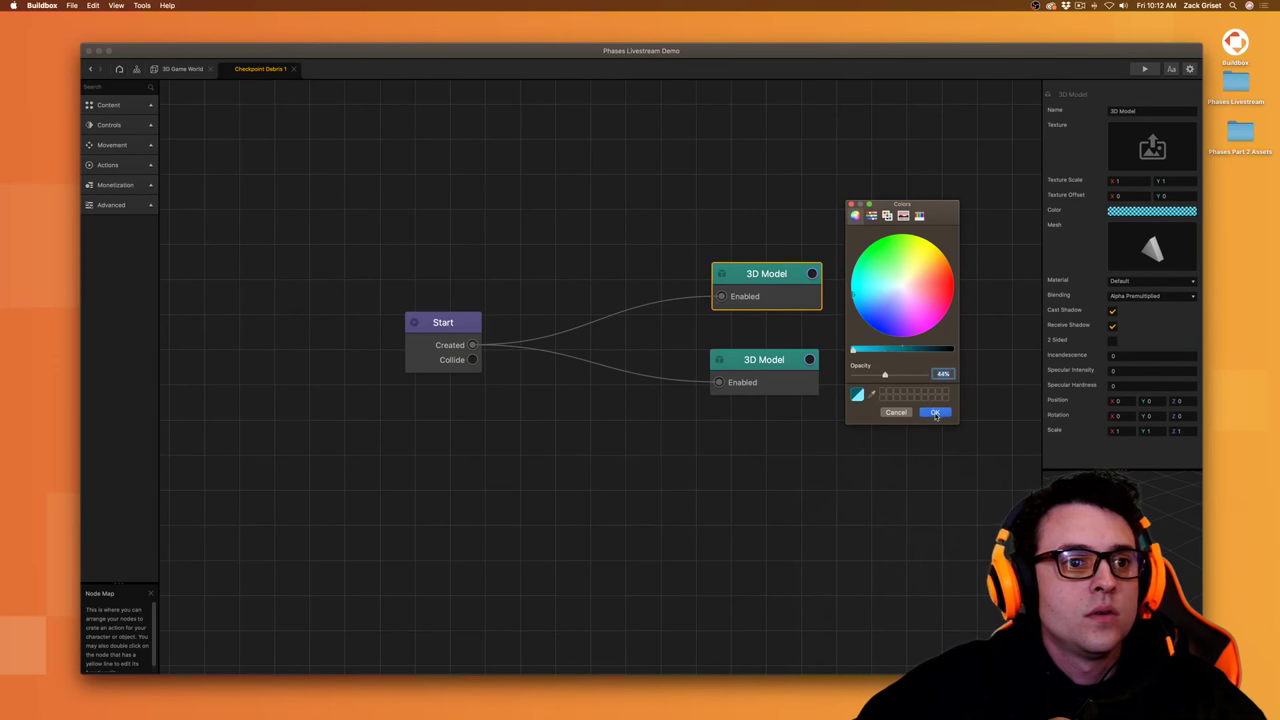
- Set the colour opacity of the lower 3D Model node to 76%
left_click(762, 376)
left_click(771, 285)
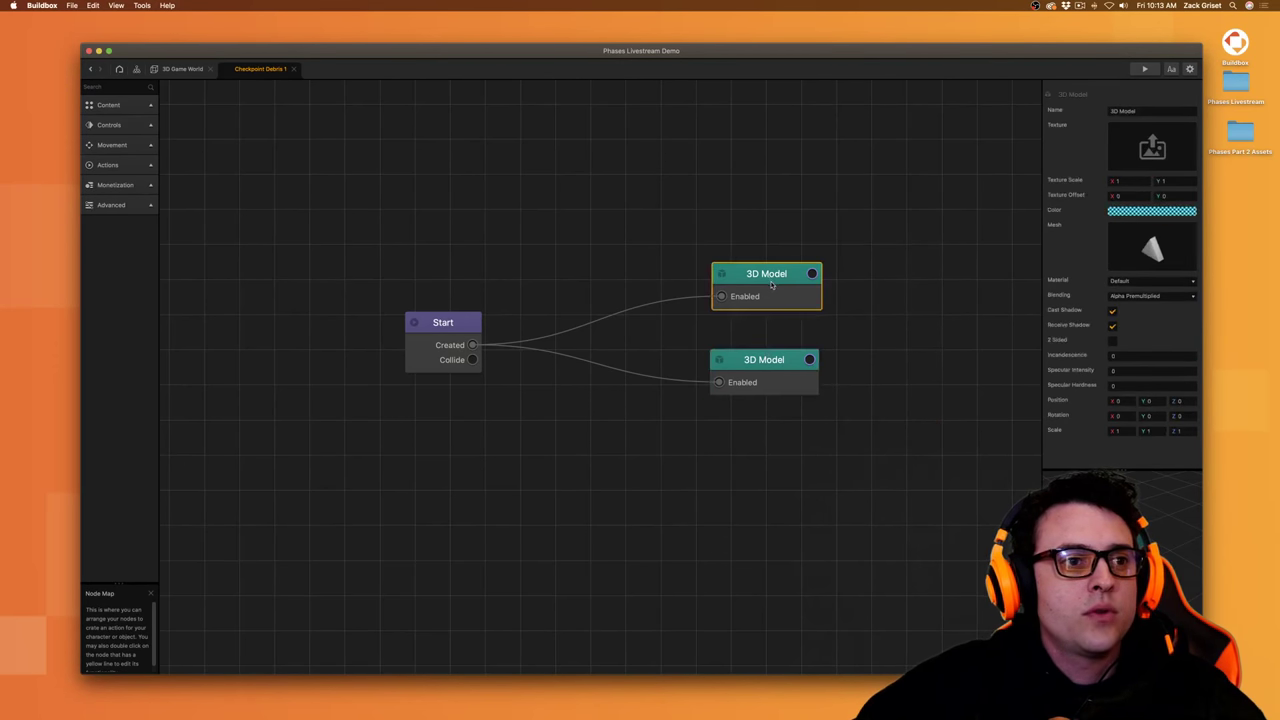
left_click(769, 372)
left_click(1143, 212)
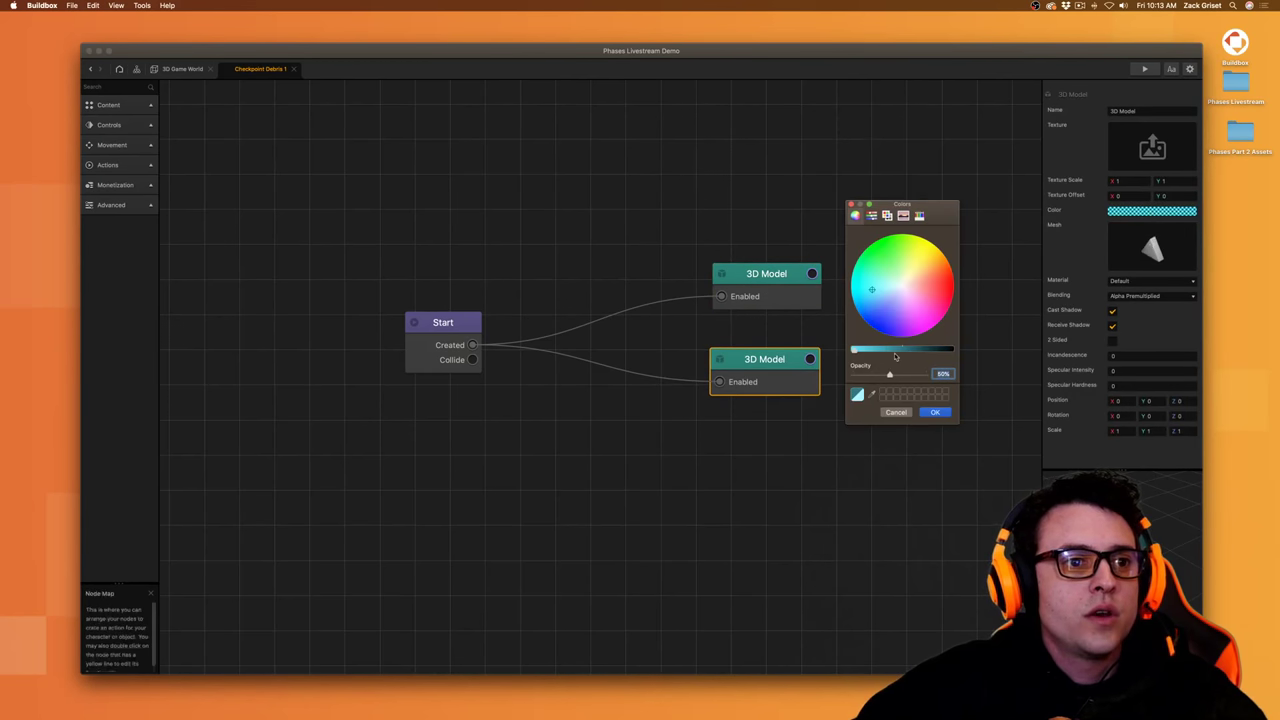
left_click_drag(890, 375, 902, 379)
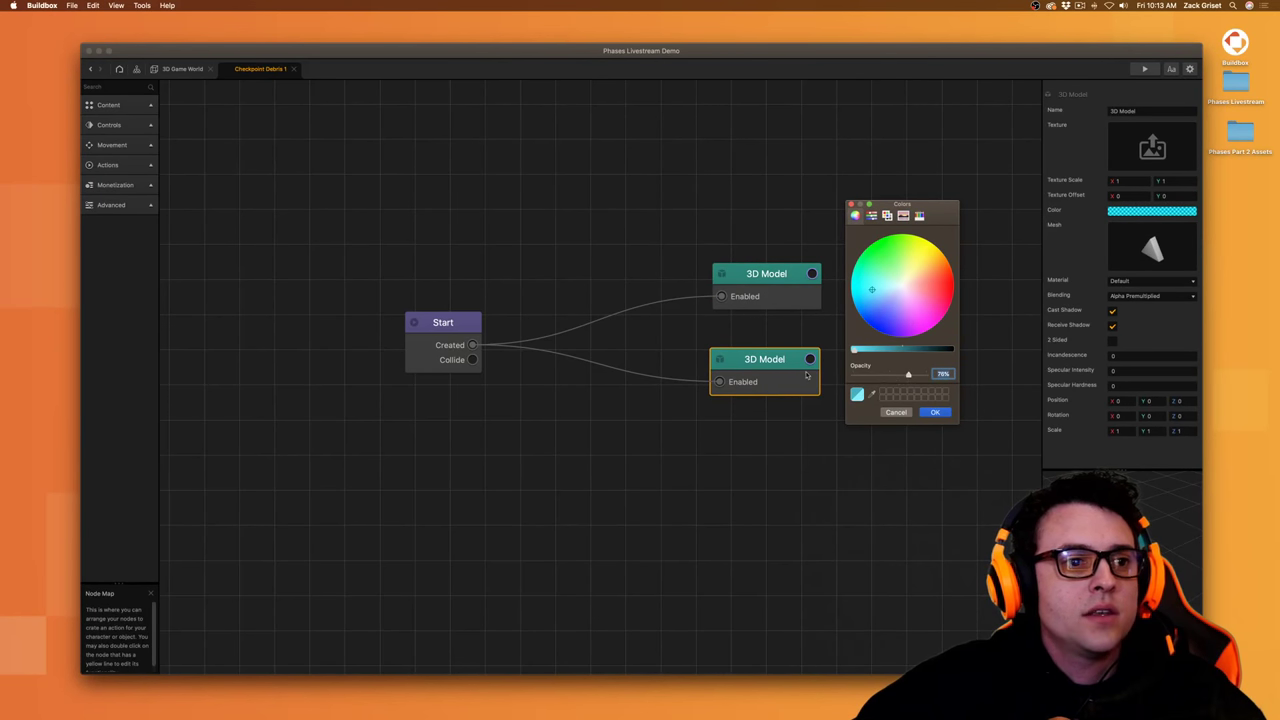
left_click(926, 413)
- Set the upper 3D Model node's colour opacity to 77% and its blending to Additive
left_click(768, 286)
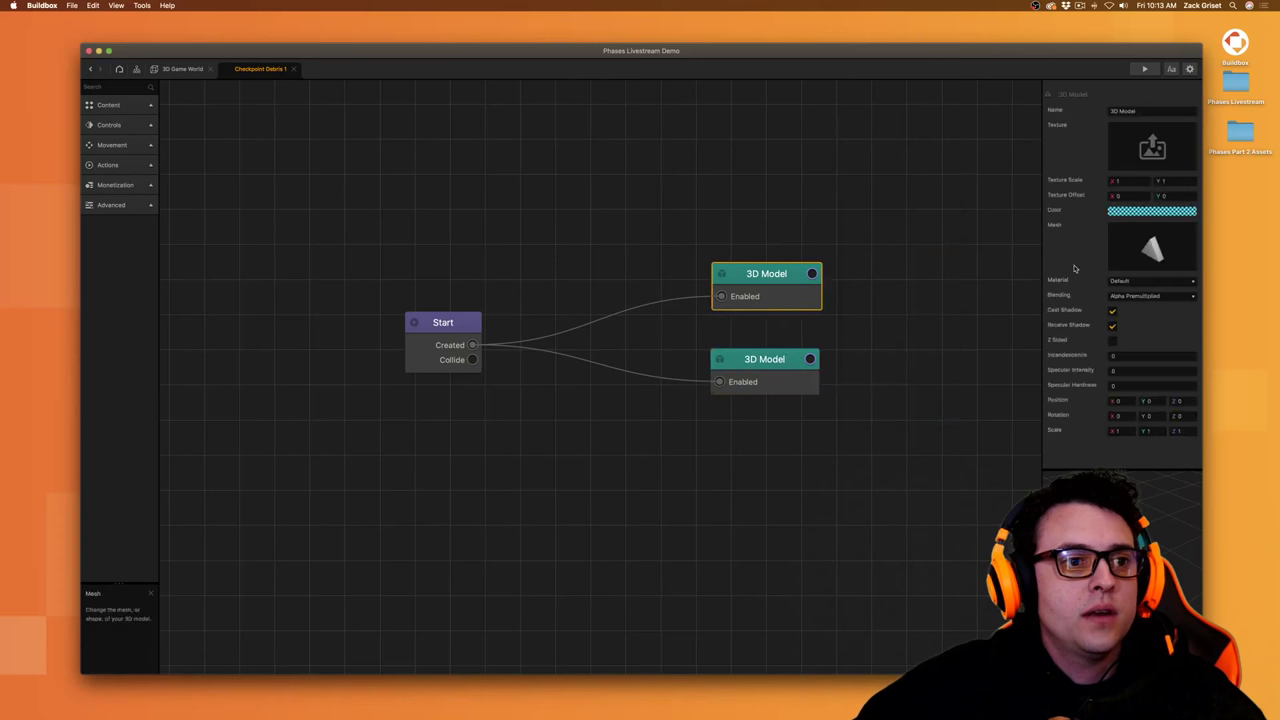
left_click(1143, 212)
left_click(903, 376)
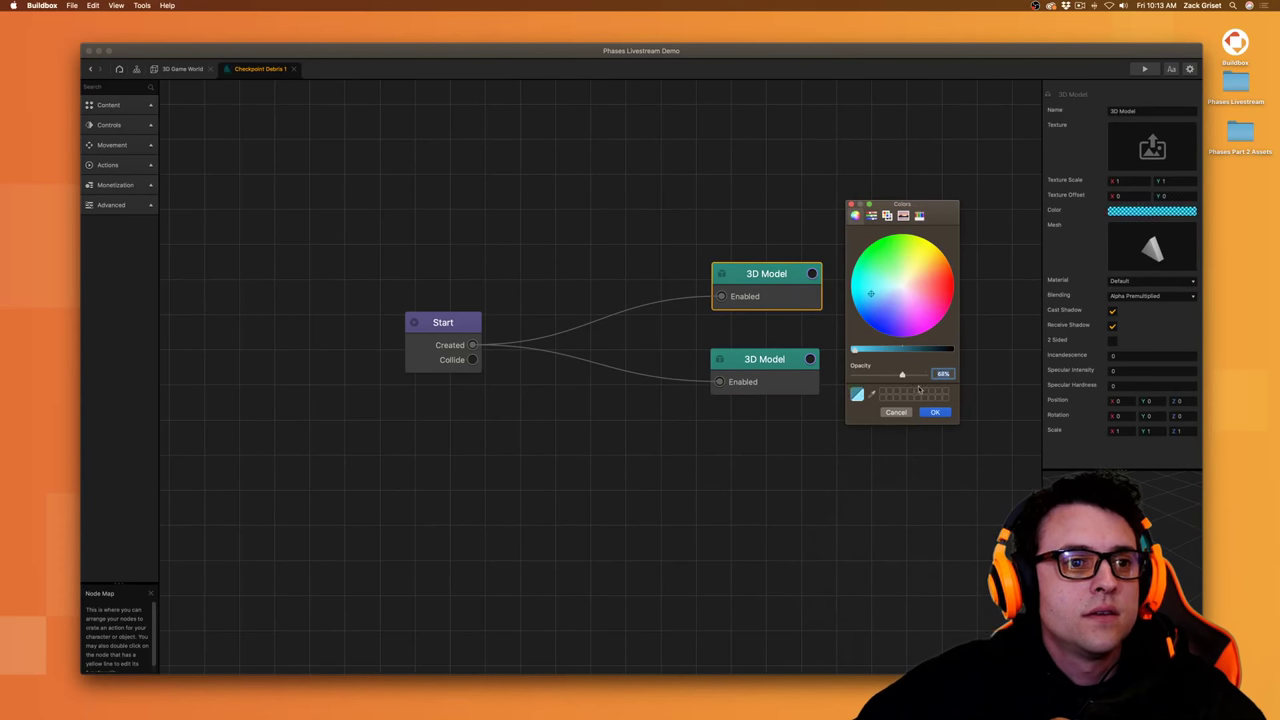
left_click(909, 376)
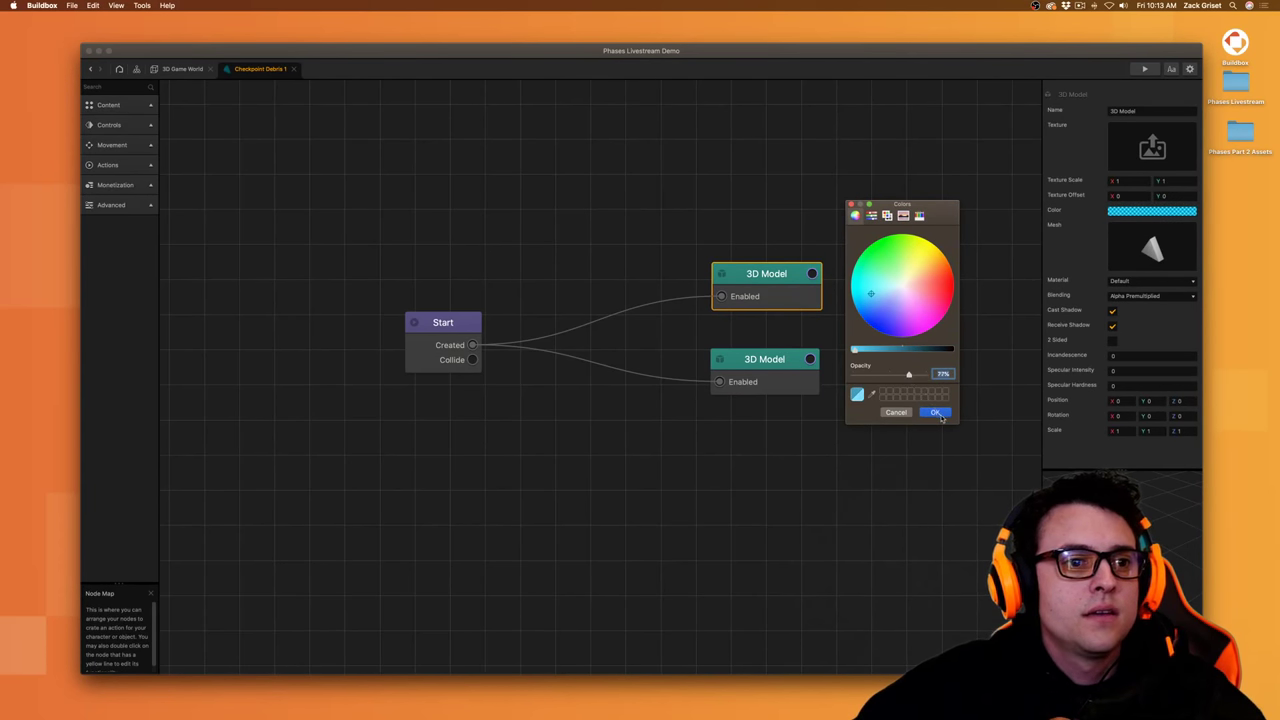
left_click(936, 413)
left_click(1150, 295)
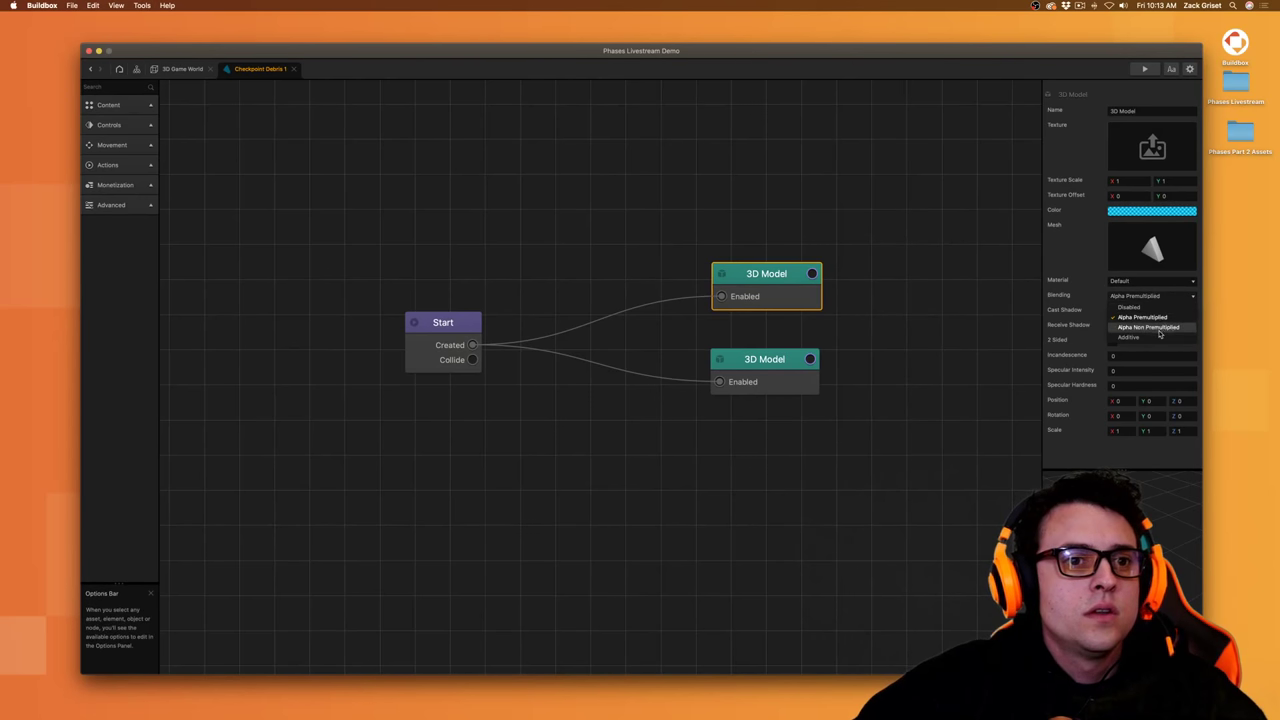
left_click(1160, 335)
- Enable 2 Sided on the lower 3D Model node and set its X and Z scale to 0.2
left_click(790, 367)
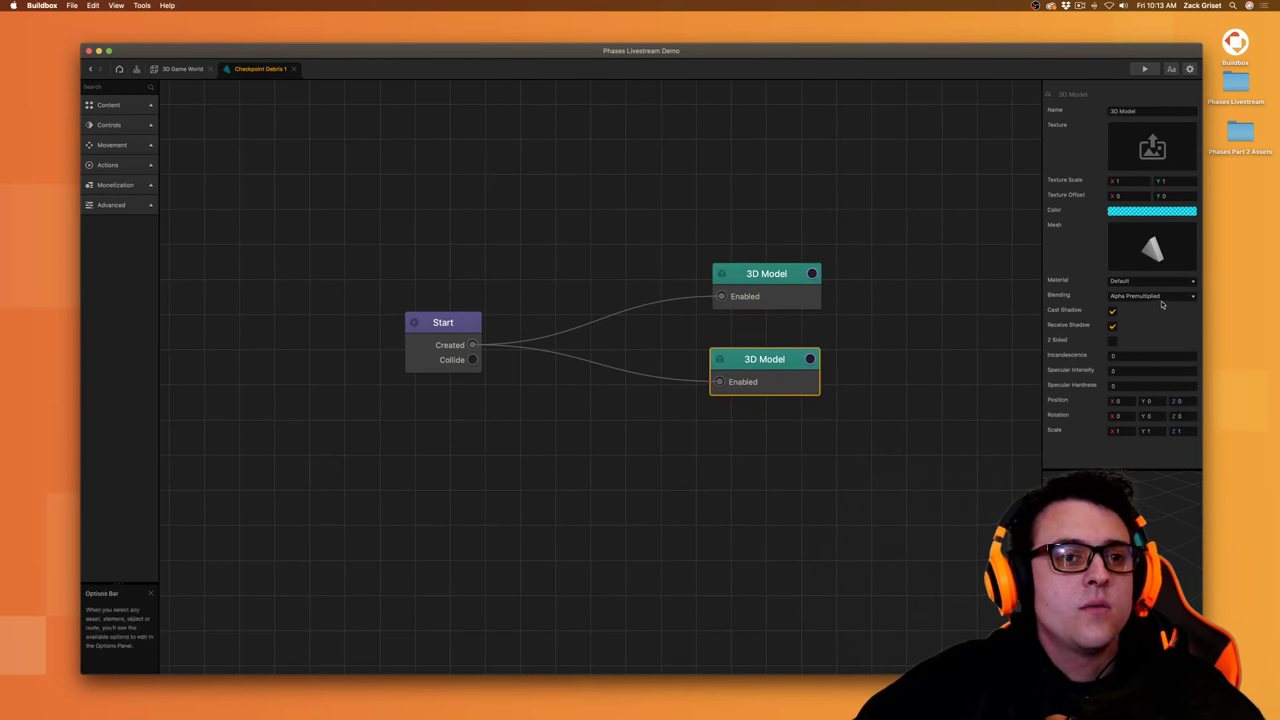
left_click(1112, 341)
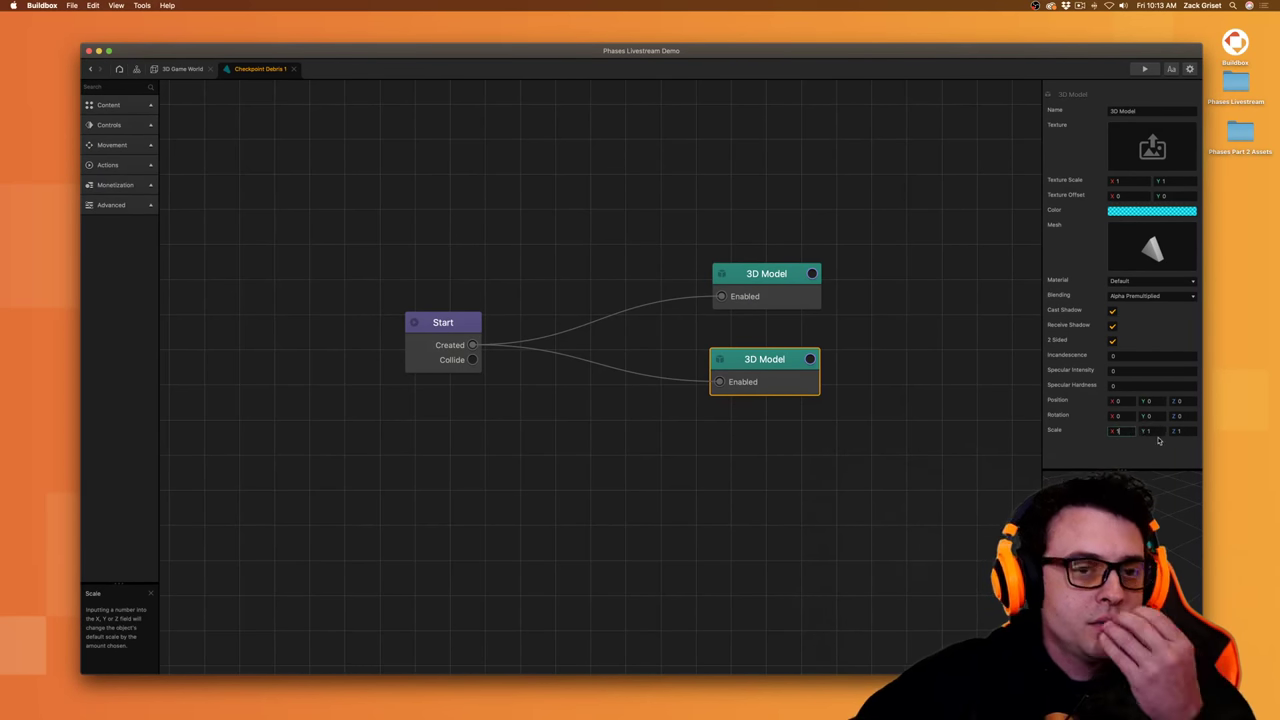
key("BackSpace")
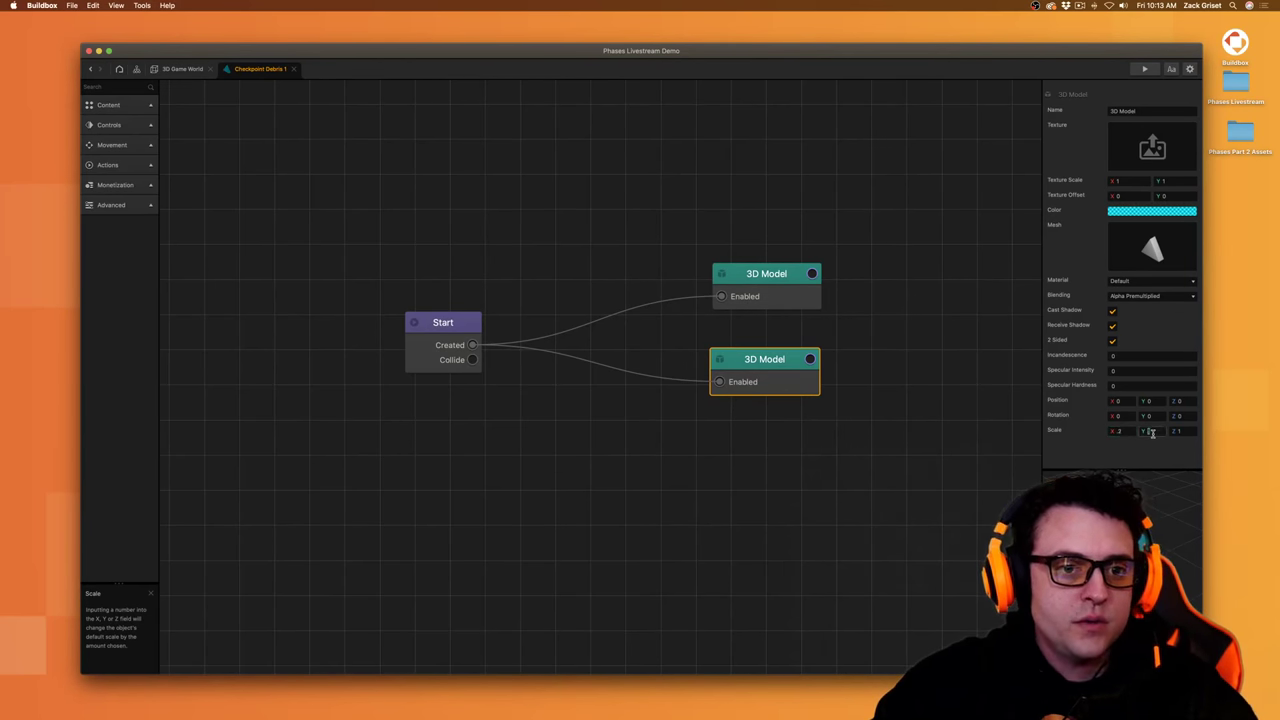
left_click(1153, 430)
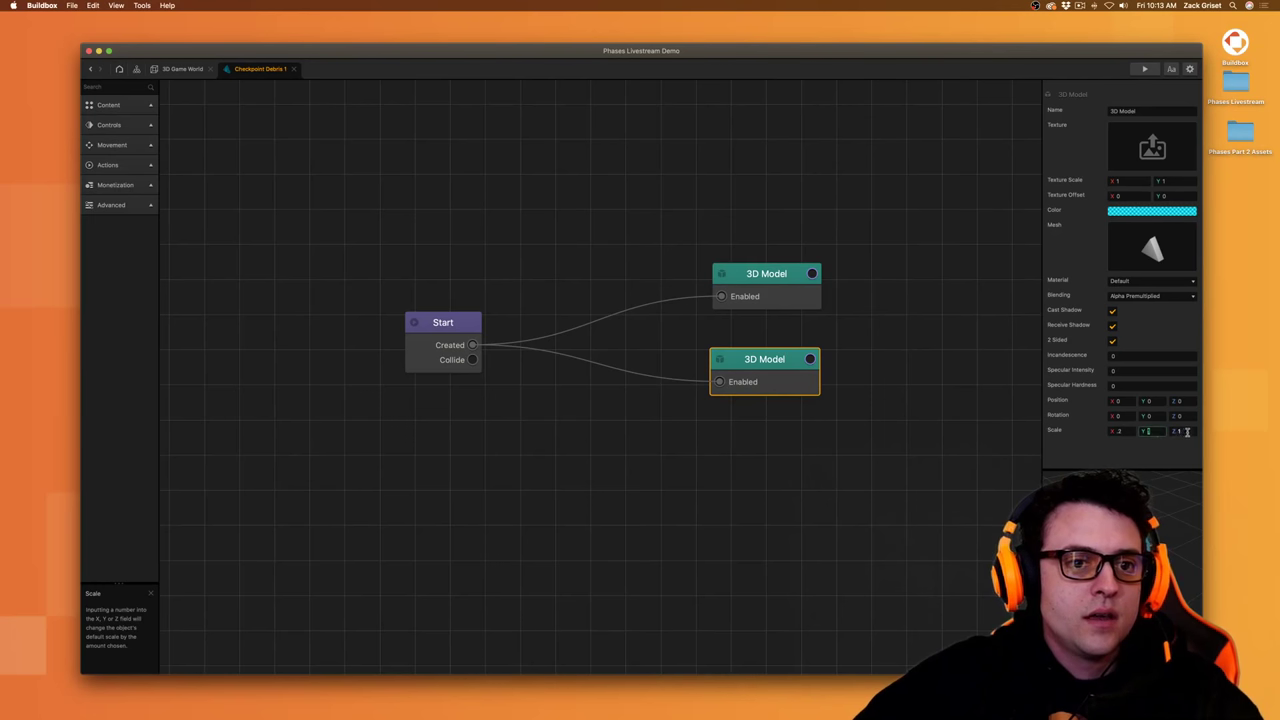
key("BackSpace")
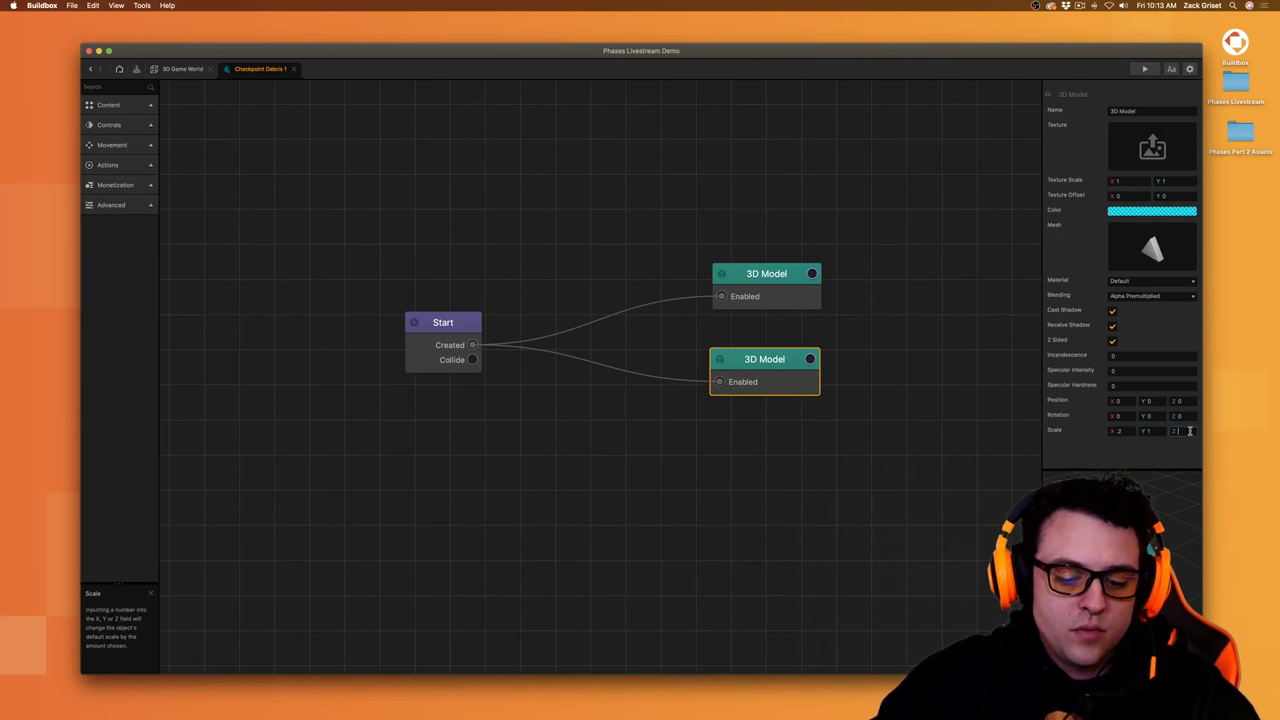
type("2")
- Set the upper 3D Model node's scale to X 1, Y 1 and Z 0.2
left_click(786, 300)
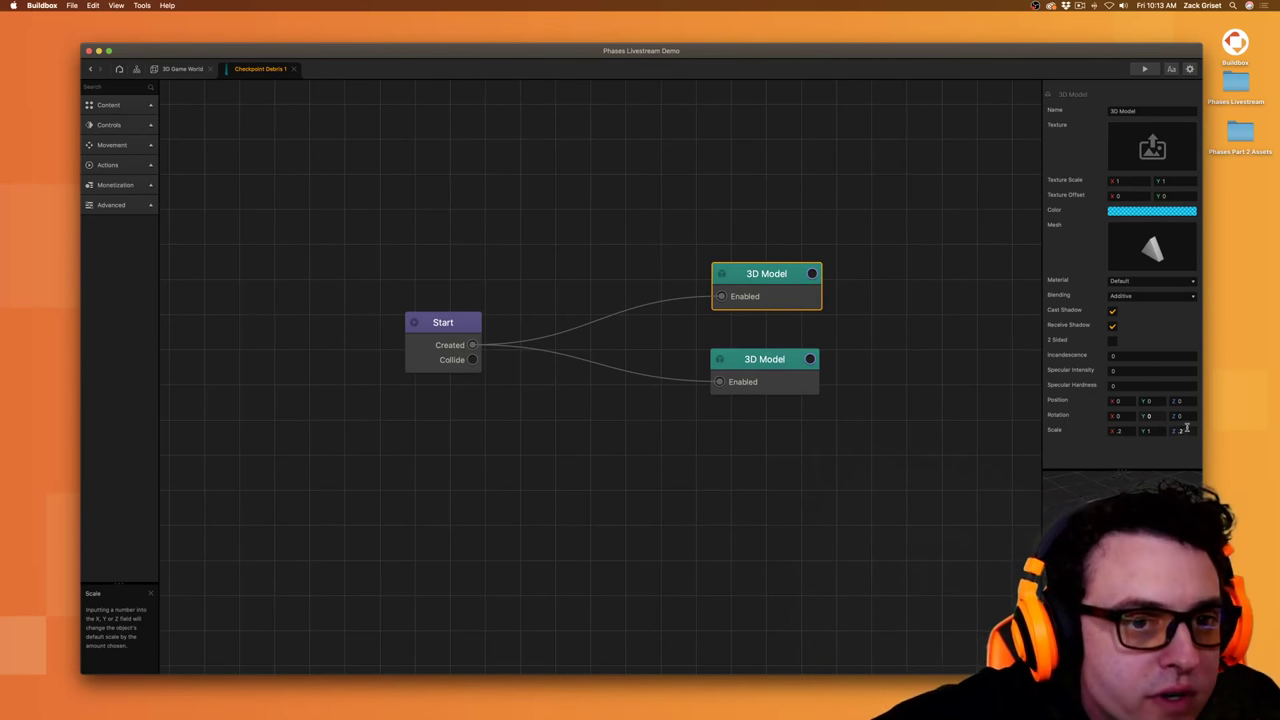
left_click(1124, 432)
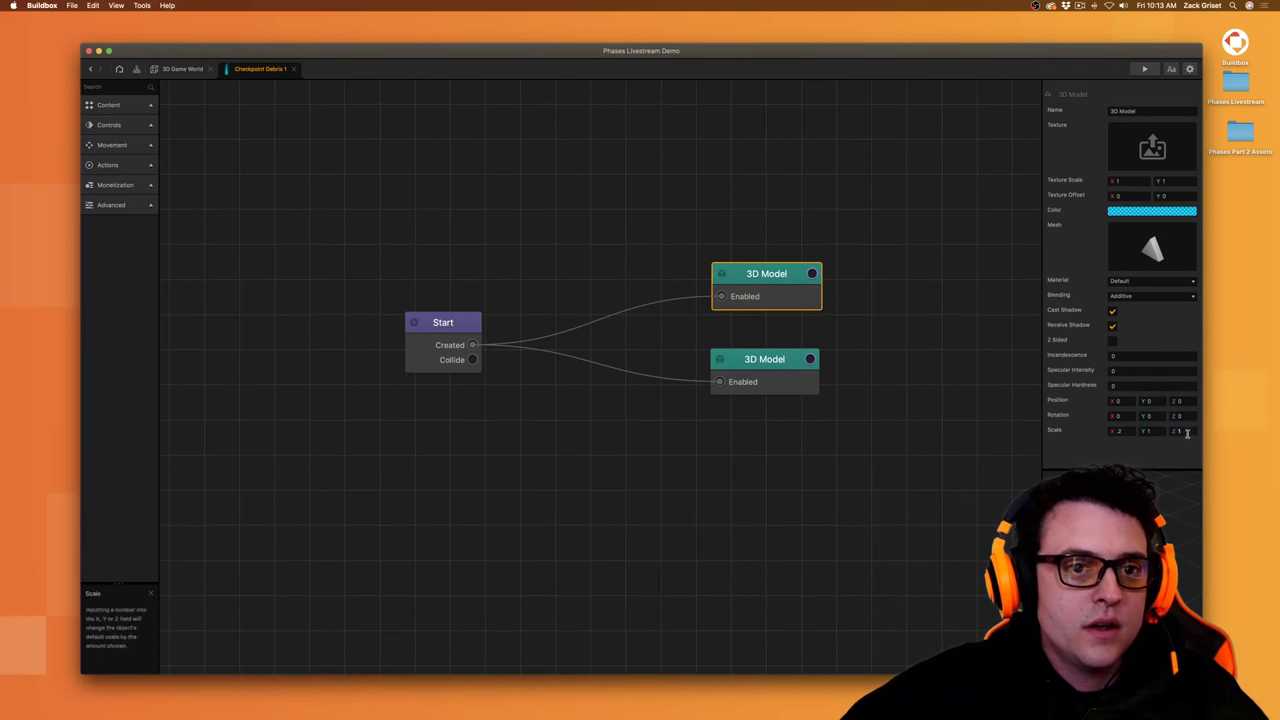
left_click(1184, 431)
type("2")
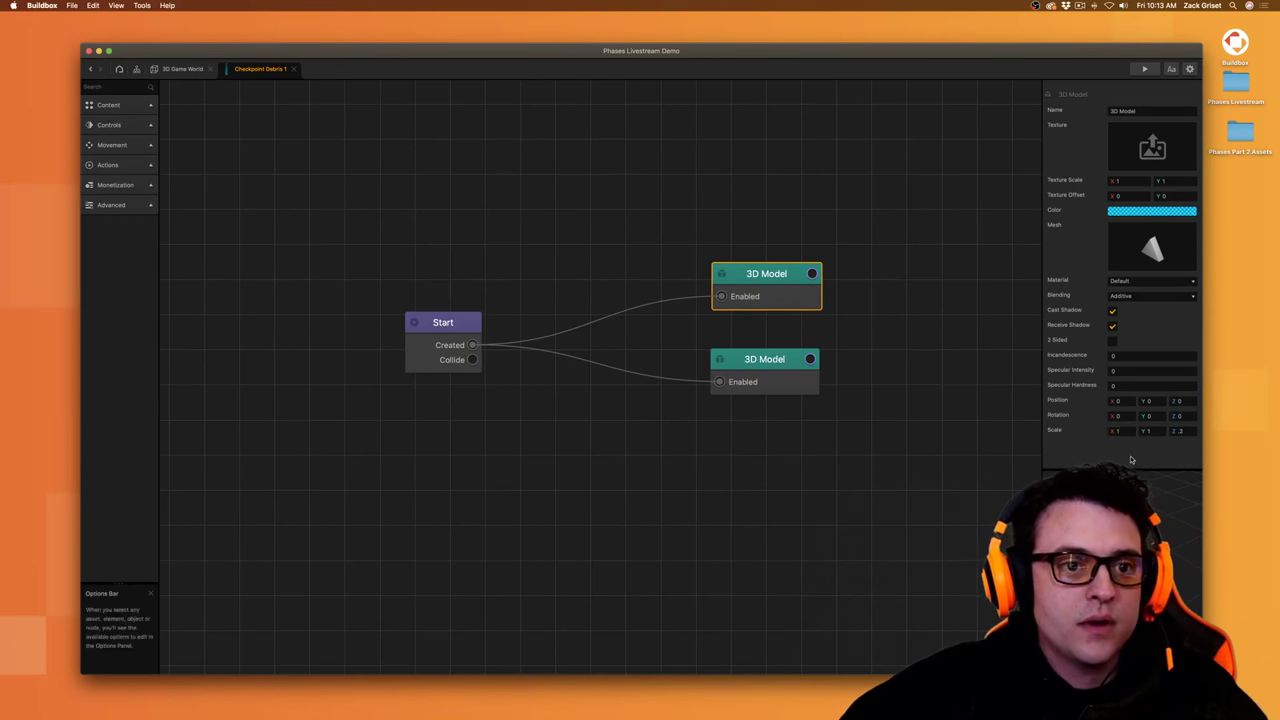
- Set the X scale of the lower 3D Model node to 1
left_click(782, 369)
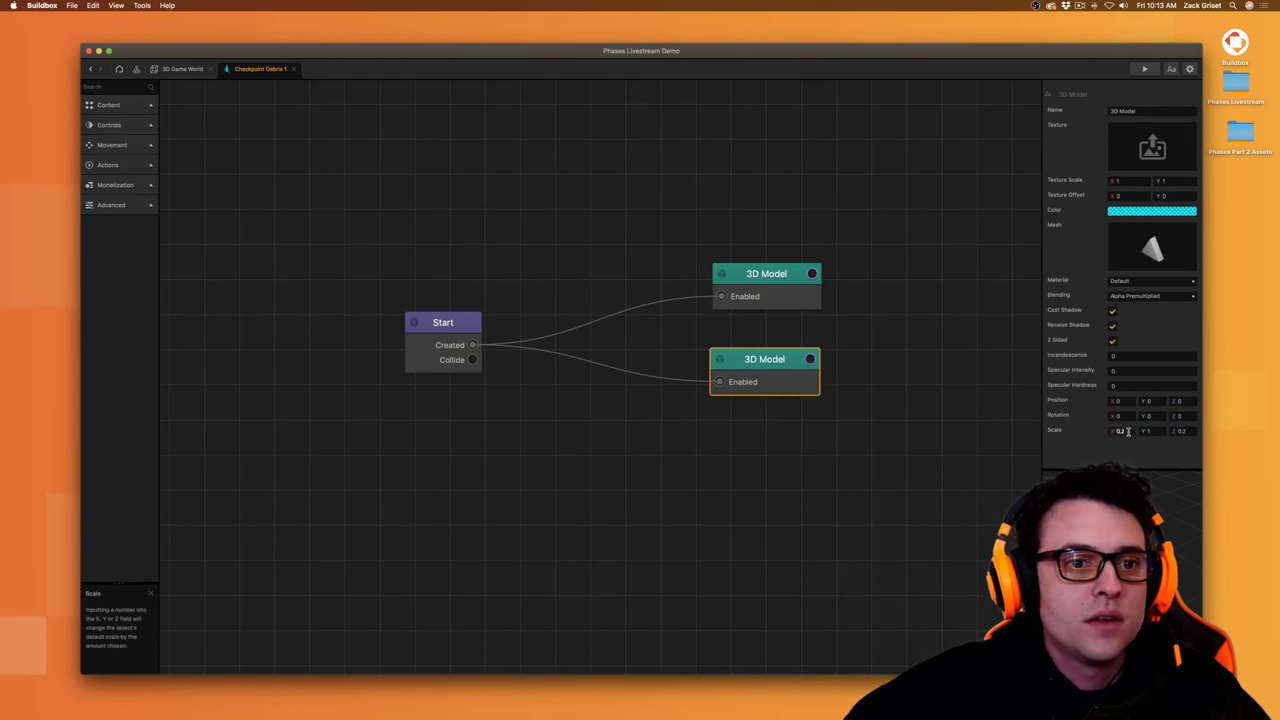
double_click(1124, 431)
type("1")
key("Return")
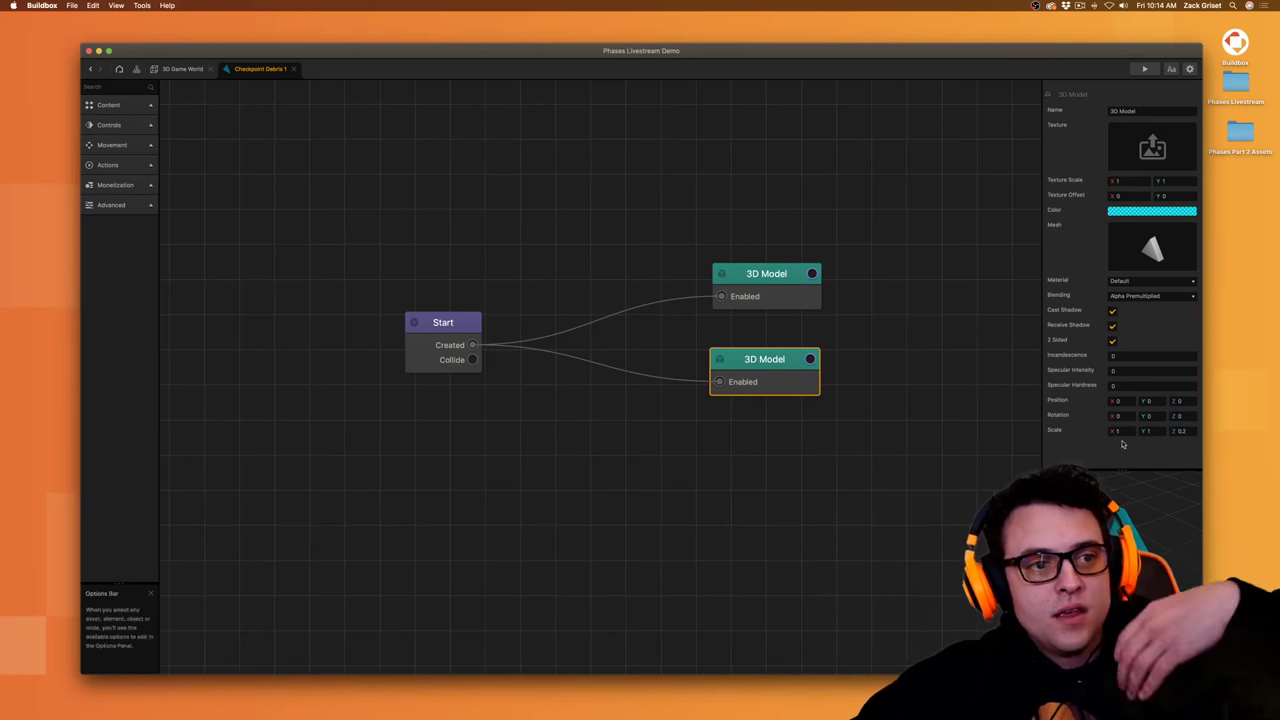
- Open the Checkpoint Debris 2 node map and give its 3D Model node a purple colour at 69% opacity
left_click(181, 69)
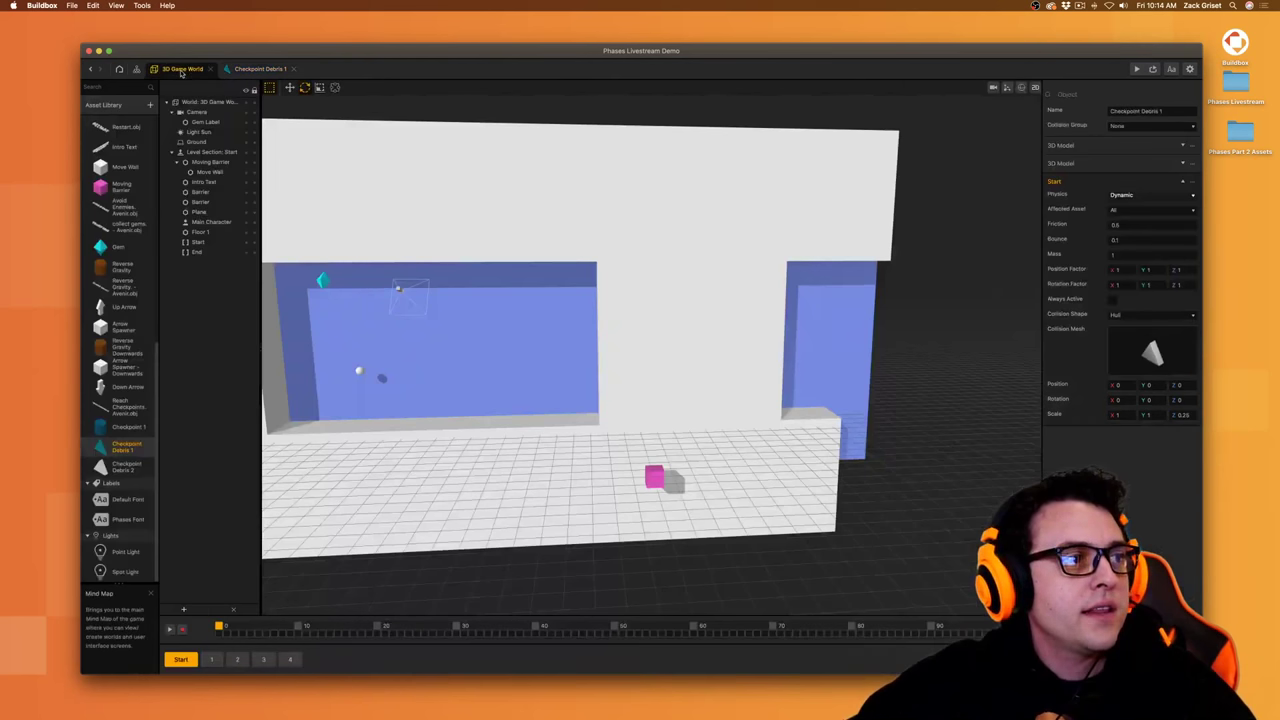
double_click(118, 470)
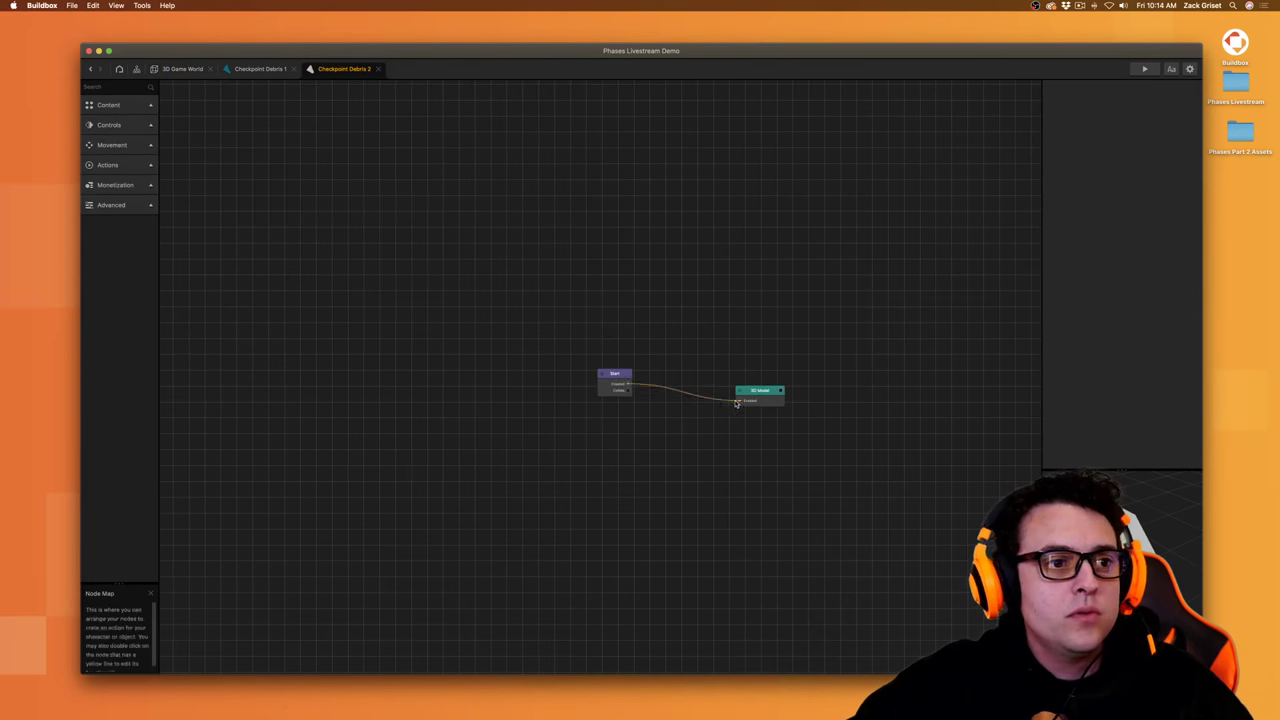
left_click(766, 394)
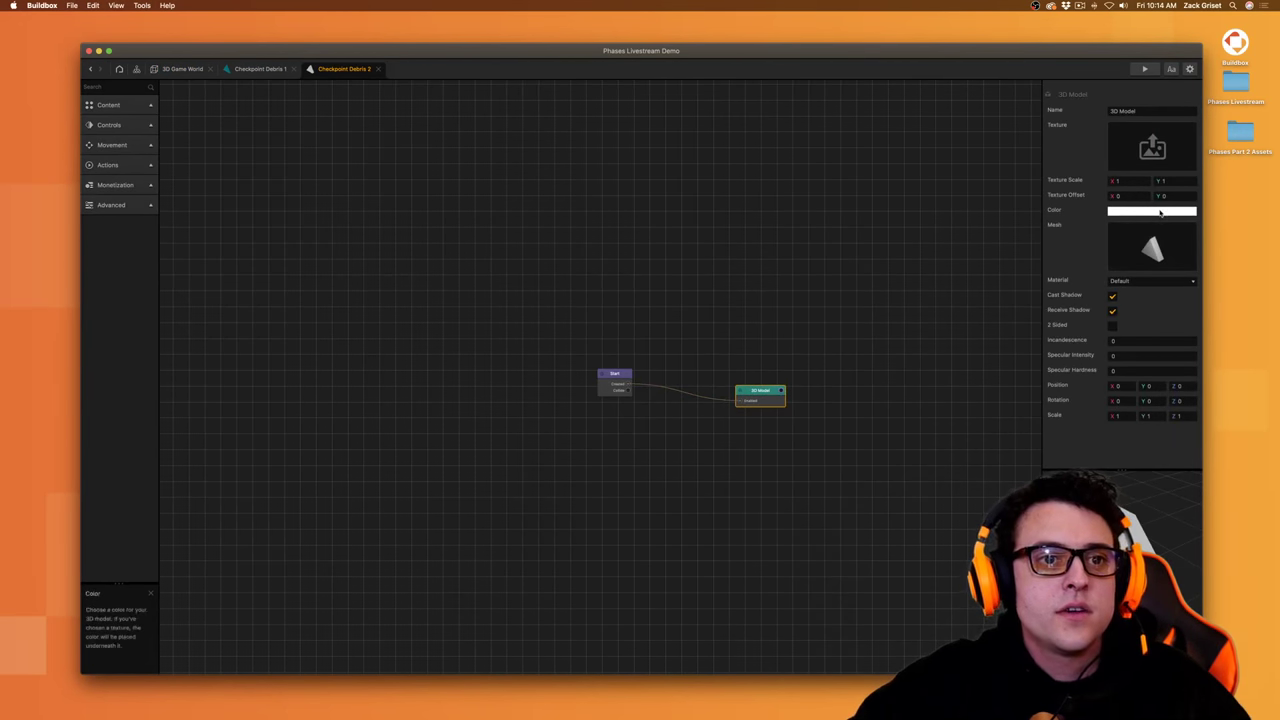
left_click(1160, 212)
left_click(903, 373)
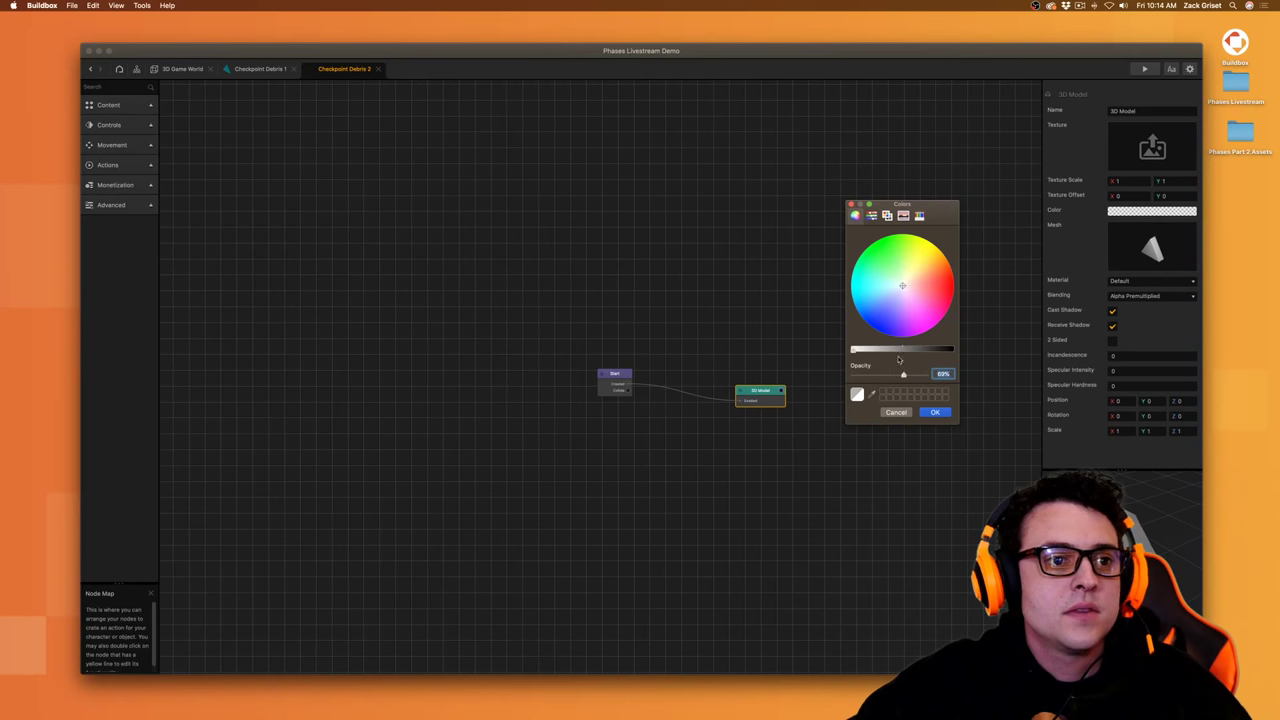
mouse_move(880, 325)
left_mouse_down()
mouse_move(859, 311)
mouse_move(895, 314)
left_mouse_up()
left_click(935, 413)
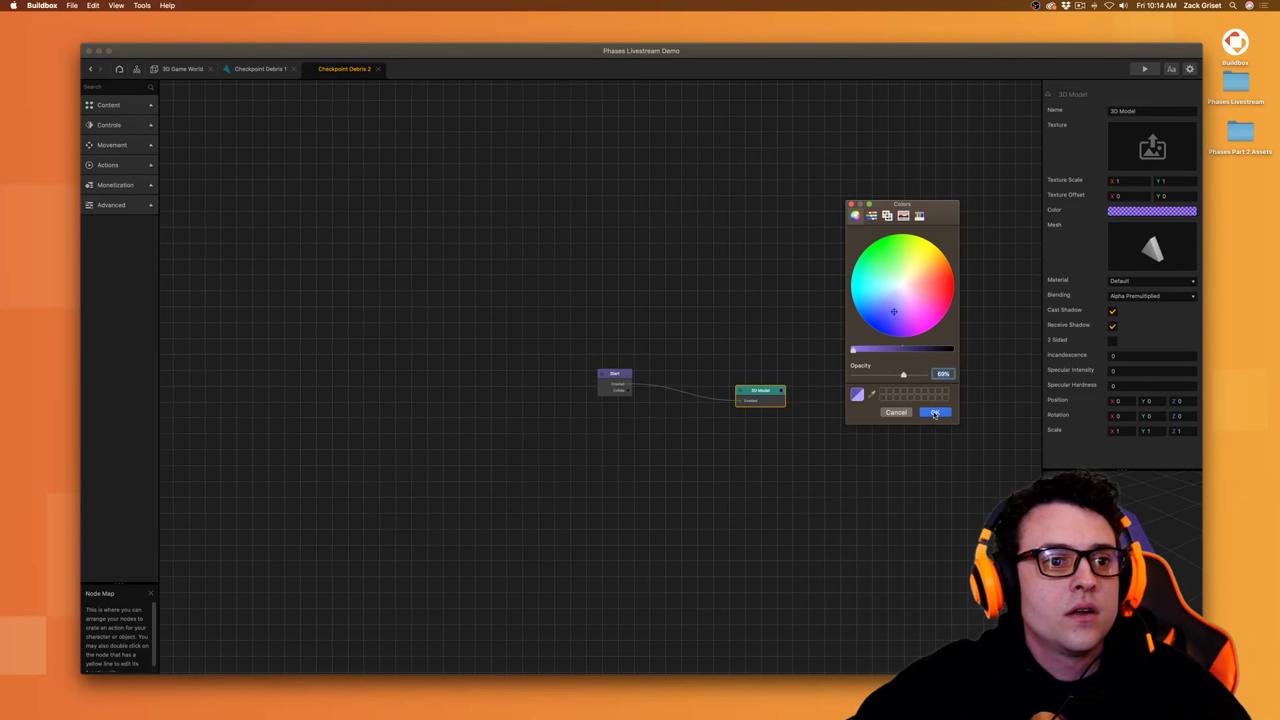
- Set the Z scale of the Checkpoint Debris 2 3D Model node to 0.2
left_click(1133, 431)
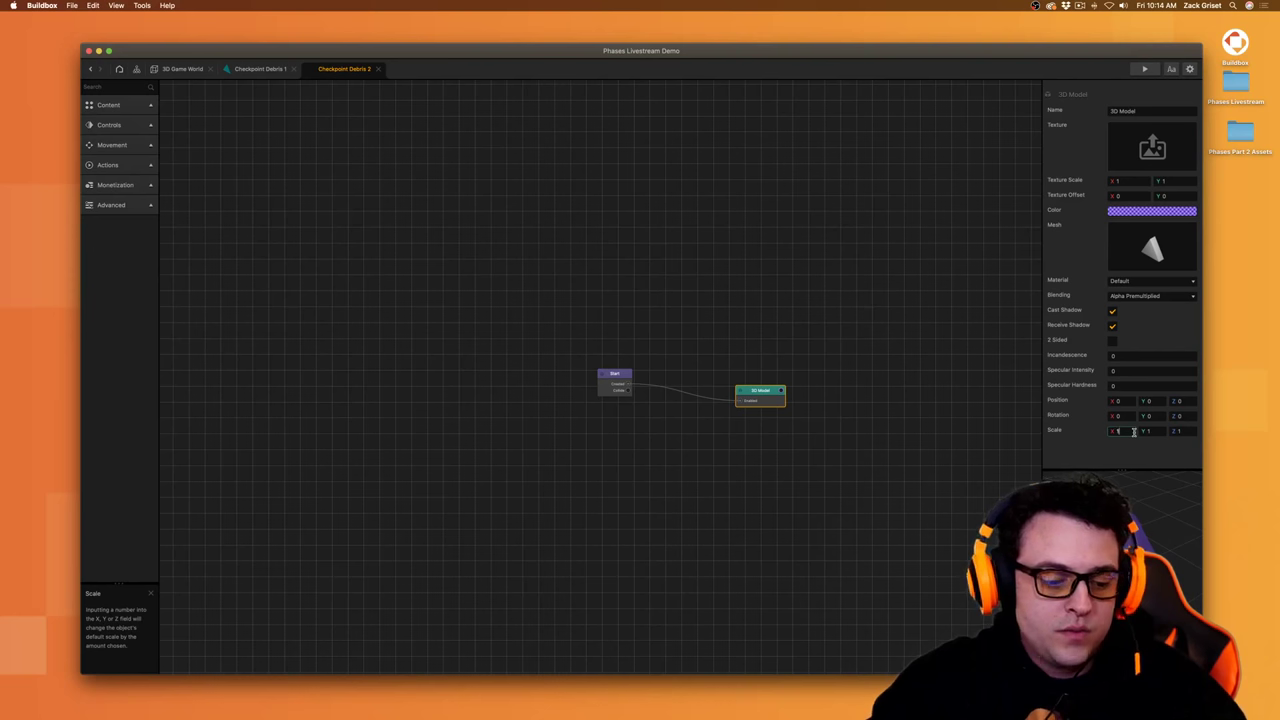
key("Tab")
key("Tab")
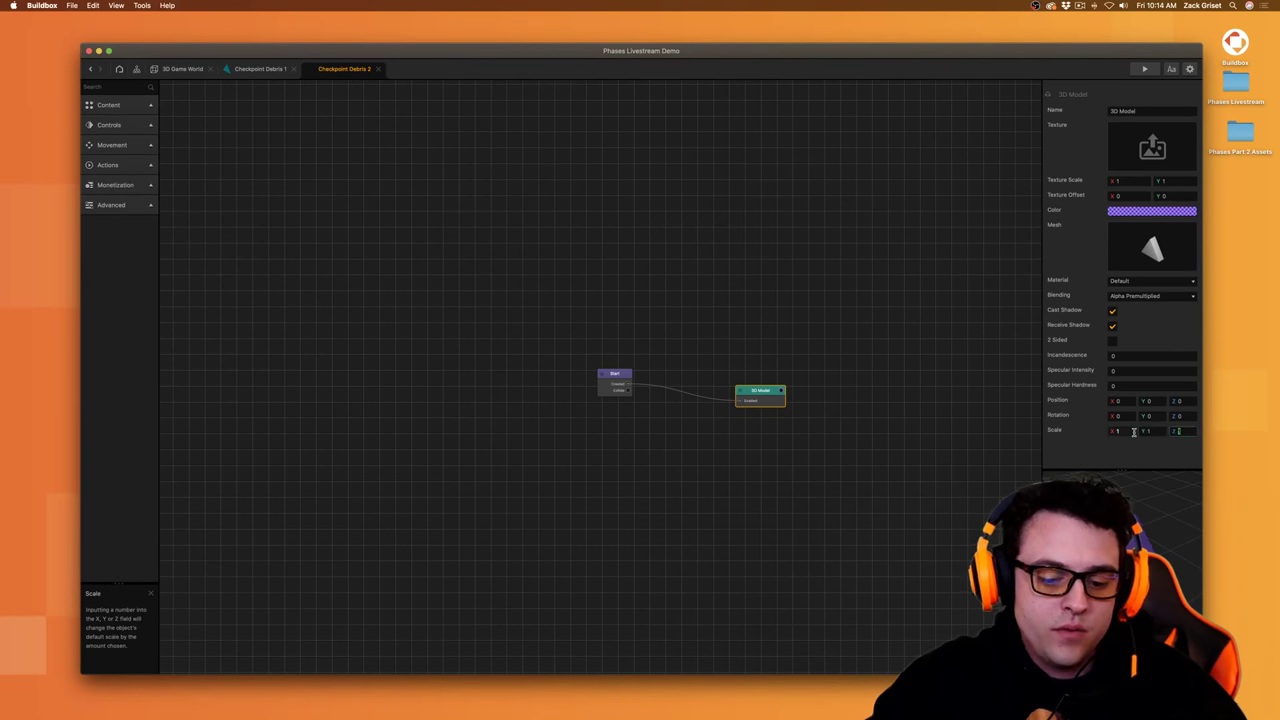
type("2")
key("Return")
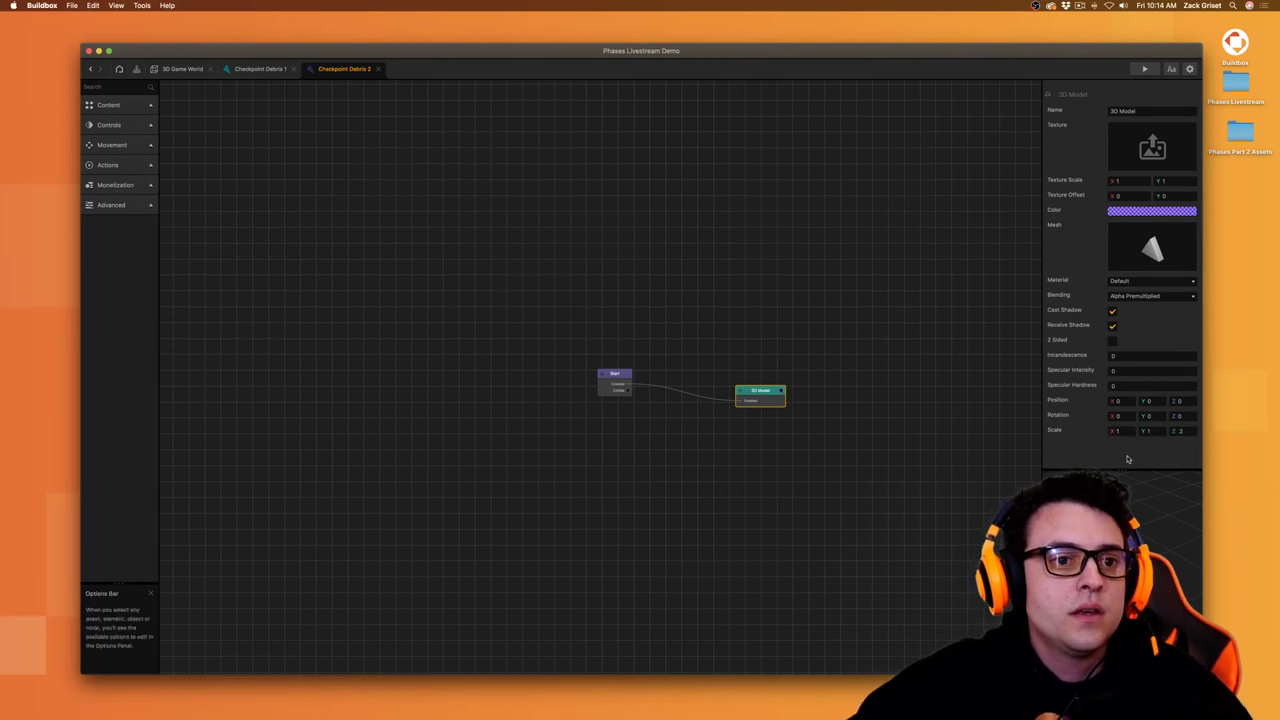
- Duplicate the purple 3D Model node and place the copy above the original
left_click(772, 404)
key("super+d")
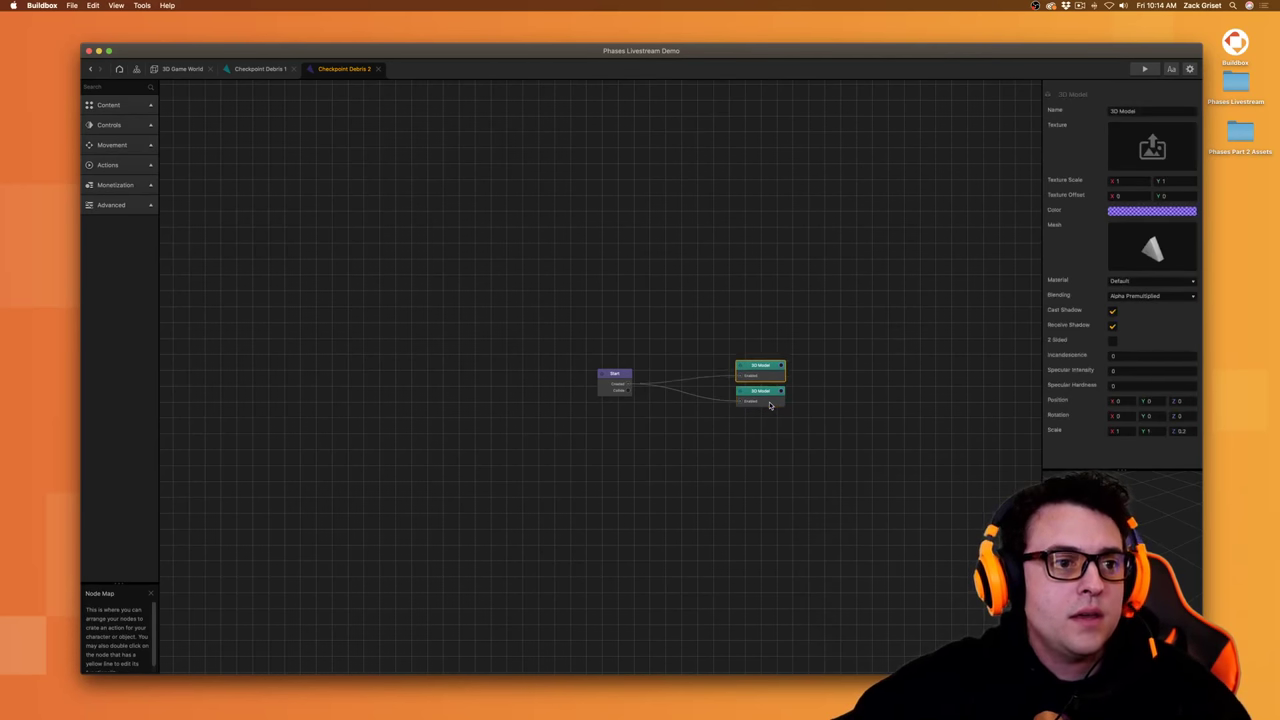
left_click_drag(765, 372, 769, 344)
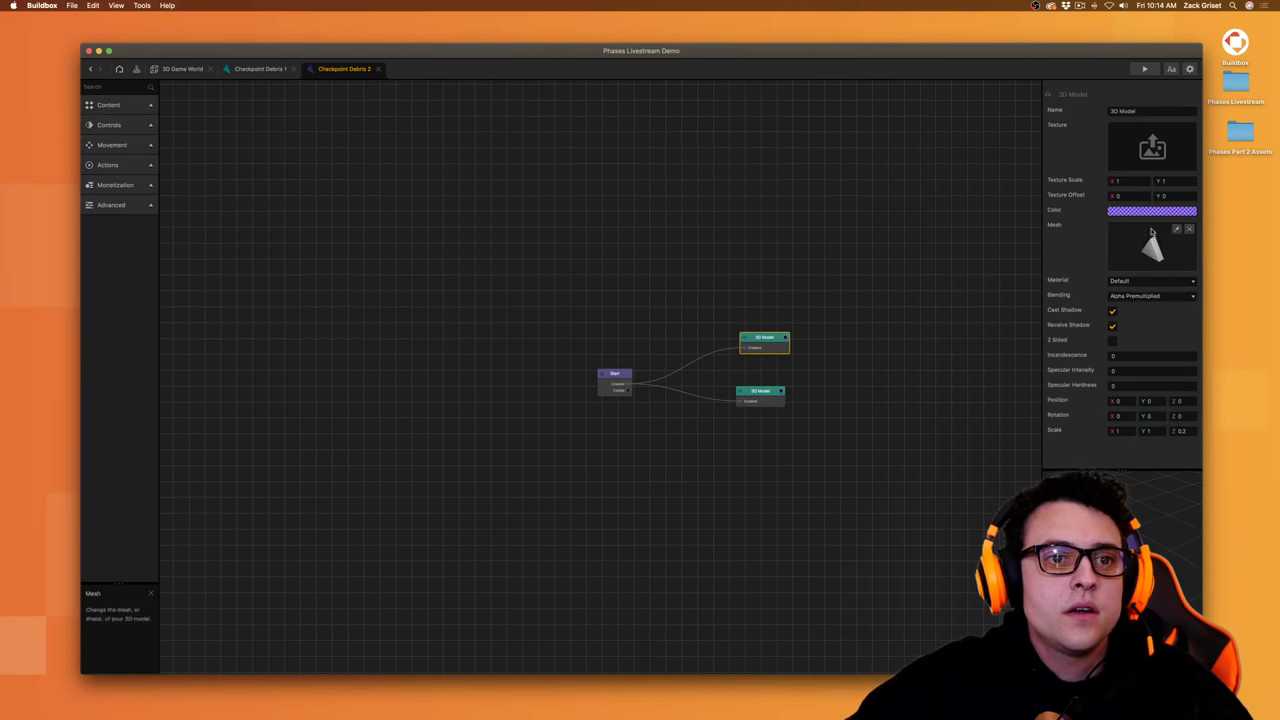
- Change the colour of the duplicated upper 3D Model node to a light cyan-blue
left_click(1150, 211)
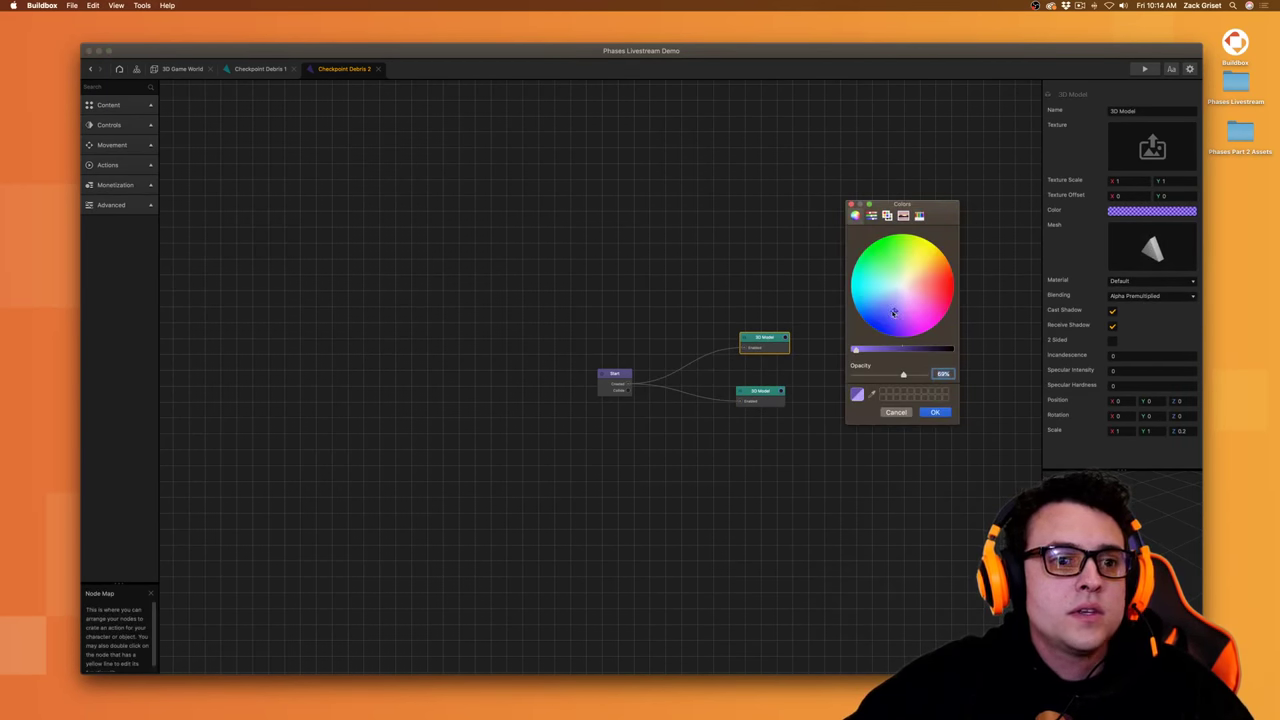
left_click_drag(891, 307, 889, 291)
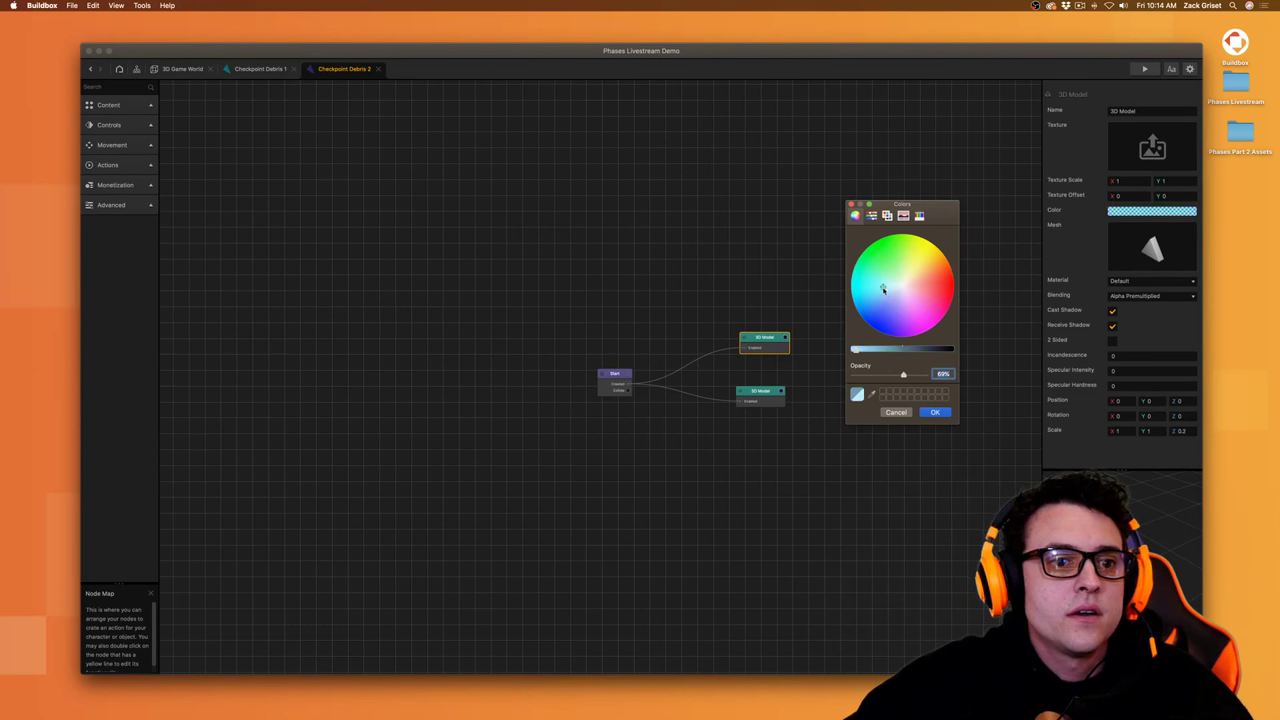
left_click(934, 412)
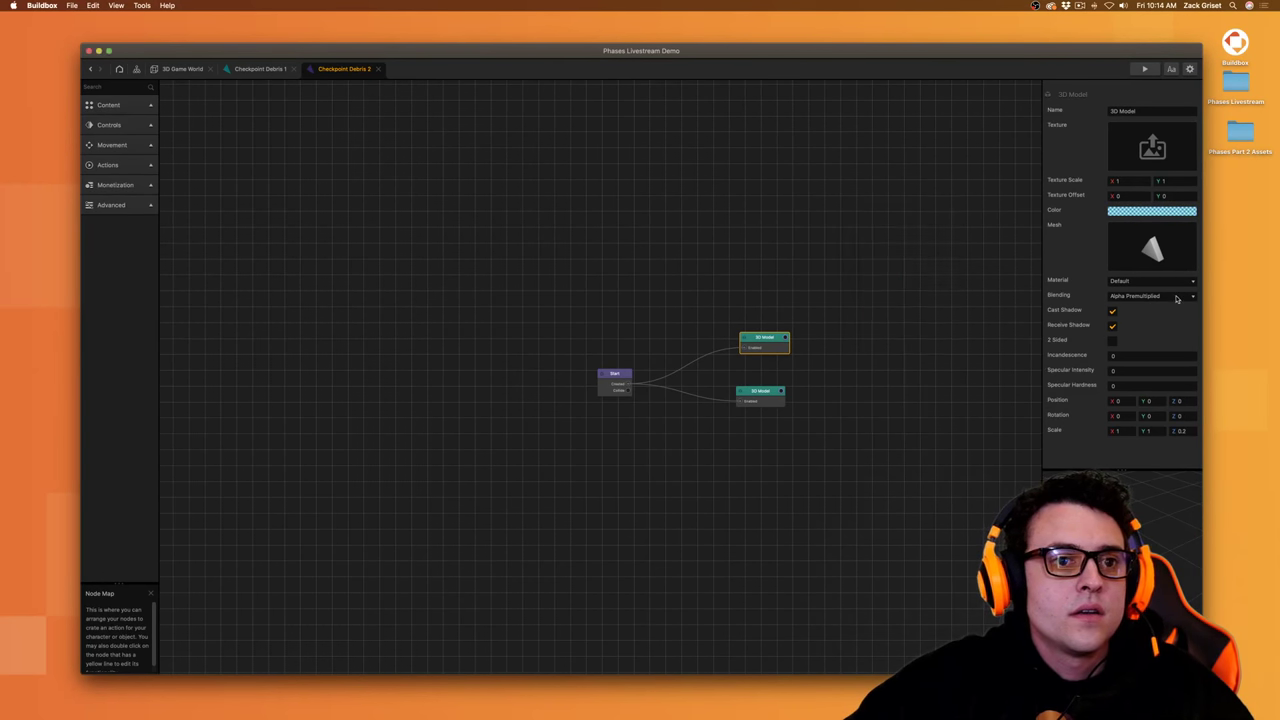
- Set the blending of both Checkpoint Debris 2 3D Model nodes to Additive
left_click(1150, 296)
left_click(1138, 341)
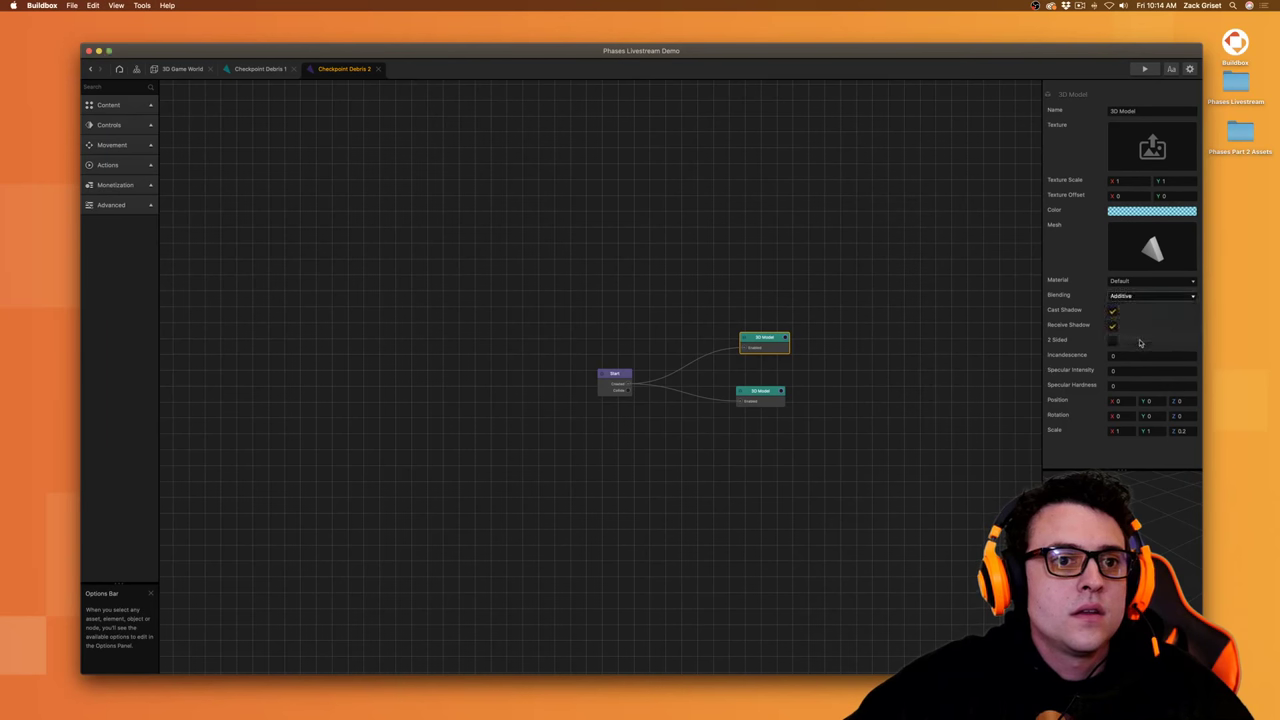
left_click(775, 395)
left_click(1150, 296)
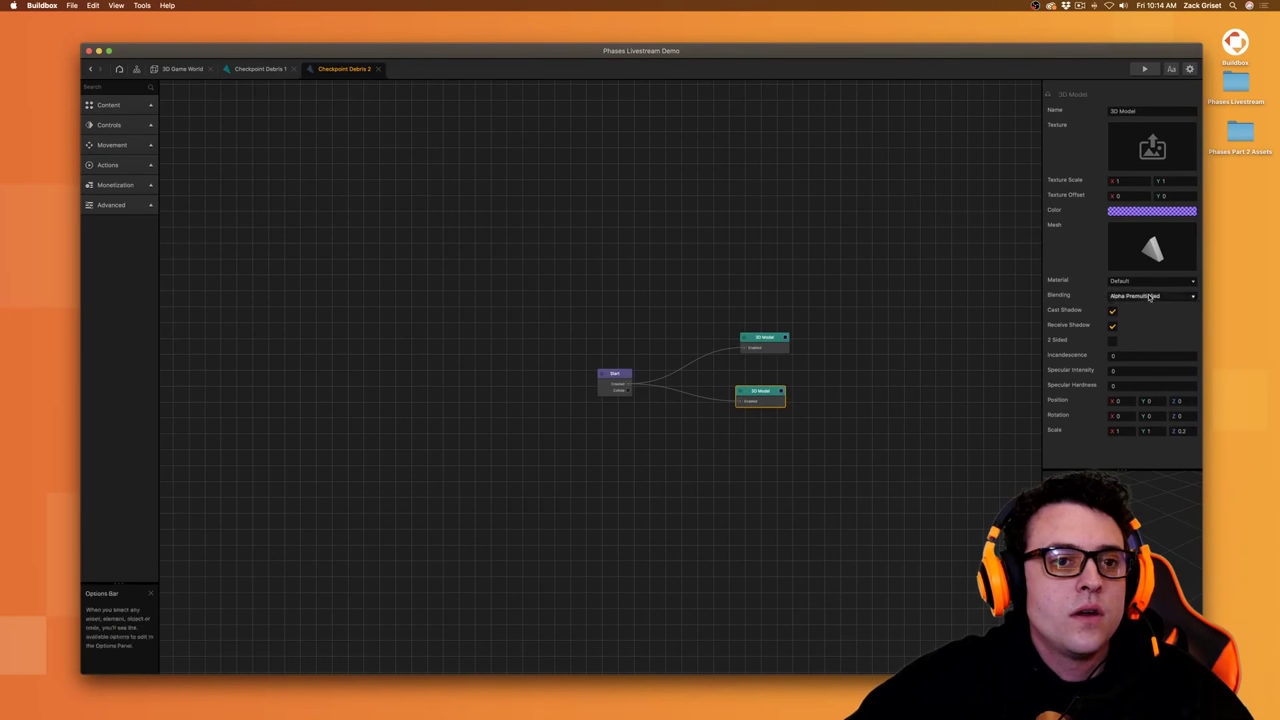
left_click(1150, 312)
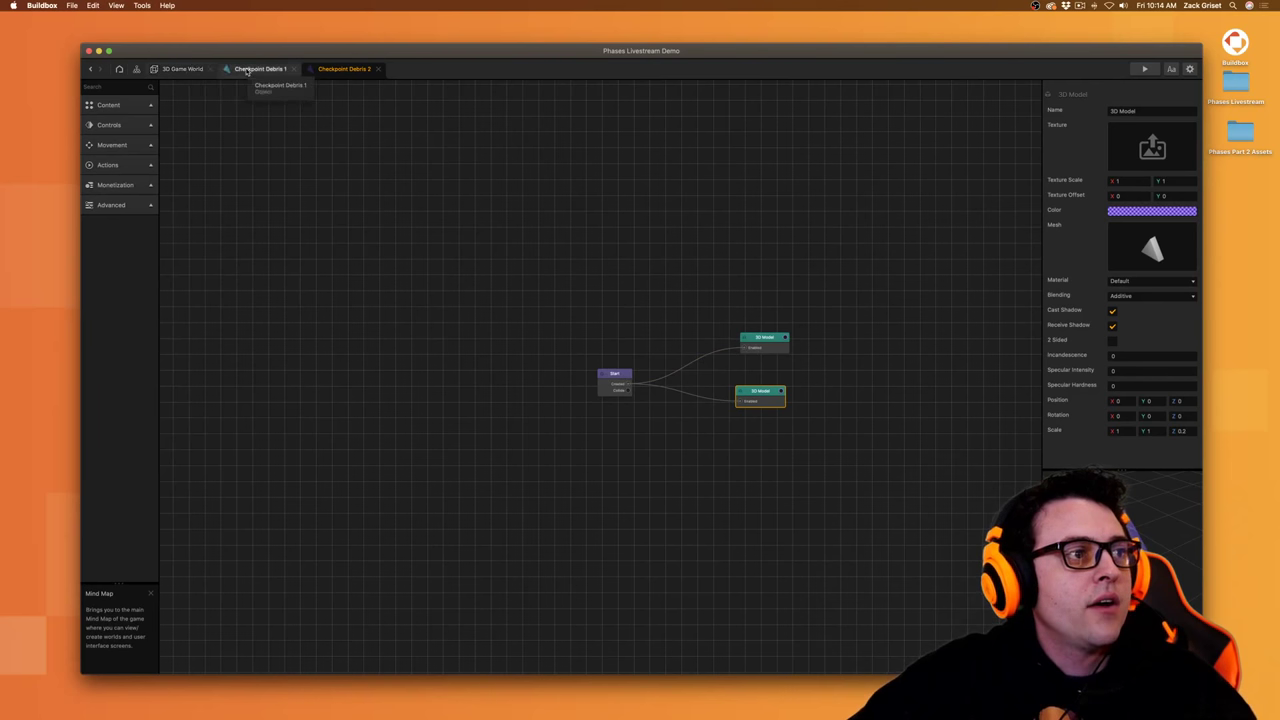
- Return to the 3D Game World and place a Checkpoint Debris 1 object near the floor's edge
left_click(182, 69)
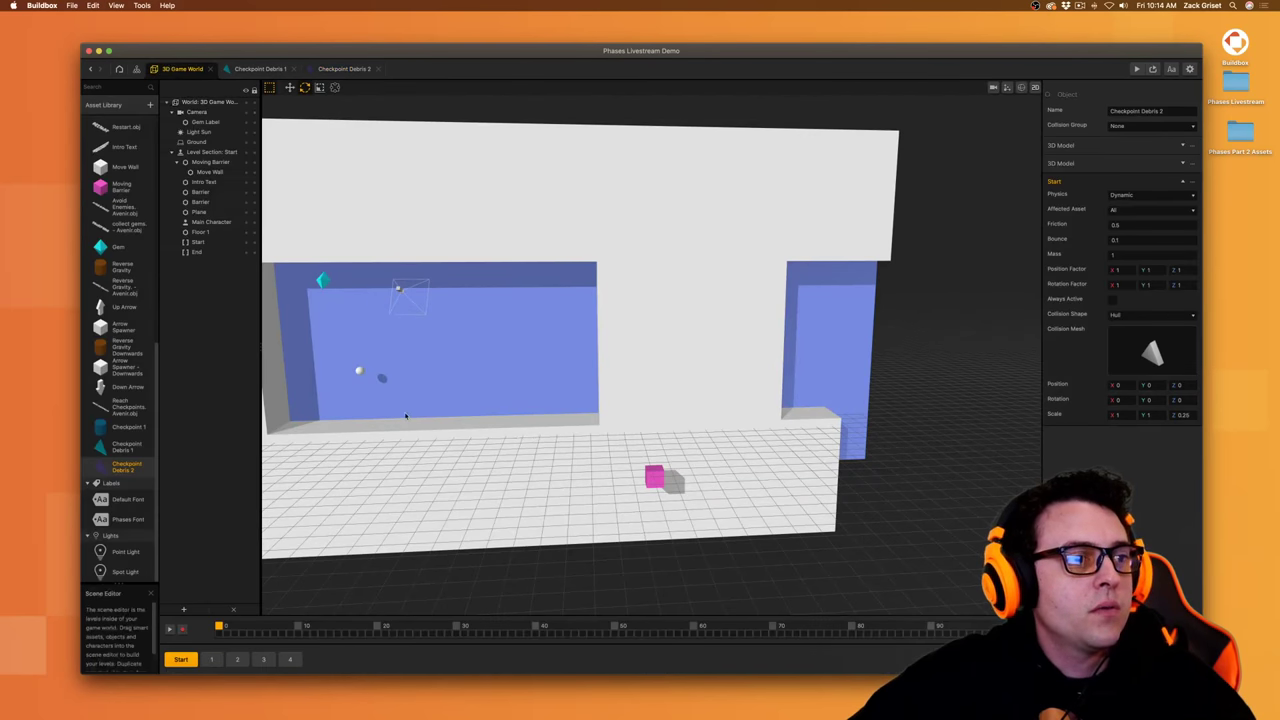
left_click(150, 451)
left_click_drag(463, 413, 470, 432)
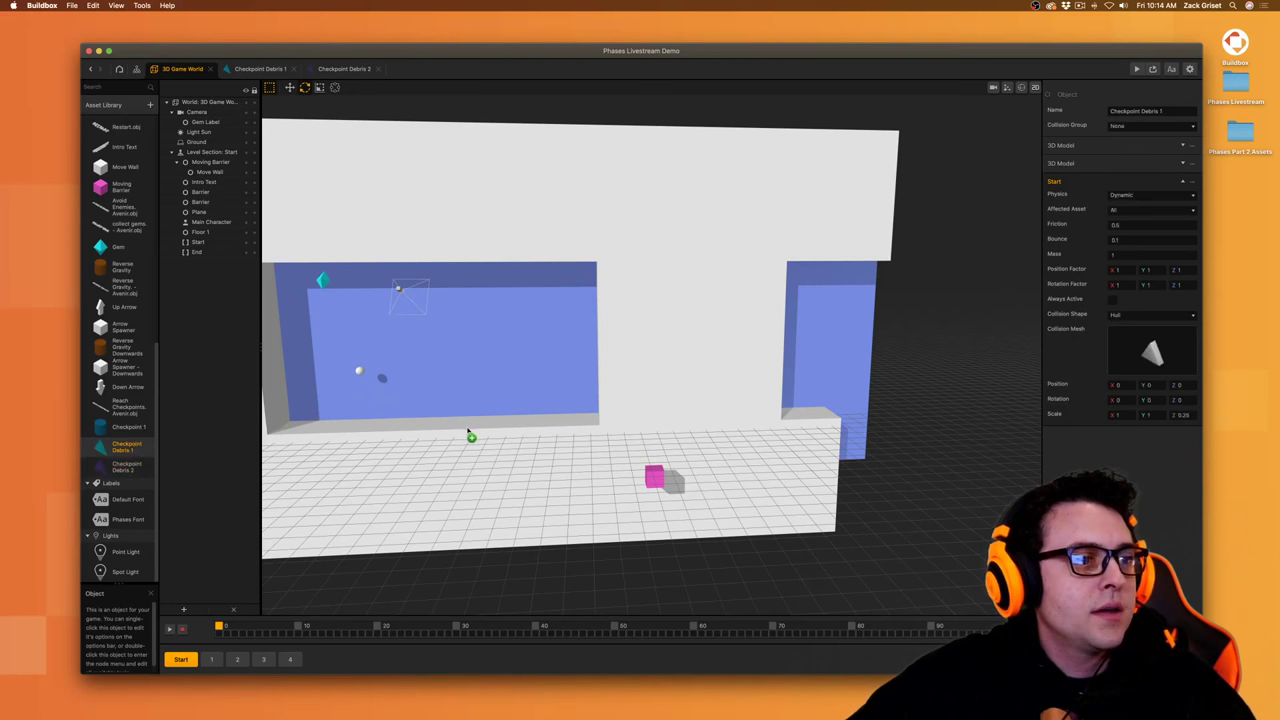
- Delete the Checkpoint Debris 1 object and undo the deletion after checking the asset library
left_click(289, 89)
key("Delete")
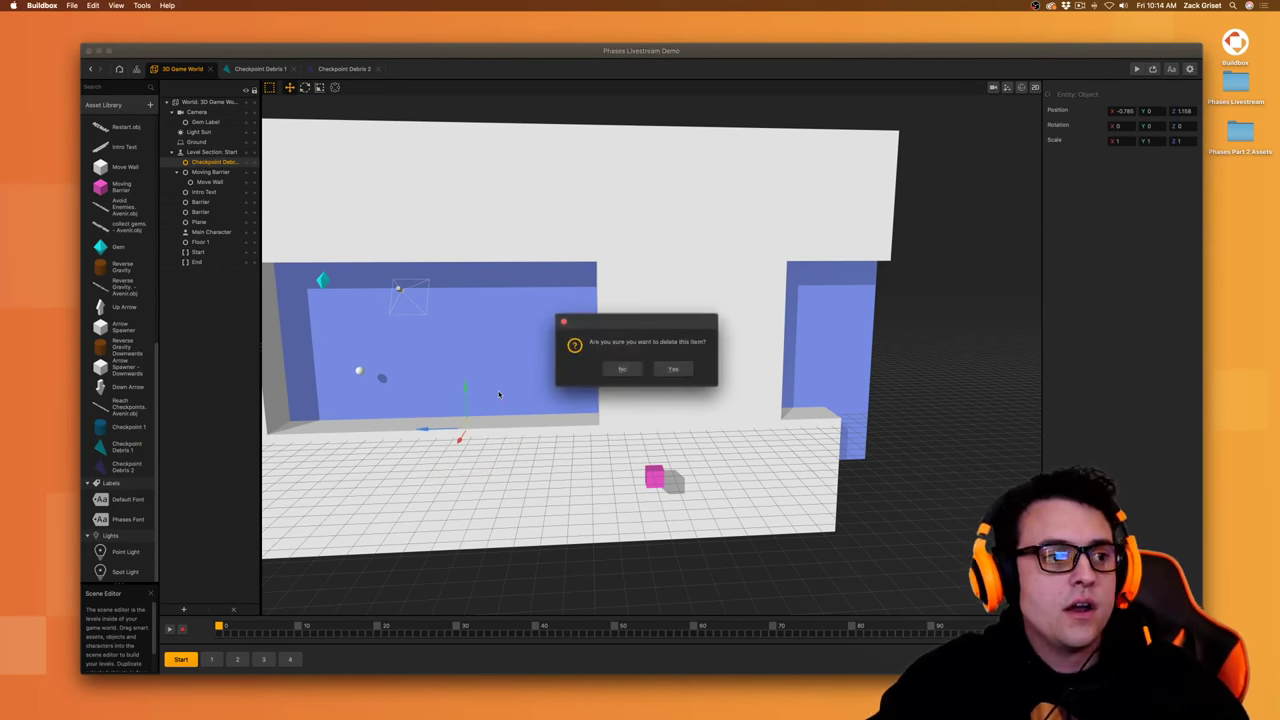
left_click(671, 369)
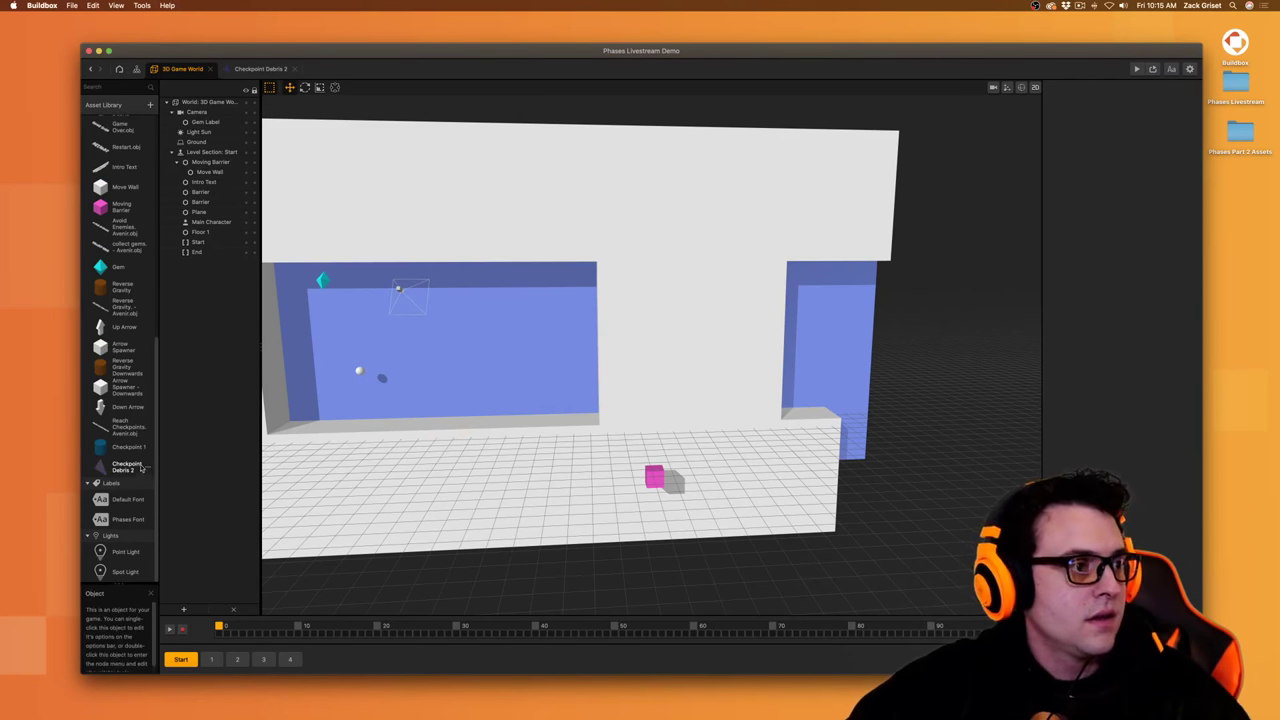
scroll(141, 467, "up", 10)
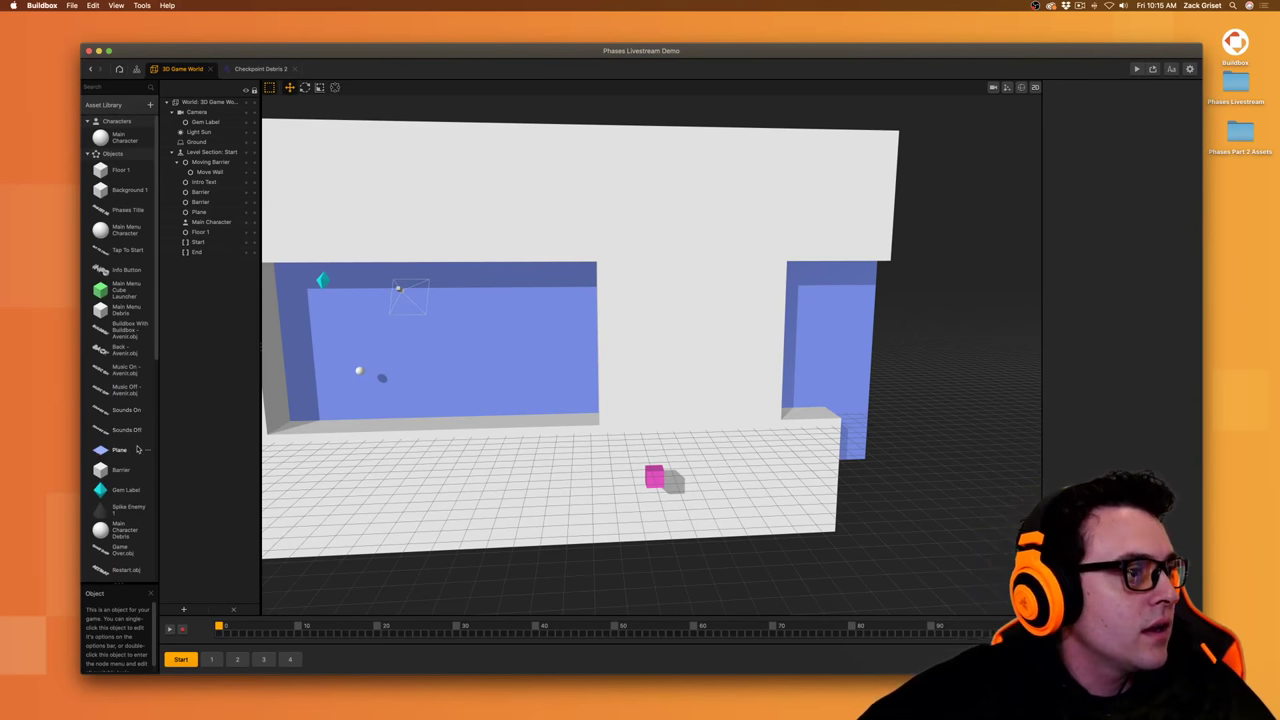
scroll(140, 470, "down", 8)
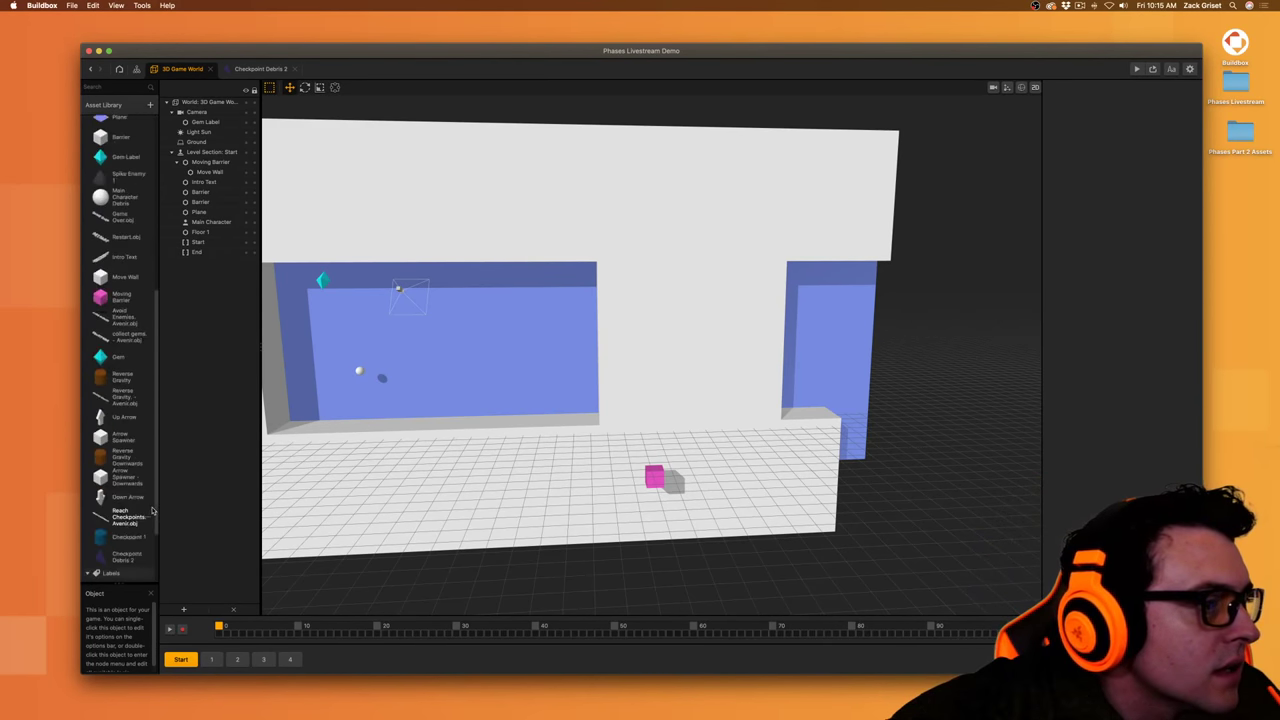
scroll(152, 511, "down", 3)
key("super+z")
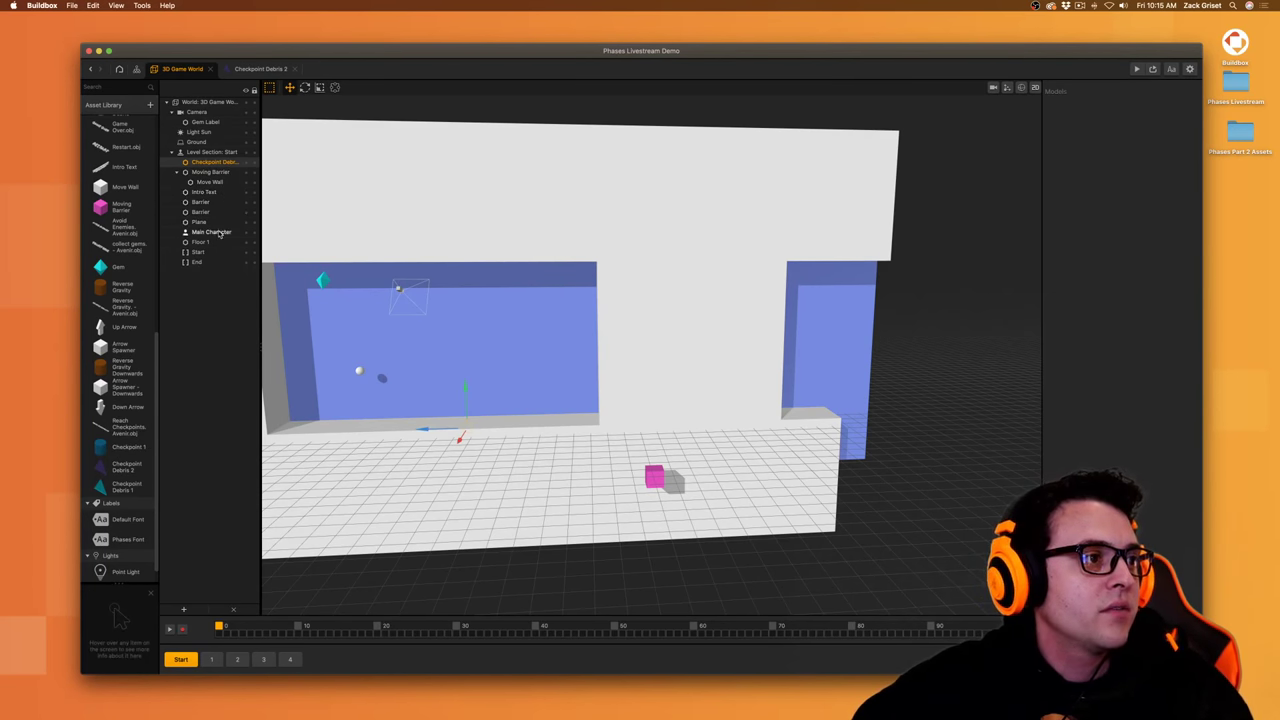
- Raise the placed Checkpoint Debris 1 vertically above the floor and examine it up close
left_click_drag(464, 392, 463, 314)
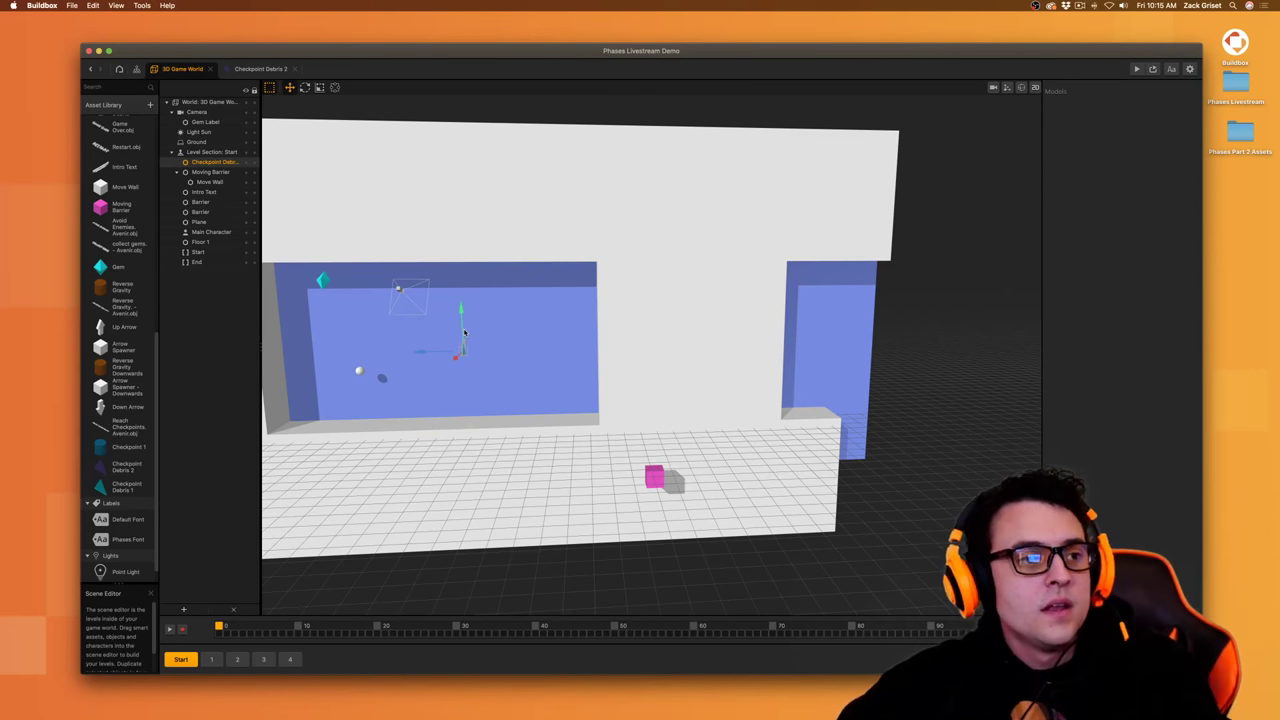
scroll(460, 335, "up", 5)
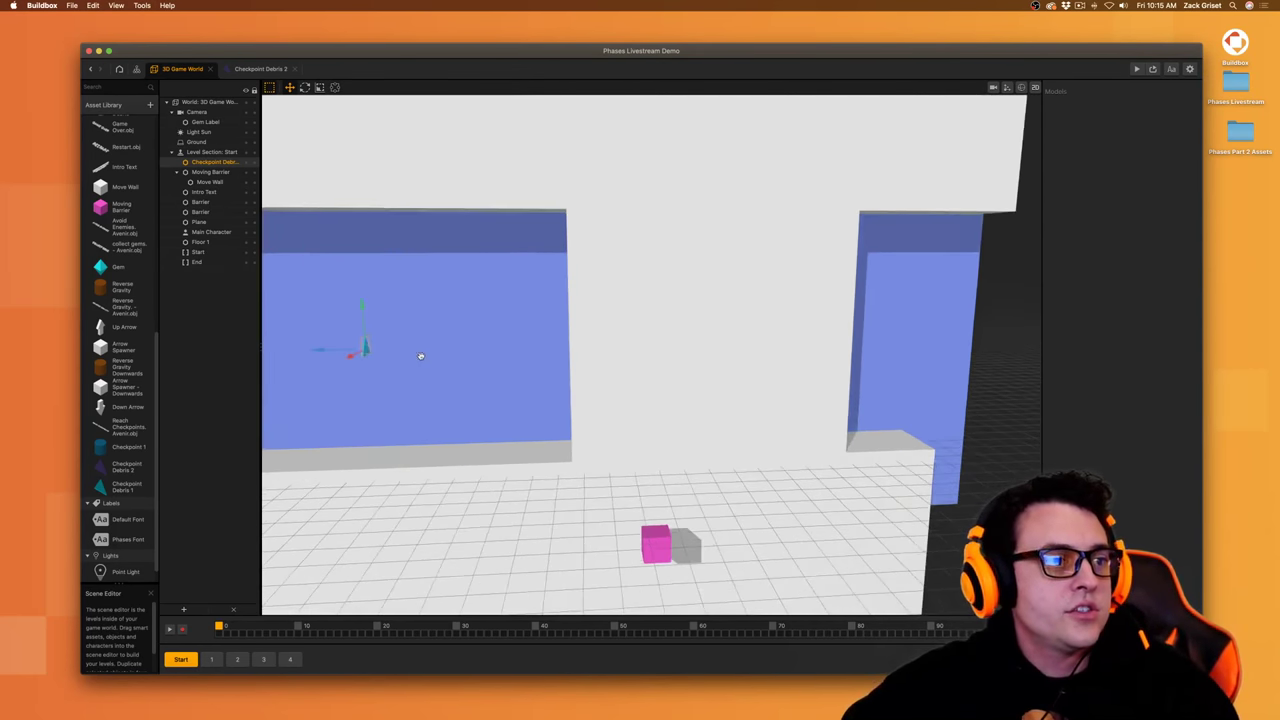
middle_click_drag(421, 356, 477, 354)
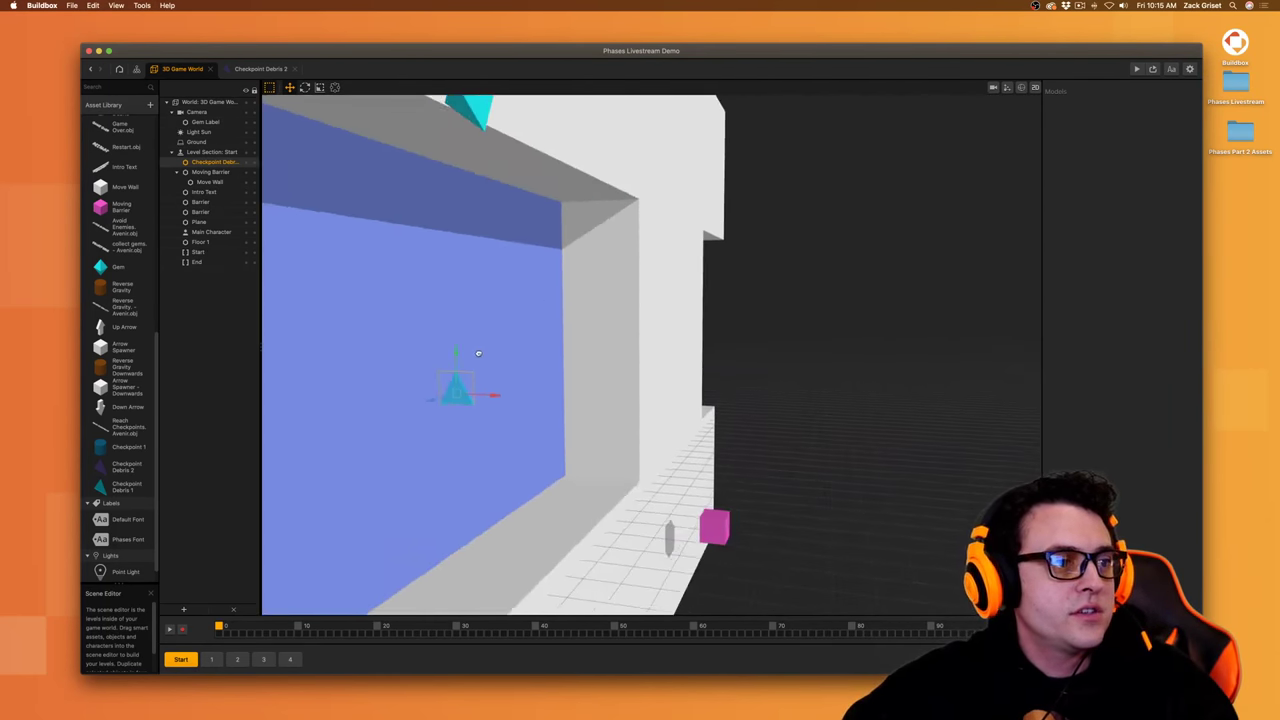
scroll(465, 370, "up", 3)
right_click_drag(453, 388, 472, 402)
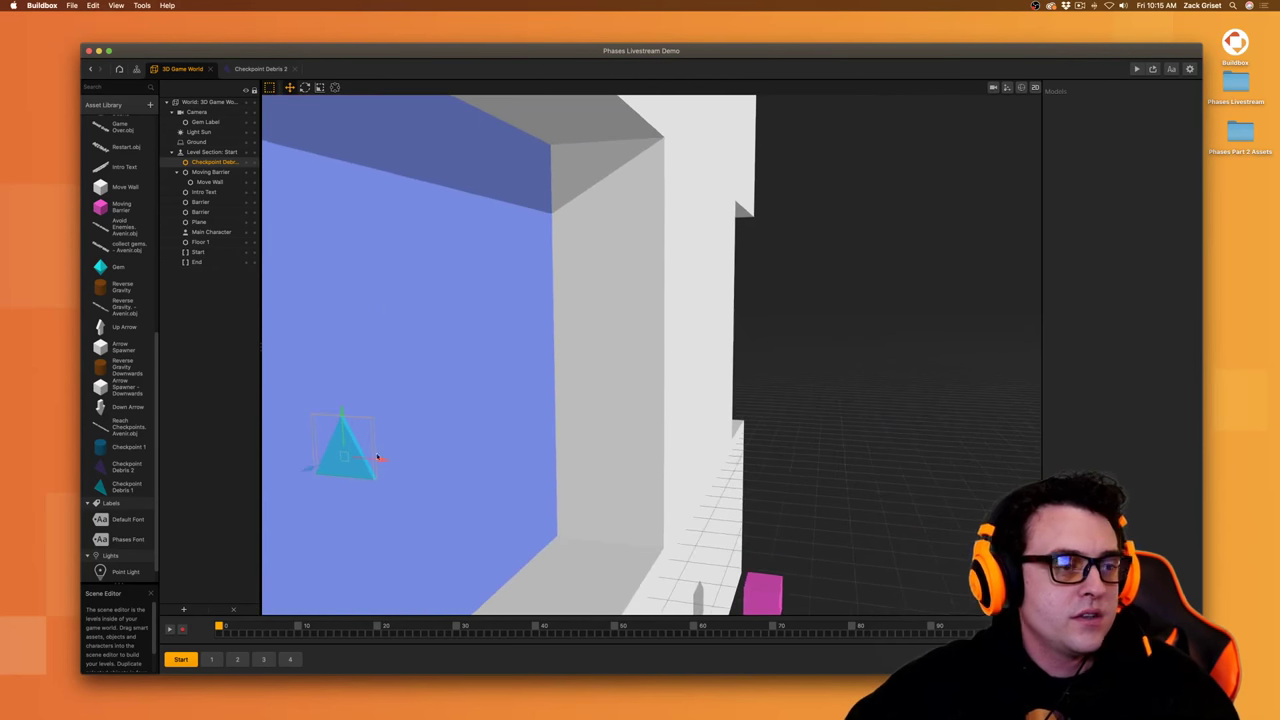
- Show the collision shapes in the scene, examine the one around Checkpoint Debris 1, and hide them again
left_click(1021, 87)
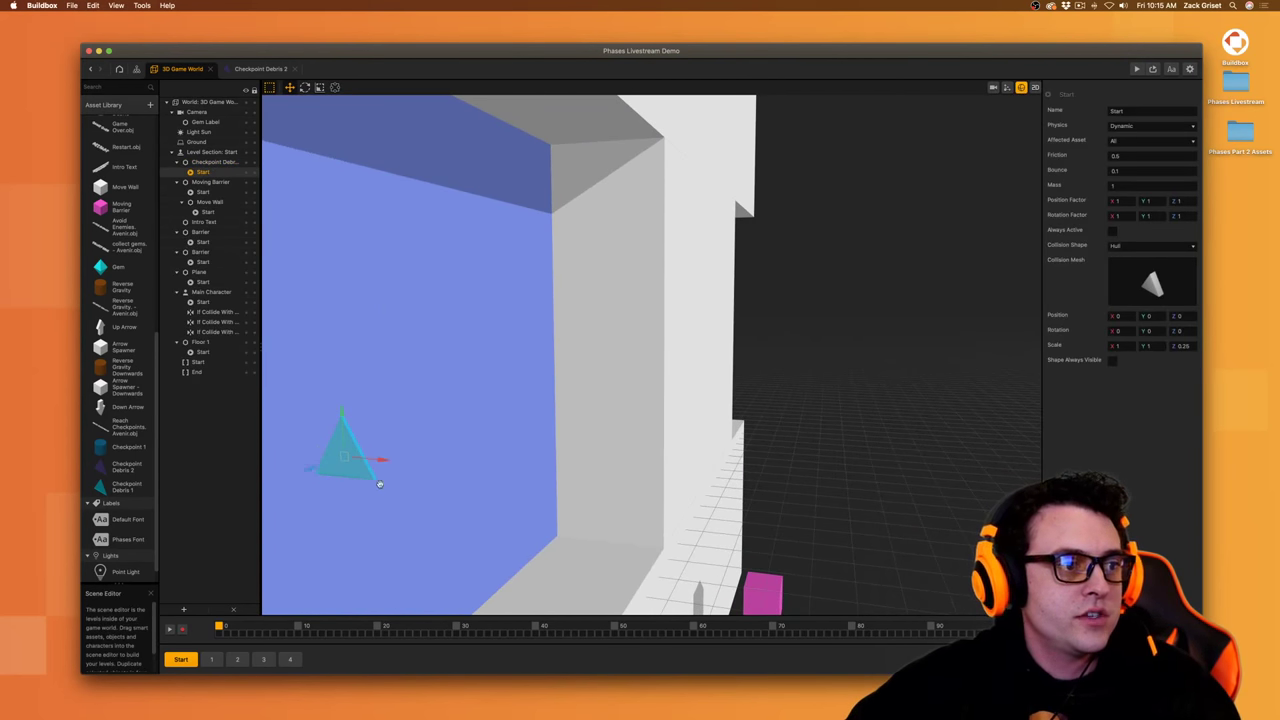
right_click_drag(380, 484, 777, 143)
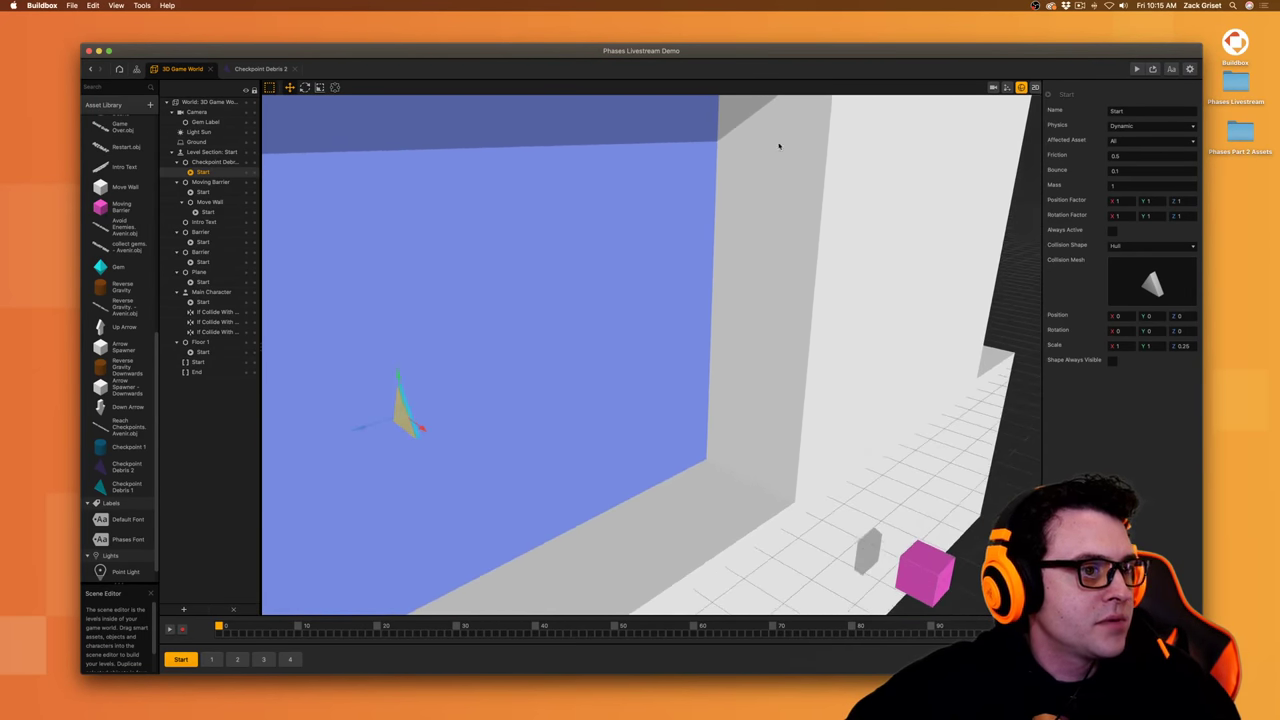
left_click(1020, 87)
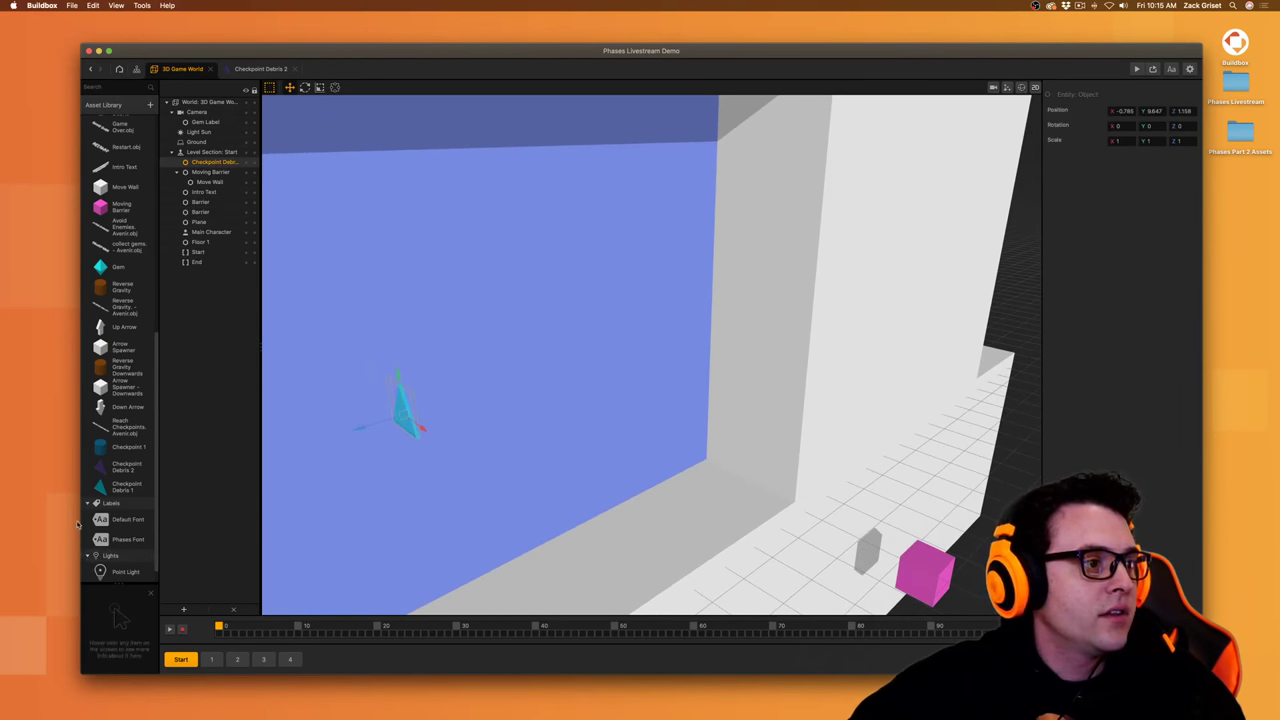
- Place a Checkpoint Debris 2 object beside the cyan debris and show its collision shape
left_click_drag(115, 487, 406, 472)
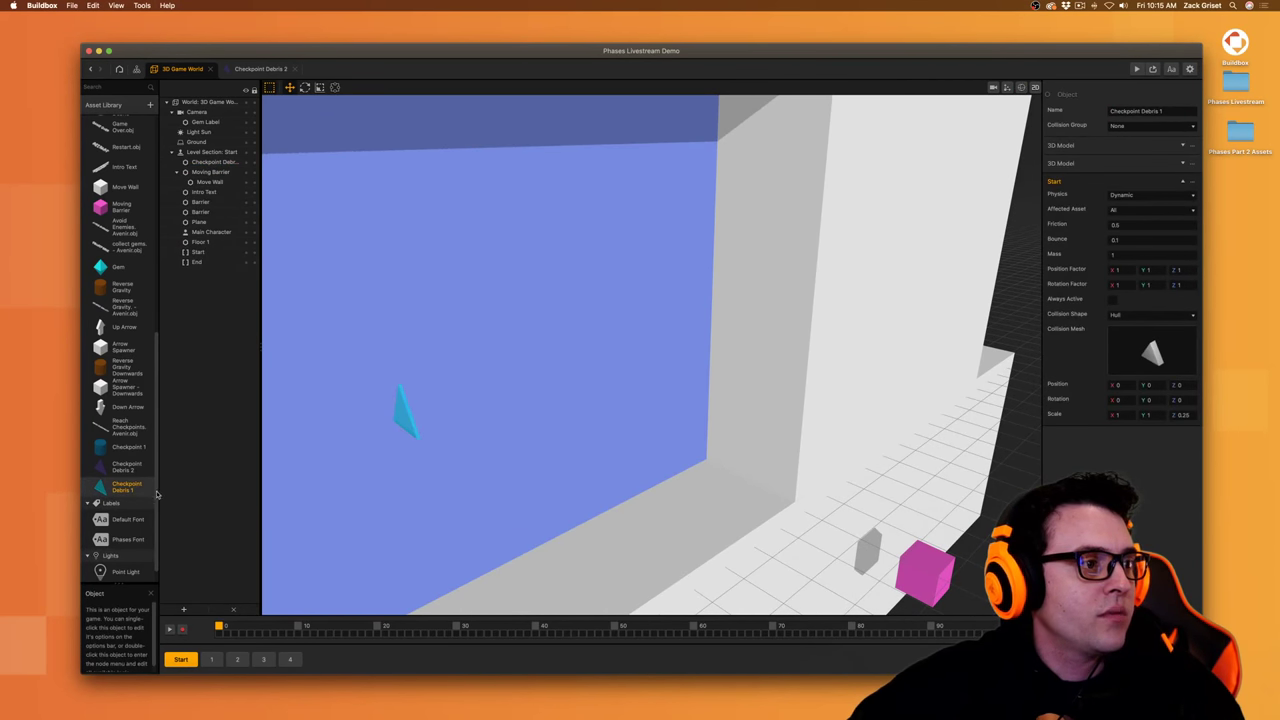
left_click(515, 504)
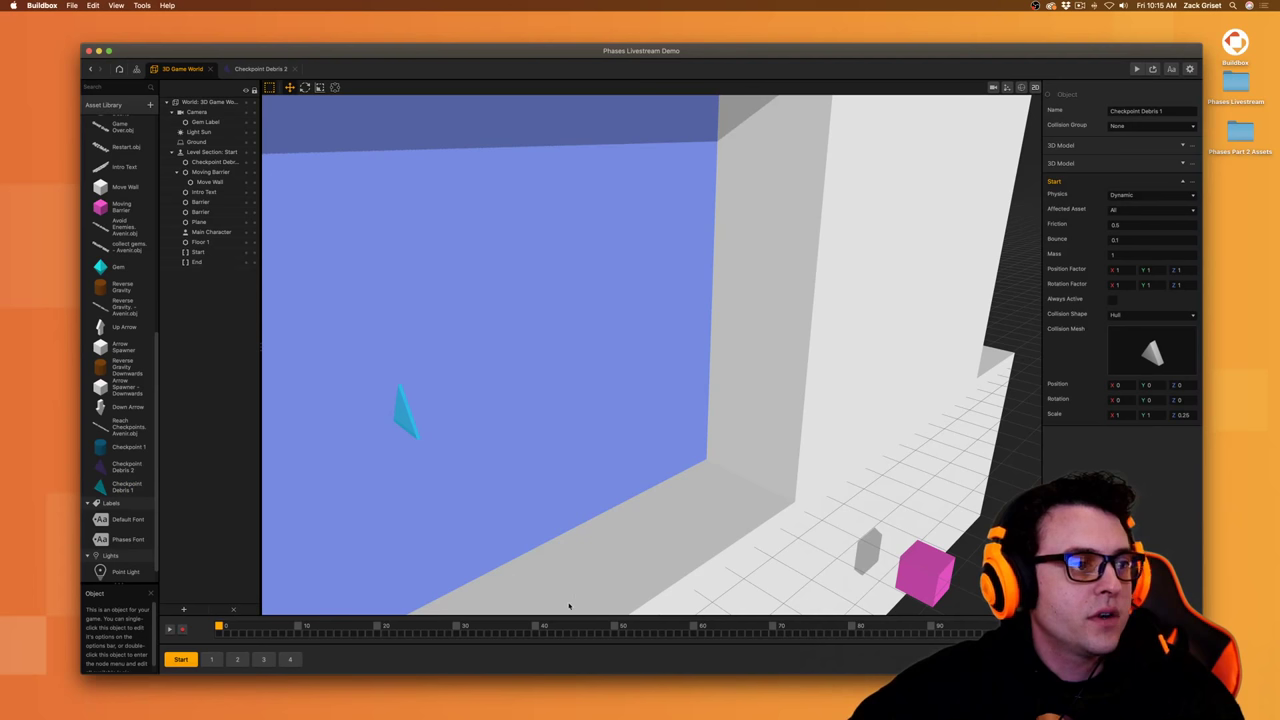
left_click_drag(125, 466, 580, 365)
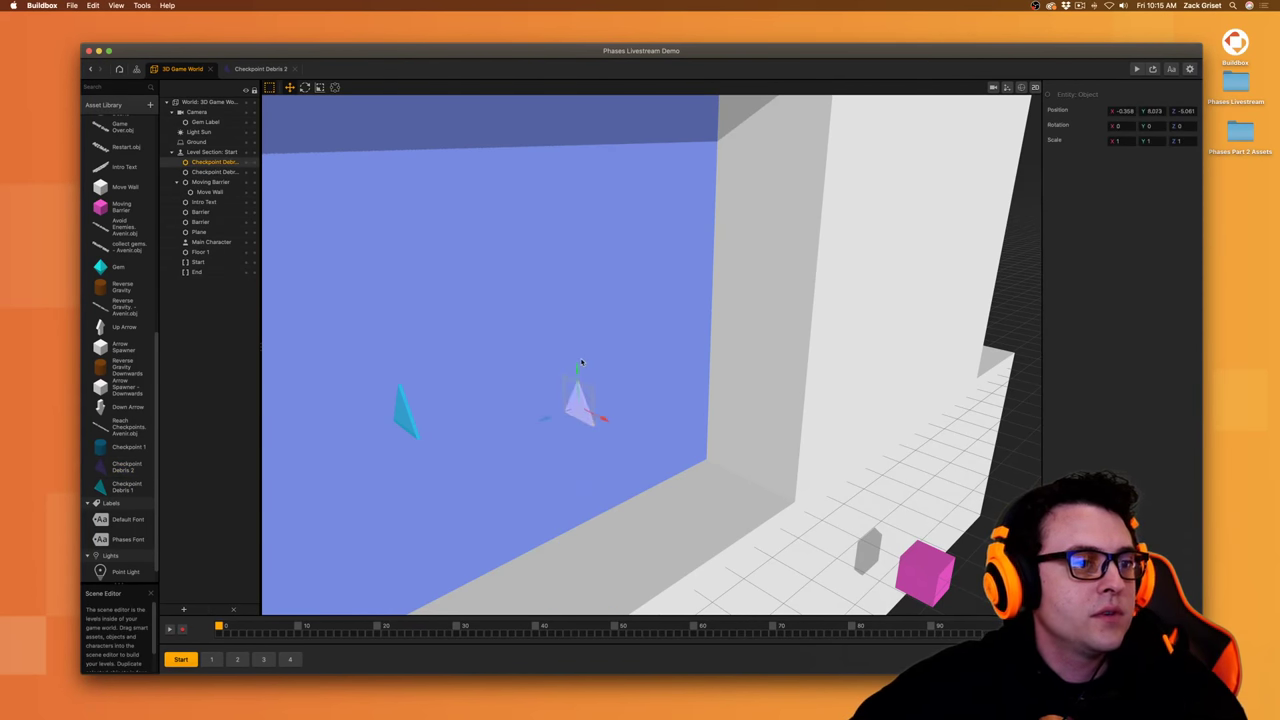
left_click(1021, 88)
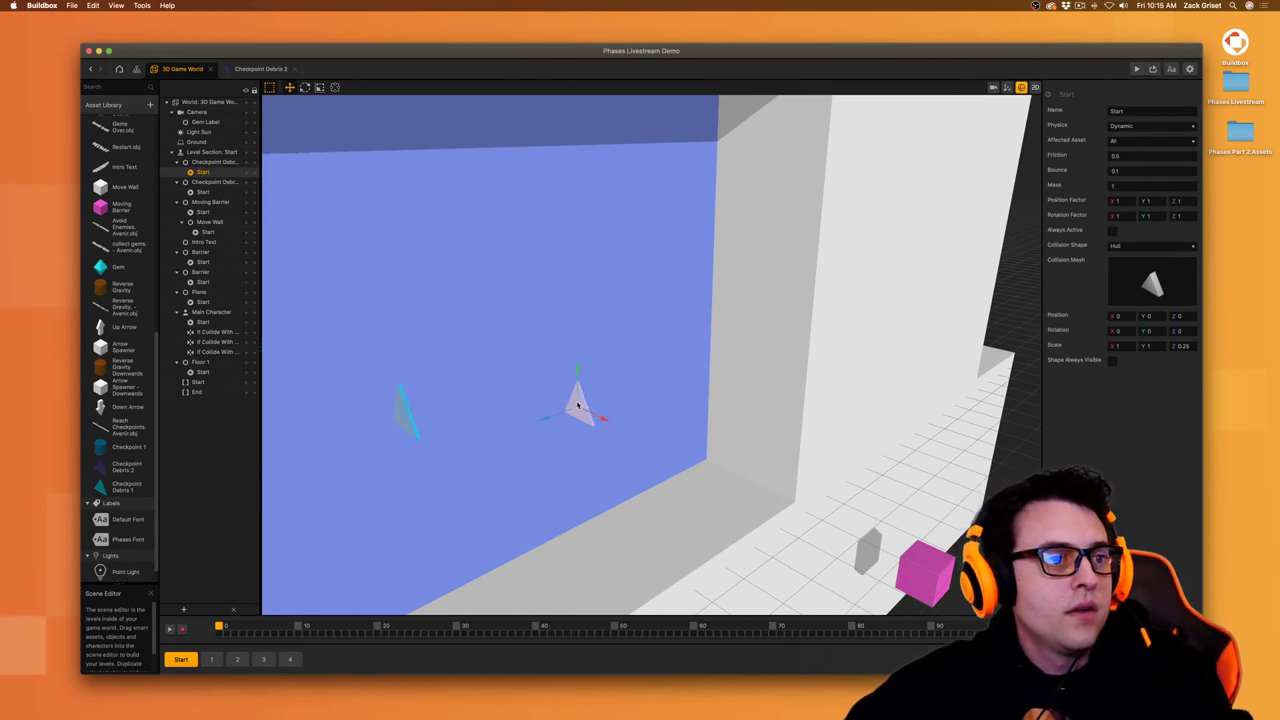
- Reopen Buildbox after the crash and send the problem report
key("super+q")
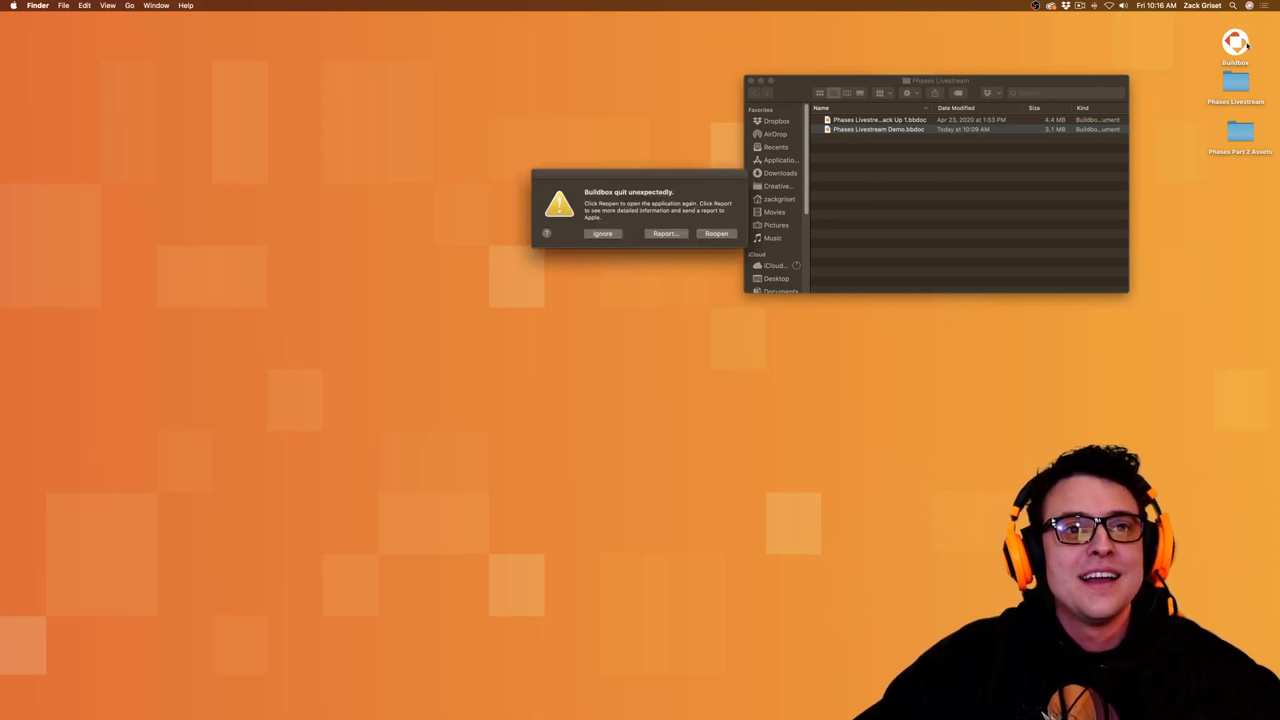
left_click(706, 235)
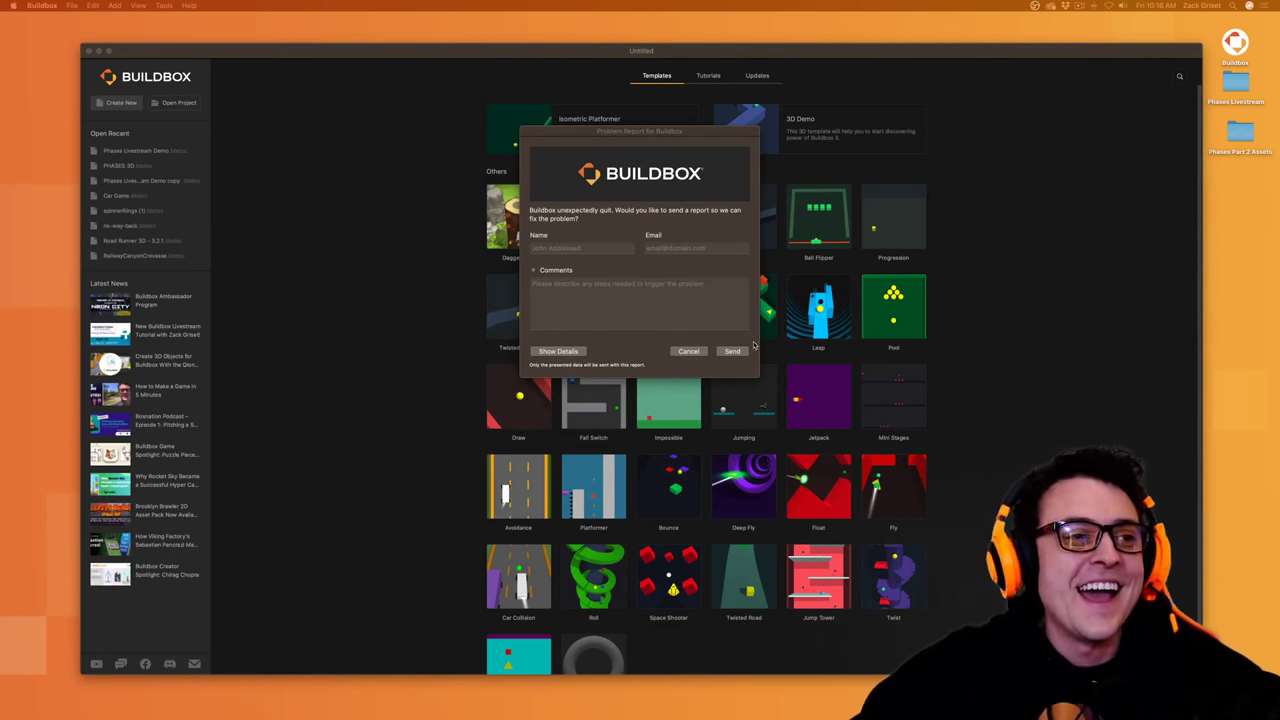
left_click(733, 356)
left_click(733, 355)
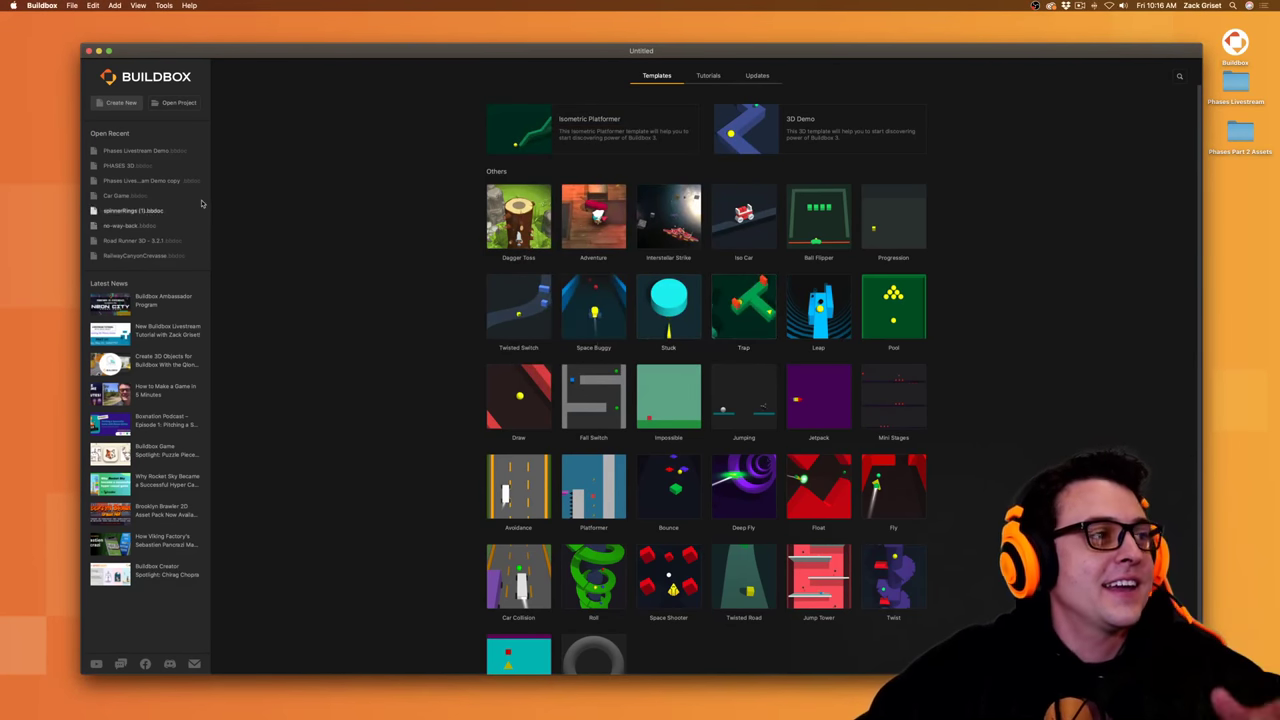
- Open the recent Phases Livestream Demo project, enter its 3D Game World and check the asset library for the debris objects
left_click(153, 151)
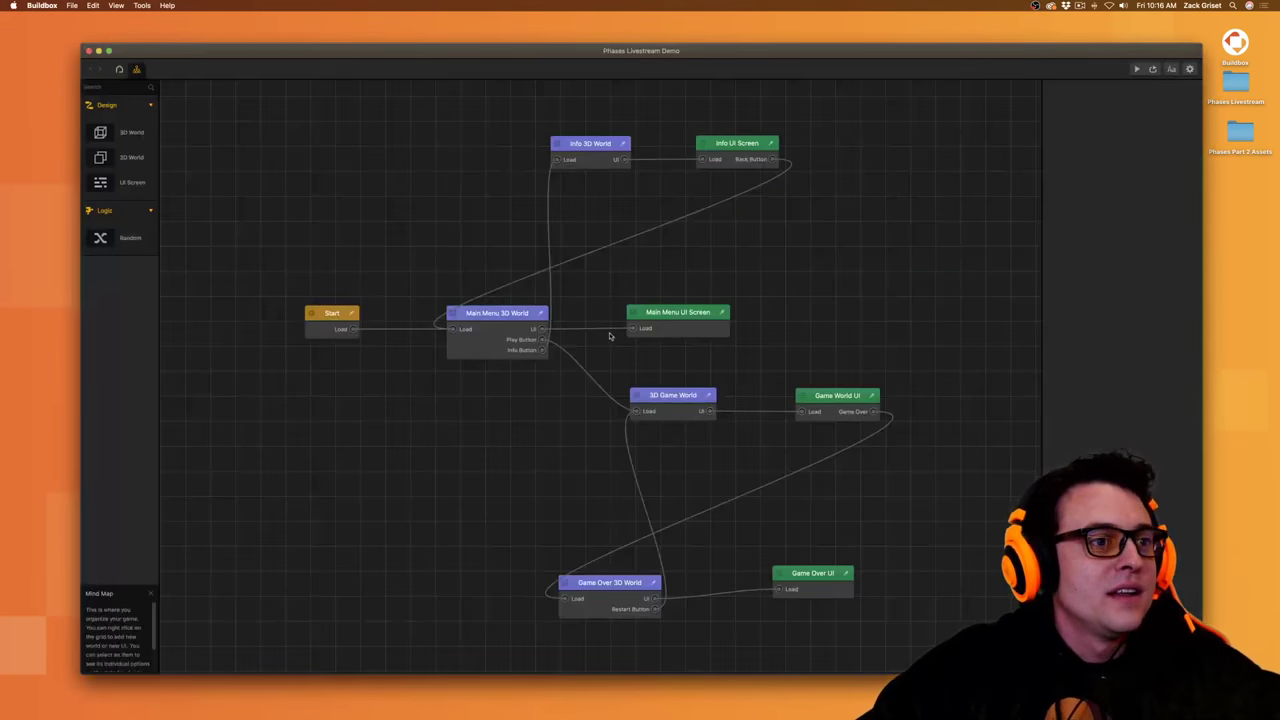
double_click(692, 400)
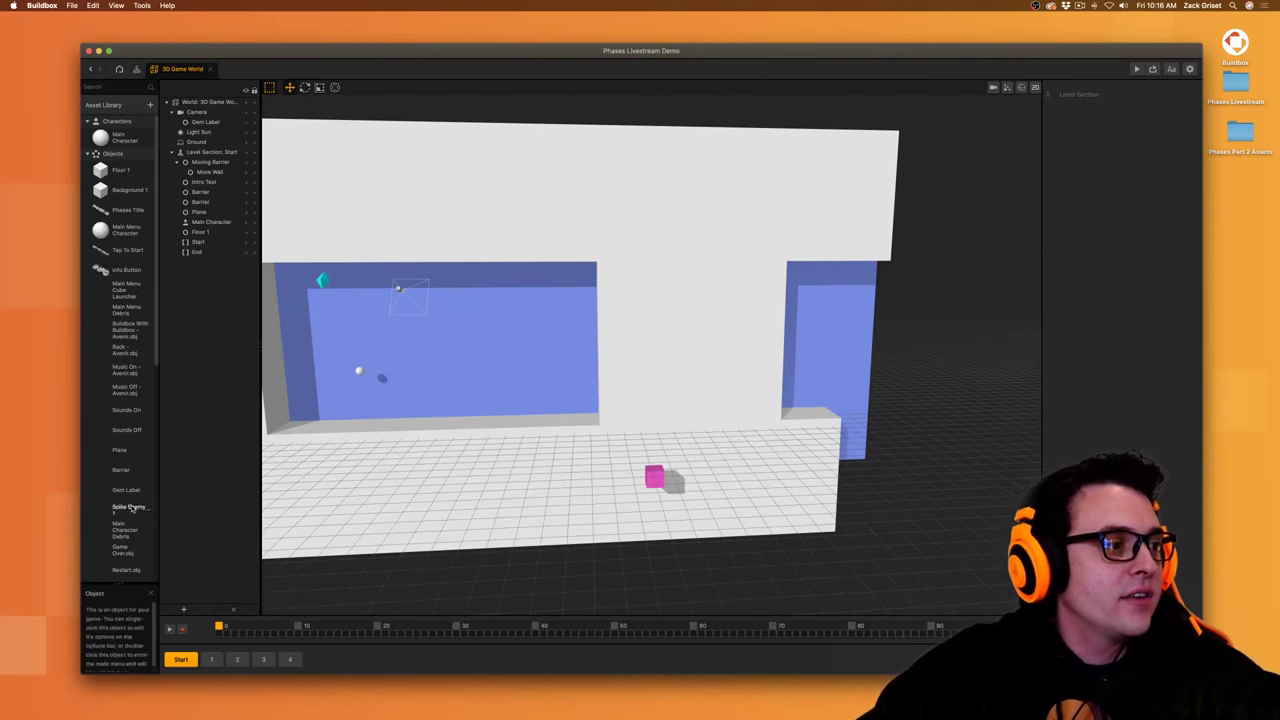
scroll(133, 486, "down", 10)
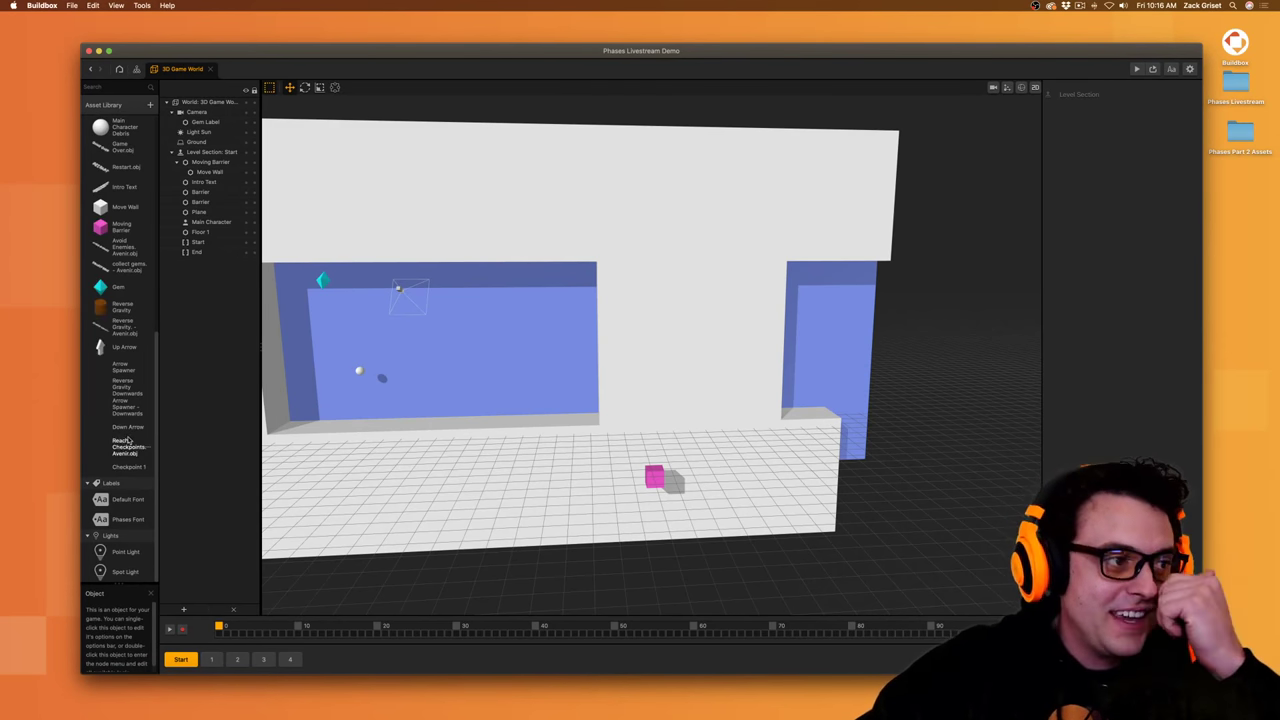
scroll(128, 440, "up", 5)
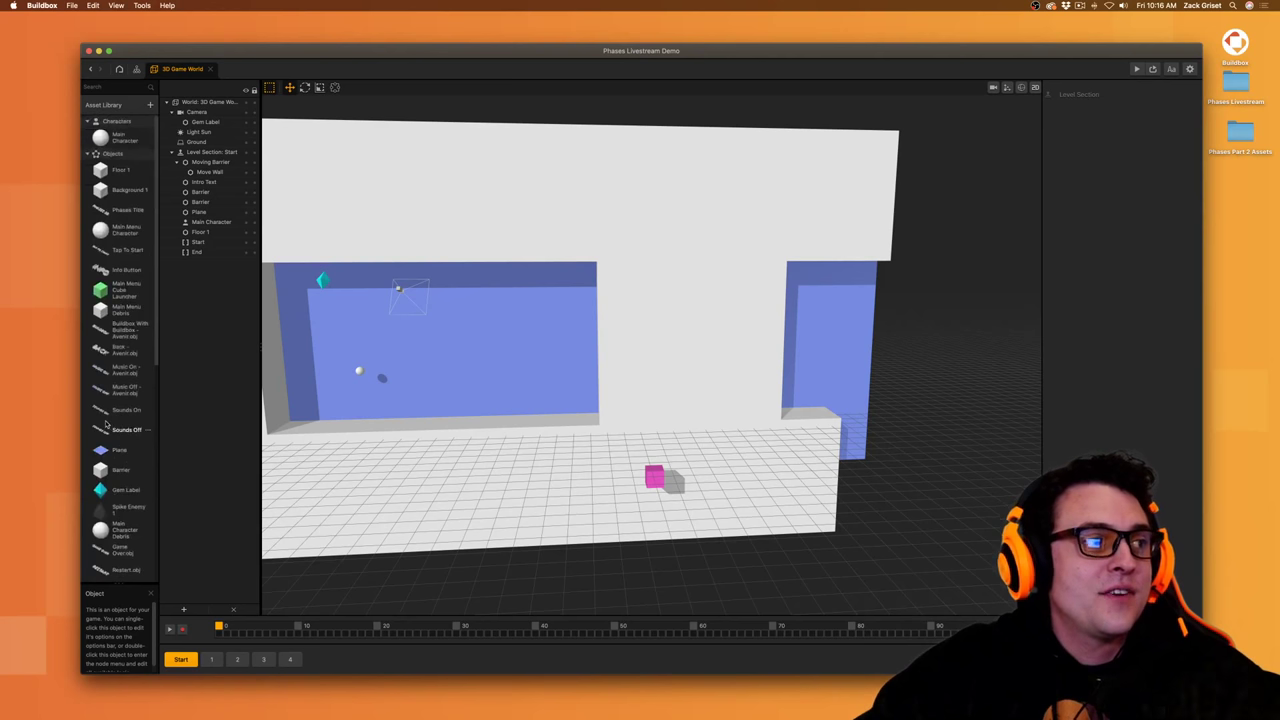
- Add two Triangle shapes to the asset library's objects
left_click(110, 104)
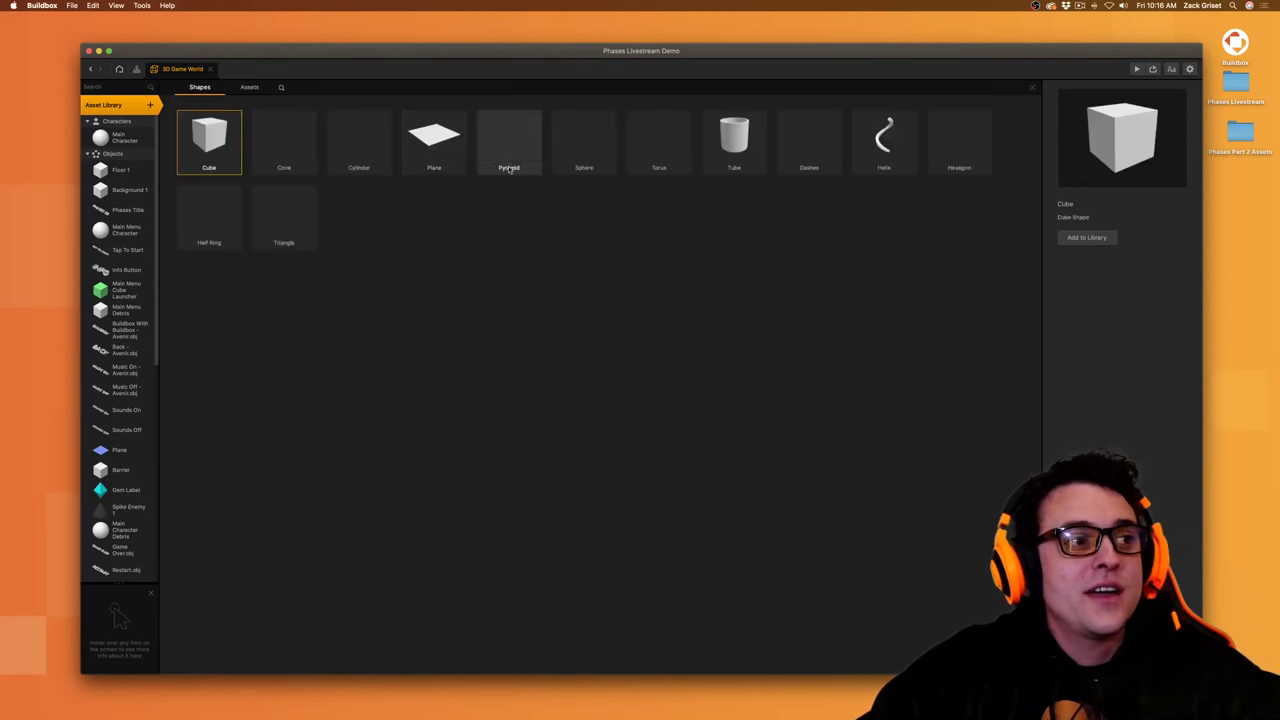
left_click(285, 216)
left_click_drag(288, 205, 124, 554)
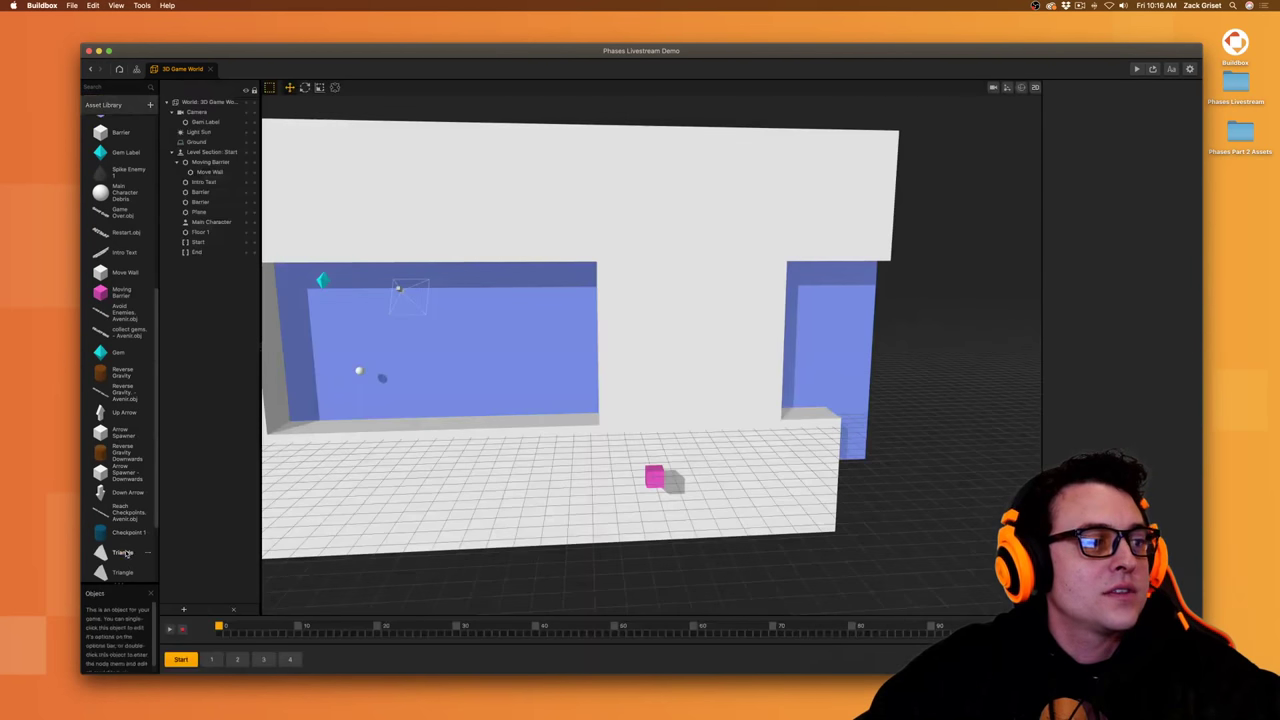
- Rename the first Triangle asset as Checkpoint Debris 1
left_click(124, 554)
double_click(1119, 112)
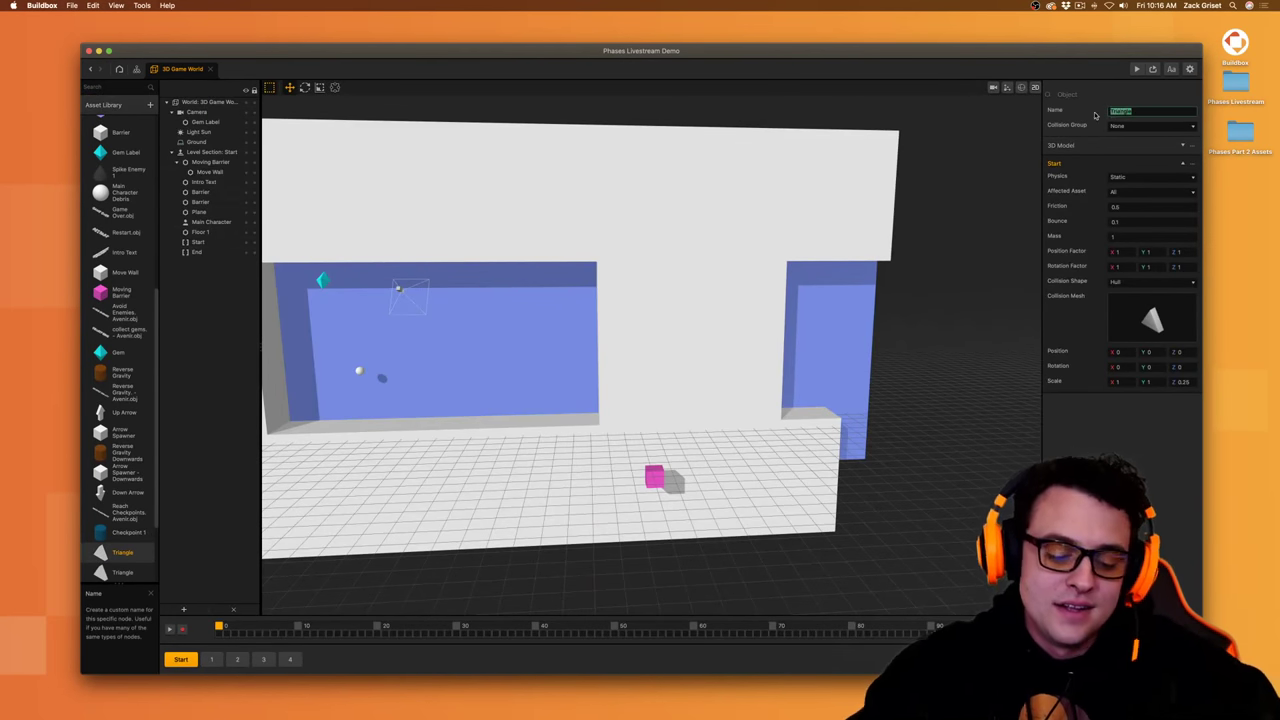
type("Check")
type("int")
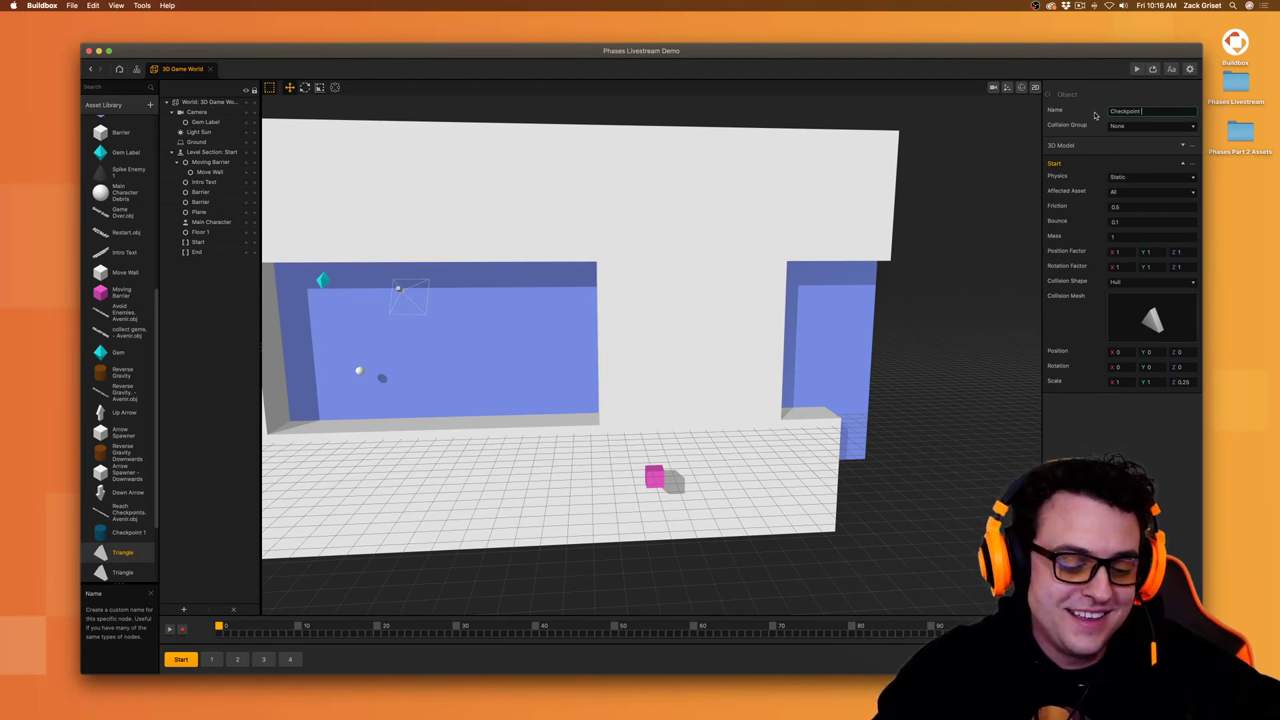
type(" Deb")
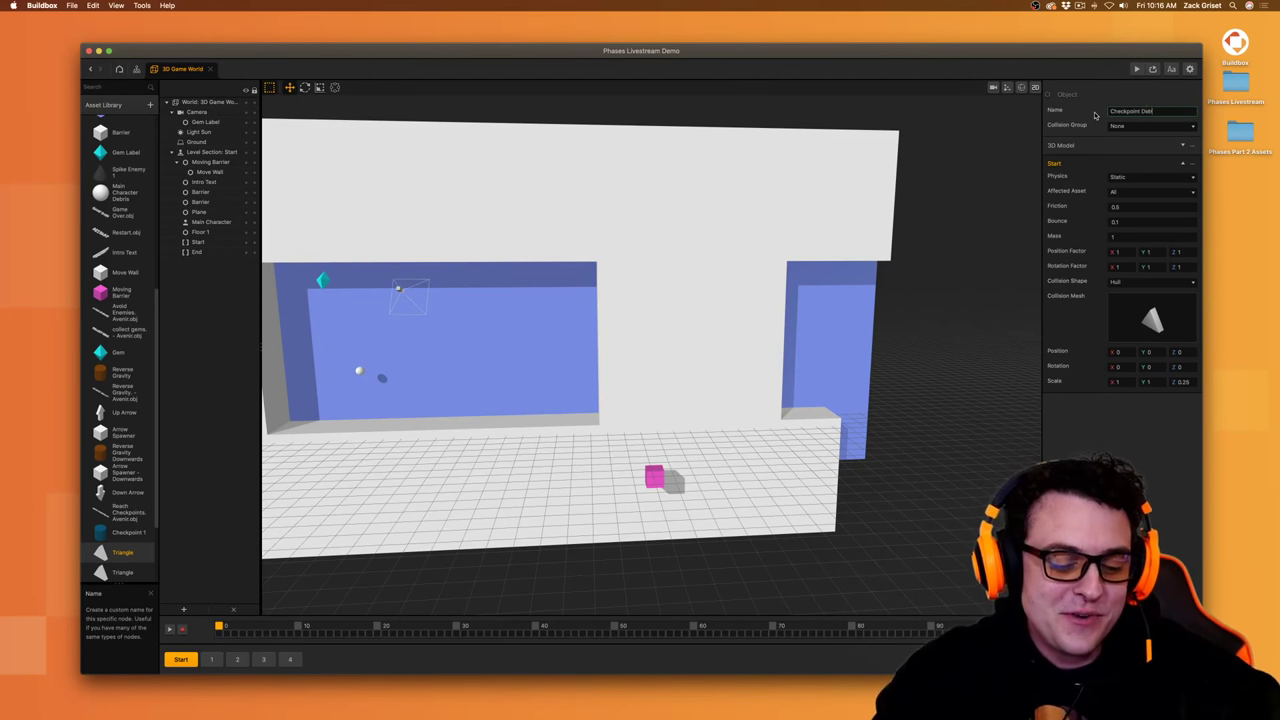
type("ris 1")
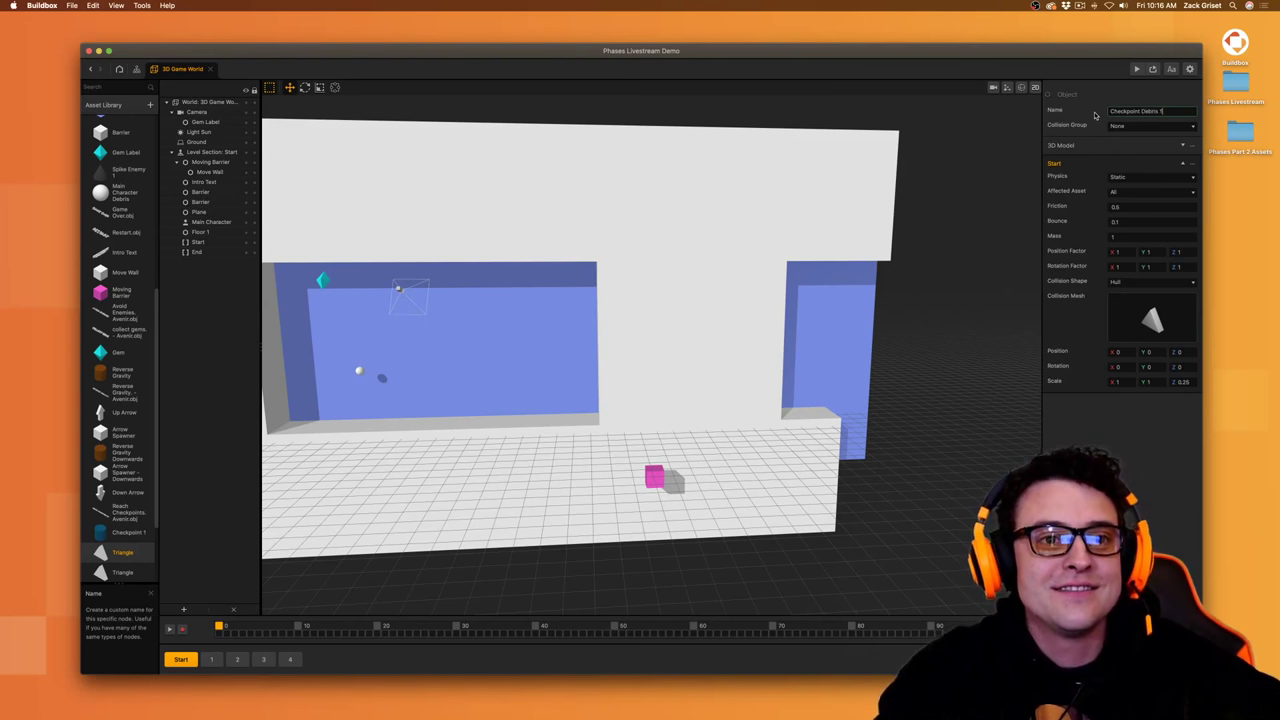
left_click(1168, 127)
- Copy the Checkpoint Debris 1 asset's name and set its physics to Dynamic
left_click(1170, 112)
double_click(1171, 109)
left_click(1171, 109)
left_click_drag(1170, 110, 1076, 103)
left_click(1169, 111)
left_click(1170, 110)
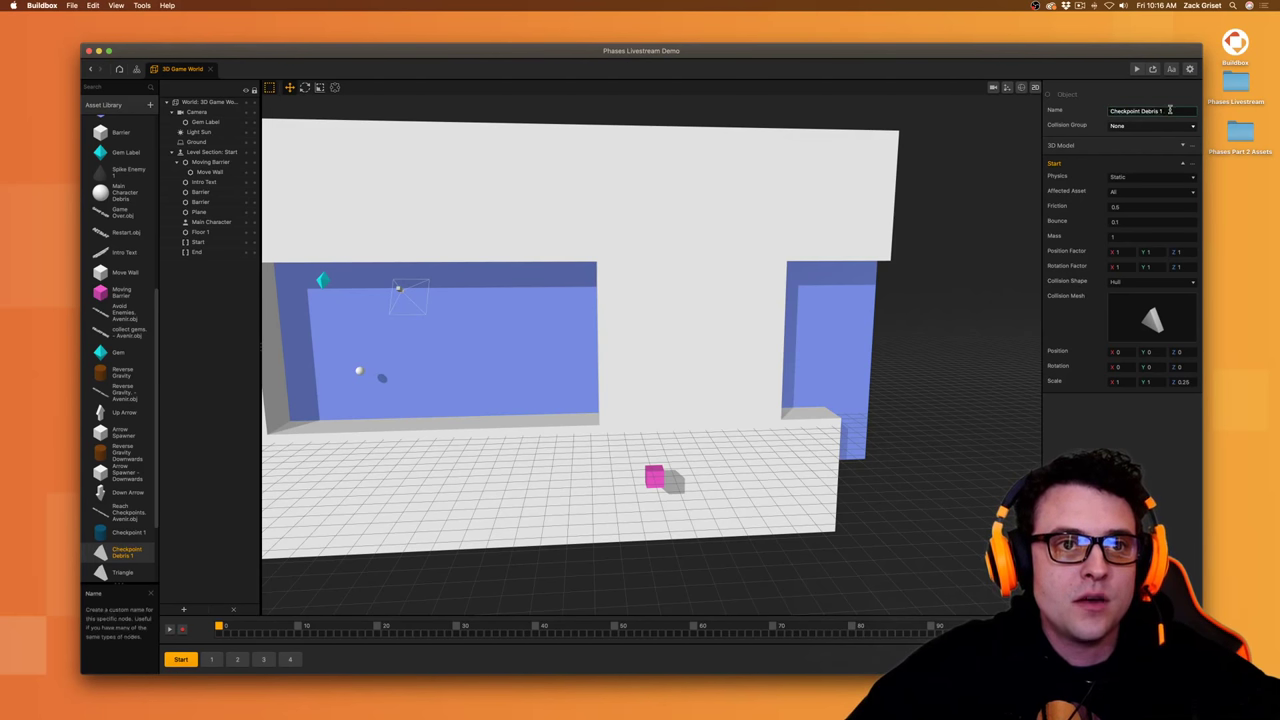
left_click_drag(1172, 112, 1099, 110)
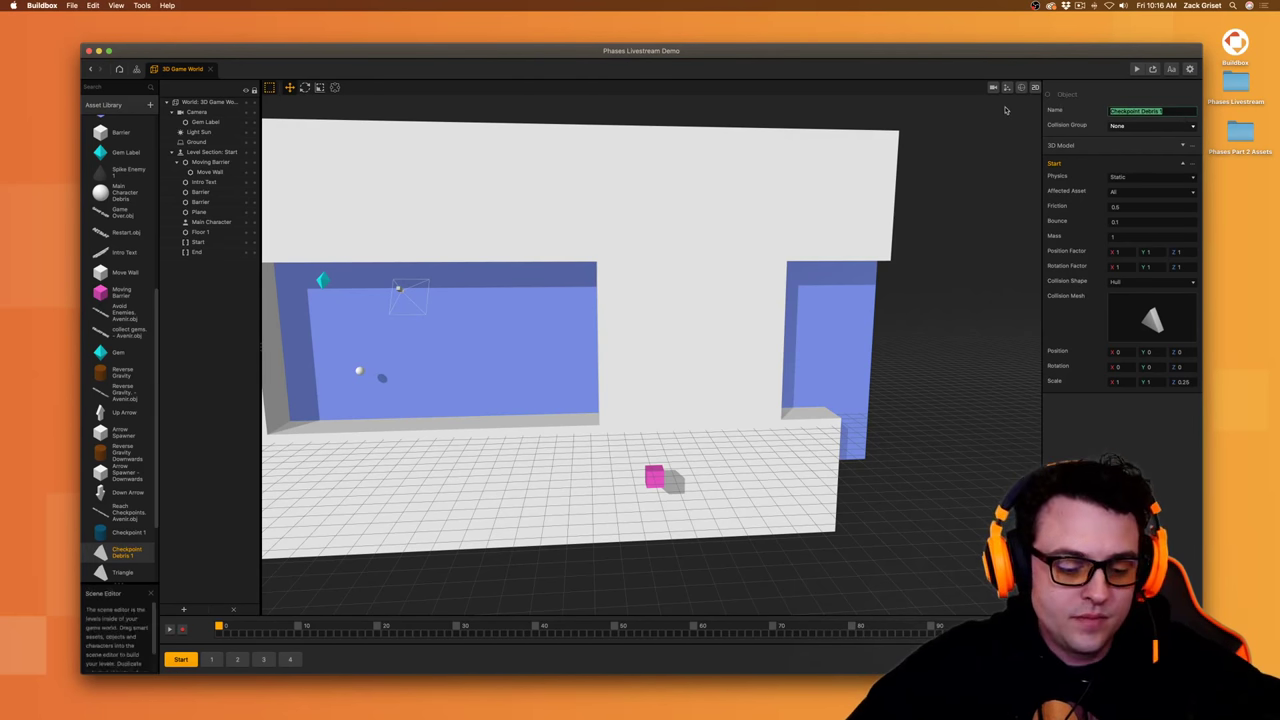
left_click(1145, 177)
left_click(1139, 207)
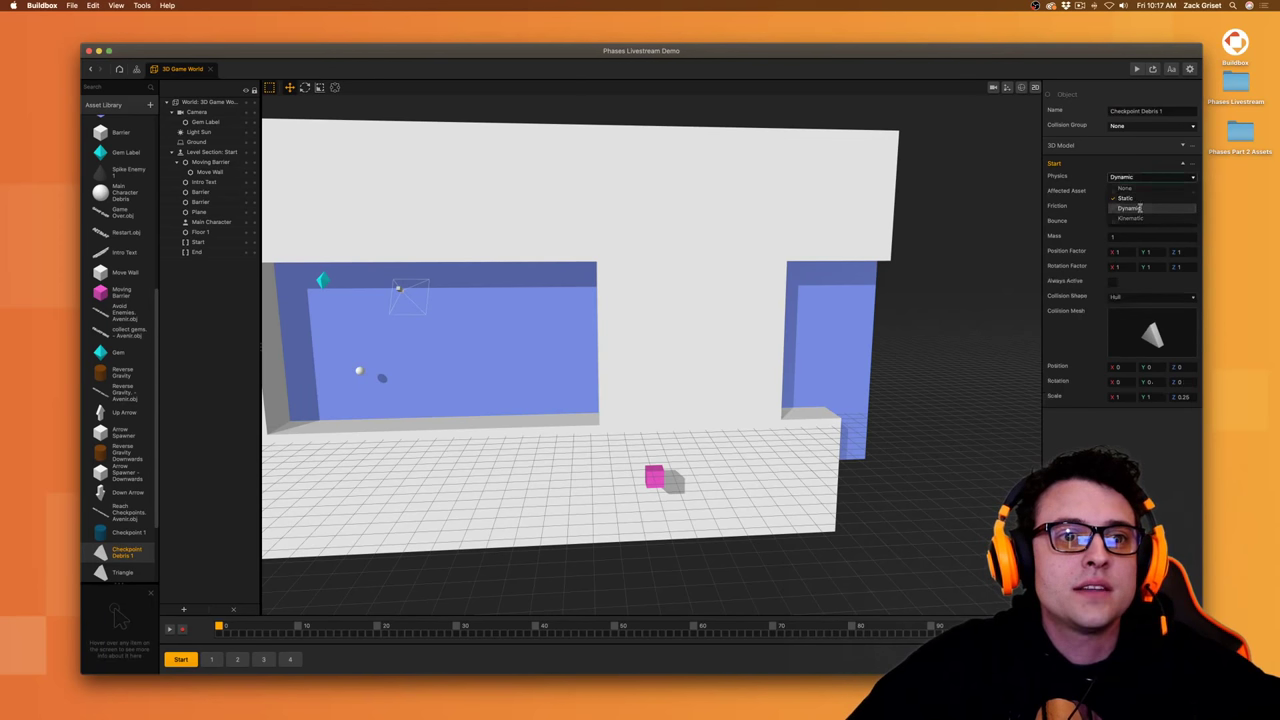
- Rename the remaining Triangle asset as Checkpoint Debris 1 and set its physics to Dynamic
left_click(115, 573)
left_click_drag(1188, 111, 1055, 111)
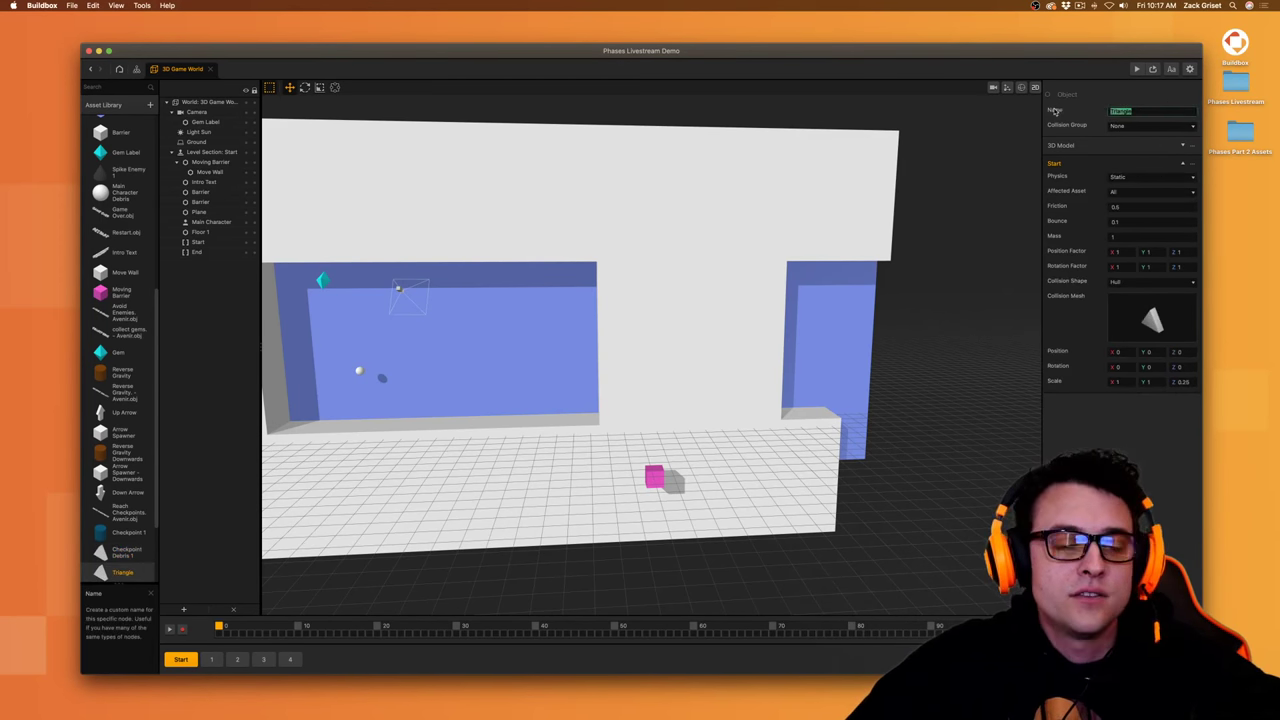
type("Checkpoint Debris 1")
left_click(1135, 177)
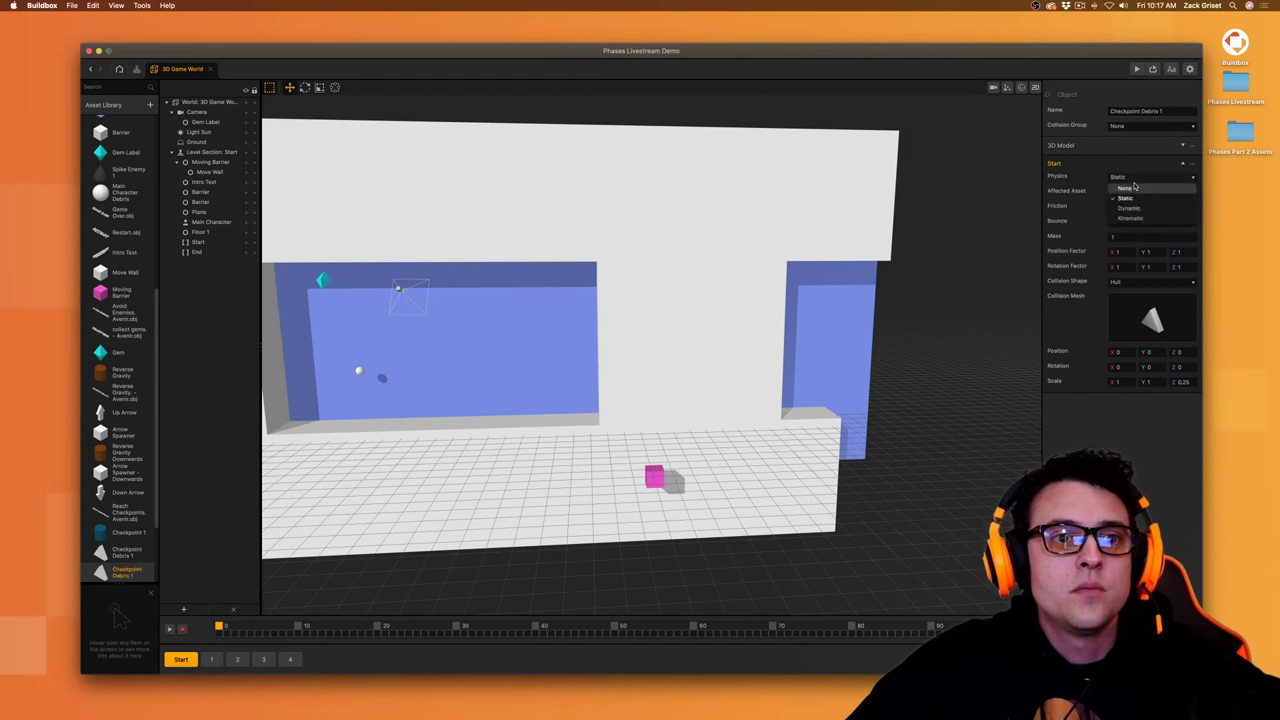
left_click(1128, 208)
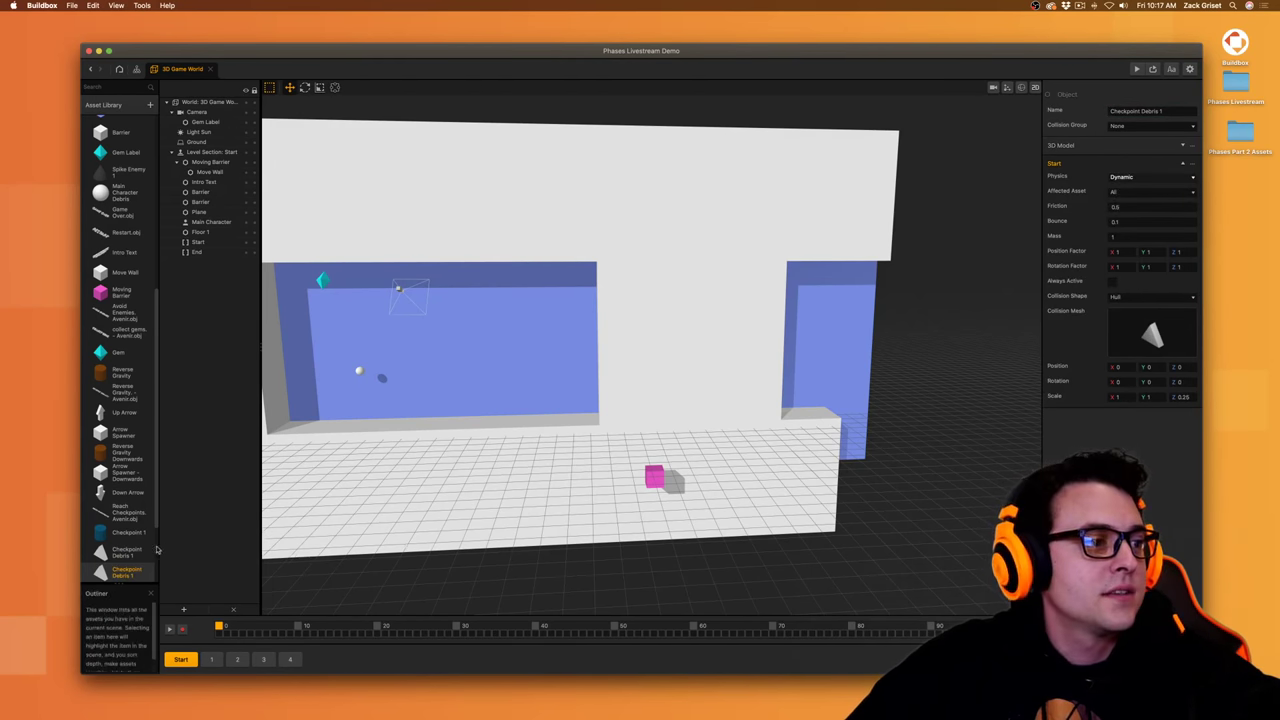
- In the first Checkpoint Debris 1 asset, set the 3D Model's Z scale to .2 and its color to light purple at about 83% opacity
double_click(140, 553)
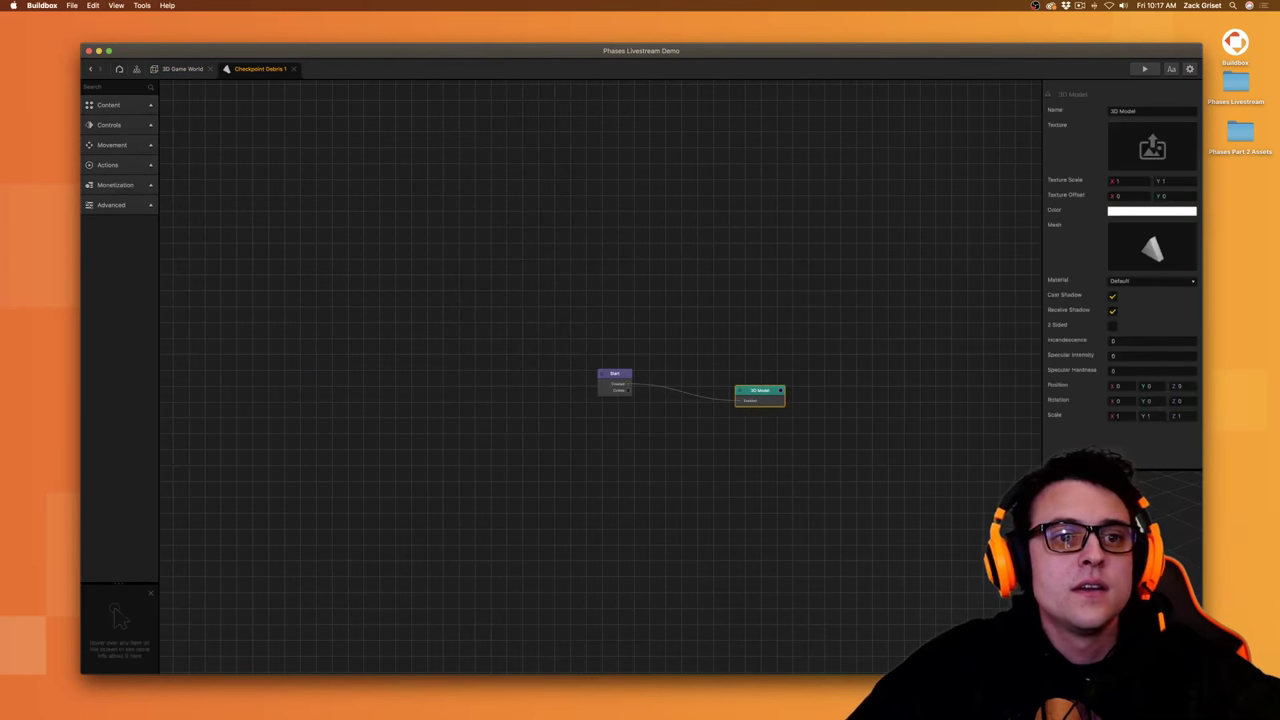
left_click(1186, 417)
type(".2")
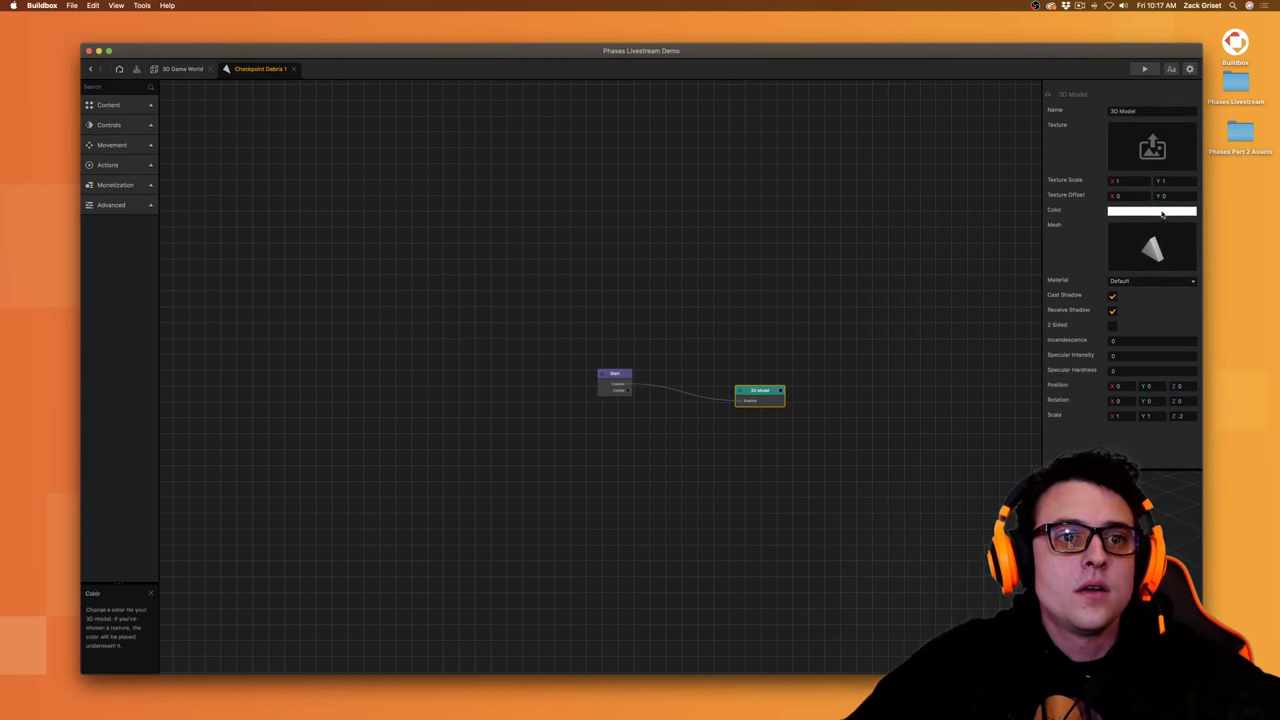
left_click(1162, 214)
left_click_drag(948, 374, 913, 374)
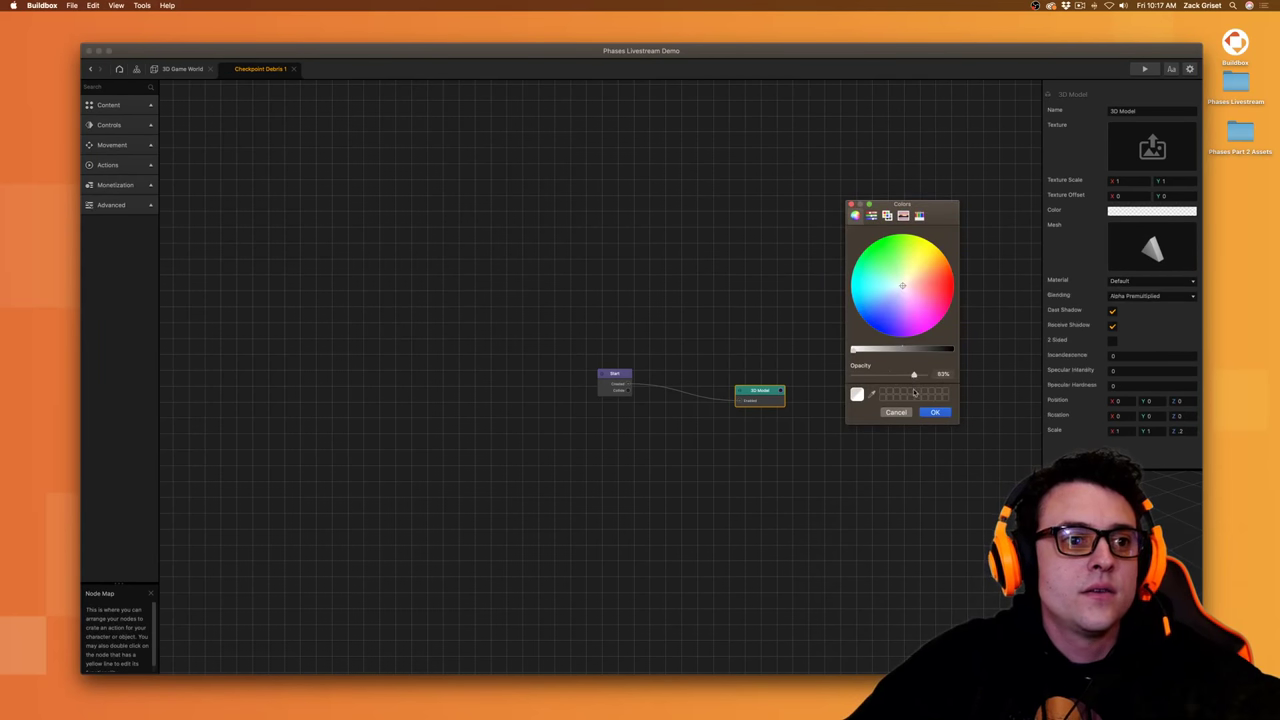
left_click(891, 306)
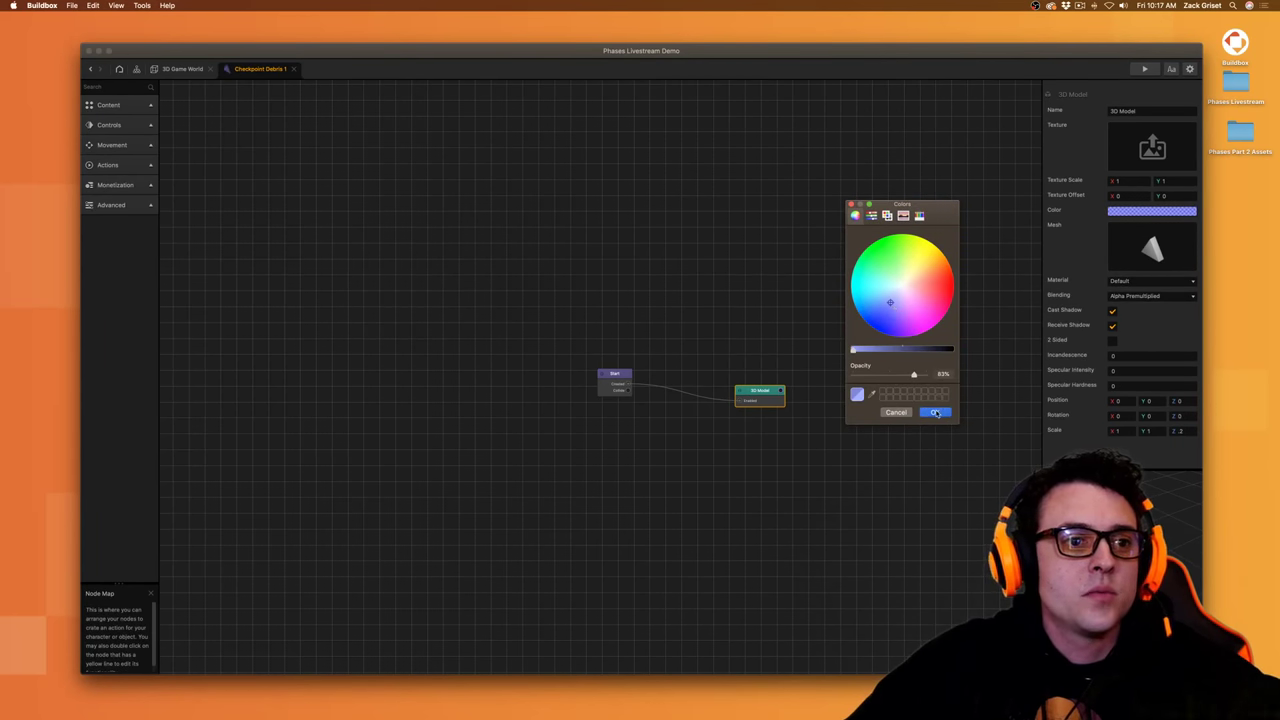
left_click(935, 412)
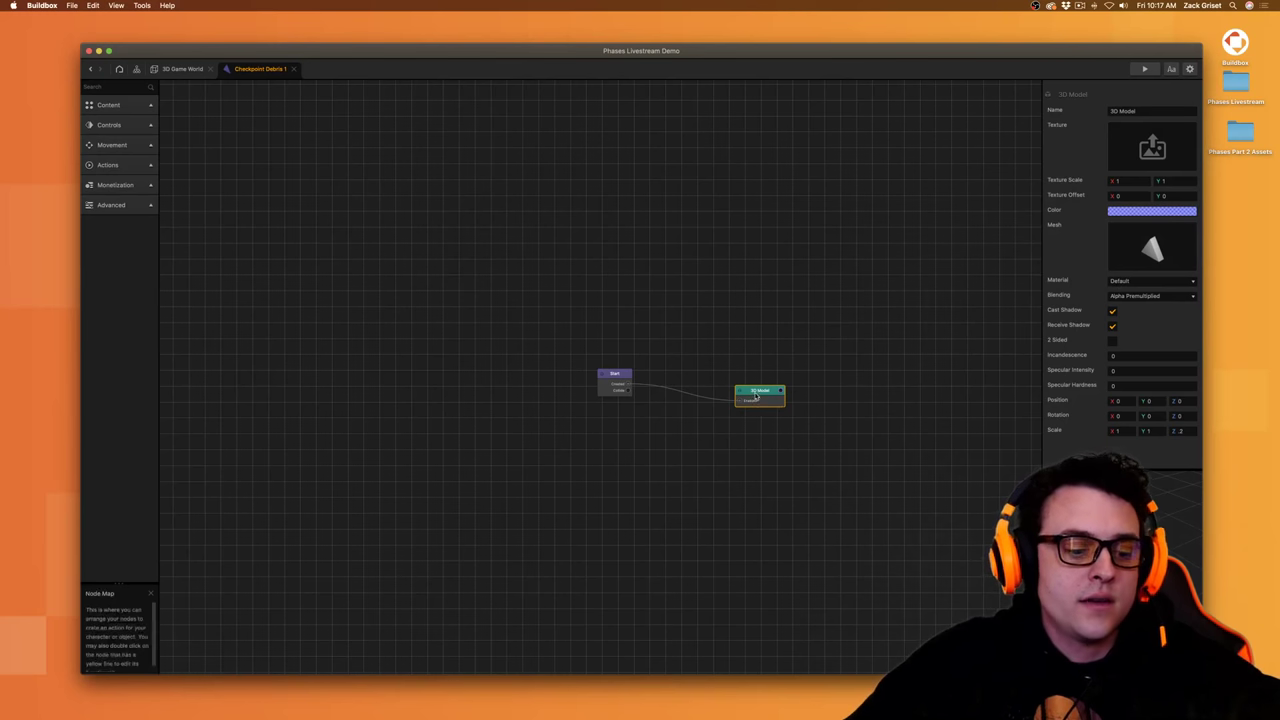
- Duplicate the purple 3D Model node above the original and give the copy a translucent light blue color
left_click_drag(757, 396, 757, 370, "alt")
left_click(1152, 211)
left_click(880, 292)
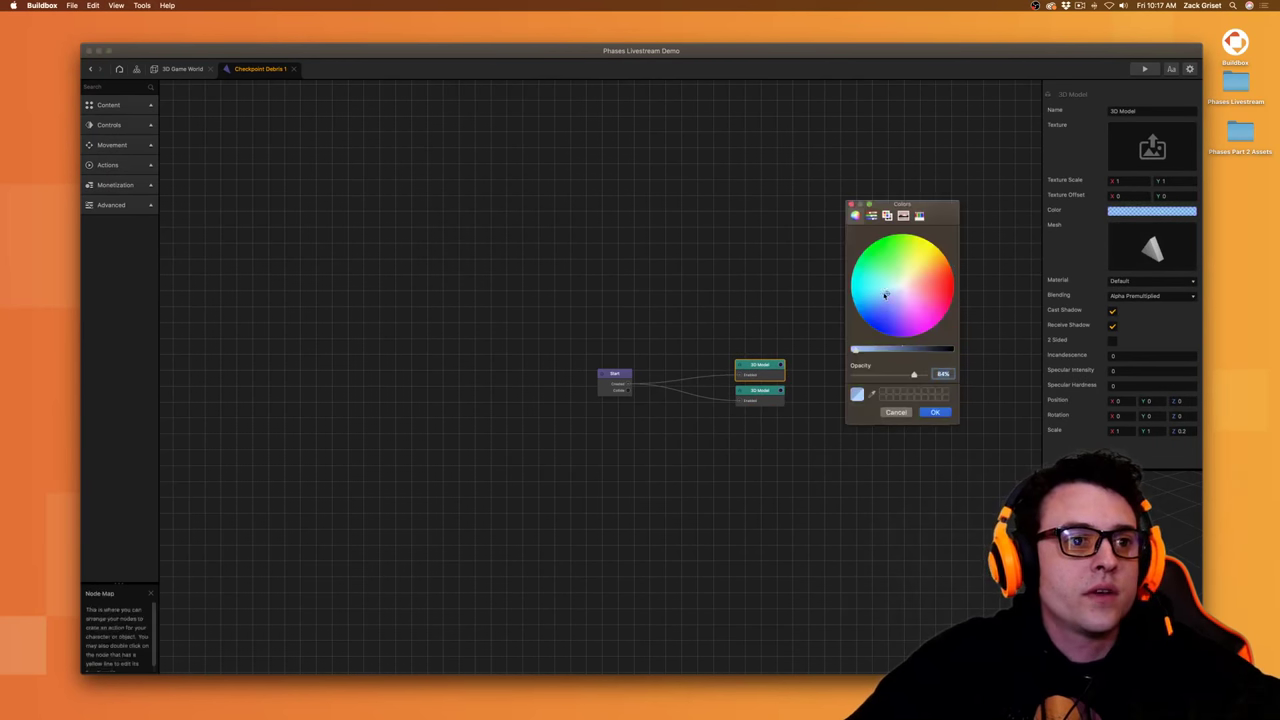
left_click(935, 412)
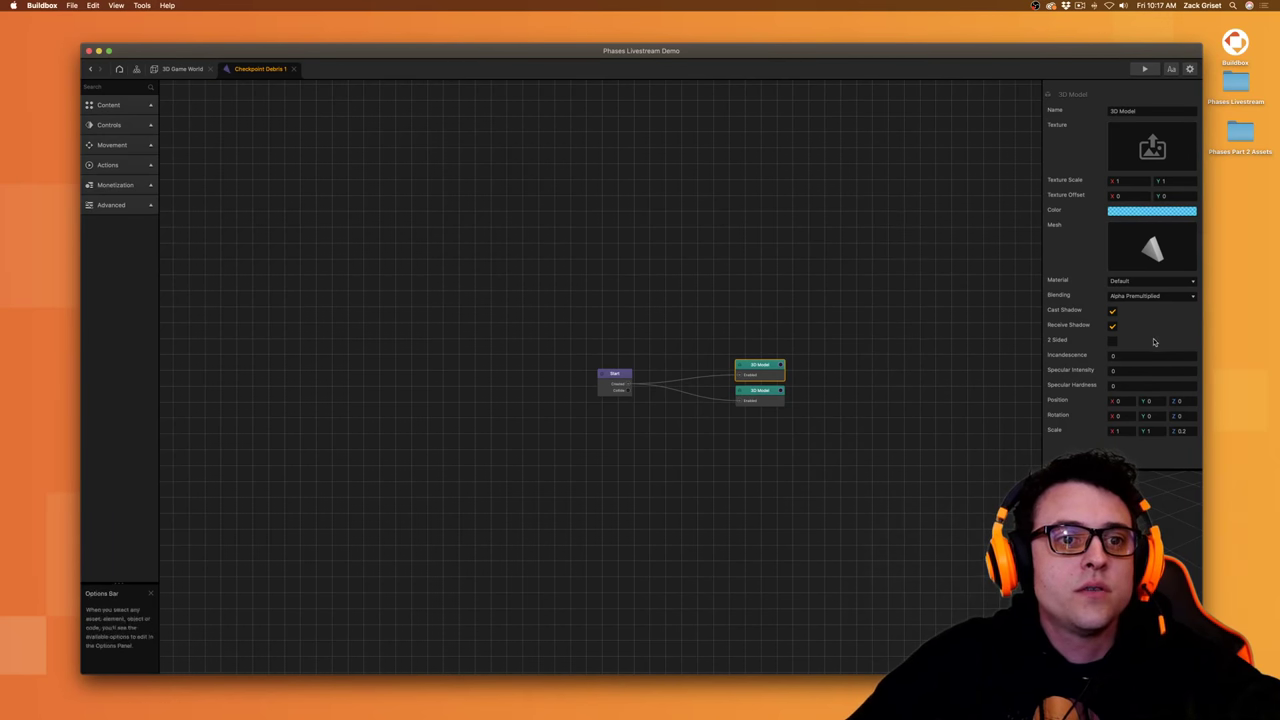
- In the second Checkpoint Debris 1 asset, set the 3D Model's Z scale to .2 and its color to cyan at about 69% opacity
left_click(182, 68)
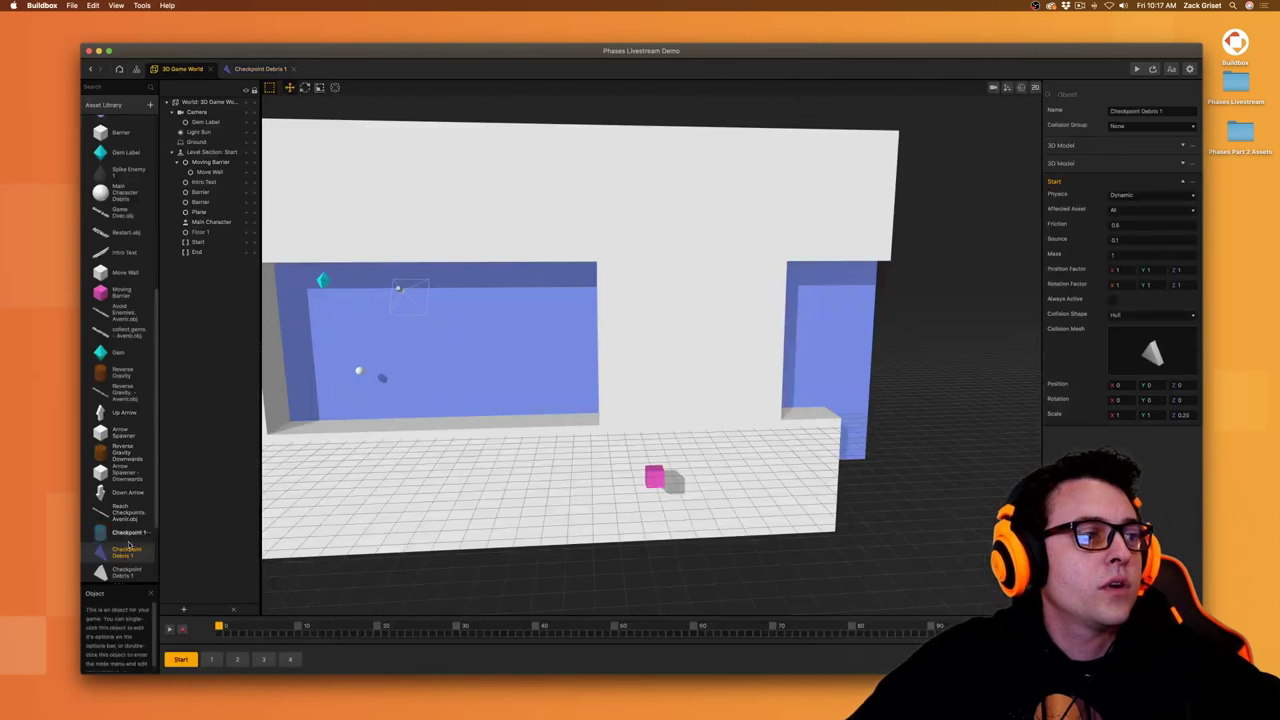
double_click(103, 570)
left_click(757, 390)
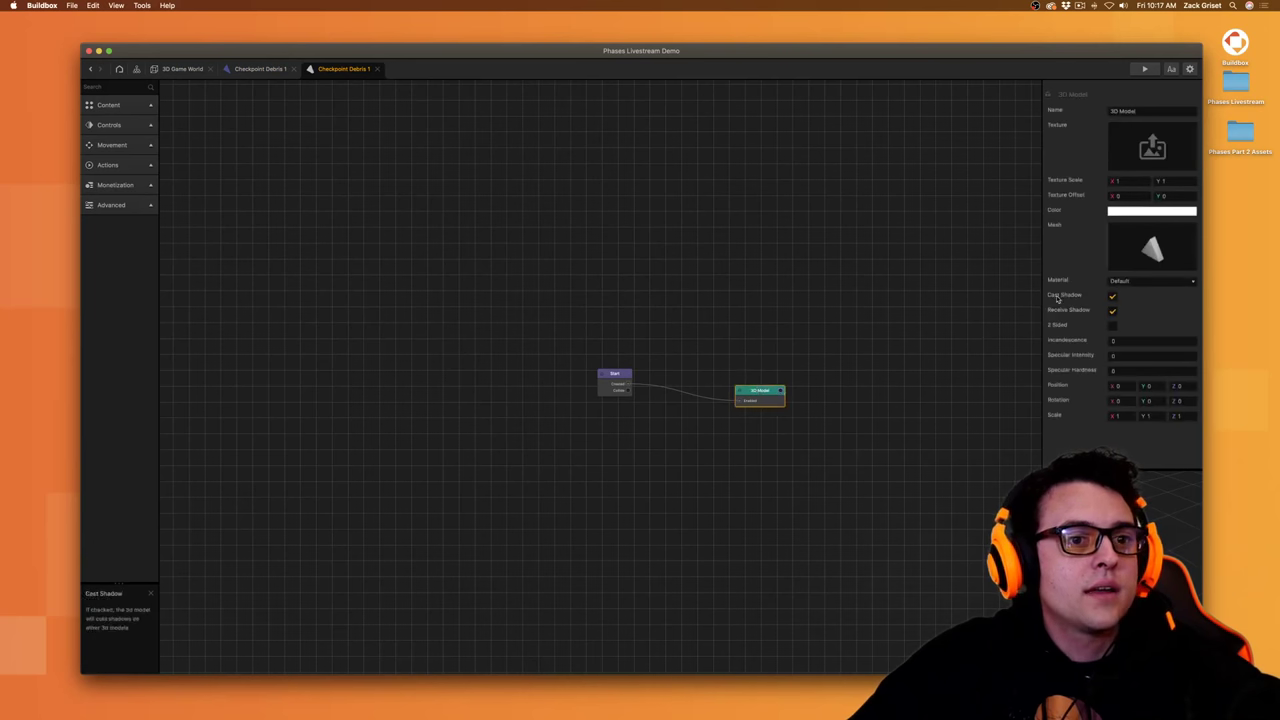
key("BackSpace")
type(".2")
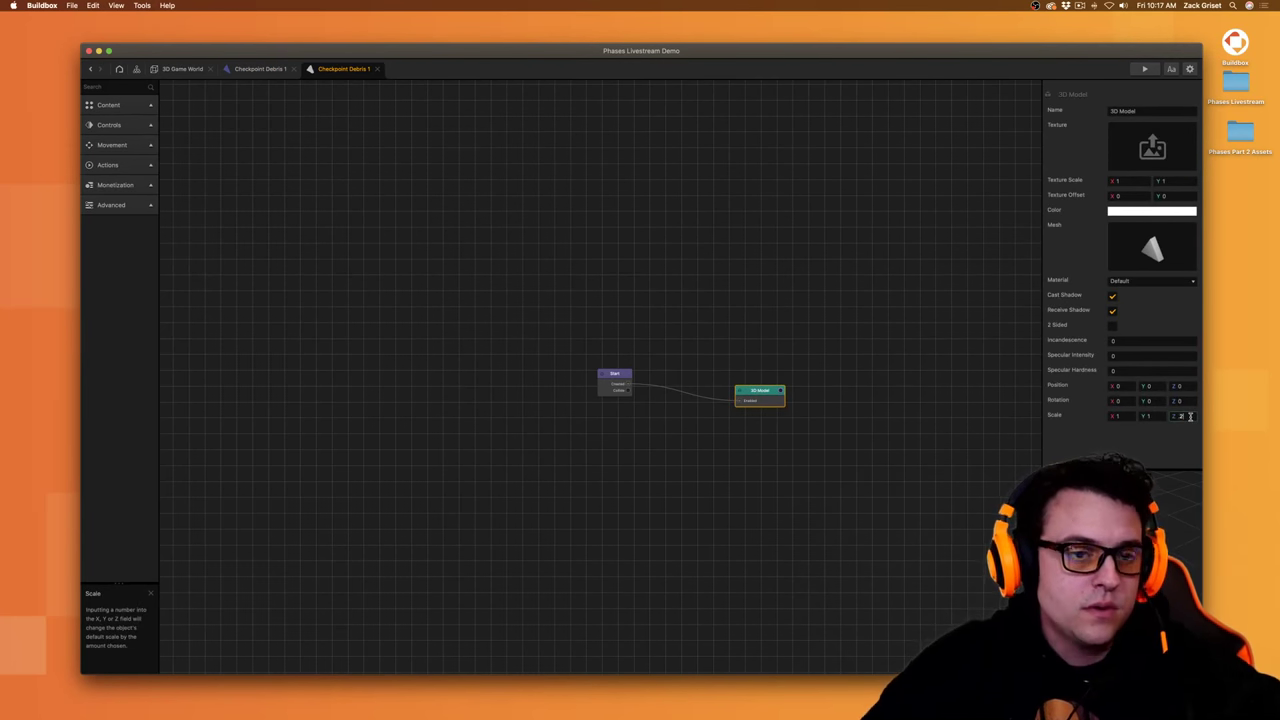
left_click(1151, 210)
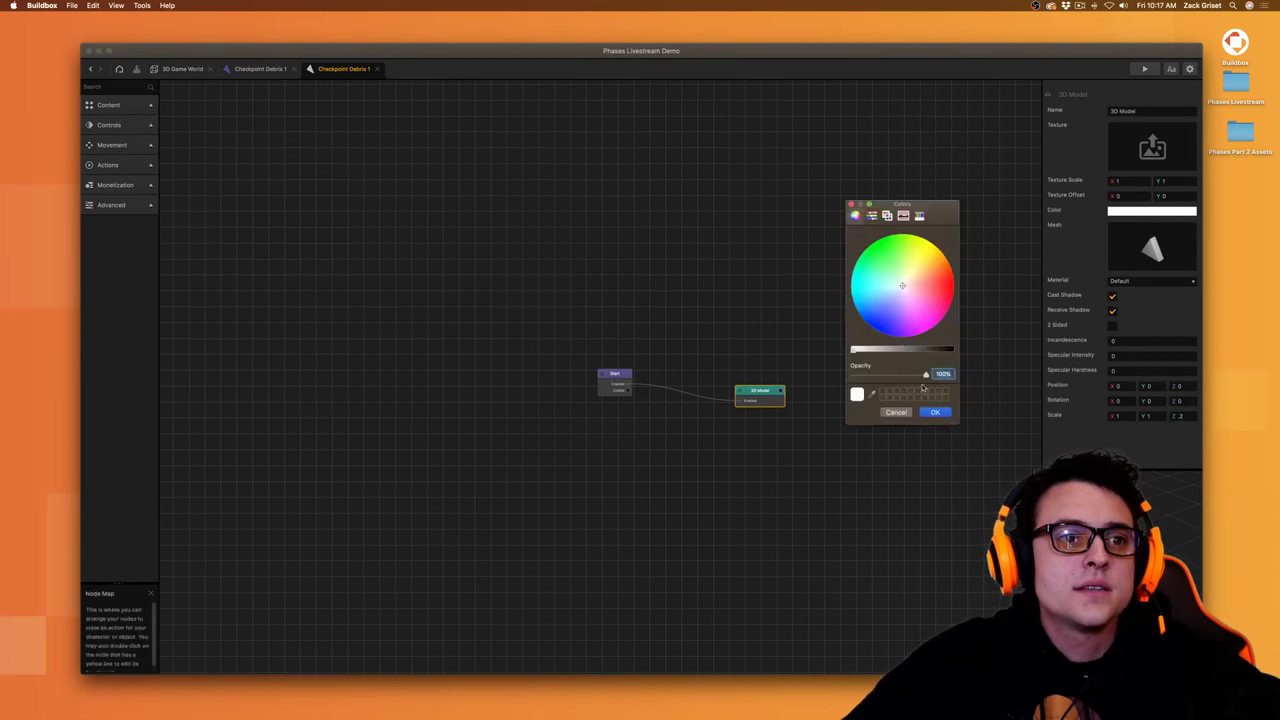
left_click_drag(945, 374, 903, 374)
left_click(858, 288)
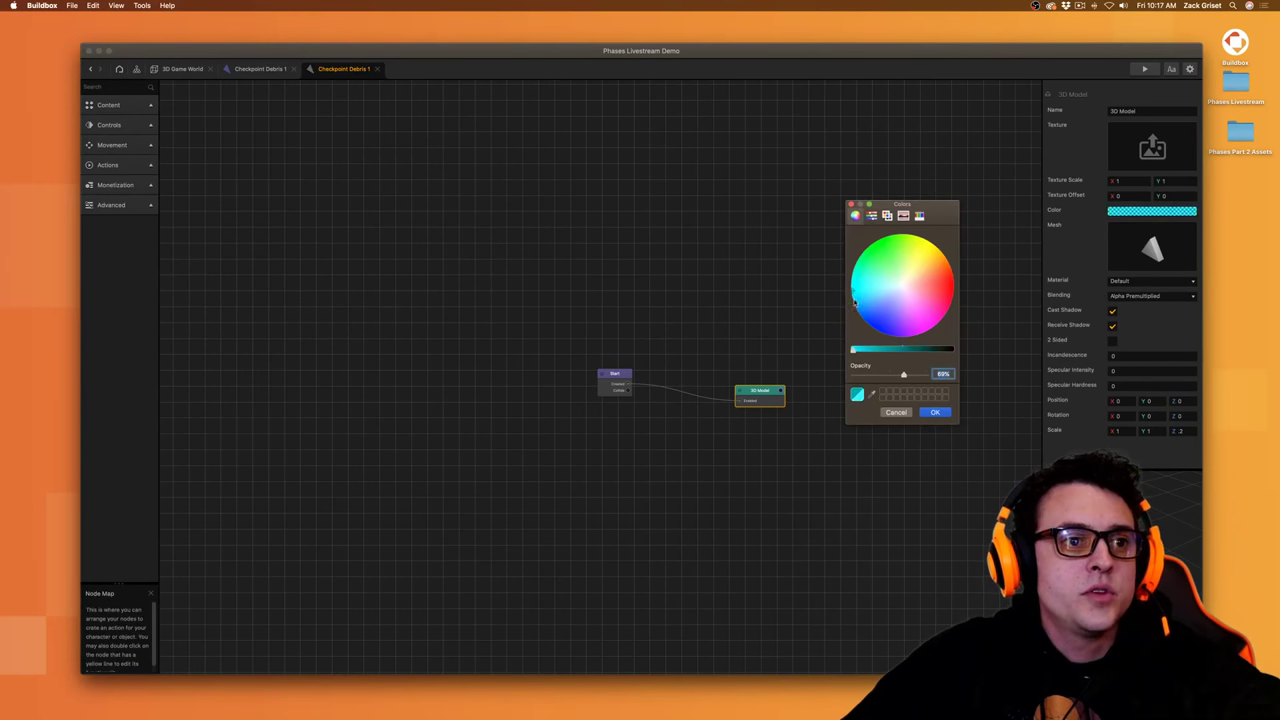
left_click(935, 412)
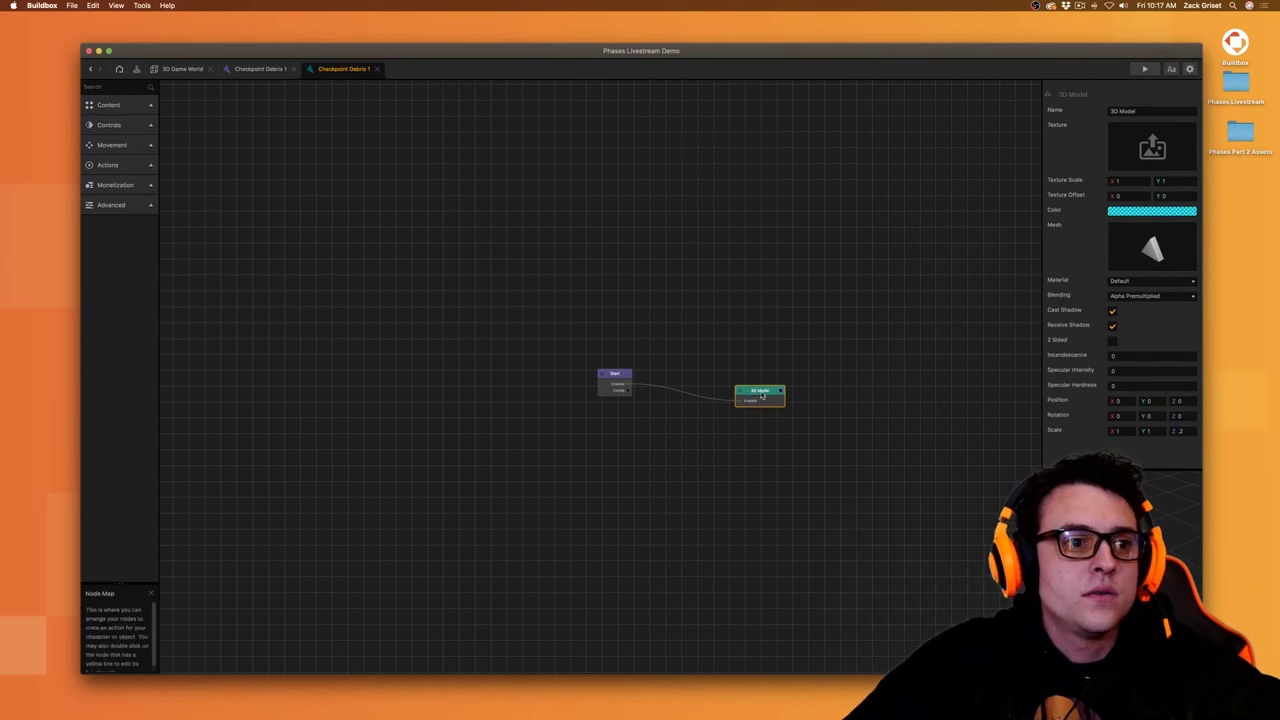
- Duplicate the cyan 3D Model node with a translucent blue color for the copy, and save the project from the 3D Game World
key("super+d")
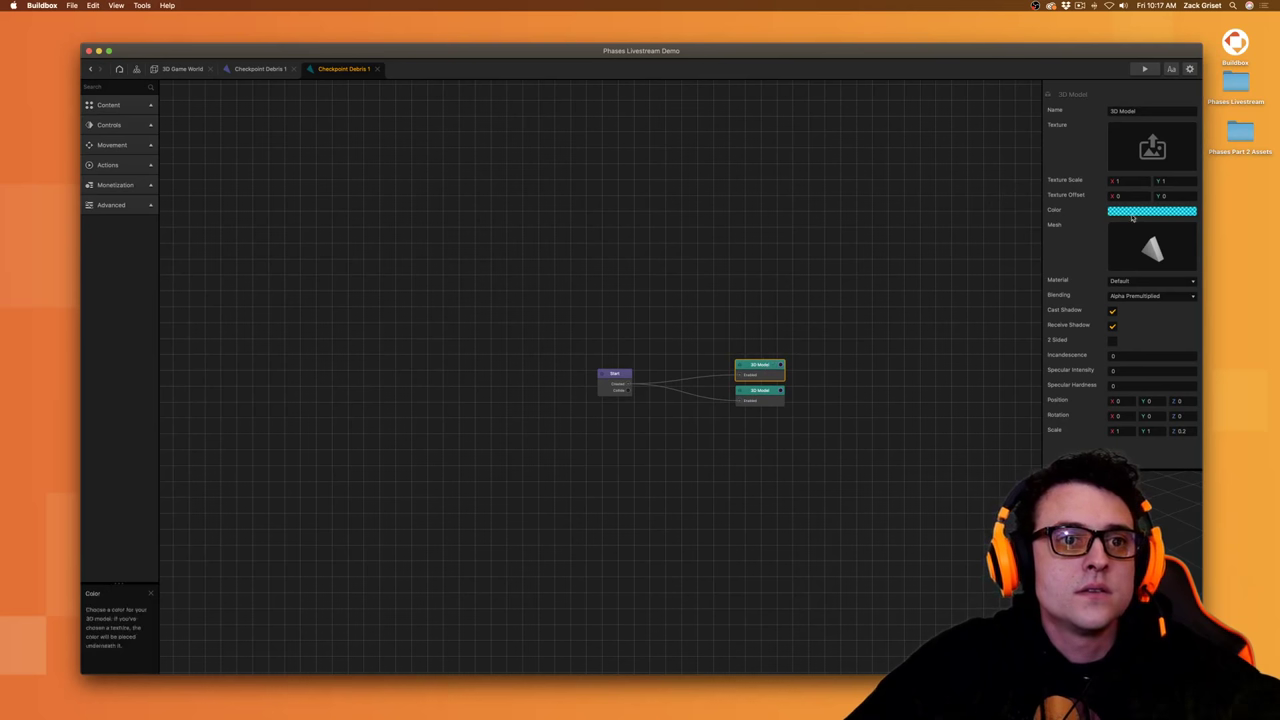
left_click(1134, 213)
left_click_drag(872, 301, 853, 298)
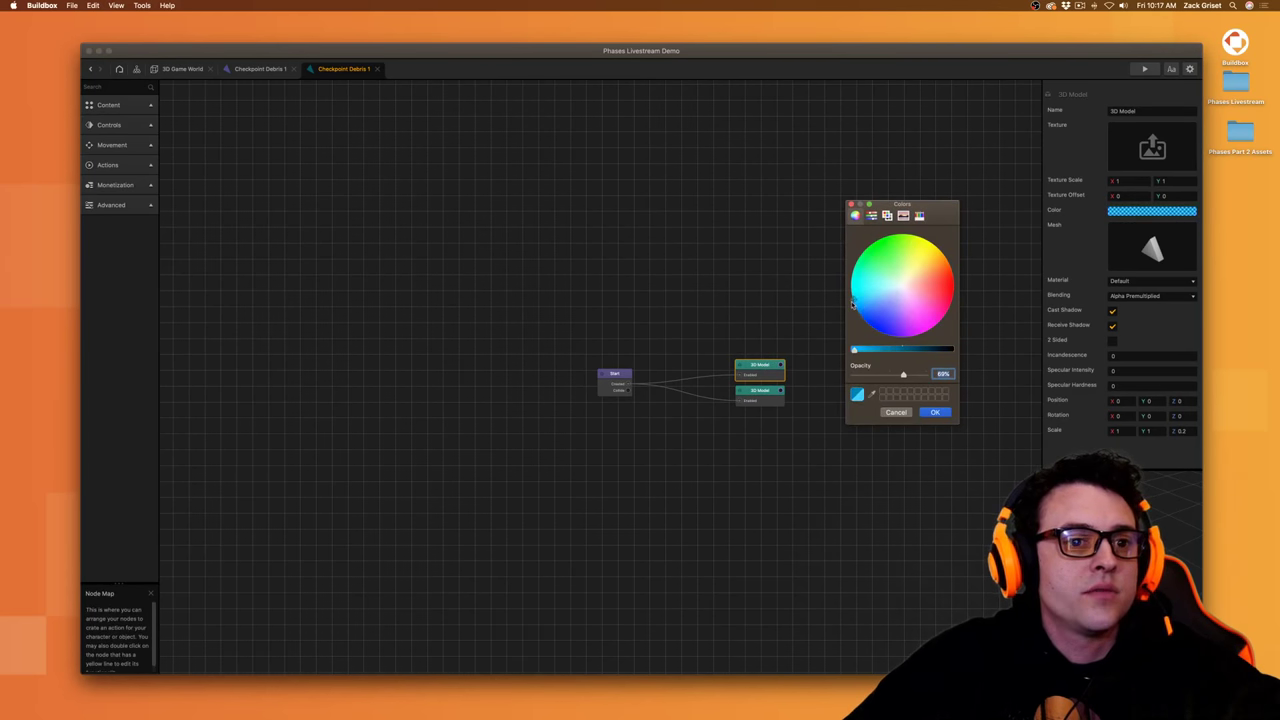
left_click(934, 412)
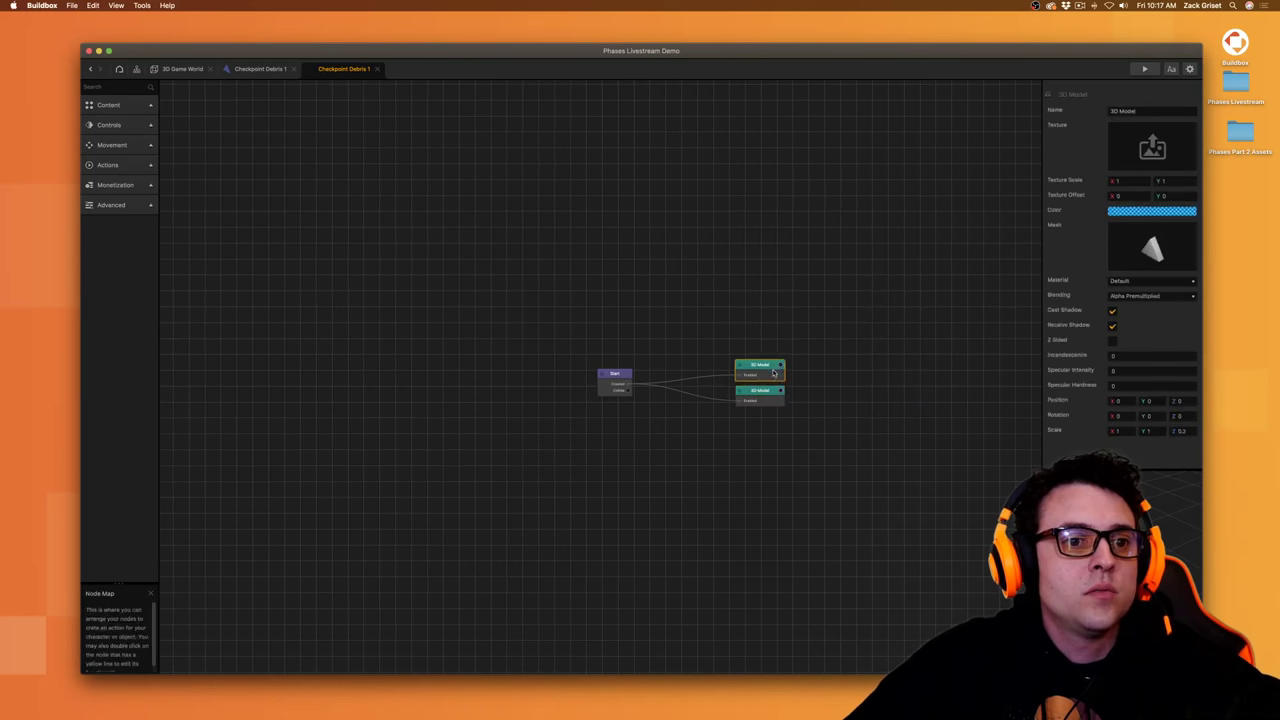
left_click(180, 68)
key("super+s")
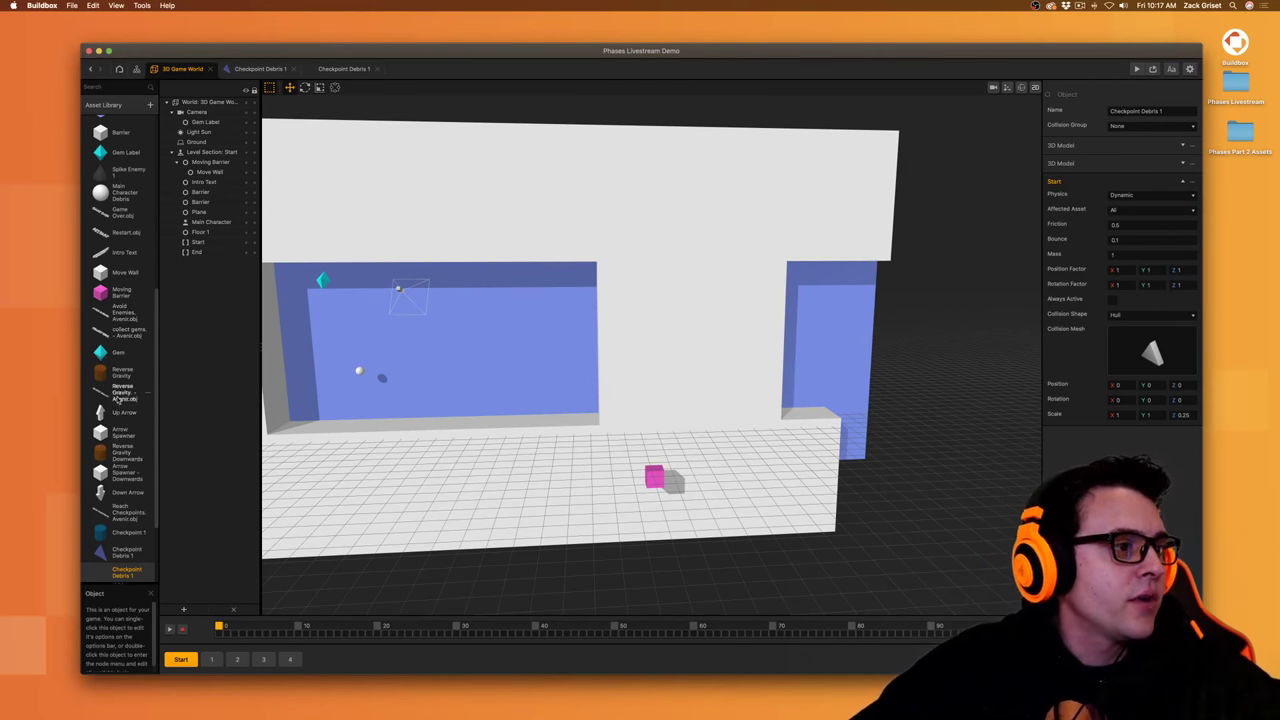
- Open the Checkpoint 1 asset's node map and move the Set Checkpoint and If Collide nodes into free space below the 3D Models
scroll(120, 440, "down", 3)
double_click(127, 426)
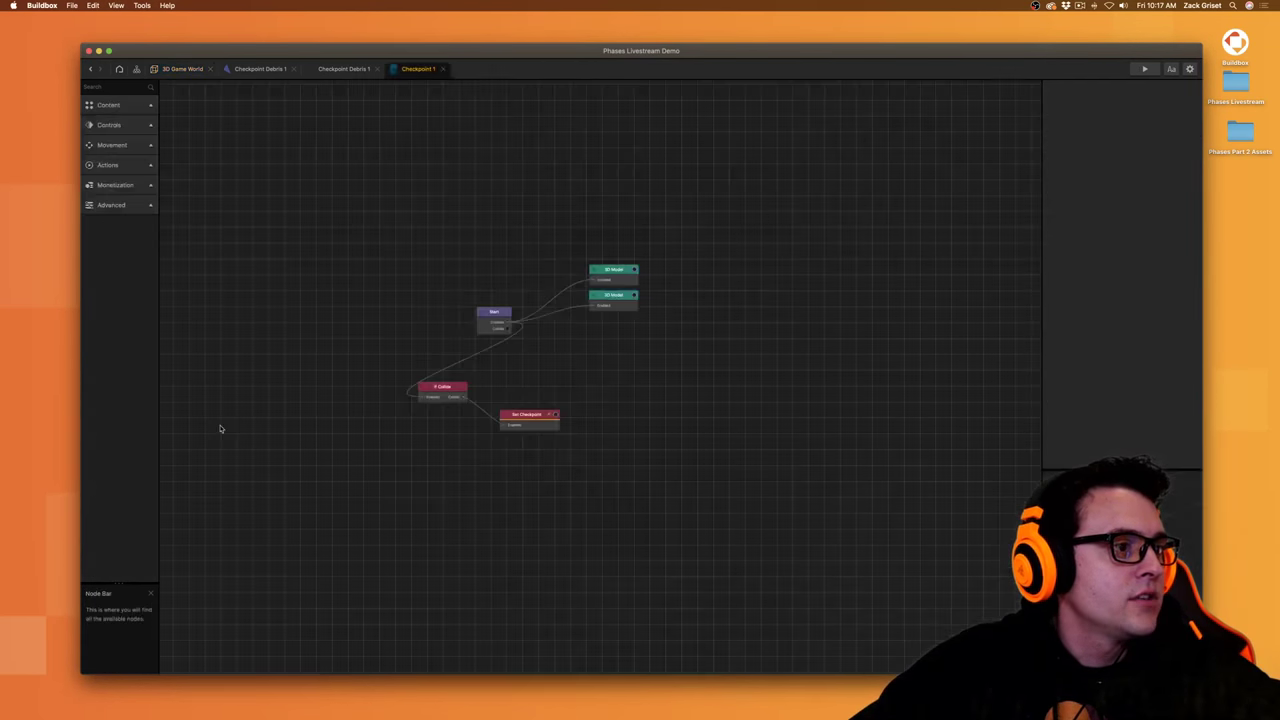
left_click(621, 292)
left_click(616, 250)
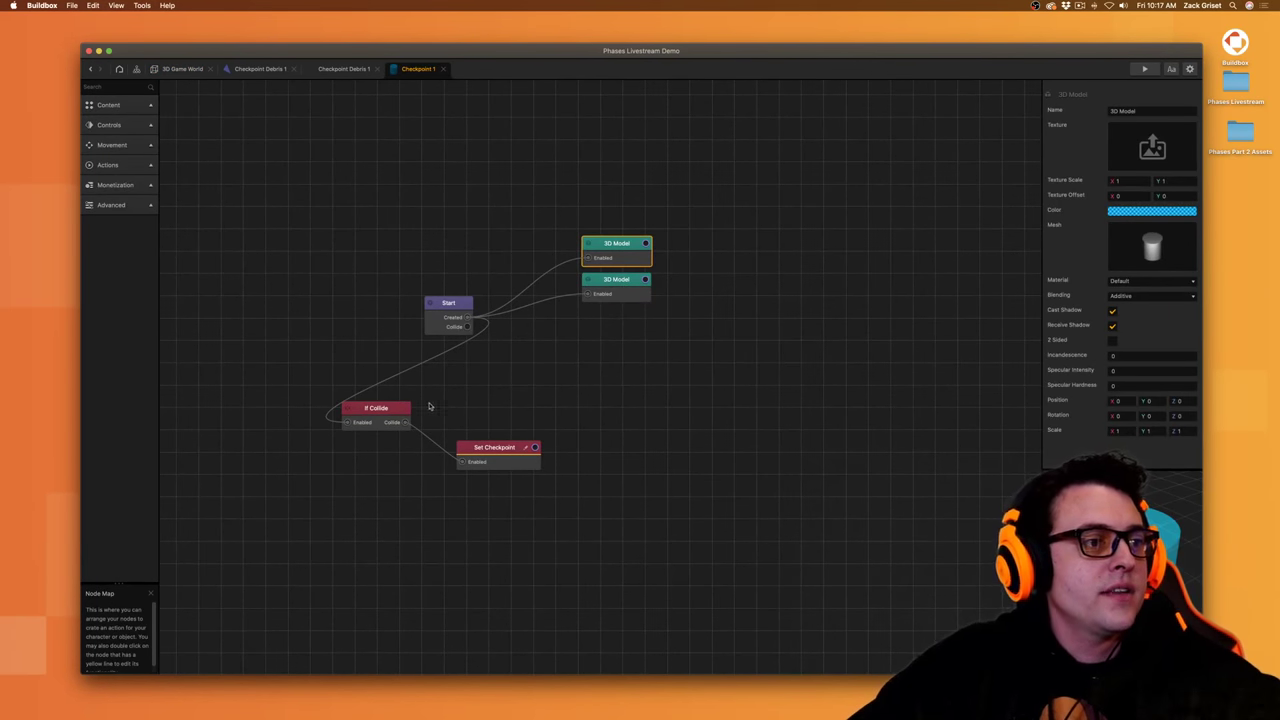
left_click_drag(482, 447, 678, 489)
left_click_drag(389, 413, 566, 427)
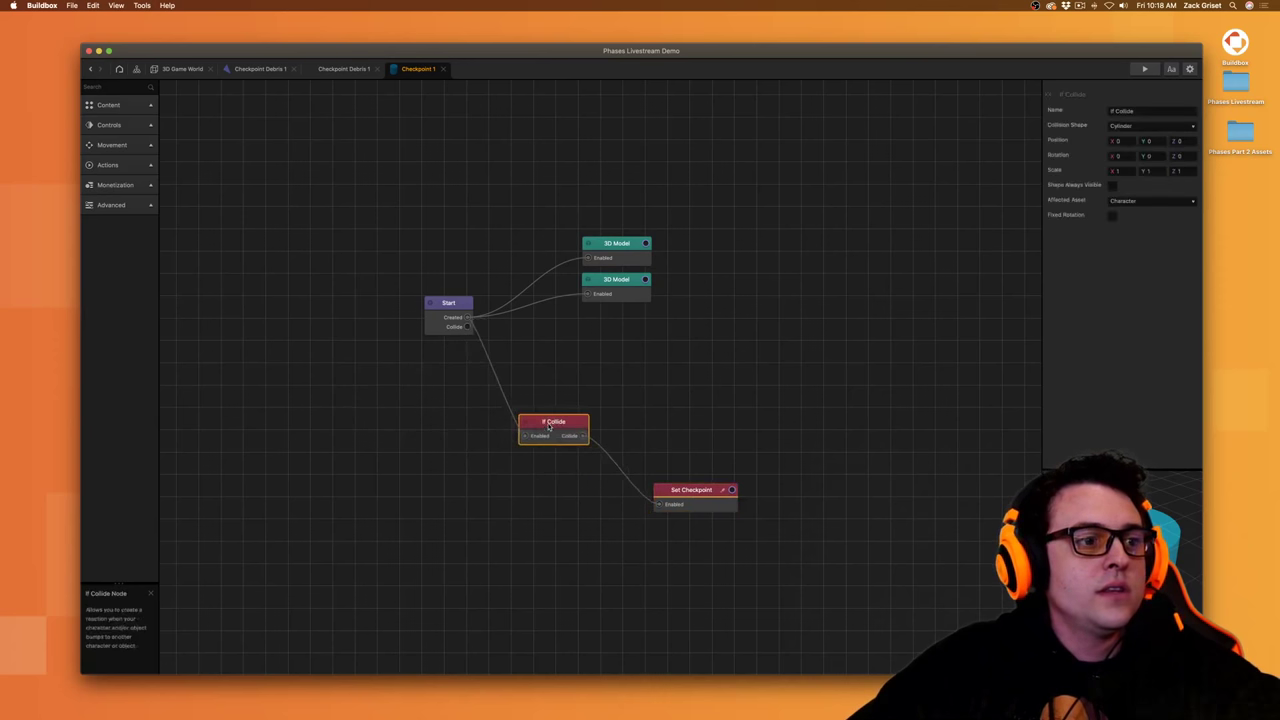
left_click(680, 490)
left_click(560, 423)
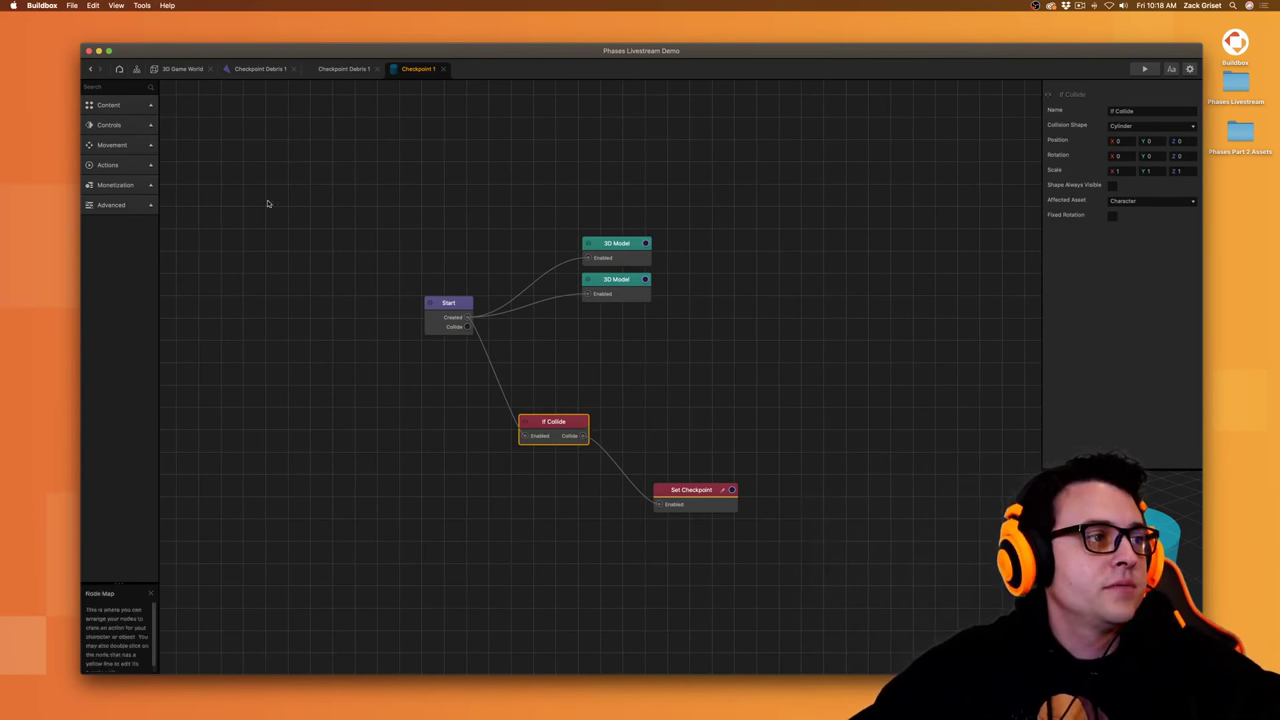
- Save the project and add a Debris Explosion node connected to the If Collide node's Collide output
left_click(143, 164)
scroll(140, 400, "down", 10)
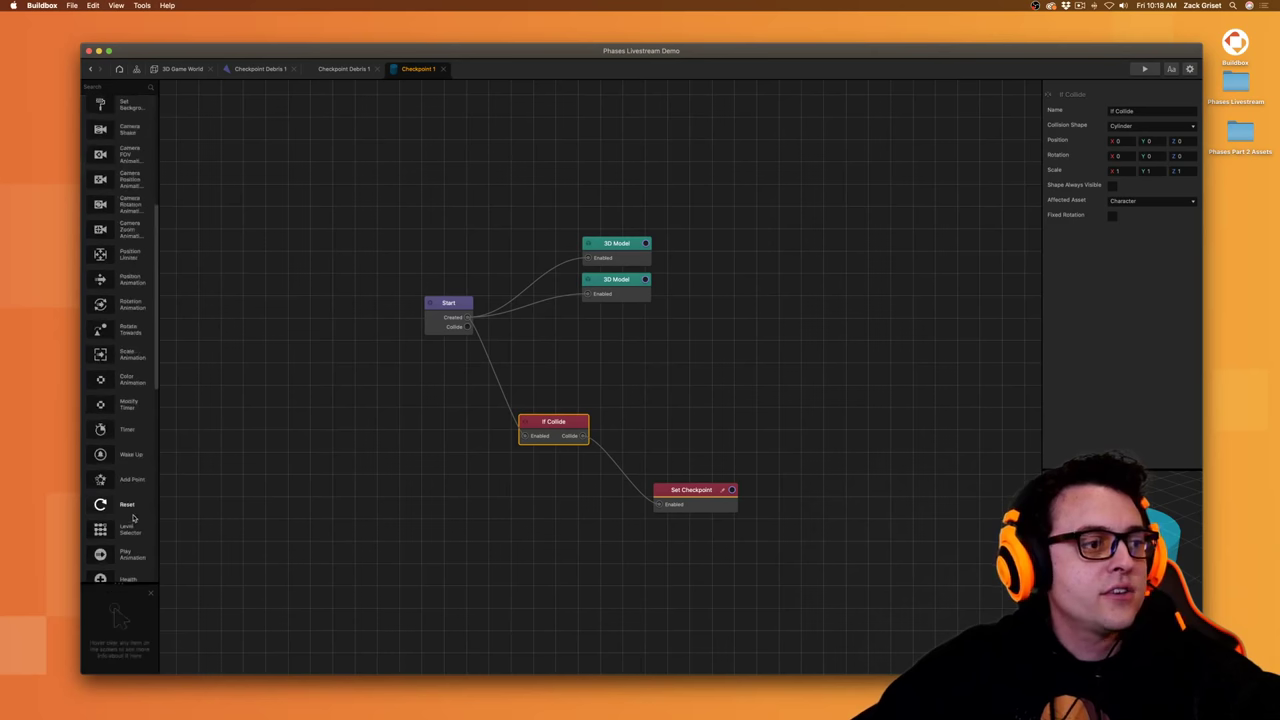
key("super+s")
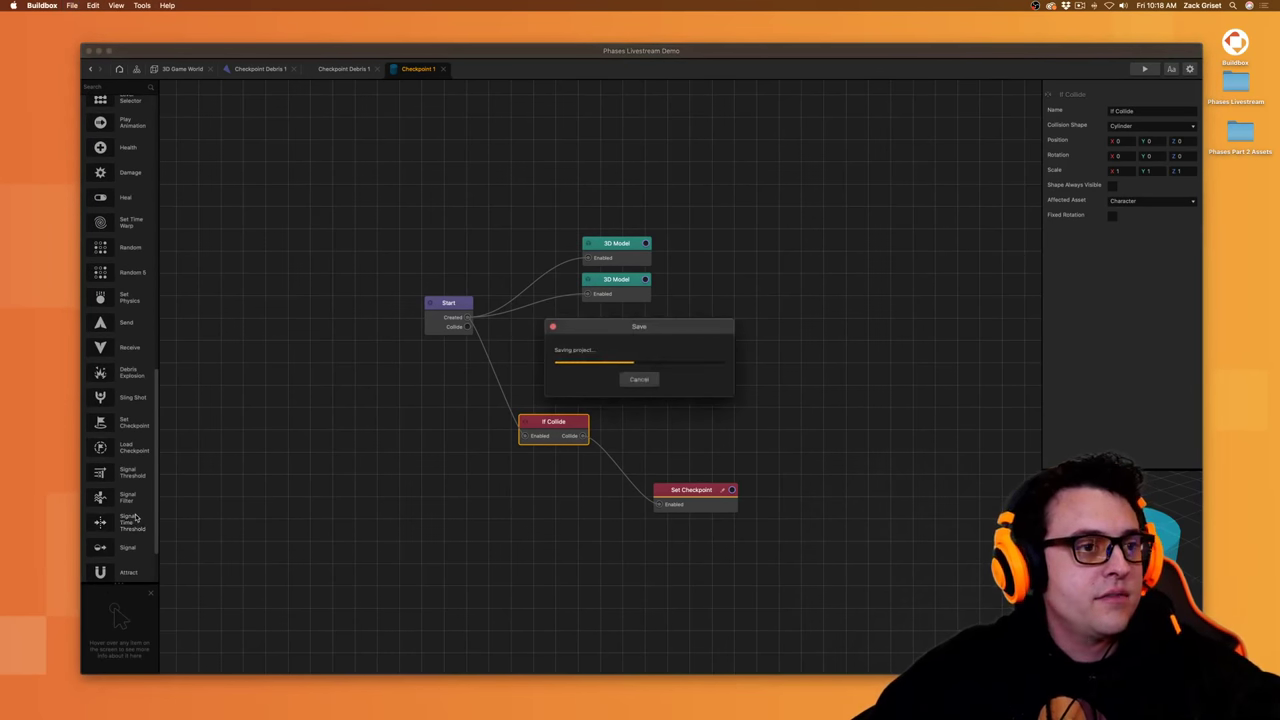
left_click_drag(130, 374, 584, 437)
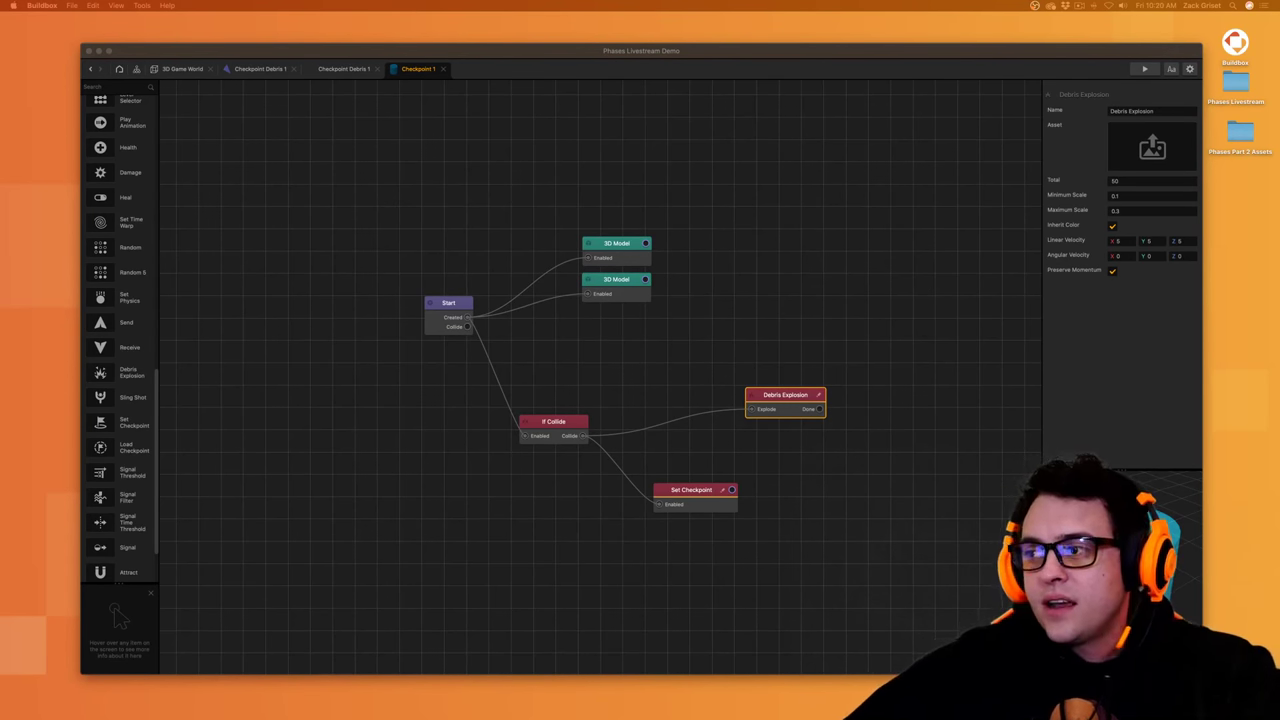
- Add unconnected Touch Move, Touch Rotate, UI Button and Sound nodes as examples in an empty area of the node map
scroll(129, 210, "up", 10)
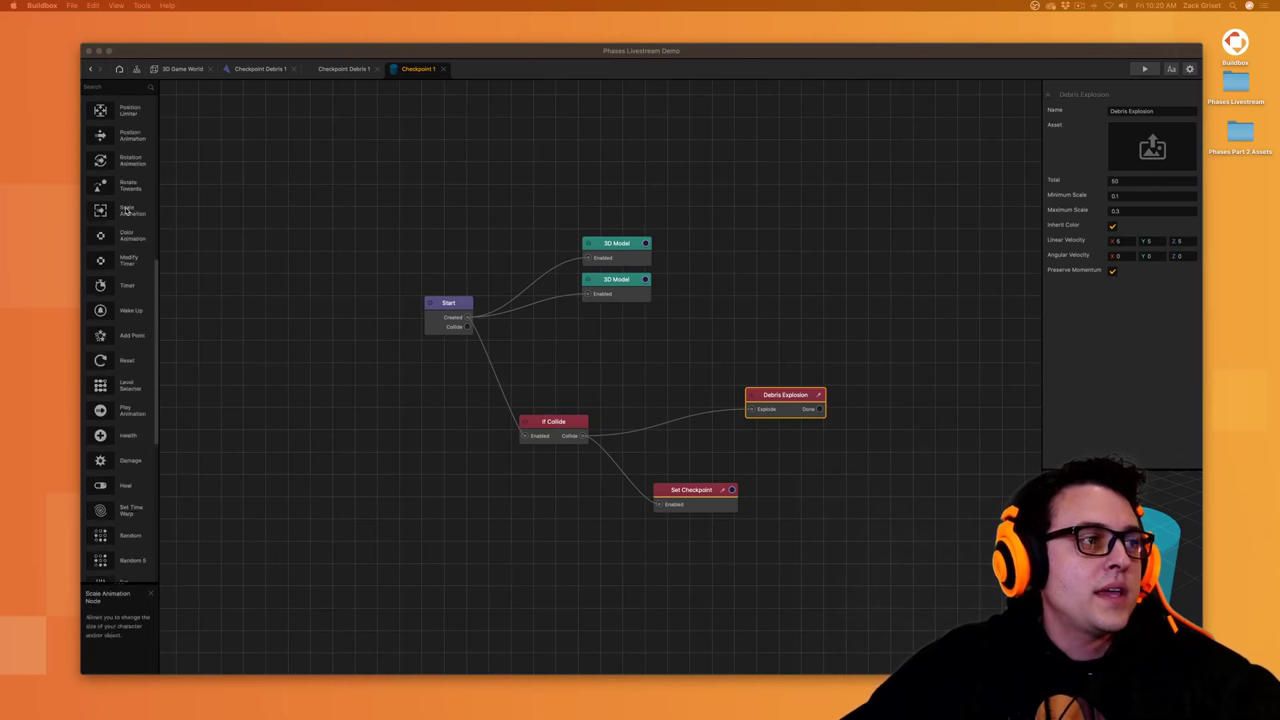
left_click(127, 130)
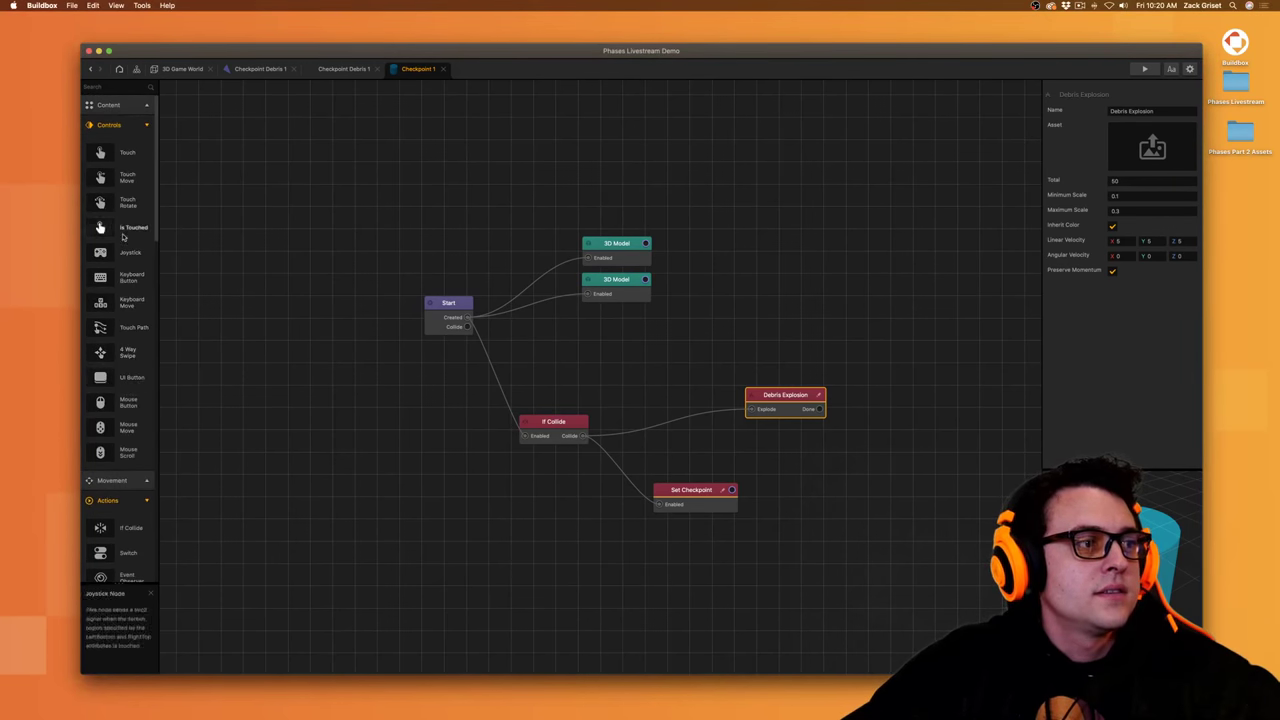
left_click_drag(128, 203, 301, 131)
left_click_drag(275, 178, 294, 183)
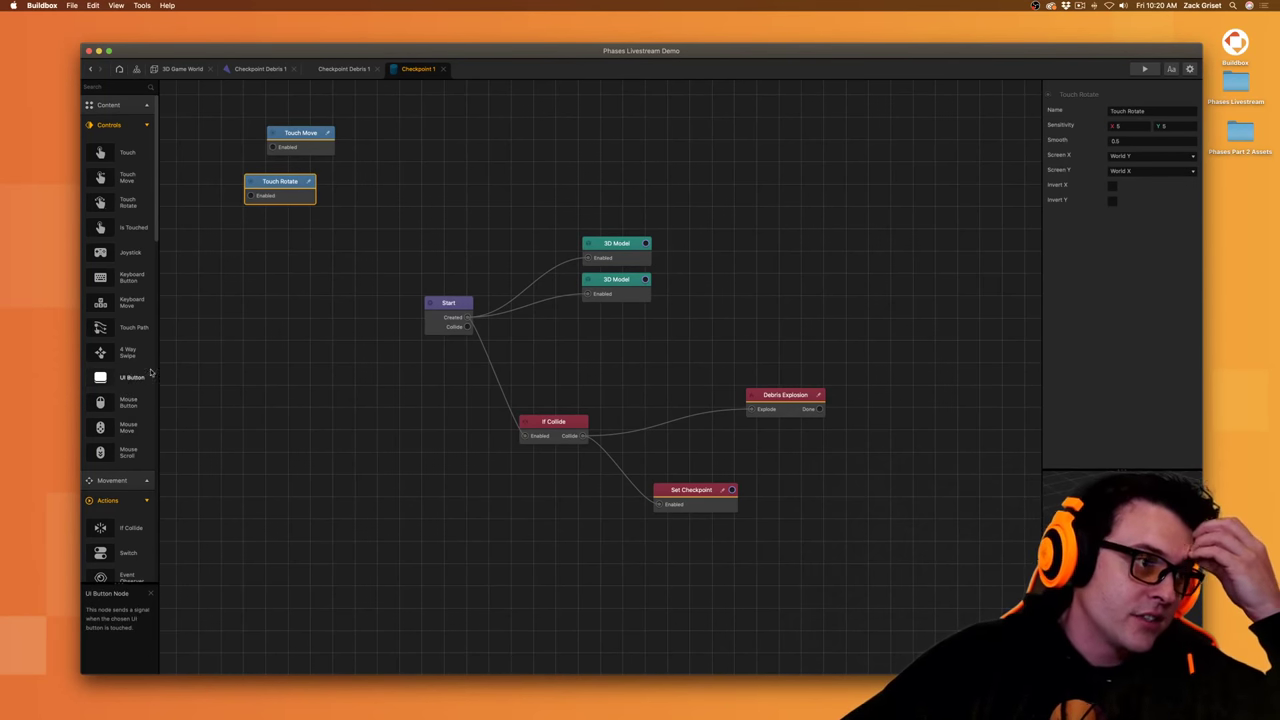
left_click_drag(150, 373, 276, 236)
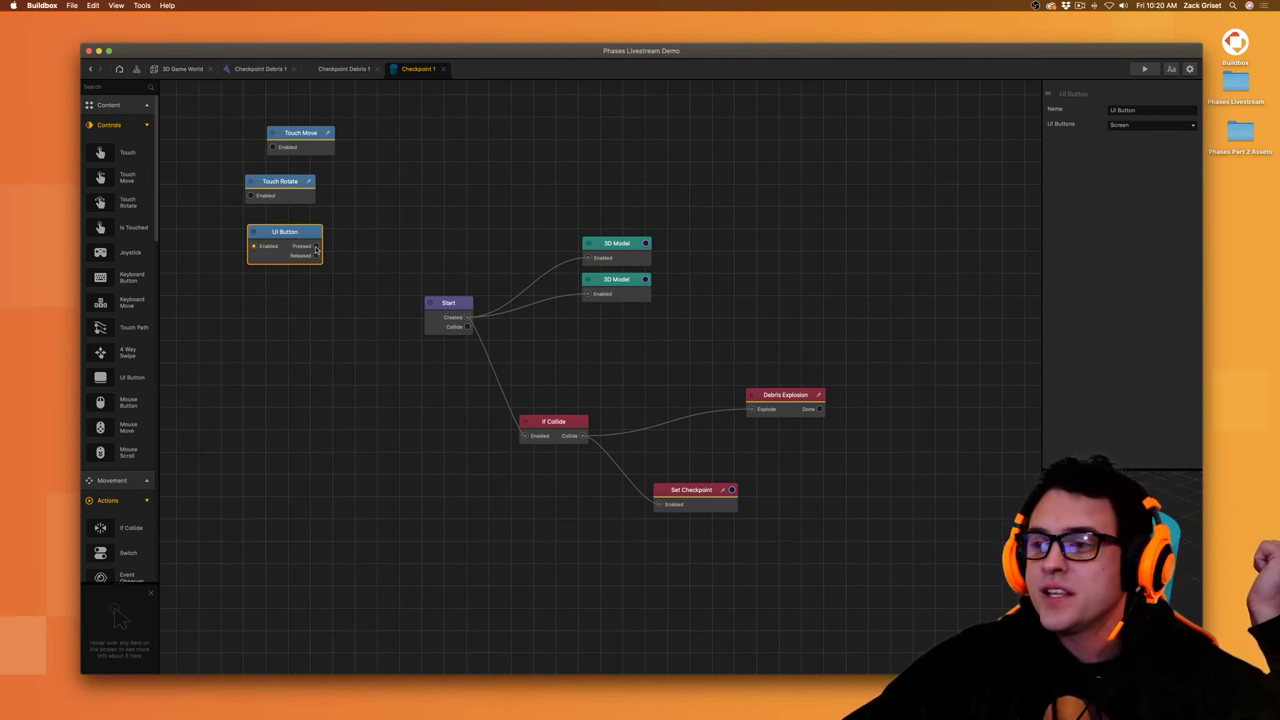
left_click(108, 104)
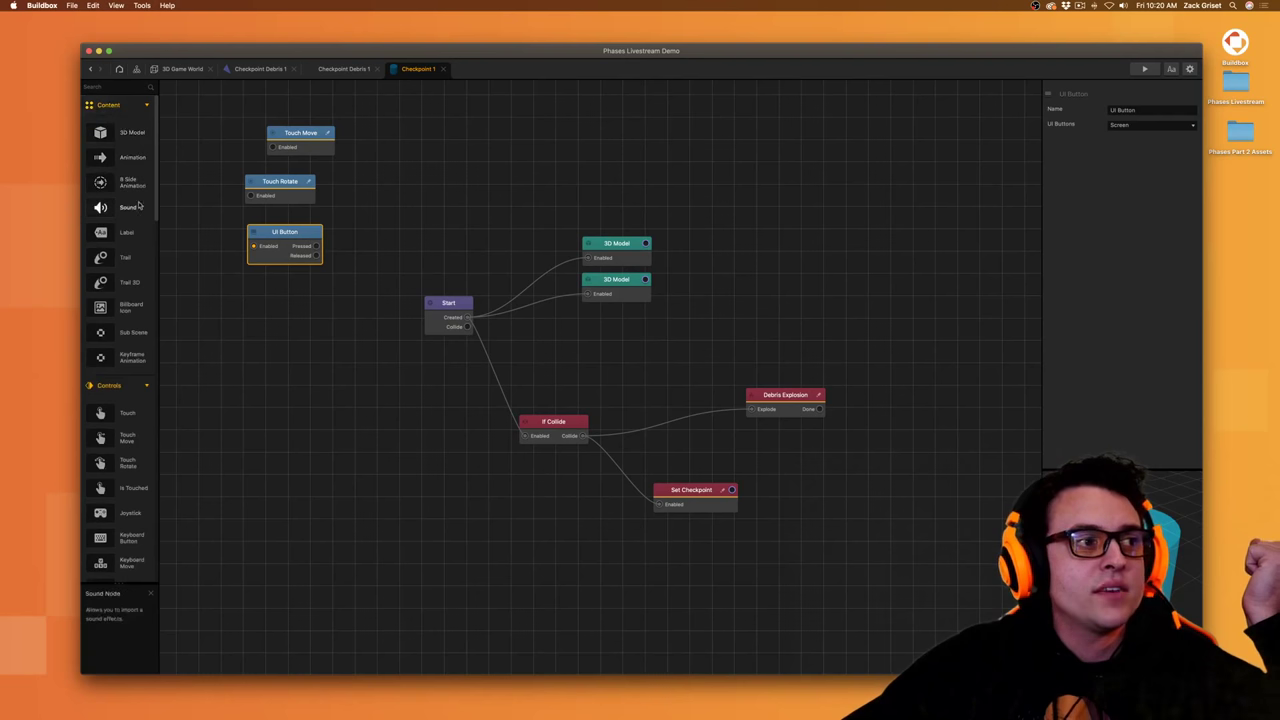
left_click_drag(136, 213, 395, 197)
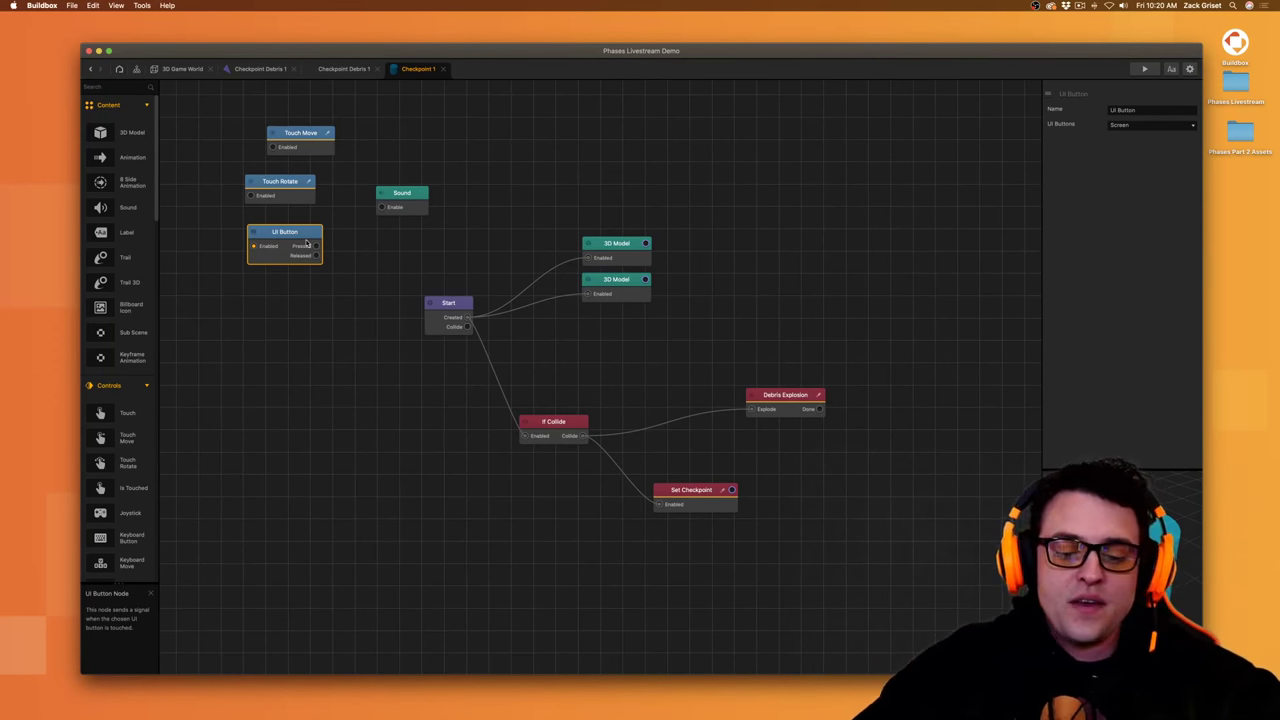
- Delete the unconnected UI Button, Sound, Touch Rotate and Touch Move example nodes from the Checkpoint 1 node map
key("BackSpace")
left_click(404, 198)
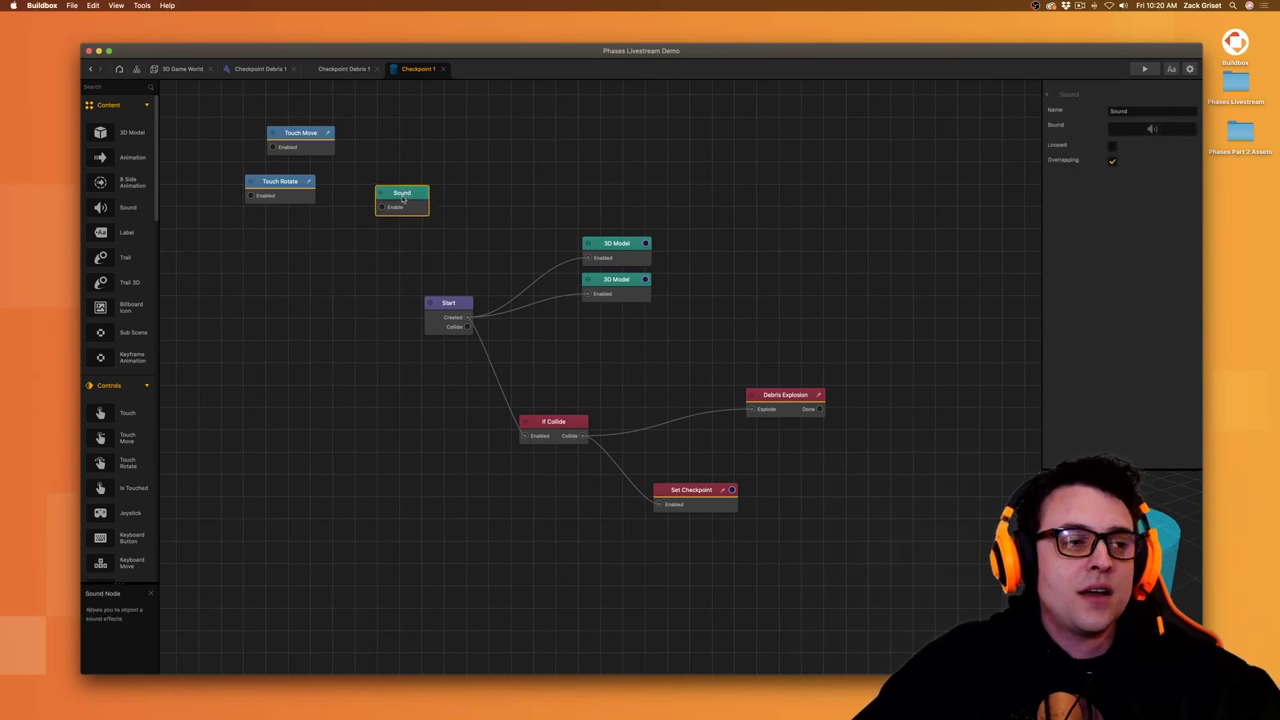
key("BackSpace")
left_click(300, 188)
key("BackSpace")
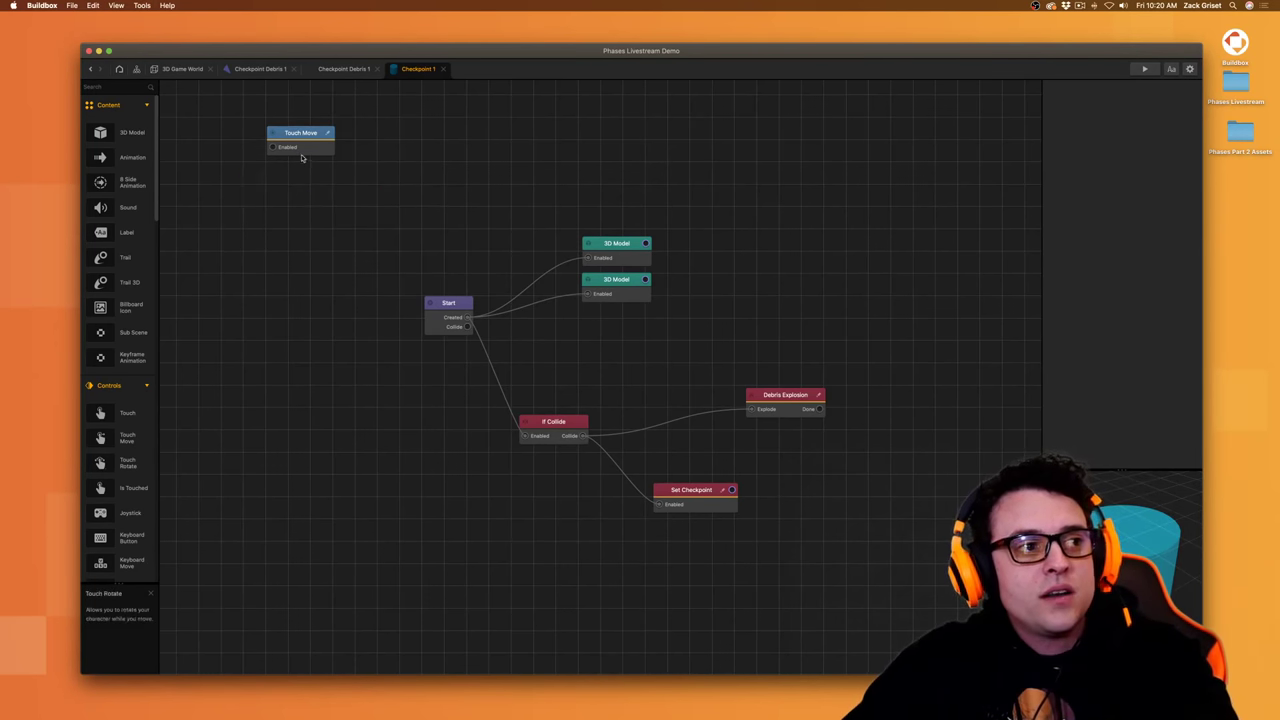
left_click(303, 150)
key("BackSpace")
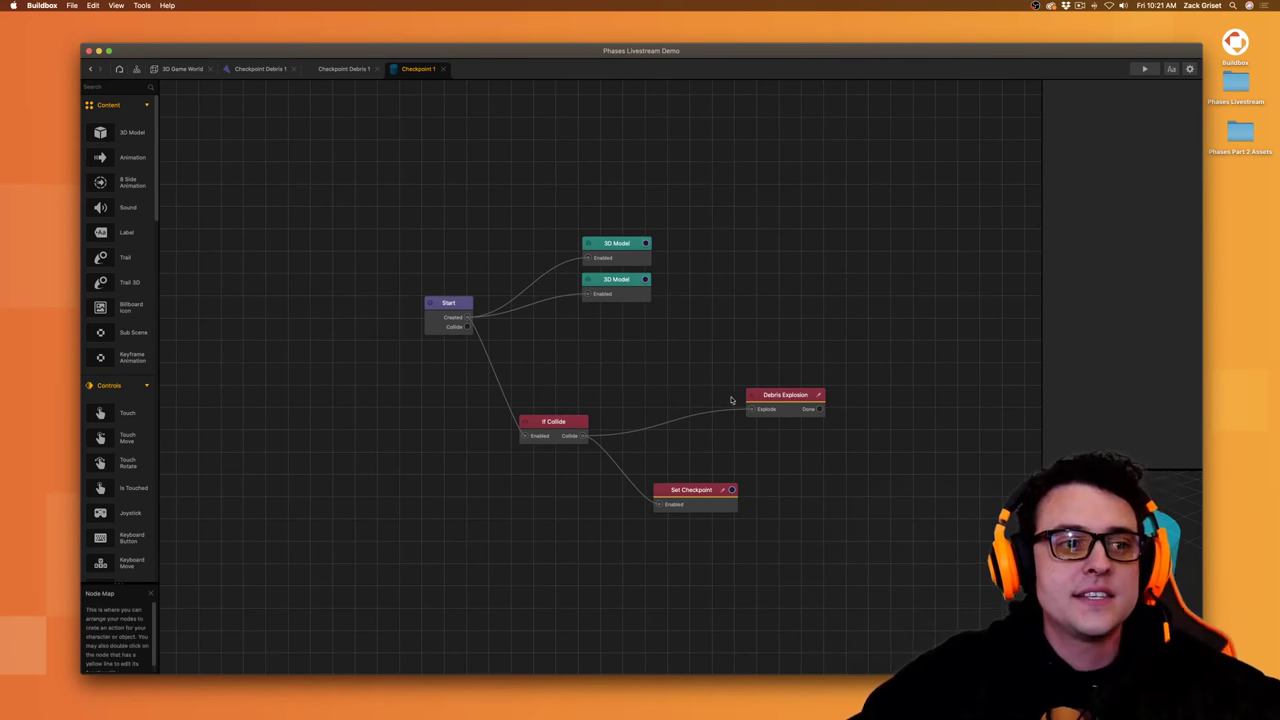
- Assign the cyan Checkpoint Debris 1 object as the asset of the Debris Explosion node
left_click(782, 399)
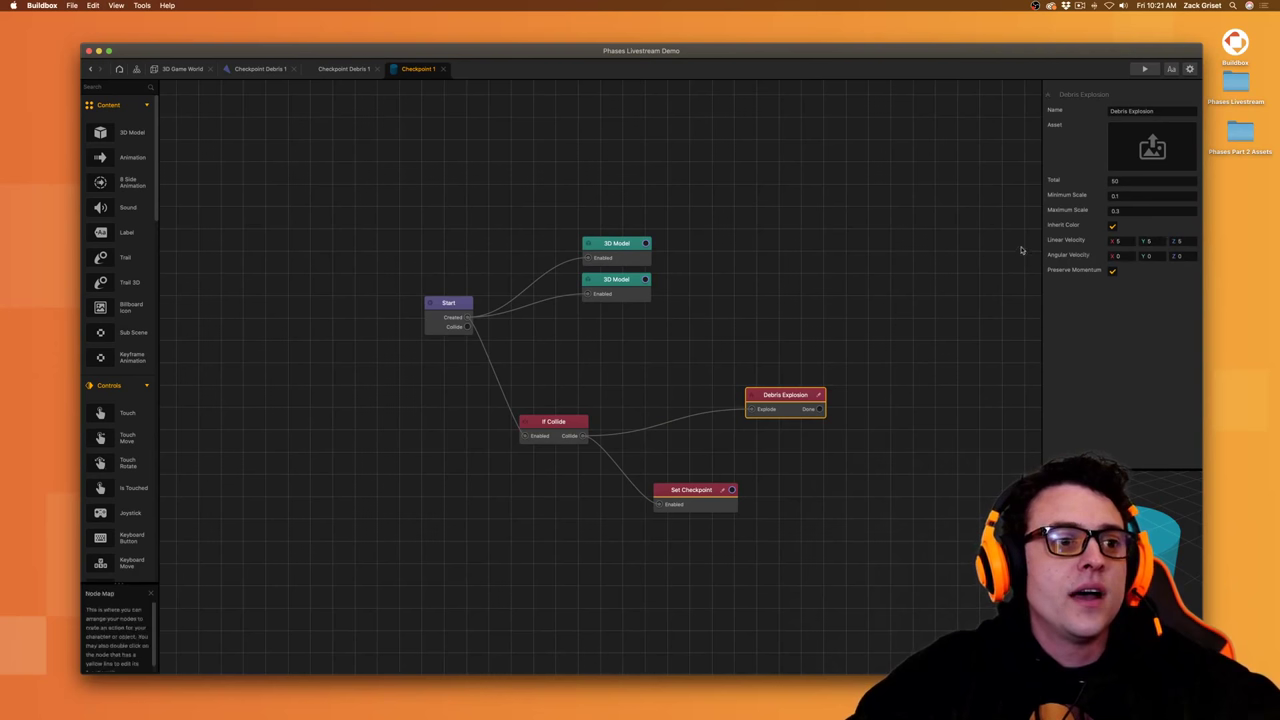
left_click(1188, 127)
scroll(450, 400, "down", 10)
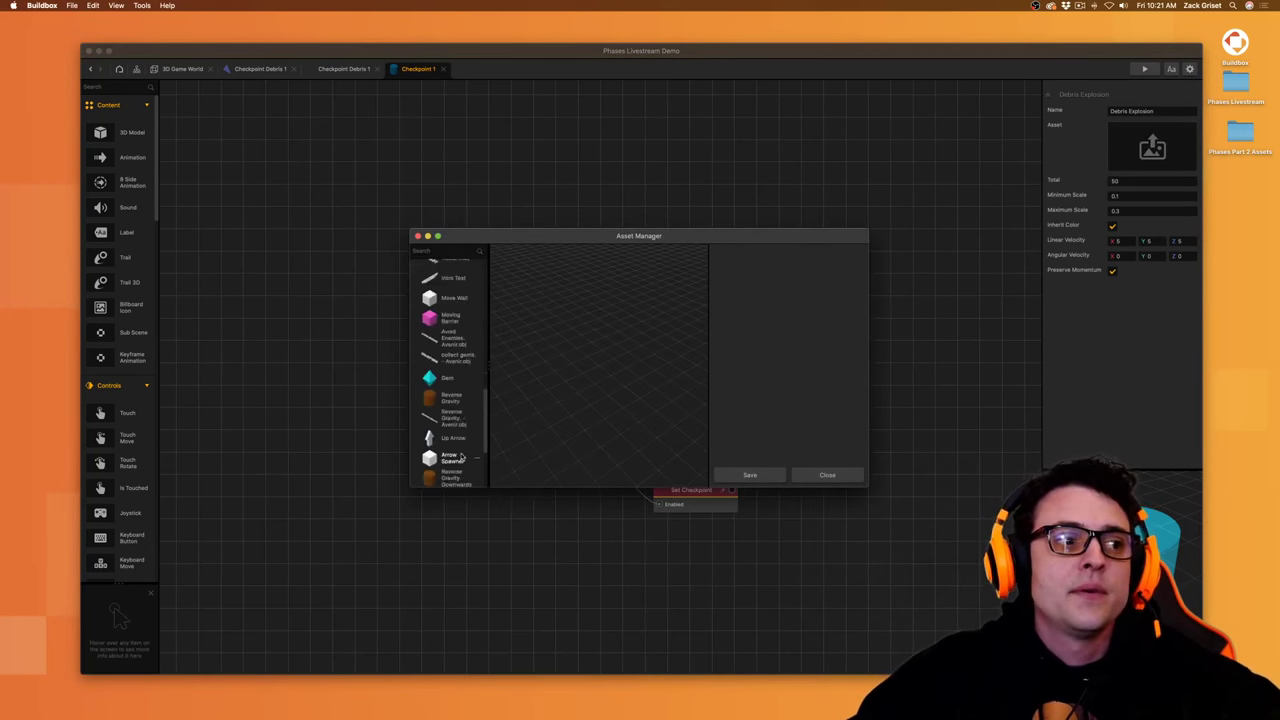
left_click(456, 457)
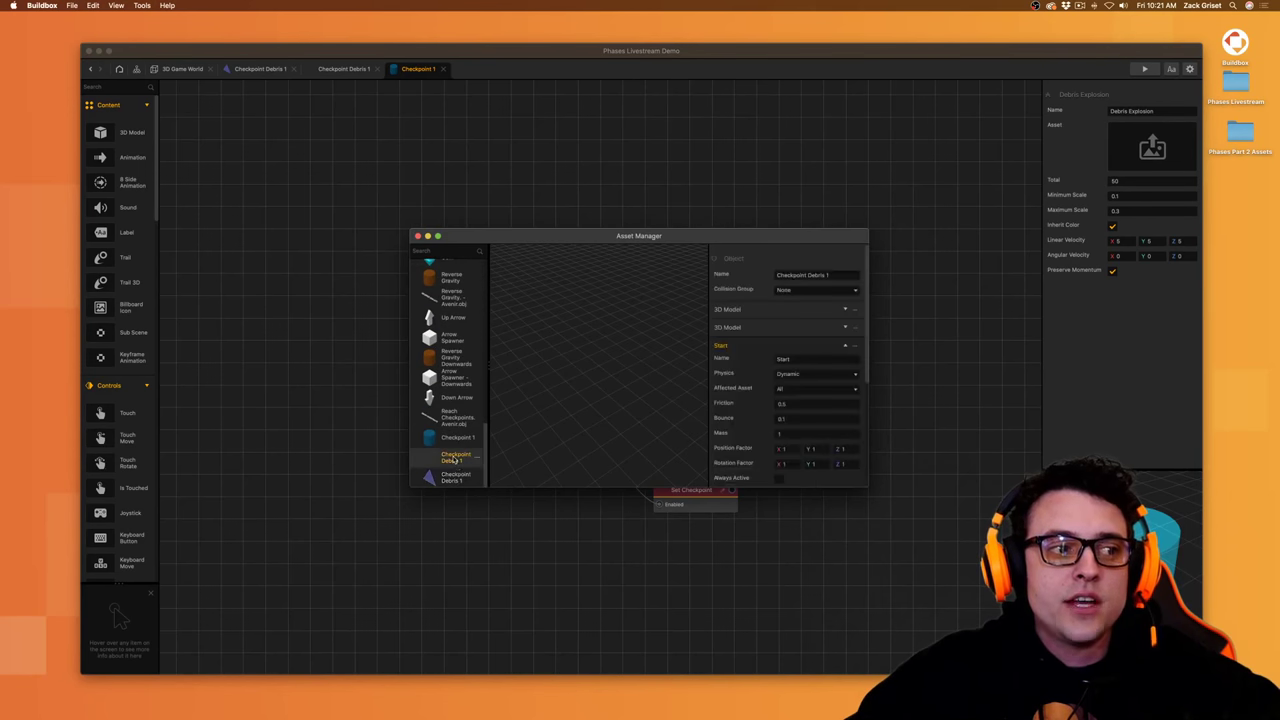
scroll(816, 428, "down", 5)
left_click(750, 477)
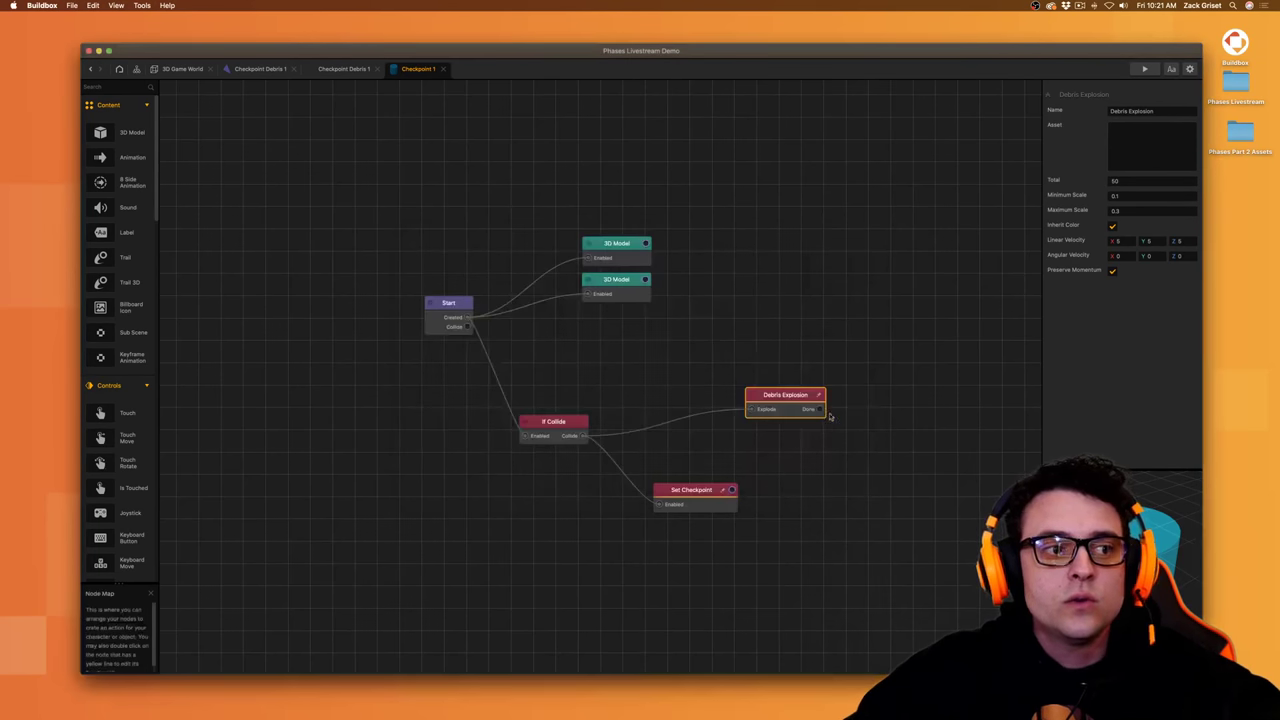
- Duplicate the Debris Explosion node on If Collide's Collide output and set the lower node's asset to the purple Checkpoint Debris 1
mouse_move(812, 405)
left_mouse_down()
mouse_move(799, 333)
mouse_move(791, 403)
left_mouse_up()
key("super+d")
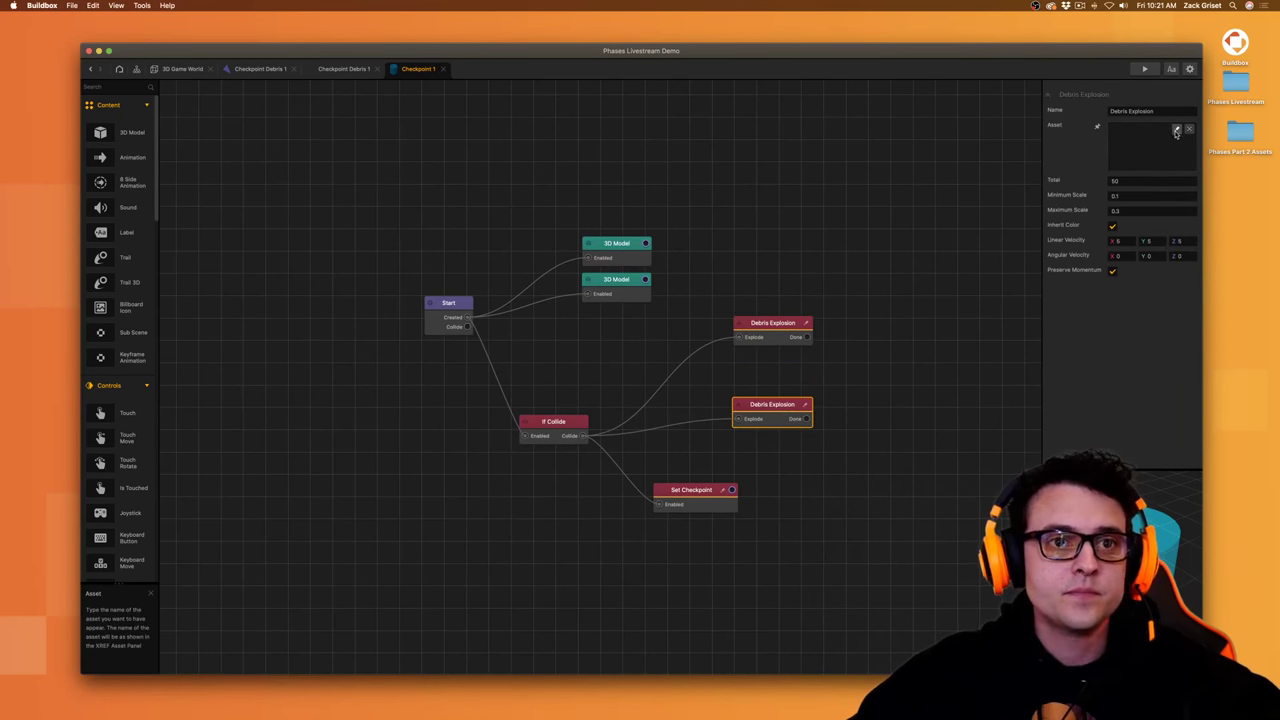
left_click(1177, 131)
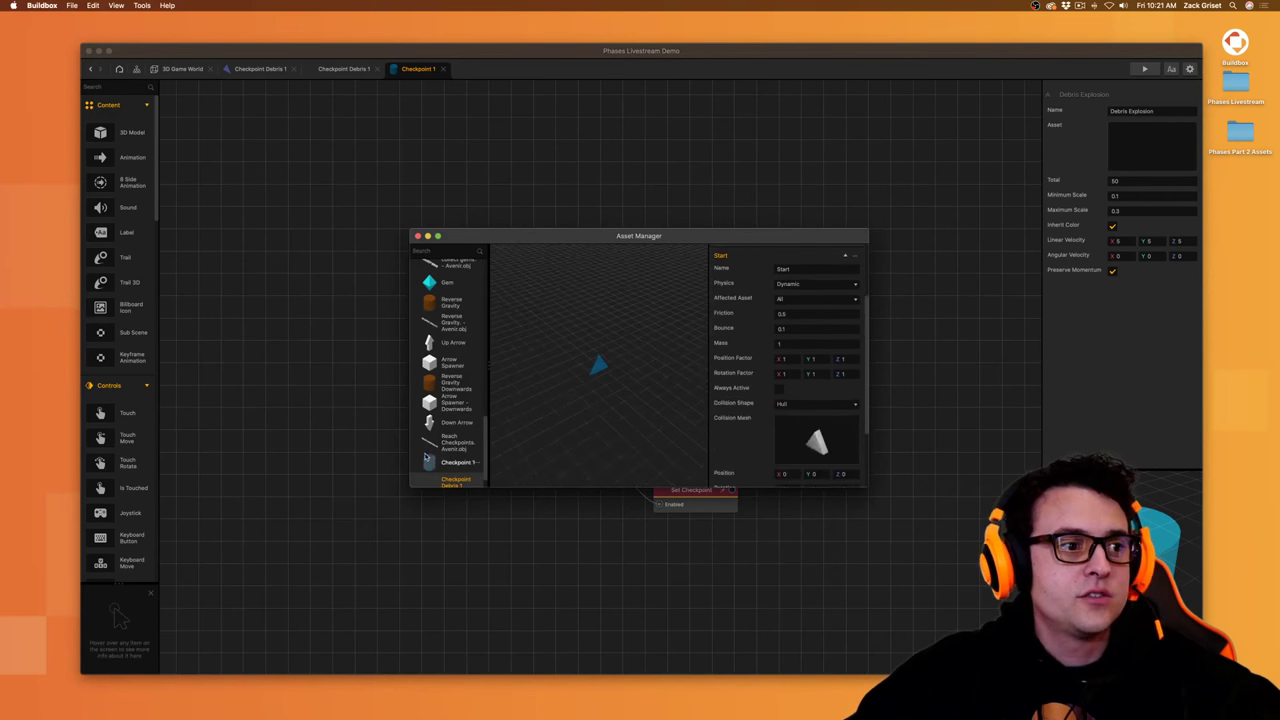
scroll(425, 458, "down", 2)
left_click(454, 477)
scroll(795, 454, "down", 5)
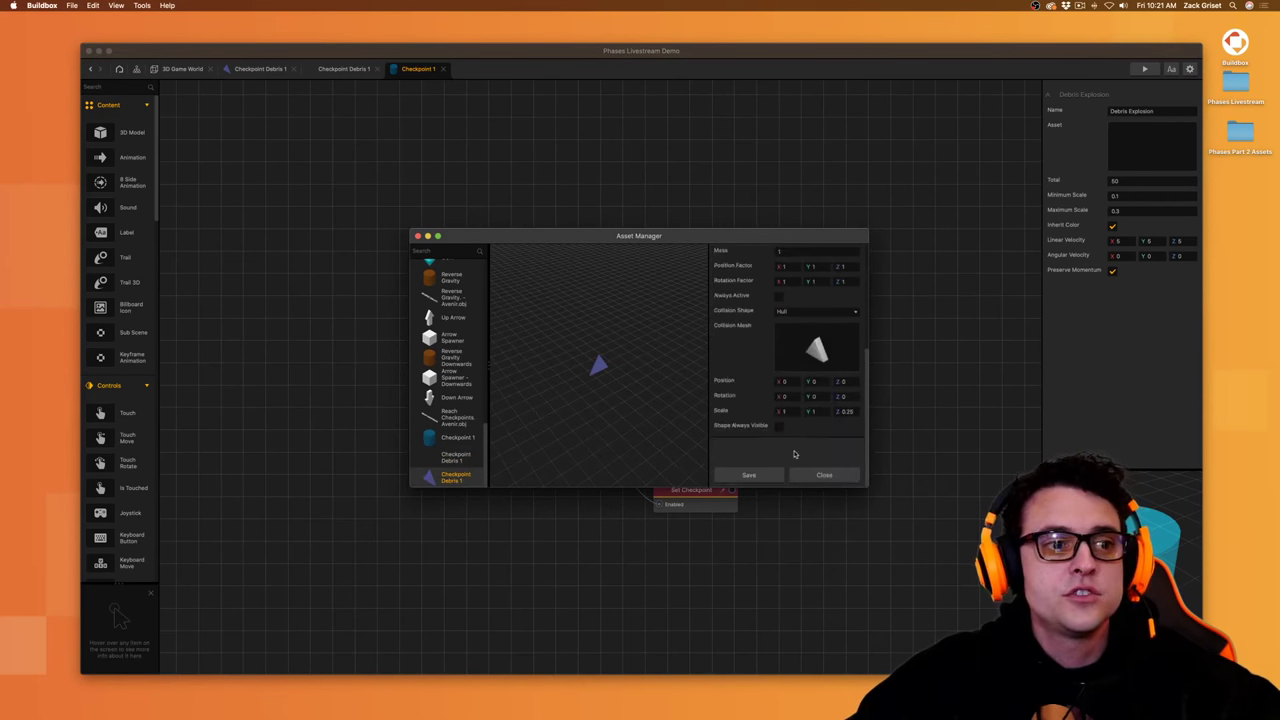
left_click(749, 475)
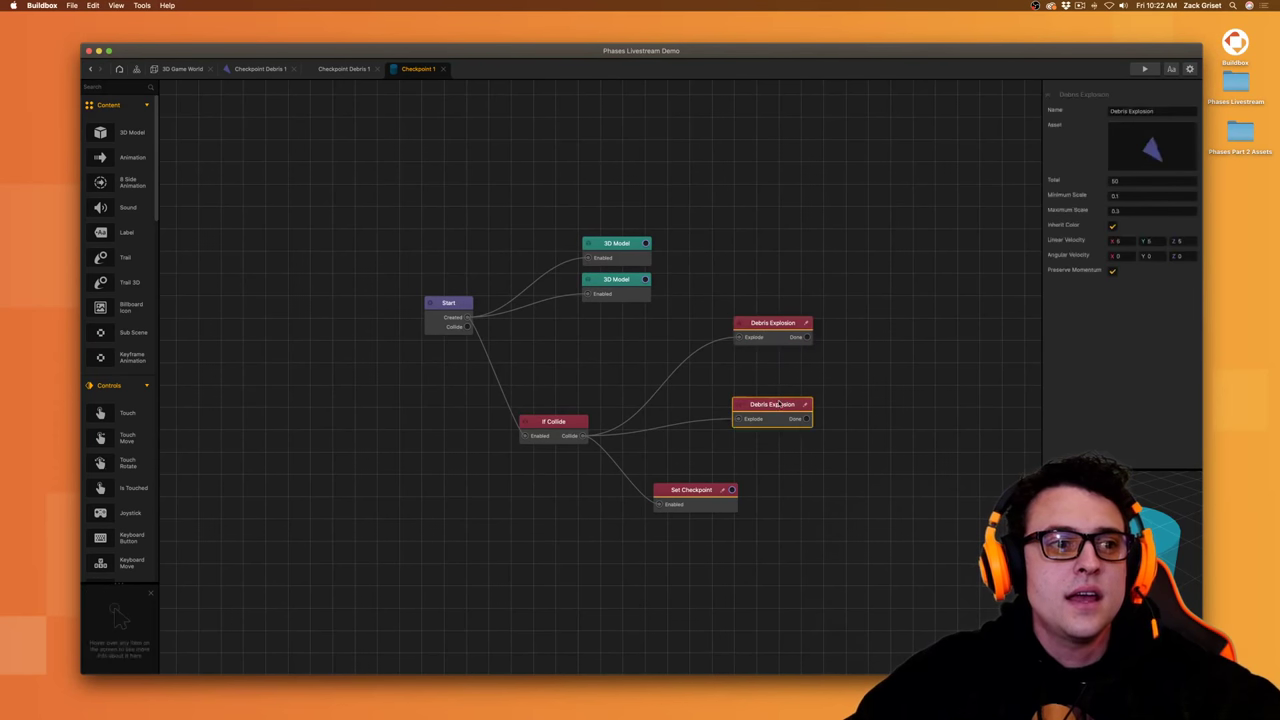
- Set the upper Debris Explosion node's asset to the cyan Checkpoint Debris 1 and save the project
left_click(779, 325)
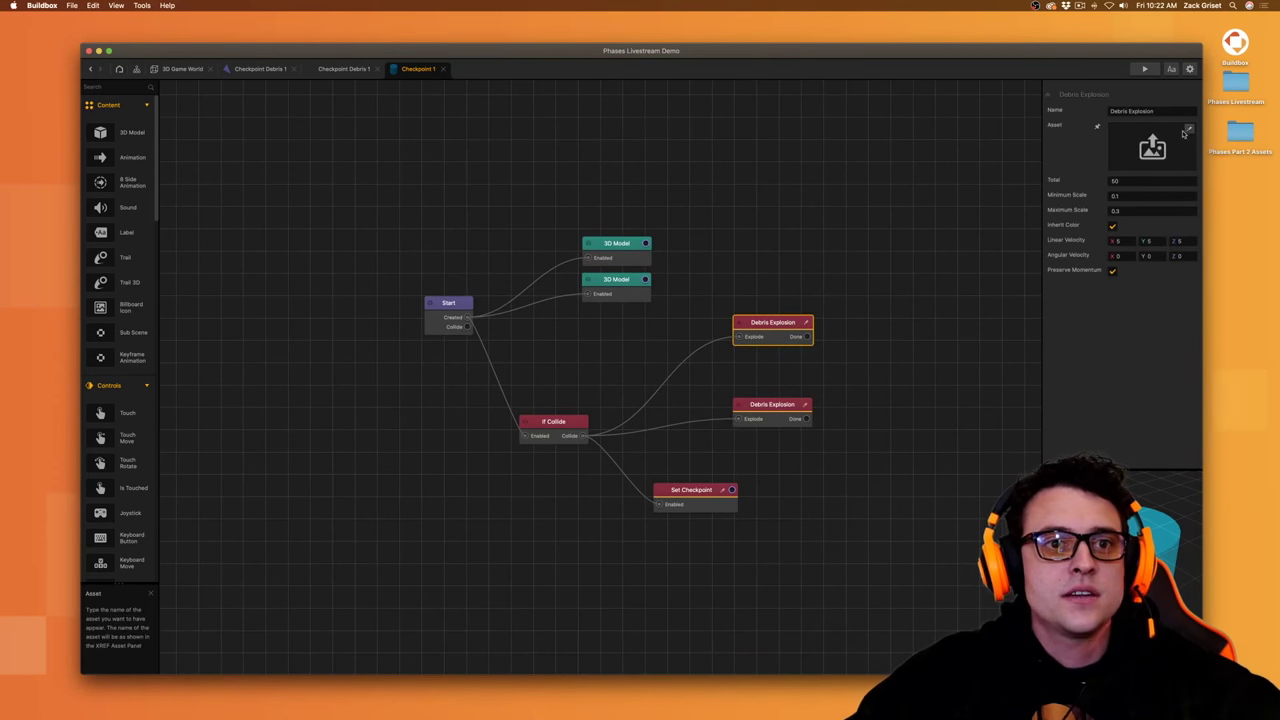
left_click(1186, 132)
scroll(450, 420, "down", 10)
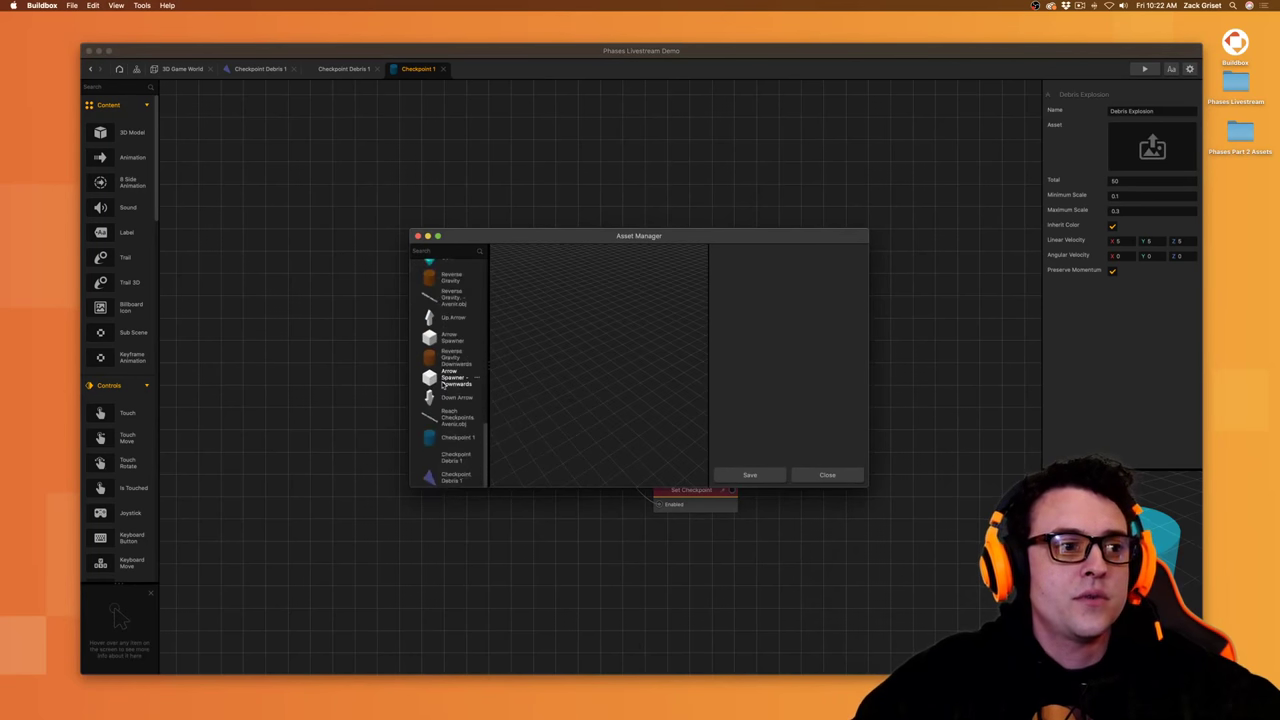
left_click(456, 459)
scroll(772, 447, "down", 5)
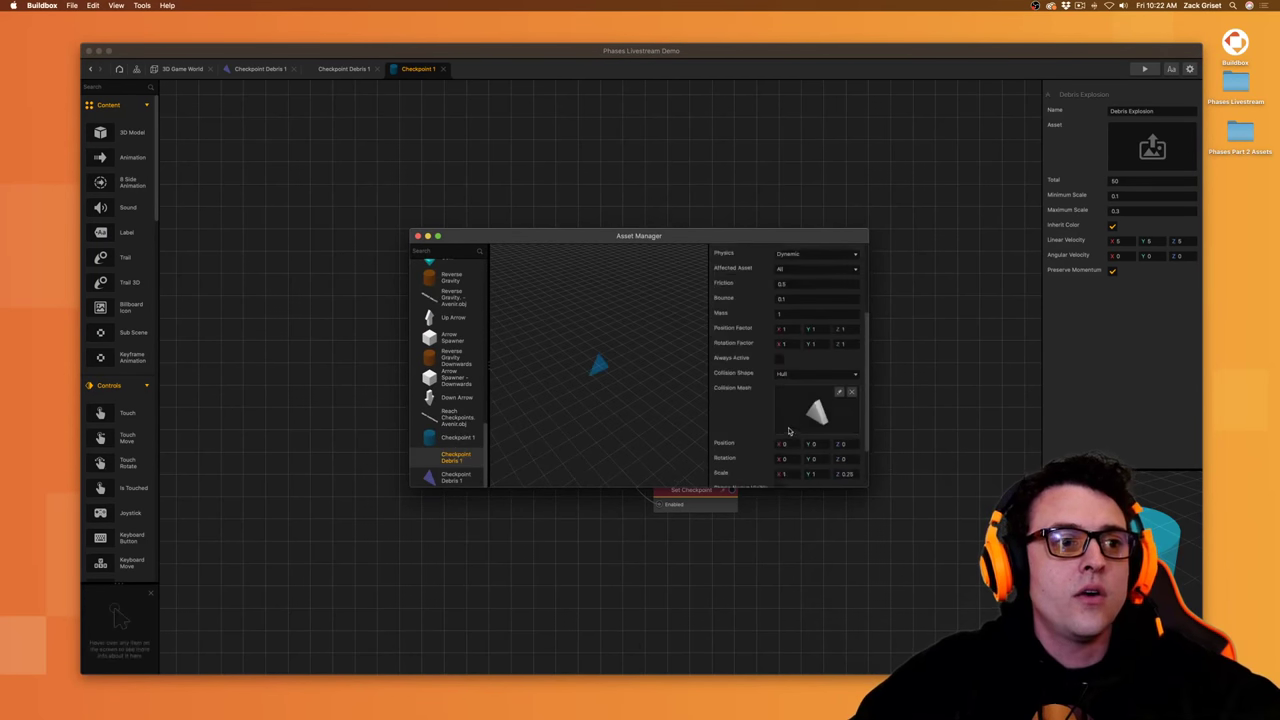
left_click(752, 475)
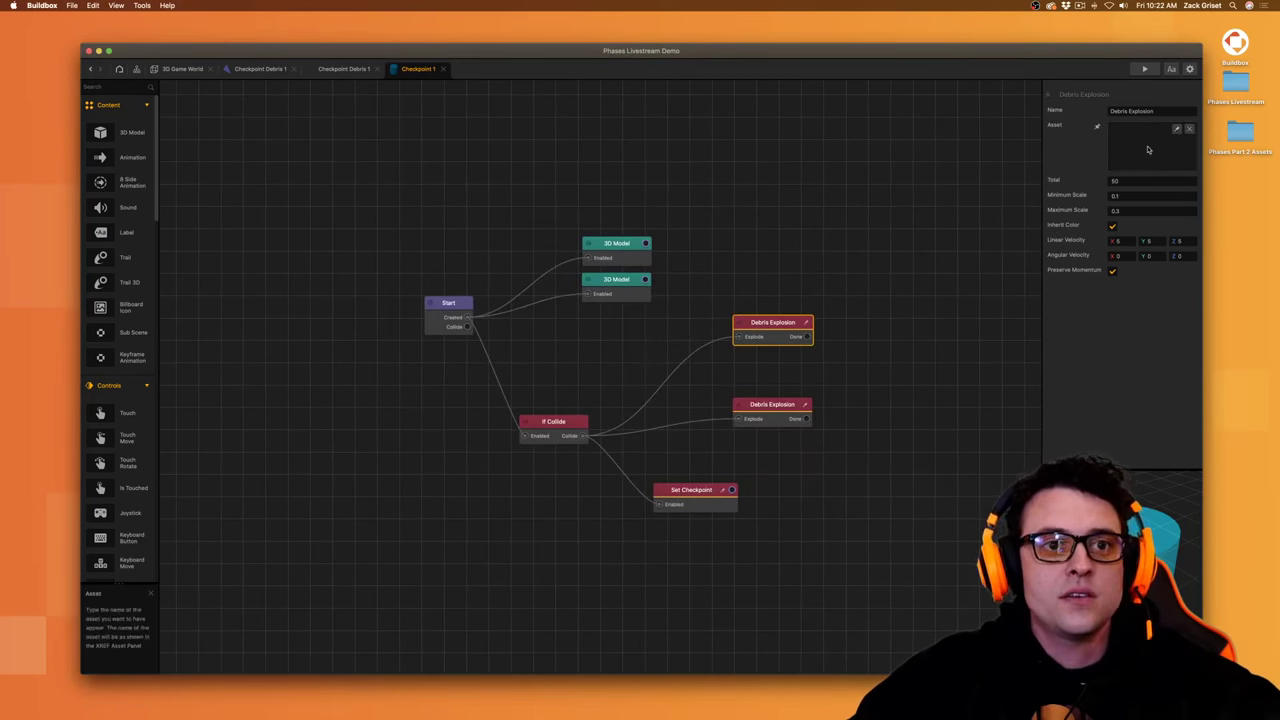
key("super+s")
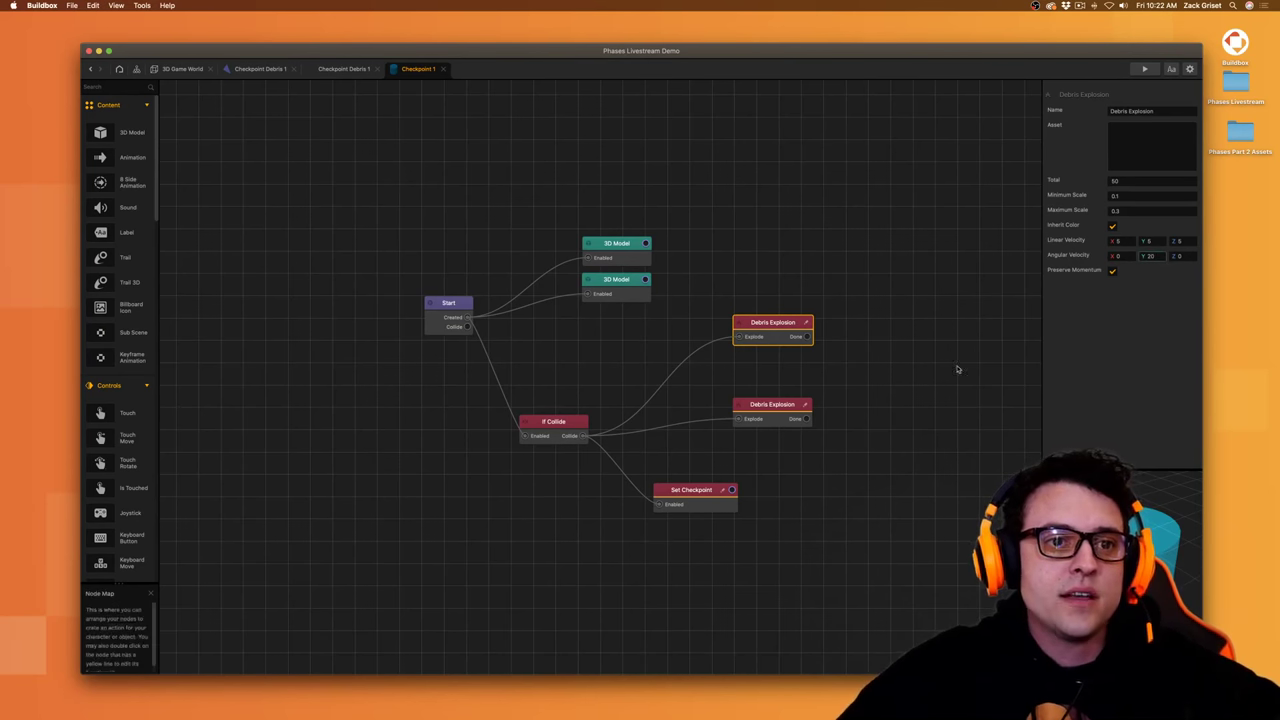
- Set Angular Velocity Y to 20 and Linear Velocity Y to 15 on both Debris Explosion nodes, and save the project
left_click(772, 405)
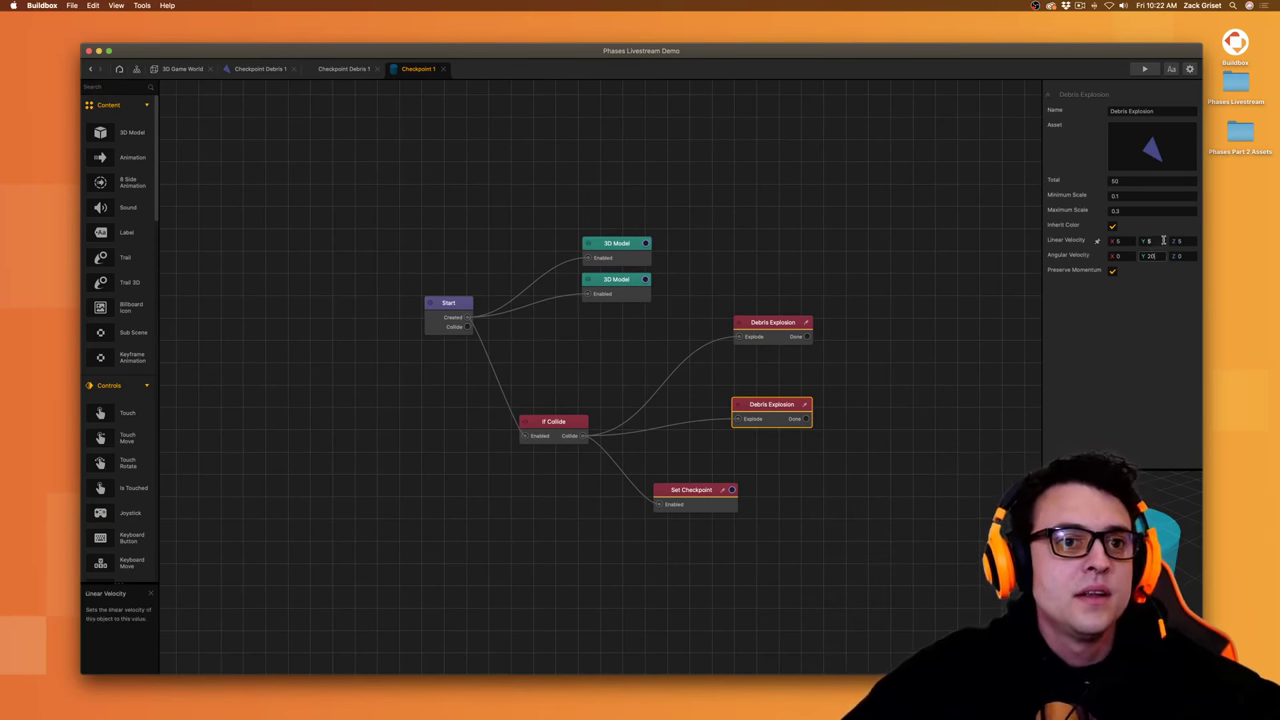
left_click(1161, 240)
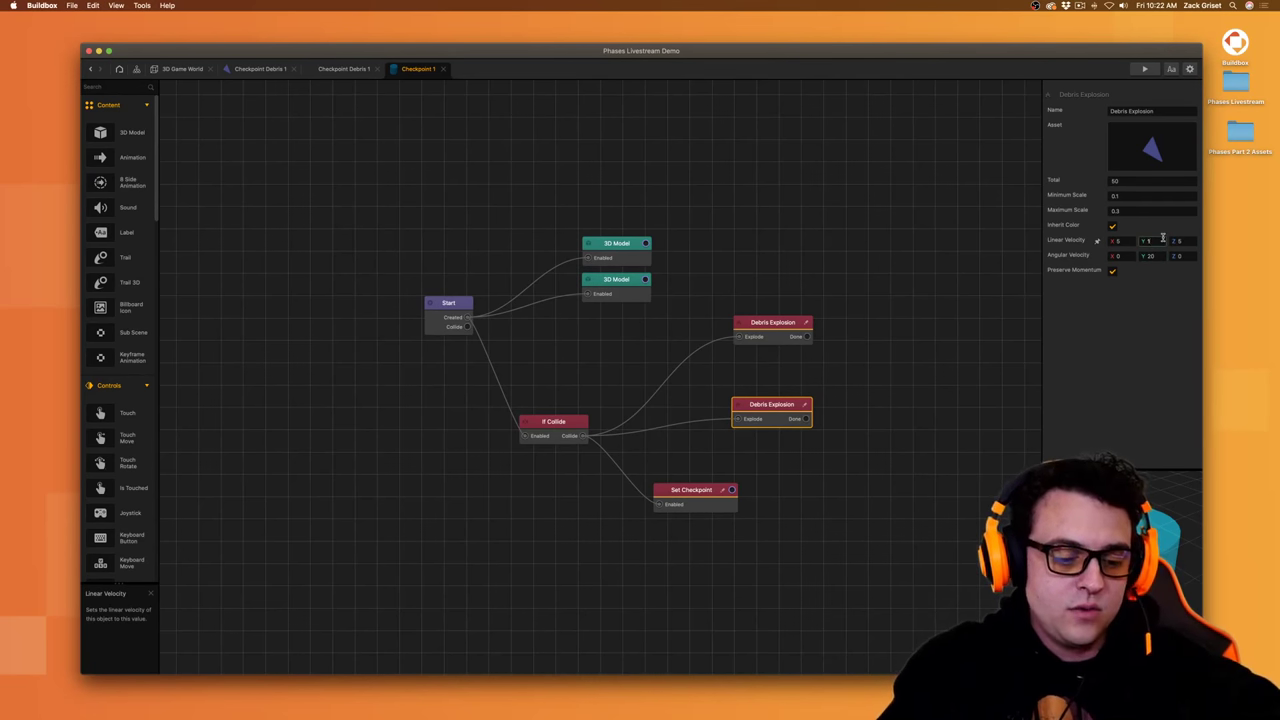
left_click(800, 326)
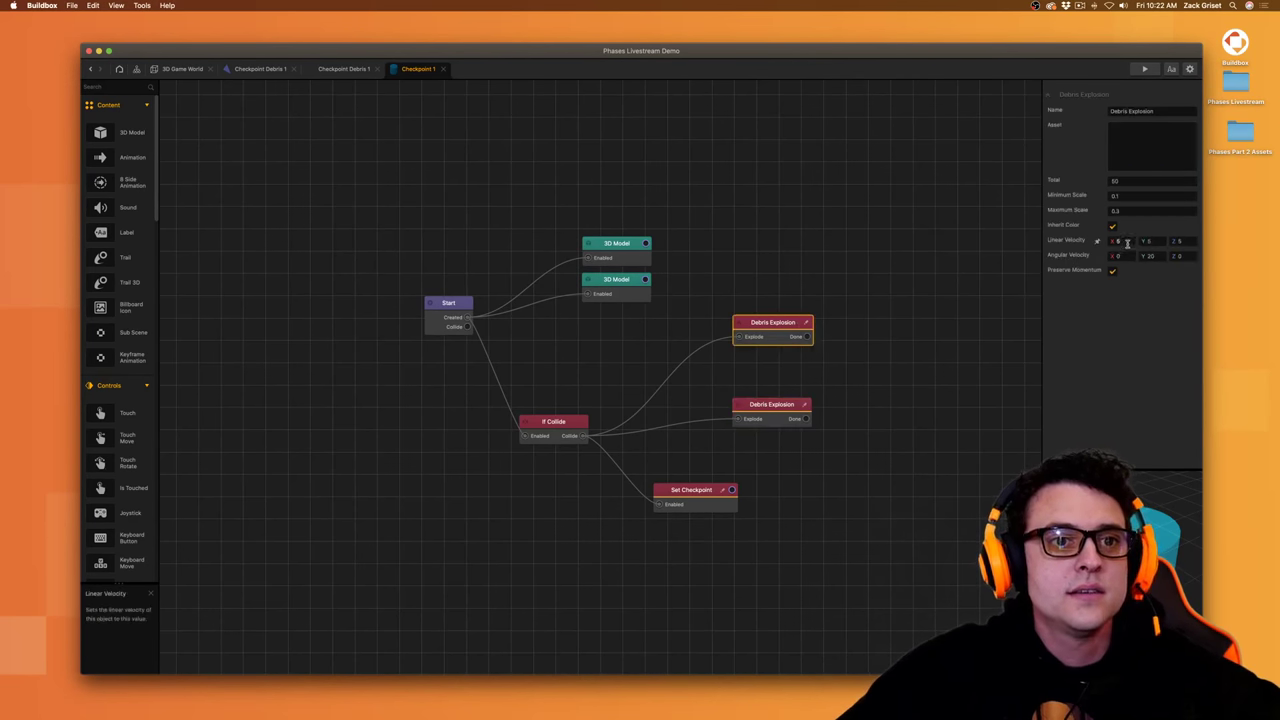
type("15")
left_click(1115, 390)
key("super+s")
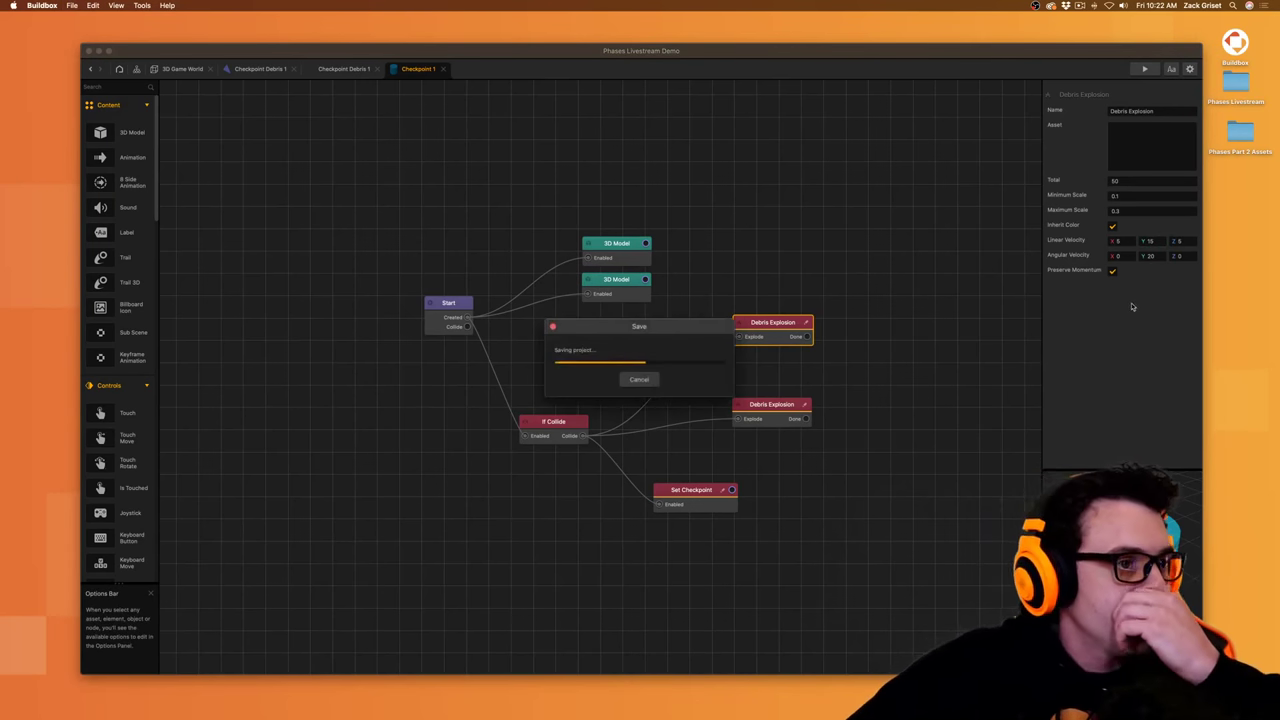
- Preview level section 3 of the 3D Game World to test the checkpoint's debris explosion, and close the preview
left_click(183, 70)
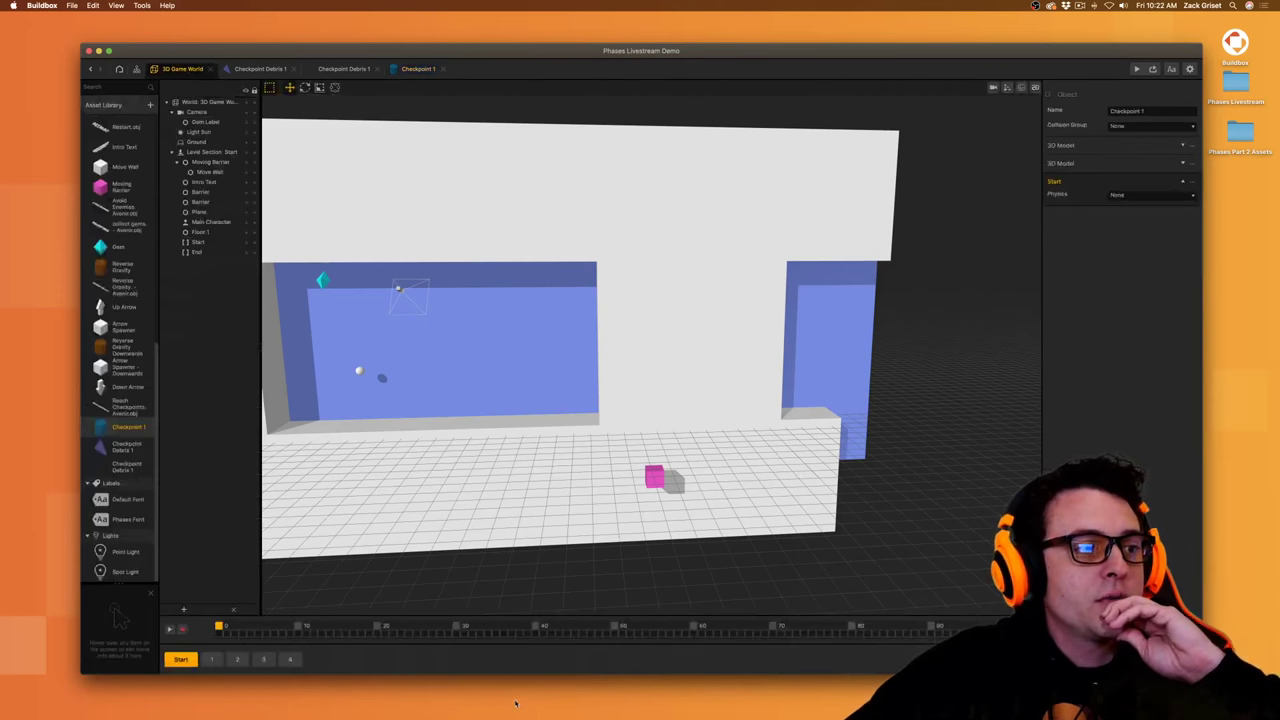
left_click(263, 661)
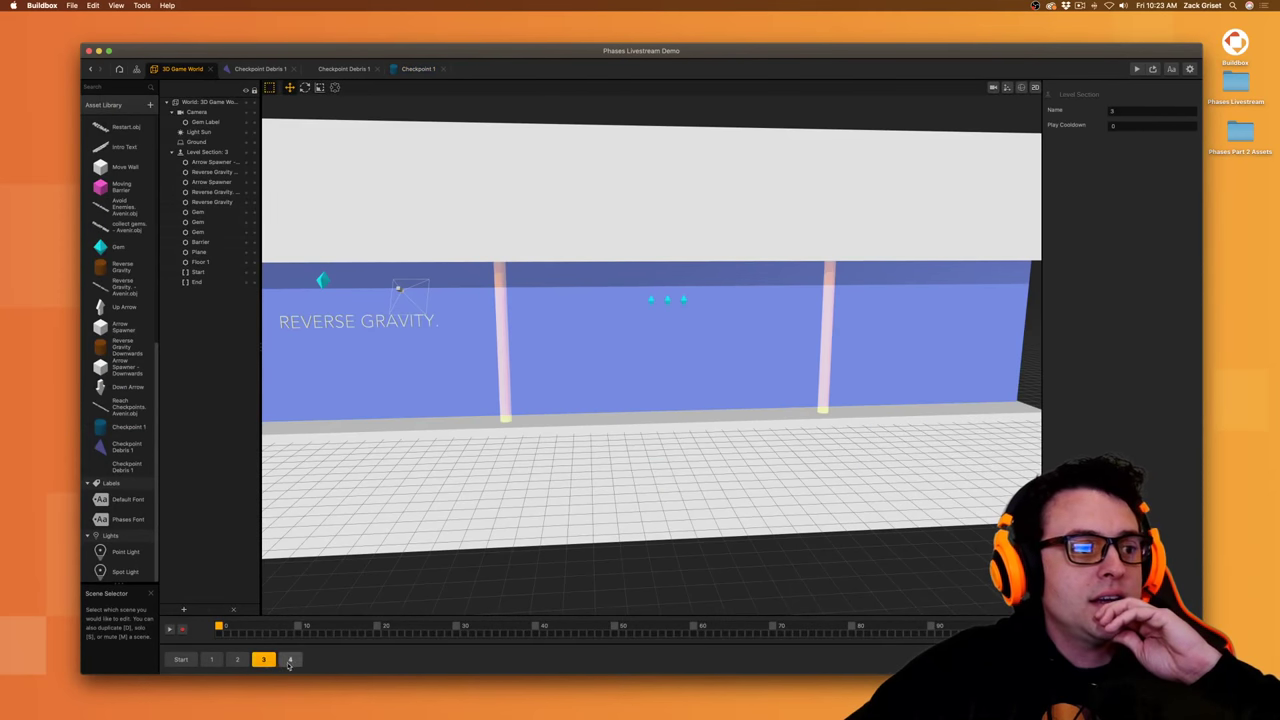
left_click(1153, 70)
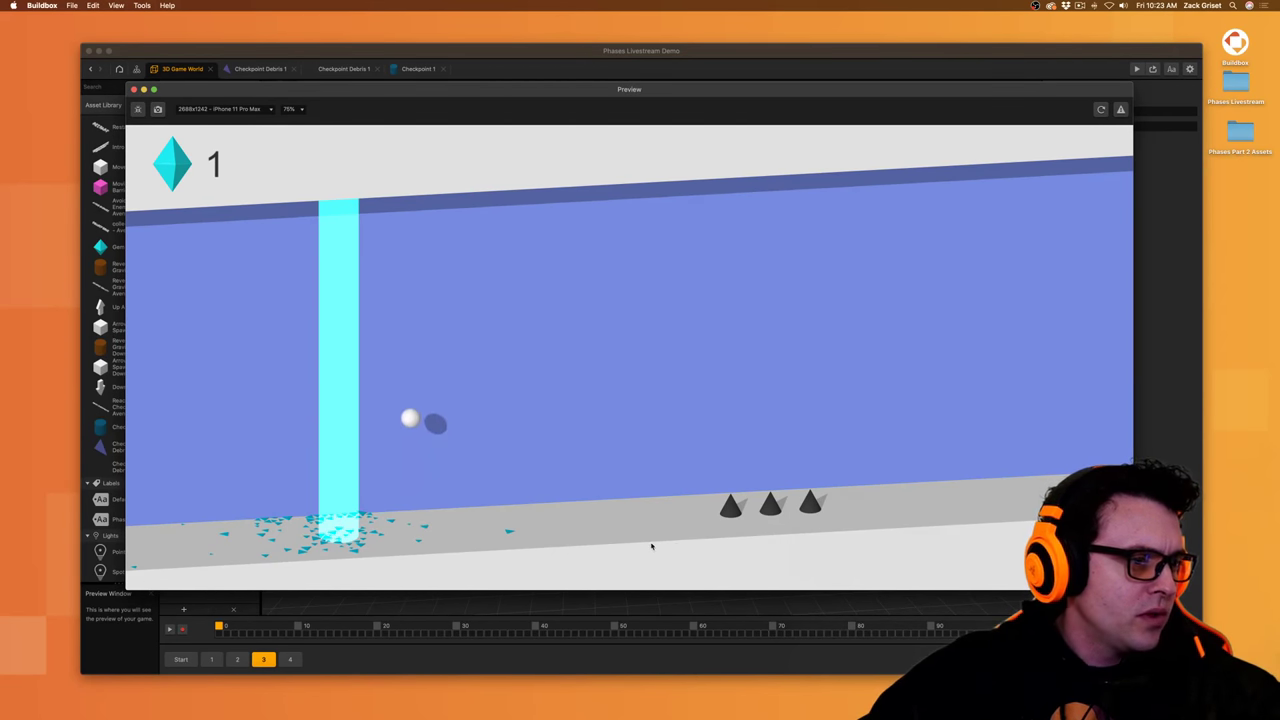
left_click(135, 91)
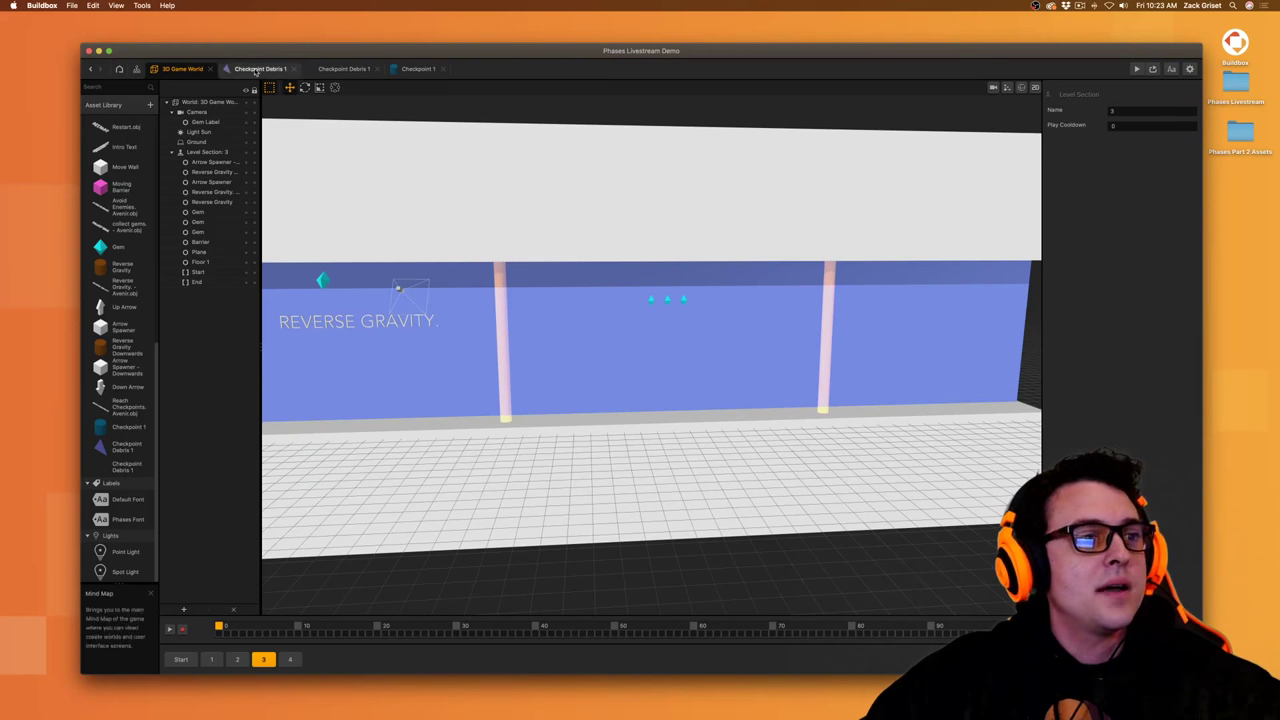
- Set Linear Velocity X and Z to 10 on both Checkpoint 1 Debris Explosion nodes, and disable Preserve Momentum on the upper one
right_click(345, 69)
right_click(397, 70)
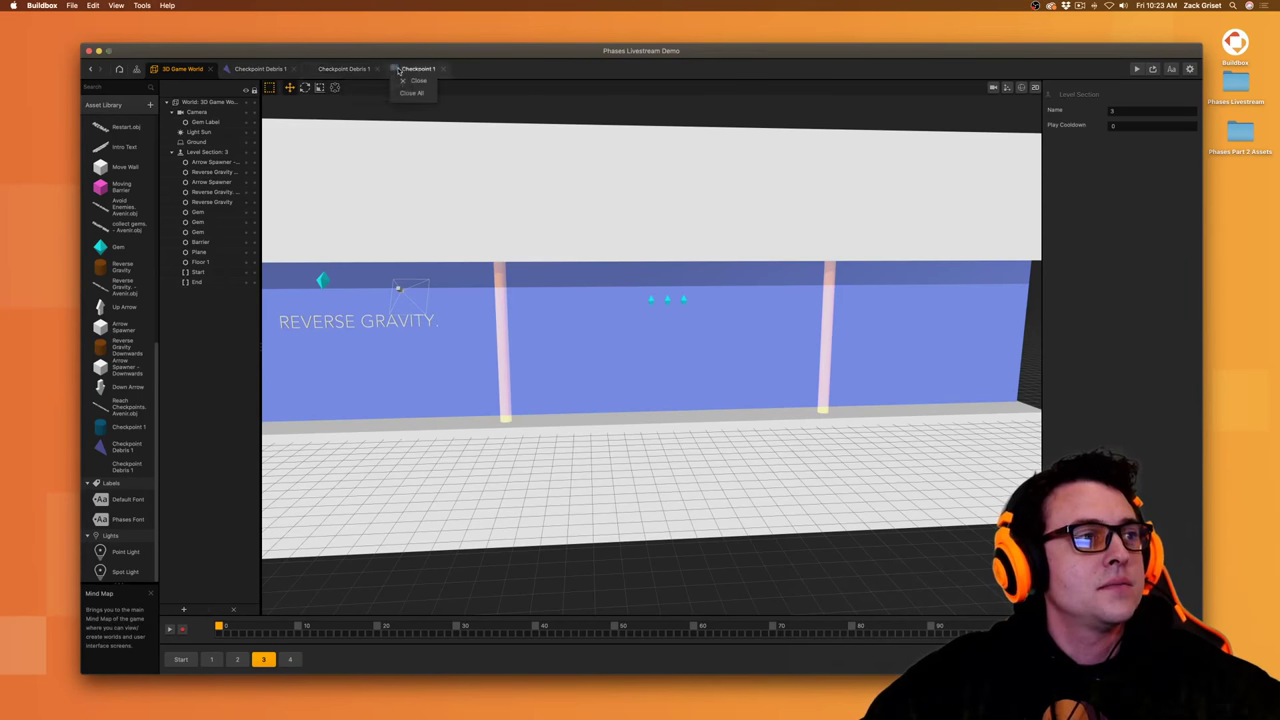
left_click(415, 68)
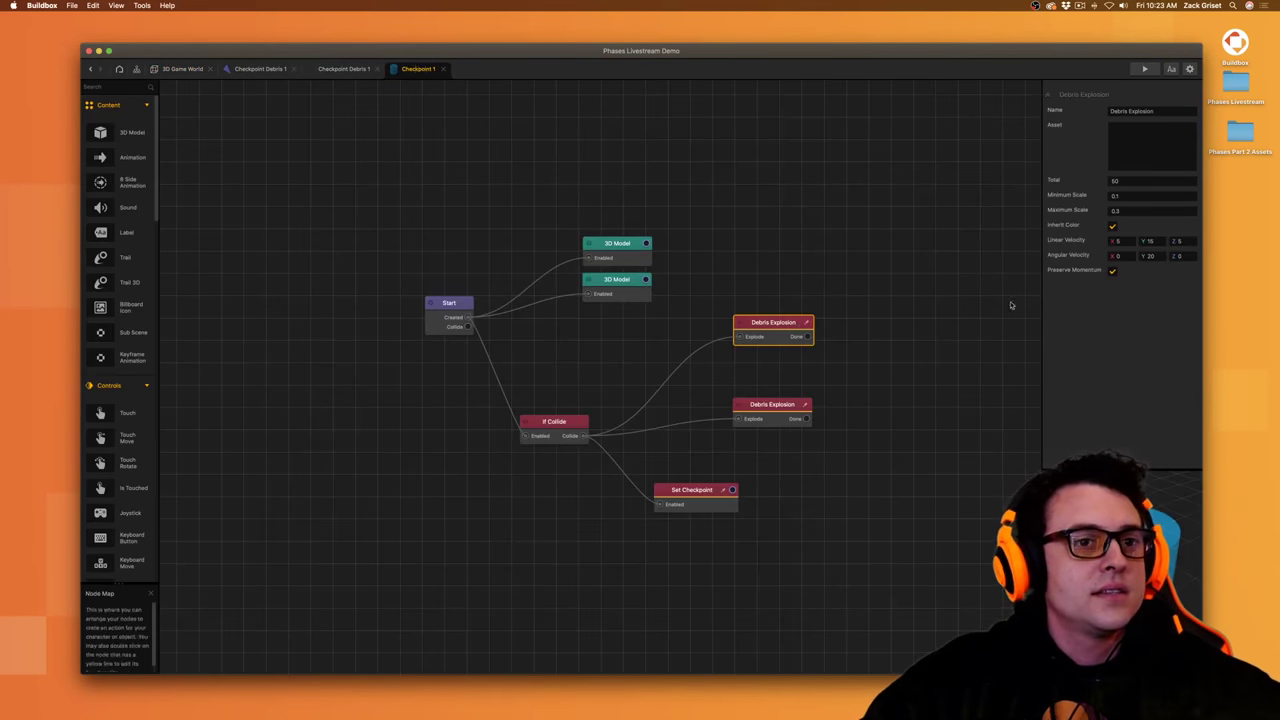
left_click(781, 411)
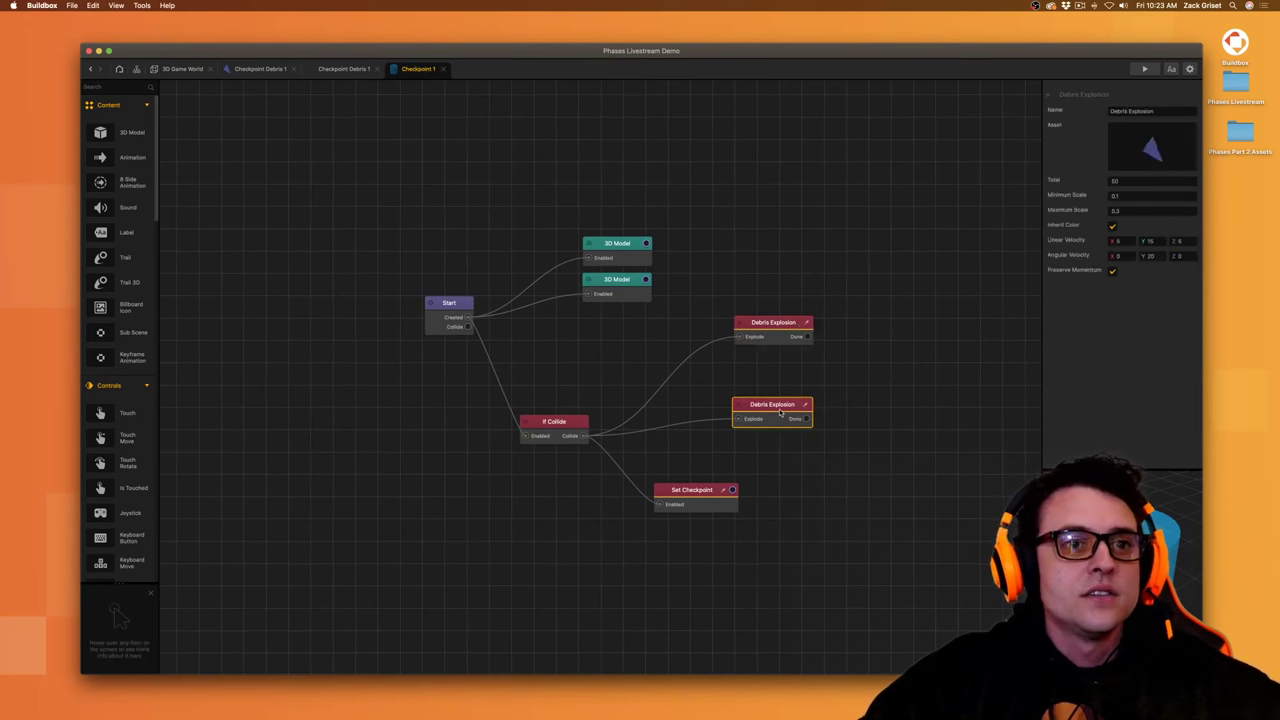
left_click(762, 338)
left_click(1120, 242)
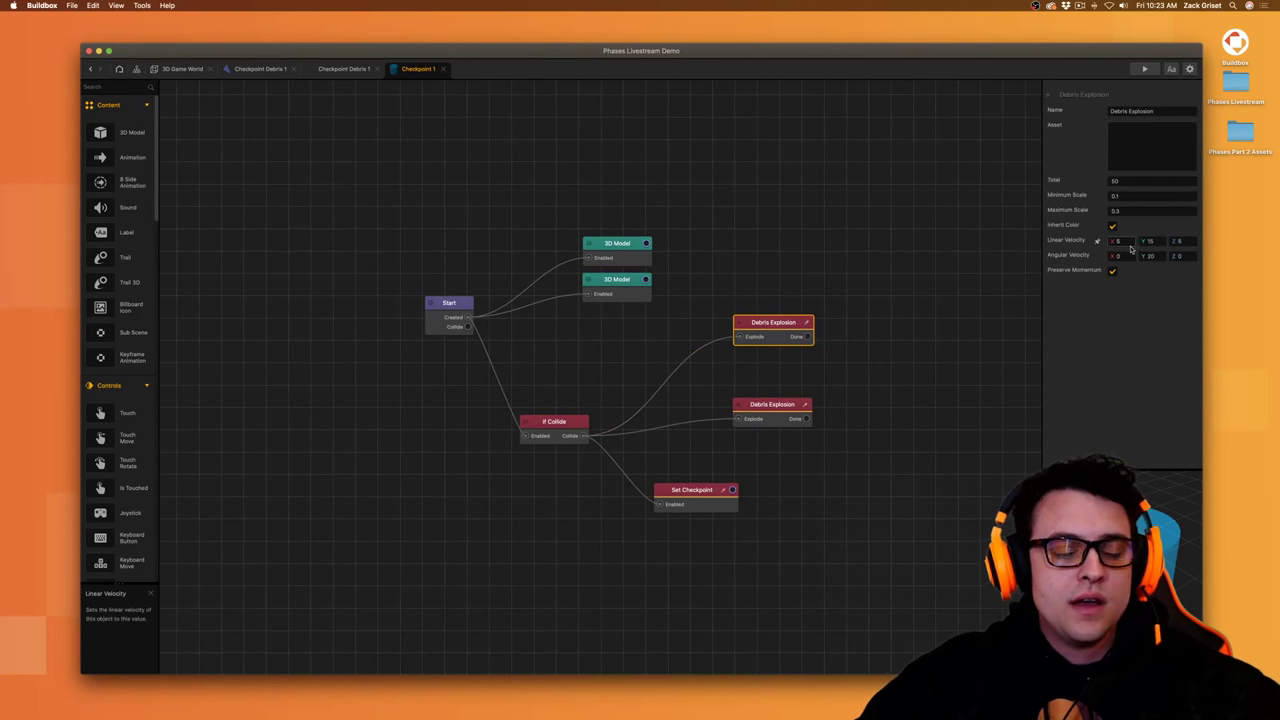
type("10")
key("Tab")
key("Tab")
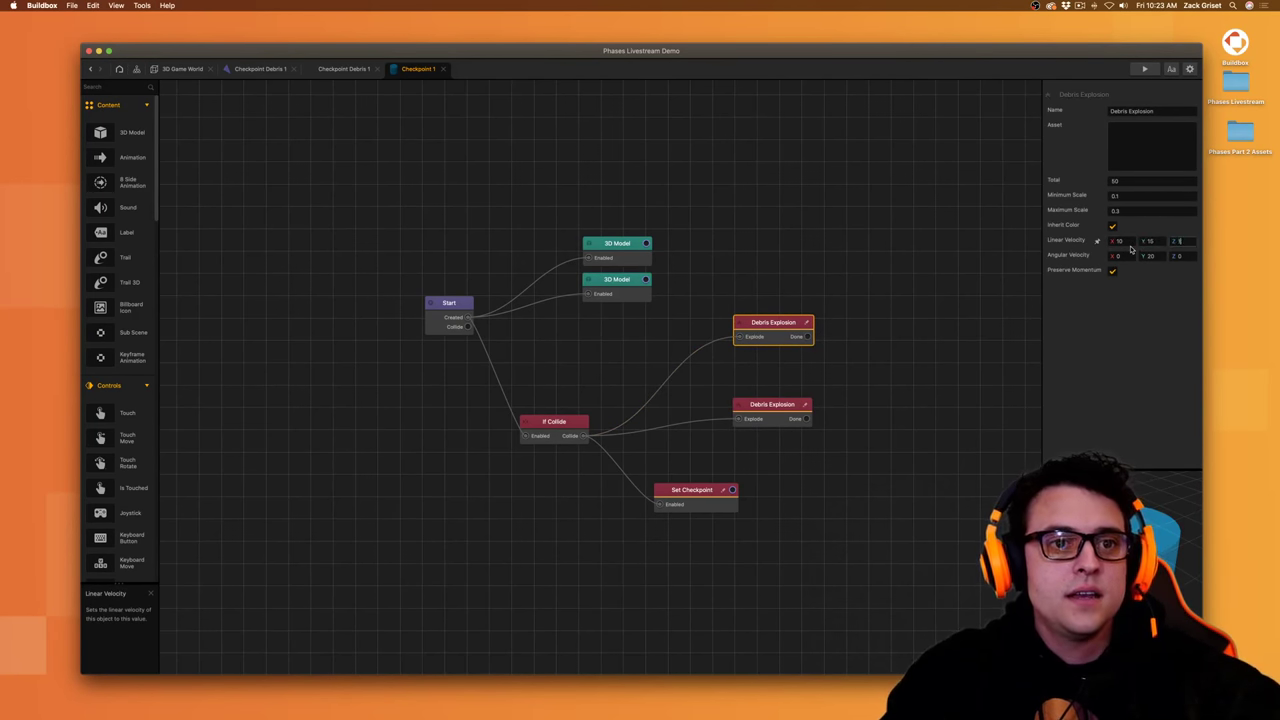
left_click(800, 405)
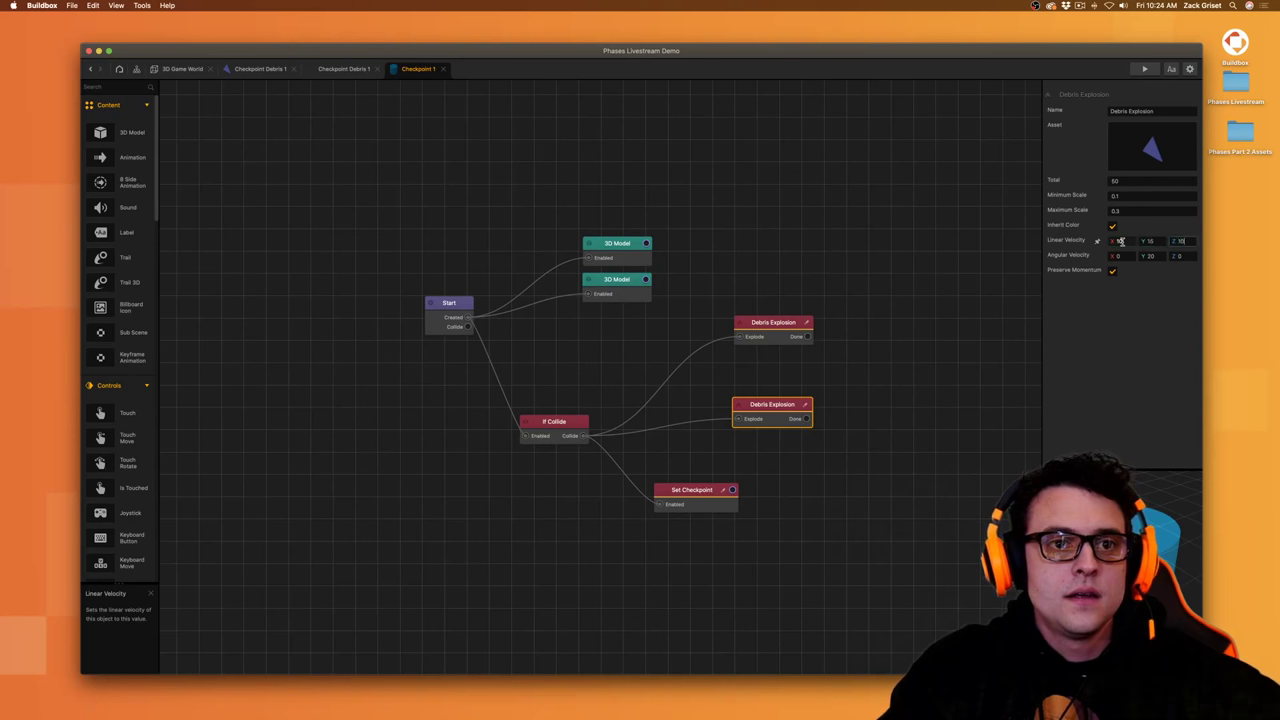
left_click(800, 326)
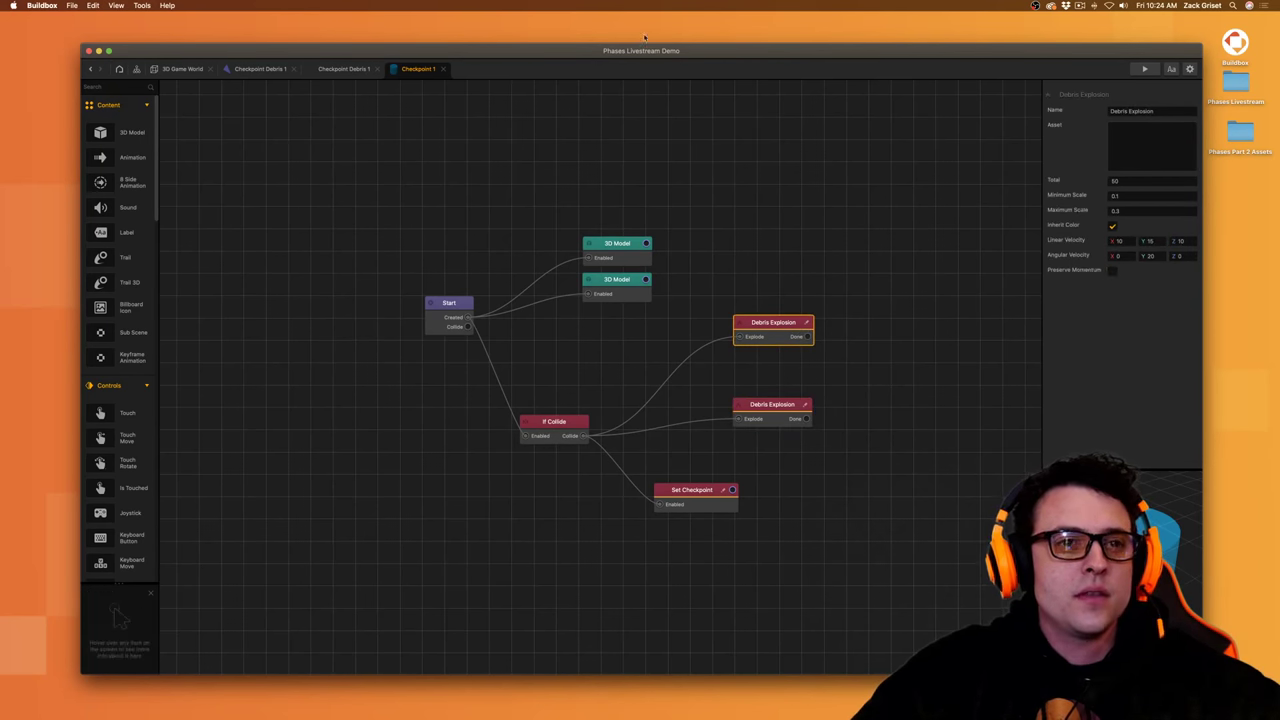
- Preview section 3 of the 3D Game World again to check the debris explosion with the changed velocity and momentum settings
left_click(183, 69)
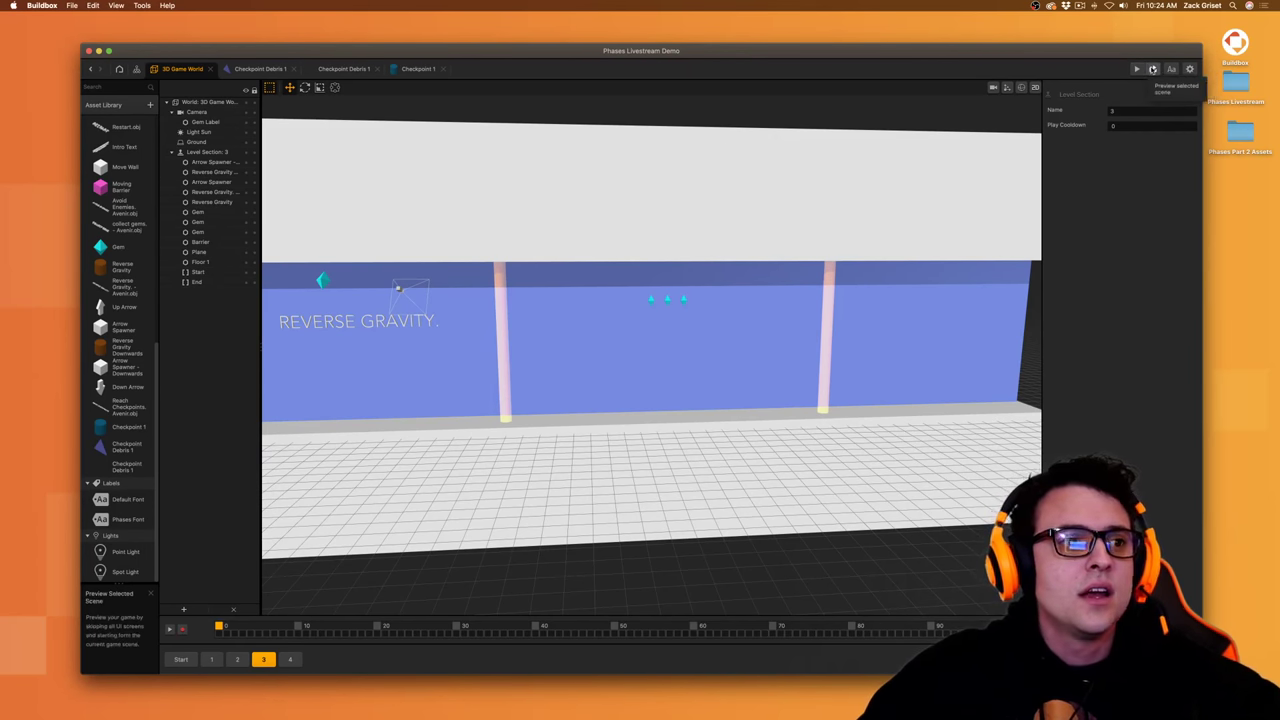
left_click(1153, 69)
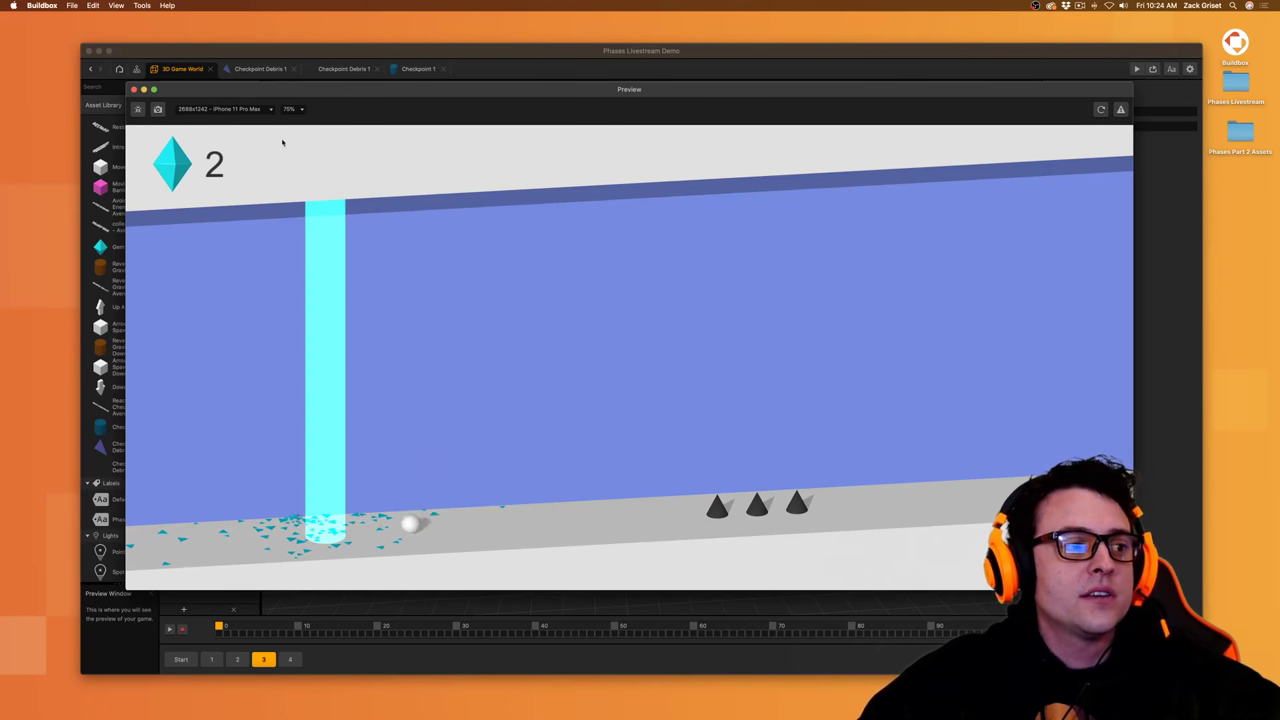
left_click(134, 90)
- Rename the two 3D Model nodes in the Checkpoint 1 node map as Checkpoint Model 1 and Checkpoint Model 2
left_click(412, 70)
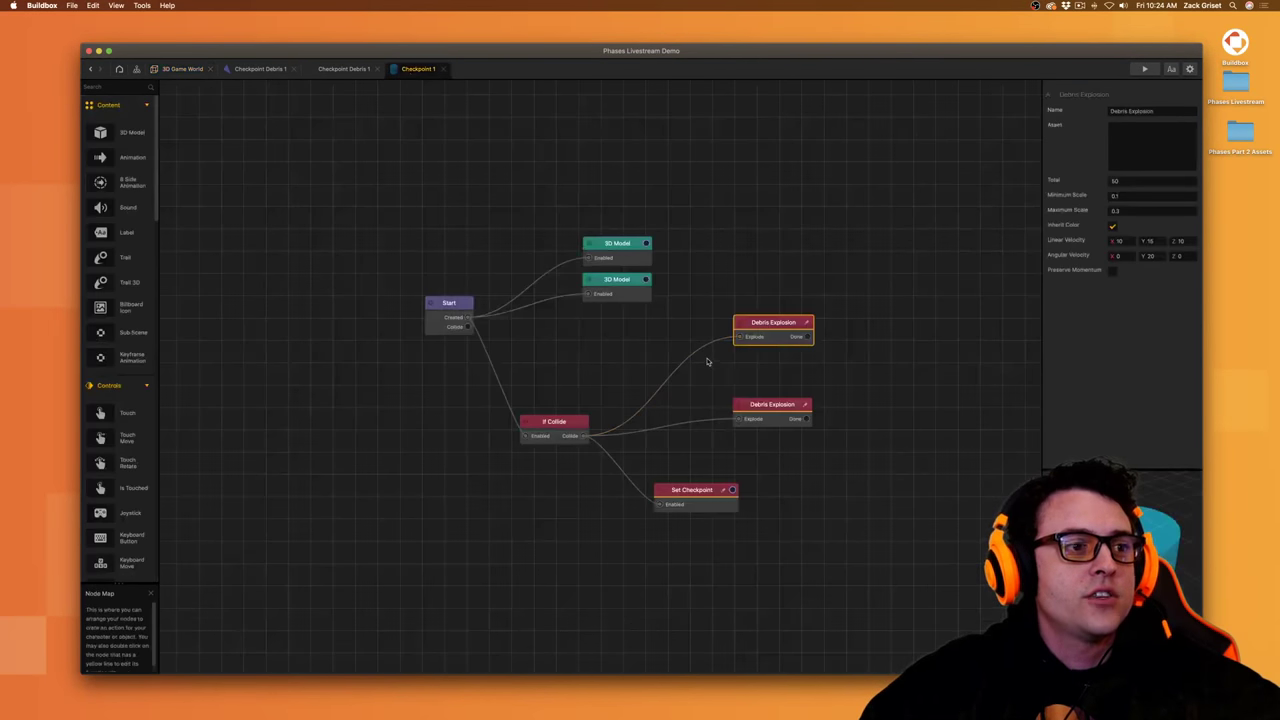
left_click(612, 252)
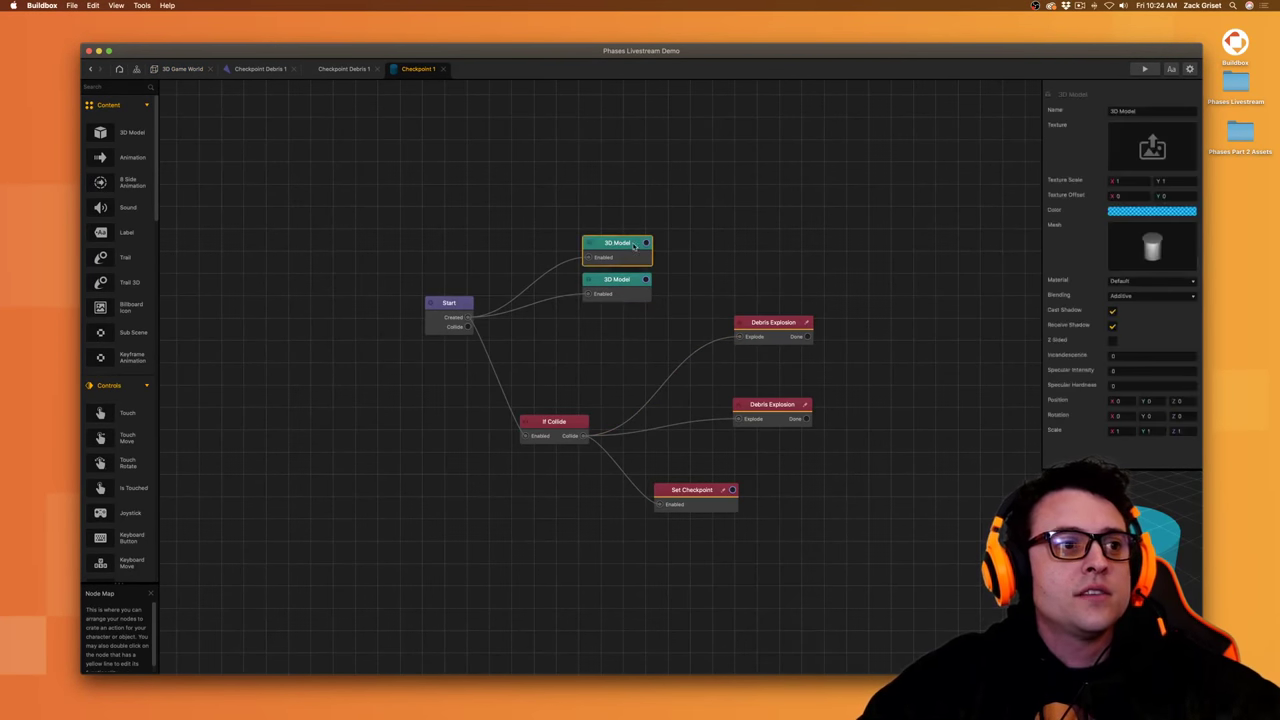
double_click(1153, 109)
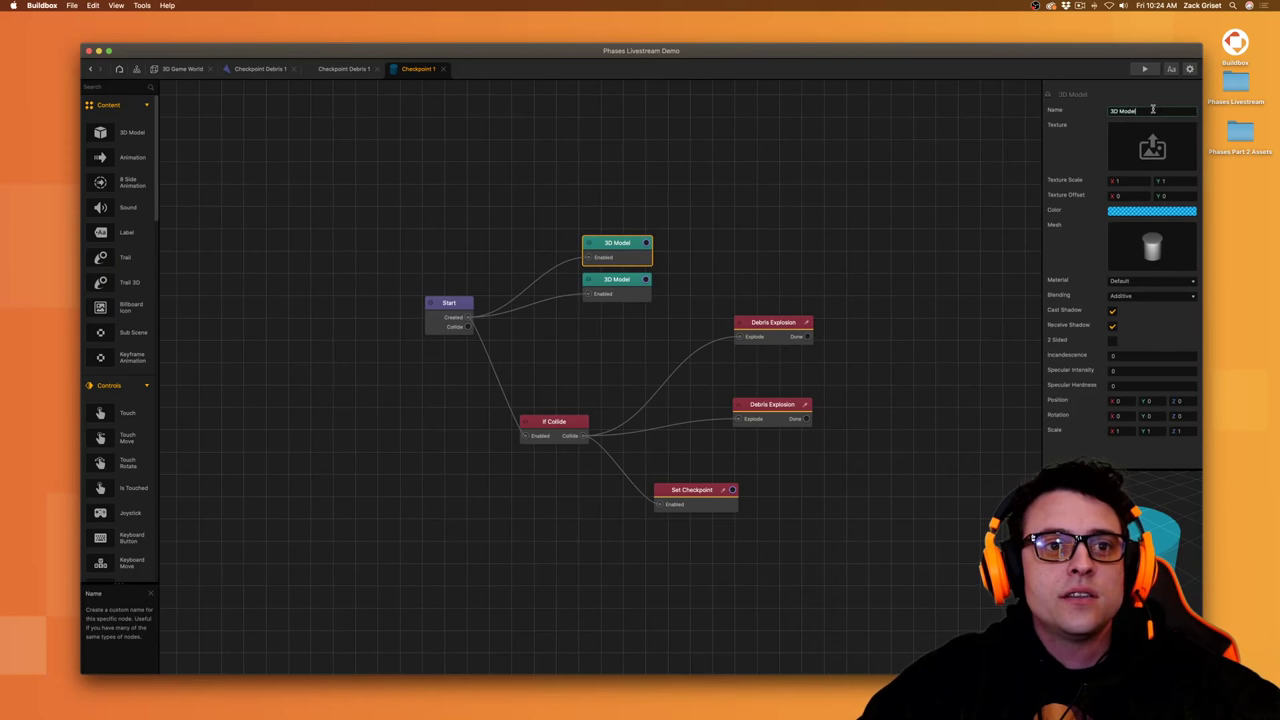
left_click(1147, 109)
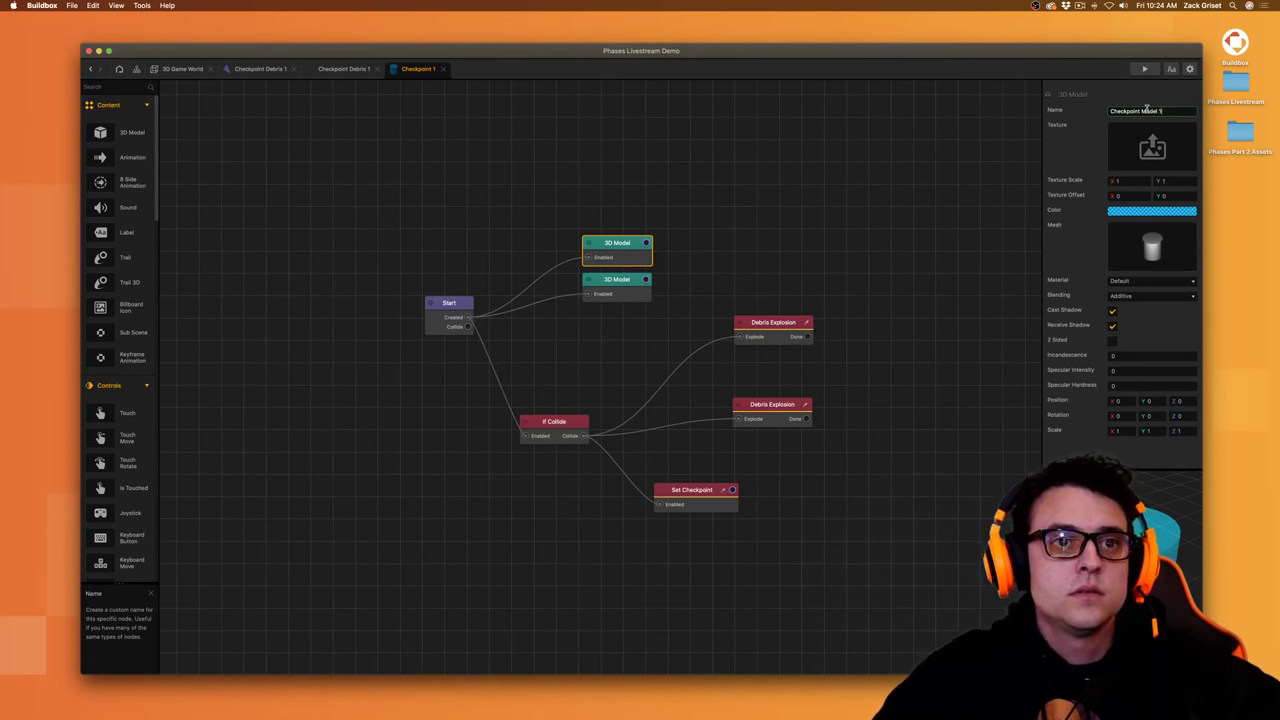
left_click(626, 280)
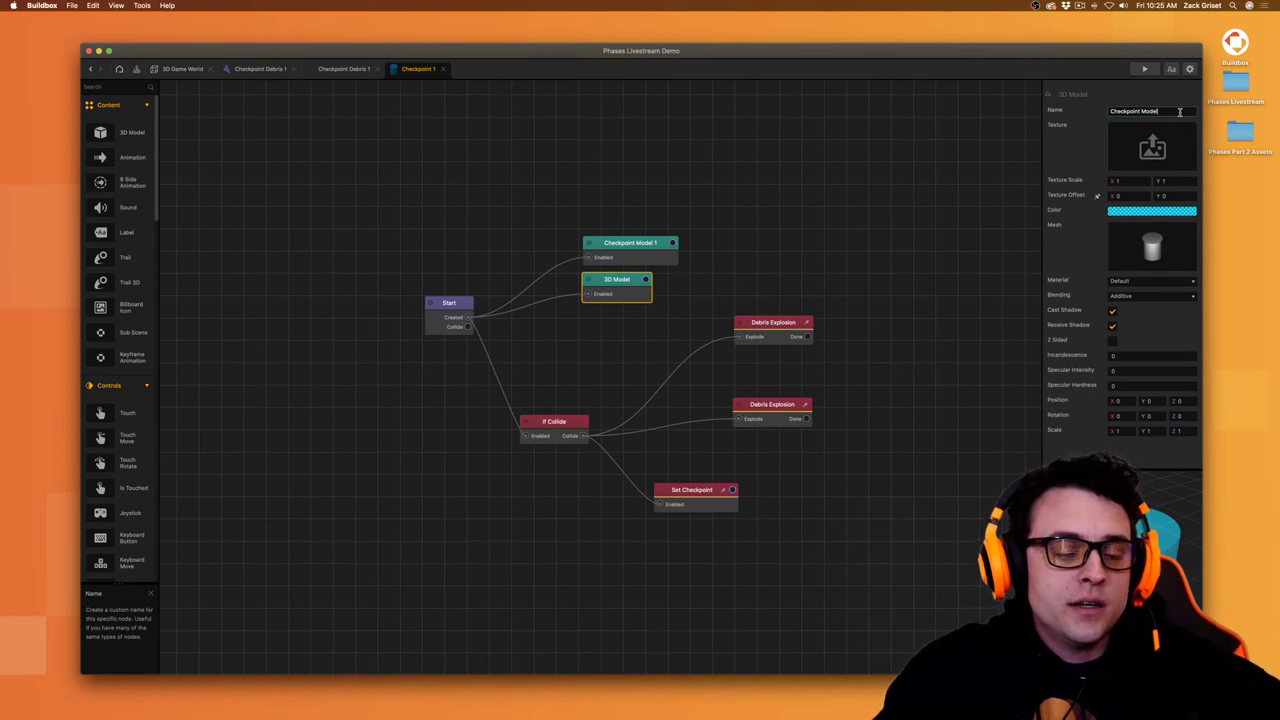
type("2")
key("Return")
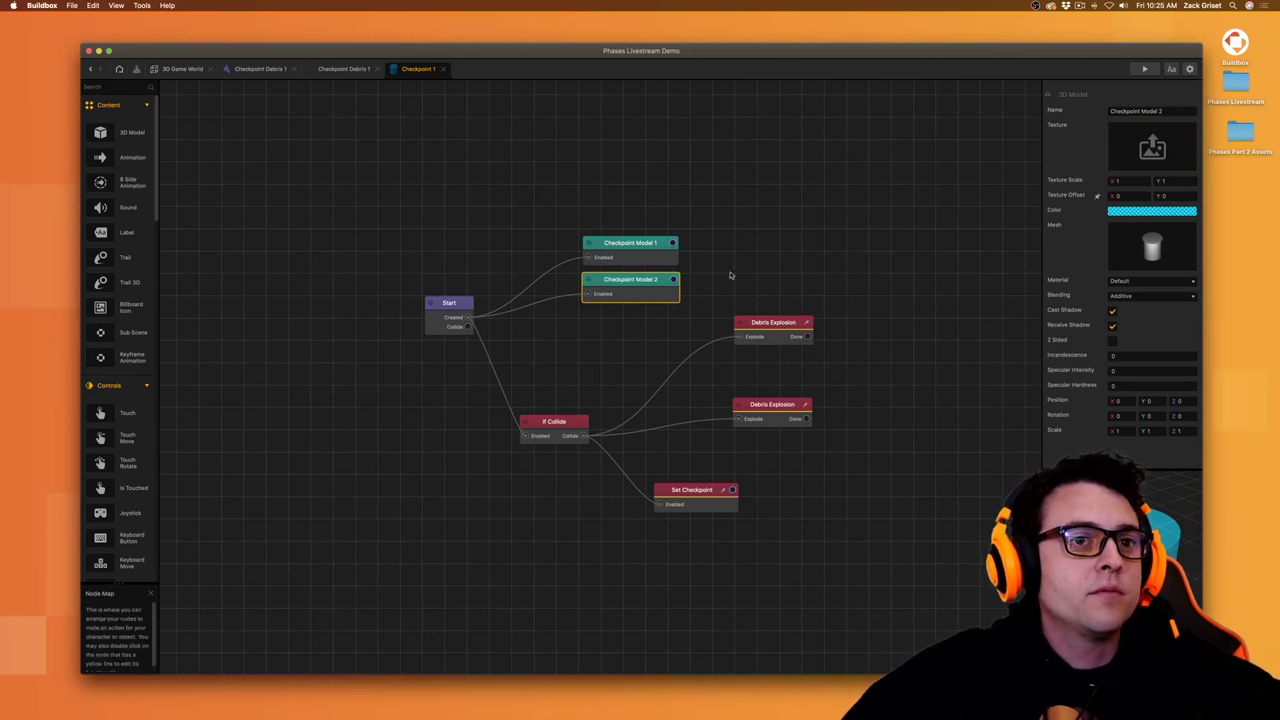
left_click(602, 258)
left_click(616, 280)
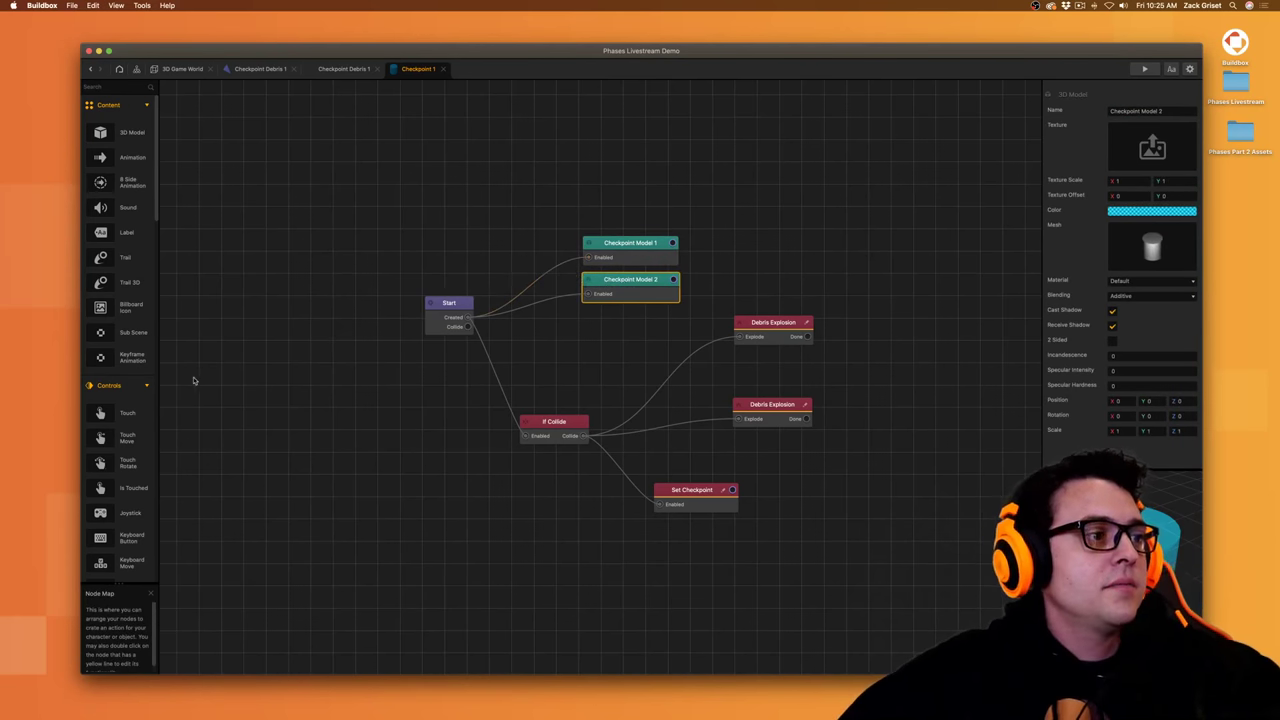
- Add a Set Color node above the Debris Explosion nodes and connect If Collide's Collide output to its Set input
scroll(100, 394, "down", 4)
scroll(115, 400, "down", 5)
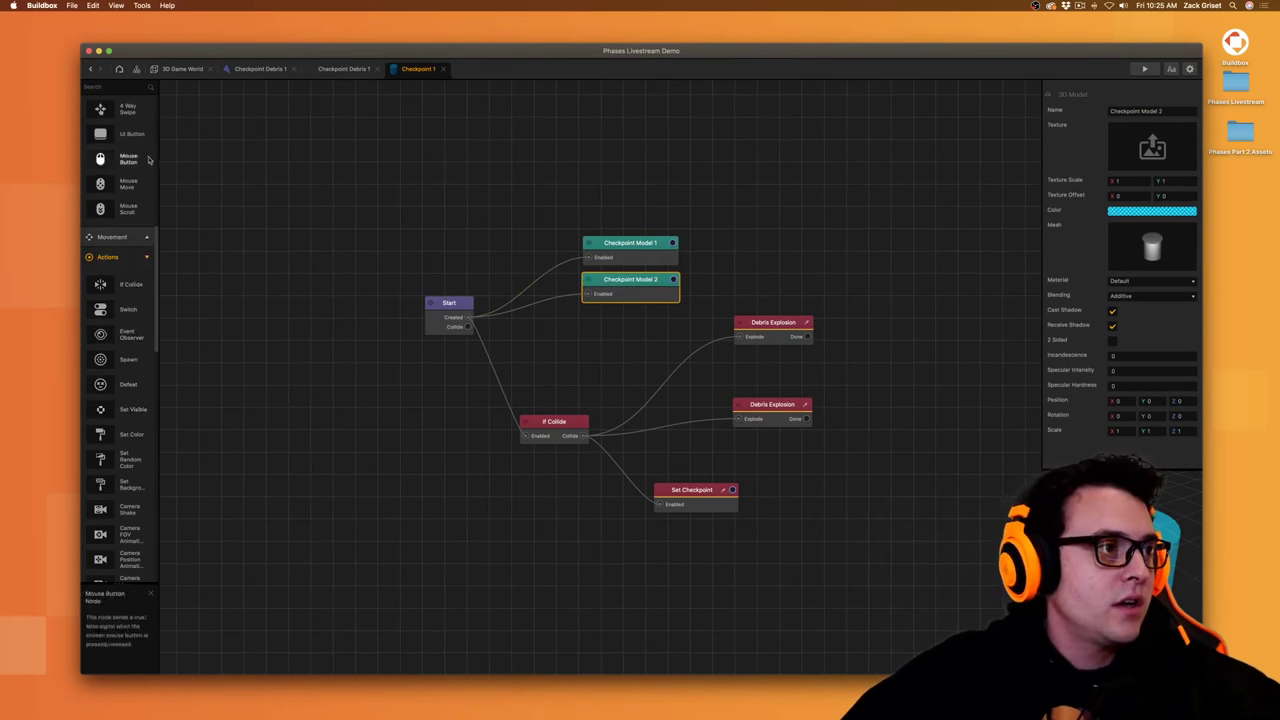
left_click(128, 88)
type("color")
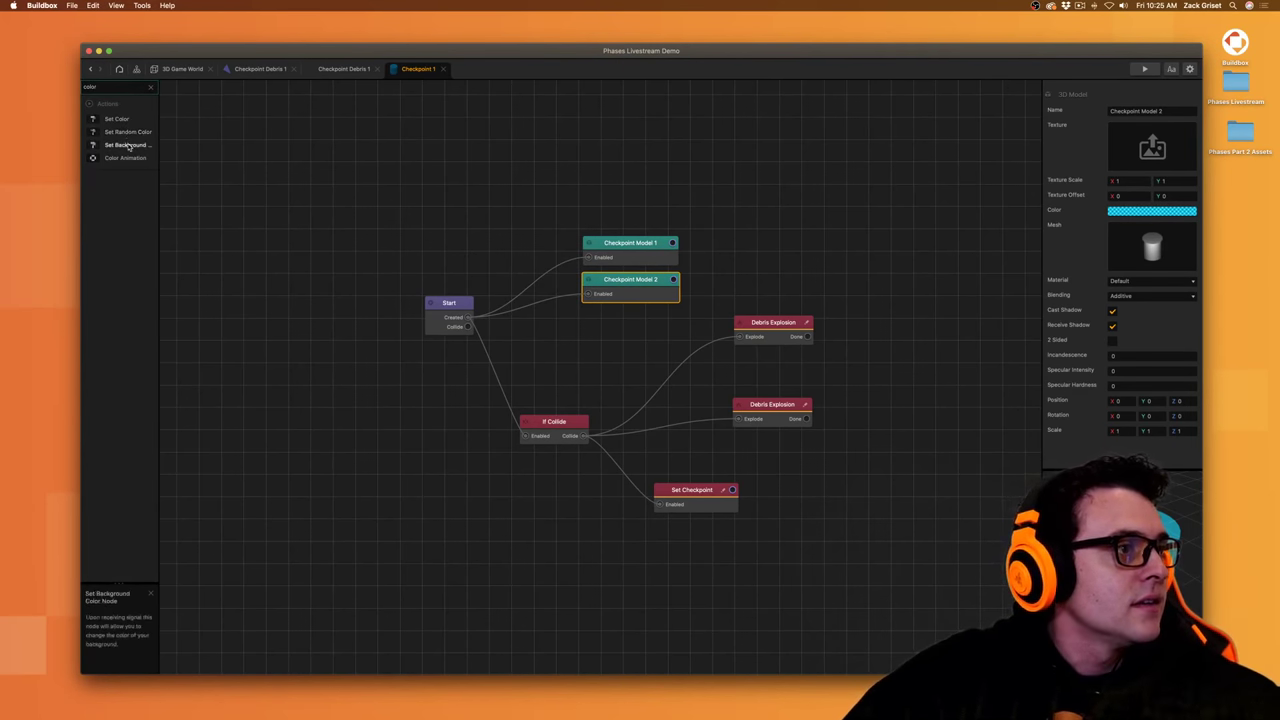
left_click_drag(117, 119, 655, 162)
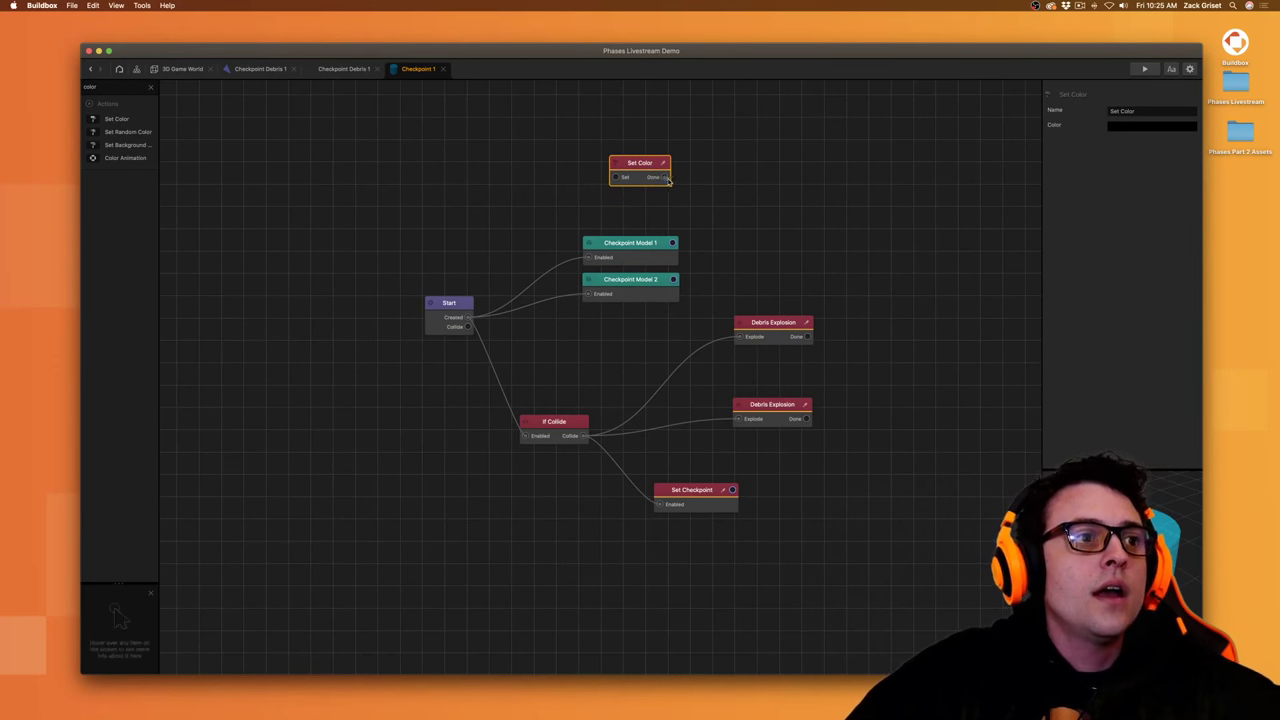
left_click_drag(648, 168, 586, 436)
left_click_drag(717, 162, 789, 170)
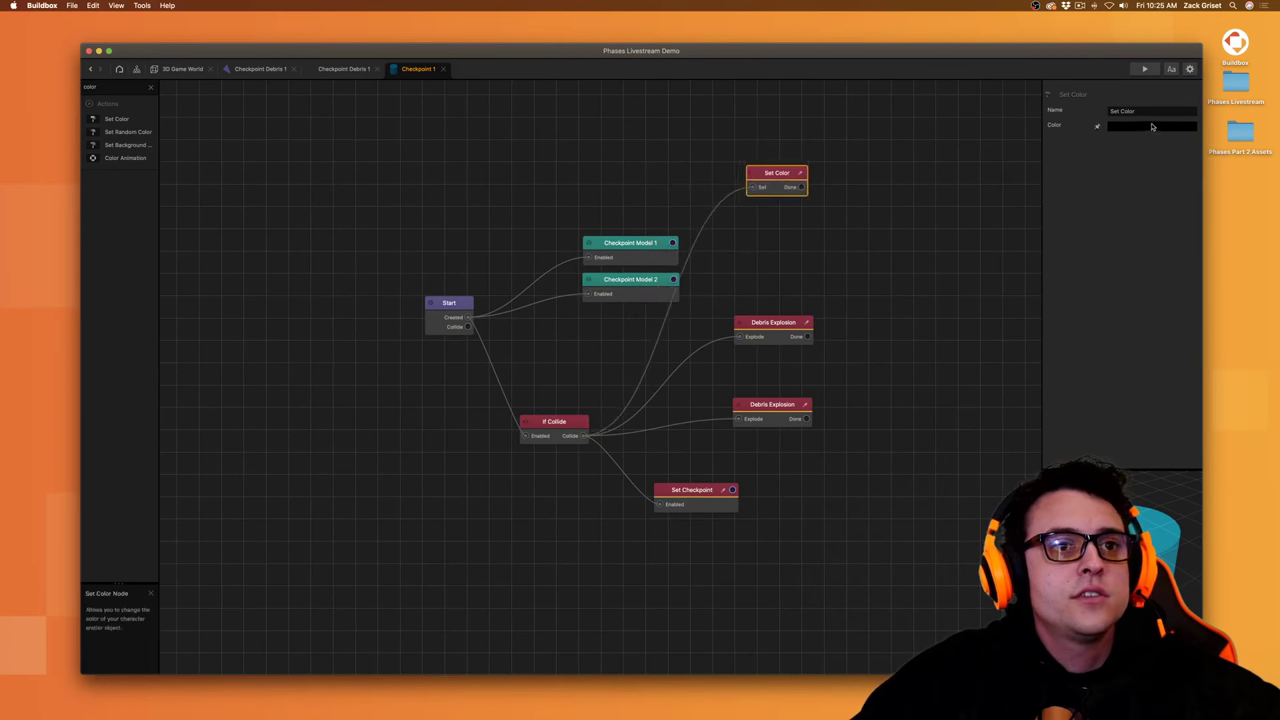
- Set the Set Color node's color to bright green at full opacity
left_click(1150, 125)
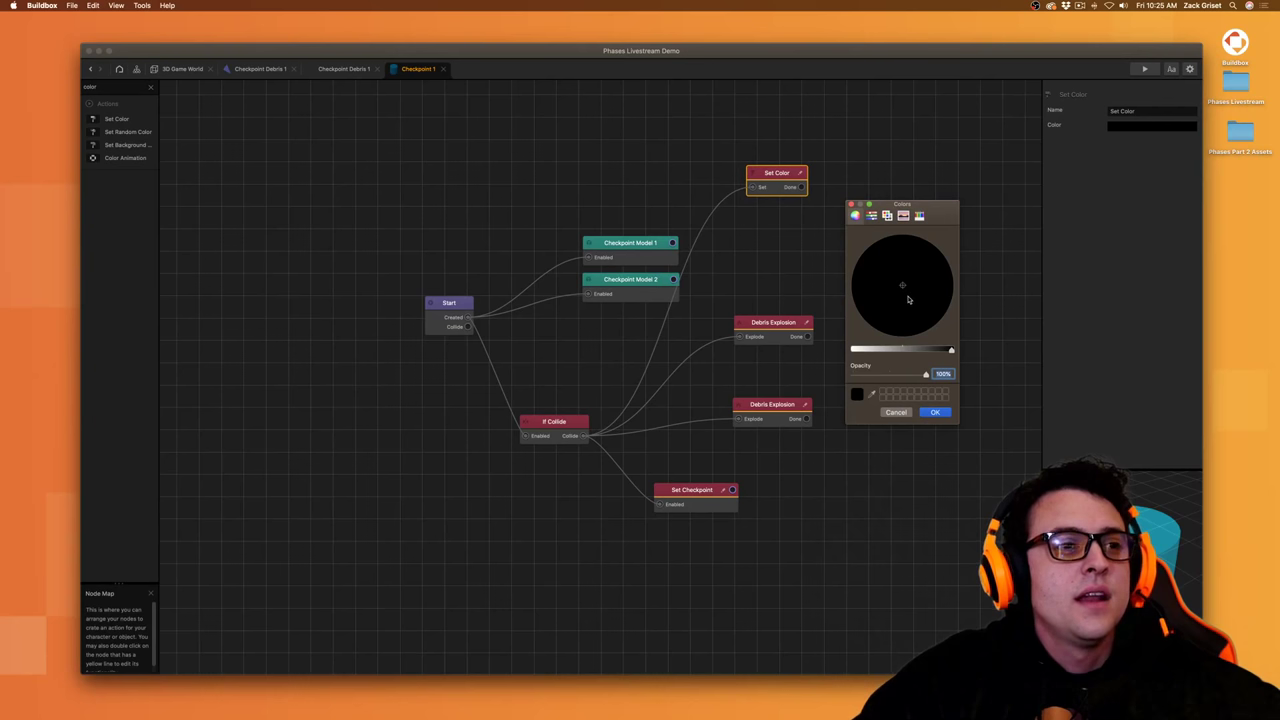
mouse_move(127, 148)
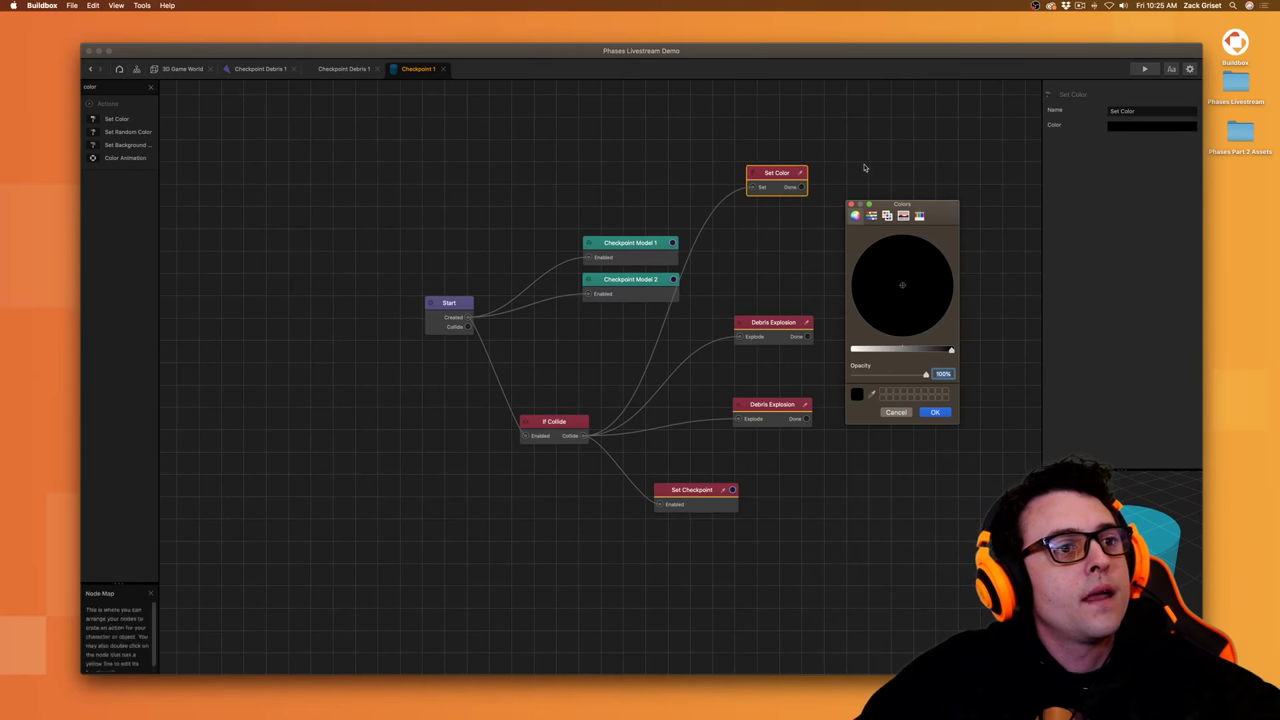
left_click(933, 412)
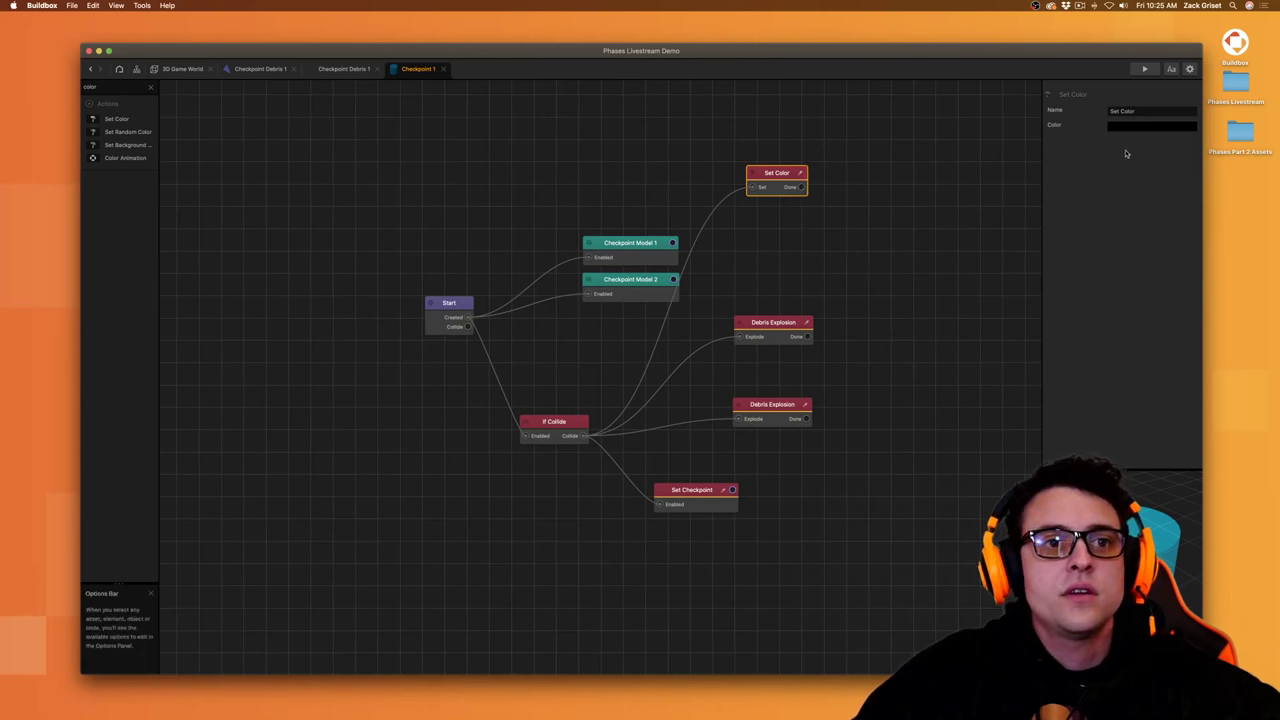
left_click(1150, 127)
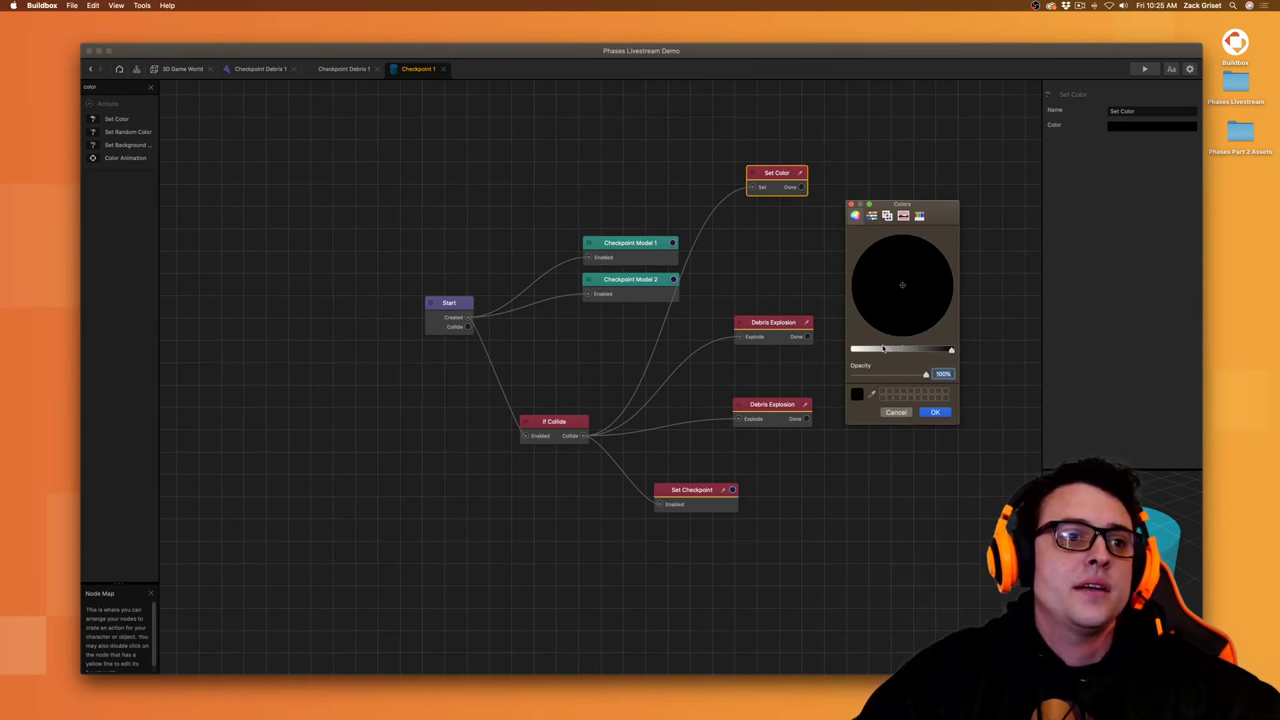
left_click_drag(883, 348, 853, 349)
left_click(889, 252)
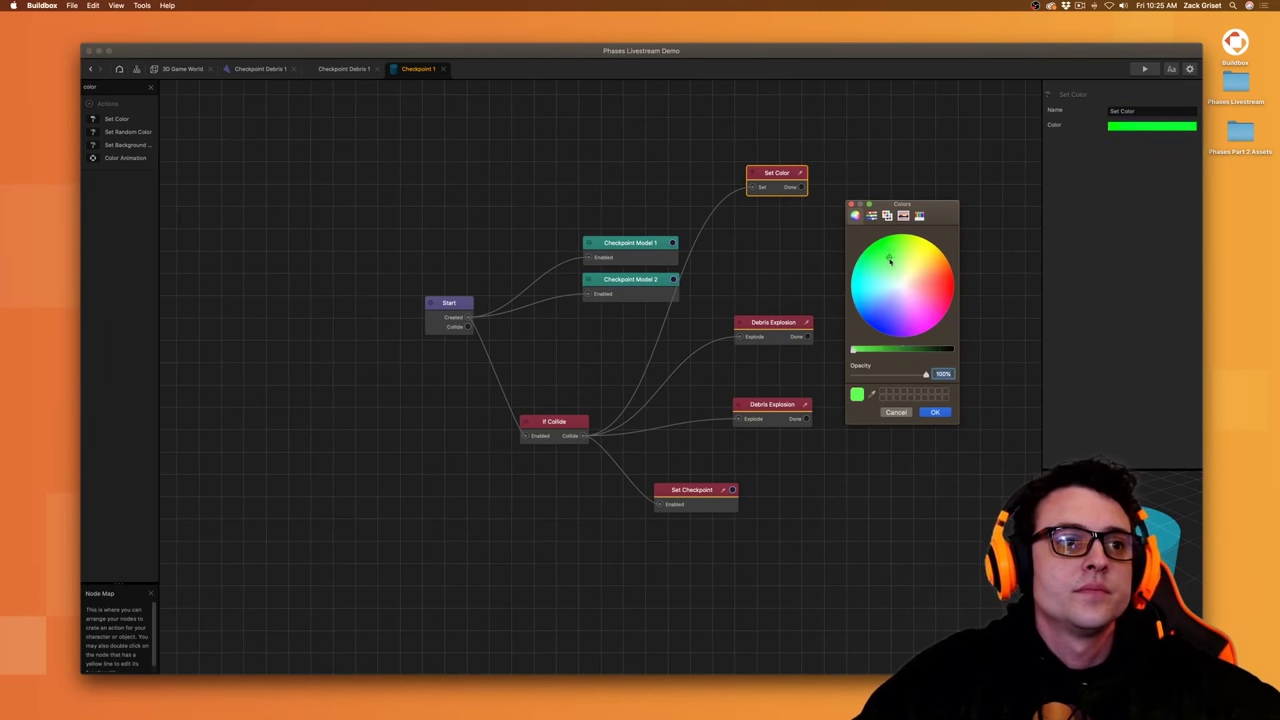
left_click(944, 413)
left_click(1020, 268)
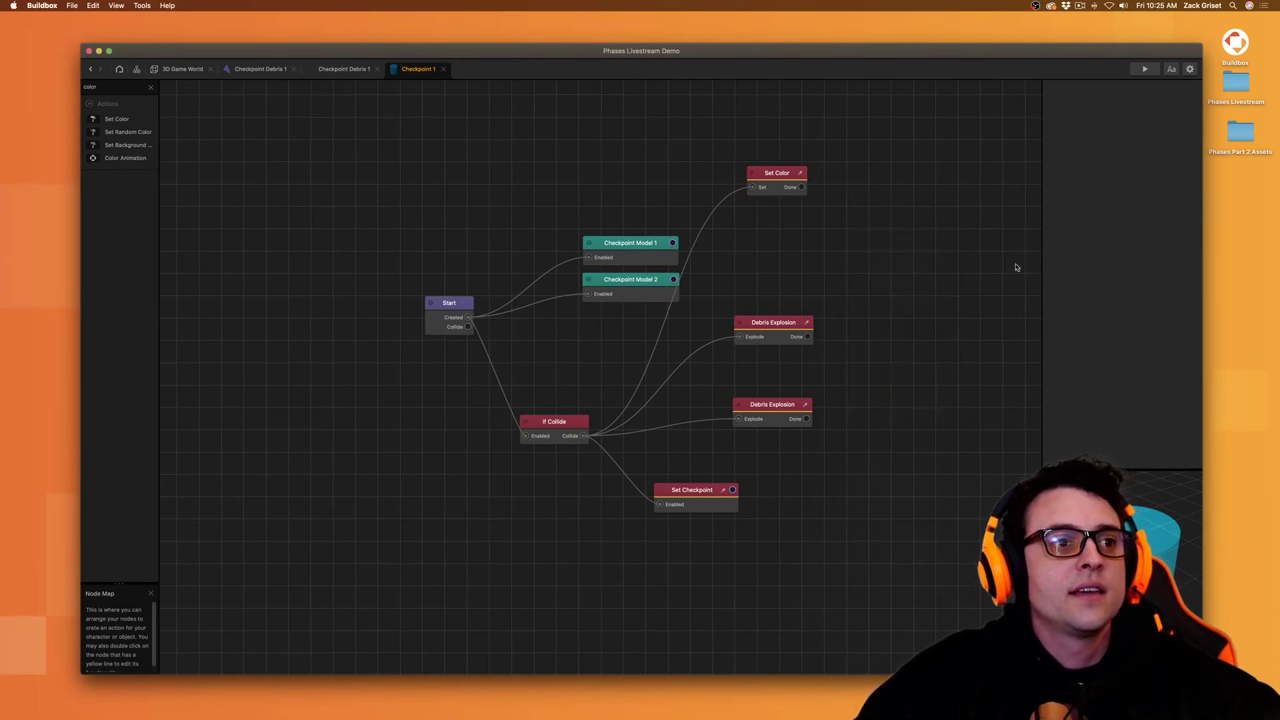
- Preview level section 4 of the 3D Game World to test the checkpoint's color change on collision, and close the preview
left_click(178, 68)
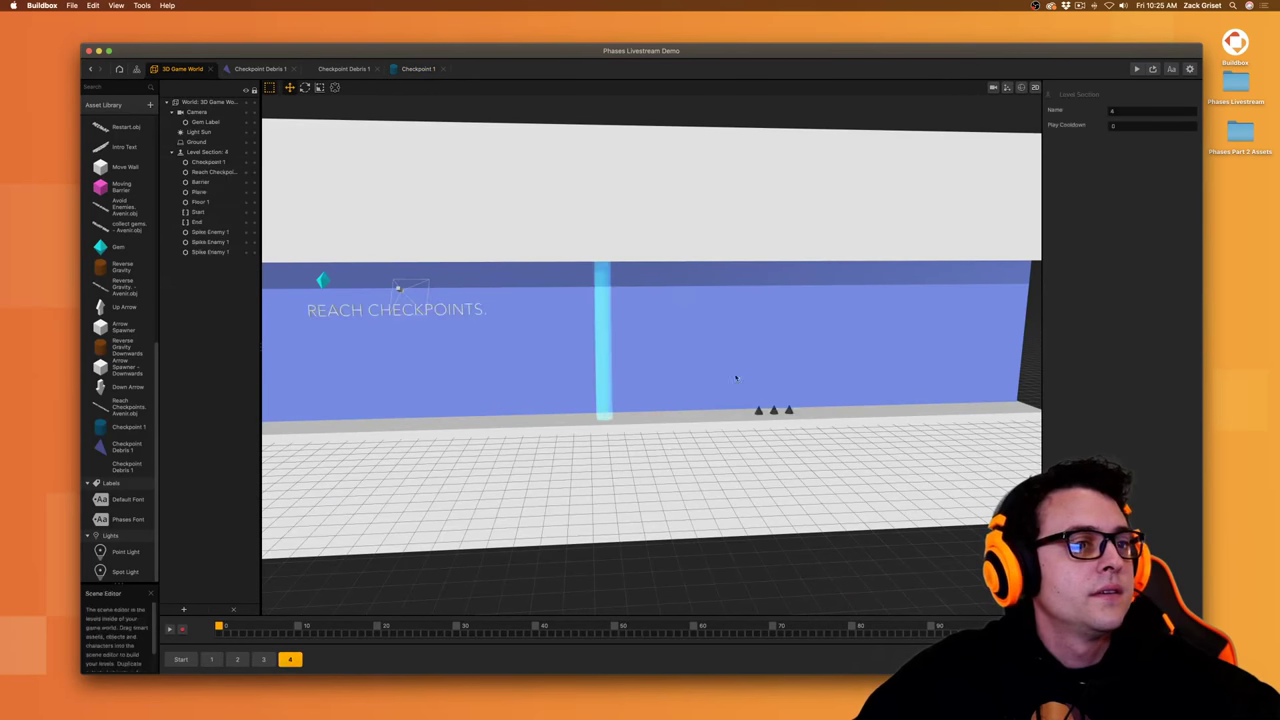
left_click(1152, 68)
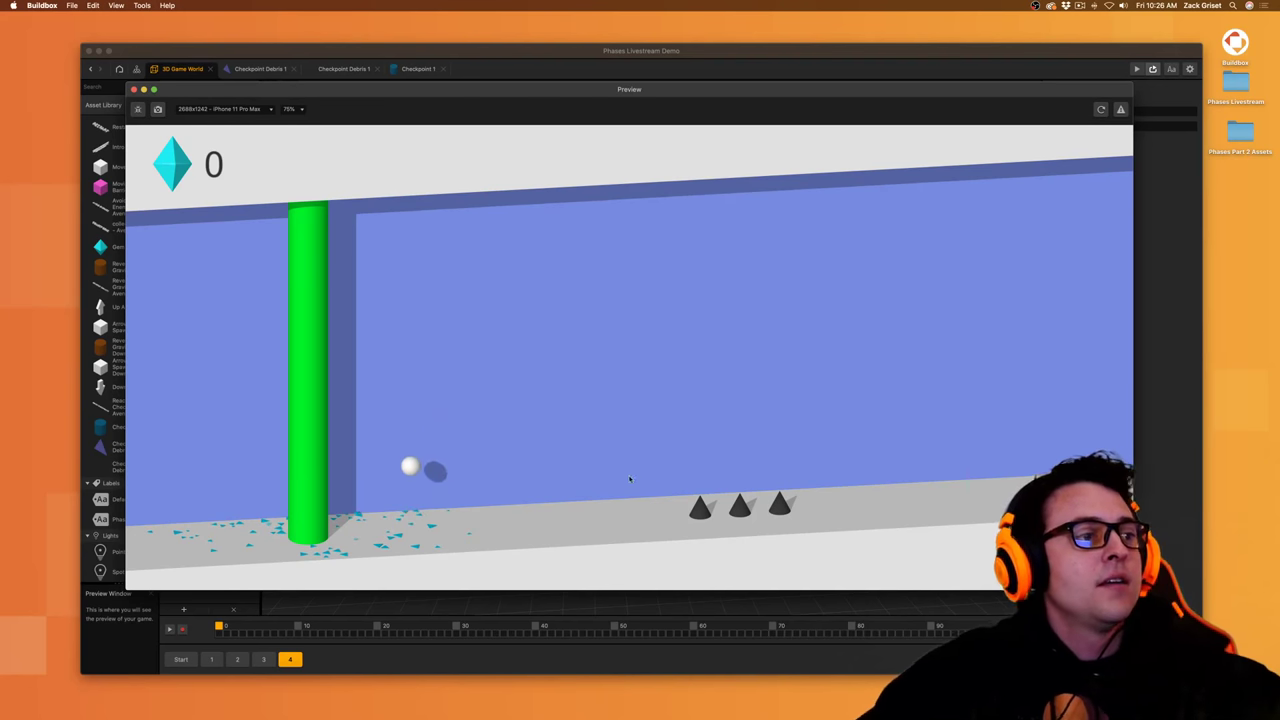
left_click(134, 89)
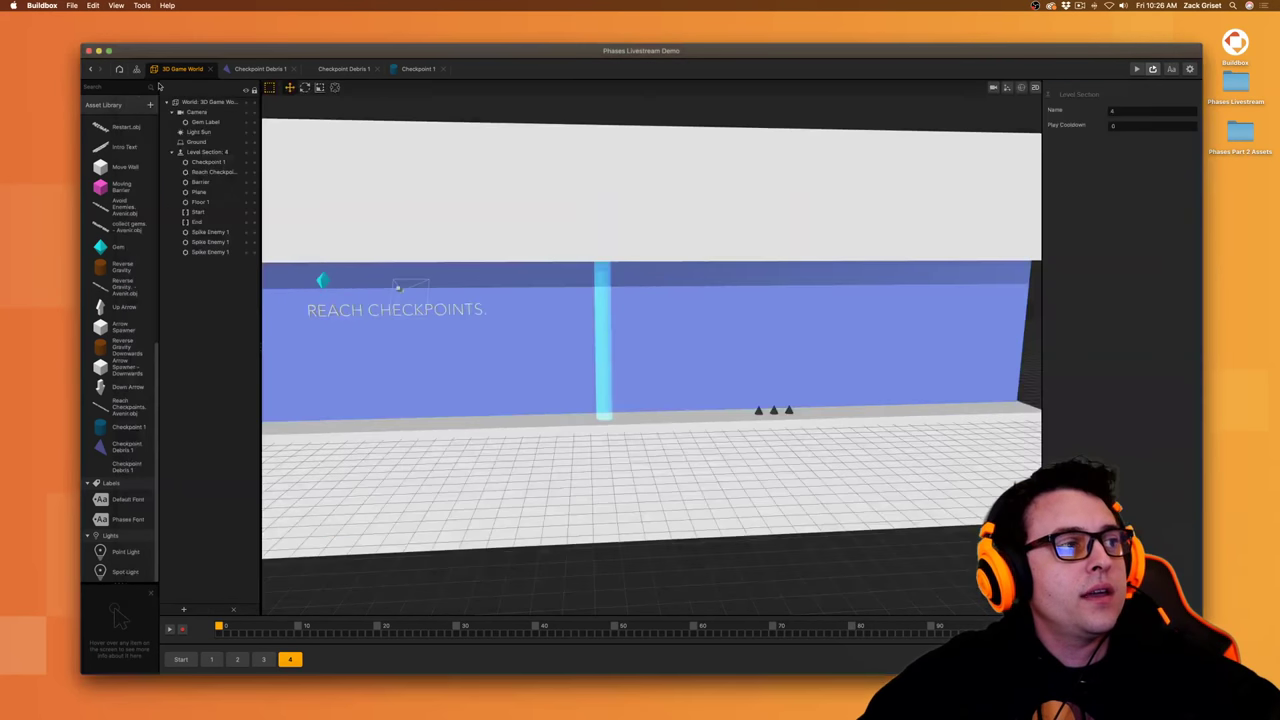
- Lower the opacity of the Set Color node's green to about 54%
left_click(418, 69)
left_click(776, 175)
left_click(1160, 126)
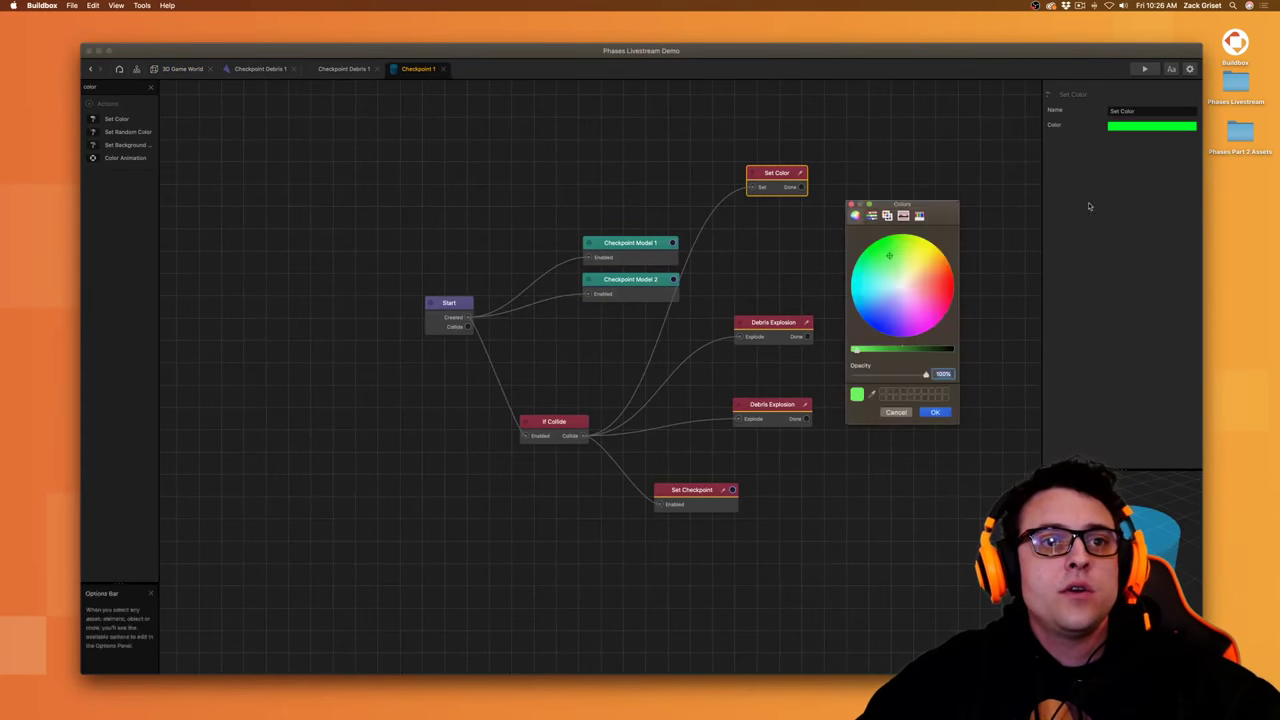
left_click(895, 375)
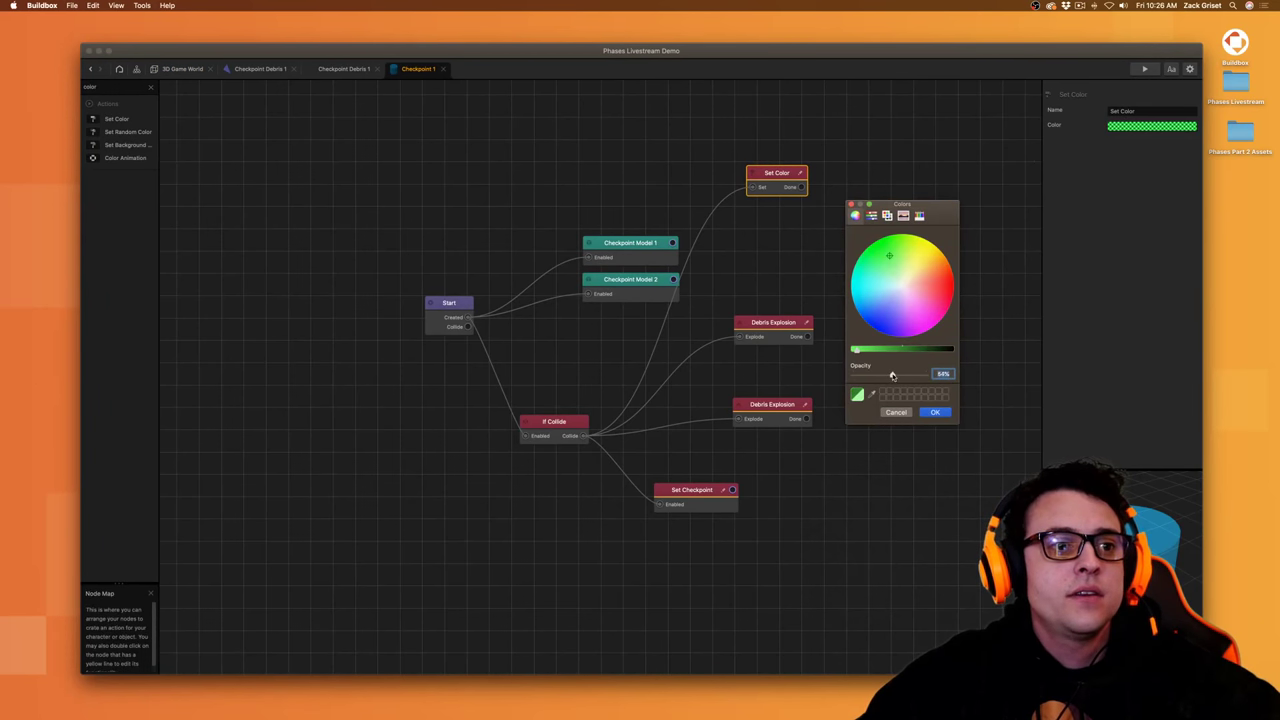
left_click(935, 412)
- Preview level section 4 again to check the checkpoint's translucent green color, and close the preview
left_click(182, 69)
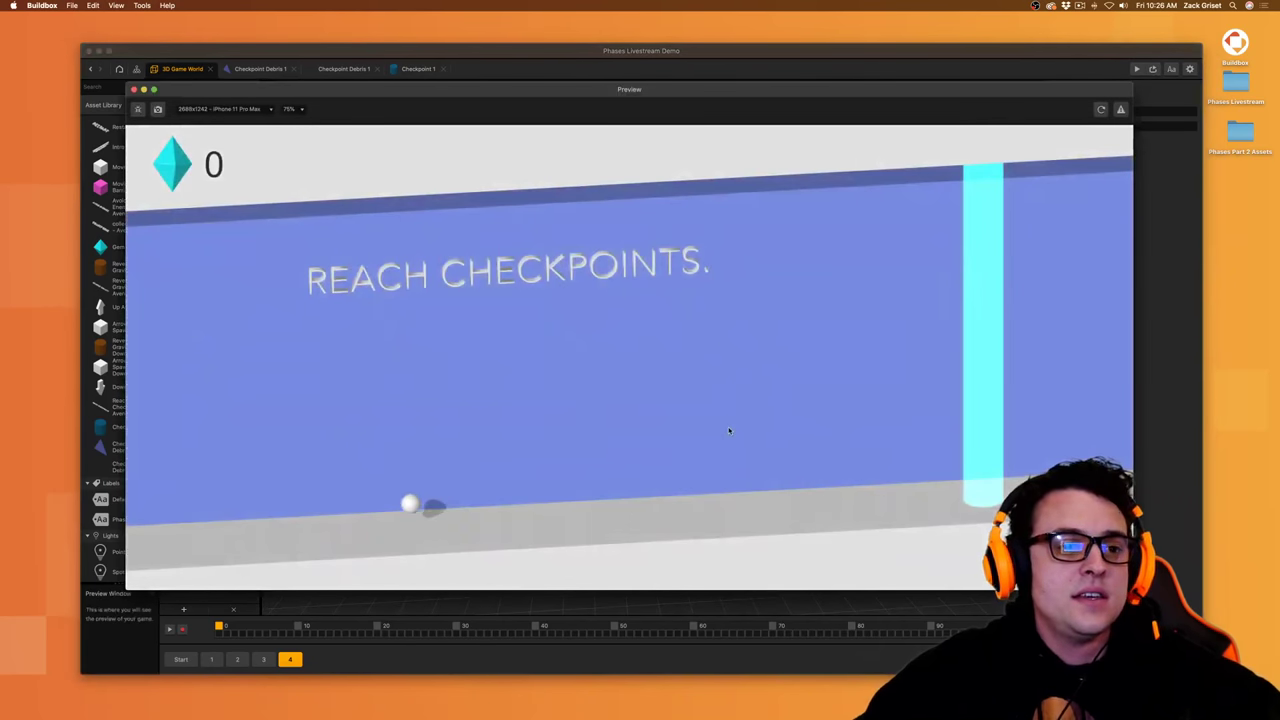
left_click(729, 430)
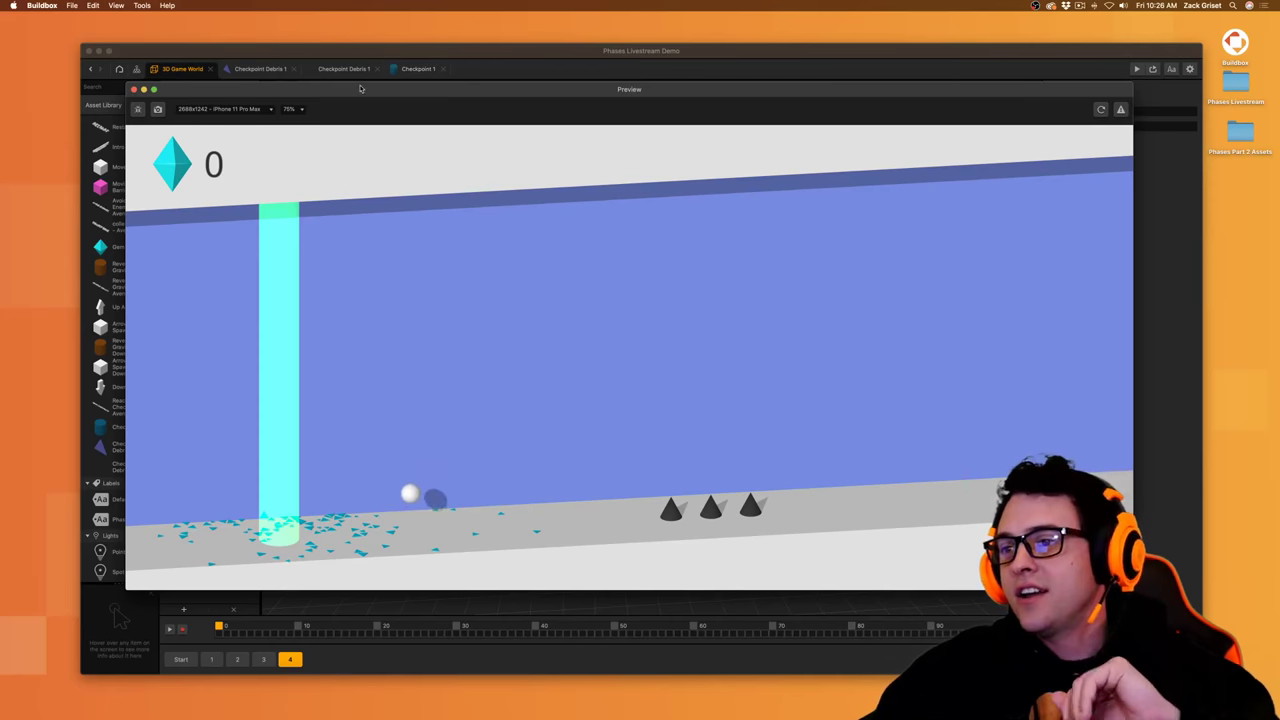
left_click(135, 89)
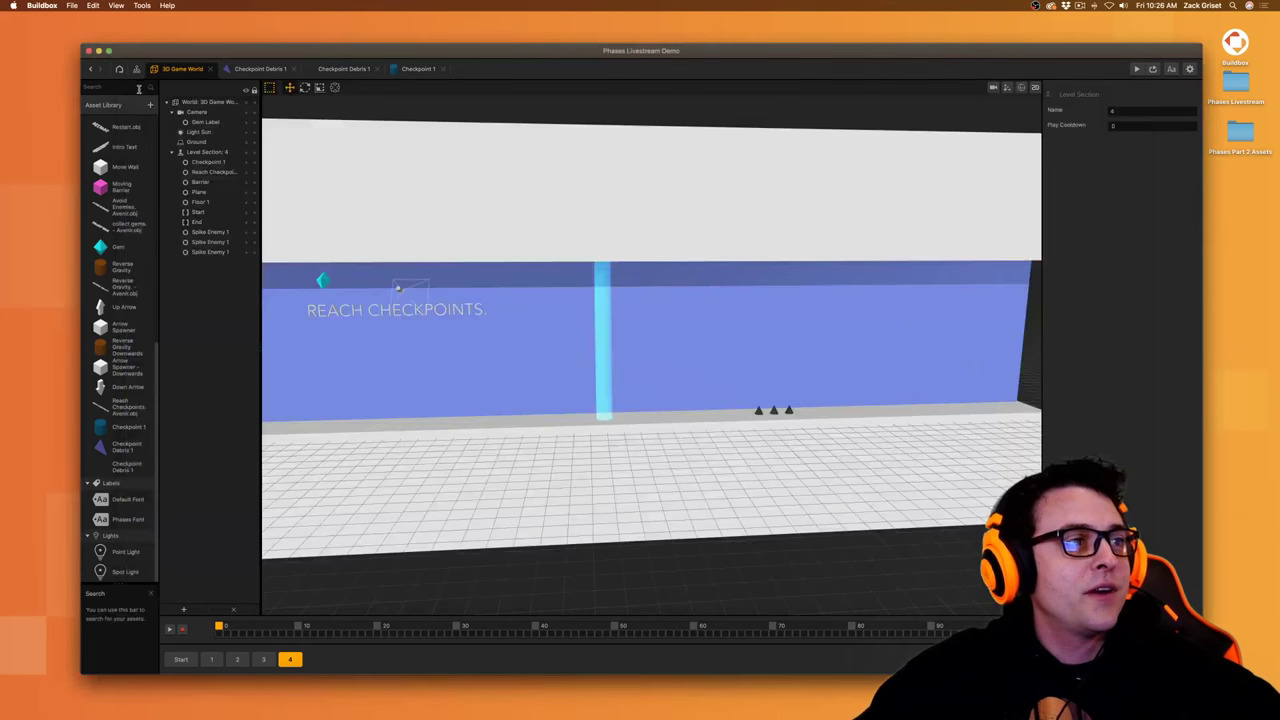
- Change the Set Color node's color to a more saturated green with 78% opacity
left_click(418, 68)
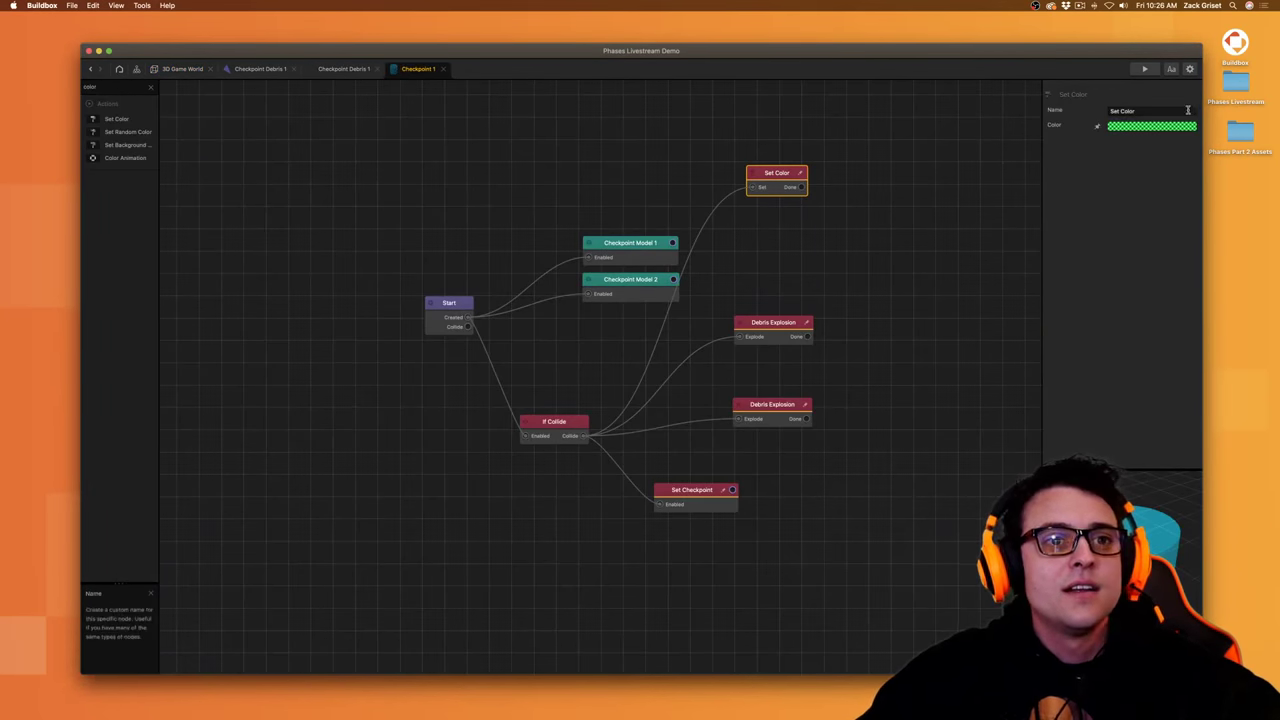
left_click(1158, 127)
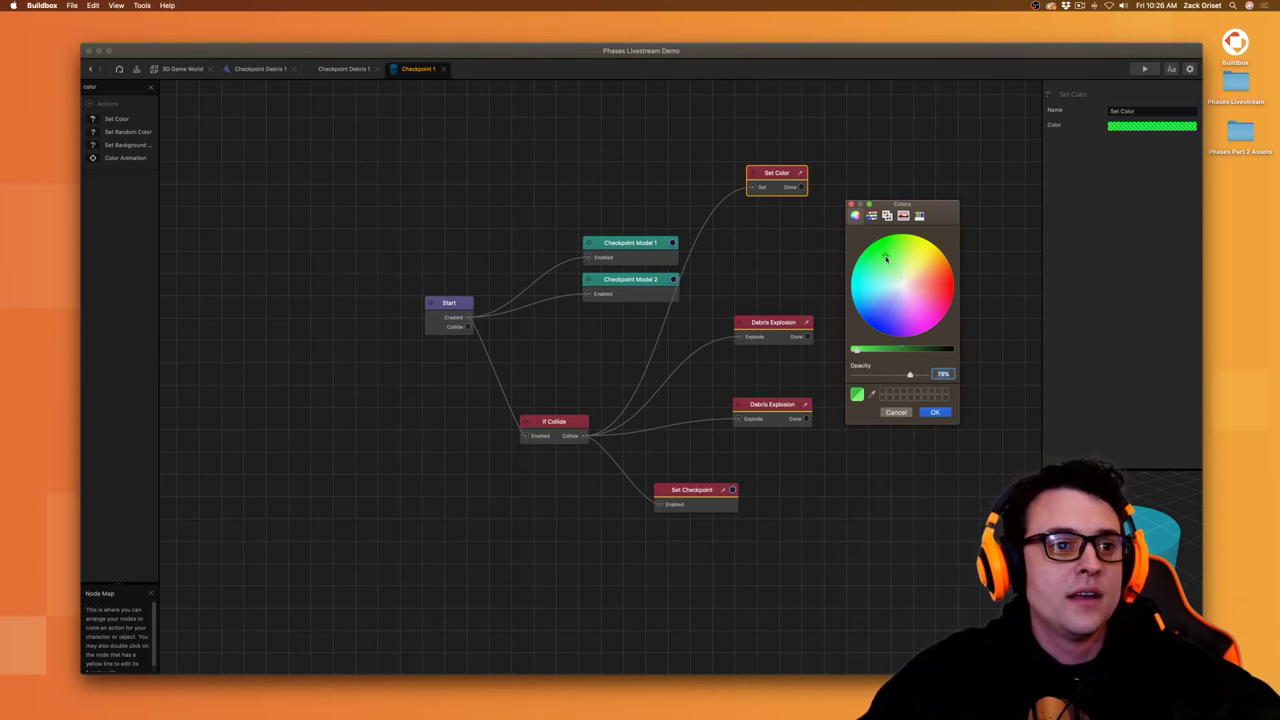
left_click_drag(881, 253, 873, 250)
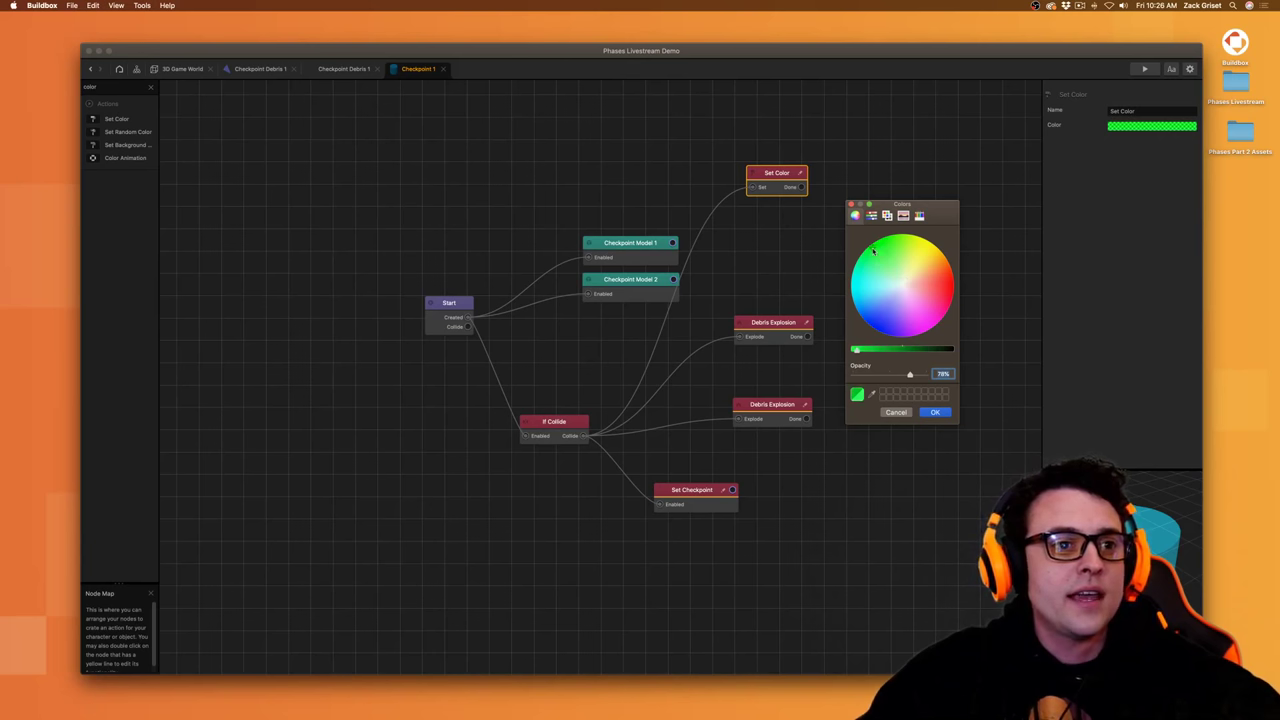
left_click(932, 413)
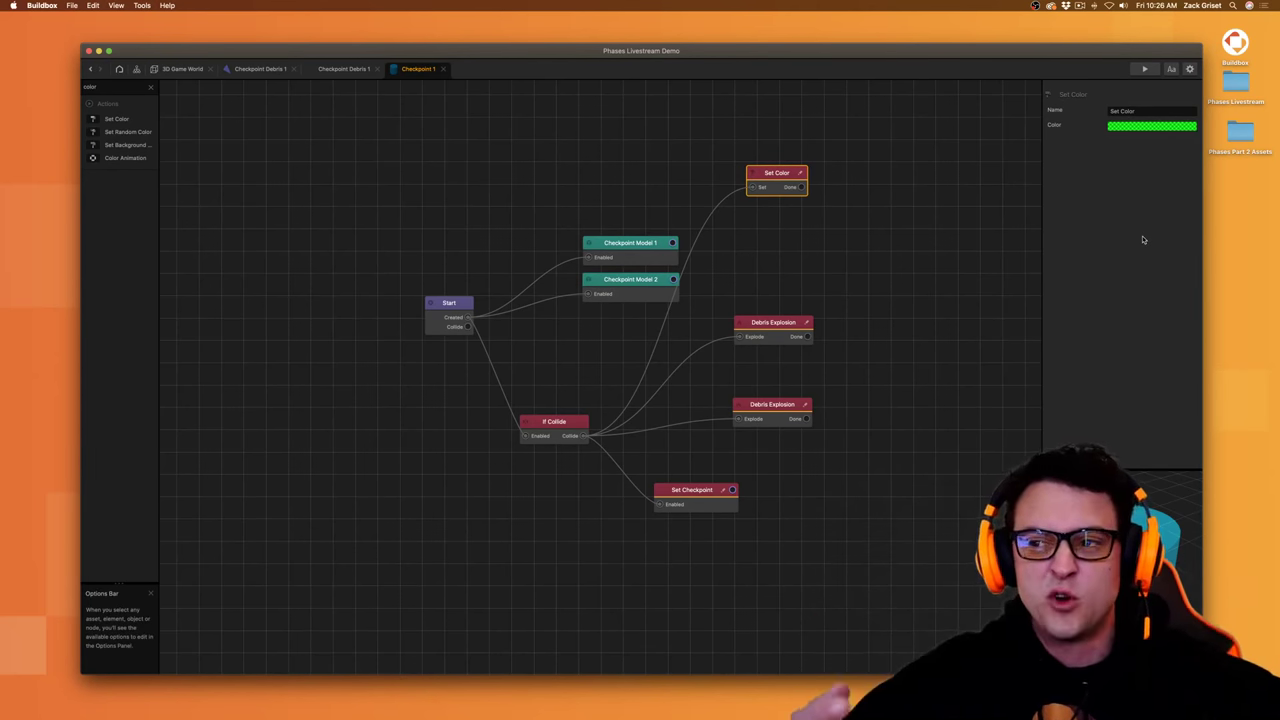
- Preview section 4 of the 3D Game World and move the ball back and forth through the checkpoint to test its color change
left_click(182, 68)
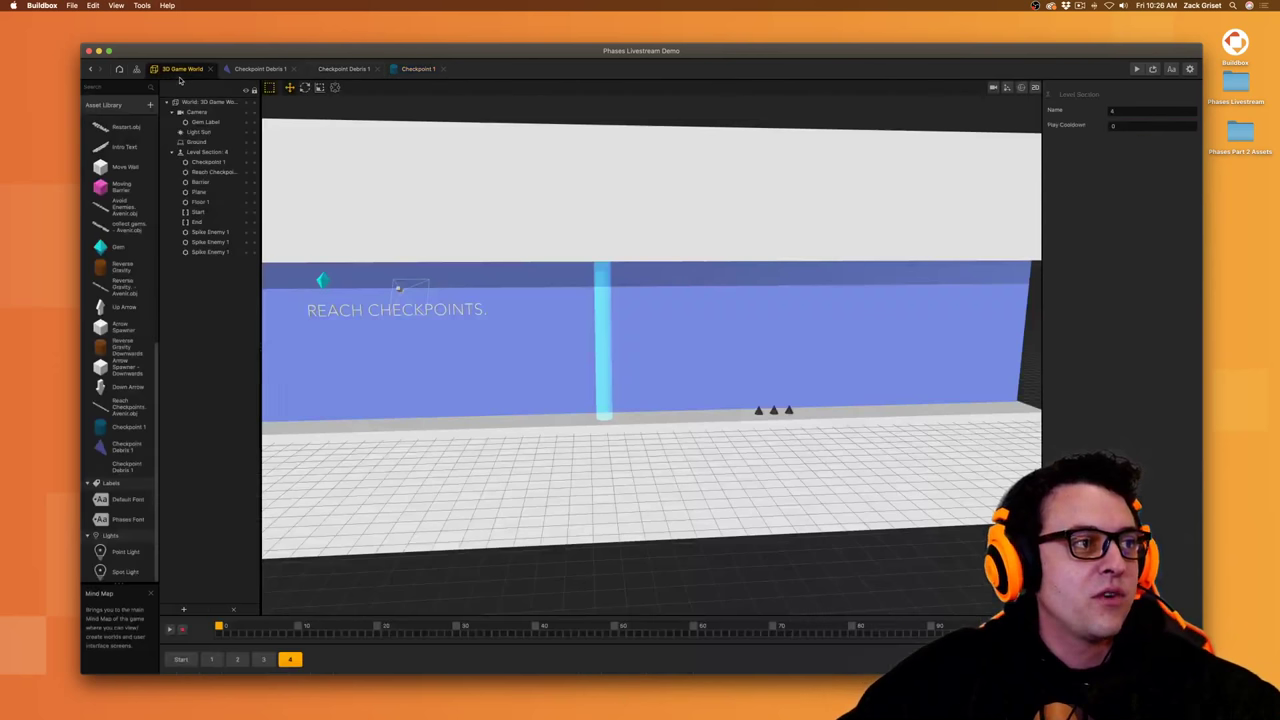
left_click(1137, 69)
left_click(736, 441)
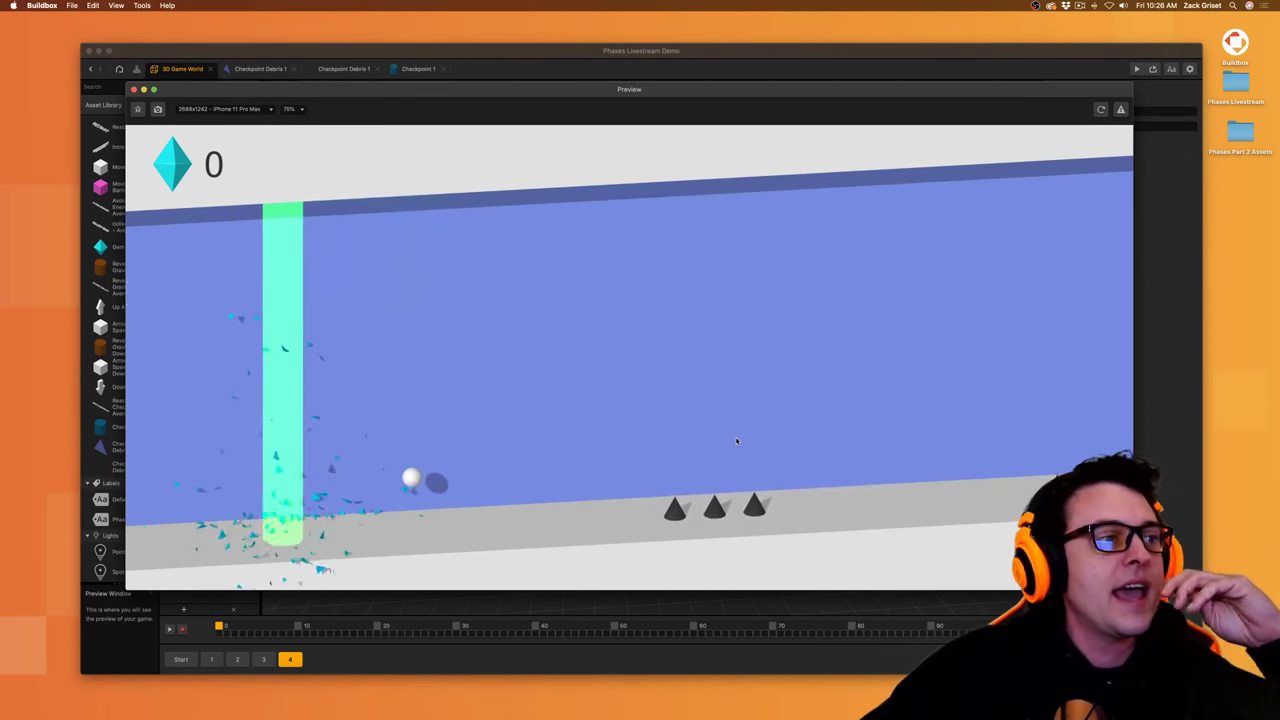
left_click(736, 441)
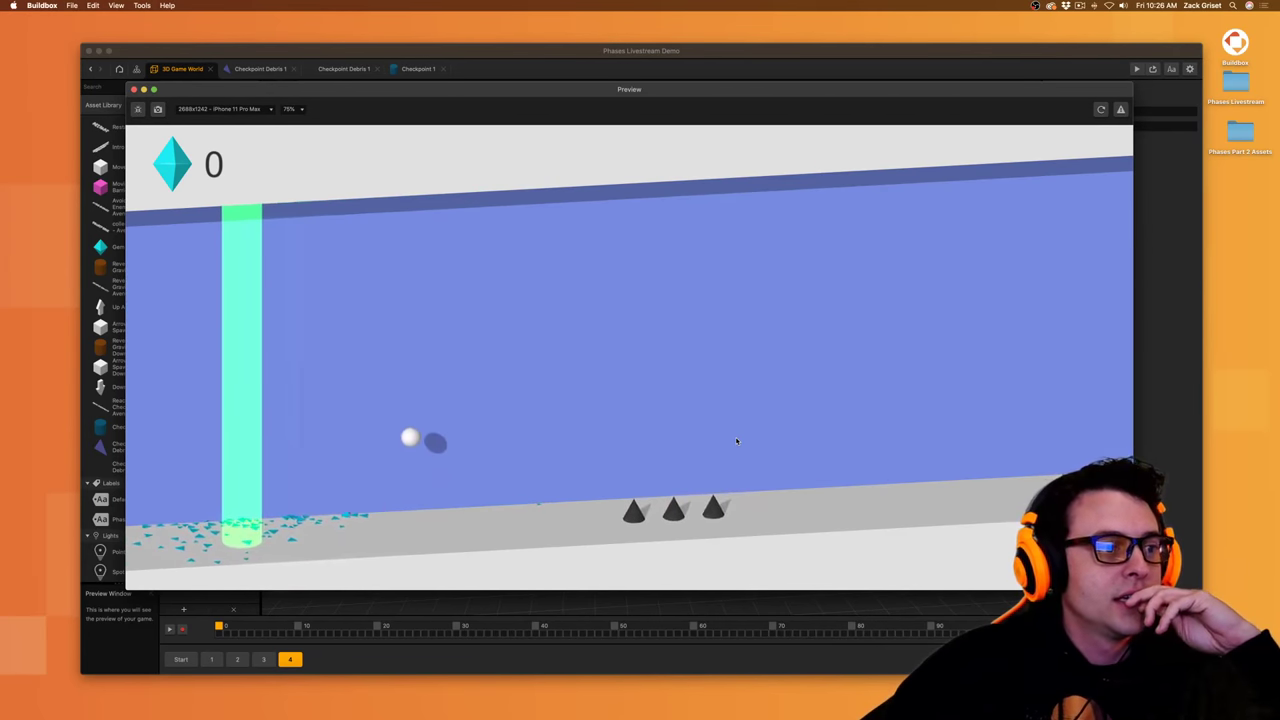
key("Left")
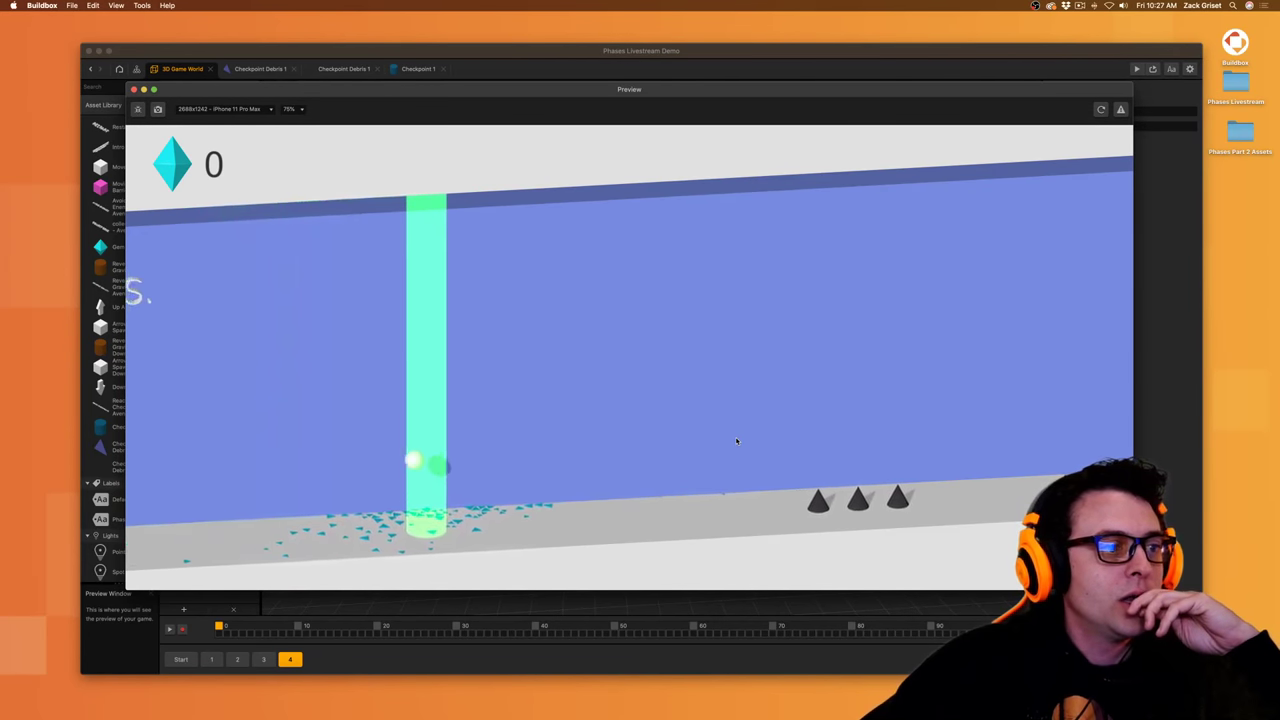
key("Right")
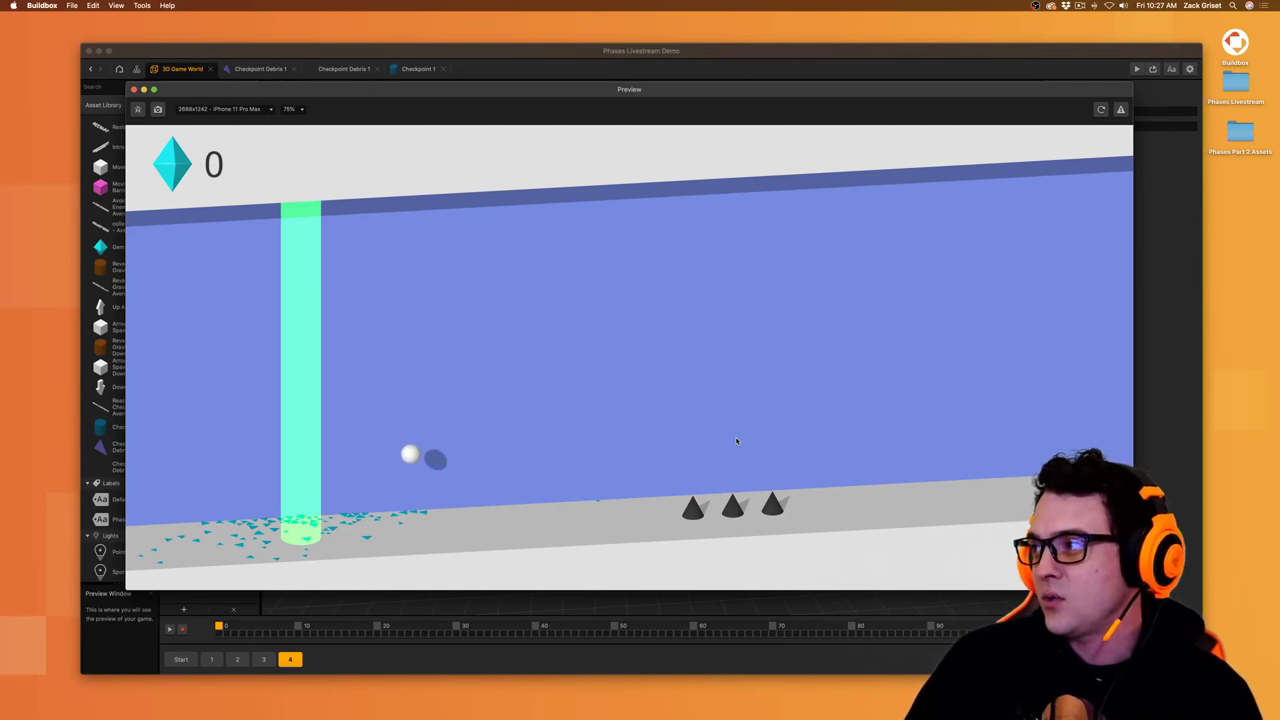
left_click(736, 441)
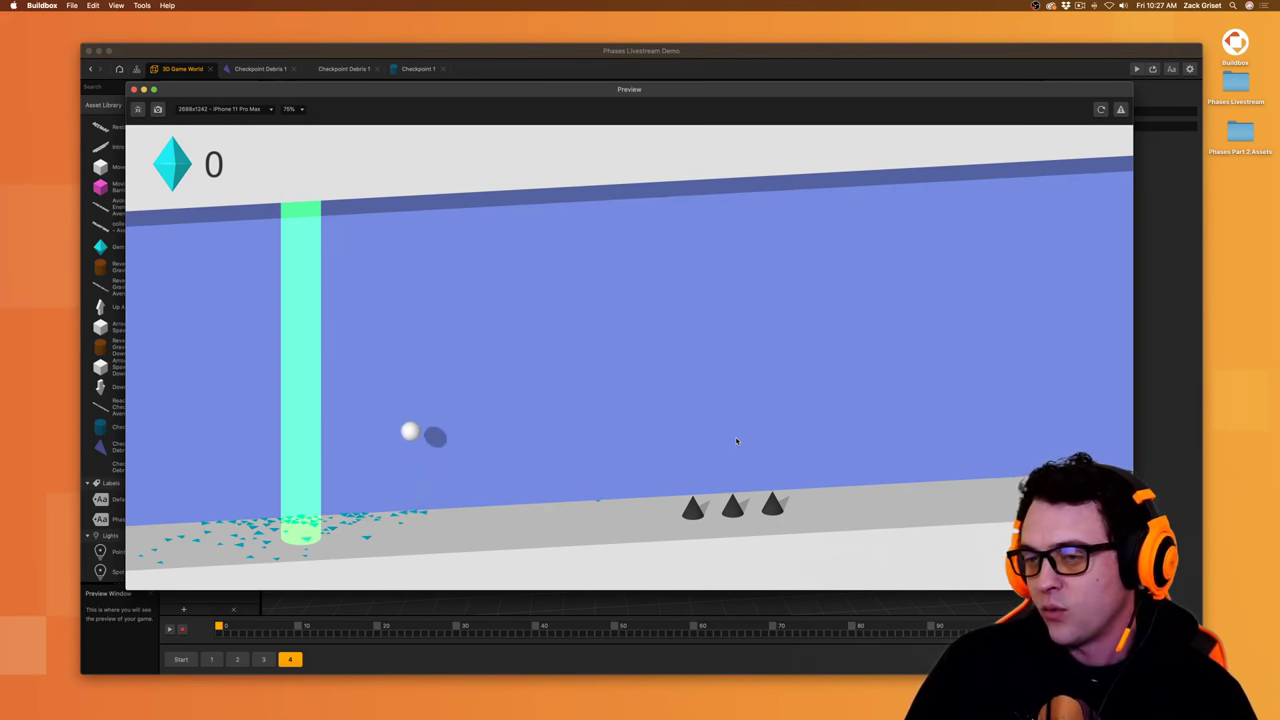
left_click(736, 441)
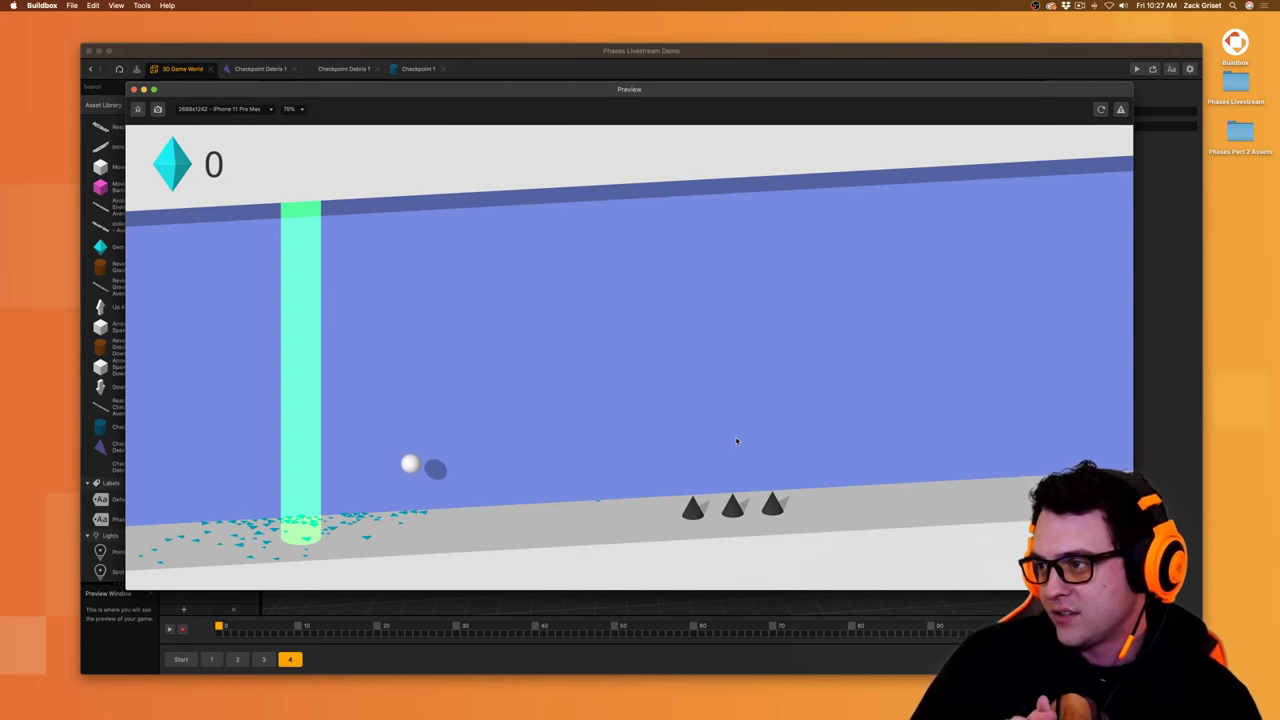
left_click(736, 441)
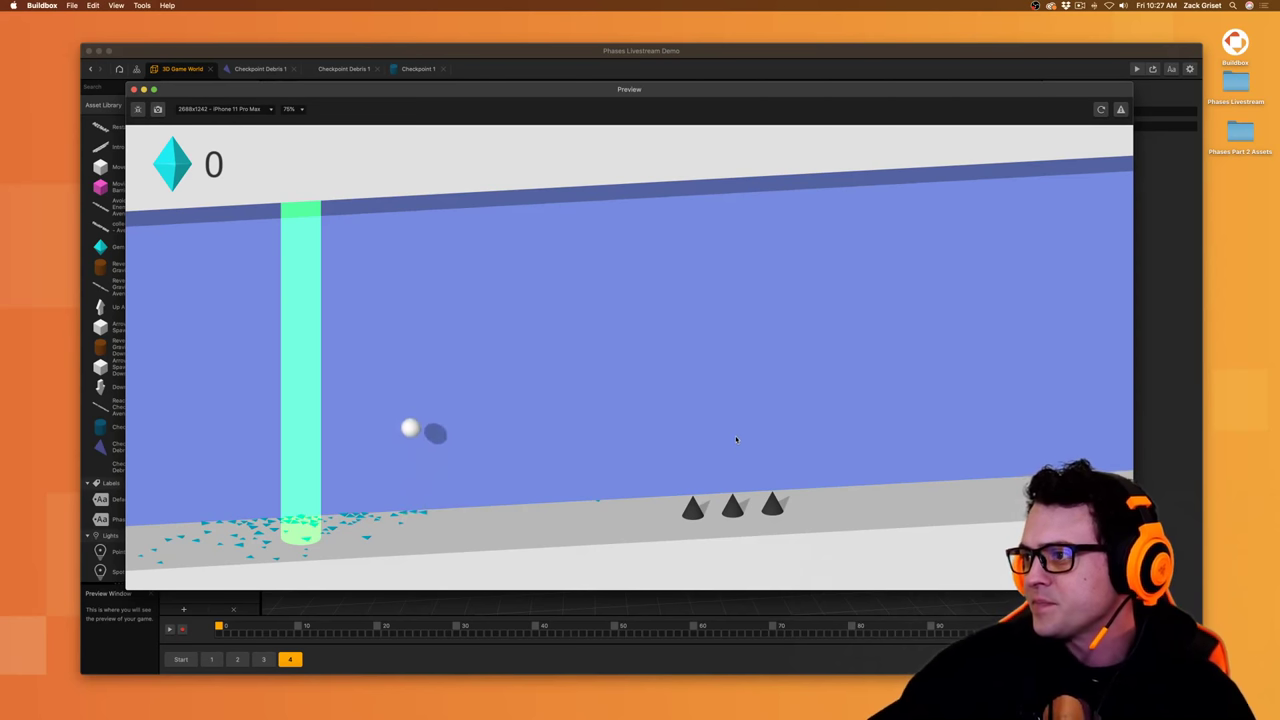
left_click(736, 441)
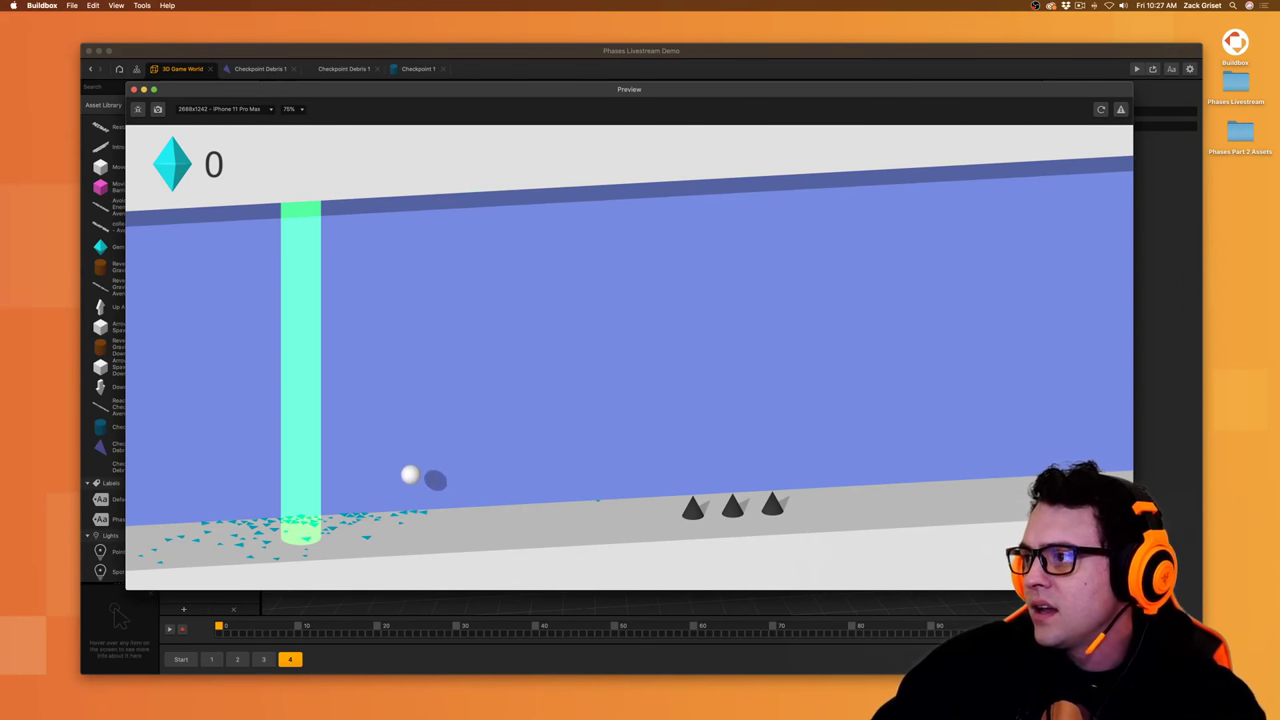
left_click(736, 441)
left_click(736, 441)
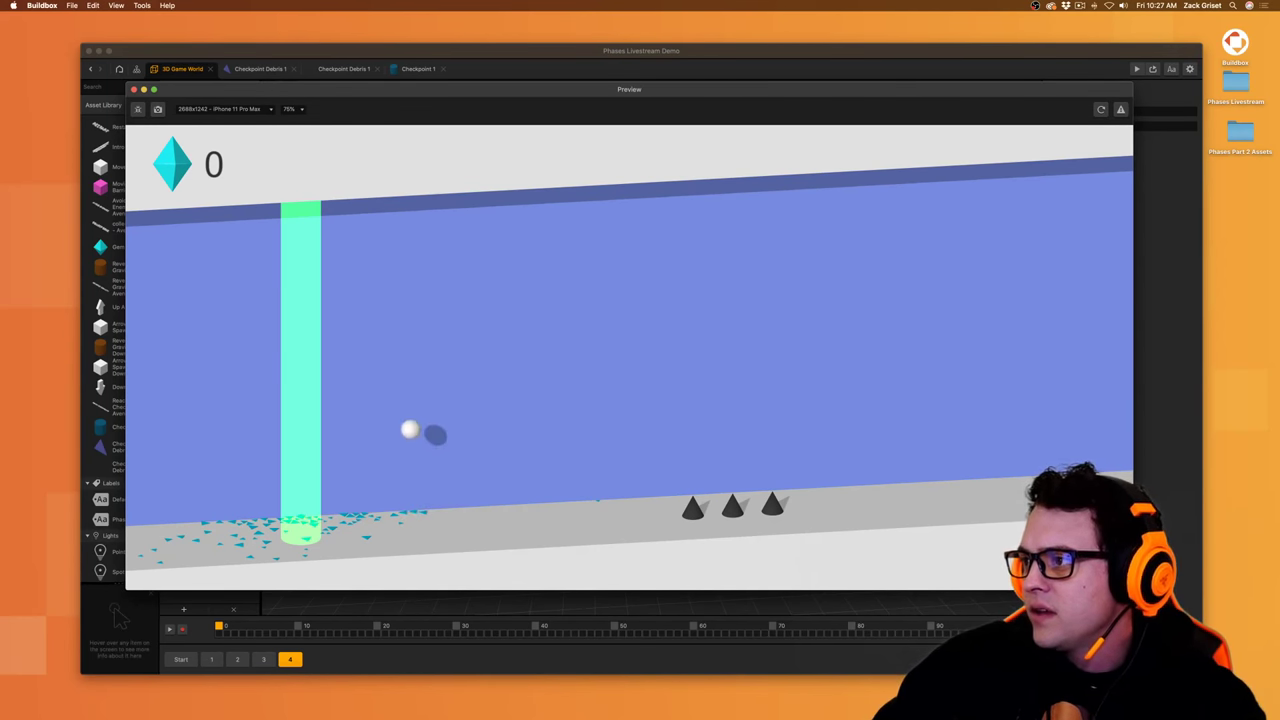
left_click(736, 441)
left_click(736, 441)
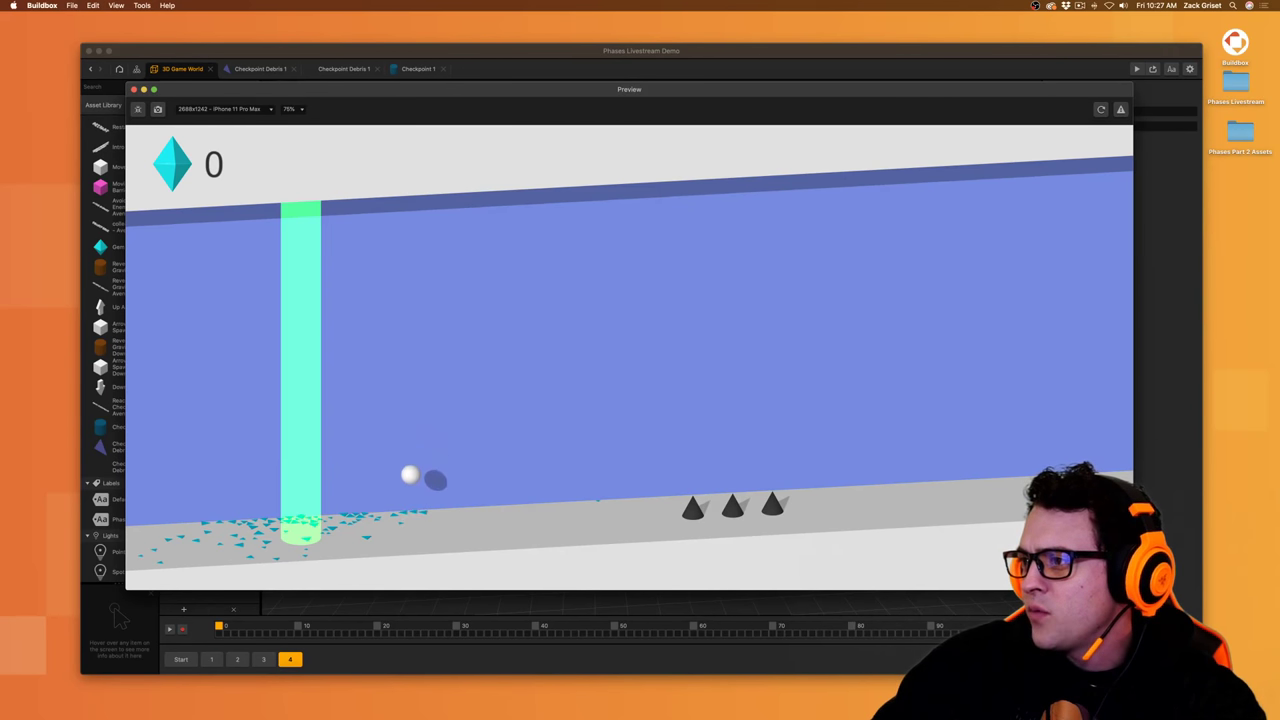
left_click(736, 441)
left_click(736, 441)
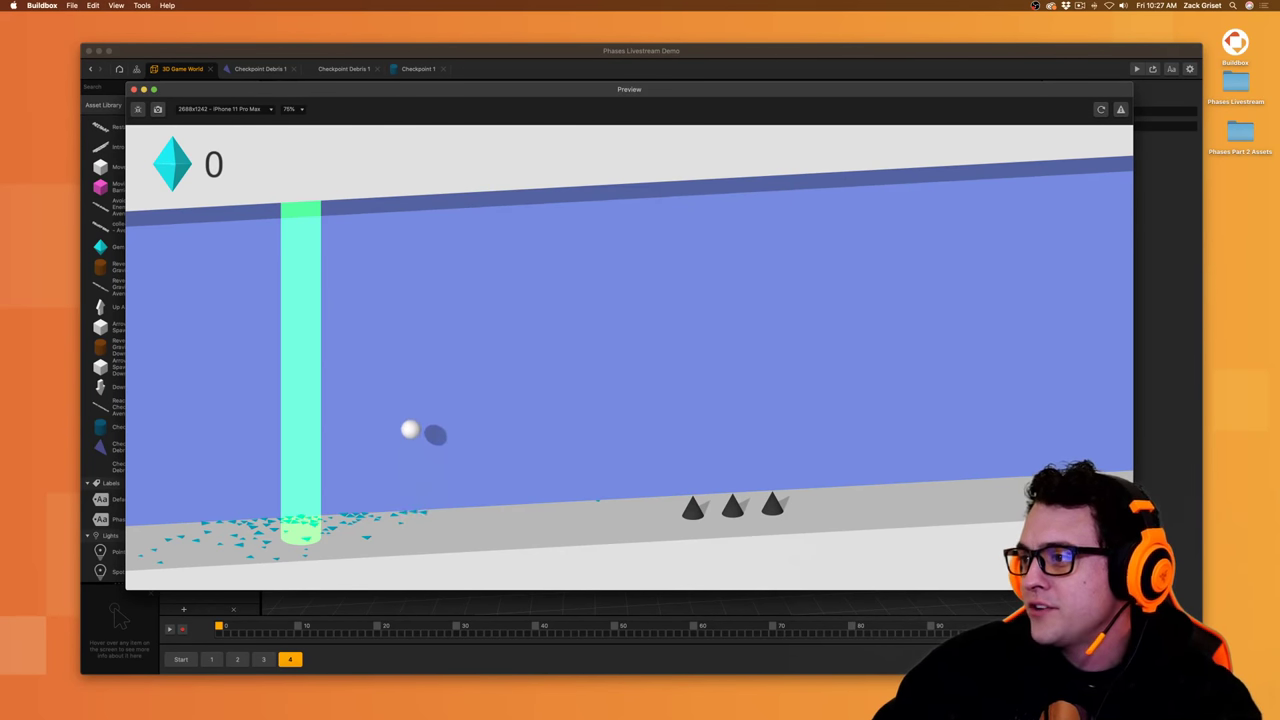
left_click(736, 441)
left_click(736, 441)
left_click(736, 441)
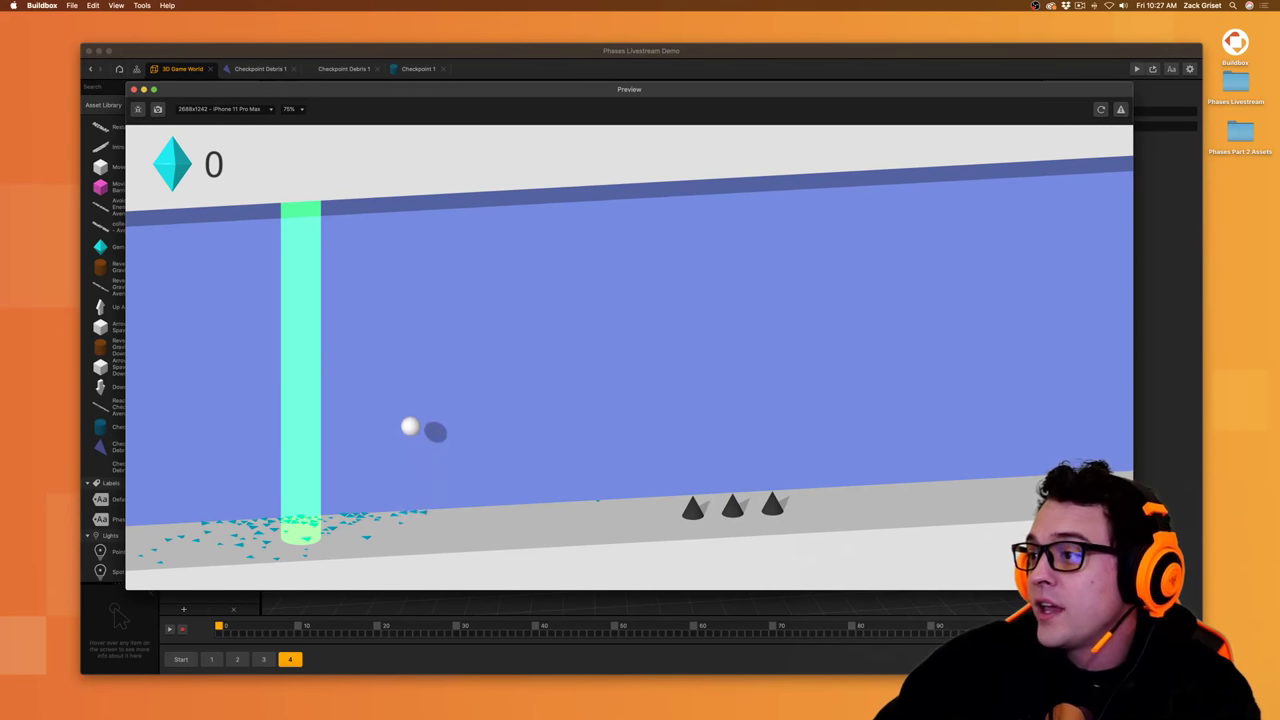
left_click(736, 441)
left_click(736, 441)
left_click(736, 441)
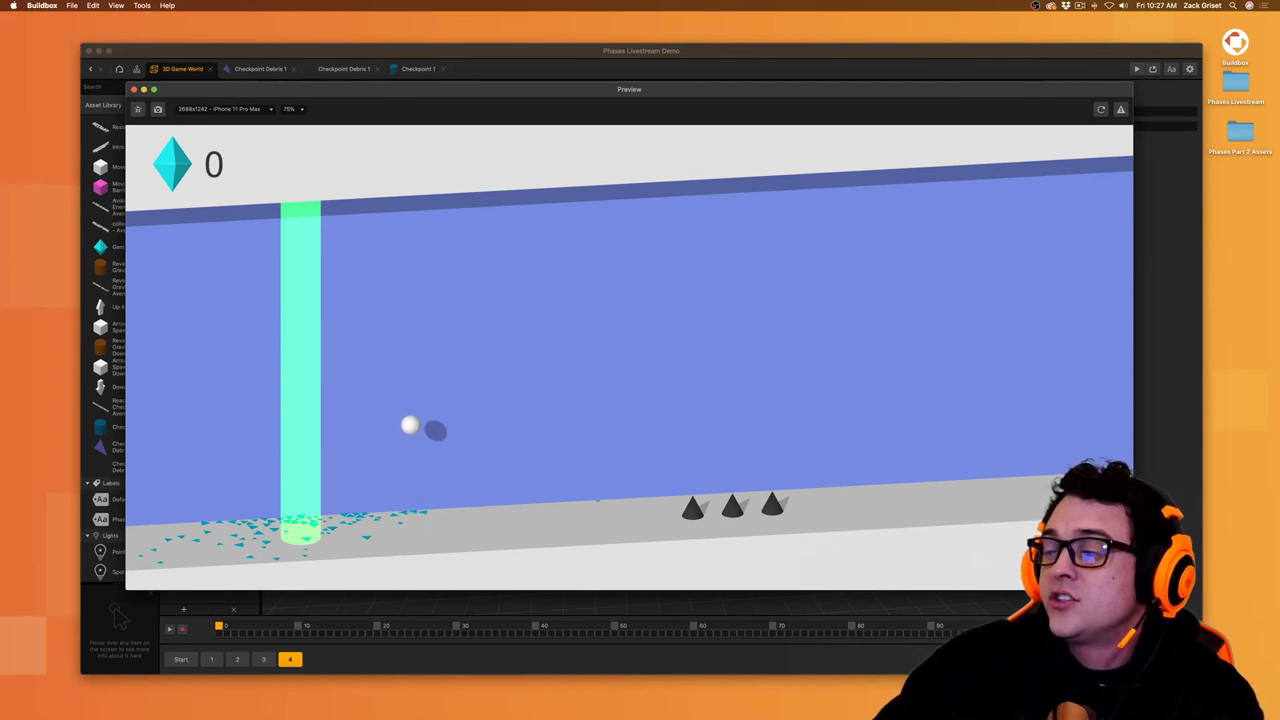
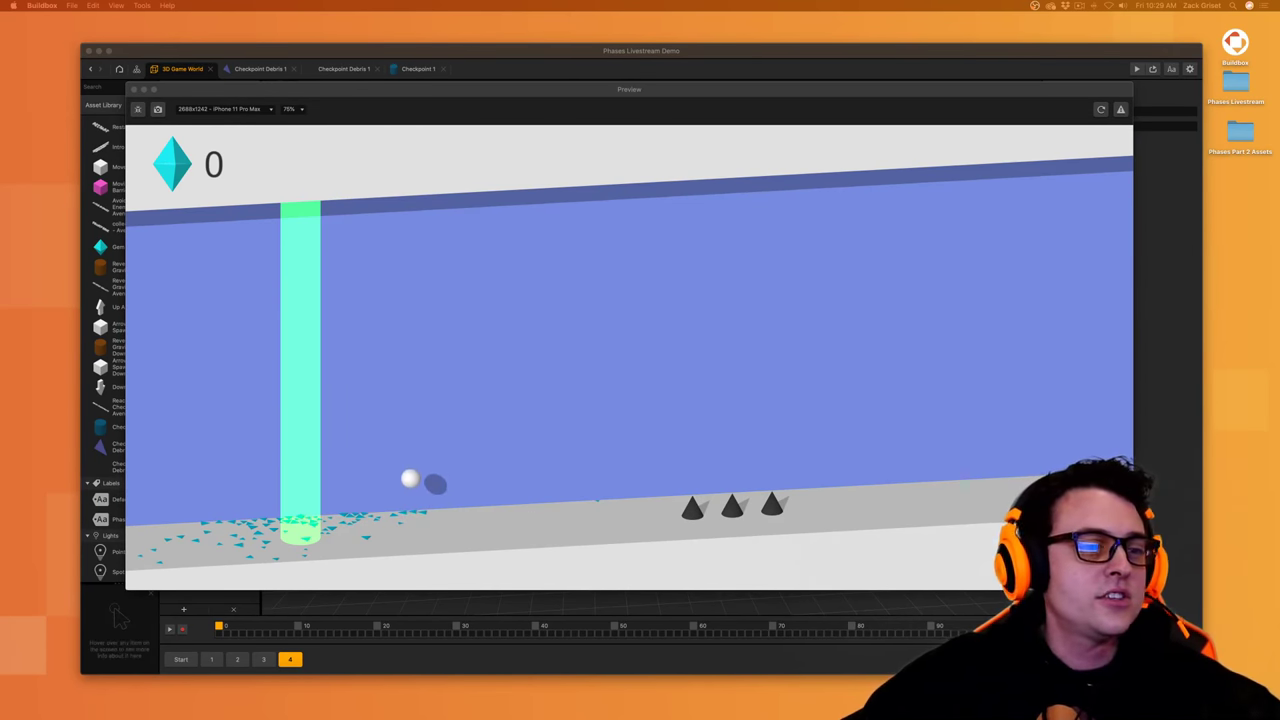
- Switch to Discord to view the buildbox-livestreams channel, and close its window
mouse_move(797, 708)
left_click(657, 700)
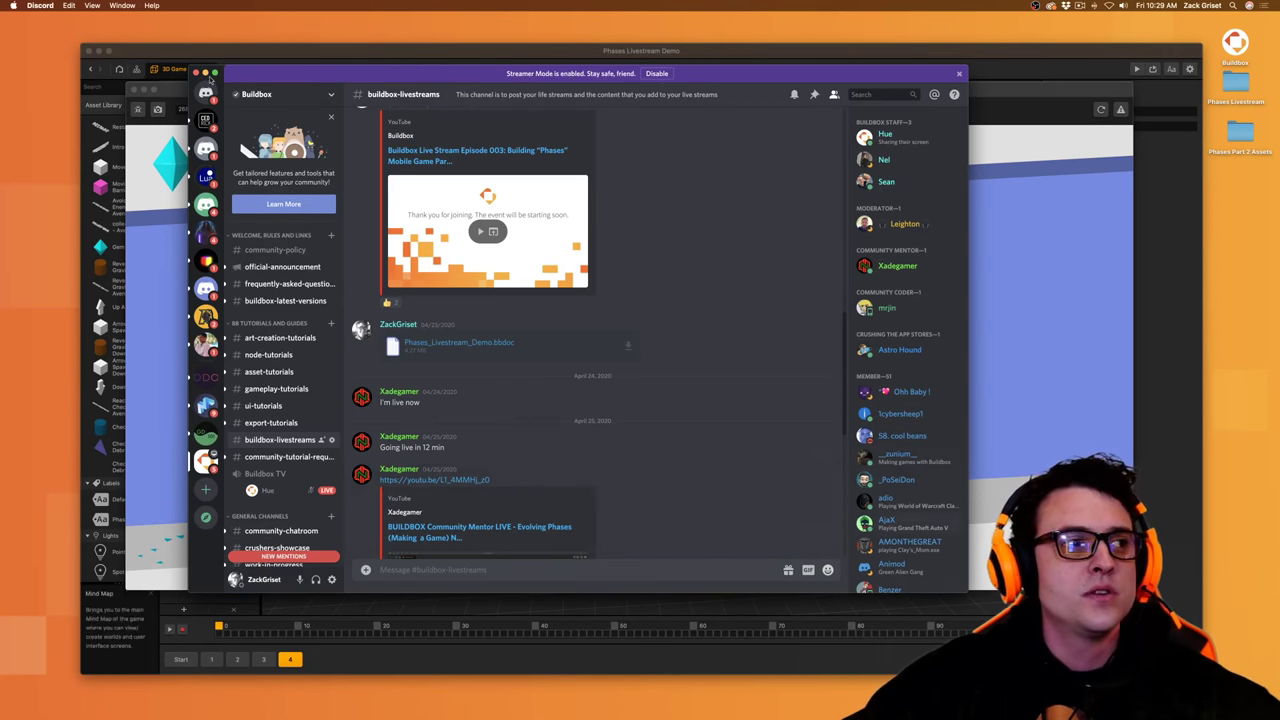
left_click(196, 73)
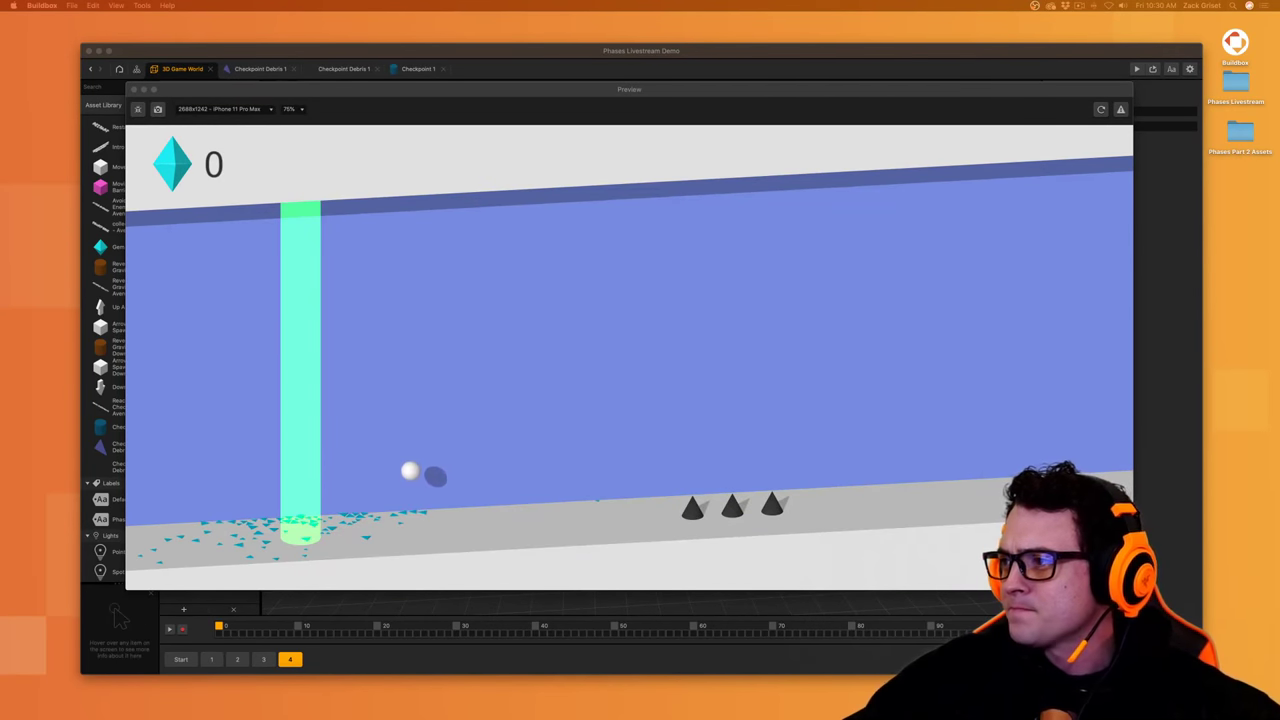
- Close the preview, duplicate level section 4 as section 5, and save the project
key("space")
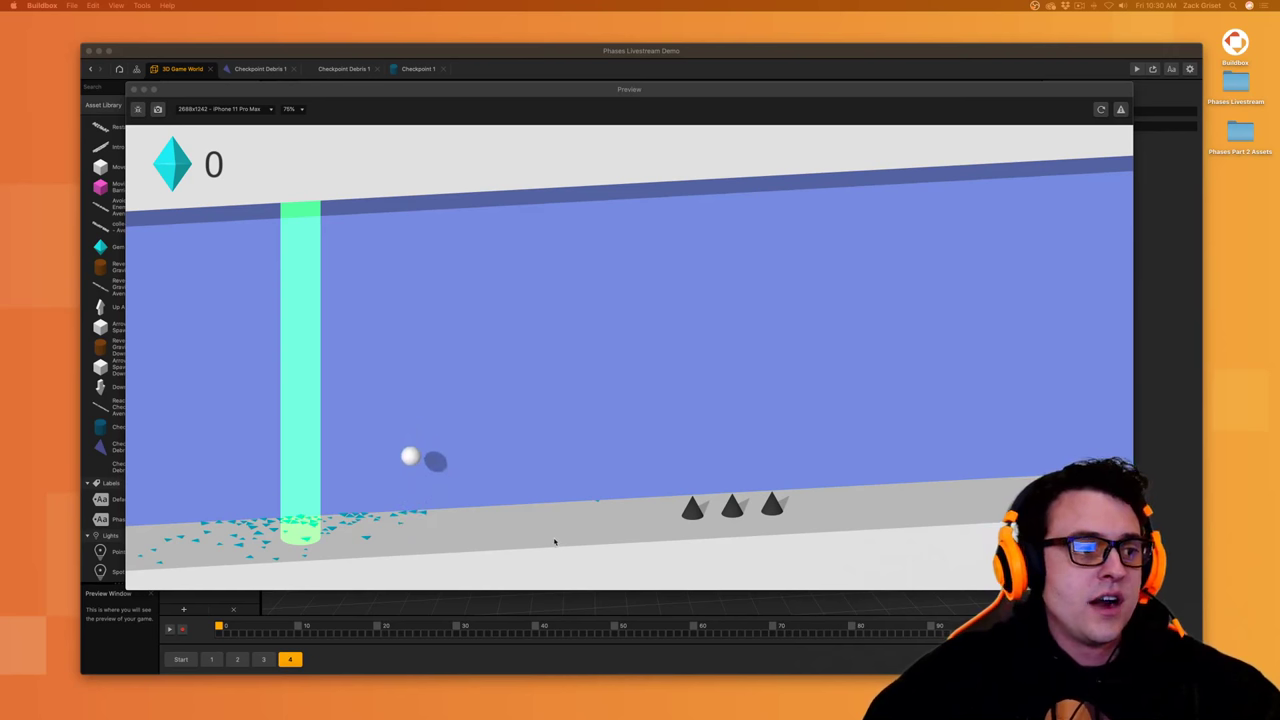
left_click(133, 90)
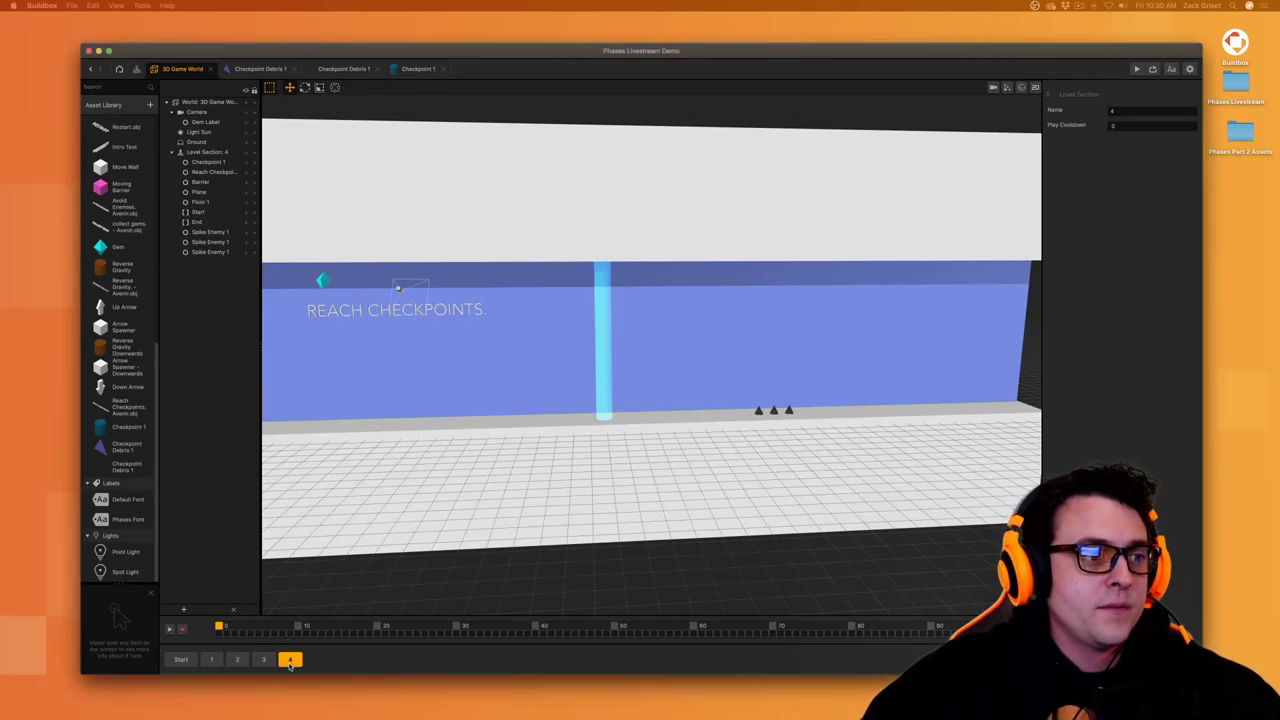
left_click(291, 659)
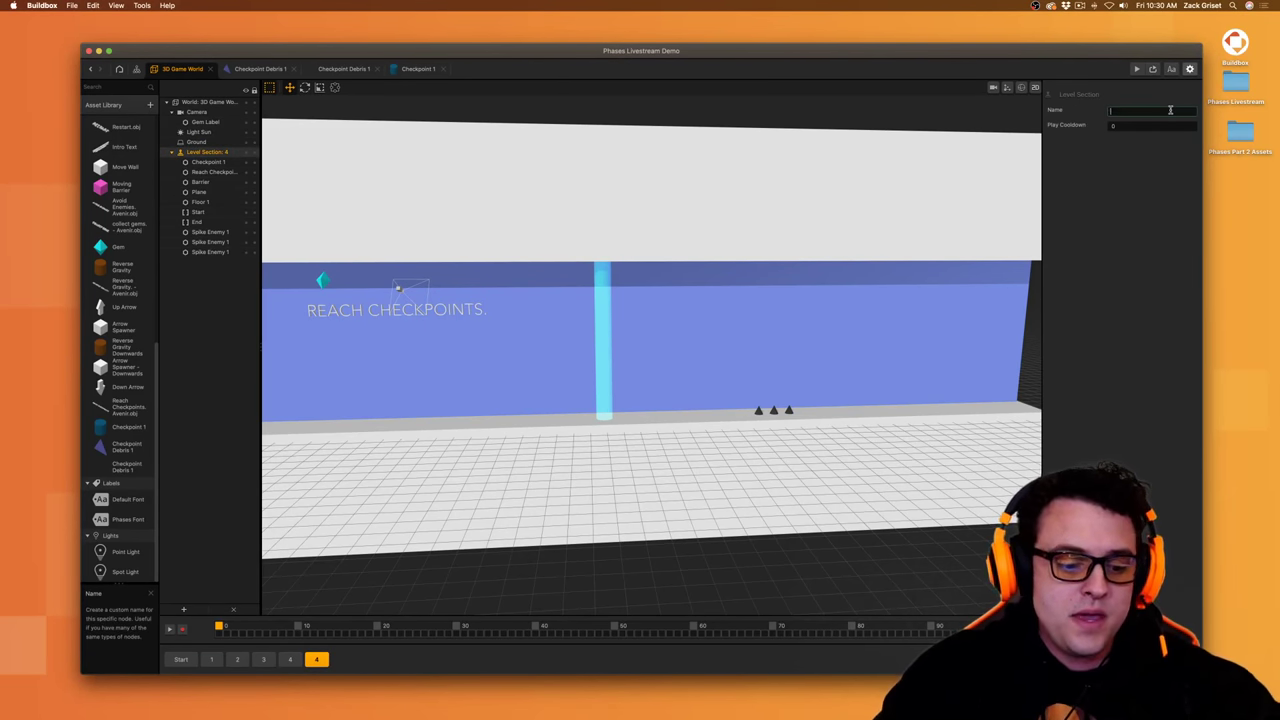
left_click(1149, 244)
key("super+s")
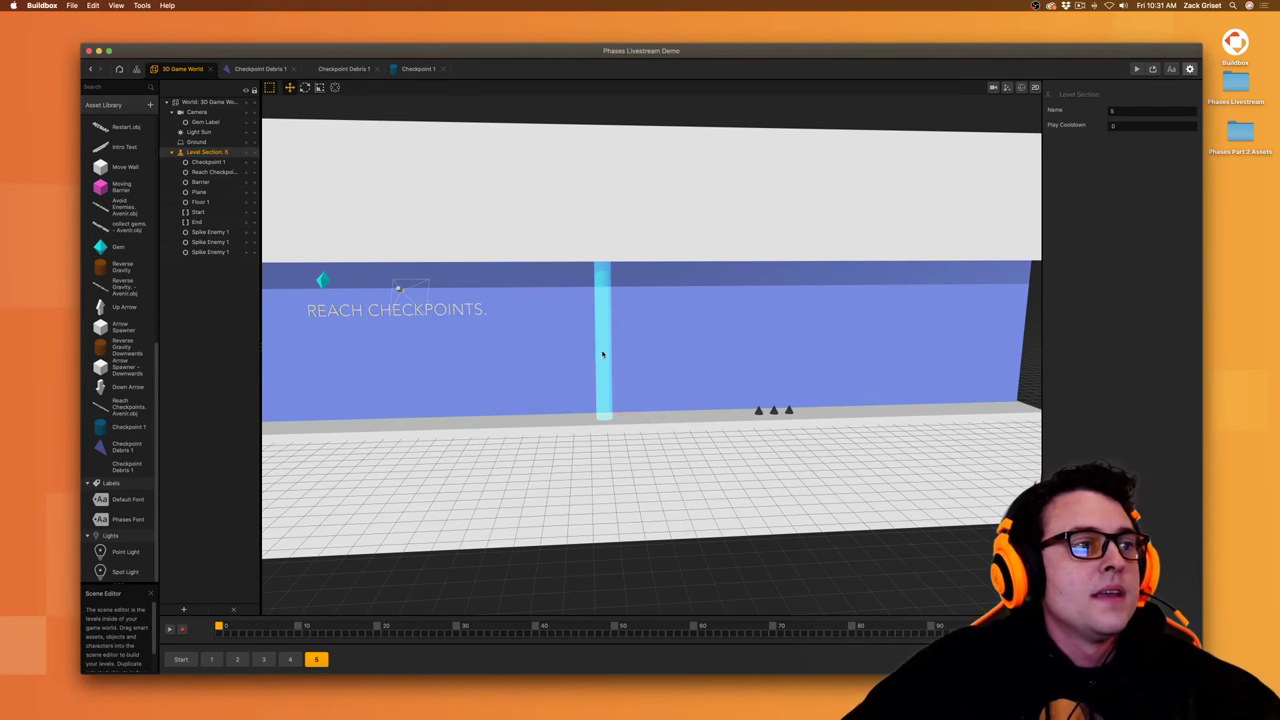
- Delete the Reach Checkpoints text object from level section 5
left_click(445, 313)
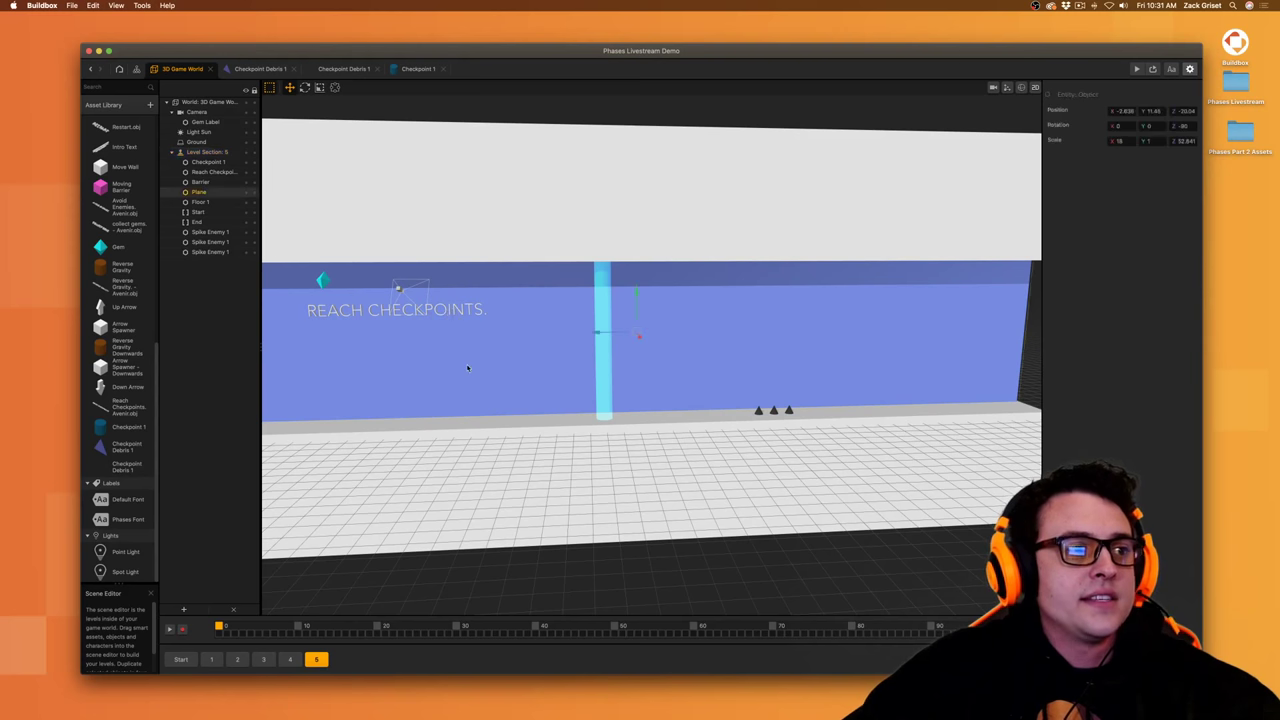
scroll(468, 368, "up", 4)
scroll(469, 367, "down", 3)
middle_click_drag(491, 366, 731, 374)
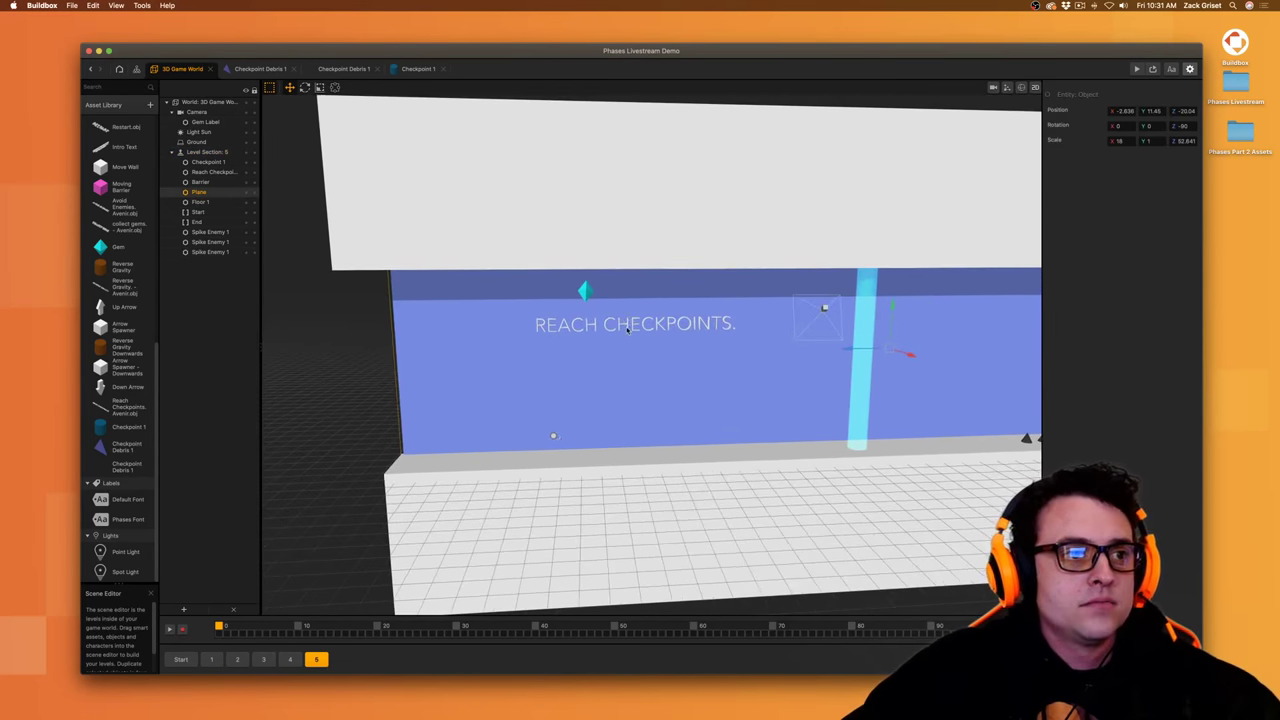
left_click(220, 172)
key("Delete")
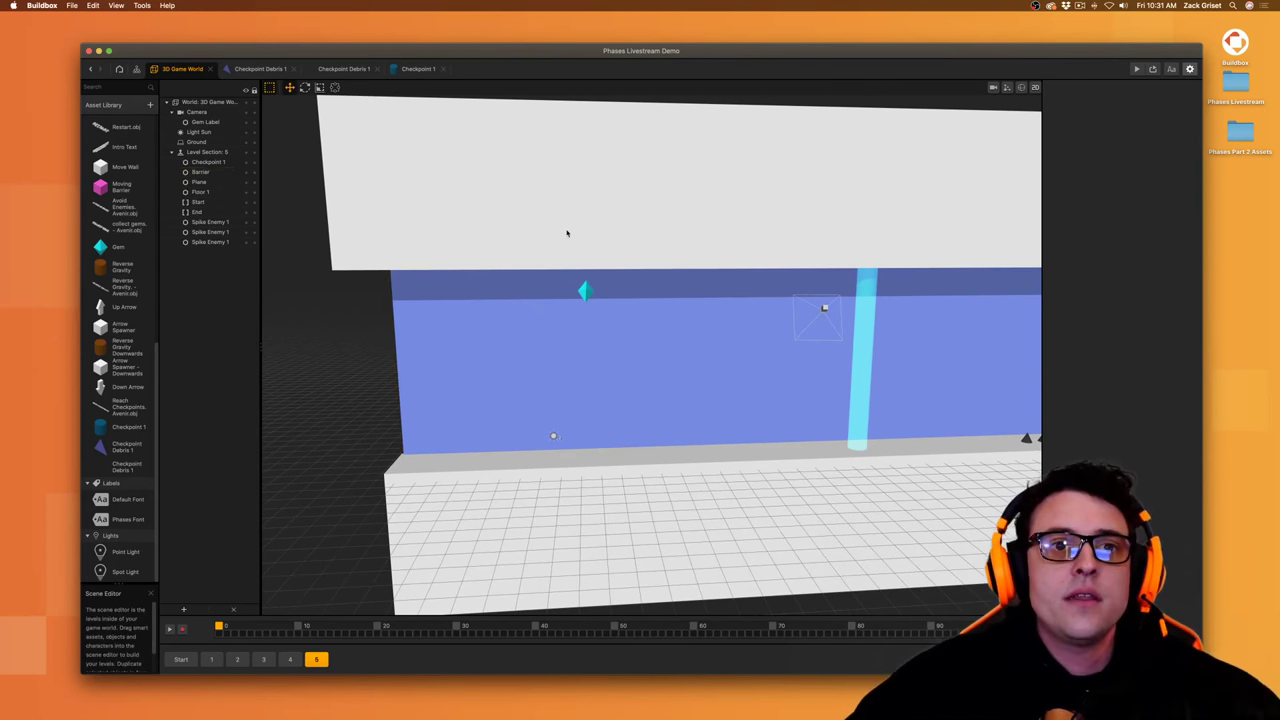
- Import "unlock doors. - Avenir.obj" from the Phases Part 2 Assets folder into the level section 5 scene
double_click(1244, 136)
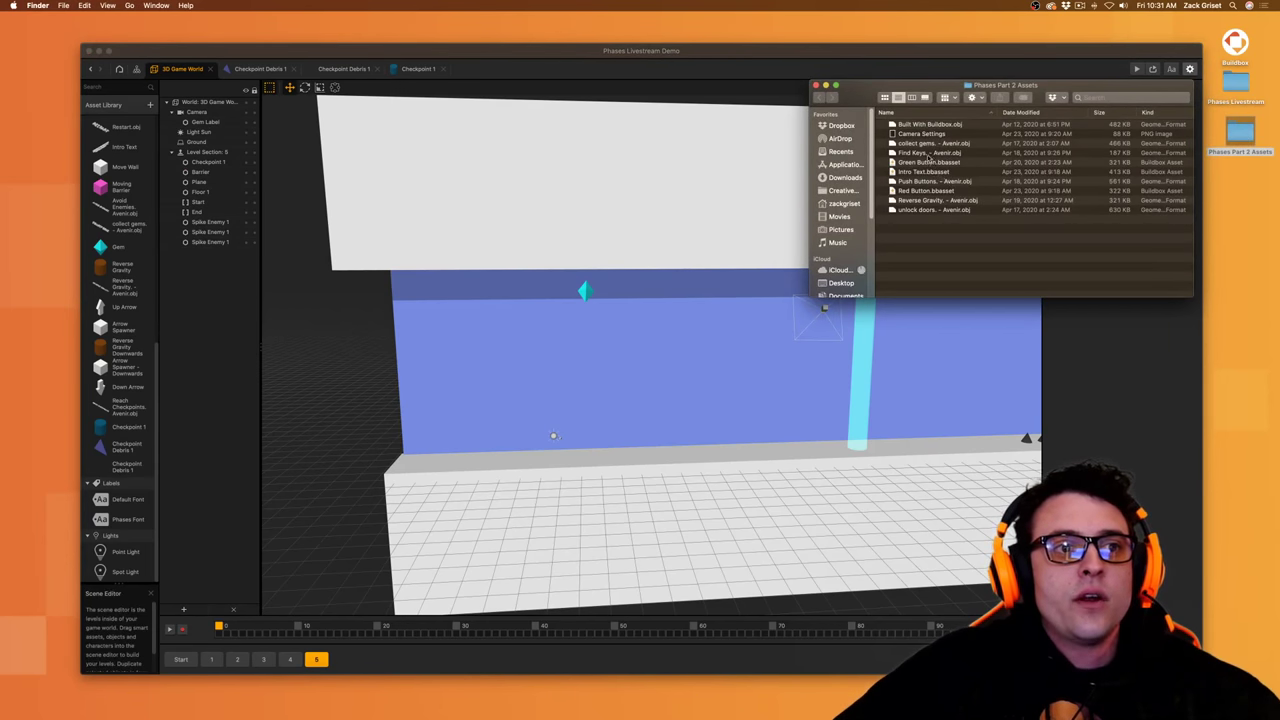
left_click(917, 210)
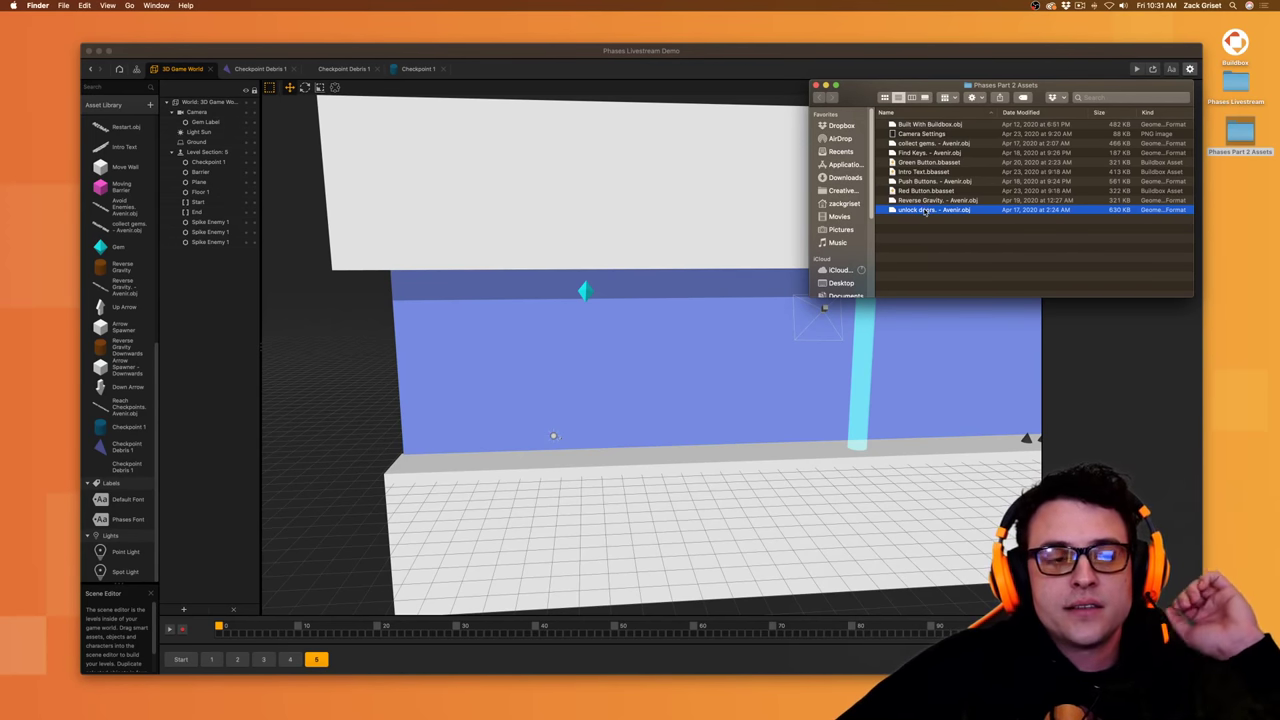
left_click_drag(925, 212, 822, 449)
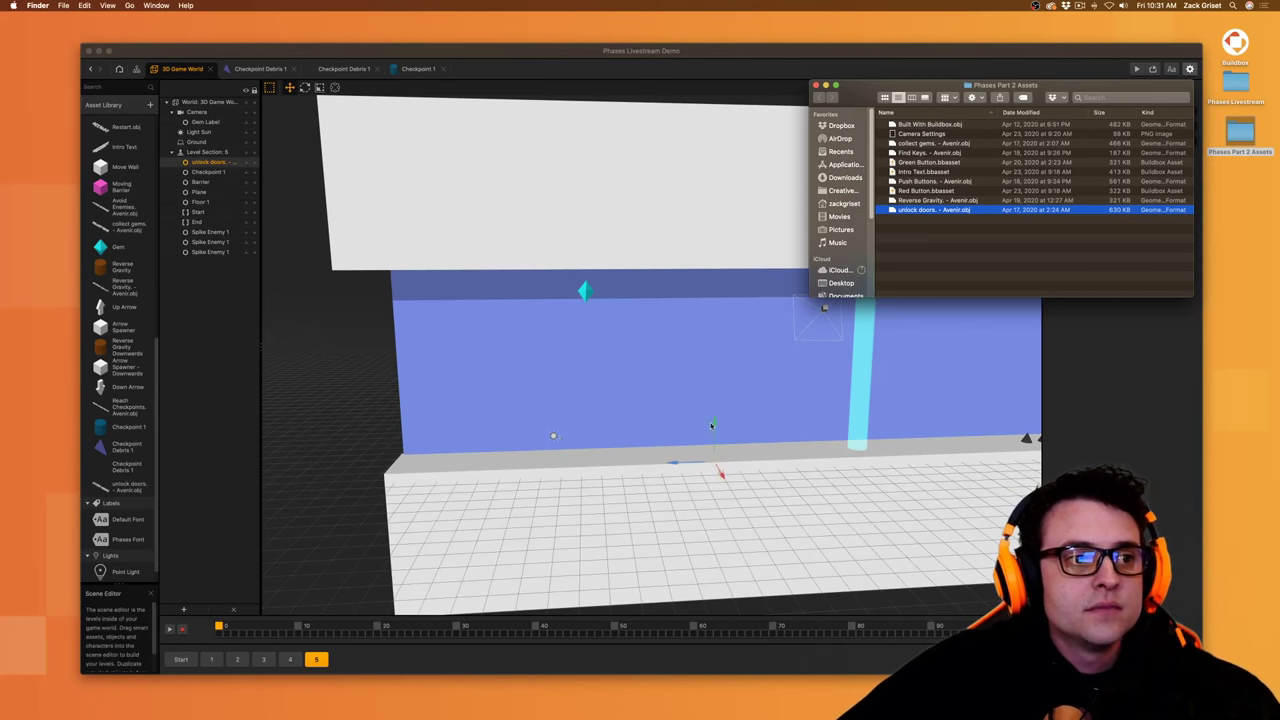
- Raise the unlock doors text to about Y 13 and shift it along Z toward the gem
left_click(713, 425)
left_click_drag(713, 425, 707, 300)
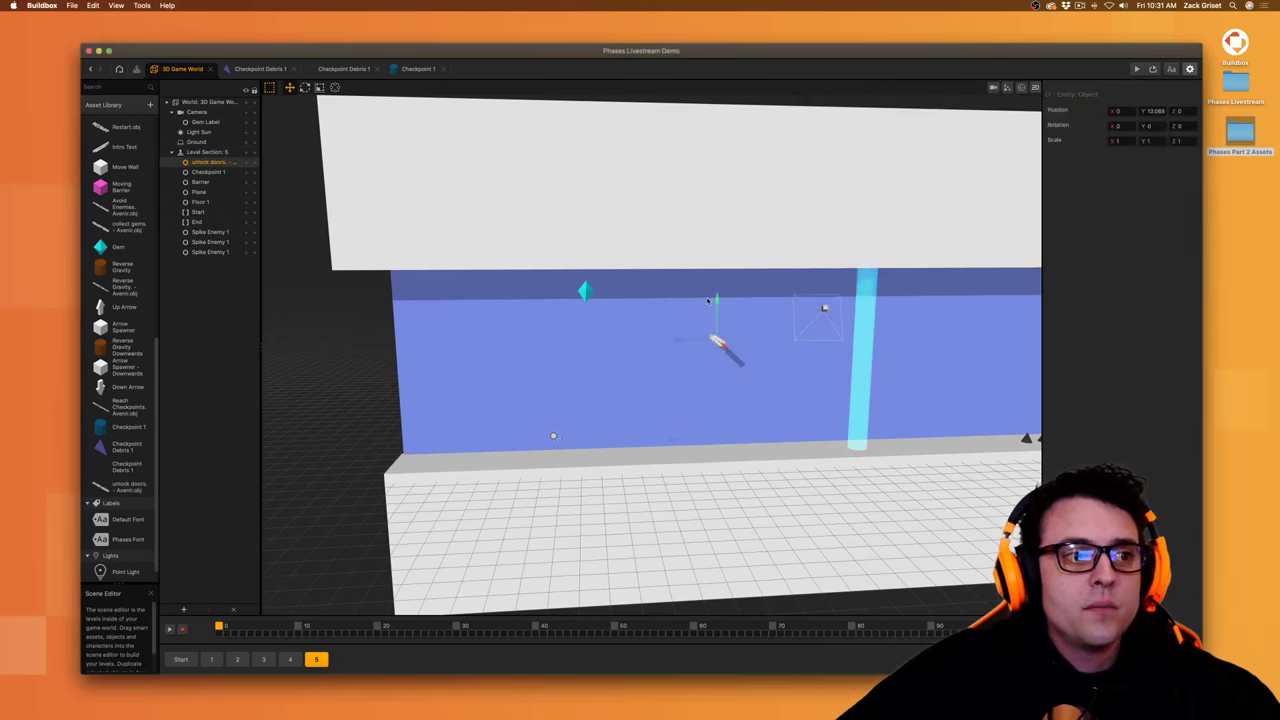
left_click_drag(639, 342, 597, 342)
- Rotate the unlock doors text to 90° on X and 90° on Y so its lettering faces the camera
scroll(641, 350, "up", 6)
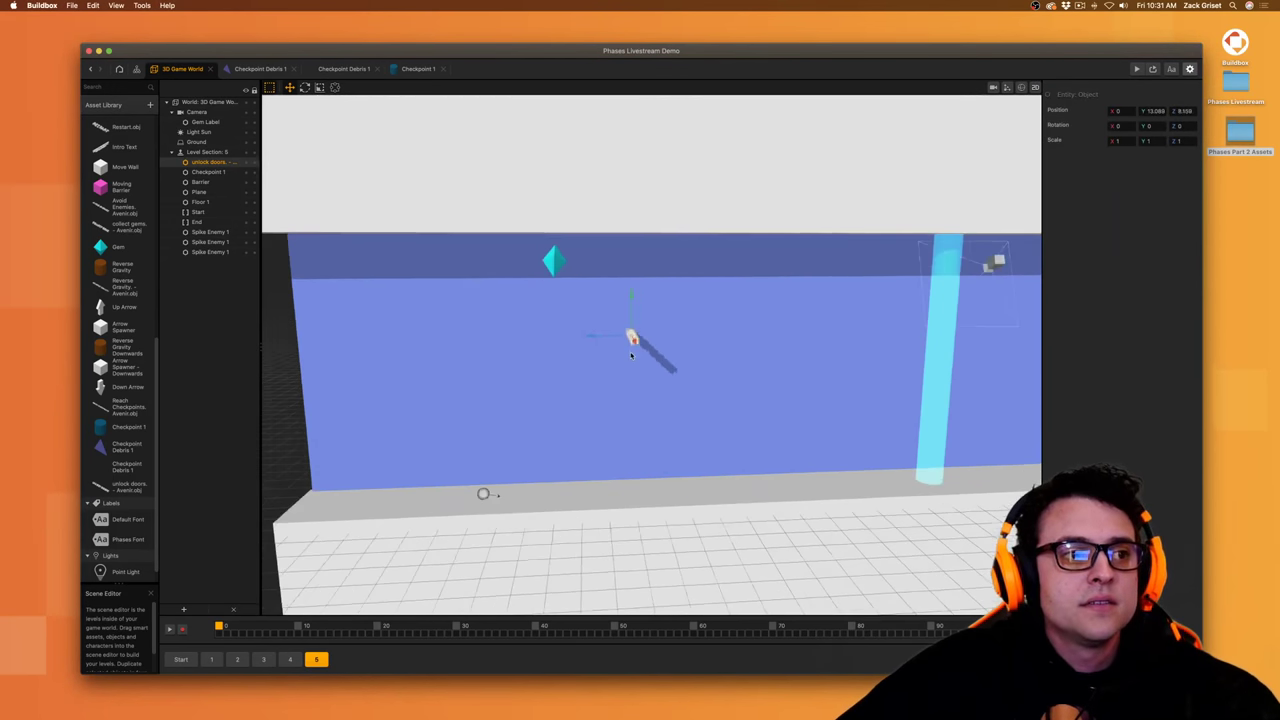
middle_click_drag(641, 350, 626, 326)
key("e")
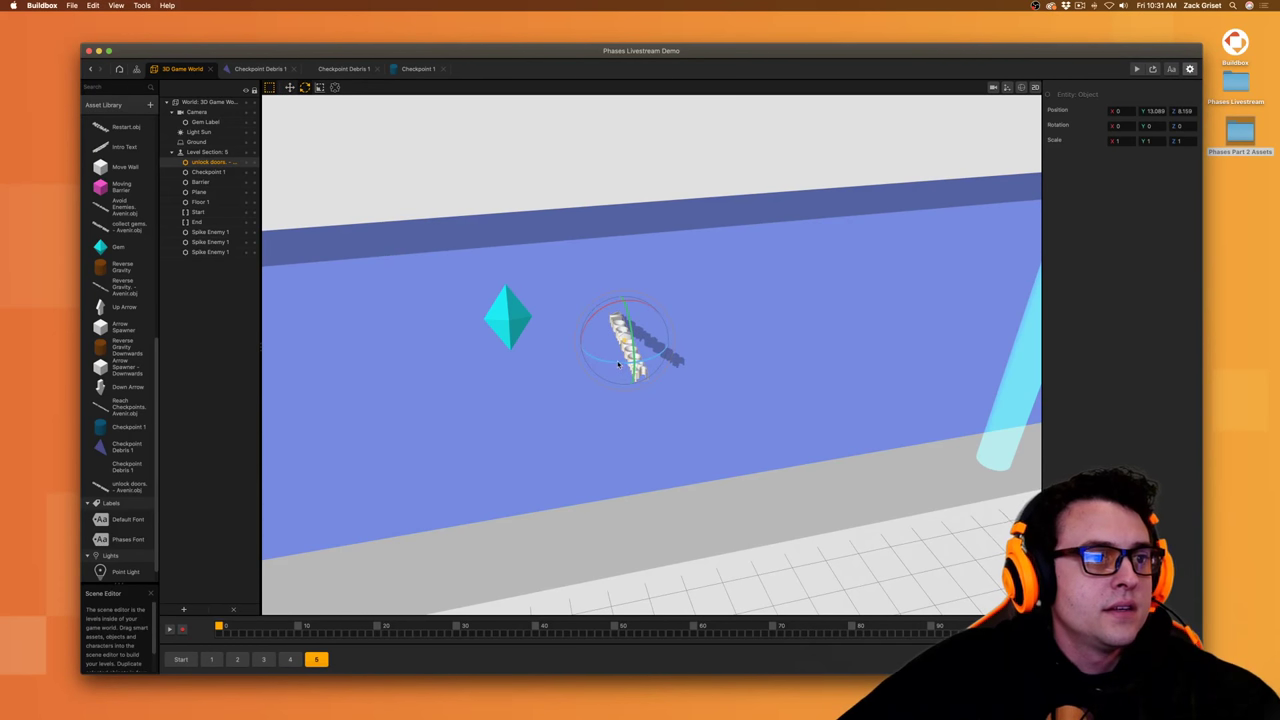
left_click_drag(632, 368, 700, 335)
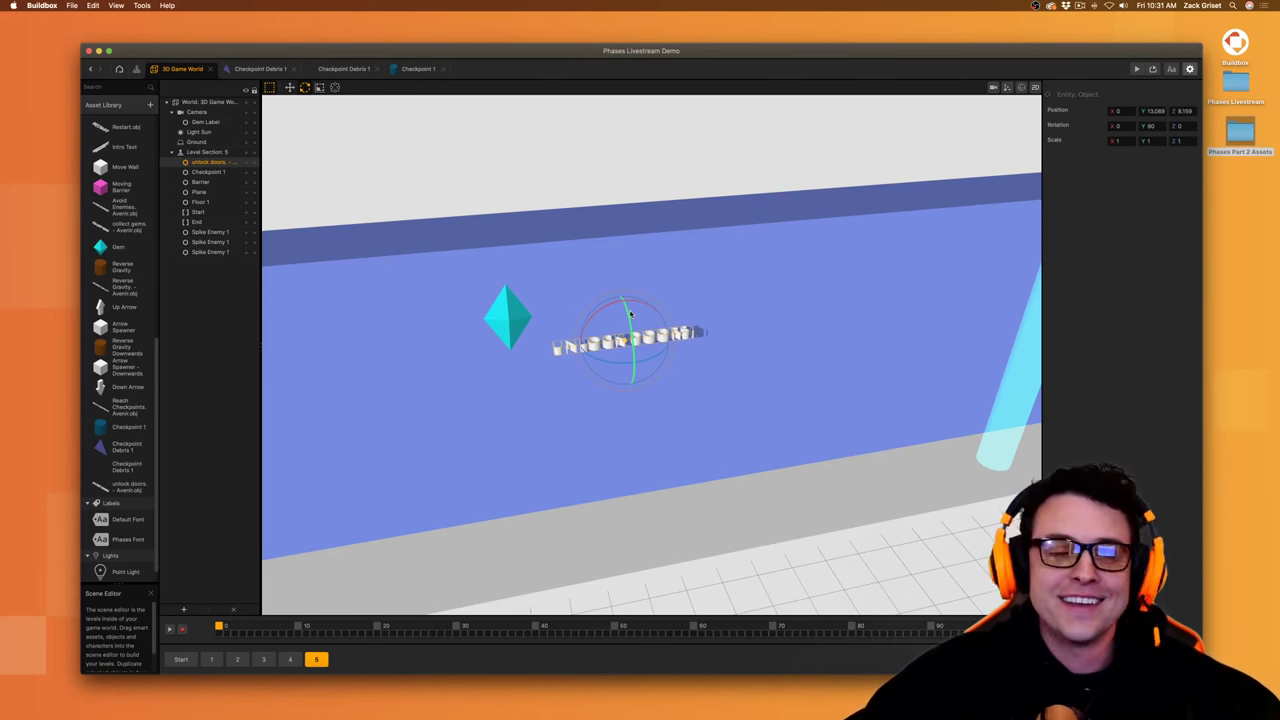
left_click_drag(629, 317, 668, 396)
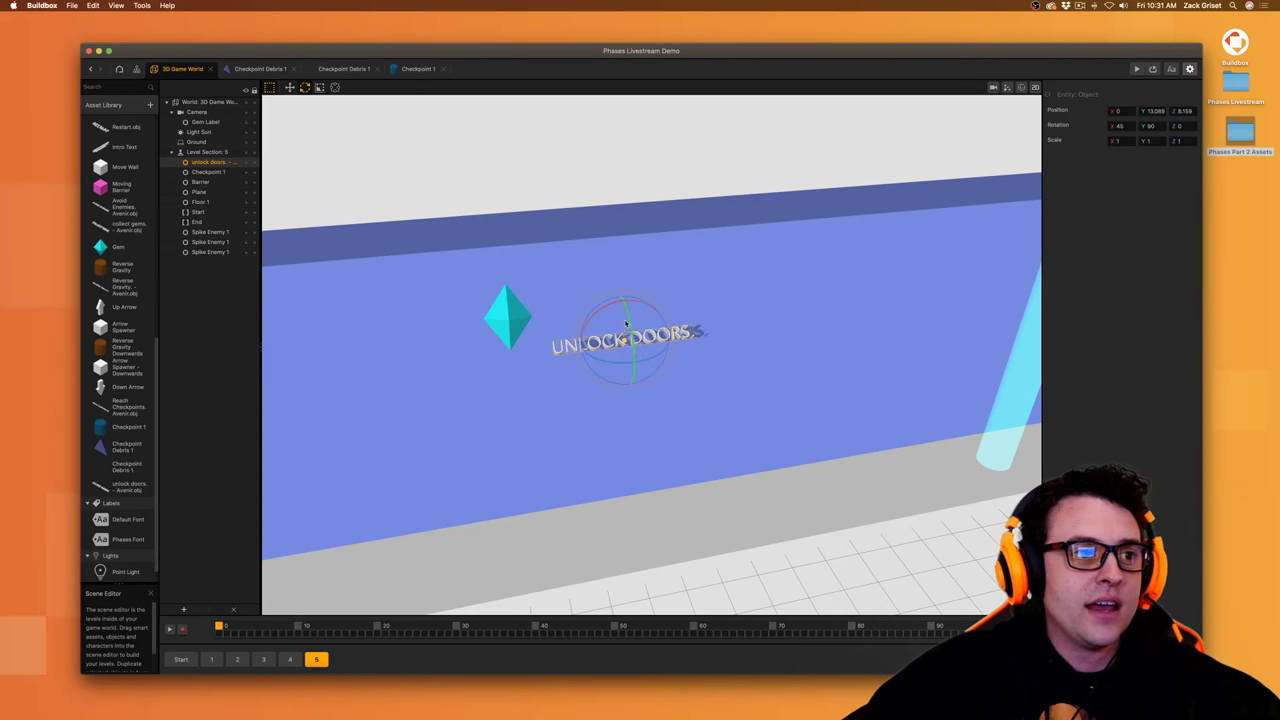
mouse_move(629, 342)
left_mouse_down()
mouse_move(631, 370)
mouse_move(629, 336)
left_mouse_up()
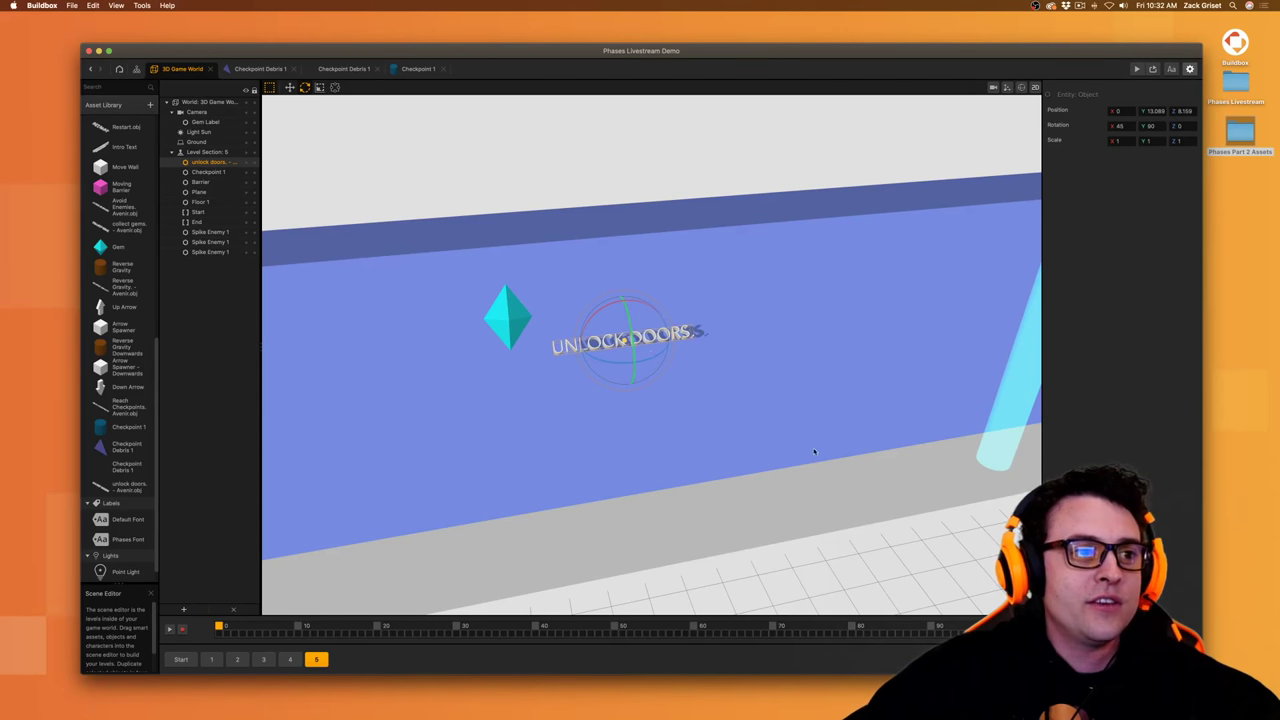
left_click_drag(628, 323, 625, 340)
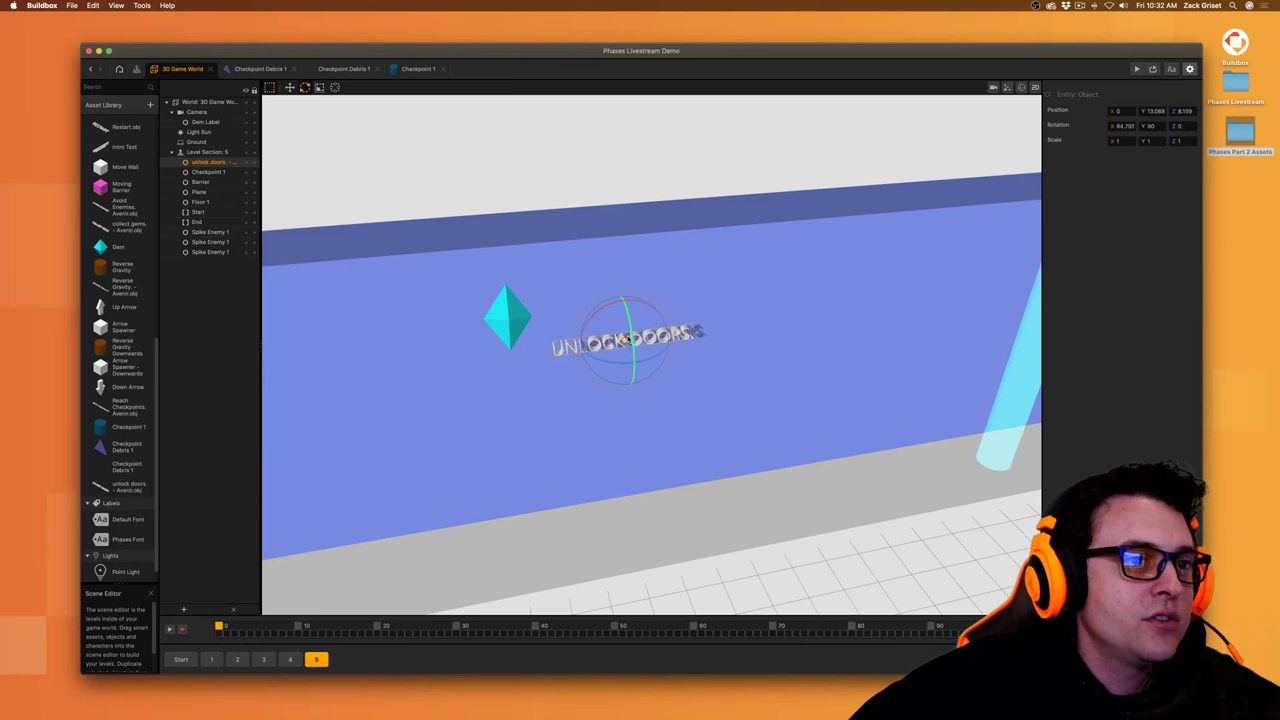
double_click(1123, 126)
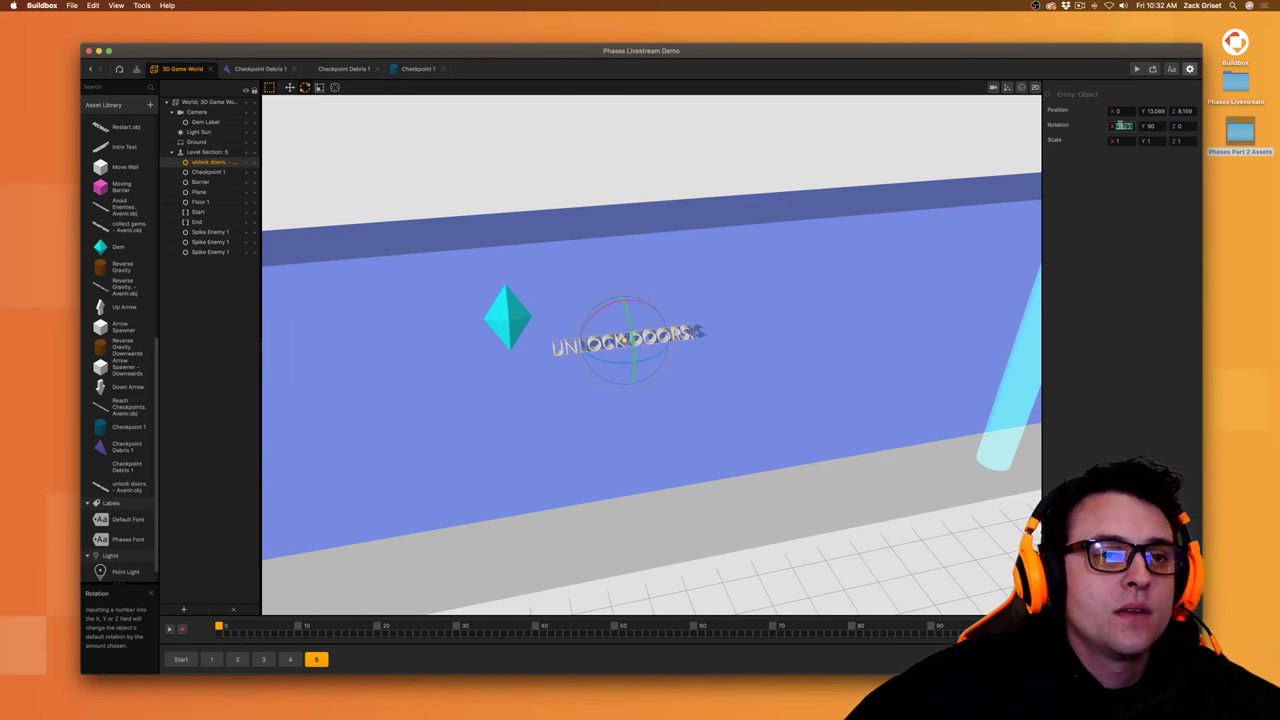
key("BackSpace")
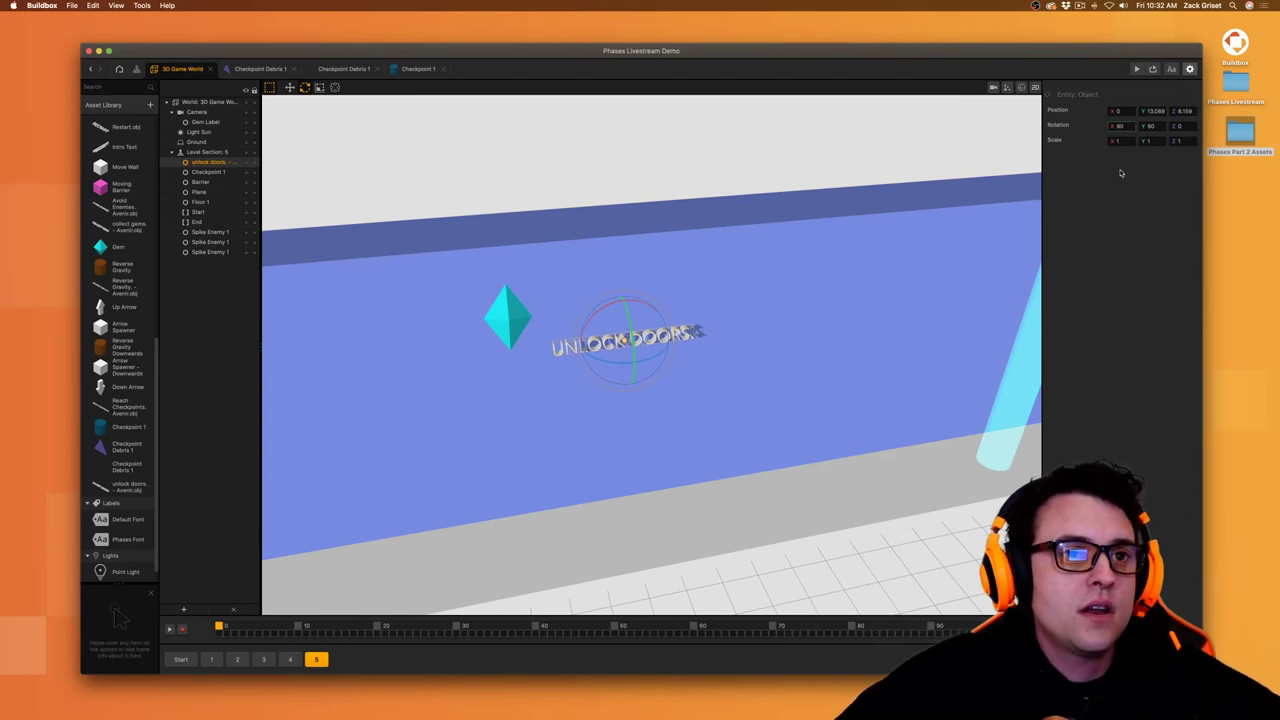
left_click(1120, 172)
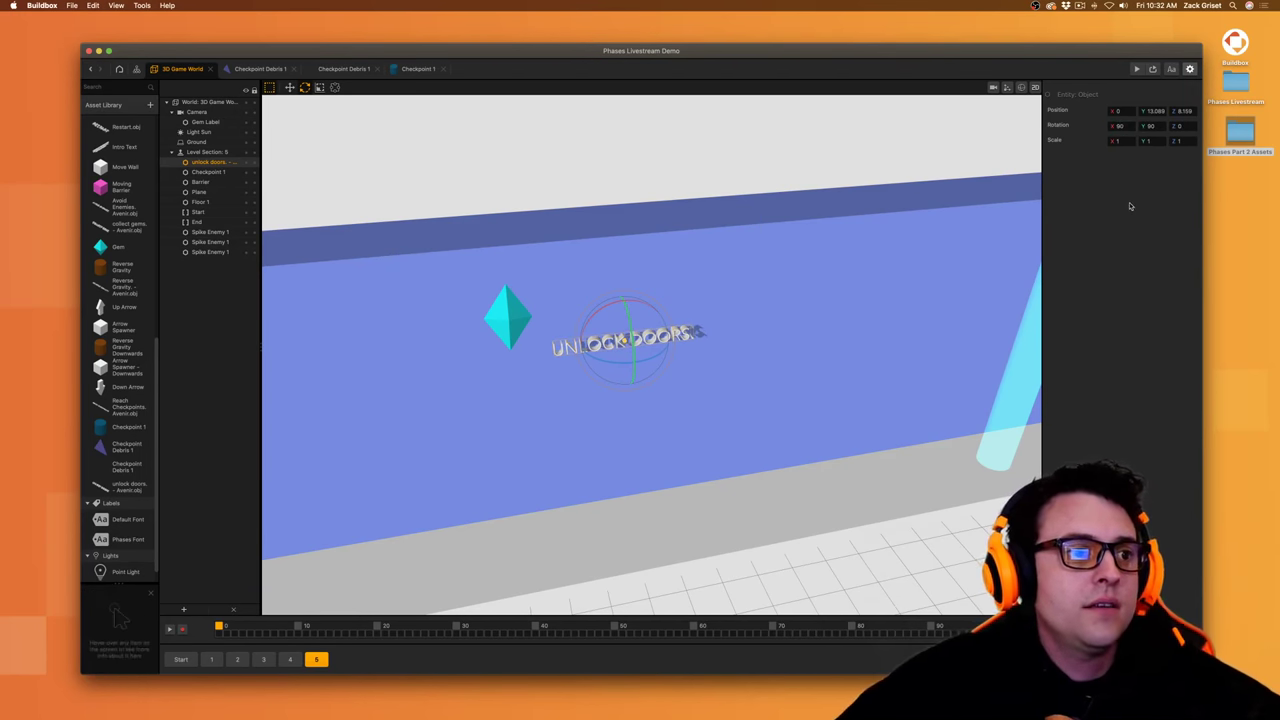
- Scale the unlock doors text uniformly to about 3.58, and flatten its depth by reducing the Y scale
left_click(319, 87)
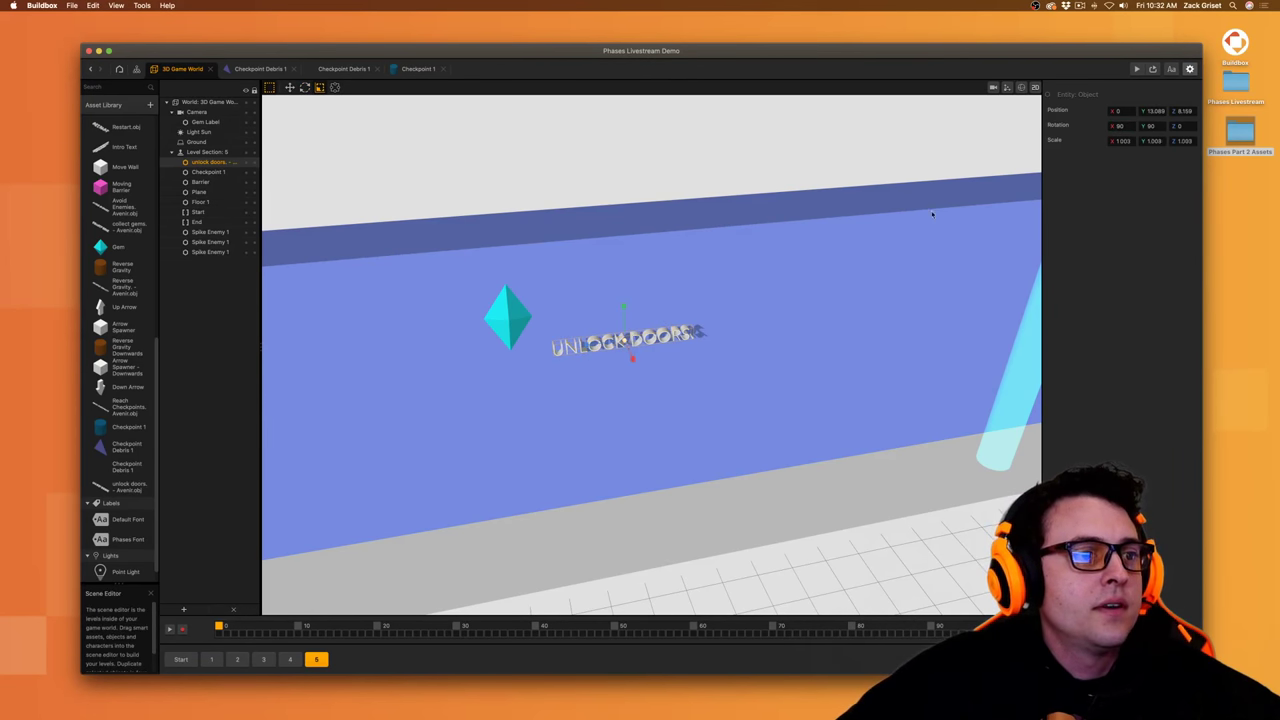
left_click_drag(932, 214, 1014, 265)
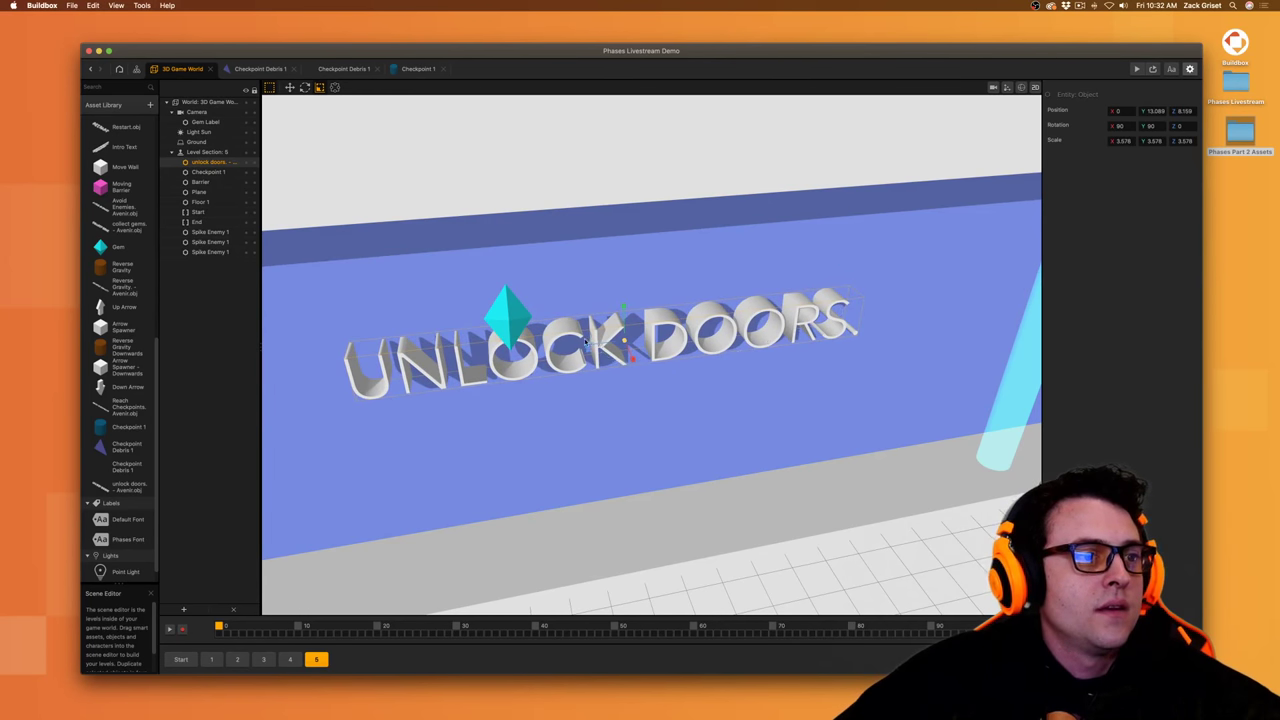
left_click_drag(587, 349, 616, 350)
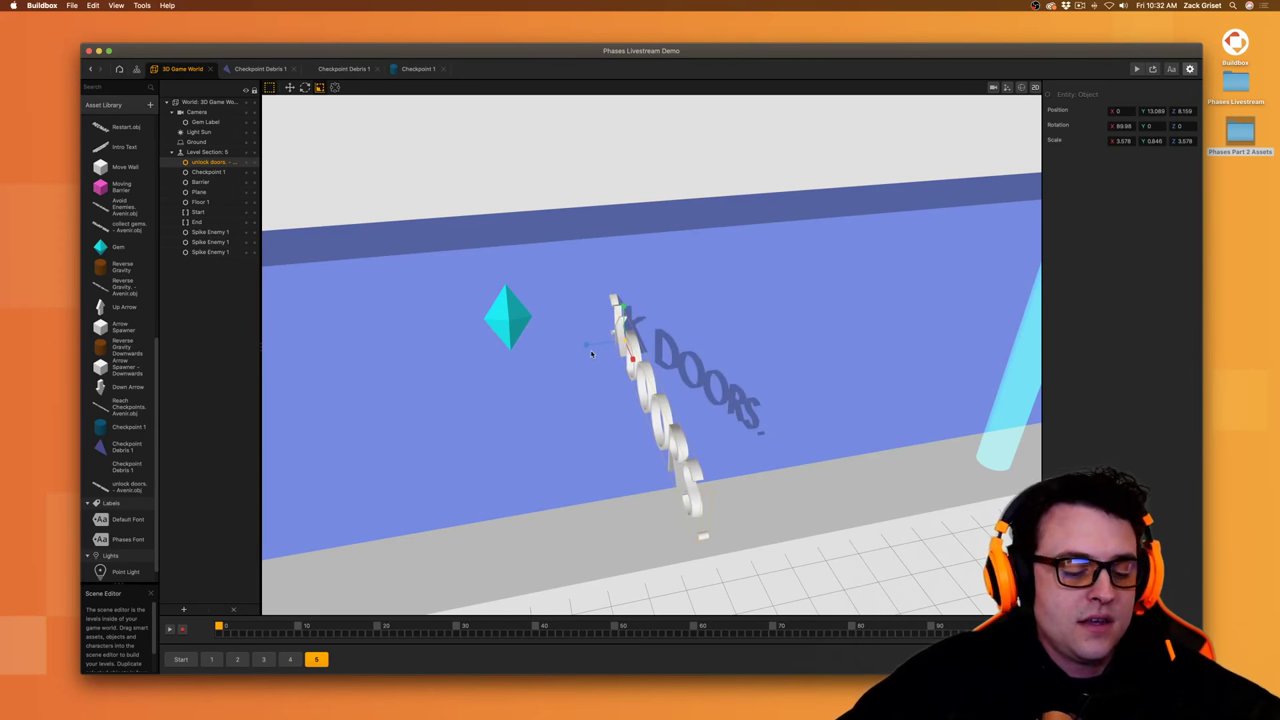
- Rotate the unlock doors text to 90° on Y so its lettering runs along the back wall
left_click(304, 87)
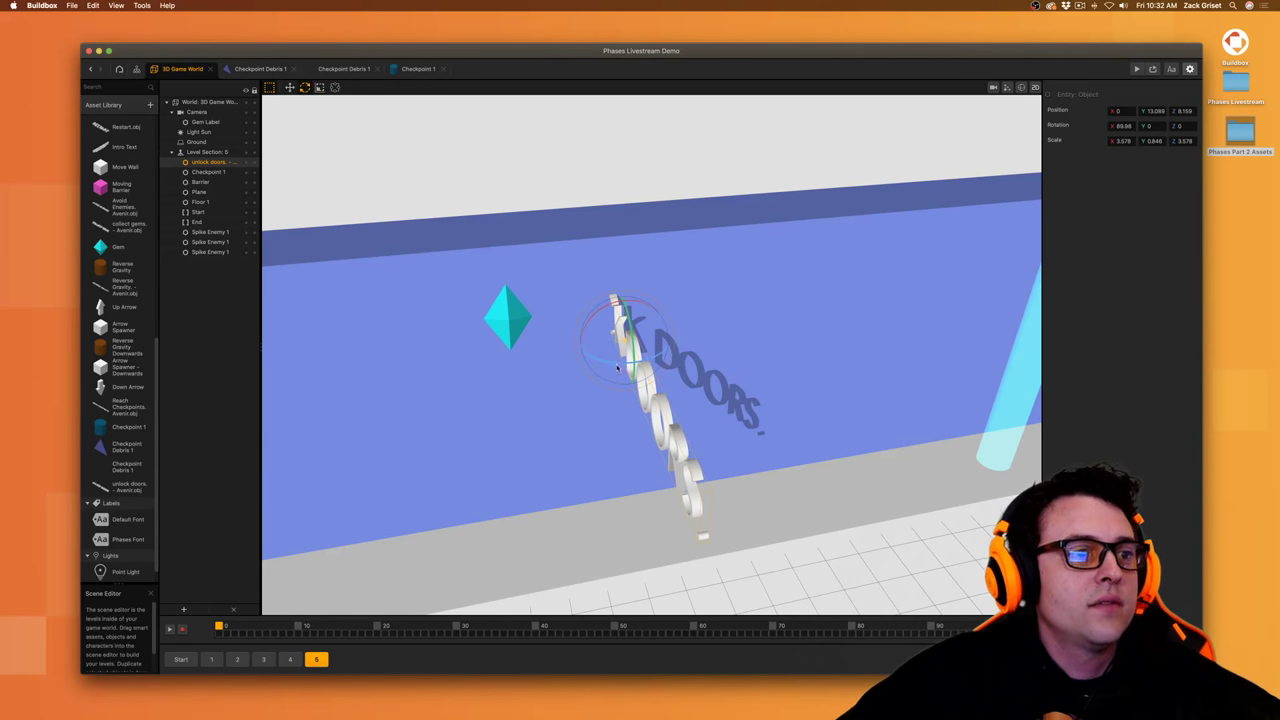
left_click_drag(617, 368, 700, 349)
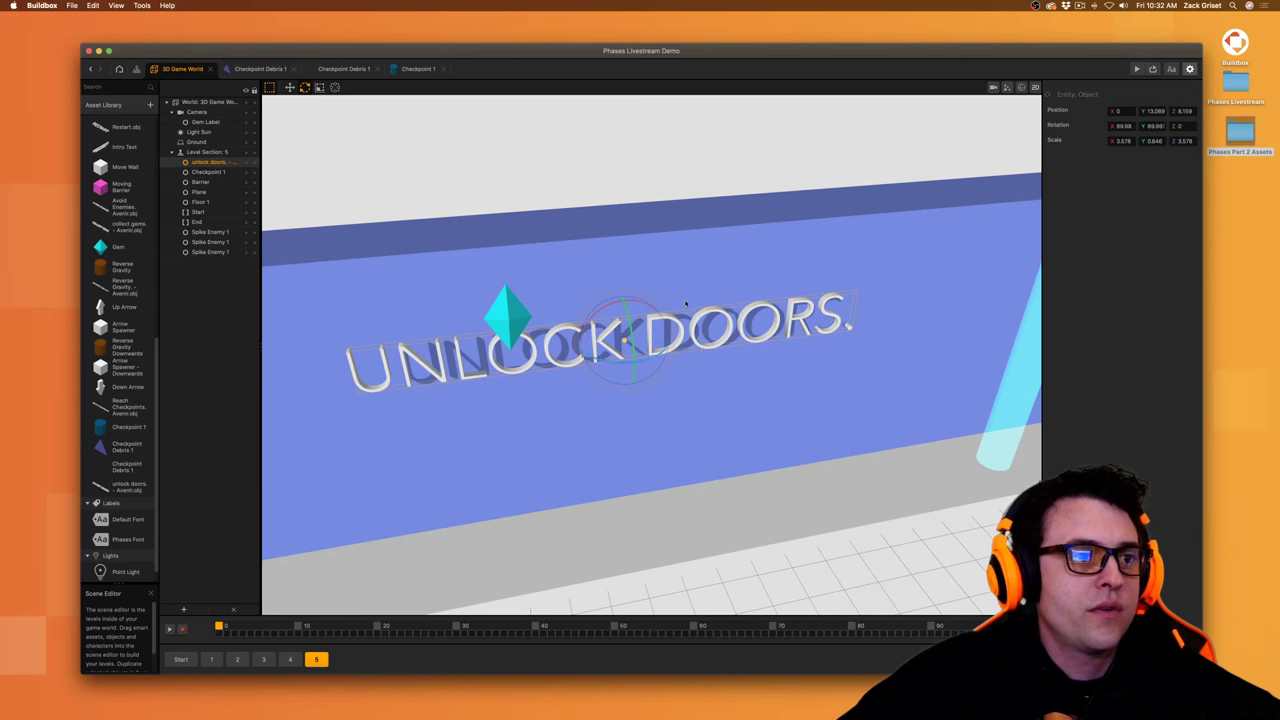
left_click(656, 366)
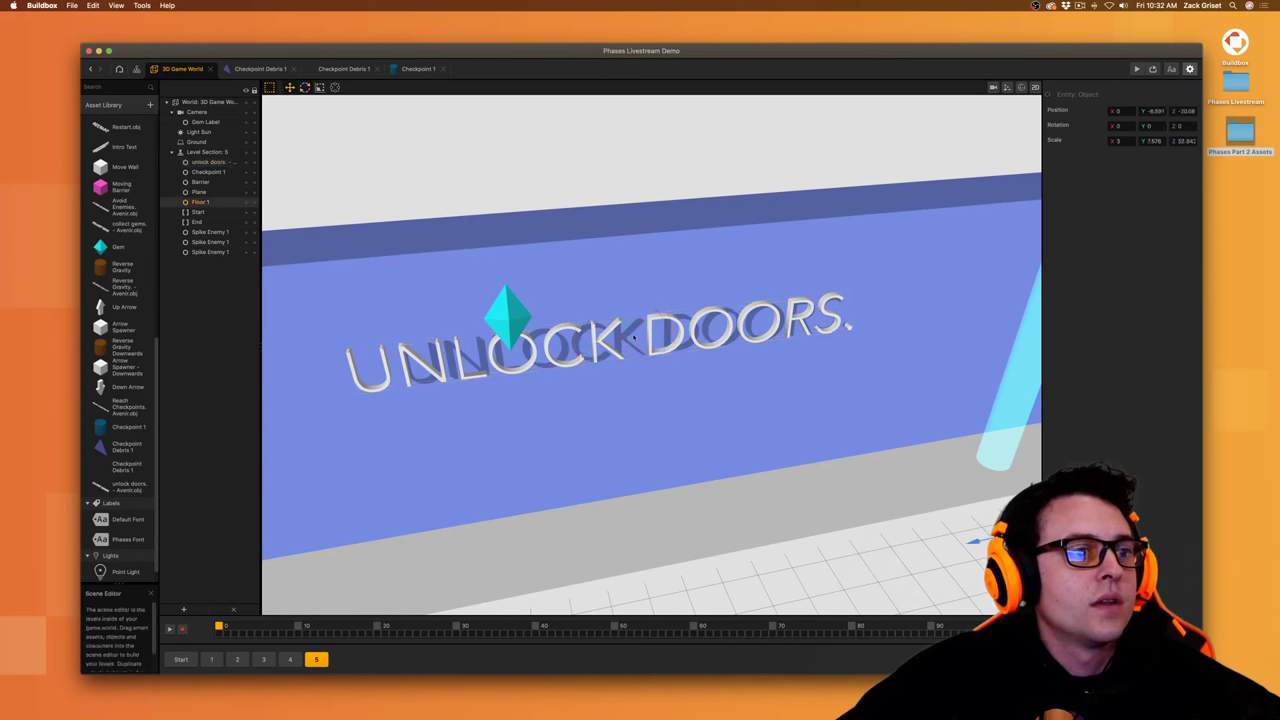
left_click(599, 342)
scroll(603, 338, "down", 3)
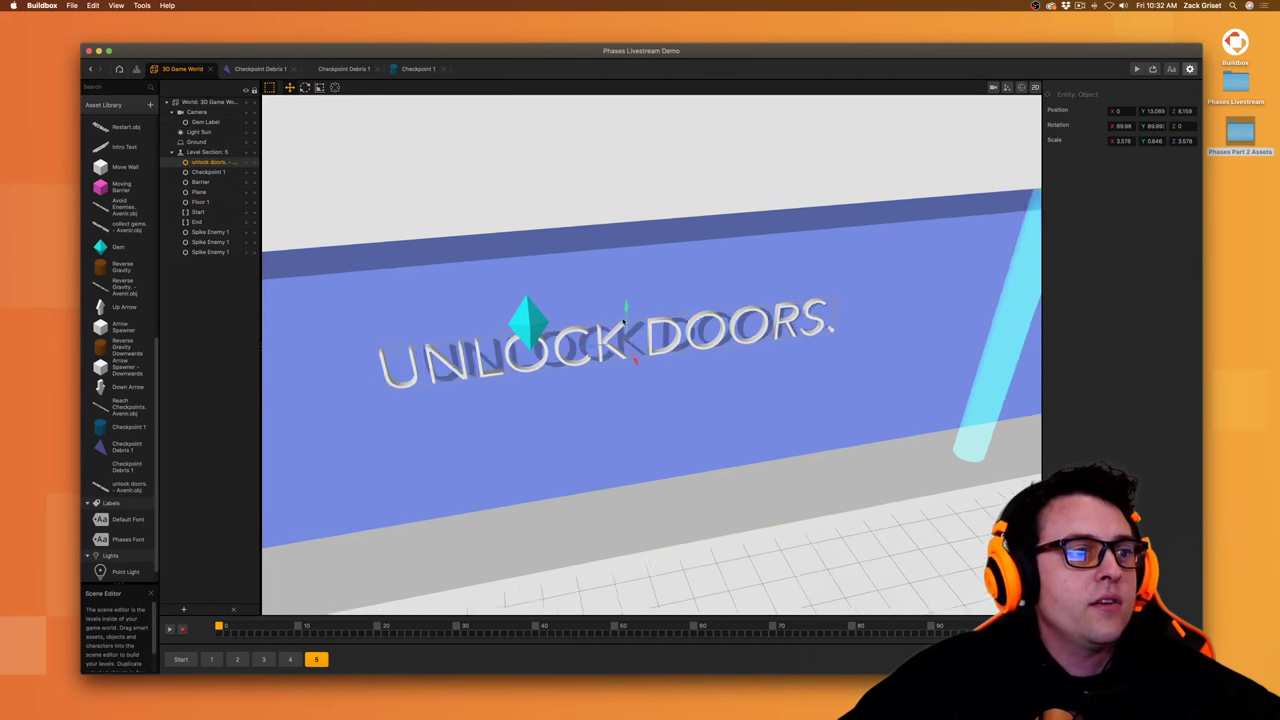
- Raise the unlock doors text to about Y 14.16 and shift it to about X -1.33
middle_click_drag(603, 338, 644, 351)
scroll(644, 351, "up", 2)
right_click_drag(644, 352, 639, 334)
left_click_drag(629, 286, 630, 261)
right_click_drag(643, 320, 678, 314)
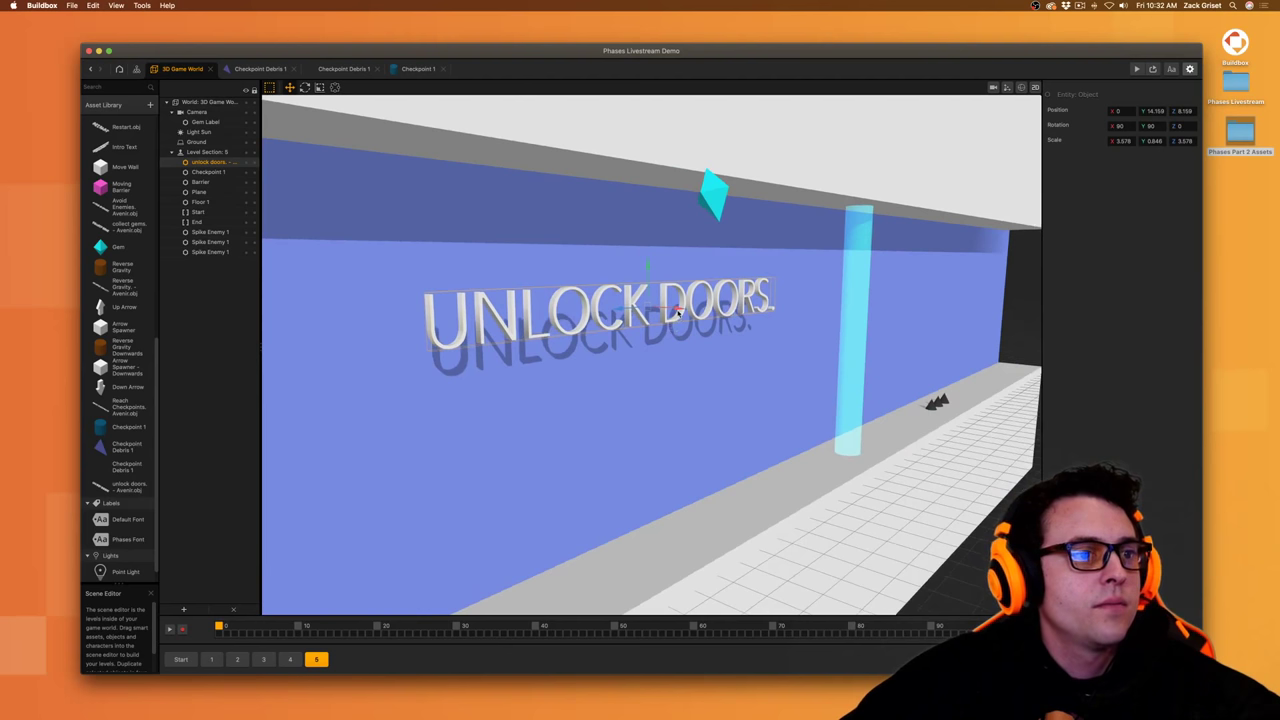
left_click_drag(678, 314, 658, 309)
right_click_drag(666, 374, 631, 402)
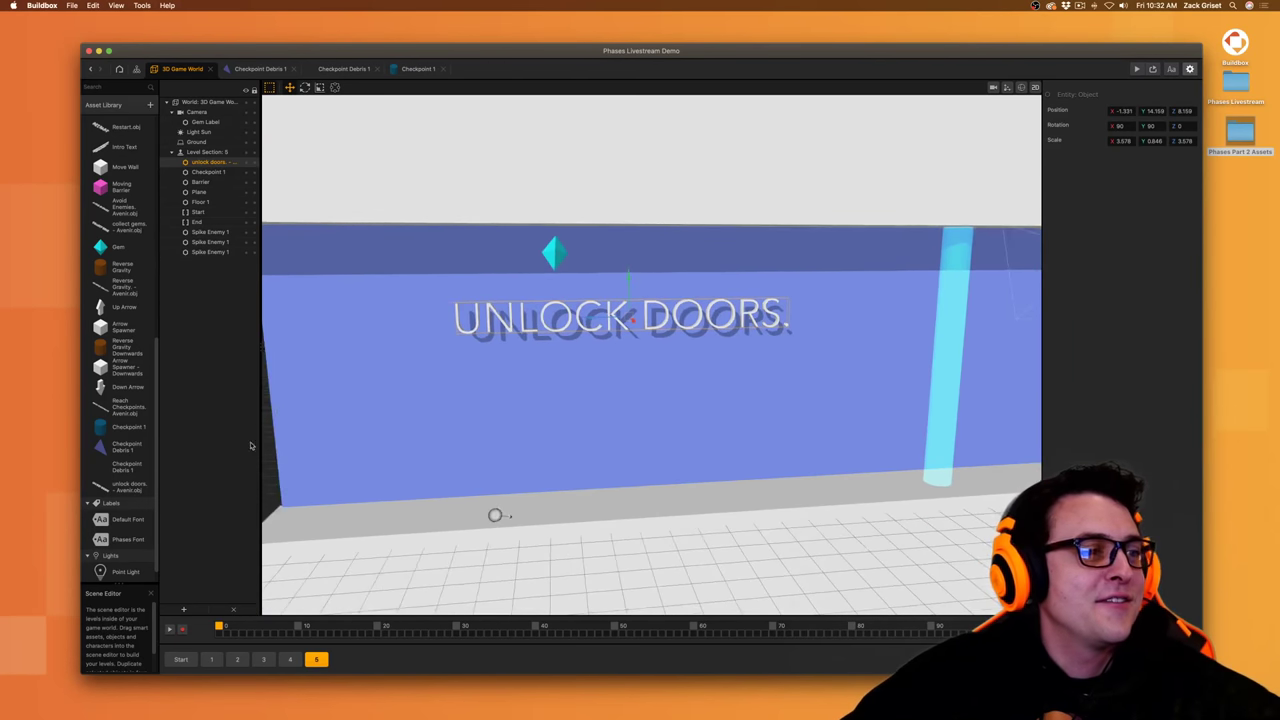
- Turn off Cast Shadow on the unlock doors text's 3D model, return to the 3D Game World and save the project
double_click(127, 488)
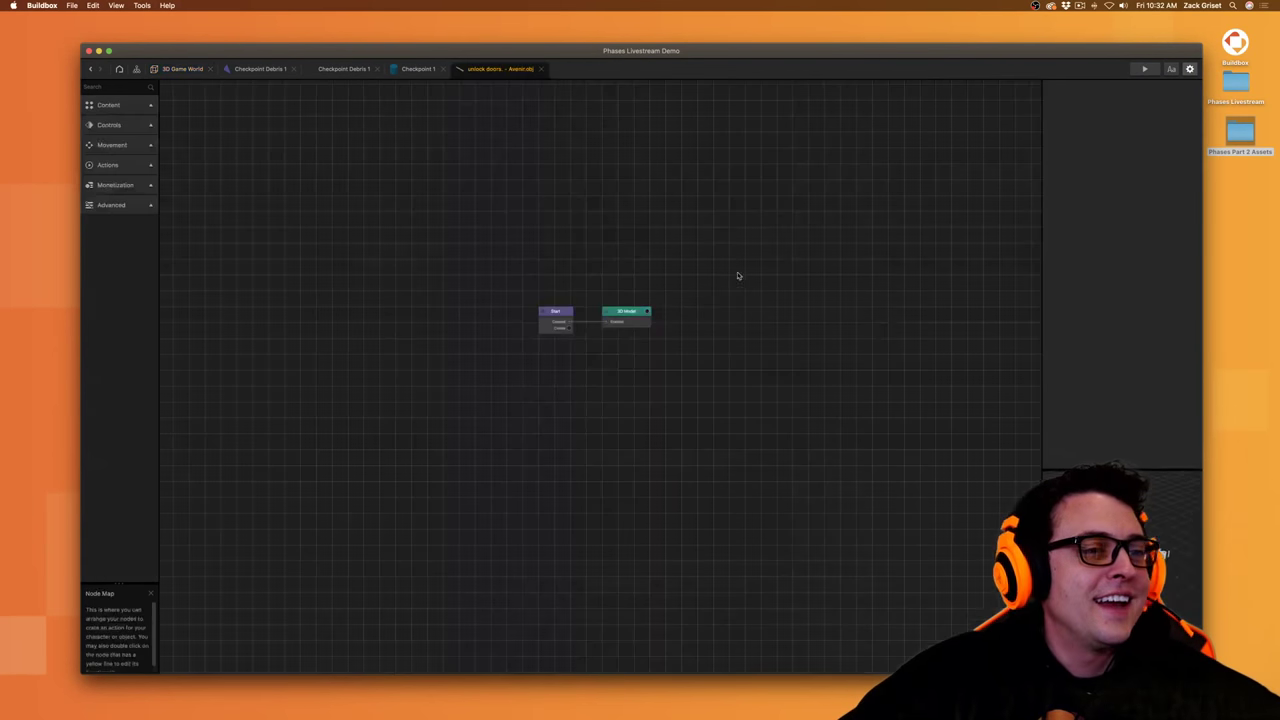
left_click(622, 311)
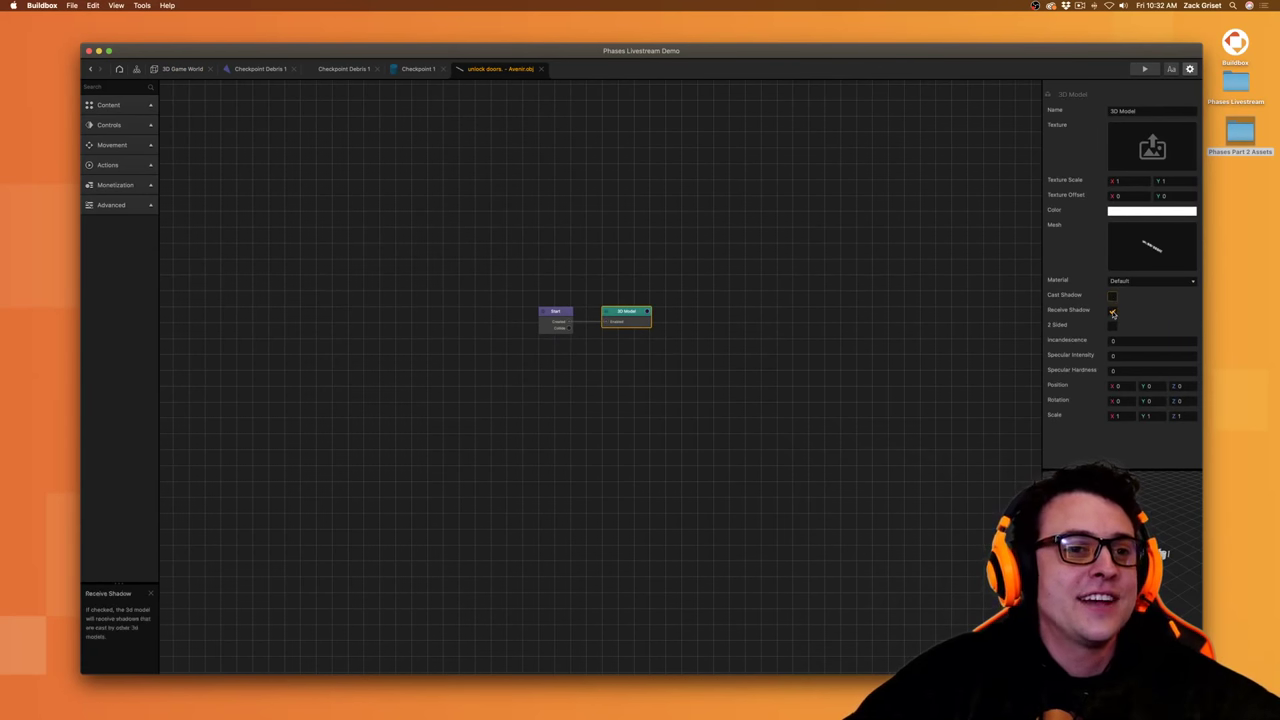
left_click(185, 69)
key("super+s")
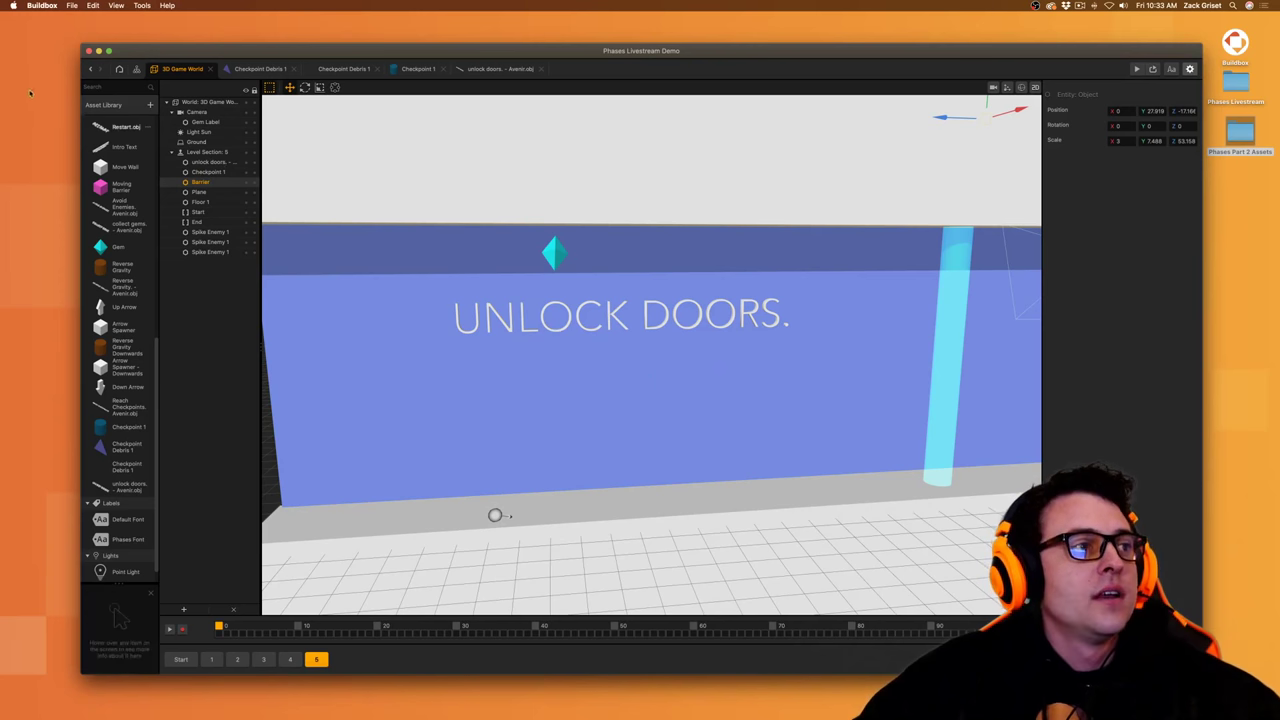
- Add the ready-made Door Key asset to the asset library
left_click(150, 105)
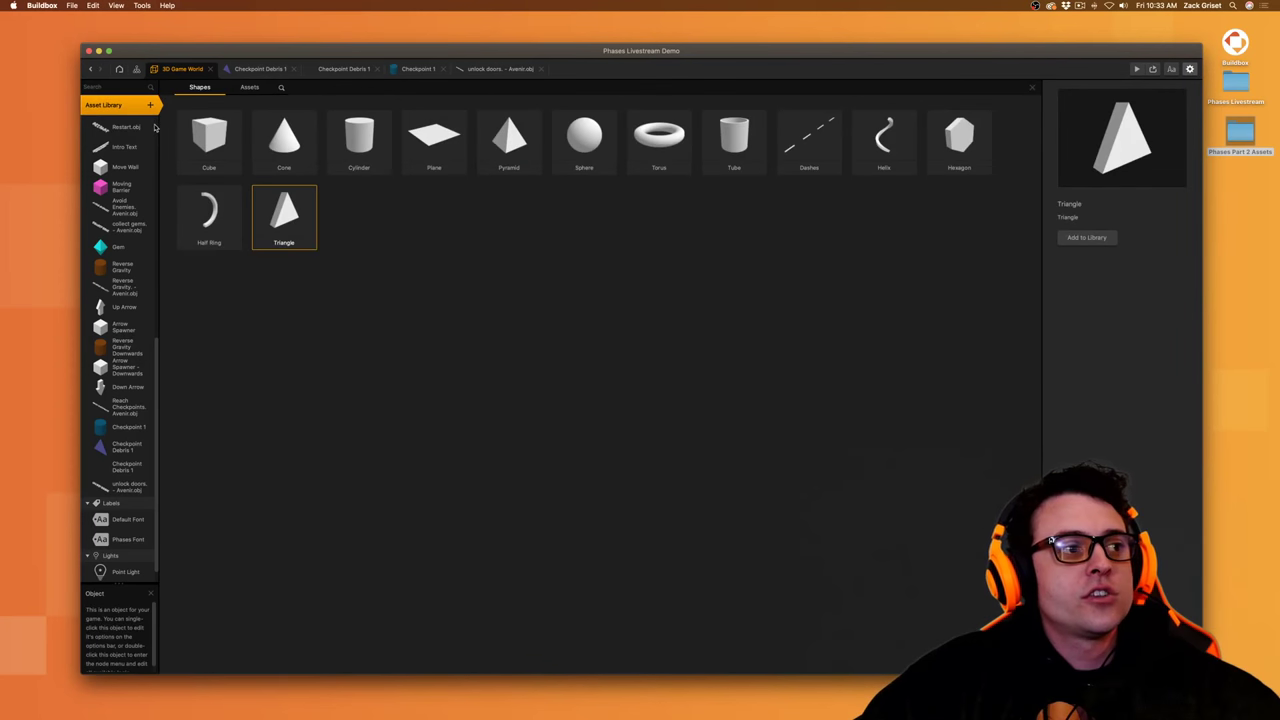
left_click(249, 87)
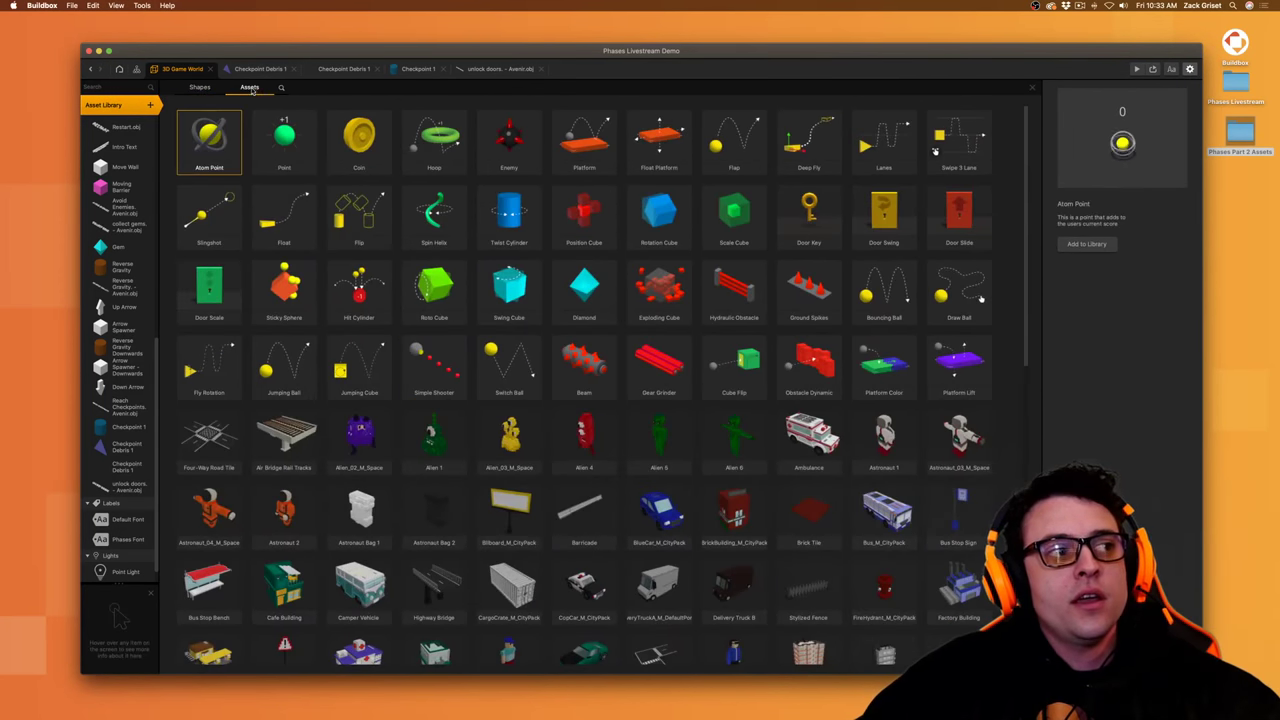
left_click(810, 220)
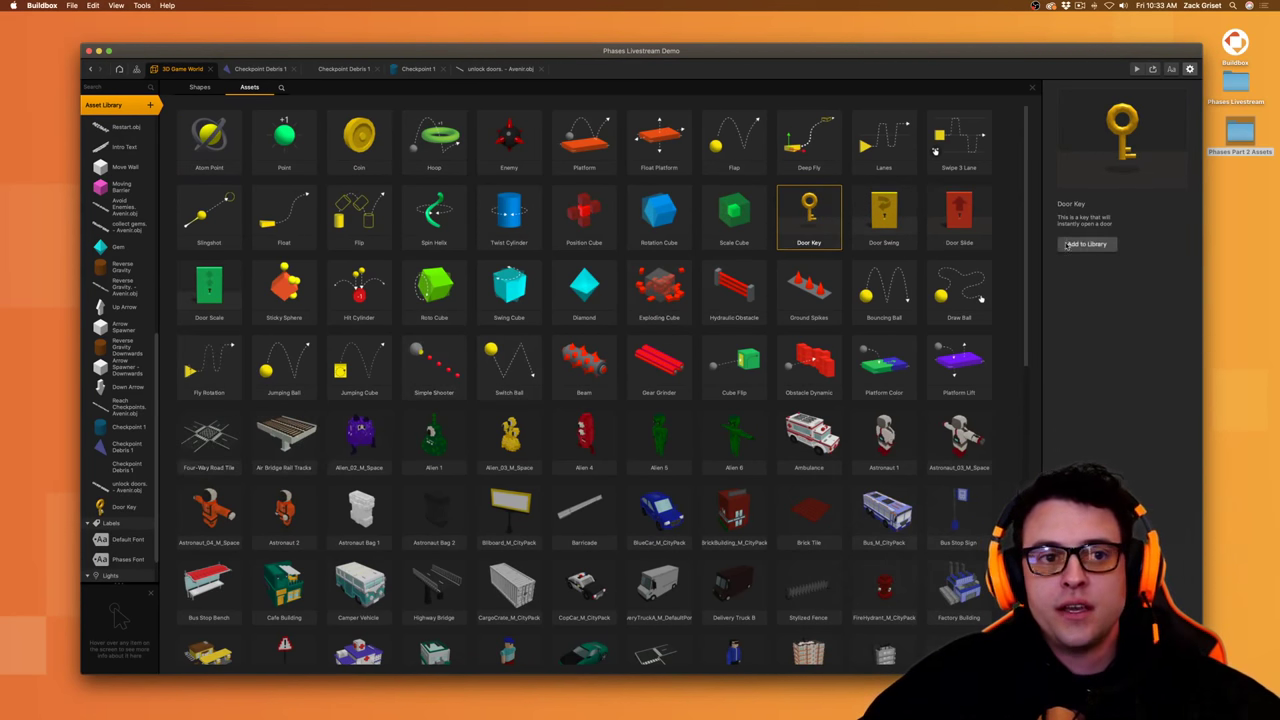
left_click(136, 104)
- Place a Door Key below the unlock doors text at X 0, about Y 8 and about Z 7.8
left_click_drag(126, 507, 636, 436)
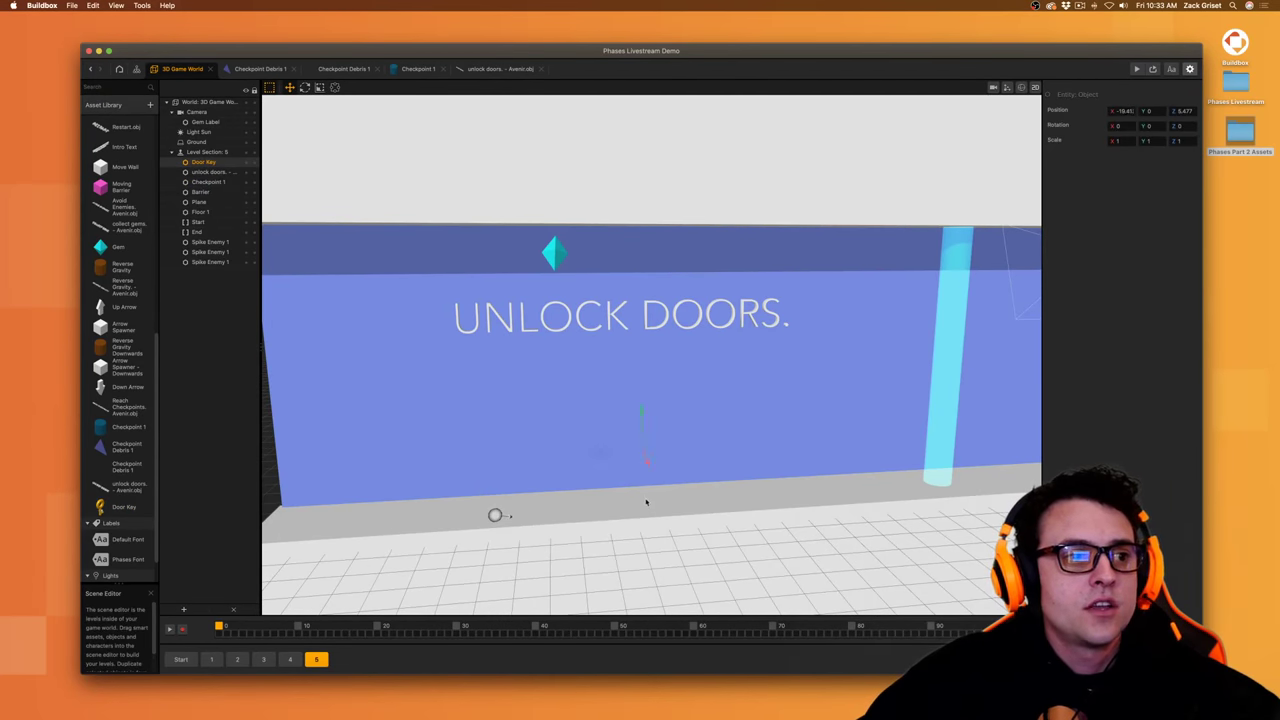
left_click_drag(646, 502, 675, 362)
left_click_drag(633, 403, 602, 404)
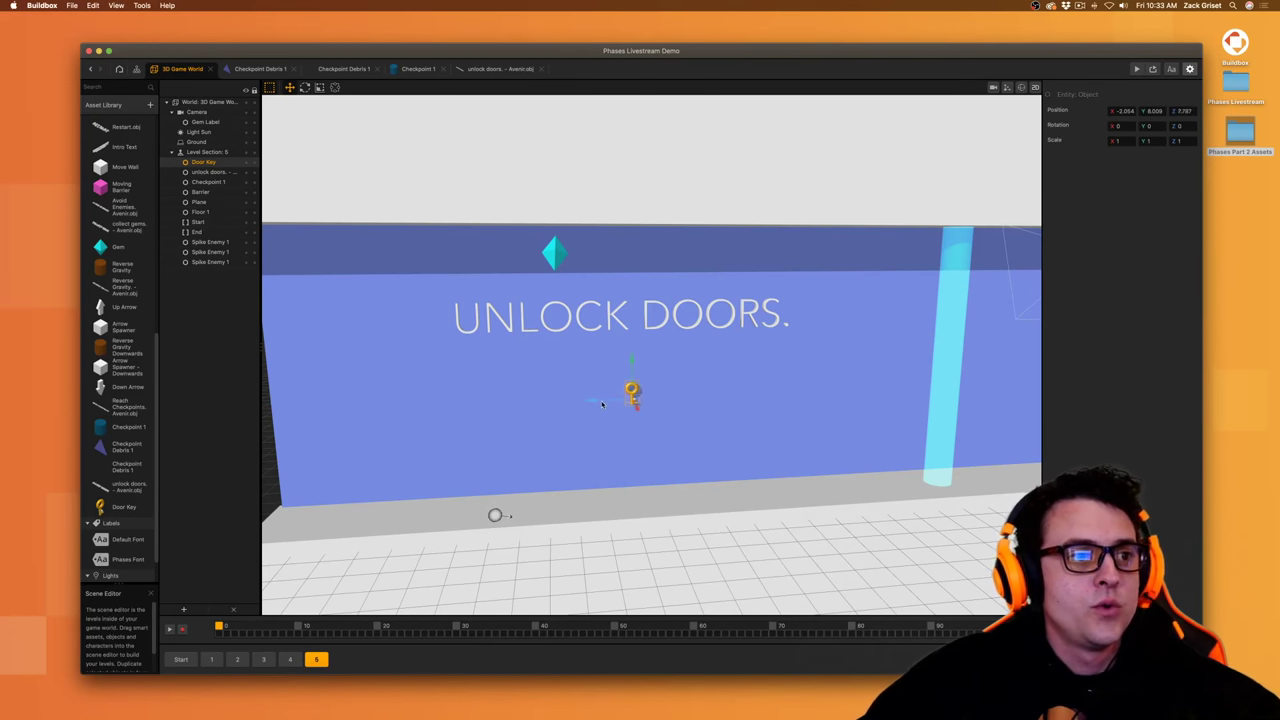
left_click(1156, 111)
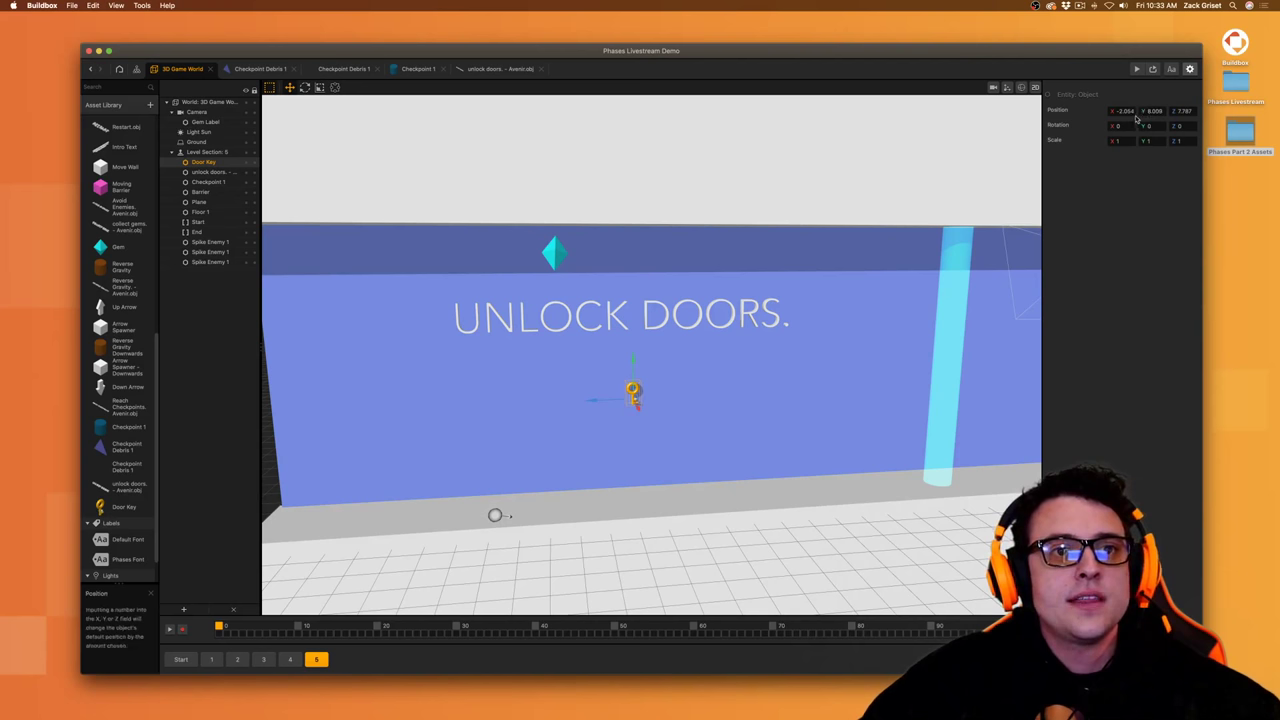
left_click(1125, 111)
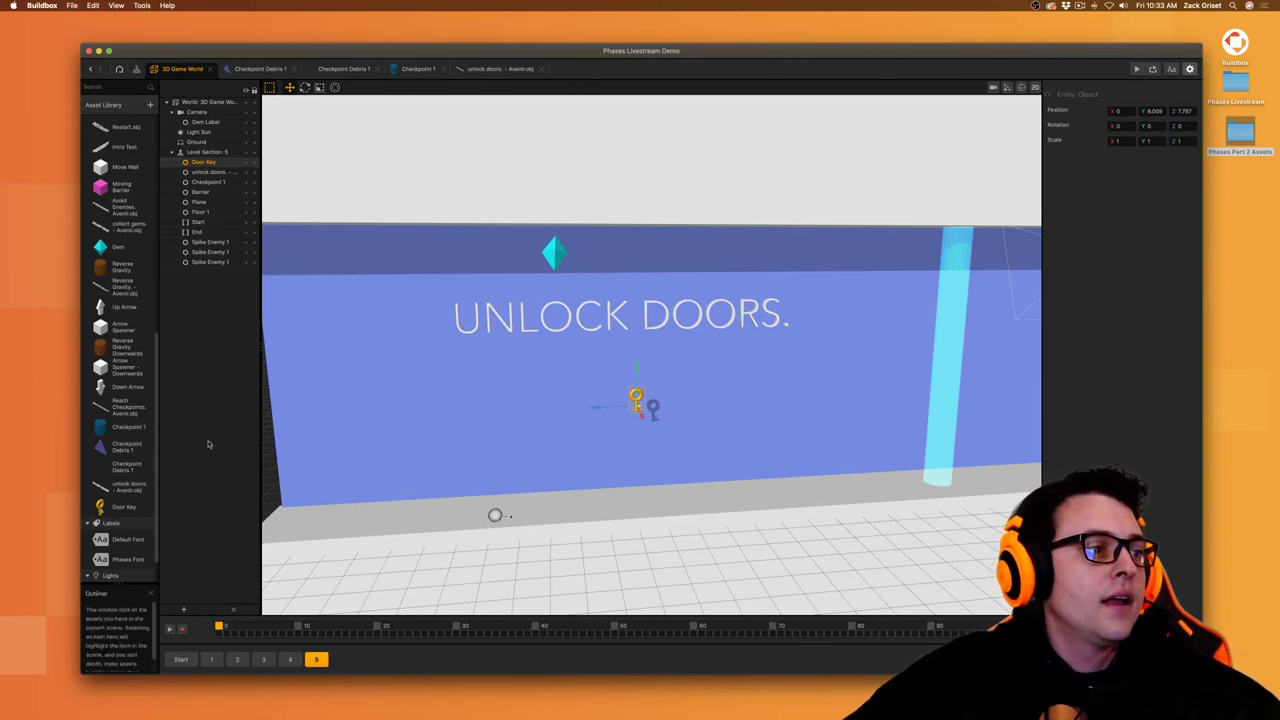
- Set the Door Key's Send node to event name "Open Door 1" and event group "Open"
double_click(124, 510)
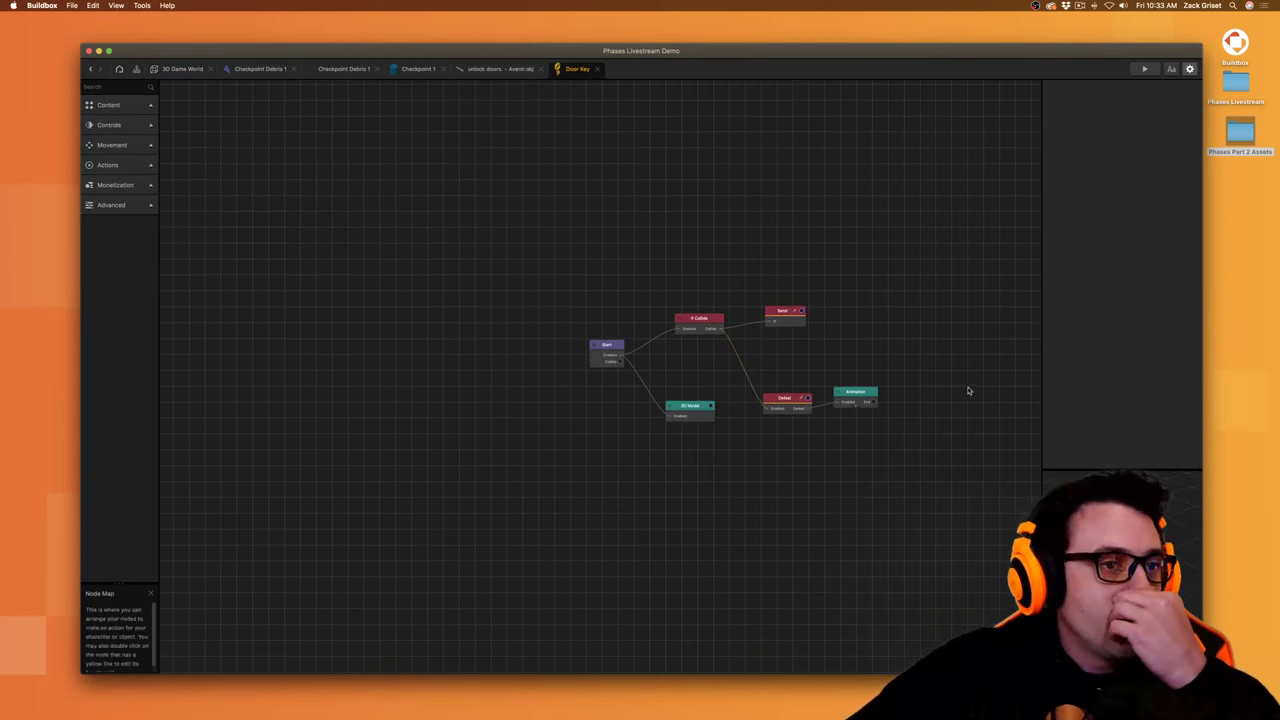
scroll(968, 391, "up", 5)
left_click(630, 247)
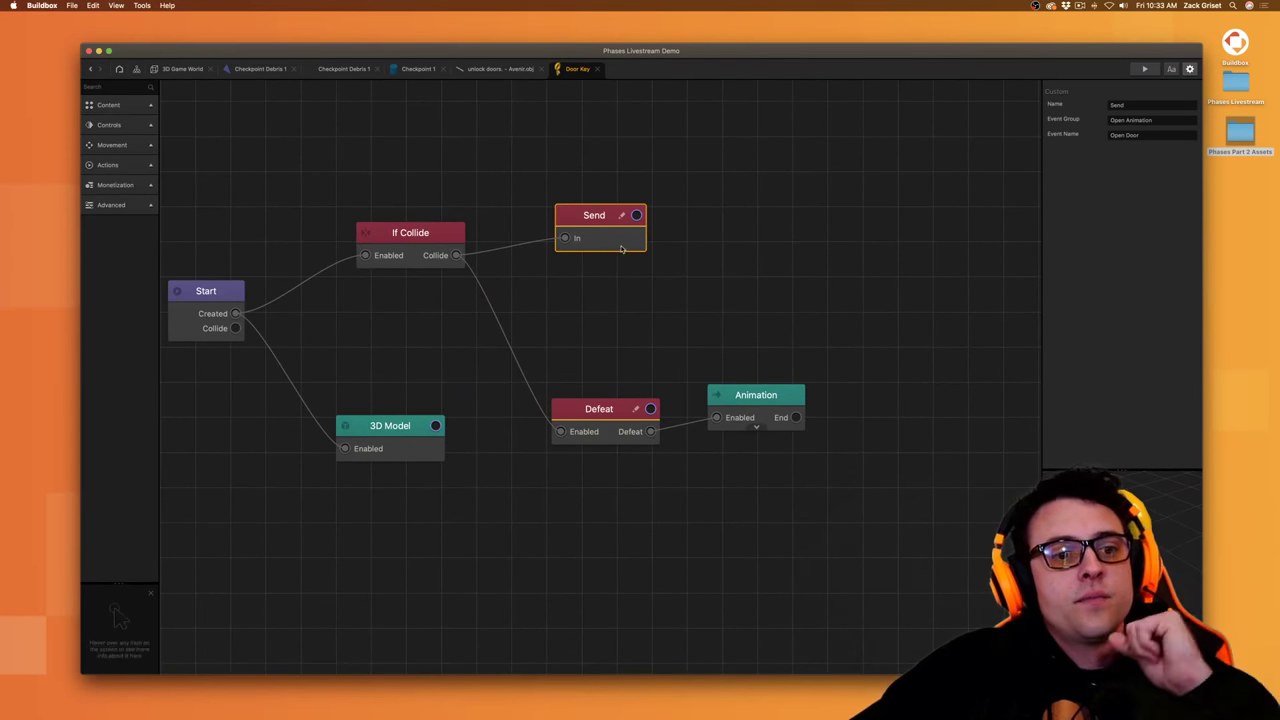
left_click(1172, 133)
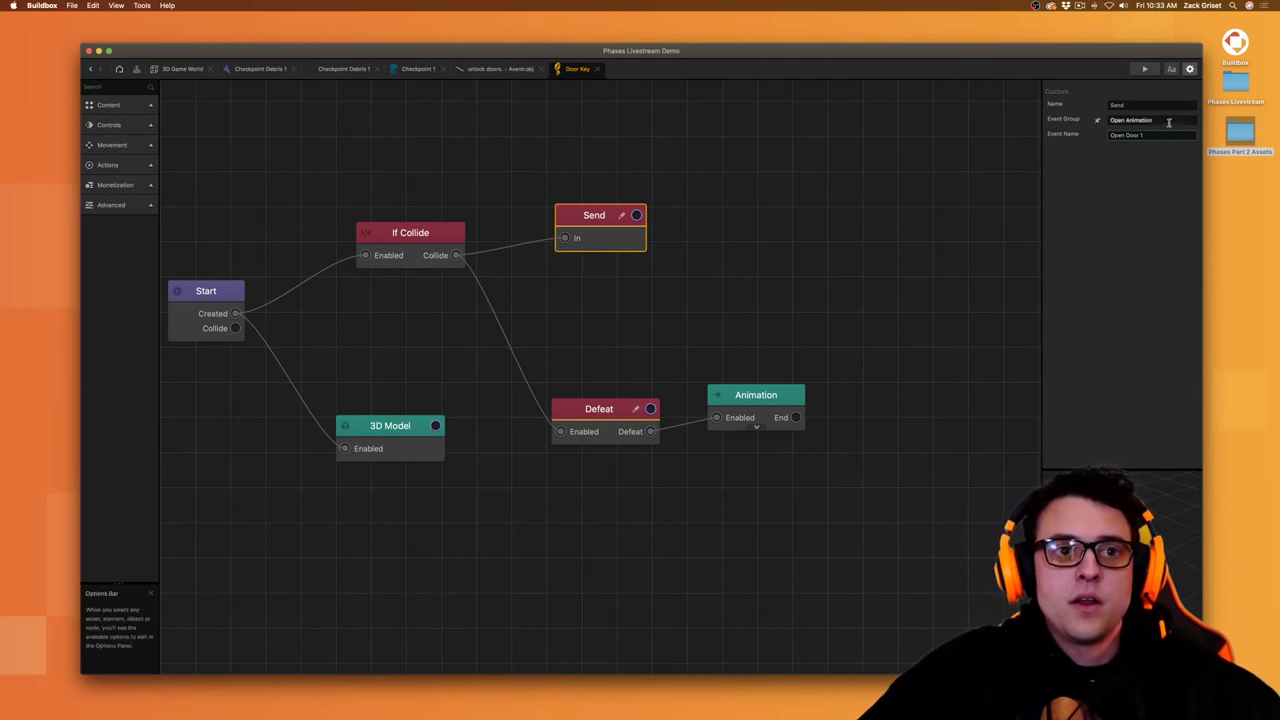
double_click(1164, 118)
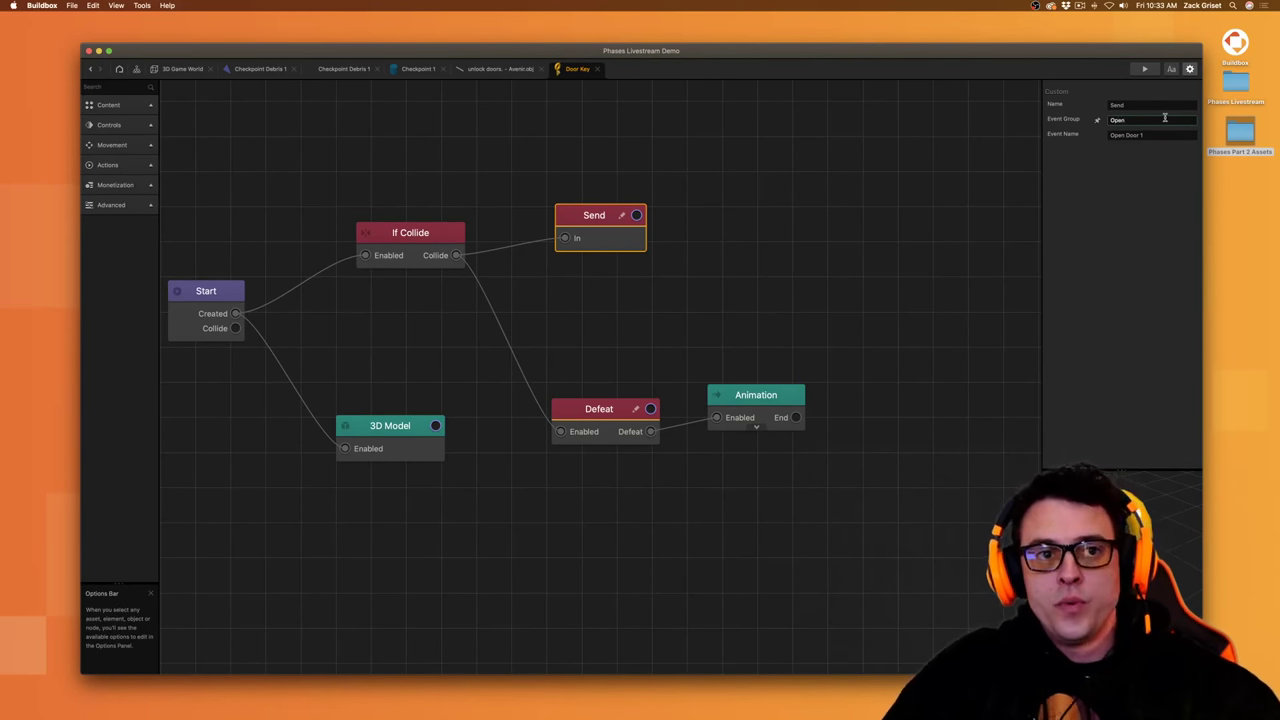
left_click(1129, 204)
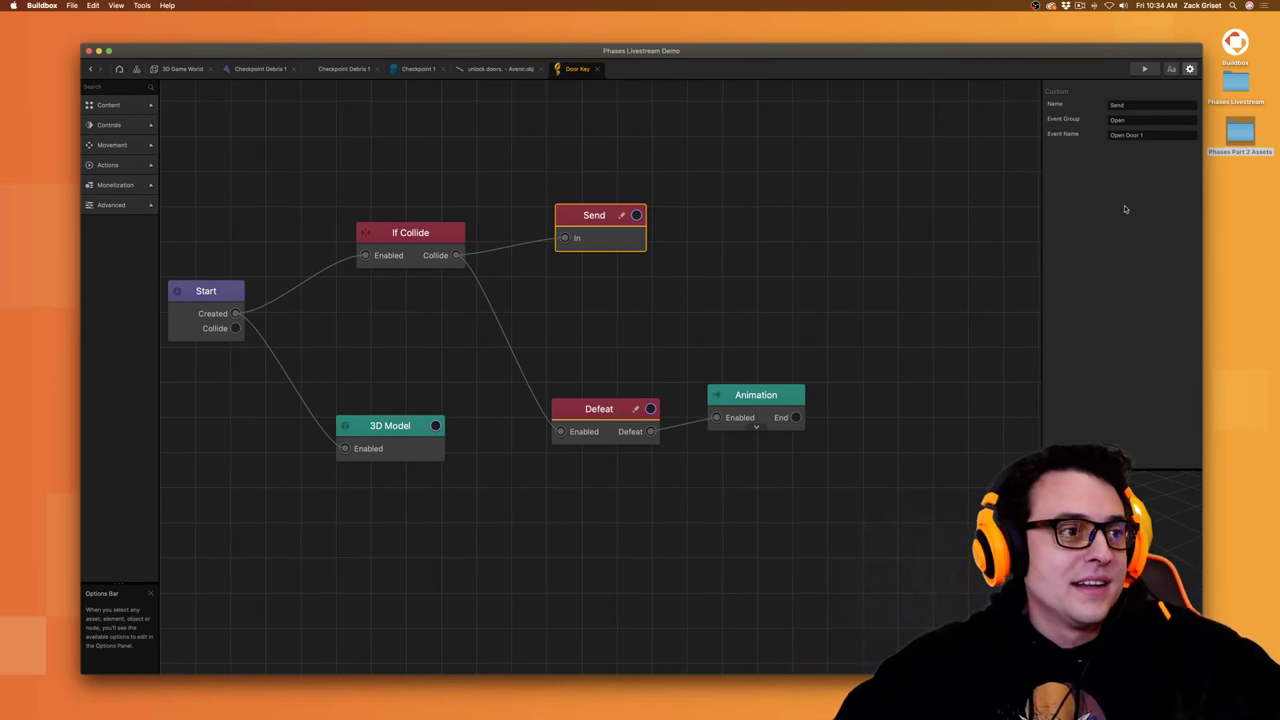
- Set the Door Key's If Collide node to affect Character, and check the settings of the Send, Defeat and Animation nodes
left_click(447, 241)
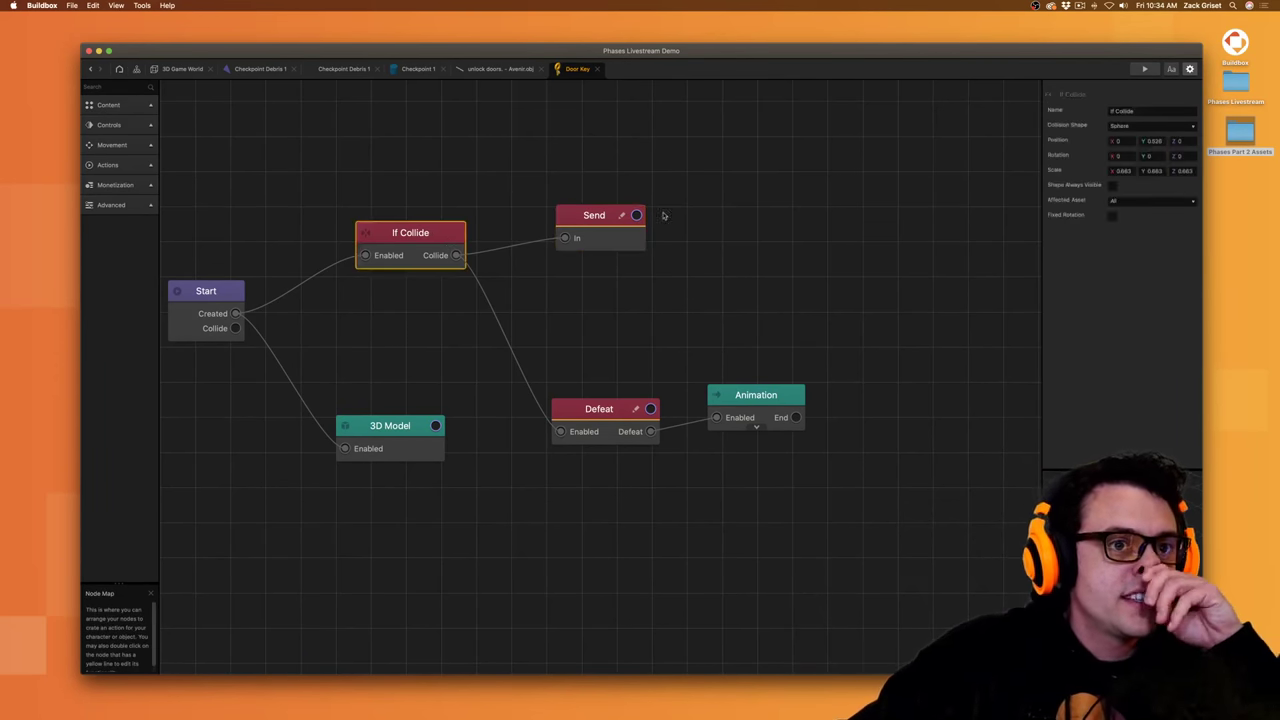
left_click(1140, 204)
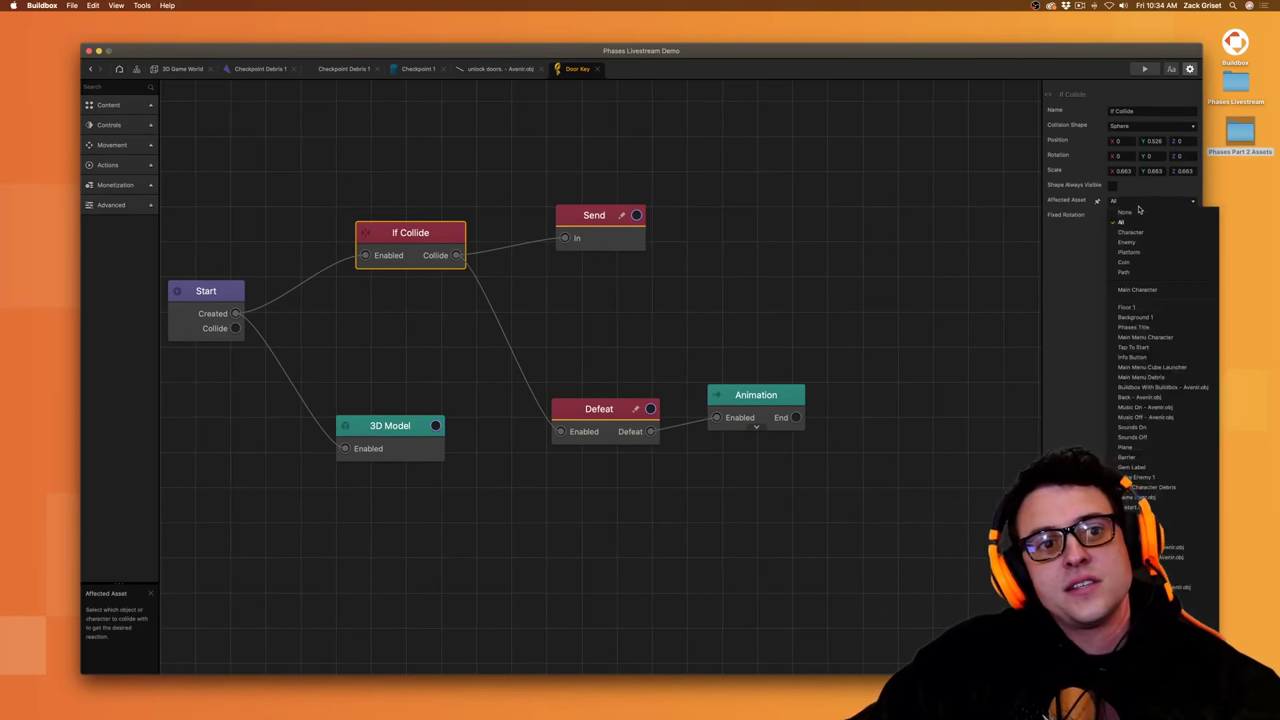
left_click(1145, 242)
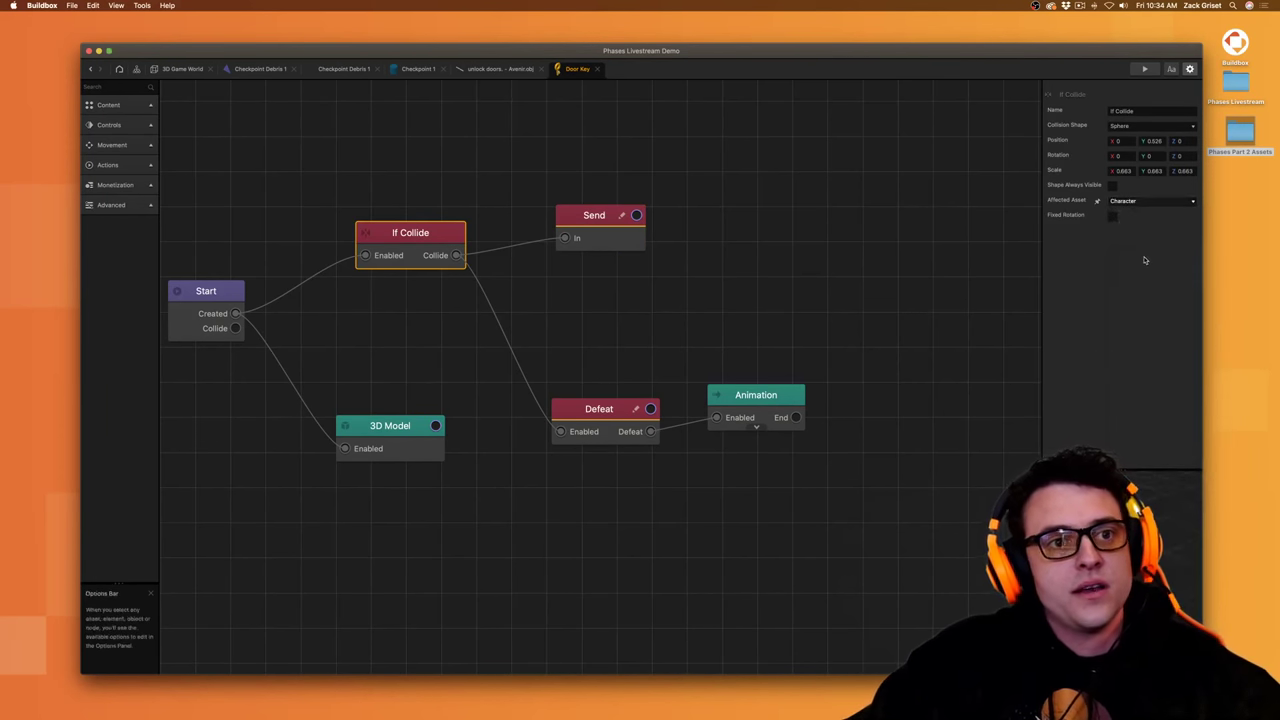
left_click(605, 230)
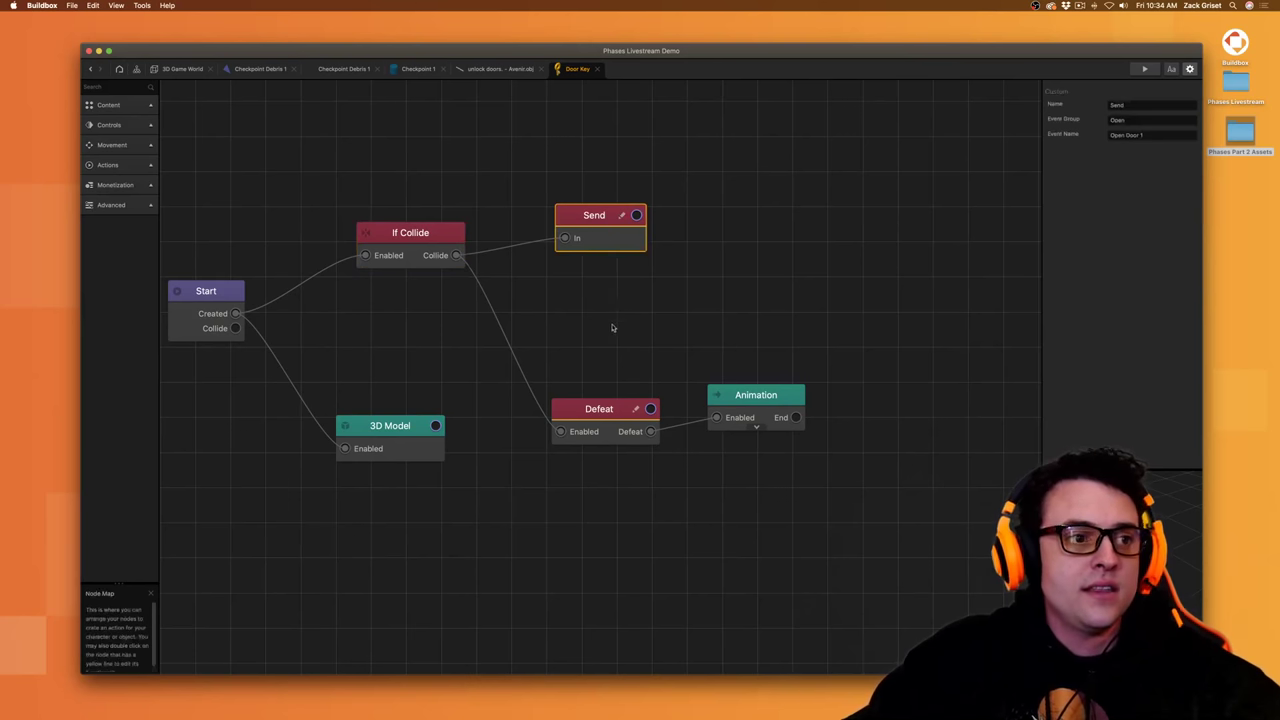
left_click(613, 420)
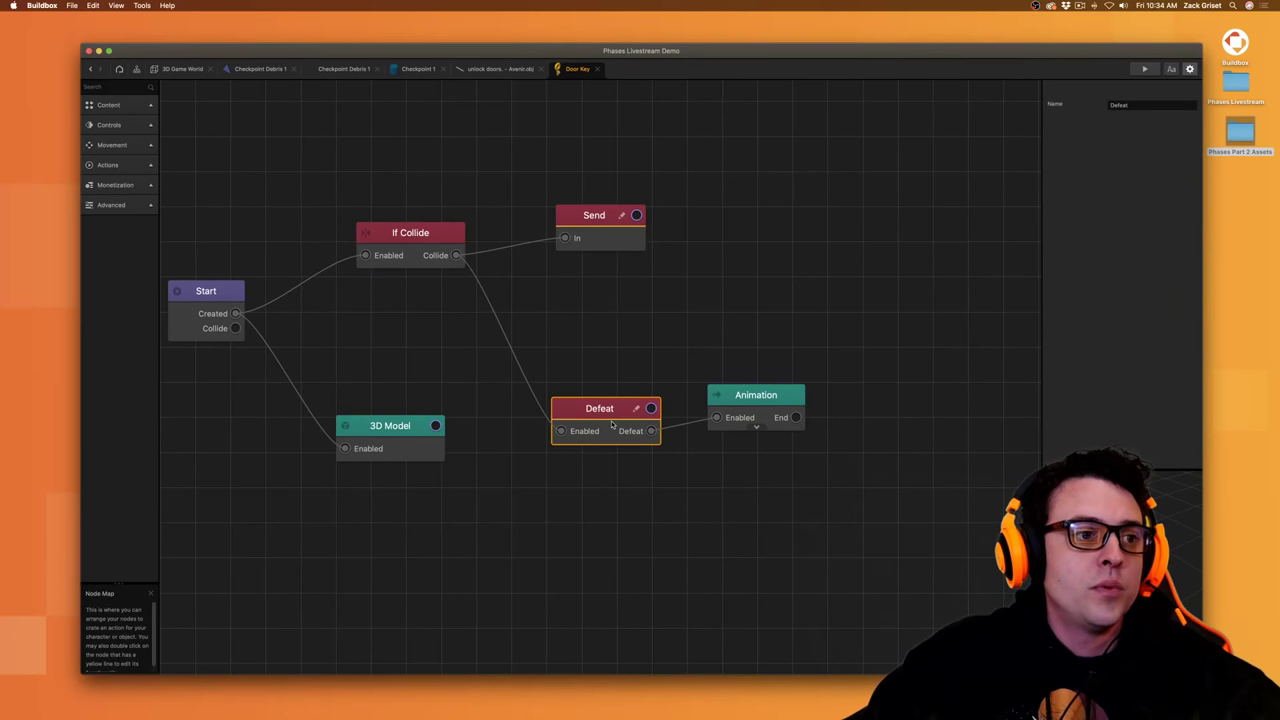
left_click(762, 401)
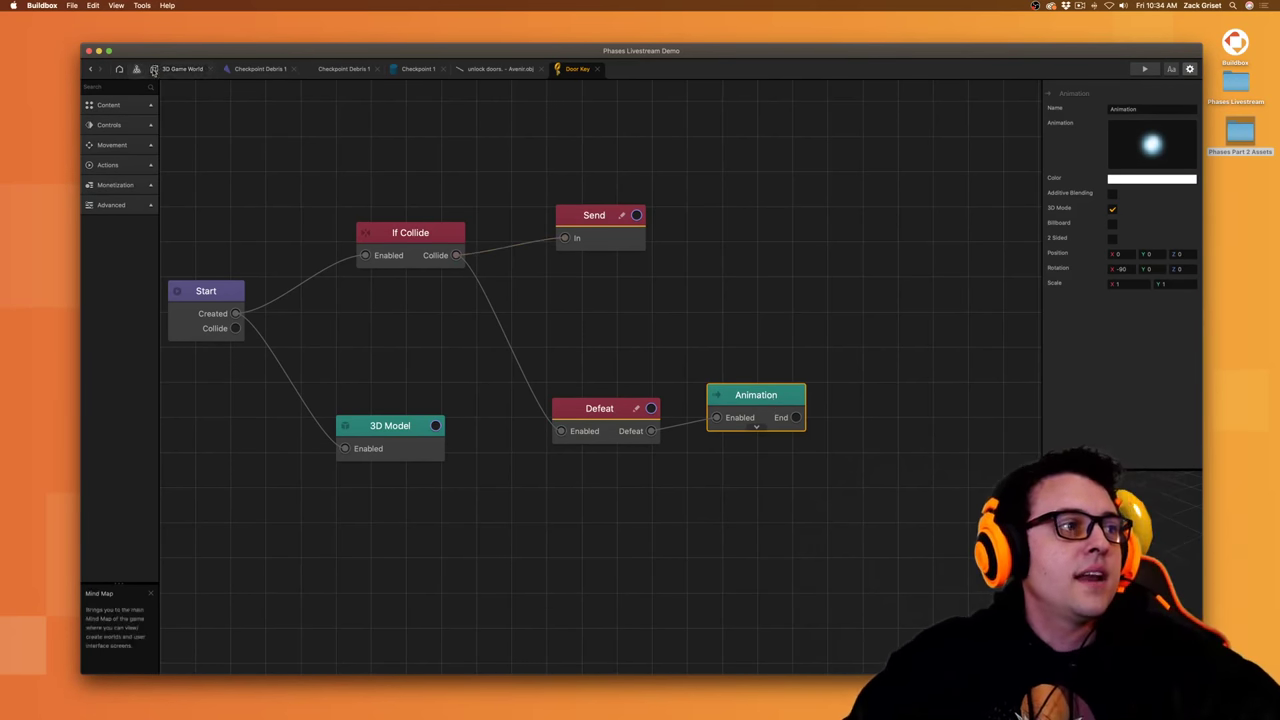
- Preview level section 5 from the 3D Game World and play it to test the door key
left_click(166, 70)
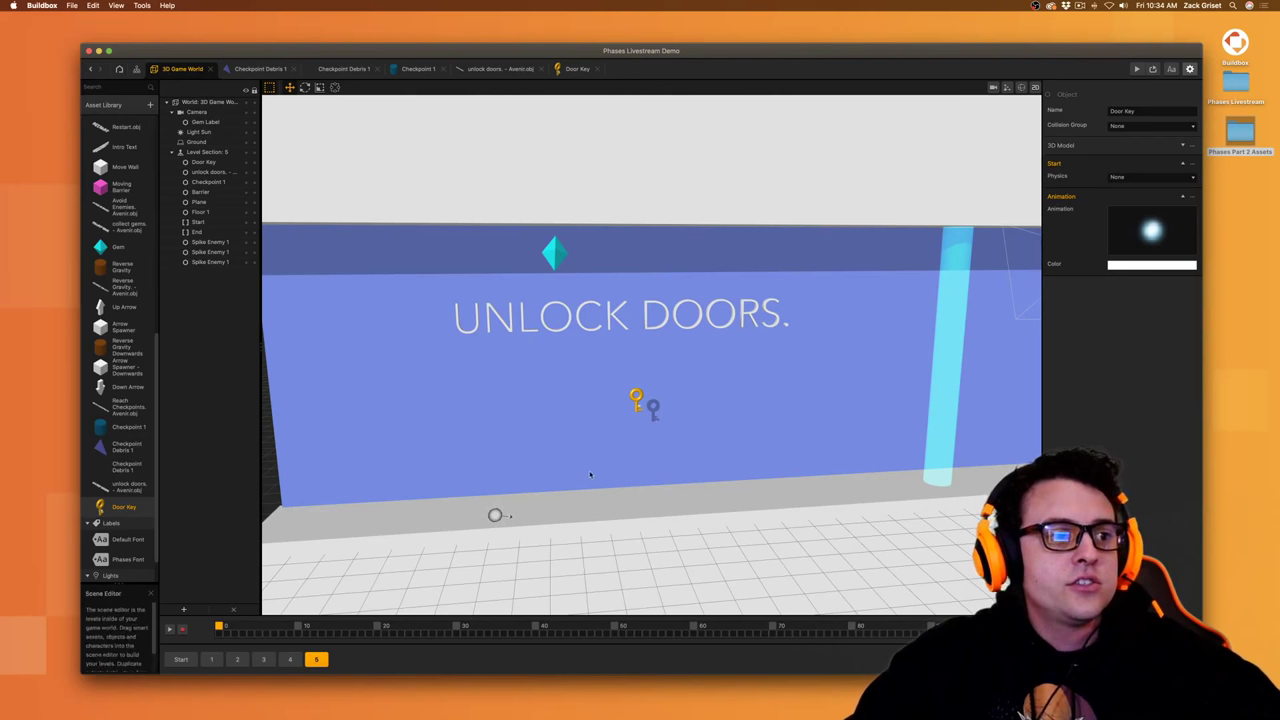
left_click(1152, 69)
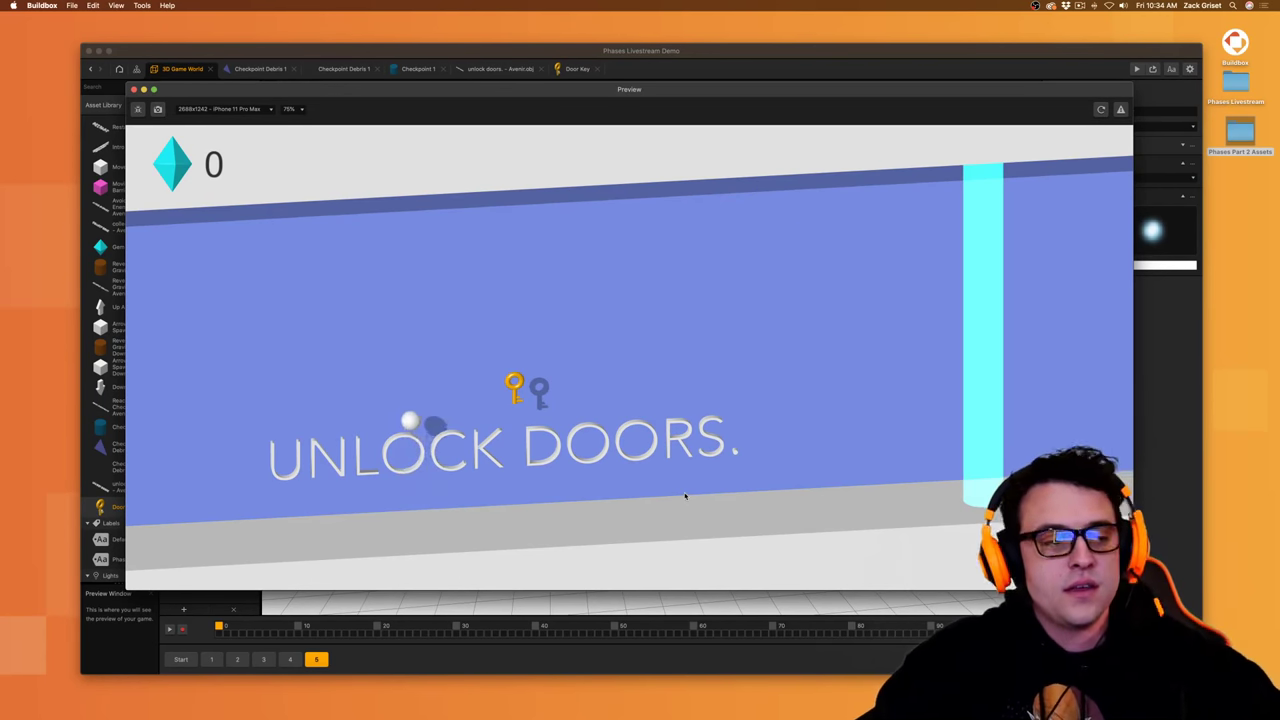
left_click(685, 496)
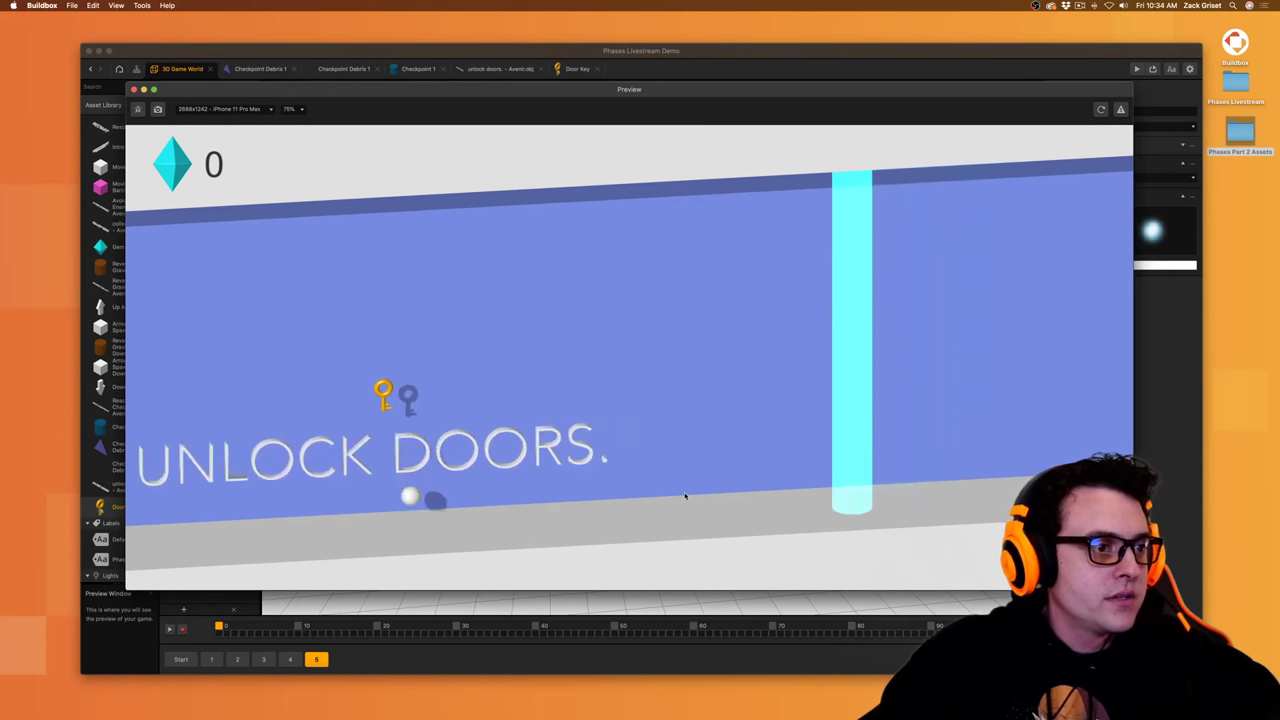
- Close the game preview and lower the door key beneath the UNLOCK DOORS. text in level section 5
key("Left")
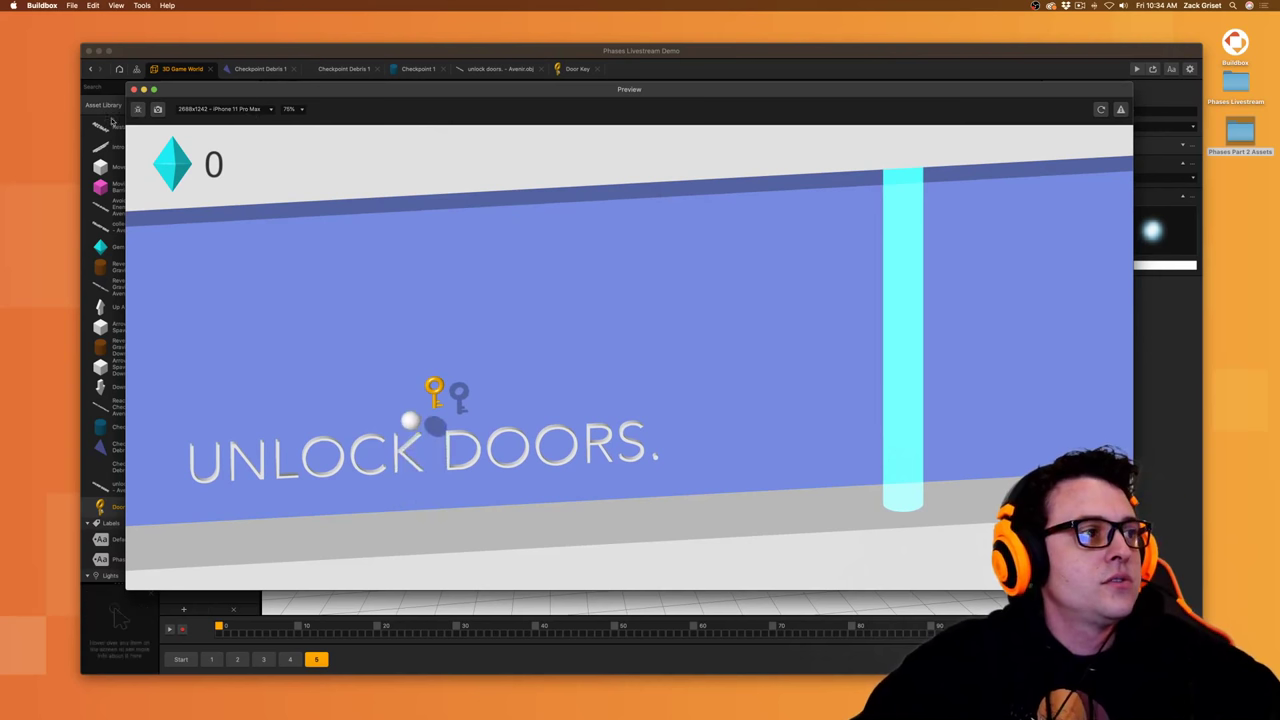
left_click(134, 89)
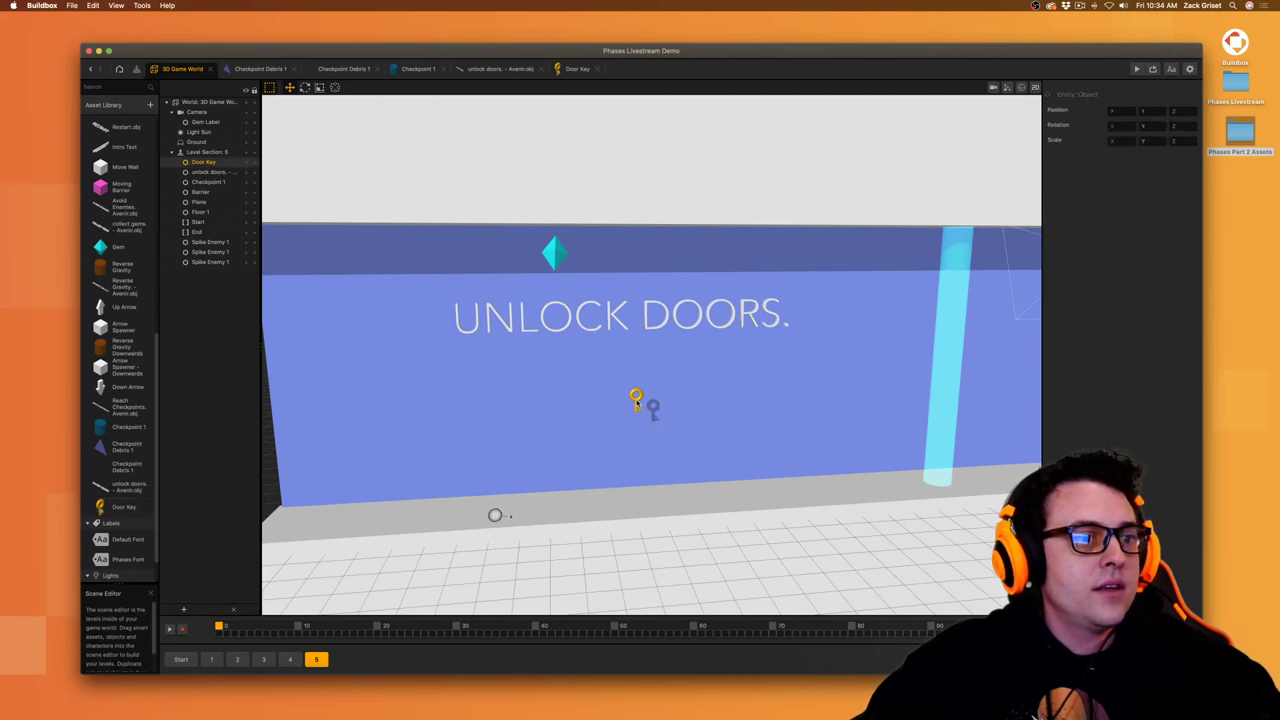
left_click_drag(636, 367, 640, 404)
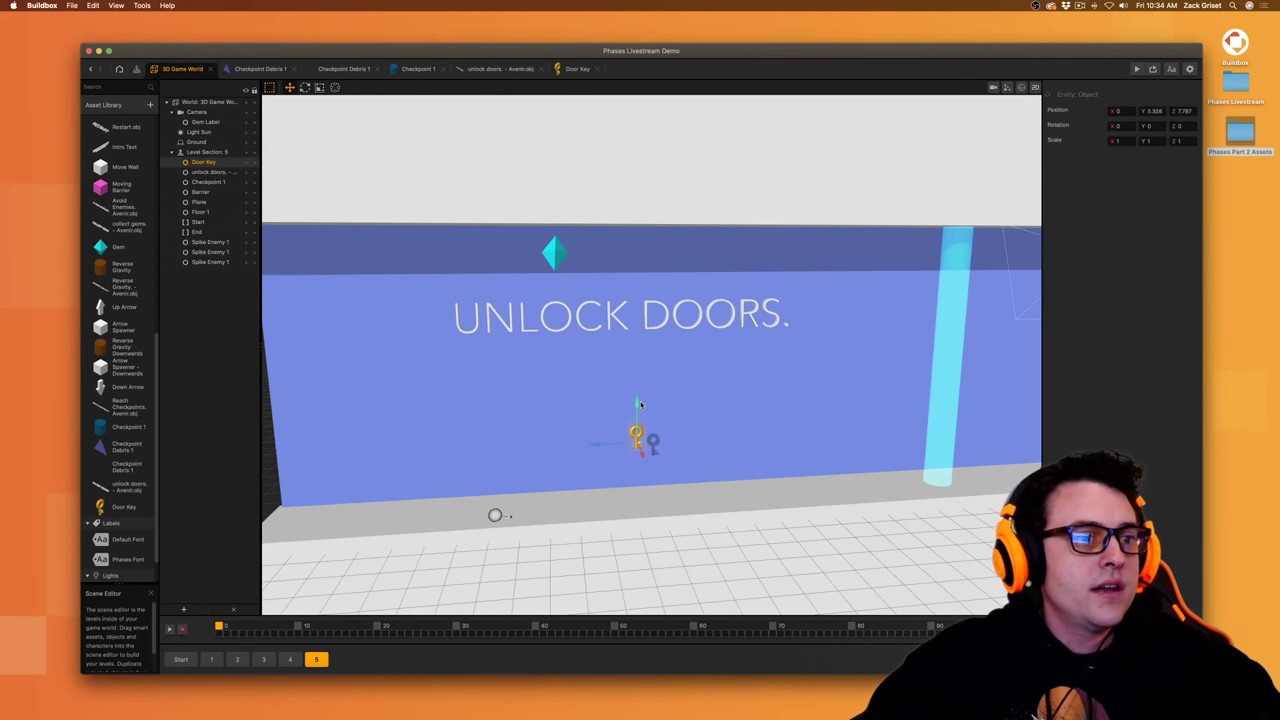
- Set the physics of the "unlock doors." text object to None
left_click(128, 487)
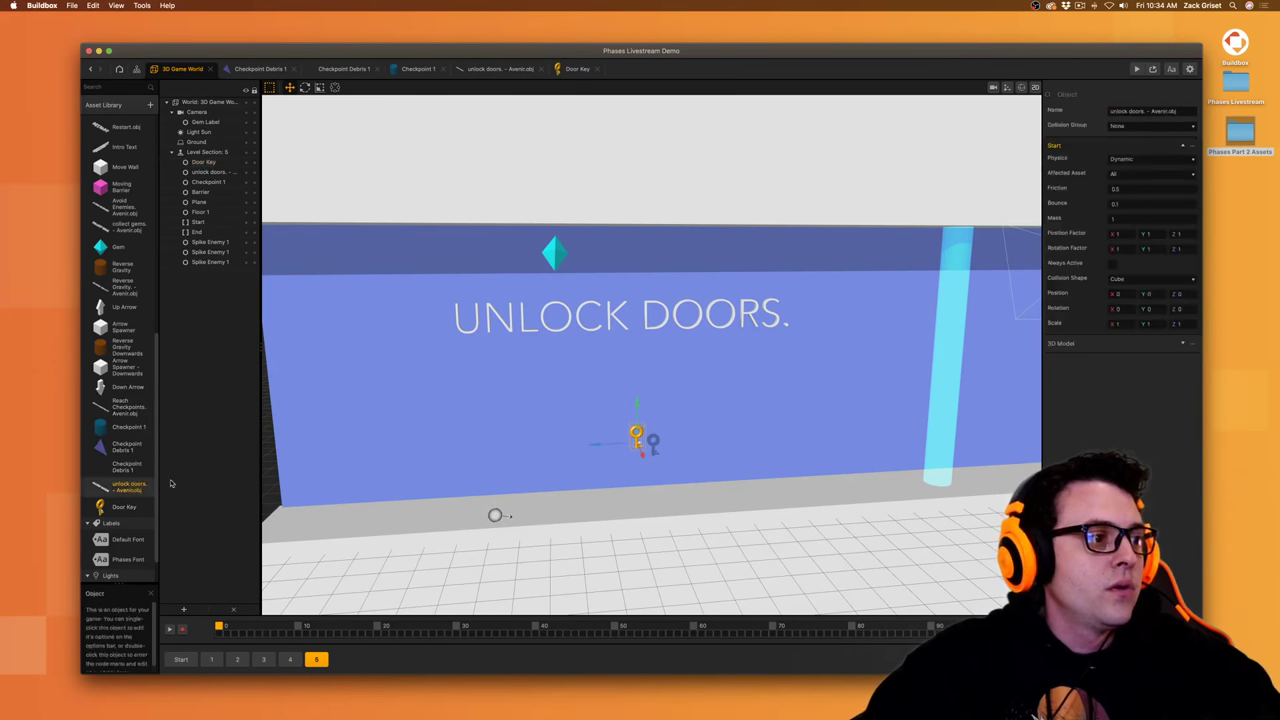
left_click(1138, 168)
left_click(1138, 171)
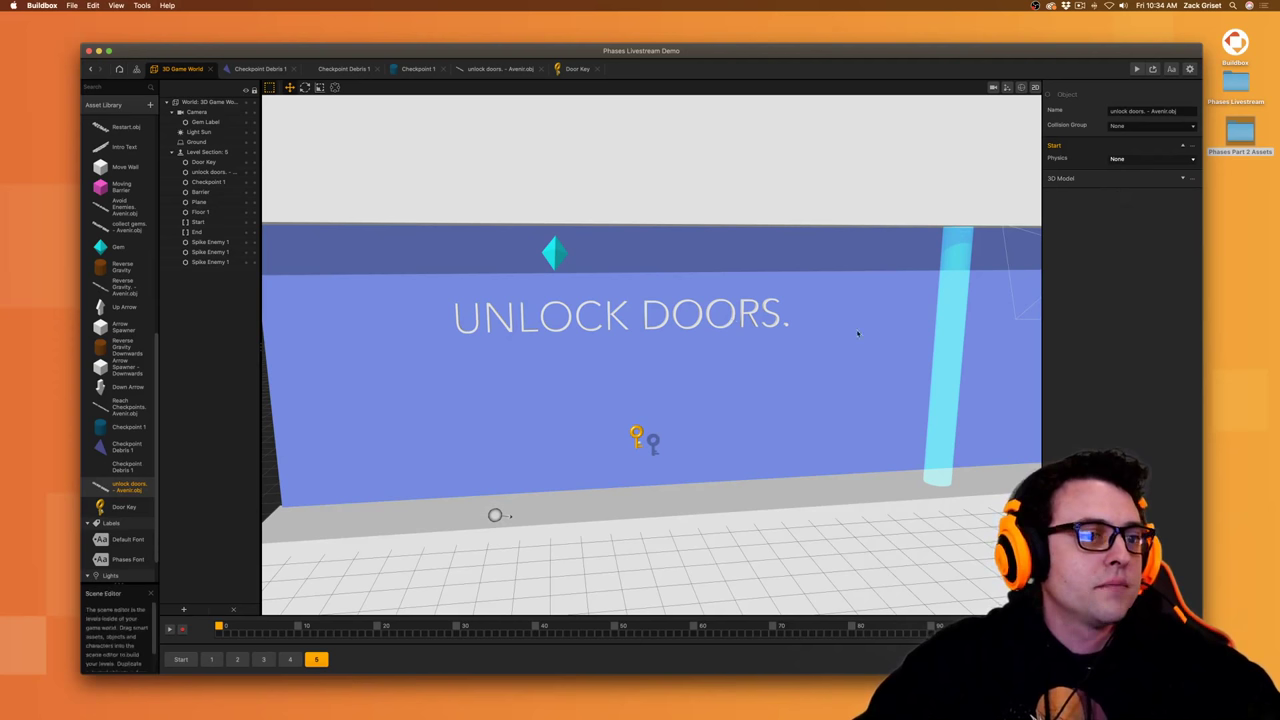
- Preview the level to test collecting the door key past the UNLOCK DOORS. text, and close the preview
left_click(1136, 69)
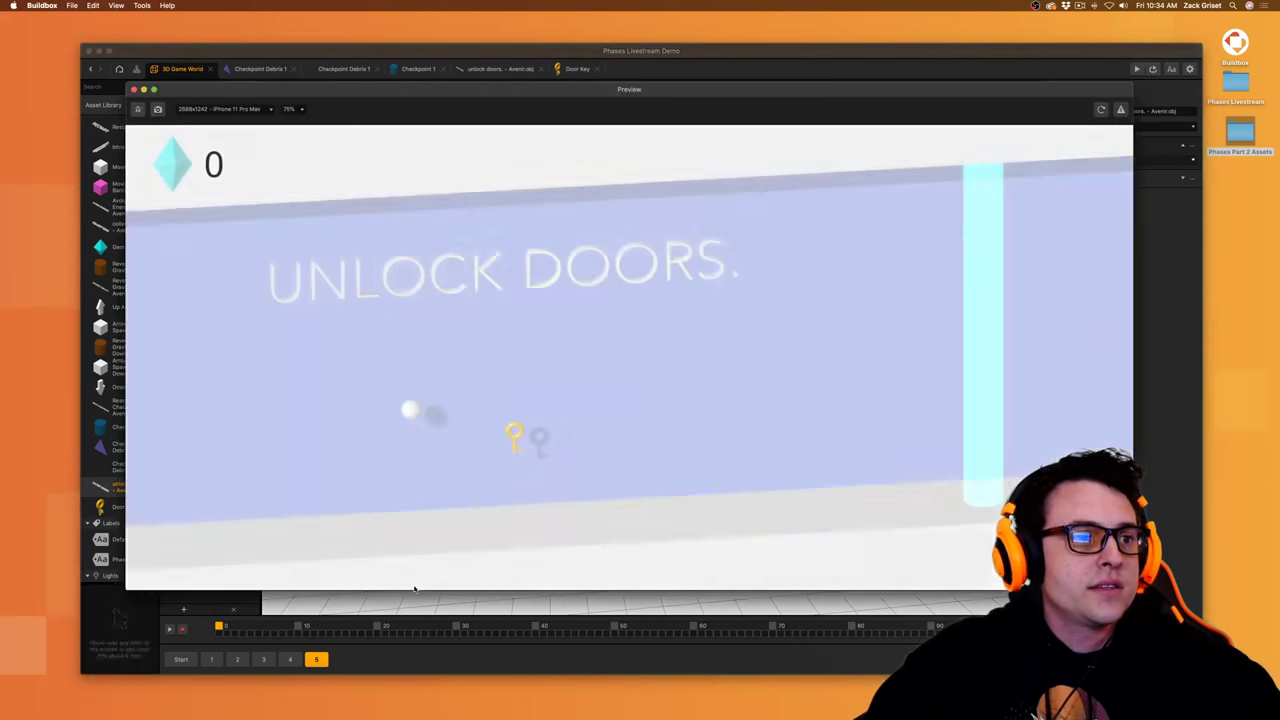
key("Right")
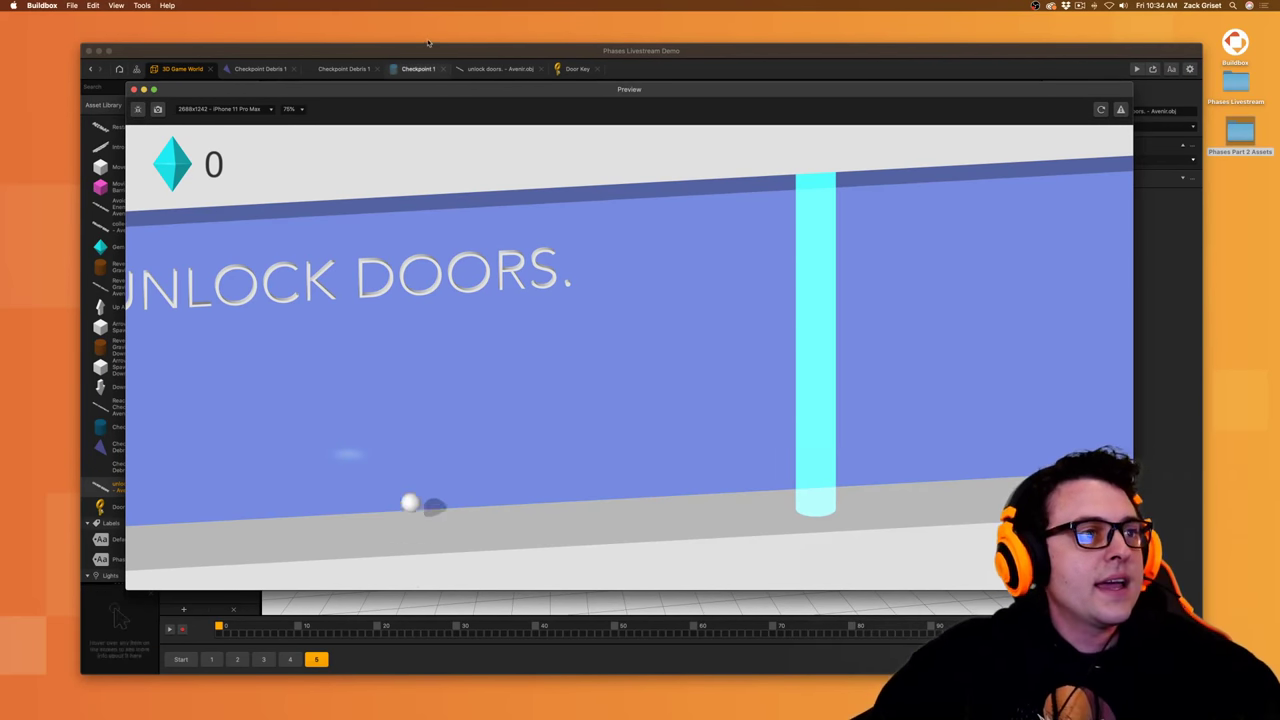
left_click(135, 90)
- Delete the Animation and Defeat nodes from the Door Key's node map
left_click(577, 68)
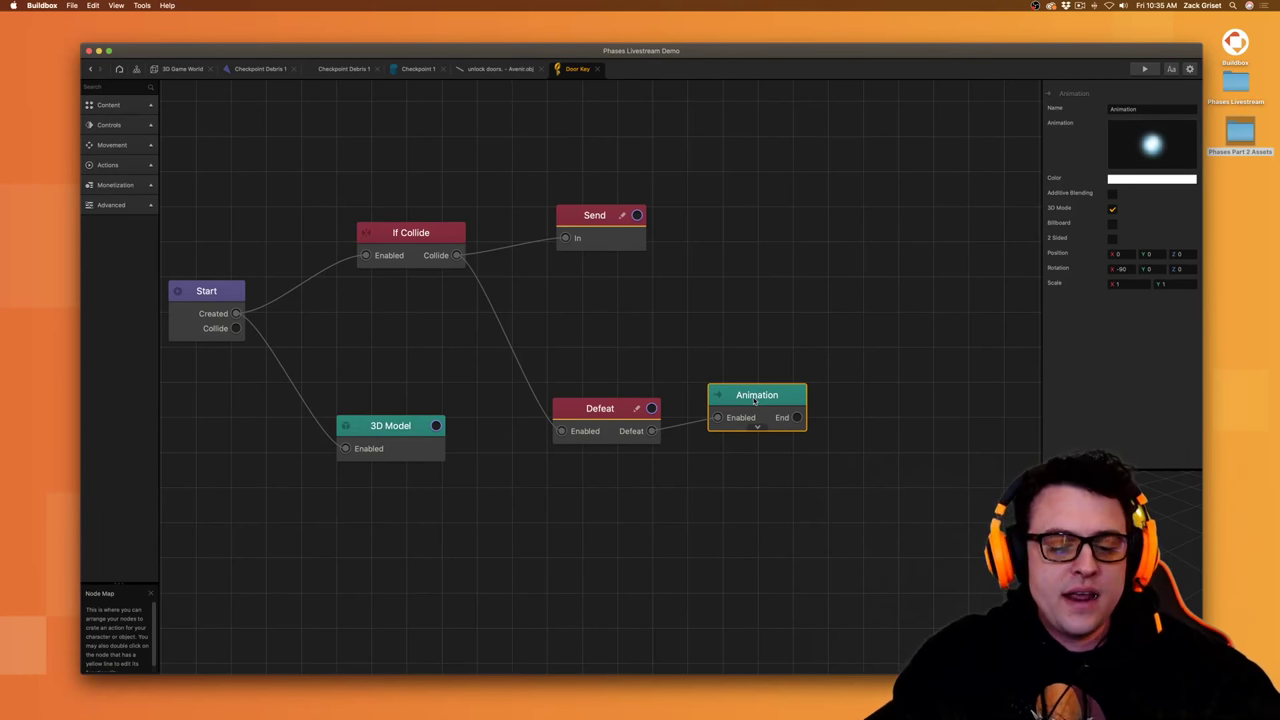
key("Delete")
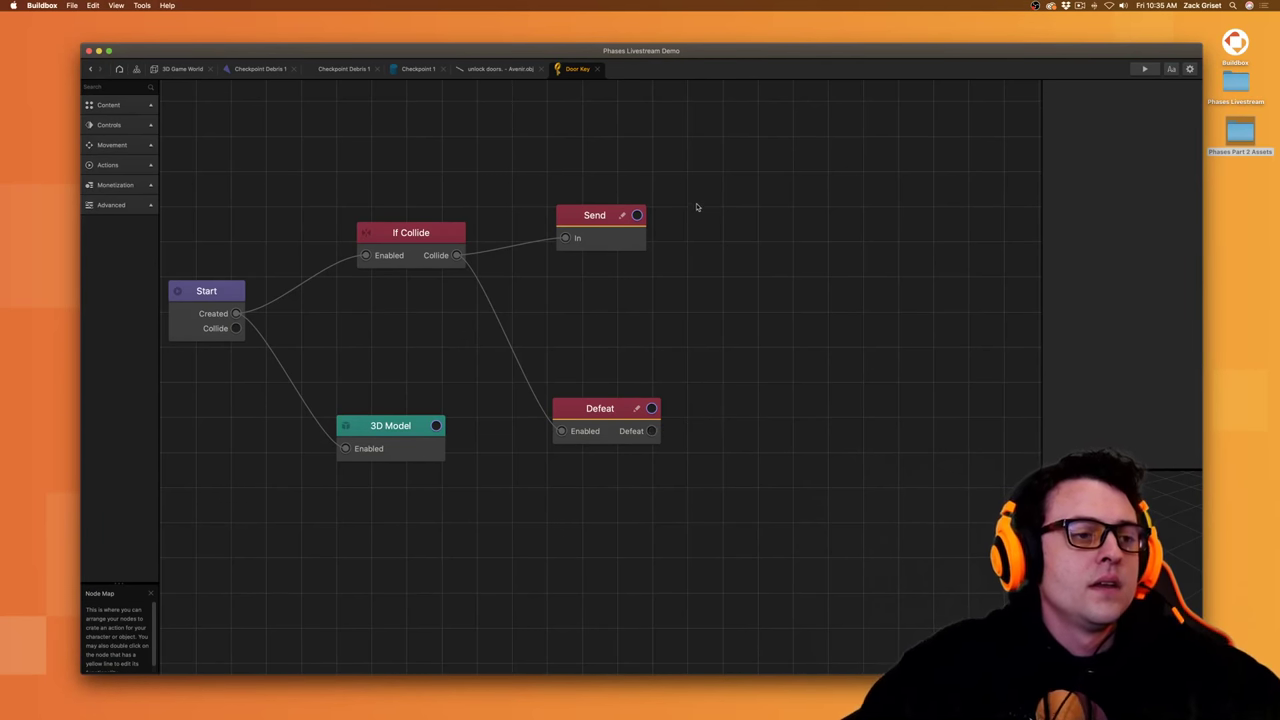
left_click(601, 409)
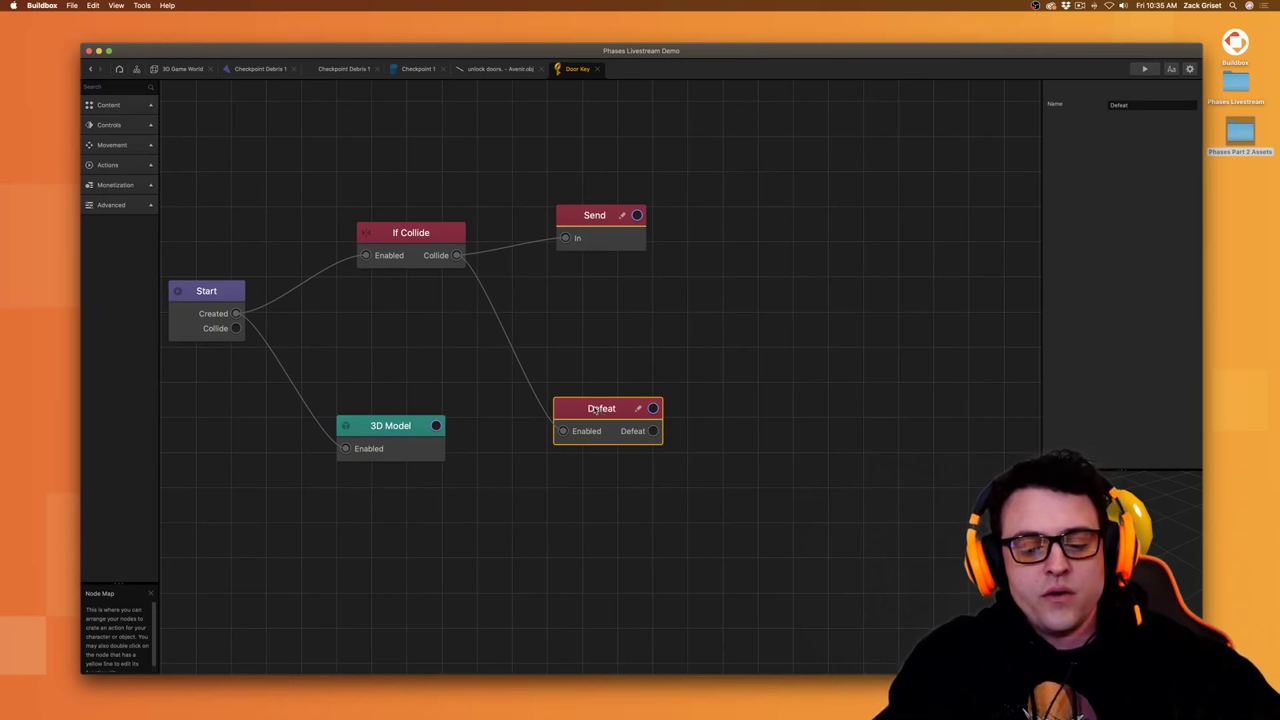
key("Delete")
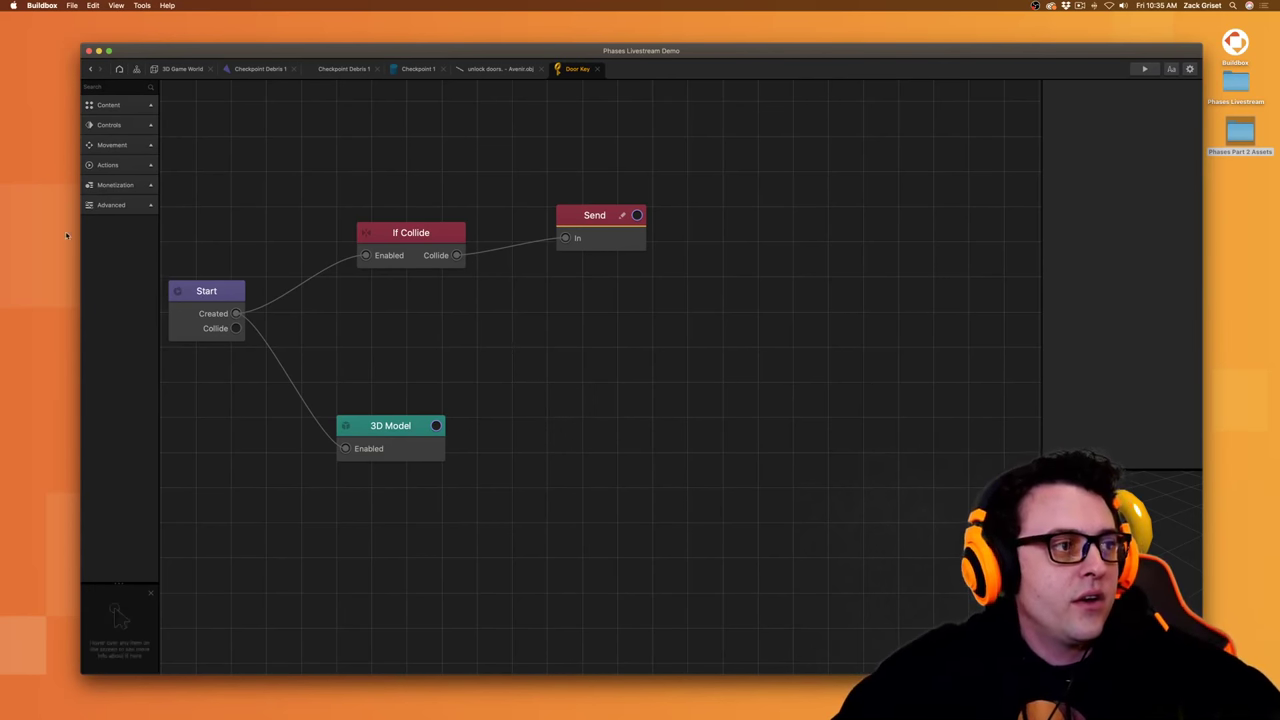
- Add a Remove node to the Door Key's node map and connect it to If Collide's Collide output
left_click(103, 206)
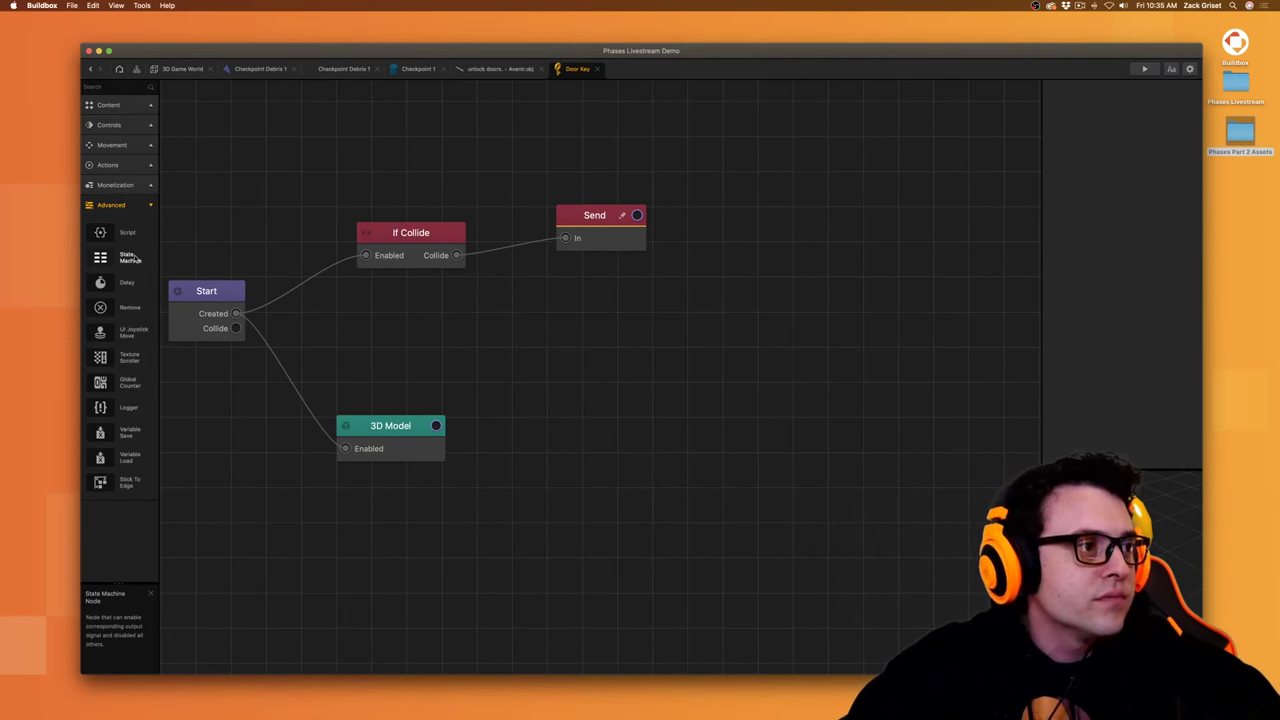
left_click_drag(115, 308, 201, 318)
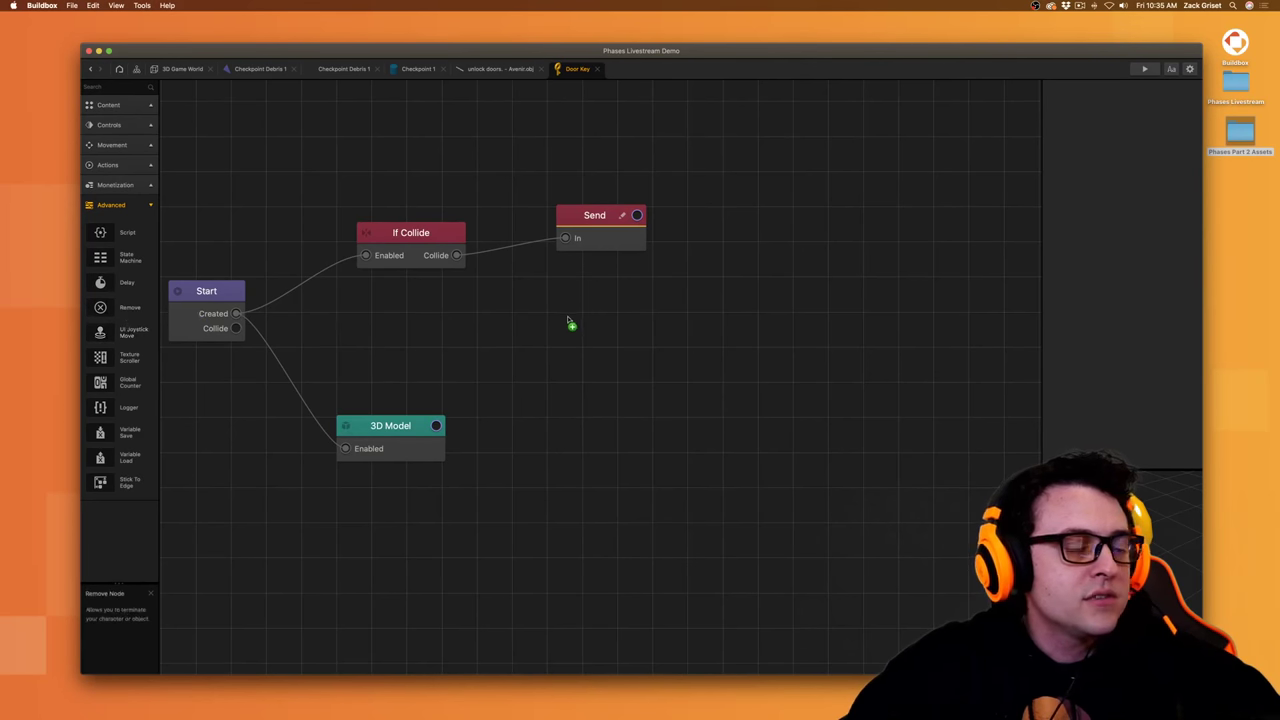
left_click_drag(568, 322, 457, 255)
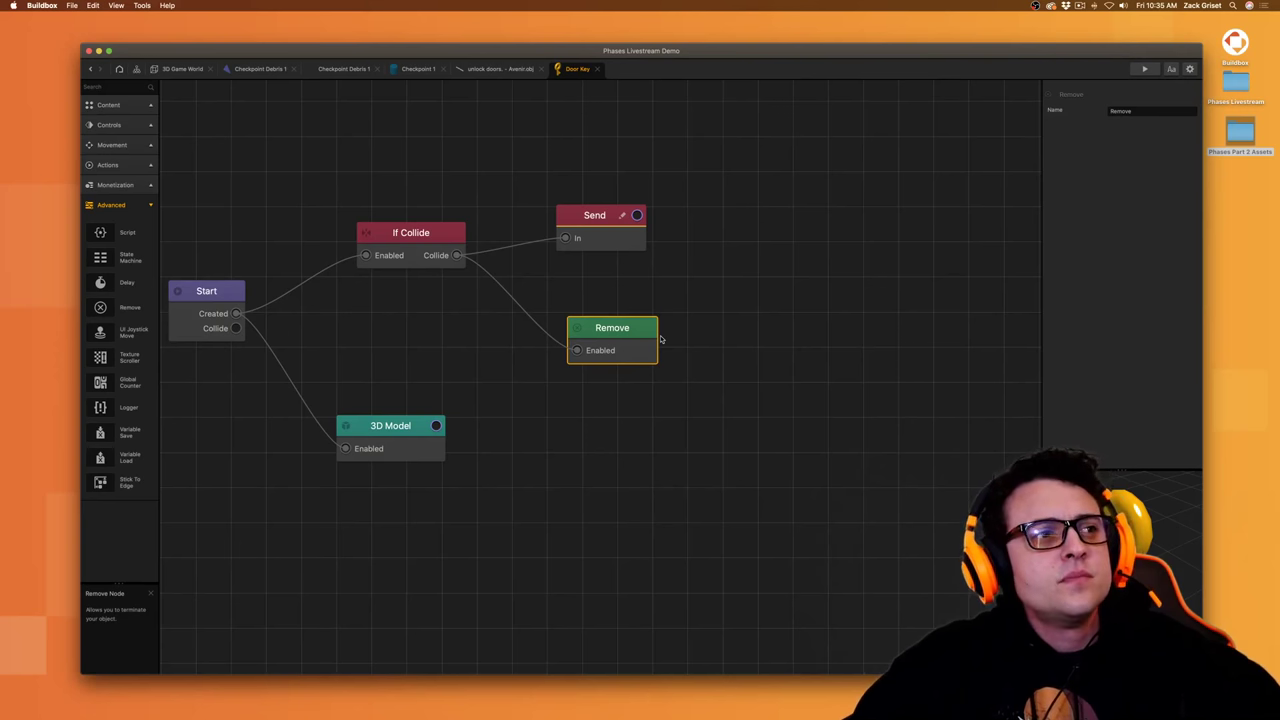
- Open the Gem asset's node map and copy the lower Animation node connected to its Defeat node
left_click(182, 68)
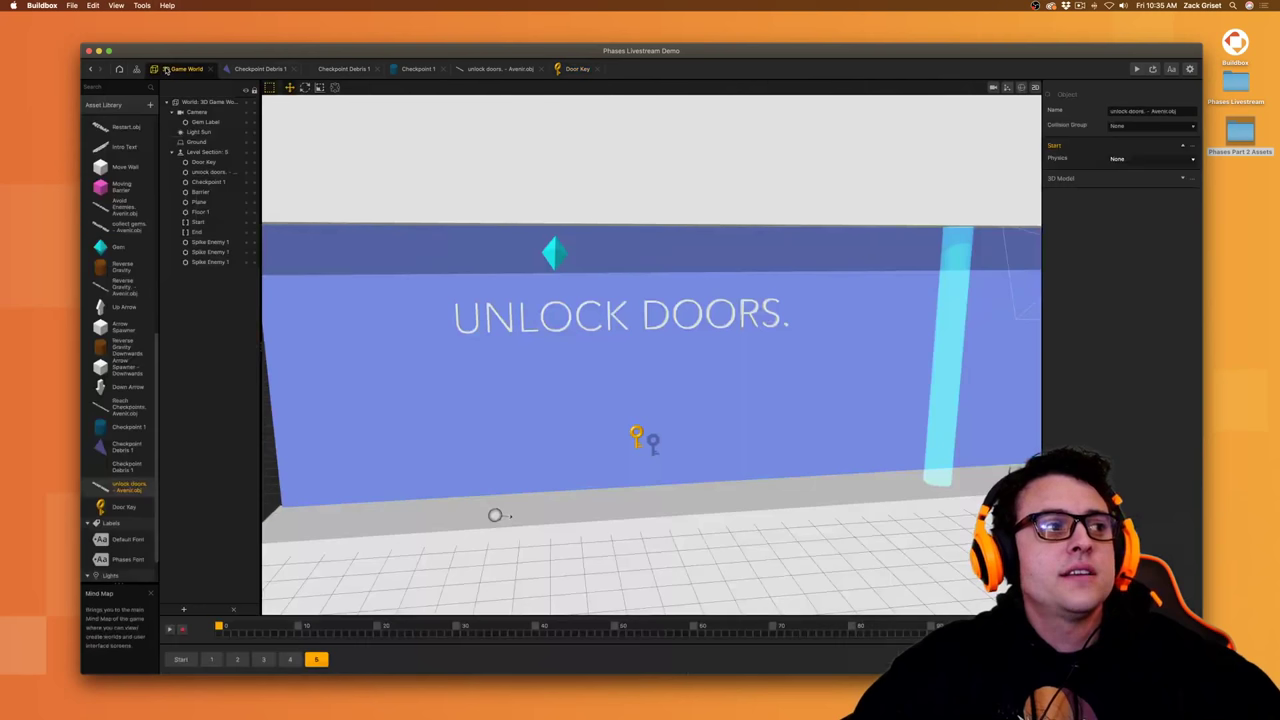
double_click(136, 246)
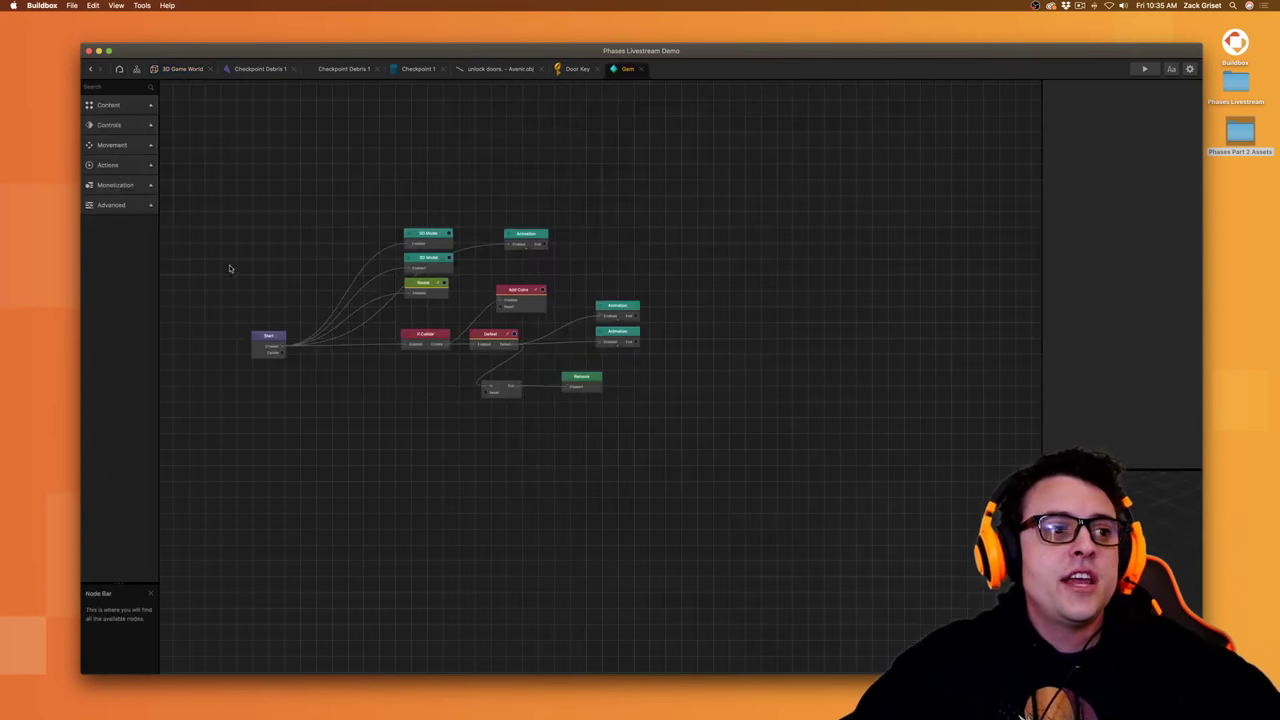
scroll(484, 305, "up", 3)
left_click(549, 188)
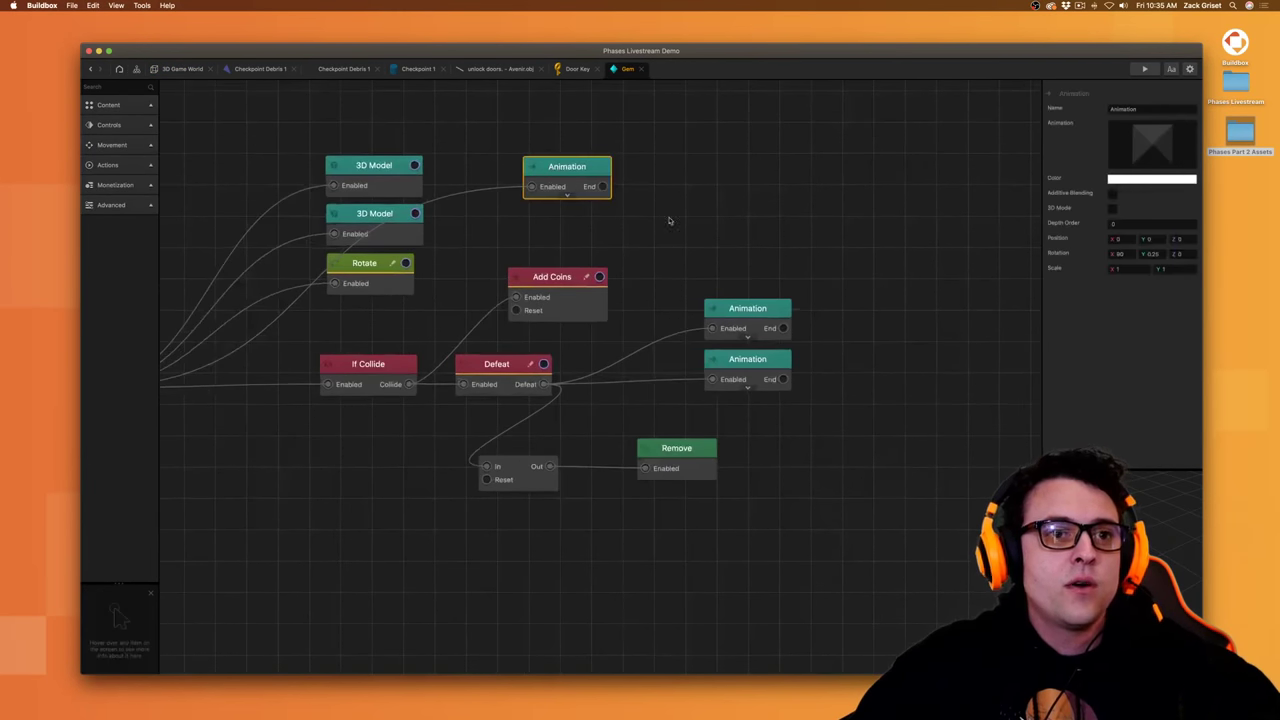
left_click(765, 332)
left_click(770, 381)
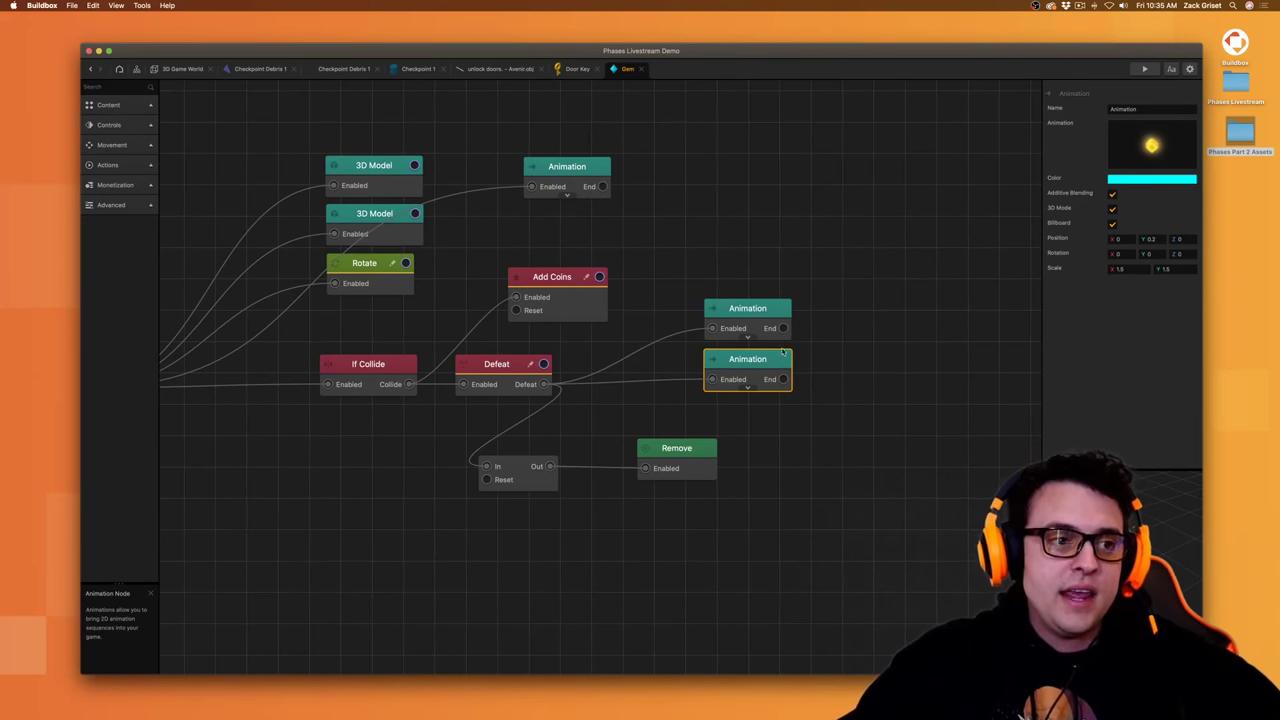
- Paste the Gem's Animation node into the Door Key's node map and connect it to If Collide's Collide output
left_click(577, 68)
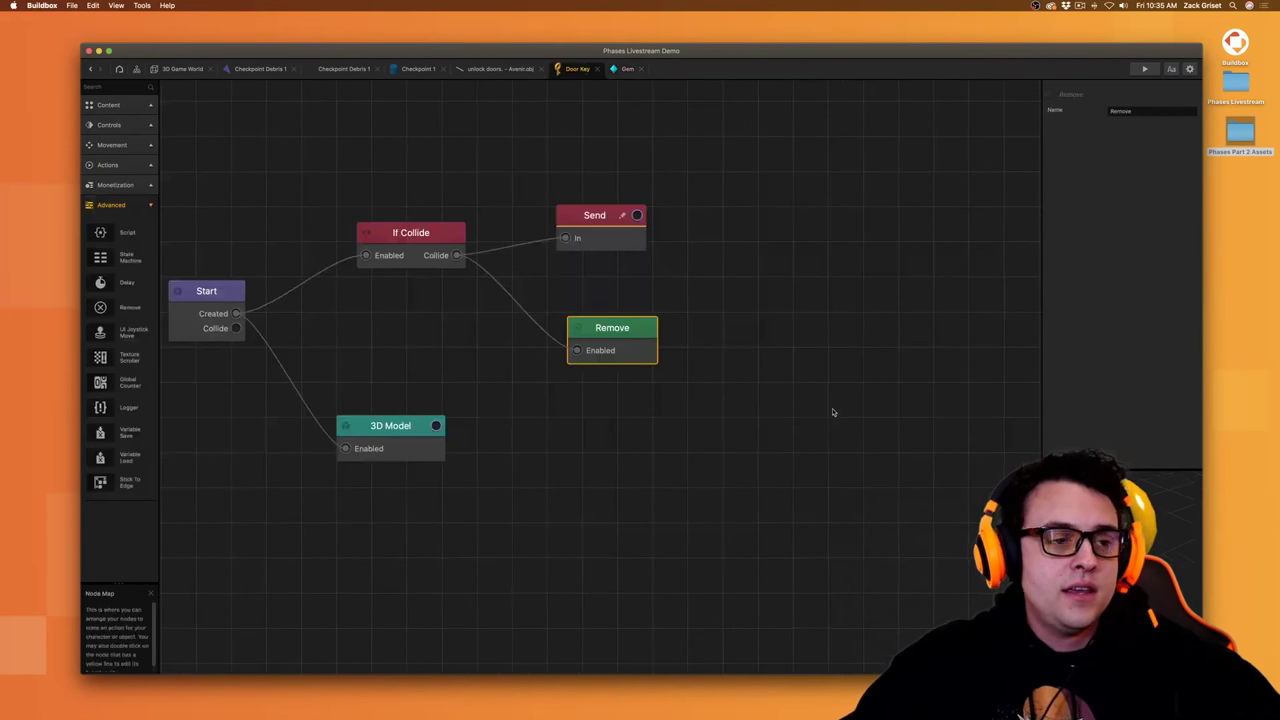
key("ctrl+v")
left_click_drag(579, 387, 463, 255)
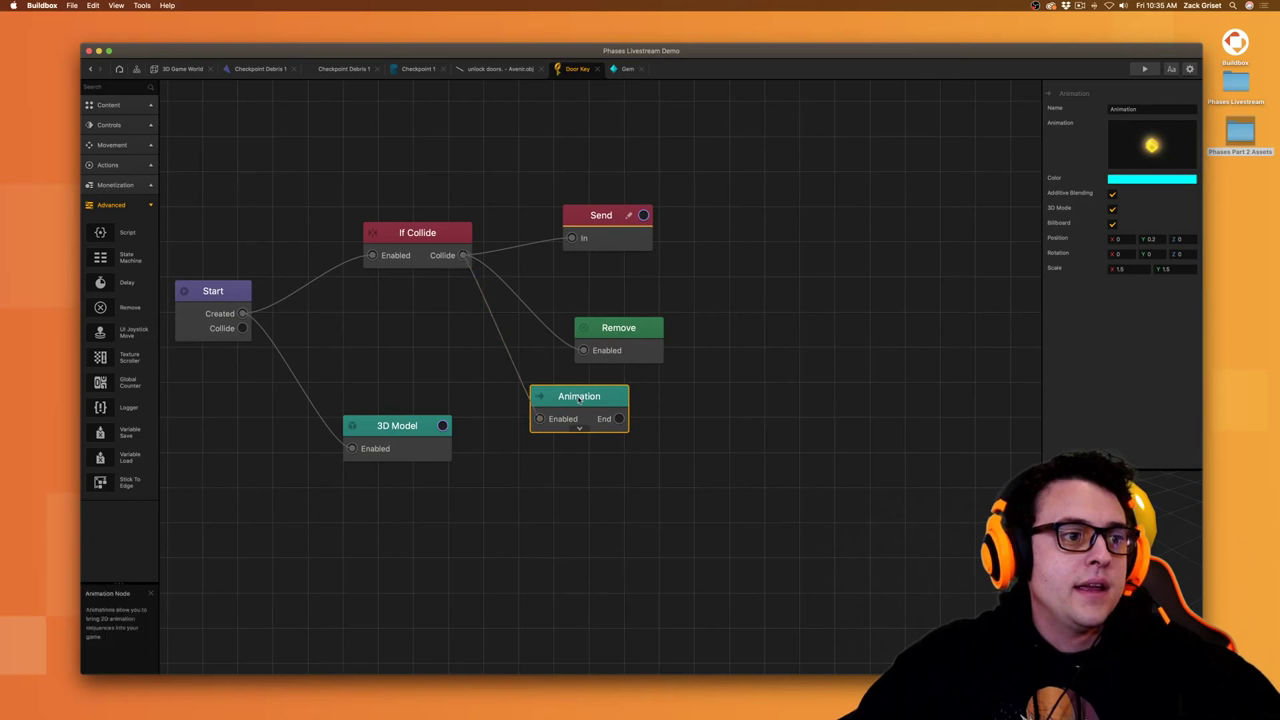
- Spread out the Animation and Remove nodes and insert a Delay node between If Collide's Collide output and Remove
left_click_drag(580, 391, 591, 407)
left_click_drag(605, 330, 707, 344)
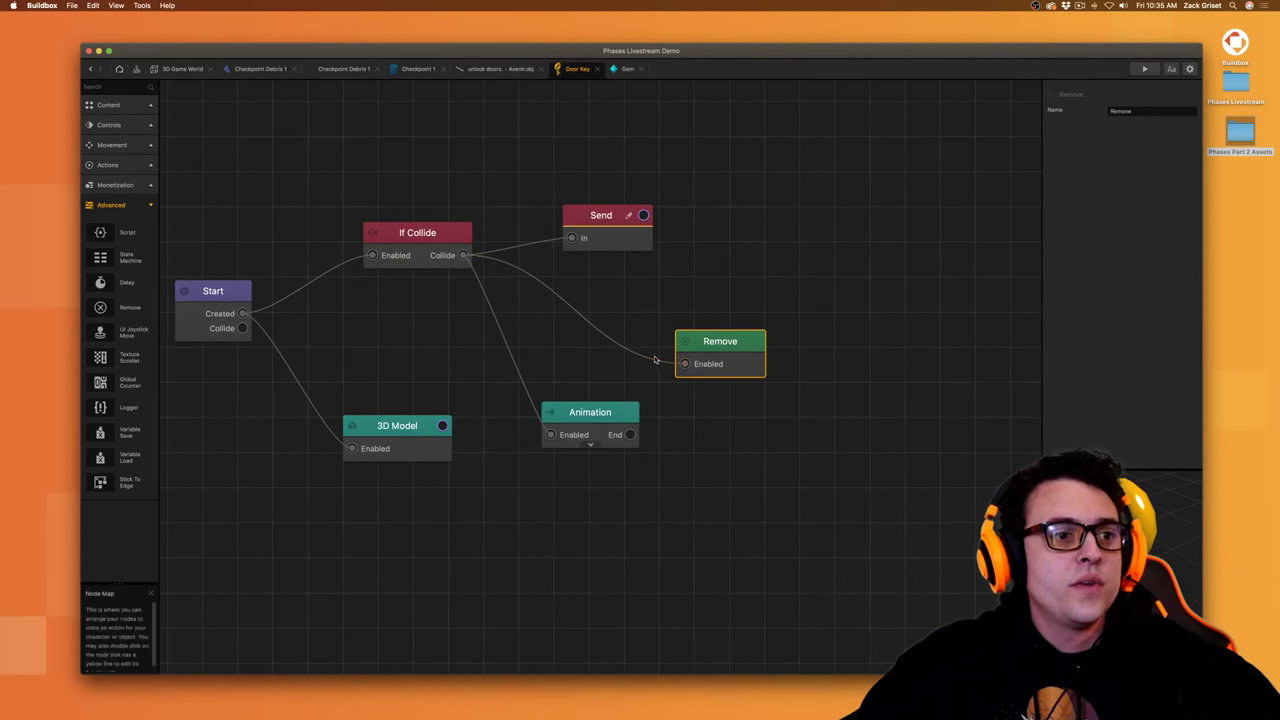
left_click(610, 411)
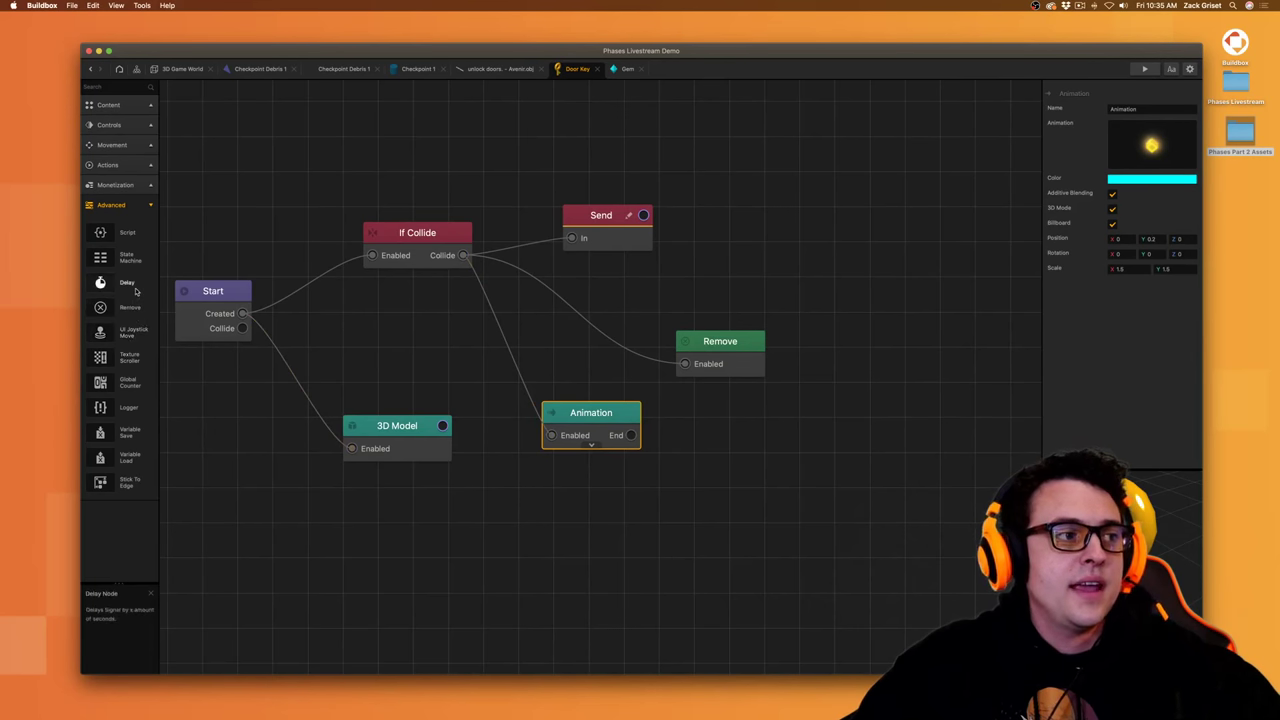
left_click_drag(100, 282, 530, 312)
left_click_drag(506, 264, 463, 255)
- Find the Defeat node, add it to the Door Key's node map and connect it to If Collide's Collide output
left_click(127, 88)
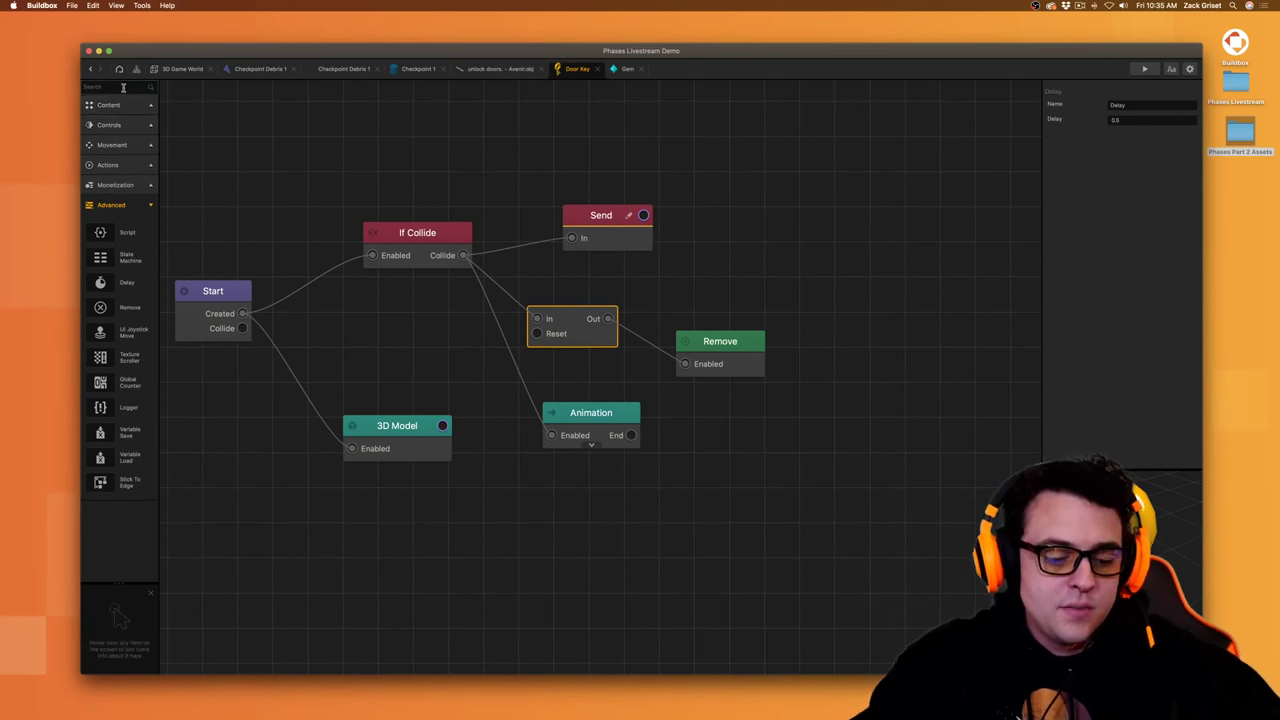
type("defeat")
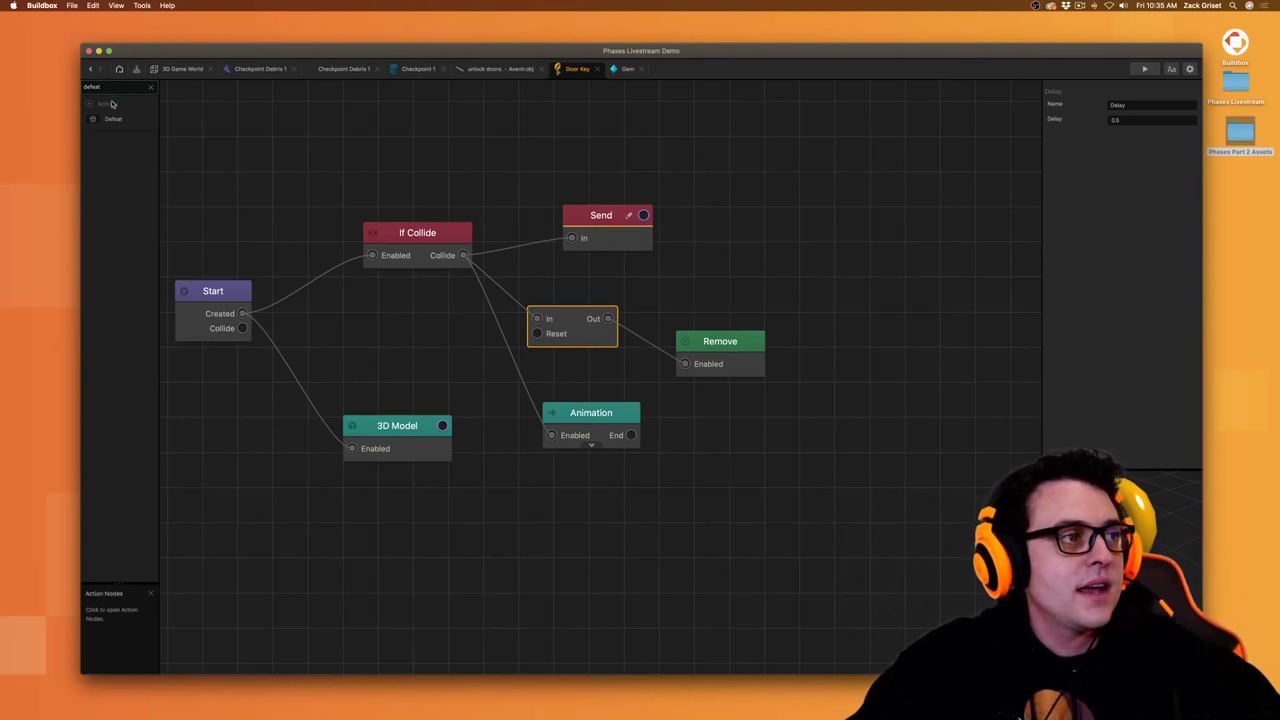
left_click(109, 117)
left_click_drag(452, 120, 800, 272)
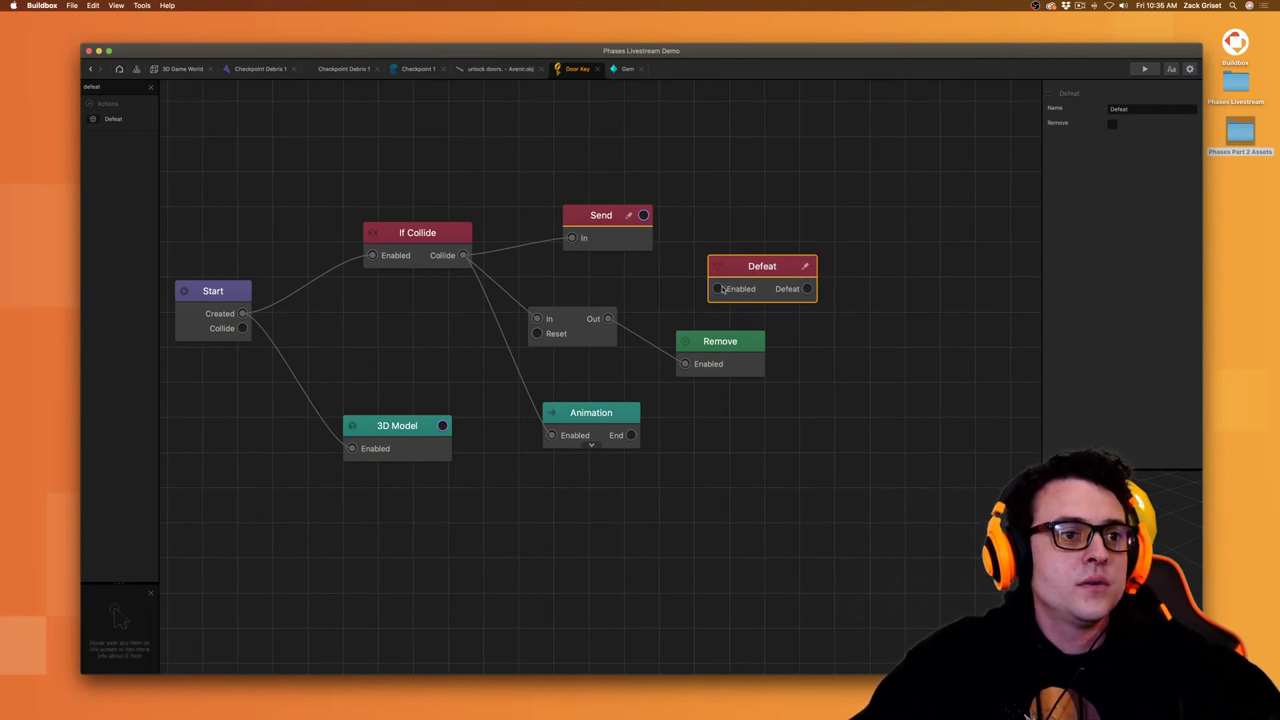
left_click_drag(693, 298, 462, 256)
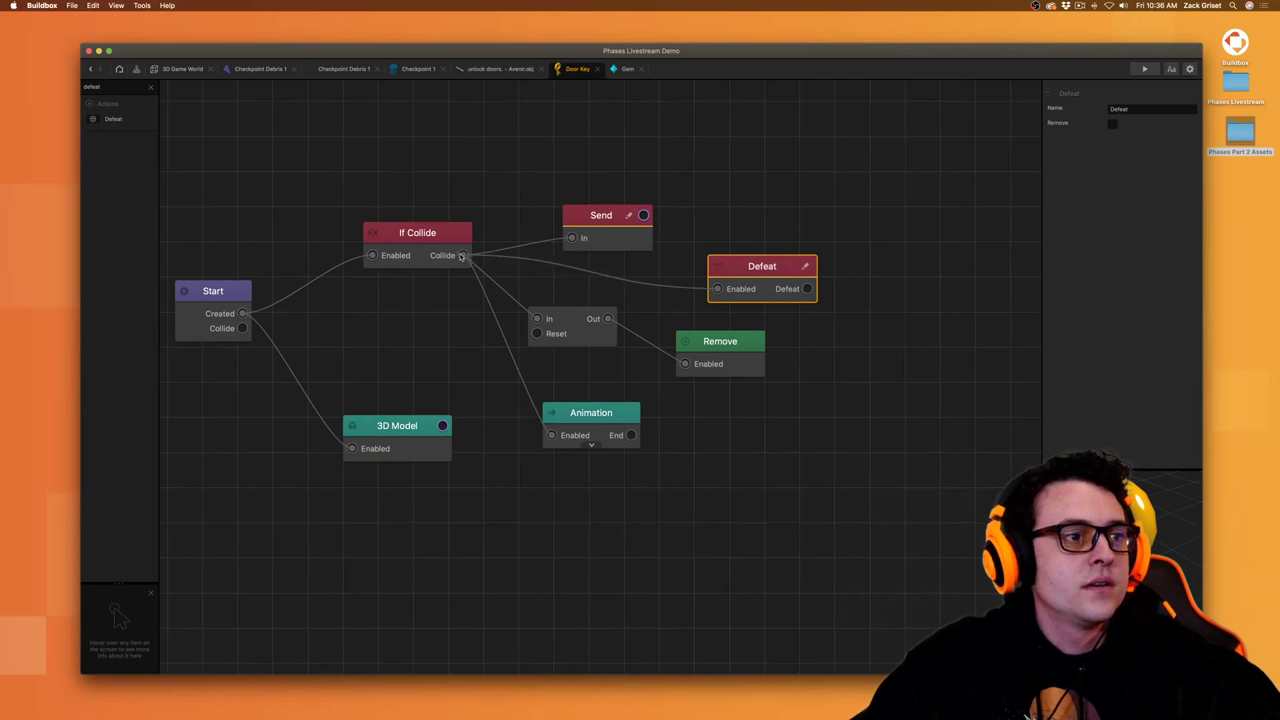
- Delete the Delay and Remove nodes from the Door Key's node map
left_click(572, 334)
key("BackSpace")
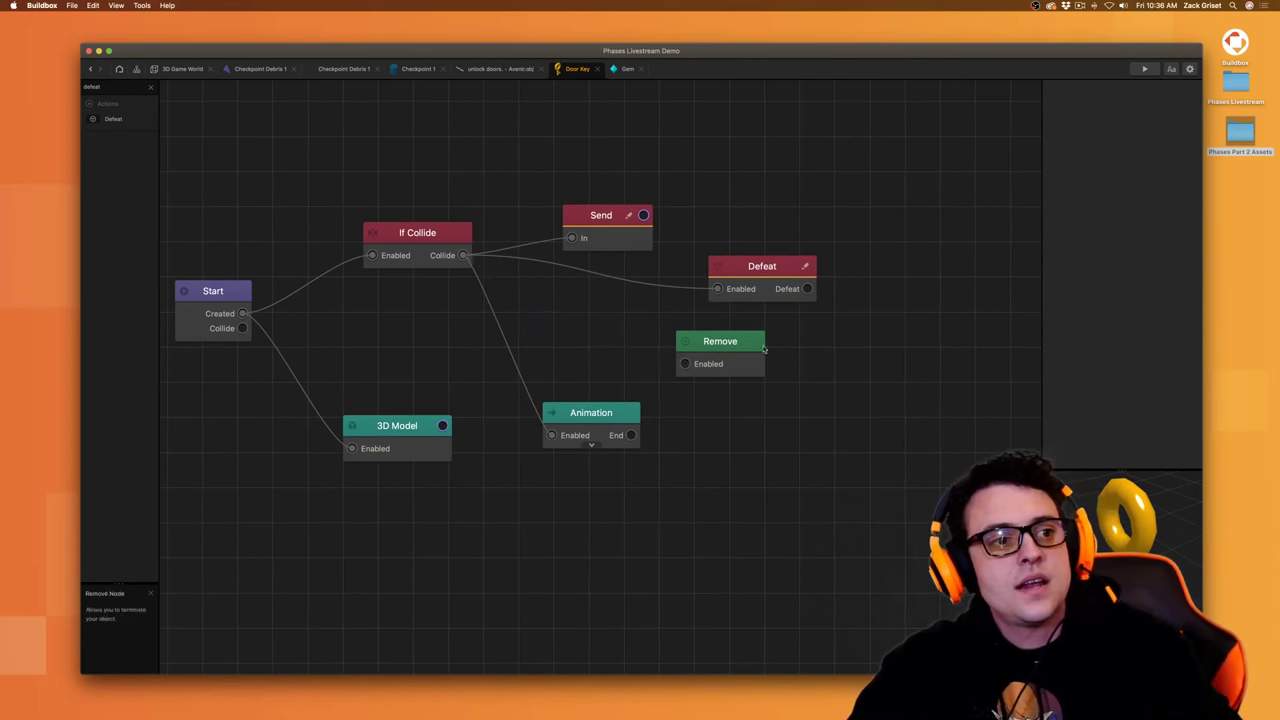
left_click(720, 352)
key("BackSpace")
- Reconnect the Animation node from If Collide to the Defeat node's Defeat output and line up both nodes
left_click_drag(762, 266, 677, 305)
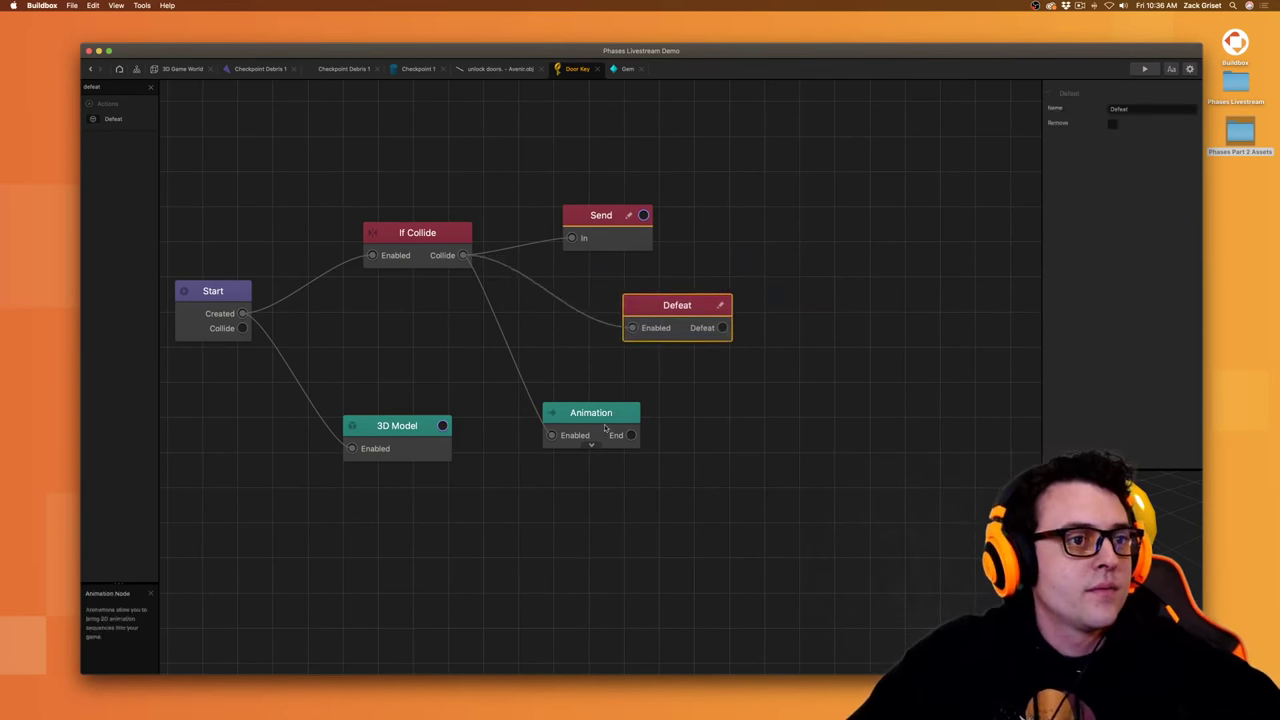
left_click_drag(463, 256, 722, 328)
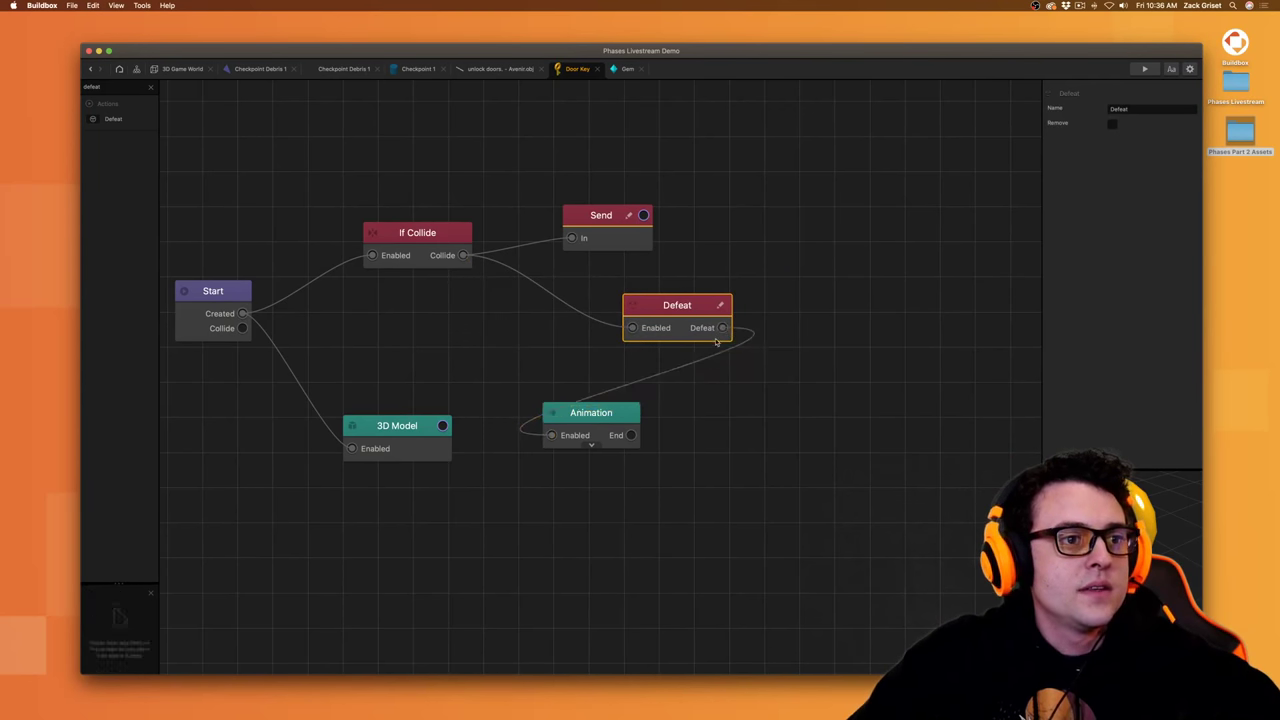
left_click_drag(620, 414, 923, 336)
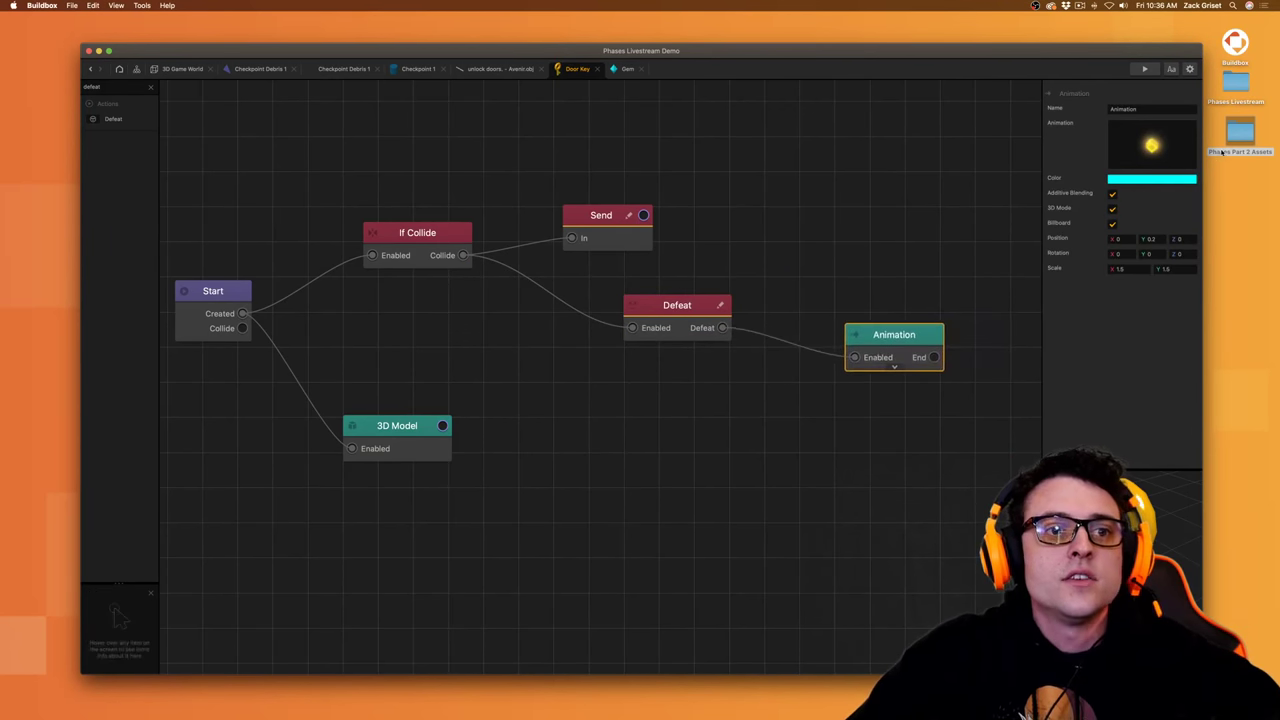
- Set the Door Key's Animation node colour to yellow at 100% opacity
left_click(1163, 179)
left_click_drag(909, 251, 933, 244)
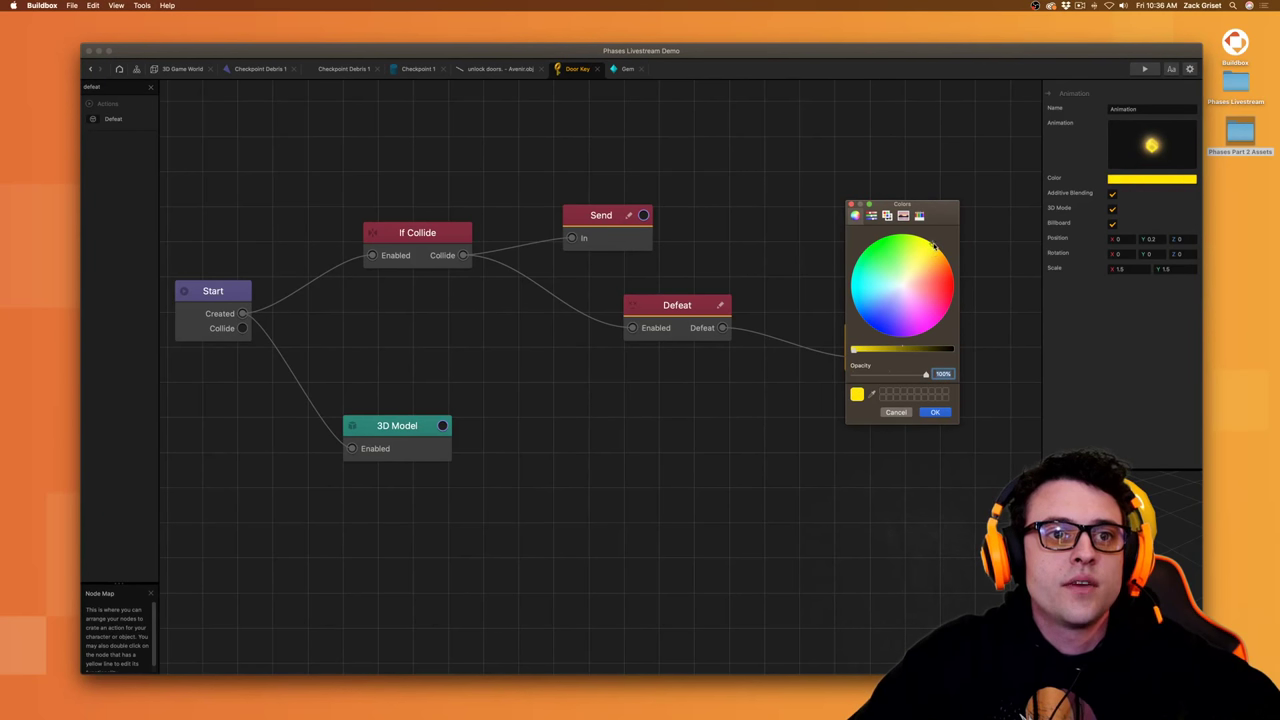
left_click(933, 413)
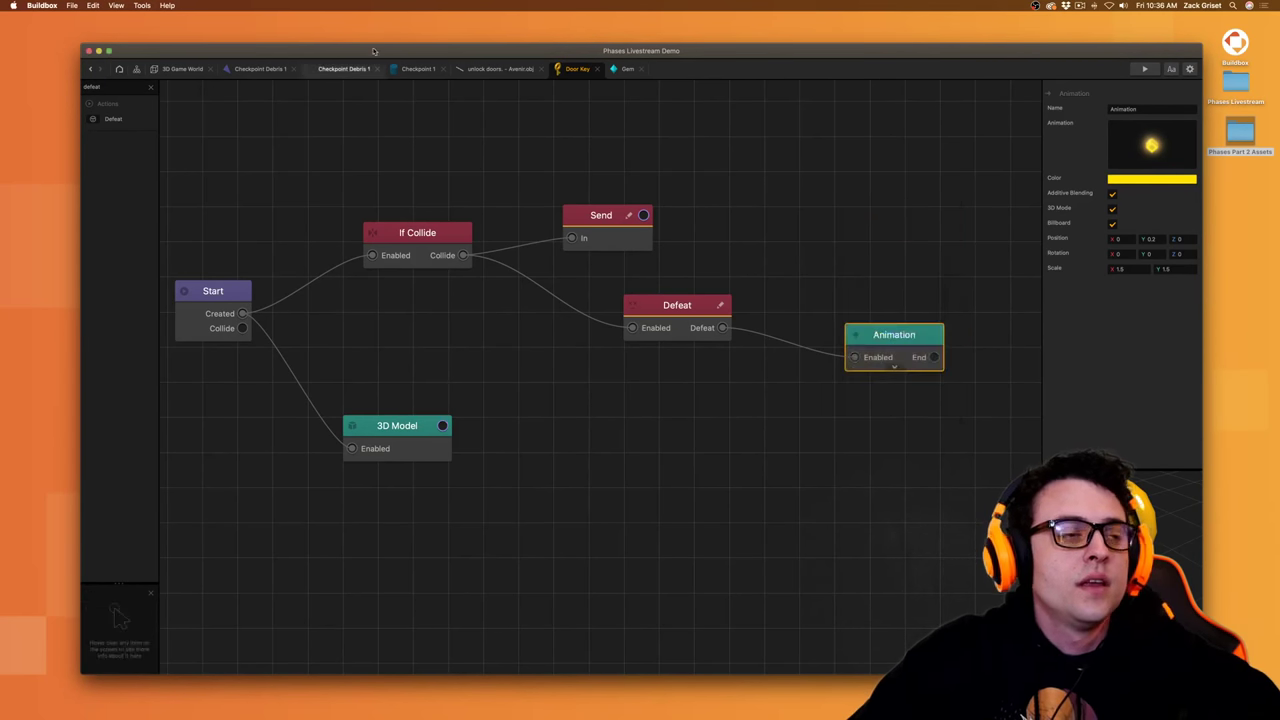
- Save the project and preview the 3D Game World to test collecting the door key
left_click(182, 68)
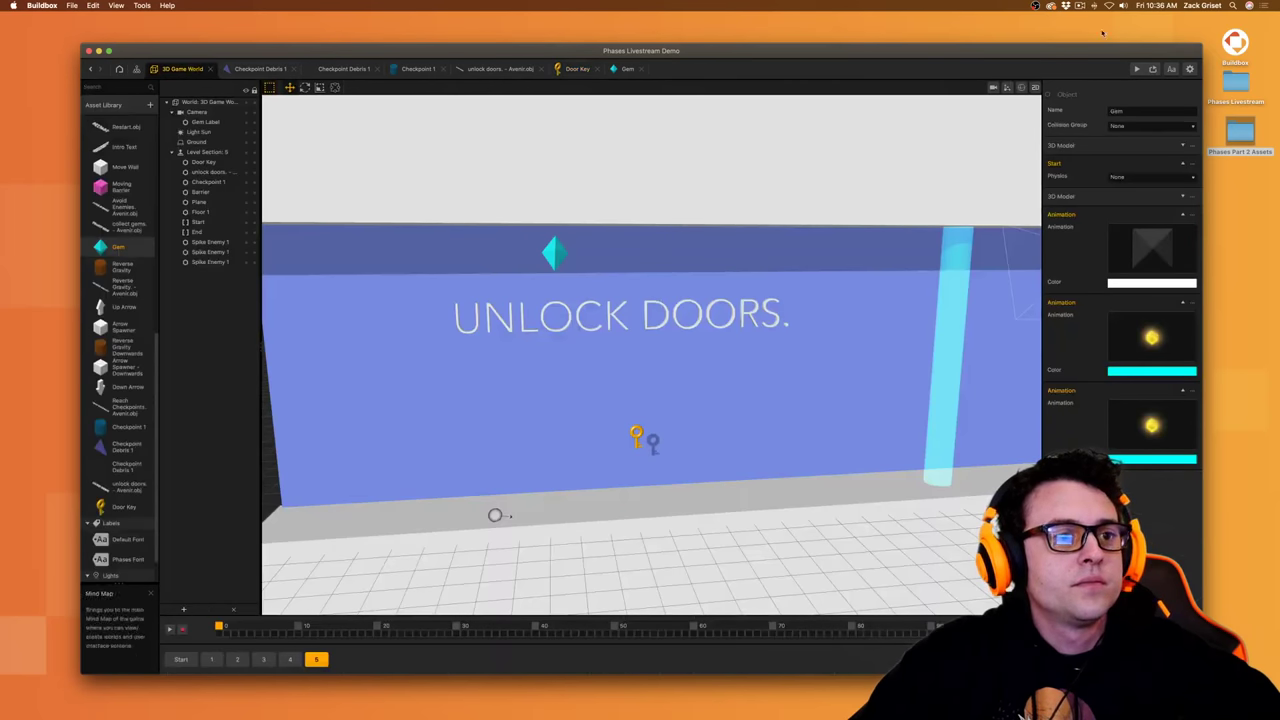
key("super+s")
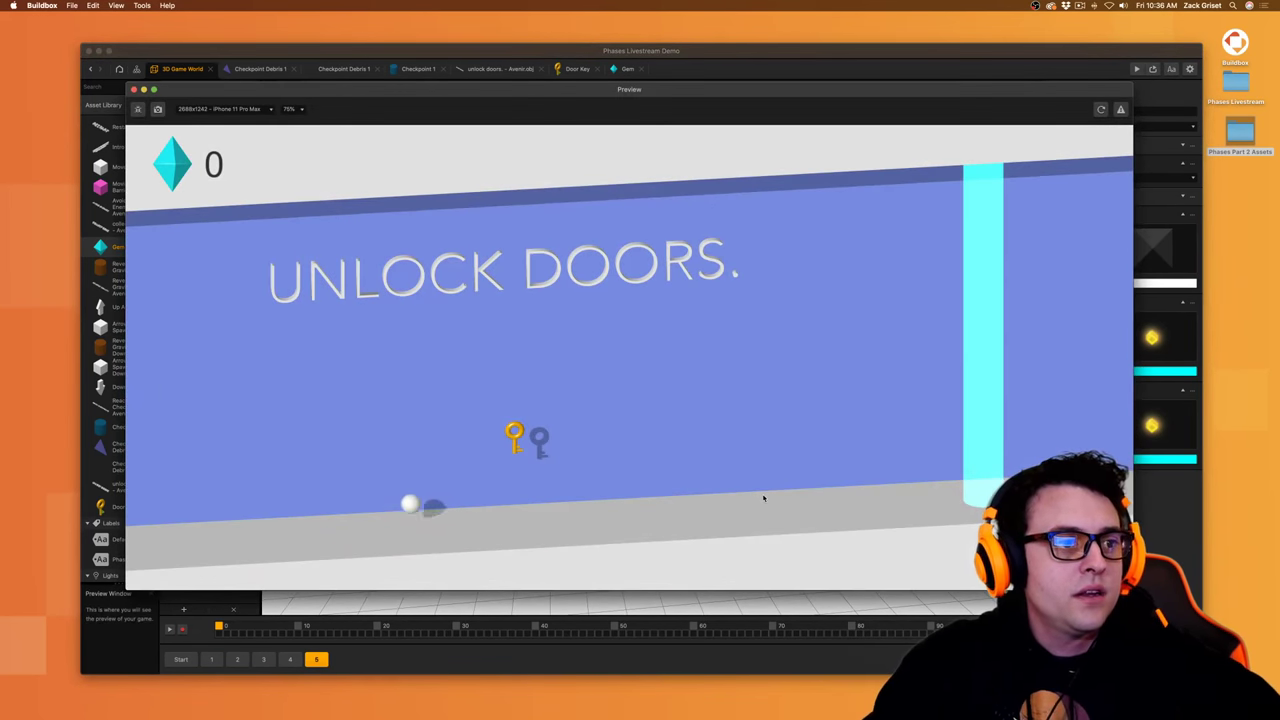
left_click(763, 497)
left_click(763, 497)
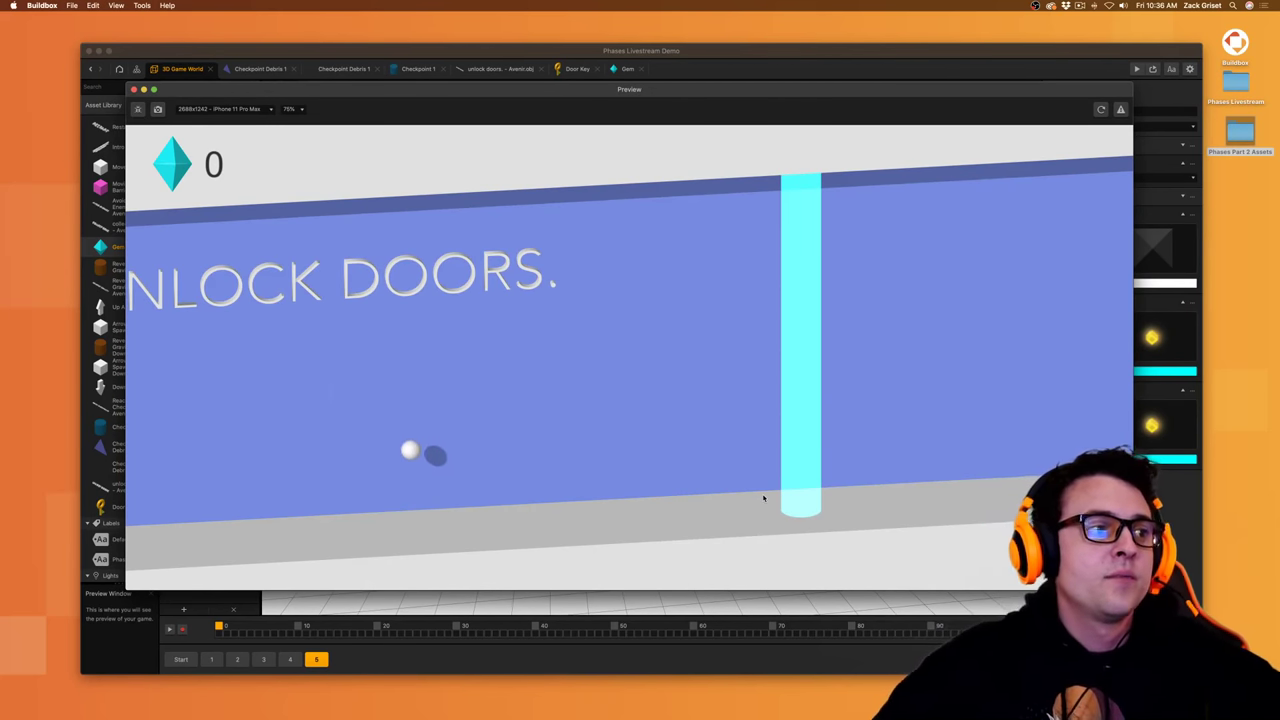
- Add a Remove node to the Door Key's node map and connect it to the Animation node's End output
left_click(134, 89)
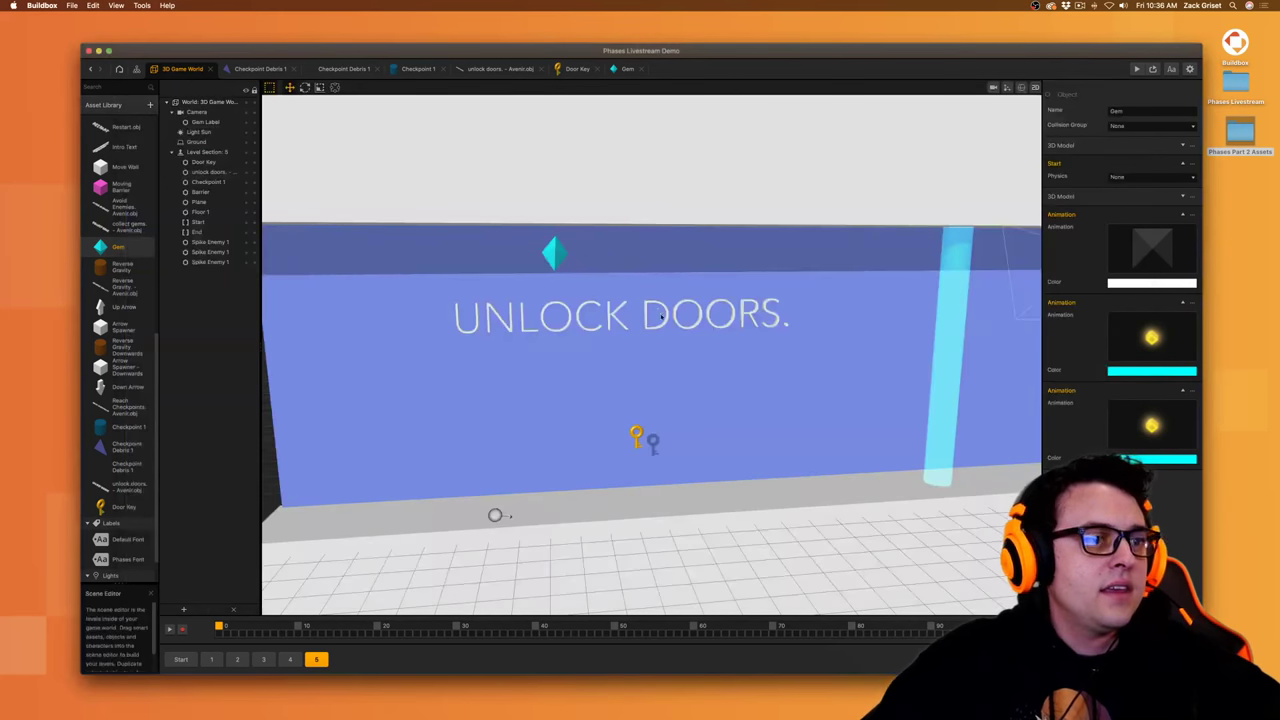
left_click(577, 68)
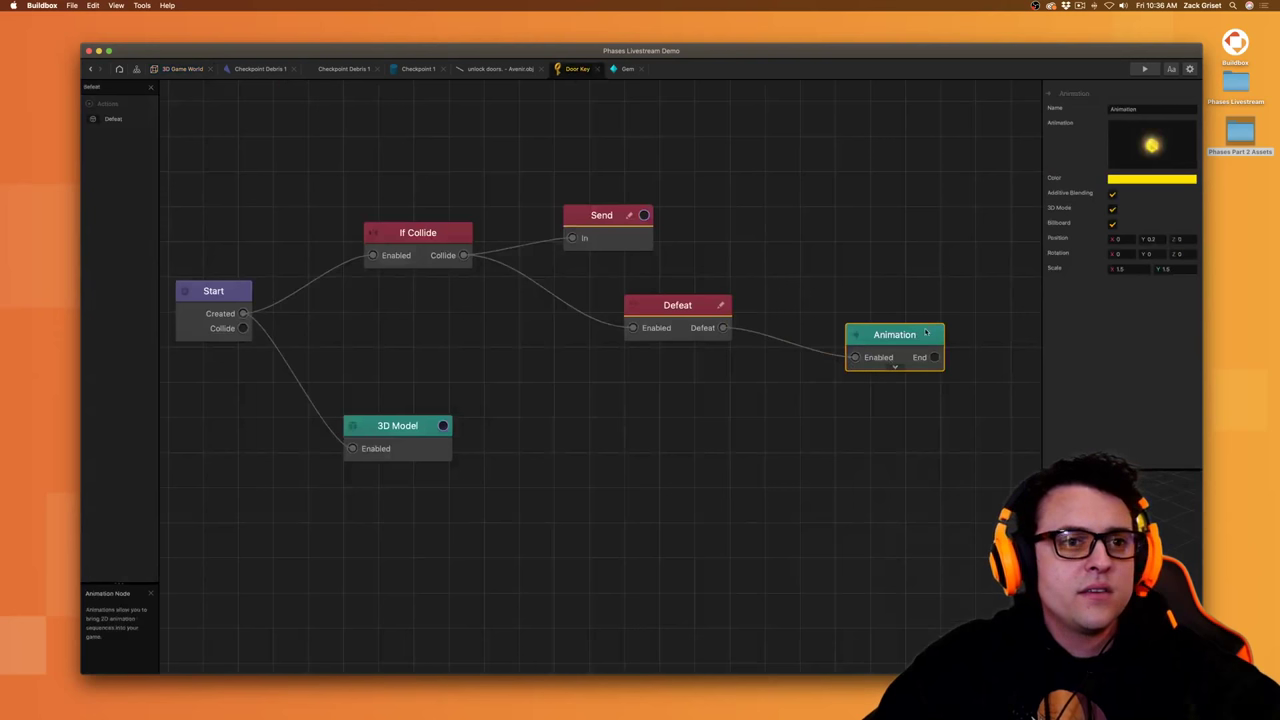
left_click_drag(925, 334, 900, 341)
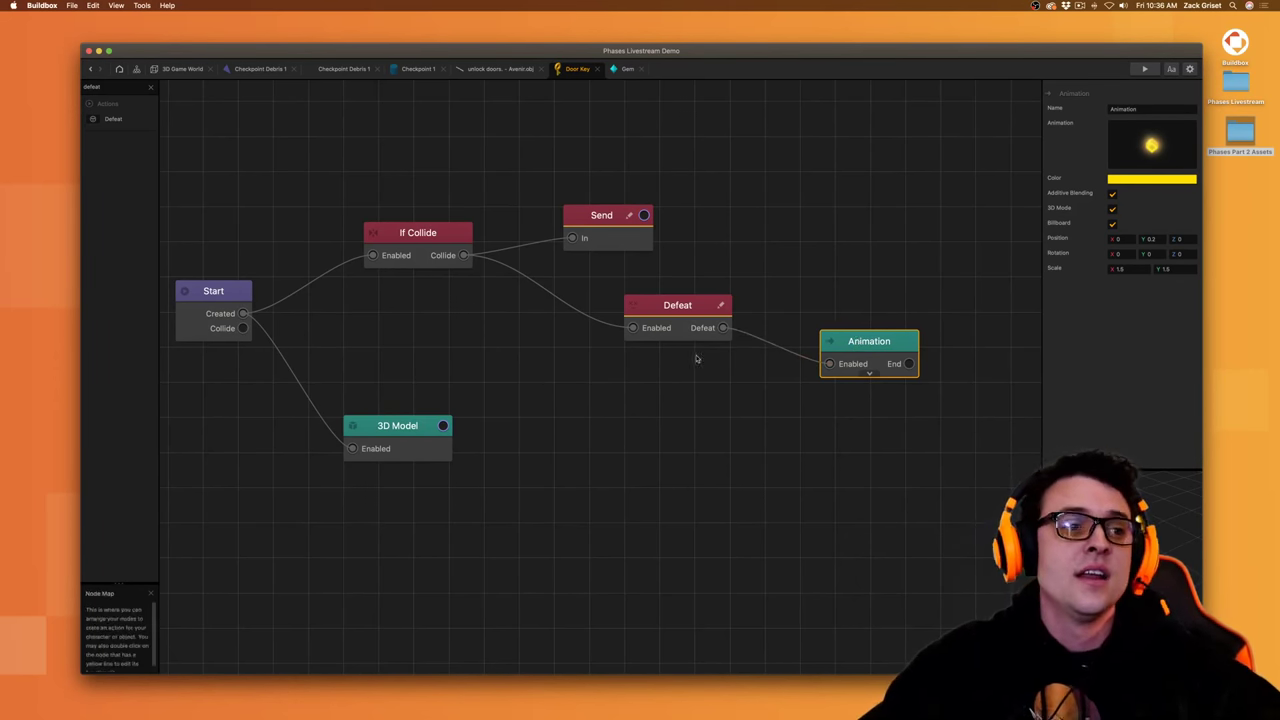
left_click(150, 87)
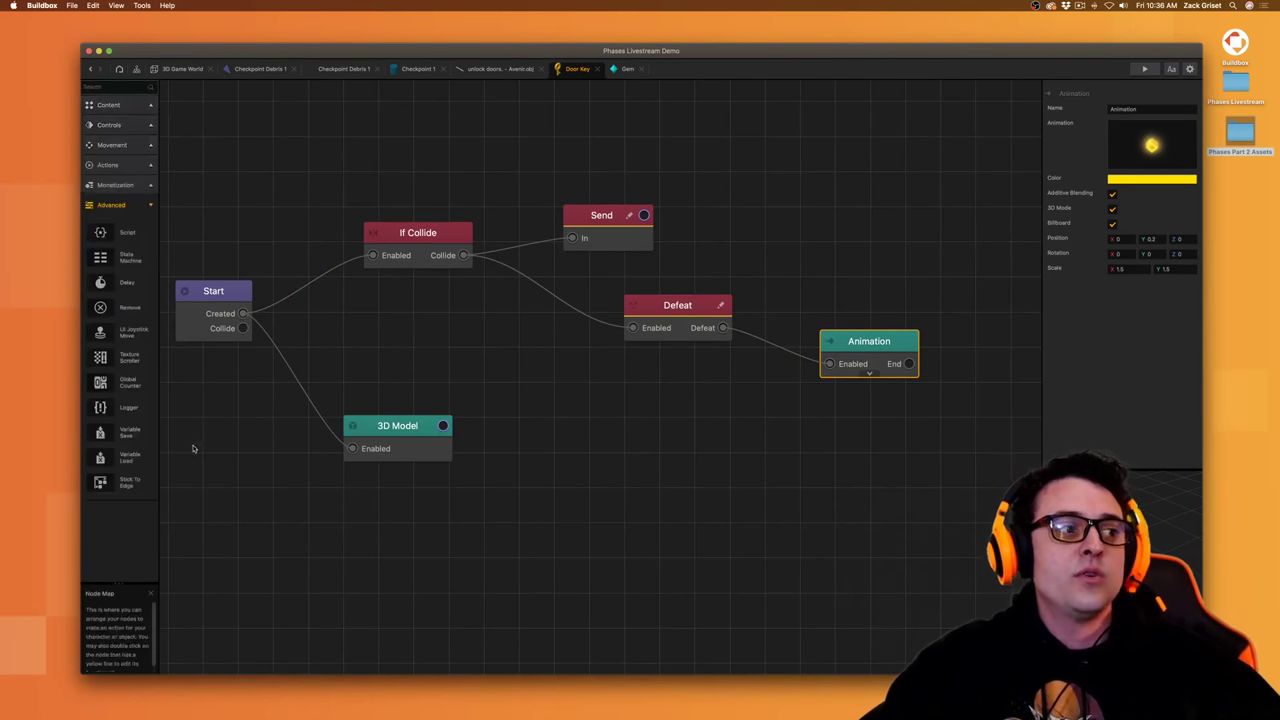
left_click_drag(104, 307, 920, 449)
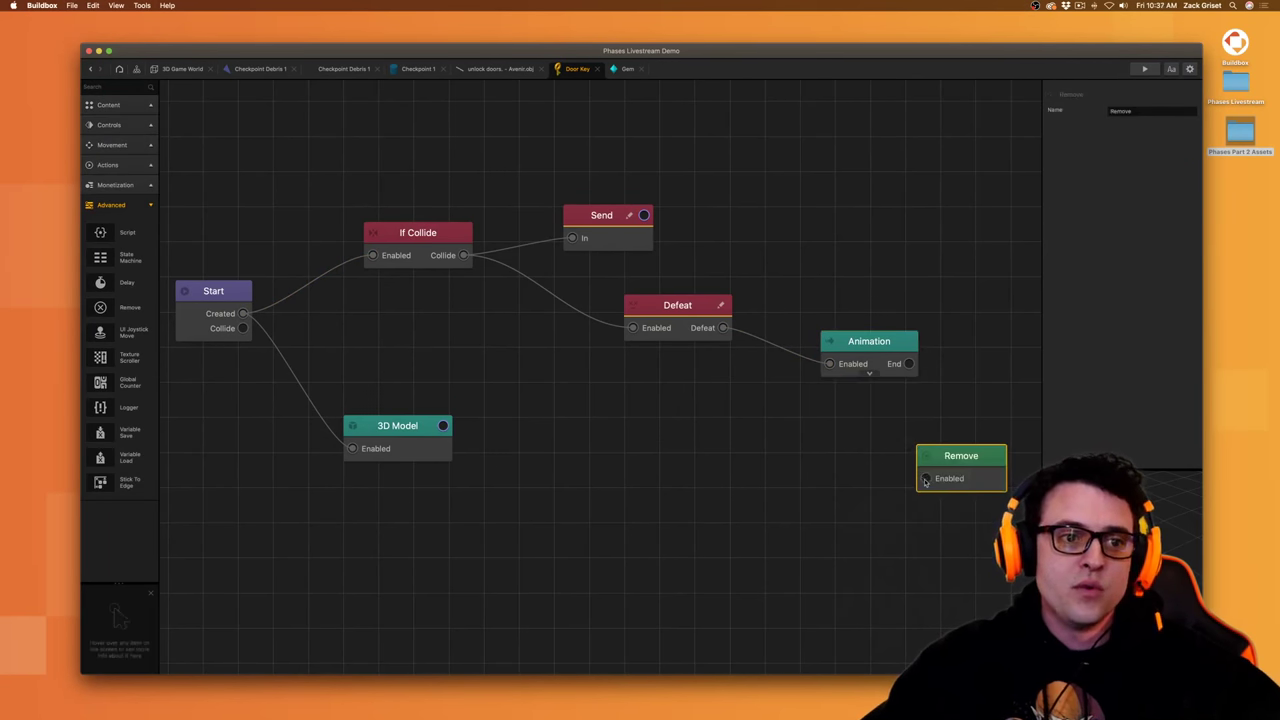
- Preview the 3D Game World to test the defeat animation when the ball collects the door key
left_click(183, 69)
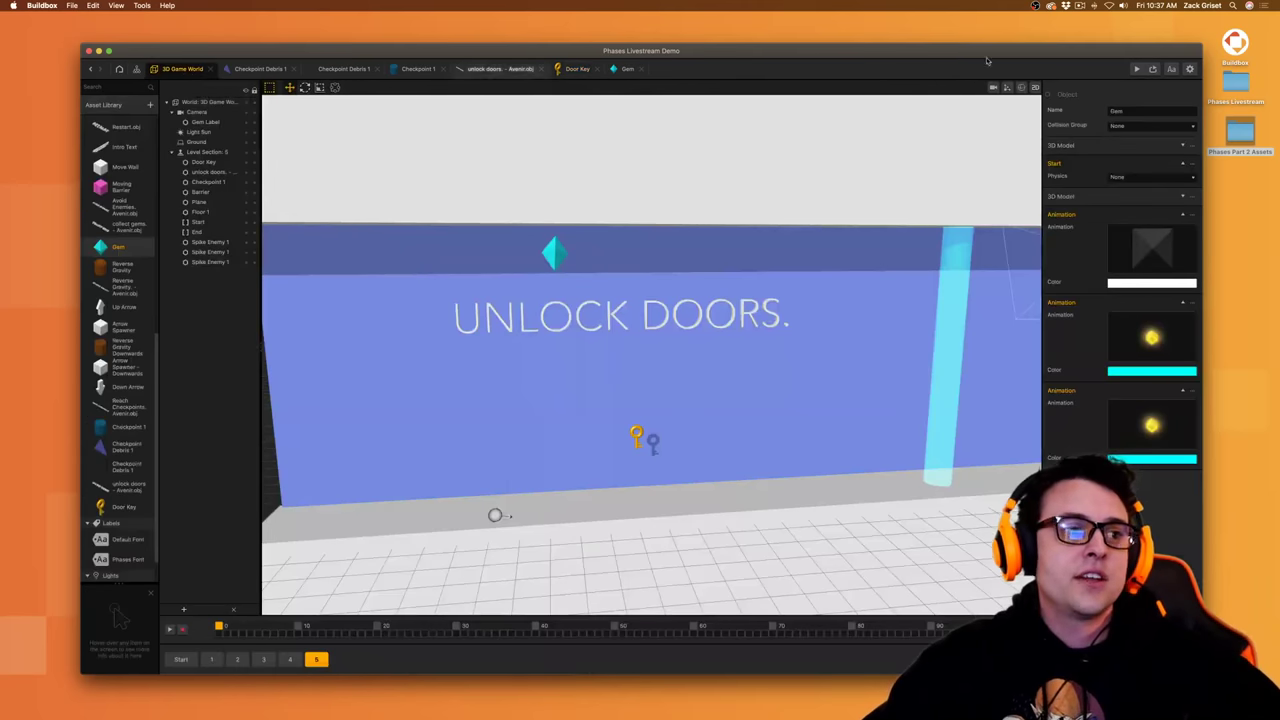
left_click(1136, 68)
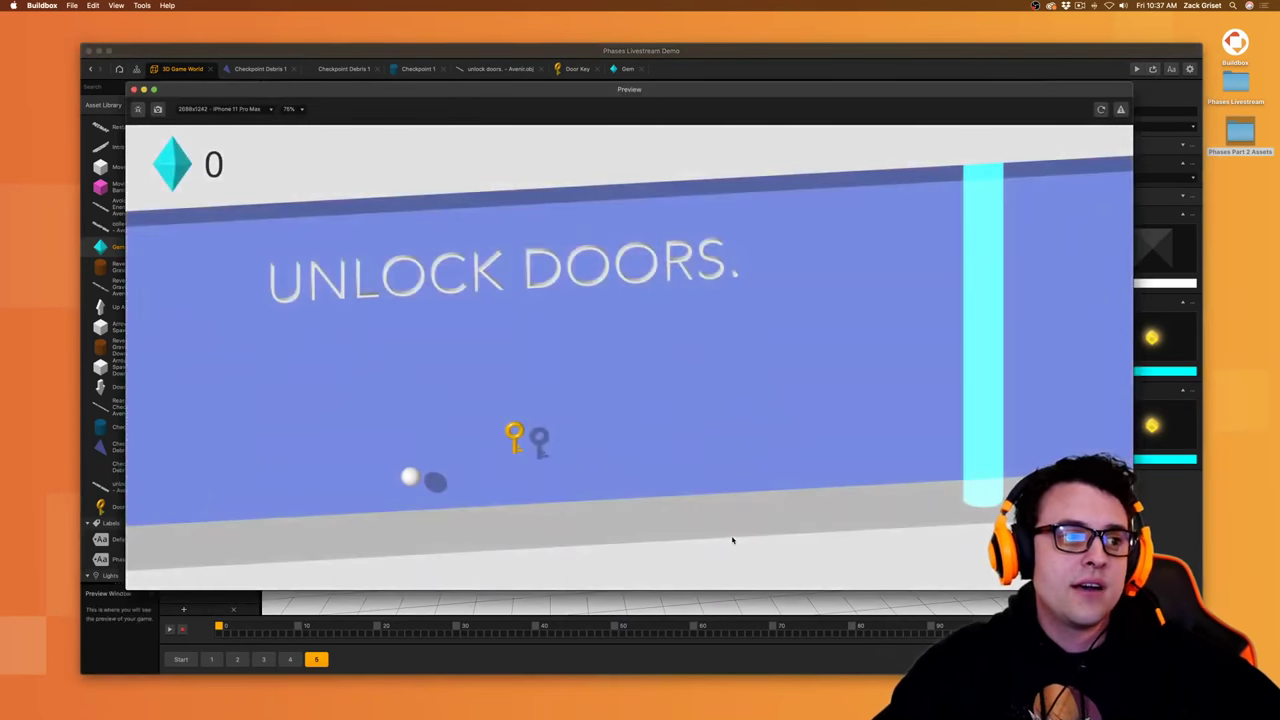
left_click(732, 540)
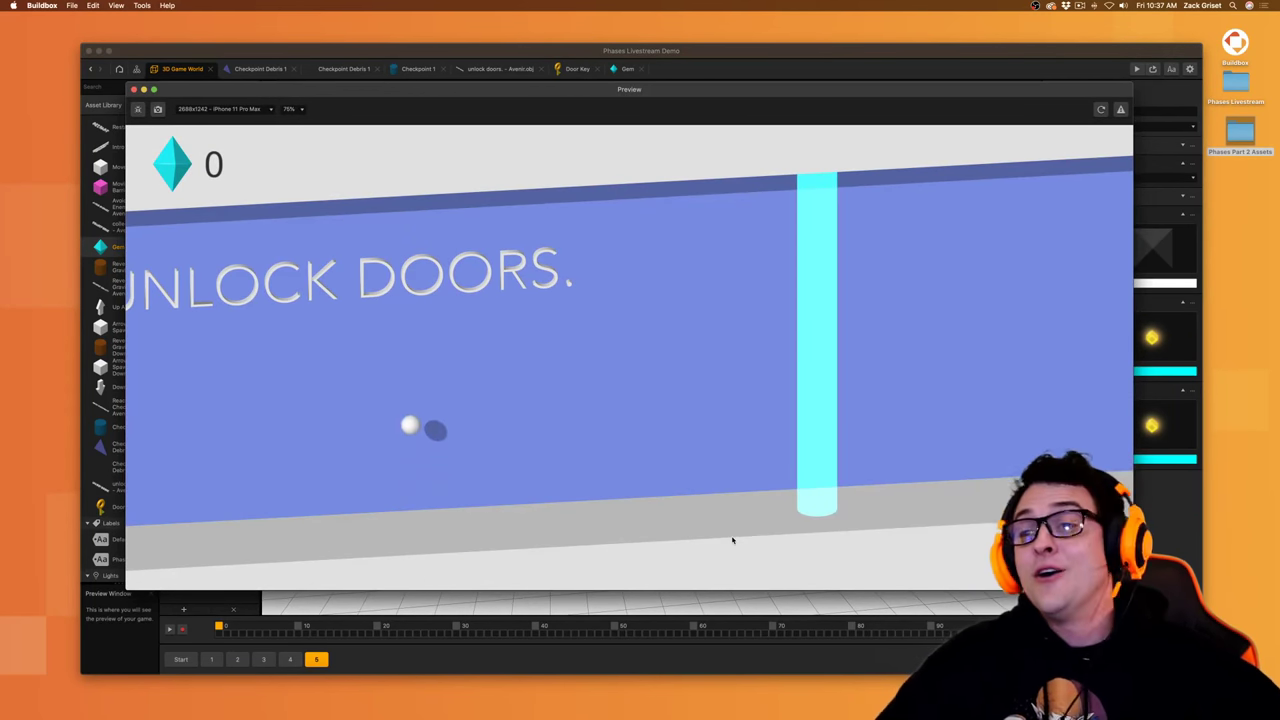
left_click(732, 540)
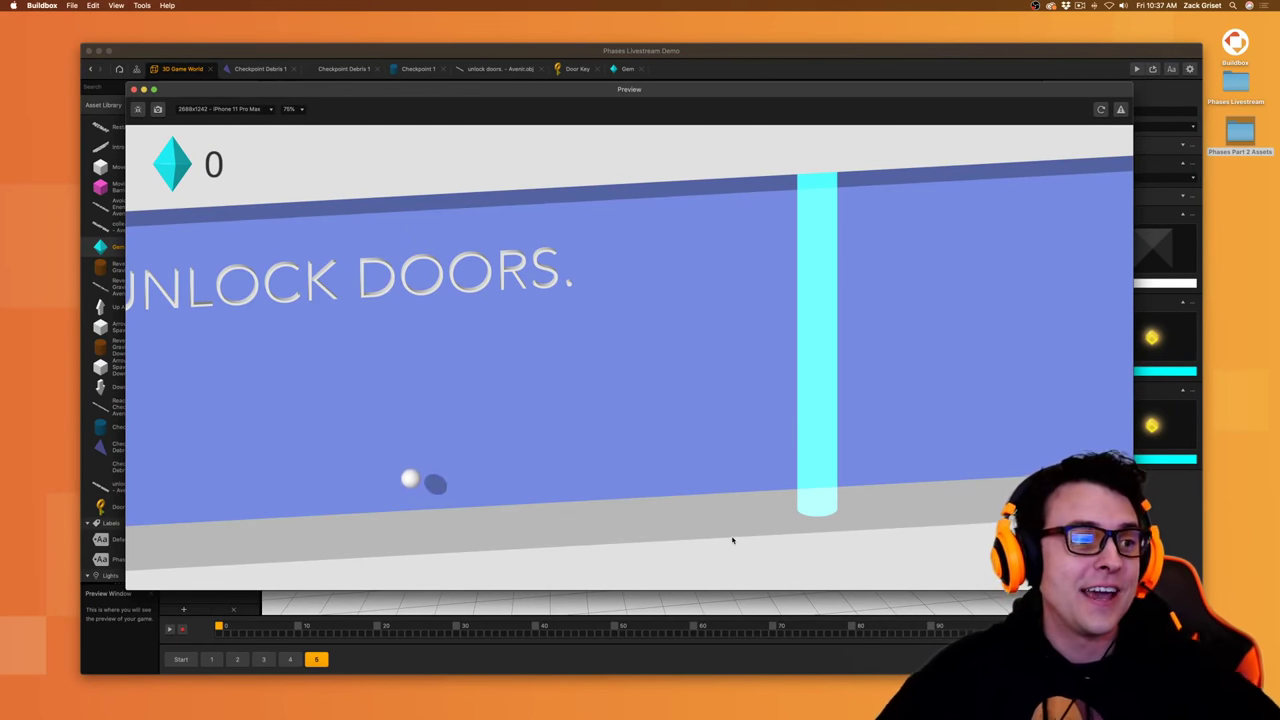
left_click(732, 540)
left_click(744, 540)
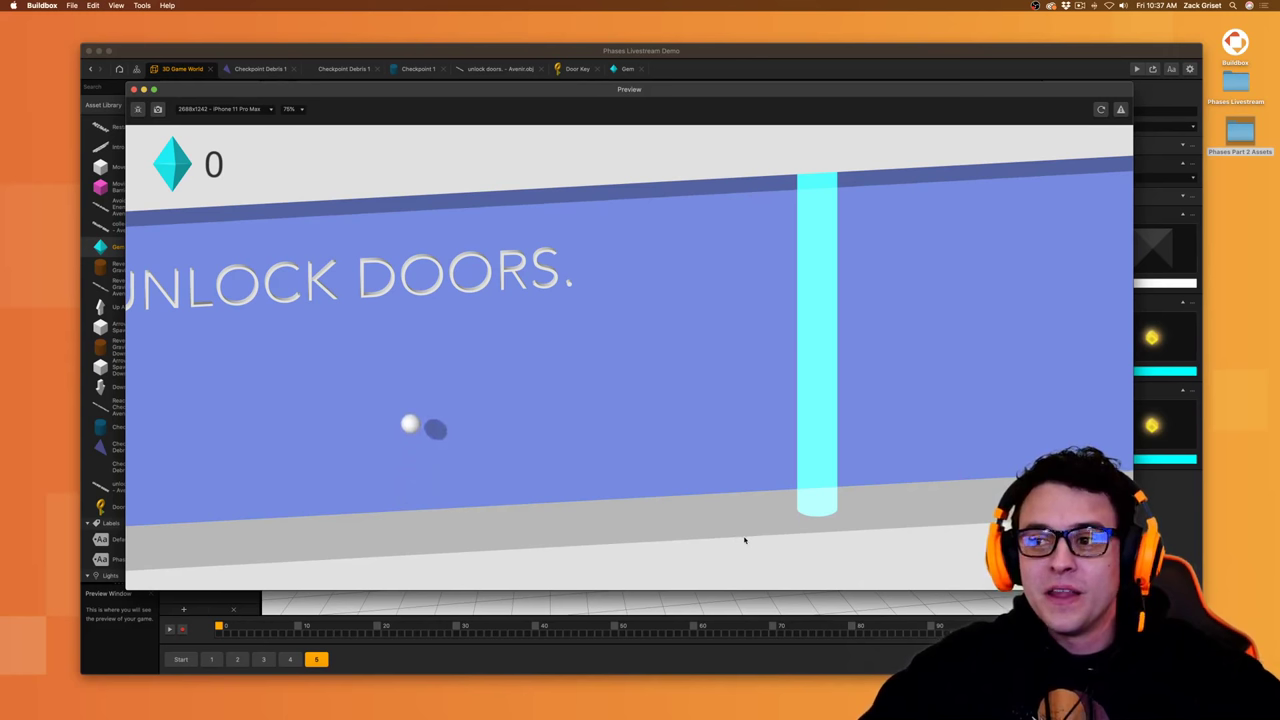
left_click(743, 538)
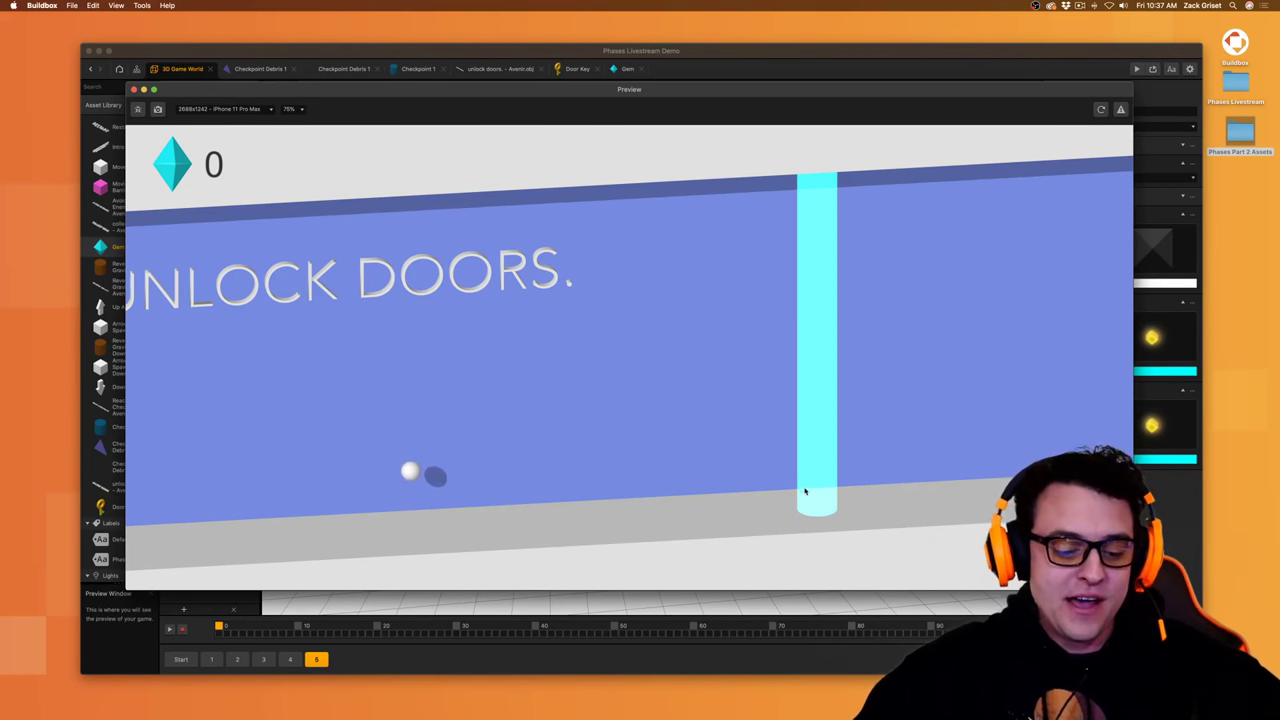
- Save the project and close the game preview
key("super+s")
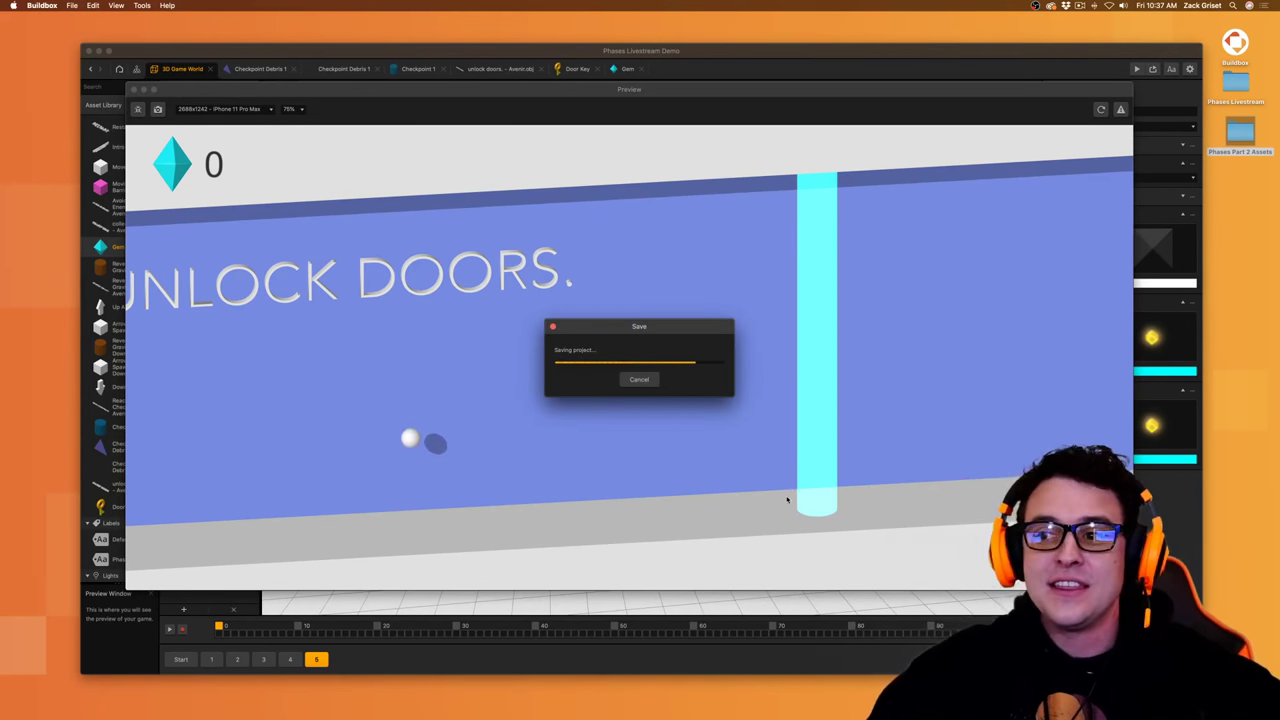
left_click(790, 497)
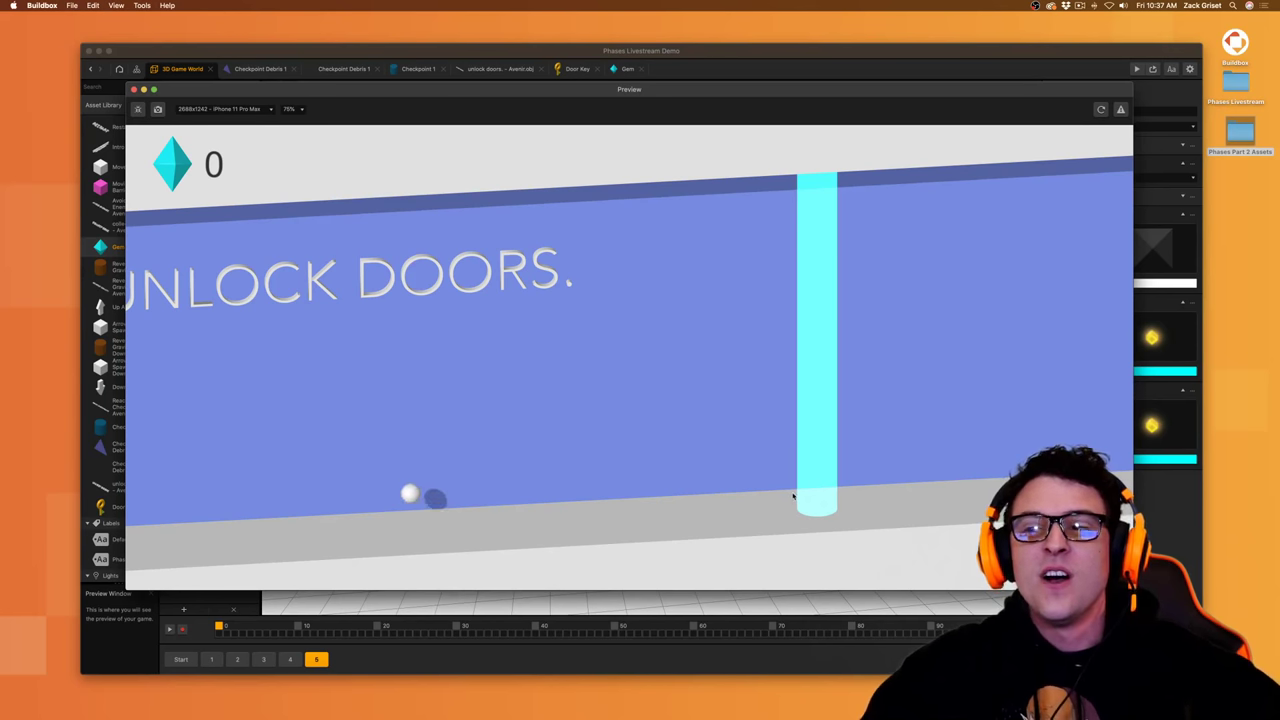
left_click(793, 497)
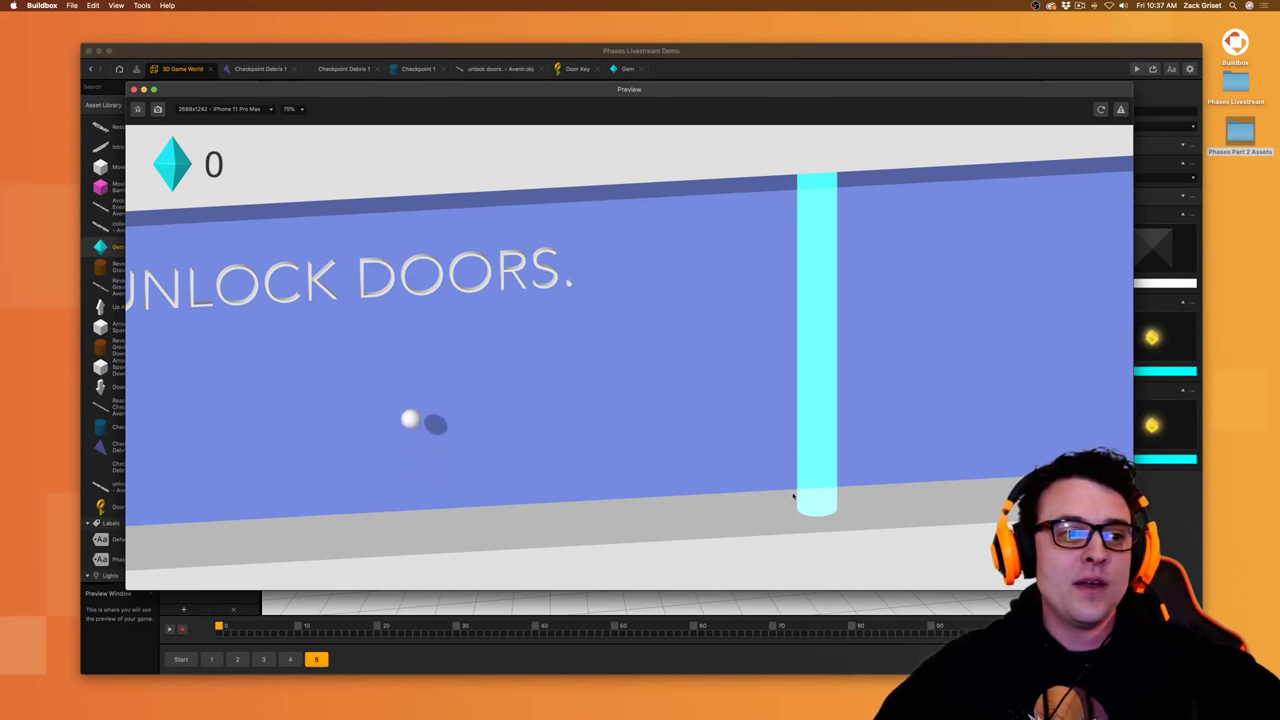
left_click(793, 495)
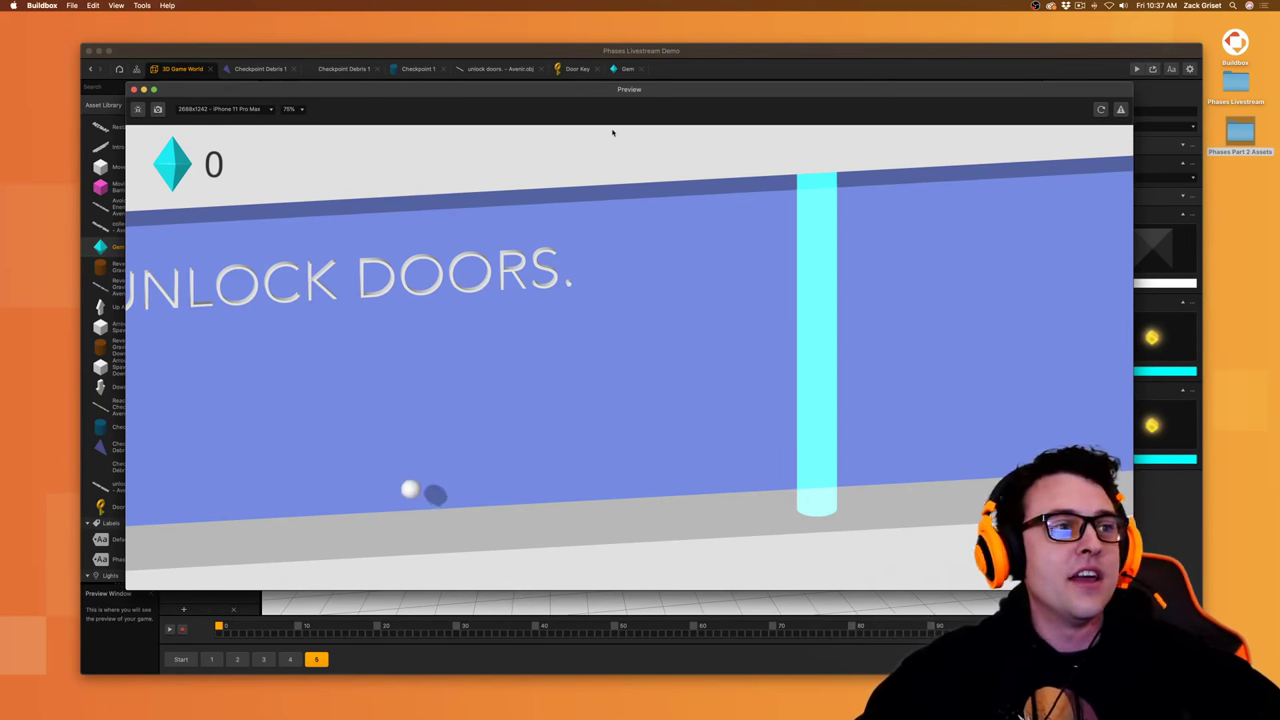
left_click(135, 90)
- Add a Scale Animation node to the Door Key's node map, below the Defeat node
left_click(575, 70)
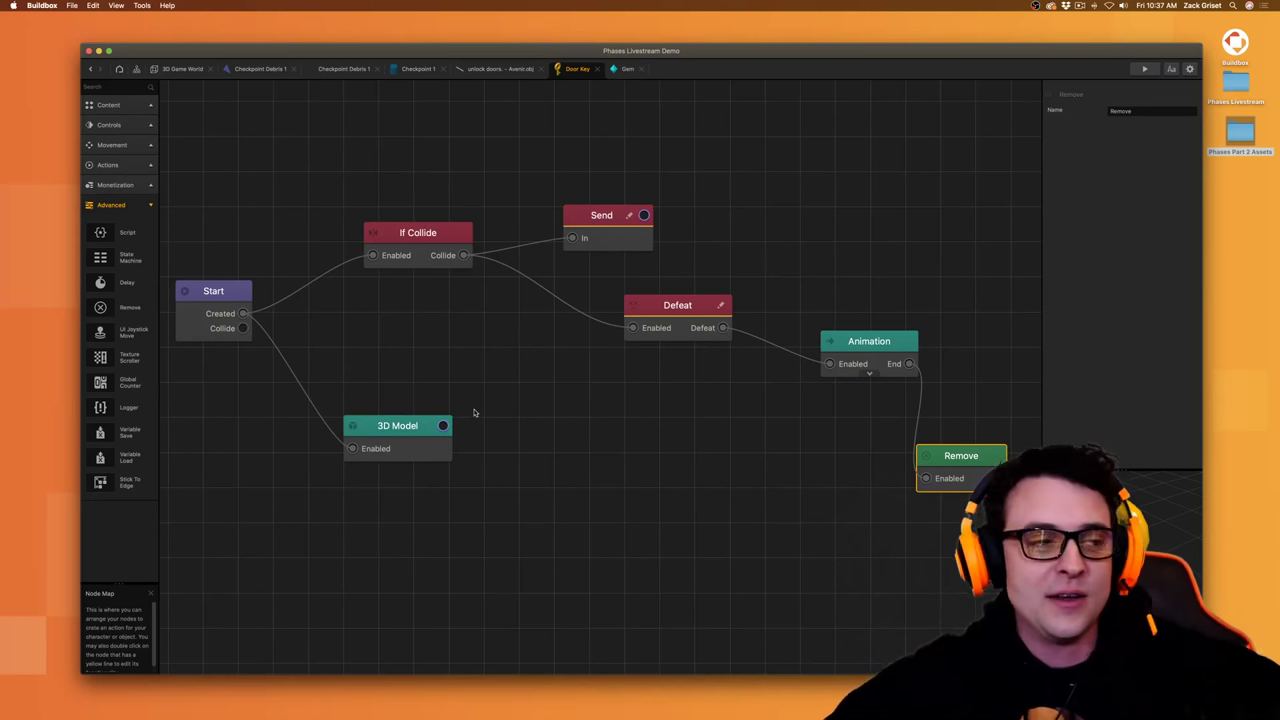
left_click(119, 88)
type("scla")
key("BackSpace")
key("BackSpace")
type("al")
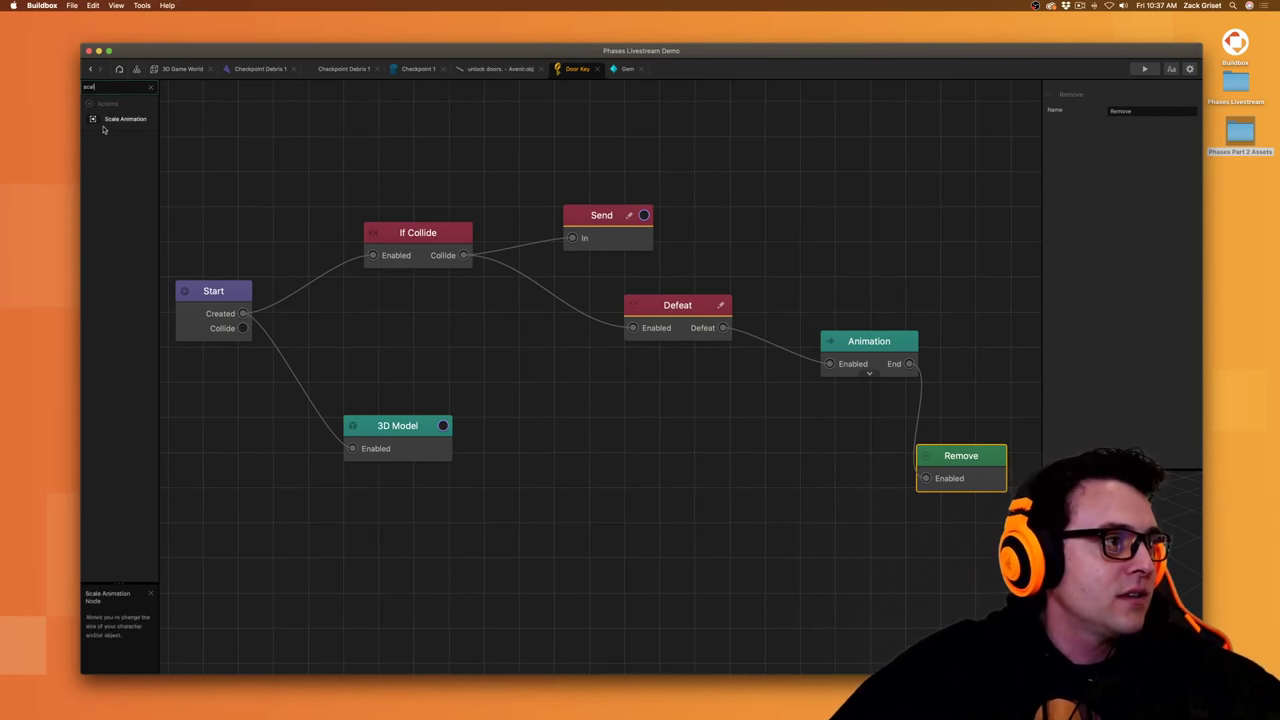
left_click_drag(732, 558, 697, 428)
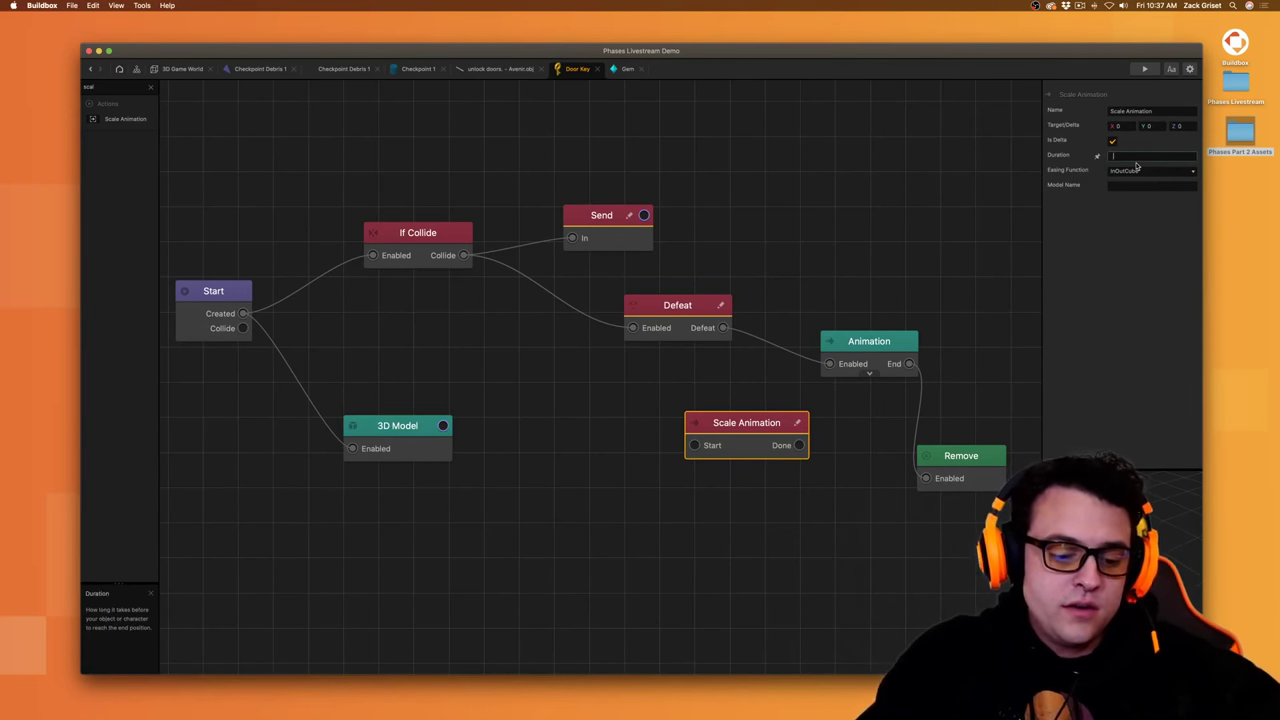
- Give the Scale Animation node a duration of 0.7 and Linear easing, and connect its Start to If Collide's Collide output
key("Return")
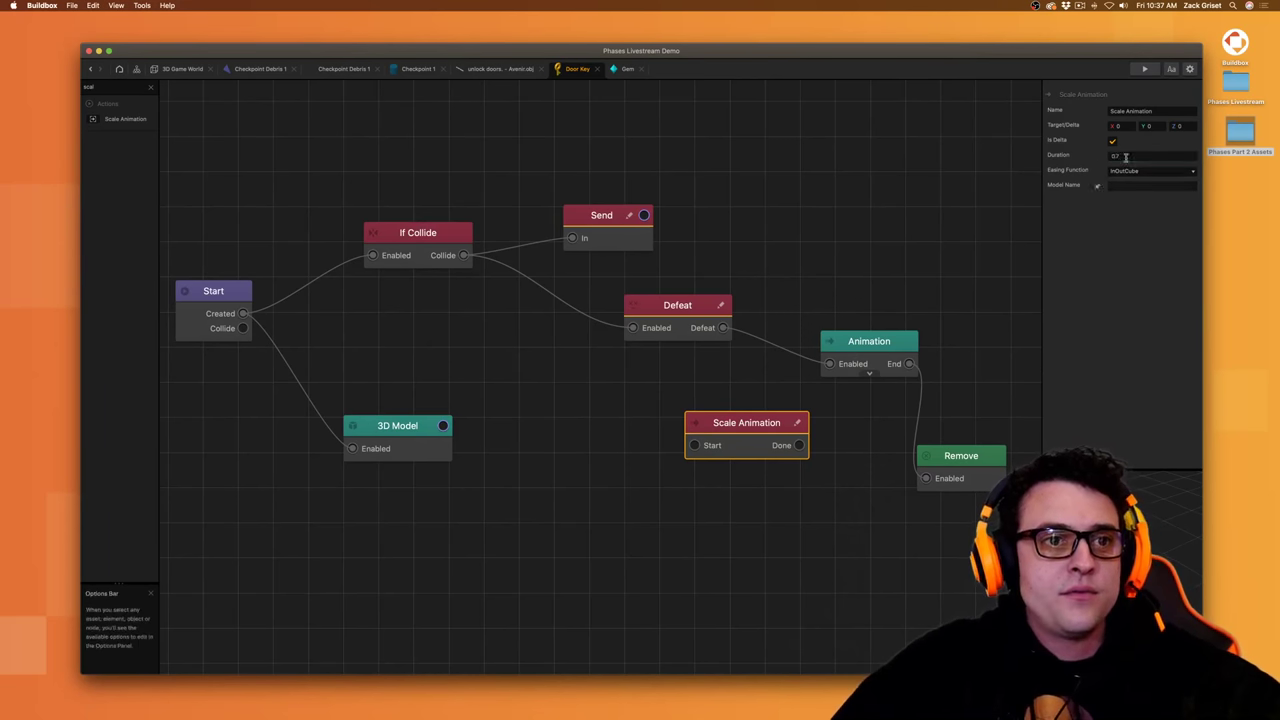
left_click(1145, 171)
left_click(1128, 212)
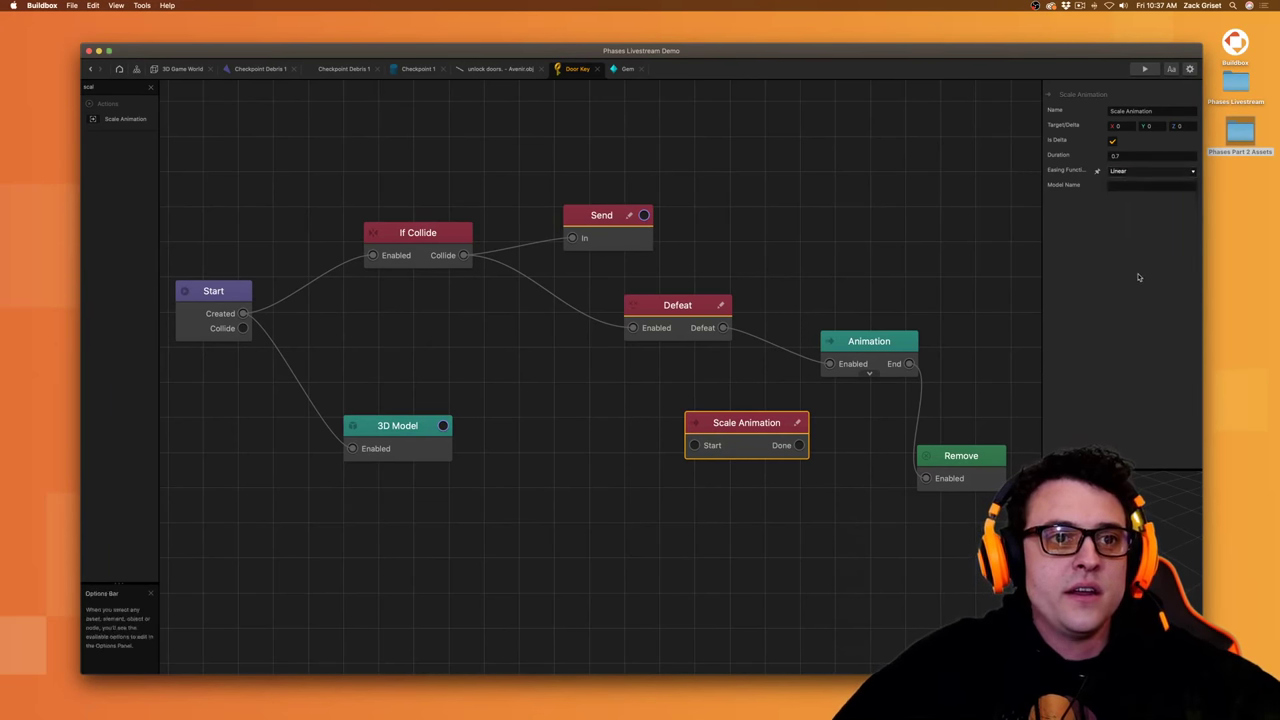
left_click_drag(695, 447, 464, 255)
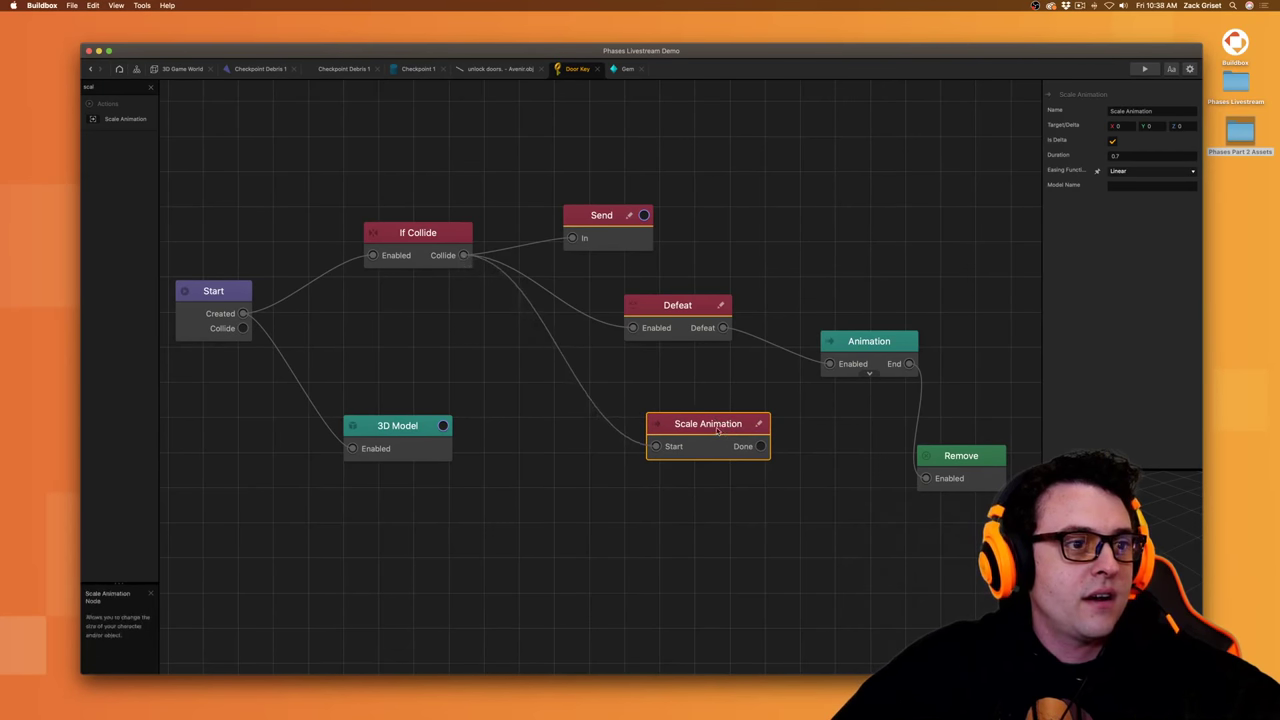
left_click_drag(712, 425, 613, 390)
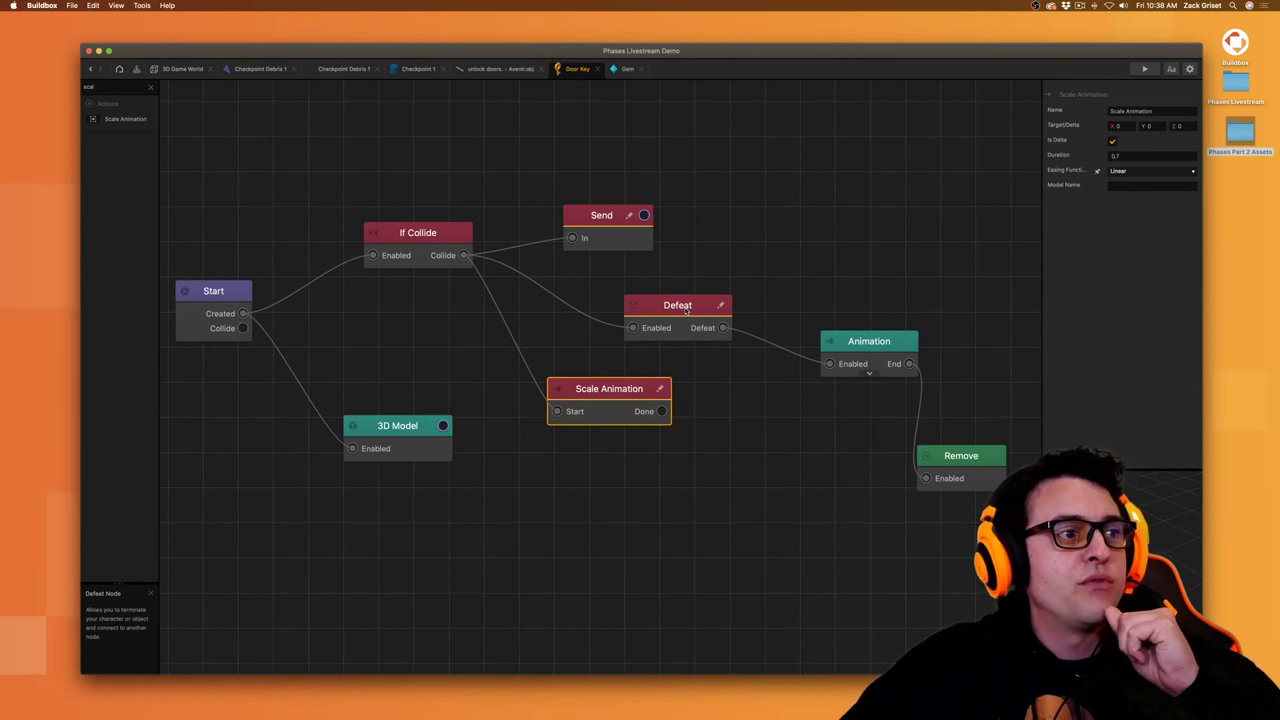
- Preview the 3D Game World to test how the door key scales when it is collected
left_click(1144, 69)
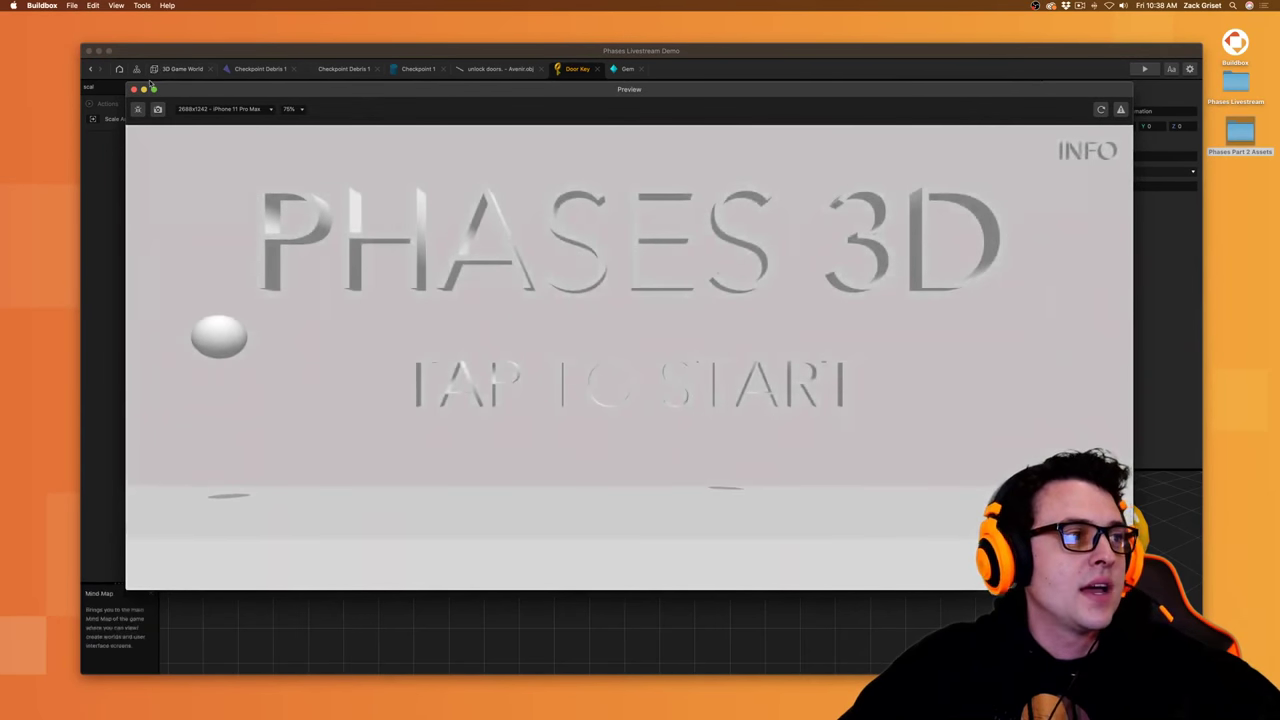
left_click(133, 90)
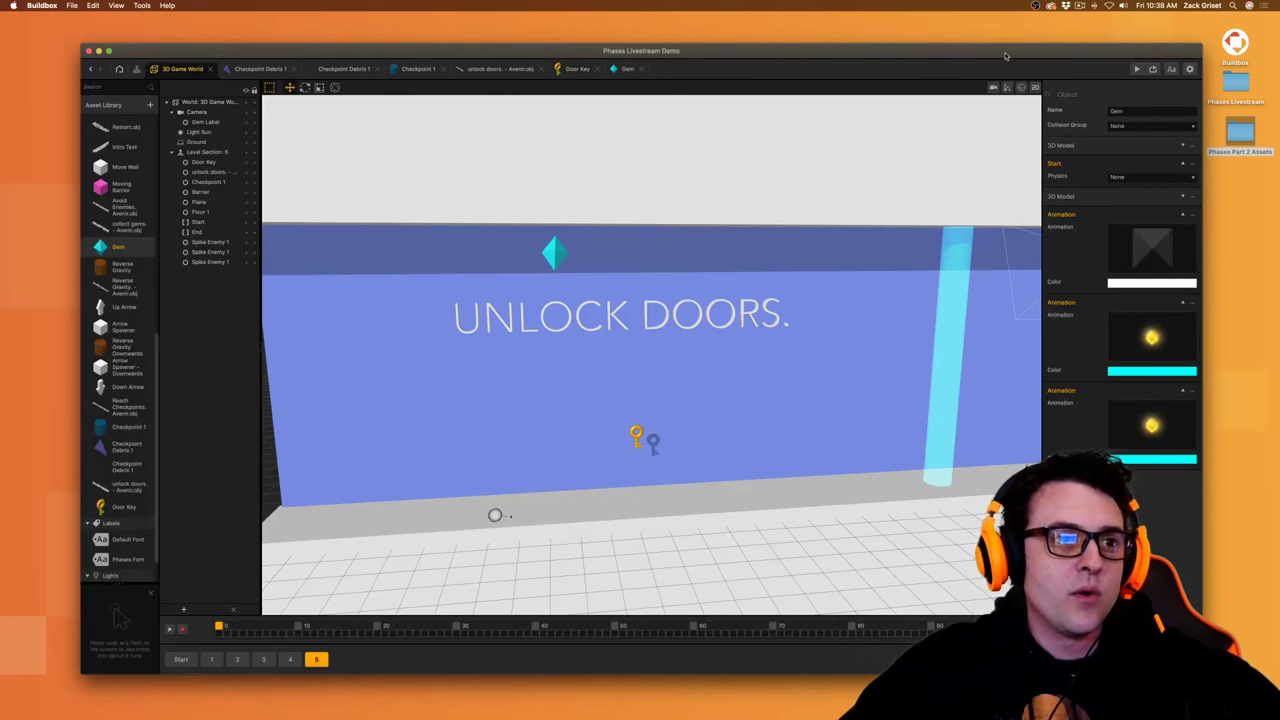
left_click(1152, 69)
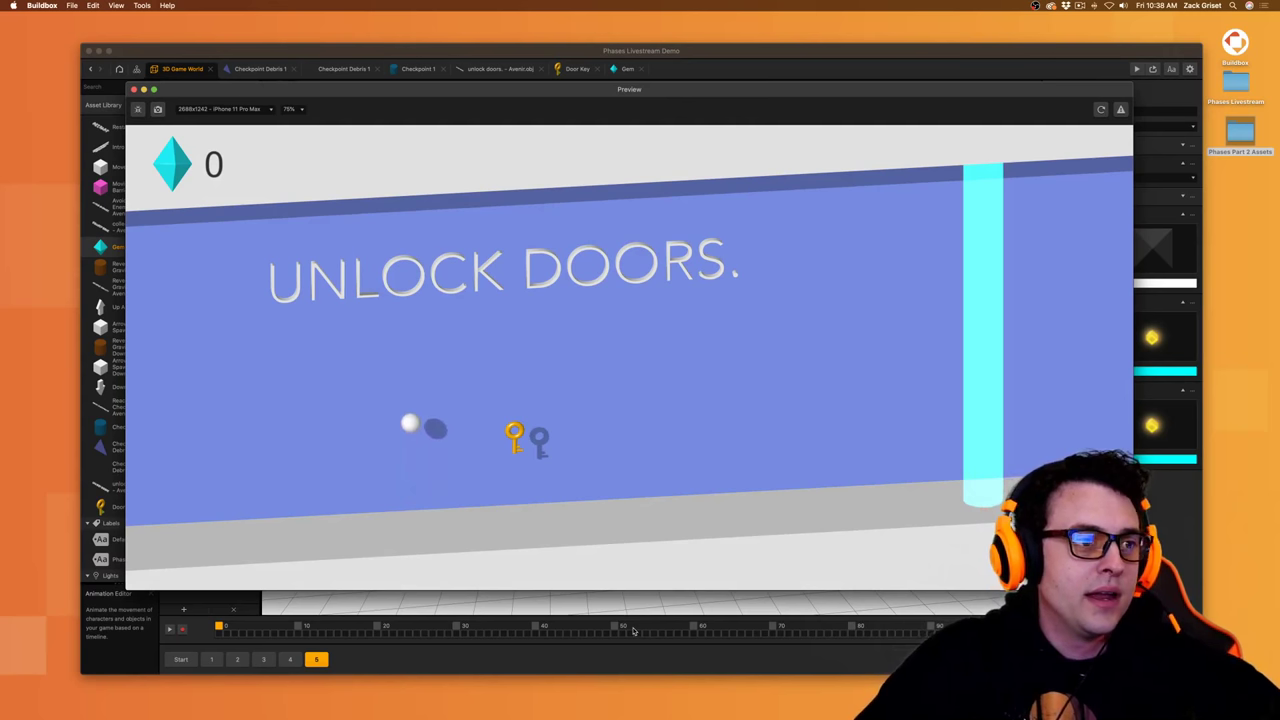
key("Right")
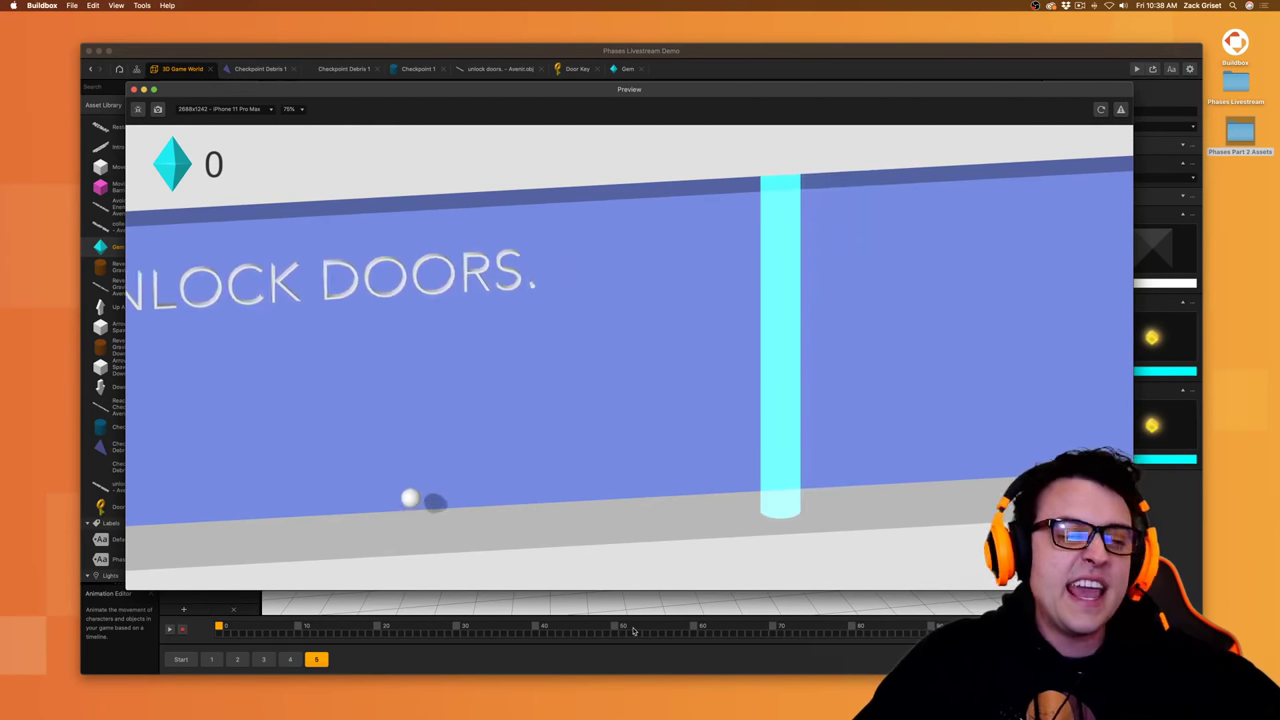
left_click(134, 90)
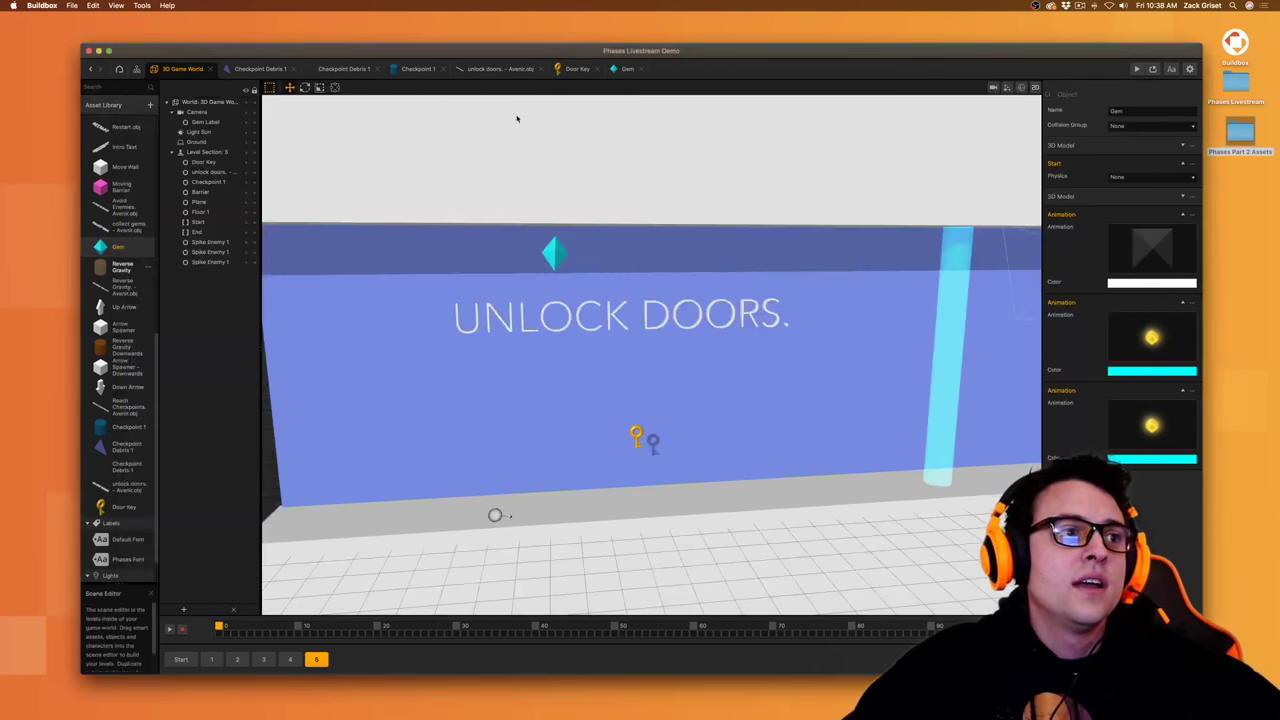
- Move the Scale Animation and Defeat nodes apart and insert a Delay node between If Collide's Collide output and Defeat
left_click(580, 70)
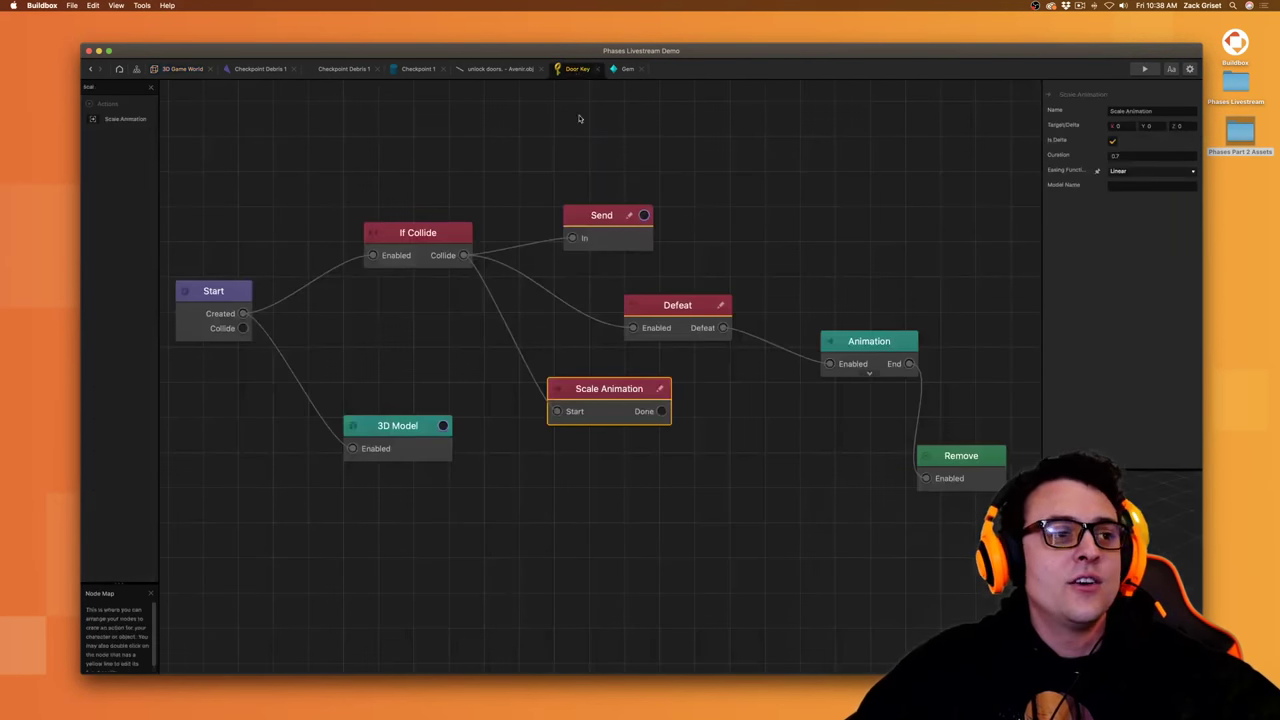
left_click_drag(613, 391, 722, 542)
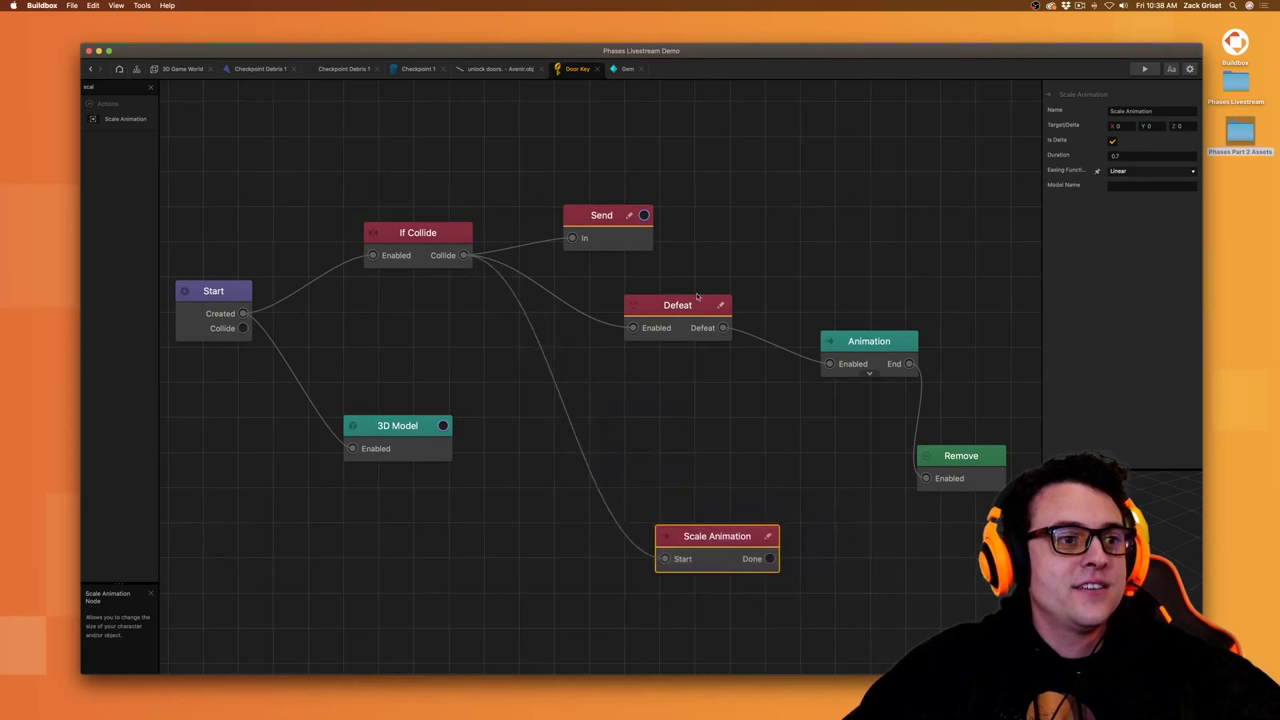
left_click_drag(683, 308, 862, 279)
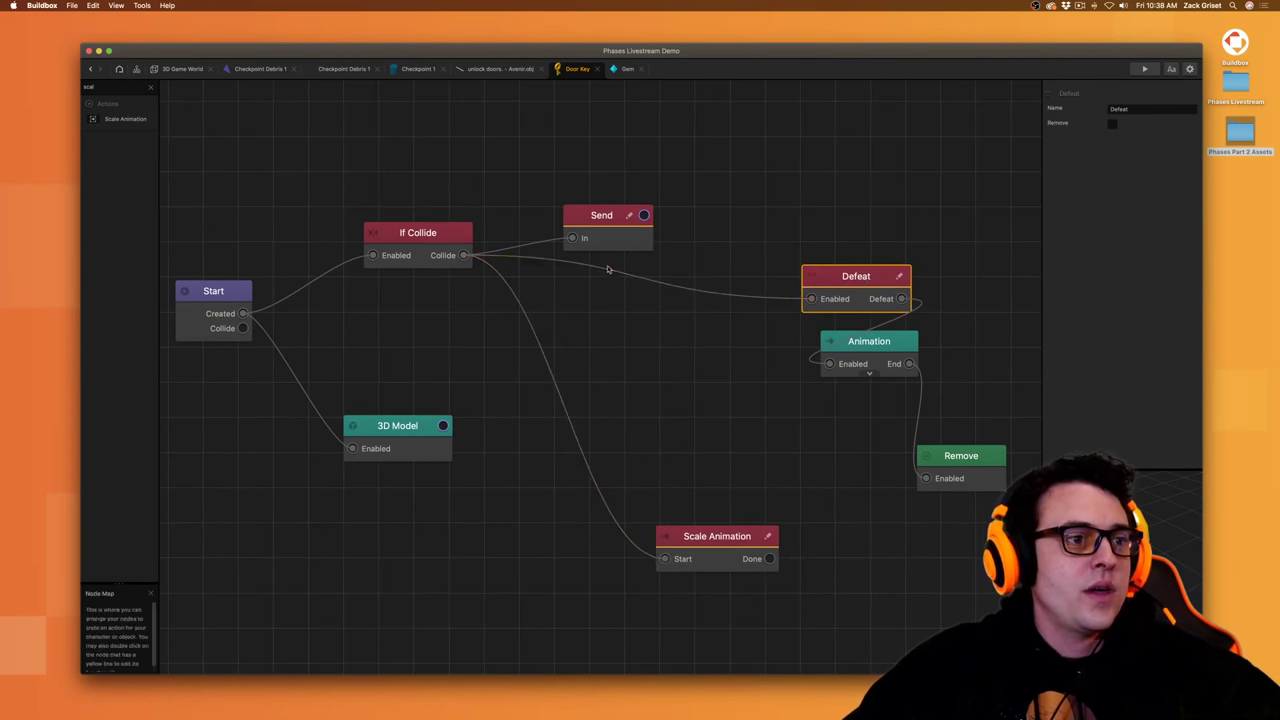
left_click(151, 90)
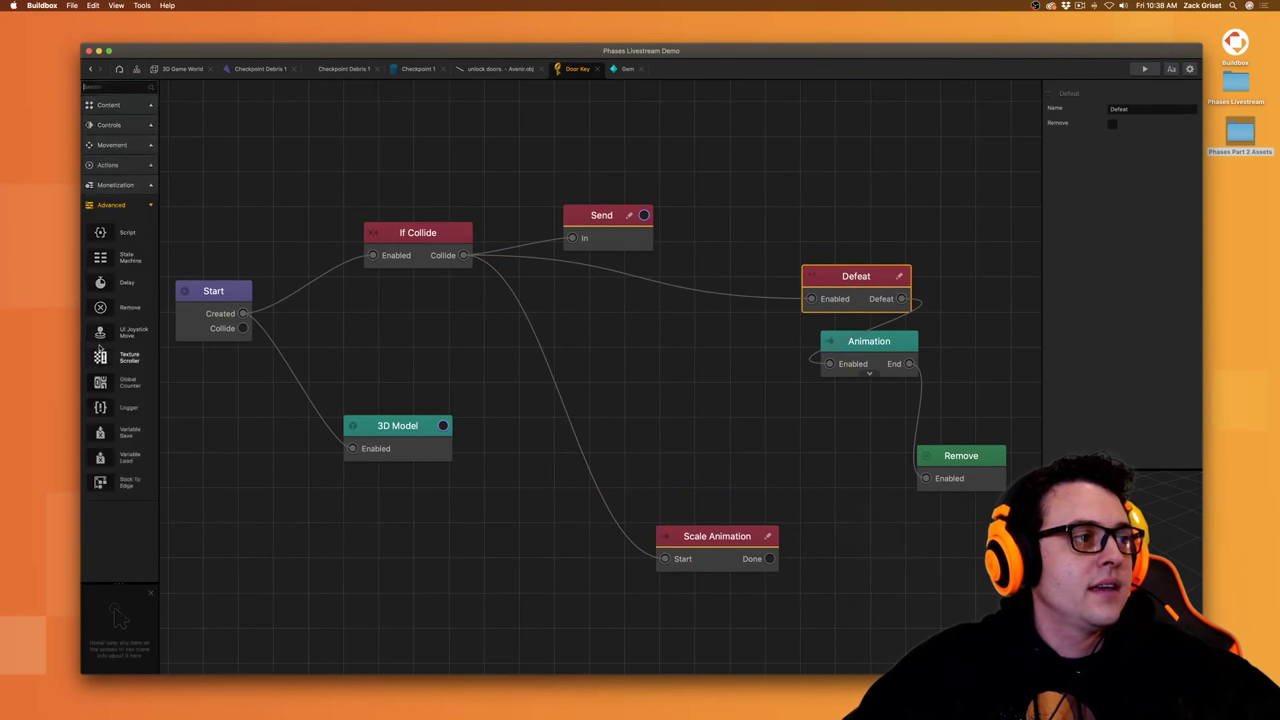
left_click_drag(100, 282, 678, 305)
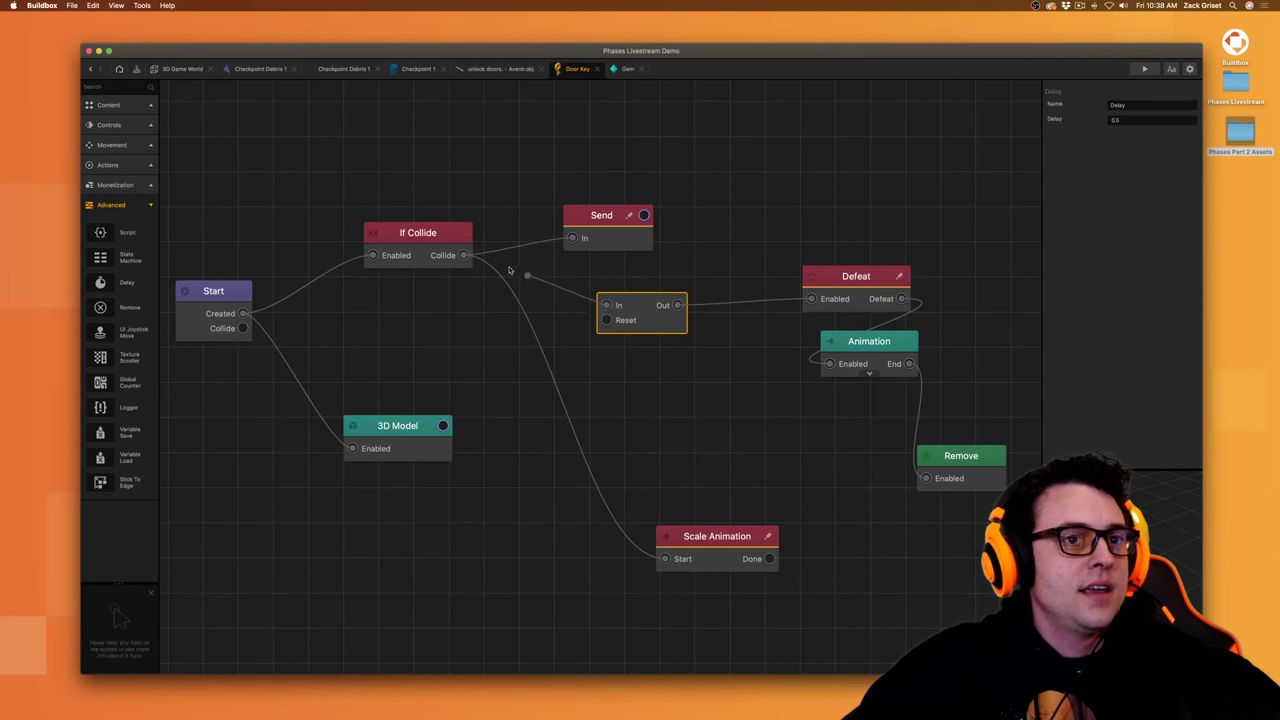
left_click_drag(508, 270, 606, 305)
- Set the Scale Animation node's duration to 0.5
left_click(704, 538)
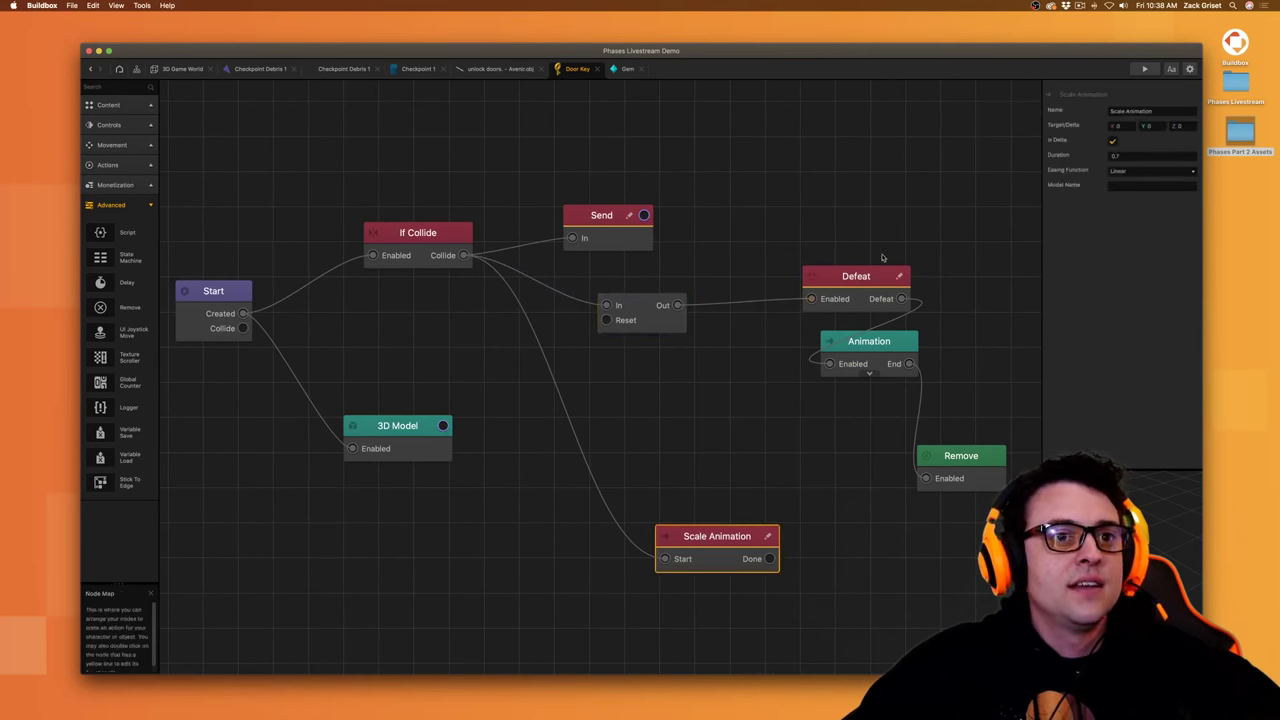
left_click(1124, 157)
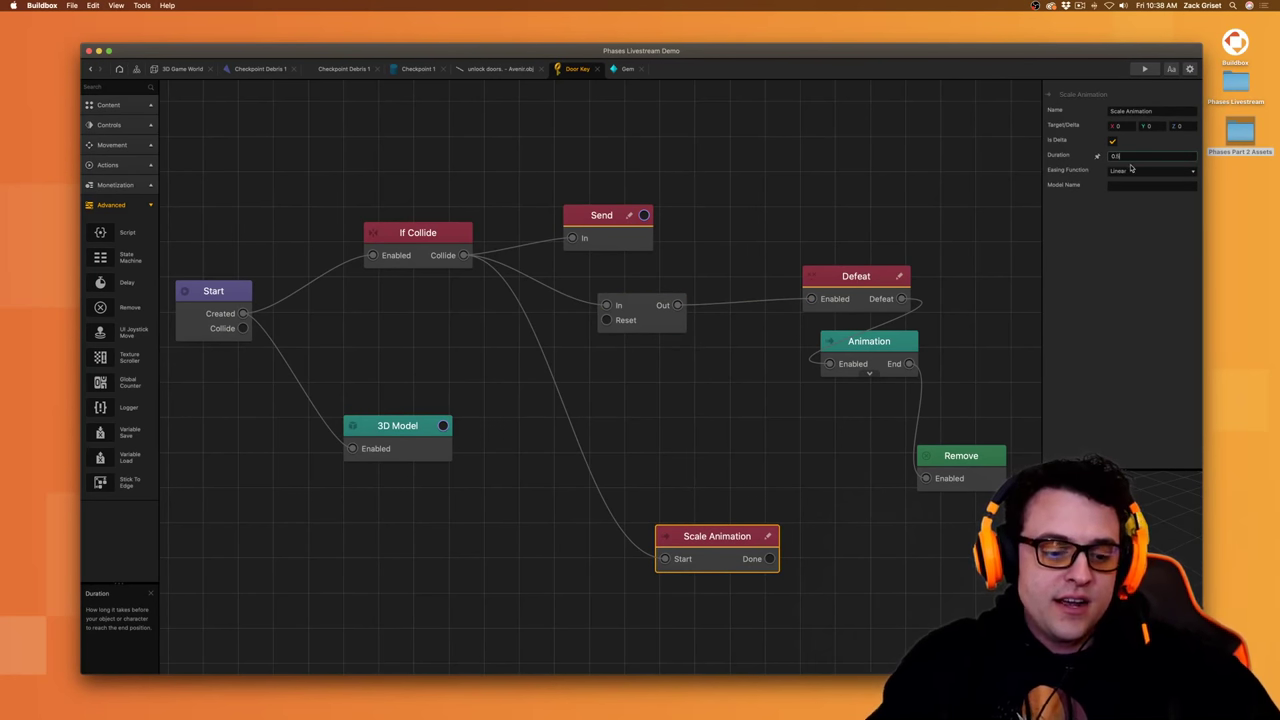
left_click(1154, 341)
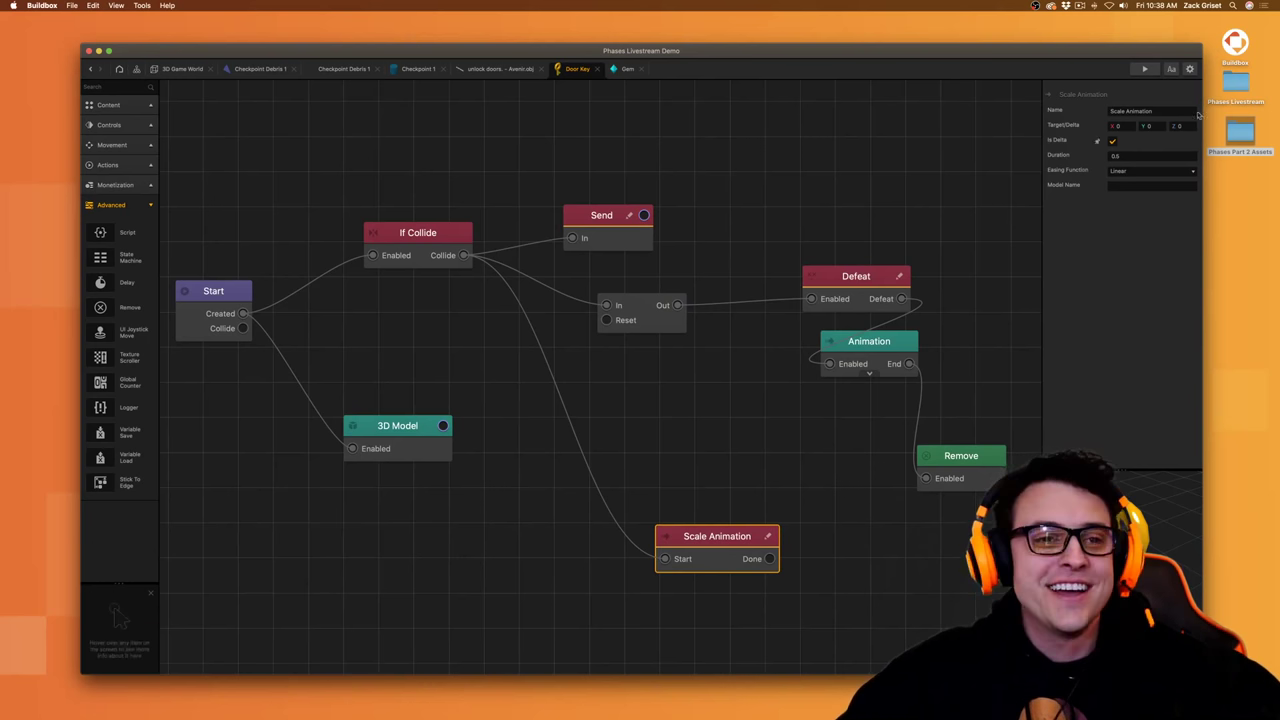
- Preview the 3D Game World scene to test the door key's collection with the delayed defeat
left_click(185, 69)
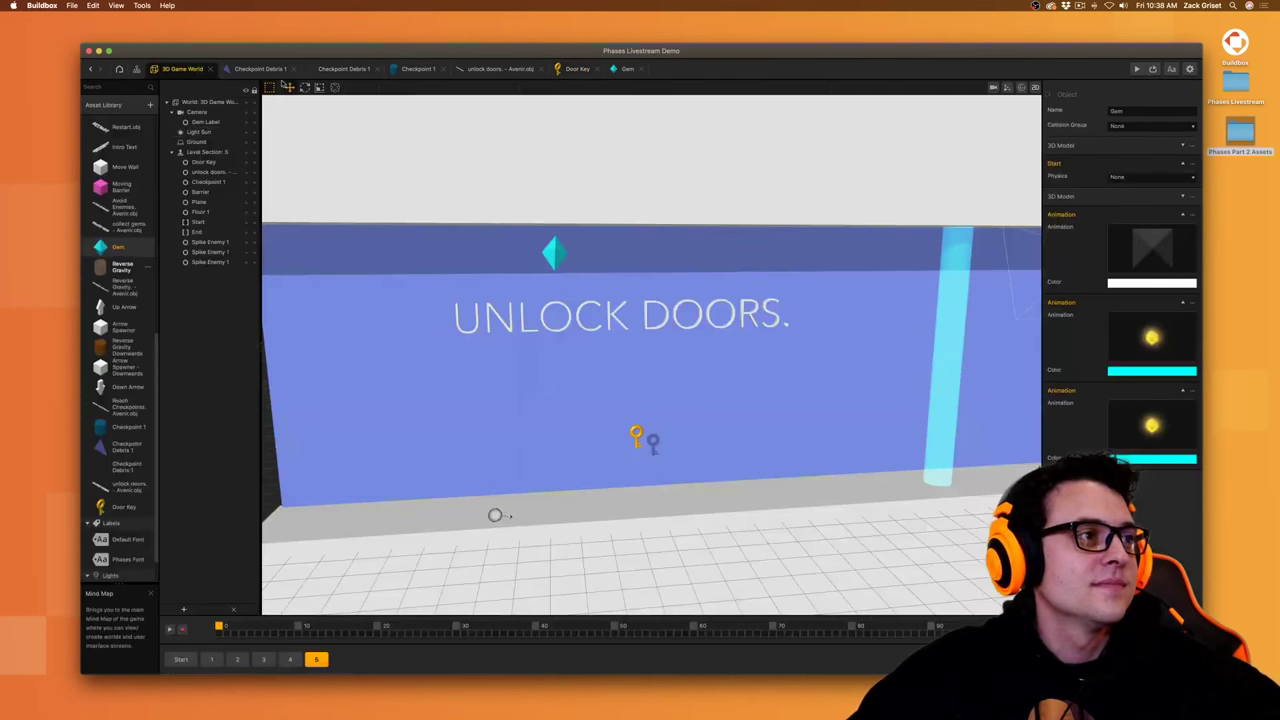
left_click(1153, 69)
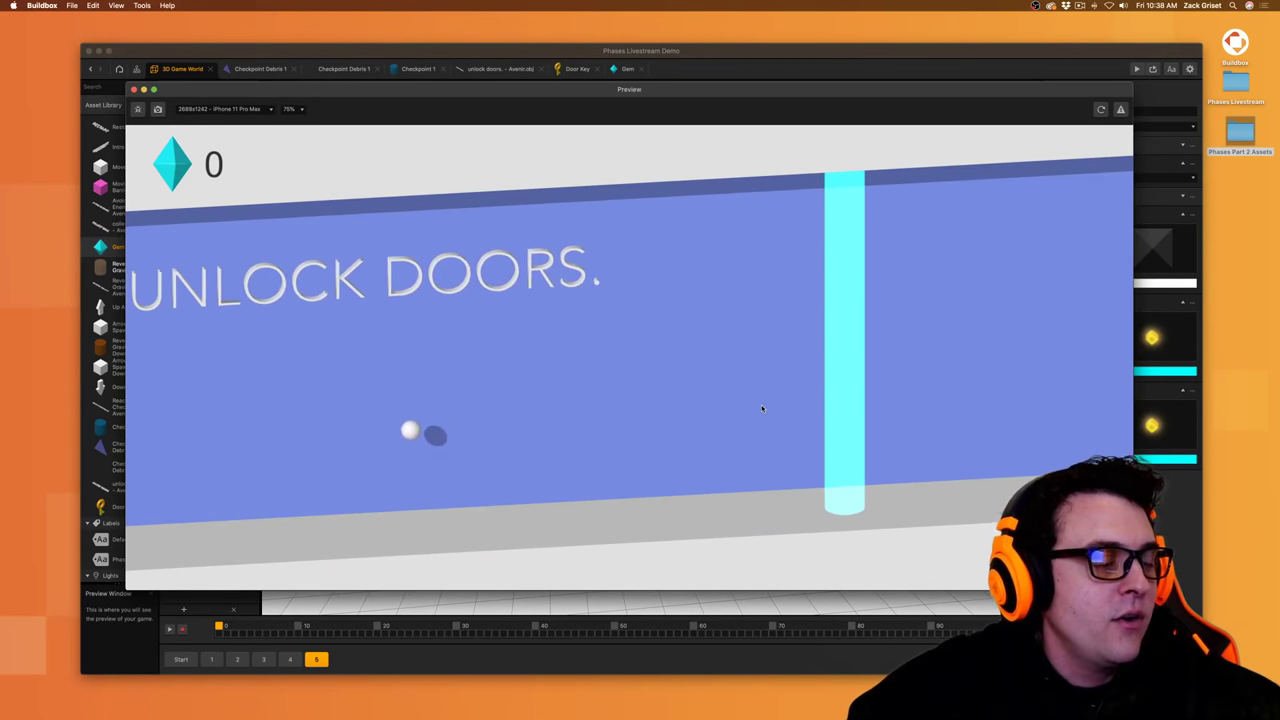
left_click(134, 90)
- Rename the door key's 3D Model node to 3D Model 7 and enter that name as the Scale Animation node's model name
left_click(577, 68)
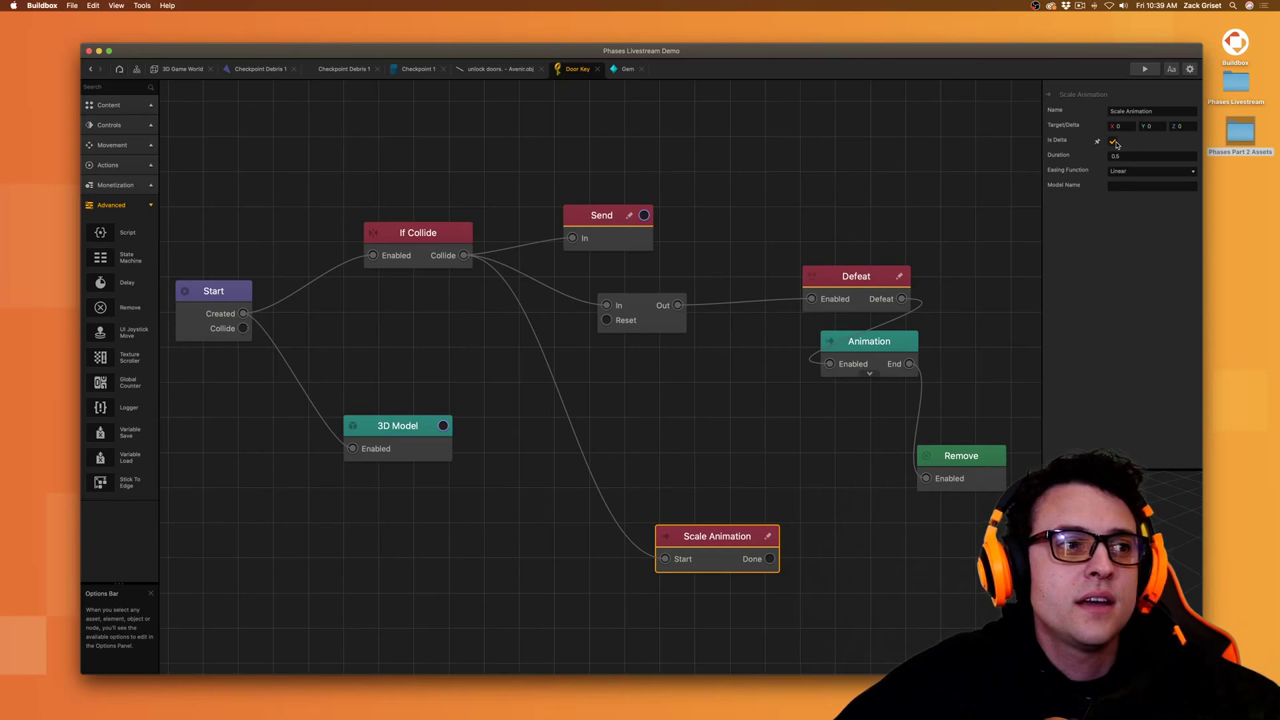
left_click(383, 446)
left_click(1157, 108)
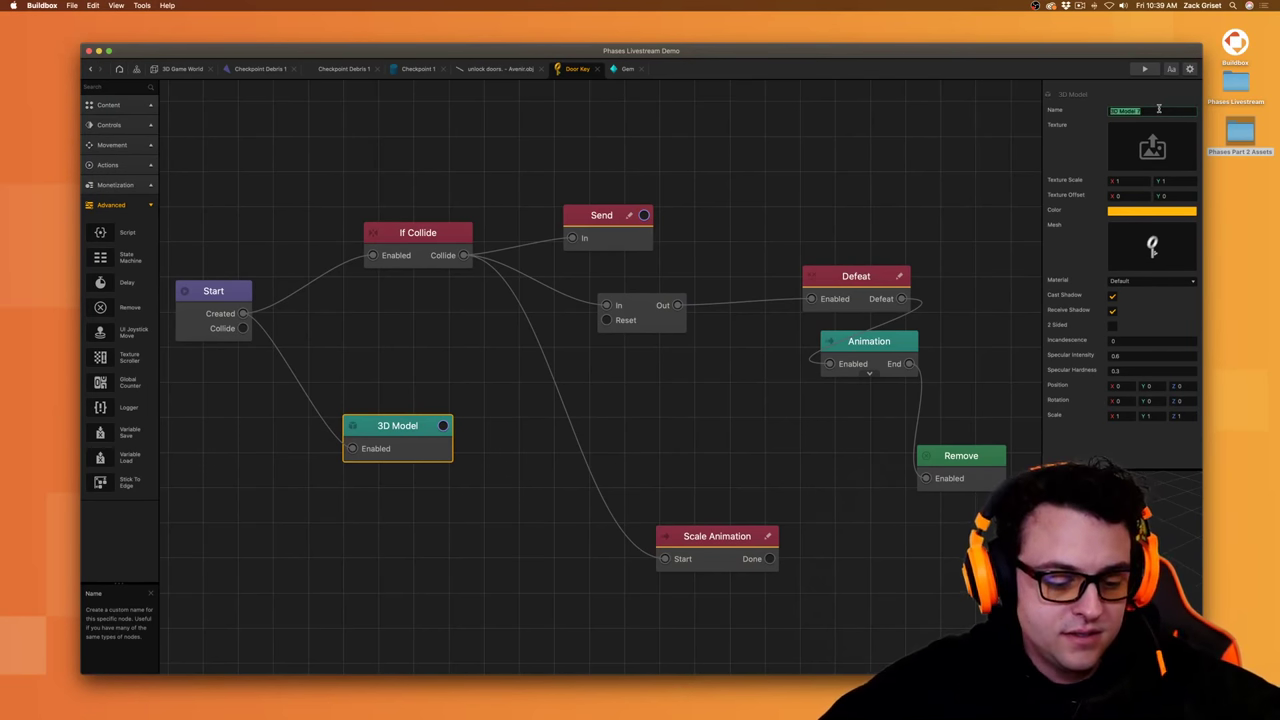
left_click(681, 555)
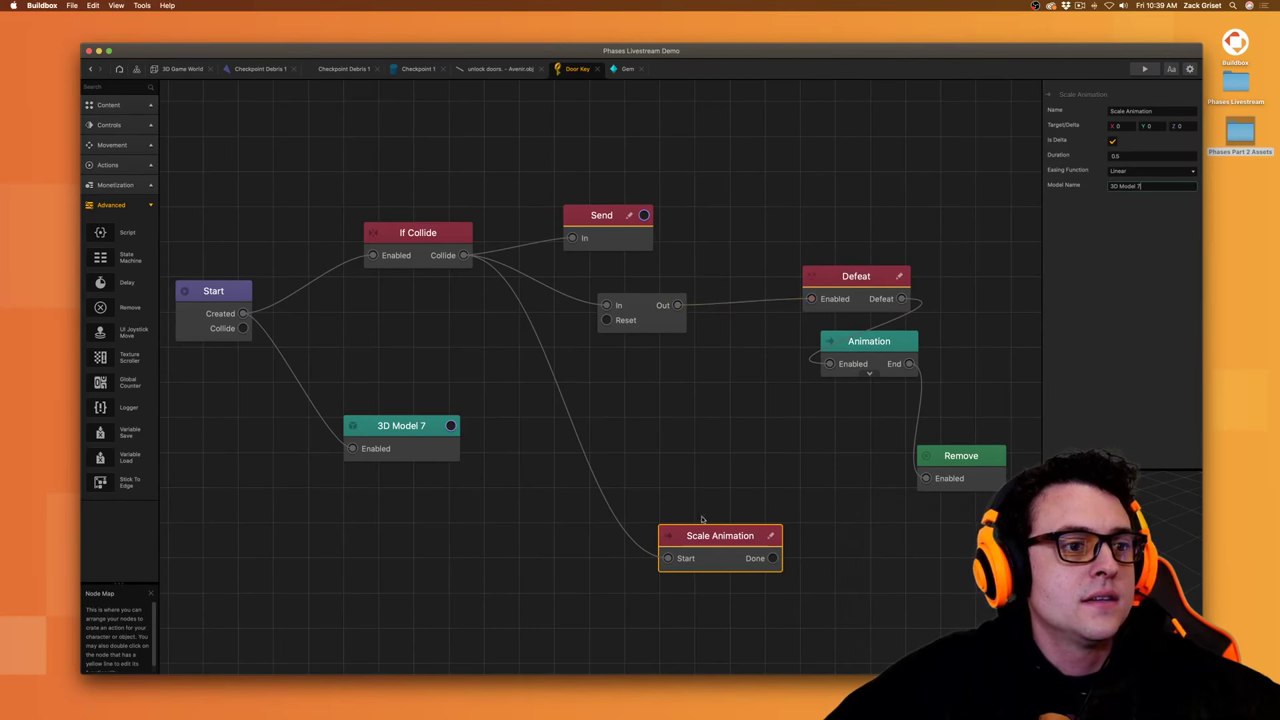
- Move Scale Animation closer to If Collide, disconnect the Delay node, and connect Scale Animation's Done output to Defeat's Enabled input
left_click_drag(702, 528, 586, 397)
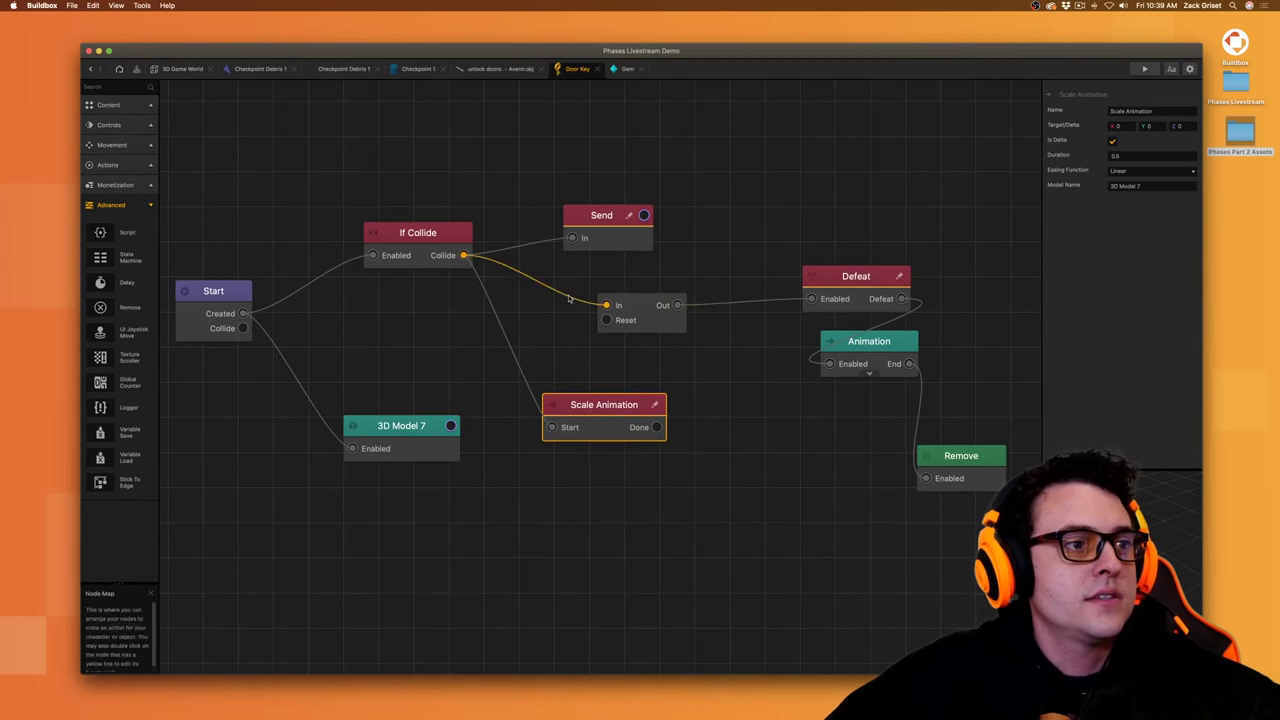
left_click_drag(568, 298, 582, 312)
left_click_drag(706, 306, 657, 427)
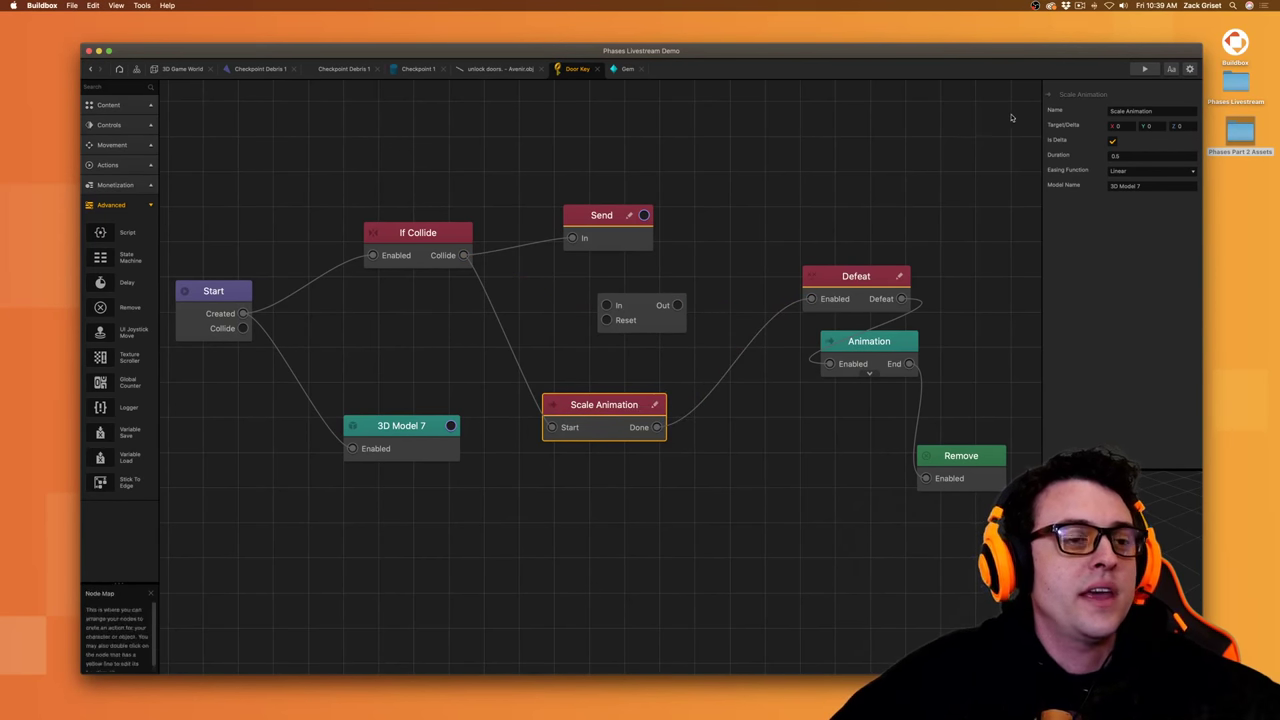
- Preview the 3D Game World scene to check the key's scaling with the rewired nodes
left_click(1141, 69)
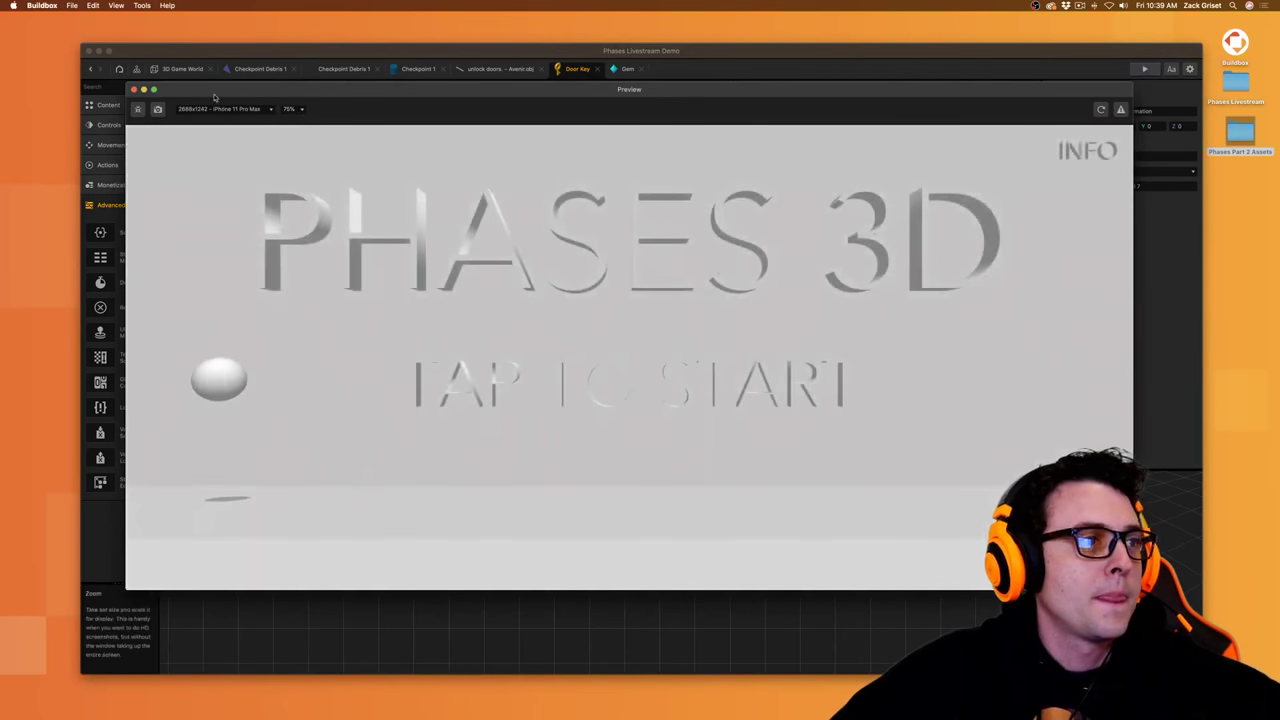
left_click(133, 89)
left_click(136, 68)
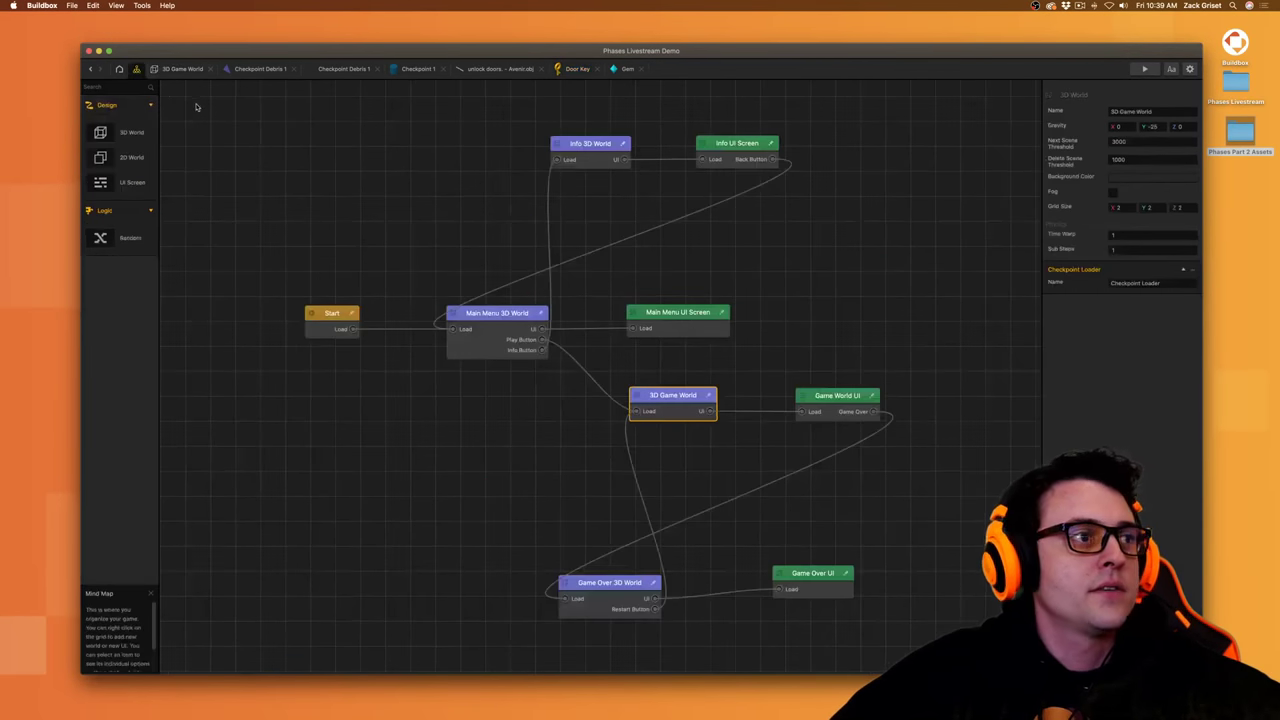
left_click(182, 68)
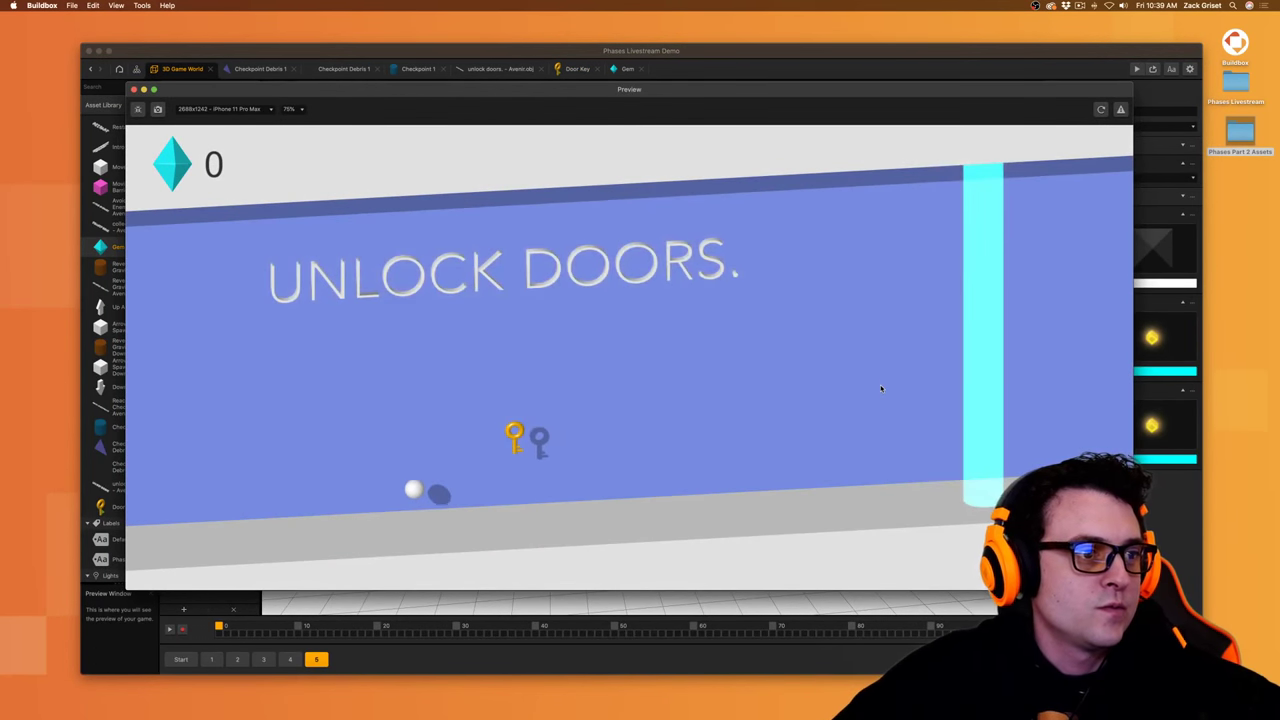
left_click(881, 388)
left_click(881, 388)
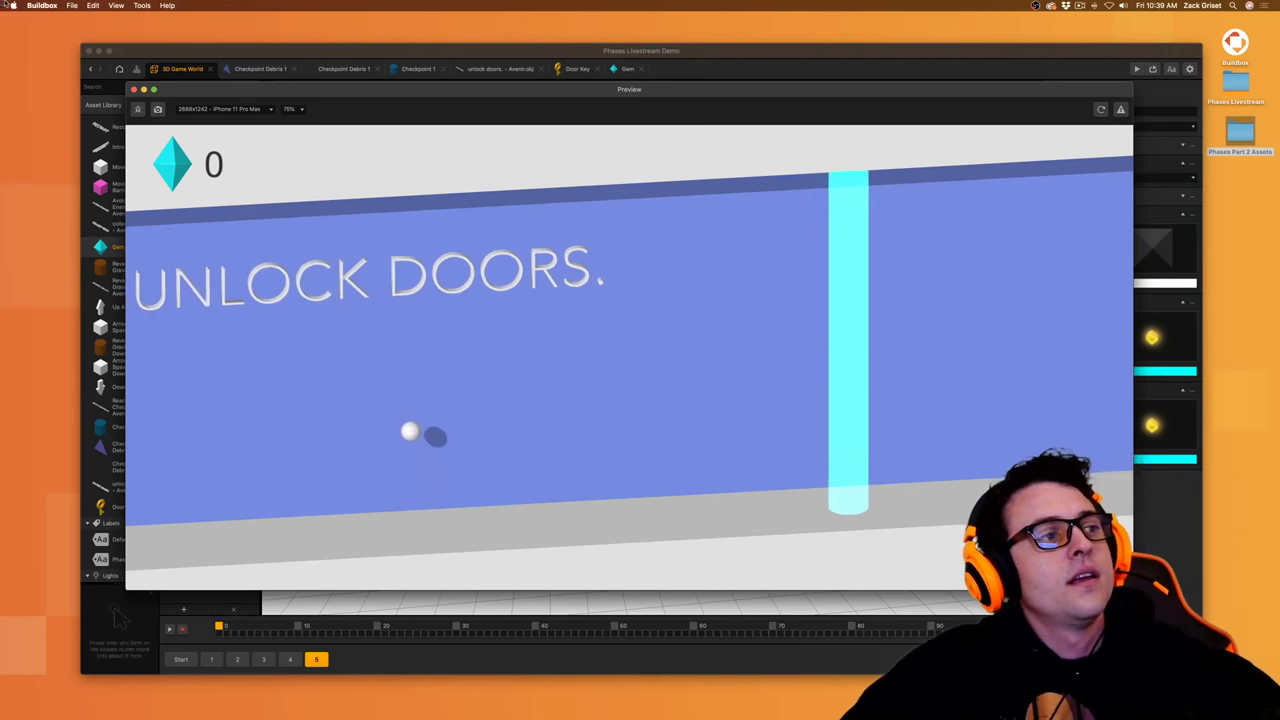
left_click(134, 89)
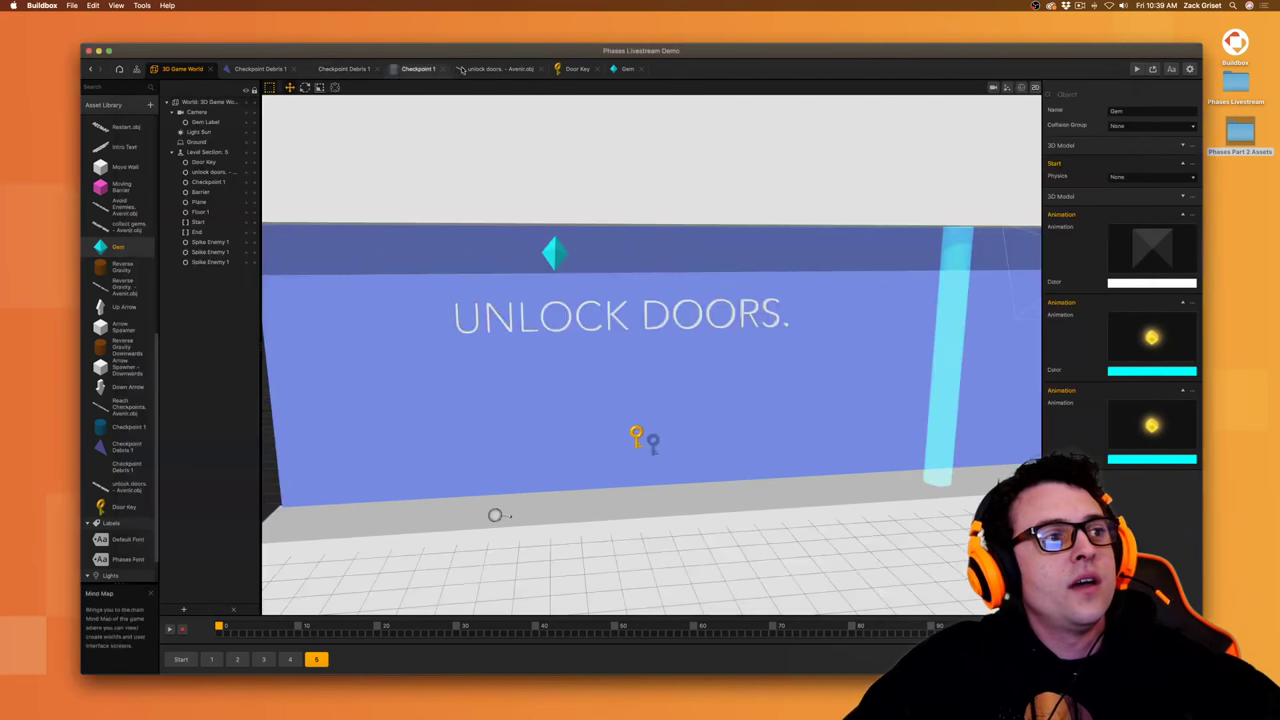
- Set the Scale Animation node's X, Y and Z target to 0.01 and preview the 3D Game World scene
left_click(577, 68)
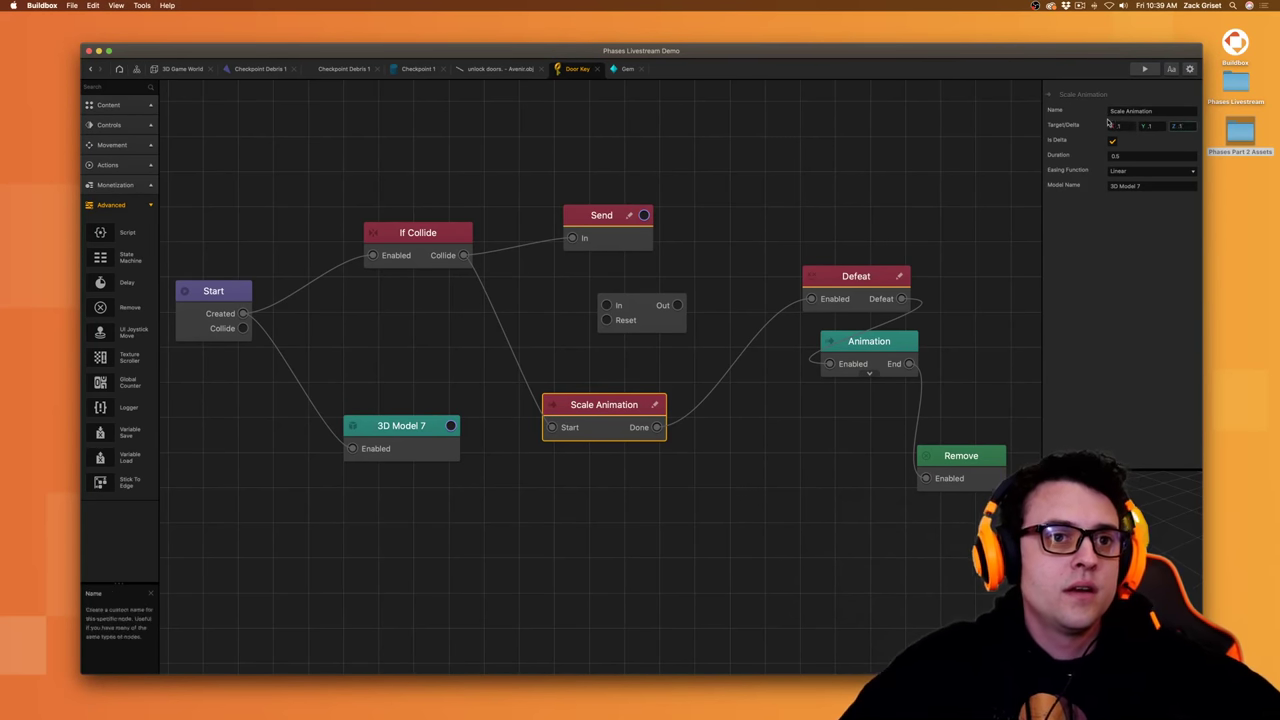
left_click(1126, 128)
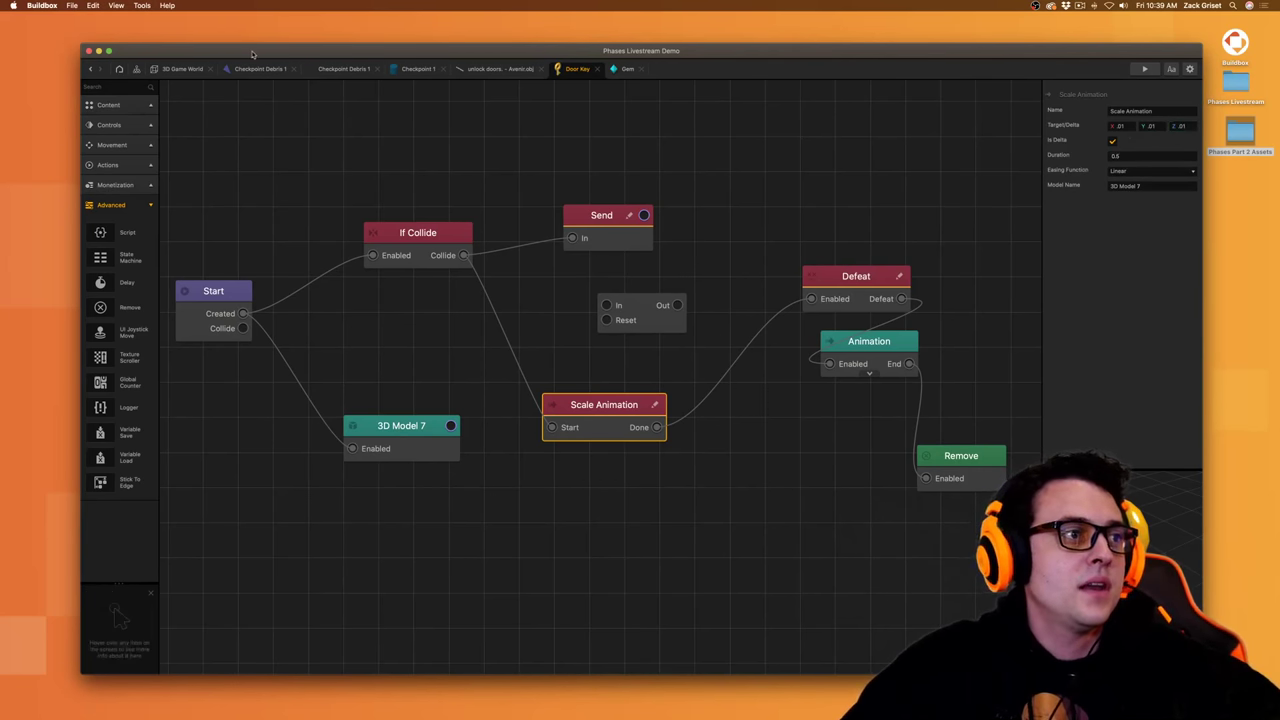
left_click(182, 68)
left_click(1137, 69)
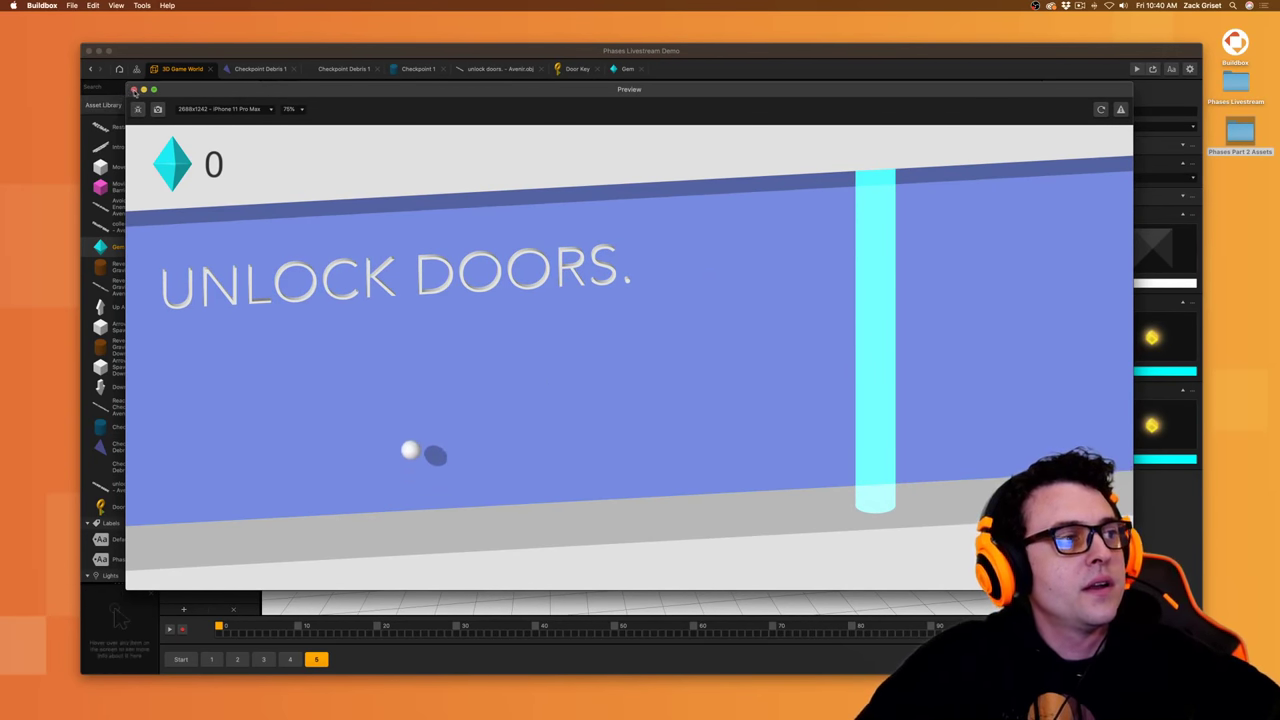
left_click(134, 89)
- Turn off Is Delta for the Scale Animation node and check the If Collide and 3D Model 7 settings
left_click(577, 68)
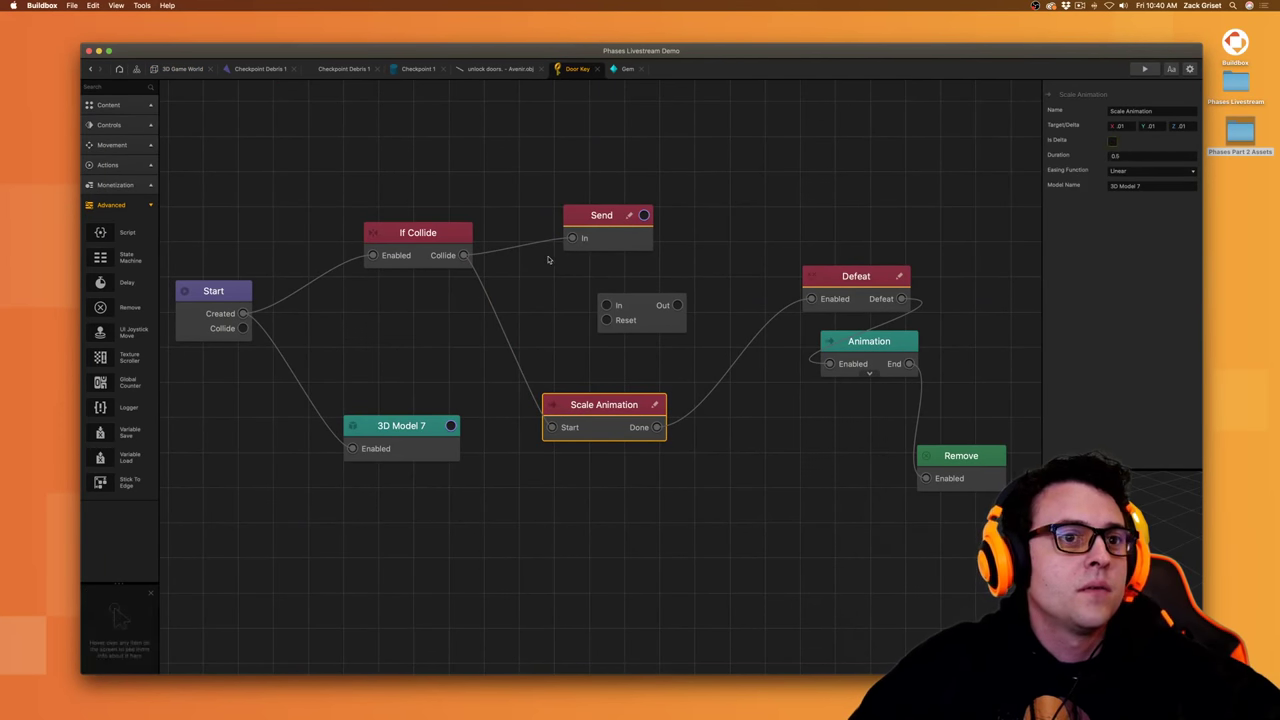
left_click(406, 242)
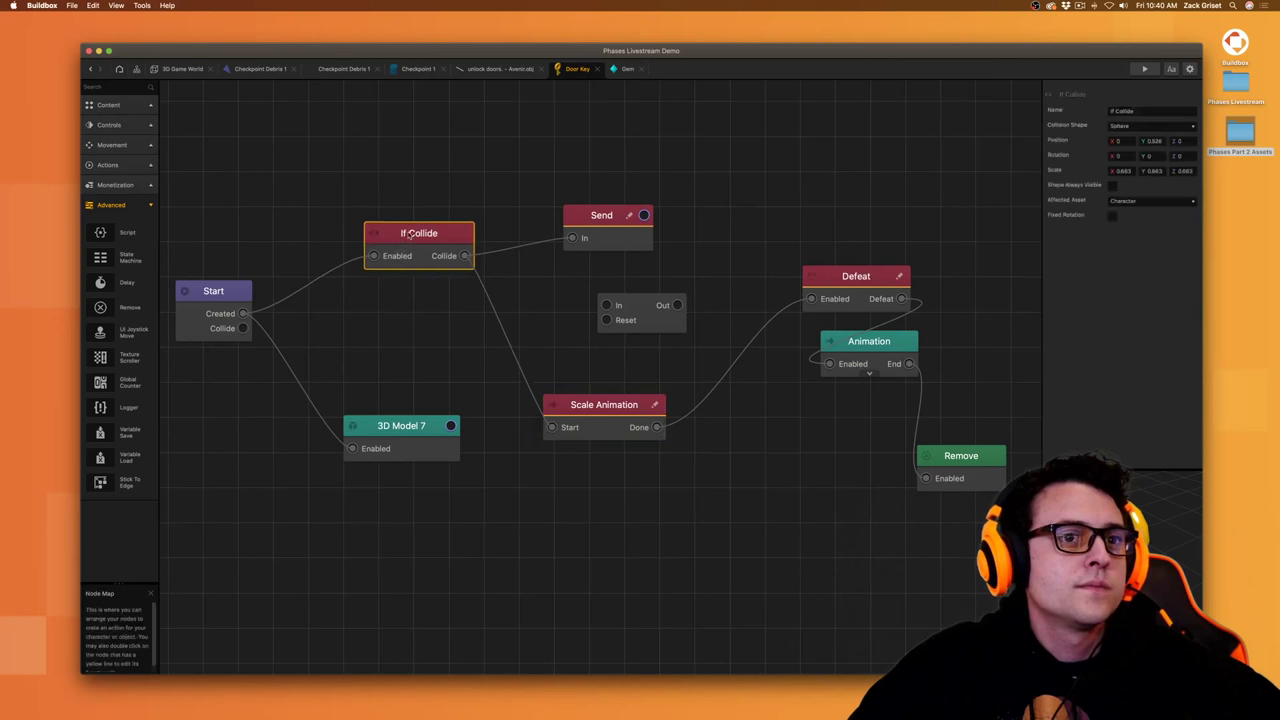
left_click(645, 400)
left_click(424, 451)
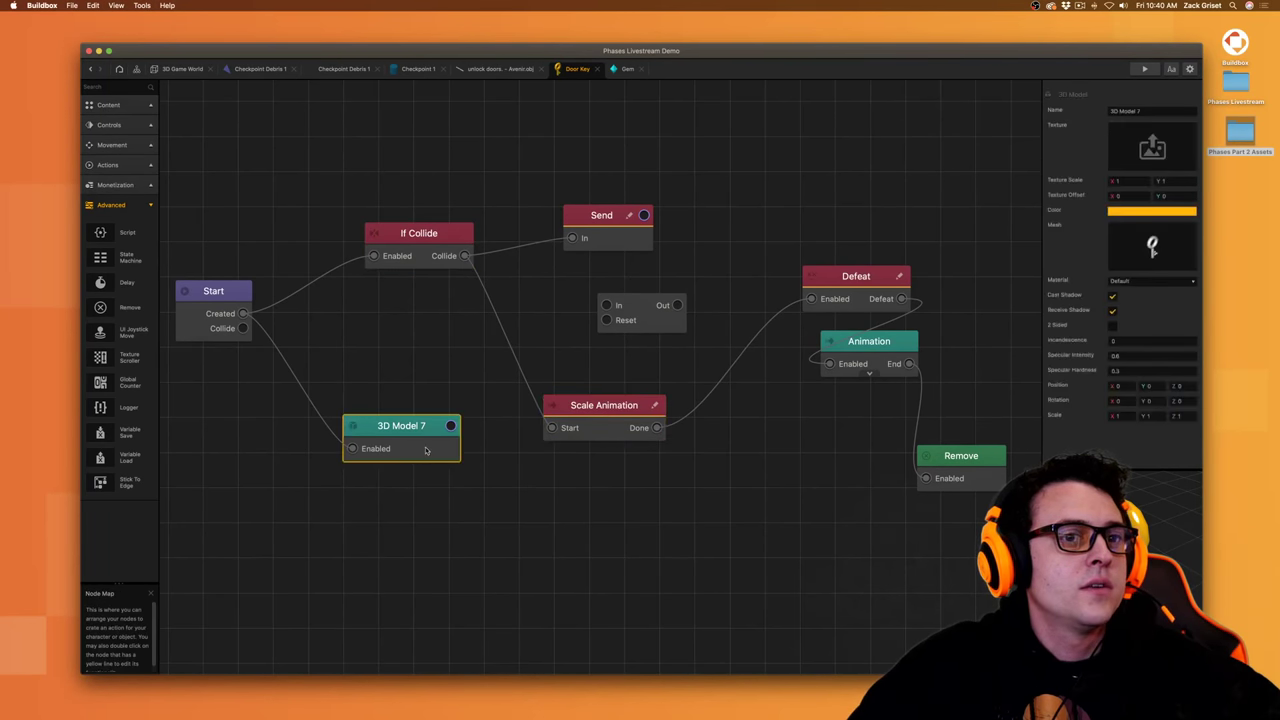
- Play-test the 3D Game World scene by collecting the door key with Is Delta turned off
left_click(180, 68)
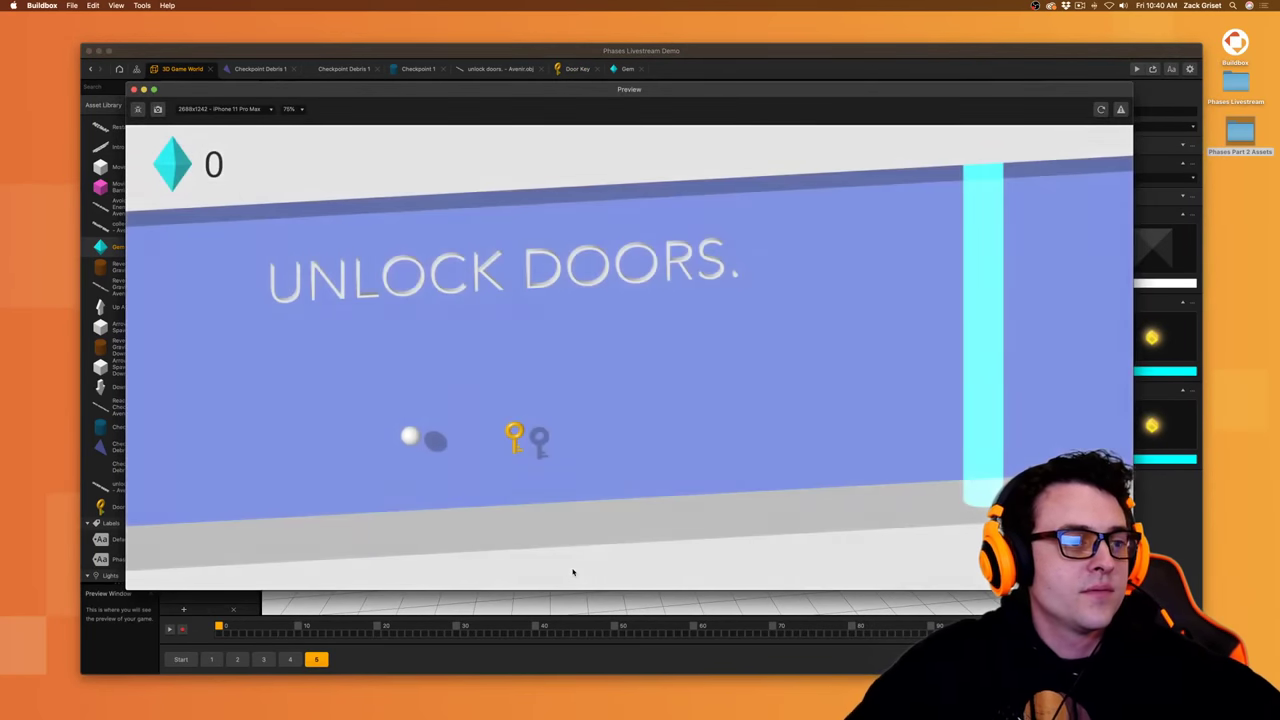
left_click(571, 571)
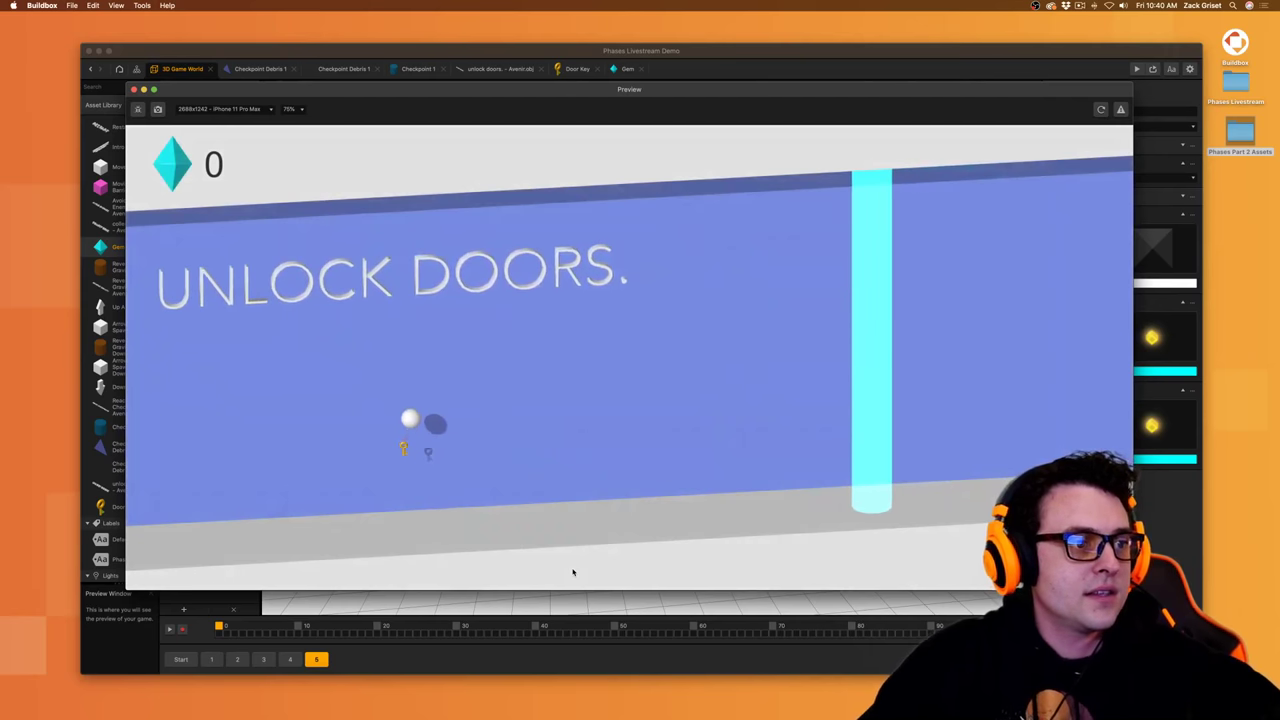
left_click(573, 572)
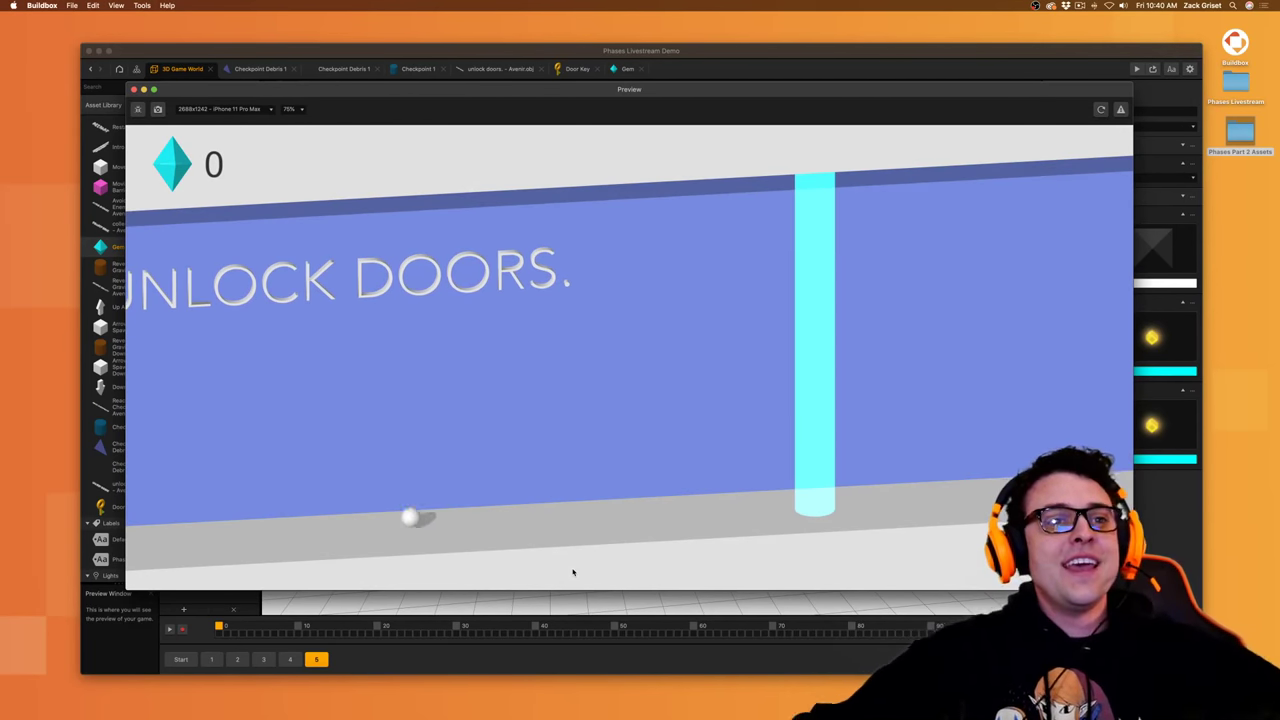
left_click(134, 89)
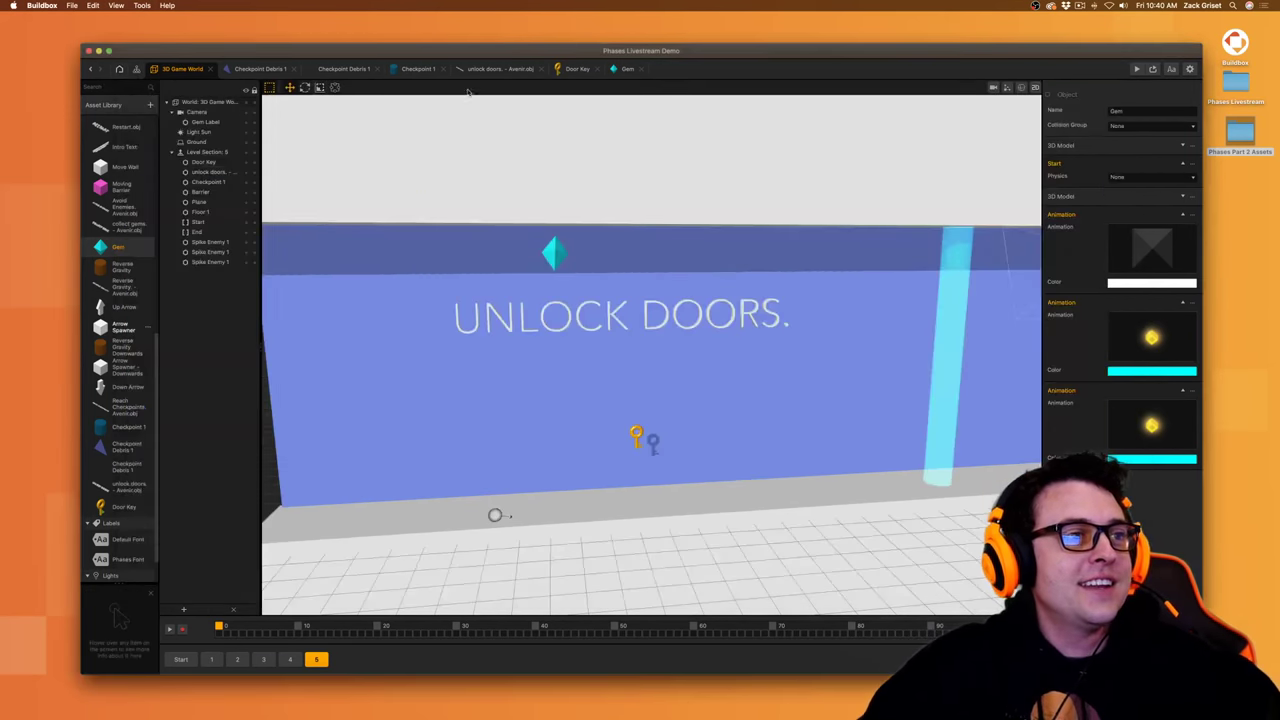
- Review the Scale Animation node's settings and play the 3D Game World scene again to judge the scaling speed
left_click(586, 72)
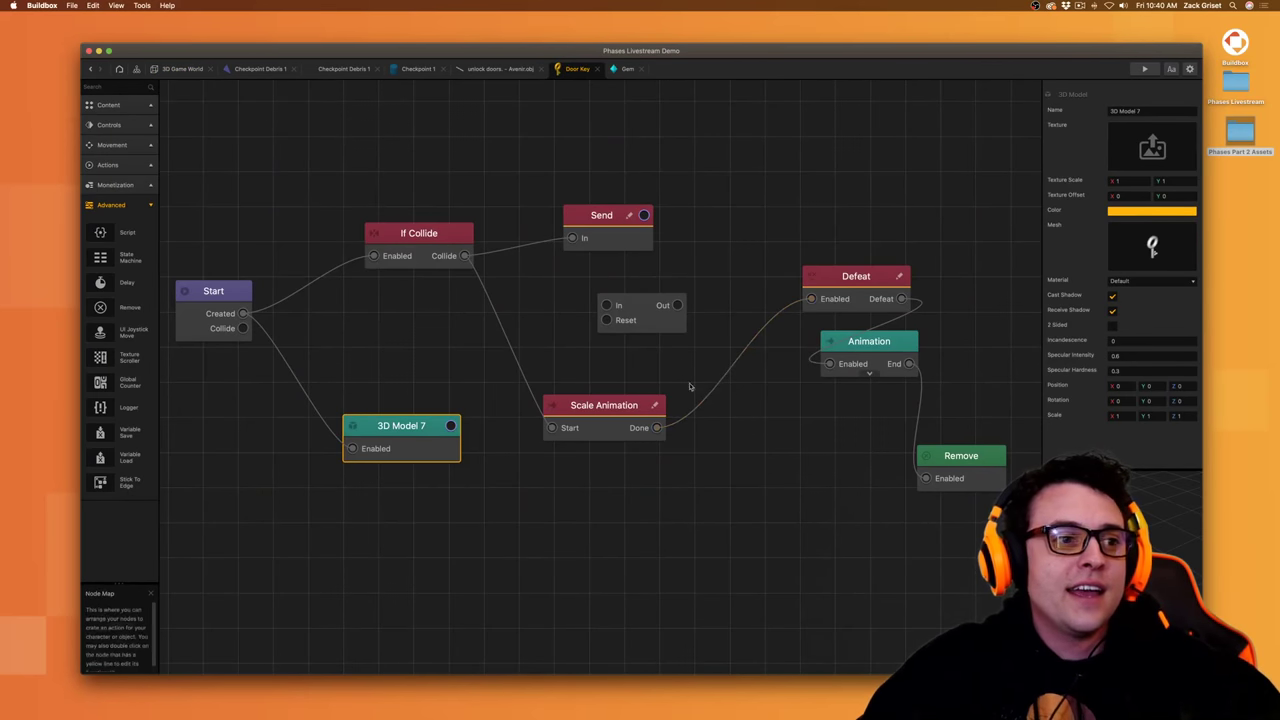
left_click(591, 405)
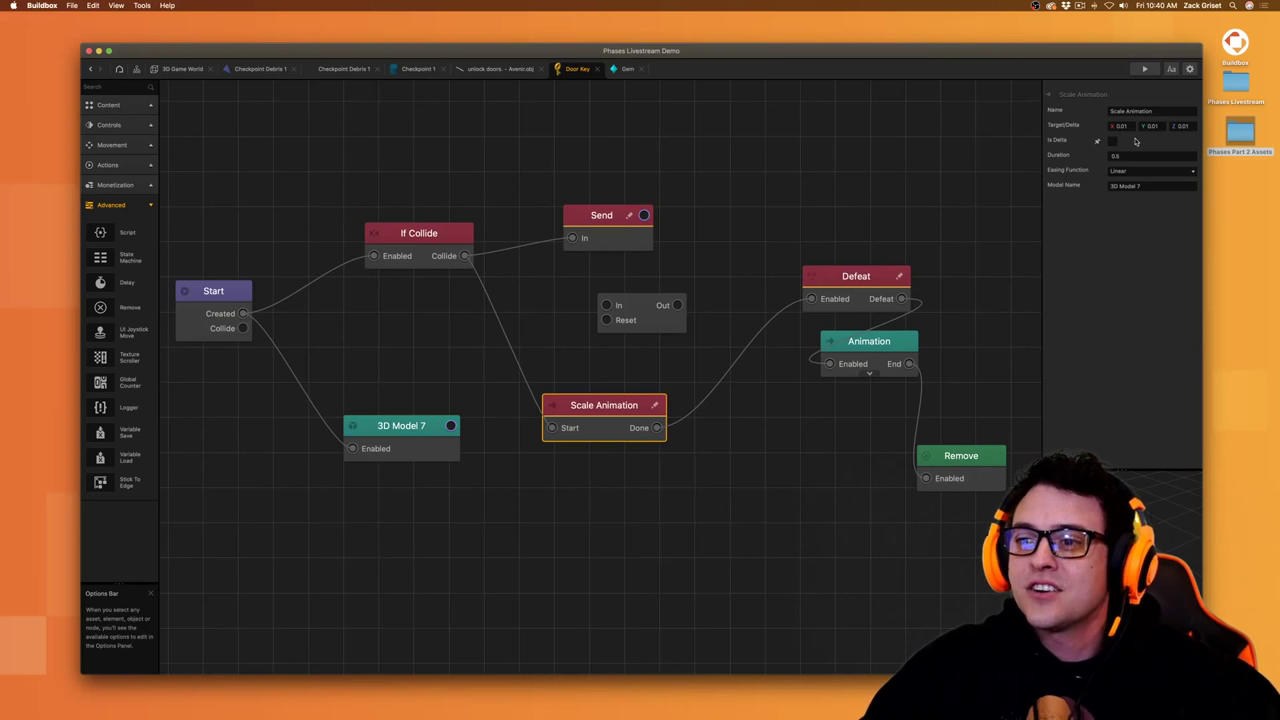
left_click(180, 69)
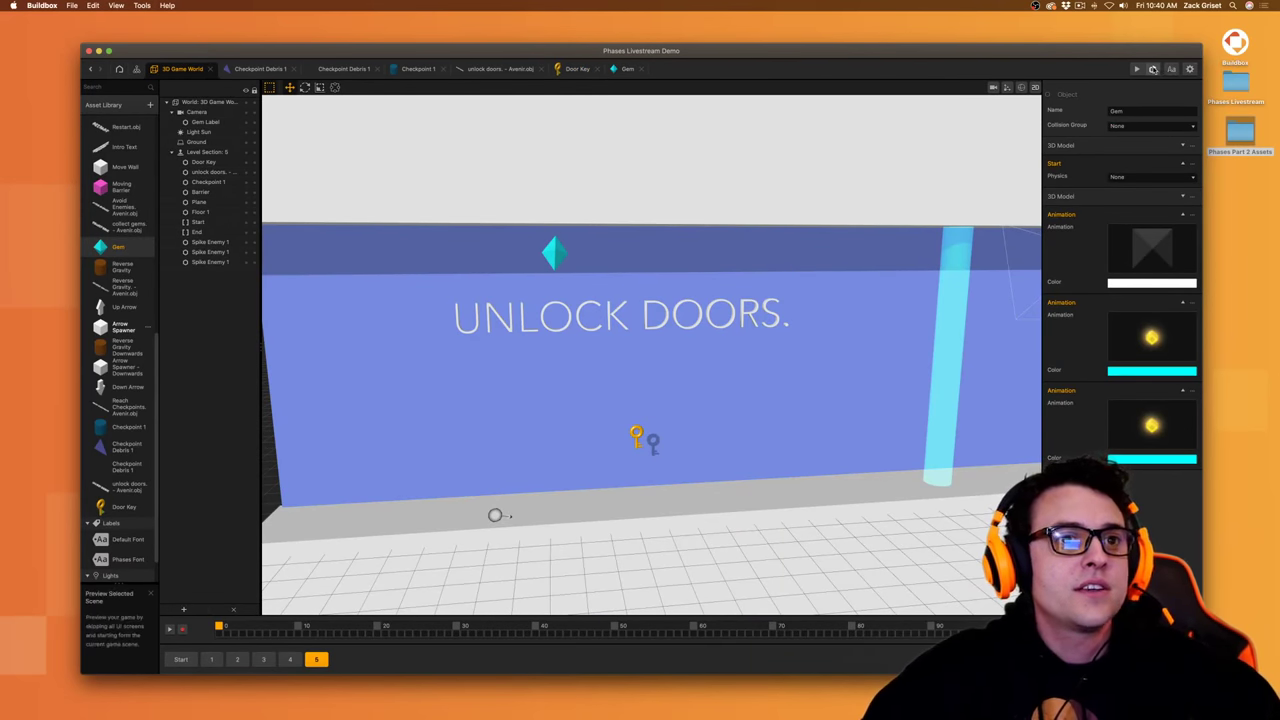
left_click(1153, 69)
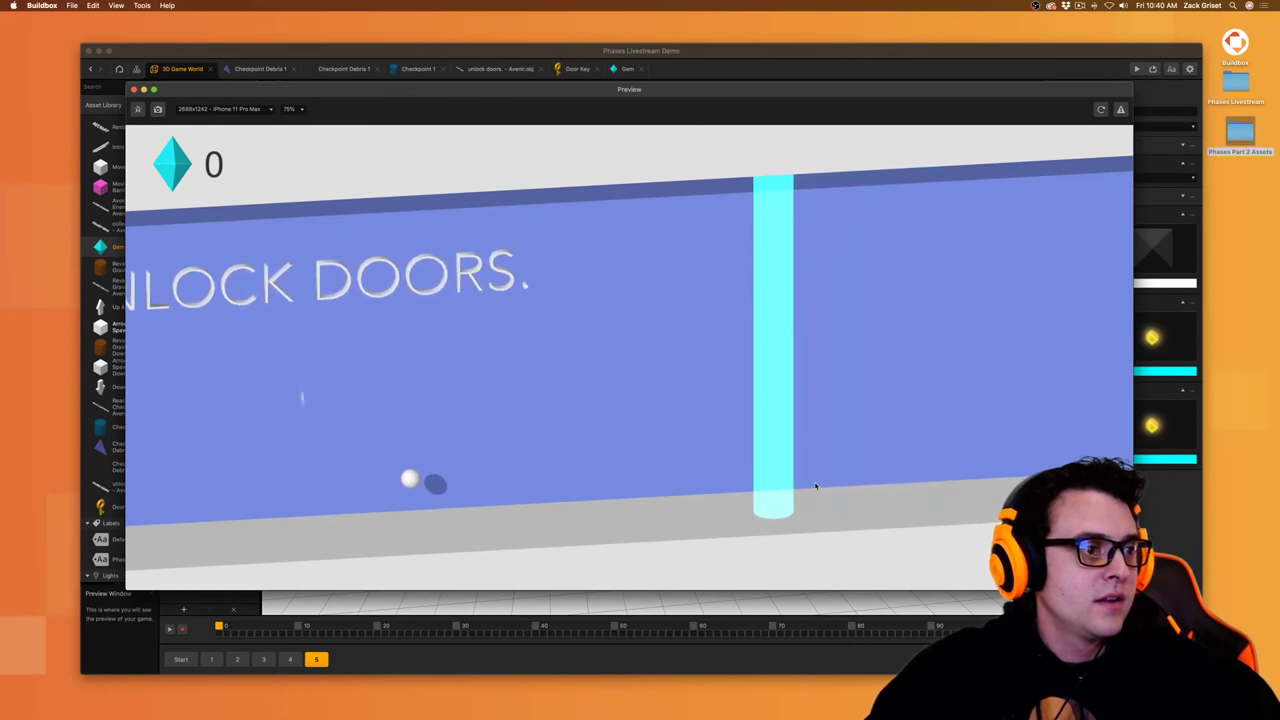
left_click_drag(816, 486, 614, 276)
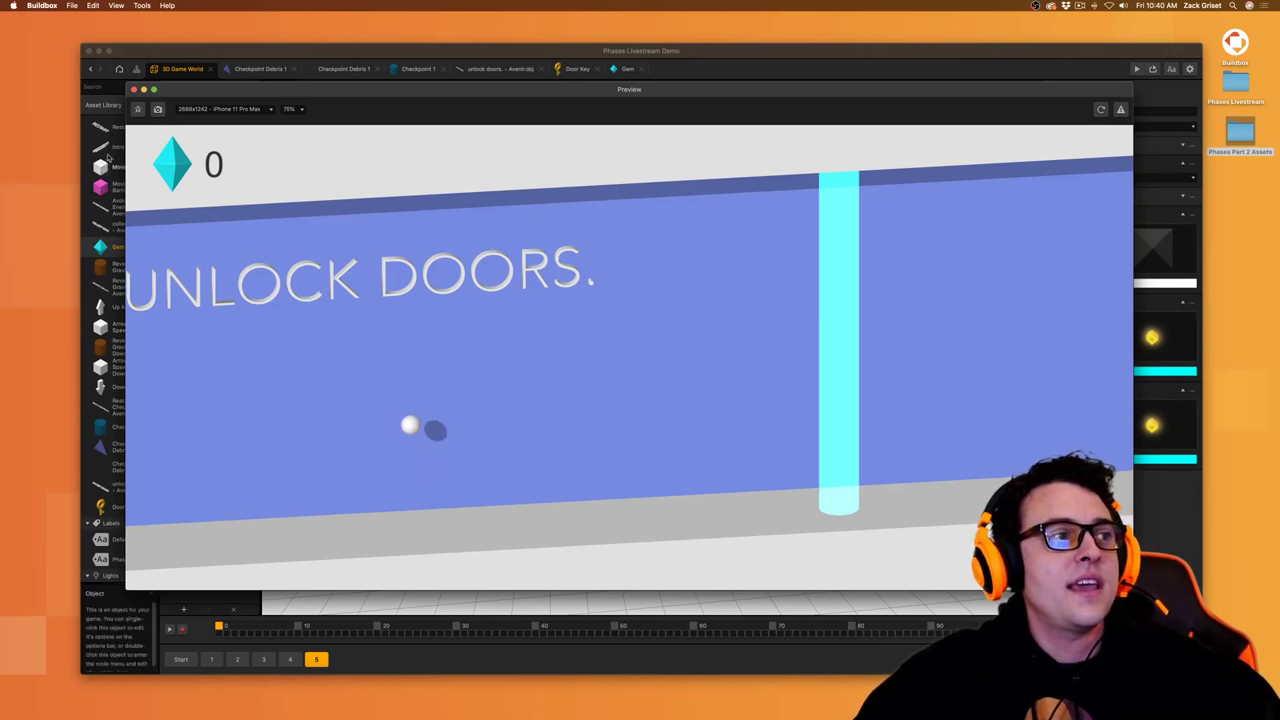
left_click(134, 89)
- Set the Scale Animation node's duration to 0.25 in the Door Key node map
left_click(576, 69)
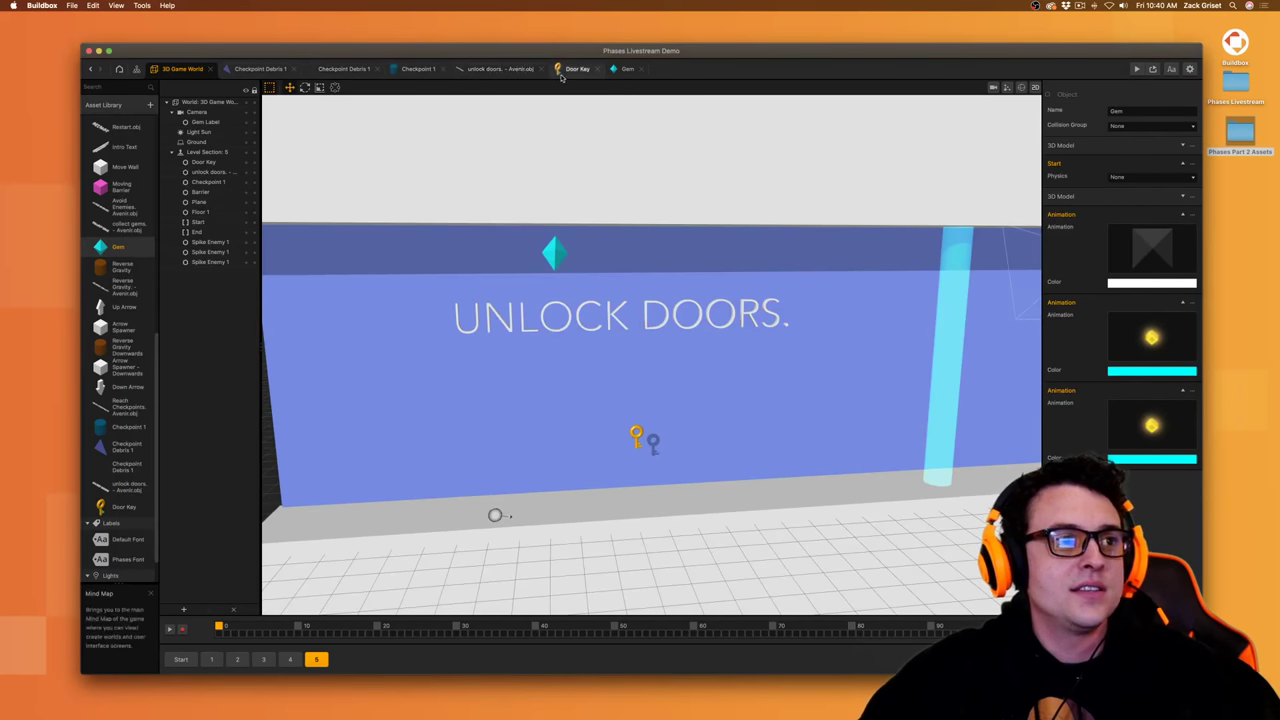
left_click(1138, 155)
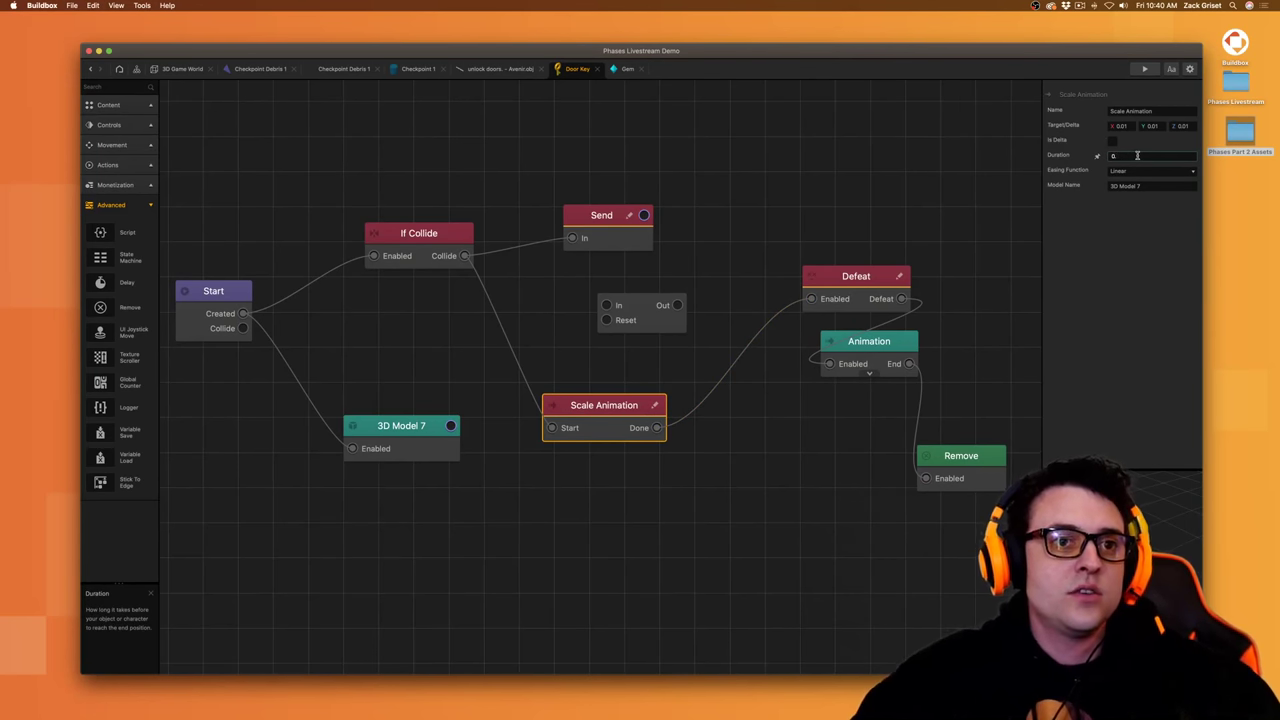
type("25")
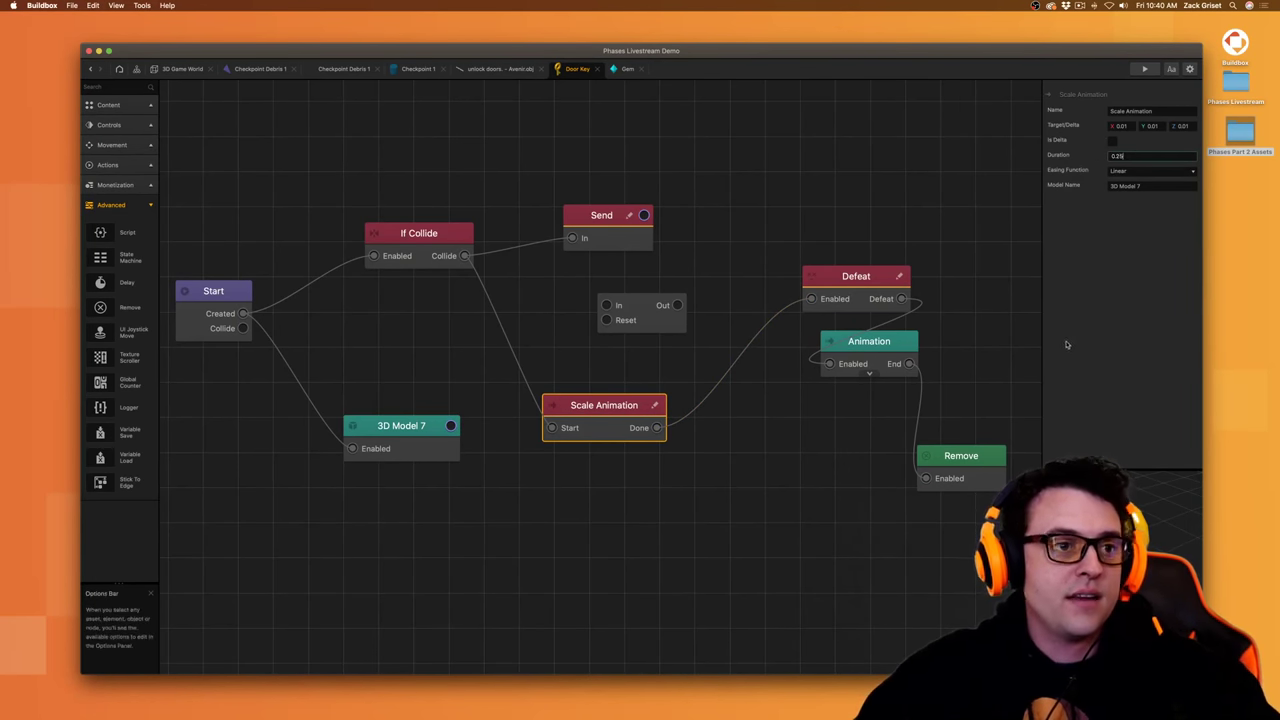
key("Return")
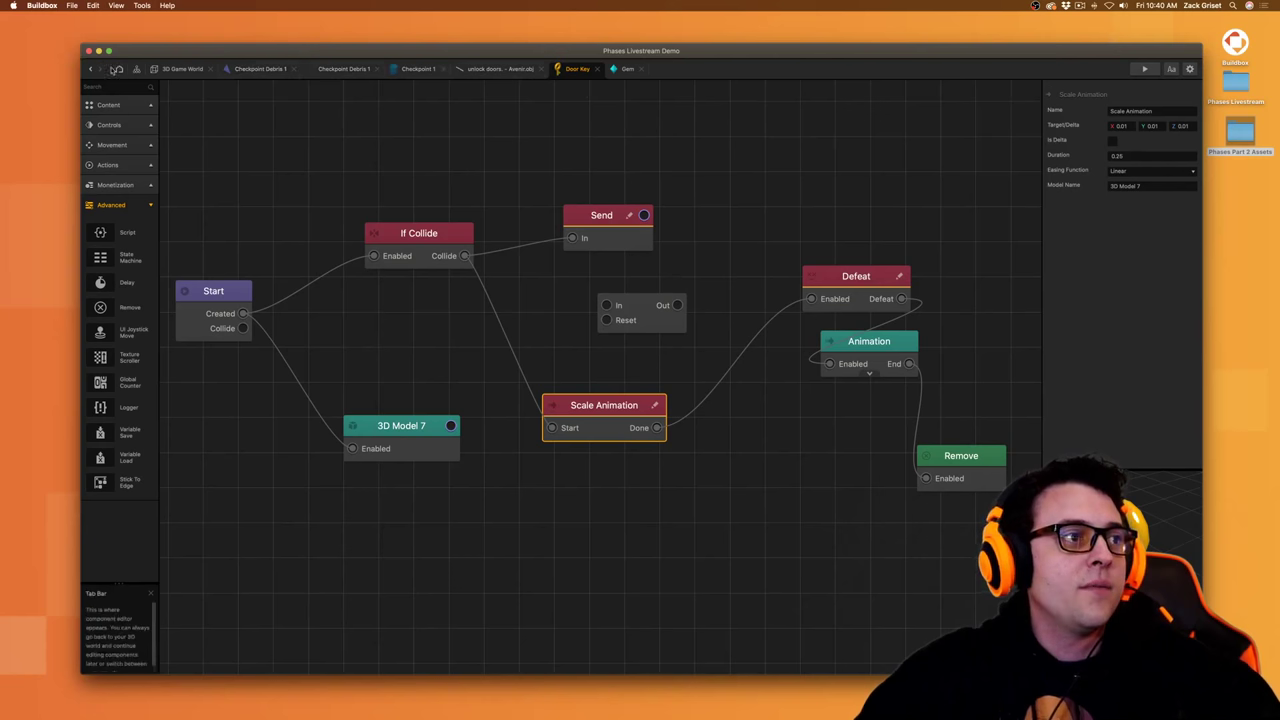
- Preview the 3D Game World scene to test the key with the shorter scale duration
left_click(182, 69)
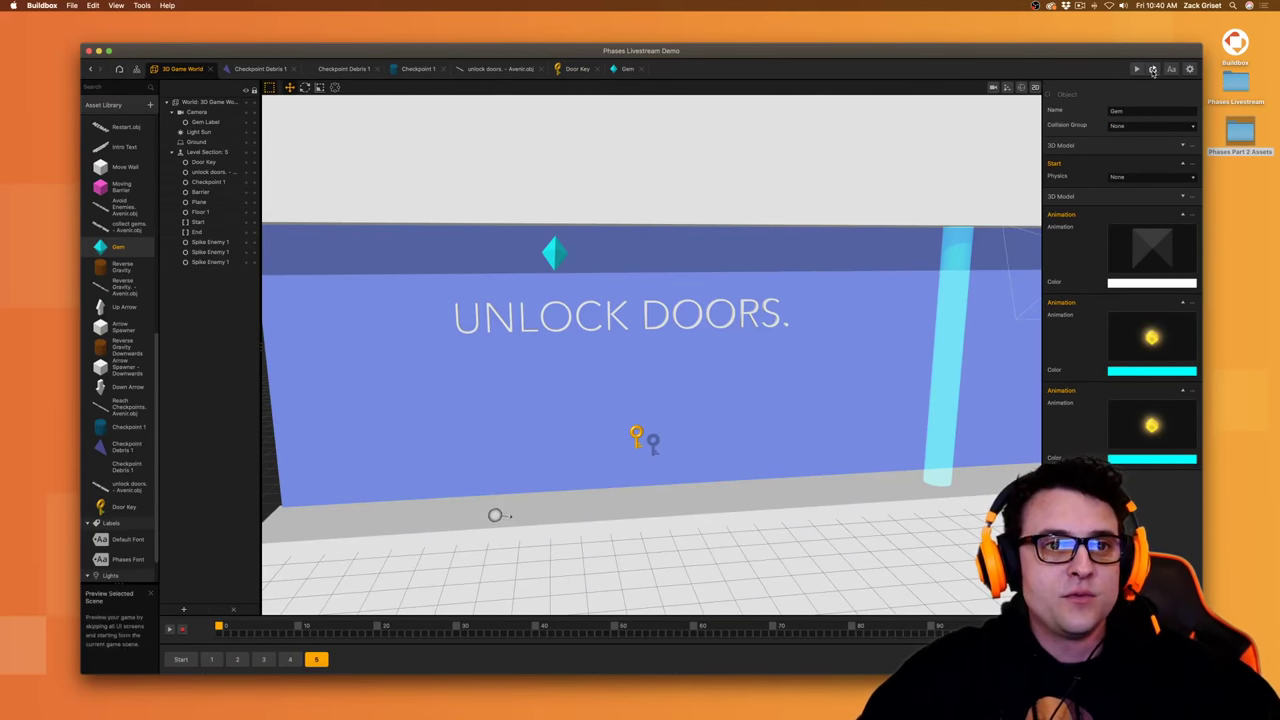
key("super+p")
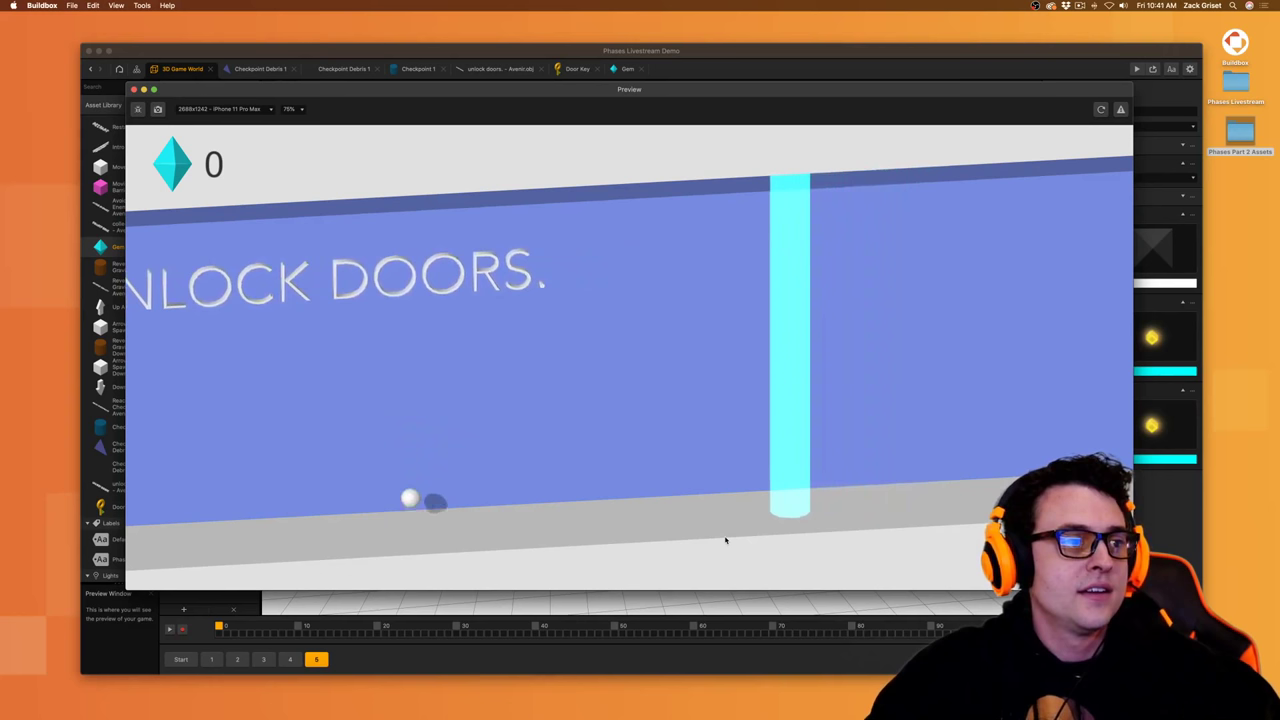
left_click(134, 90)
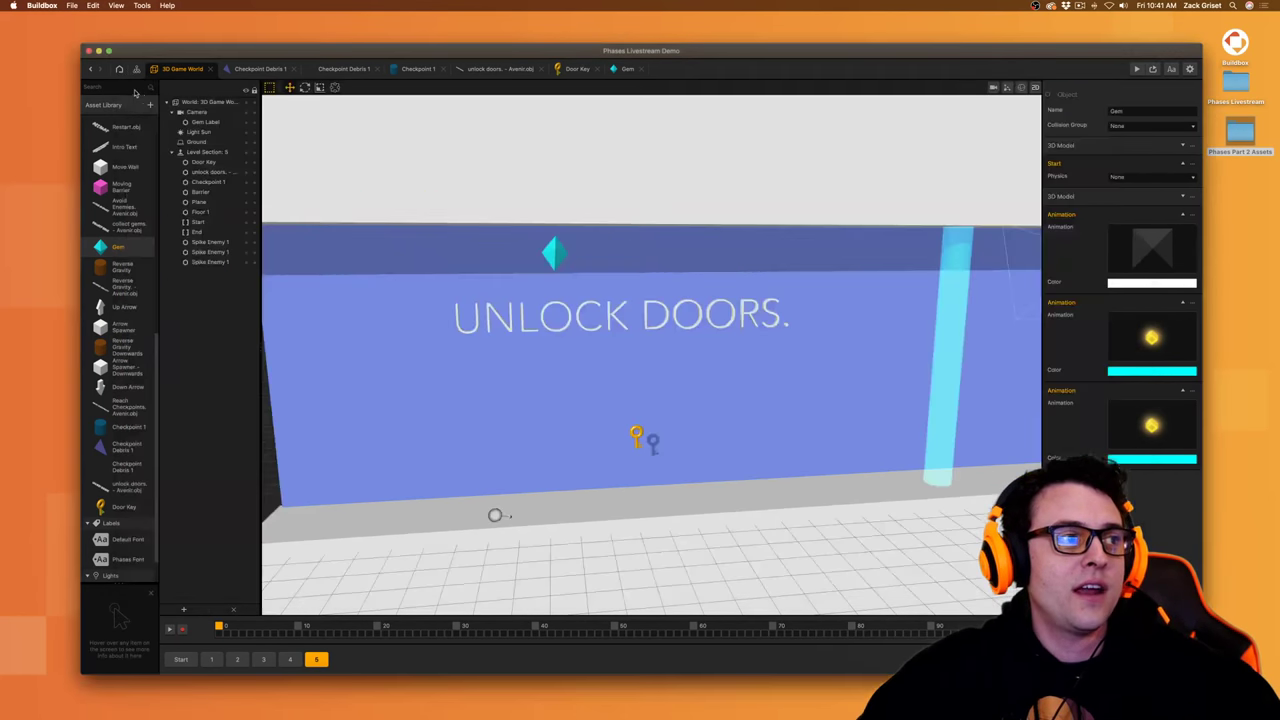
- Set the X and Y scale of the Animation node in the Door Key node map to 1
left_click(579, 68)
left_click(869, 345)
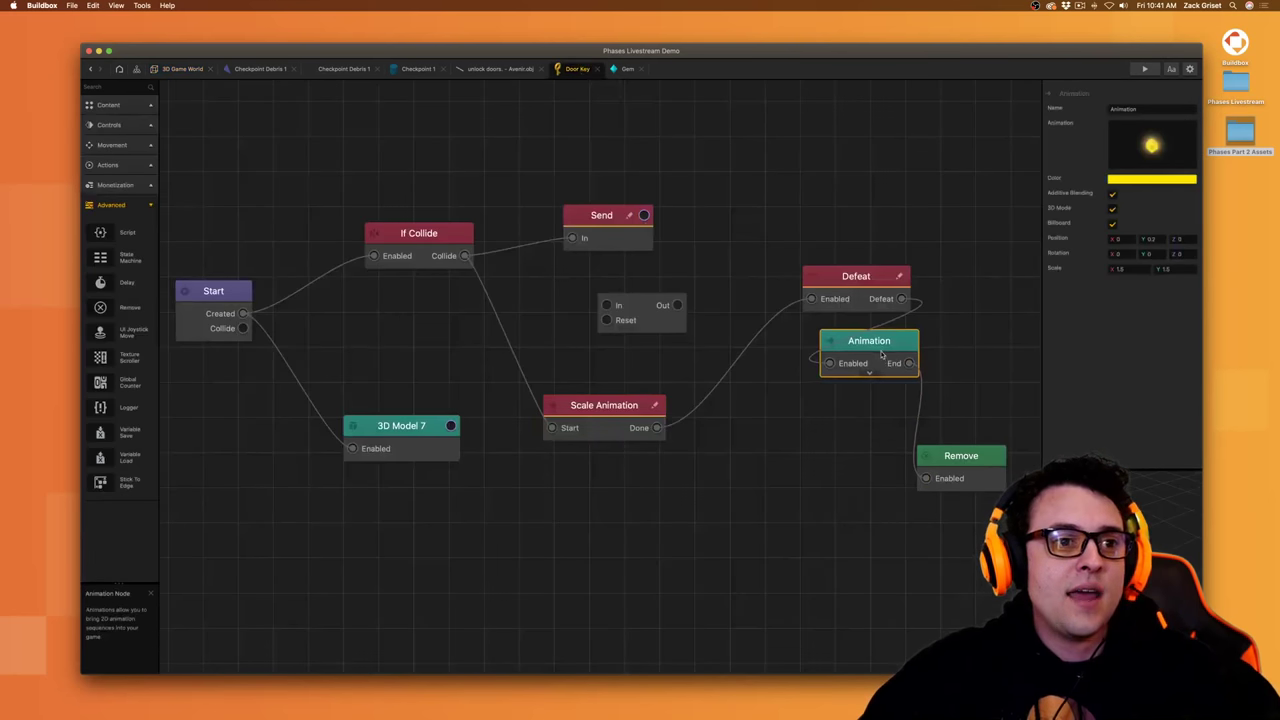
left_click(1140, 271)
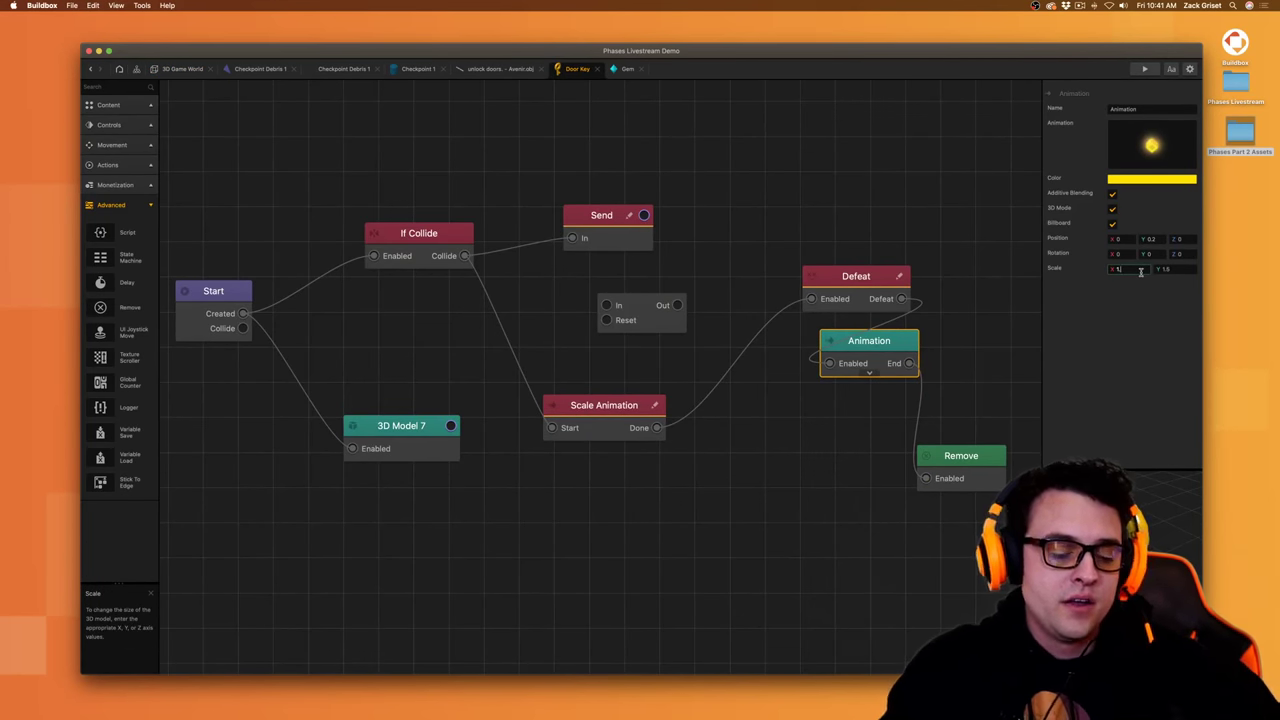
type("1.5")
left_click(1166, 377)
- Add a Rotate node to the Door Key node map, connect it to Start's Created output, and set its Y speed to 50
left_click(150, 208)
left_click(136, 131)
left_click(137, 134)
left_click(130, 145)
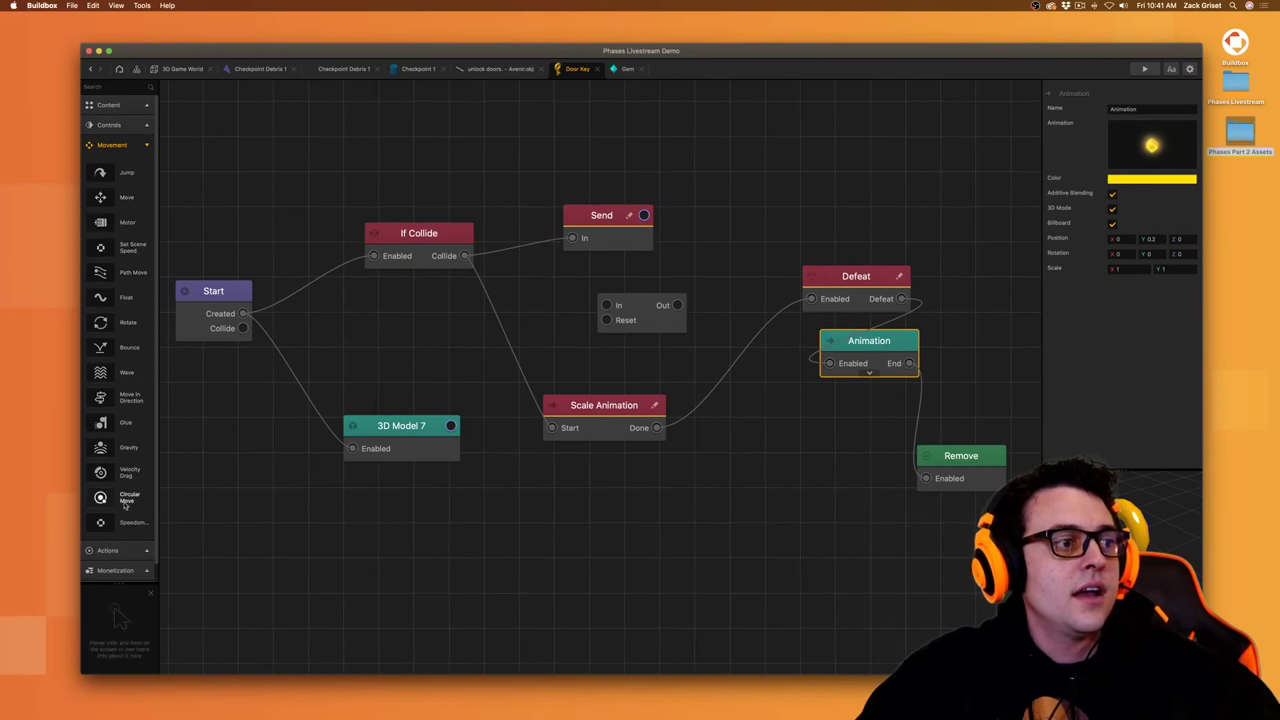
left_click_drag(517, 521, 240, 314)
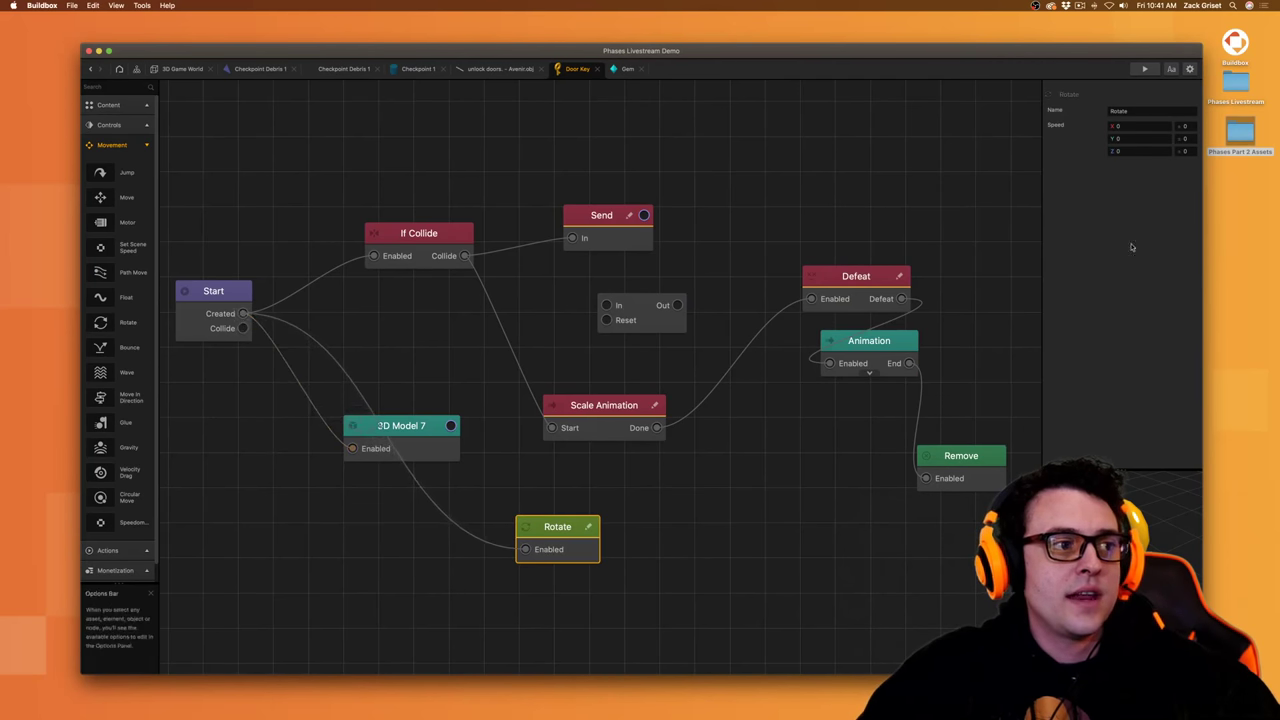
left_click(1136, 141)
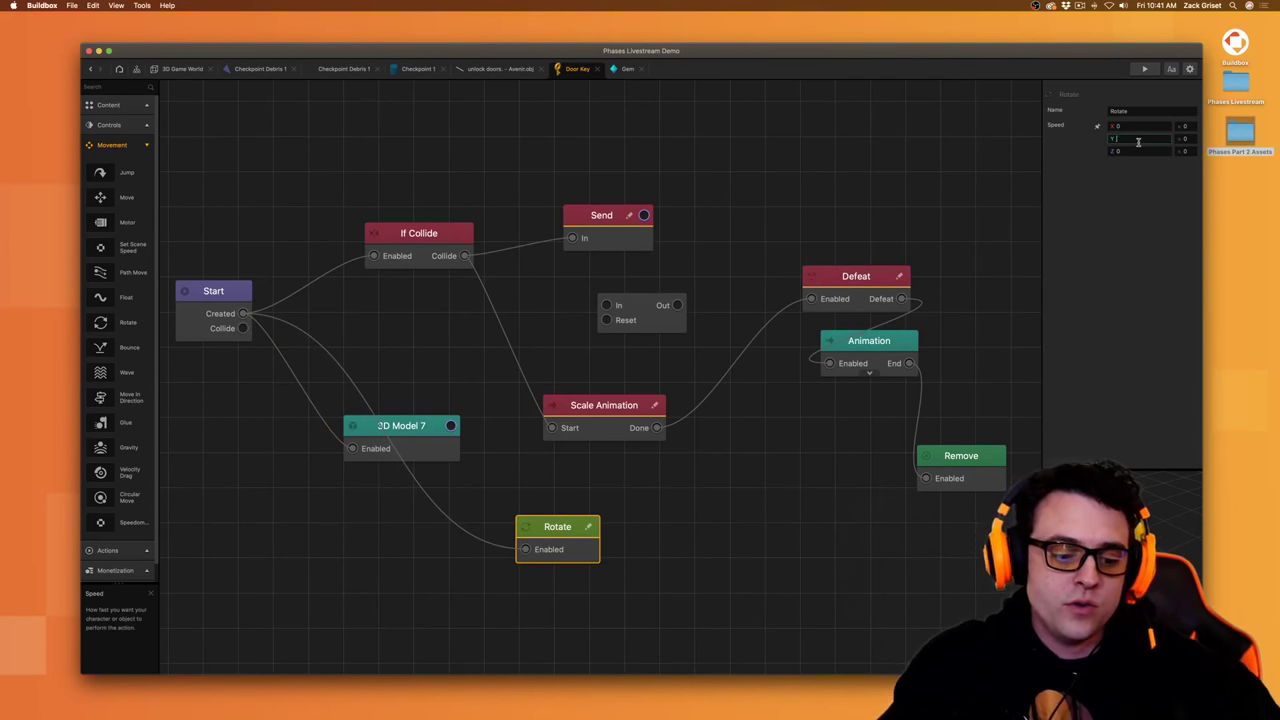
type("50")
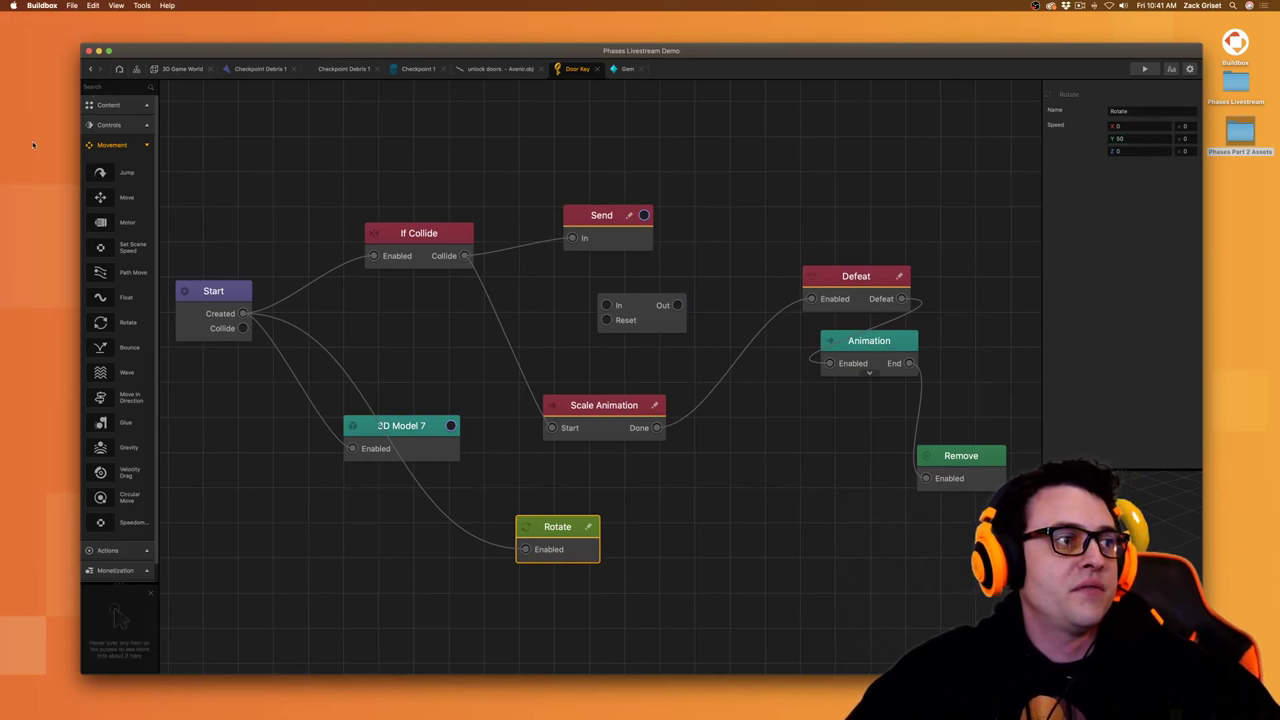
left_click(143, 148)
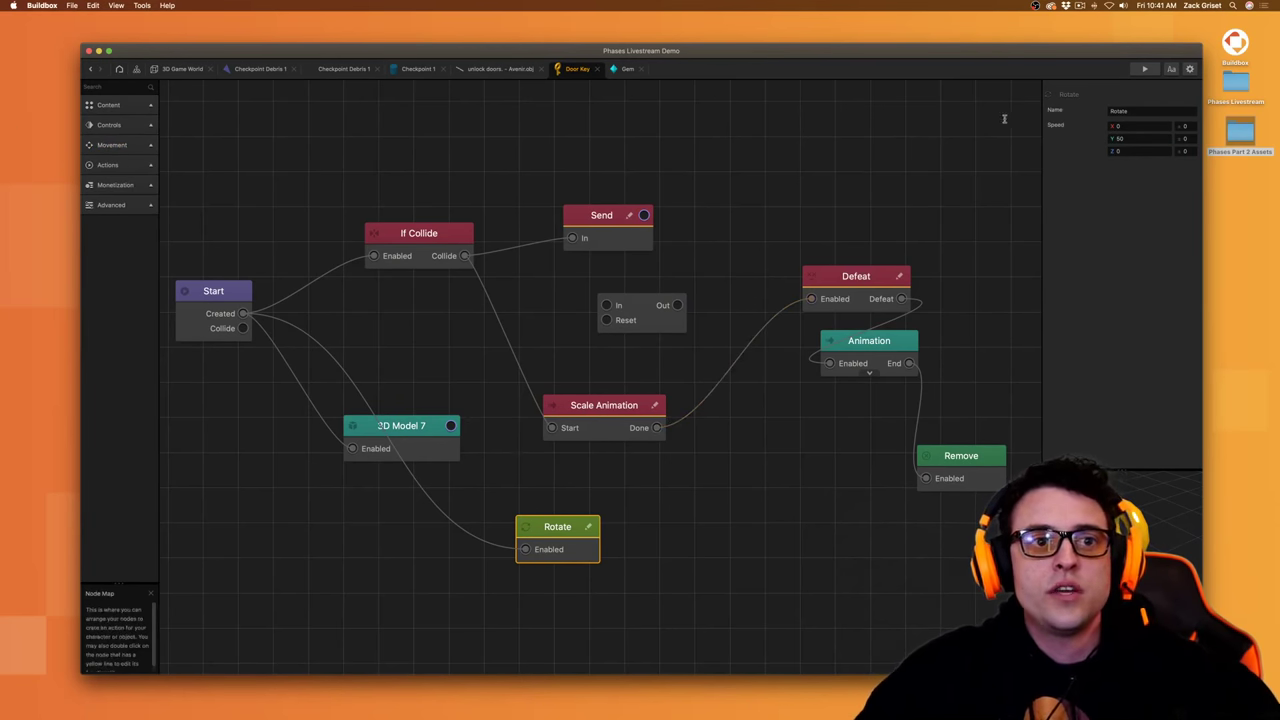
- Save the project and play-test the 3D Game World scene to check the key's rotation and pickup
left_click(182, 68)
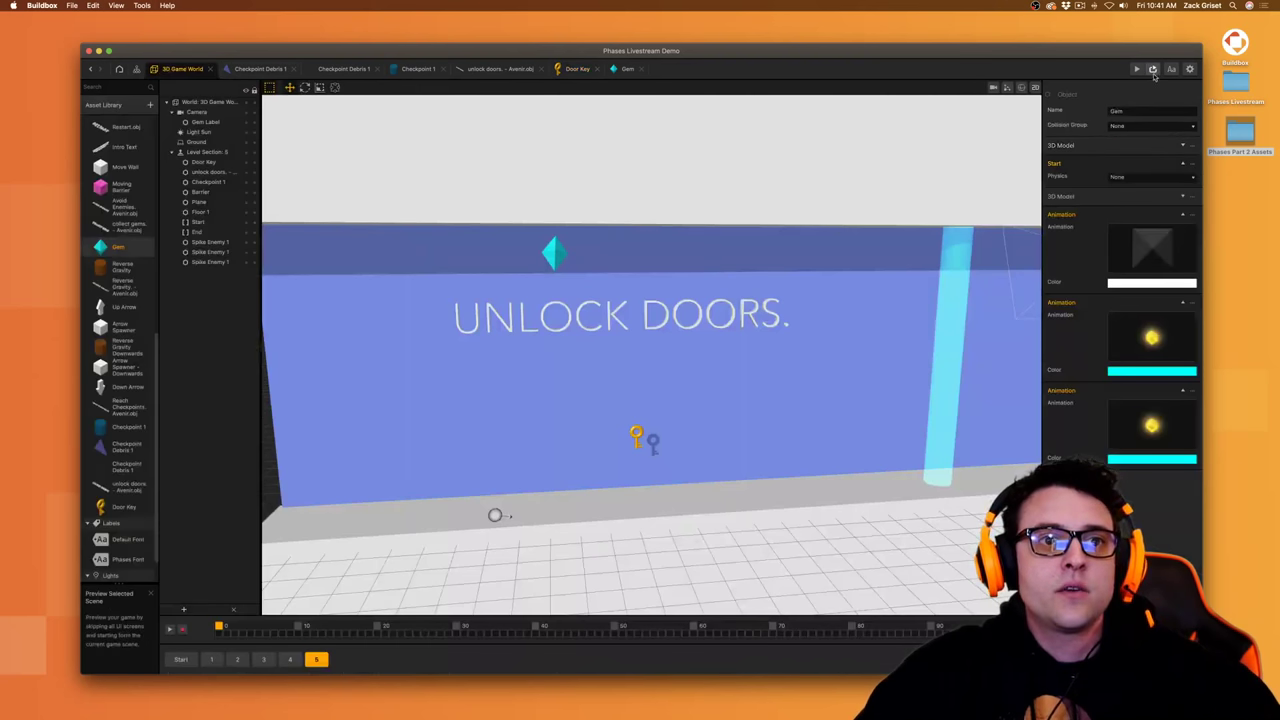
key("super+s")
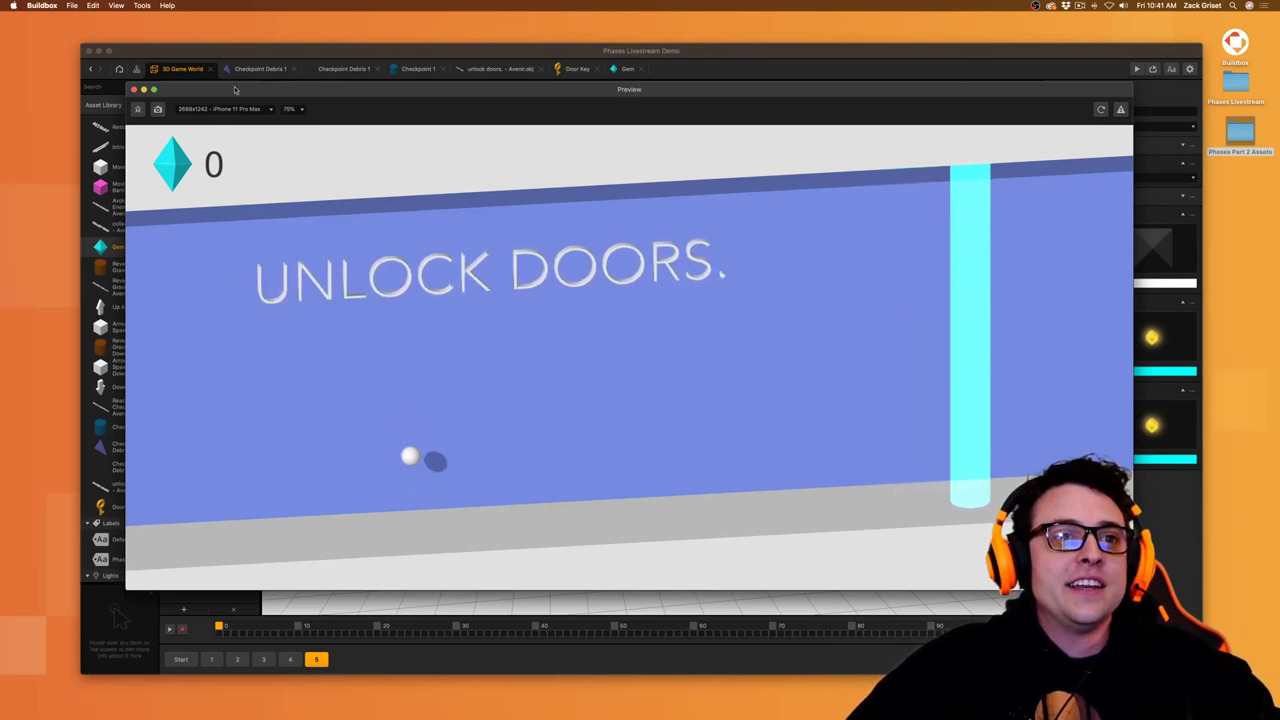
left_click(134, 89)
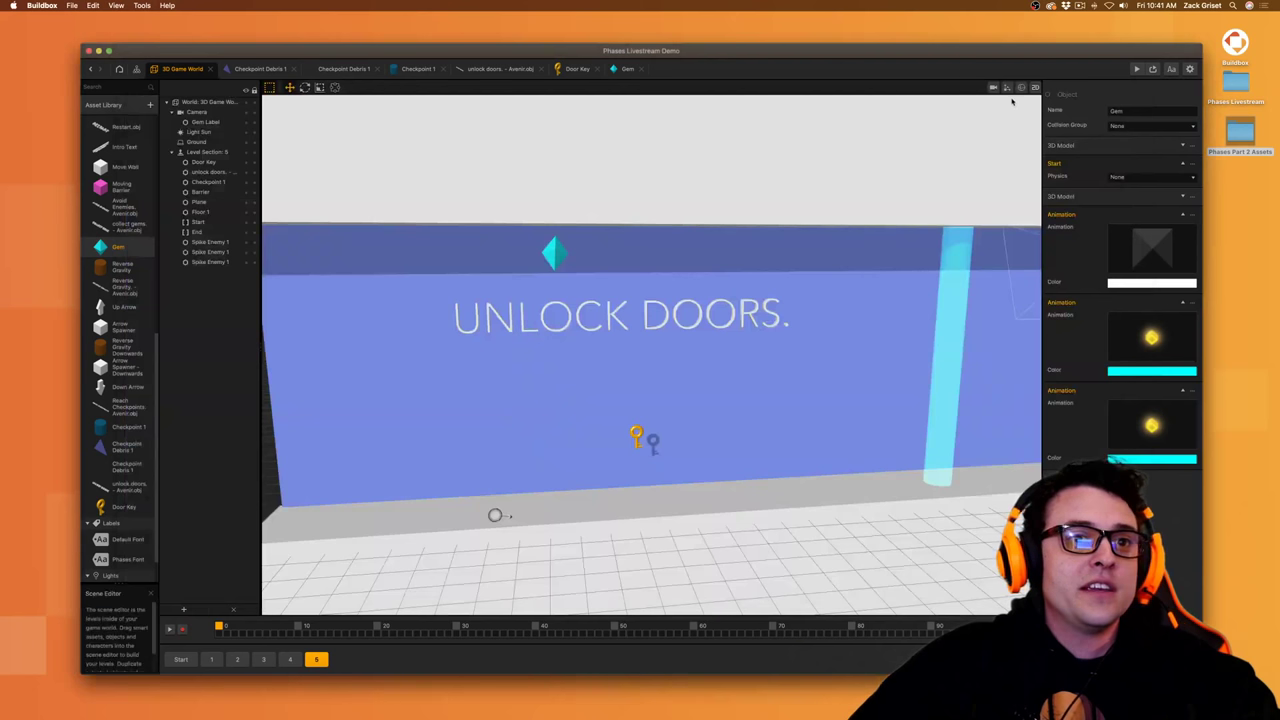
left_click(1136, 69)
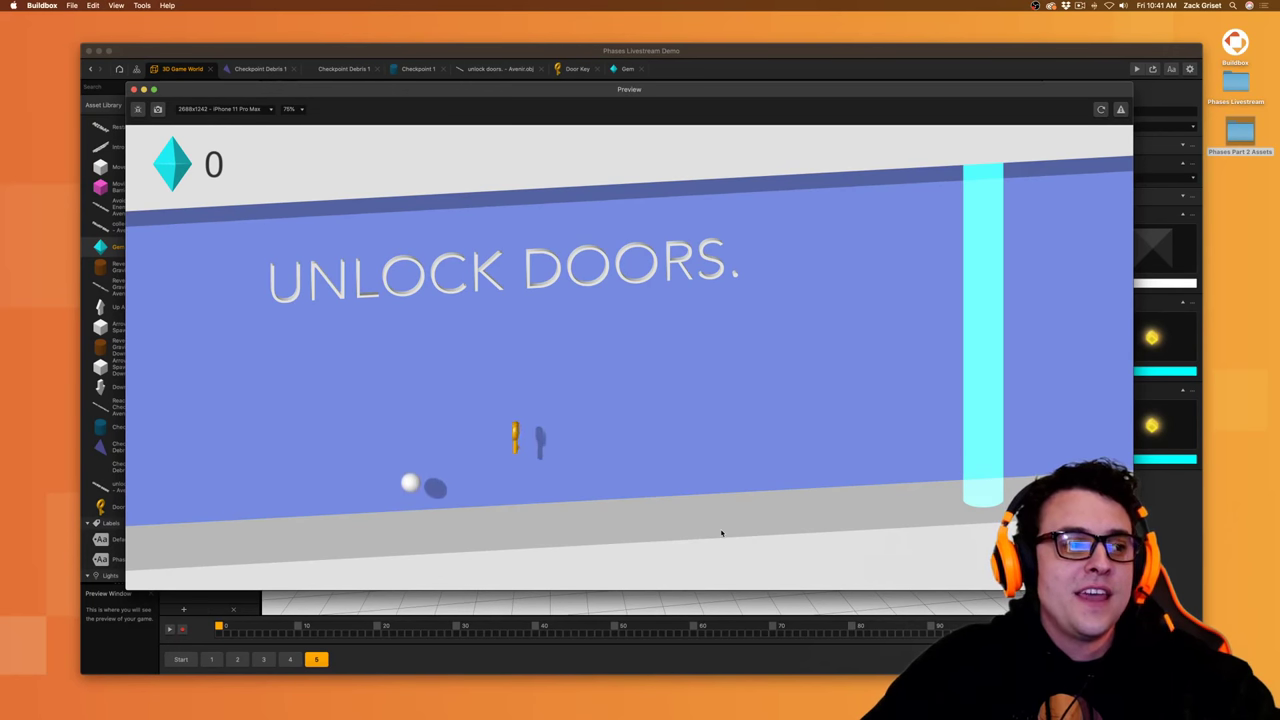
left_click(721, 533)
left_click(721, 533)
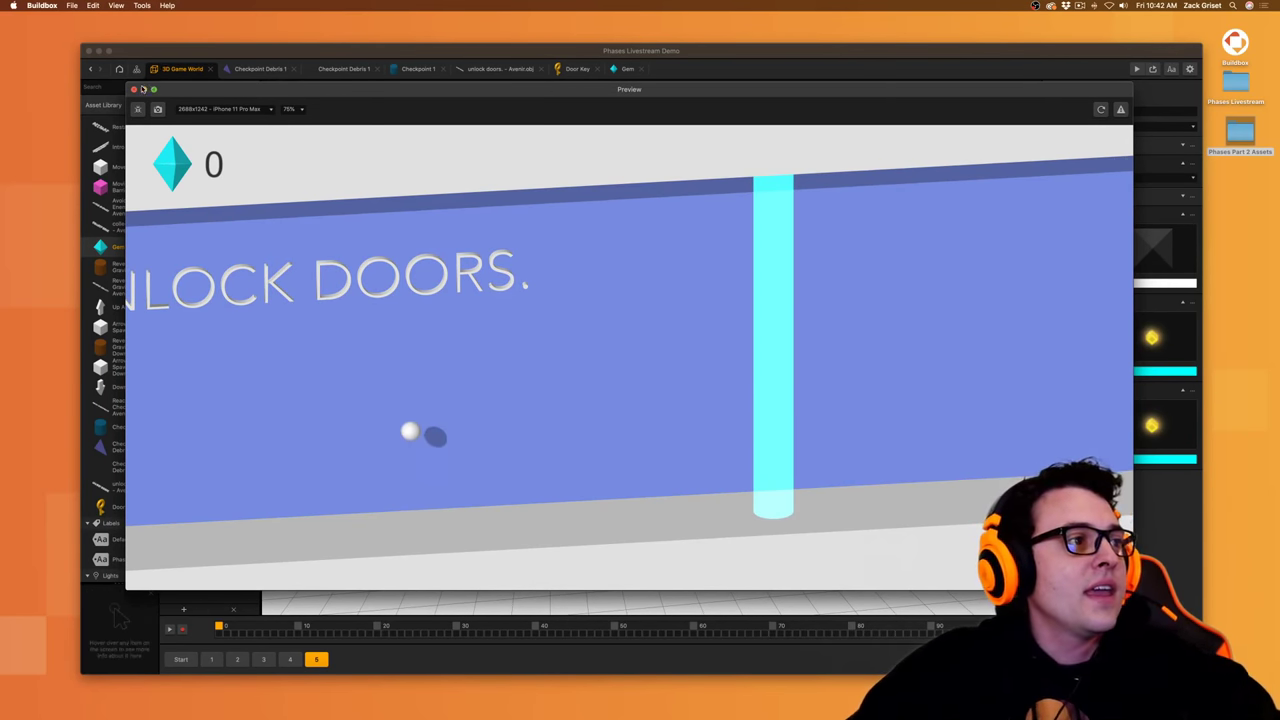
left_click(134, 89)
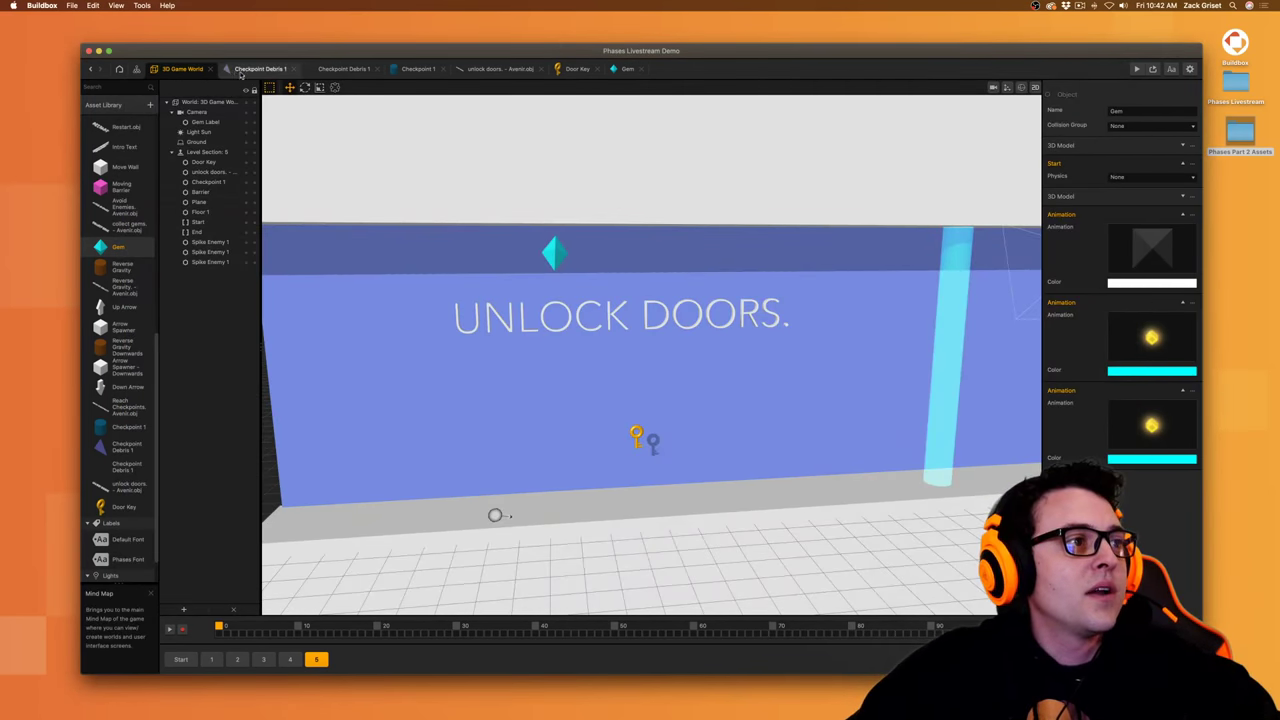
- Turn off Cast Shadow and Receive Shadow for the Door Key's 3D model and save the project from the 3D Game World scene
left_click(571, 69)
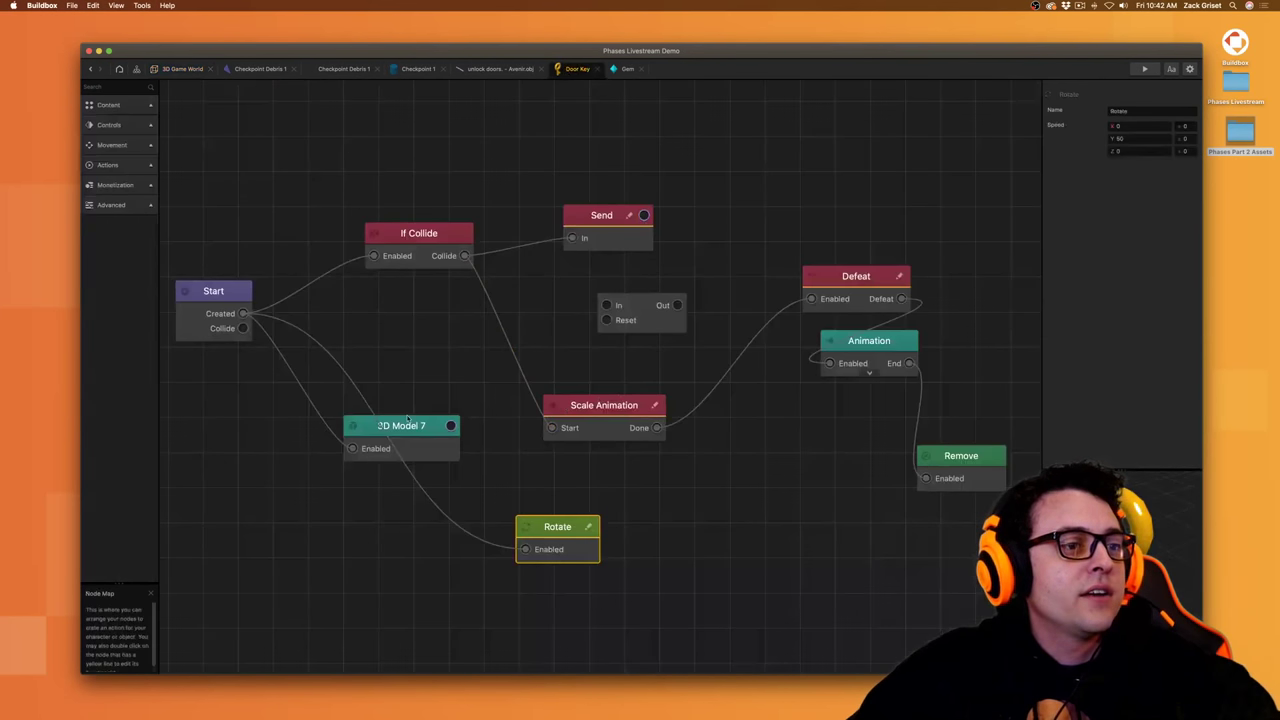
left_click(411, 433)
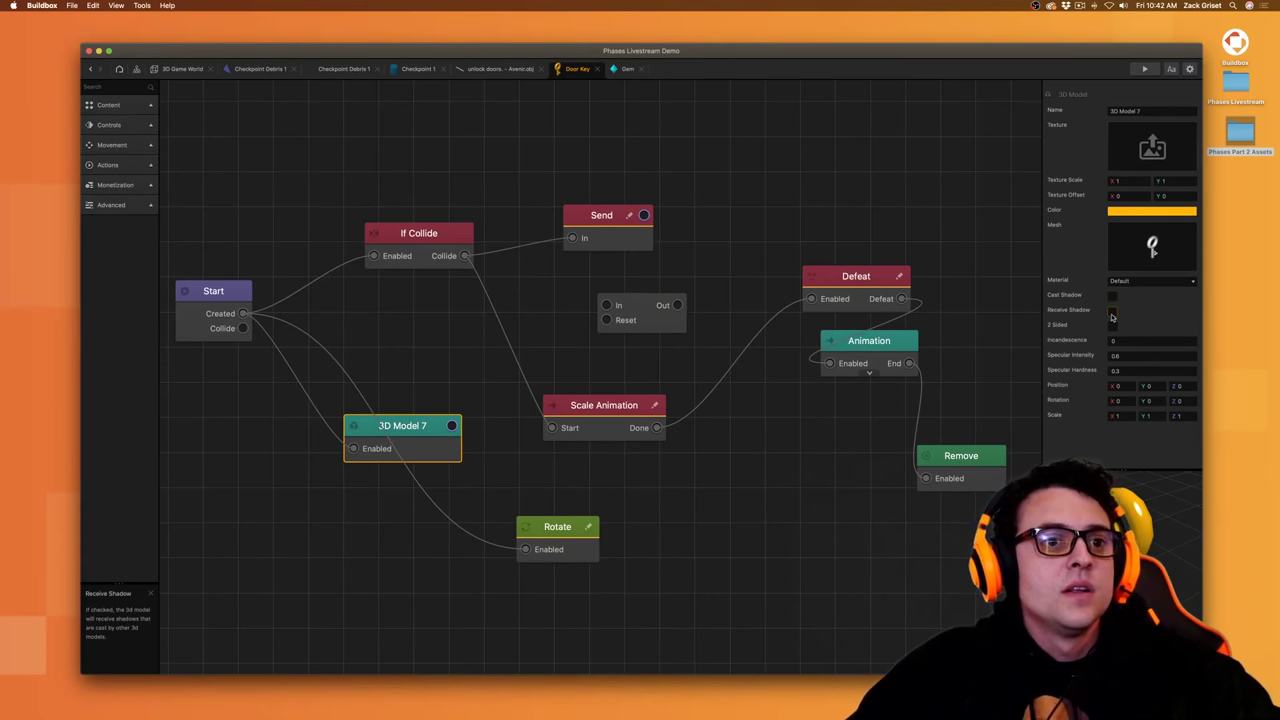
left_click(180, 69)
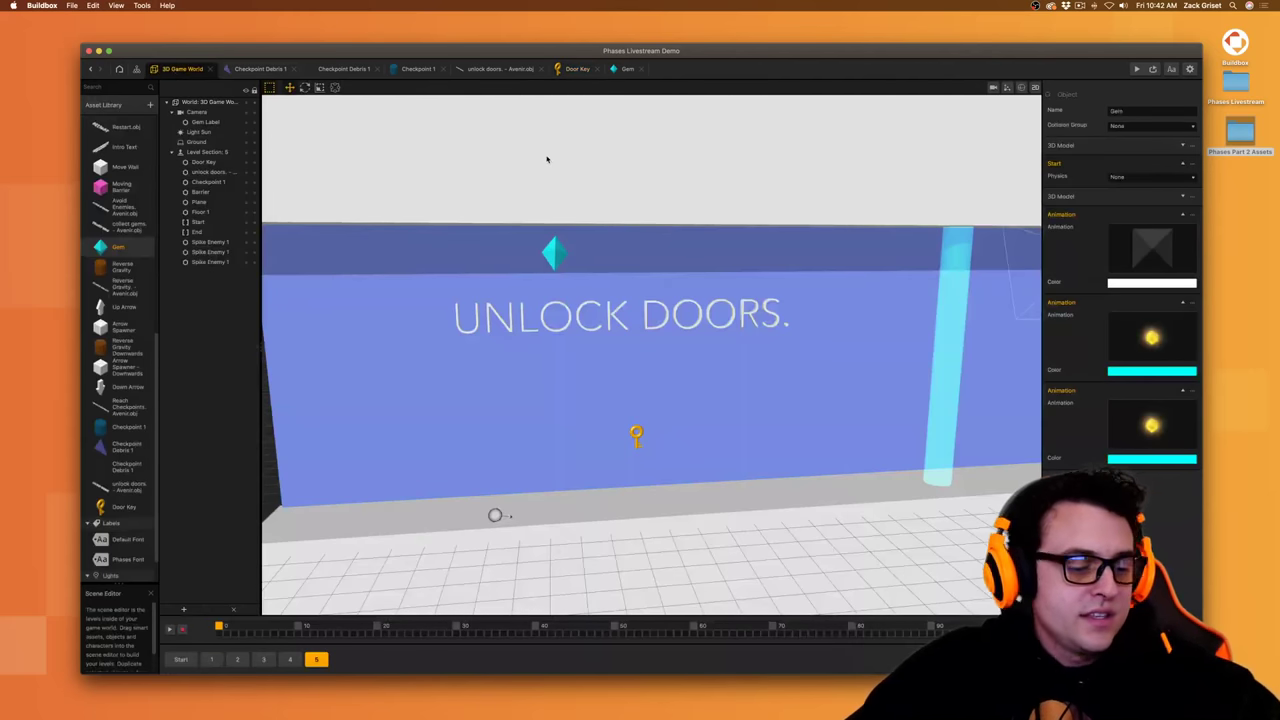
key("super+s")
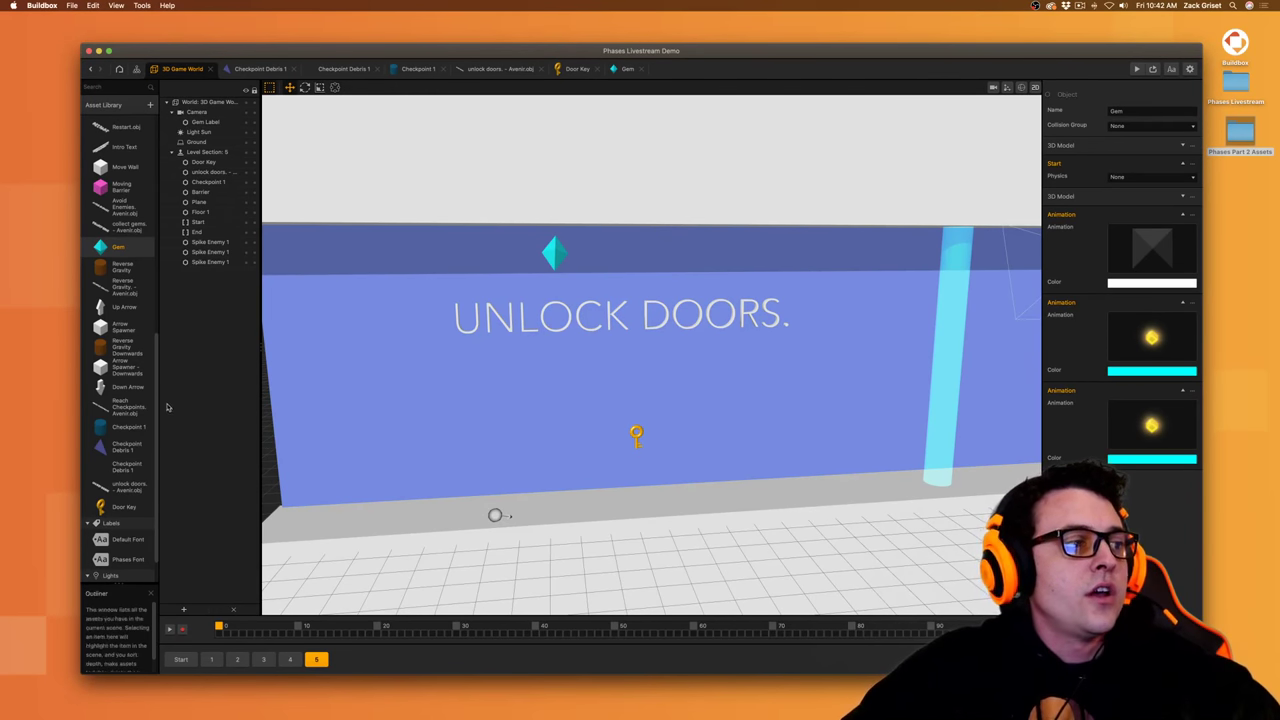
- Add a Cylinder shape to the project's assets from the Asset Library
left_click(139, 104)
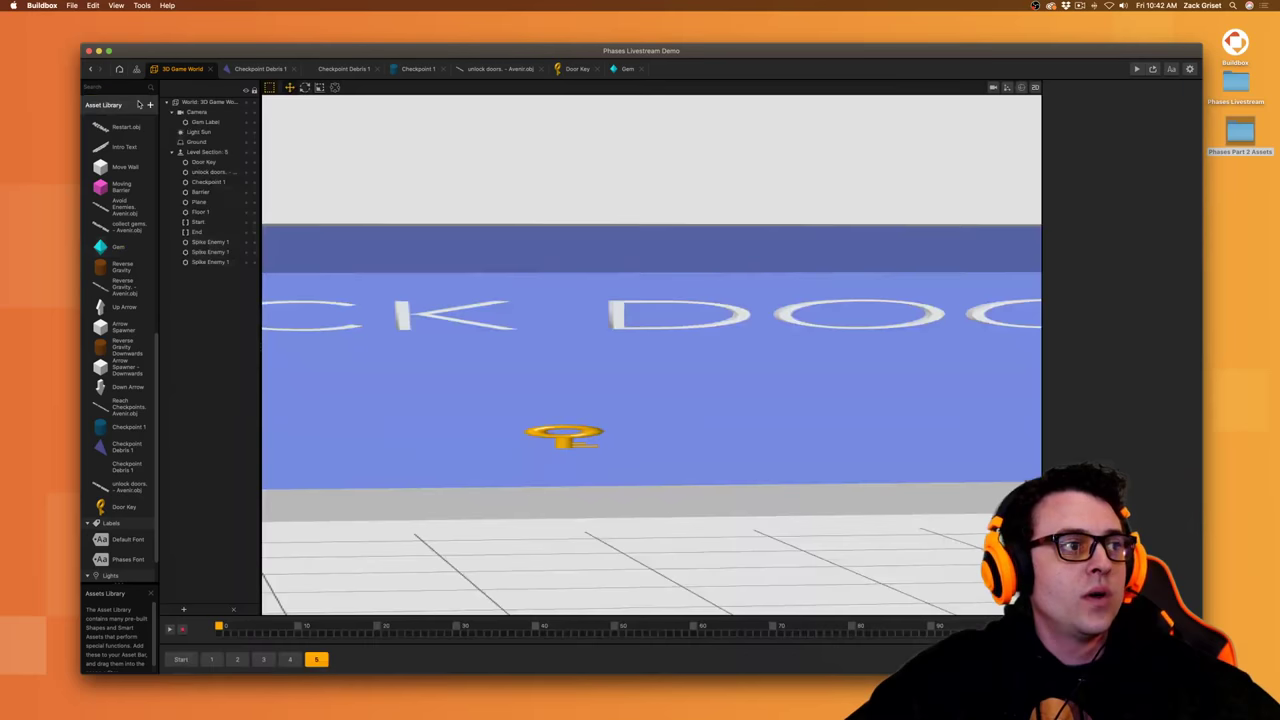
left_click(199, 88)
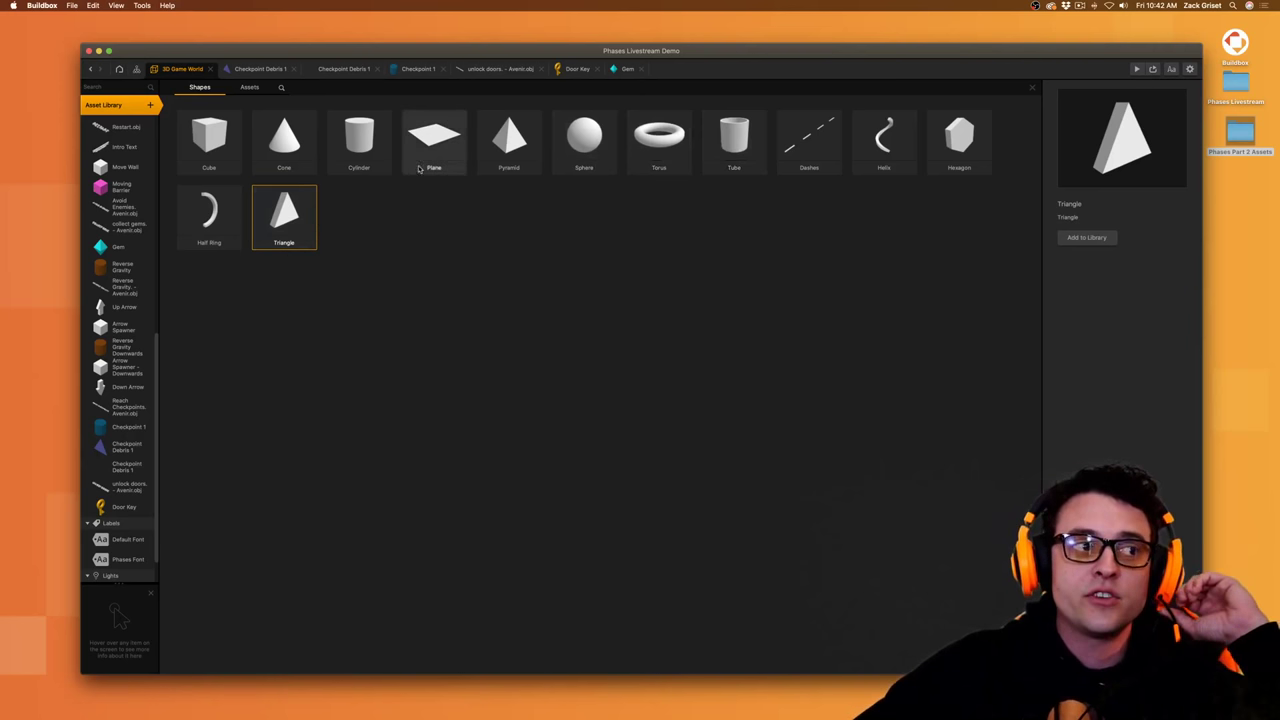
double_click(375, 145)
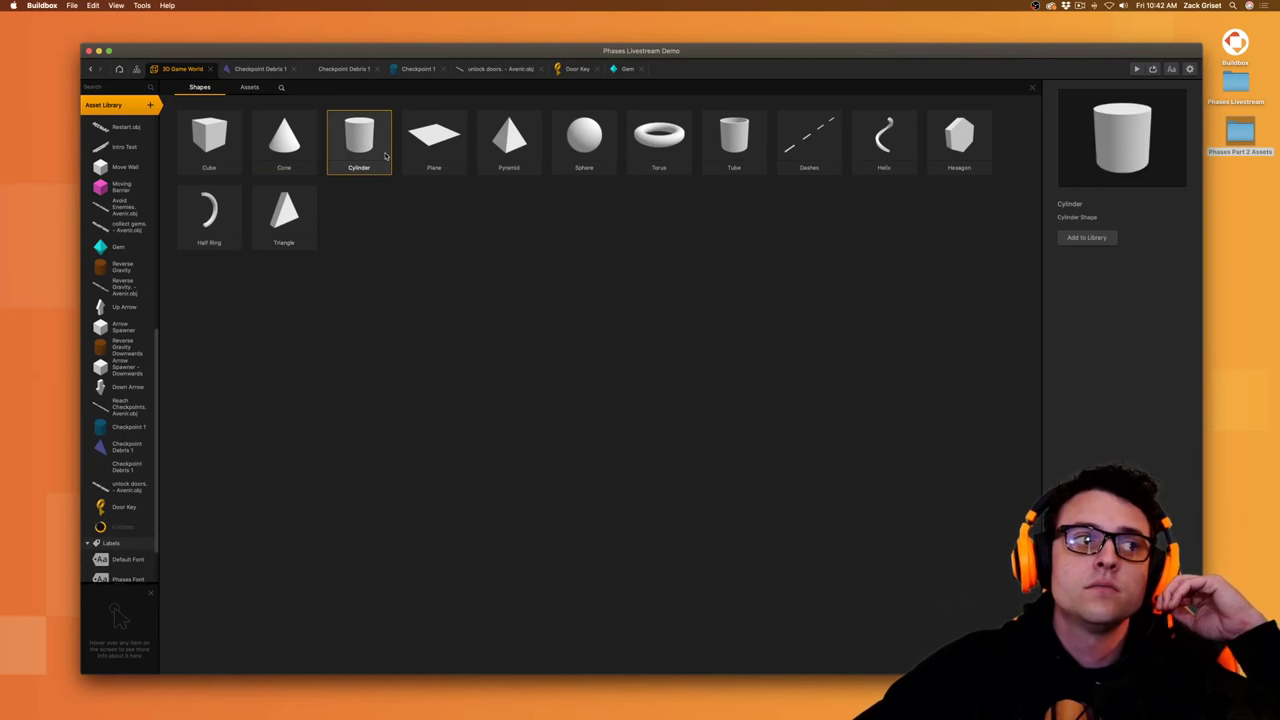
left_click(116, 108)
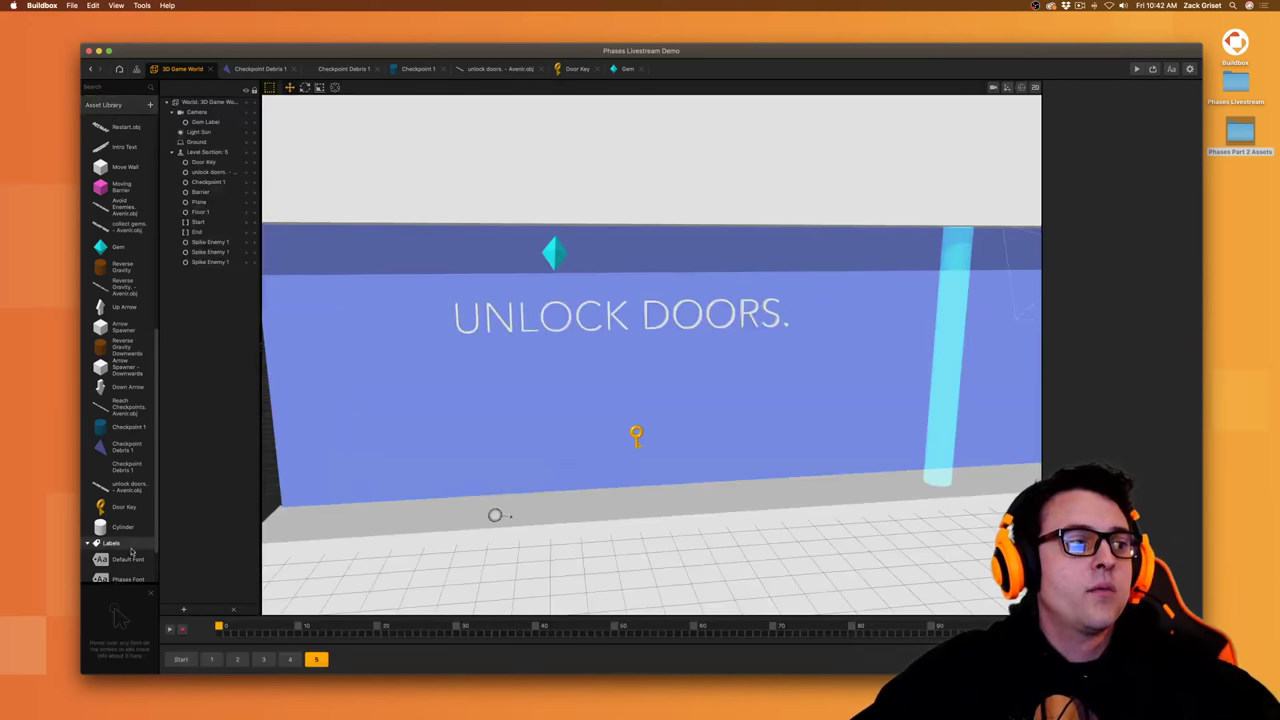
- Rename the new cylinder asset as Red Door 1
left_click(126, 527)
left_click(1183, 110)
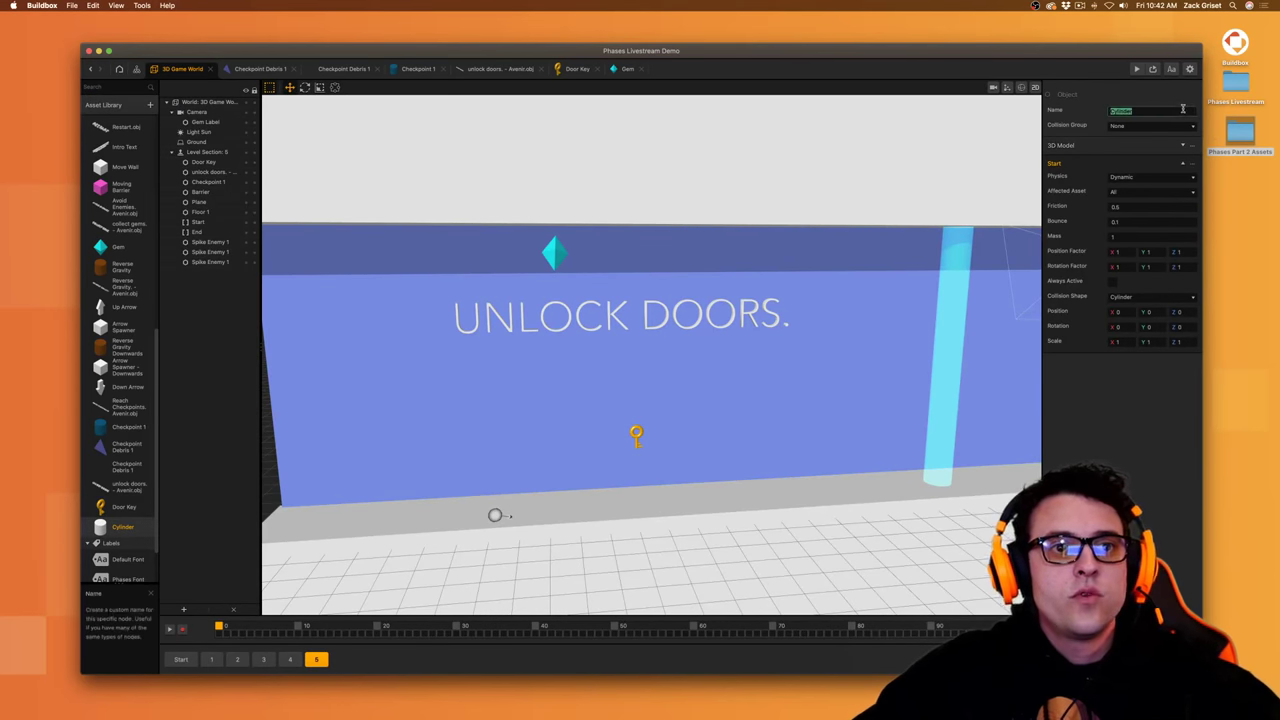
type("Red")
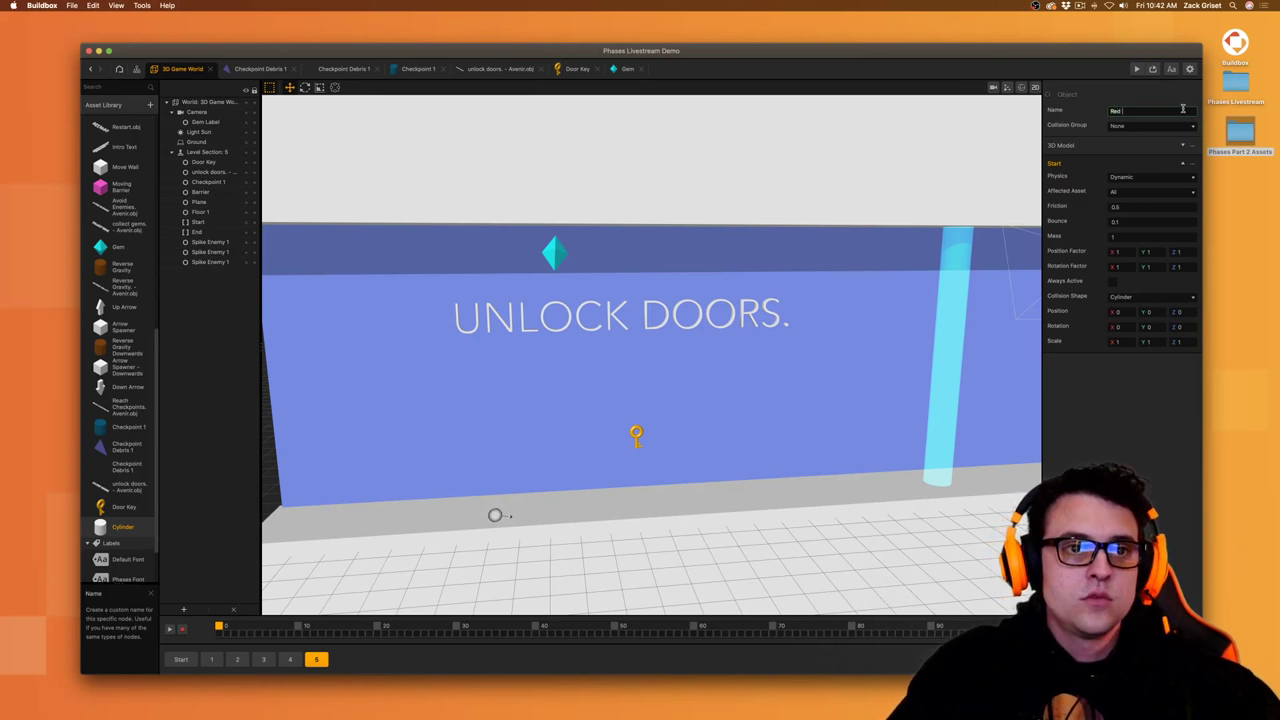
type(" Door")
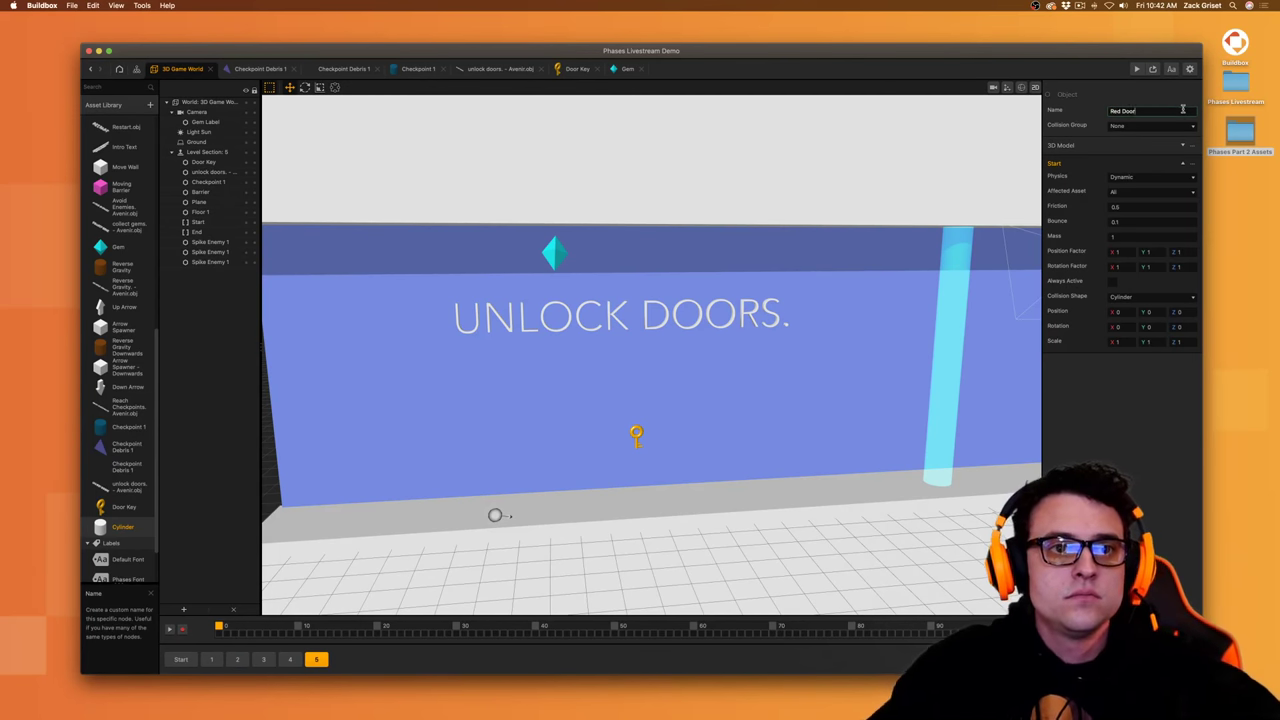
type(" 1")
- Assign Red Door 1 to the Enemy collision group and set its physics to Static
left_click(1149, 127)
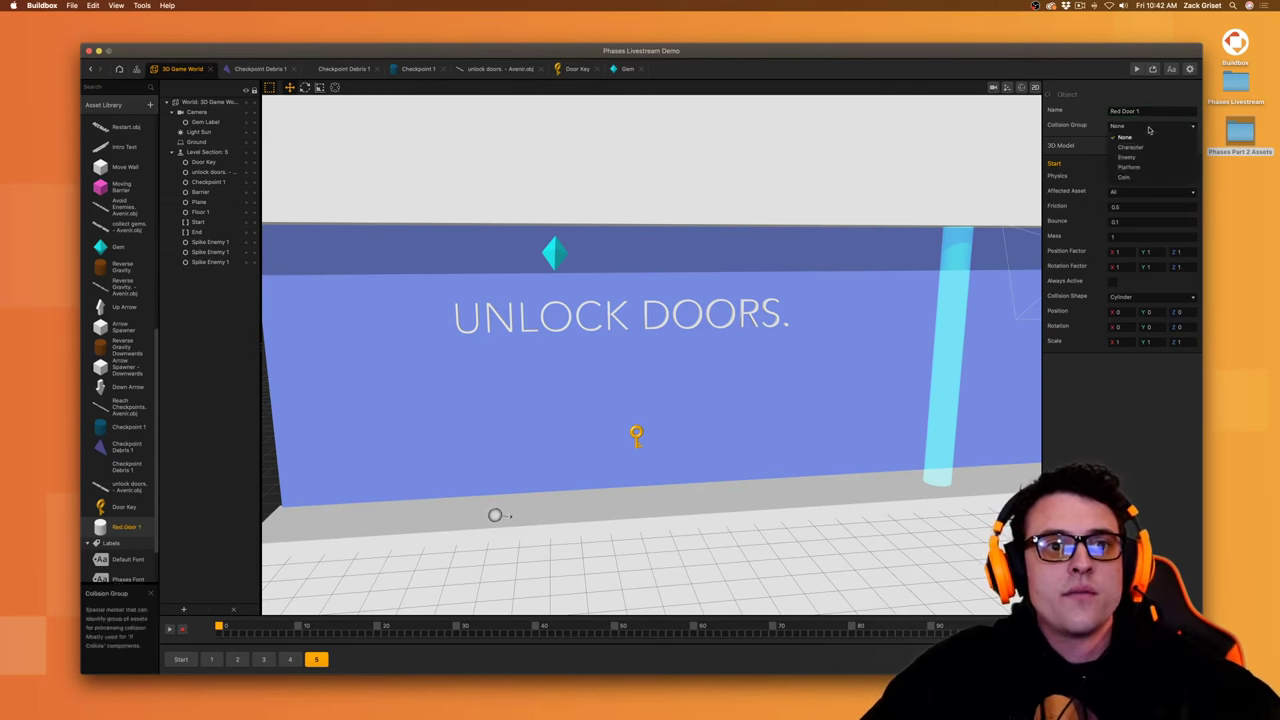
left_click(1127, 157)
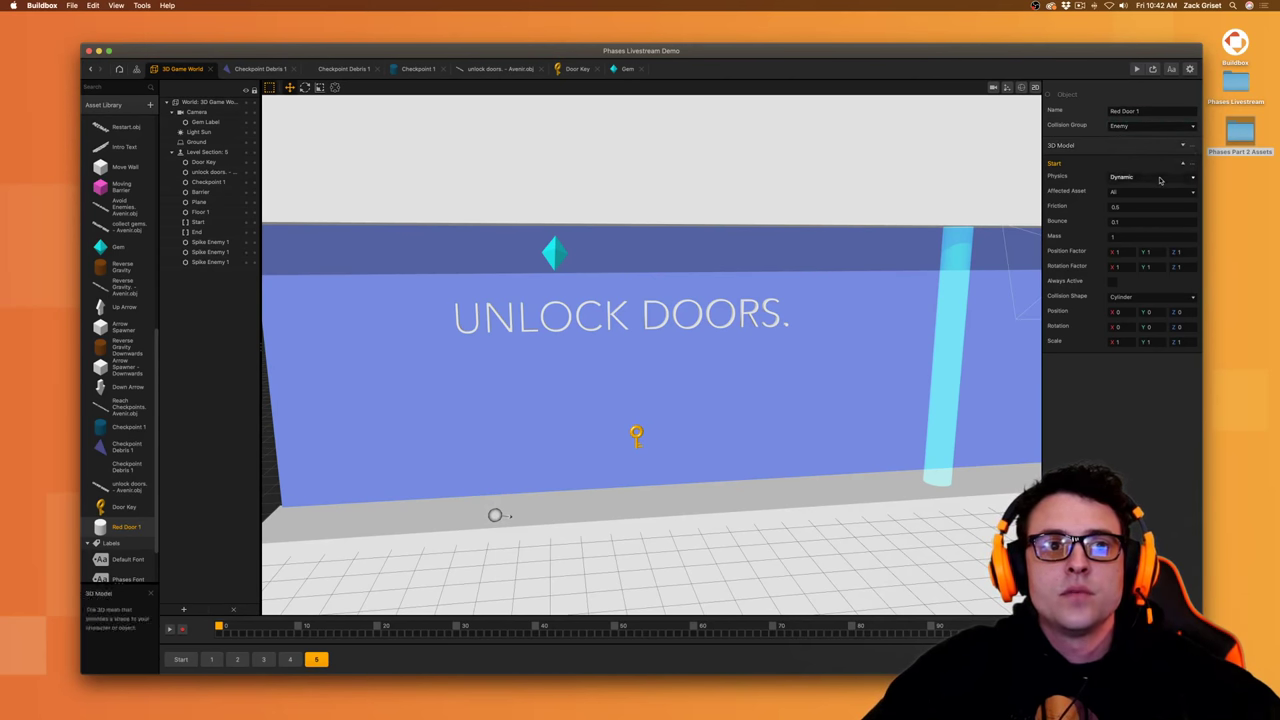
left_click(1160, 178)
left_click(1153, 203)
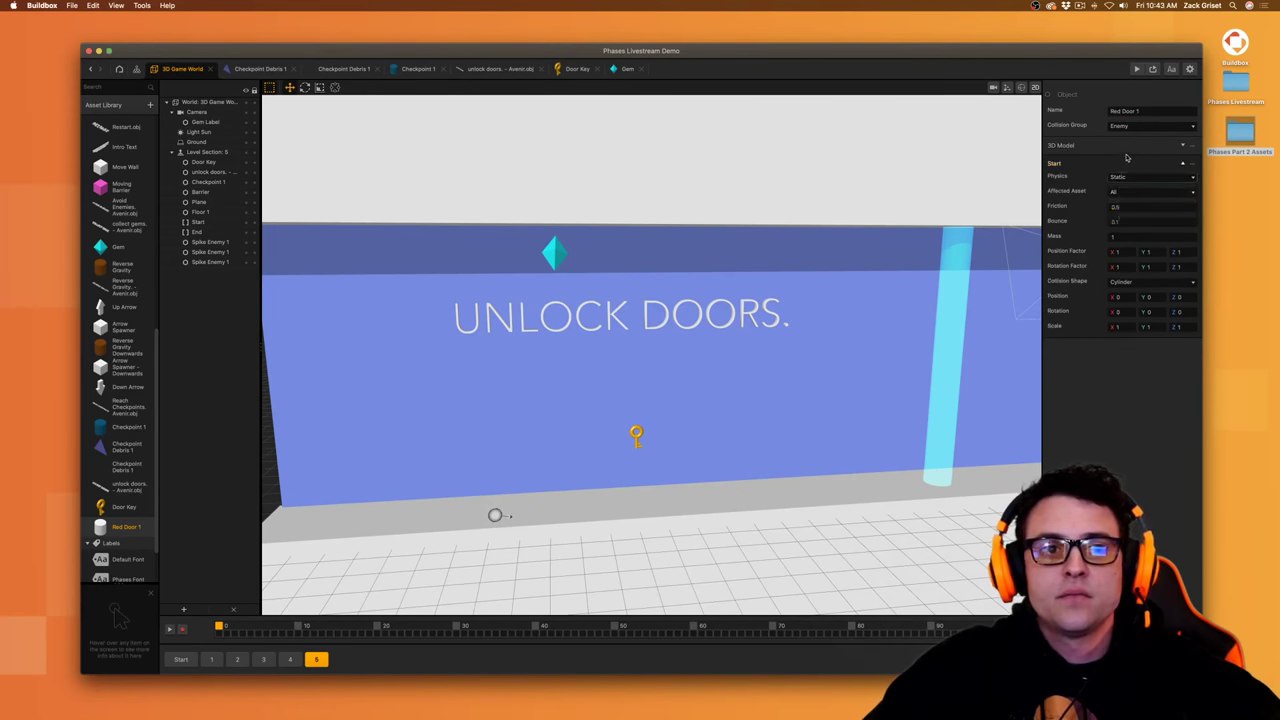
left_click(1123, 165)
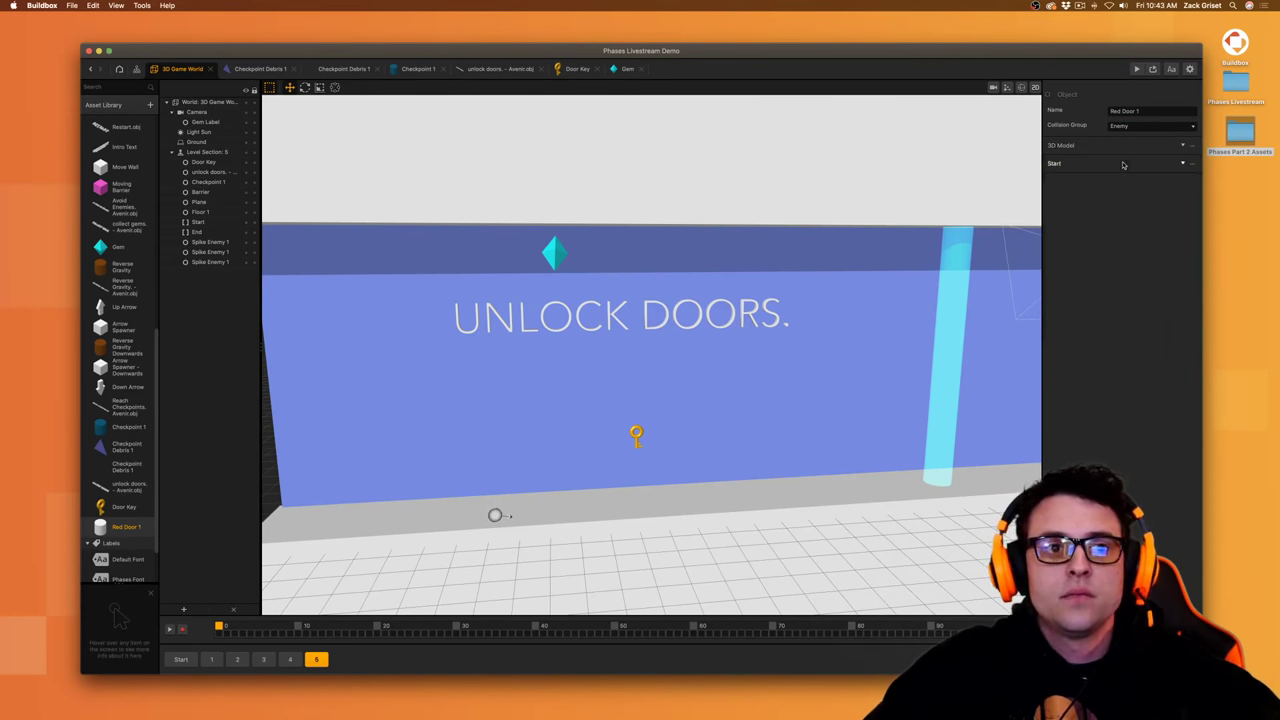
- Set the Y scale of the 3D Model node in Red Door 1's node map to 14
double_click(122, 526)
left_click(562, 313)
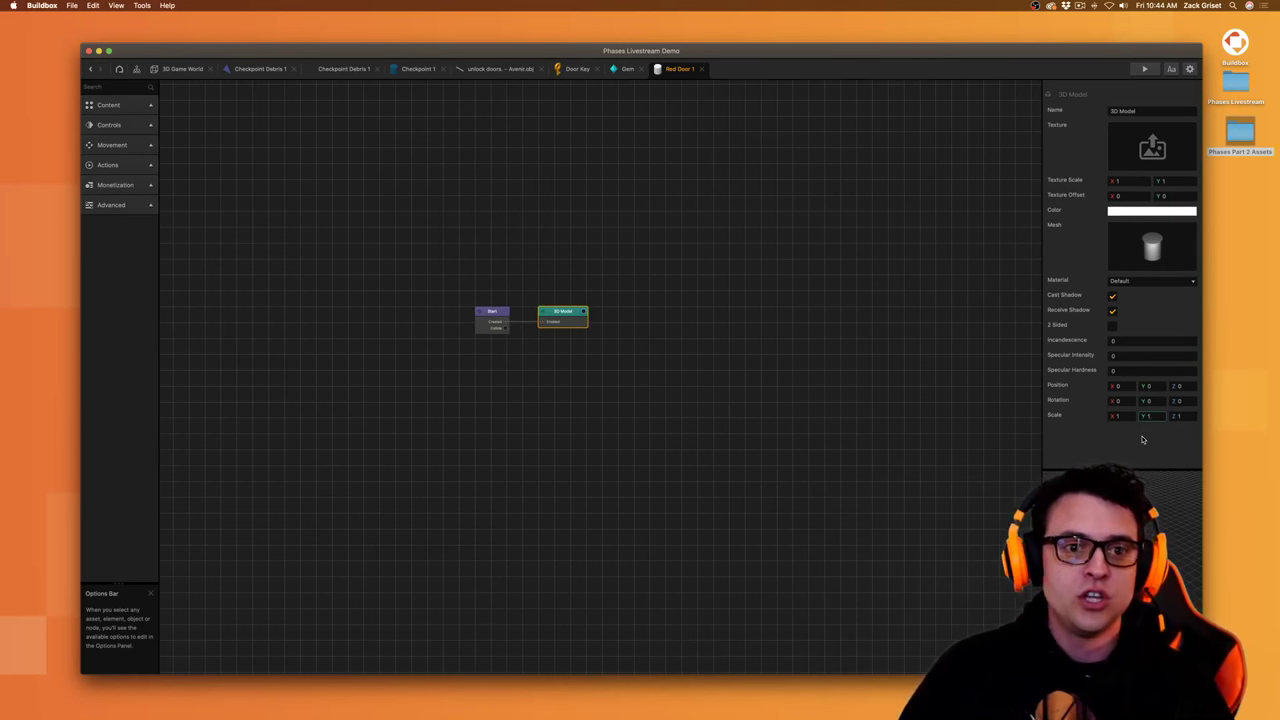
key("Tab")
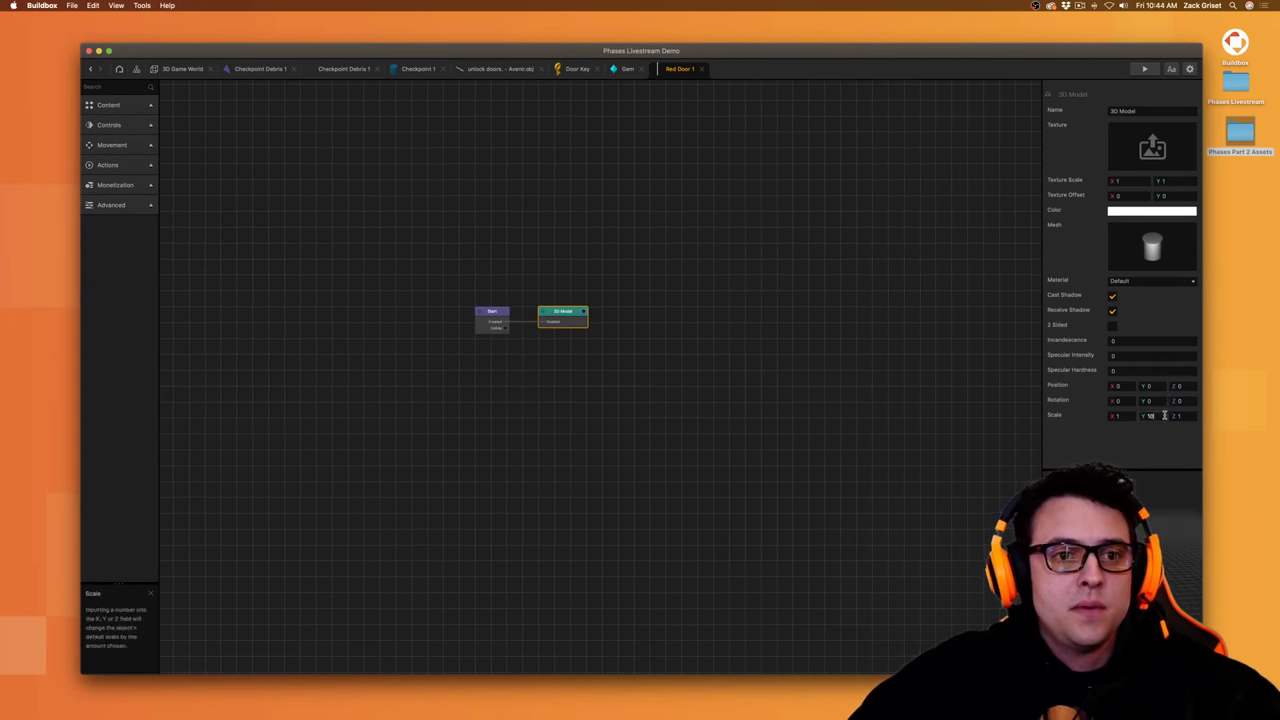
key("BackSpace")
type("4")
key("Return")
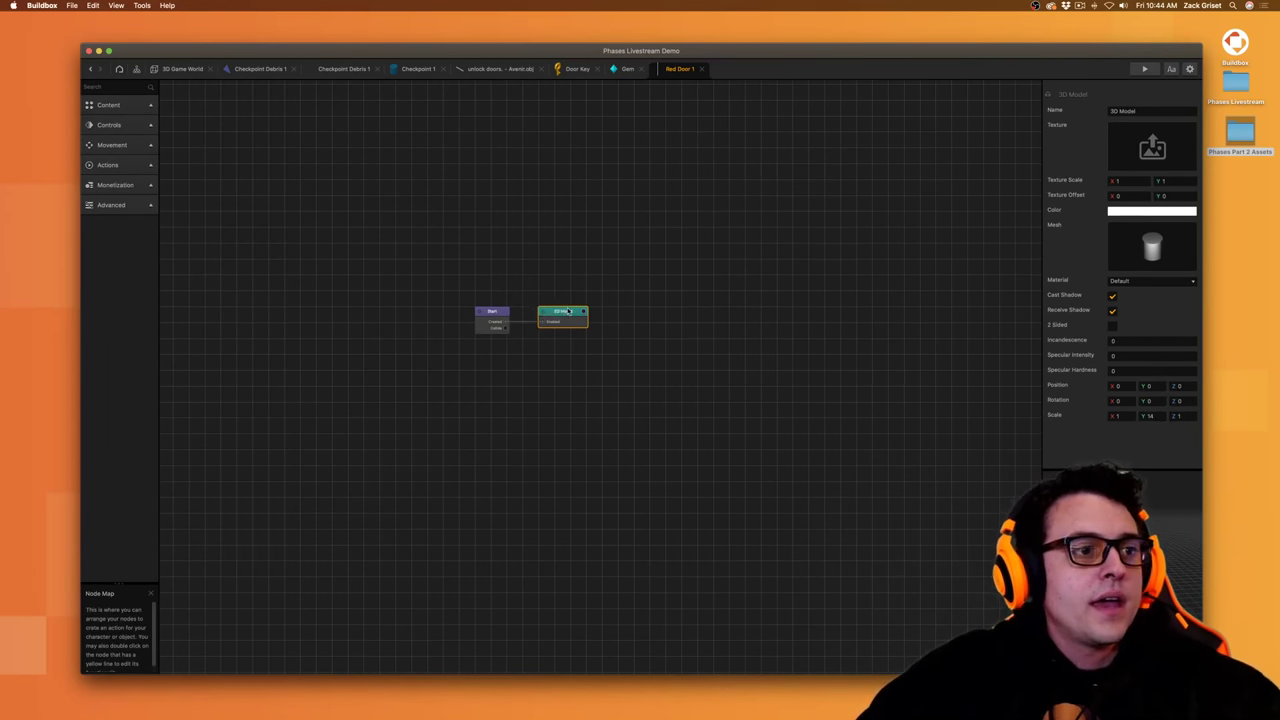
- Colour Red Door 1's 3D Model node red with 70% opacity
left_click(1148, 211)
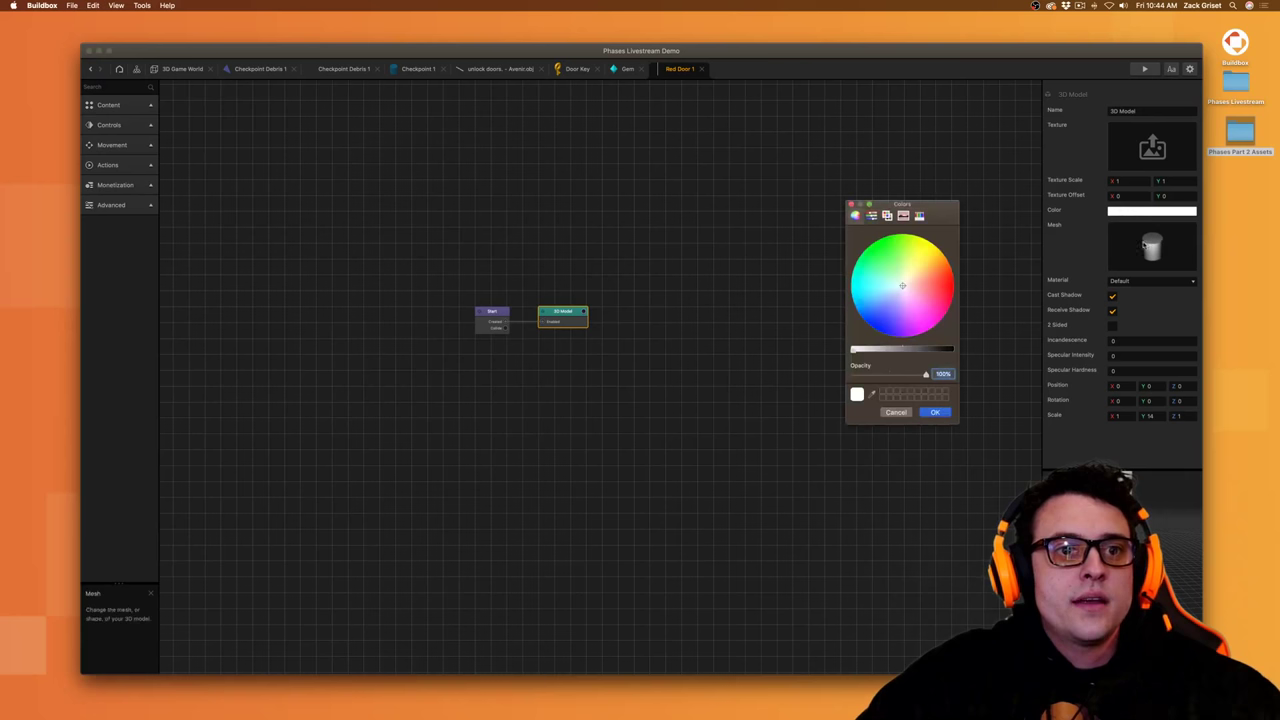
left_click(931, 300)
left_click_drag(931, 300, 943, 288)
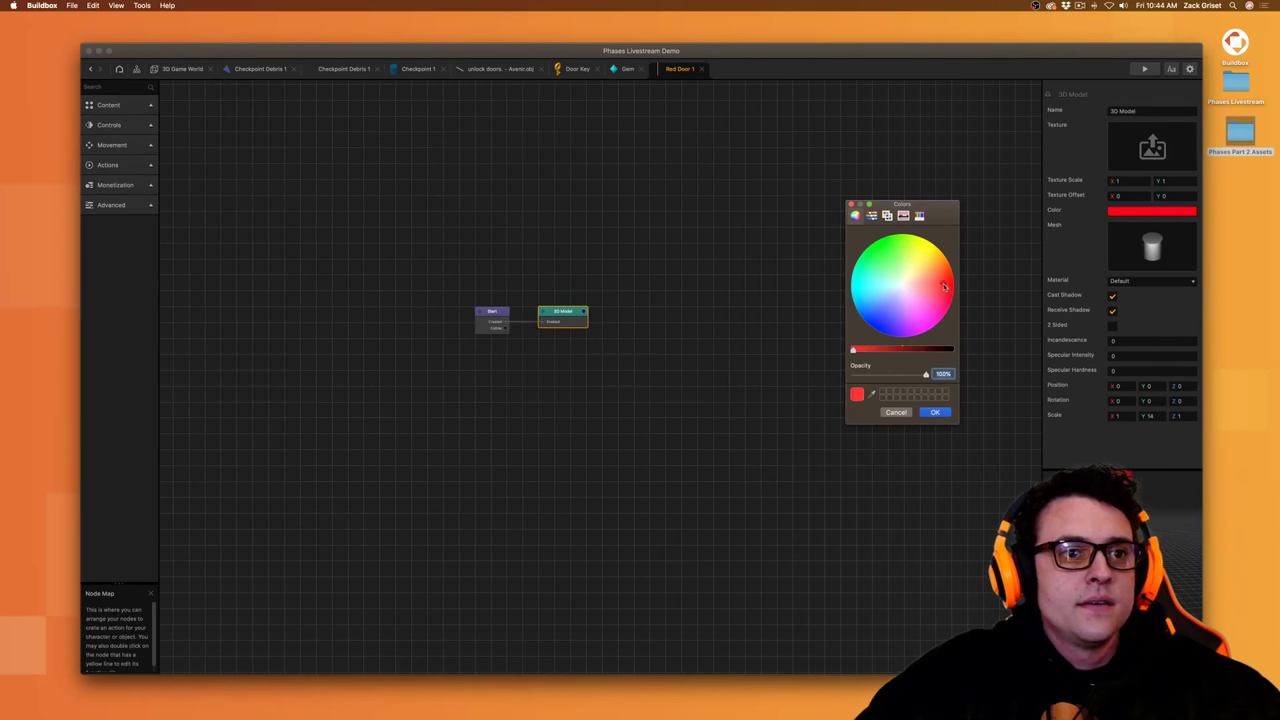
left_click_drag(916, 377, 902, 382)
left_click(936, 281)
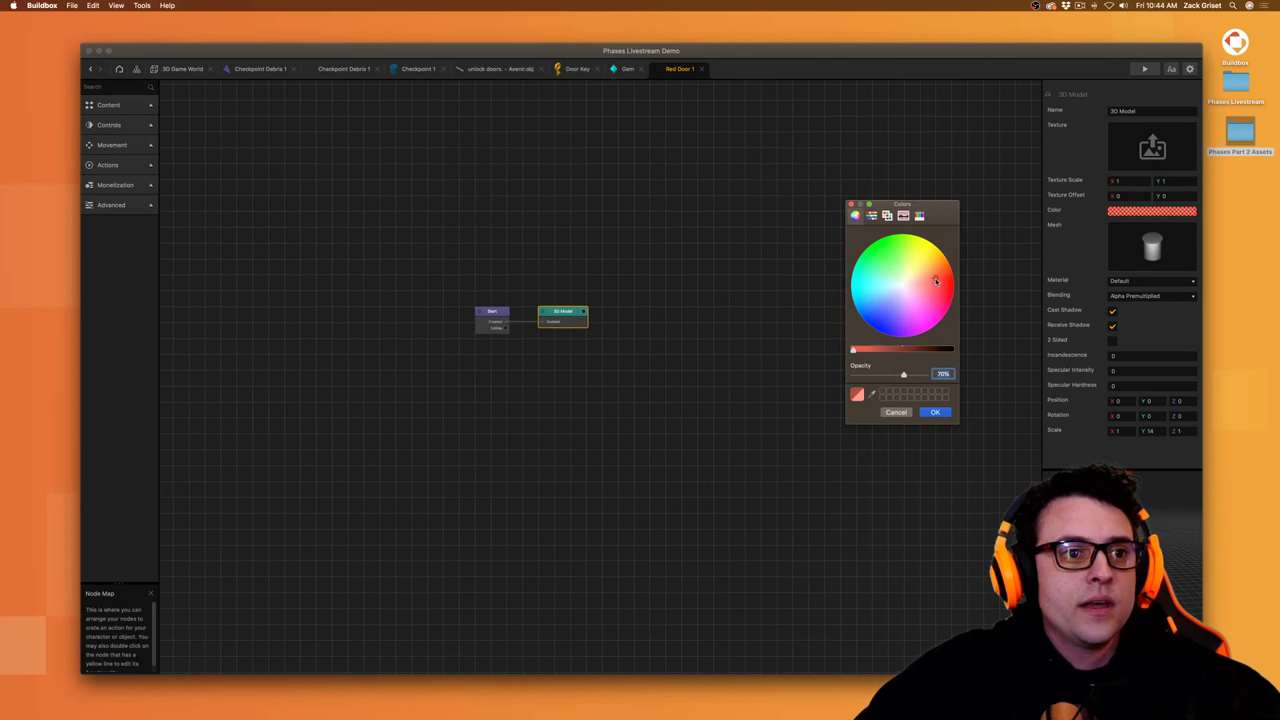
left_click_drag(938, 281, 944, 282)
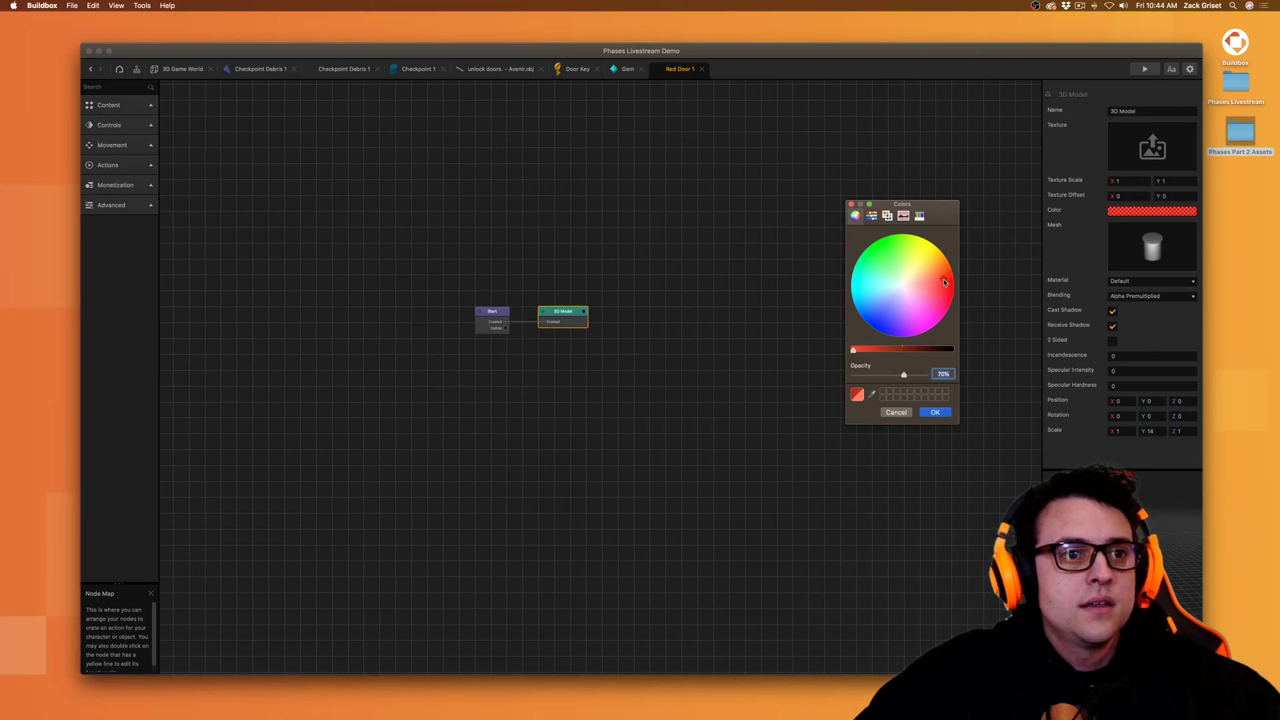
left_click(935, 412)
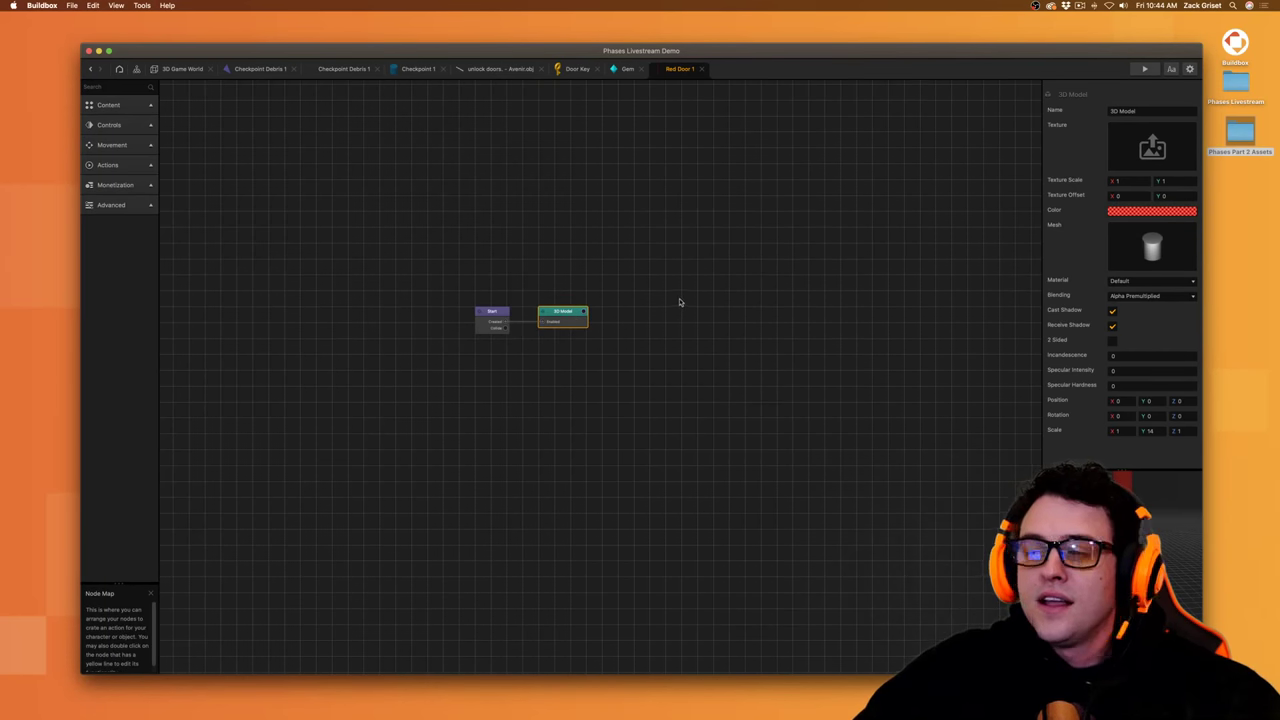
- Duplicate the red 3D Model node and shift the copy's colour to a slightly more orange red at 70% opacity
key("super+d")
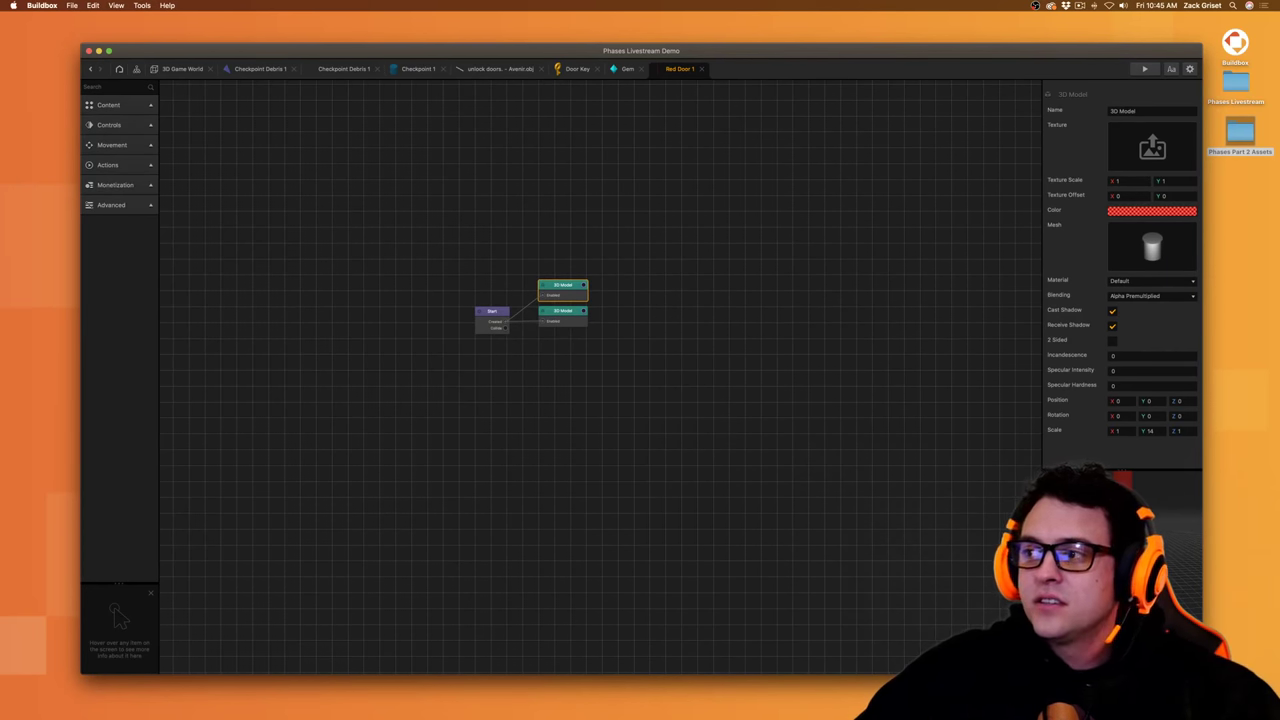
scroll(564, 376, "down", 2)
scroll(580, 349, "up", 2)
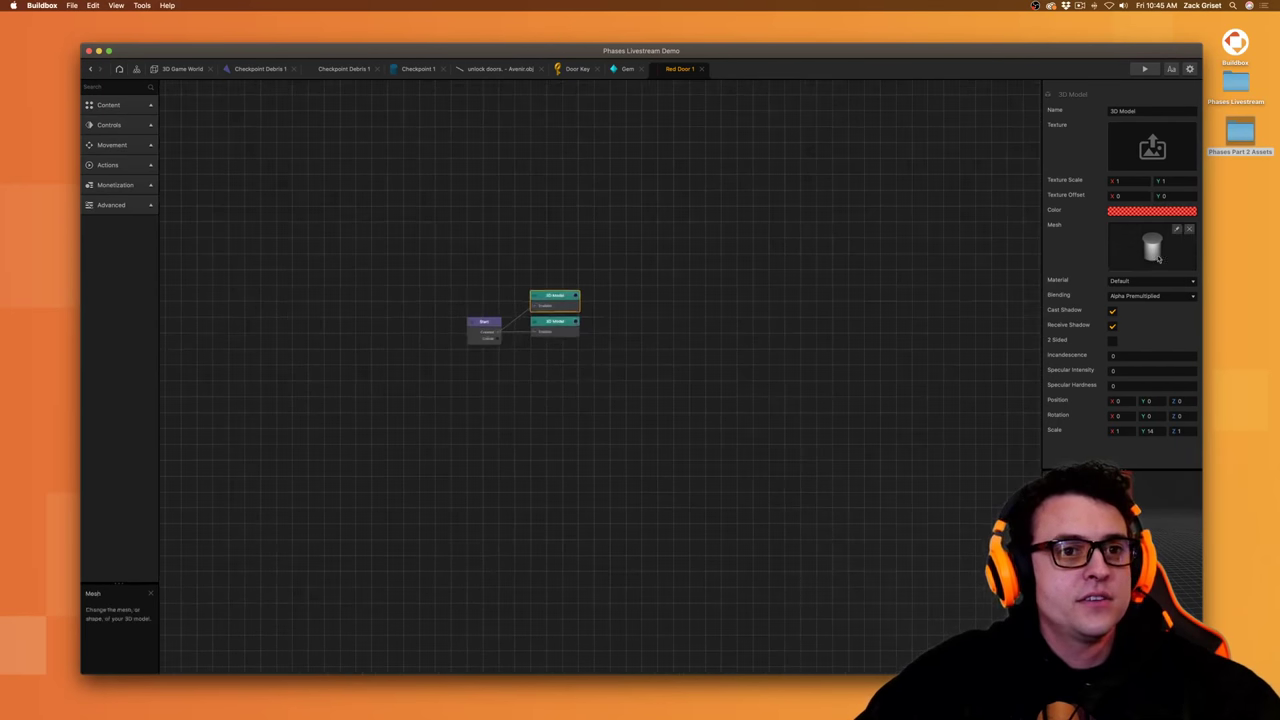
left_click(1152, 211)
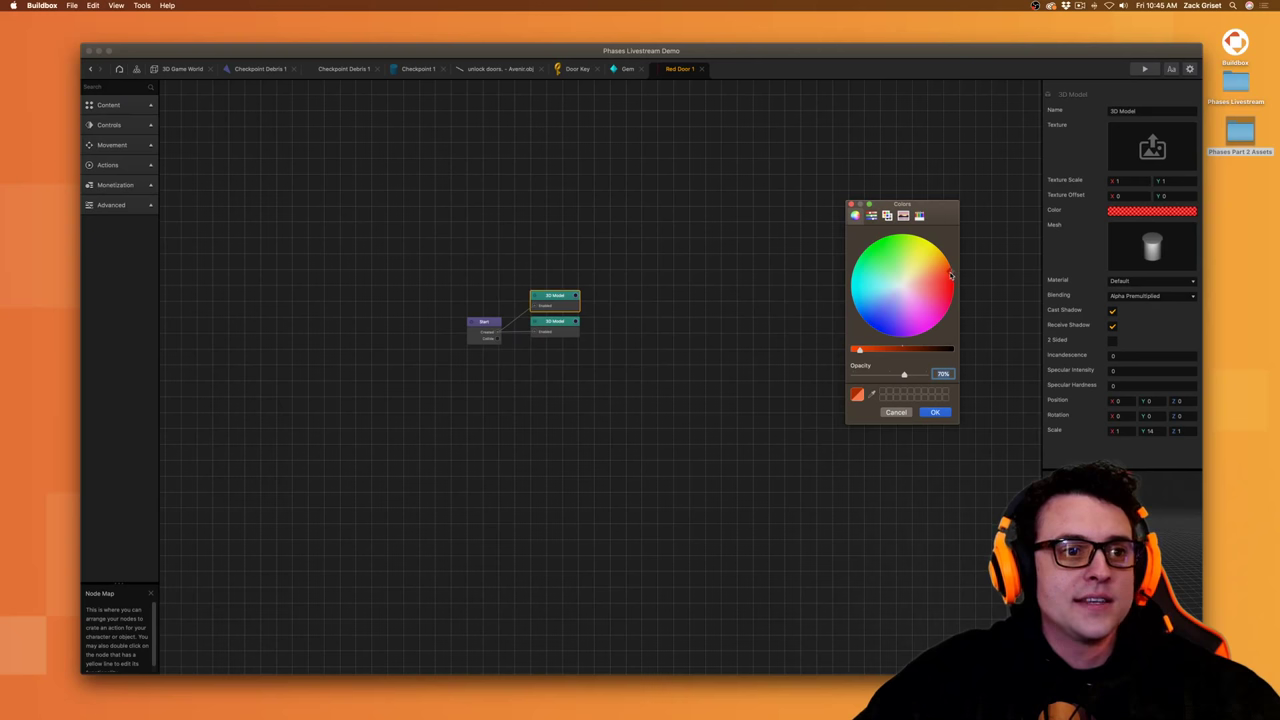
left_click(932, 411)
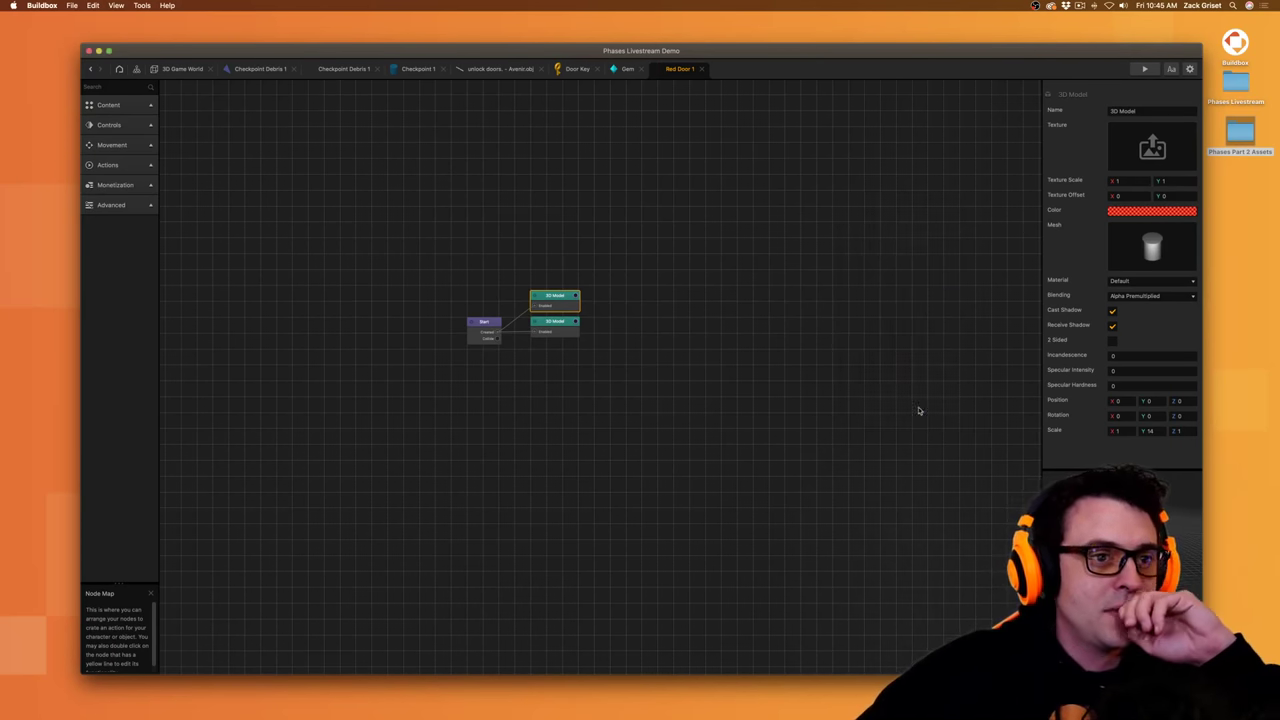
- In the 3D Game World, duplicate the Checkpoint 1 asset and rename the copy as Checkpoint 2
left_click(180, 69)
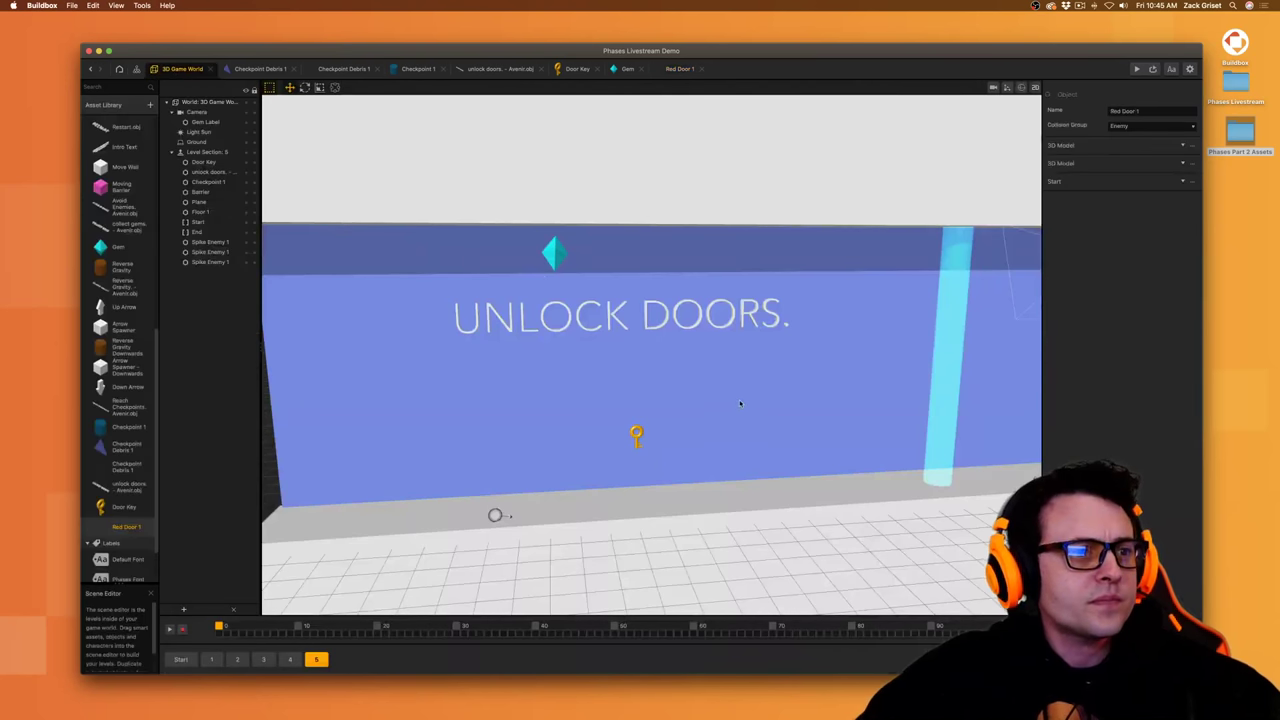
middle_click_drag(726, 452, 555, 443)
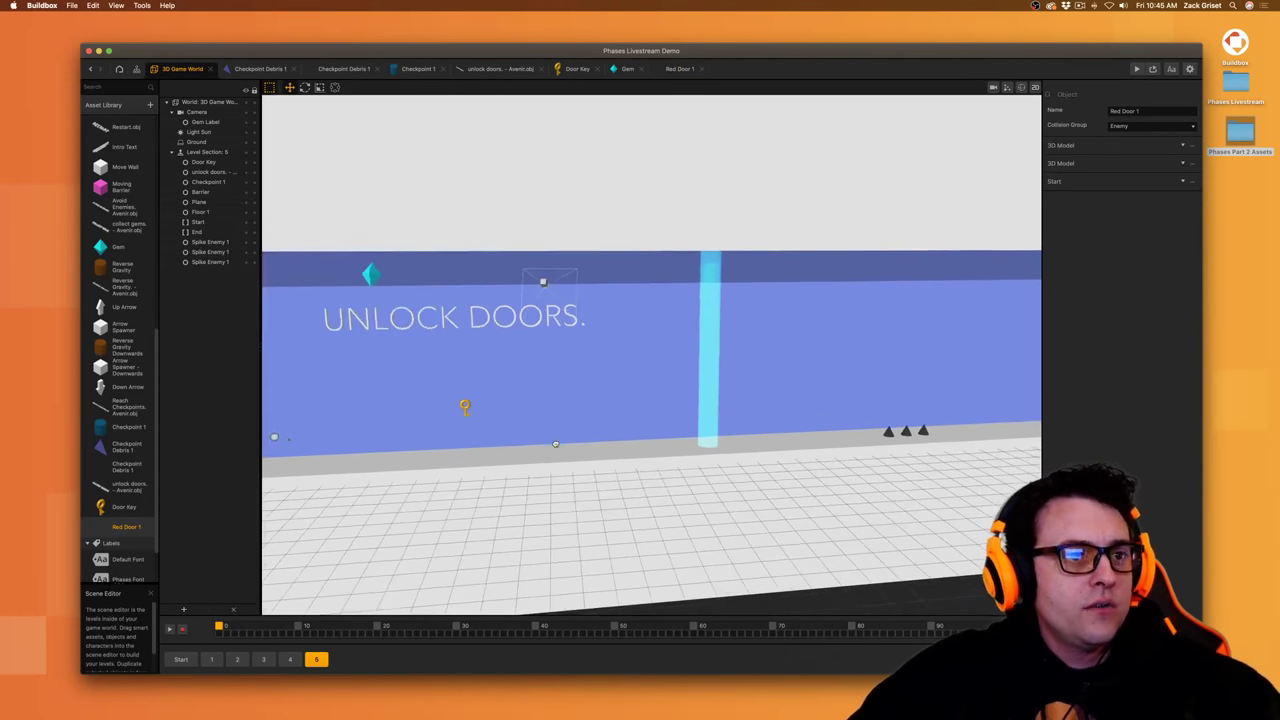
scroll(710, 390, "up", 3)
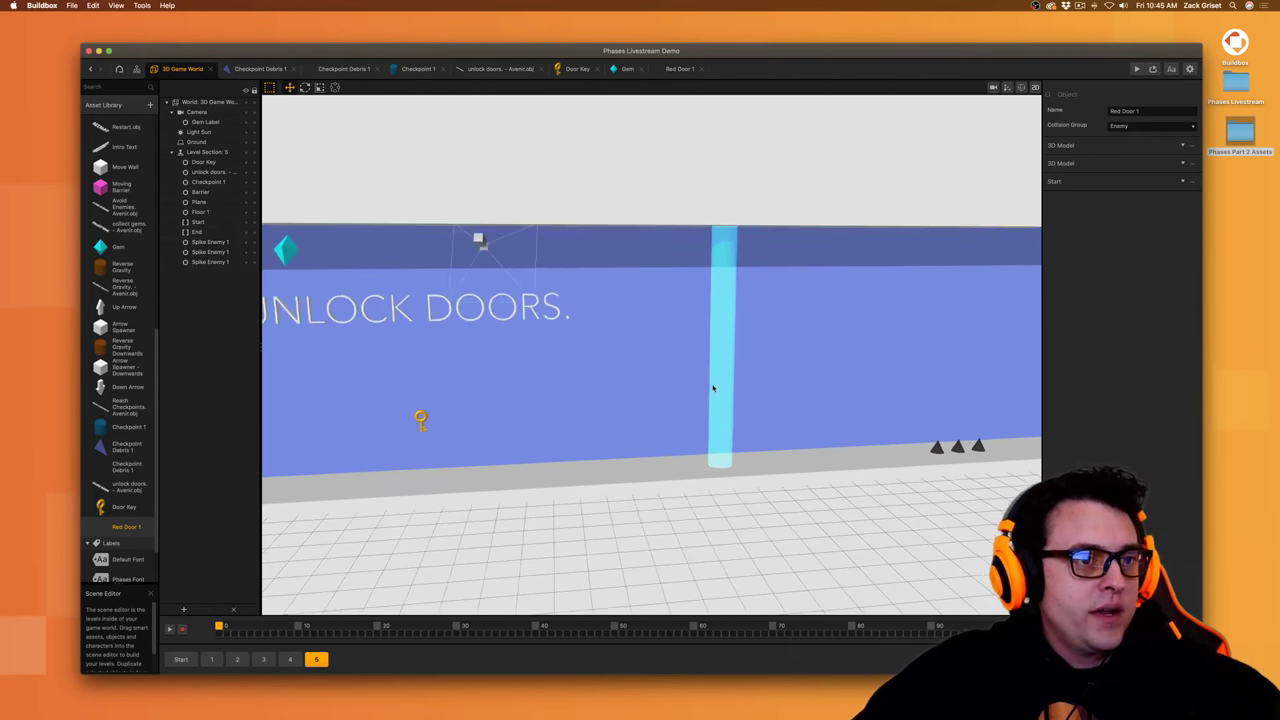
left_click(716, 384)
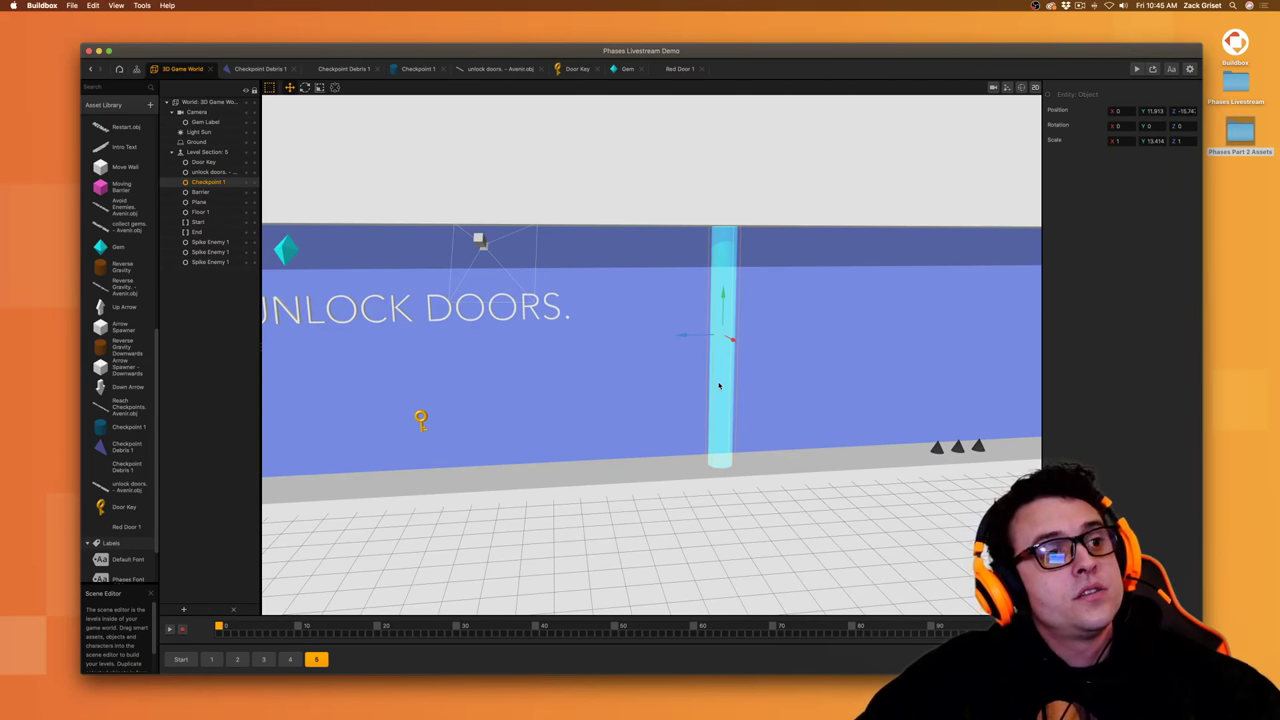
scroll(125, 390, "down", 2)
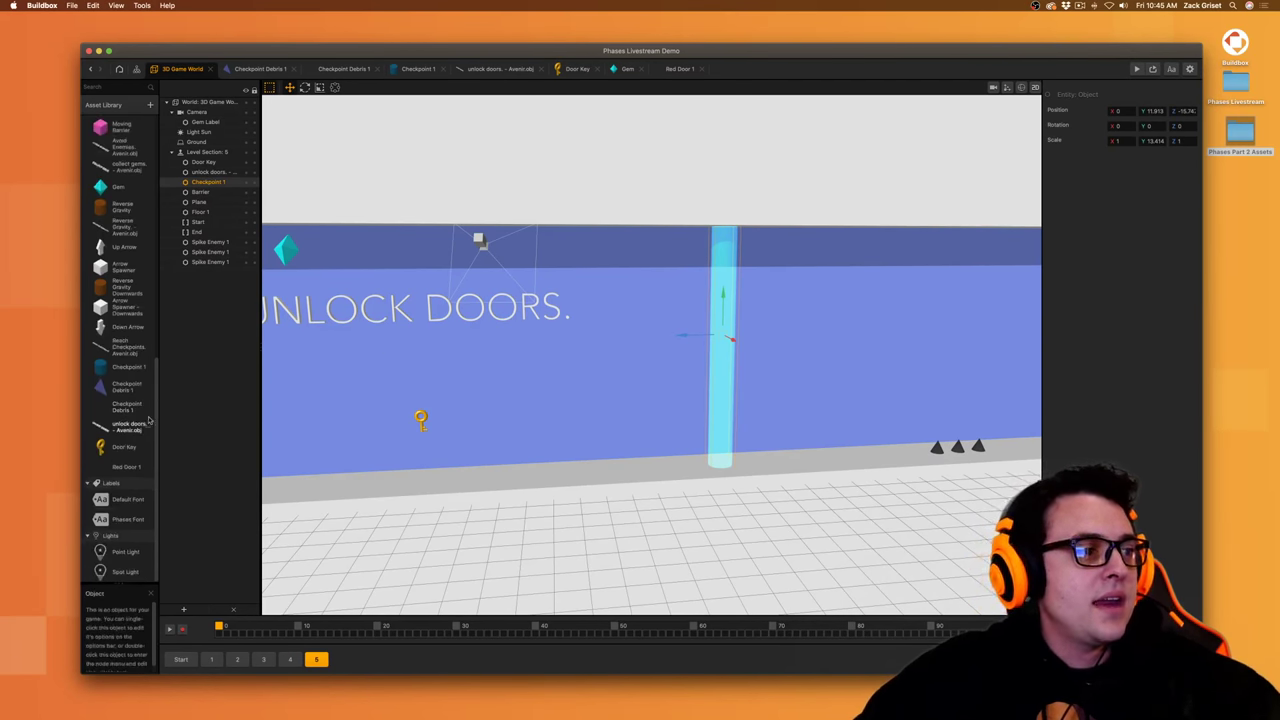
left_click(123, 369)
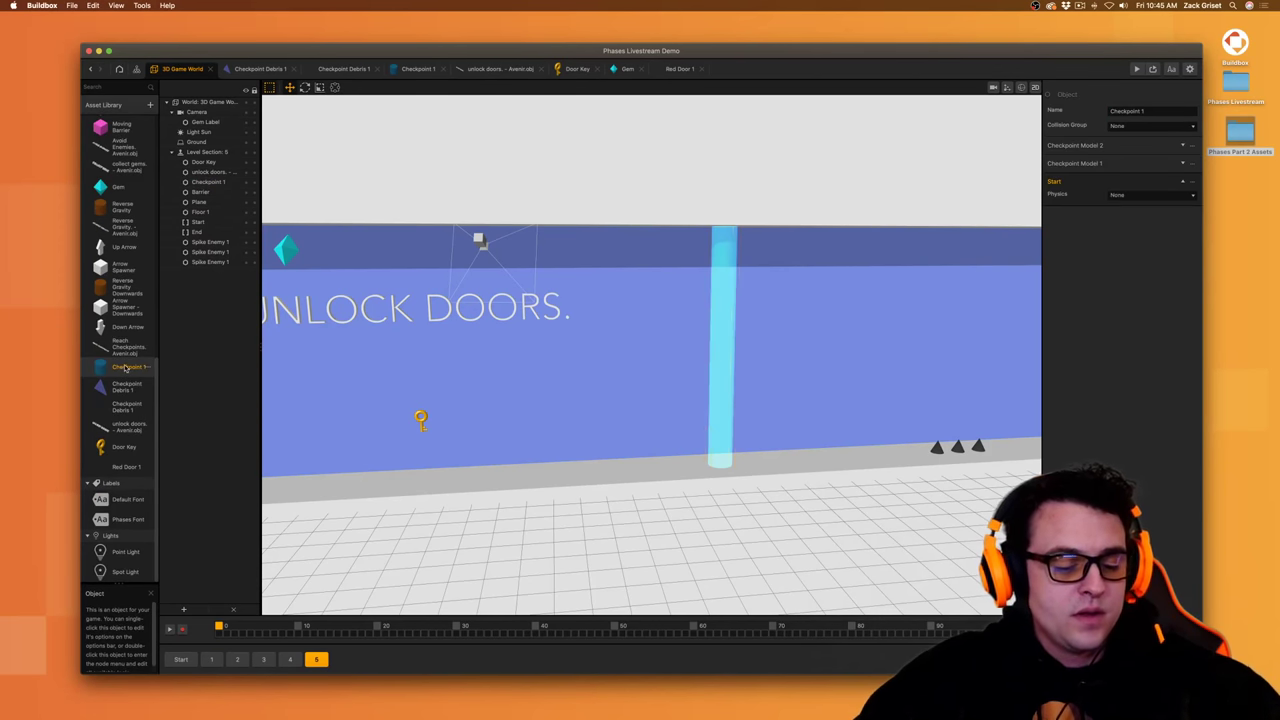
key("super+d")
left_click(129, 485)
left_click(1150, 111)
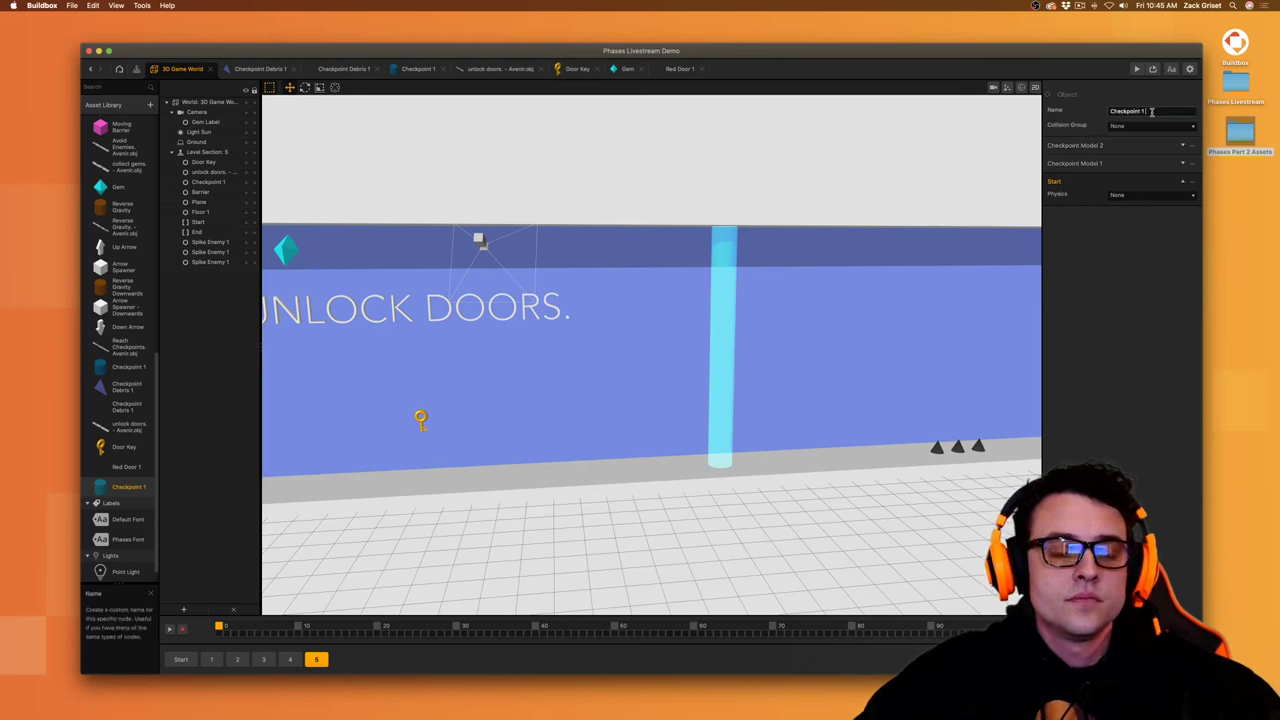
type("2")
key("Return")
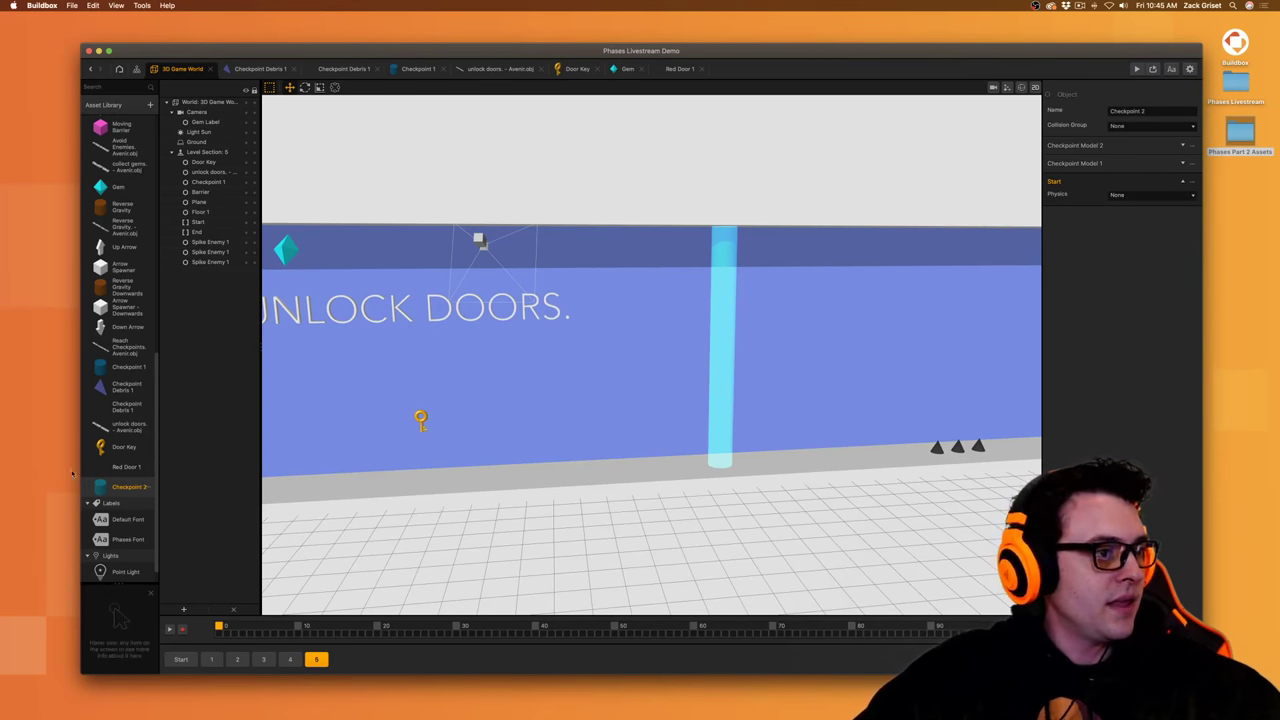
- Place Checkpoint 2 in level section 5 in line with the existing checkpoint pillar, and delete the Checkpoint 1 pillar
left_click(728, 484)
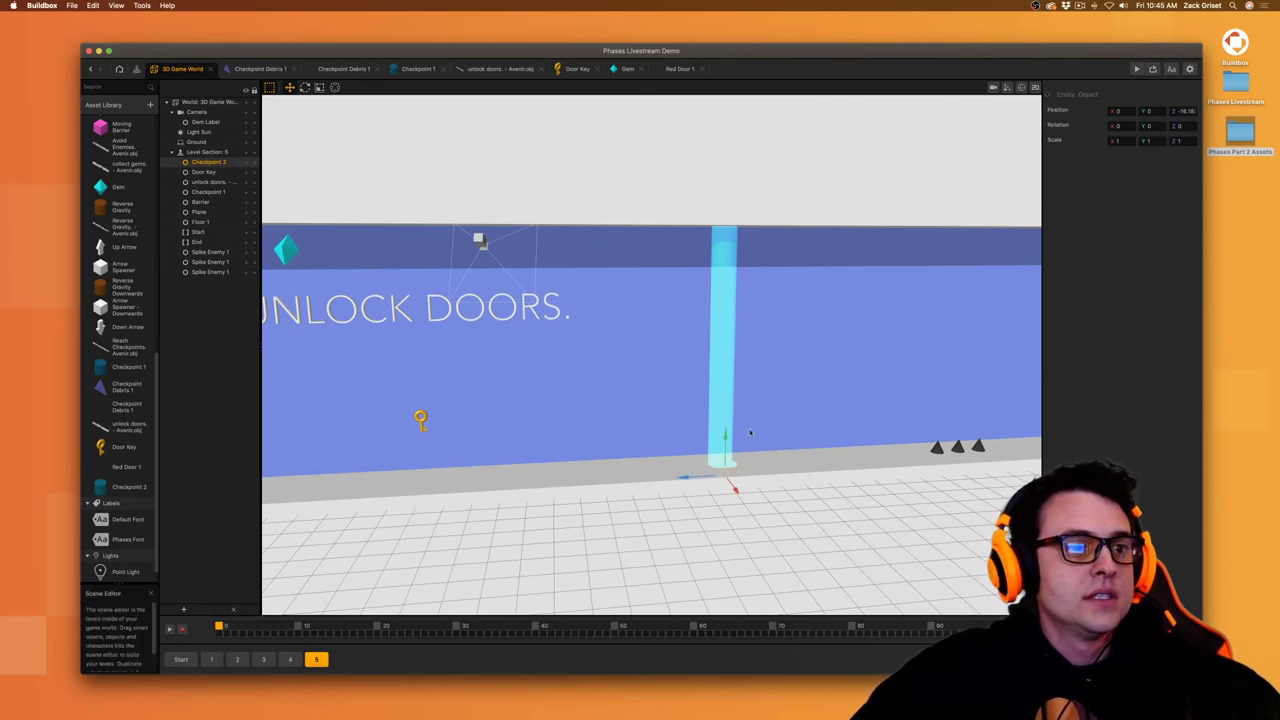
left_click_drag(691, 483, 685, 481)
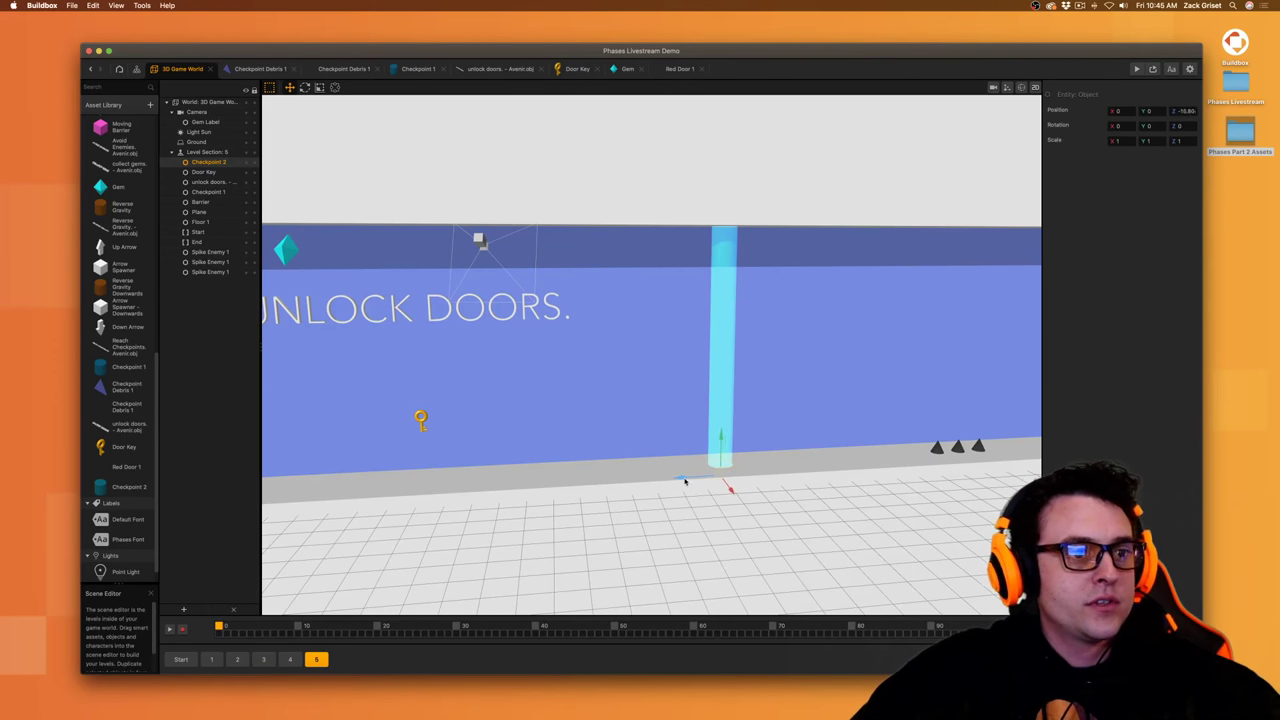
left_click(719, 373)
key("Delete")
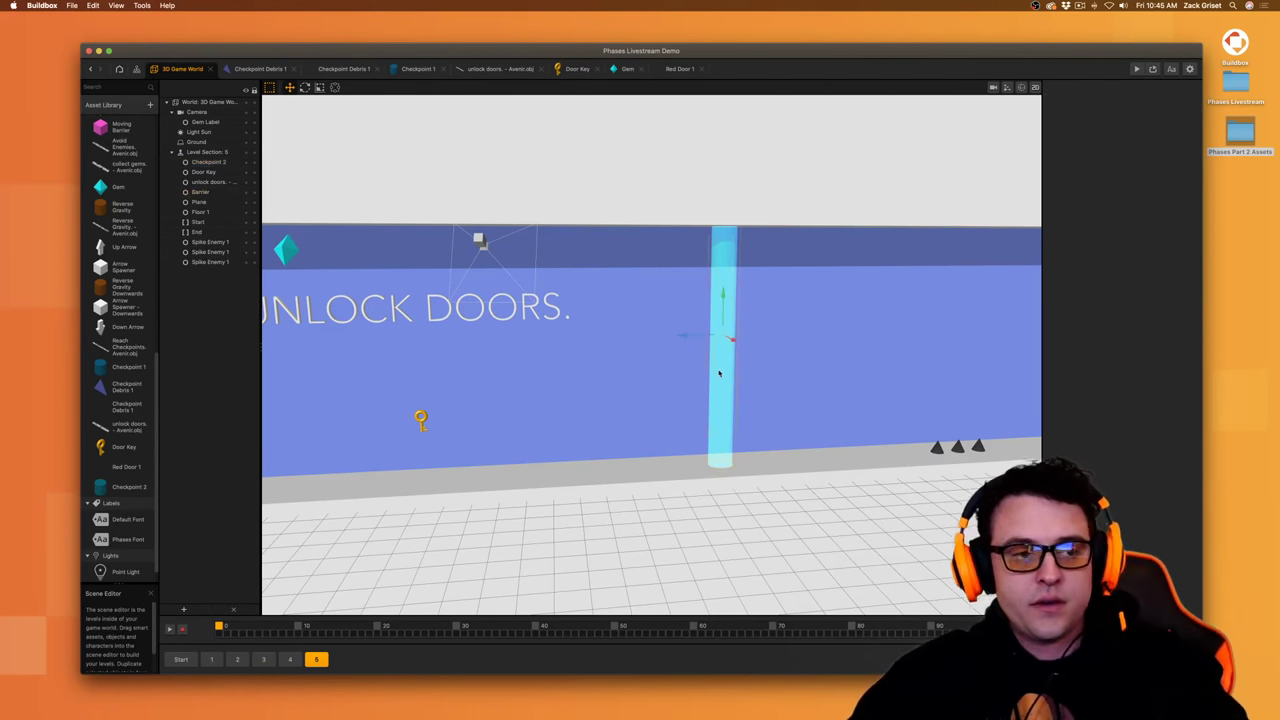
- Raise Checkpoint 2 and stretch it to a Y scale of about 17.2 so it spans from floor to ceiling
left_click(724, 466)
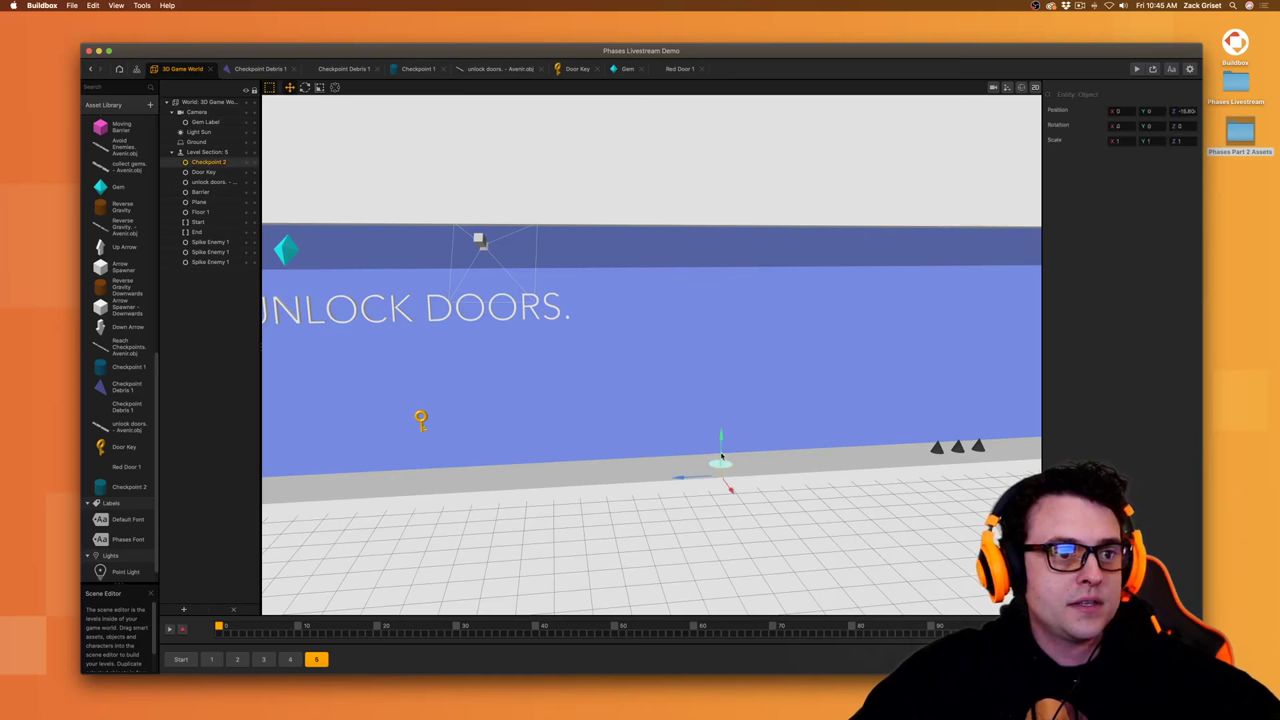
left_click_drag(721, 455, 782, 4)
left_click_drag(723, 308, 724, 266)
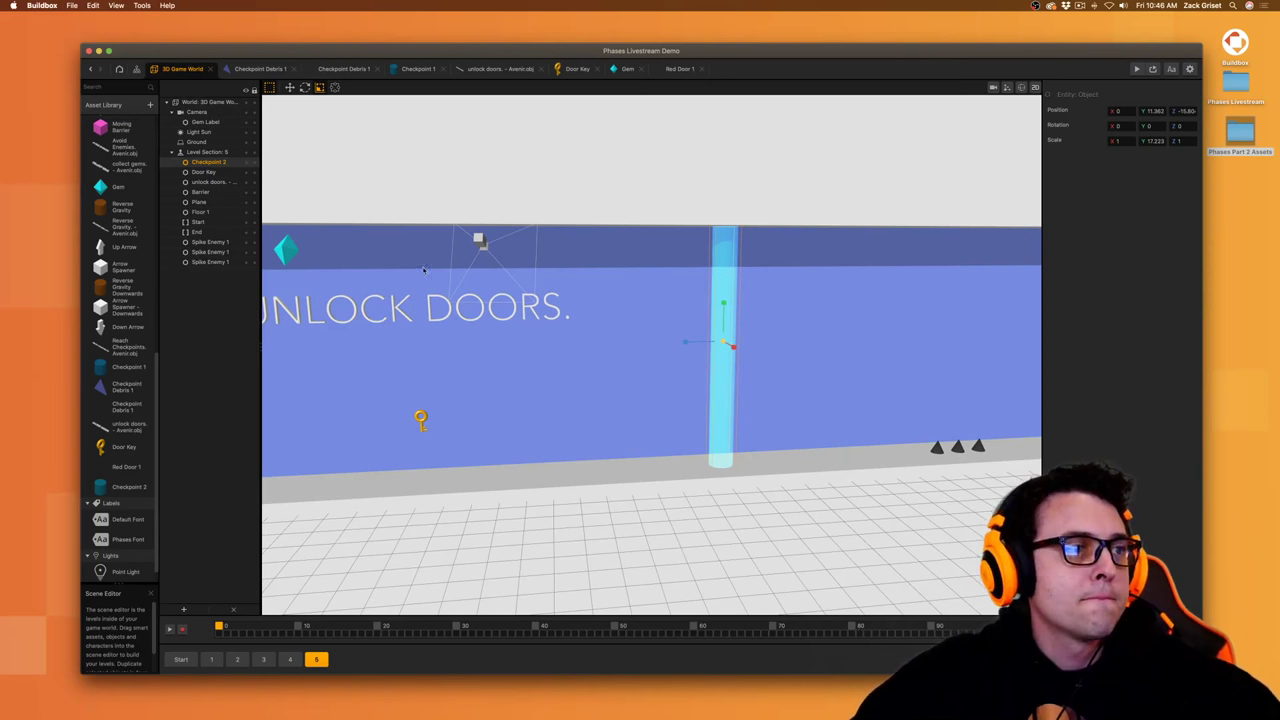
- Add a Cube shape to the project's assets from the Asset Library
left_click(125, 467)
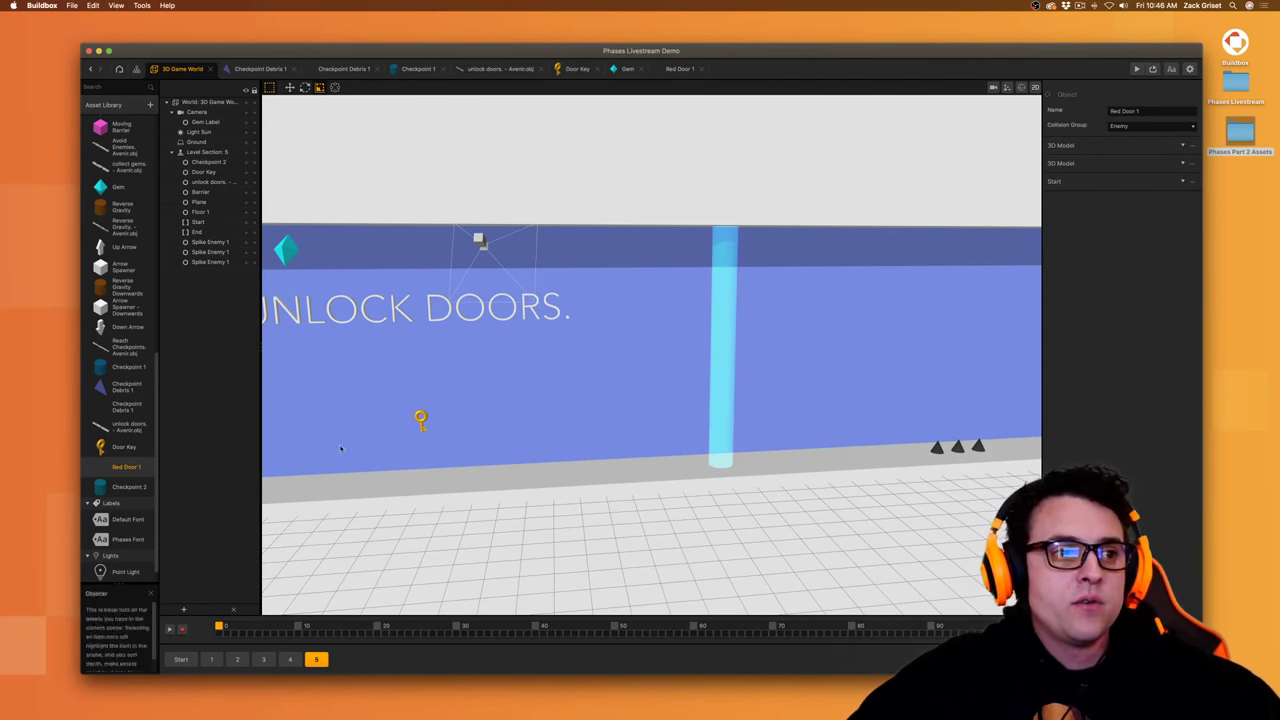
left_click(150, 104)
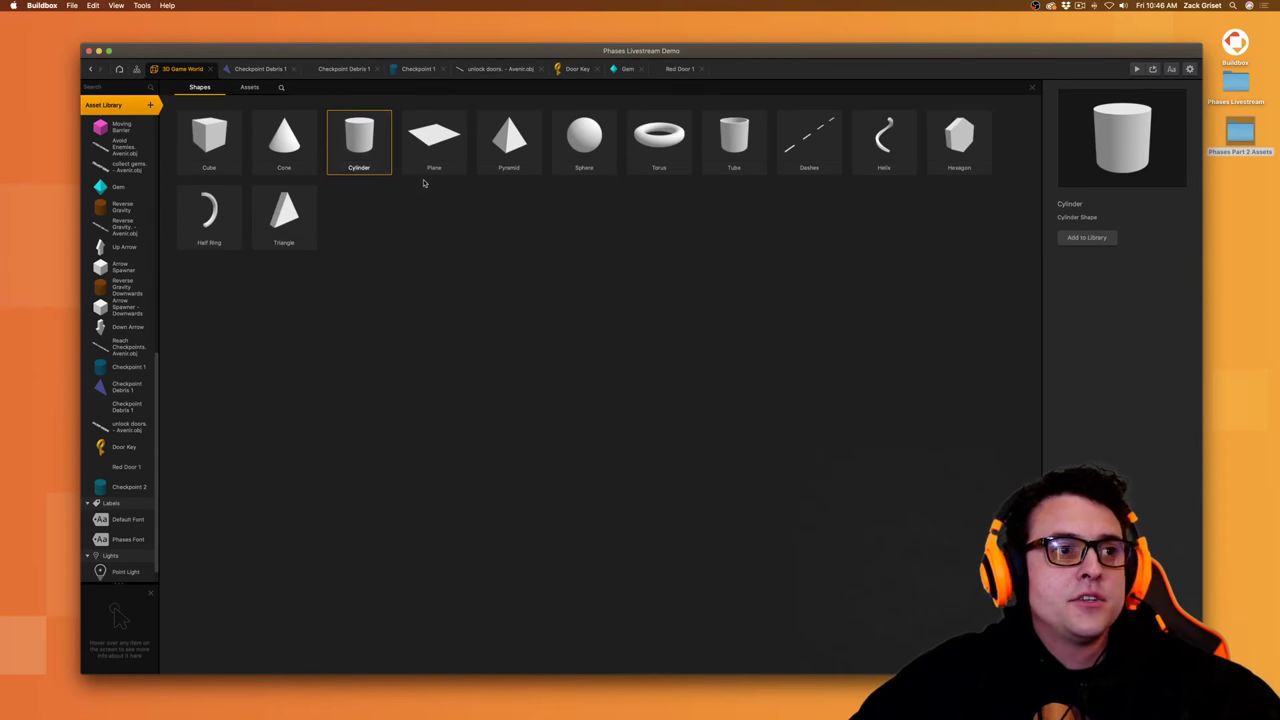
double_click(209, 150)
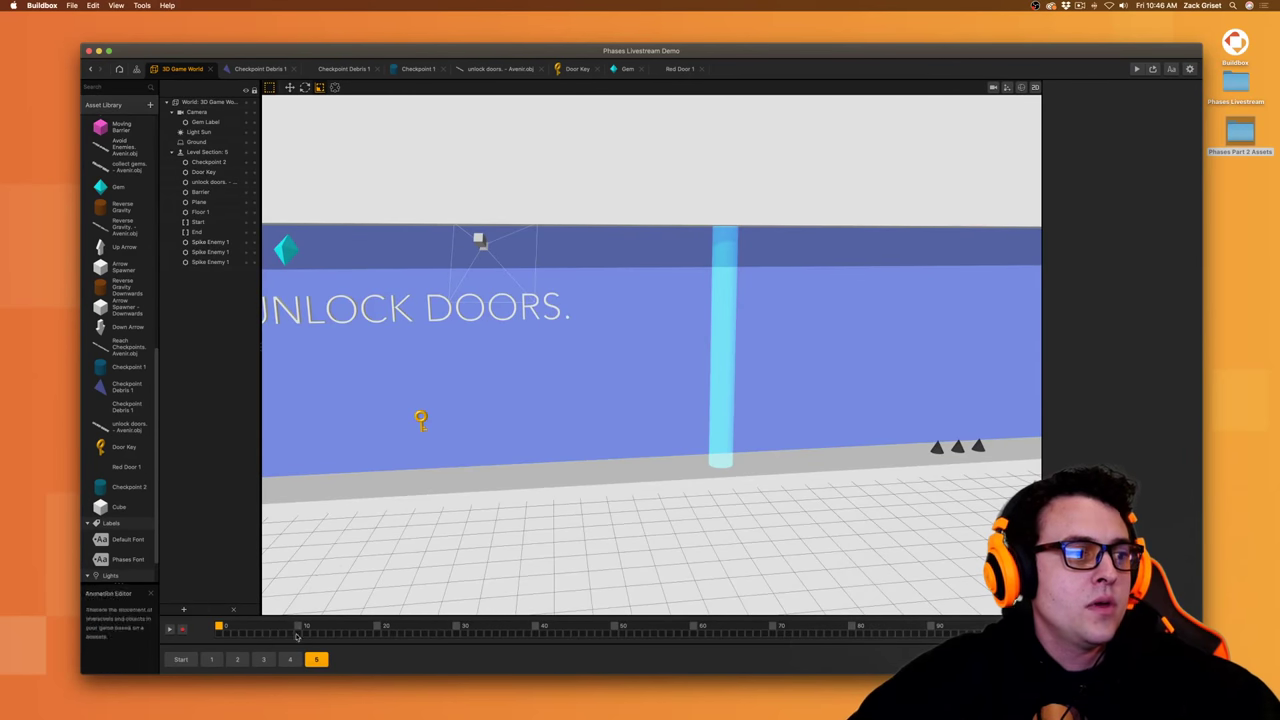
- Examine level sections 4 and 5 to compare their layouts and checkpoint pillars
left_click(290, 659)
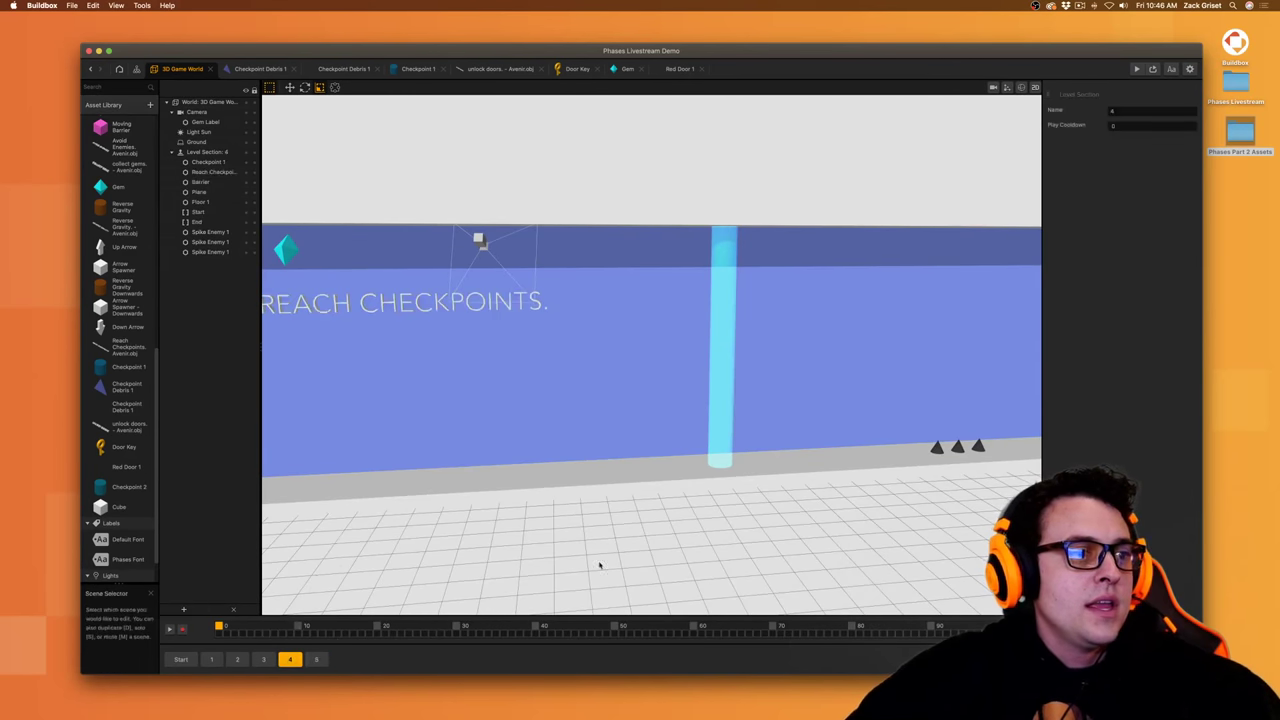
scroll(751, 486, "down", 4)
scroll(583, 486, "up", 3)
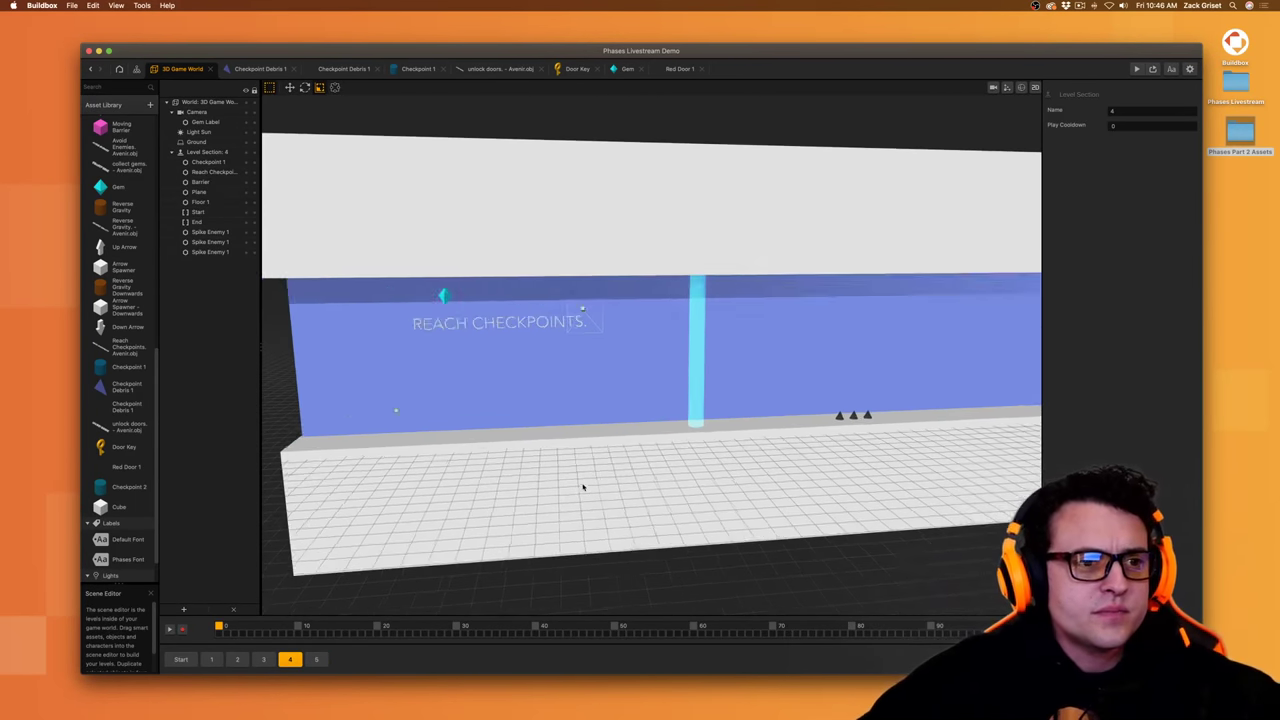
middle_click_drag(572, 478, 684, 493)
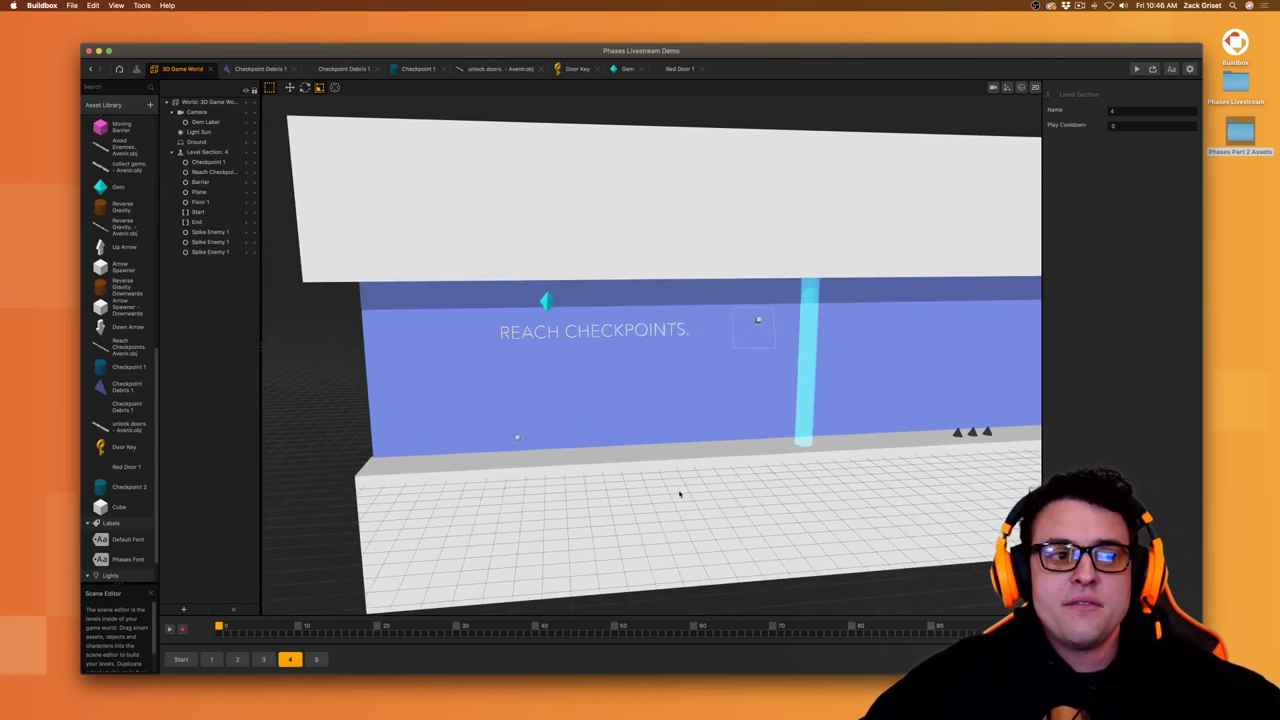
left_click(314, 658)
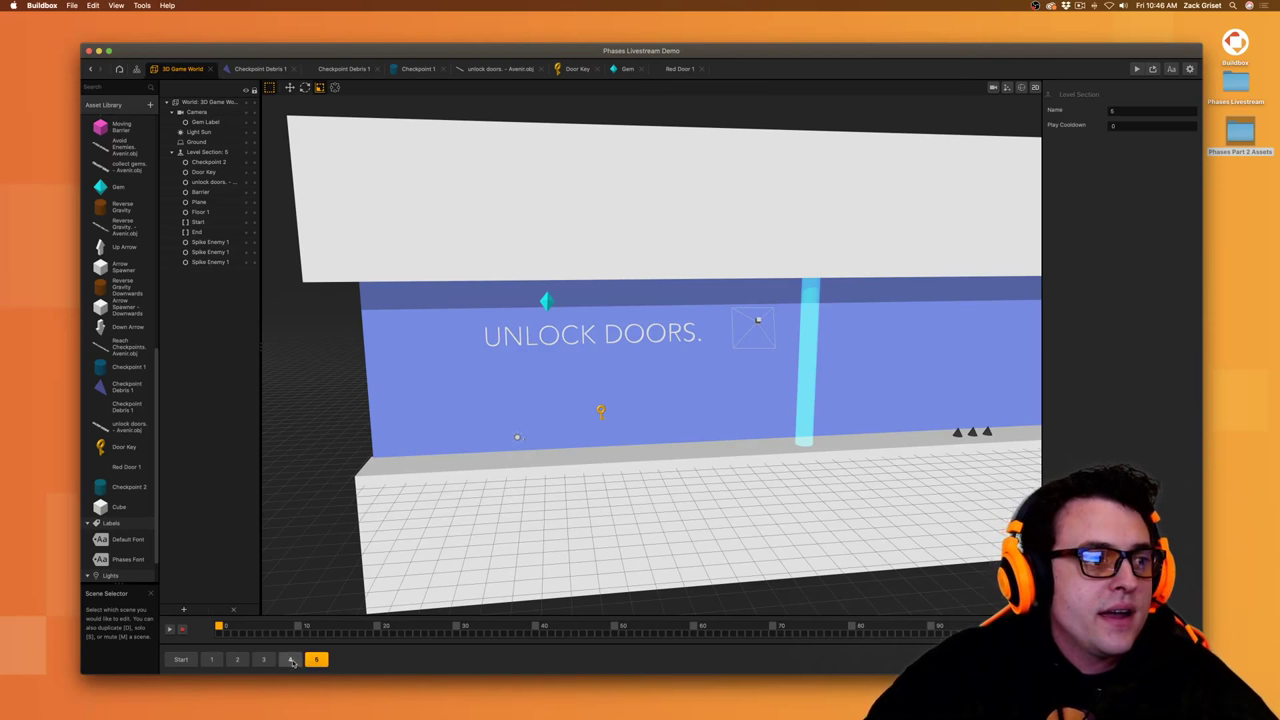
left_click(288, 659)
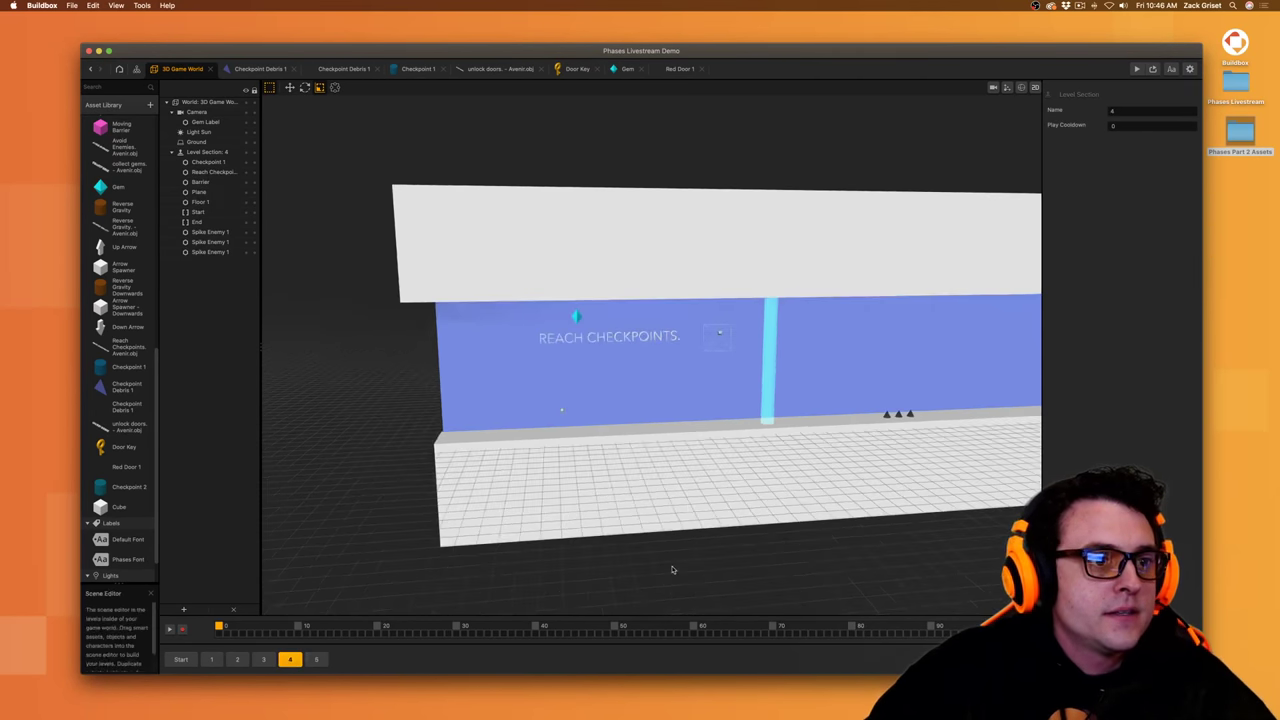
scroll(673, 569, "up", 2)
middle_click_drag(709, 552, 583, 563)
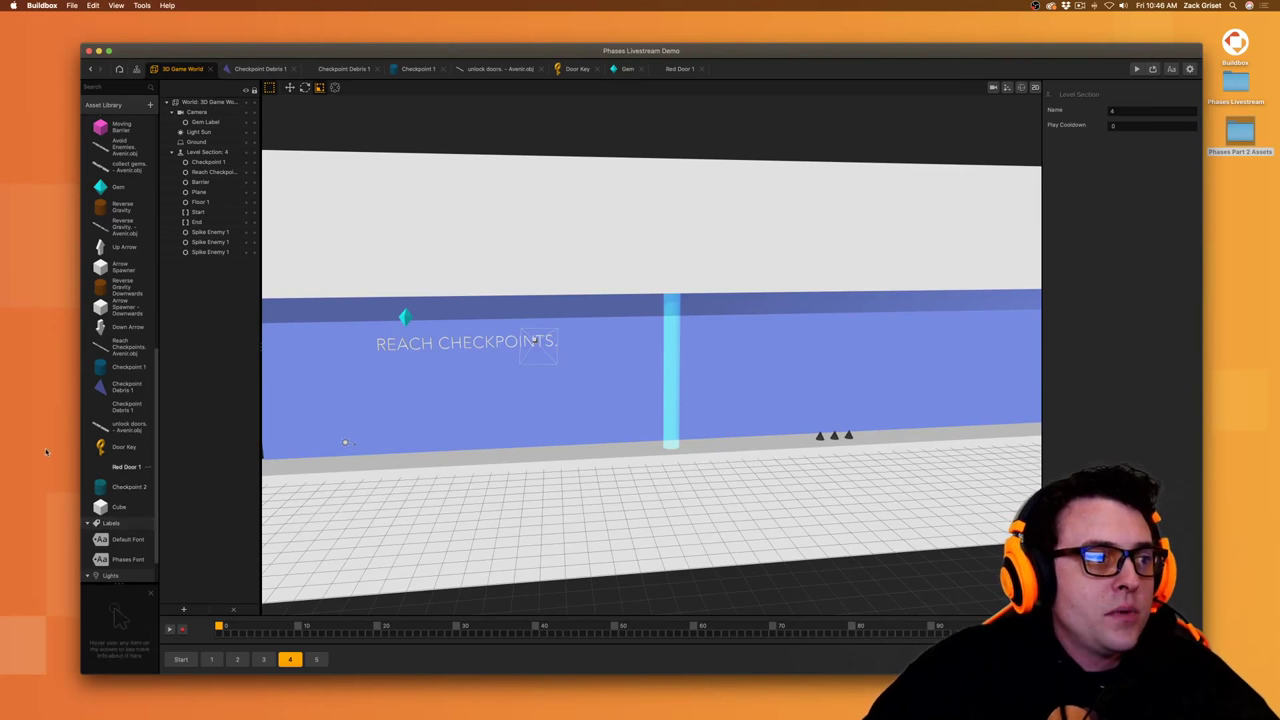
- Rename the new cube asset as Lock Door 1
left_click(118, 507)
left_click(1186, 108)
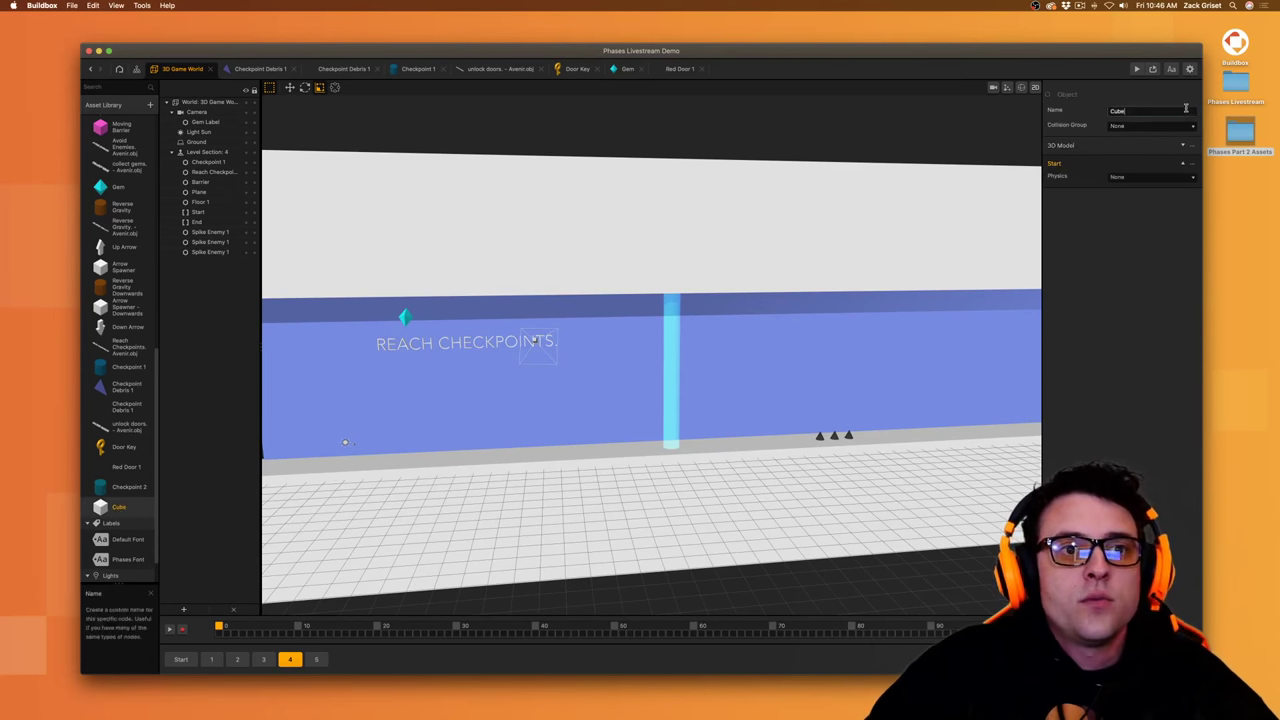
key("BackSpace")
key("BackSpace")
key("BackSpace")
key("BackSpace")
type("Lock Door 2")
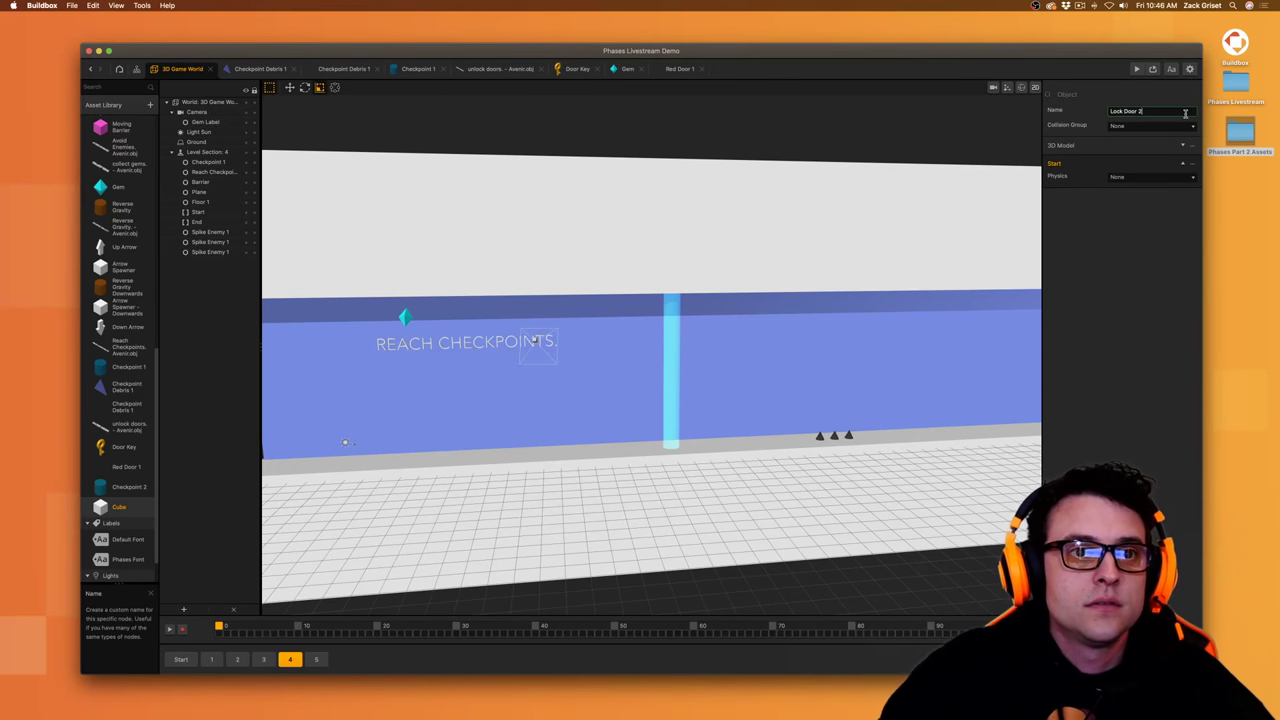
key("BackSpace")
type("1")
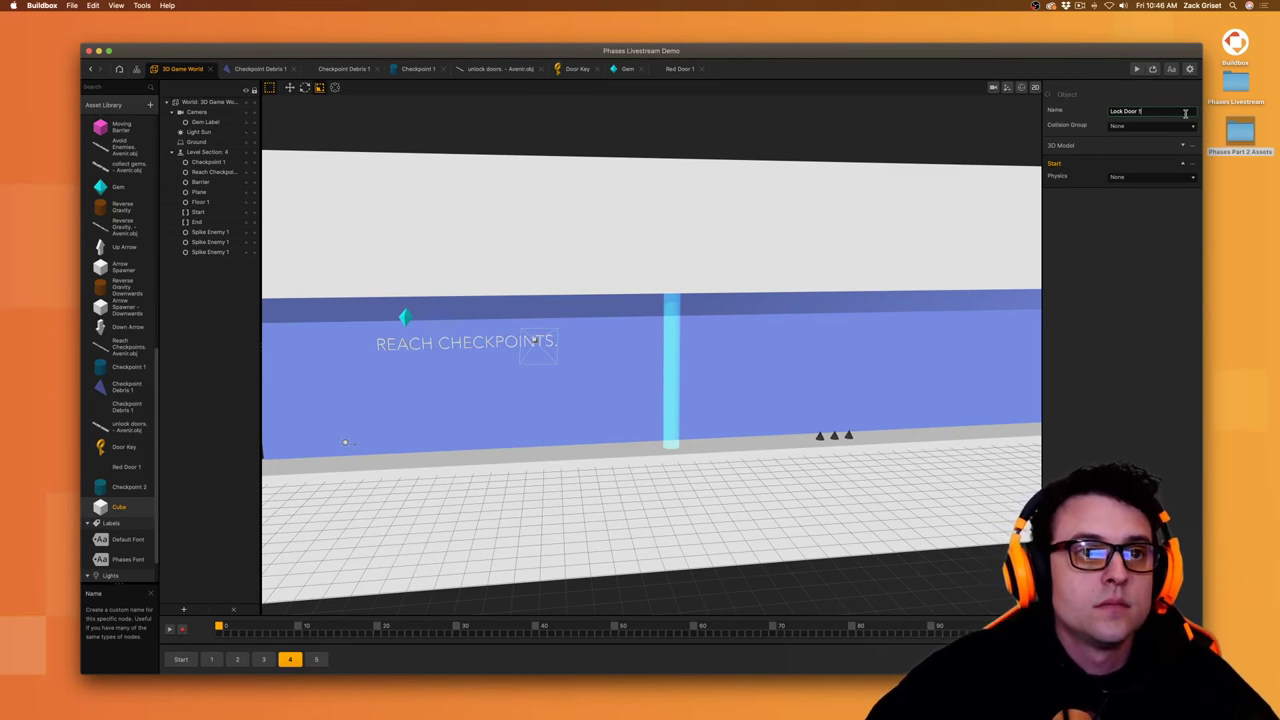
key("Return")
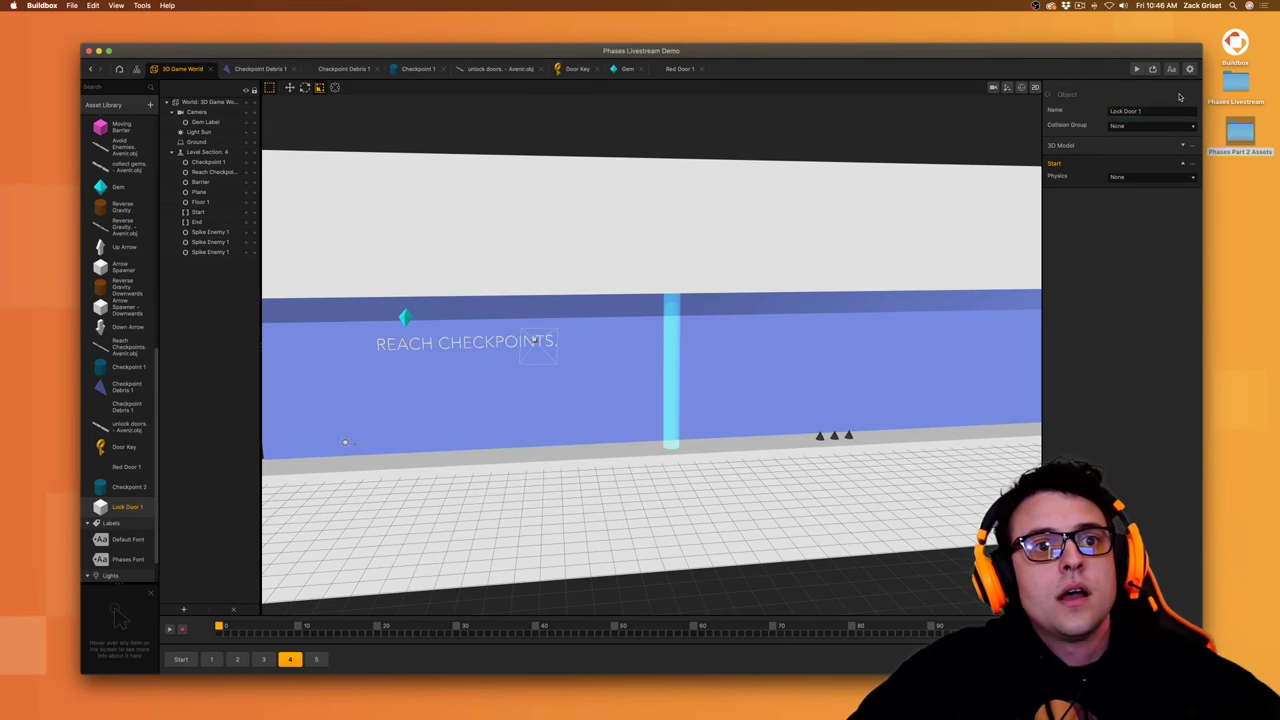
- Place Lock Door 1 in level section 4 just past the checkpoint pillar and raise it to mid-height above the floor
left_click(1135, 179)
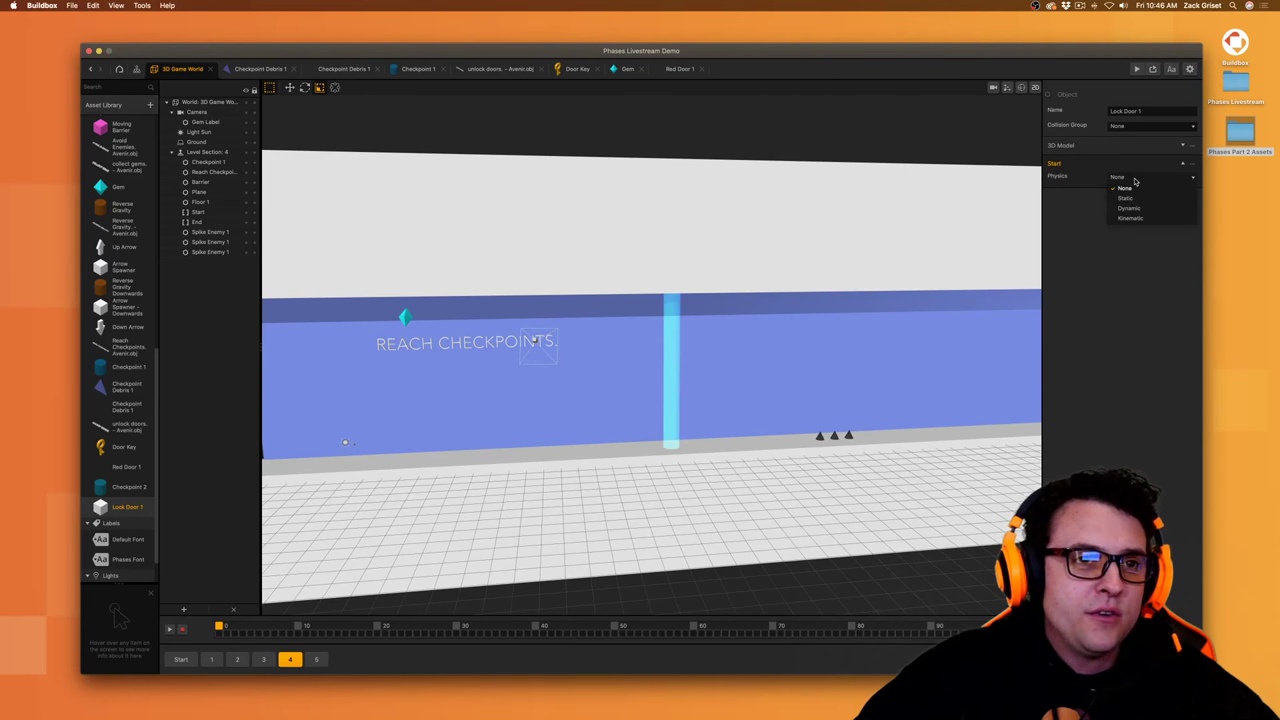
left_click(1131, 268)
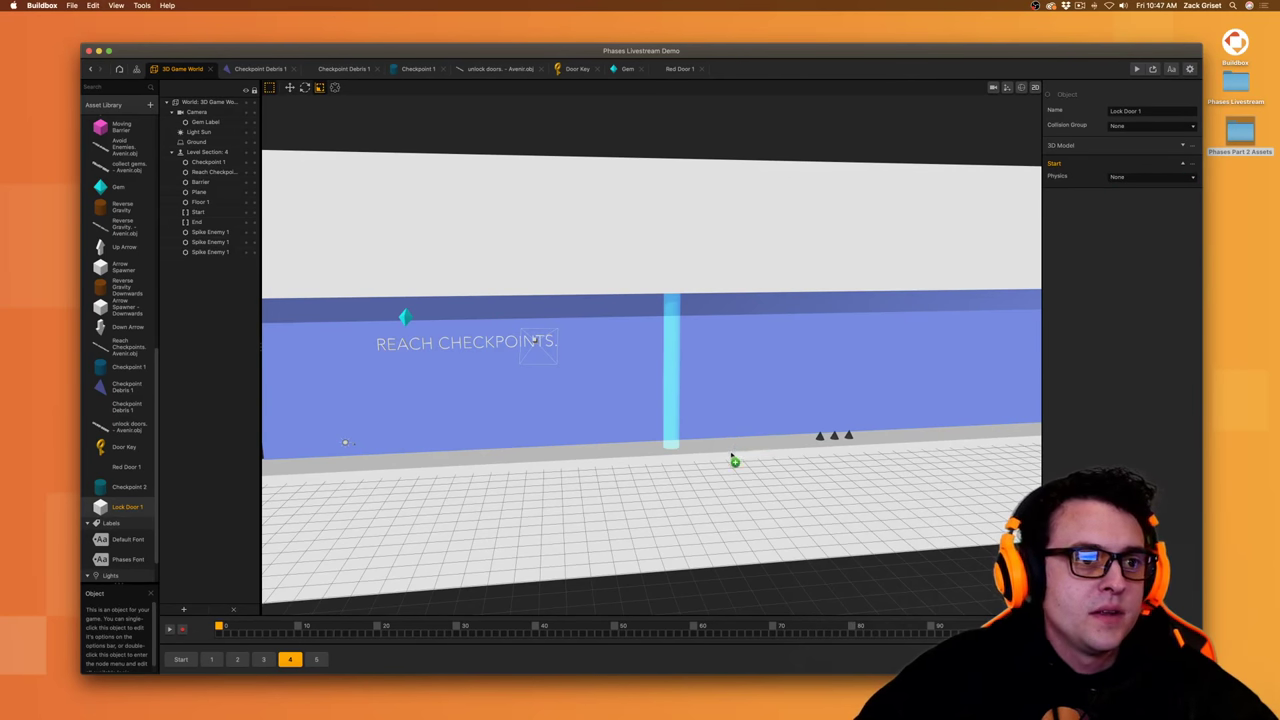
left_click_drag(737, 457, 741, 440)
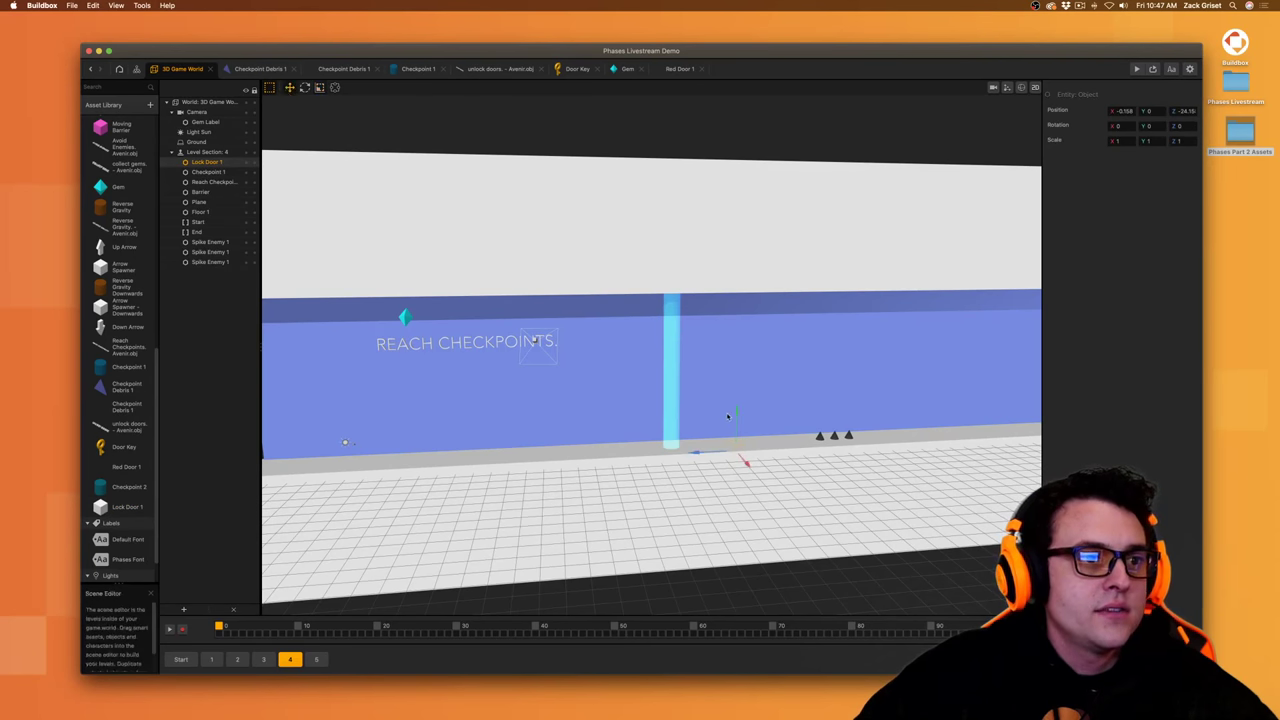
left_click_drag(736, 411, 737, 346)
scroll(737, 364, "up", 5)
left_click_drag(660, 385, 742, 391)
- Scale Lock Door 1 into a thin floor-to-ceiling wall of about 3.2 in X, 11.7 in Y and 0.07 in Z
left_click(732, 364)
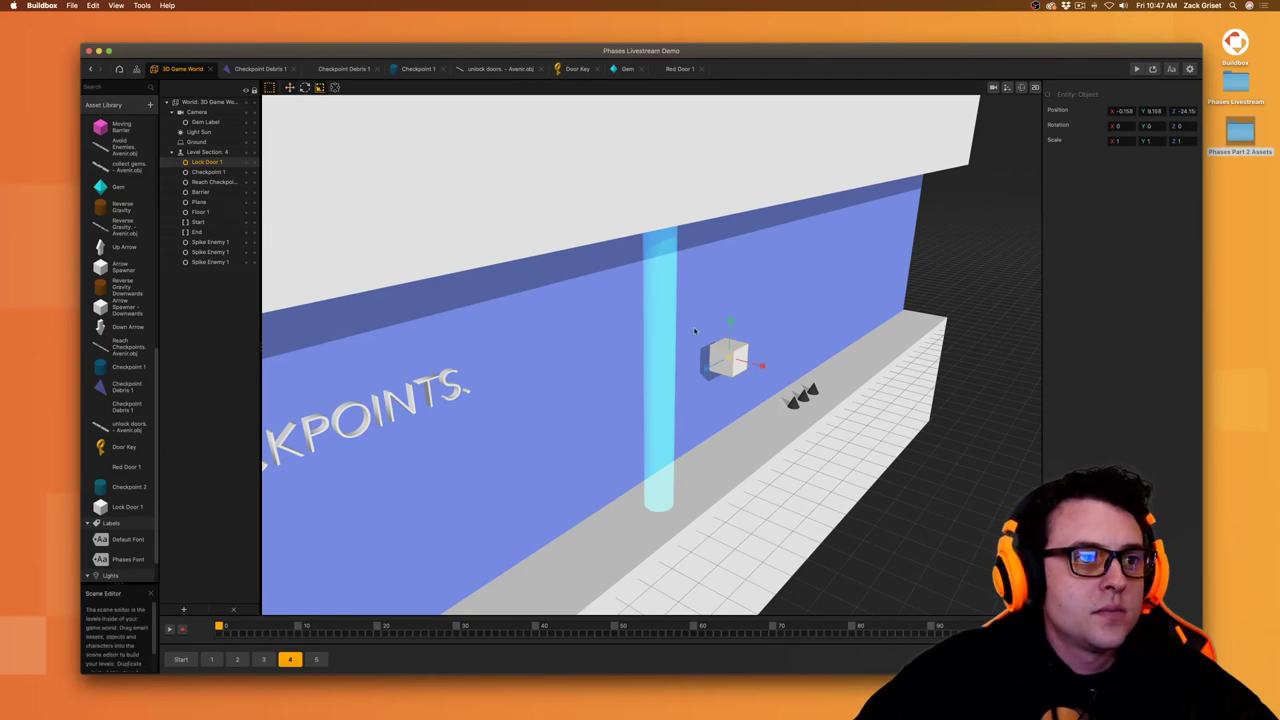
left_click_drag(718, 369, 853, 433)
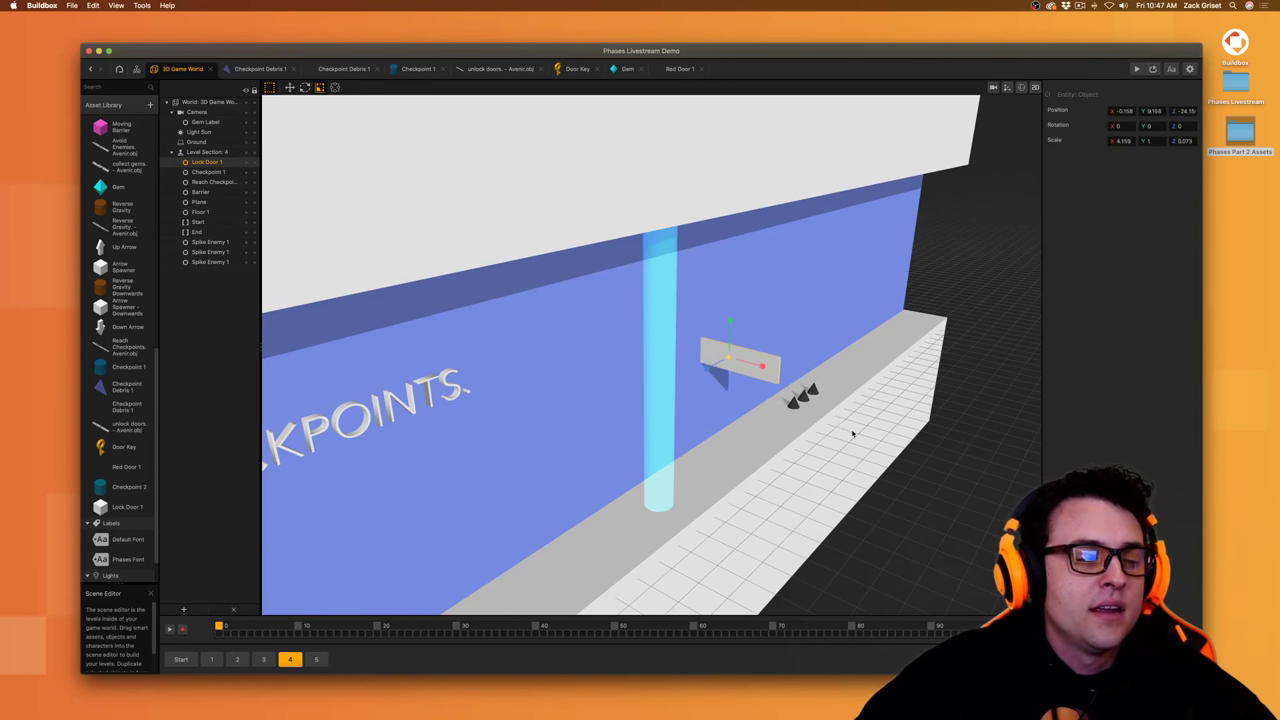
left_click_drag(730, 322, 772, 4)
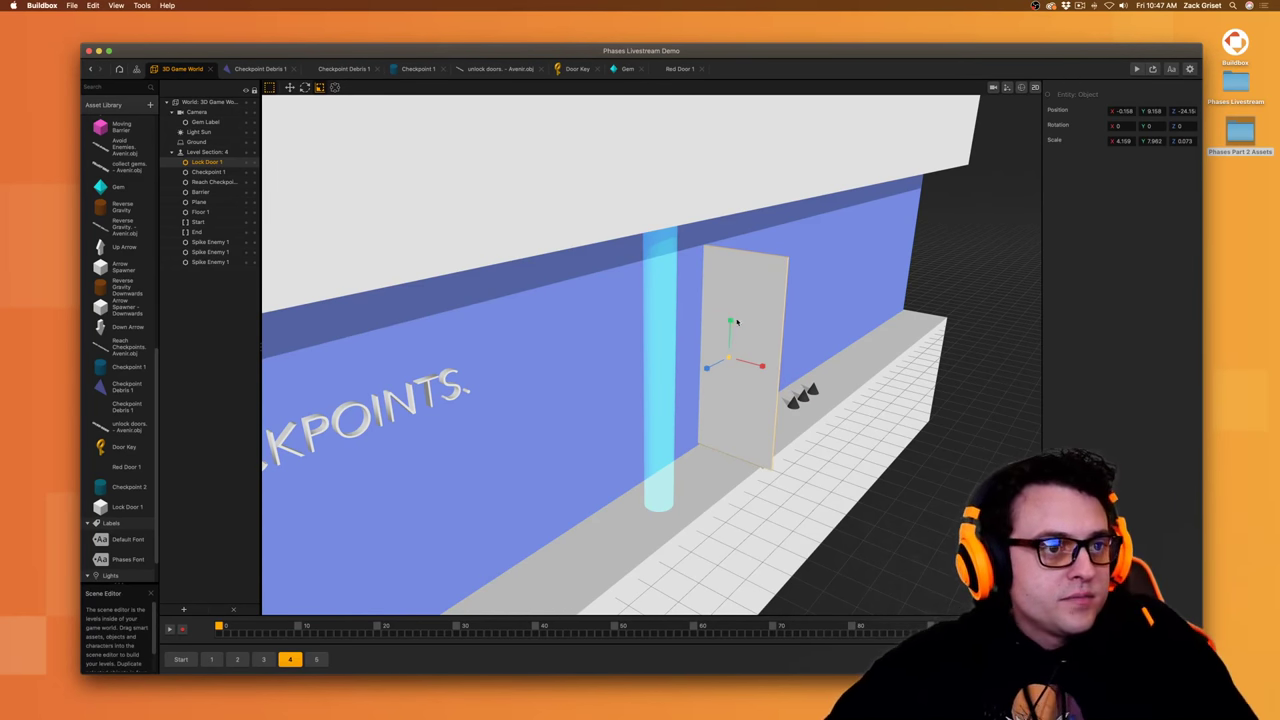
left_click_drag(731, 321, 733, 308)
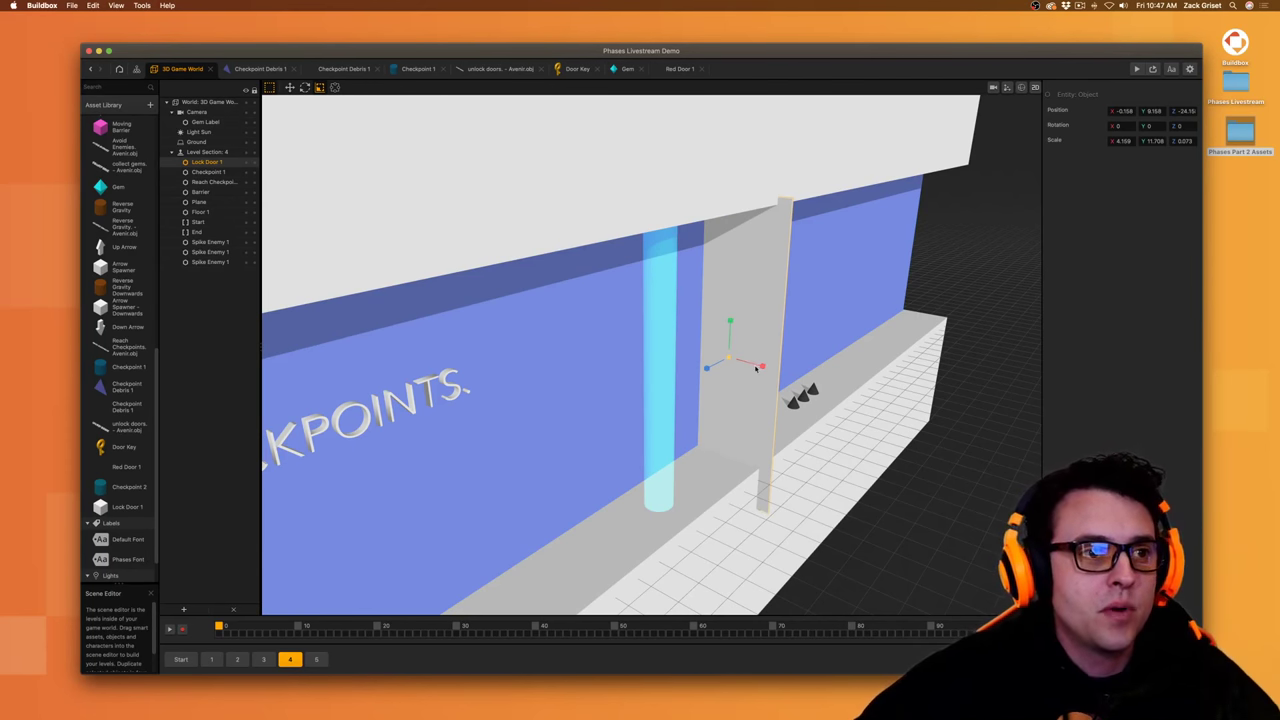
left_click_drag(757, 368, 749, 367)
middle_click_drag(757, 420, 725, 406)
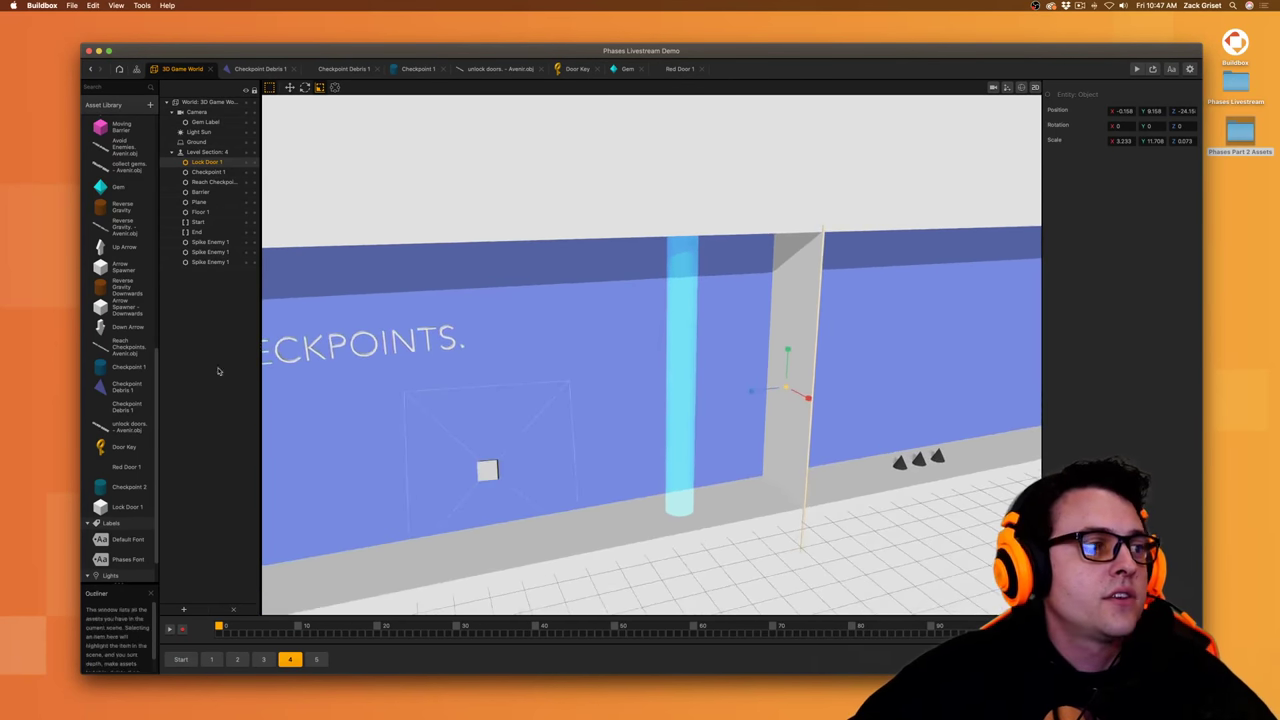
- In Lock Door 1's node map, set the Start node's physics to Static with Character as the affected asset
double_click(125, 506)
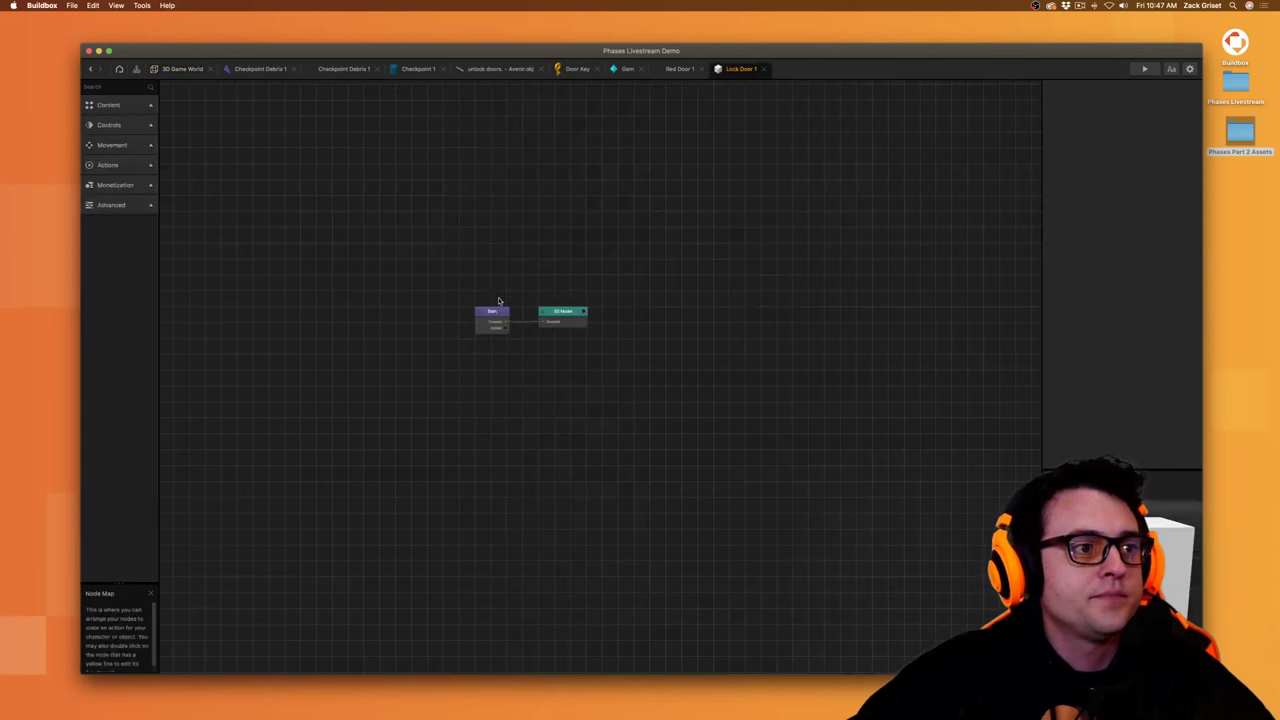
left_click(498, 316)
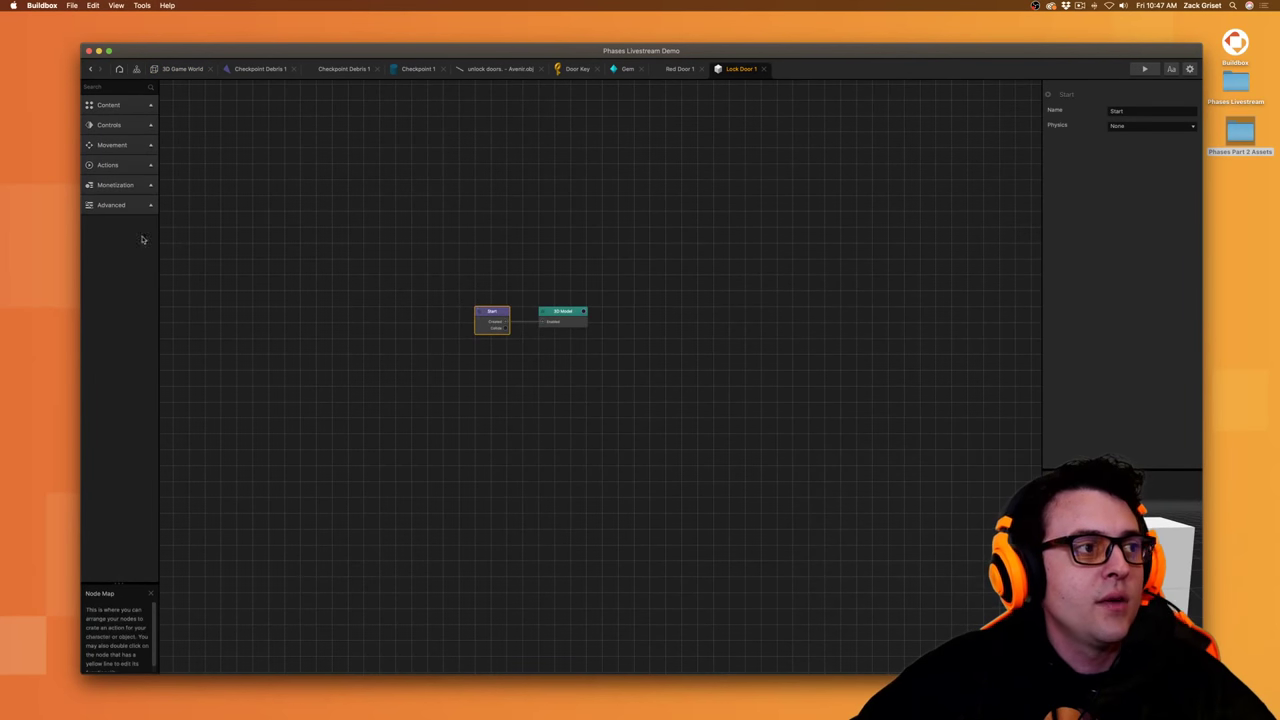
left_click(125, 166)
scroll(505, 349, "up", 5)
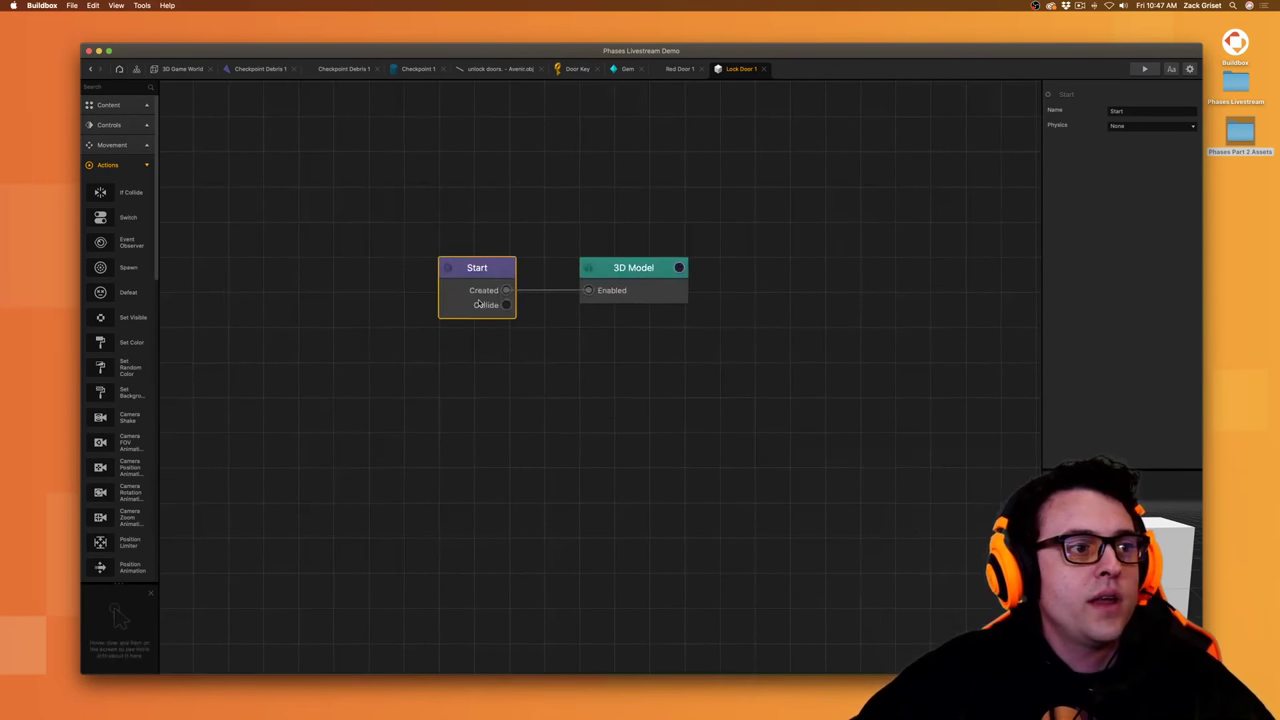
left_click(1150, 126)
left_click(1134, 148)
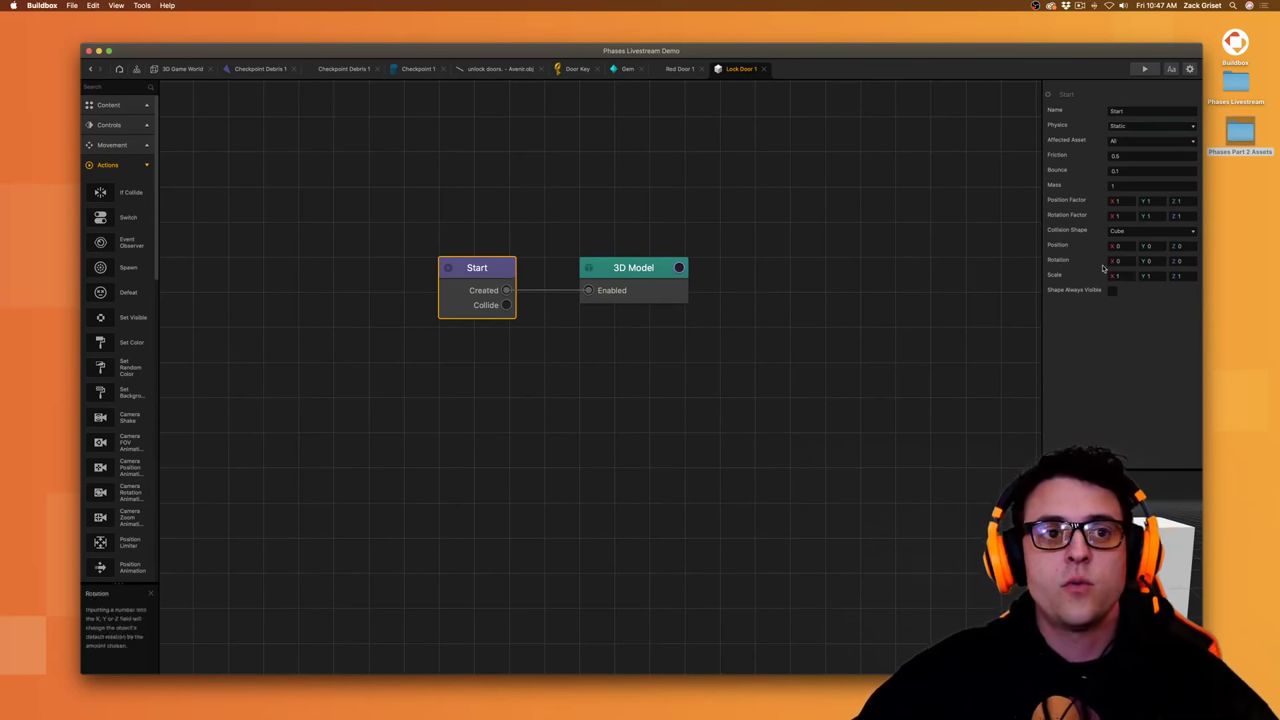
left_click(1125, 143)
left_click(1146, 172)
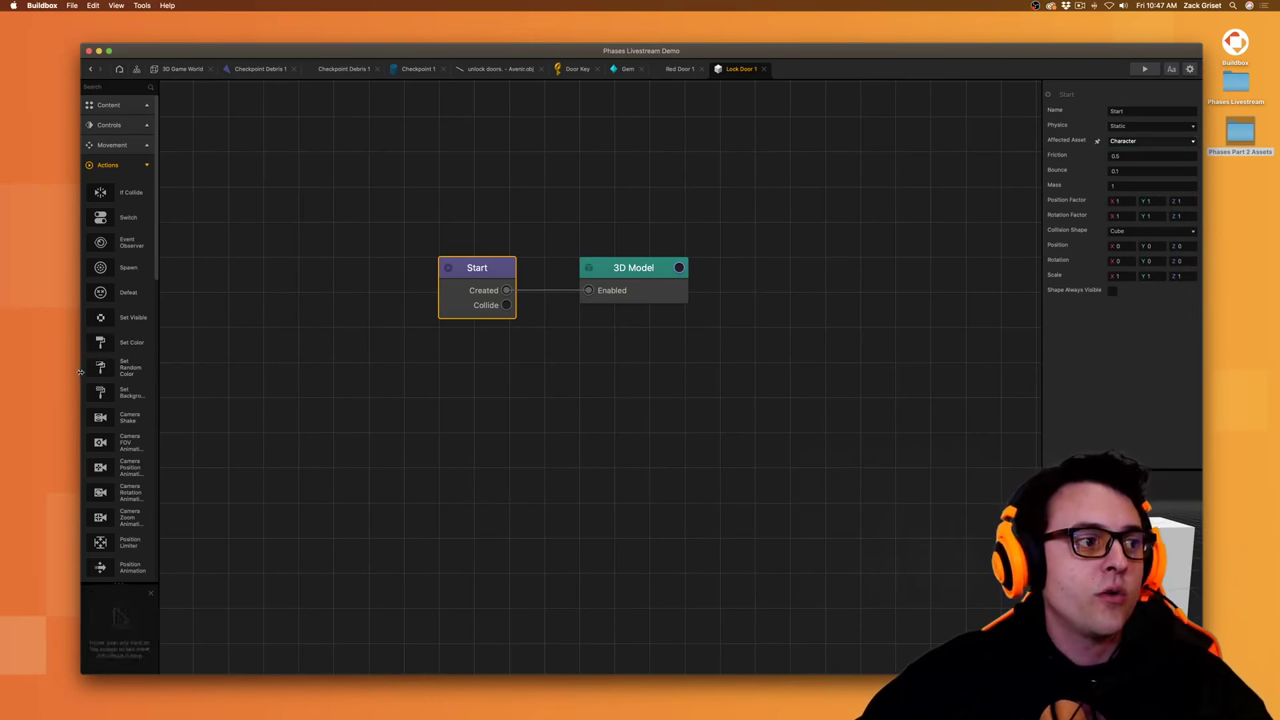
- Add a Remove node and connect it to the Start node's Collide output
scroll(124, 405, "down", 10)
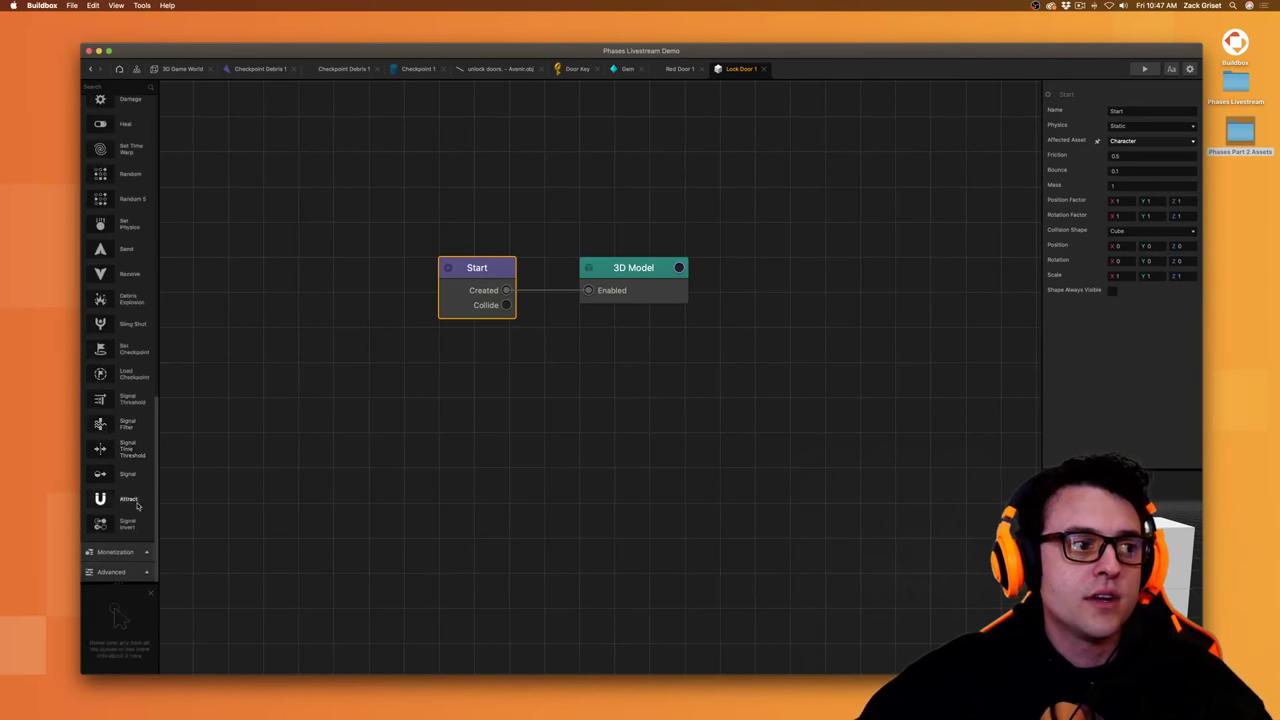
left_click(138, 572)
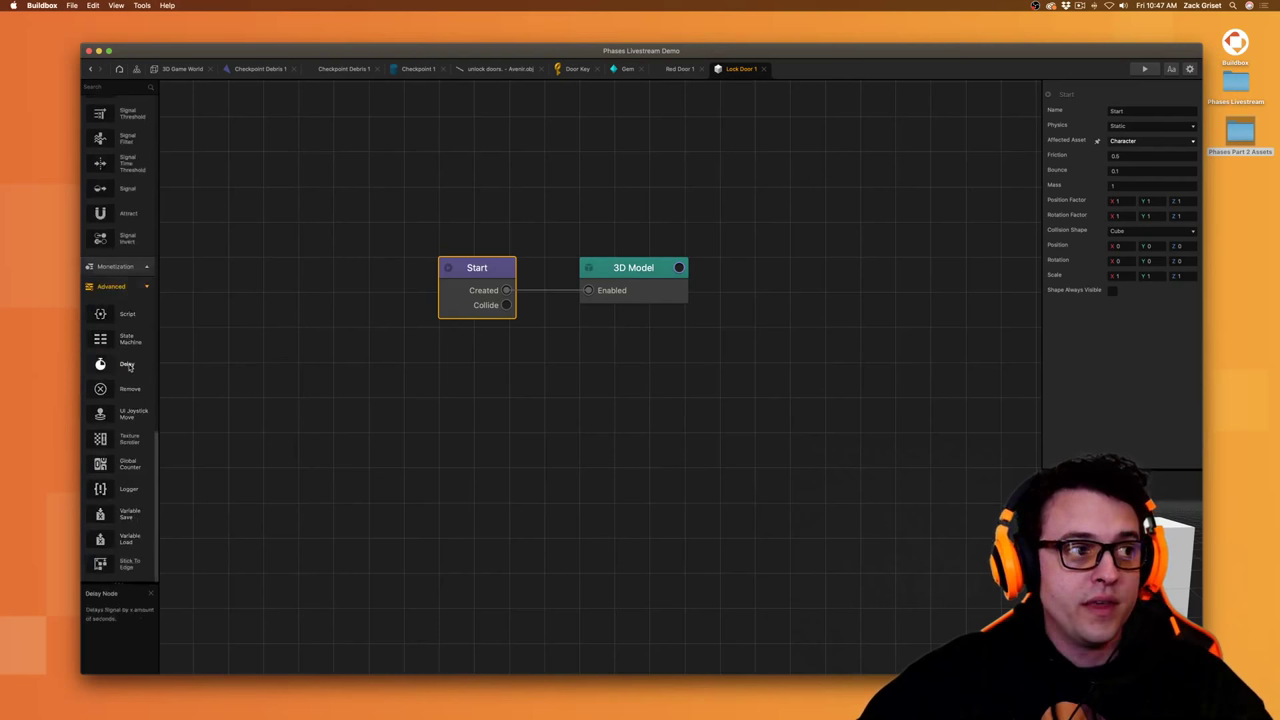
left_click_drag(130, 395, 508, 306)
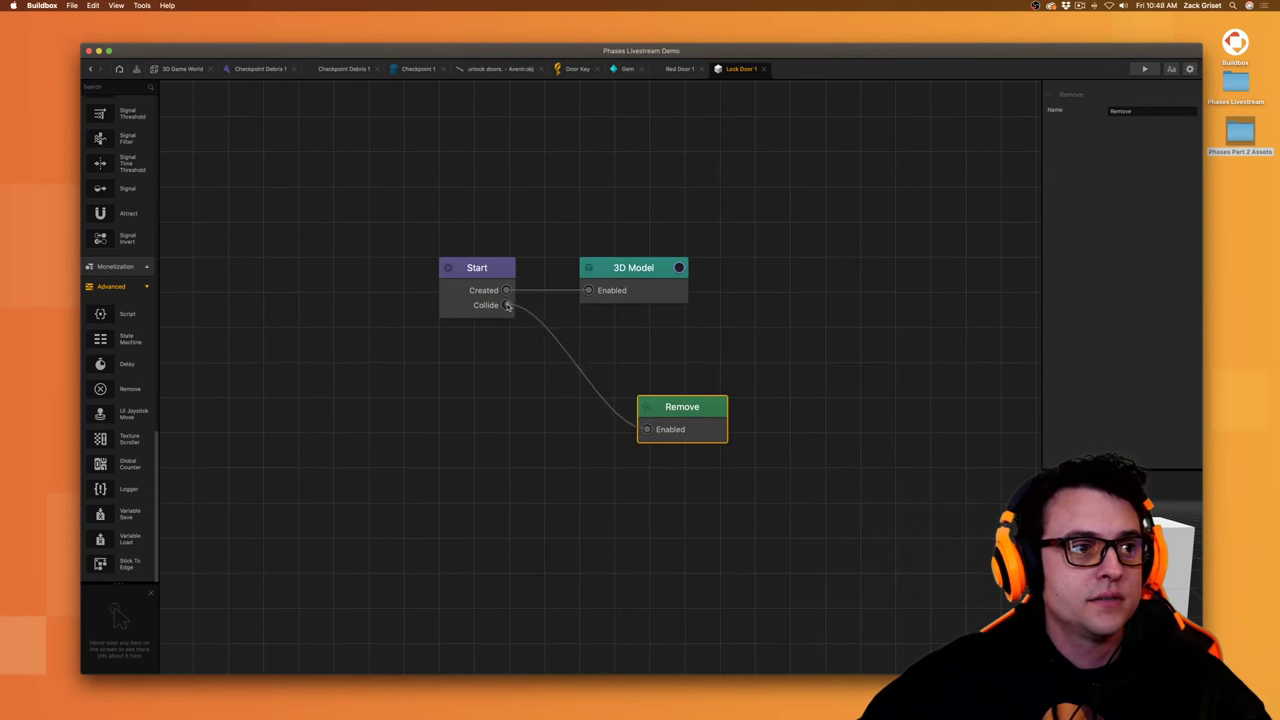
- Add a Send node on the Collide output with event group Lock and event name Lock Door 1, placed below the Remove node
left_click(139, 288)
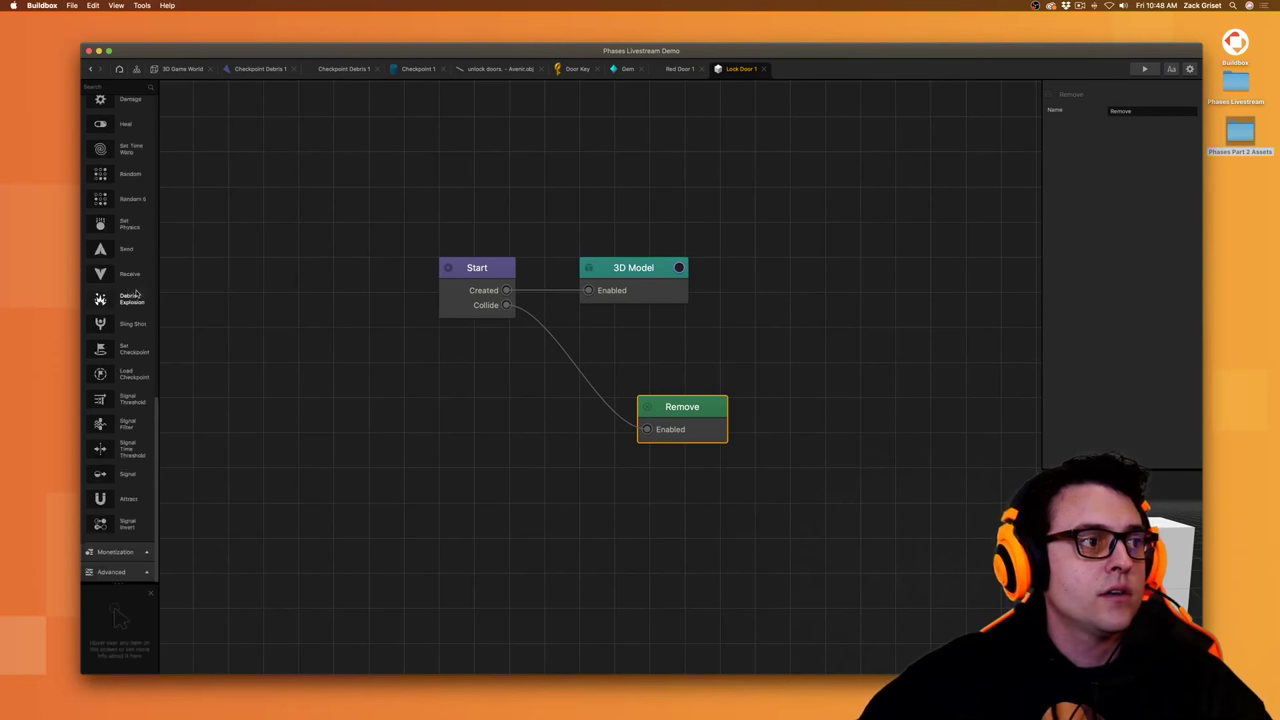
left_click_drag(126, 249, 506, 306)
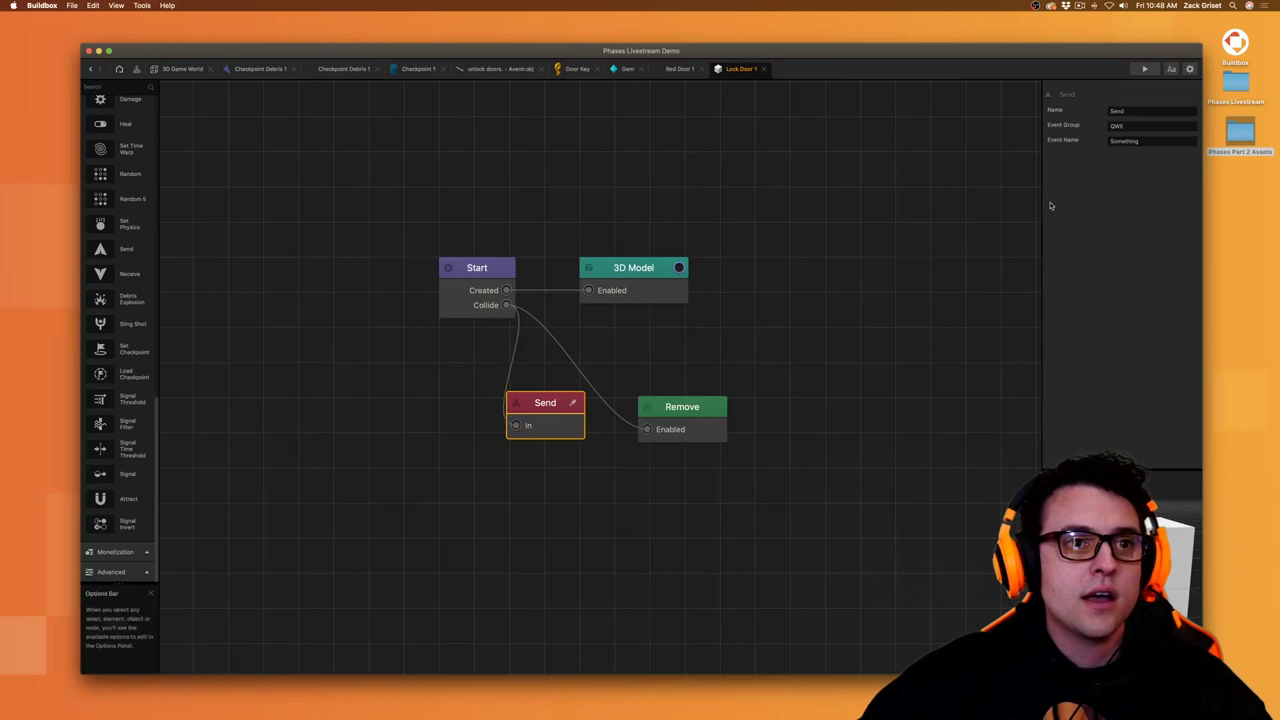
double_click(1158, 141)
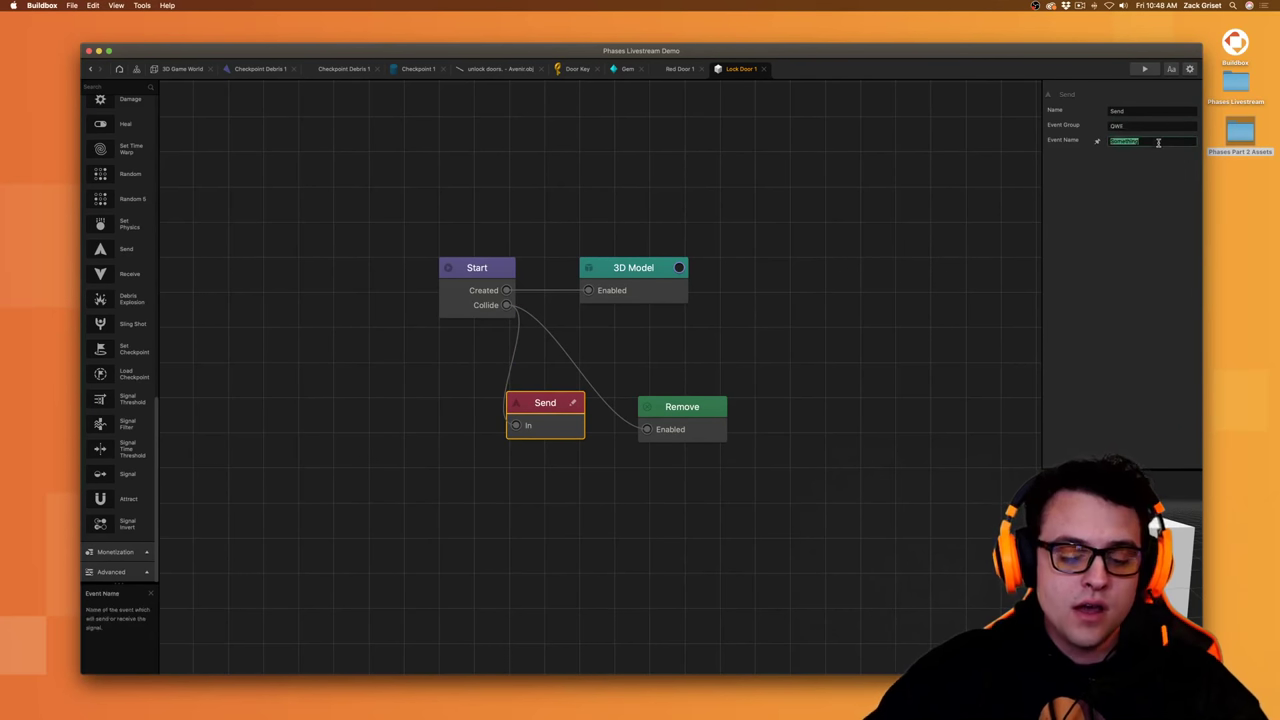
type("Lock Door 1")
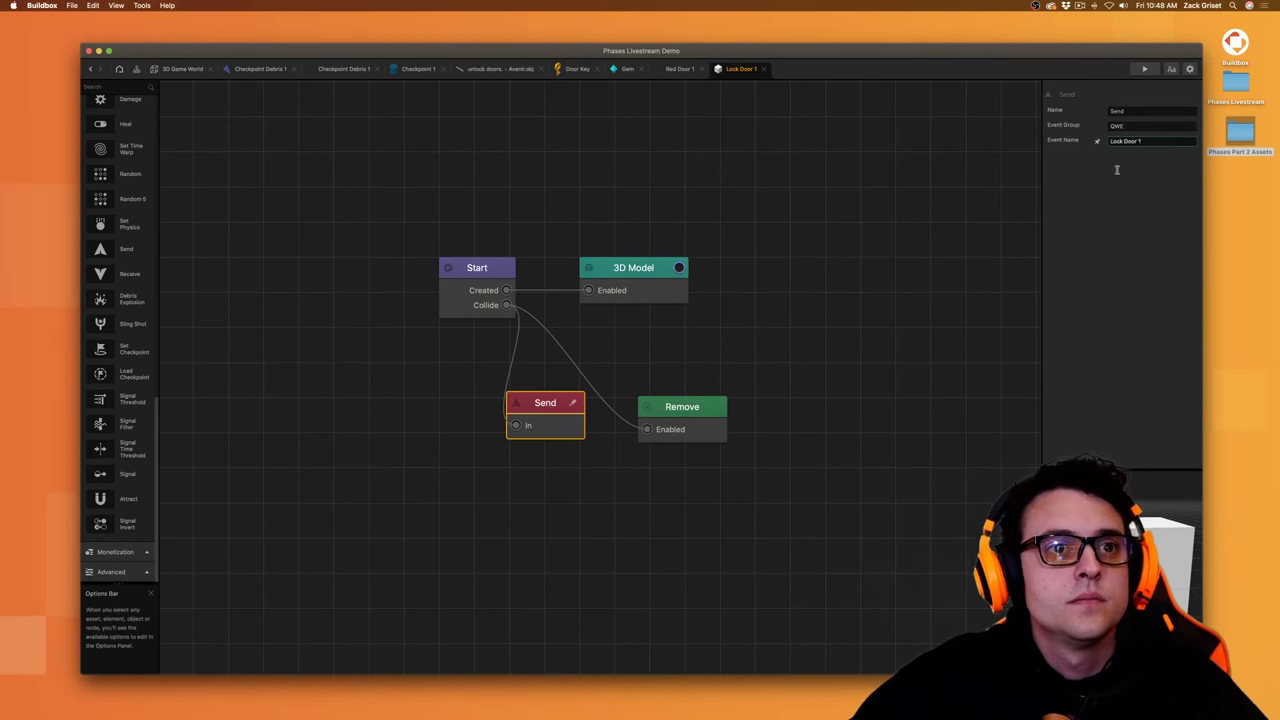
key("Return")
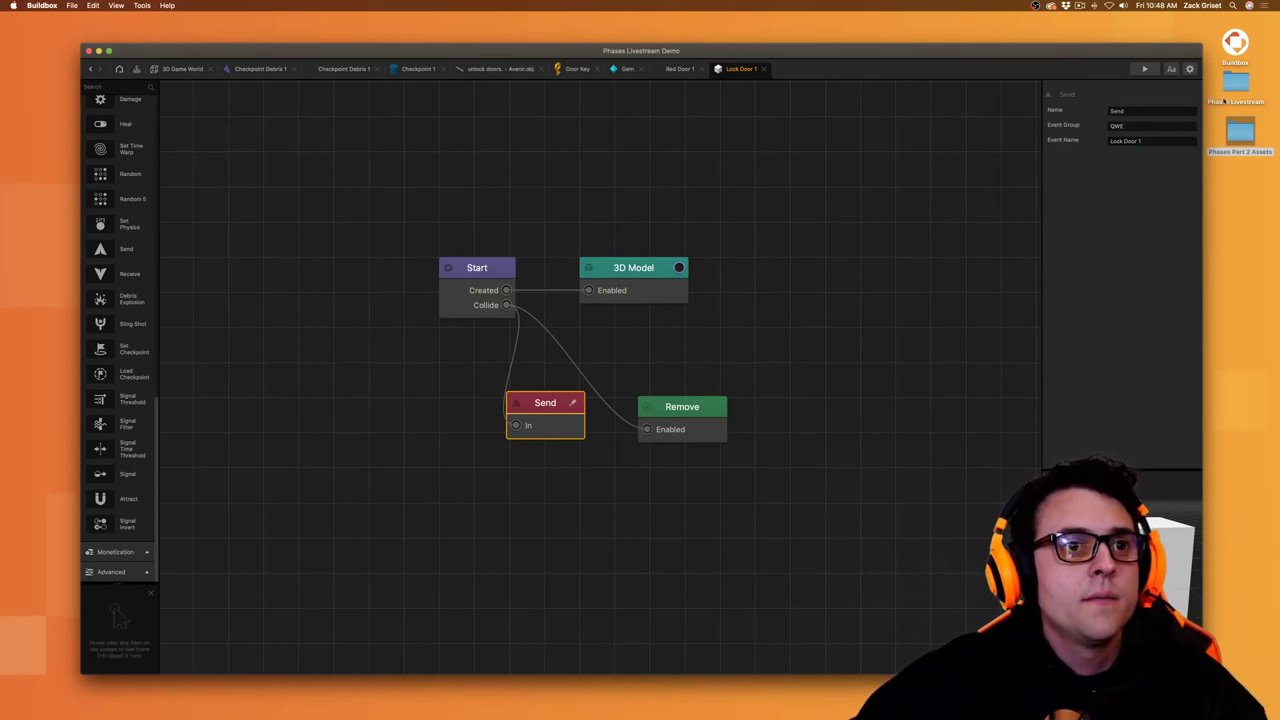
left_click(1157, 125)
type("Lock")
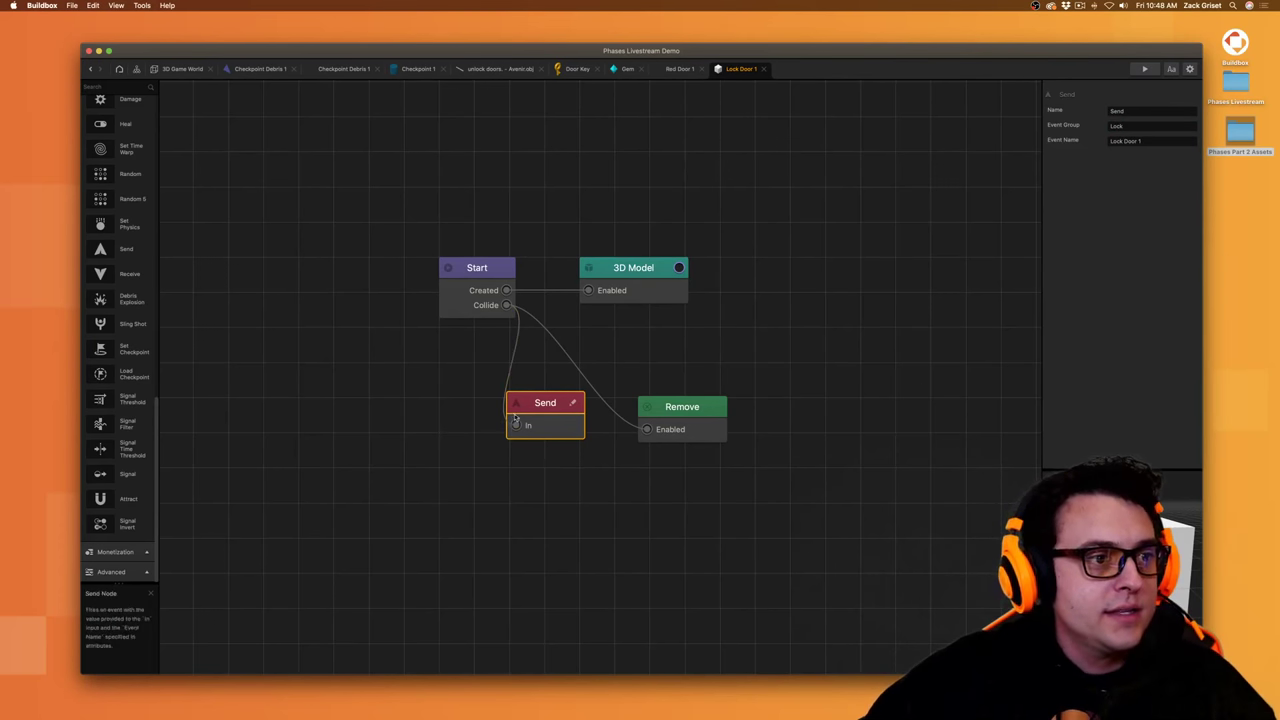
left_click_drag(538, 409, 564, 500)
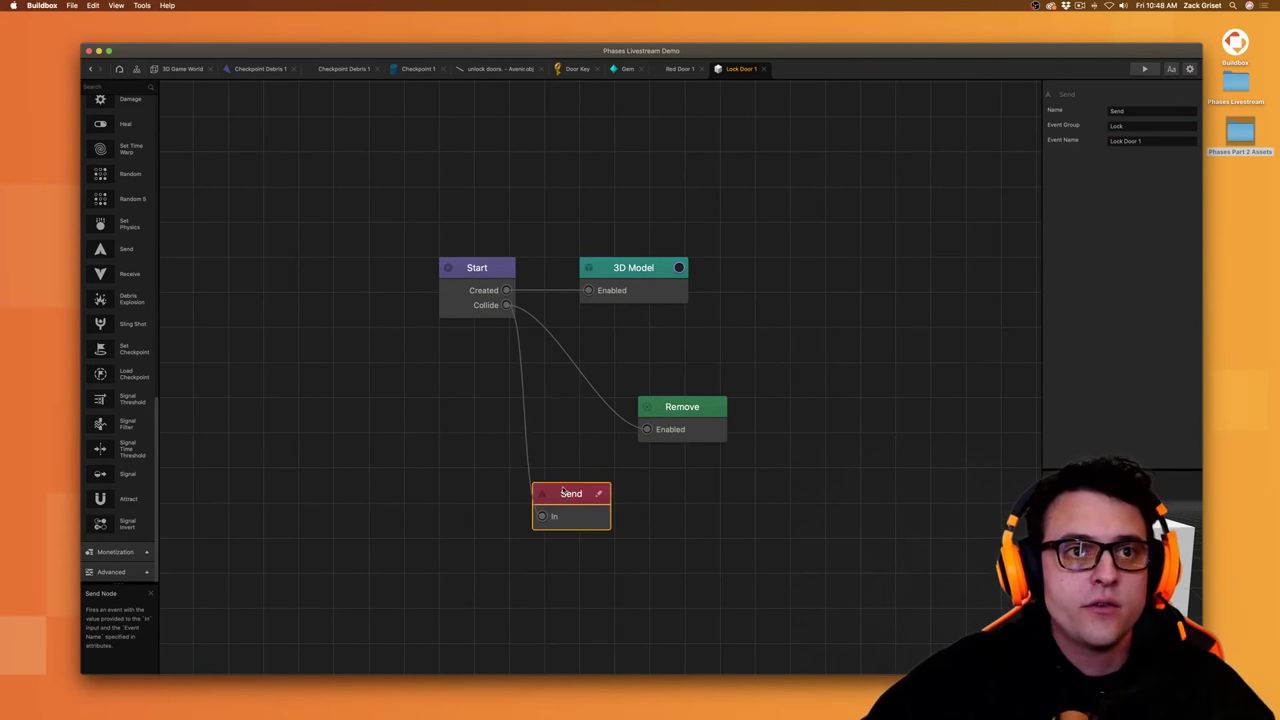
- Disconnect the 3D Model node from the Start node's Created output
left_click(682, 418)
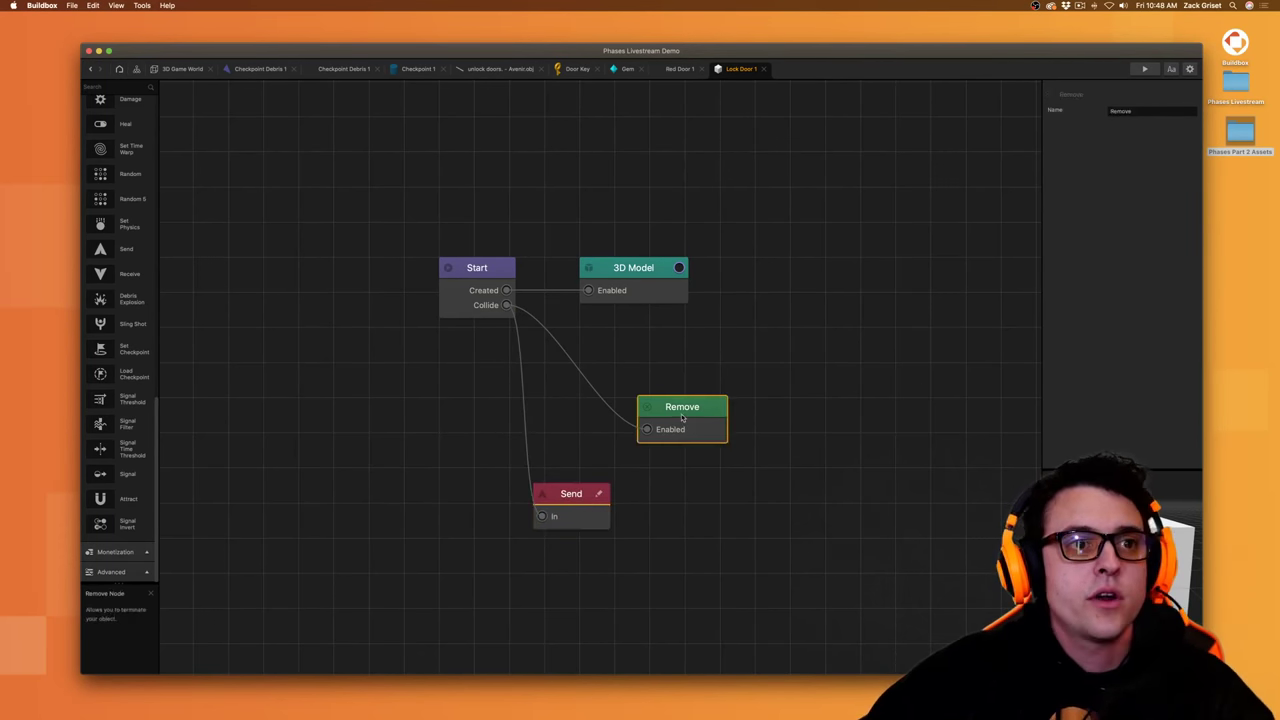
left_click(485, 280)
left_click(618, 282)
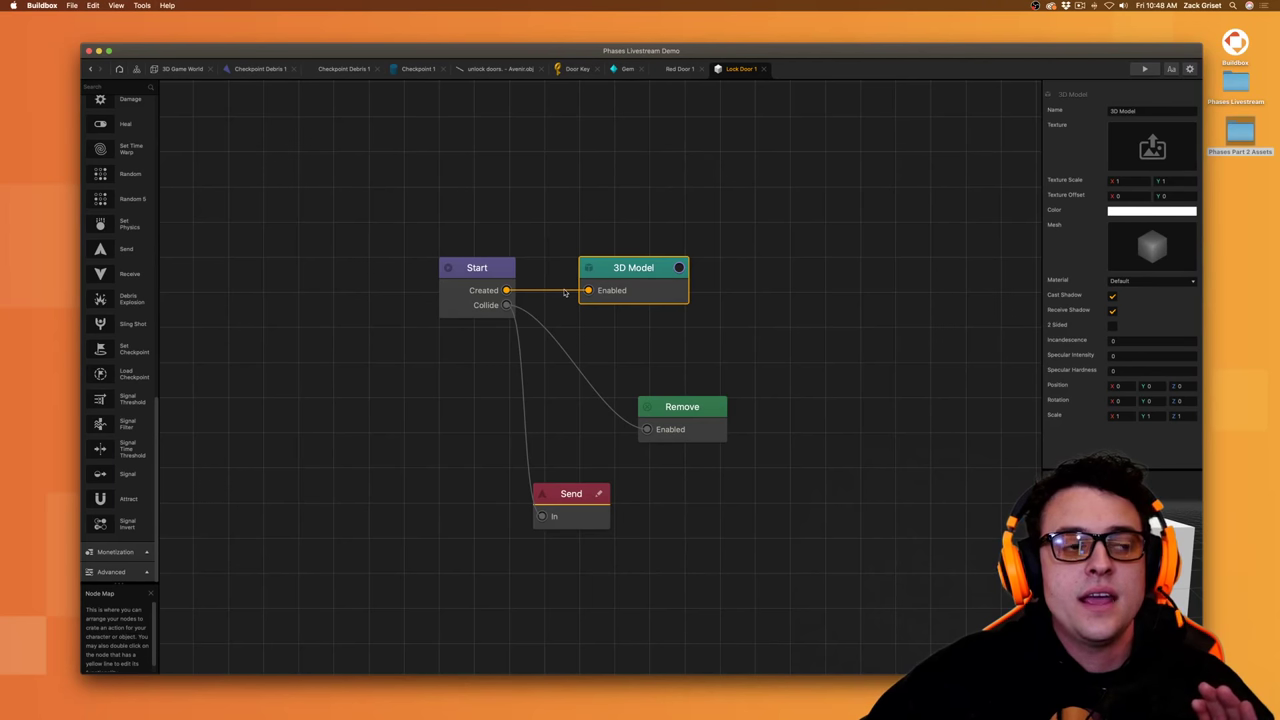
left_click(565, 291)
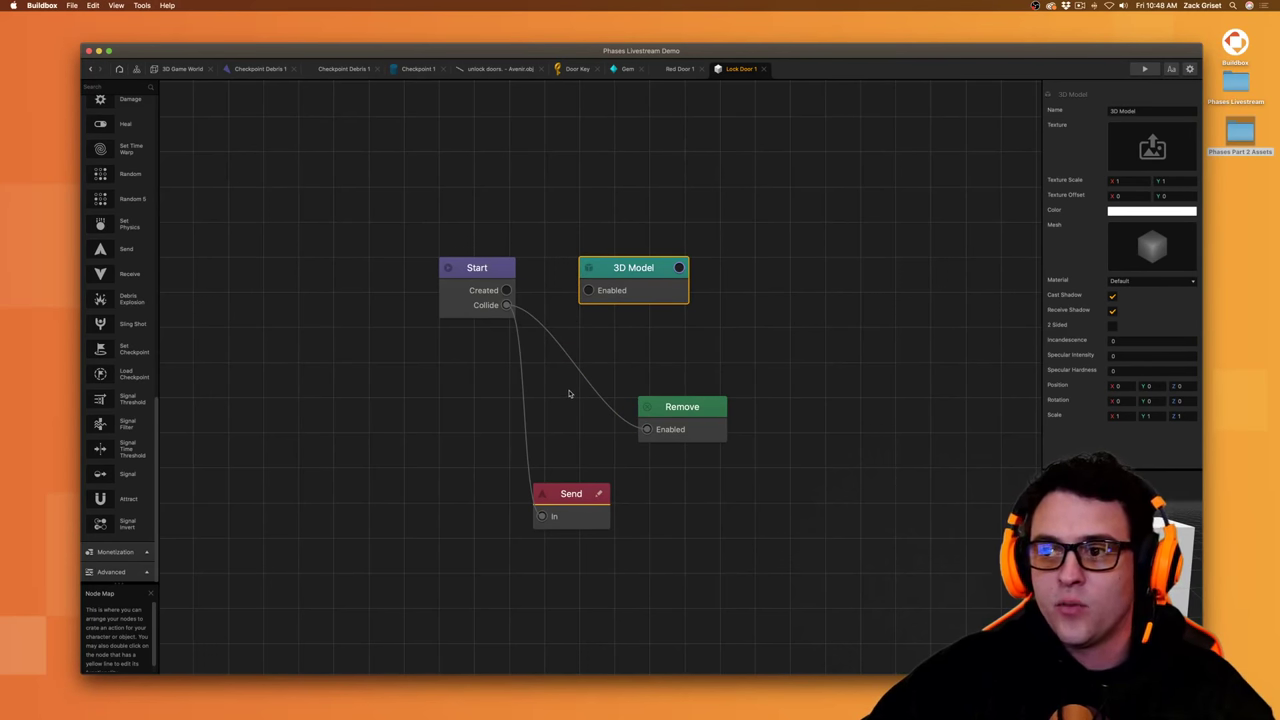
- Add log("this is working"); to the signal function in the Send node's script
left_click(569, 504)
left_click(598, 493)
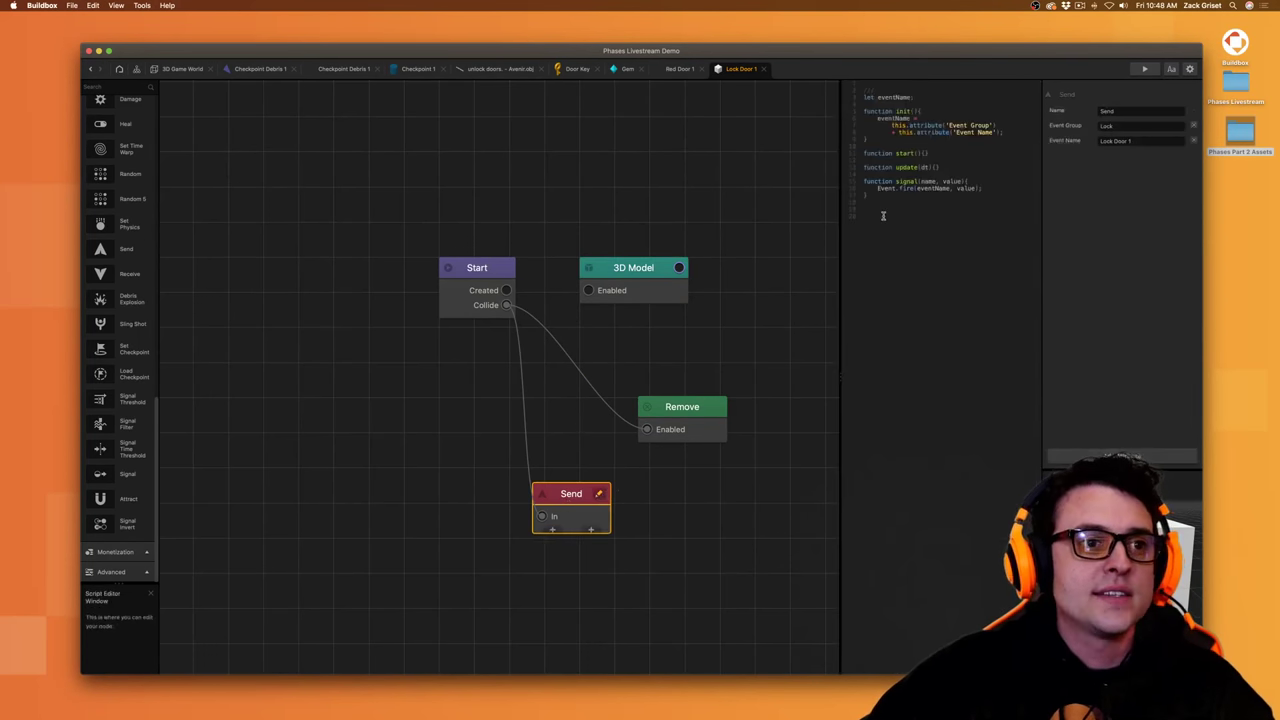
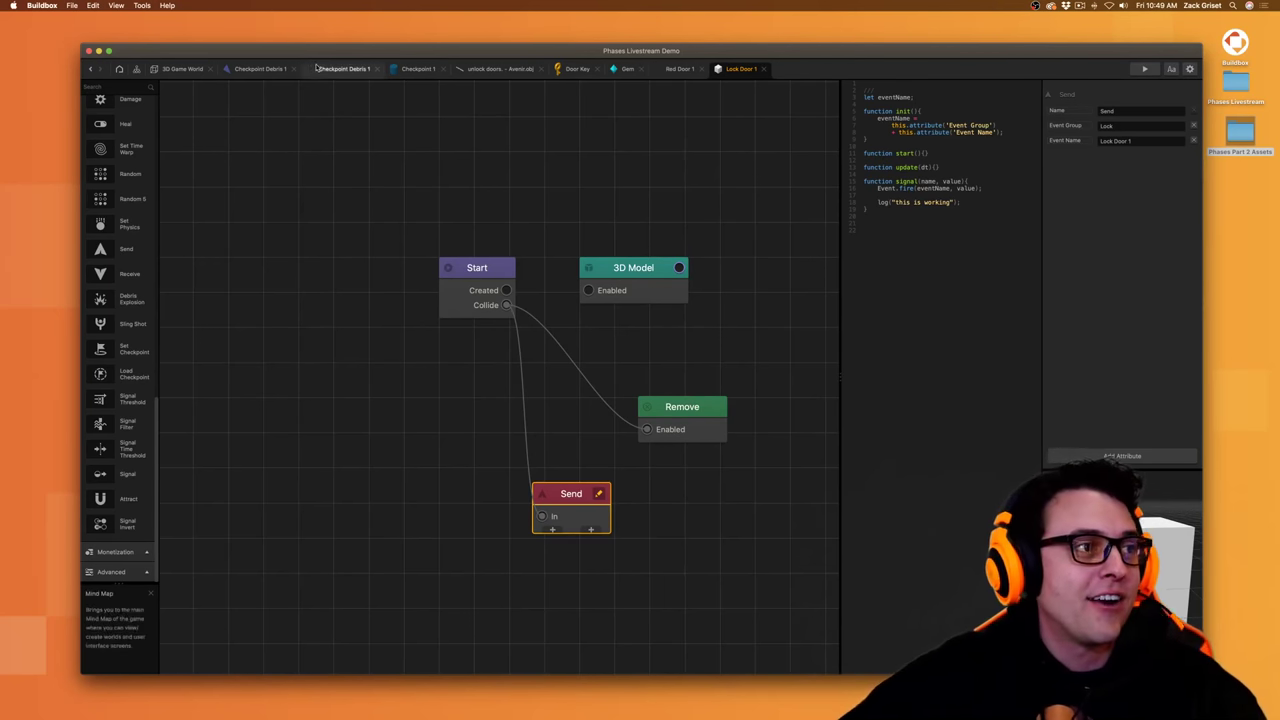
- Return to the 3D Game World, save the project, and briefly preview level section 4
left_click(185, 69)
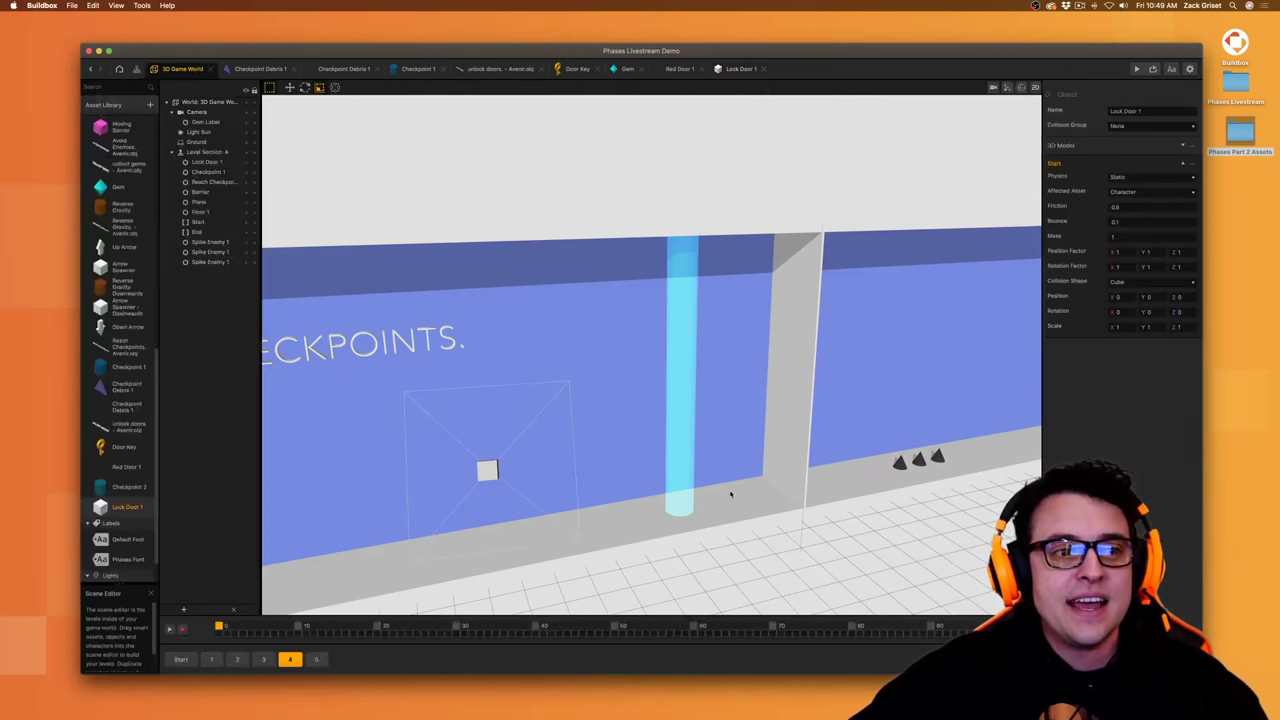
scroll(730, 494, "down", 2)
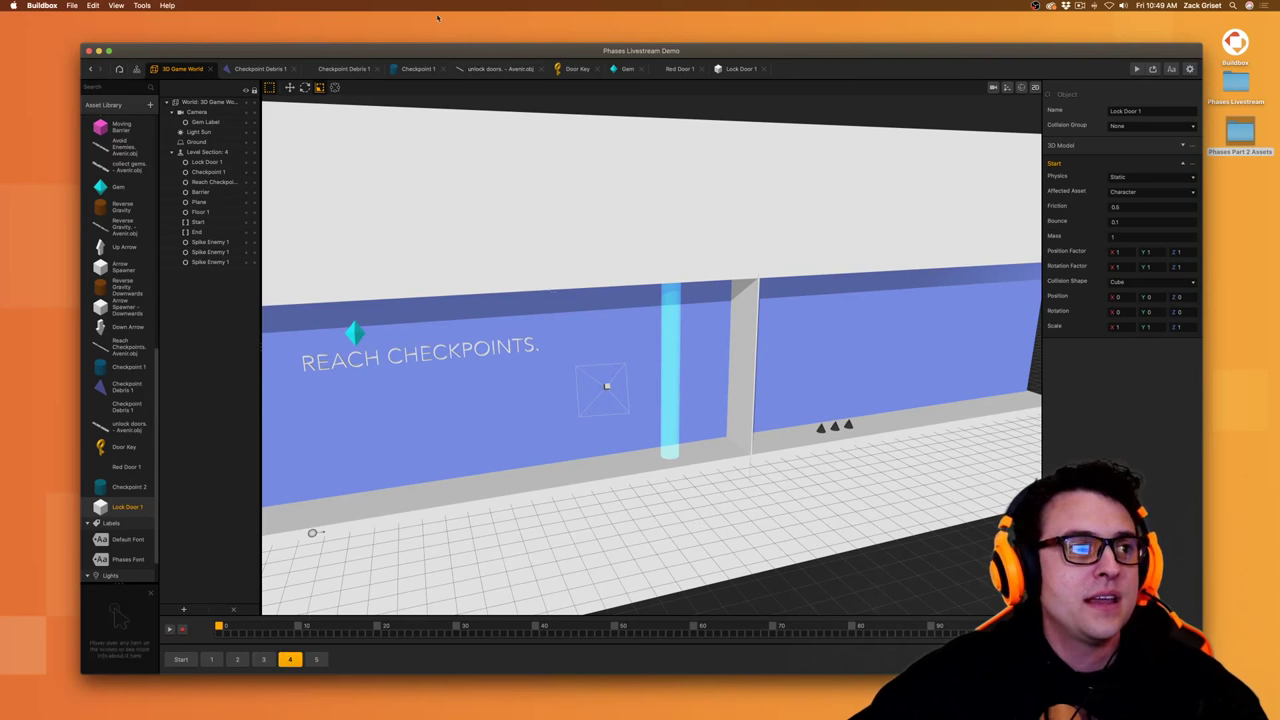
key("super+s")
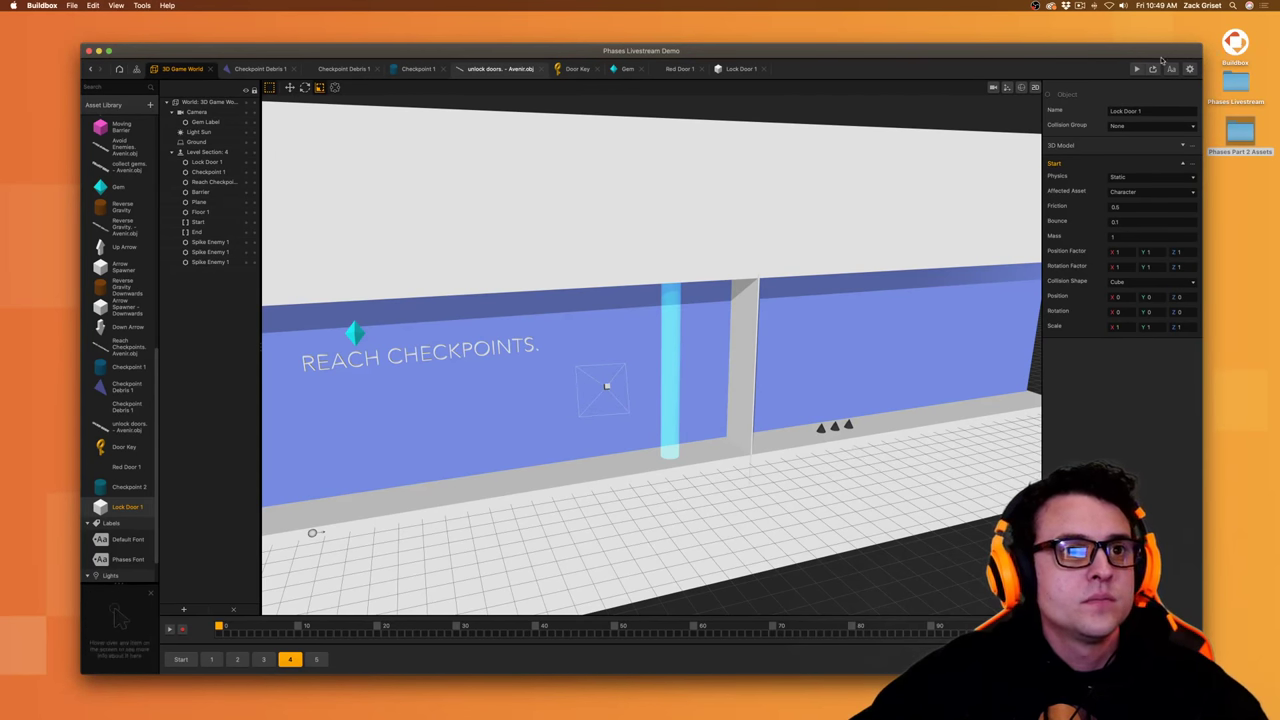
left_click(1152, 70)
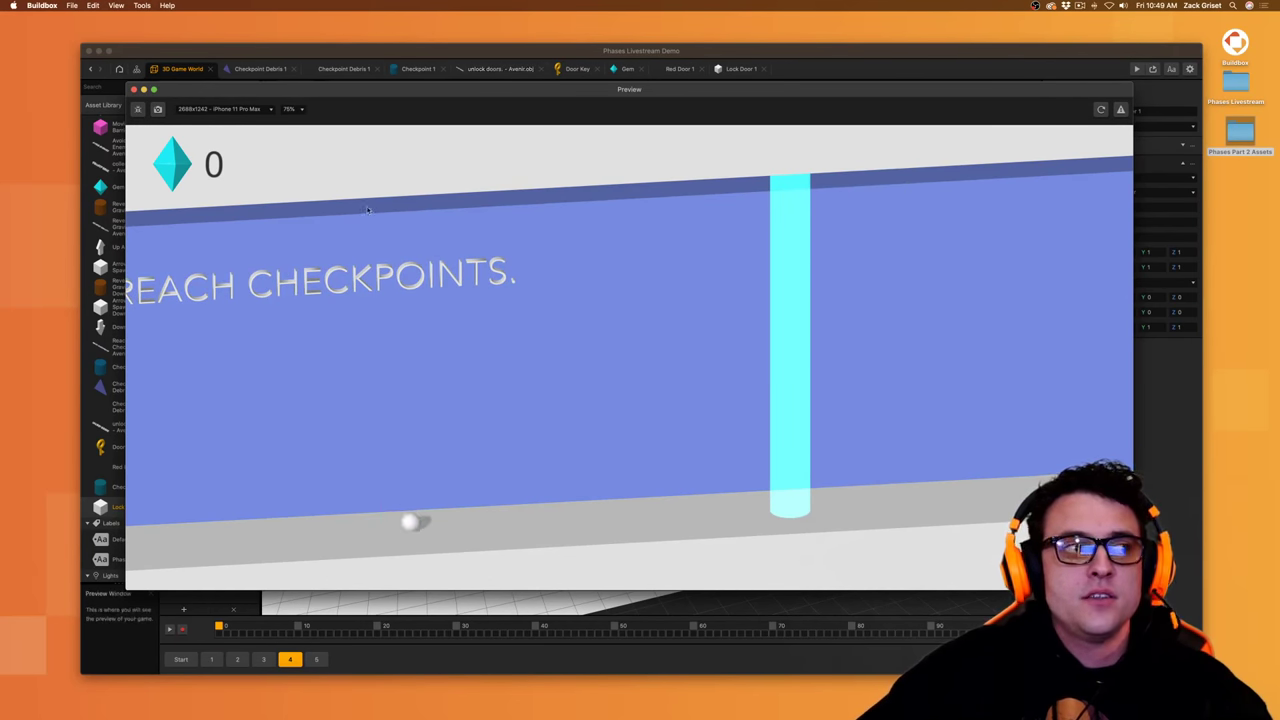
left_click(135, 89)
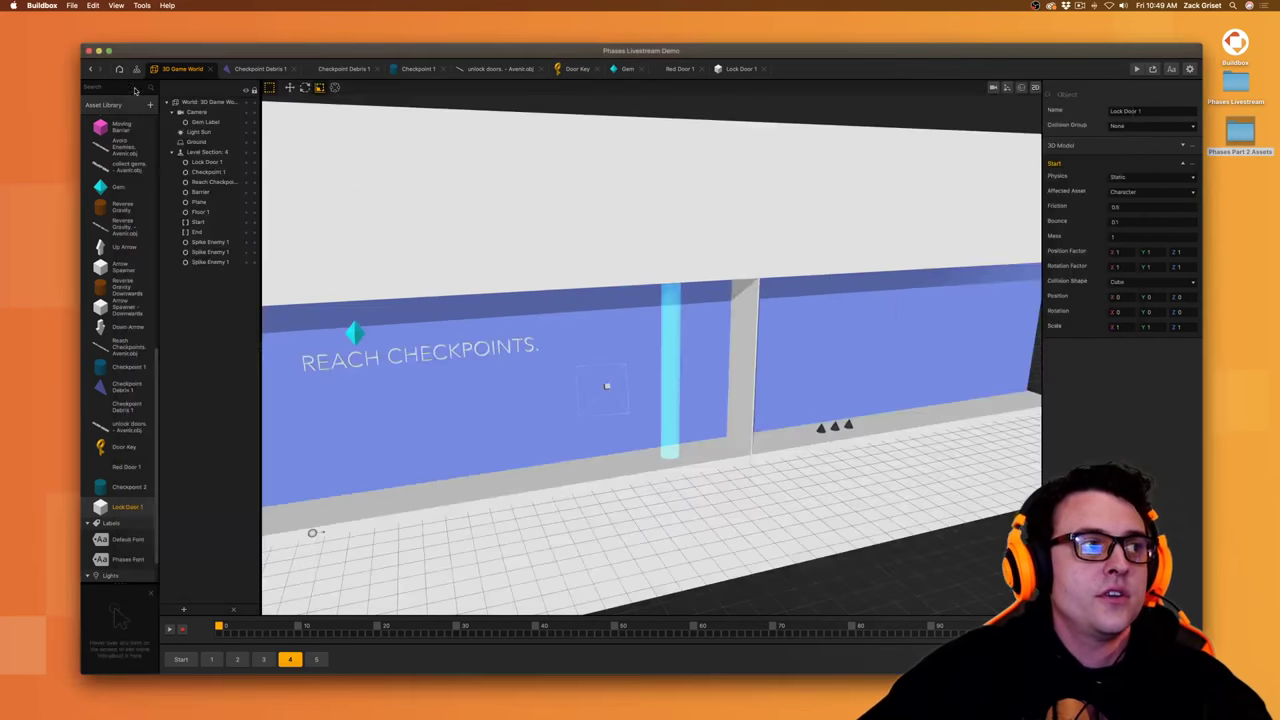
- Preview level section 4 with collision shapes shown and play through toward the invisible lock door
left_click(1152, 70)
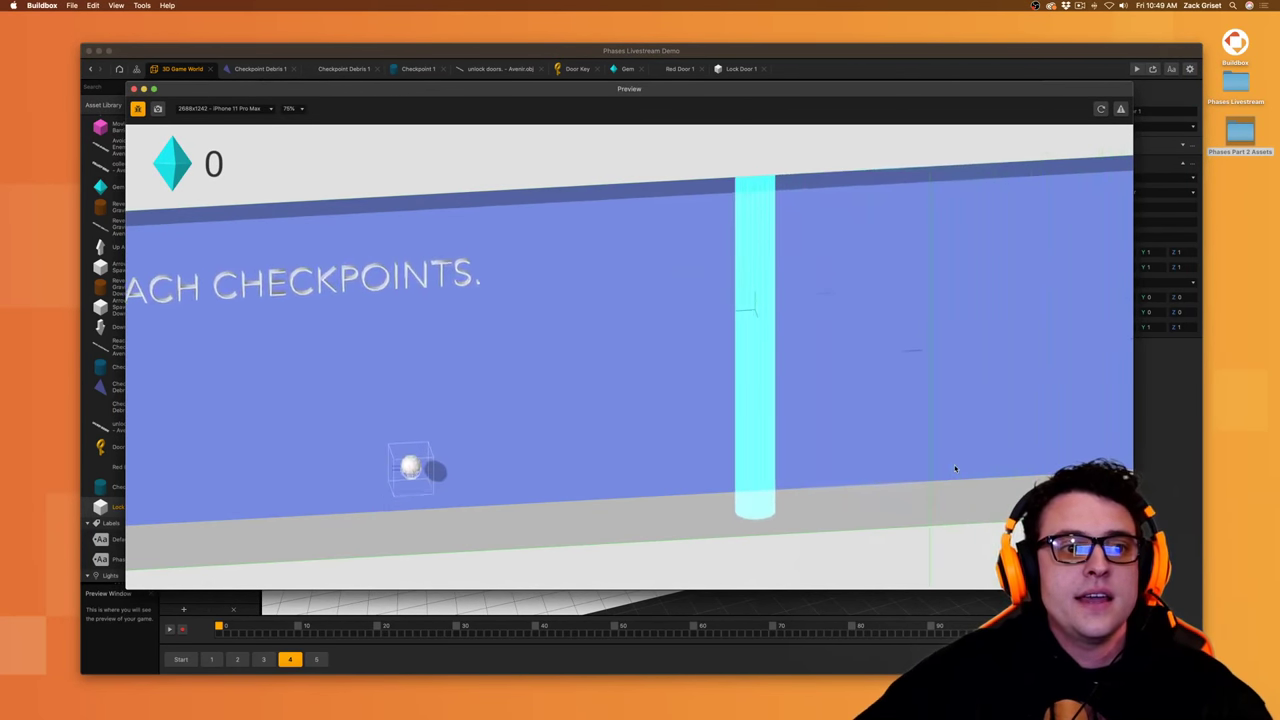
left_click(924, 457)
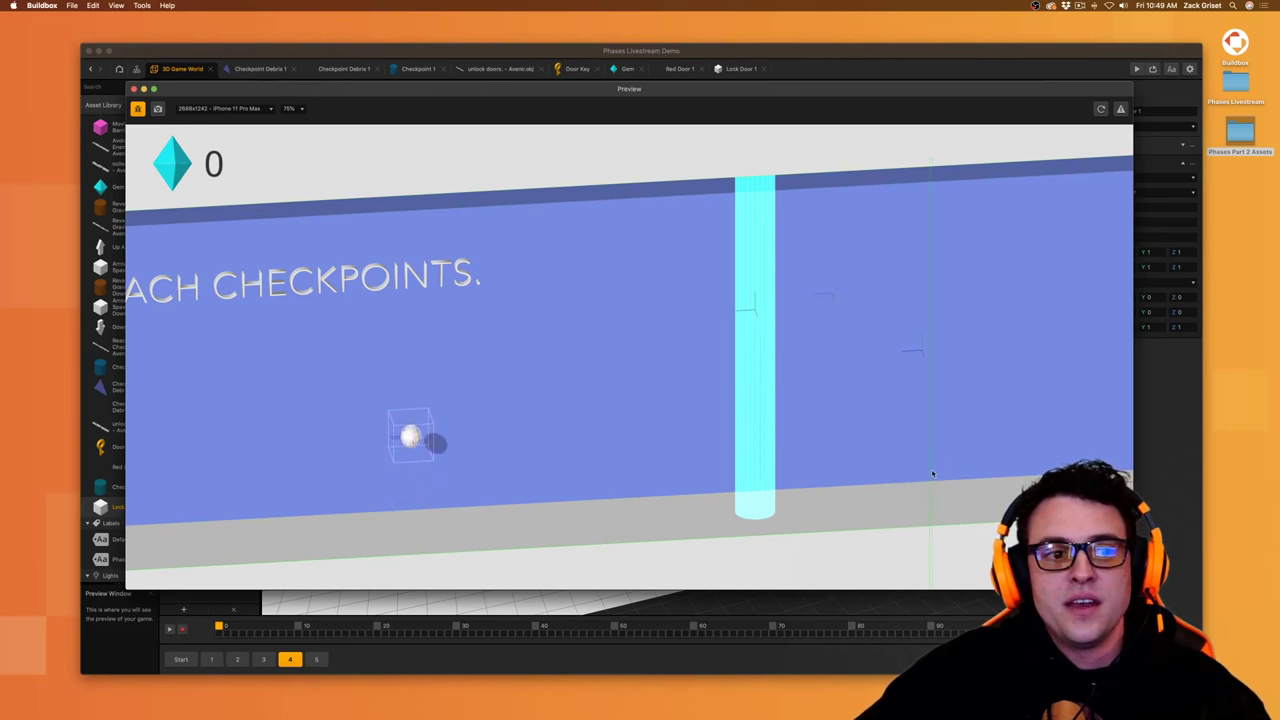
left_click(931, 437)
left_click(929, 435)
left_click(928, 432)
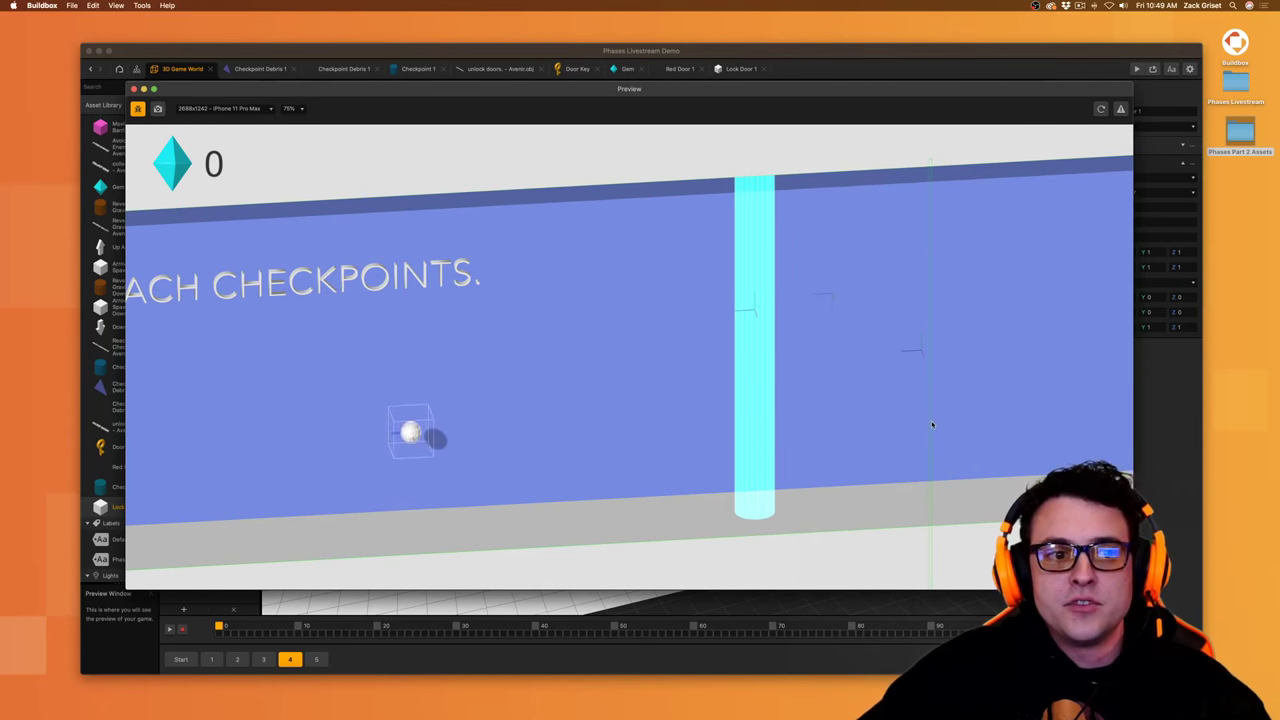
left_click(931, 424)
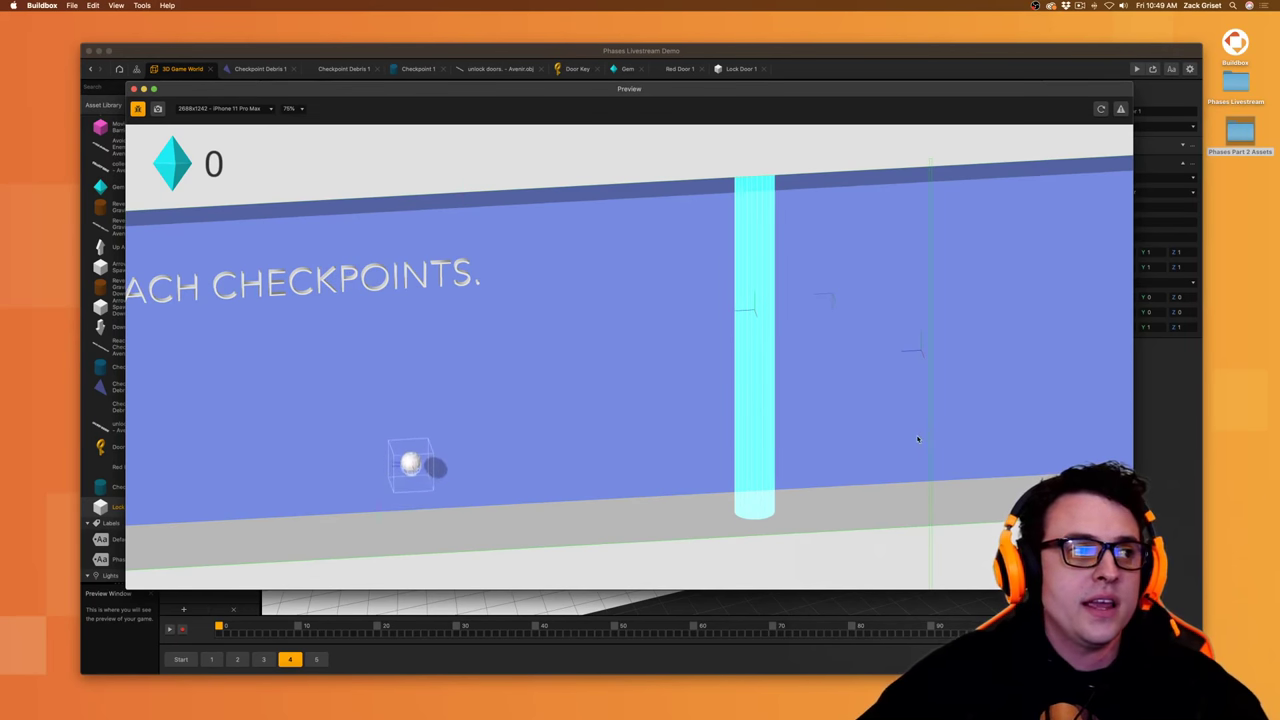
left_click(917, 437)
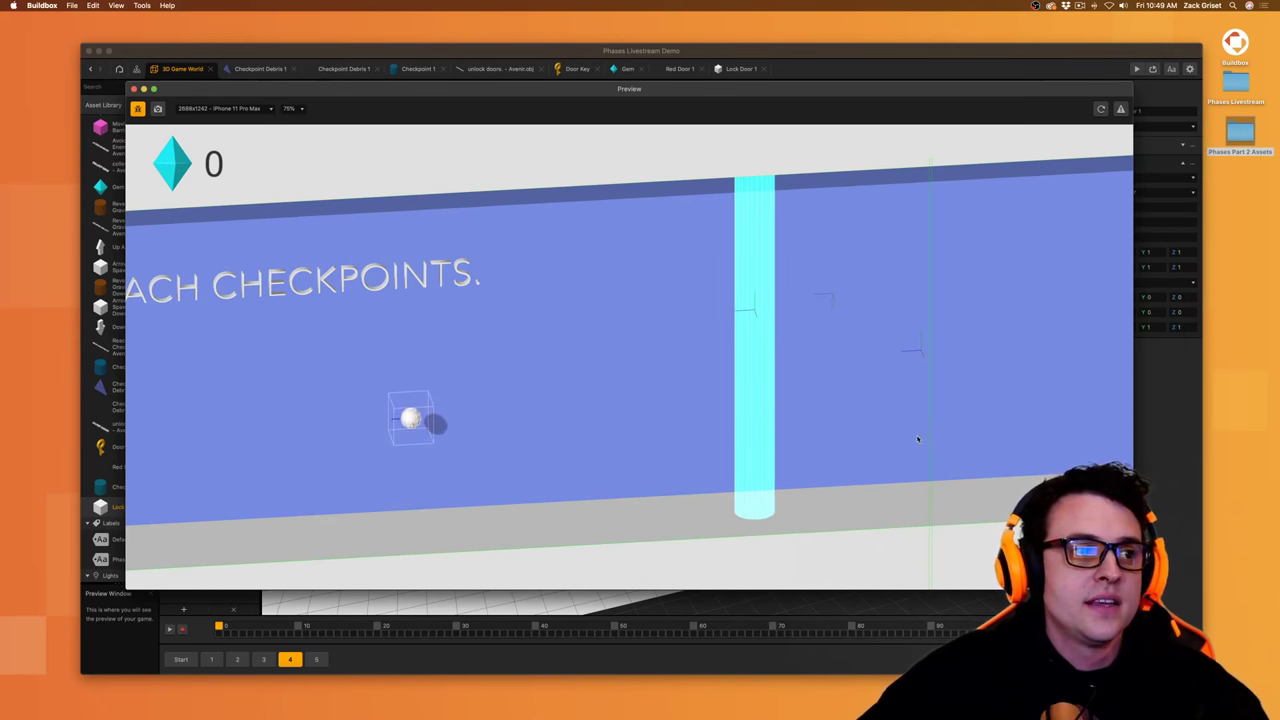
- Show the preview's log console to check the Send node's message, and close the preview
left_click(1120, 109)
left_click_drag(1173, 90, 1045, 87)
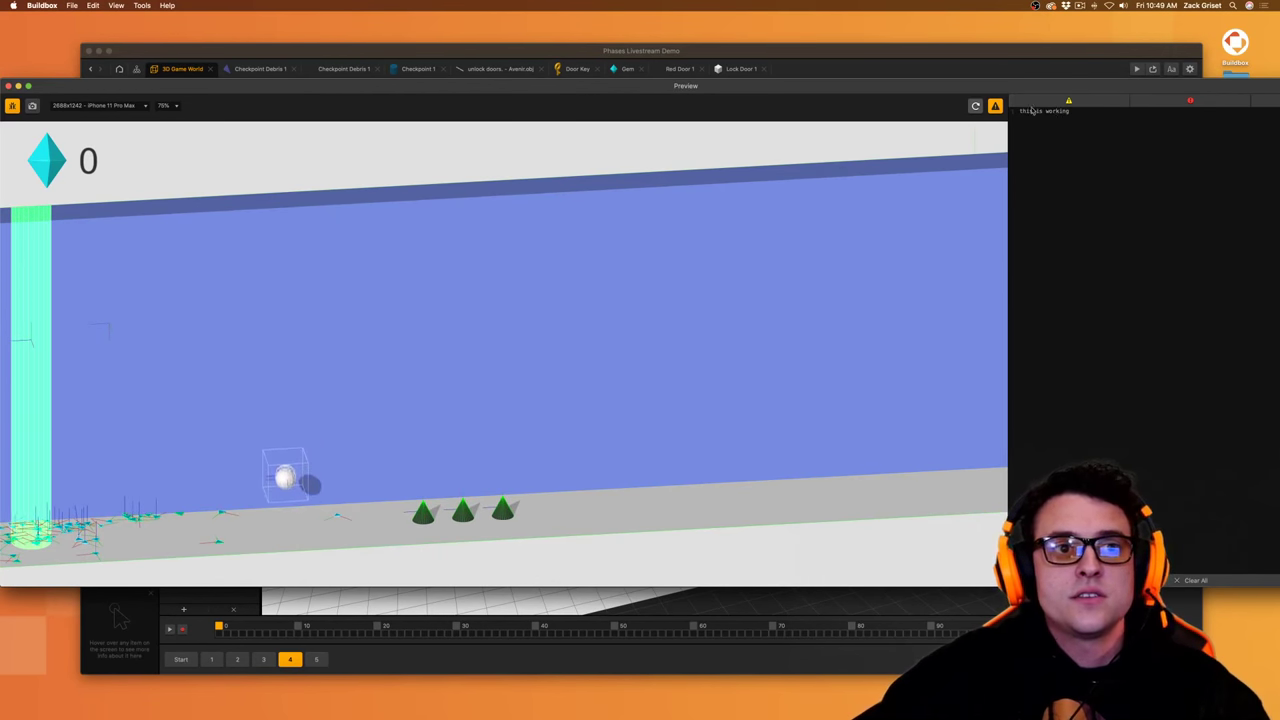
left_click_drag(812, 91, 940, 88)
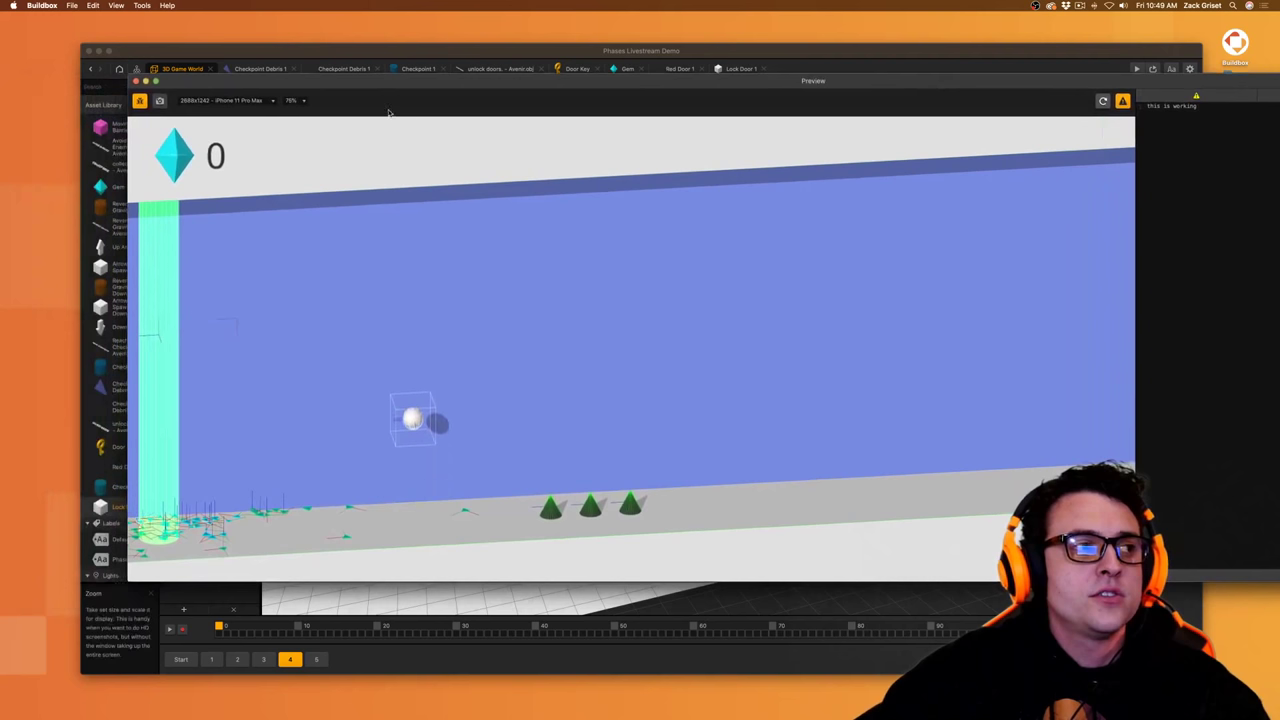
left_click_drag(403, 82, 294, 84)
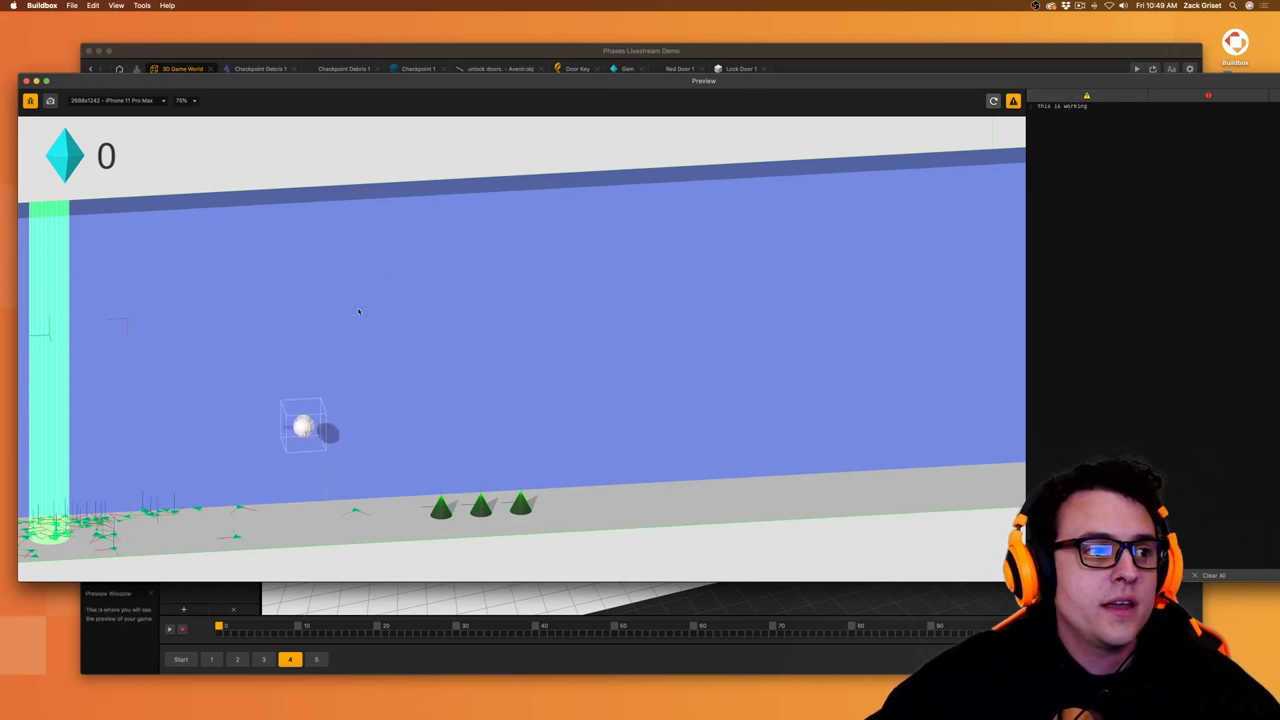
left_click(28, 82)
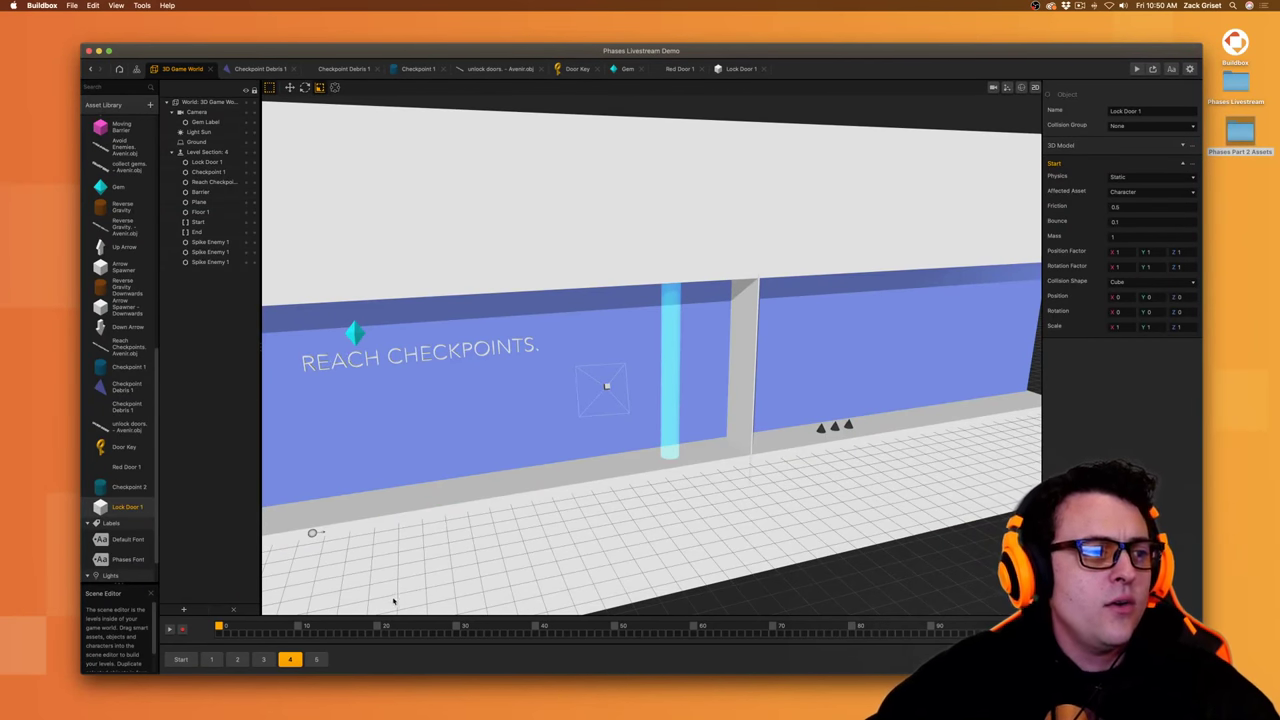
- In the Main Character's node map, set the If Collide With Enemy node's collision shape to Sphere
left_click(172, 660)
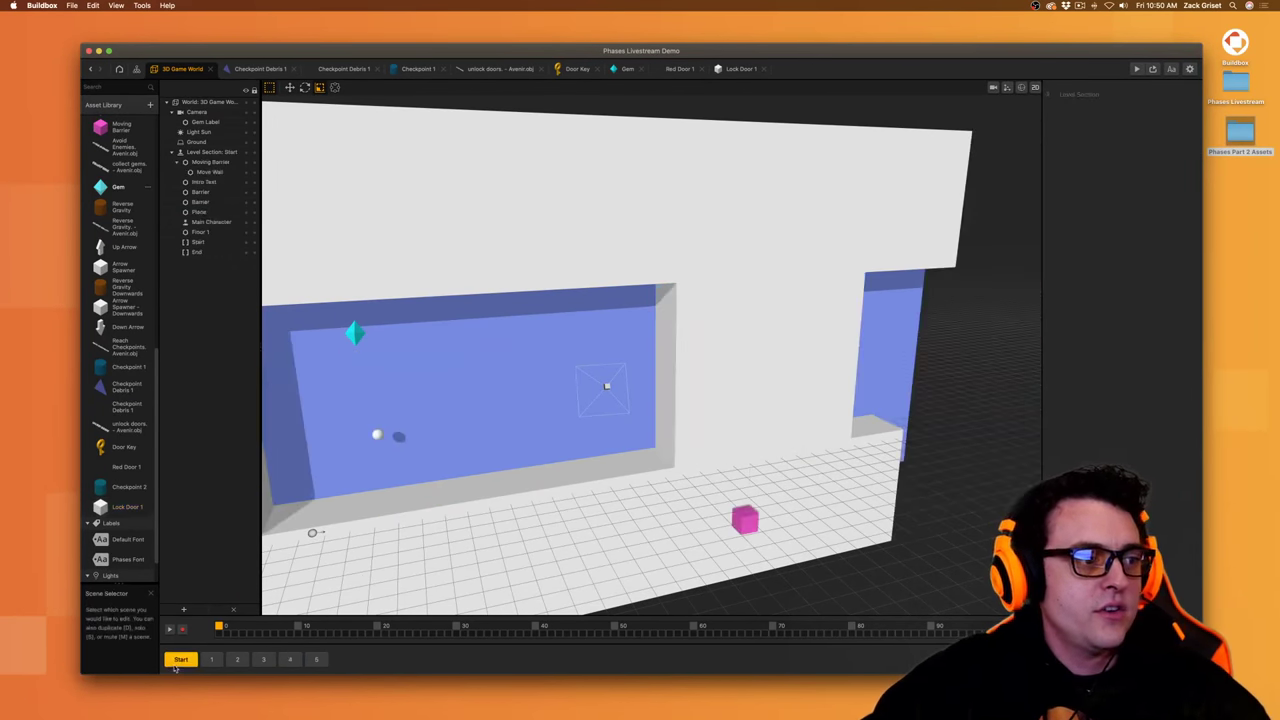
left_click(376, 435)
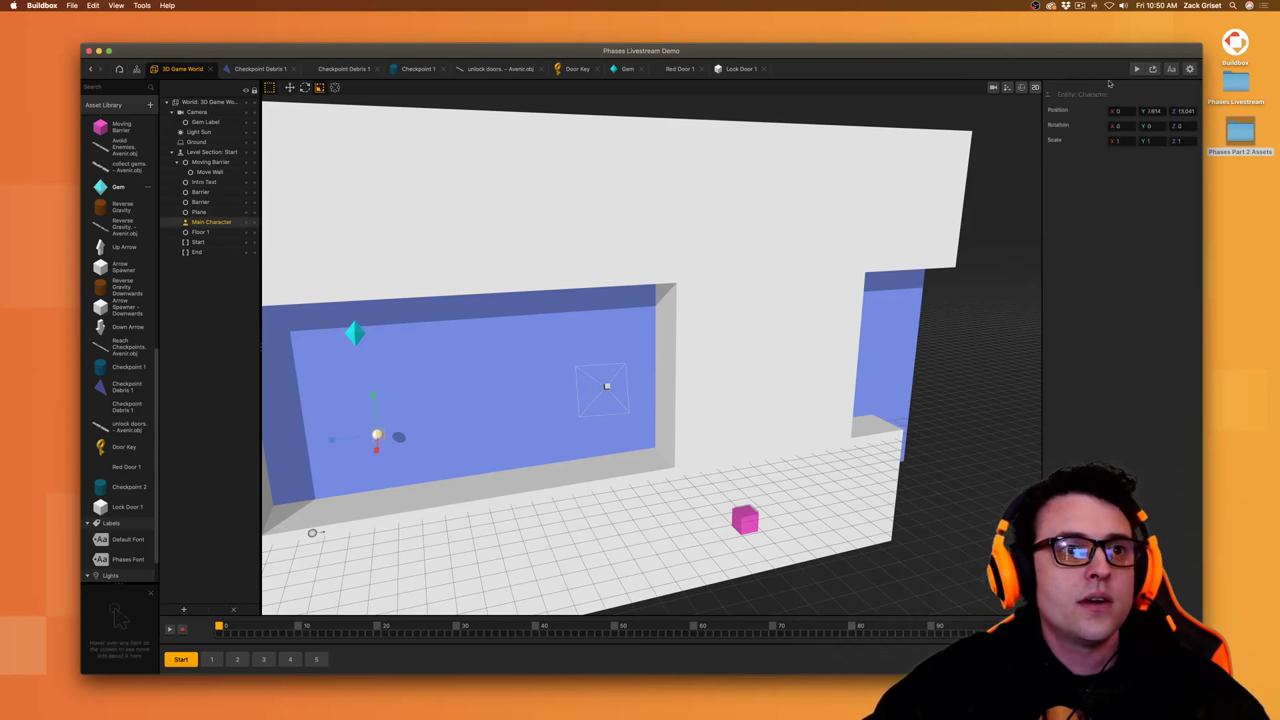
scroll(127, 215, "up", 10)
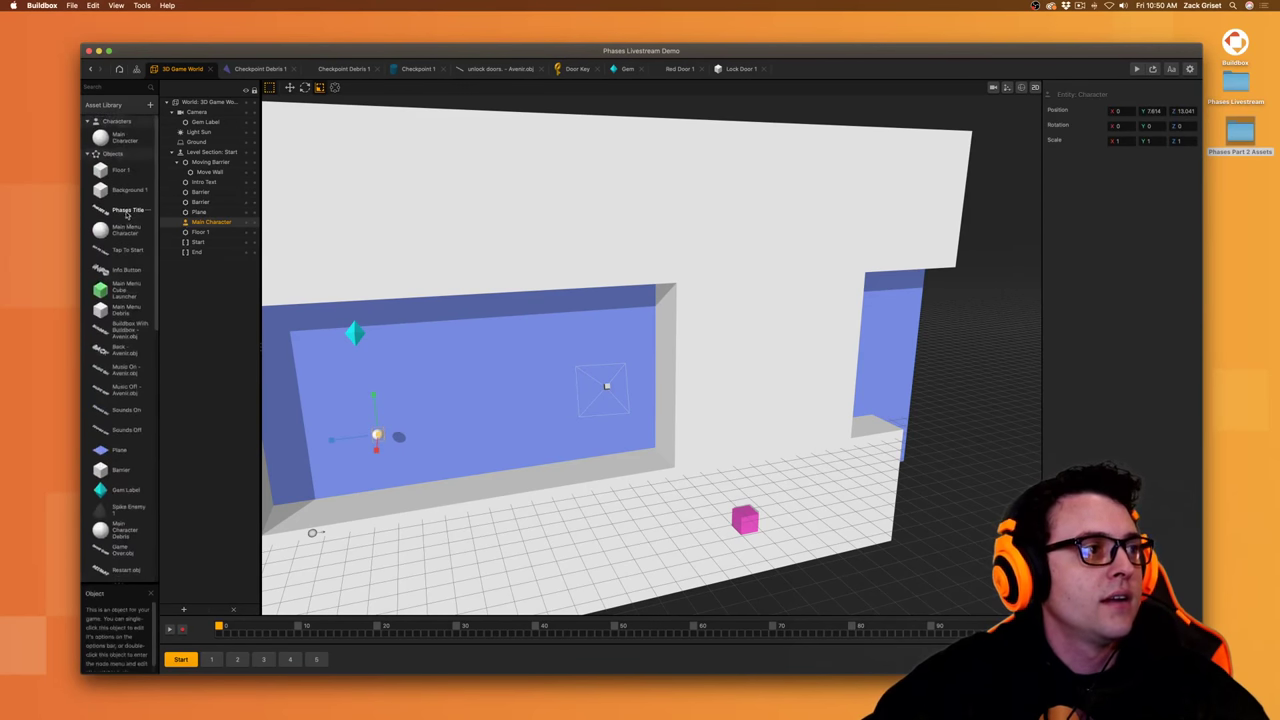
double_click(131, 138)
left_click(578, 422)
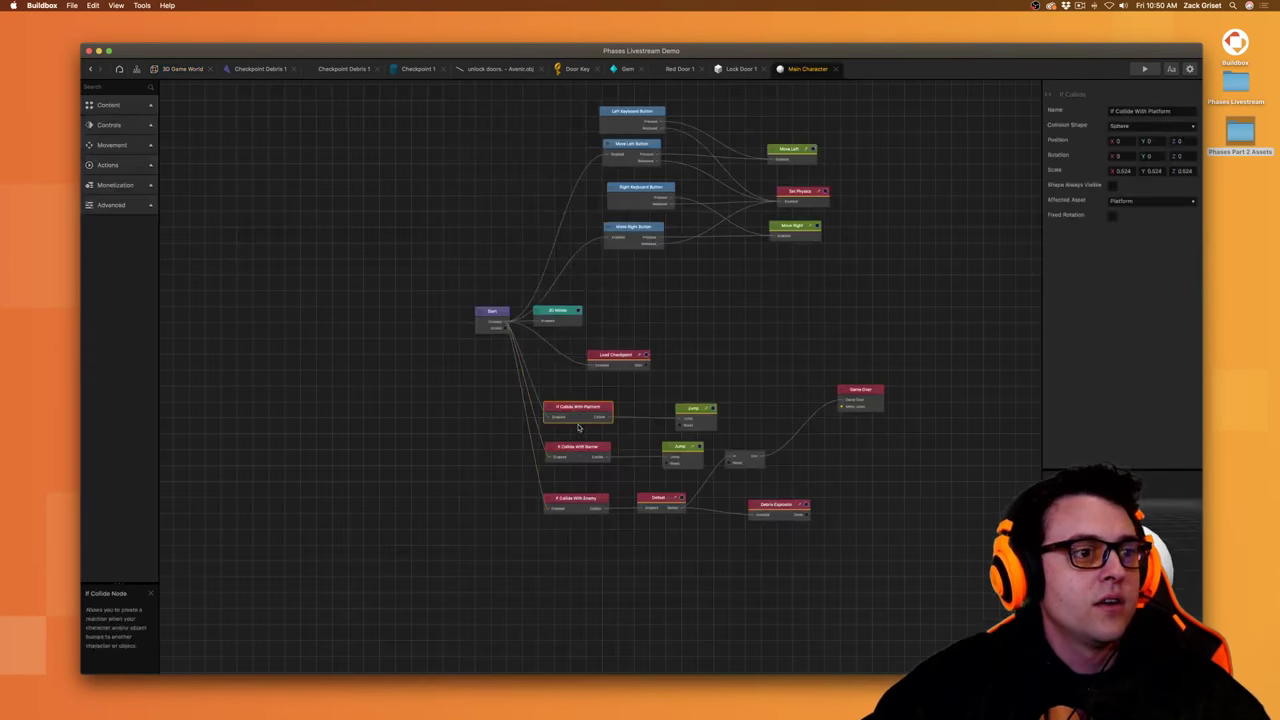
left_click(583, 450)
left_click(569, 507)
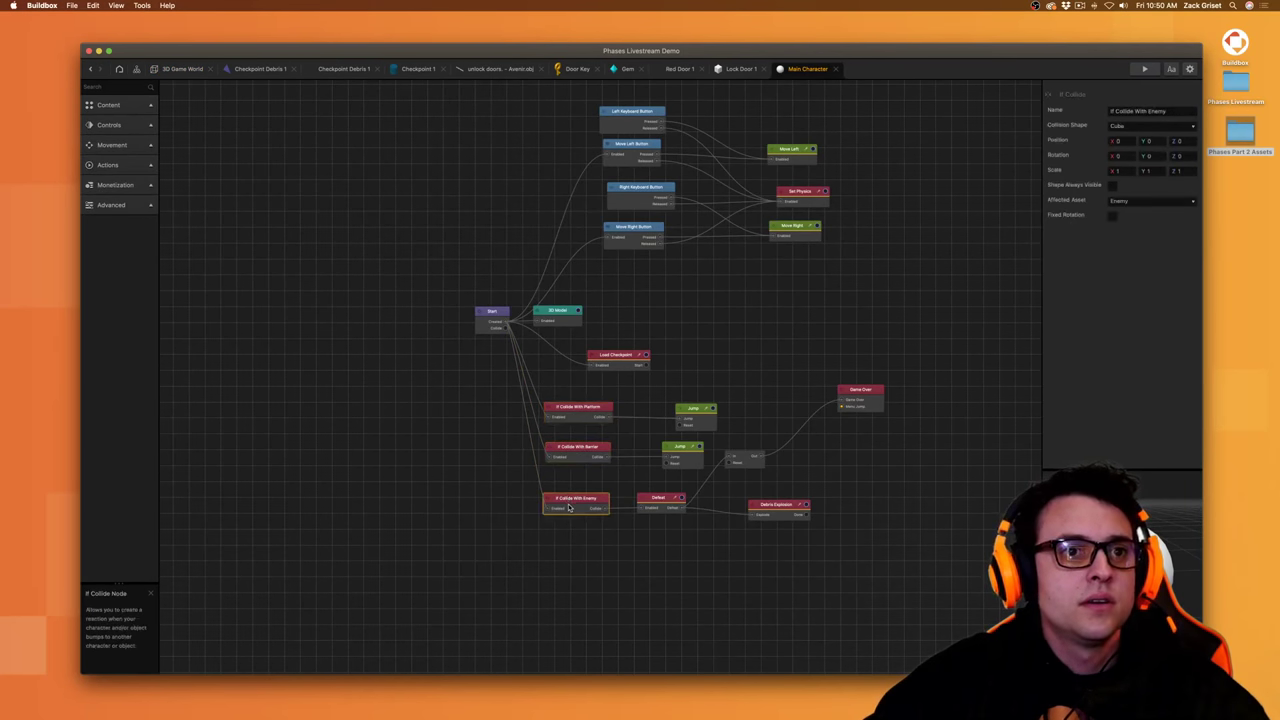
mouse_move(1149, 125)
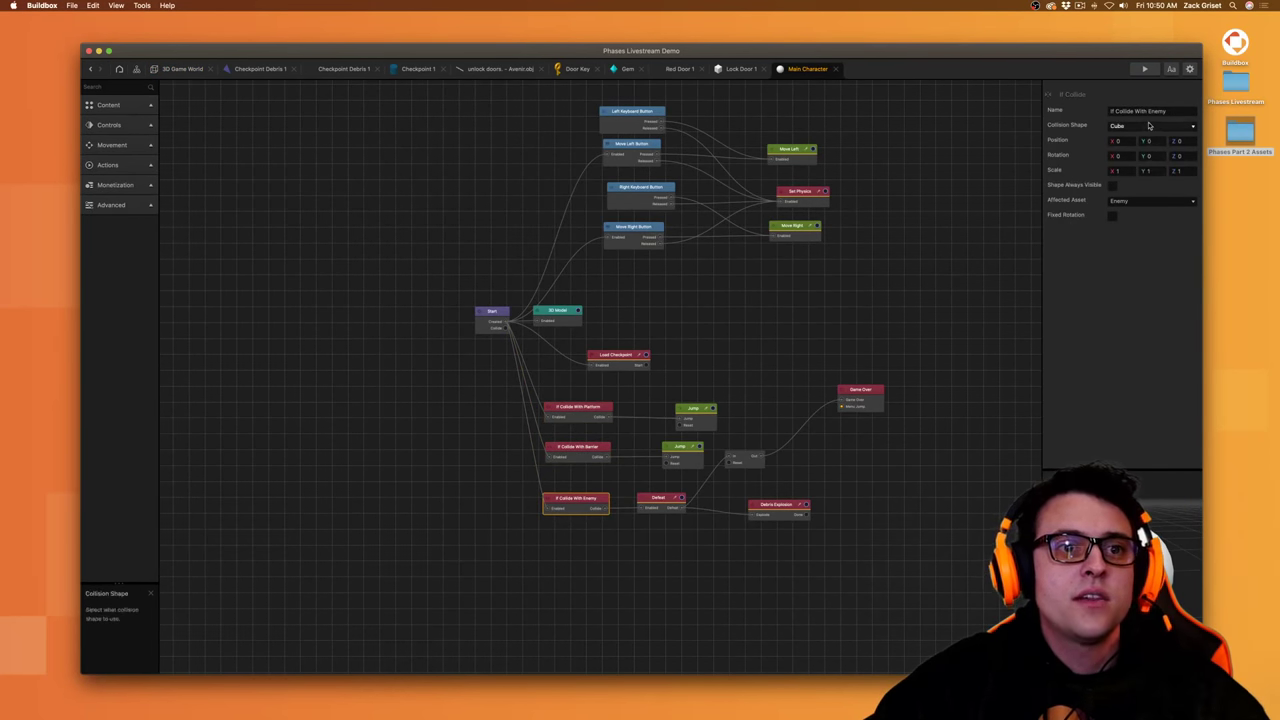
left_click(1149, 125)
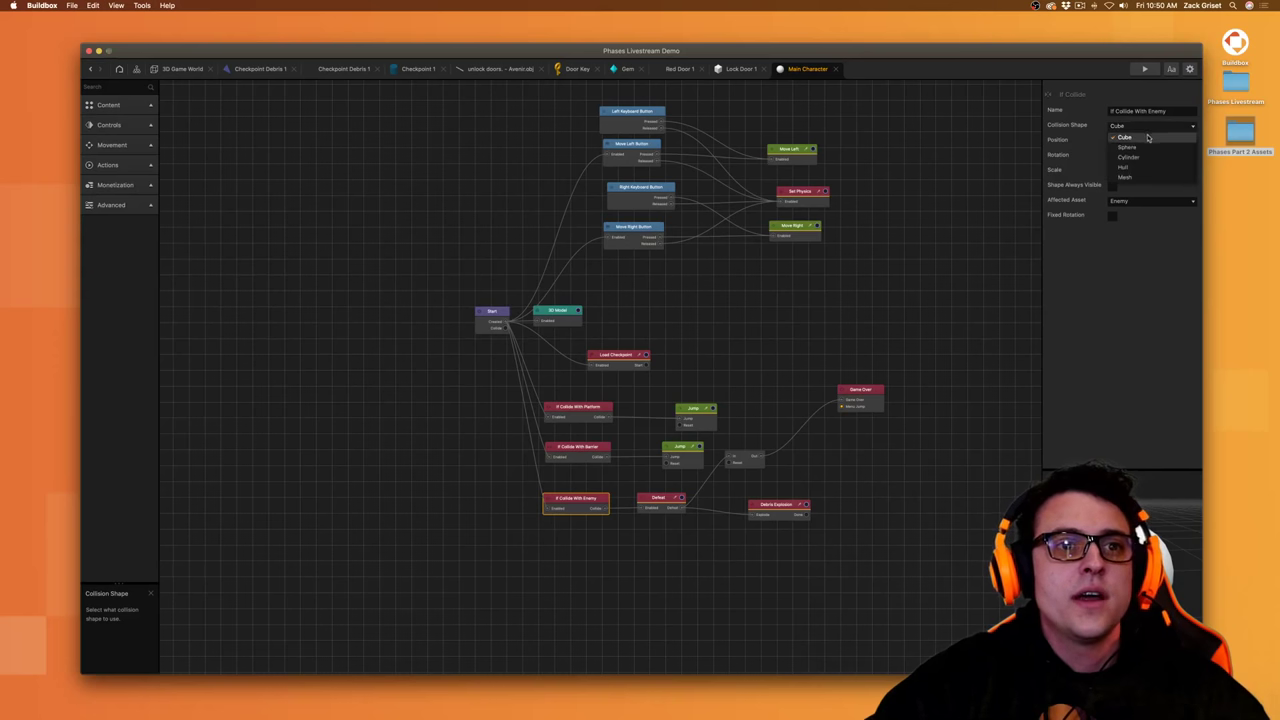
left_click(1146, 150)
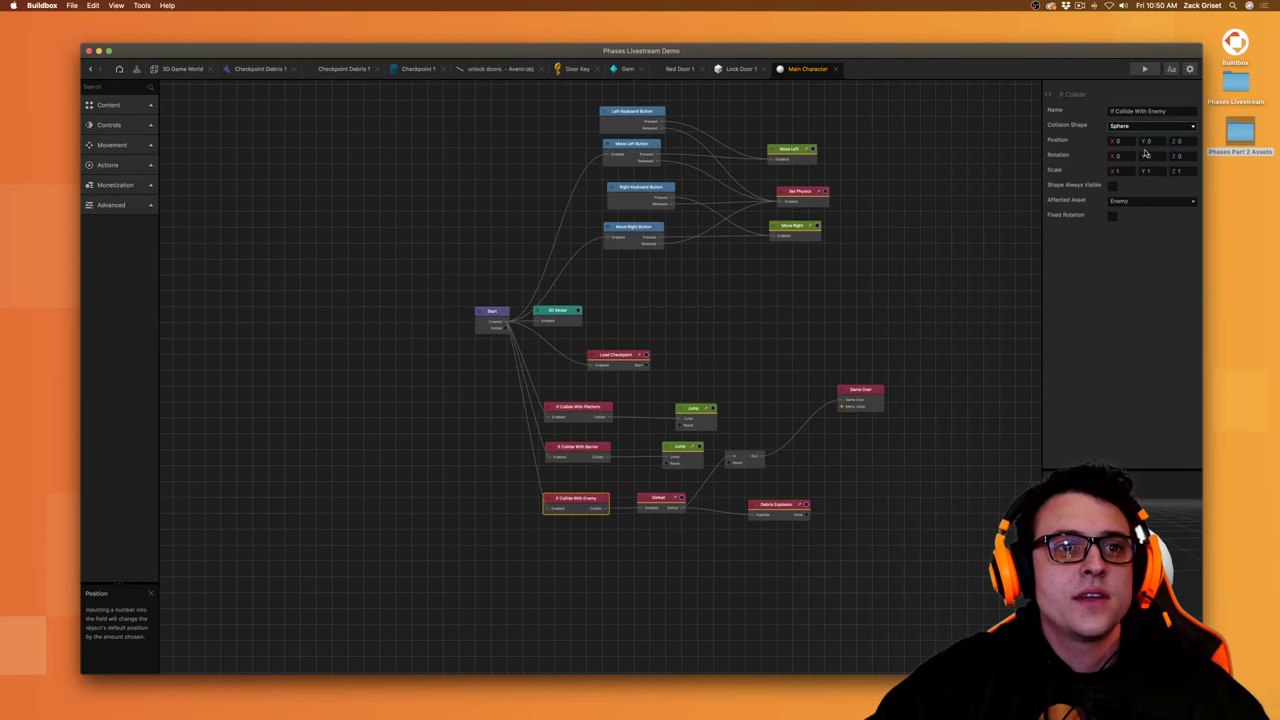
- With collision shape editing on, scale the Main Character's If Collide With Enemy sphere to 0.537 around the ball, and save the project
left_click(180, 69)
double_click(378, 435)
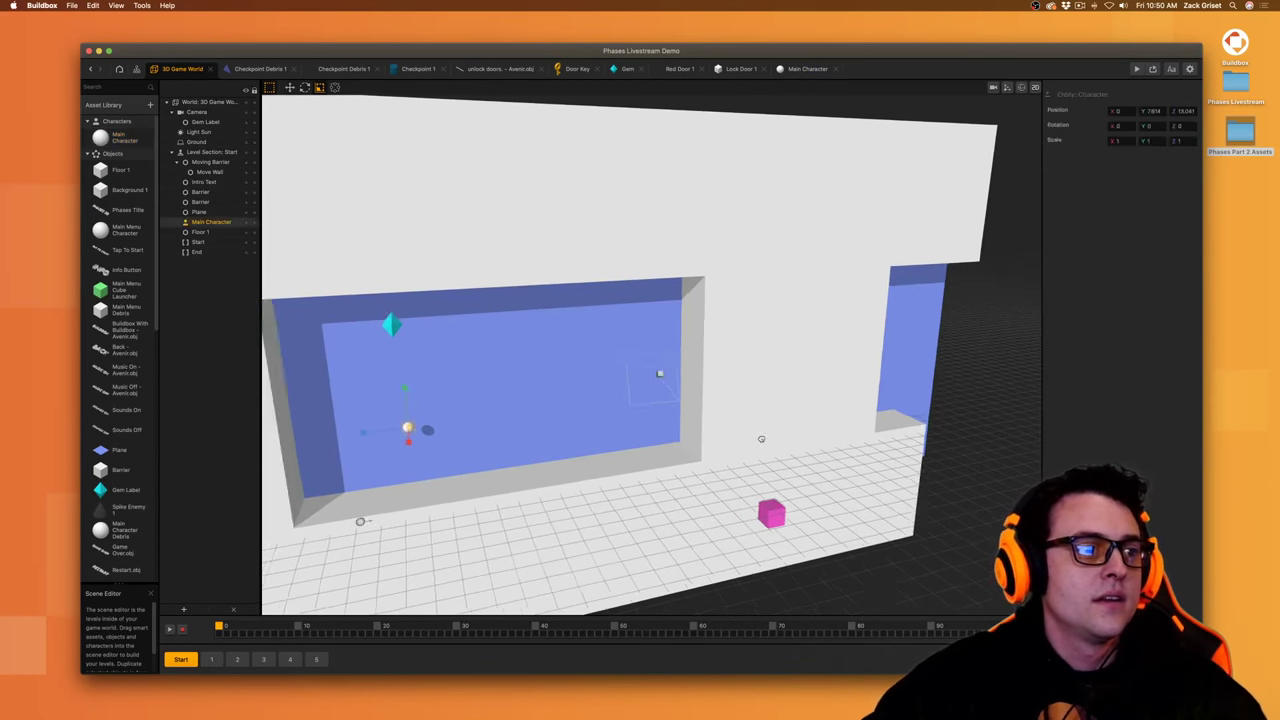
scroll(738, 437, "up", 5)
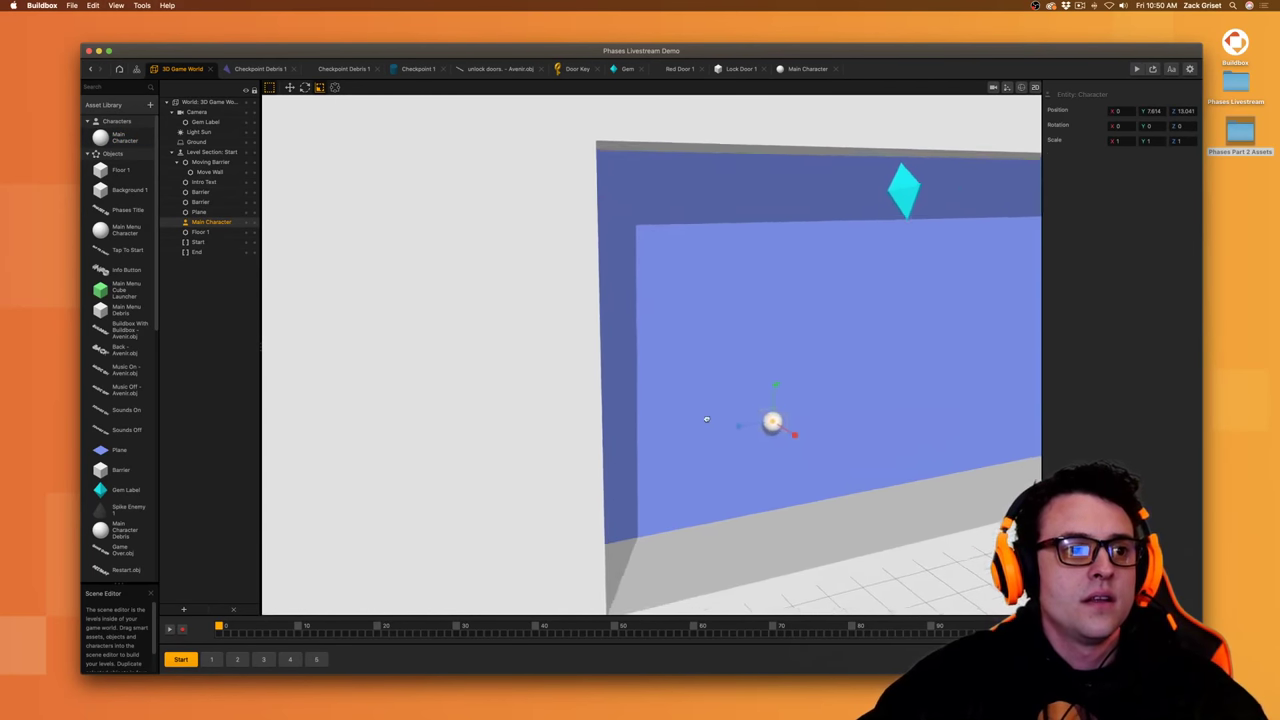
left_click(1022, 88)
scroll(760, 468, "up", 5)
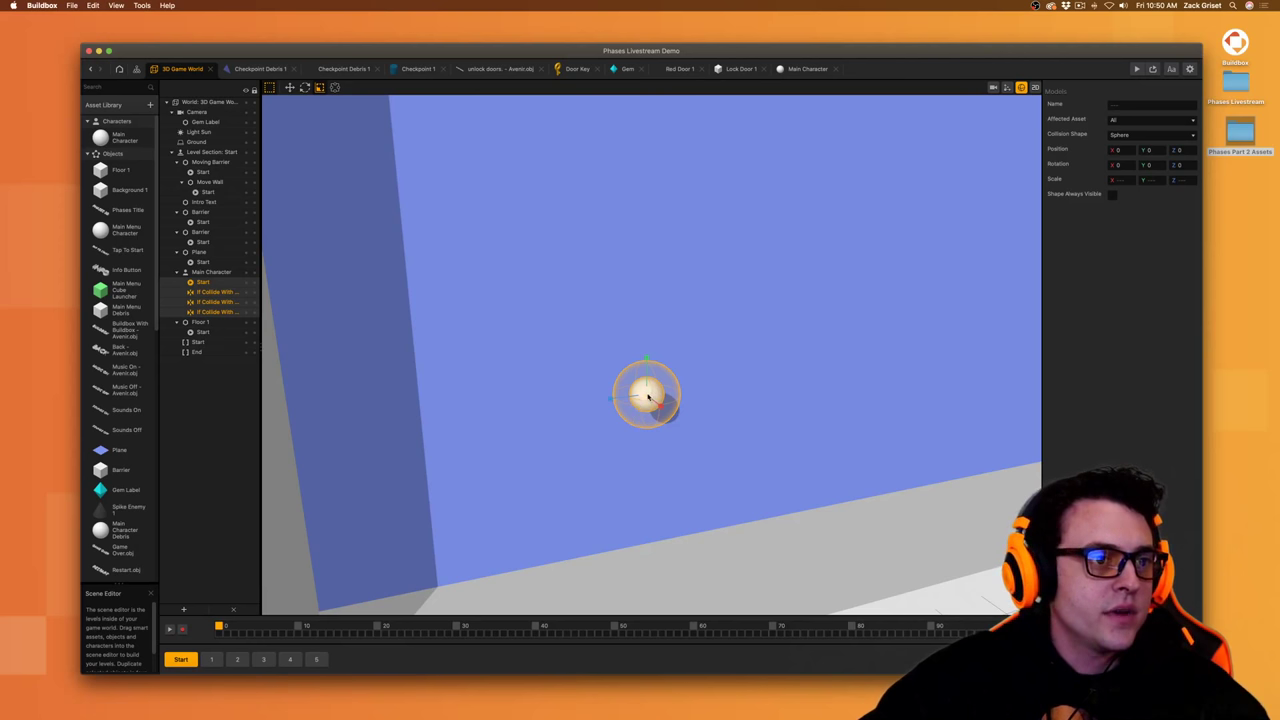
left_click_drag(645, 393, 645, 391)
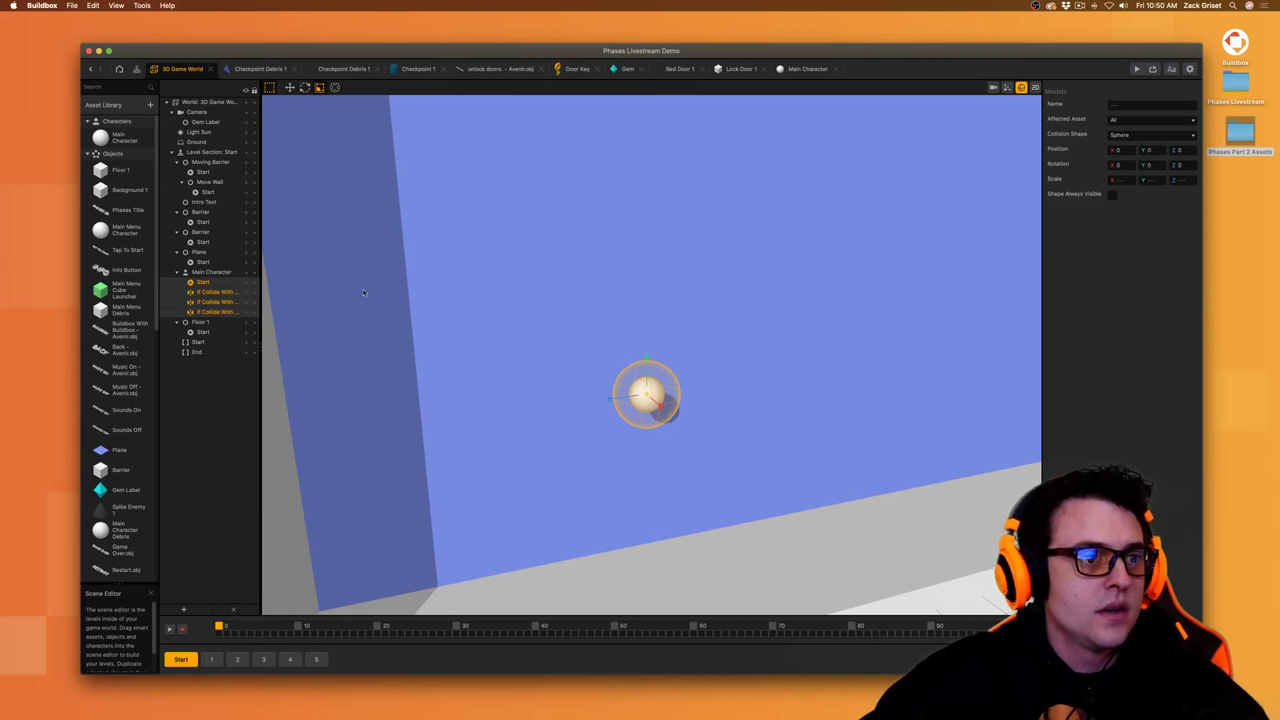
left_click(234, 273)
left_click(226, 313)
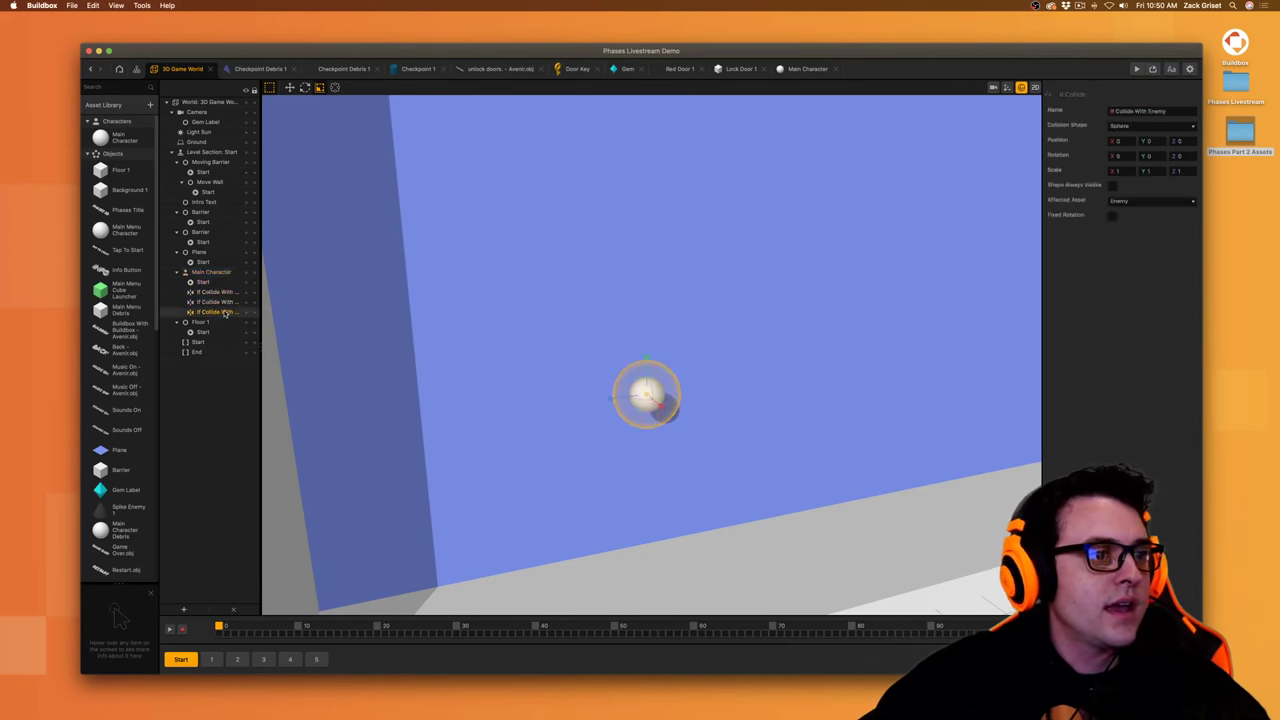
left_click_drag(645, 397, 620, 442)
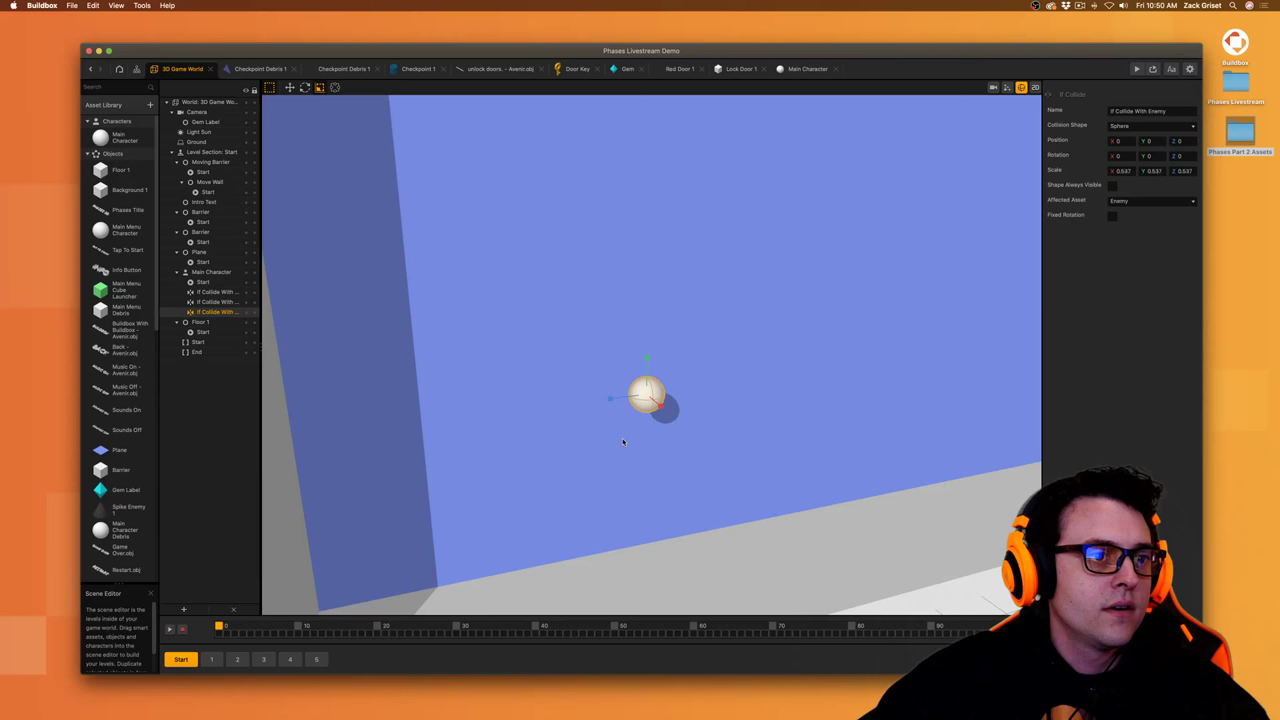
left_click(1021, 87)
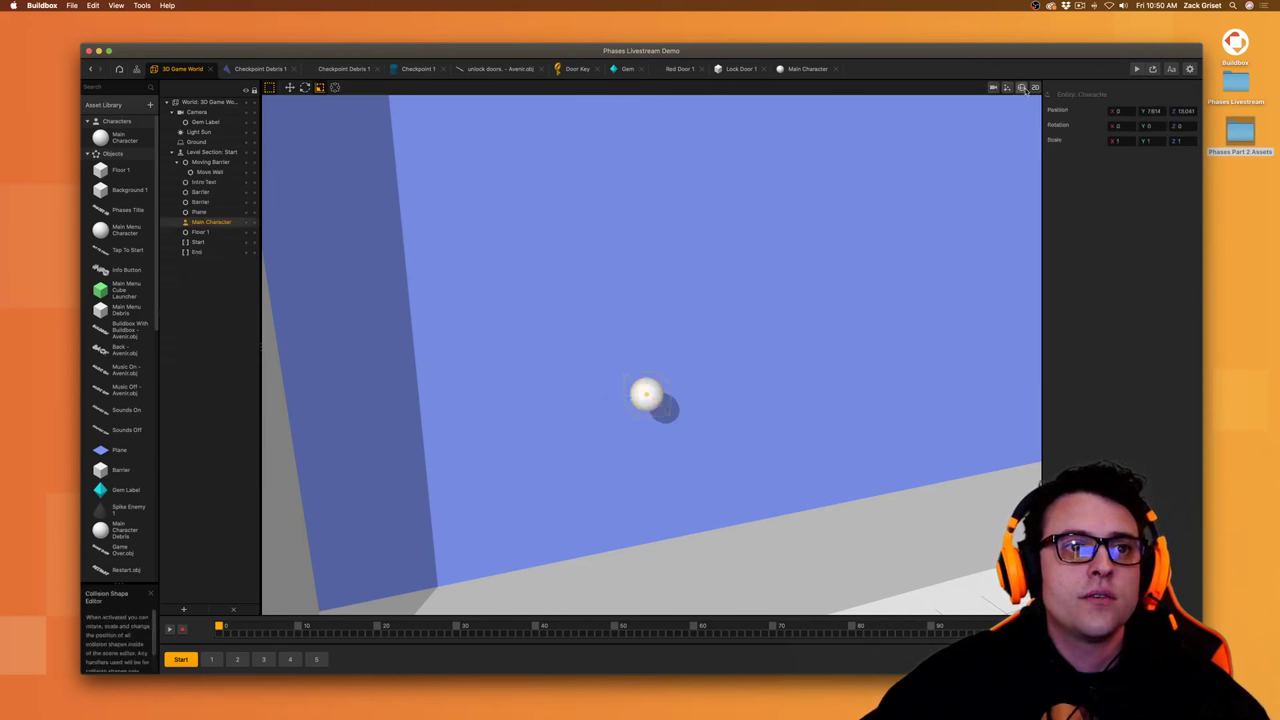
key("super+s")
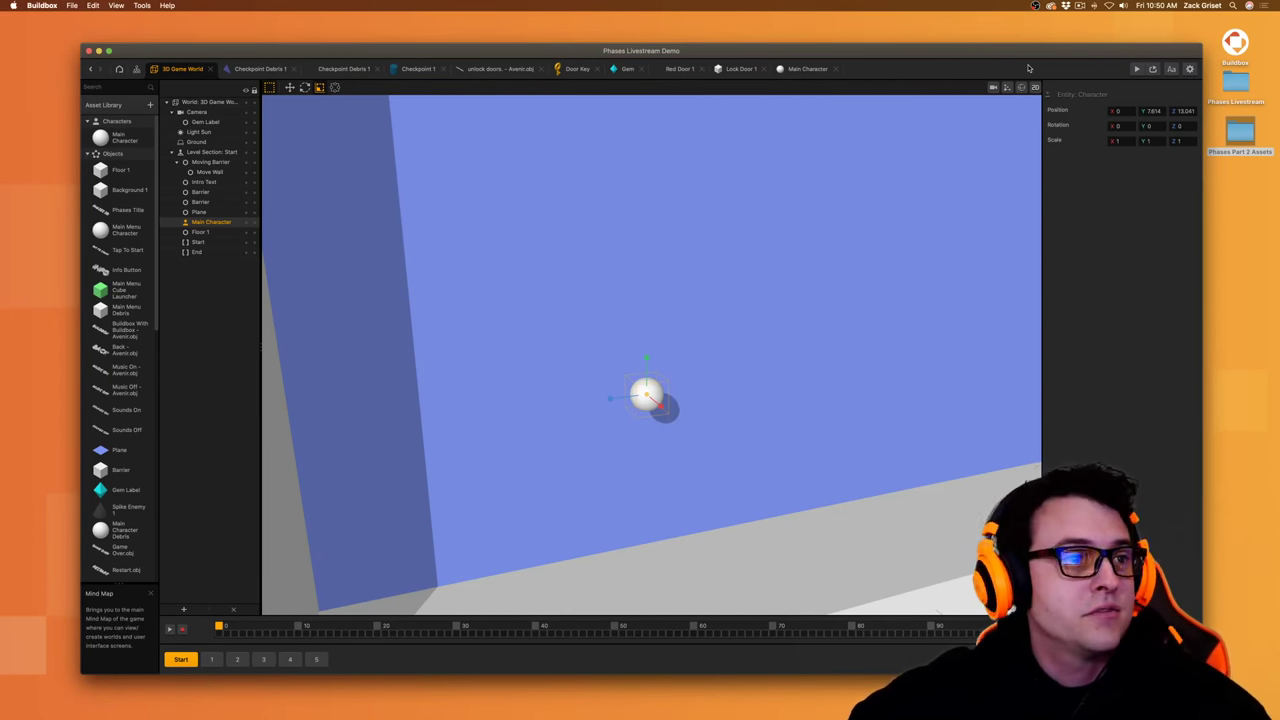
- Show level section 4 of the 3D Game World in the scene editor
scroll(809, 514, "down", 10)
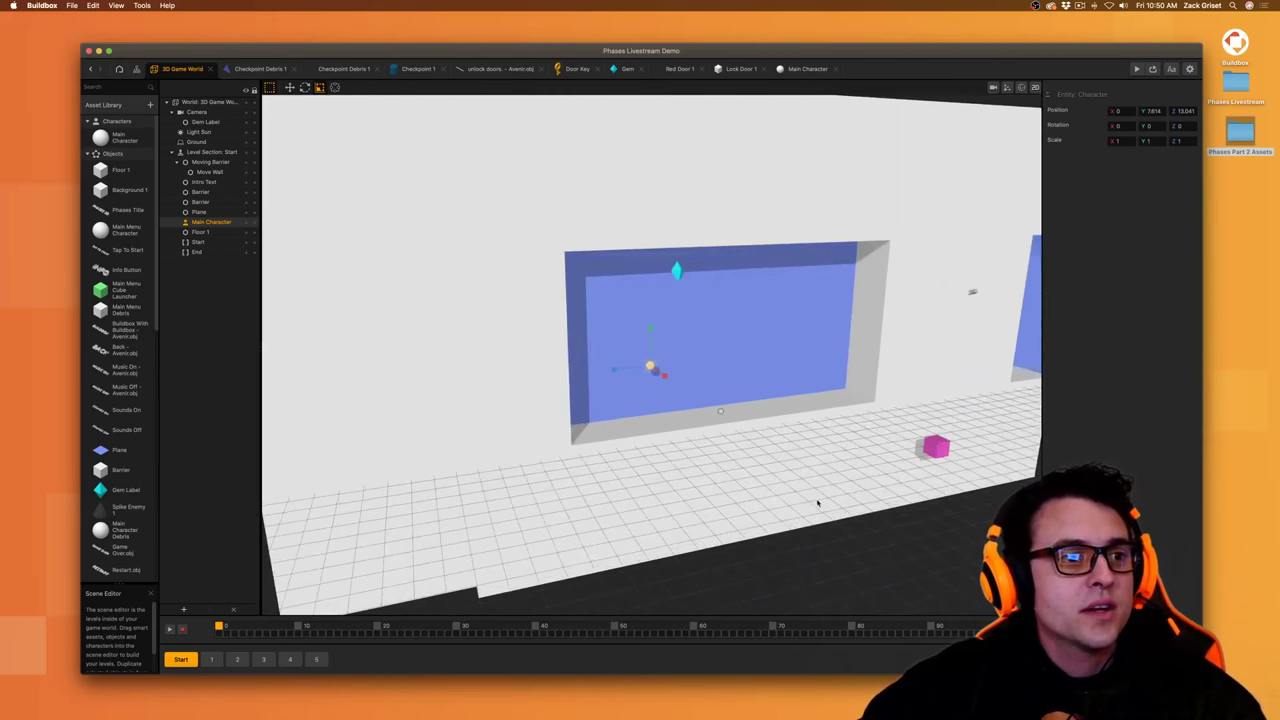
scroll(817, 503, "down", 5)
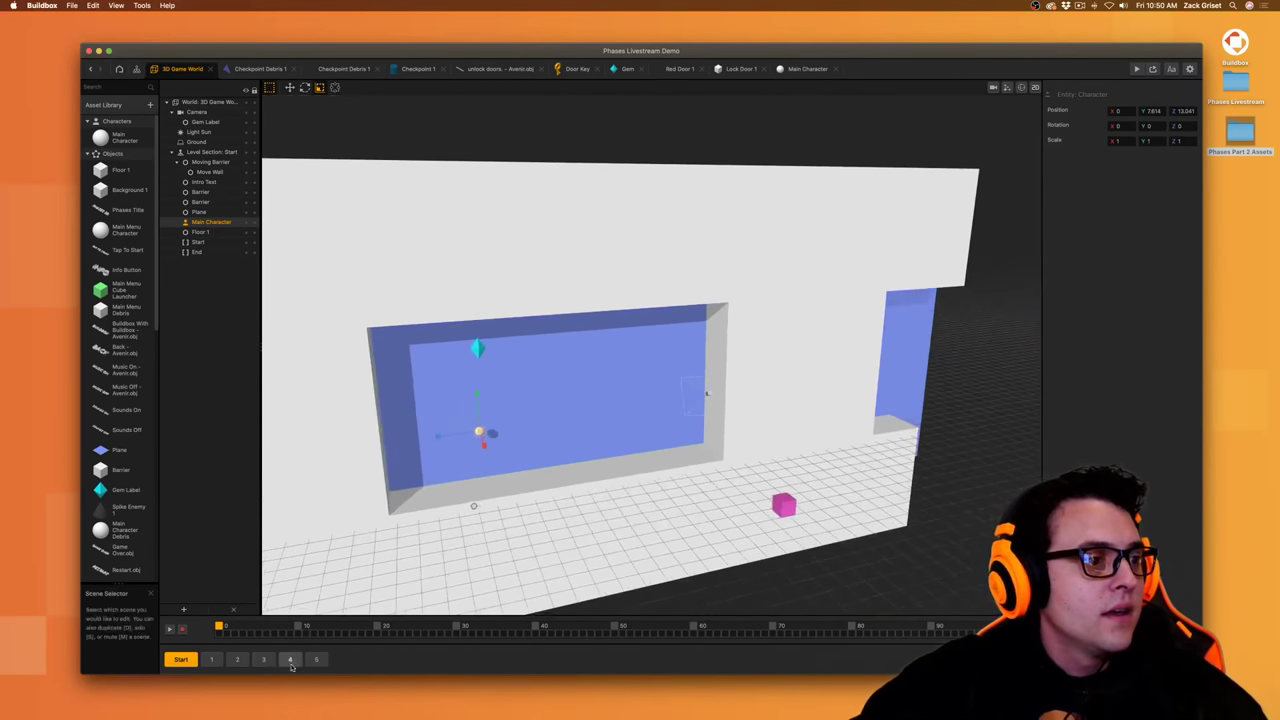
left_click(309, 660)
left_click(290, 659)
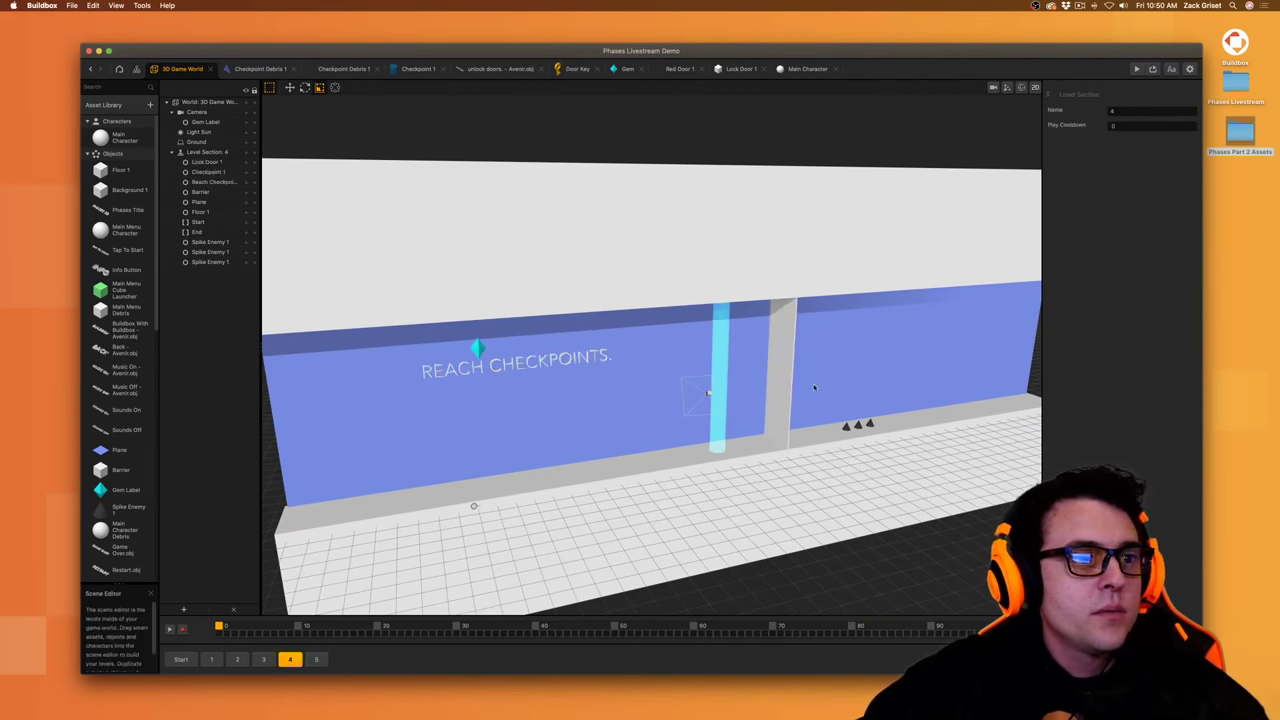
right_click_drag(791, 434, 723, 426)
- Open Checkpoint 2's node map and add a Receive node below the If Collide node
scroll(126, 500, "down", 10)
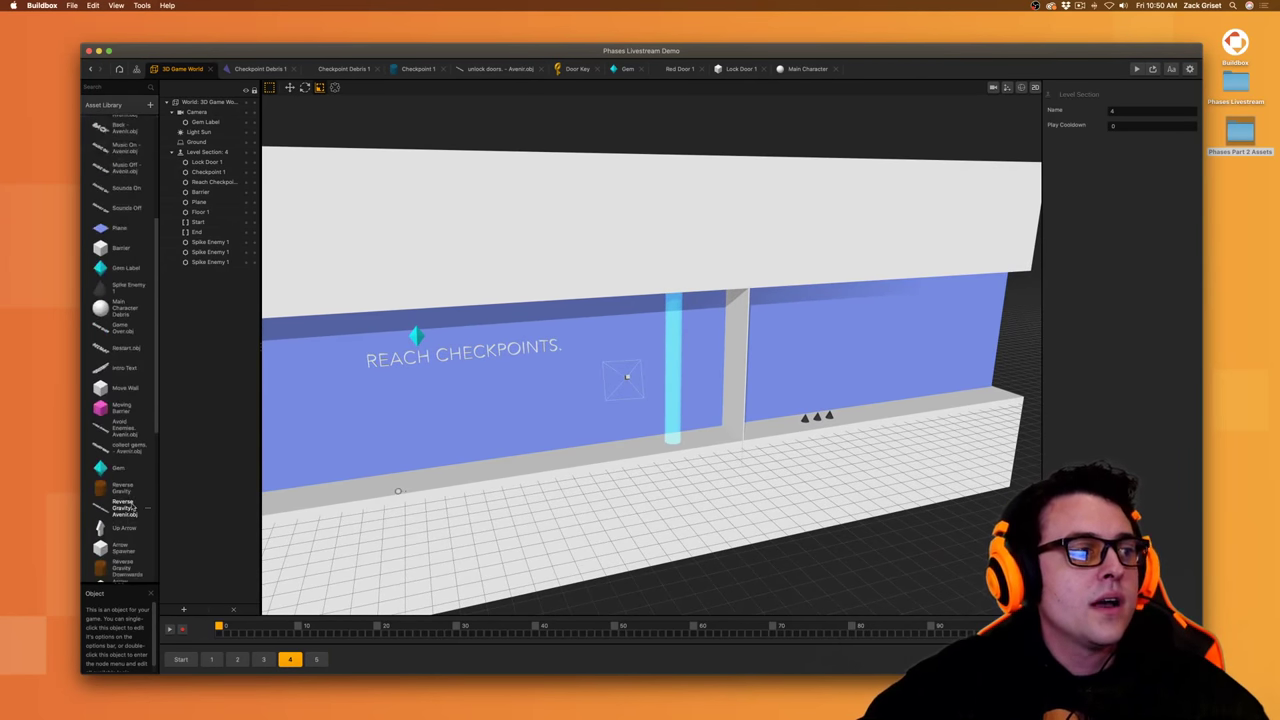
scroll(130, 490, "down", 10)
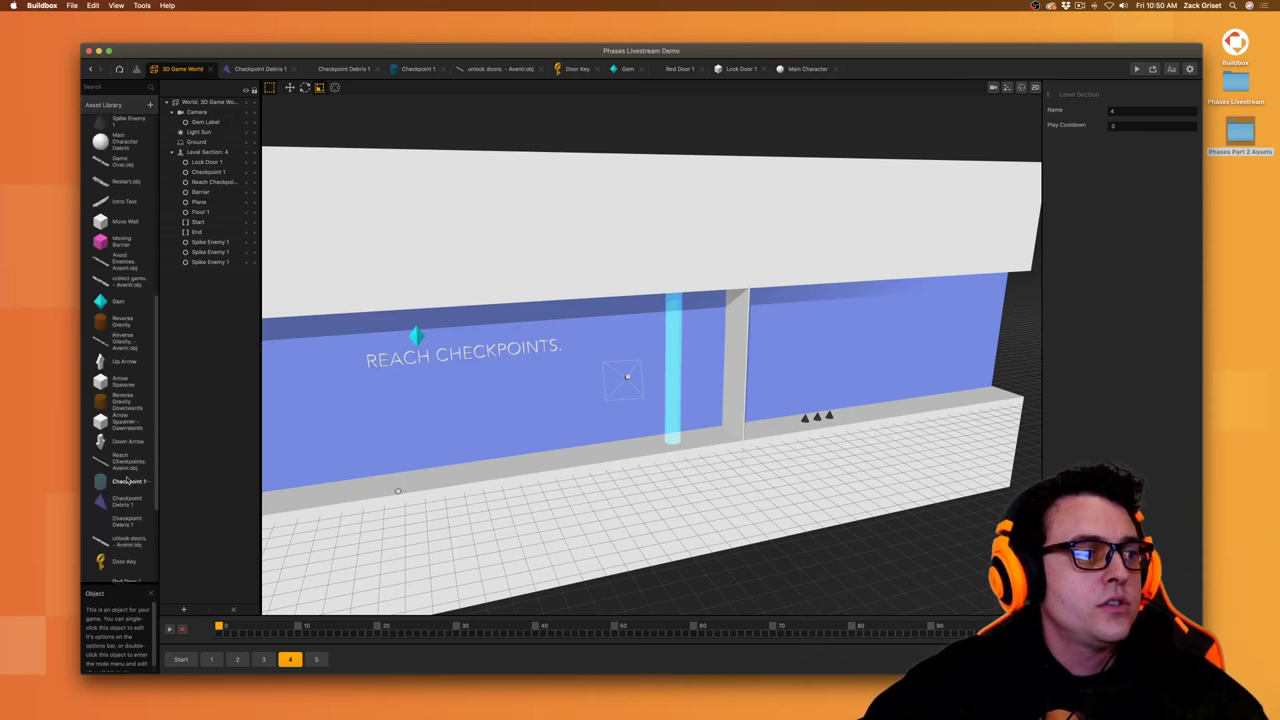
double_click(137, 452)
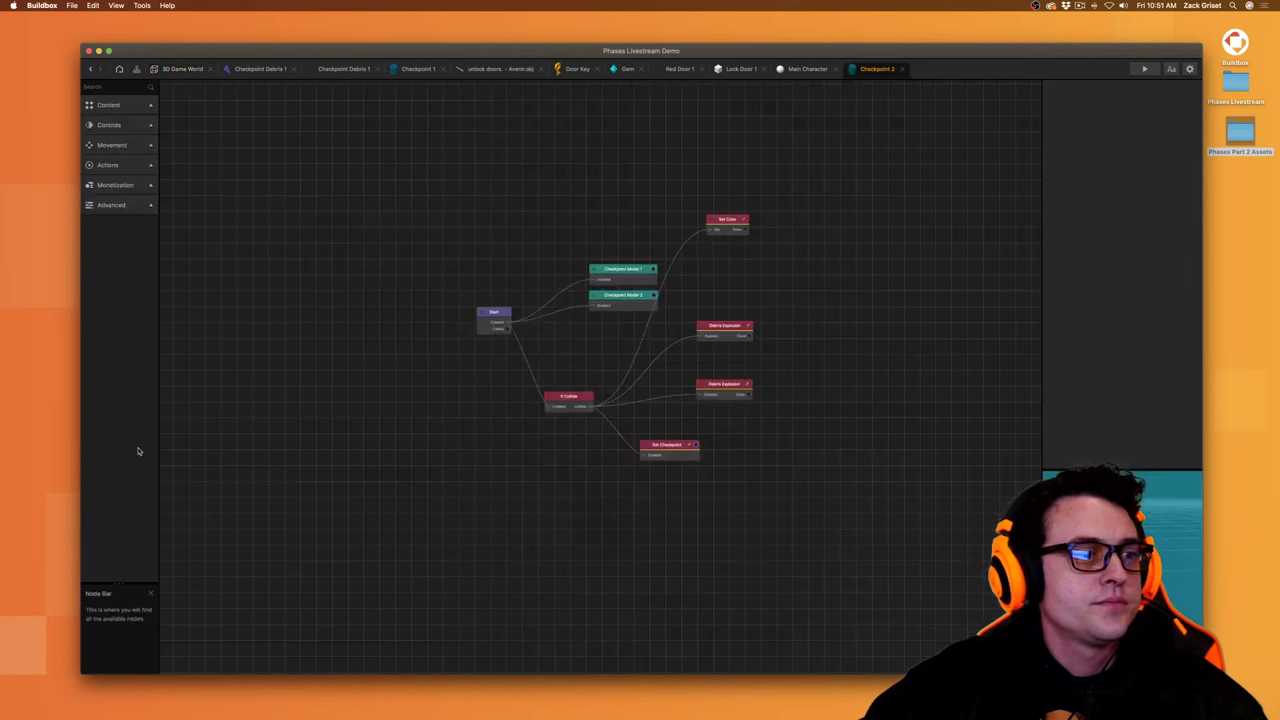
scroll(733, 406, "up", 2)
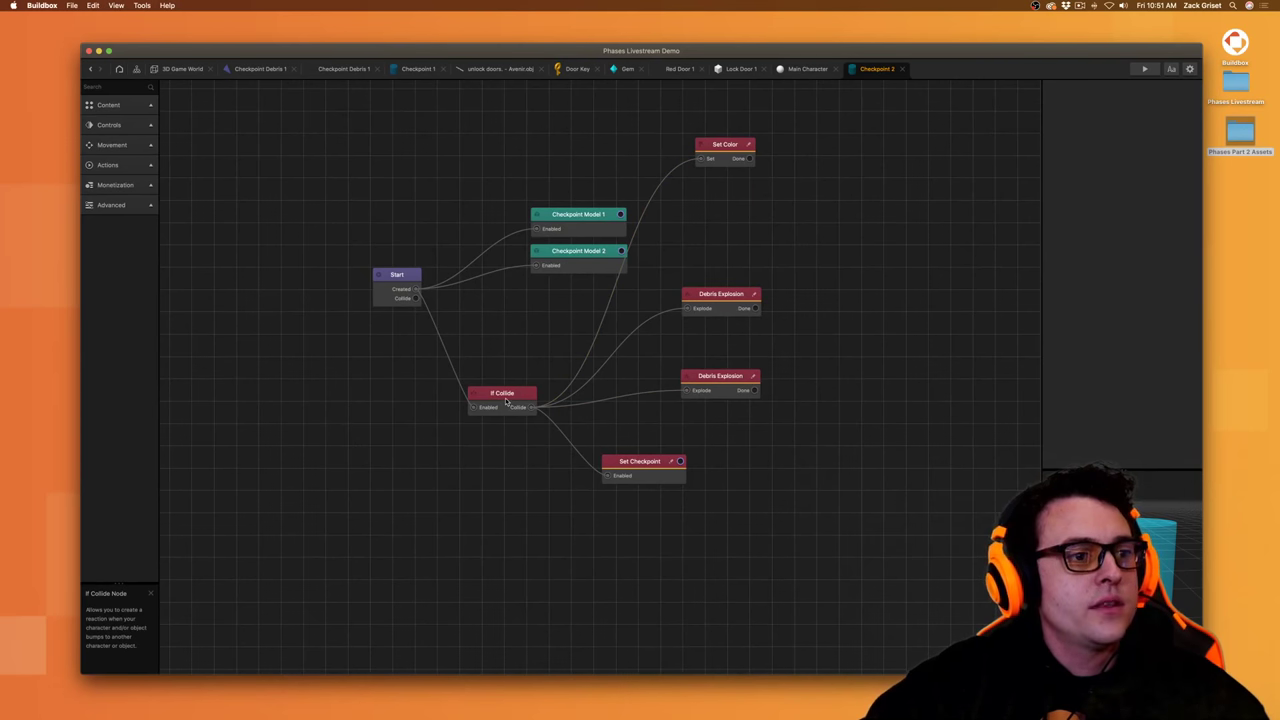
left_click(130, 165)
left_click(134, 87)
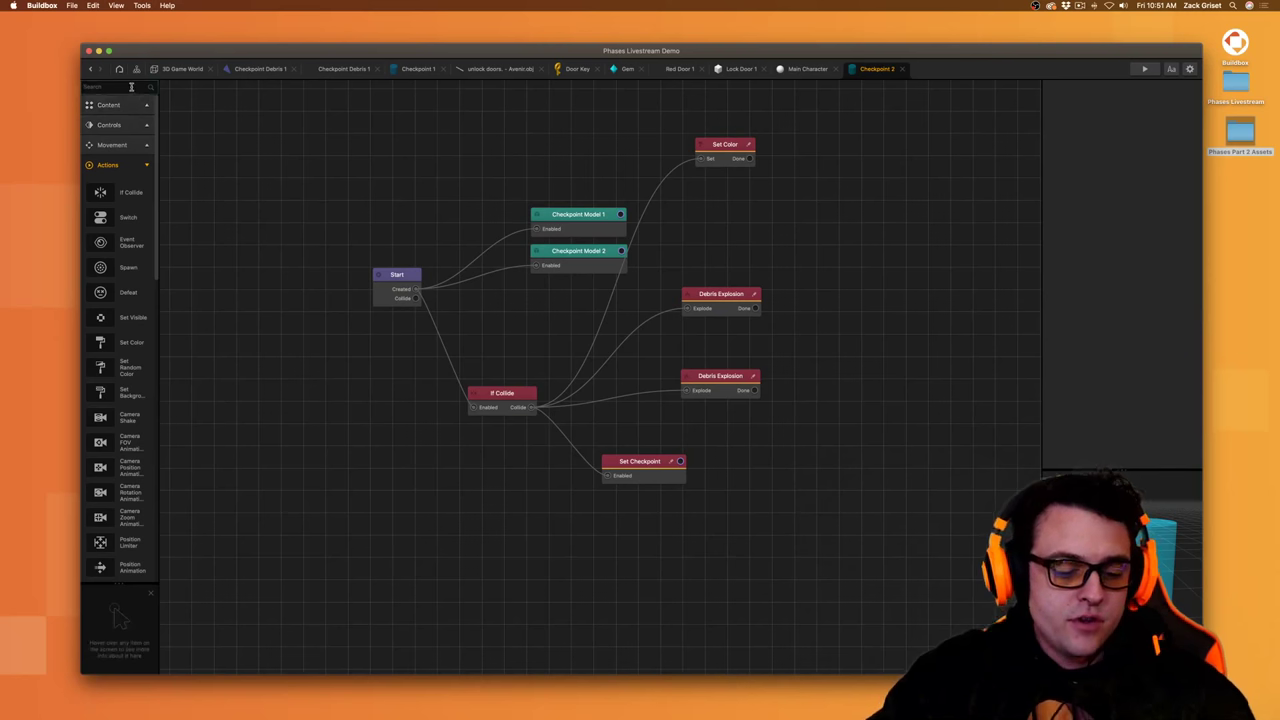
type("rece")
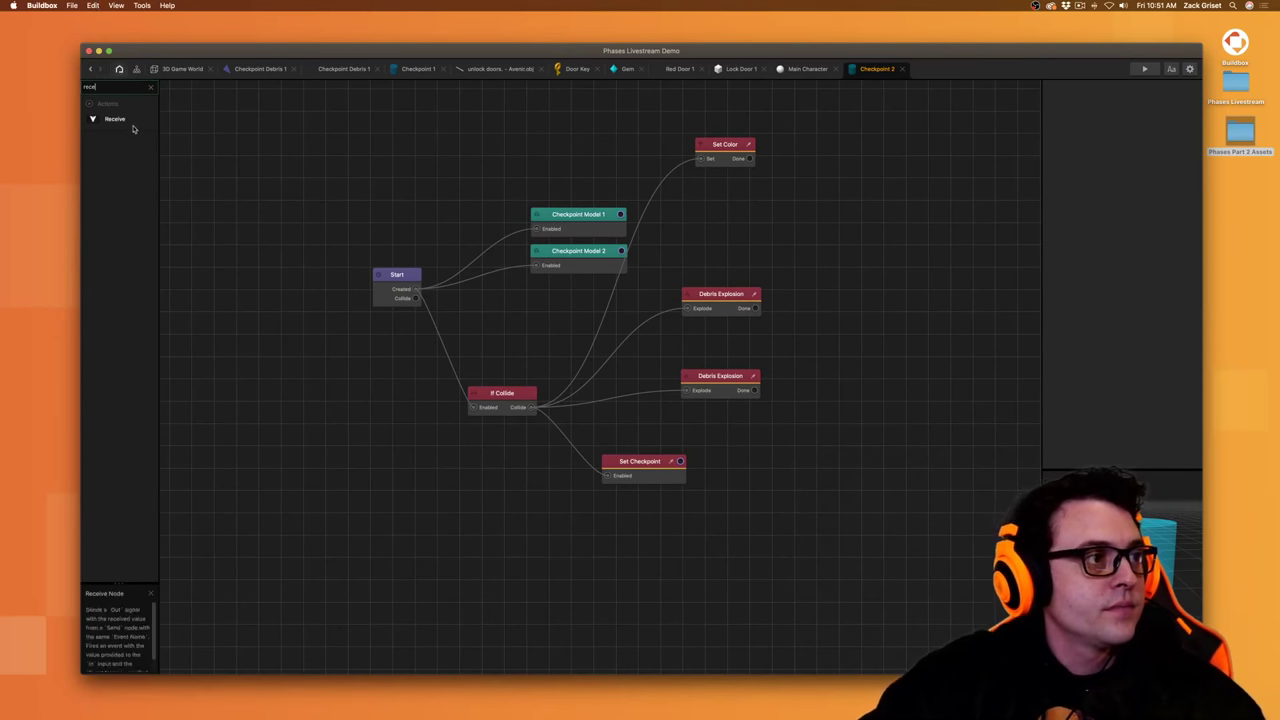
left_click_drag(133, 128, 348, 504)
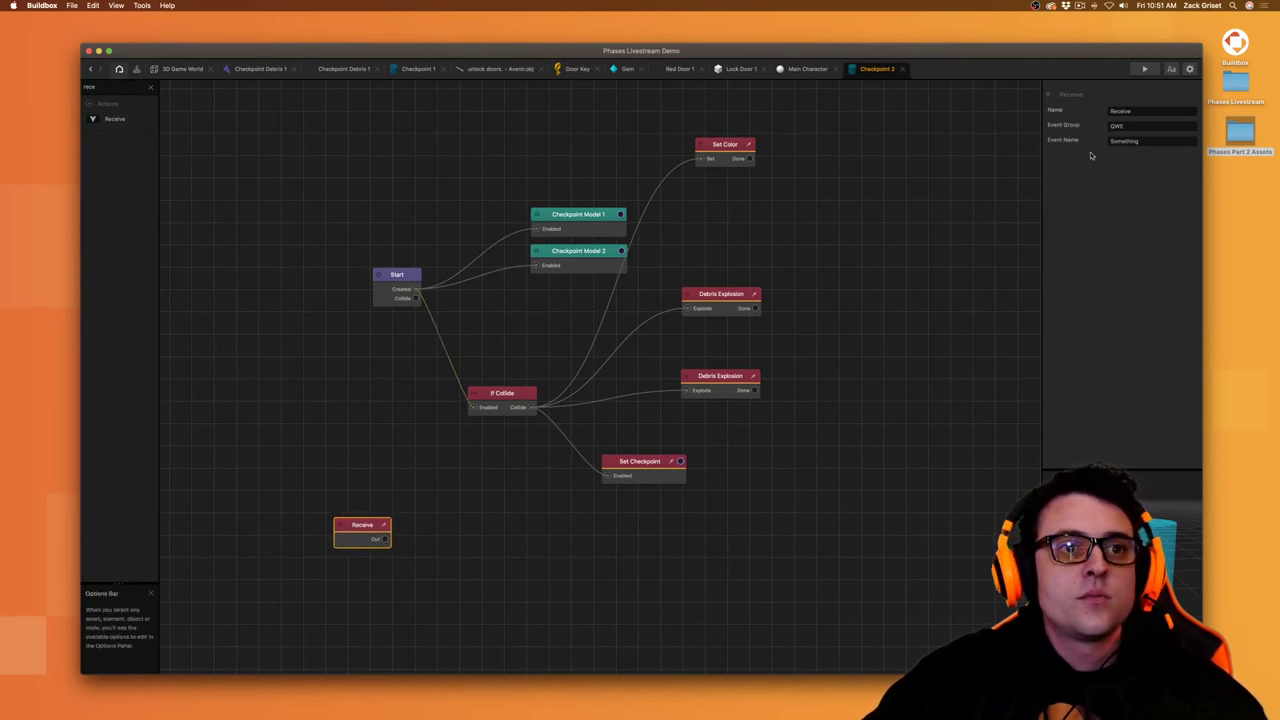
- Set the Receive node's event group to Lock and its event name to Lock Door 1
left_click(1140, 126)
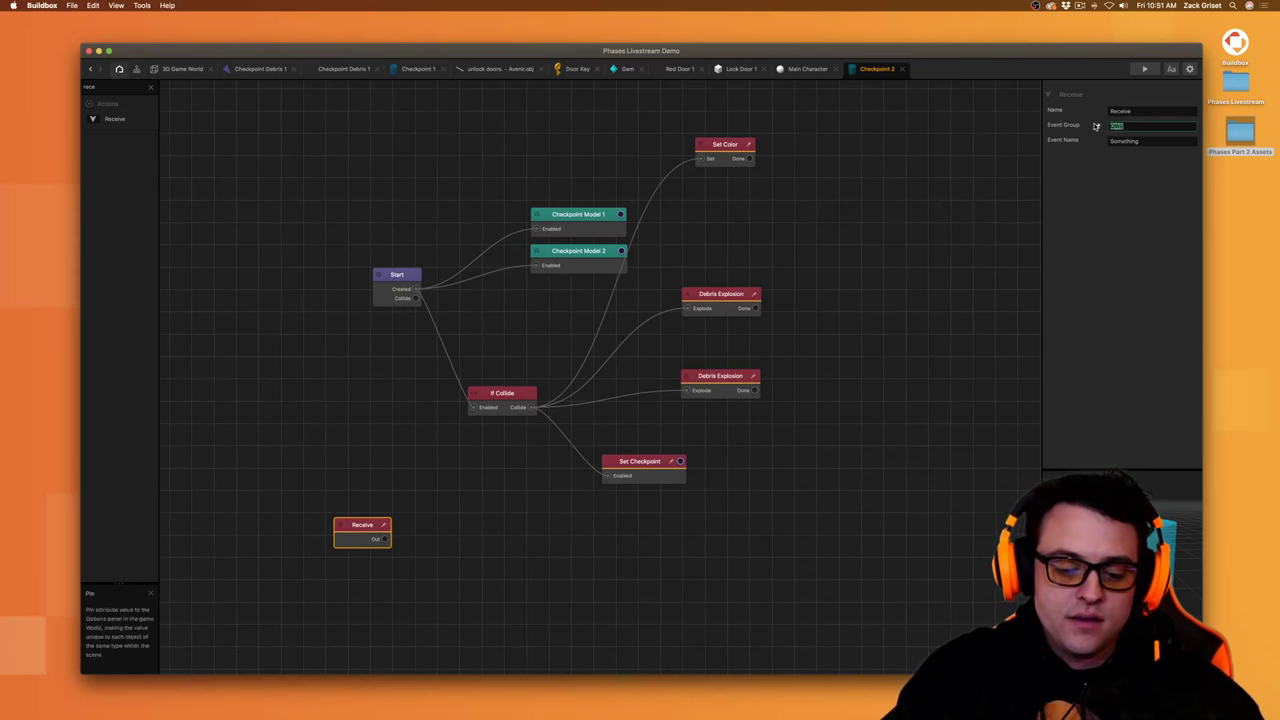
type("Lock")
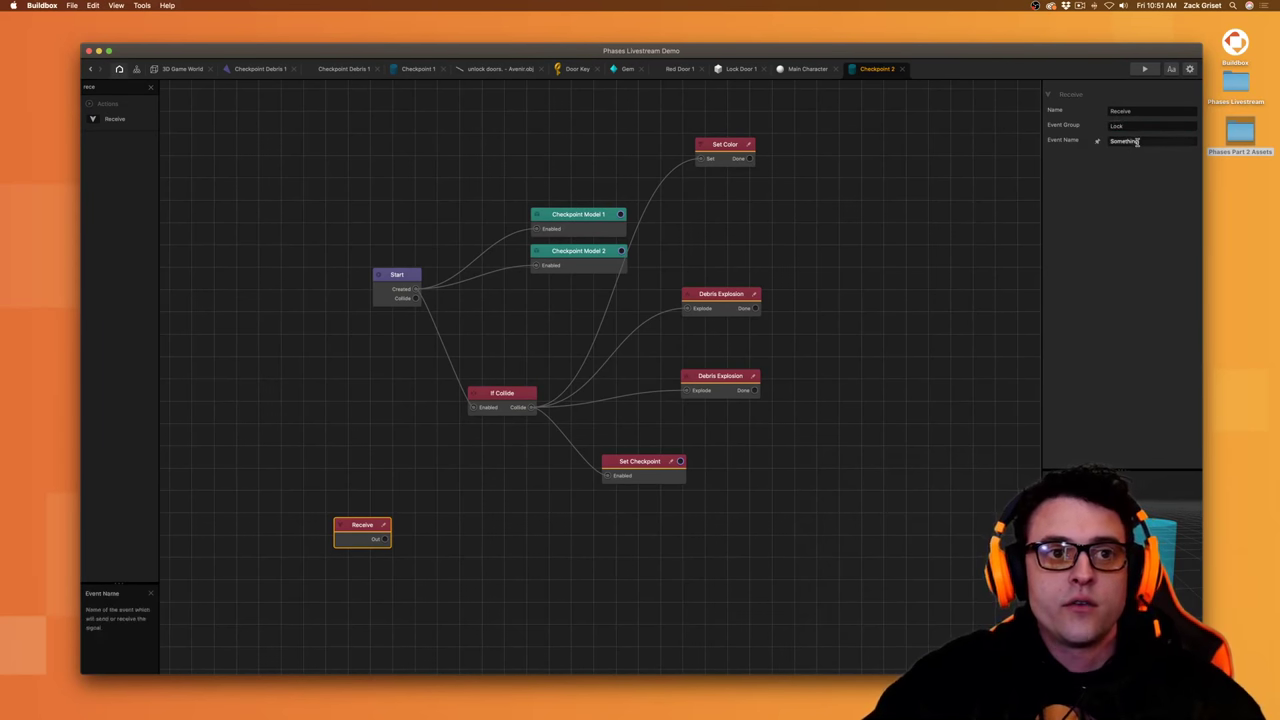
key("Tab")
type("Lo")
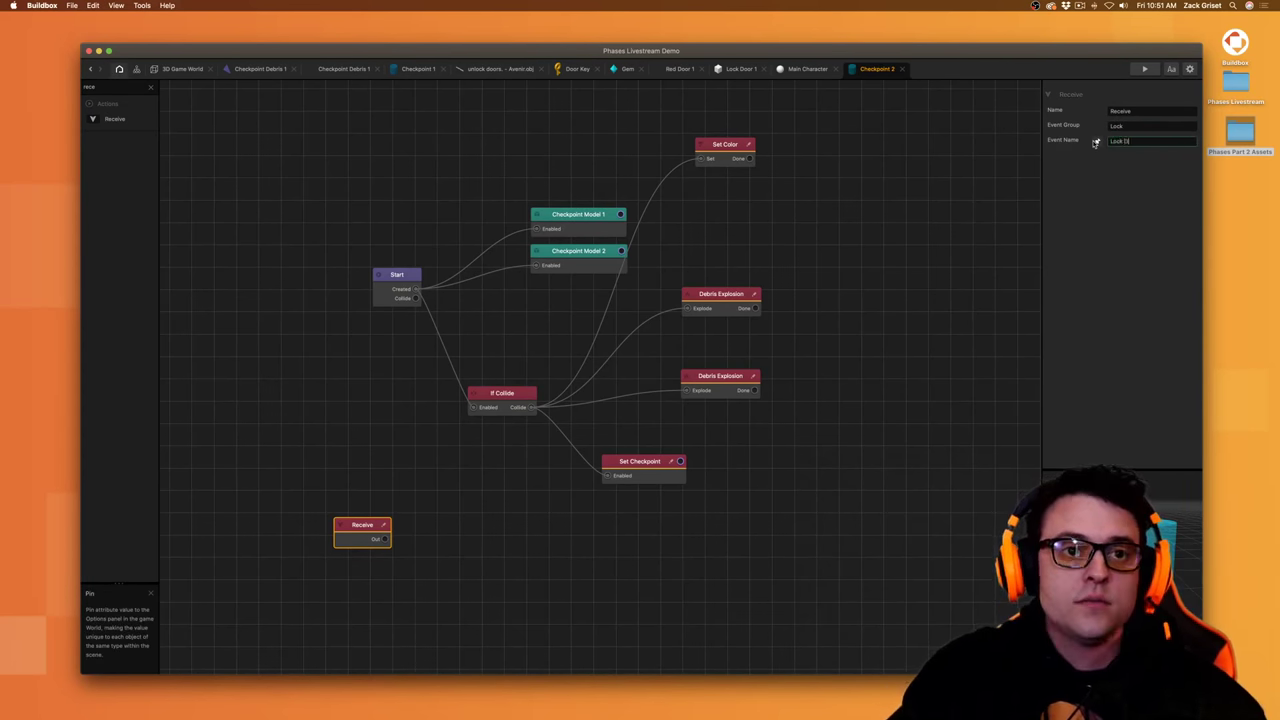
type("ck Door 1")
key("Return")
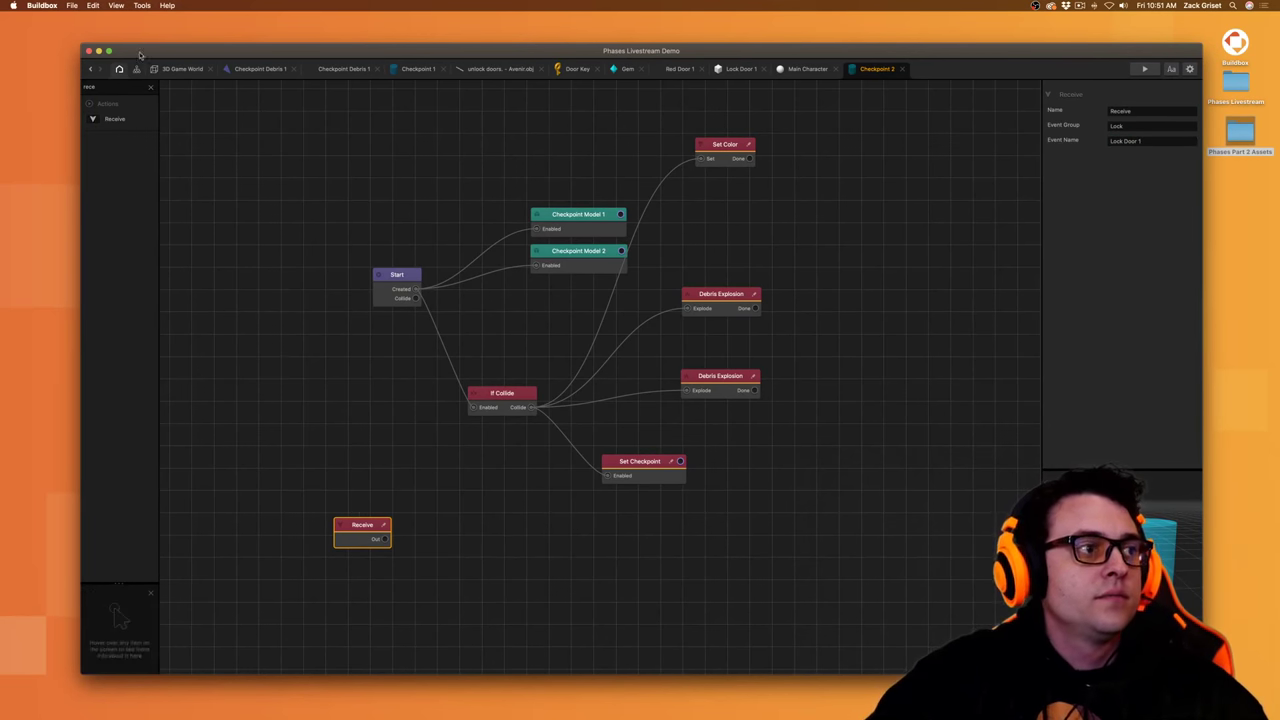
- Add a Spawn node beside the Receive node and connect Receive's Out to its Spawn input
left_click(150, 87)
left_click(127, 88)
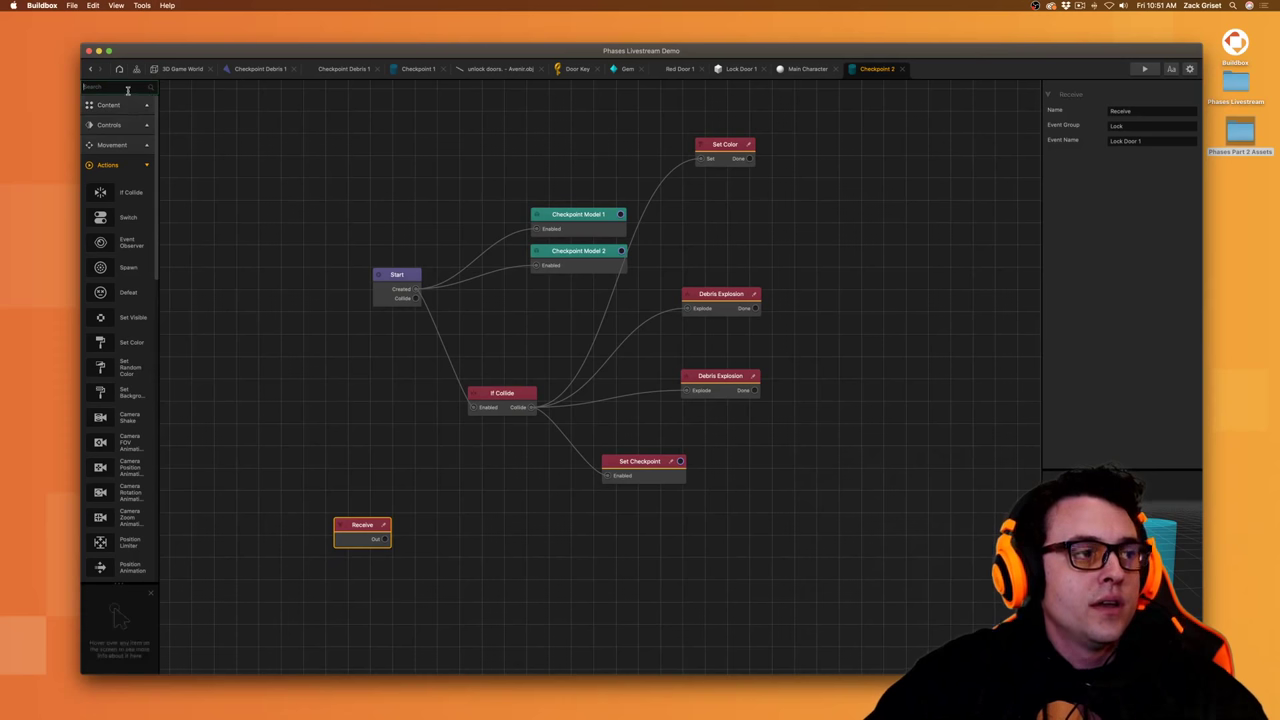
type("spawn")
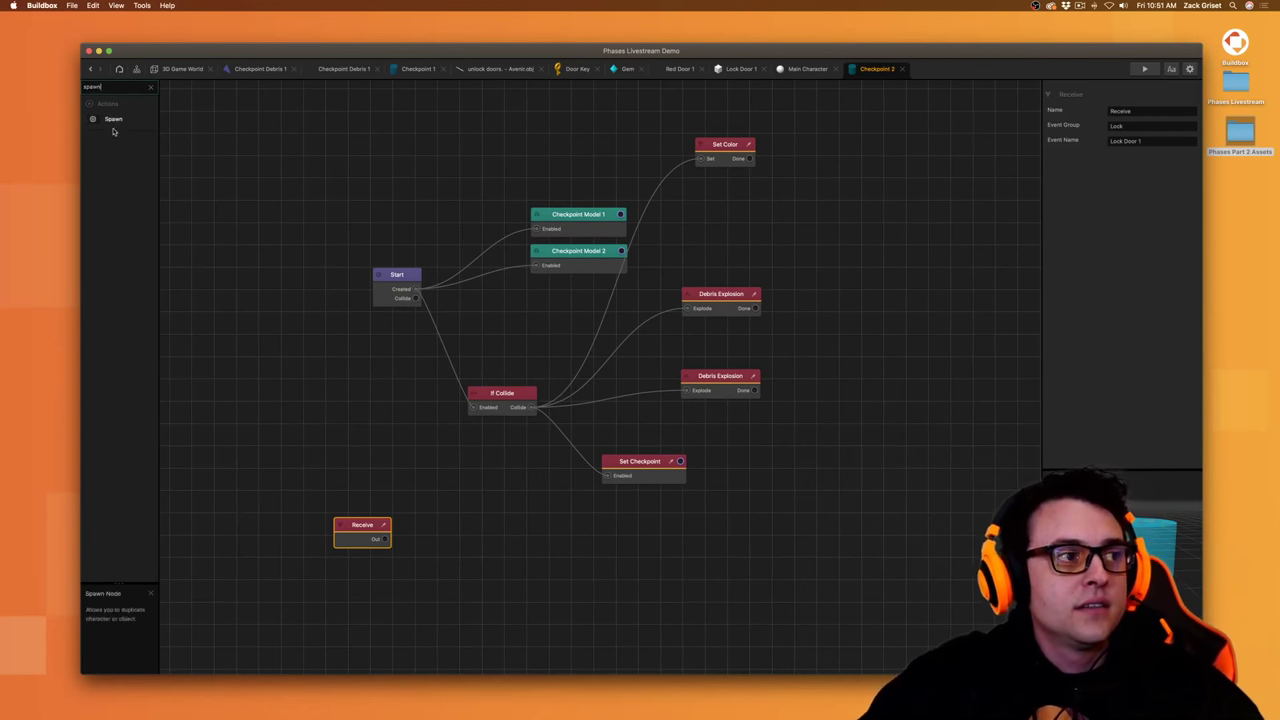
left_click(113, 122)
left_click(125, 91)
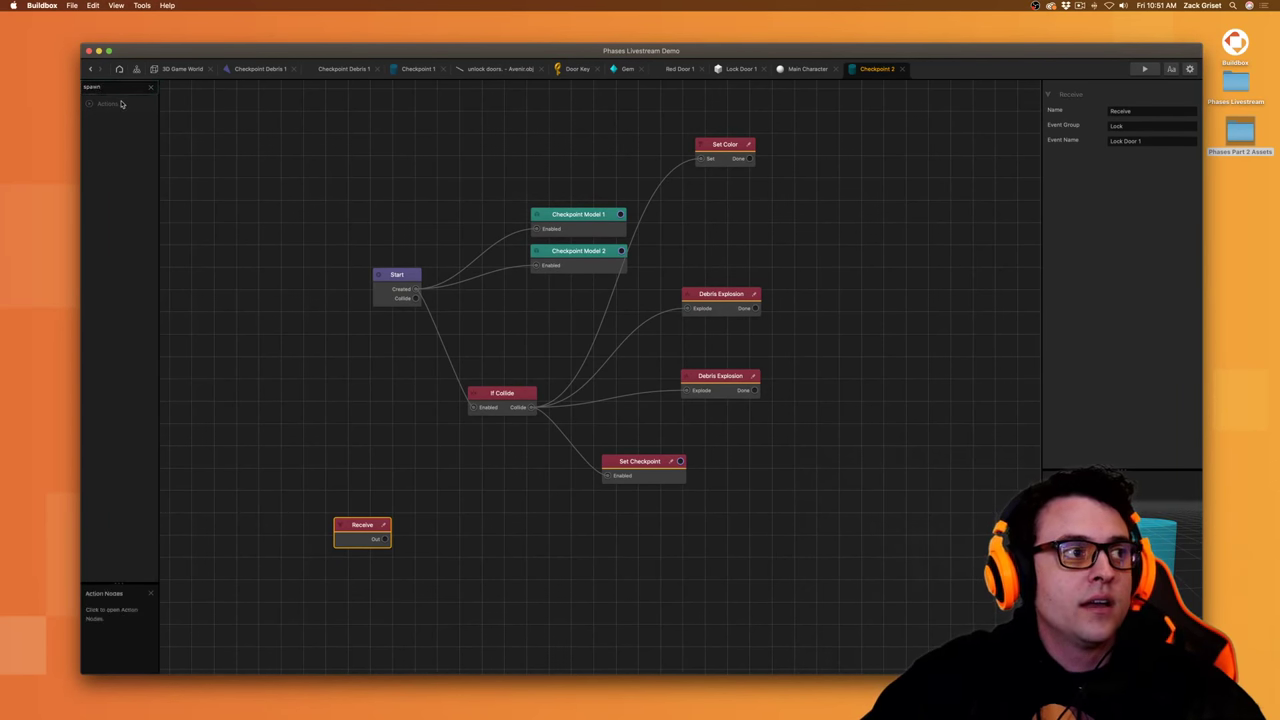
key("BackSpace")
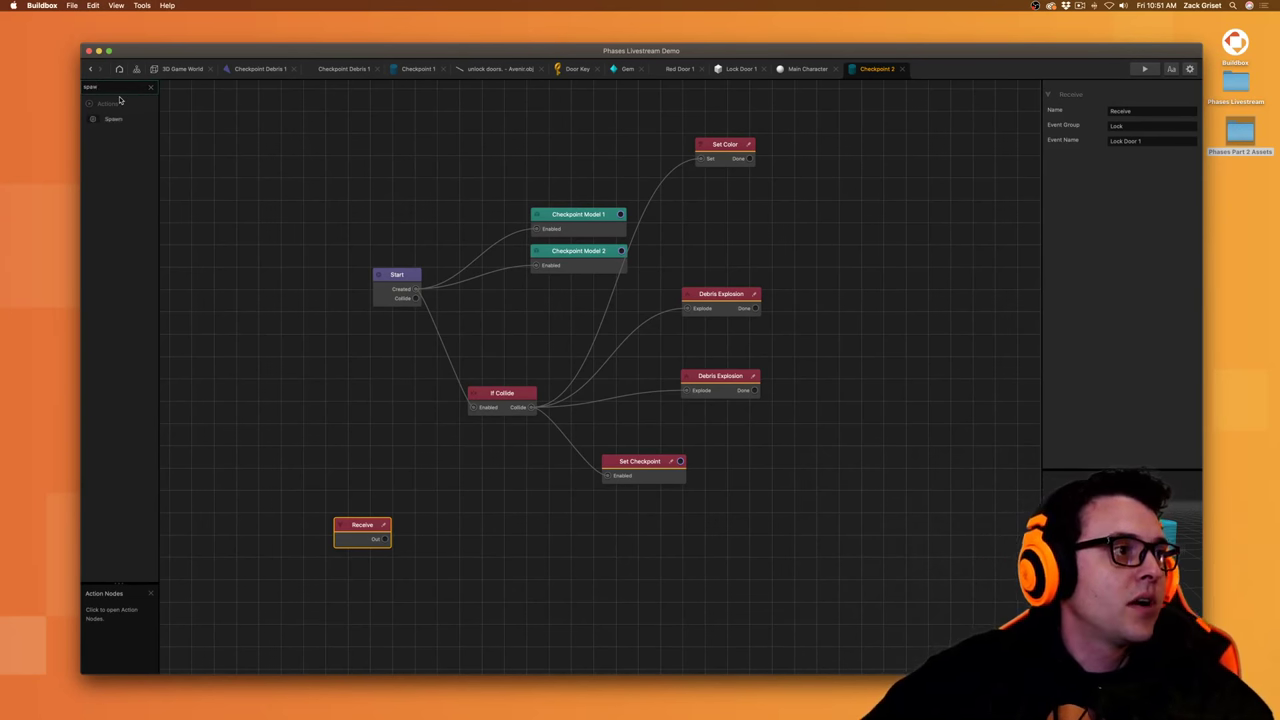
left_click_drag(130, 119, 499, 524)
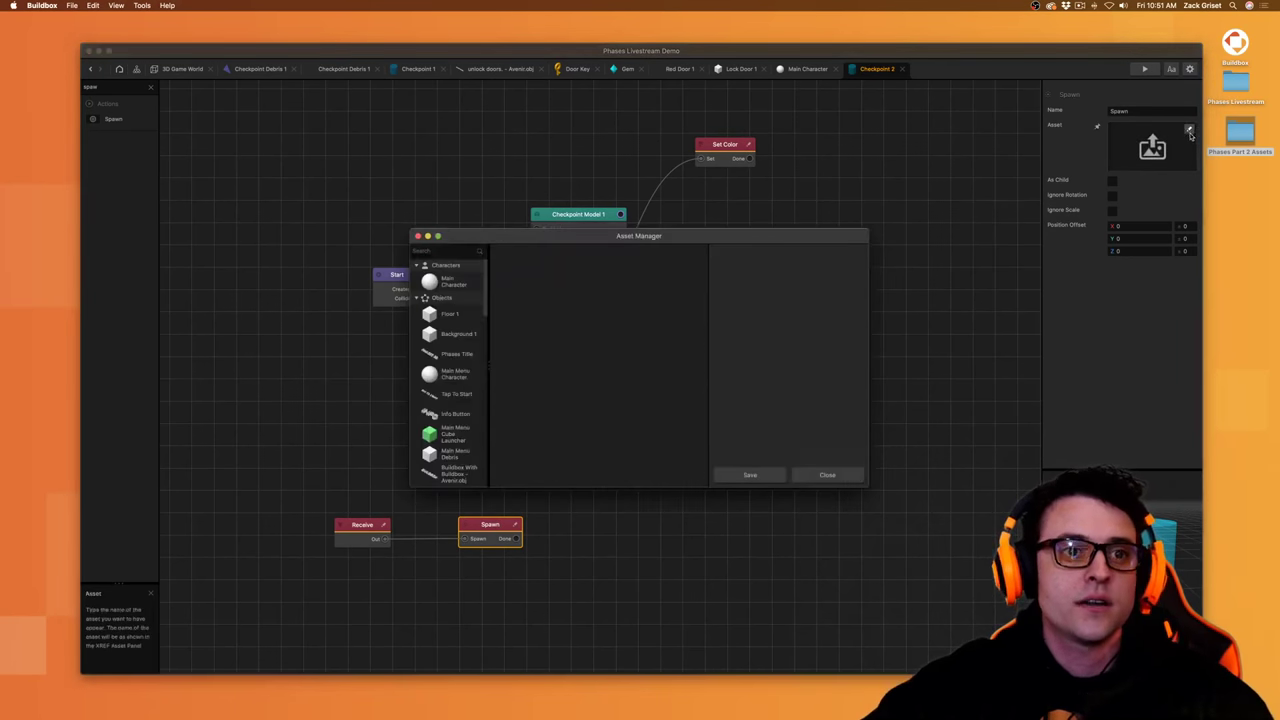
- Assign Red Door 1 as the Spawn node's asset and save the project
left_click(1188, 132)
scroll(450, 380, "down", 10)
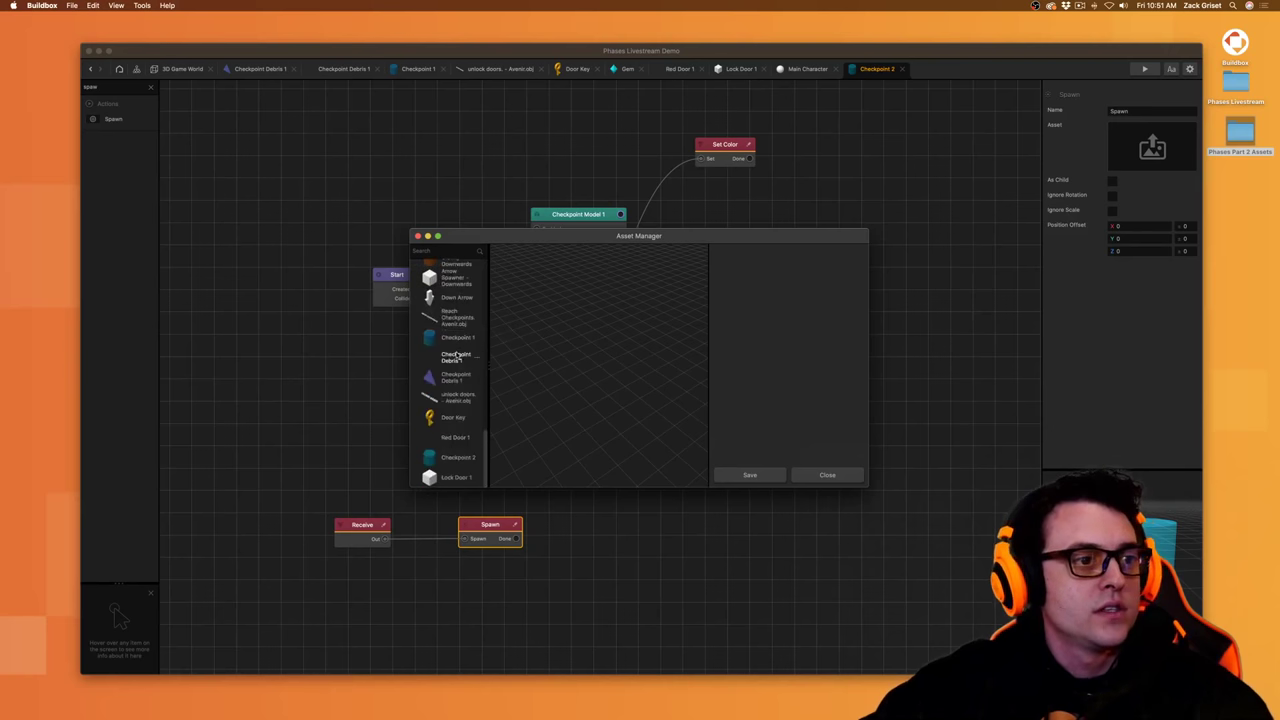
left_click(439, 436)
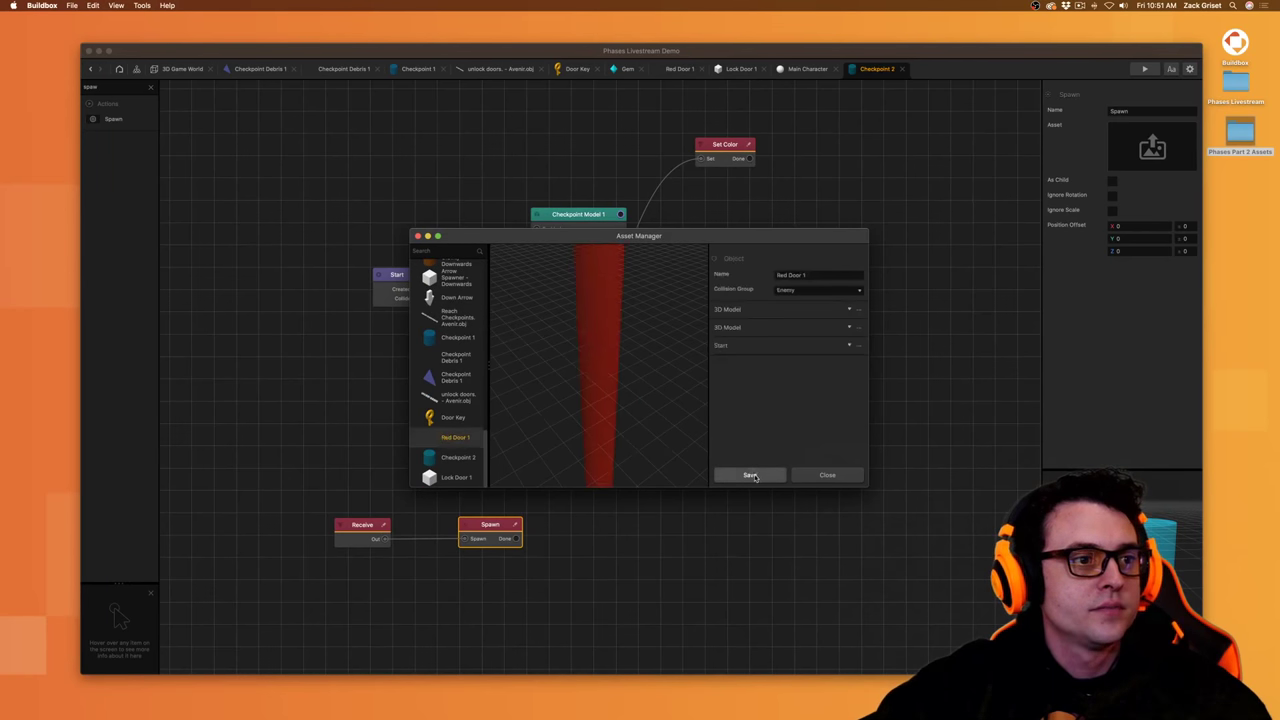
left_click(754, 476)
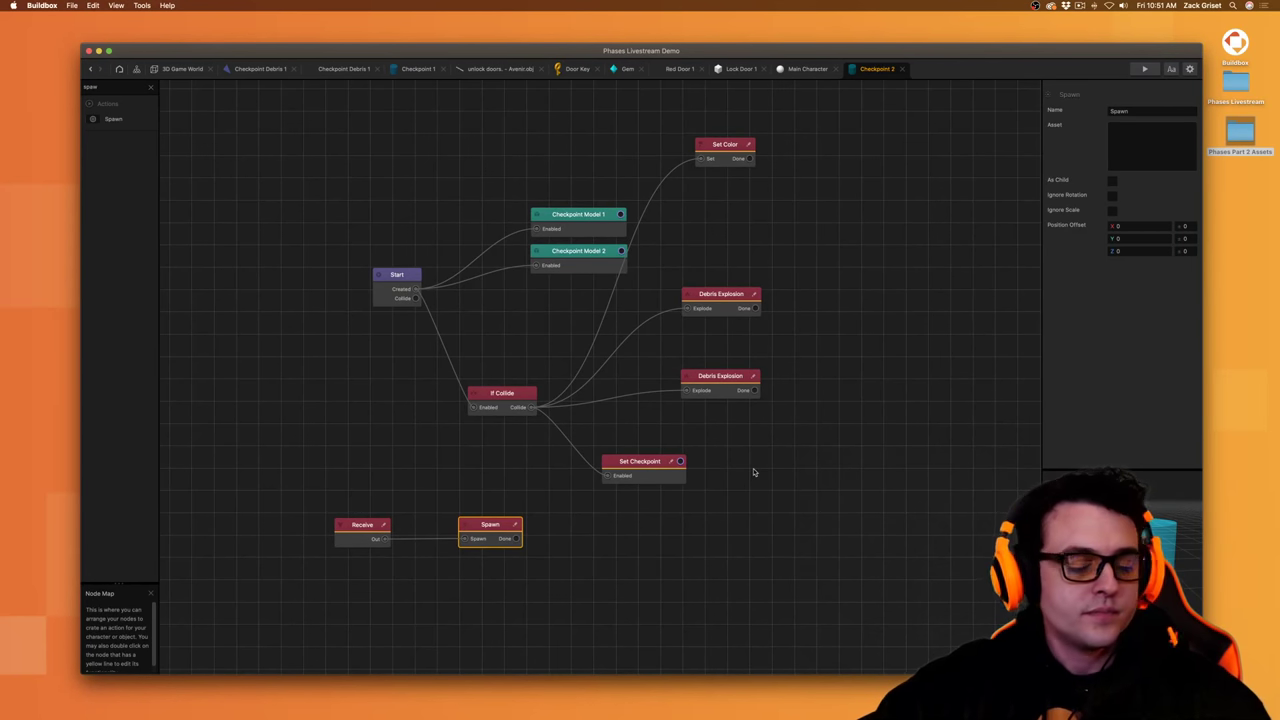
key("super+s")
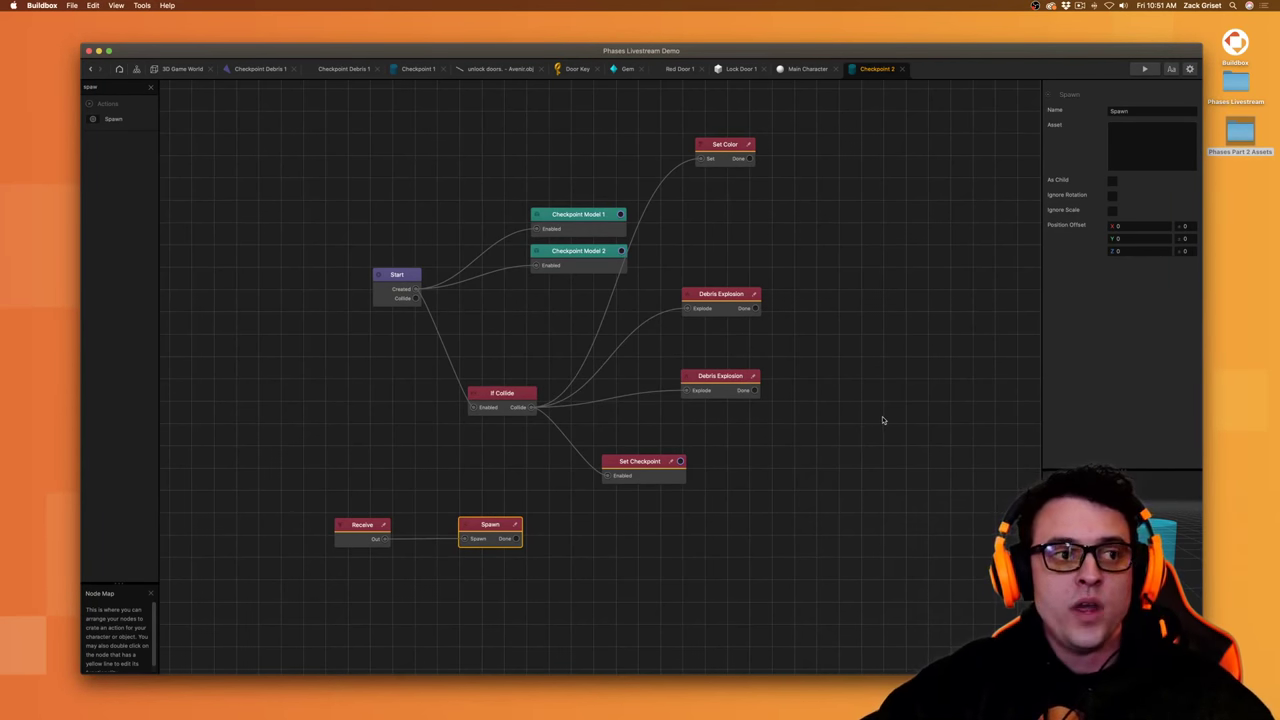
- Return to the 3D Game World and preview level section 4, playing past the checkpoint to the door key and red door
left_click(162, 69)
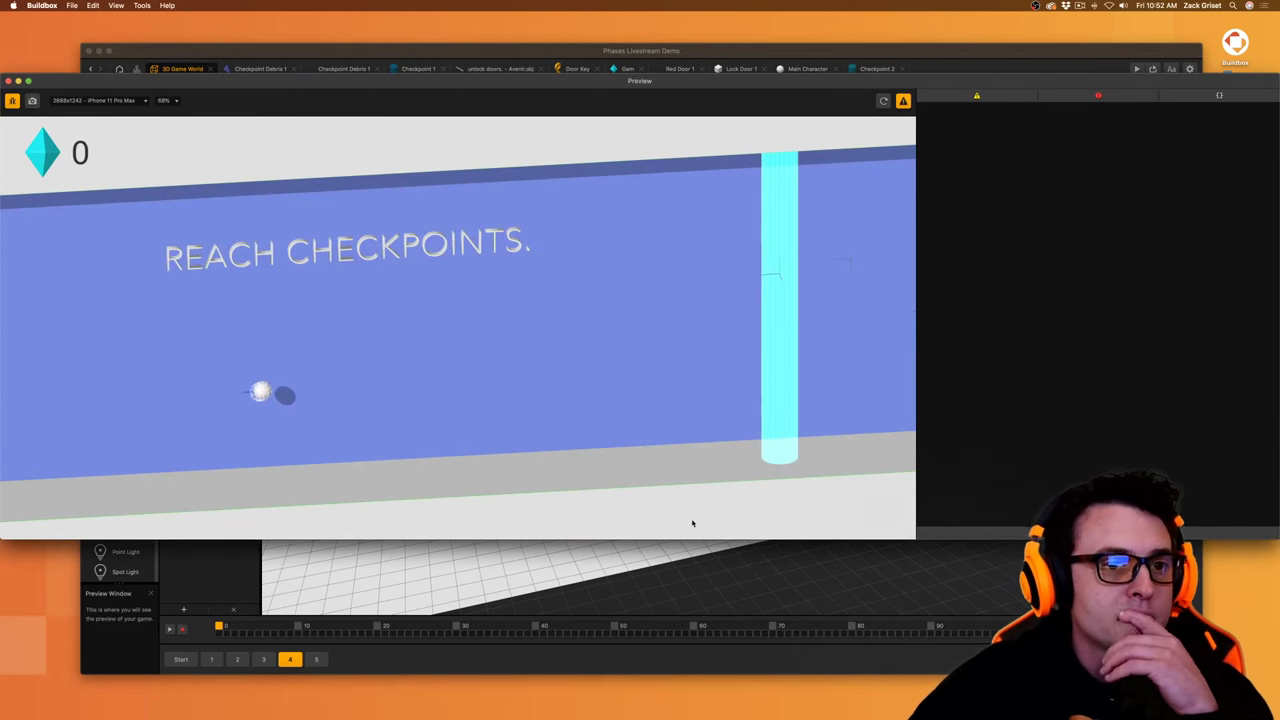
left_click(692, 523)
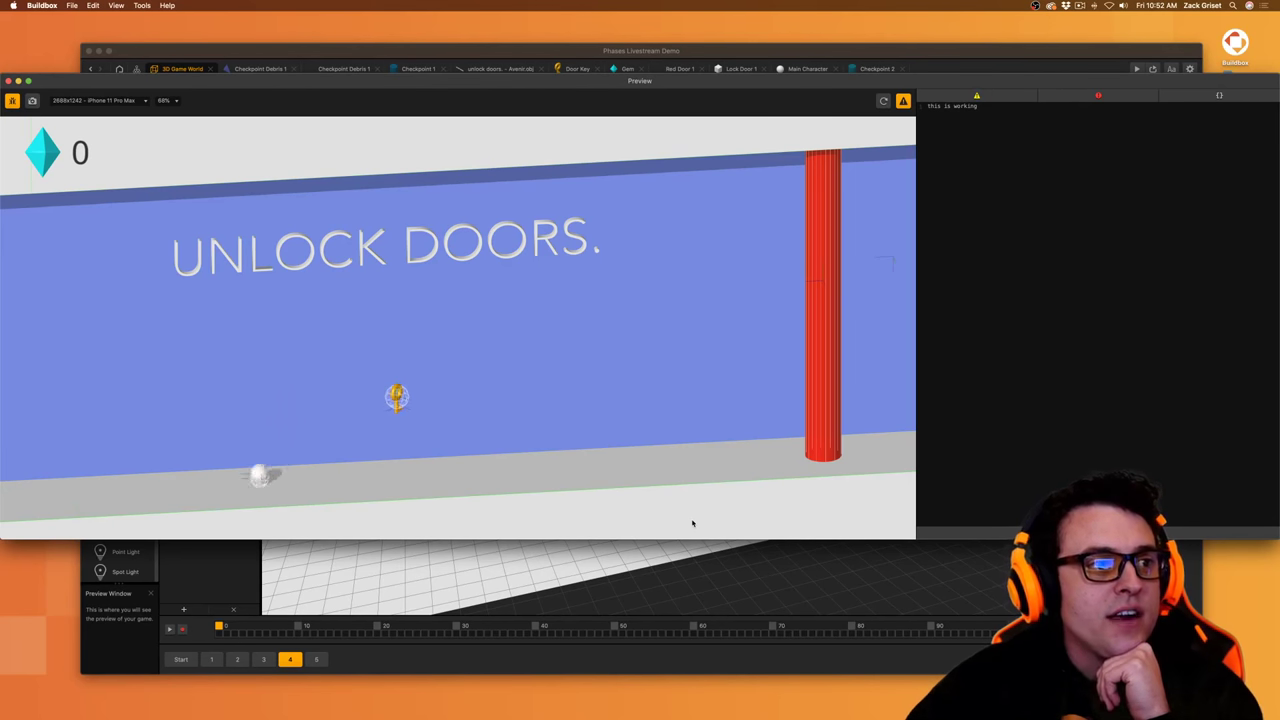
left_click(692, 523)
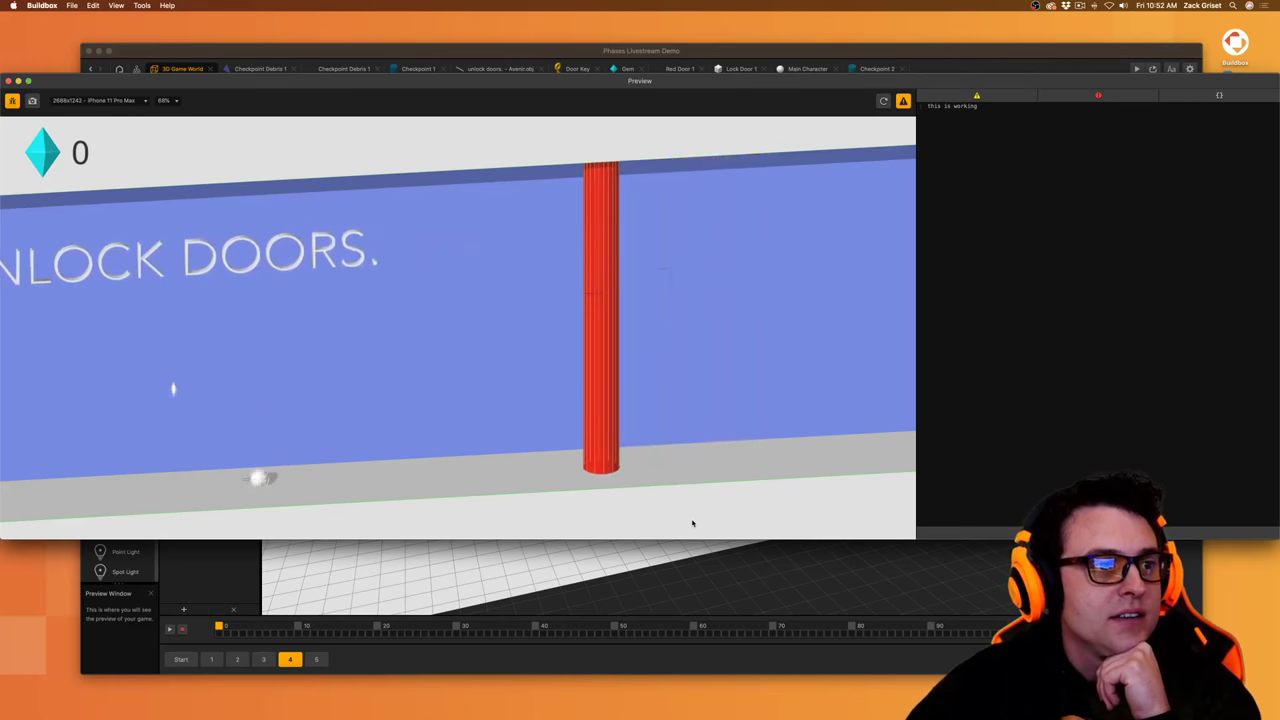
left_click(692, 523)
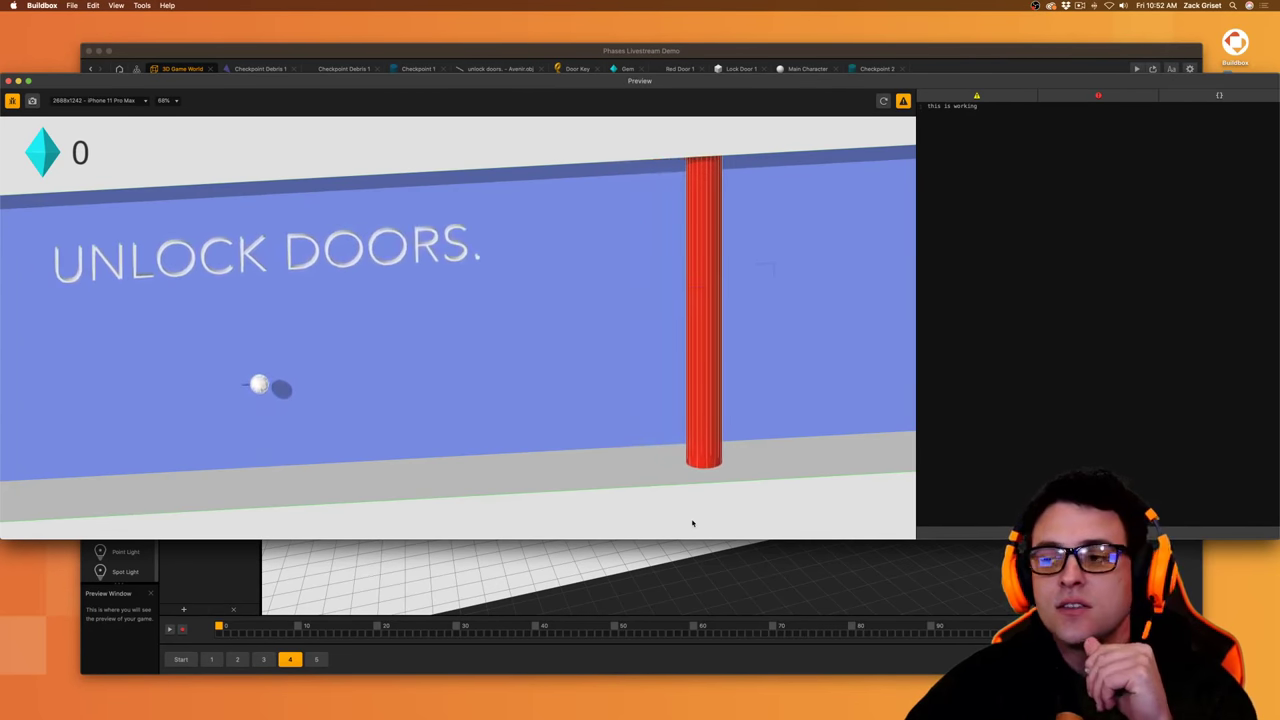
left_click(692, 523)
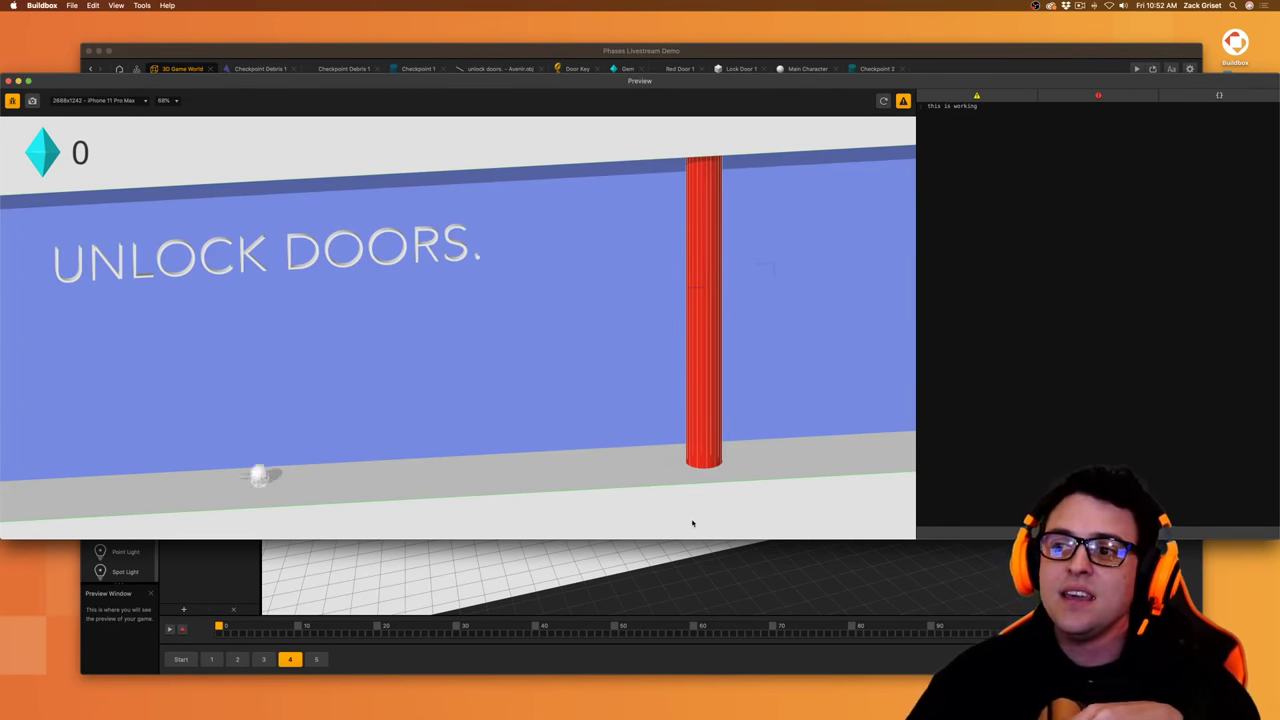
left_click(692, 523)
left_click(692, 523)
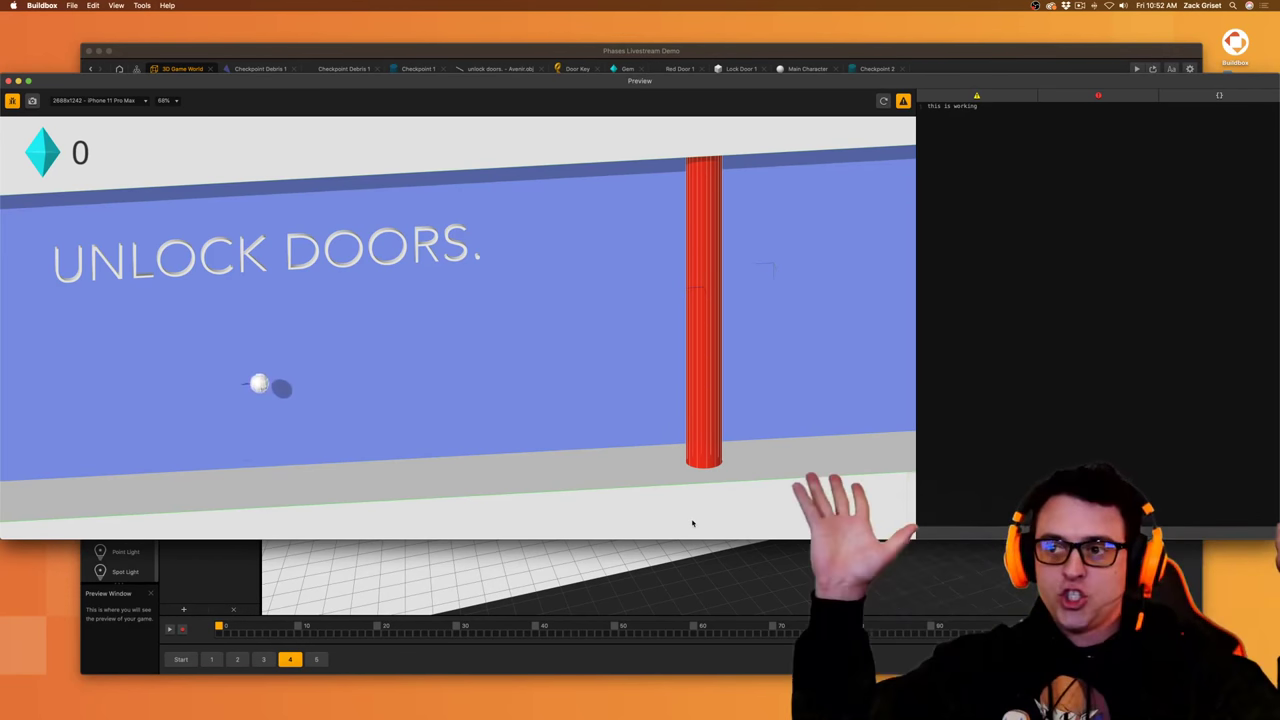
left_click(692, 523)
left_click(692, 523)
left_click(692, 523)
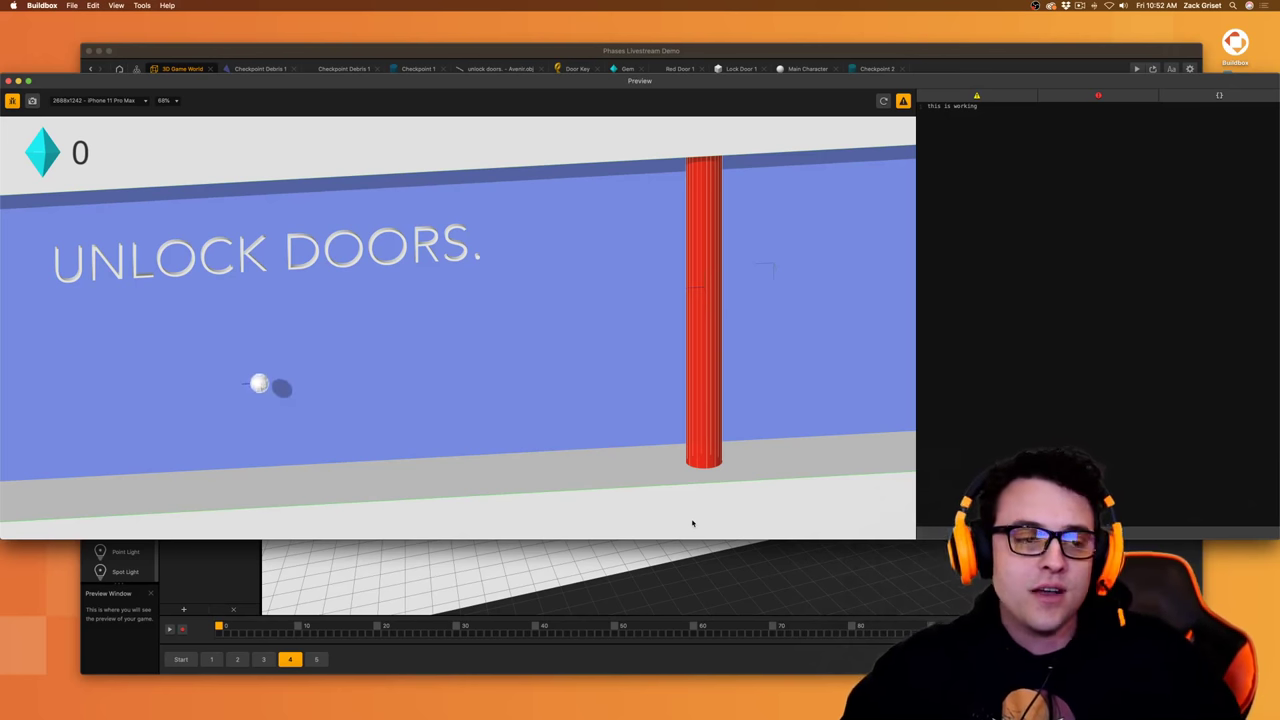
left_click(665, 522)
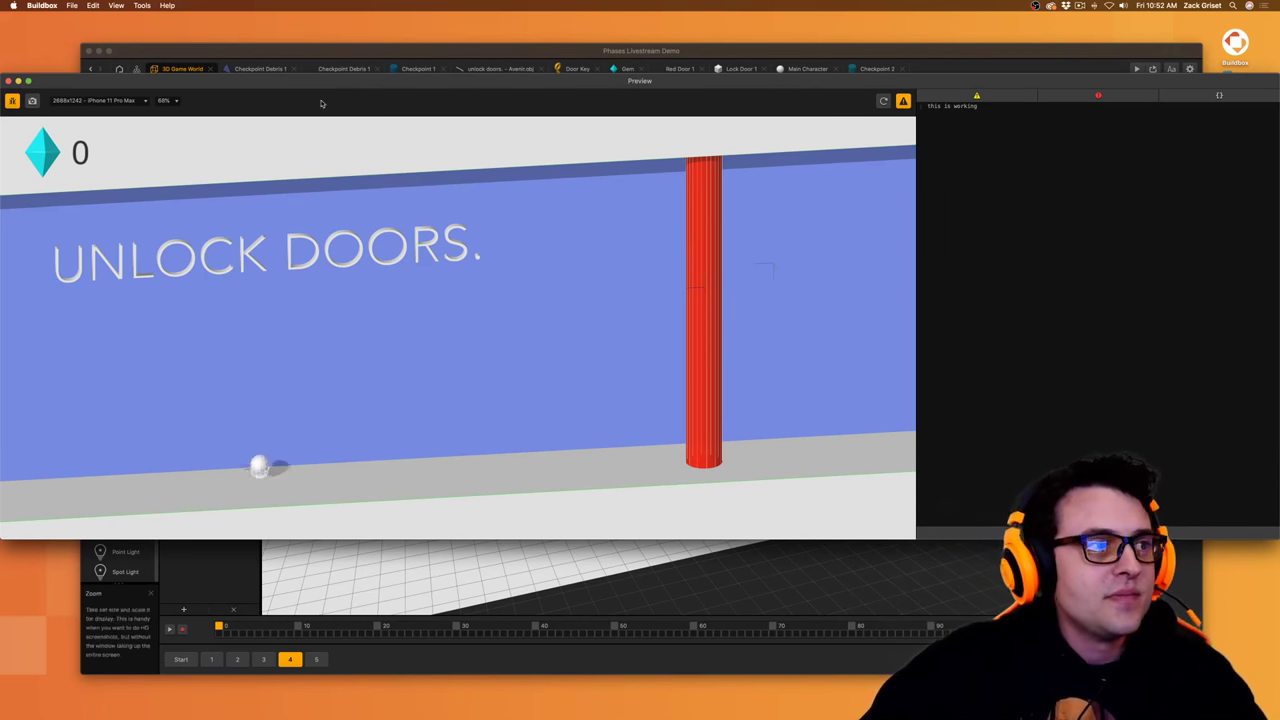
left_click(586, 109)
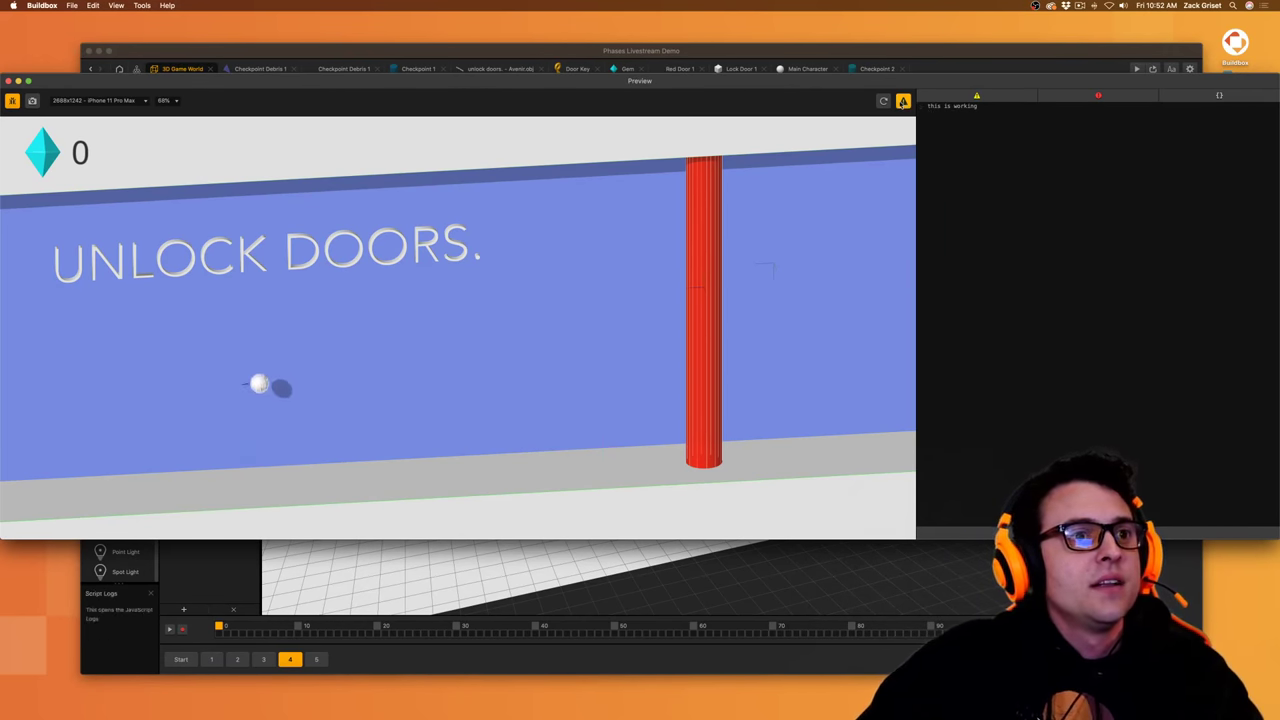
- Hide the preview's script log and close the preview
left_click(903, 101)
left_click_drag(84, 84, 214, 127)
left_click(528, 53)
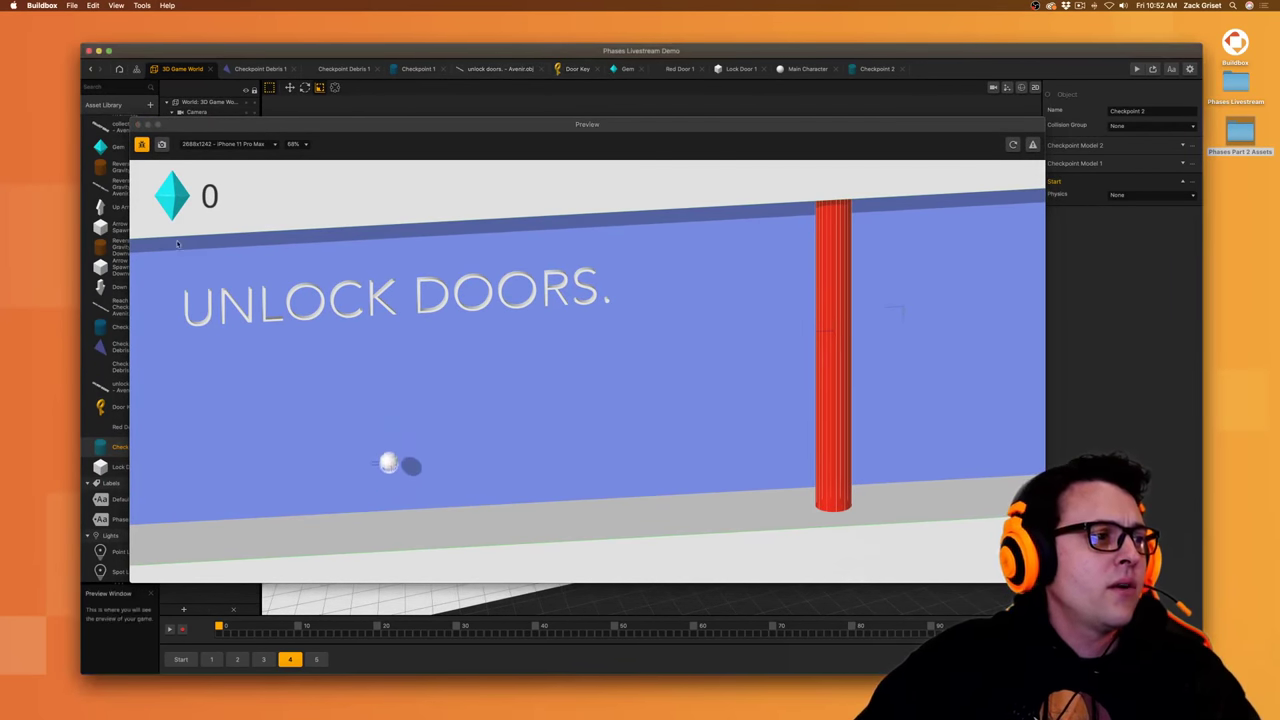
left_click(138, 125)
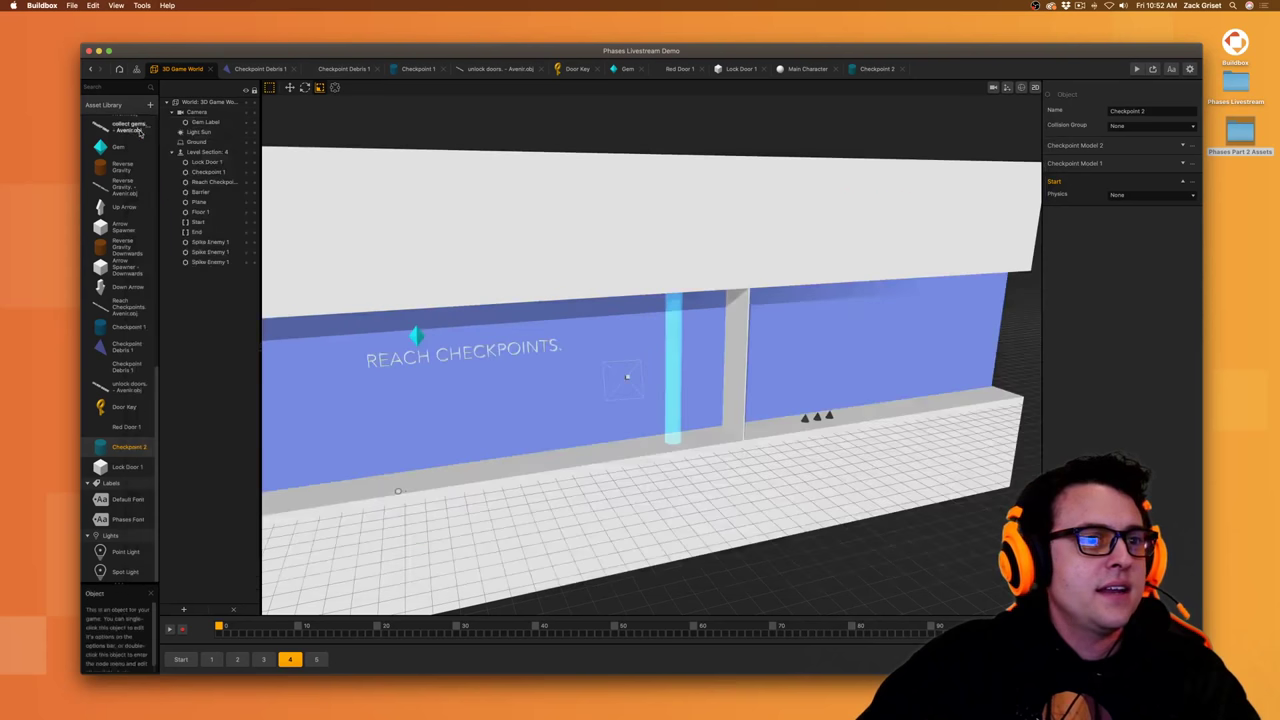
- Place a Red Door 1 object in level section 4 before the checkpoint, at about X 1.3, Z -4.2
left_click_drag(126, 427, 587, 467)
scroll(594, 455, "down", 5)
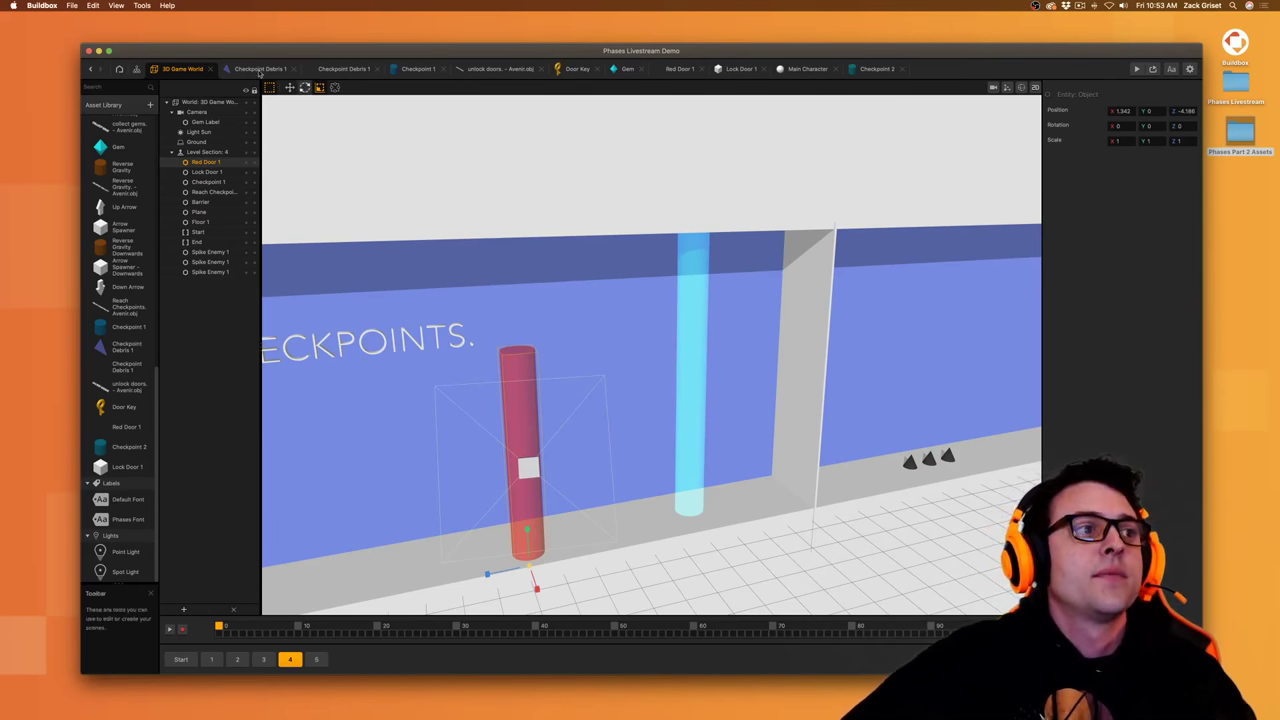
- Open the Checkpoint 2 node map and add a Set Visible node above the Spawn node
left_click(876, 68)
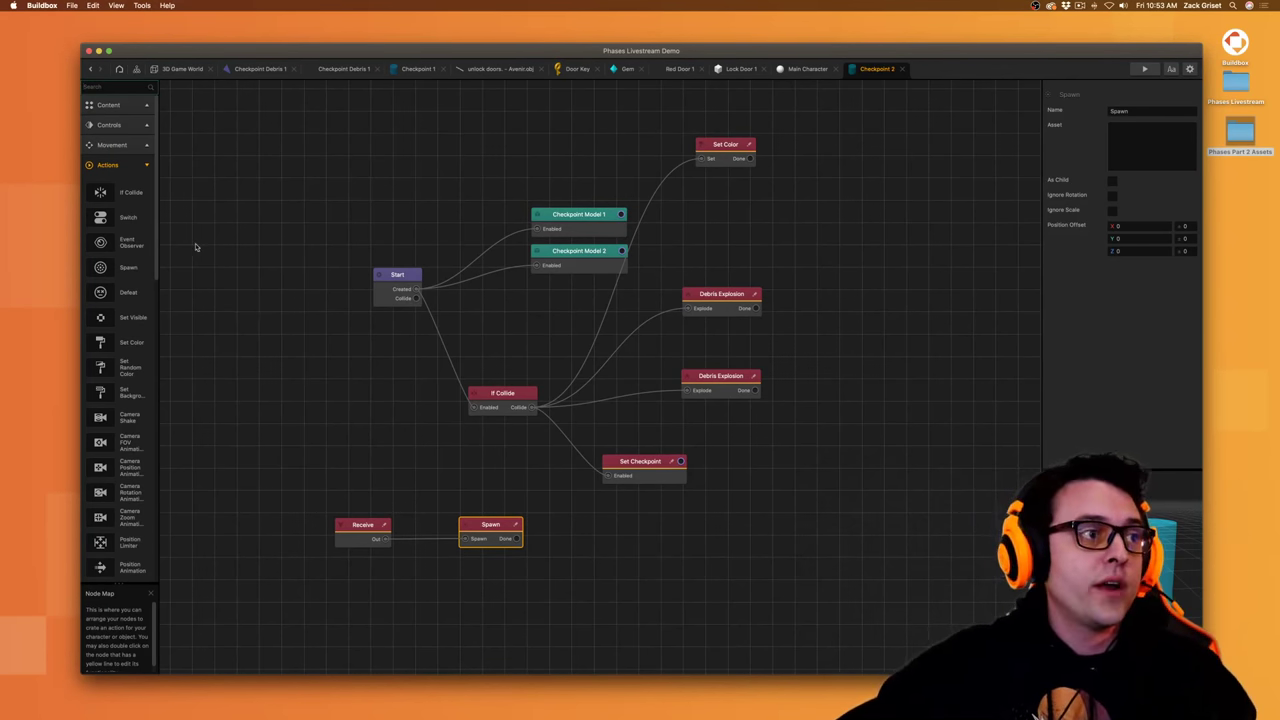
type("set")
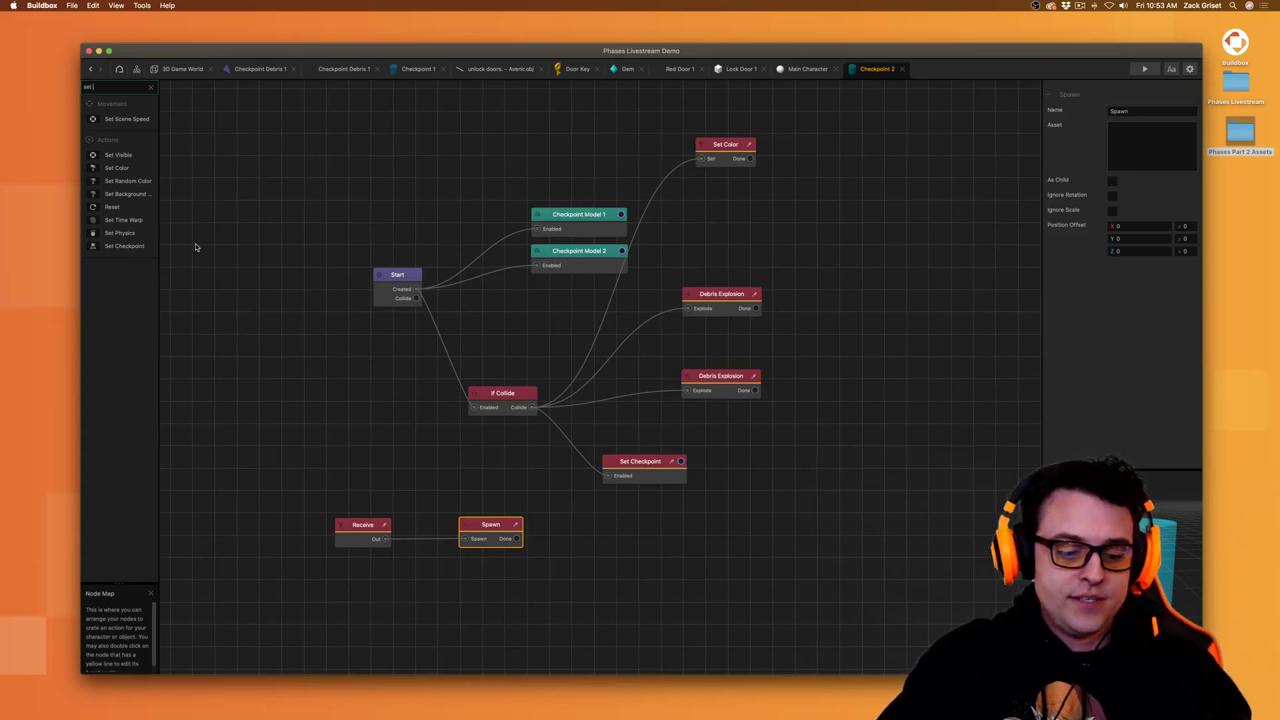
type(" vis")
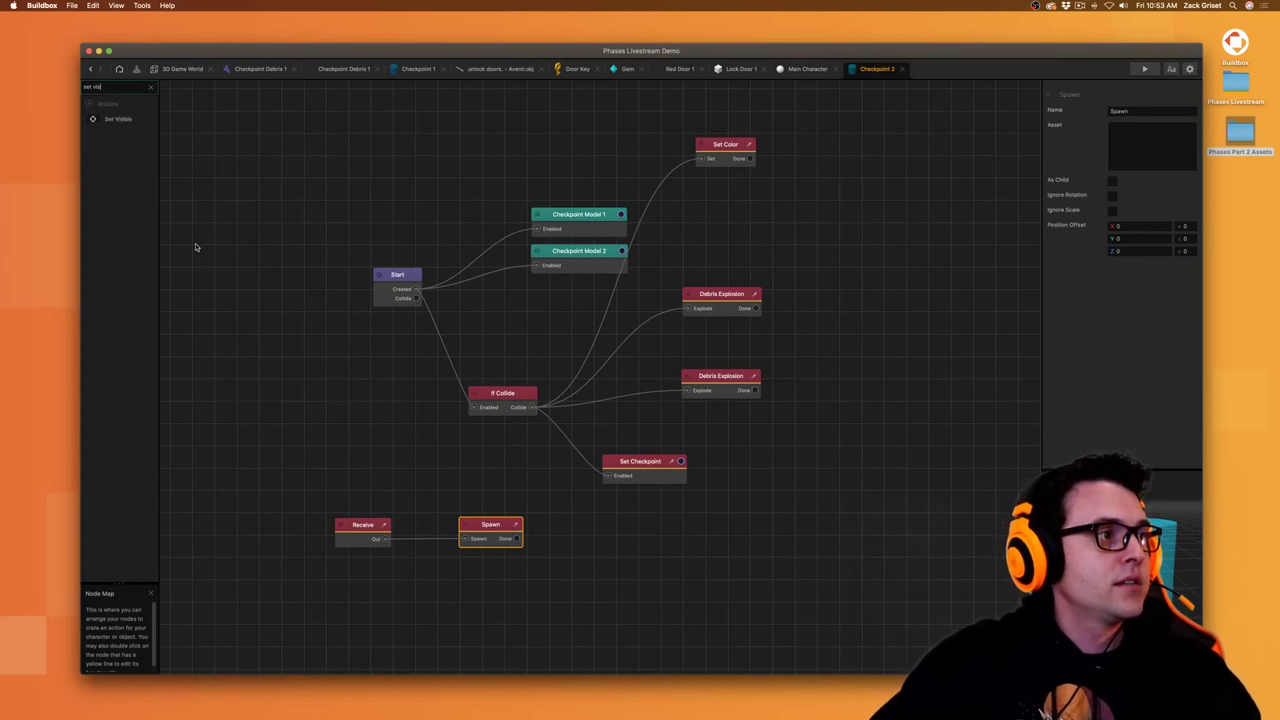
left_click_drag(118, 119, 170, 283)
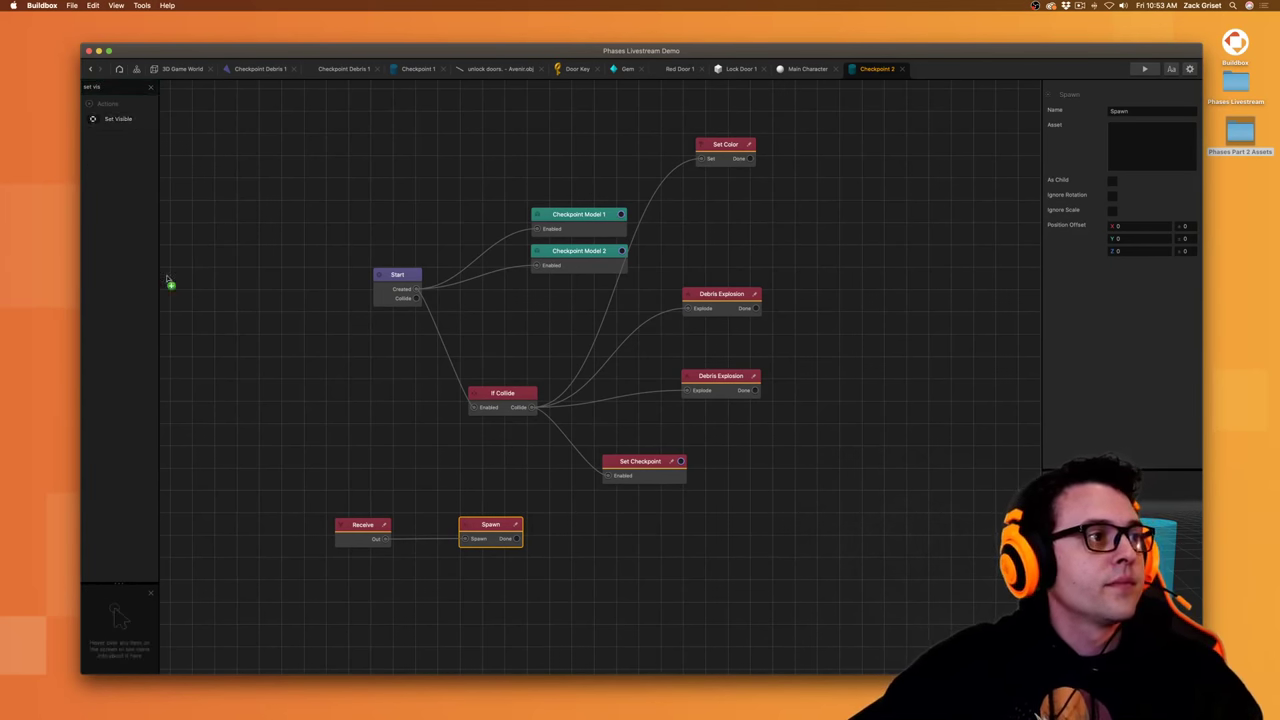
left_click_drag(309, 392, 479, 461)
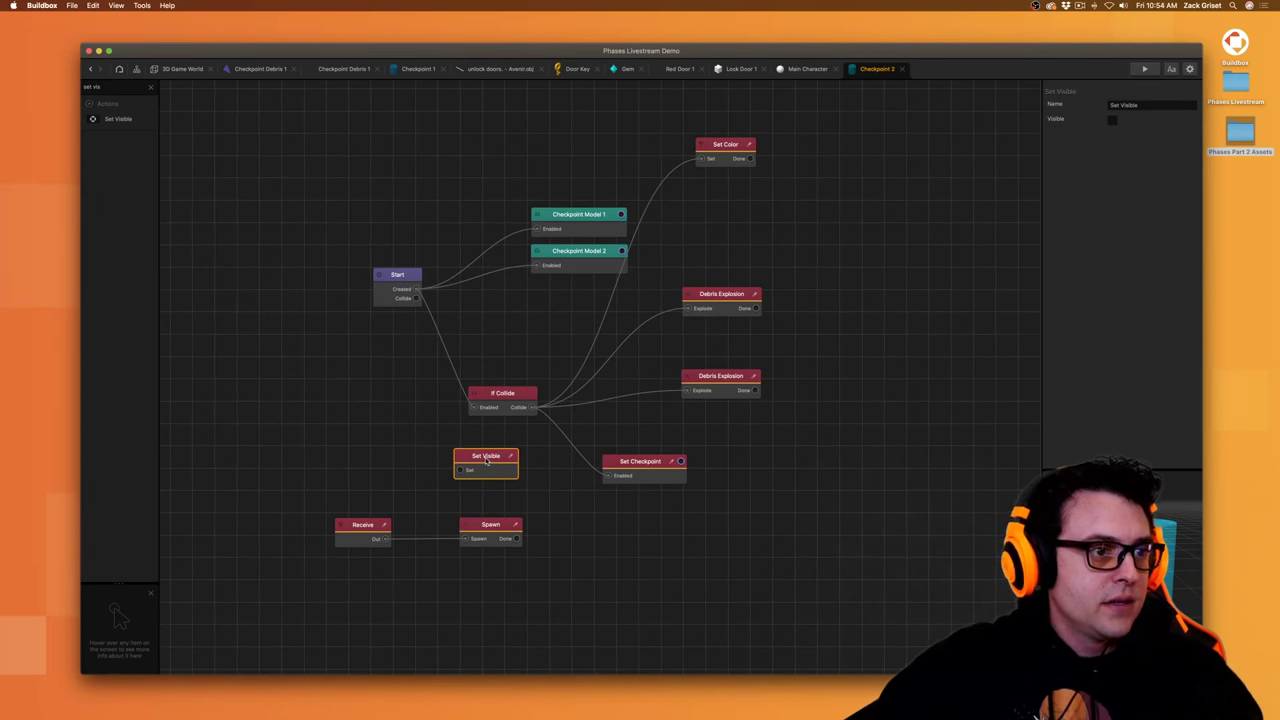
- Connect the Lock Door 1 Receive node's Out to the Set Visible node's Set input and position the node just above Spawn
left_click_drag(486, 458, 492, 458)
left_click(368, 537)
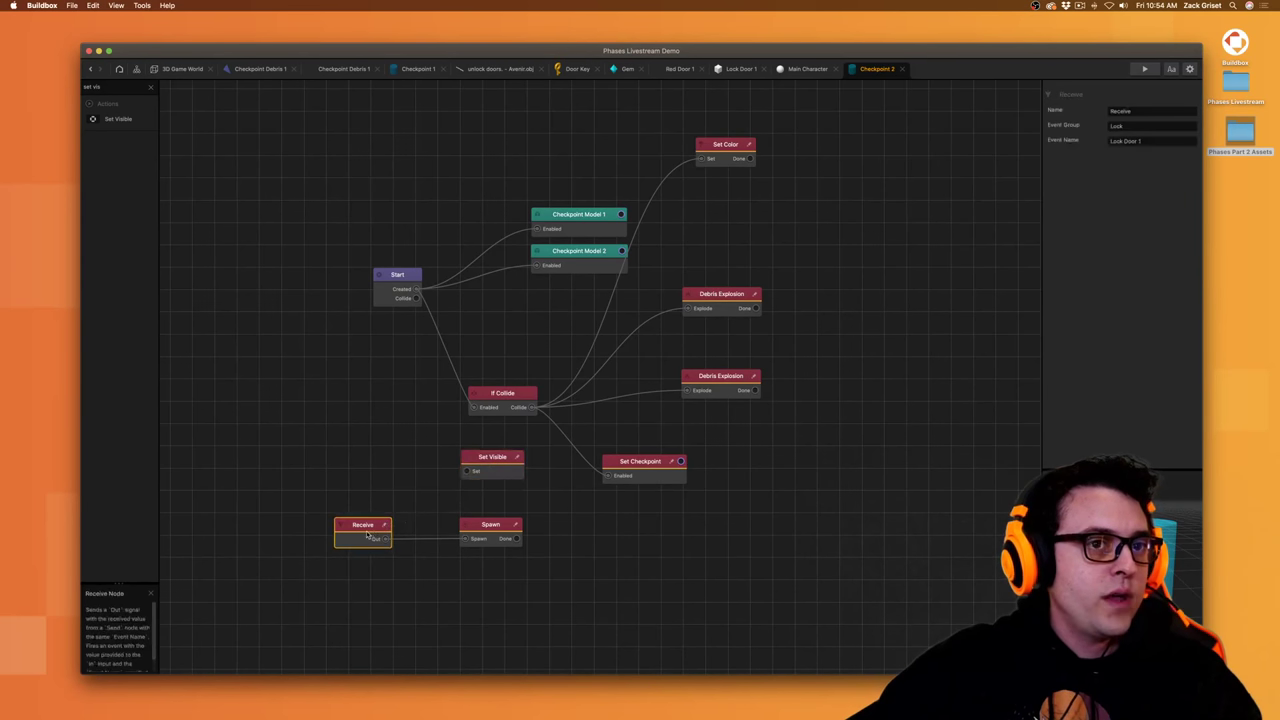
left_click(465, 475)
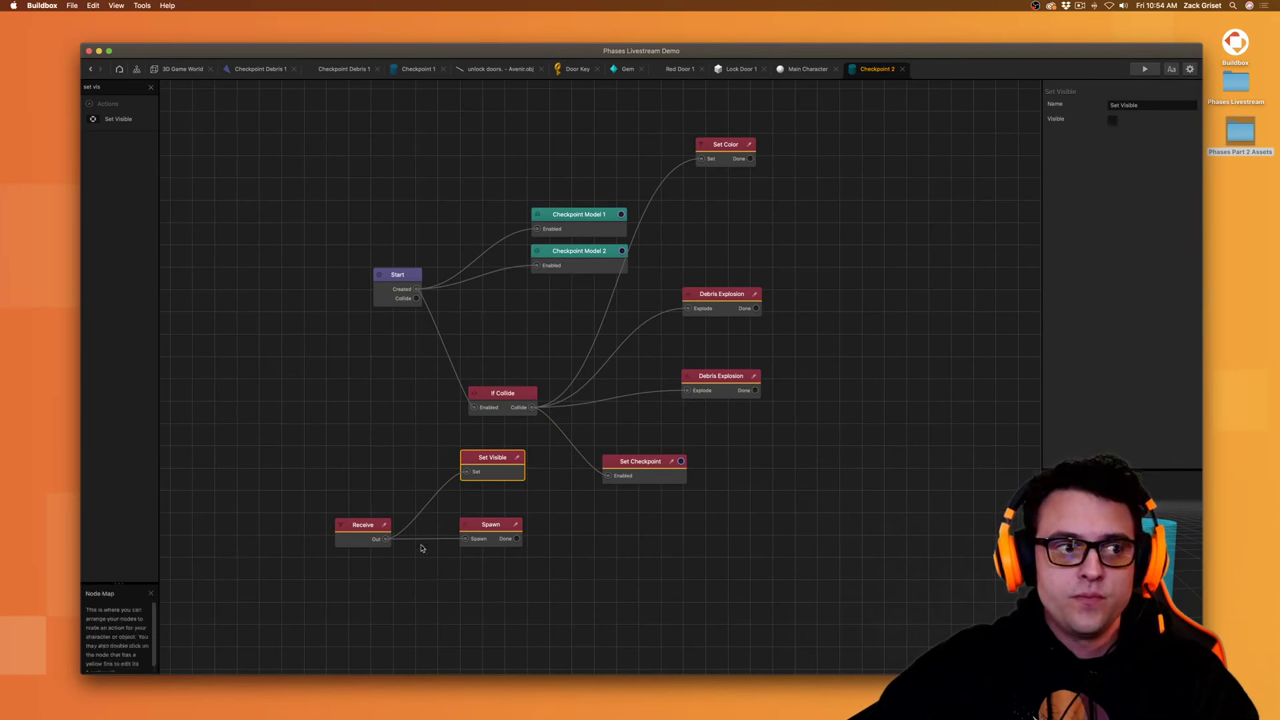
left_click_drag(488, 458, 490, 474)
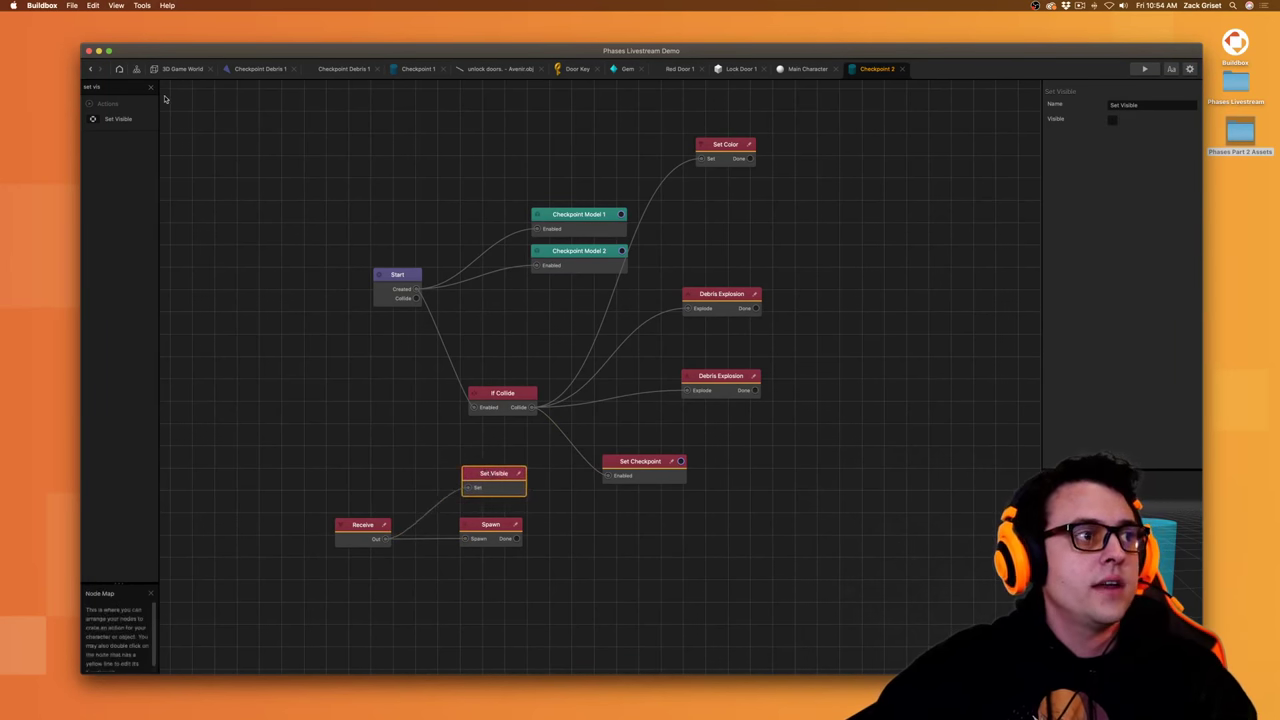
- Add a second Set Visible node and a new Receive node in the free area beside the If Collide node
left_click_drag(340, 404, 340, 405)
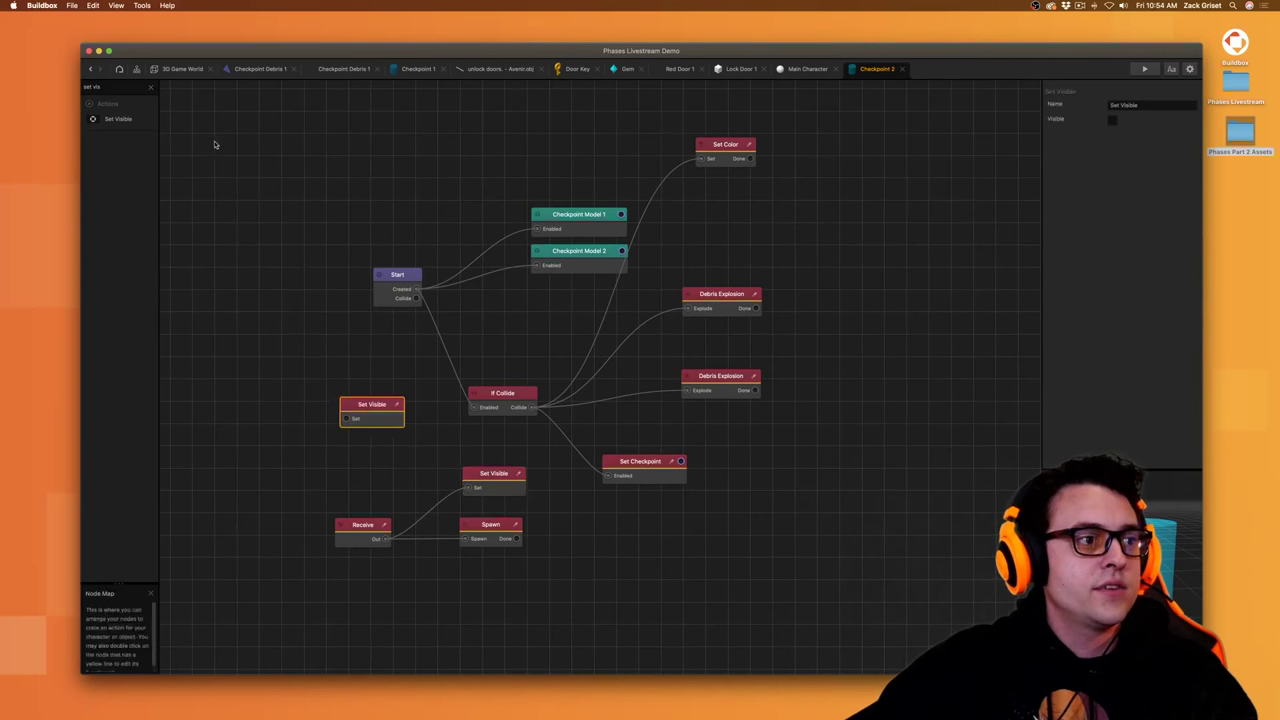
left_click(150, 88)
type("rece")
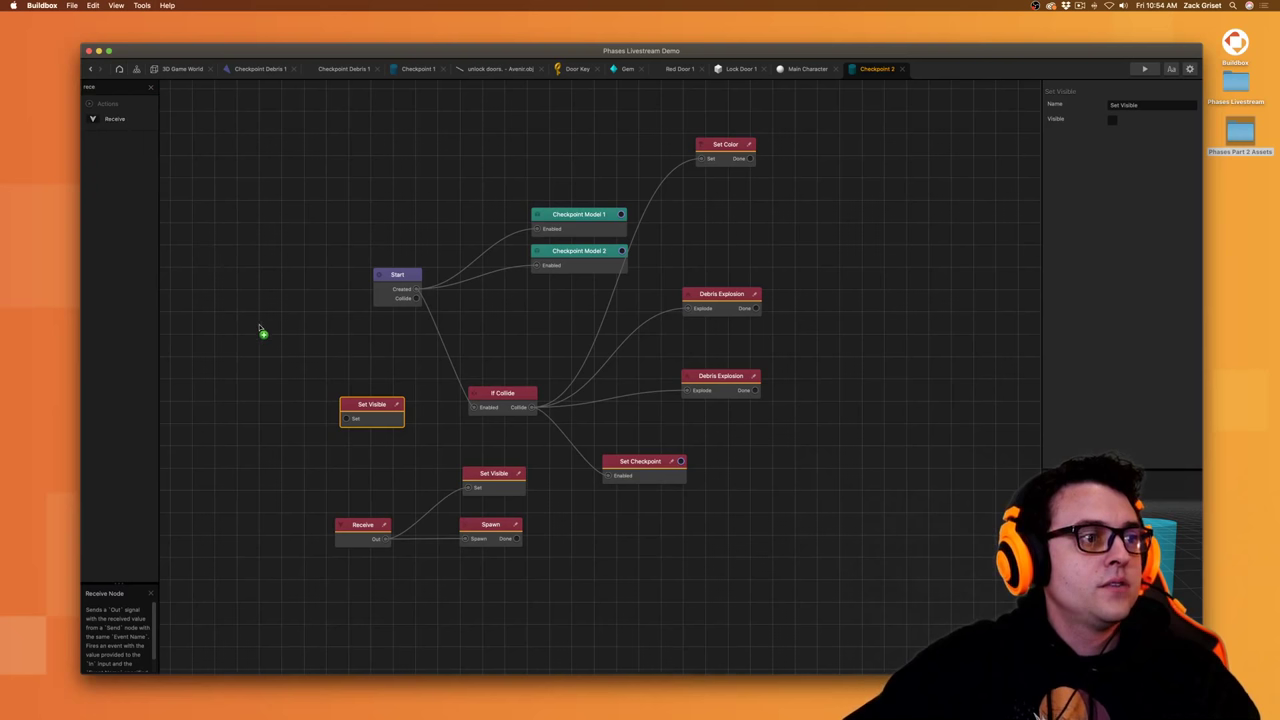
left_click_drag(259, 330, 262, 332)
- Look up the Door Key's Send event and set Checkpoint 2's new Receive node to event group Open and event name Open Door 1
left_click(577, 69)
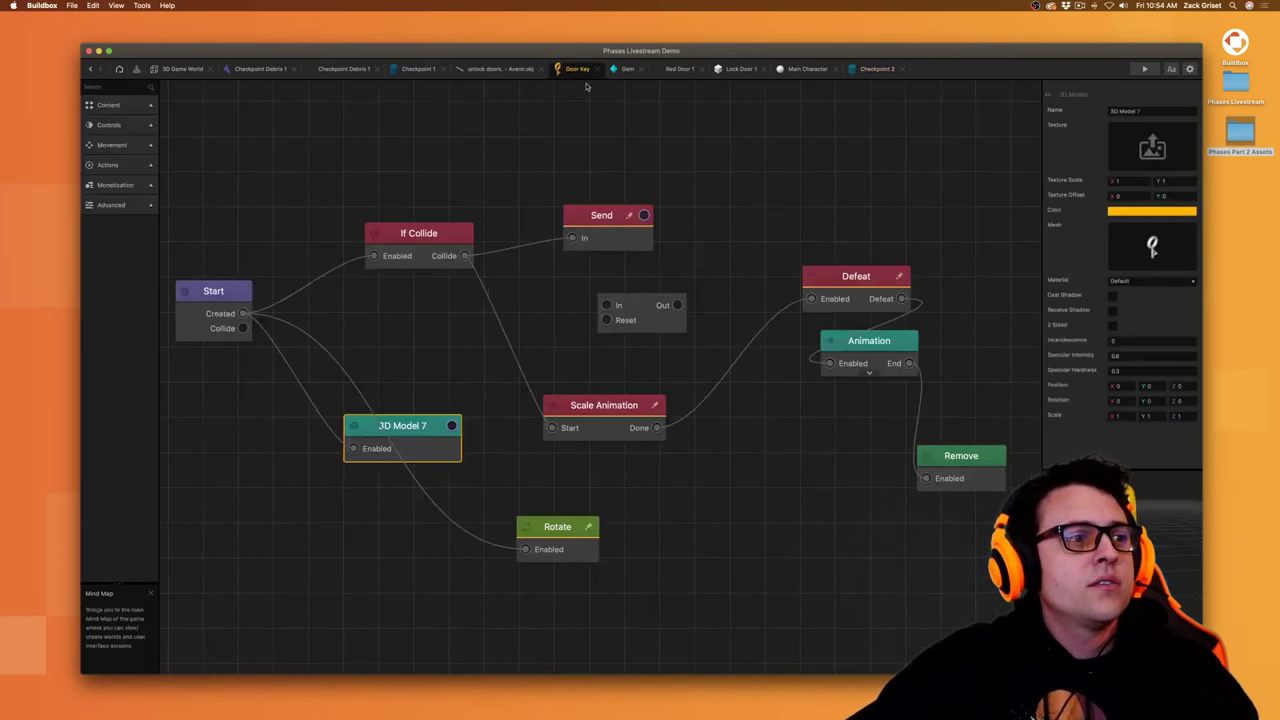
left_click(605, 225)
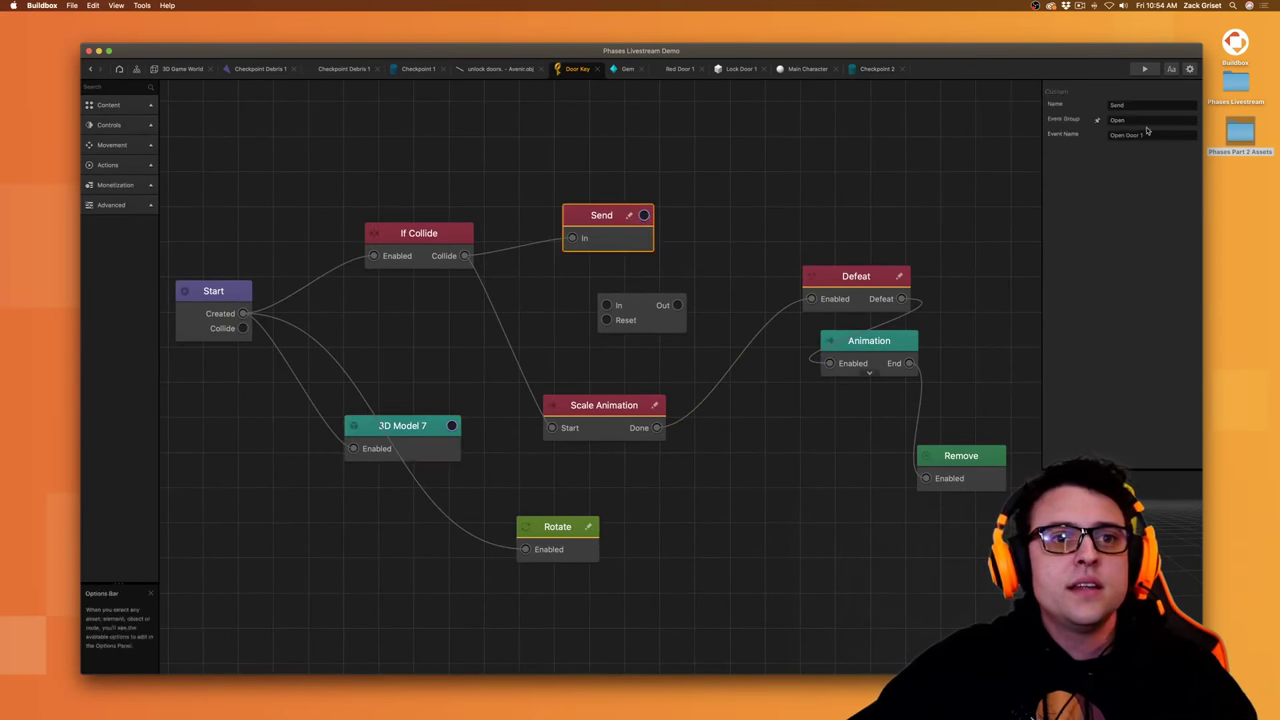
left_click(876, 69)
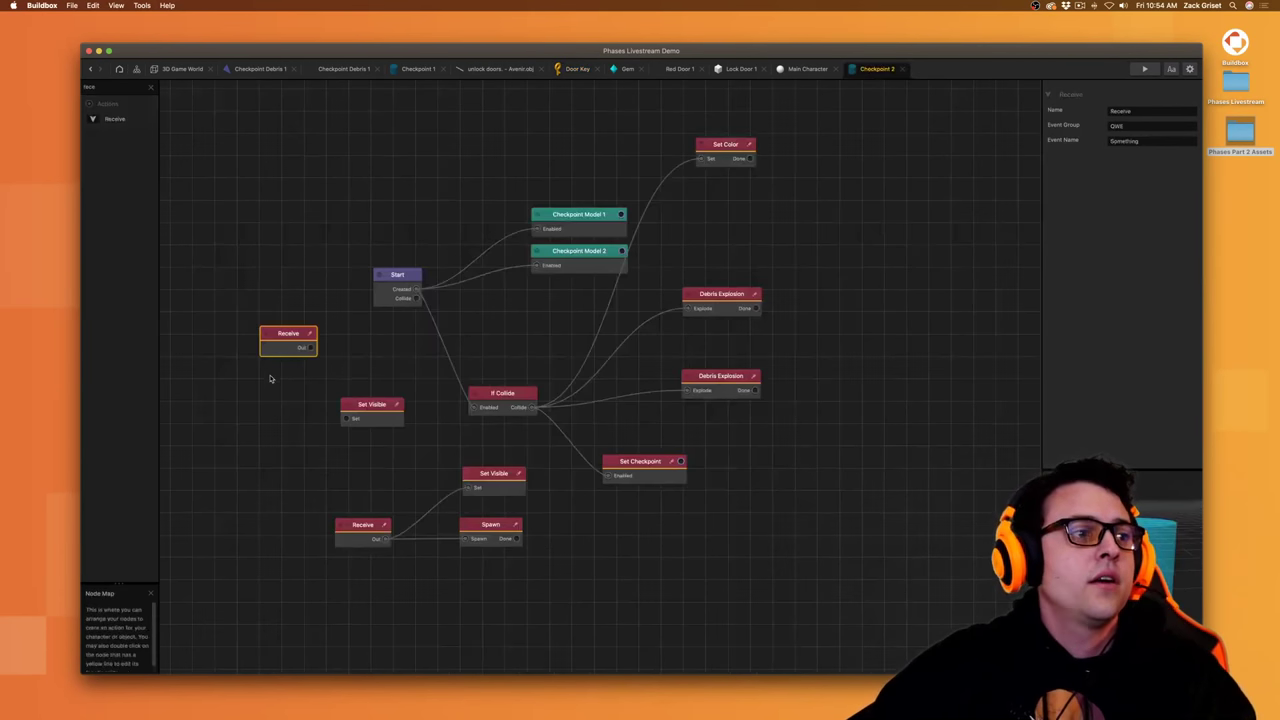
double_click(1133, 125)
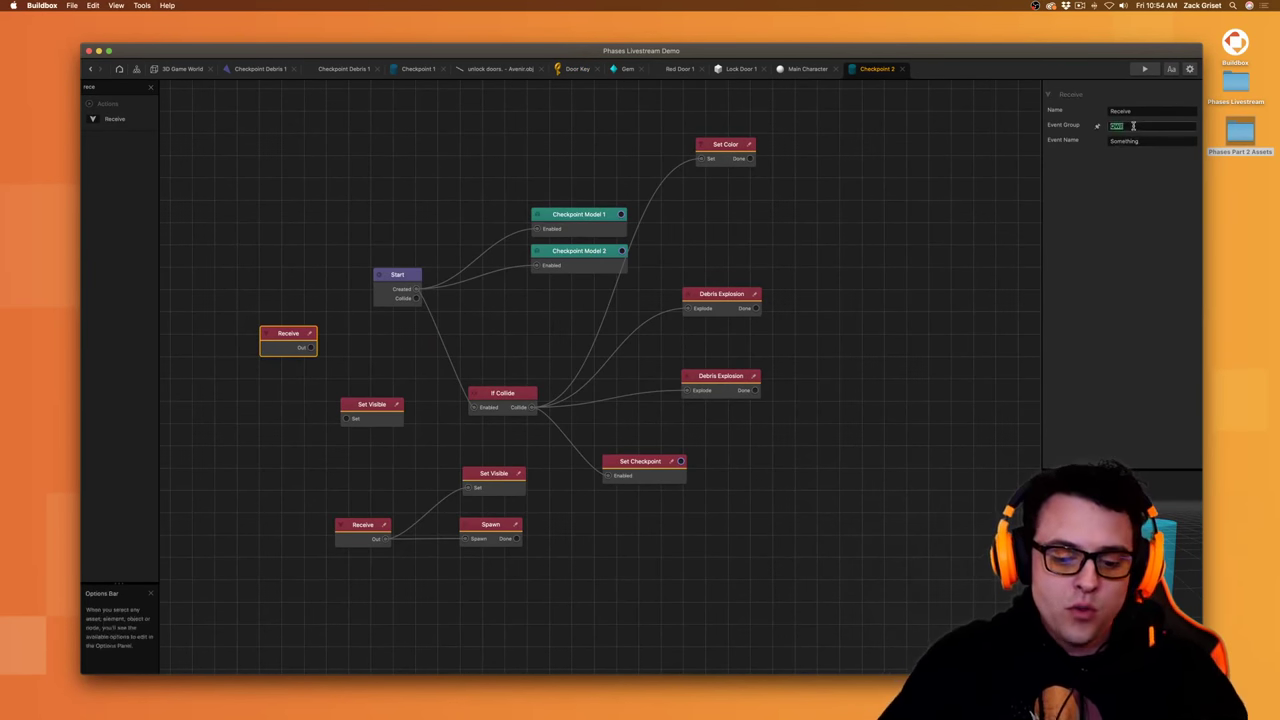
key("Tab")
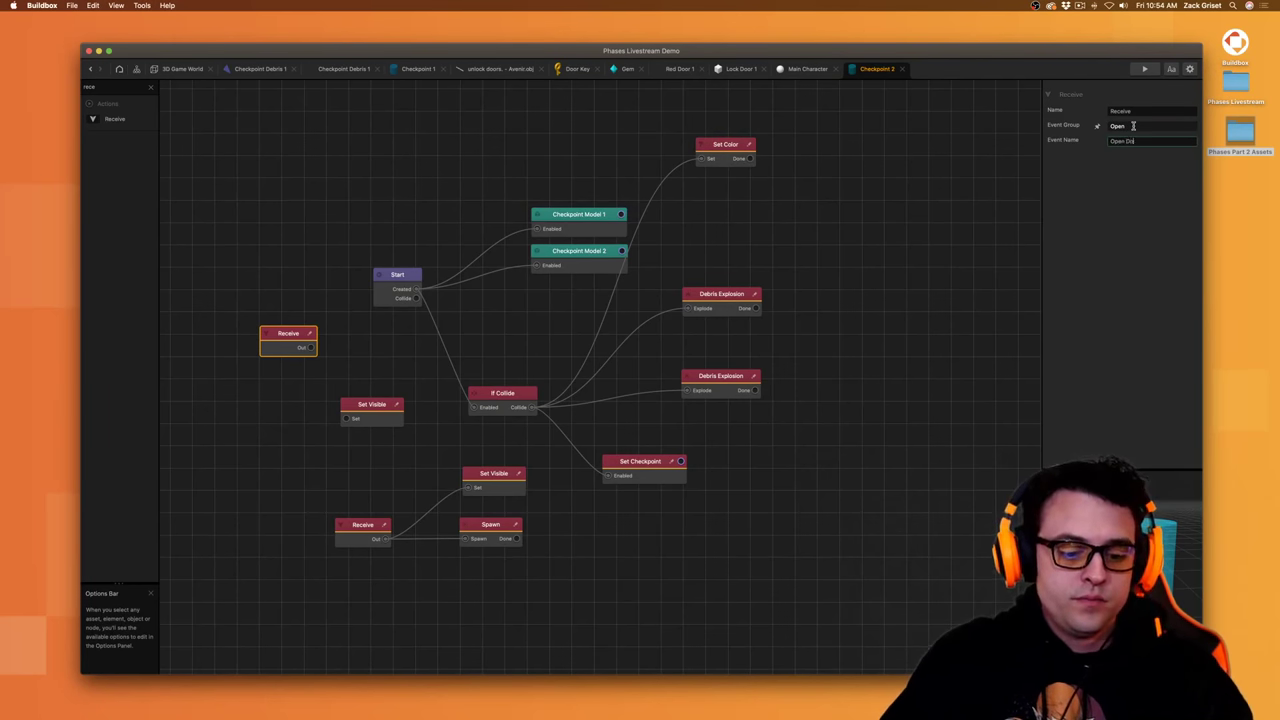
left_click(1102, 274)
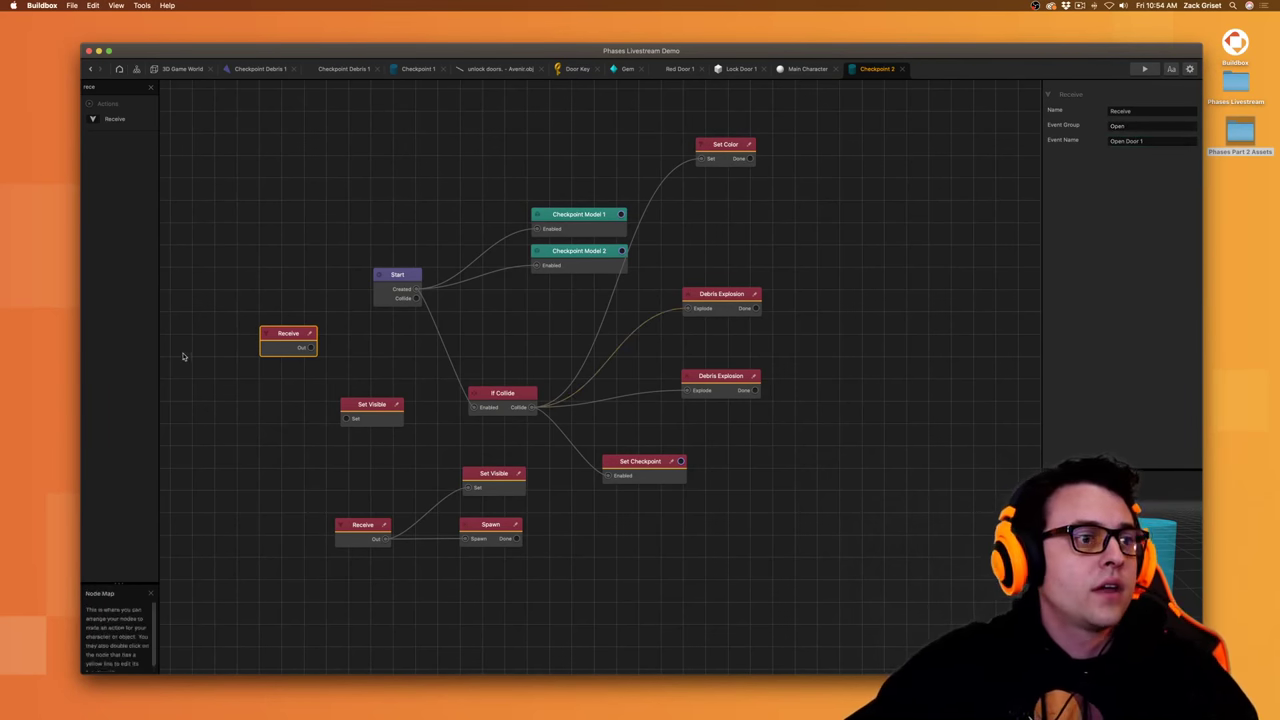
- Connect the Open Door 1 Receive node to the second Set Visible node and turn on that node's Visible option
left_click_drag(275, 345, 318, 362)
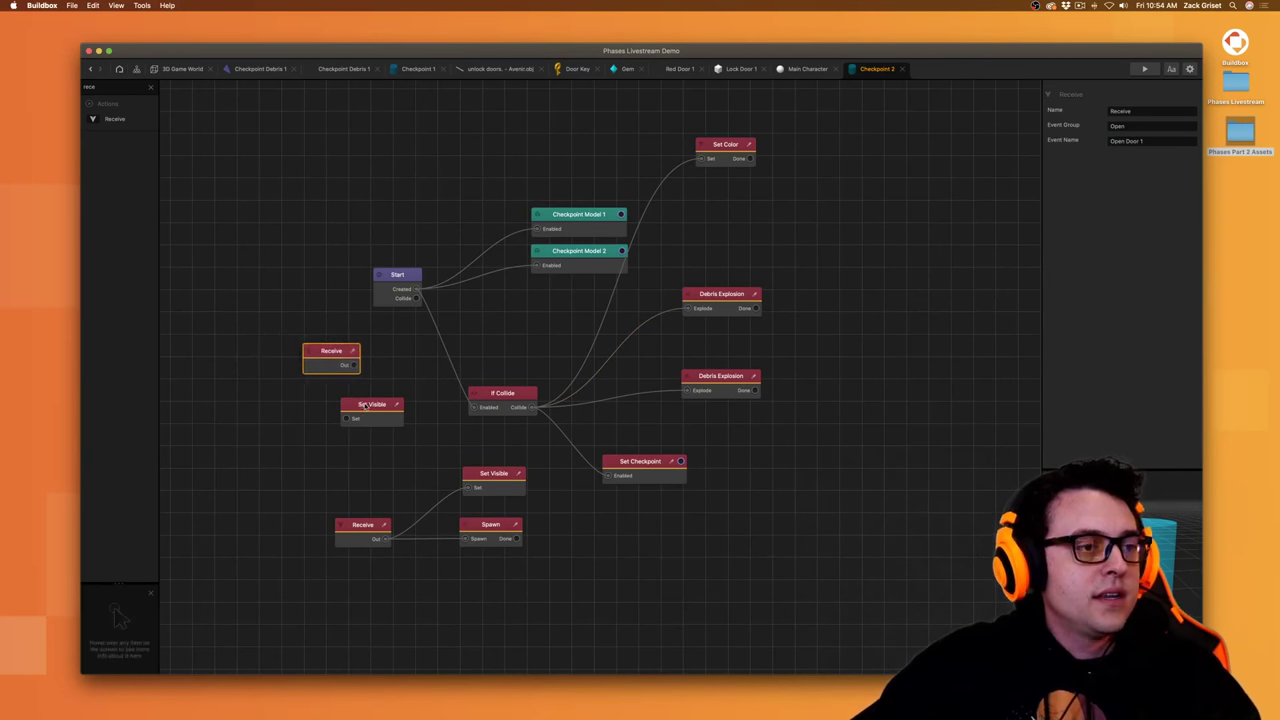
mouse_move(370, 407)
left_mouse_down()
mouse_move(345, 417)
mouse_move(370, 413)
left_mouse_up()
left_click_drag(356, 365, 348, 419)
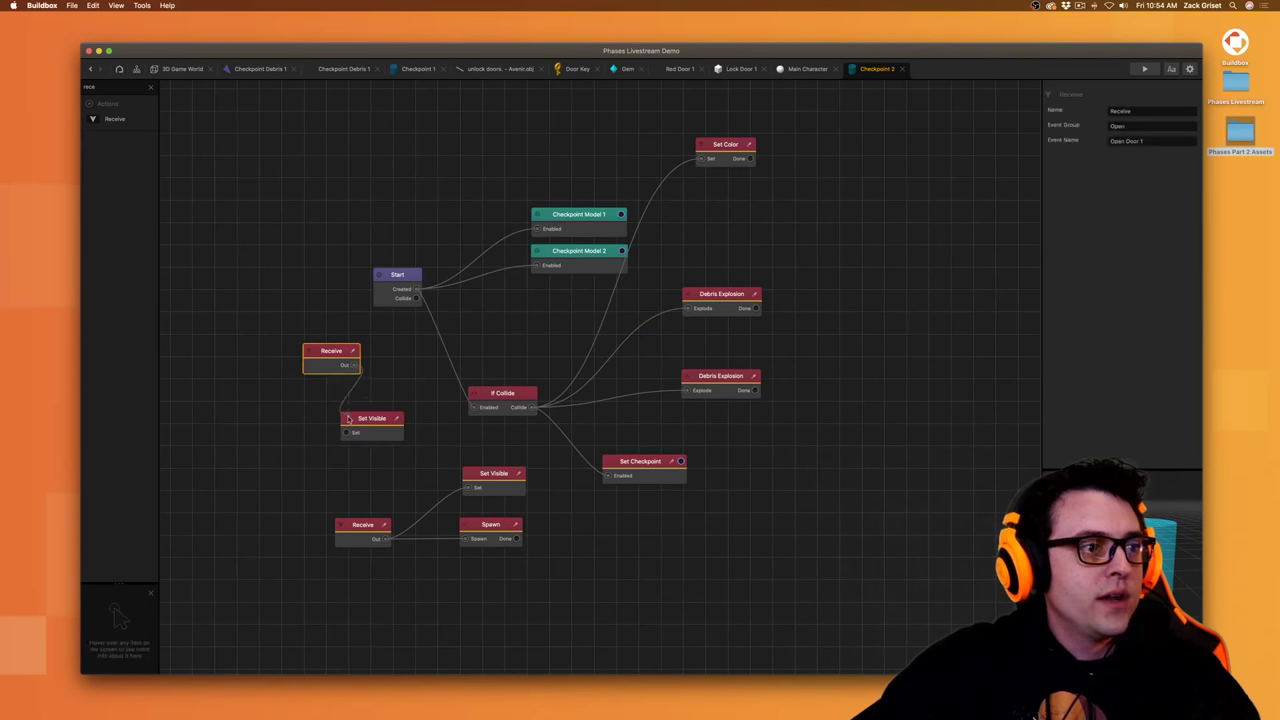
left_click(355, 427)
left_click_drag(329, 363, 251, 374)
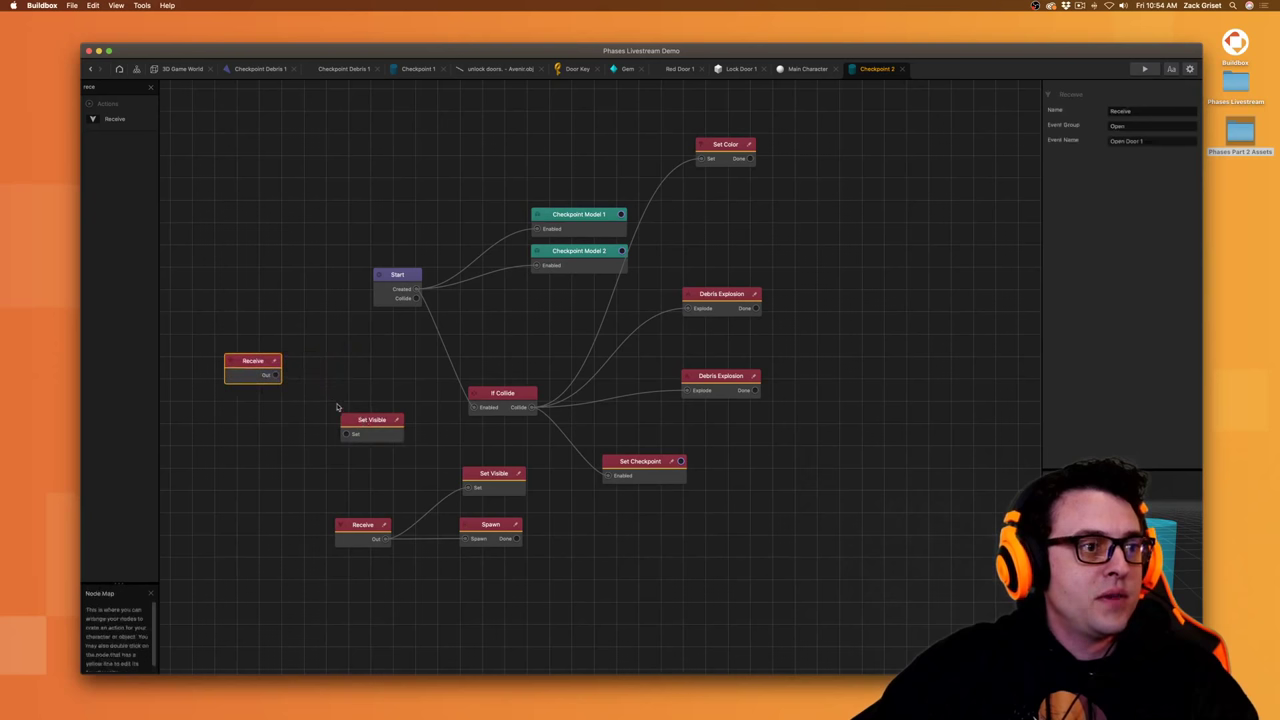
left_click(362, 423)
left_click_drag(362, 421, 340, 390)
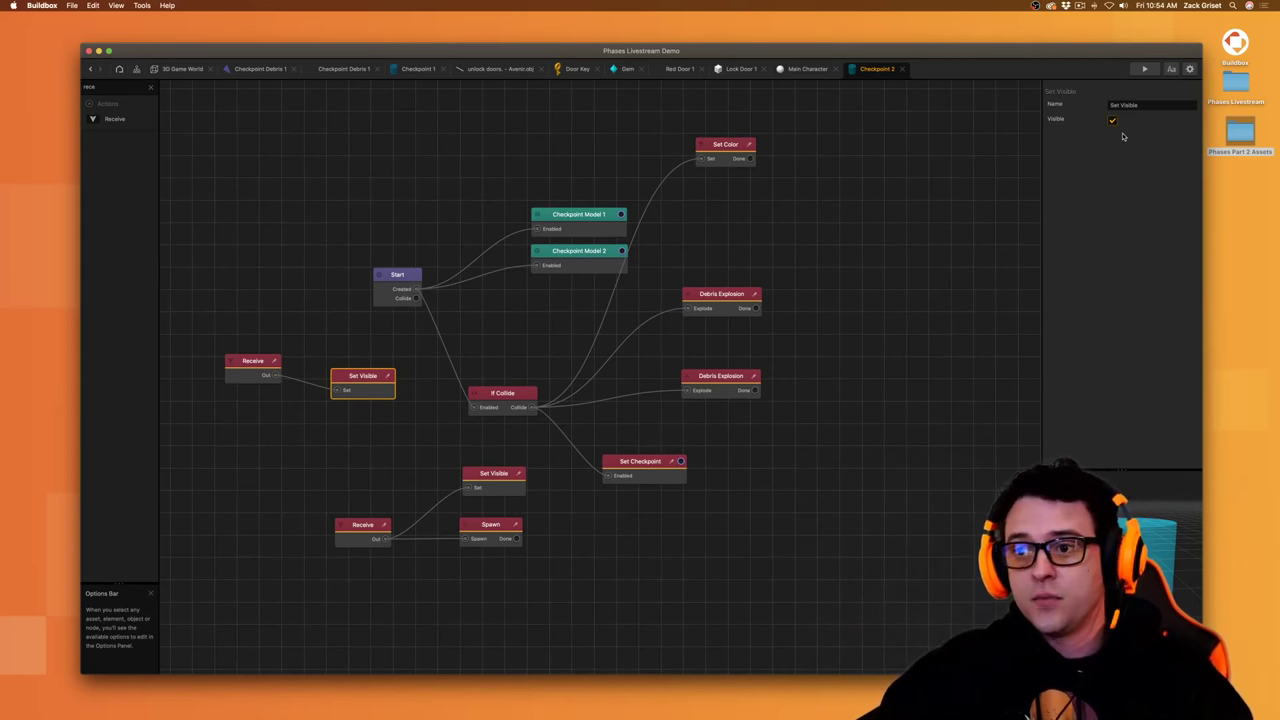
- Check the settings of the Open Door 1 Receive node and its Set Visible node, and save the project
left_click(252, 362)
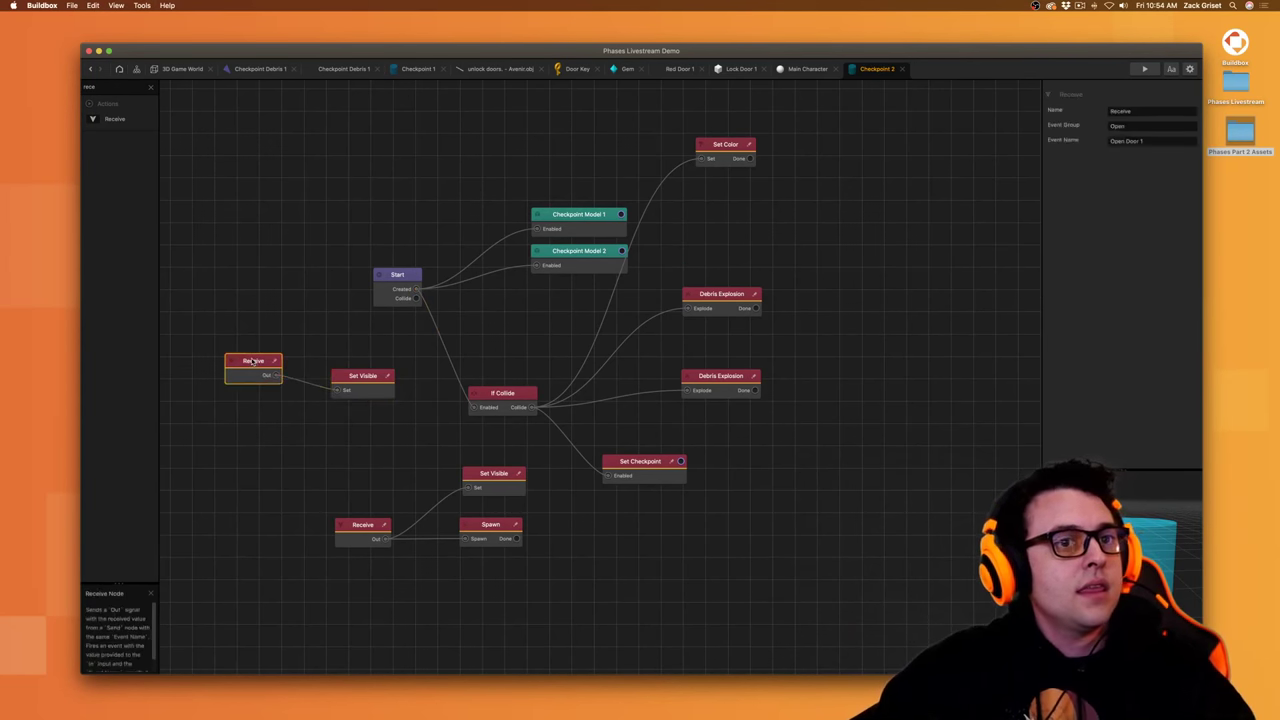
left_click(386, 389)
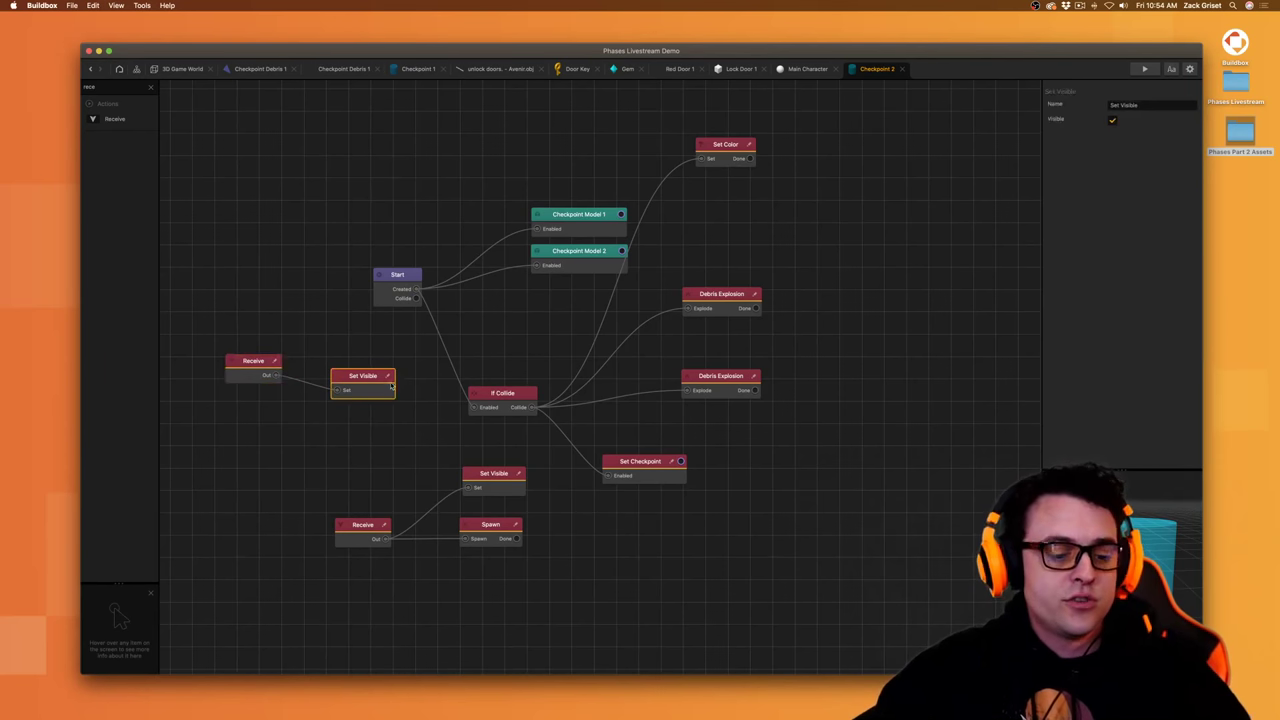
key("super+s")
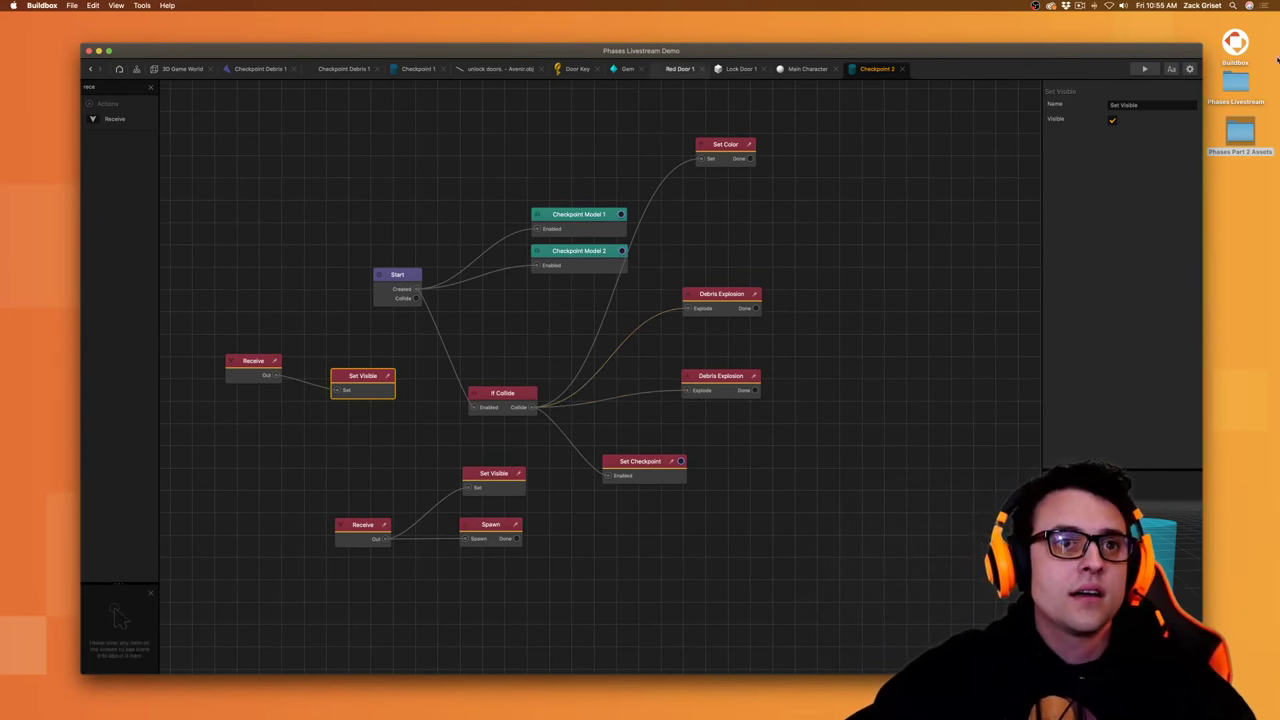
- Preview the selected 3D Game World scene, turn off the debug display, and close the preview
left_click(172, 69)
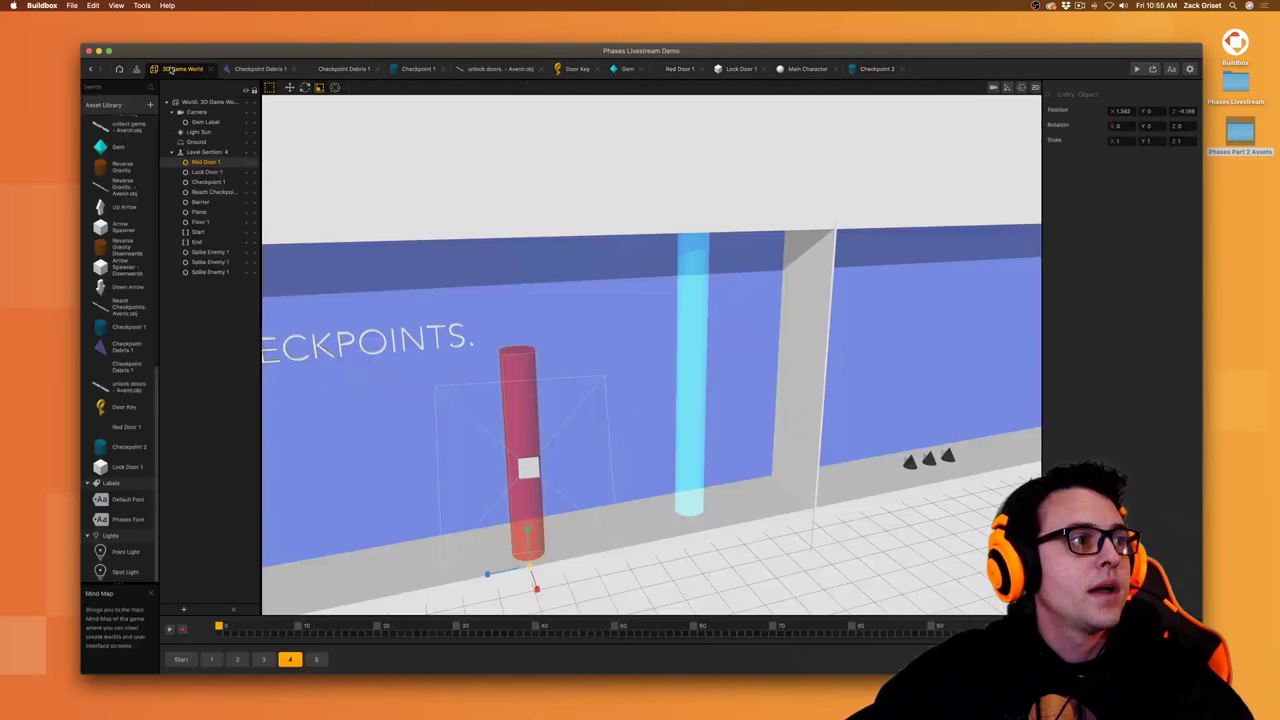
left_click(1152, 69)
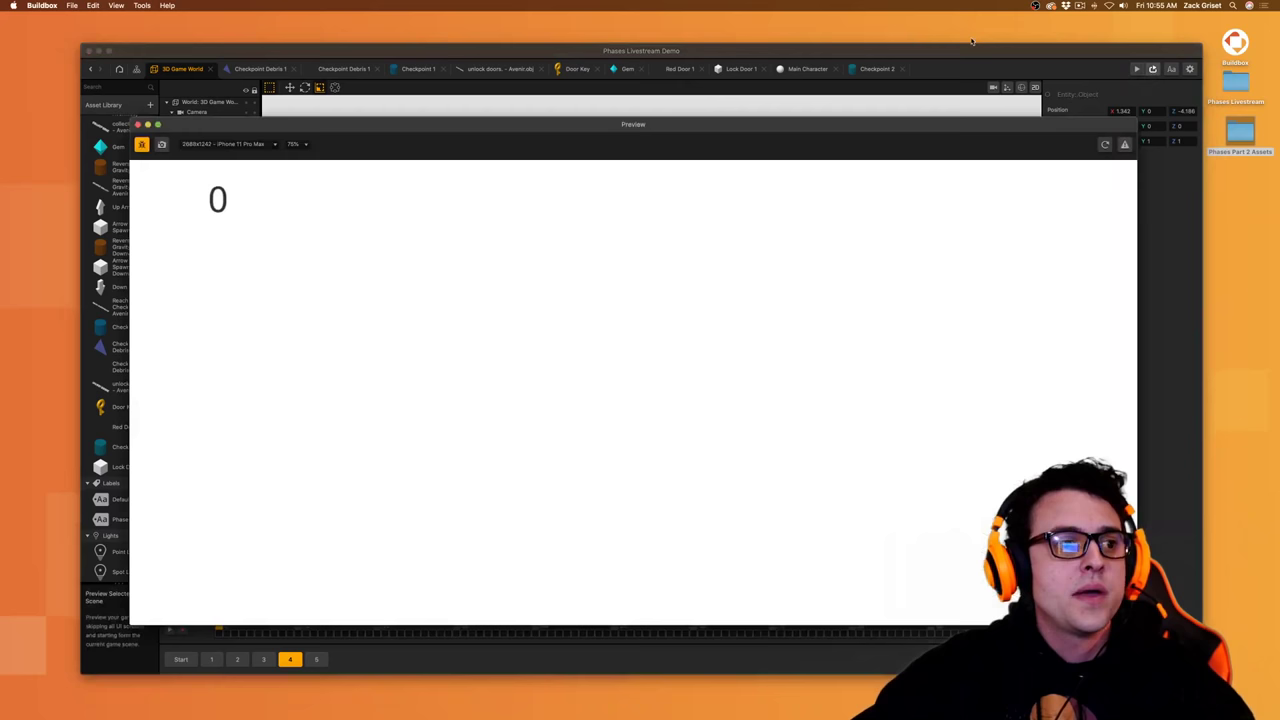
left_click(775, 446)
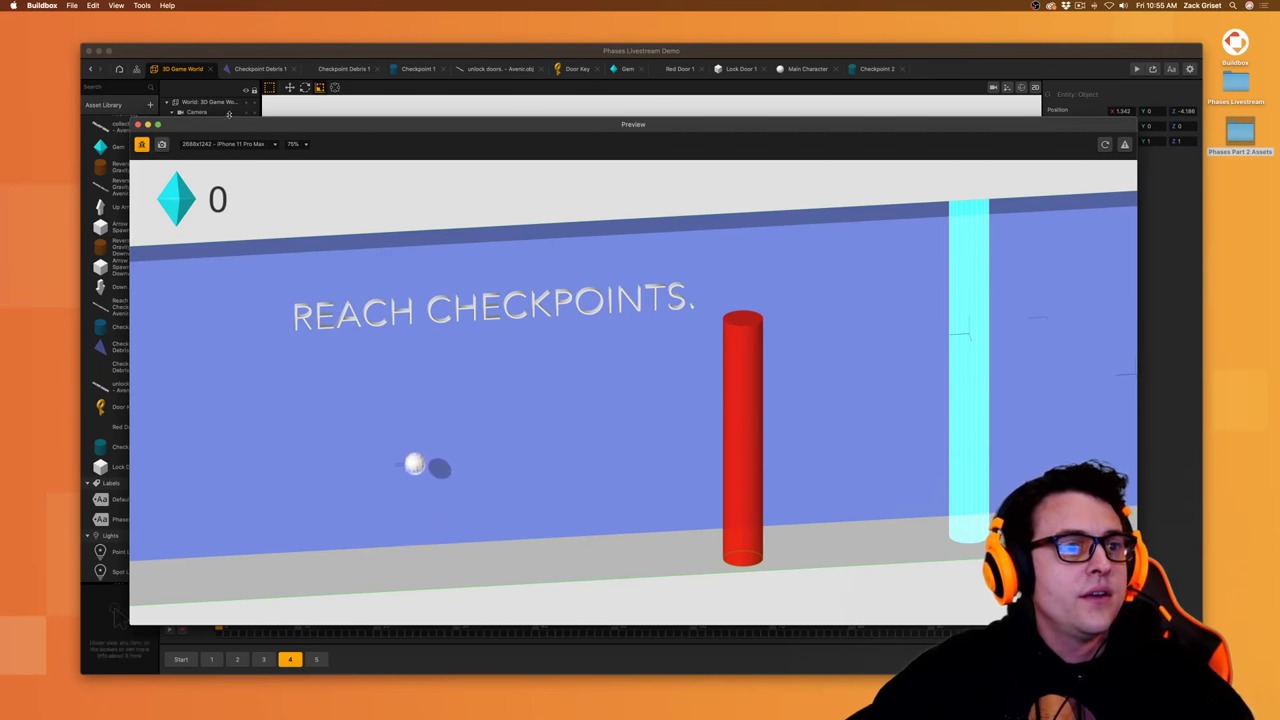
left_click(1104, 145)
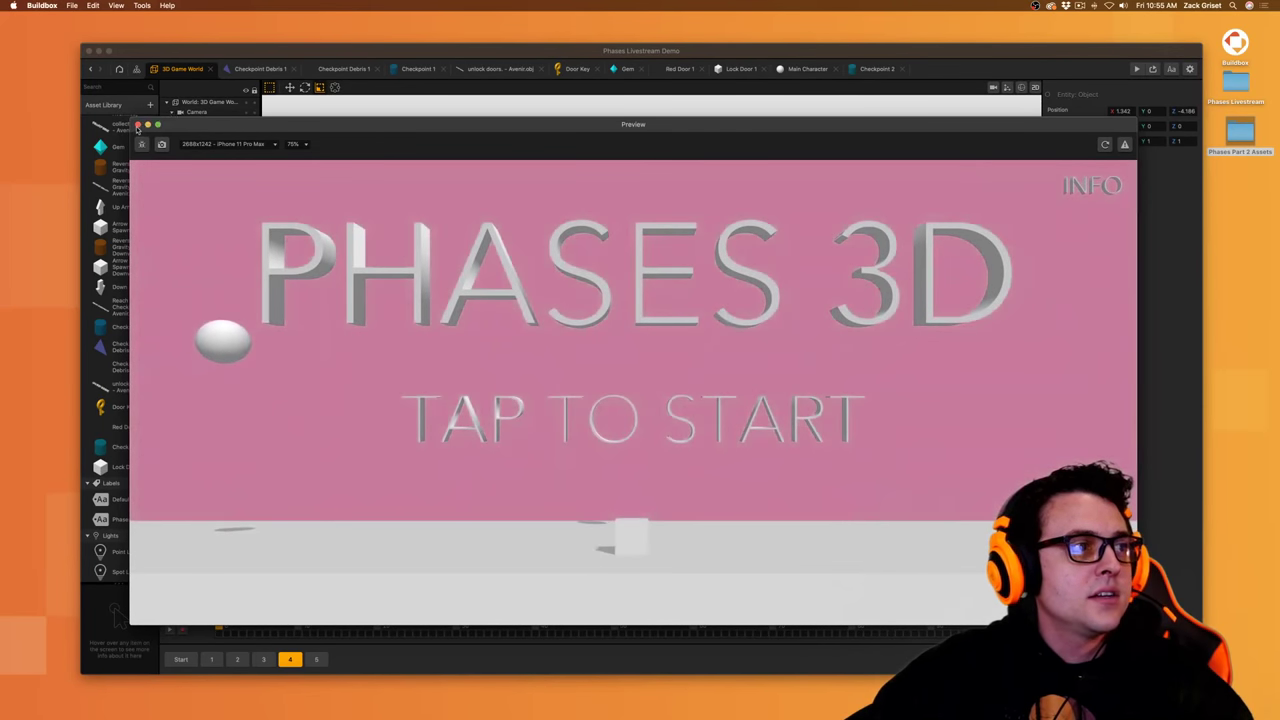
left_click(138, 124)
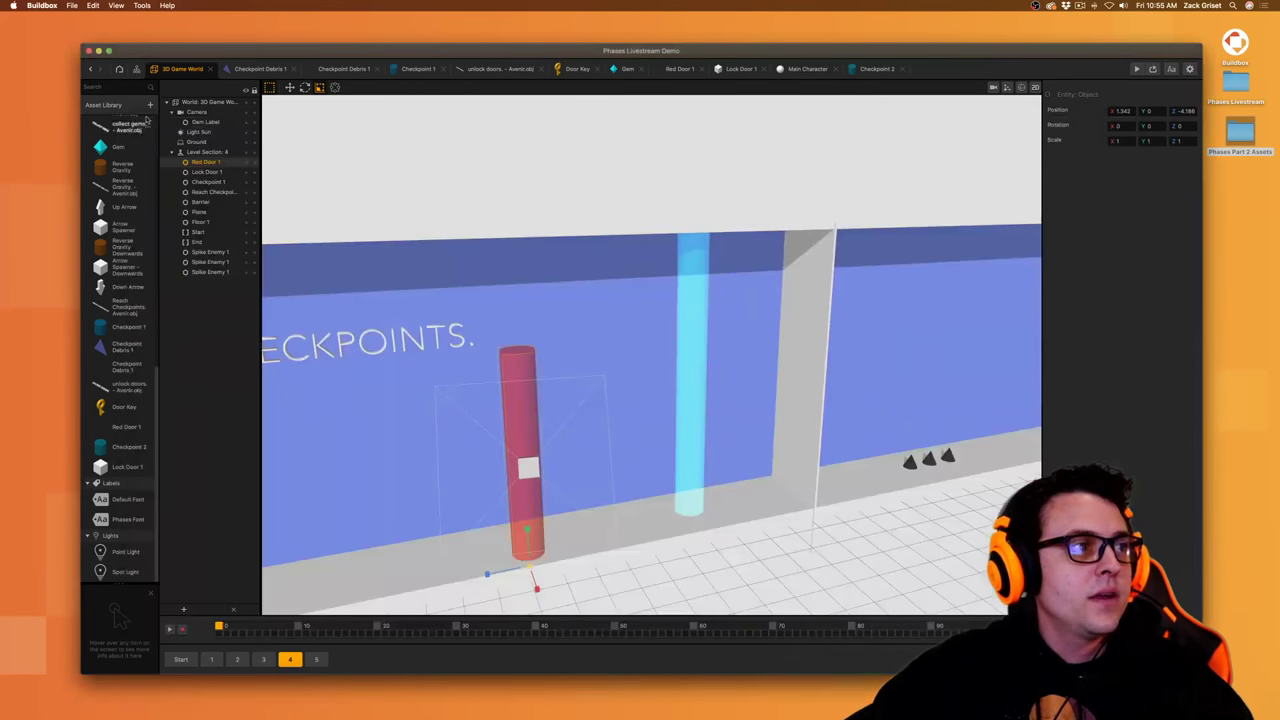
- Preview the 3D Game World again without the debug display, watch the red door before the checkpoint, and close the preview
left_click(137, 69)
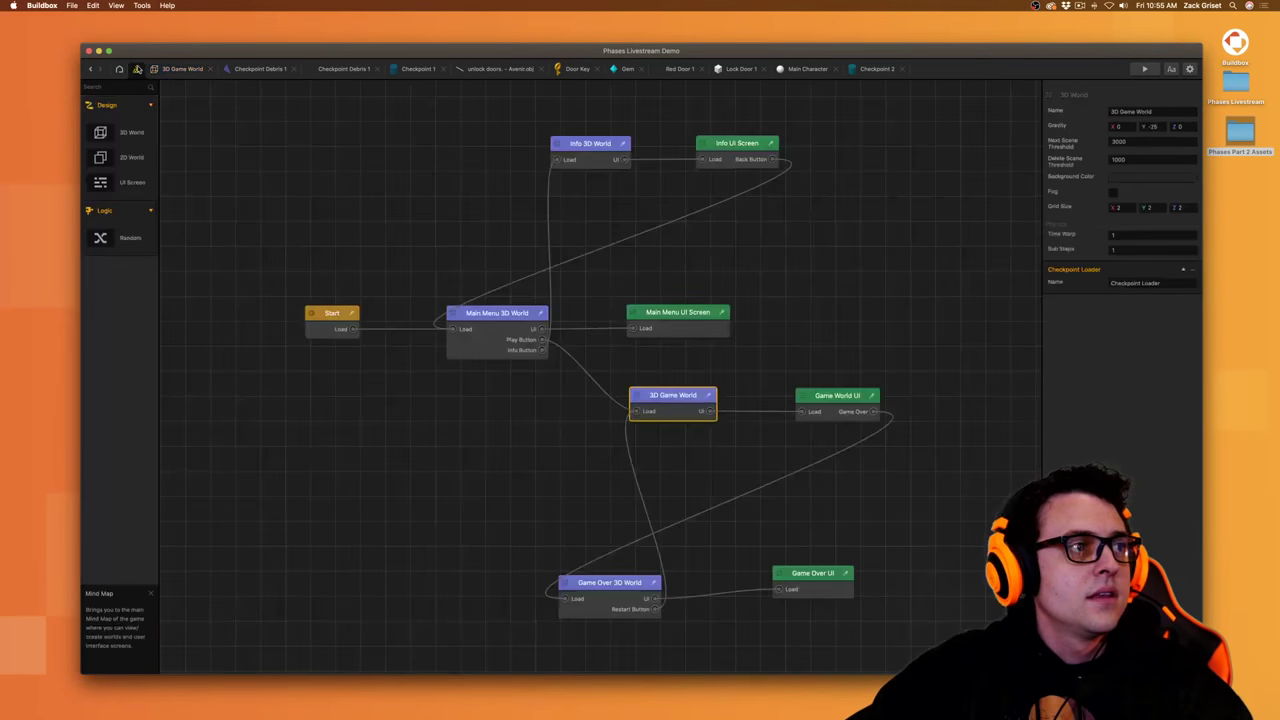
left_click(194, 72)
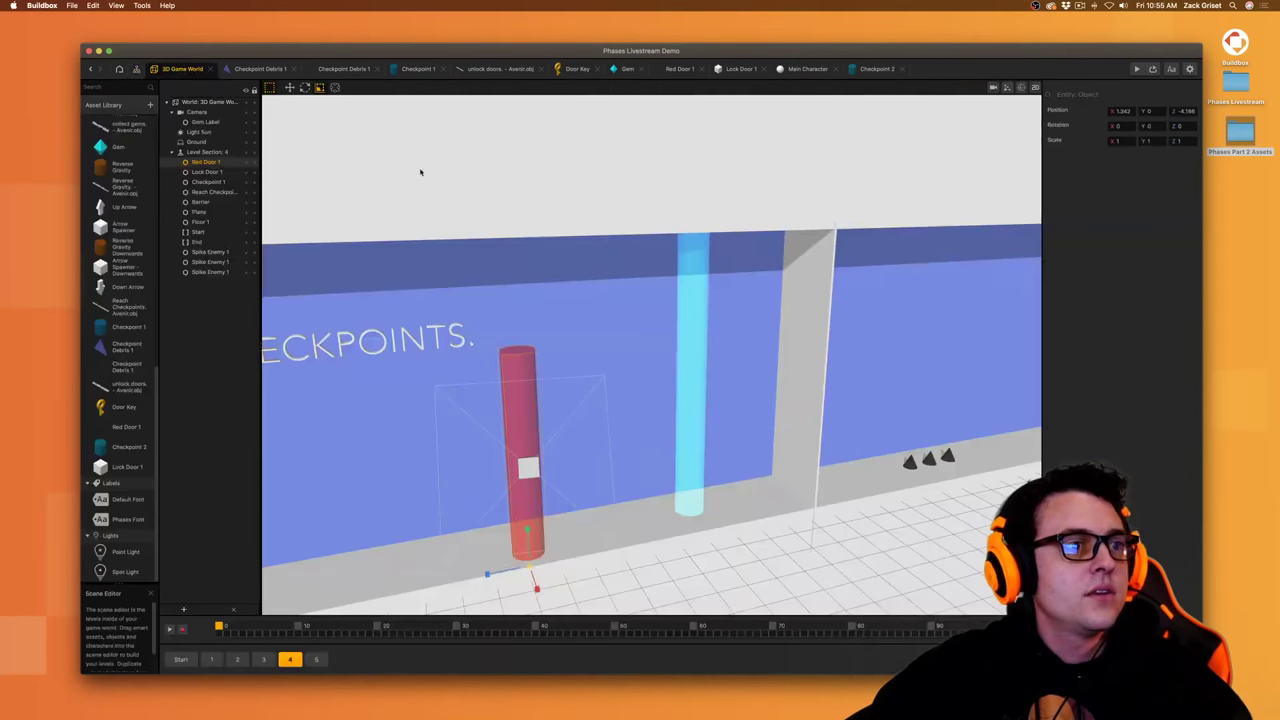
left_click(1137, 69)
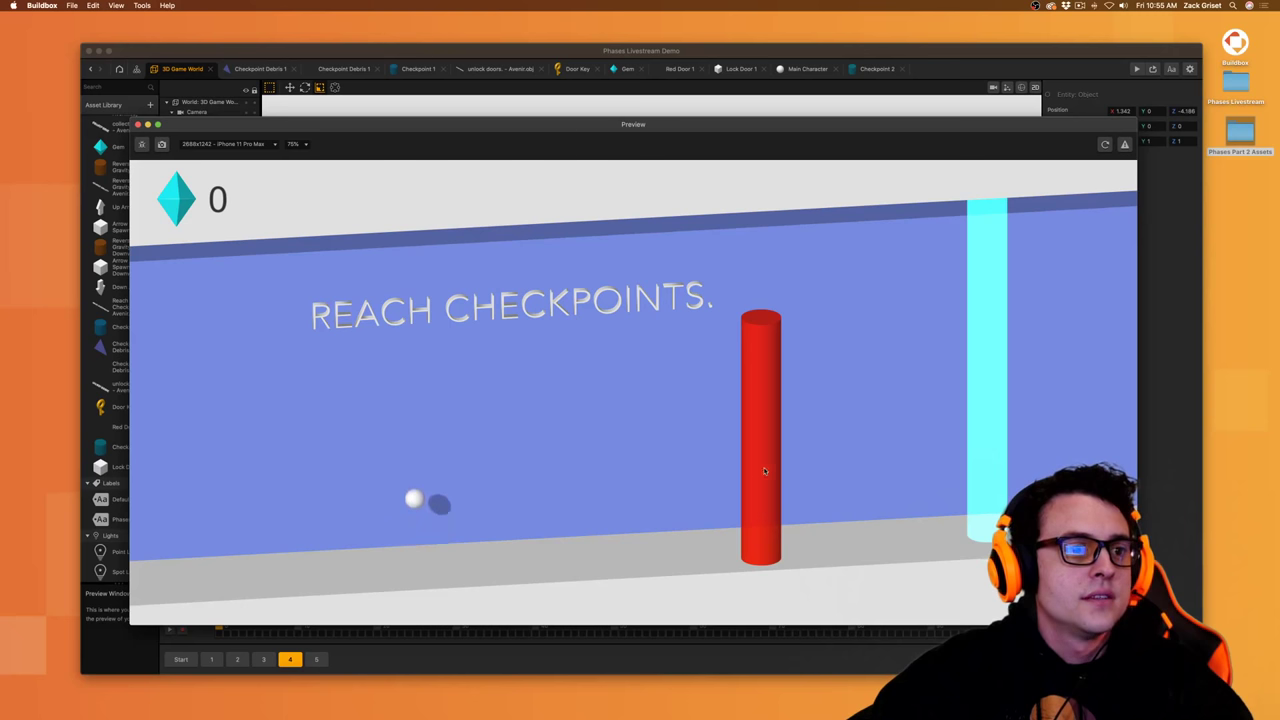
left_click(762, 472)
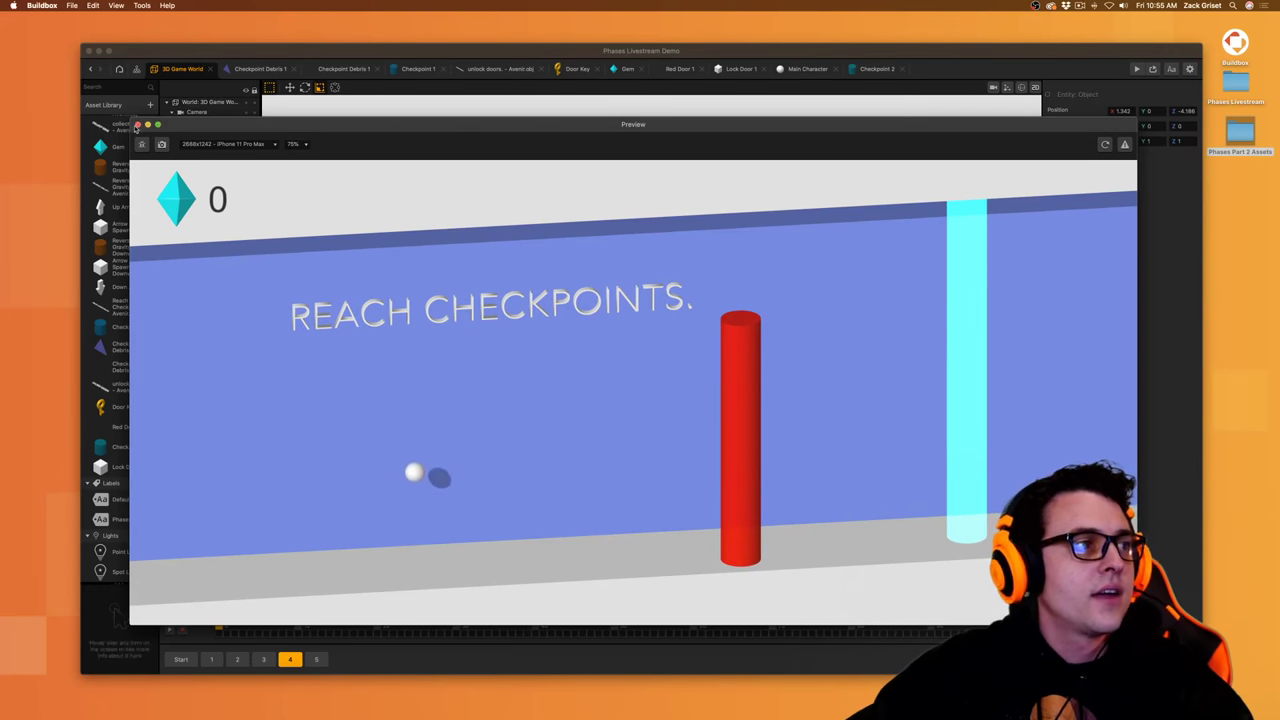
left_click(138, 124)
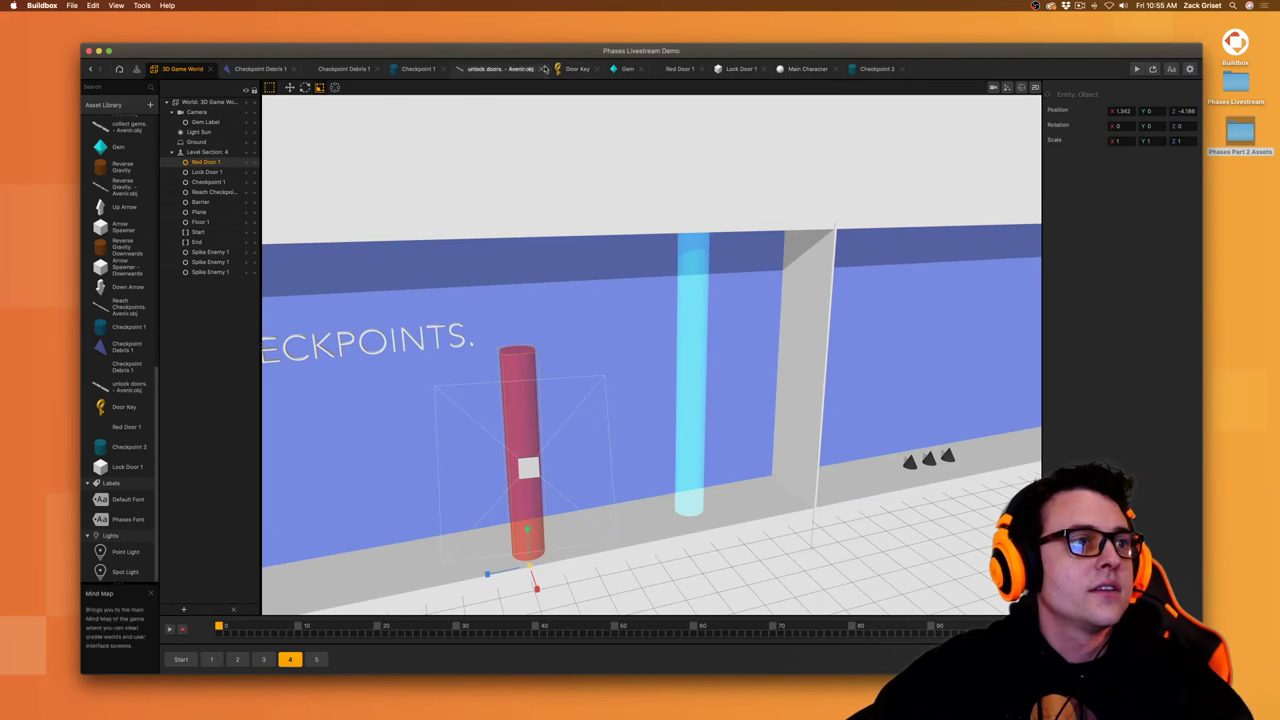
- Check the color and opacity of both 3D Model nodes in Red Door 1's node map
left_click(680, 68)
left_click(563, 334)
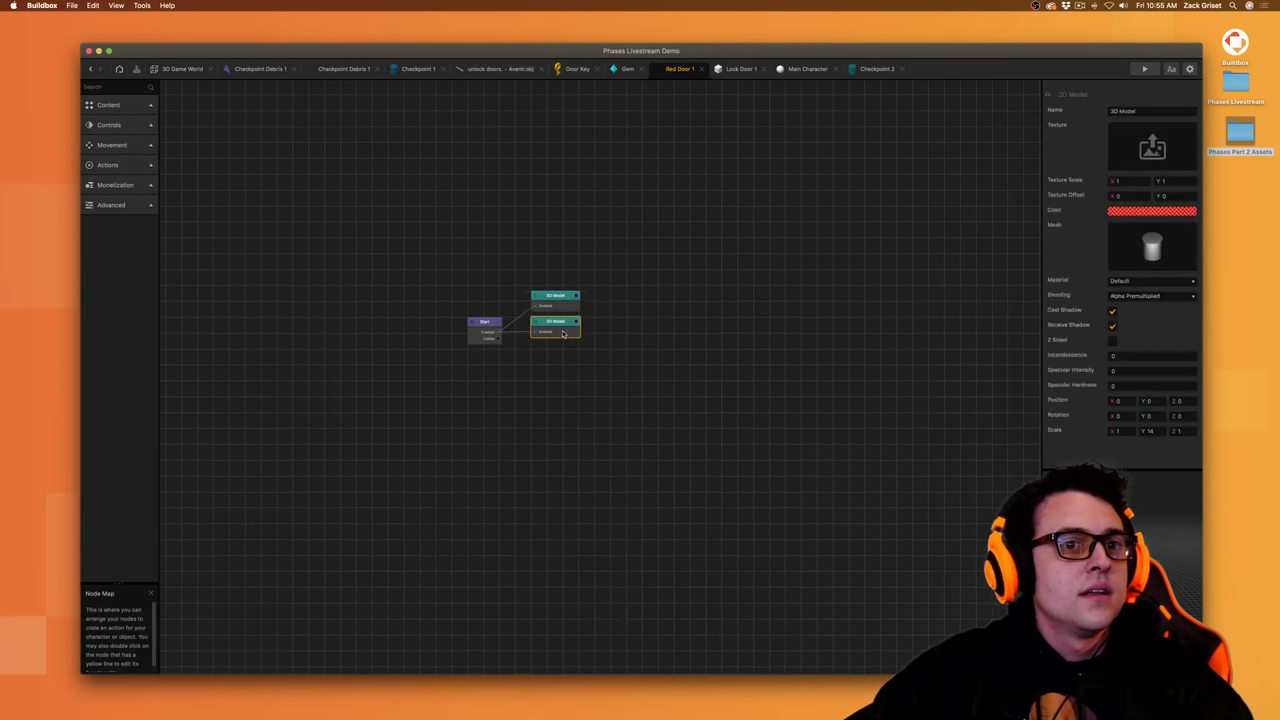
left_click(558, 298)
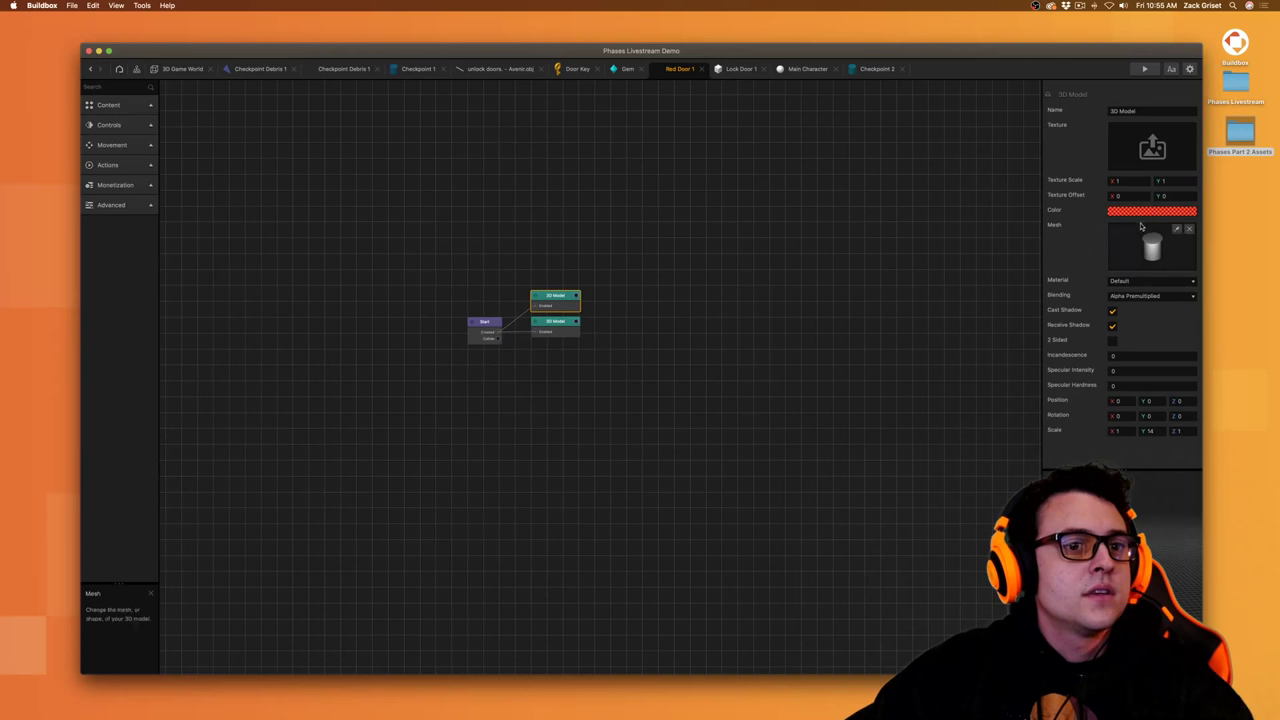
left_click(563, 330)
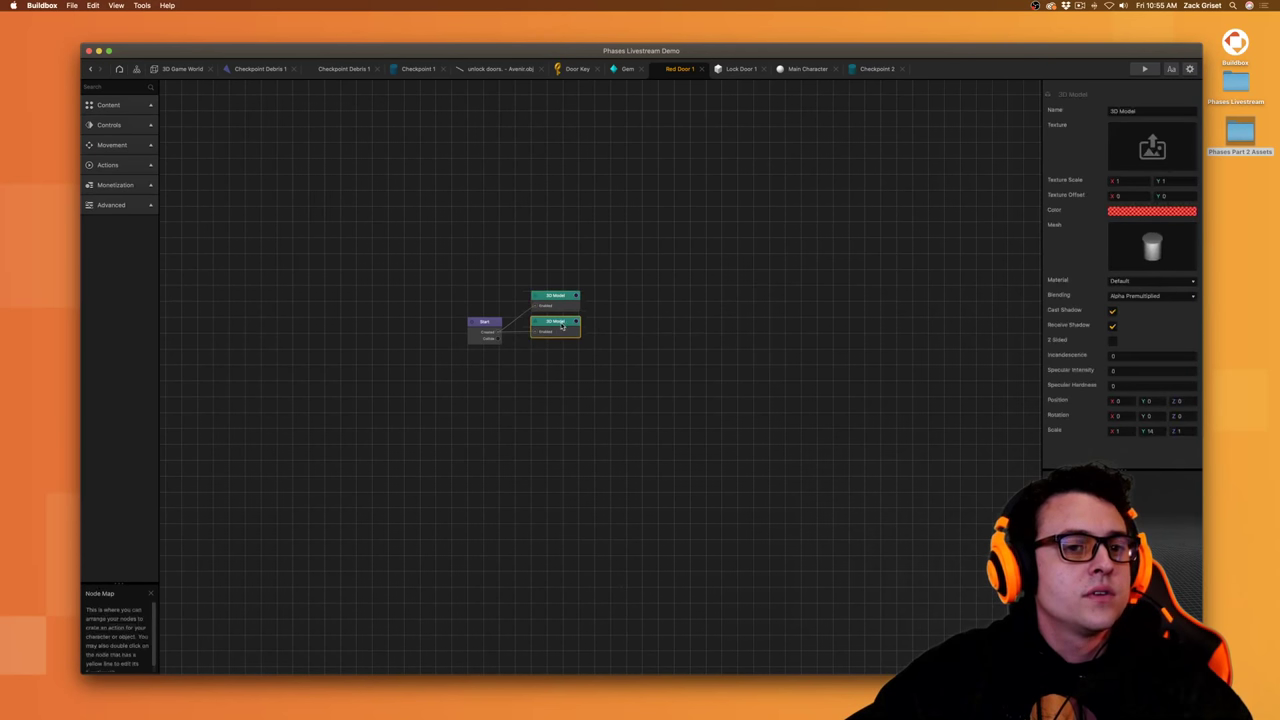
left_click(559, 297)
left_click(1158, 214)
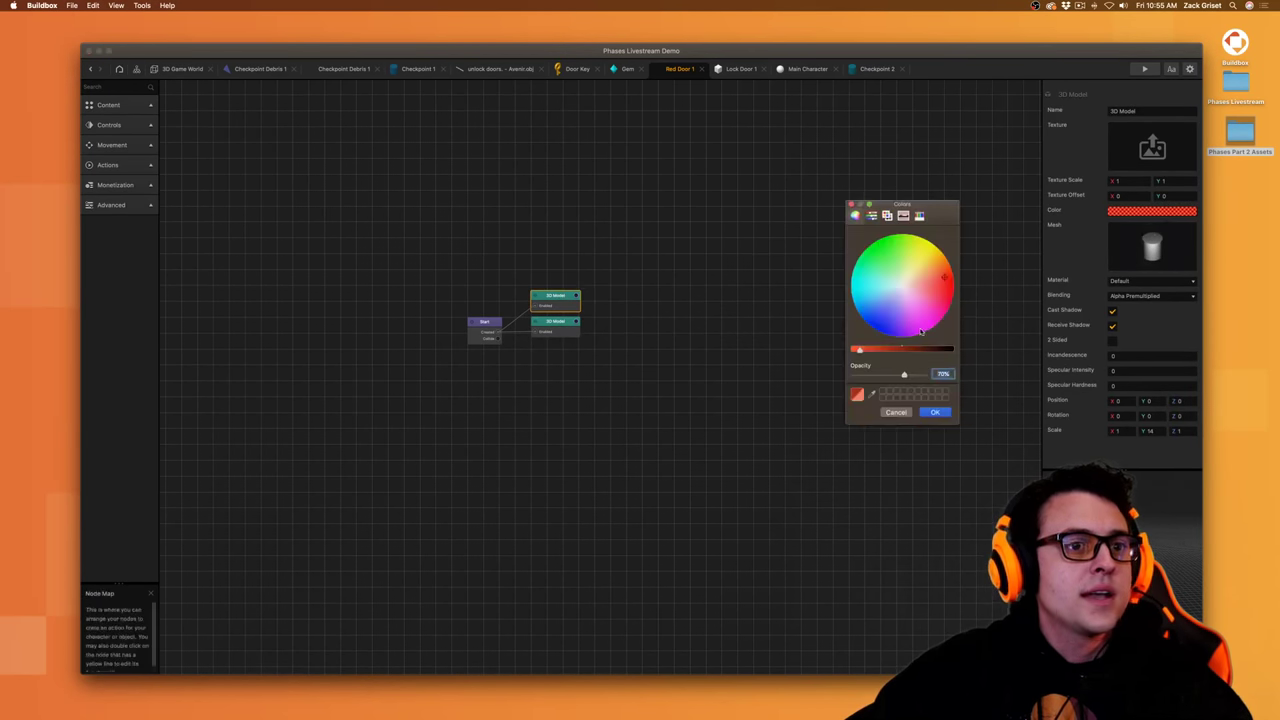
left_click(931, 414)
left_click(559, 329)
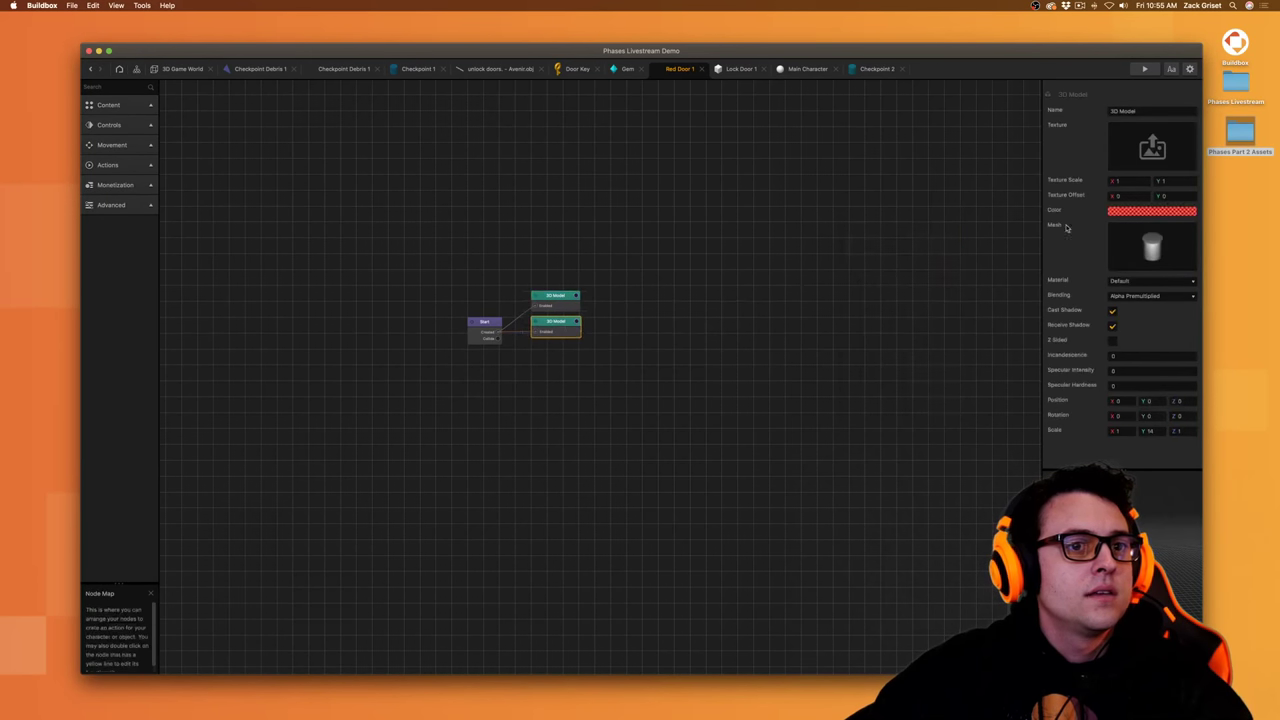
left_click(1172, 216)
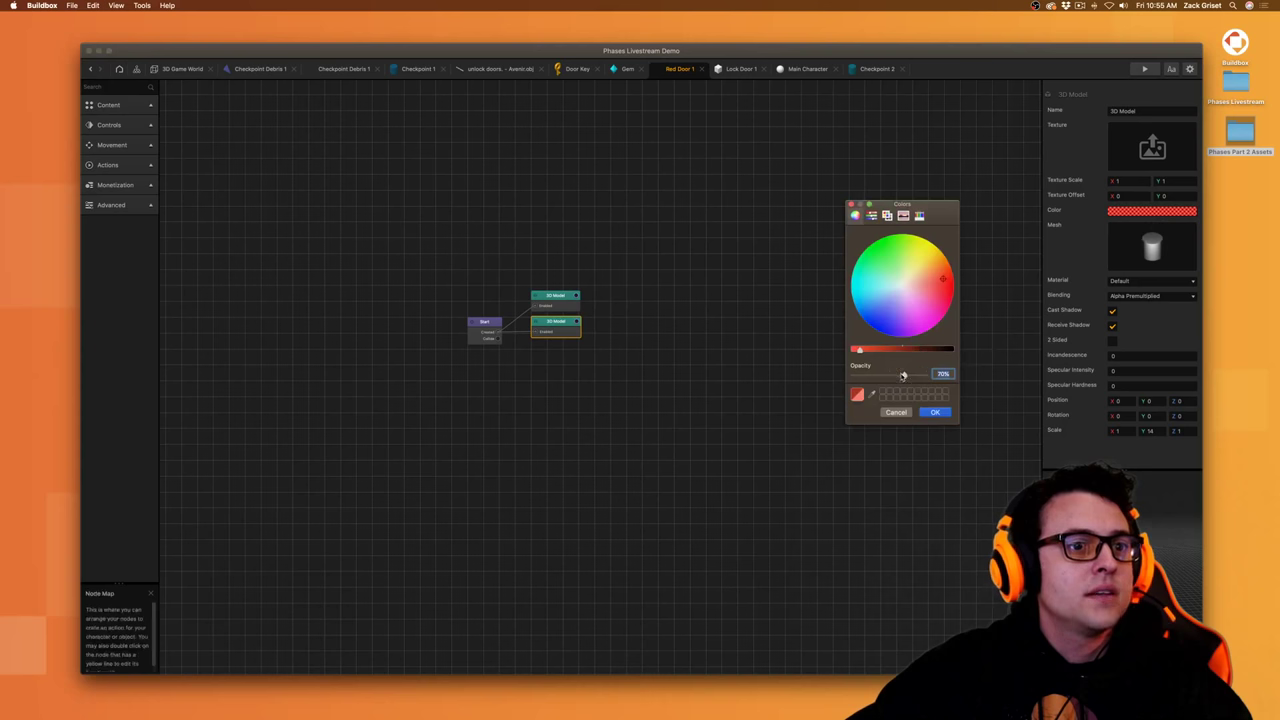
left_click(934, 413)
- Set the Blending of the lower 3D Model node to Alpha Non Premultiplied and that of the upper one to Additive
left_click(1135, 297)
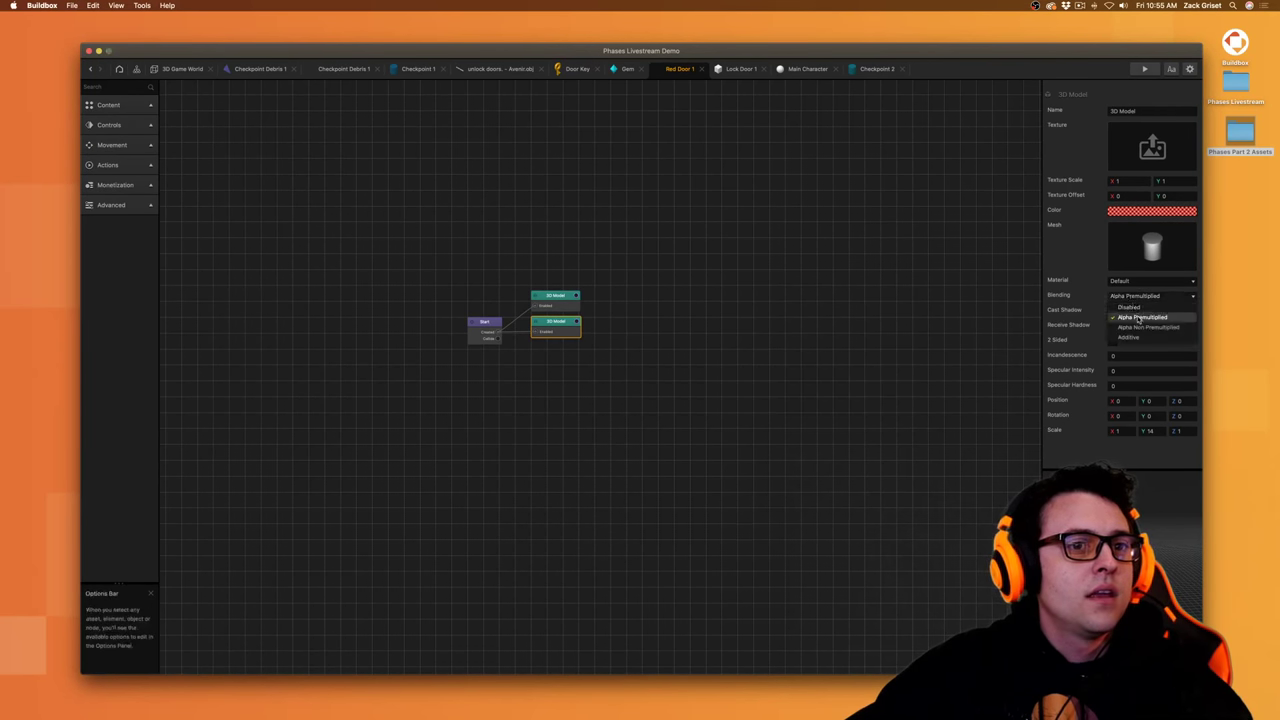
left_click(1145, 328)
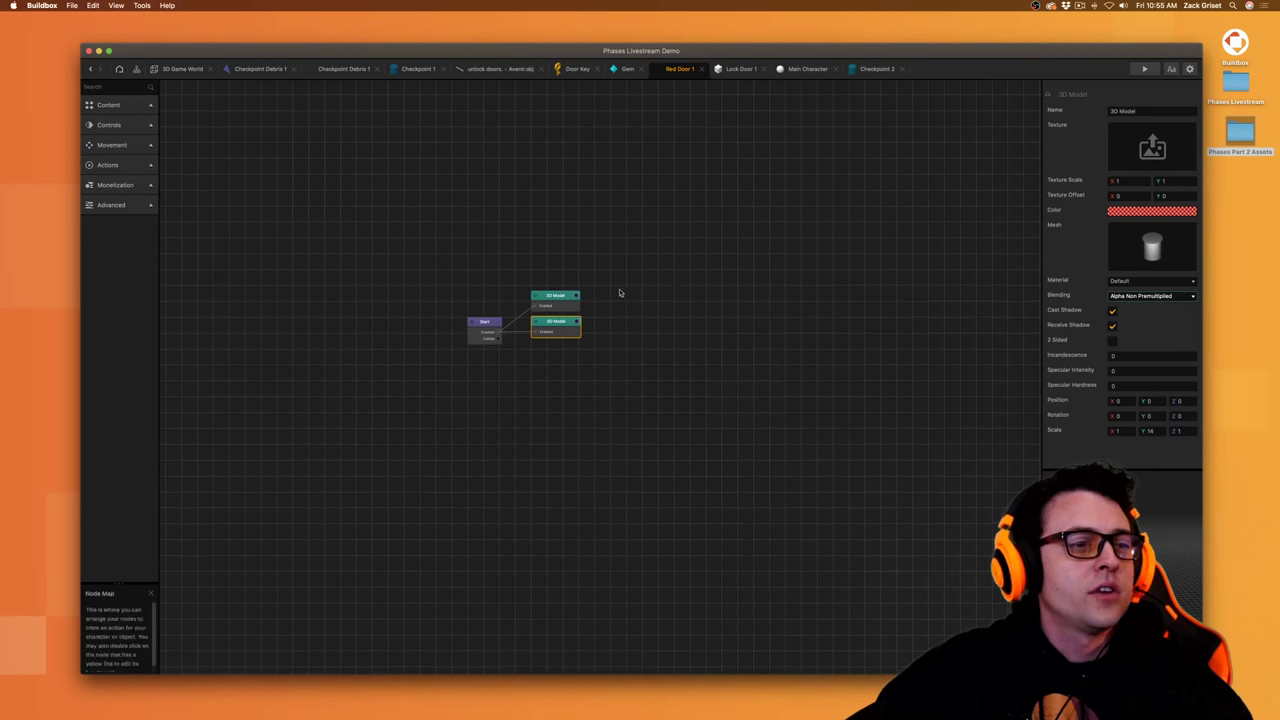
left_click(575, 307)
left_click(1150, 296)
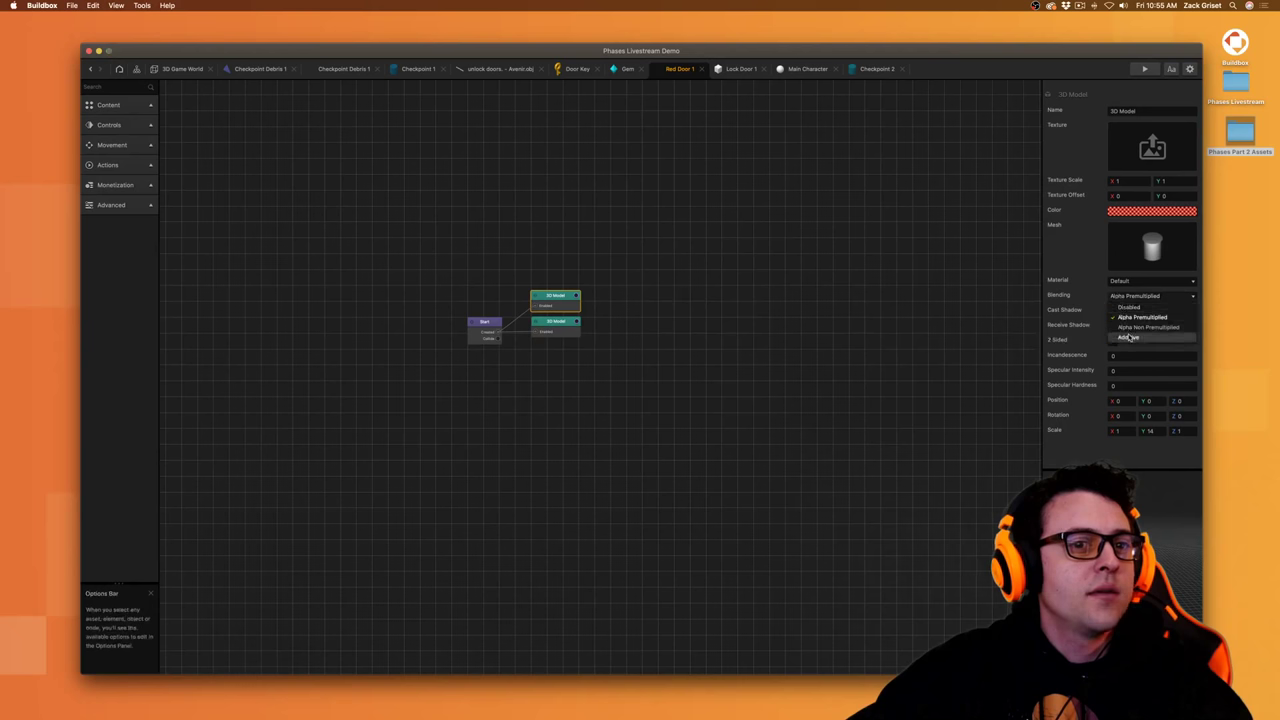
left_click(1145, 330)
- Preview the 3D Game World to see how the red door looks, and close the preview
left_click(184, 69)
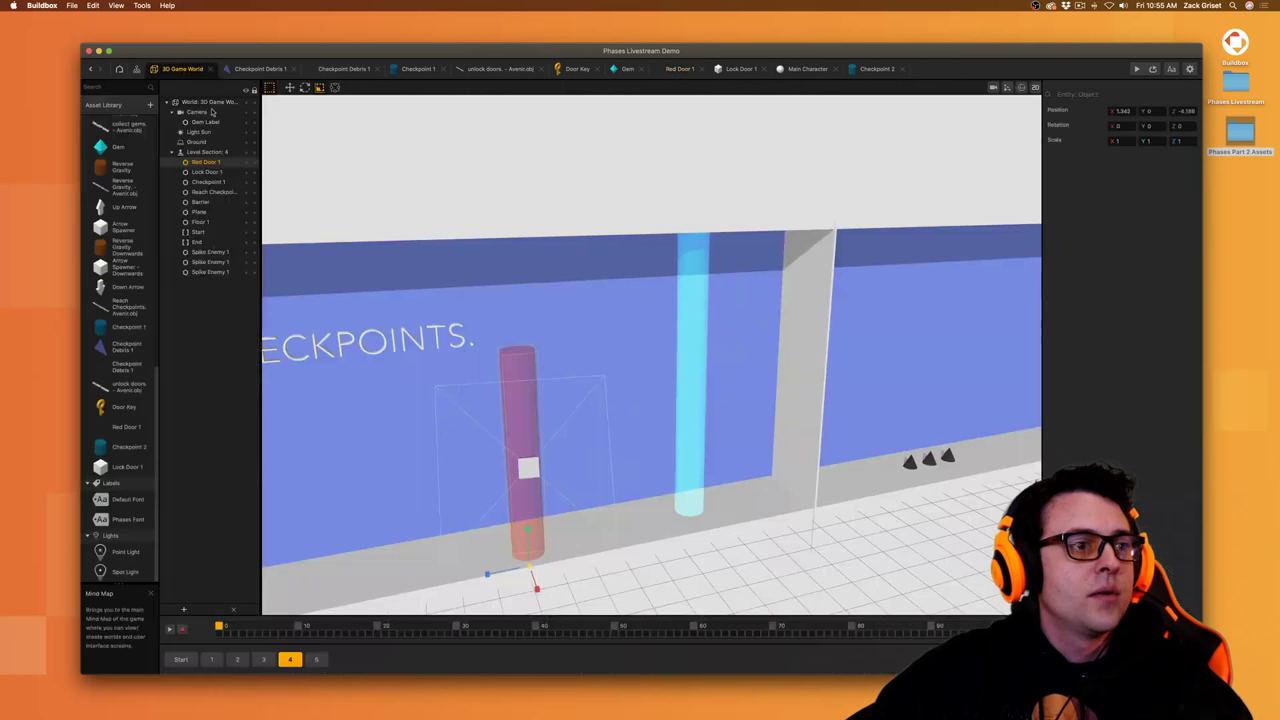
left_click(1136, 69)
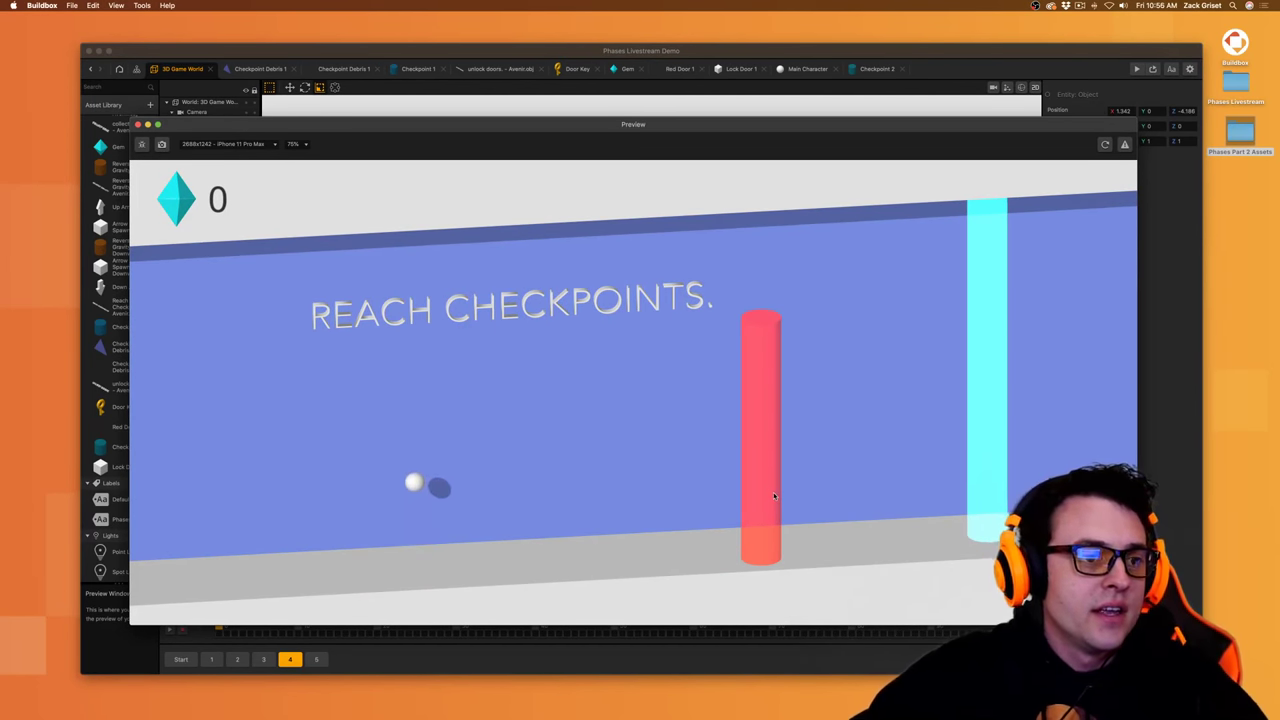
left_click(138, 124)
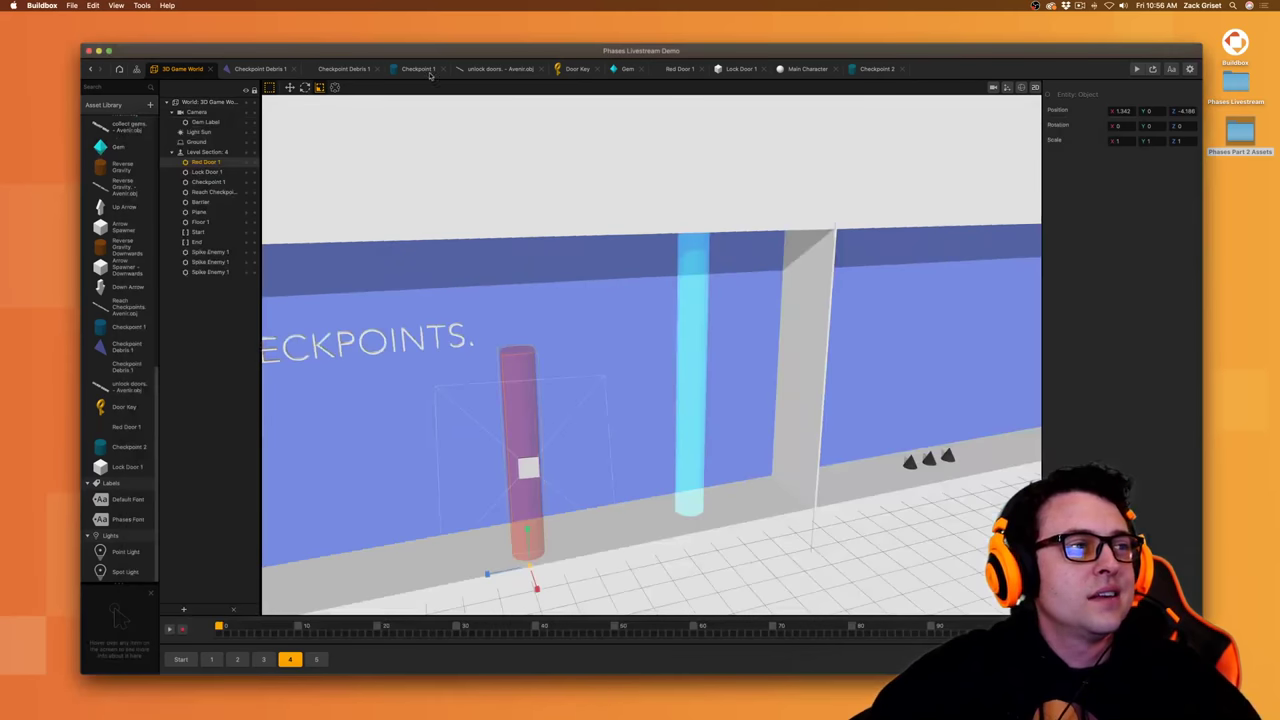
- Set the upper 3D Model node of Red Door 1 to Alpha Premultiplied blending, and check the door in a preview of the game world
left_click(680, 68)
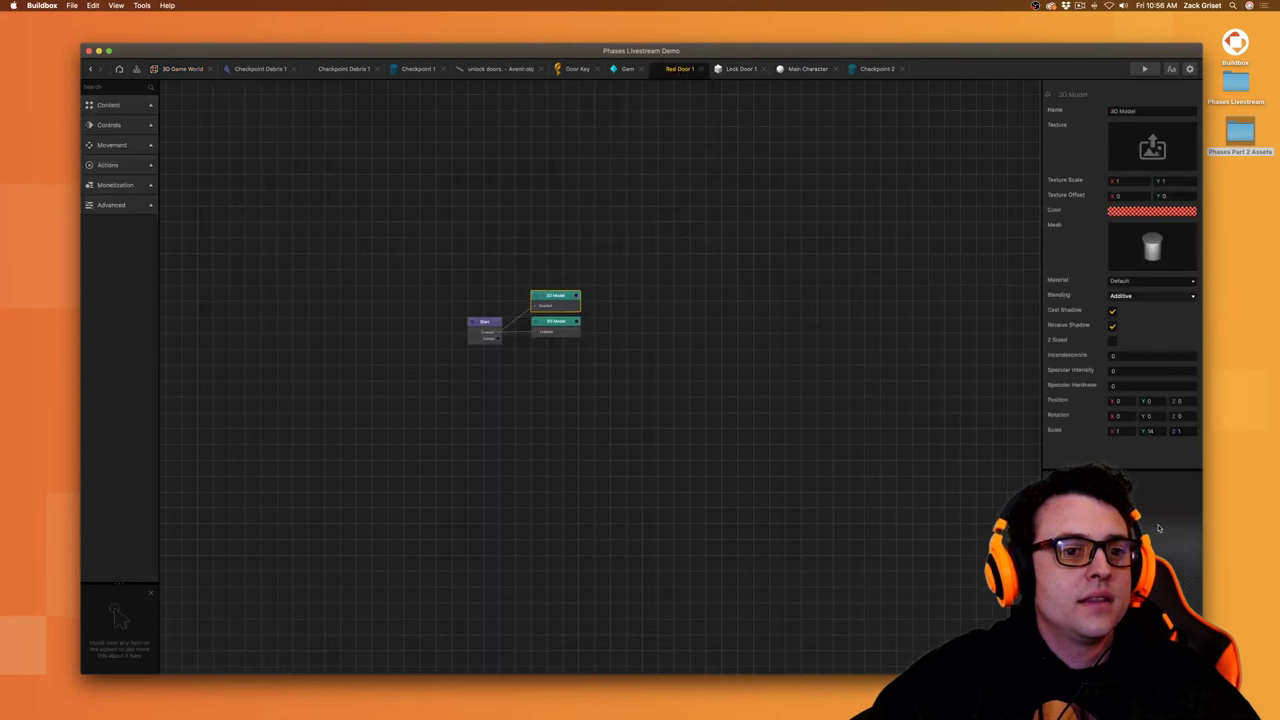
left_click(1130, 296)
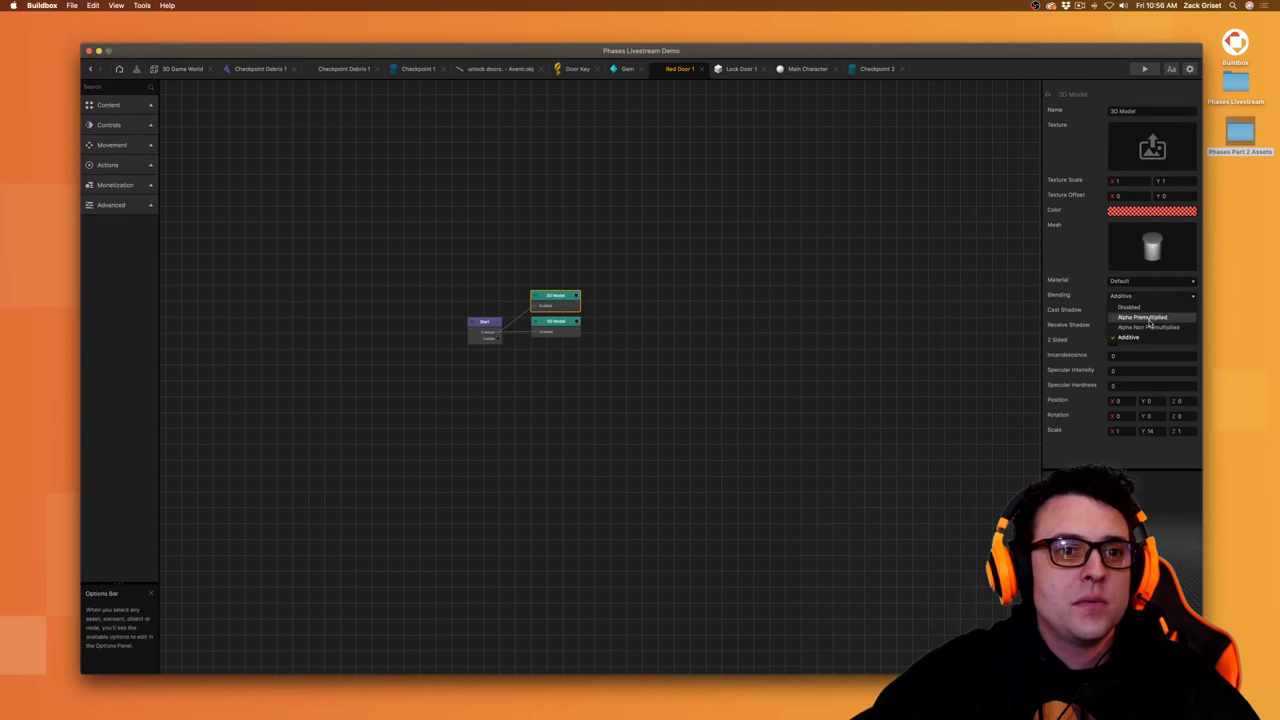
left_click(1146, 313)
left_click(182, 68)
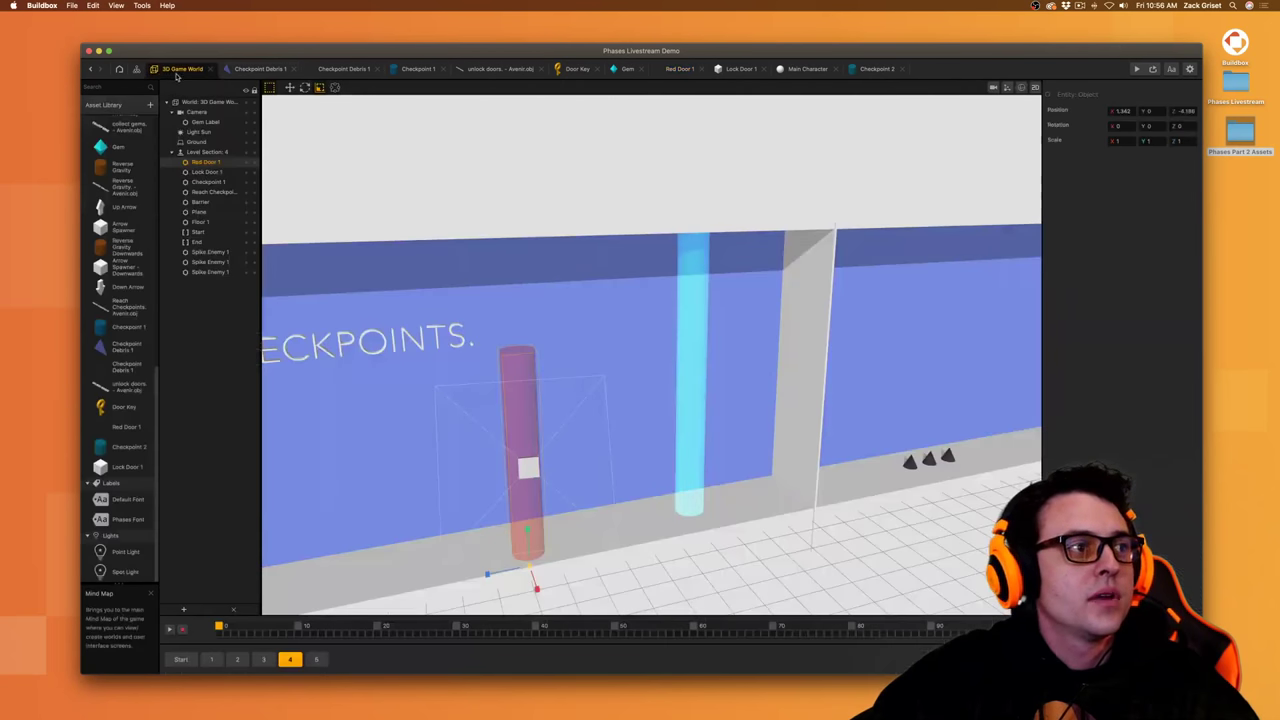
left_click(1155, 68)
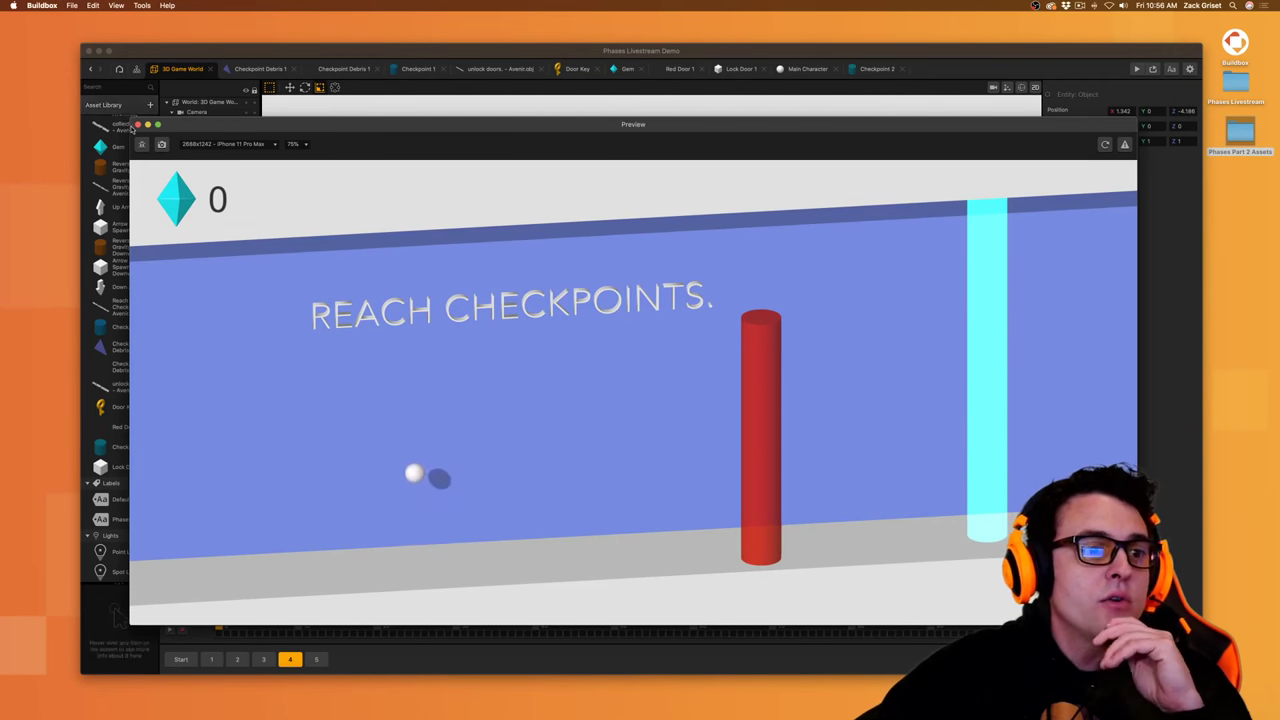
left_click(138, 124)
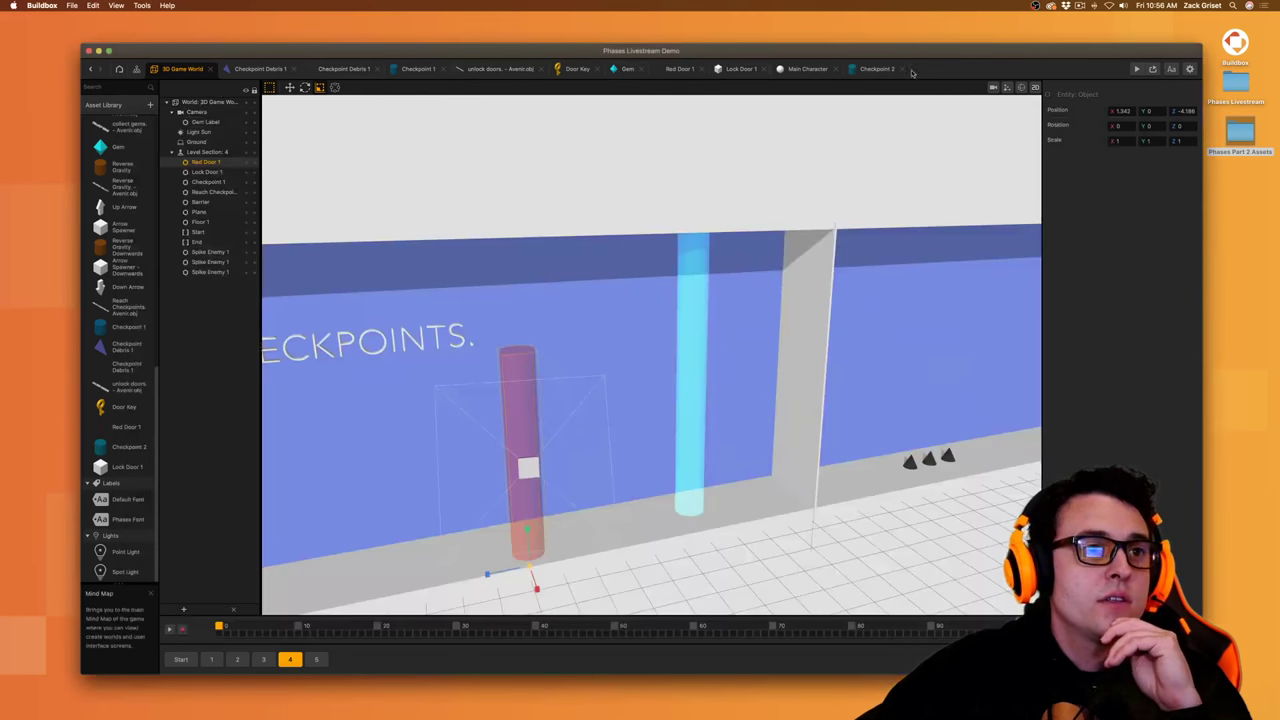
- Lower the color opacity of Red Door 1's upper 3D Model node to 29% and of its lower one to about 28%
left_click(679, 68)
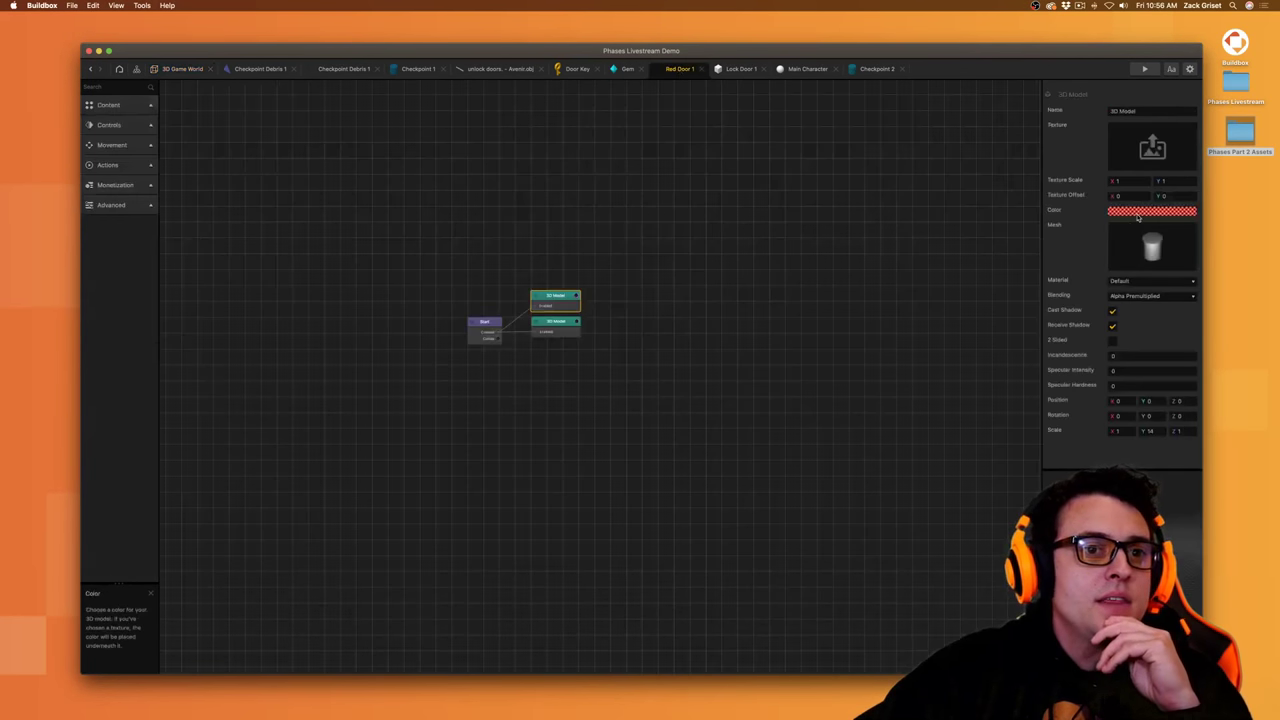
left_click(1140, 212)
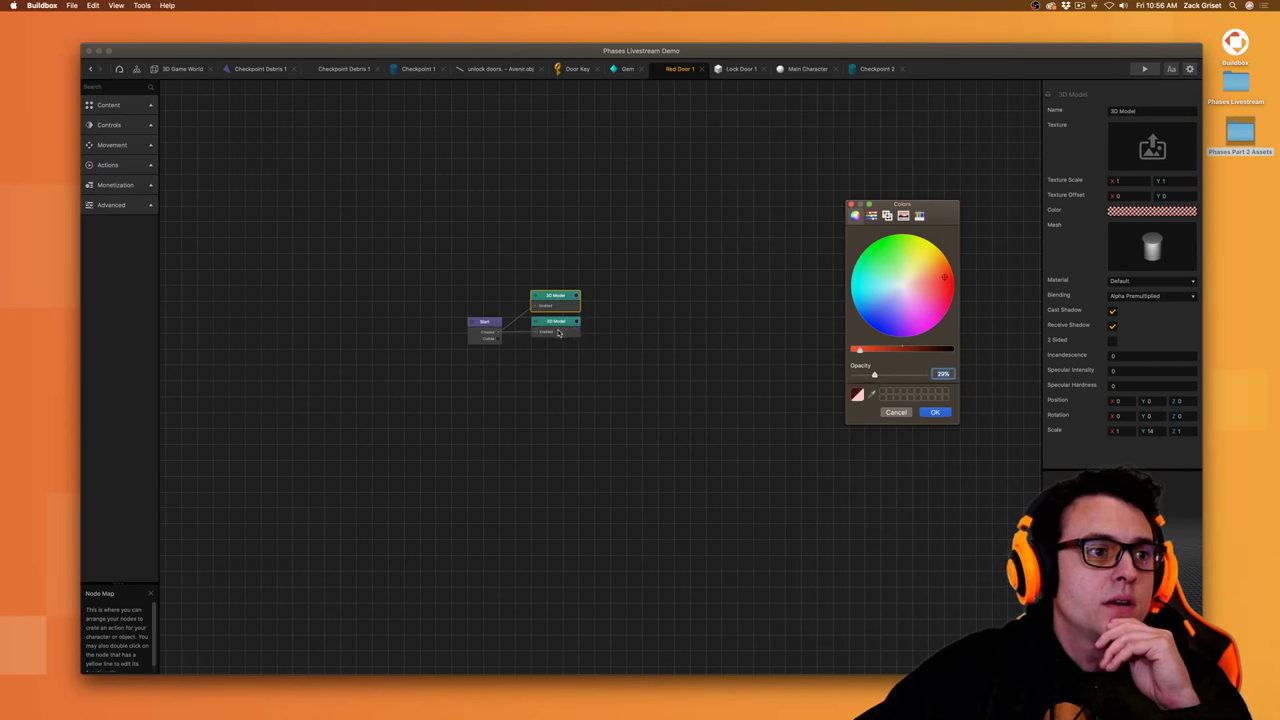
left_click(935, 412)
left_click(566, 331)
left_click(1150, 211)
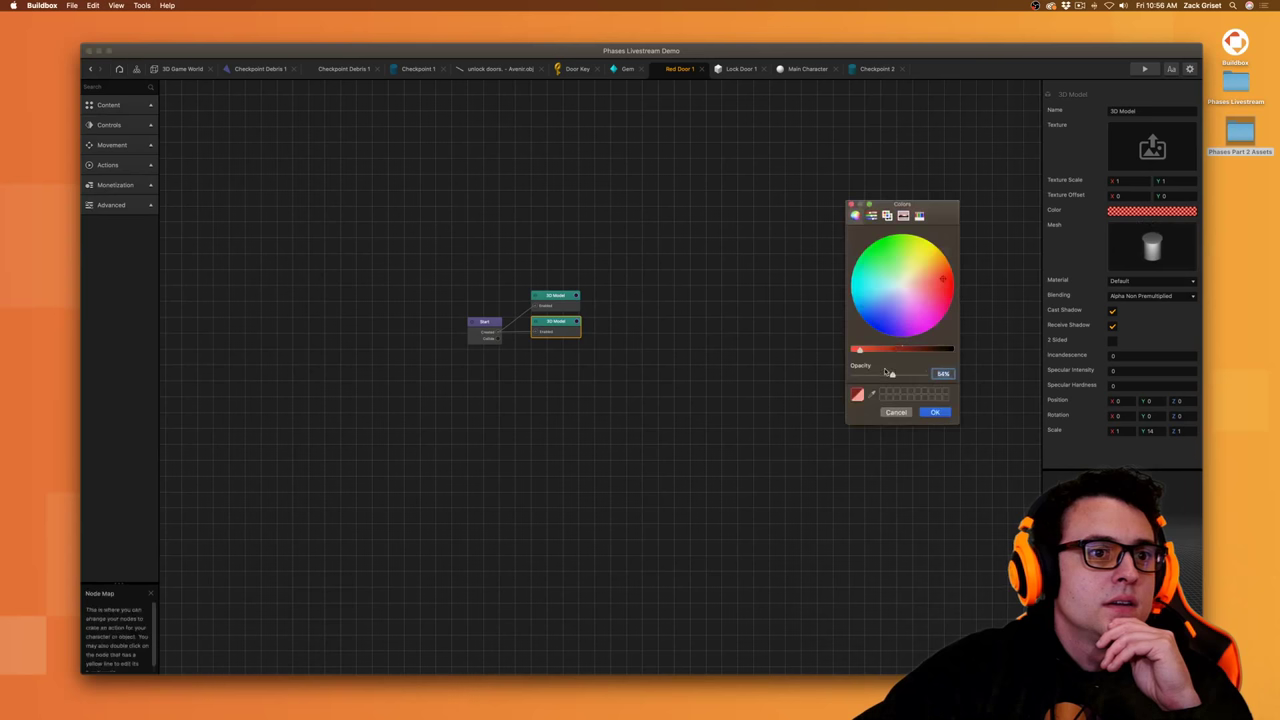
left_click(935, 412)
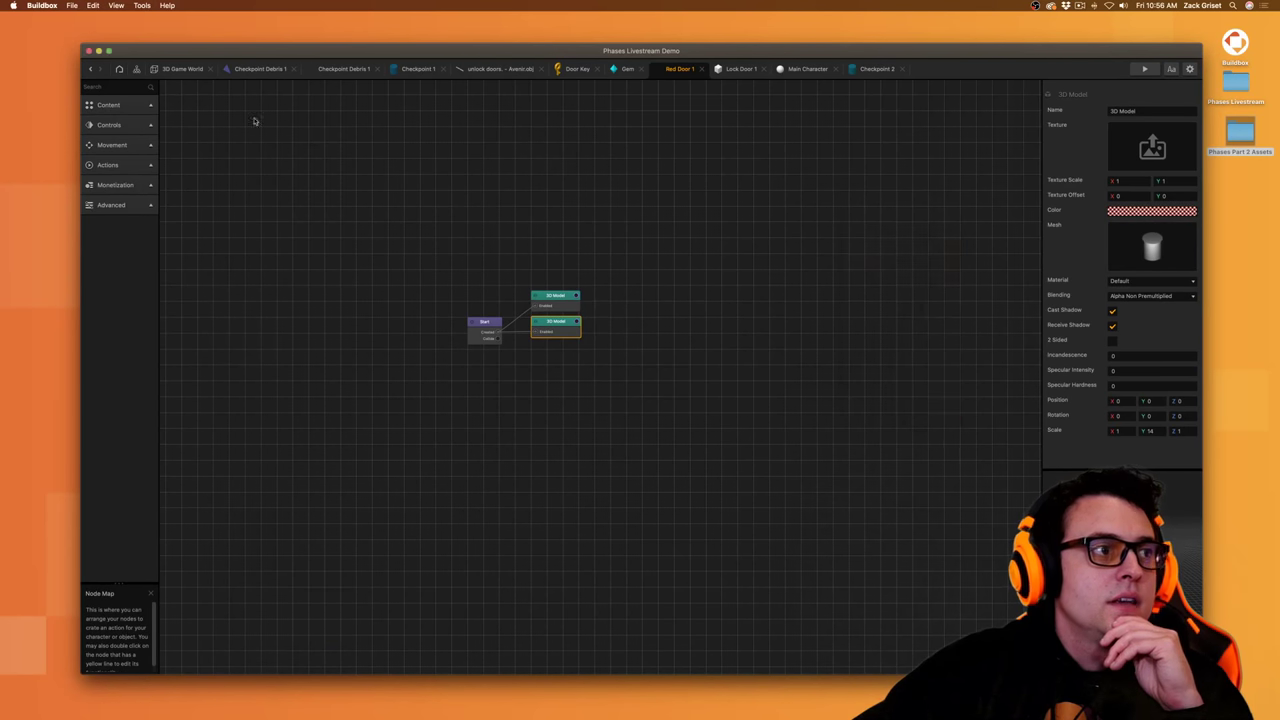
- Preview the 3D Game World to check the red door's transparency, and close the preview
left_click(182, 68)
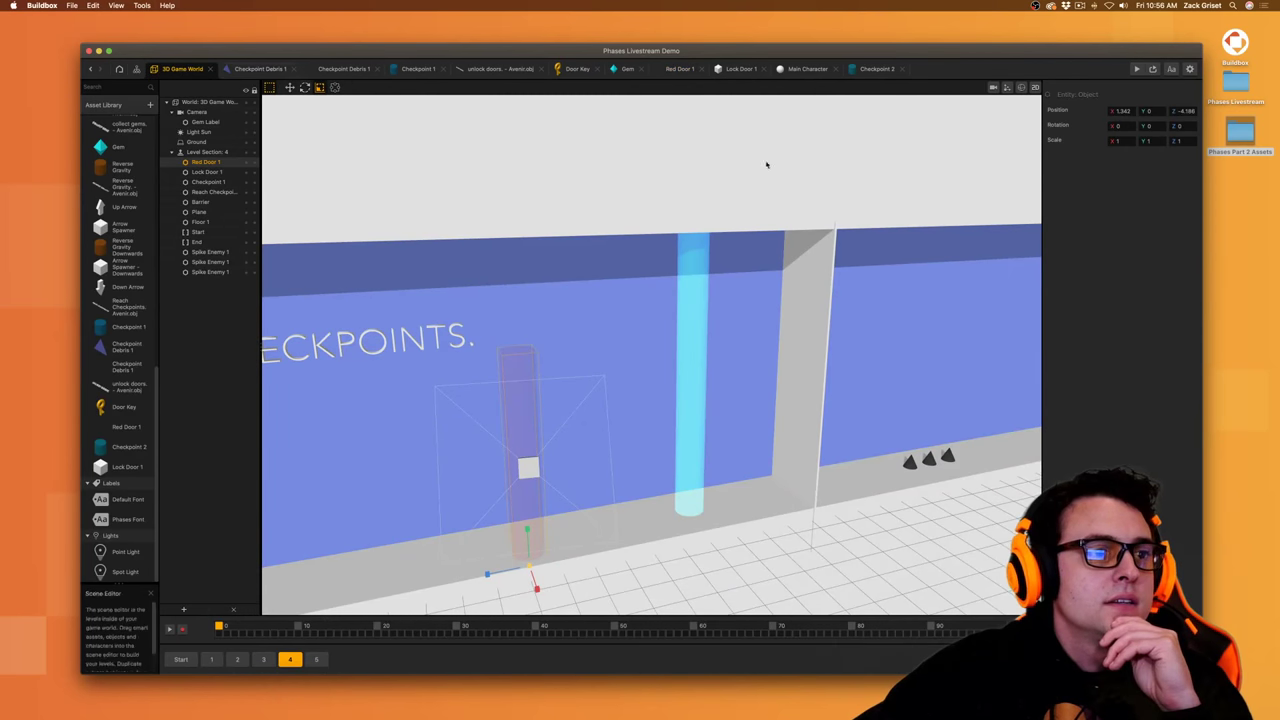
left_click(1150, 72)
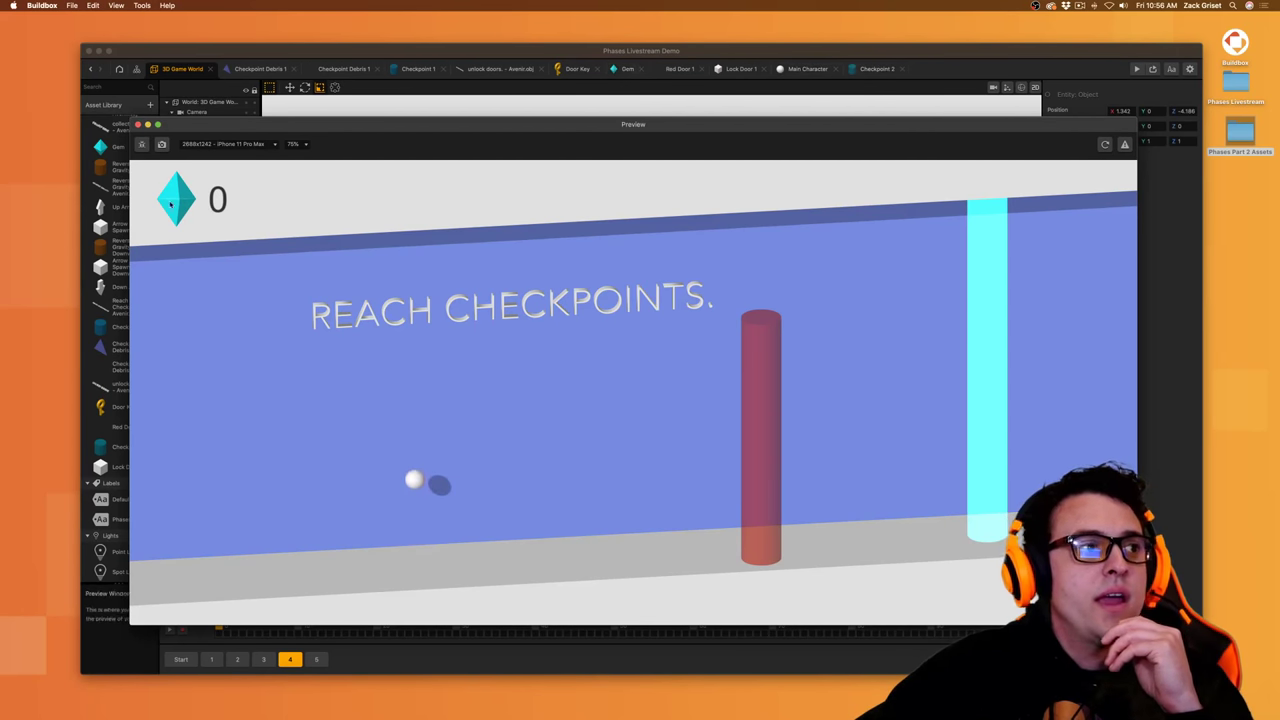
left_click(138, 124)
- Give Red Door 1's lower 3D Model node a softer red with 60% opacity and set its Blending to Additive
left_click(682, 69)
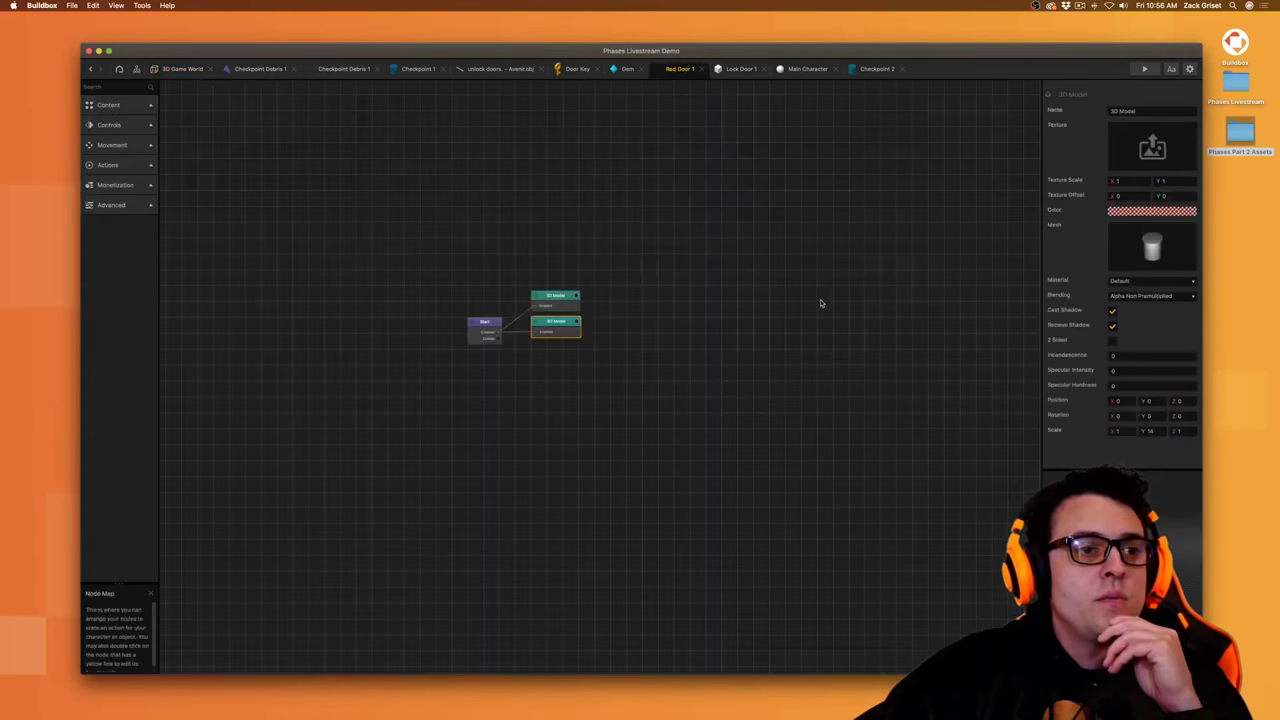
left_click(1143, 212)
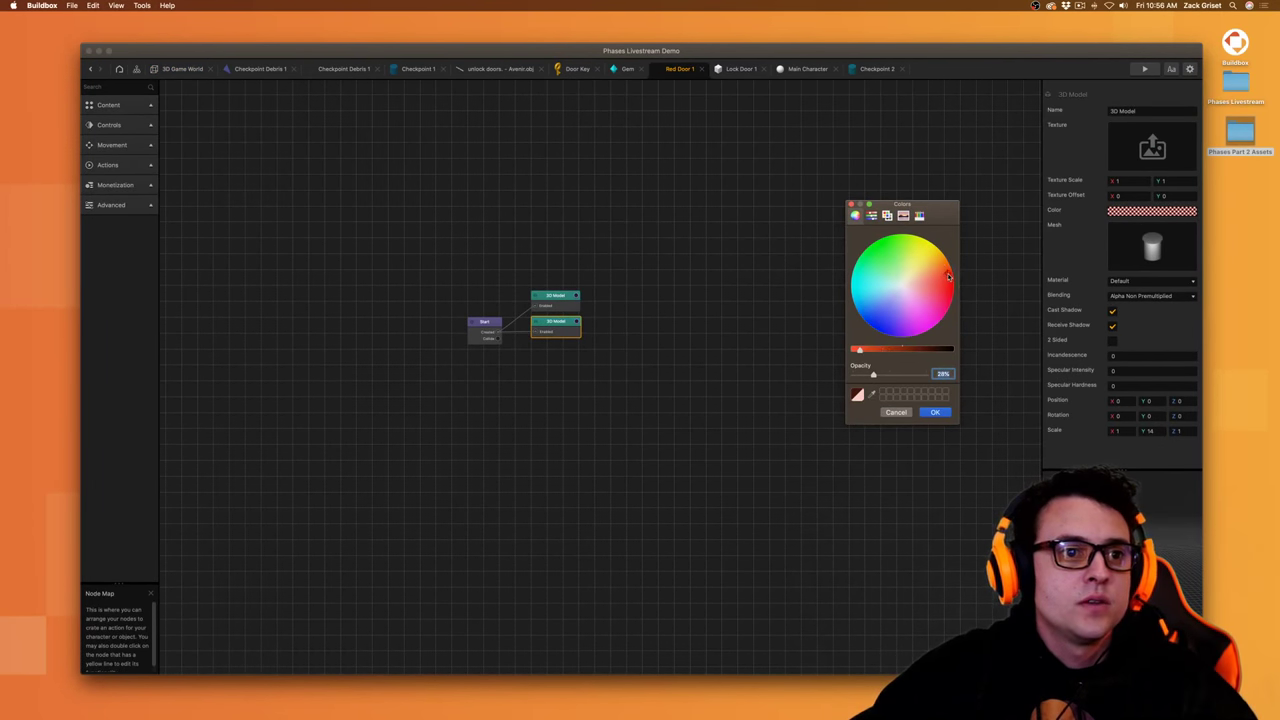
left_click(895, 375)
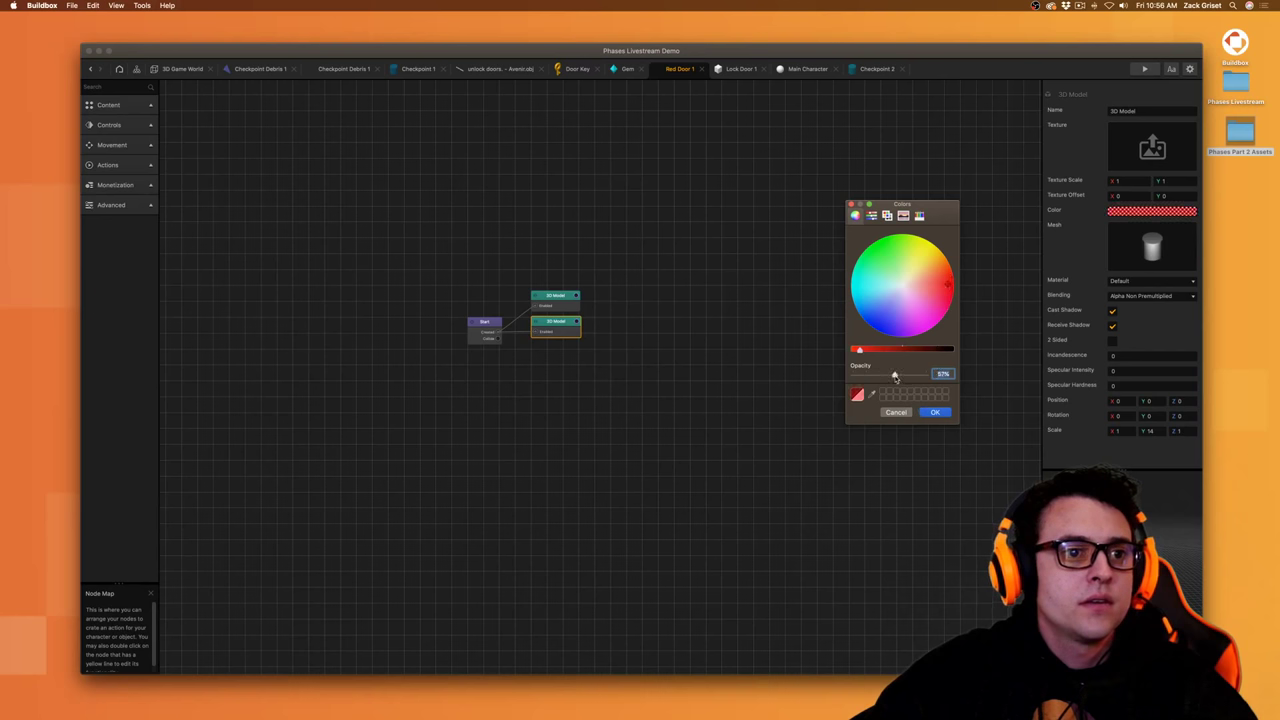
left_click(937, 284)
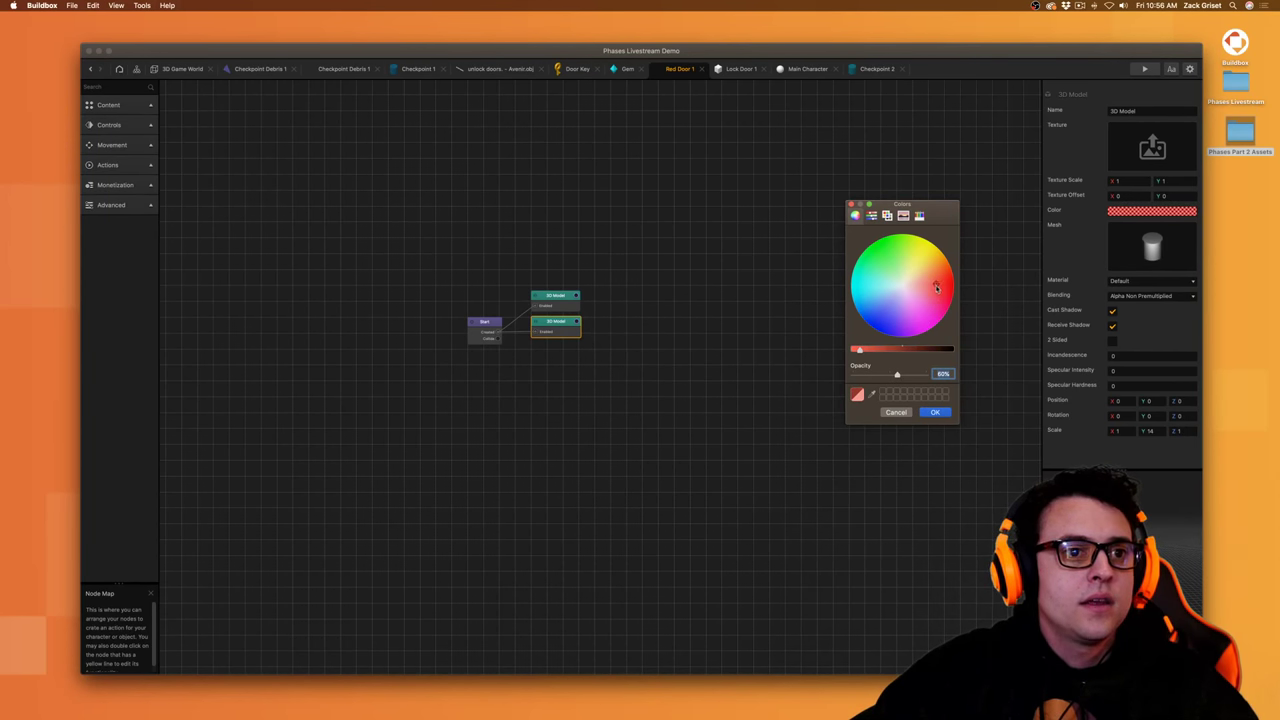
left_click(935, 413)
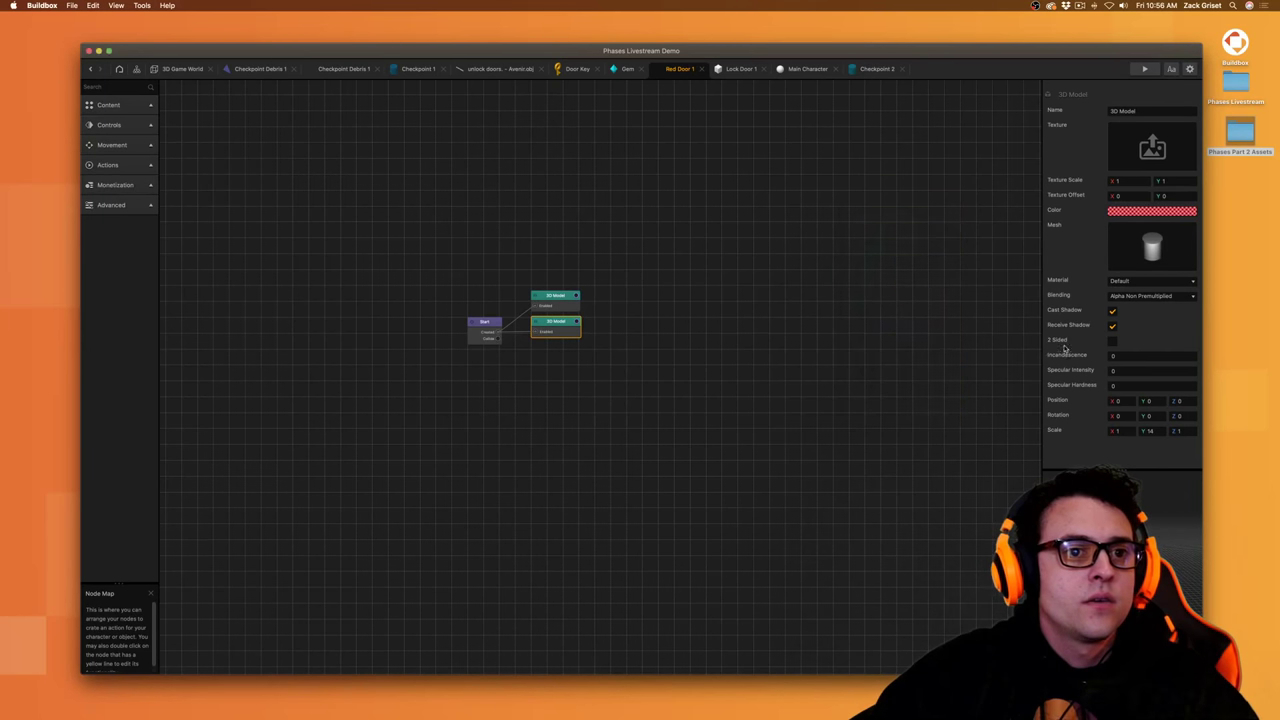
left_click(1150, 296)
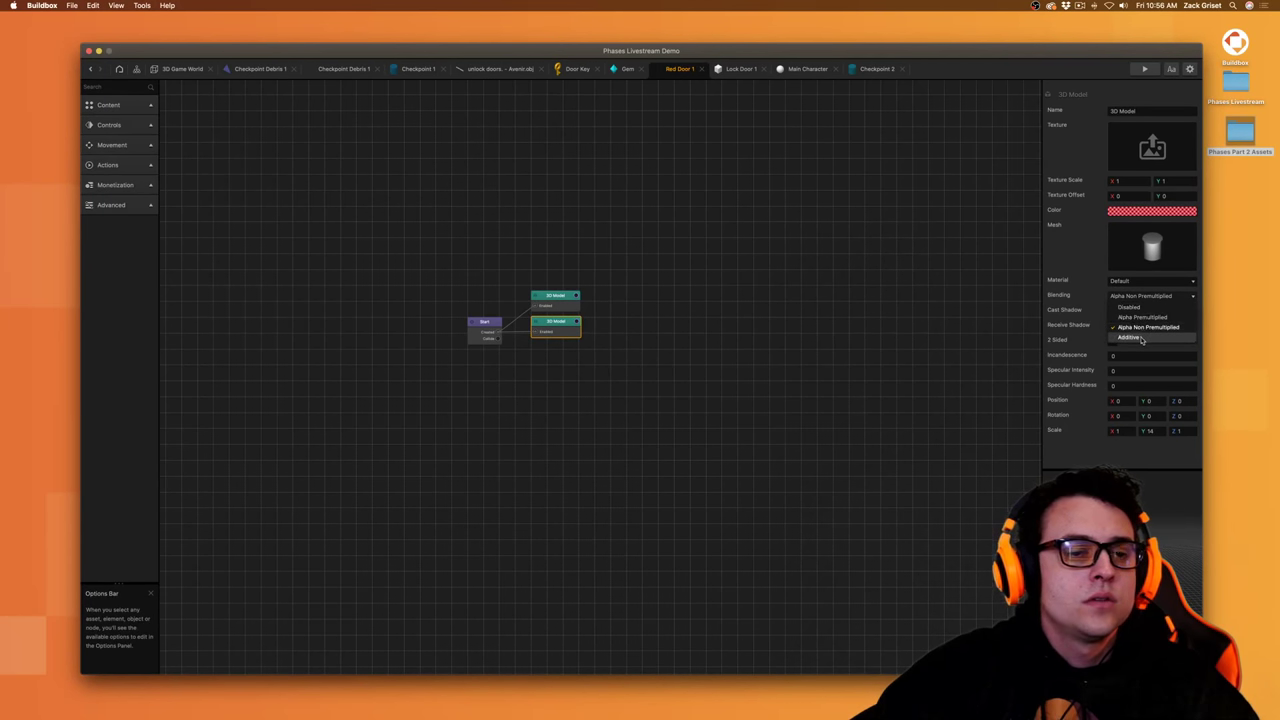
left_click(1141, 338)
- Give the upper 3D Model node a softer red with about 52% opacity, return to the 3D Game World, and save the project
left_click(558, 303)
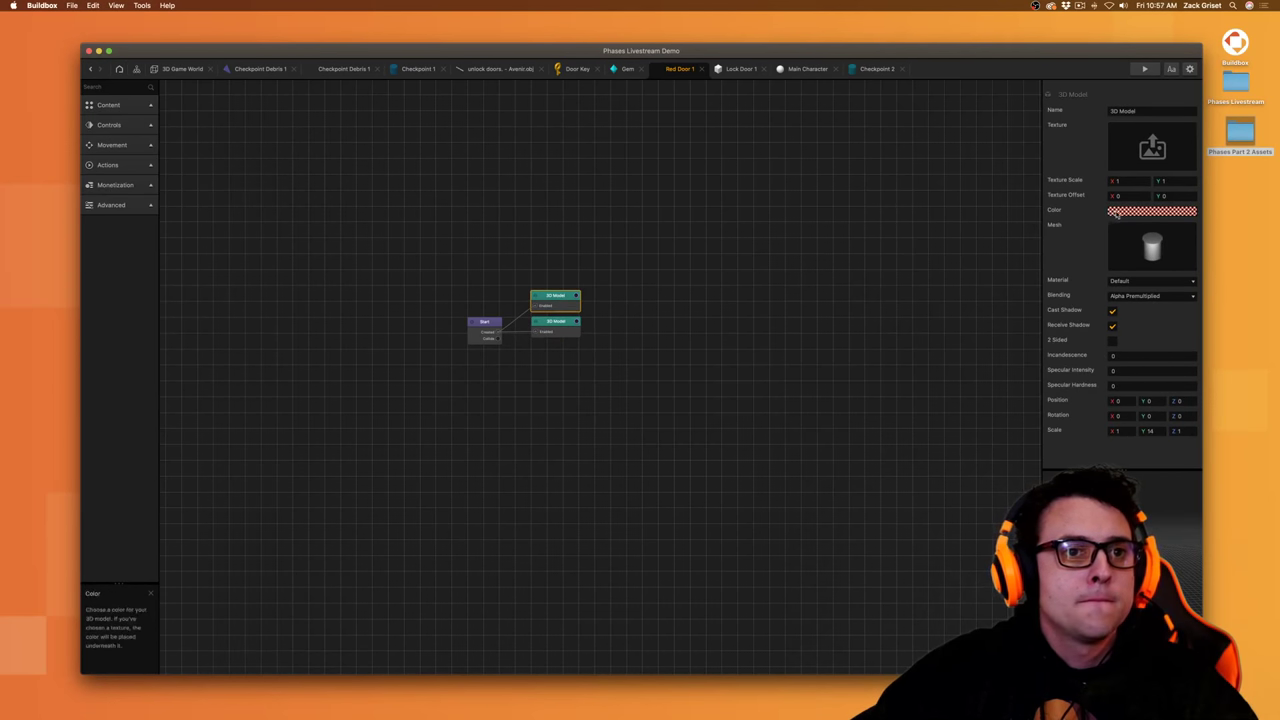
left_click(1117, 212)
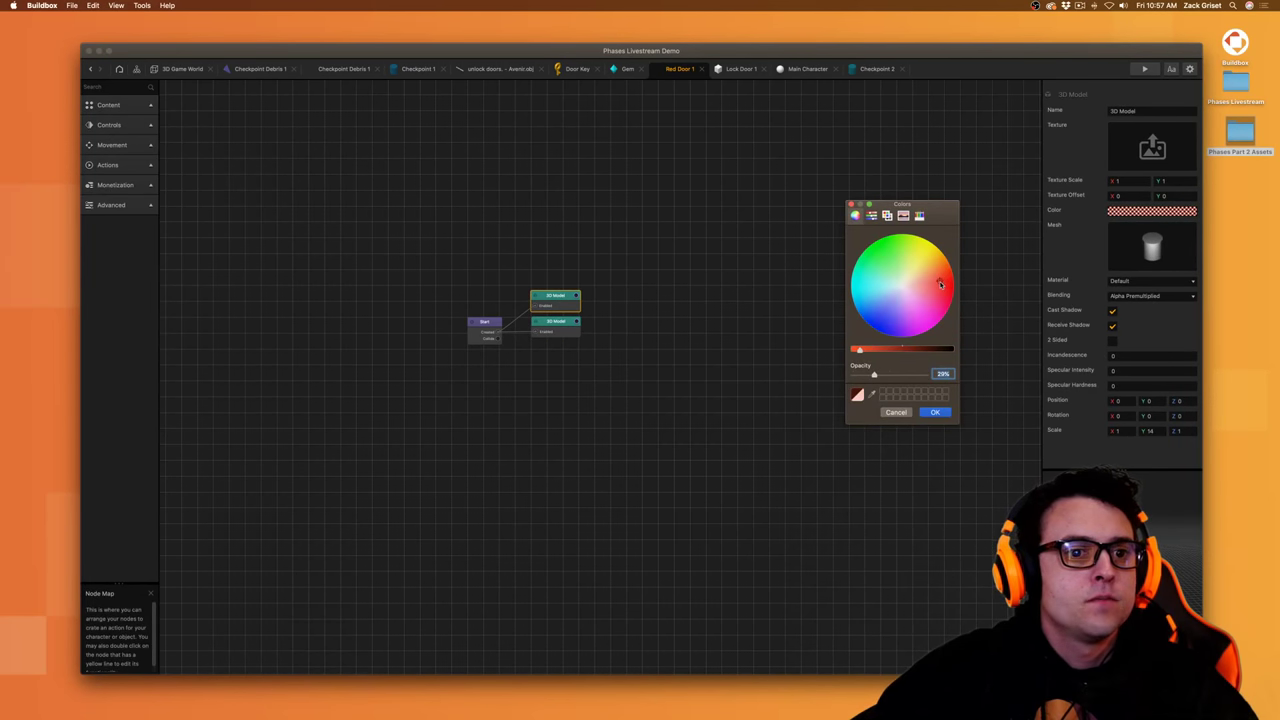
left_click(932, 411)
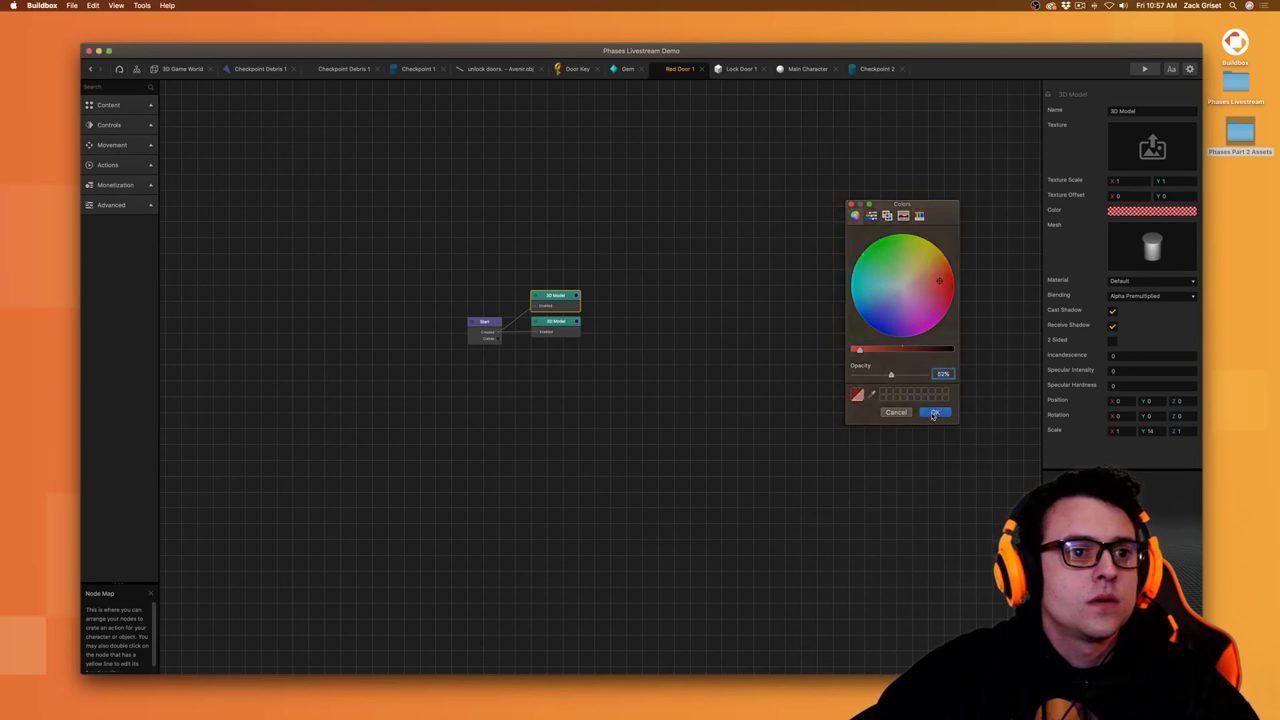
left_click(180, 69)
key("super+s")
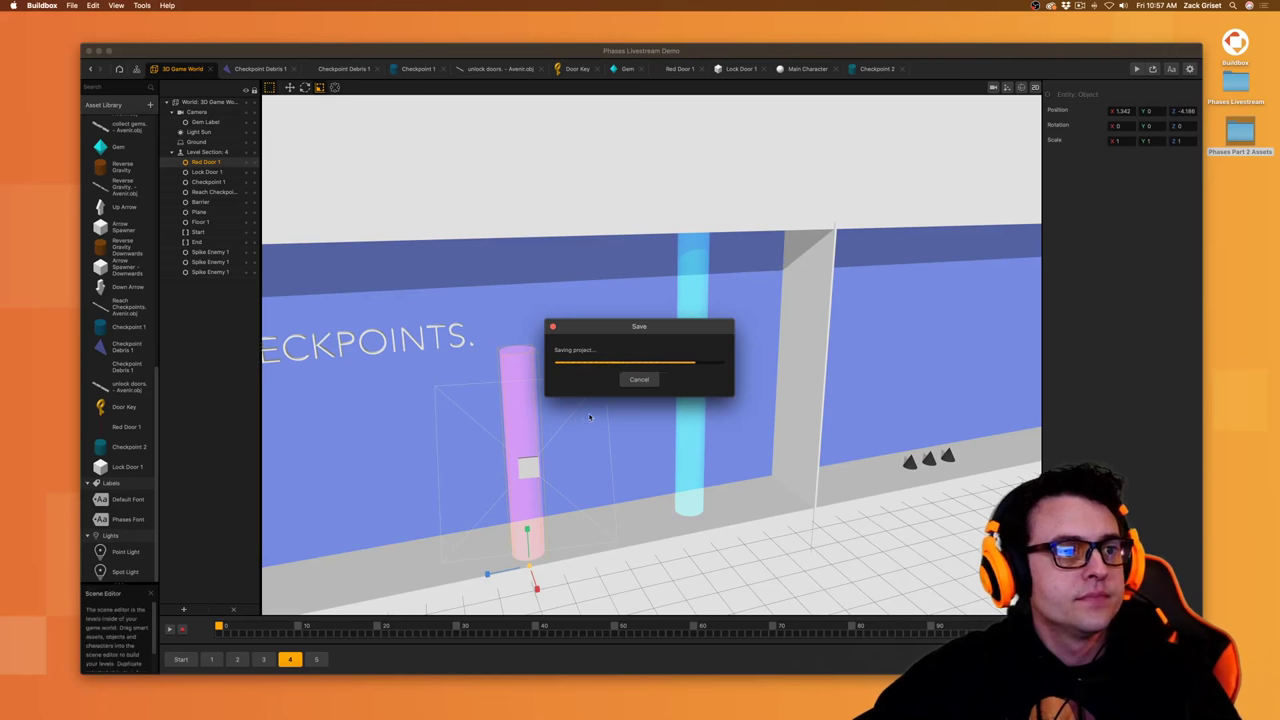
- Delete the selected red door from level section 4, and play the preview through to the unlock doors section
key("BackSpace")
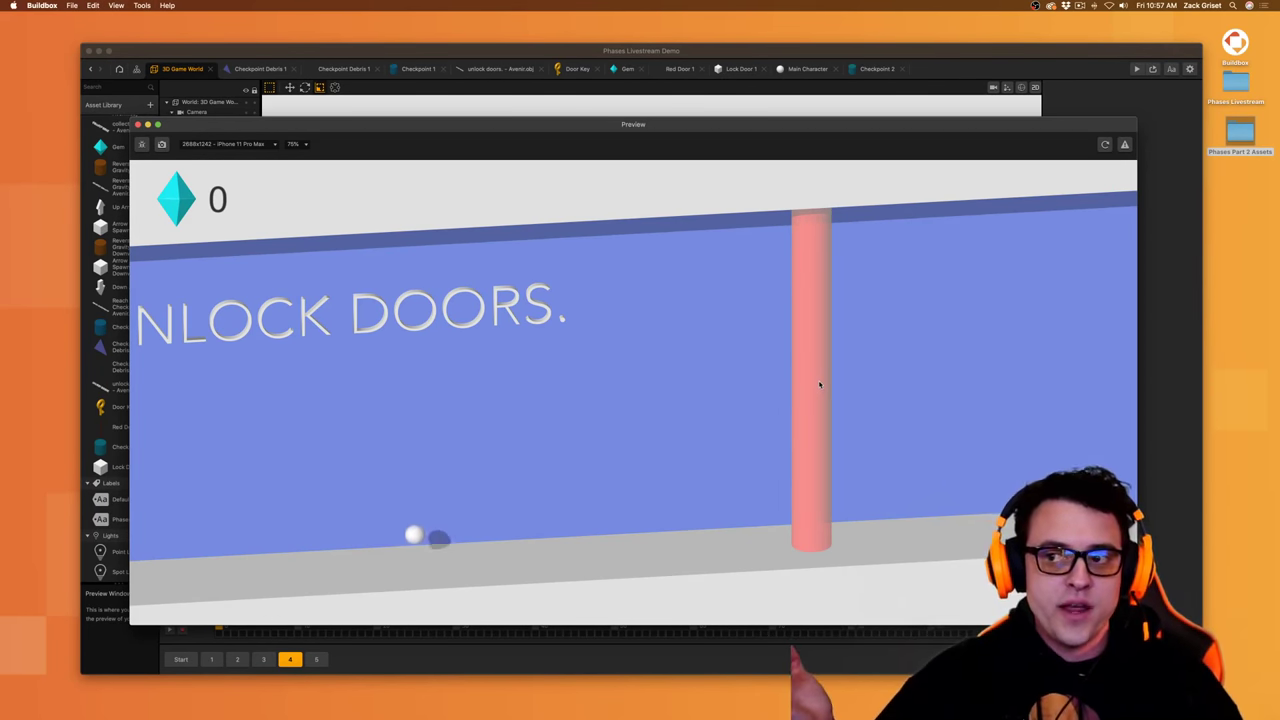
left_click(819, 384)
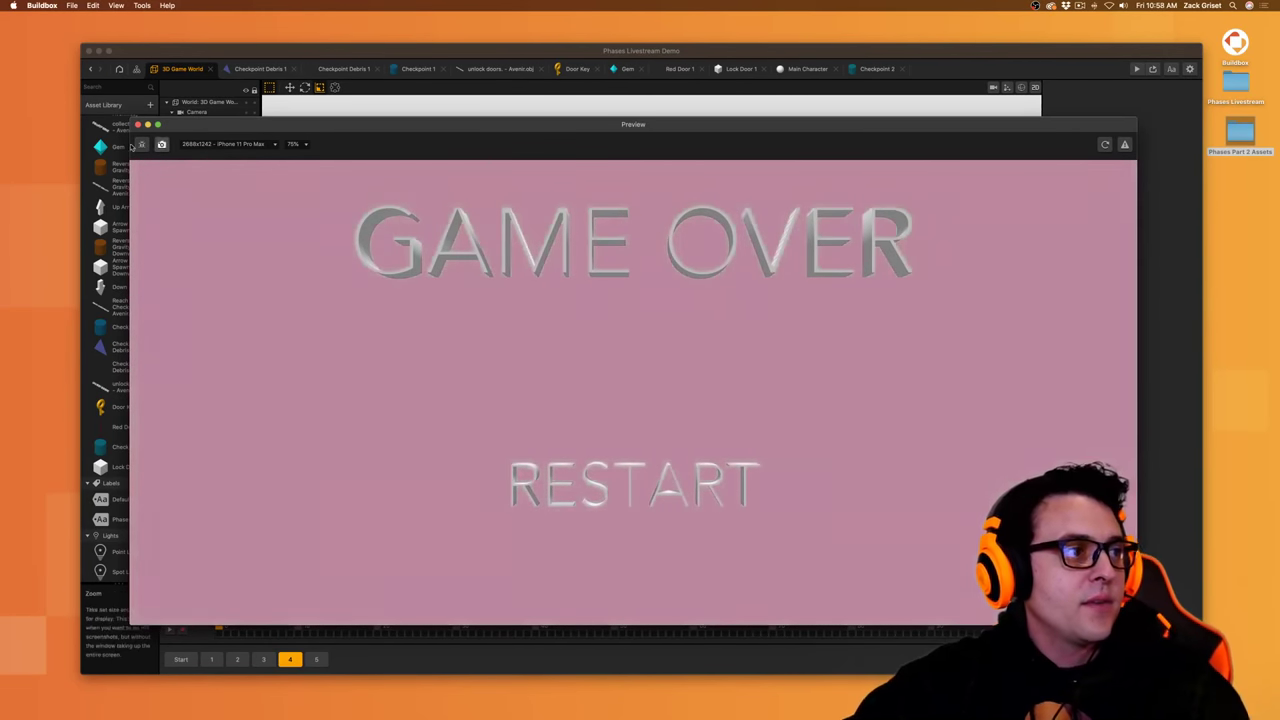
- Close the preview, open Red Door 1's node map, and add a Receive node below the Start node
left_click(138, 125)
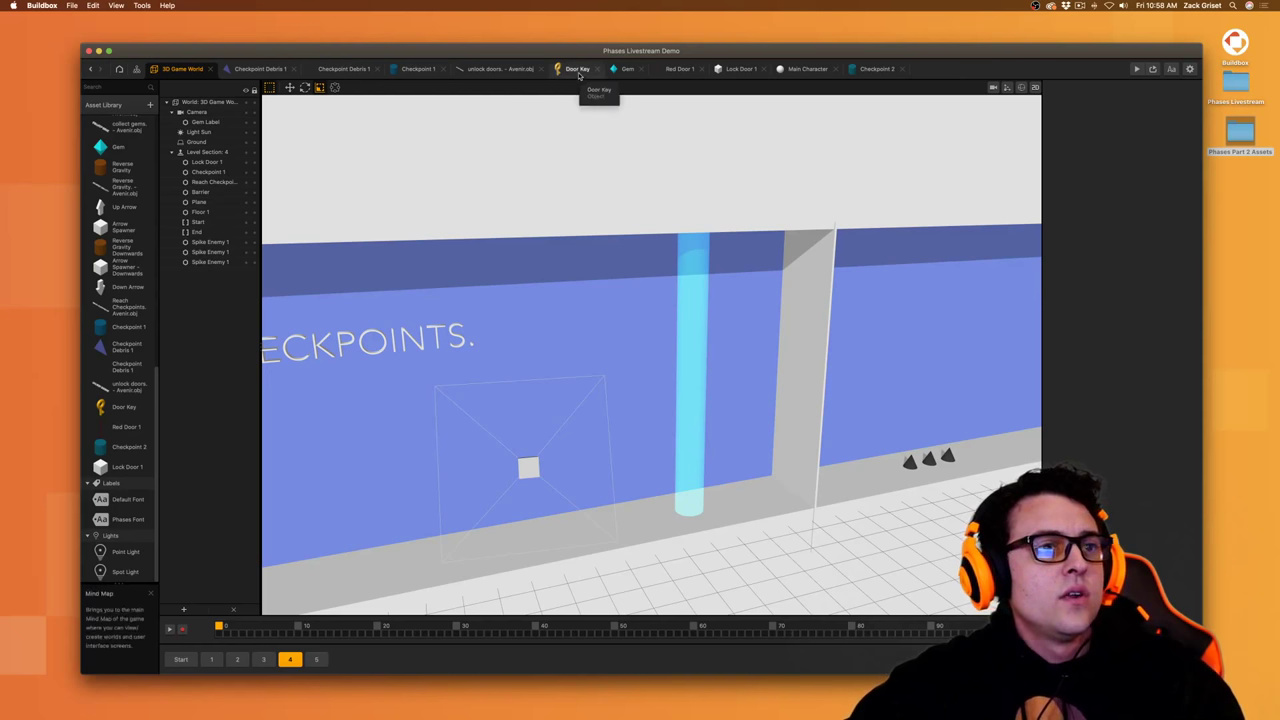
left_click(680, 68)
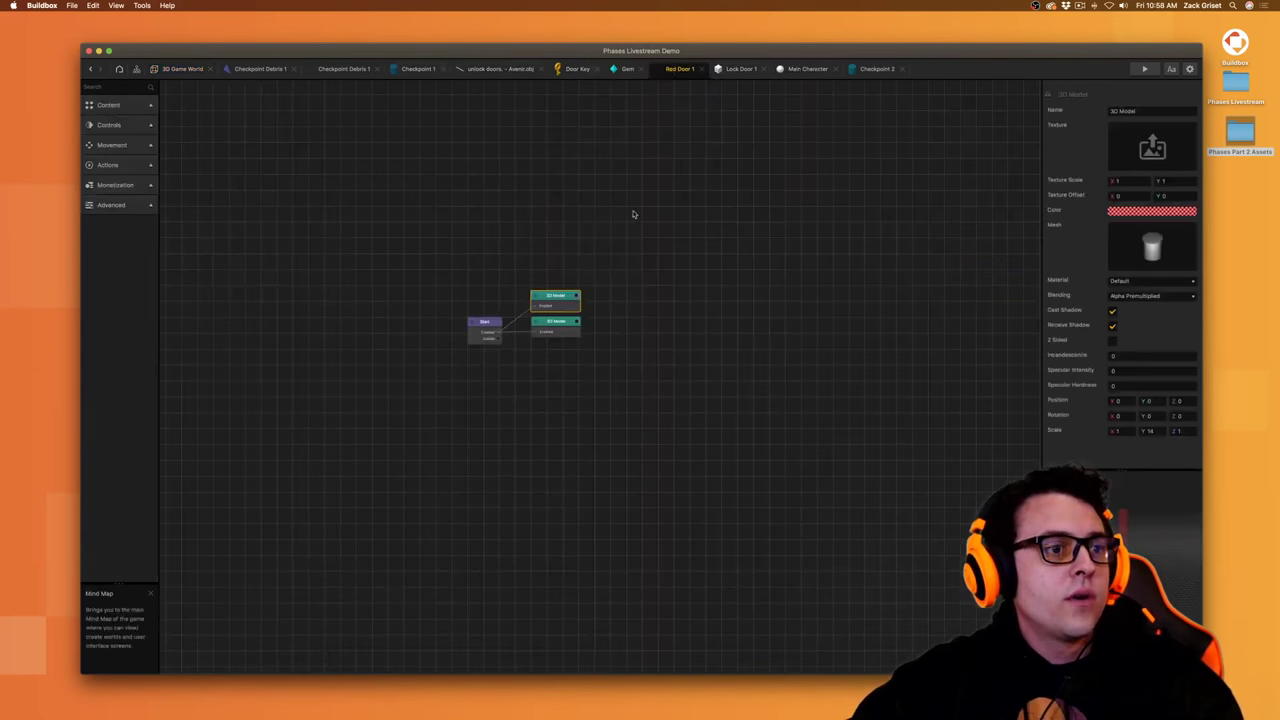
left_click(115, 88)
type("re")
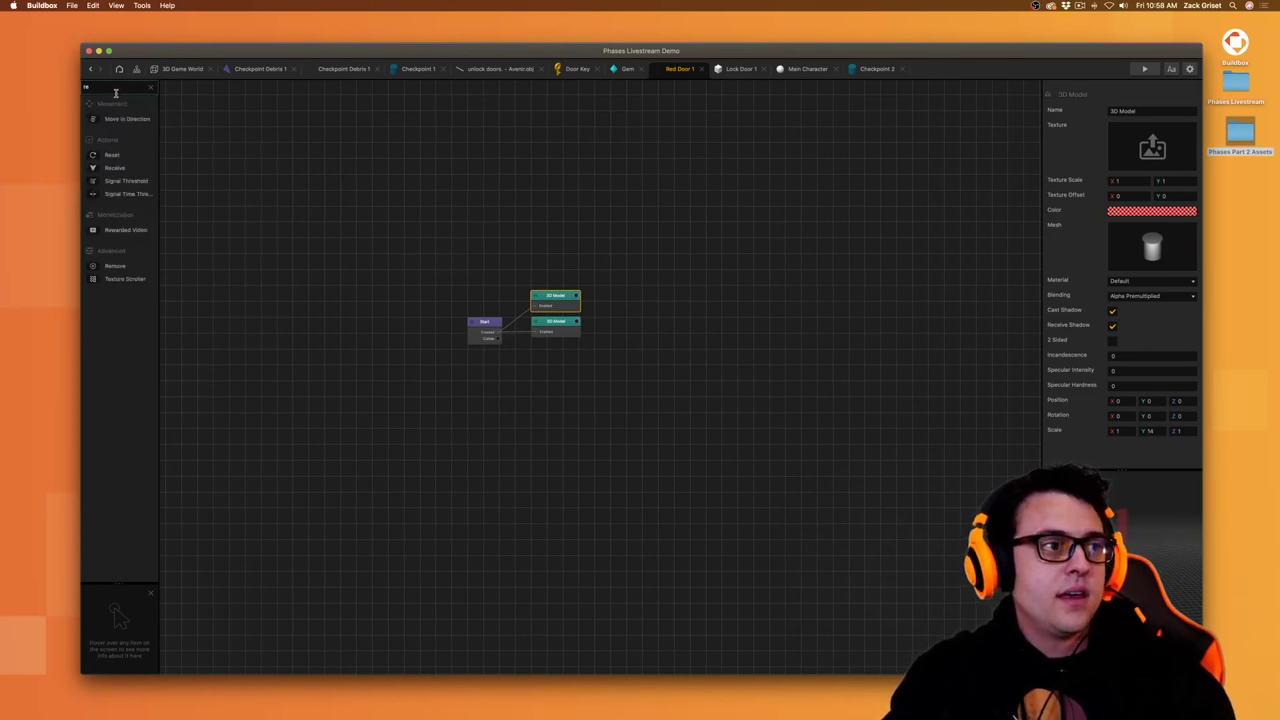
key("BackSpace")
key("BackSpace")
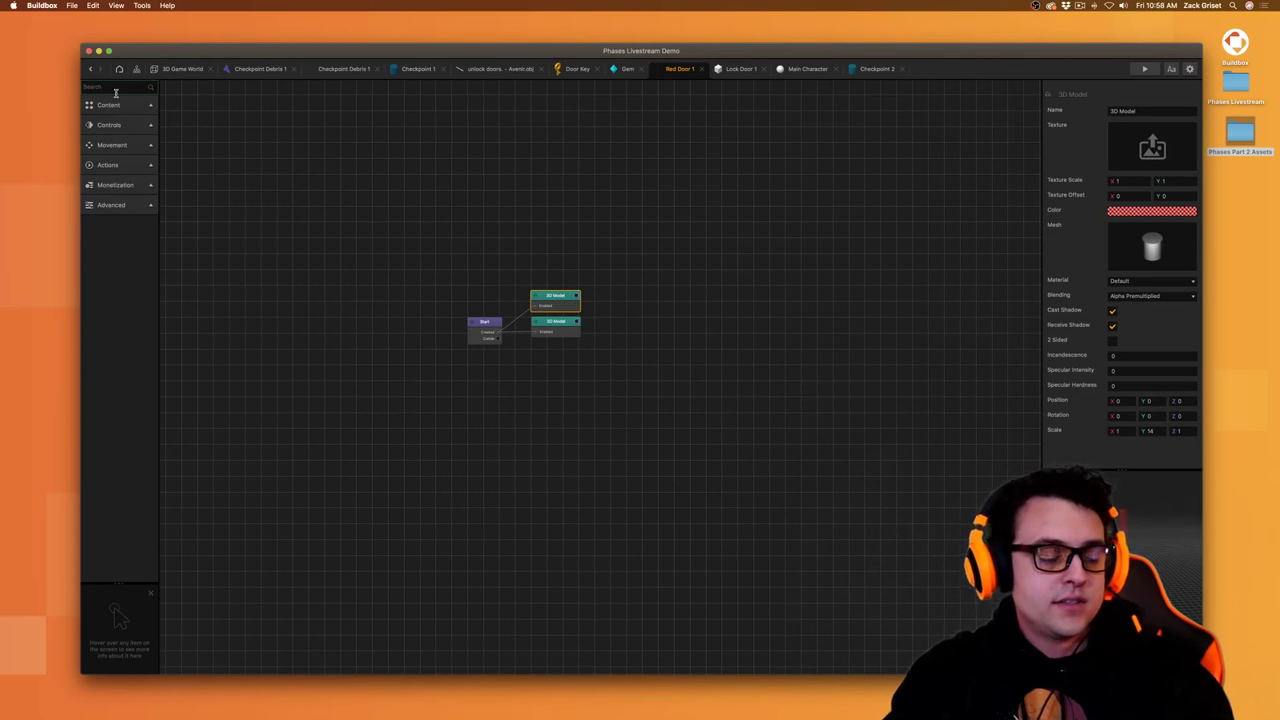
type("rec")
left_click_drag(115, 155, 154, 206)
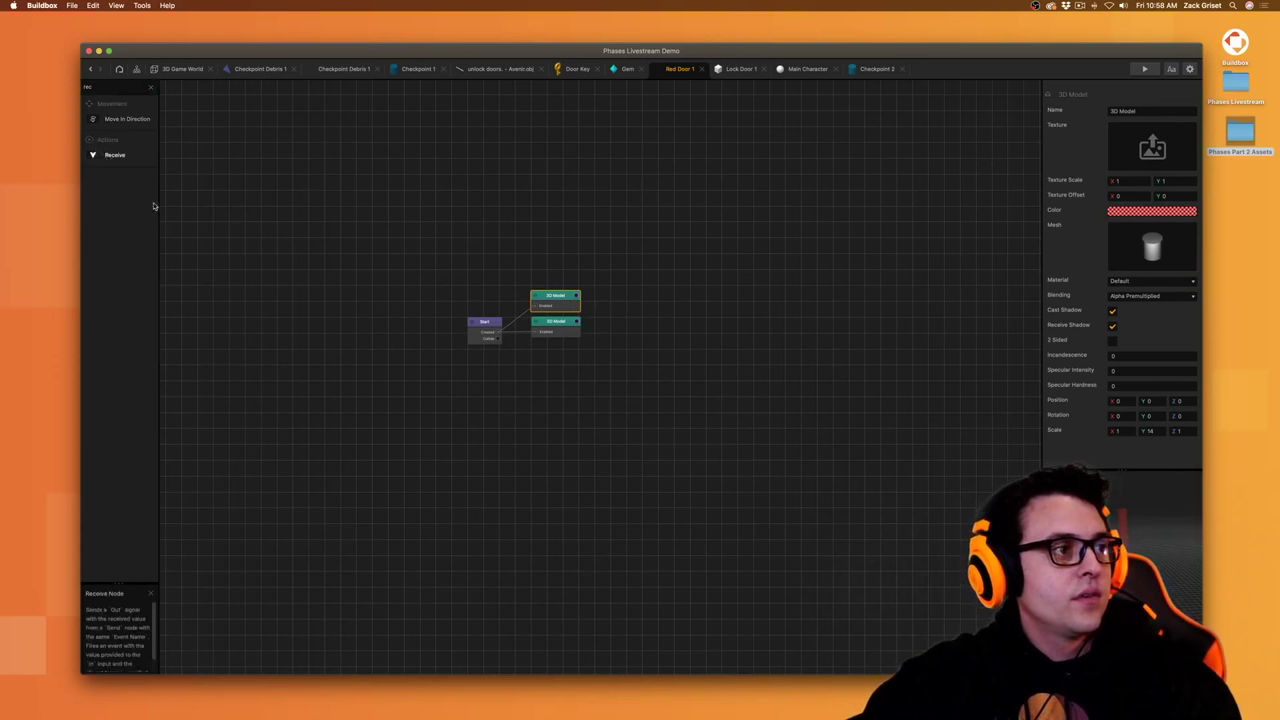
left_click_drag(472, 494, 492, 432)
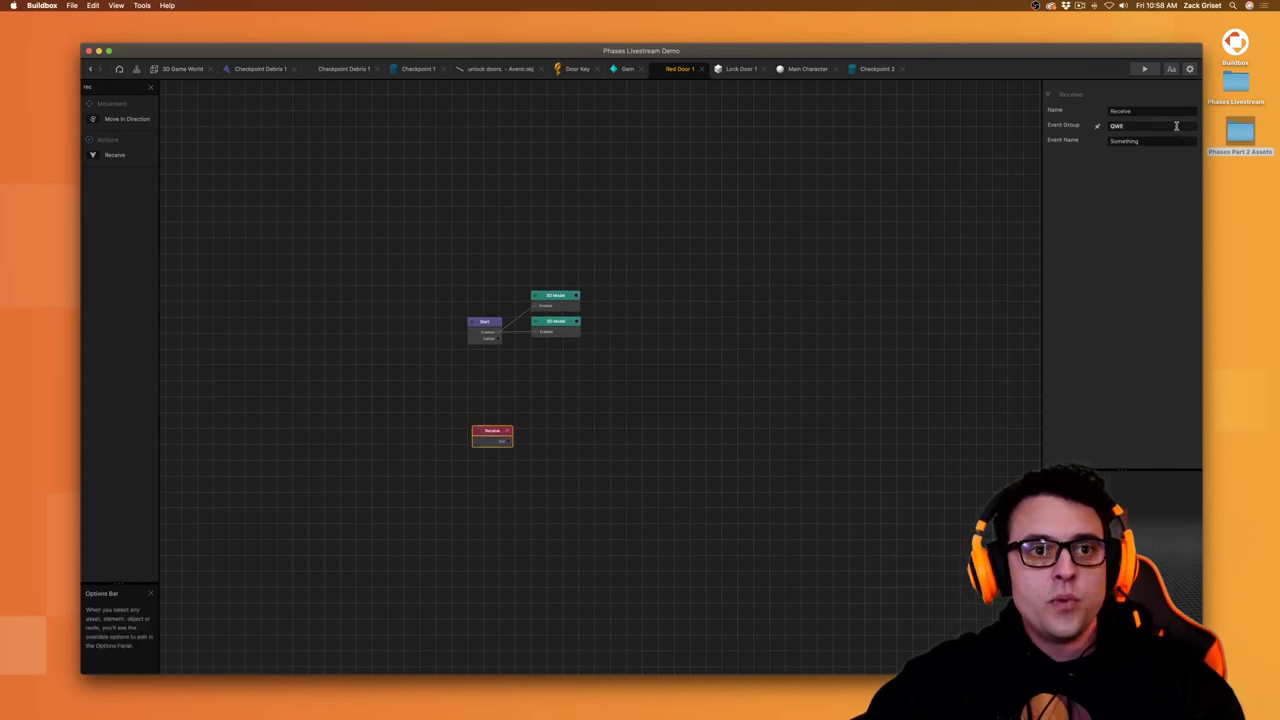
- Set the Receive node's Event Group to Open and its Event Name to Open Door 1
type("Open")
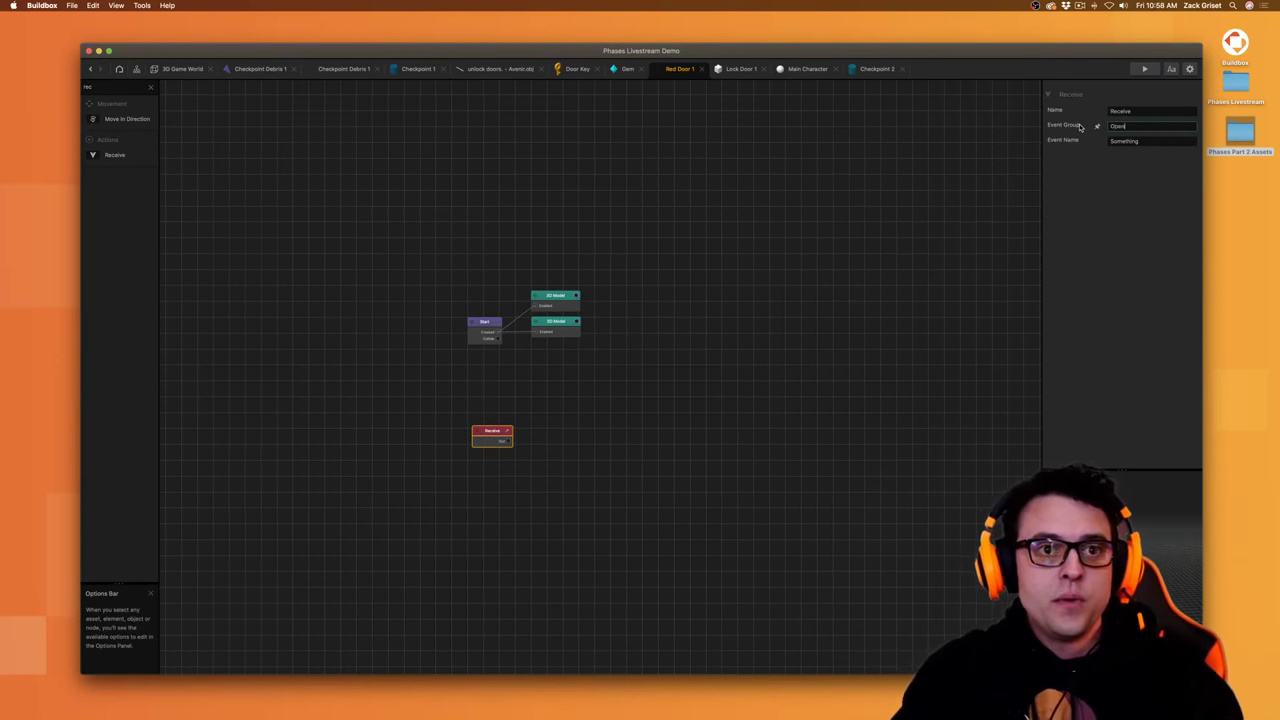
key("Tab")
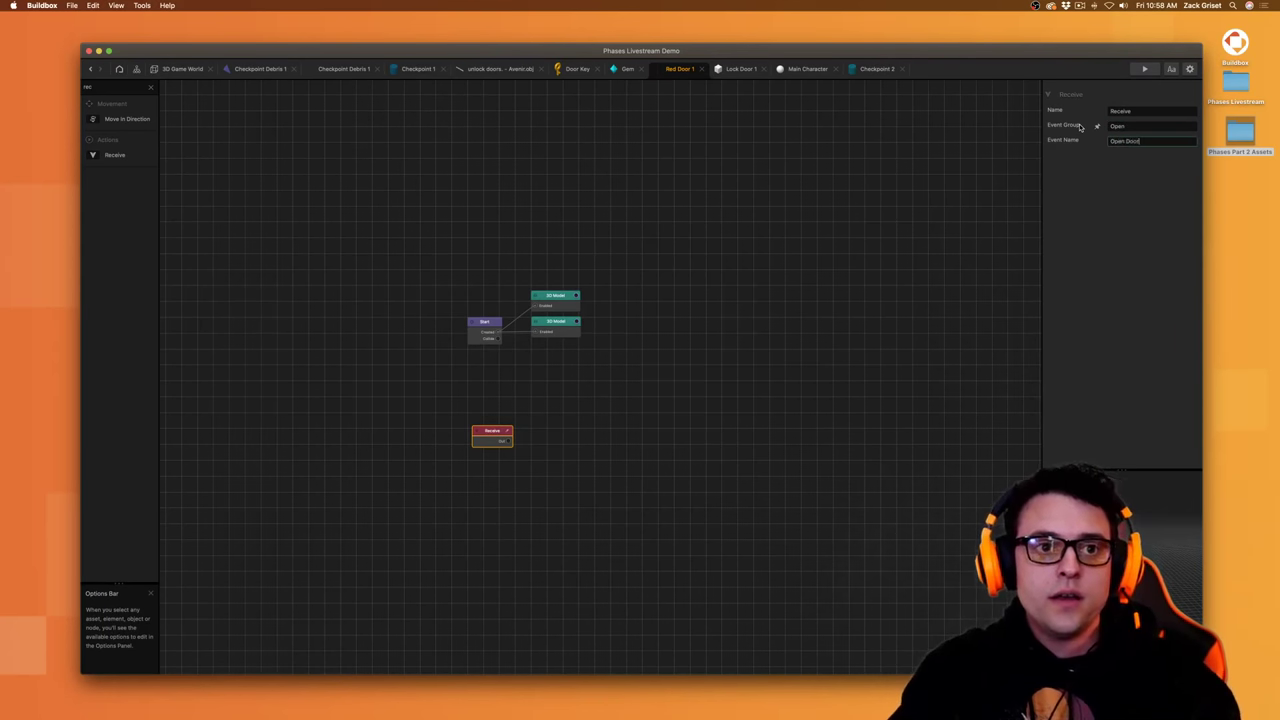
key("Return")
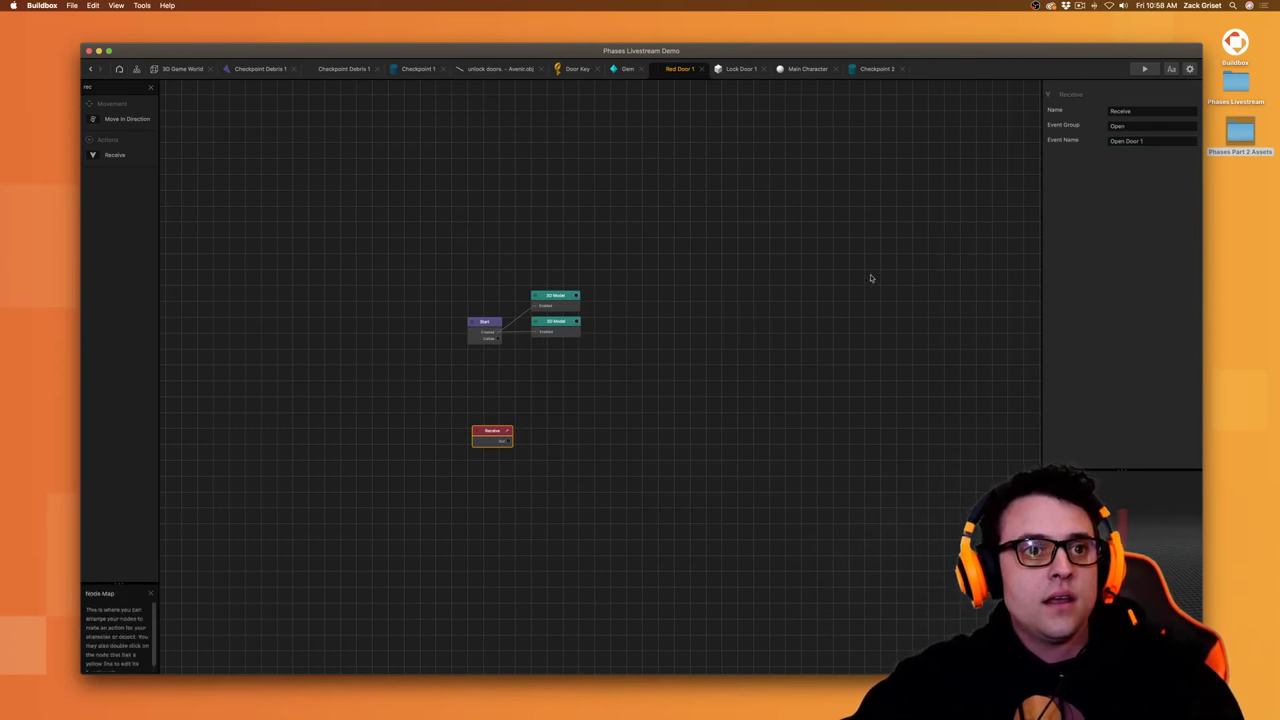
left_click_drag(479, 431, 475, 419)
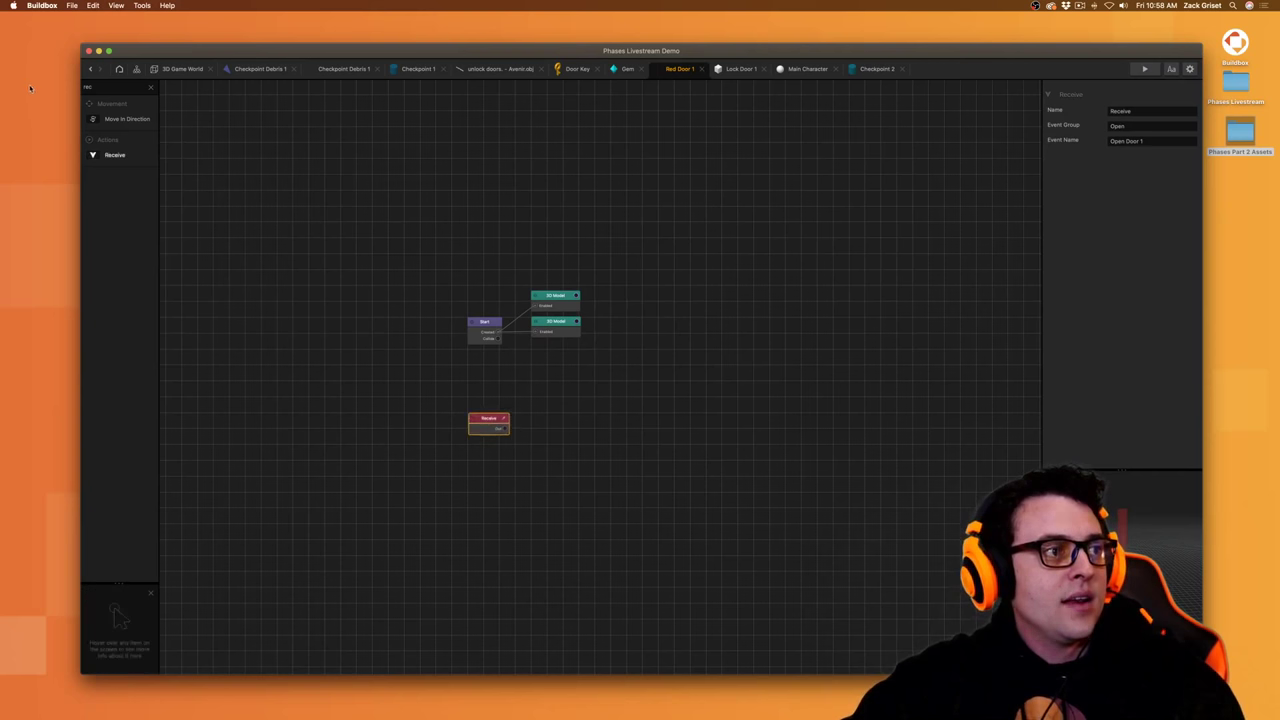
- Add a Defeat node and a Debris Explosion node to Red Door 1's node map
left_click(151, 89)
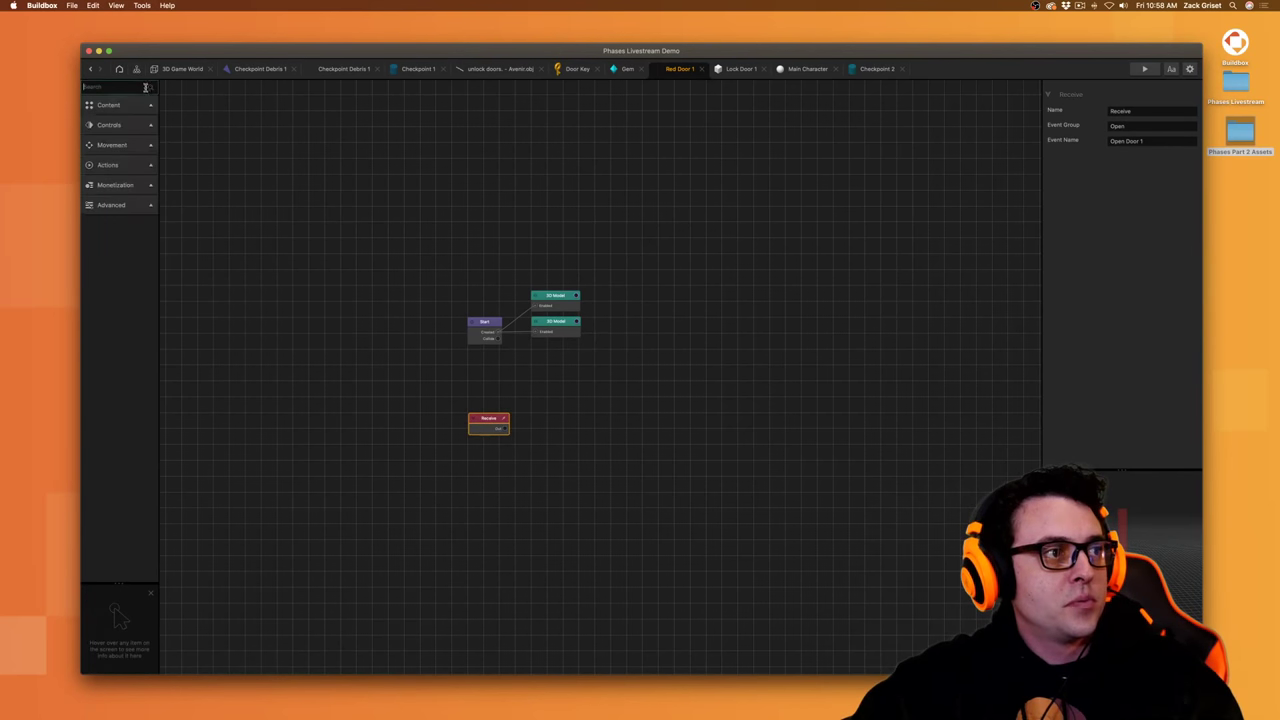
left_click(120, 166)
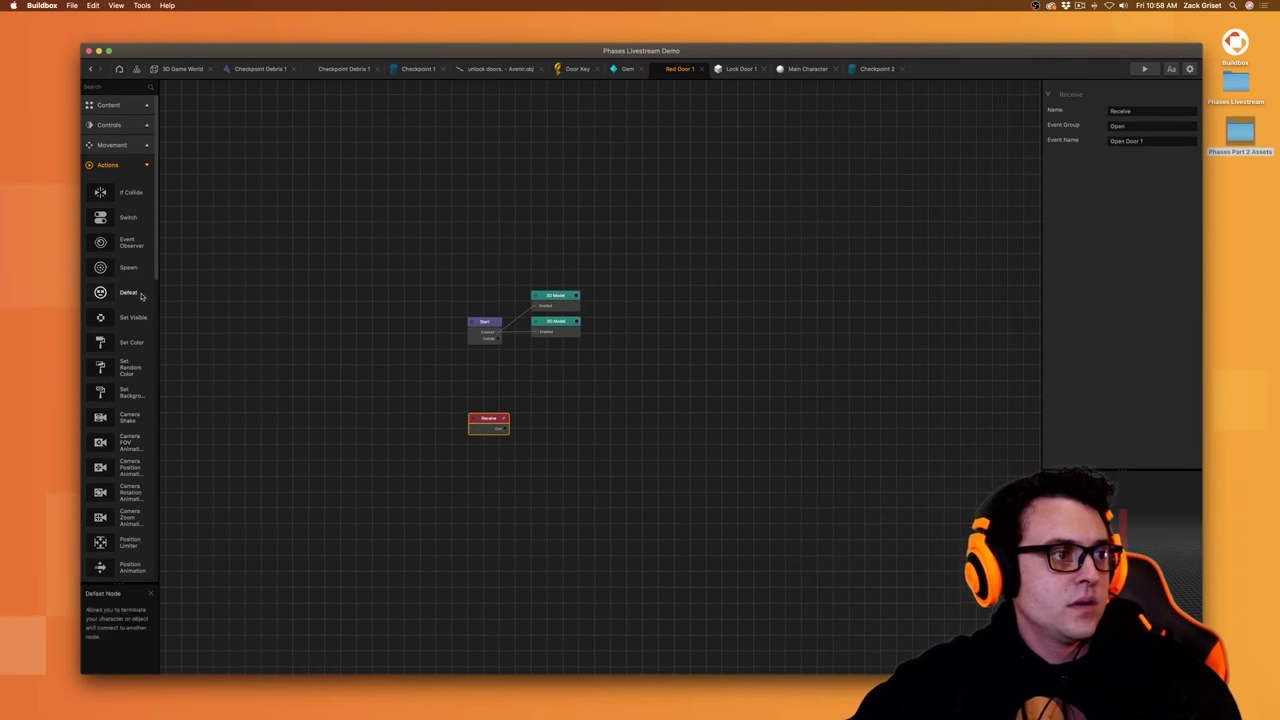
left_click_drag(560, 485, 622, 482)
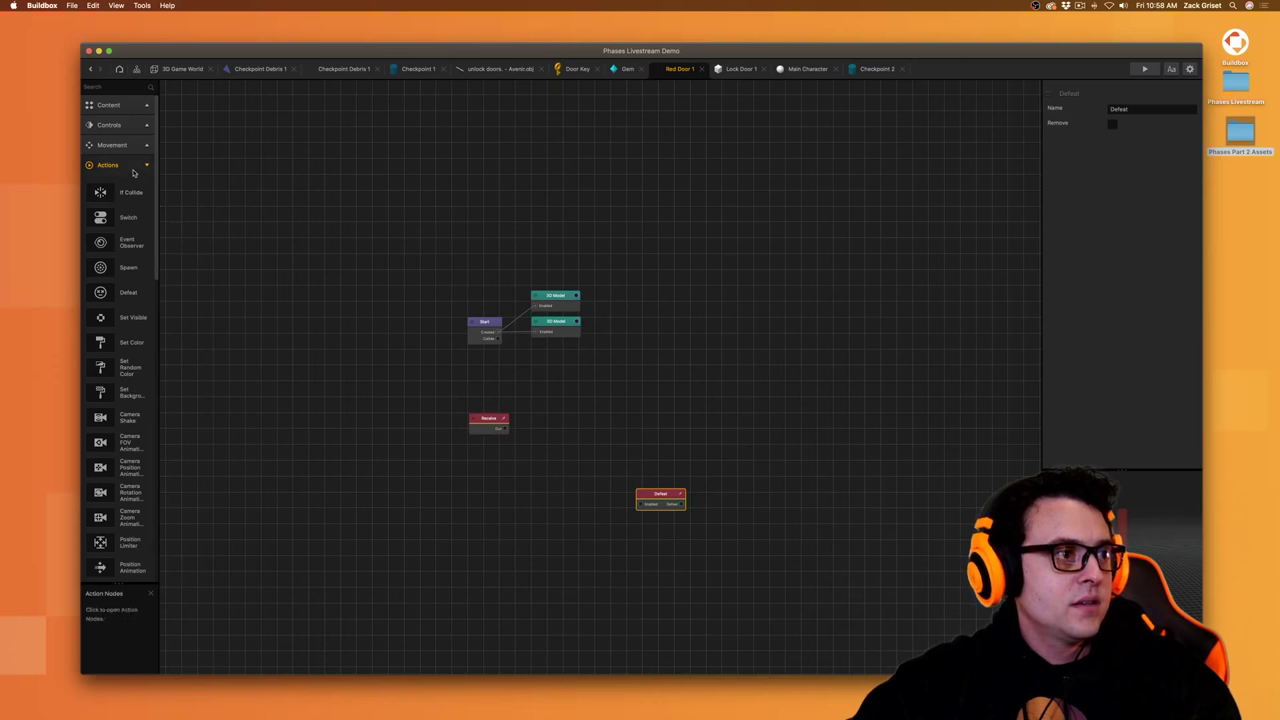
scroll(125, 400, "down", 10)
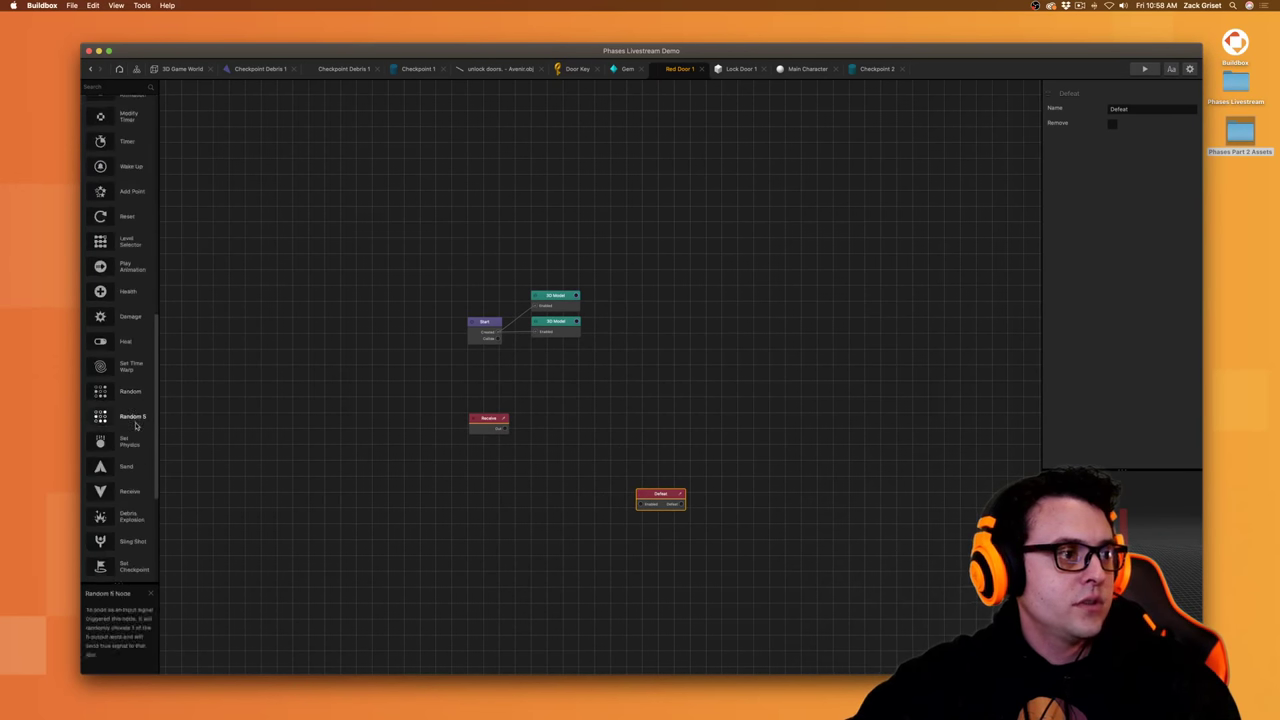
left_click_drag(128, 512, 505, 520)
- Add a Delay node and a Remove node from the advanced nodes to Red Door 1's node map
scroll(120, 480, "down", 5)
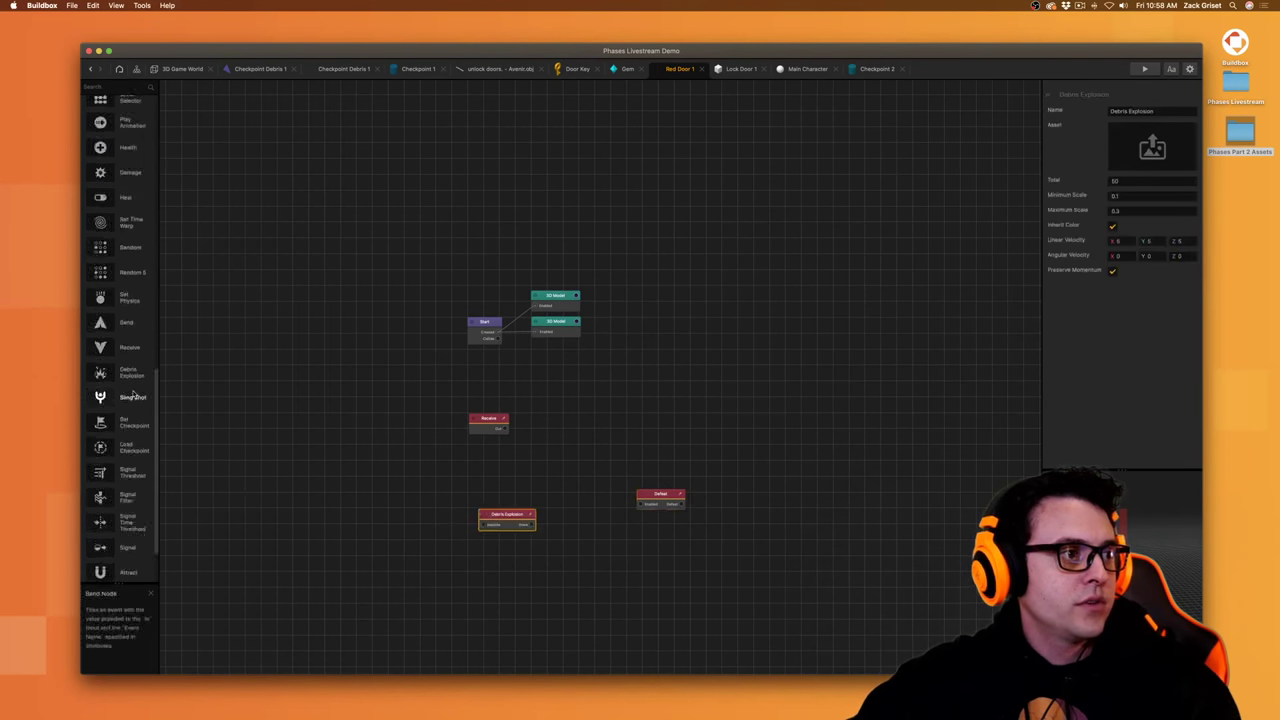
left_click(111, 571)
scroll(118, 450, "down", 5)
left_click_drag(115, 363, 416, 432)
left_click_drag(100, 389, 312, 476)
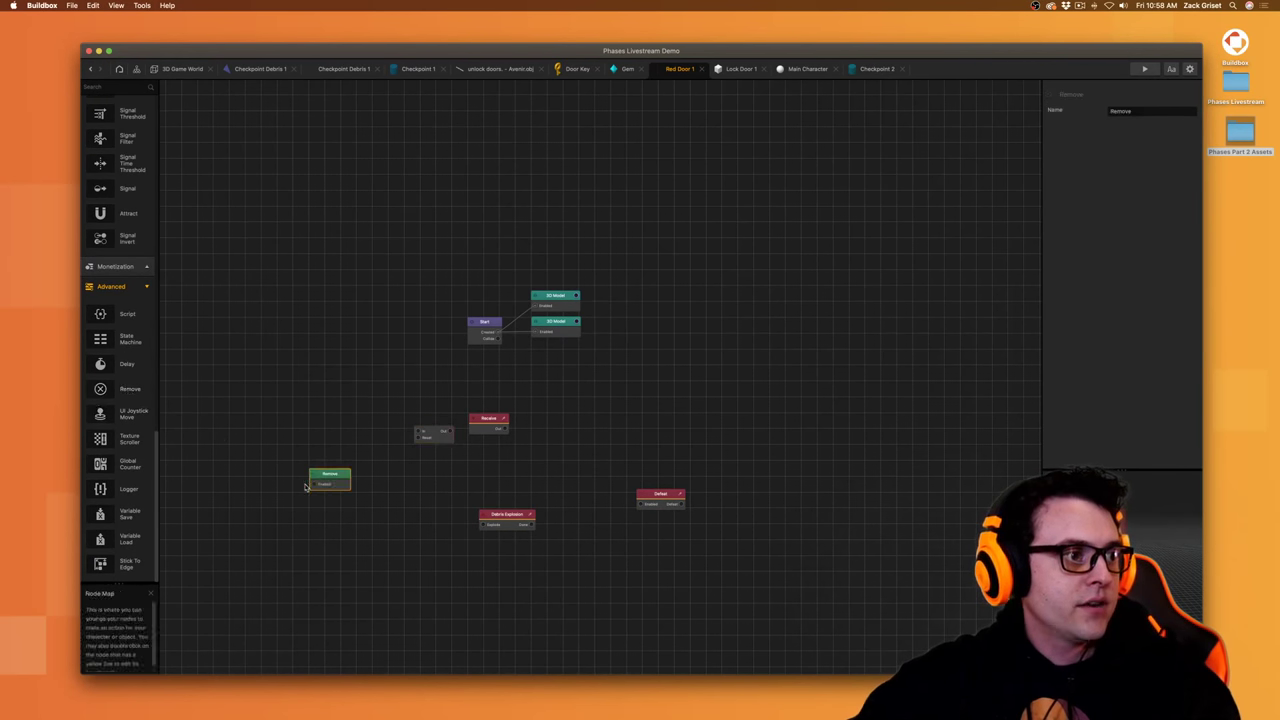
left_click_drag(434, 441, 436, 445)
left_click(290, 383)
scroll(582, 475, "up", 3)
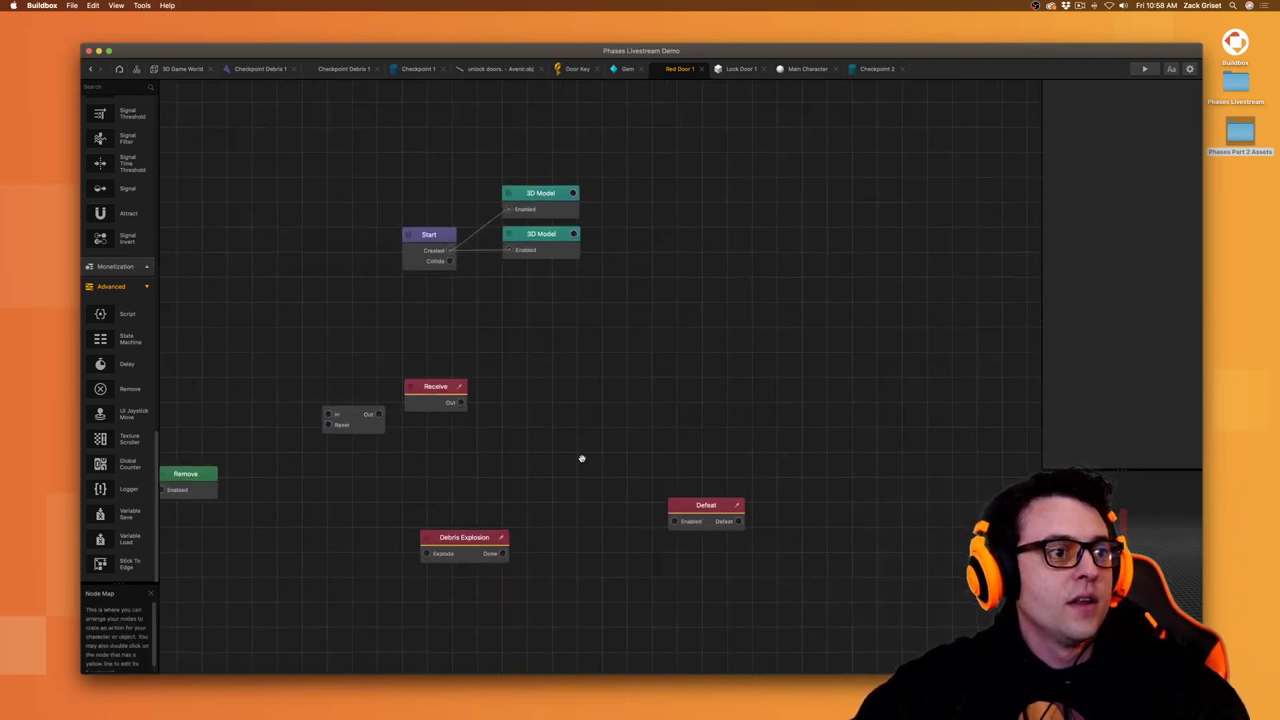
- Arrange the Defeat and Debris Explosion nodes beside Receive, and connect Receive's Out to Debris Explosion's Explode input
left_click(440, 394)
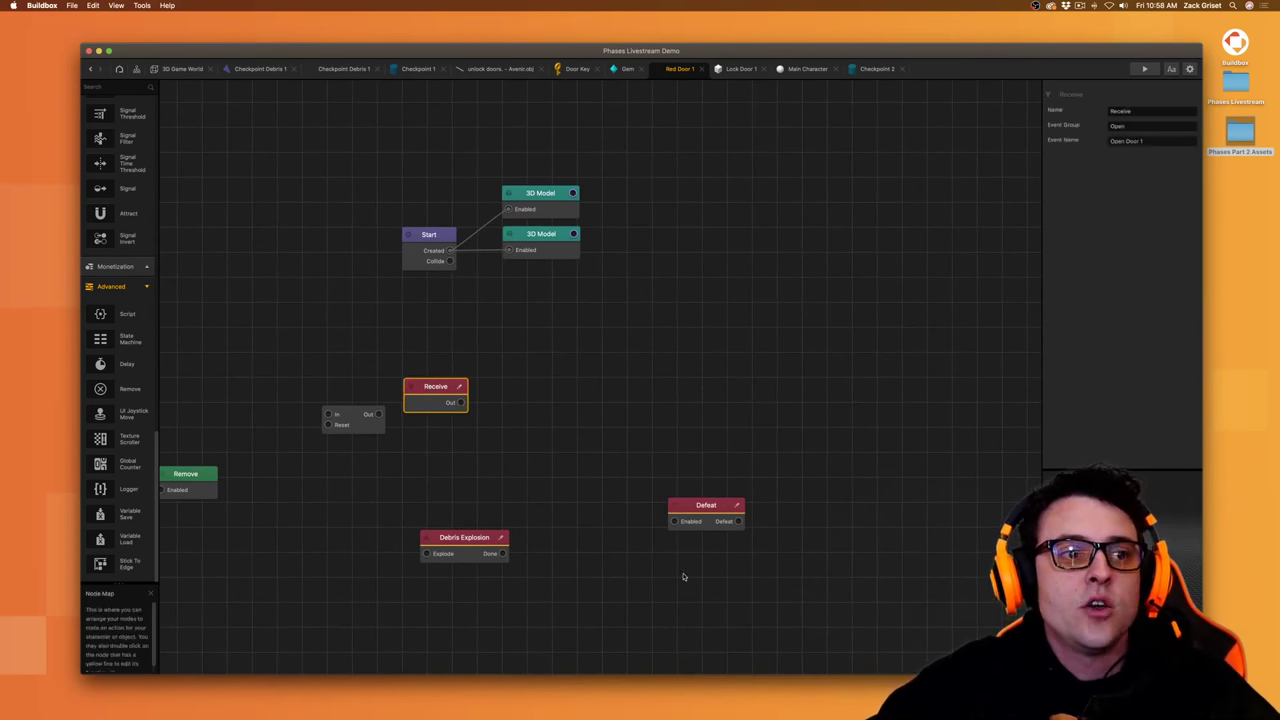
left_click_drag(686, 518, 652, 380)
left_click_drag(451, 550, 461, 402)
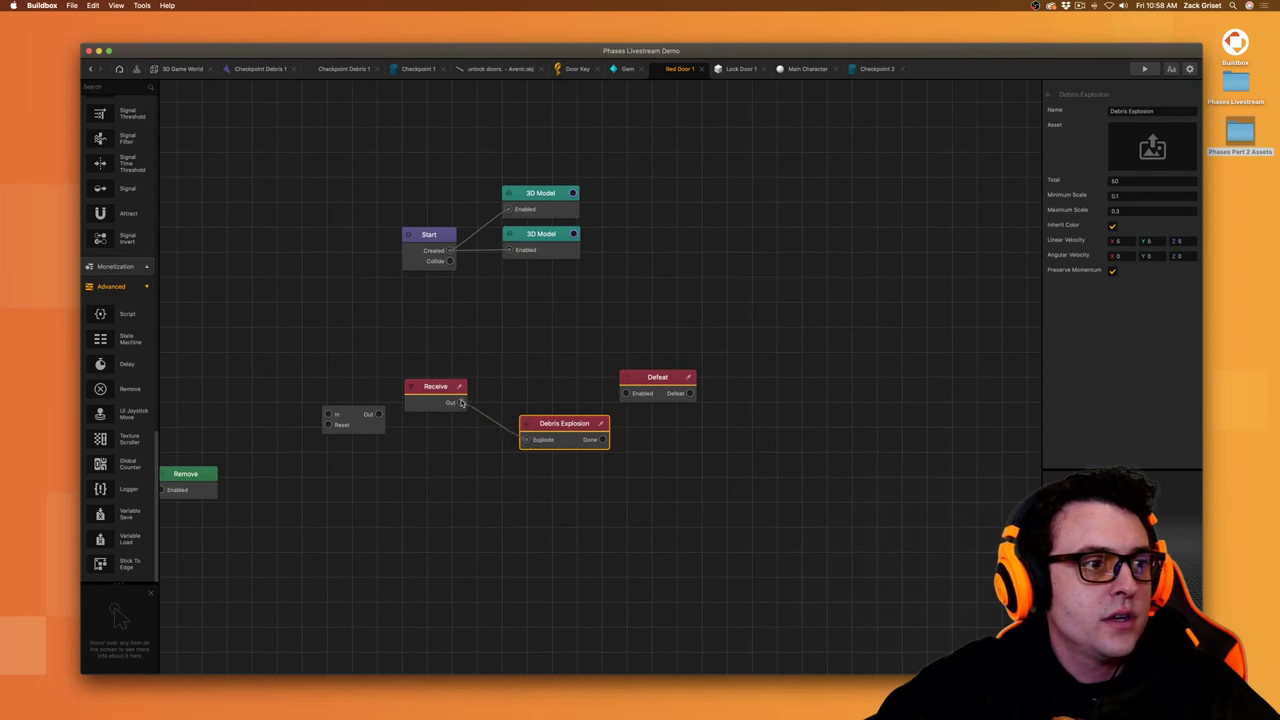
left_click_drag(566, 437, 555, 452)
- Try triggering the Remove node from Debris Explosion's Done output, and unlink it again
left_click_drag(187, 477, 658, 490)
left_click_drag(592, 456, 621, 490)
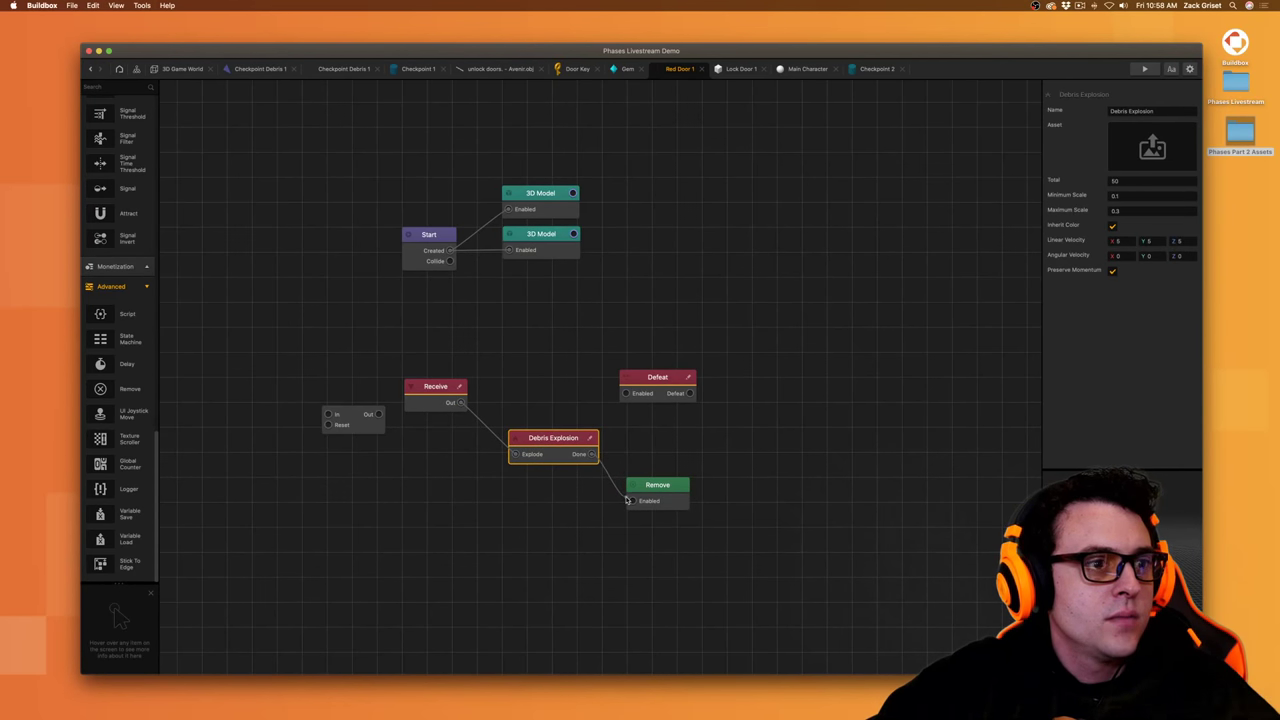
left_click_drag(531, 501, 531, 501)
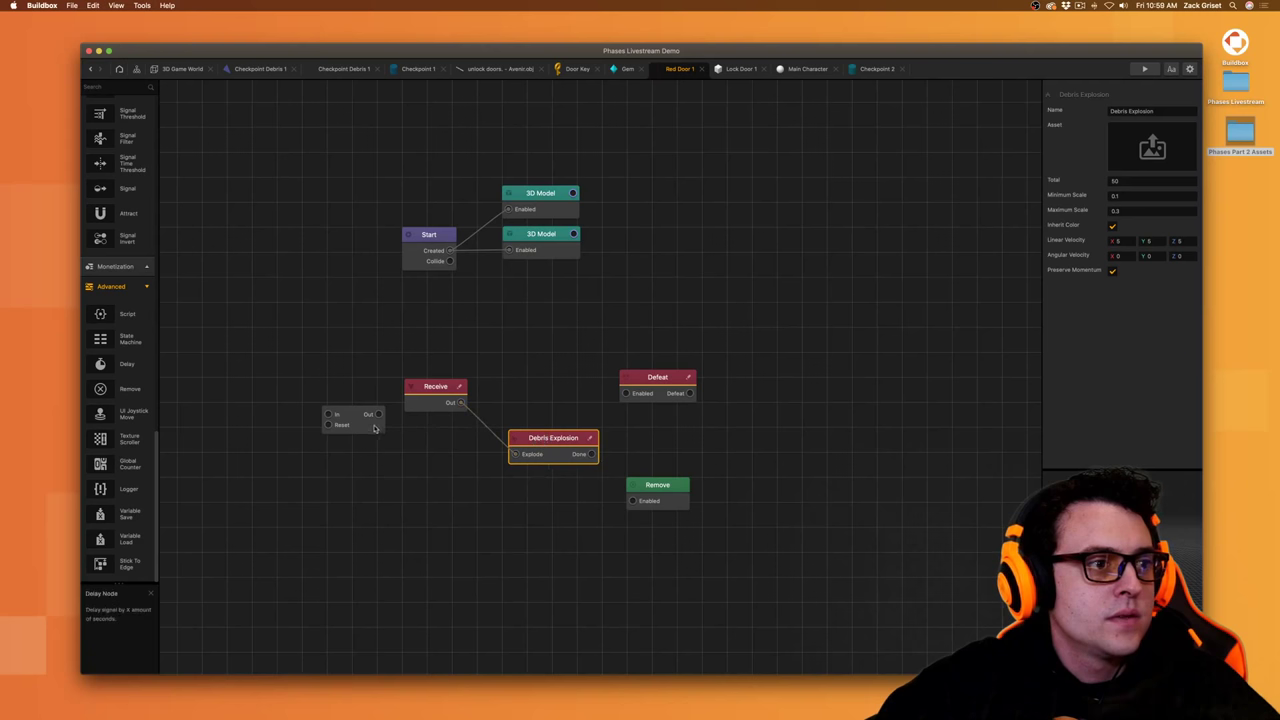
left_click_drag(383, 430, 461, 402)
left_click_drag(556, 507, 520, 486)
left_click(462, 433)
- Connect Receive's Out to the Remove node's Enabled input, and place Remove below Debris Explosion with the unused Delay node aside
left_click_drag(458, 404, 630, 501)
left_click(547, 492)
left_click_drag(484, 505, 422, 525)
left_click_drag(660, 485, 543, 540)
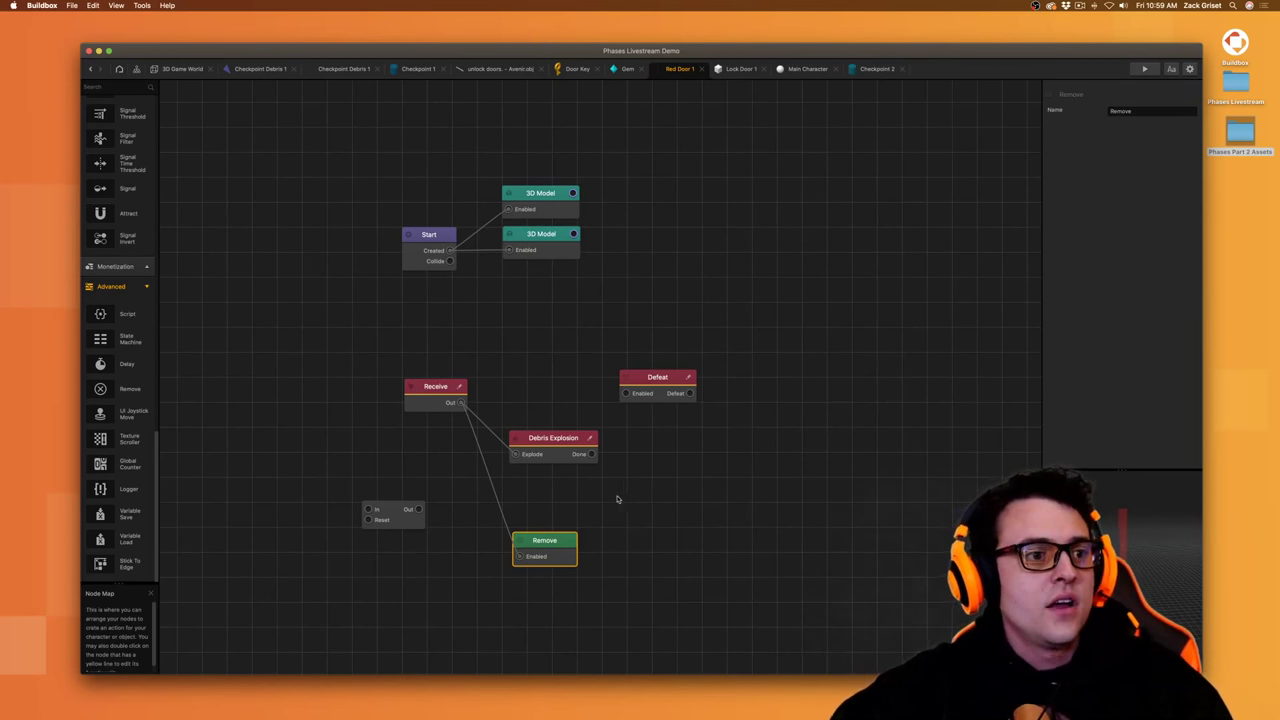
- Check Debris Explosion's empty Asset setting, return to the 3D Game World, and add a Triangle shape to the asset library
left_click(552, 453)
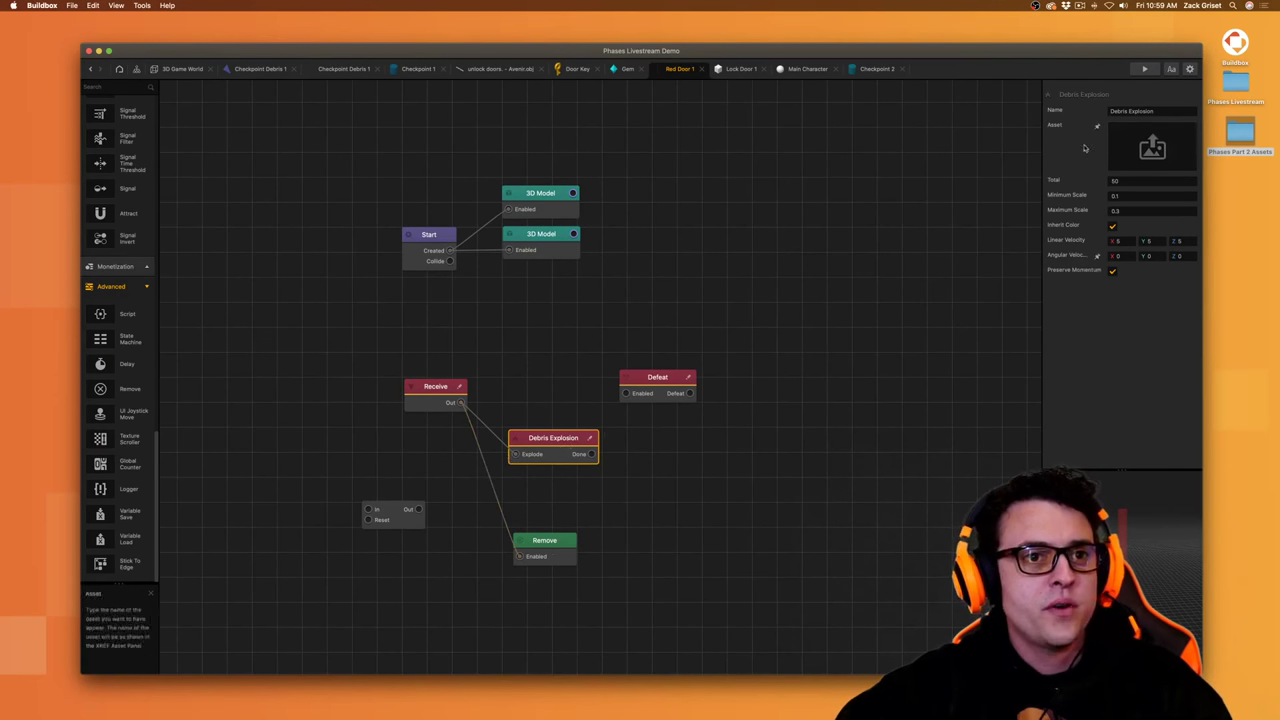
left_click(182, 70)
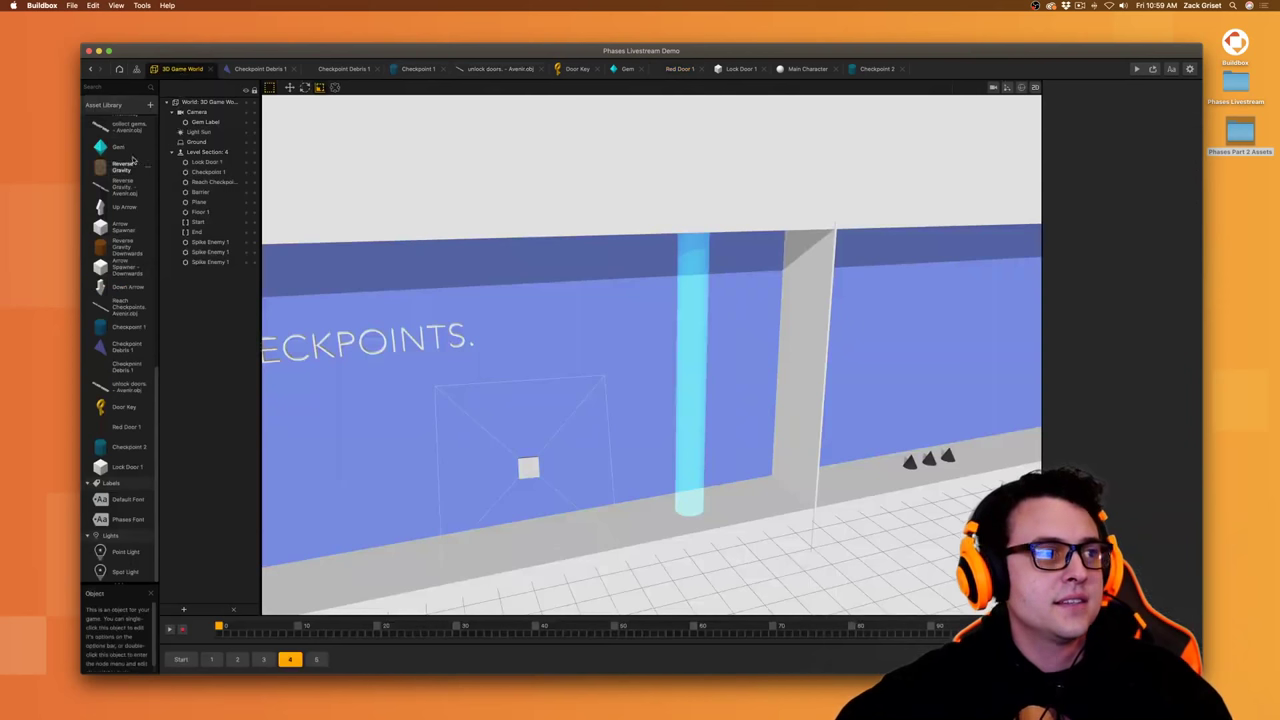
scroll(120, 180, "up", 10)
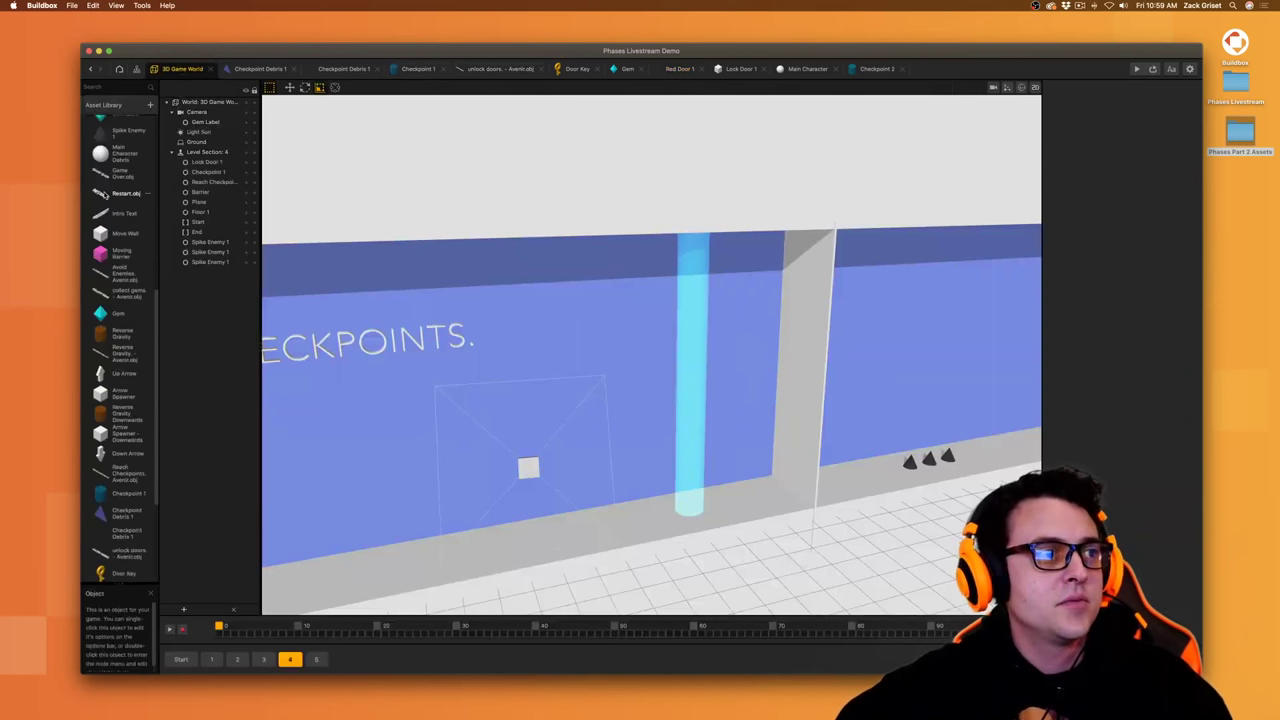
left_click(103, 105)
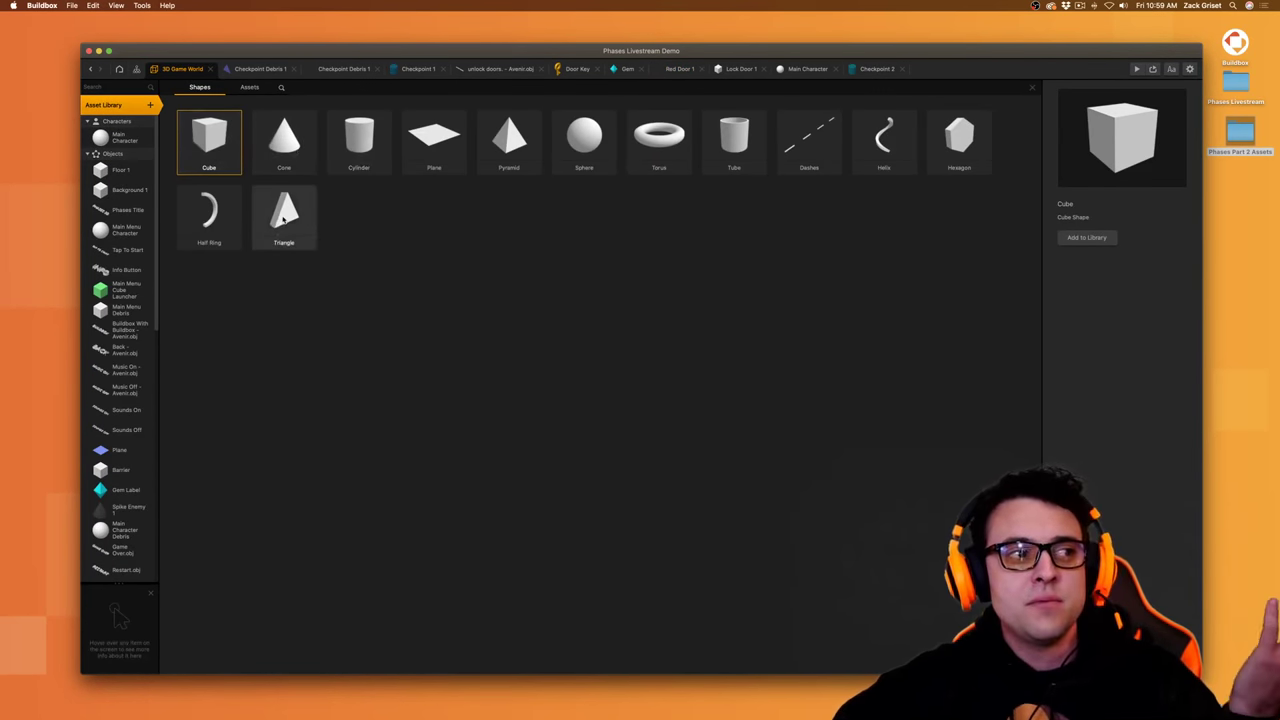
double_click(284, 218)
left_click(135, 108)
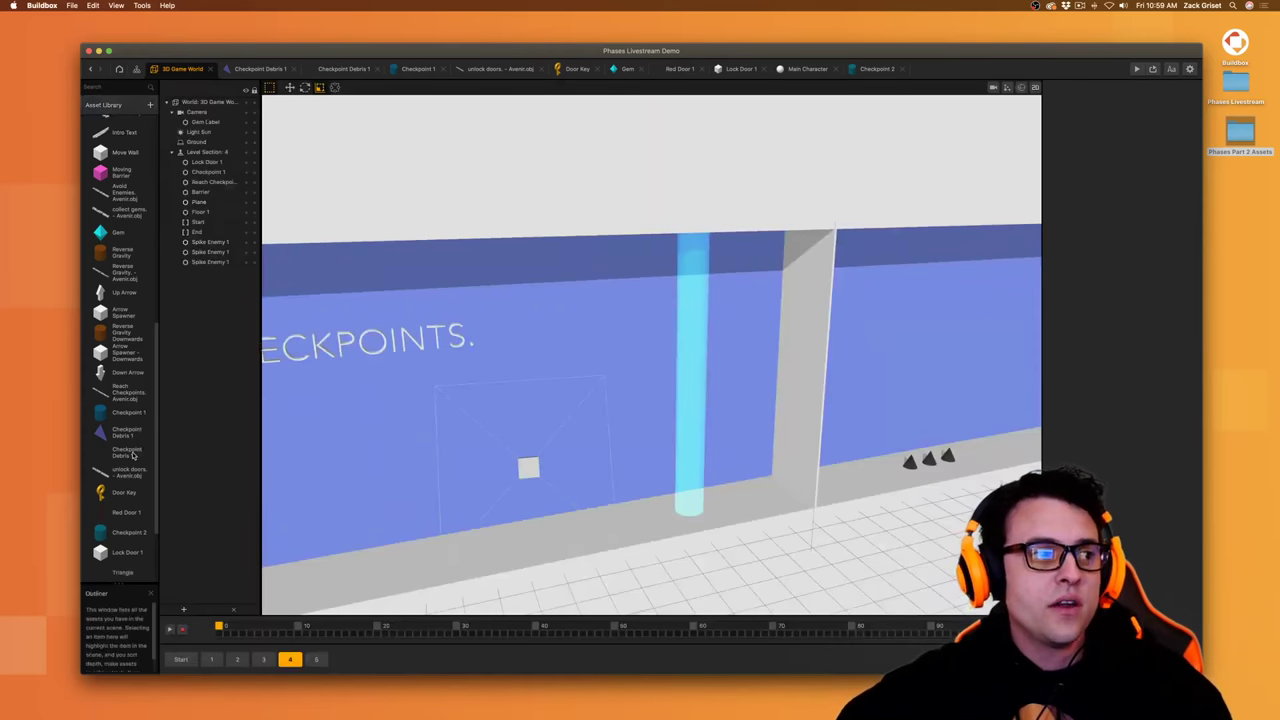
- Rename the second Checkpoint Debris 1 object in the asset library to Checkpoint Debris 2, and save the project
scroll(135, 456, "down", 3)
left_click(133, 467)
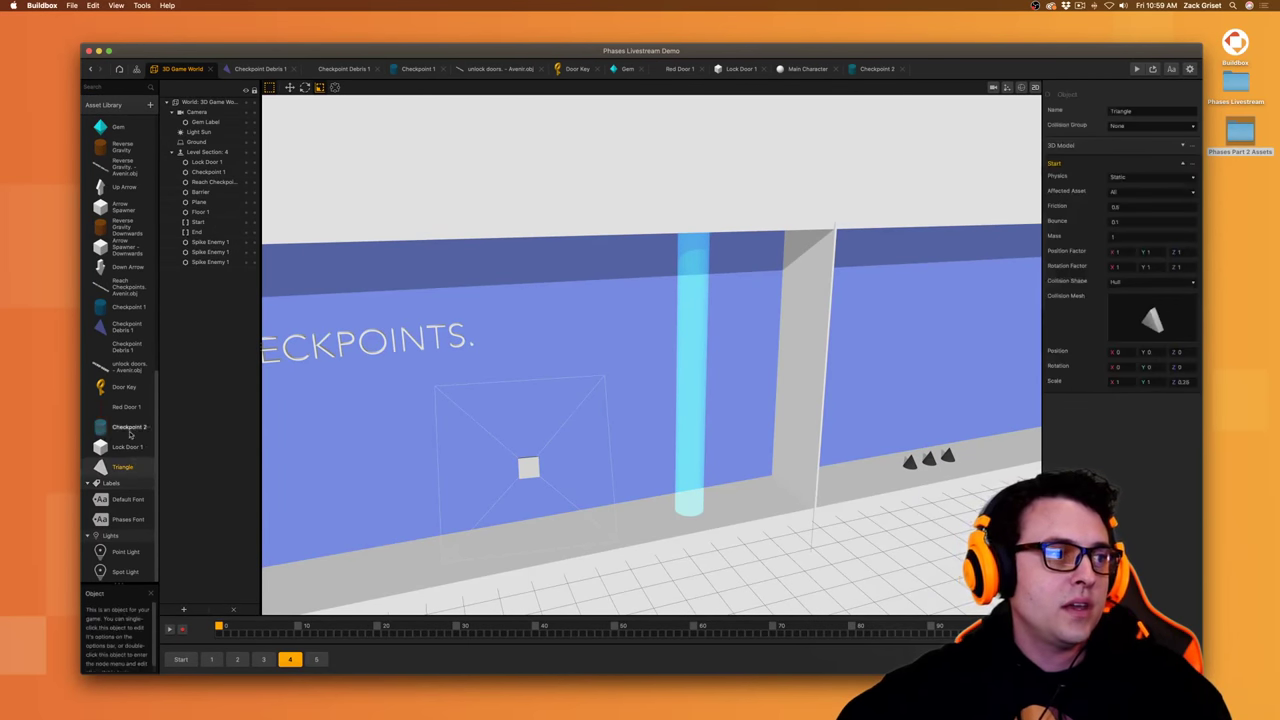
left_click(124, 350)
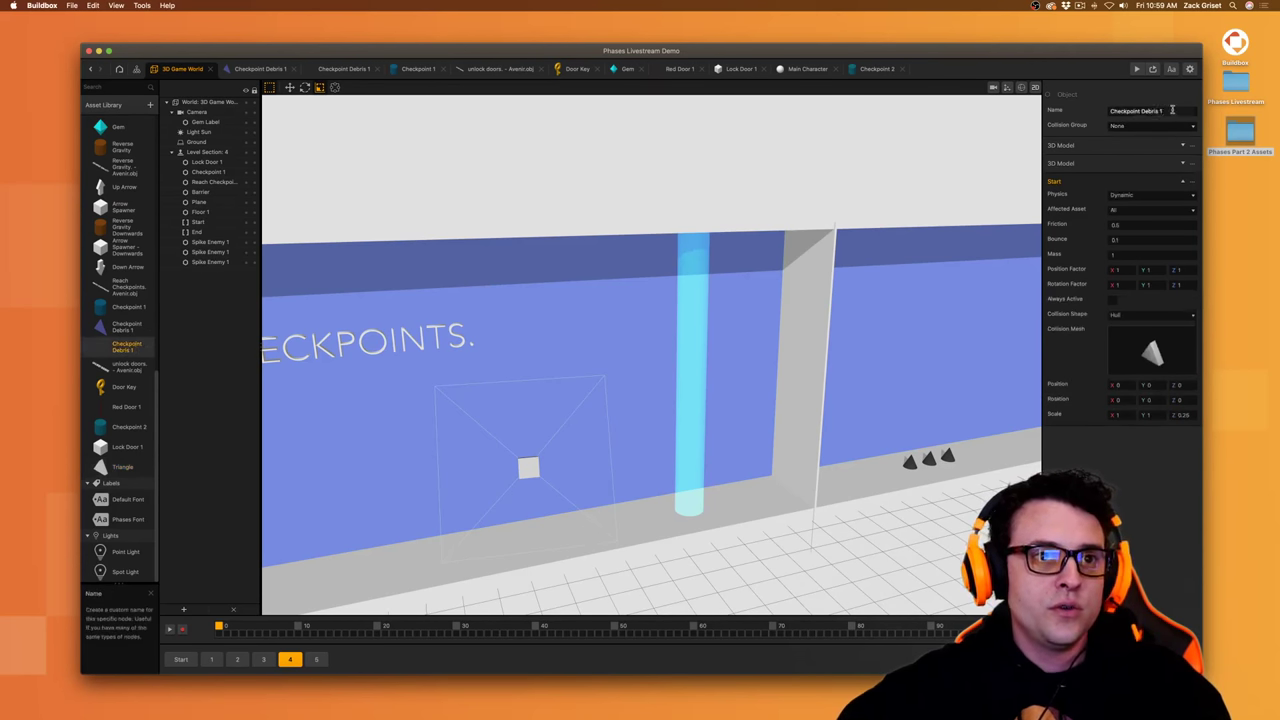
key("Return")
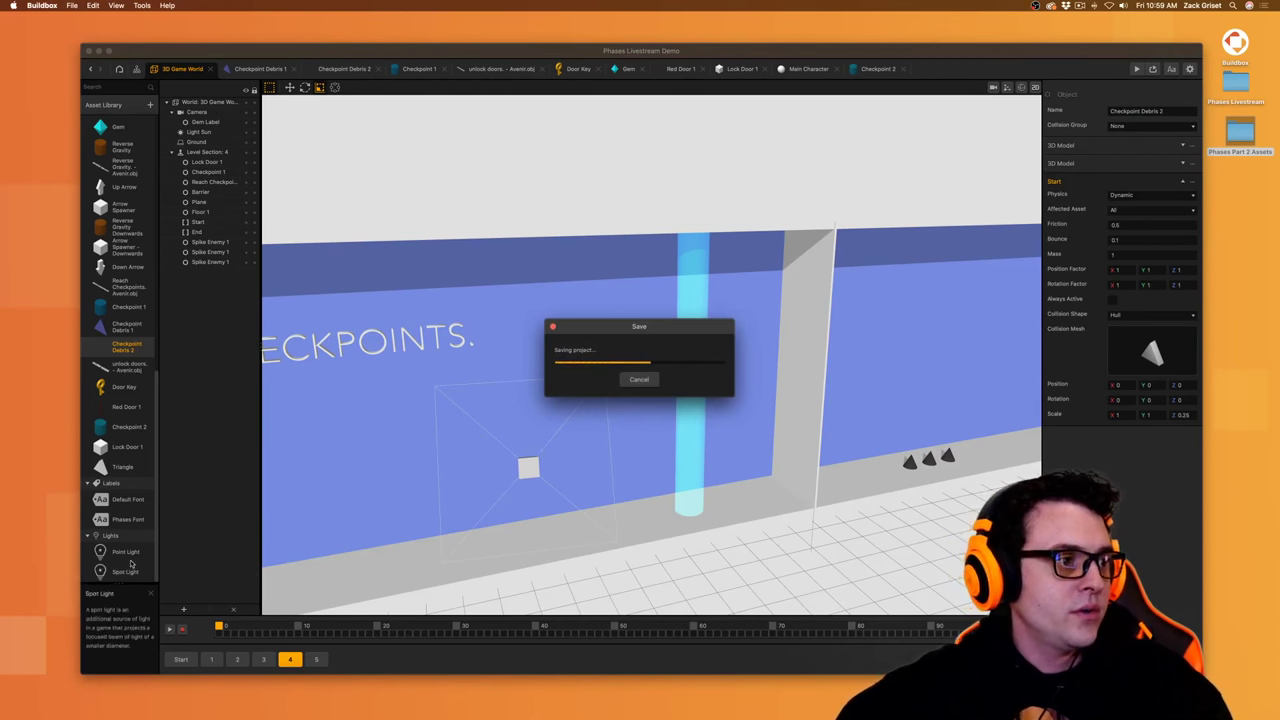
- Rename the Triangle object to Red Door Debris 1 and set its Physics to Dynamic
left_click(124, 467)
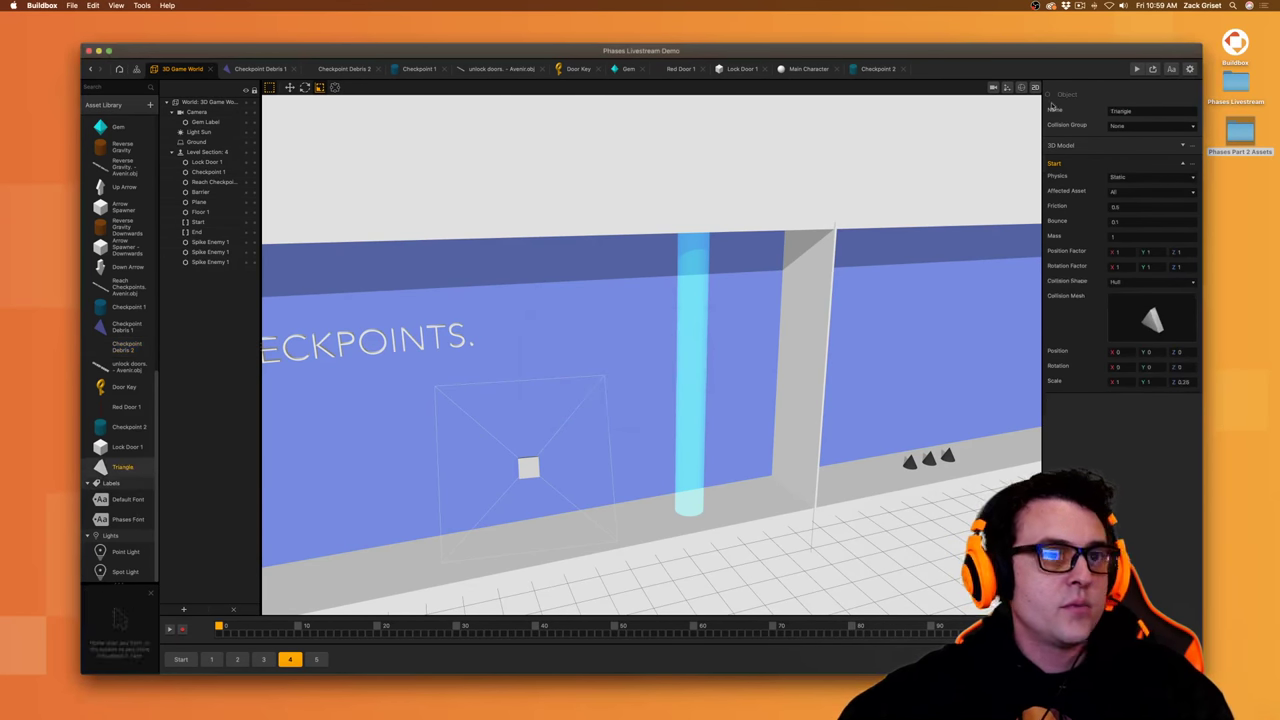
left_click(1141, 110)
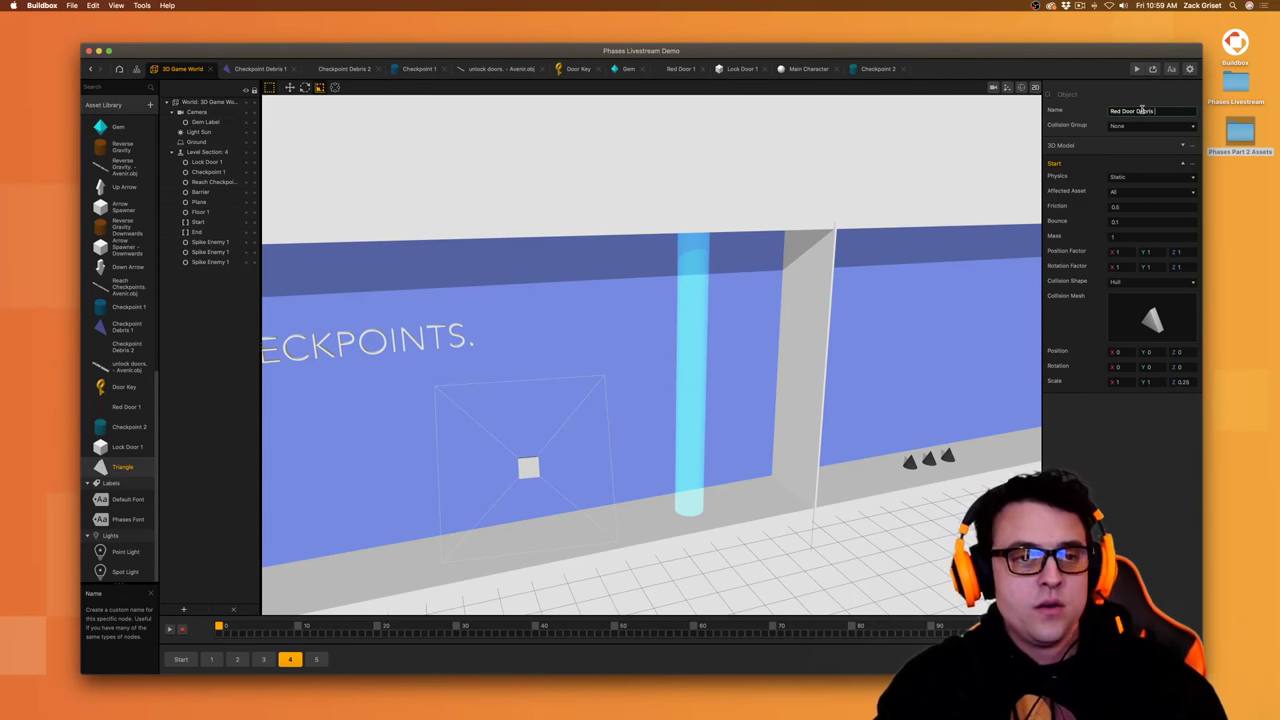
key("Return")
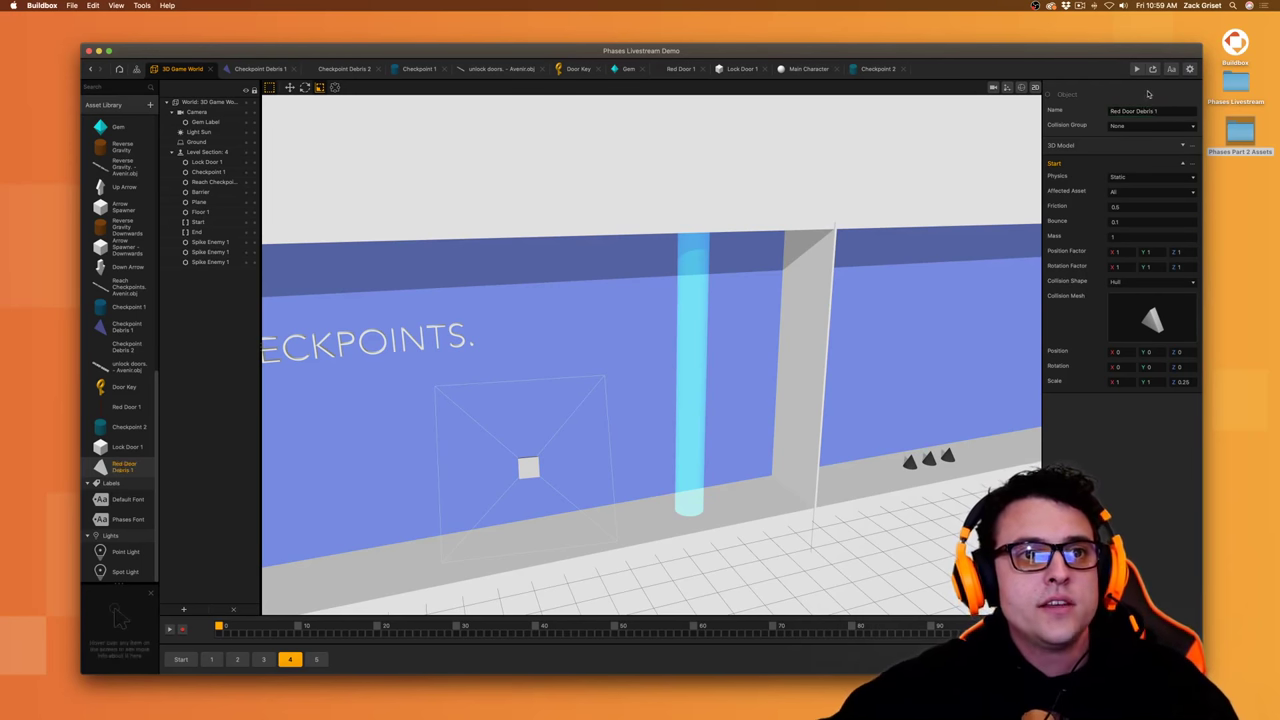
left_click(1137, 180)
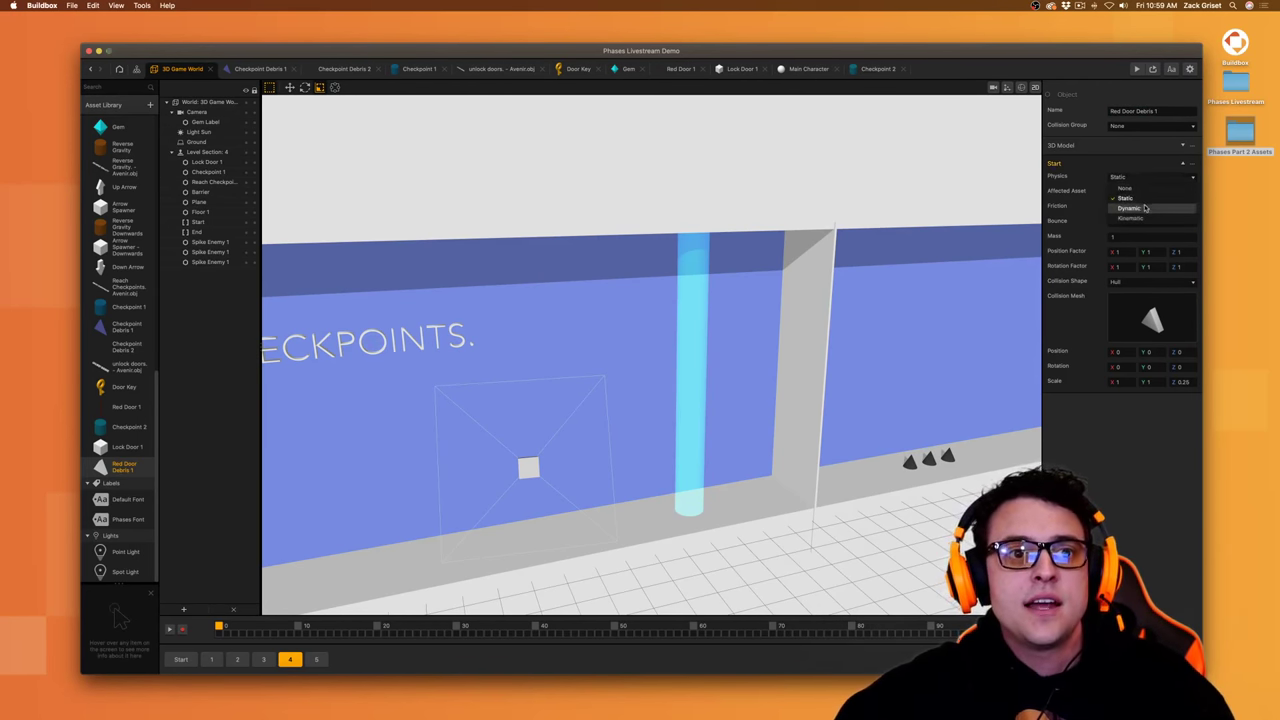
left_click(1145, 207)
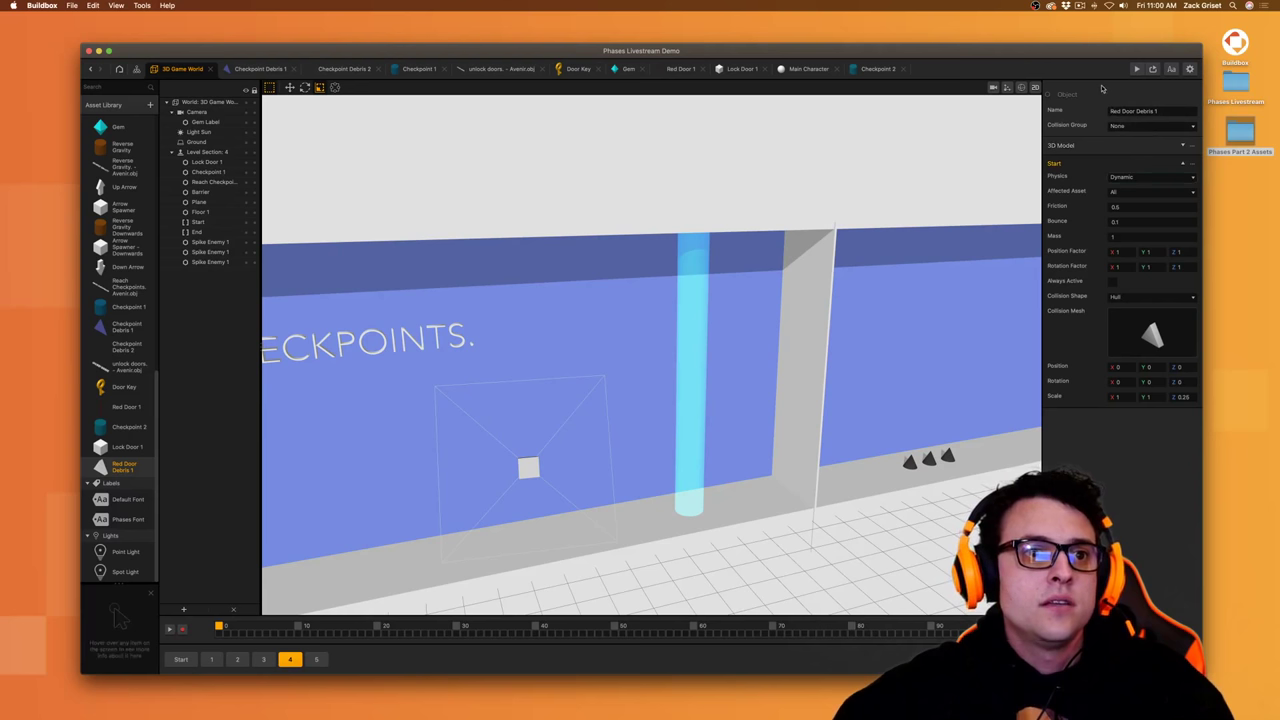
- Open the node map of Red Door Debris 1
left_click(123, 452)
double_click(124, 462)
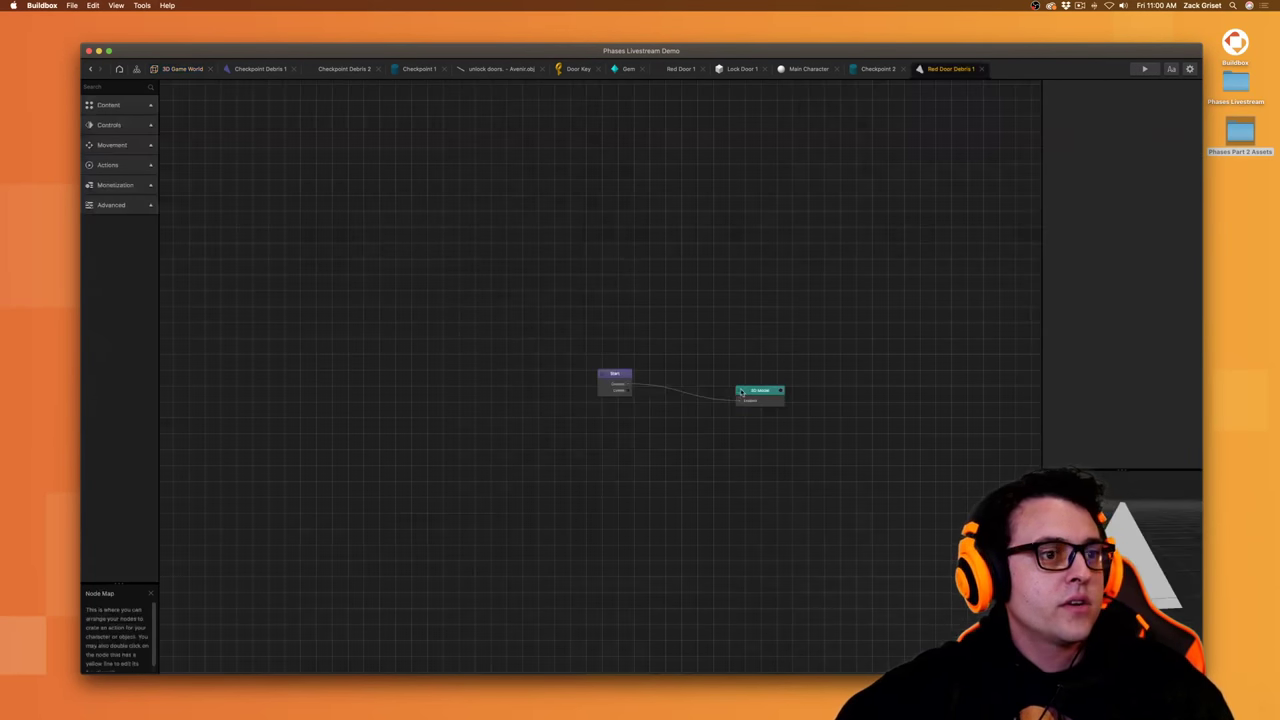
- Color the 3D Model node of Red Door Debris 1 a translucent red at 45% opacity
left_click(745, 392)
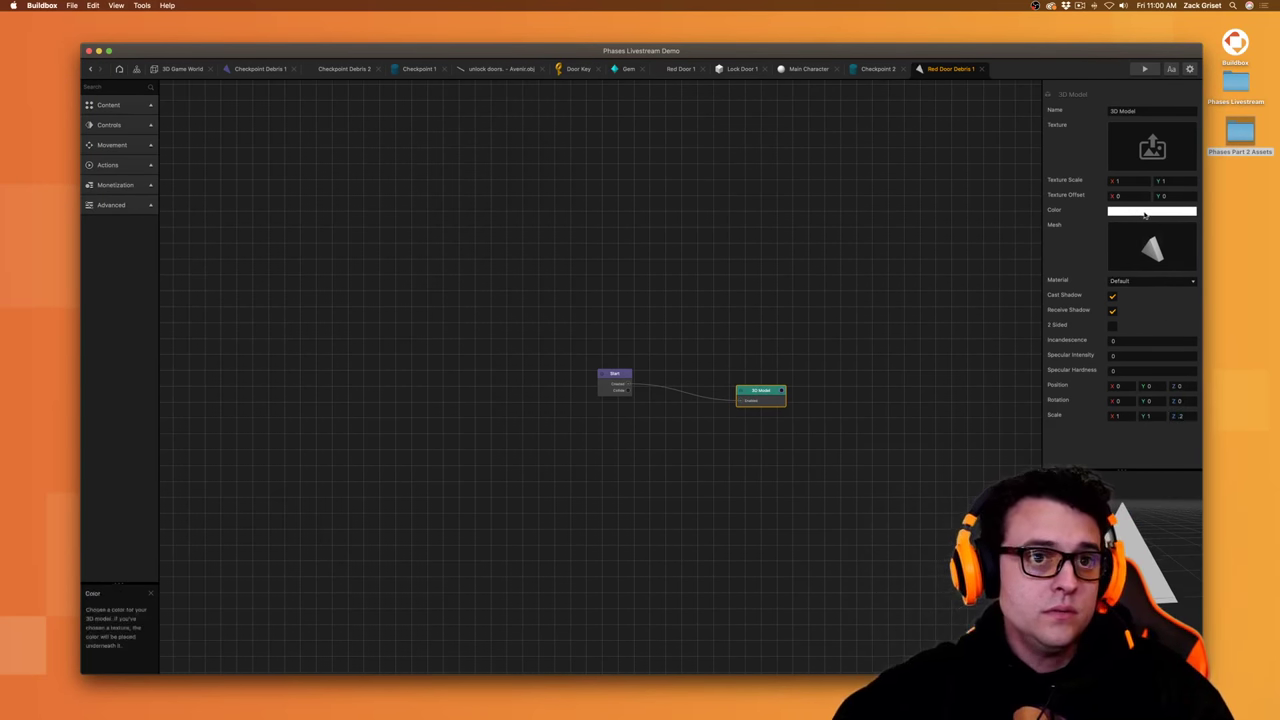
left_click(1146, 212)
left_click_drag(901, 375, 885, 375)
left_click_drag(937, 296, 935, 287)
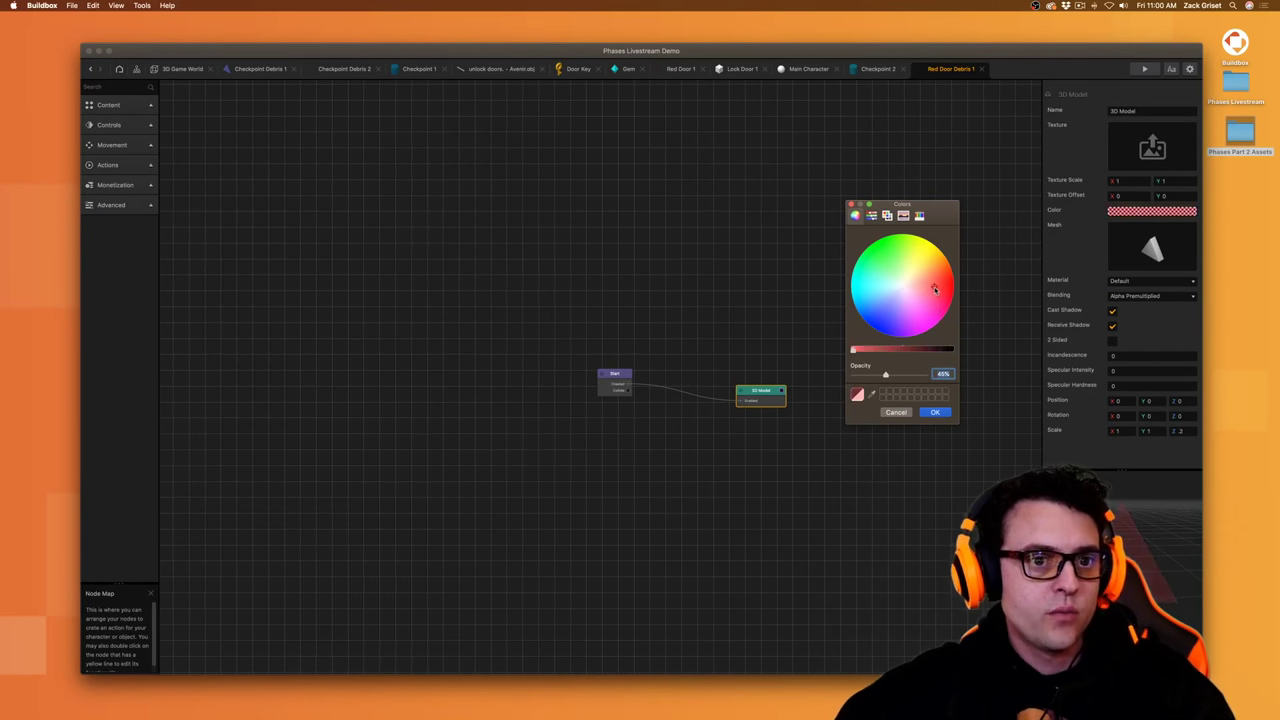
left_click(936, 412)
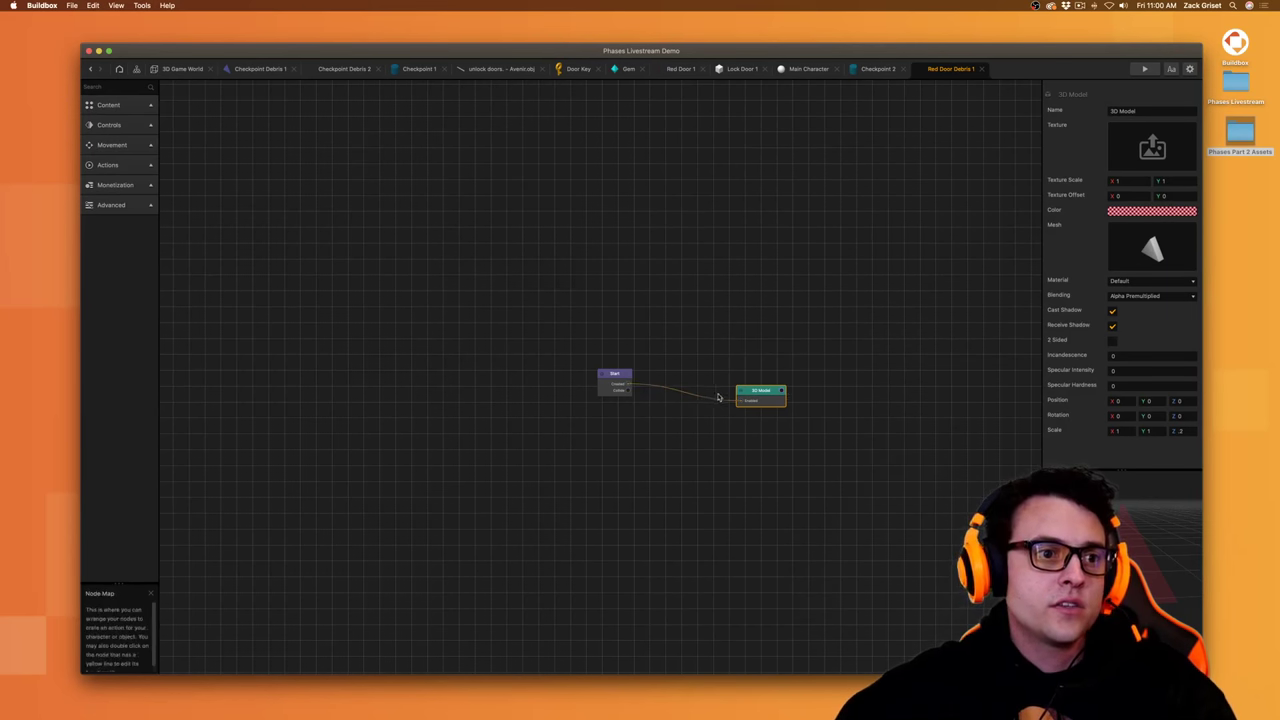
- Duplicate the 3D Model node above the original and give the copy a stronger red at 60% opacity with Additive blending
key("super+d")
left_click_drag(766, 368, 766, 357)
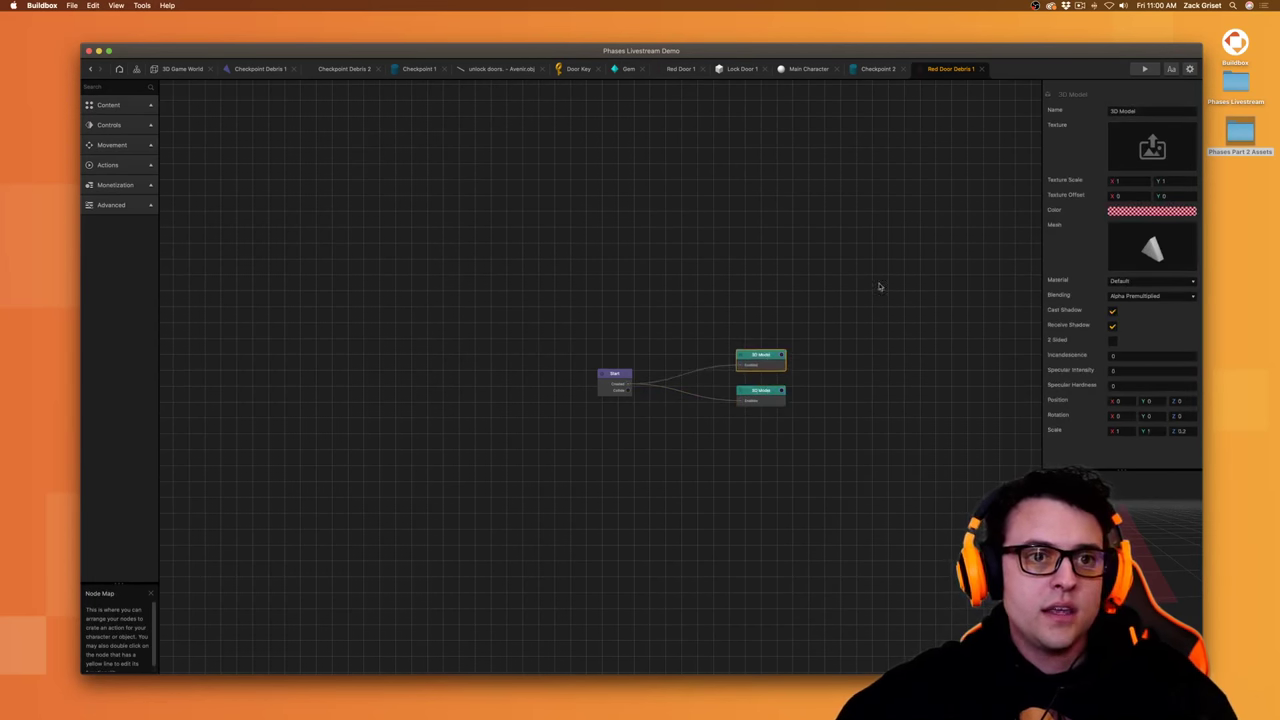
left_click(1175, 211)
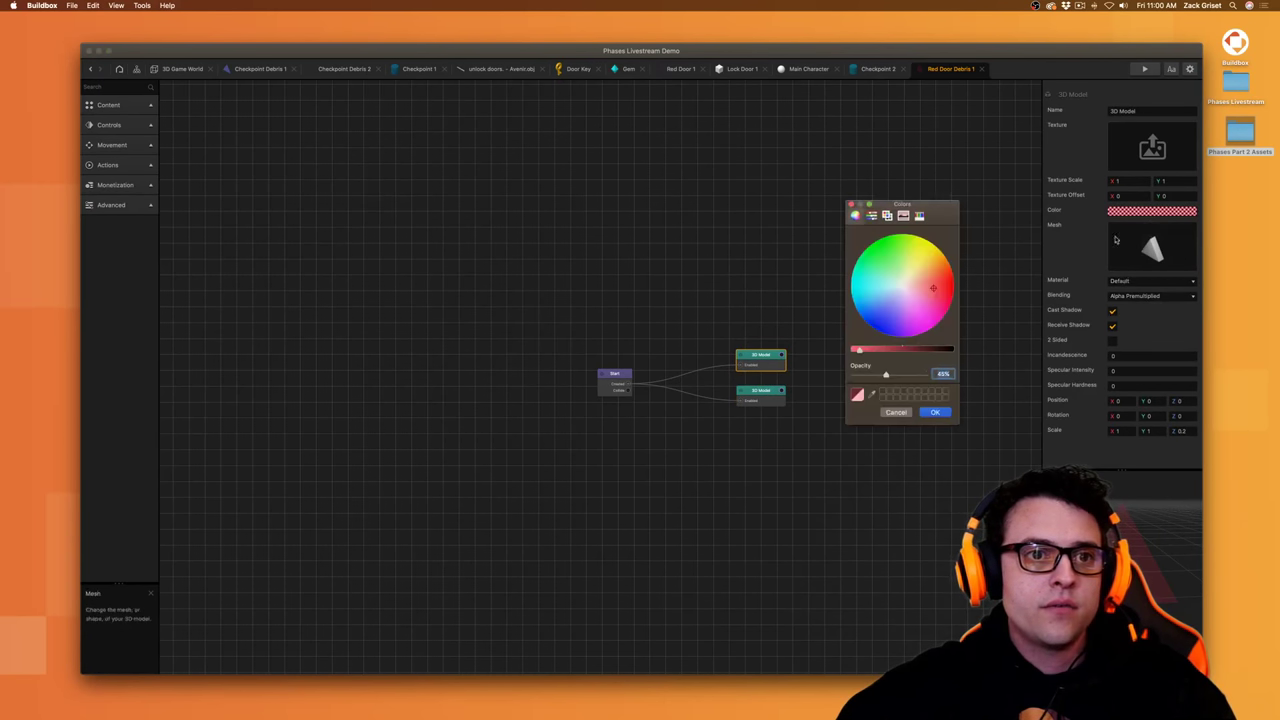
left_click(946, 292)
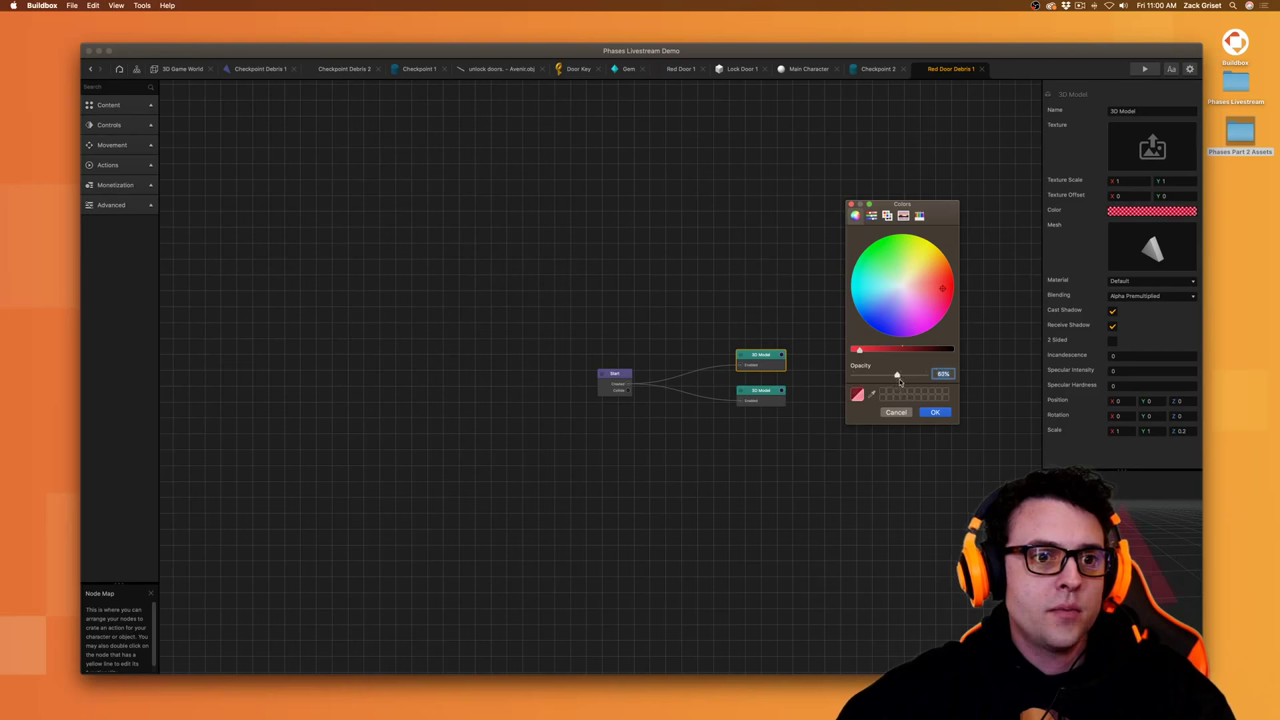
left_click(935, 413)
left_click(1150, 296)
left_click(1142, 337)
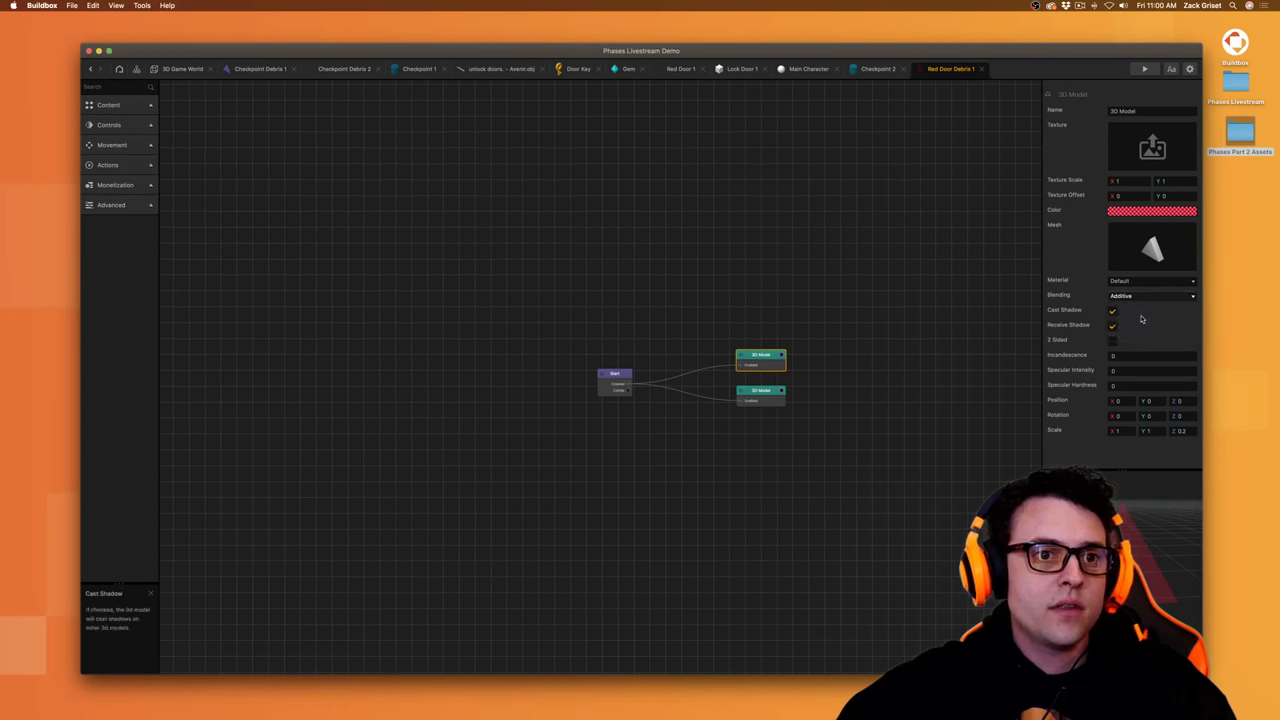
- Assign Red Door Debris 1 as the asset of Red Door 1's Debris Explosion node and save the project
left_click(182, 68)
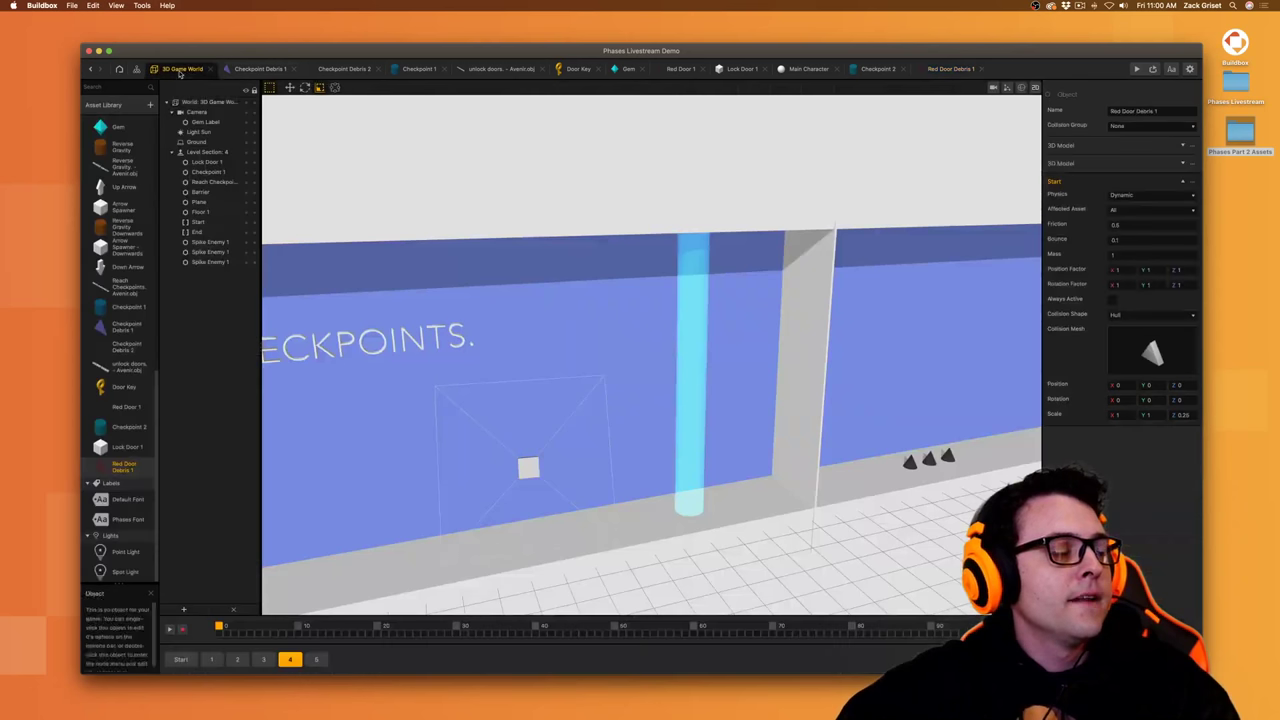
left_click(680, 68)
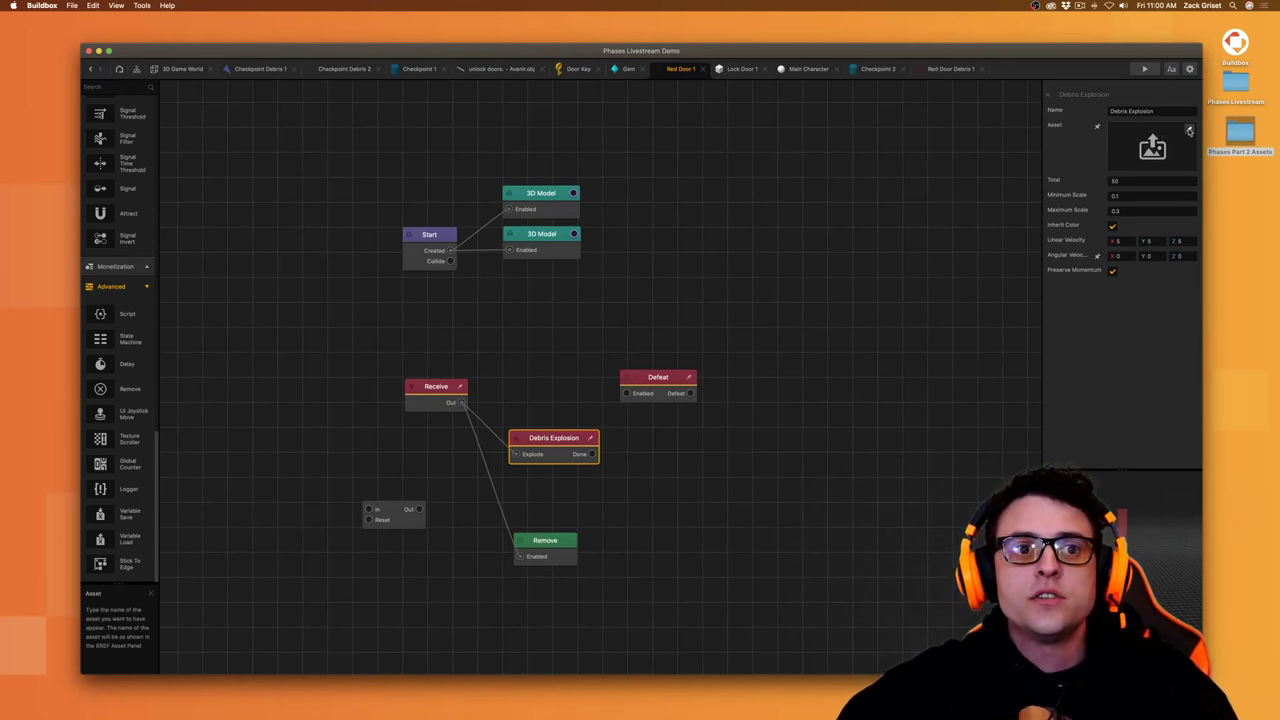
left_click(1189, 130)
scroll(445, 427, "down", 5)
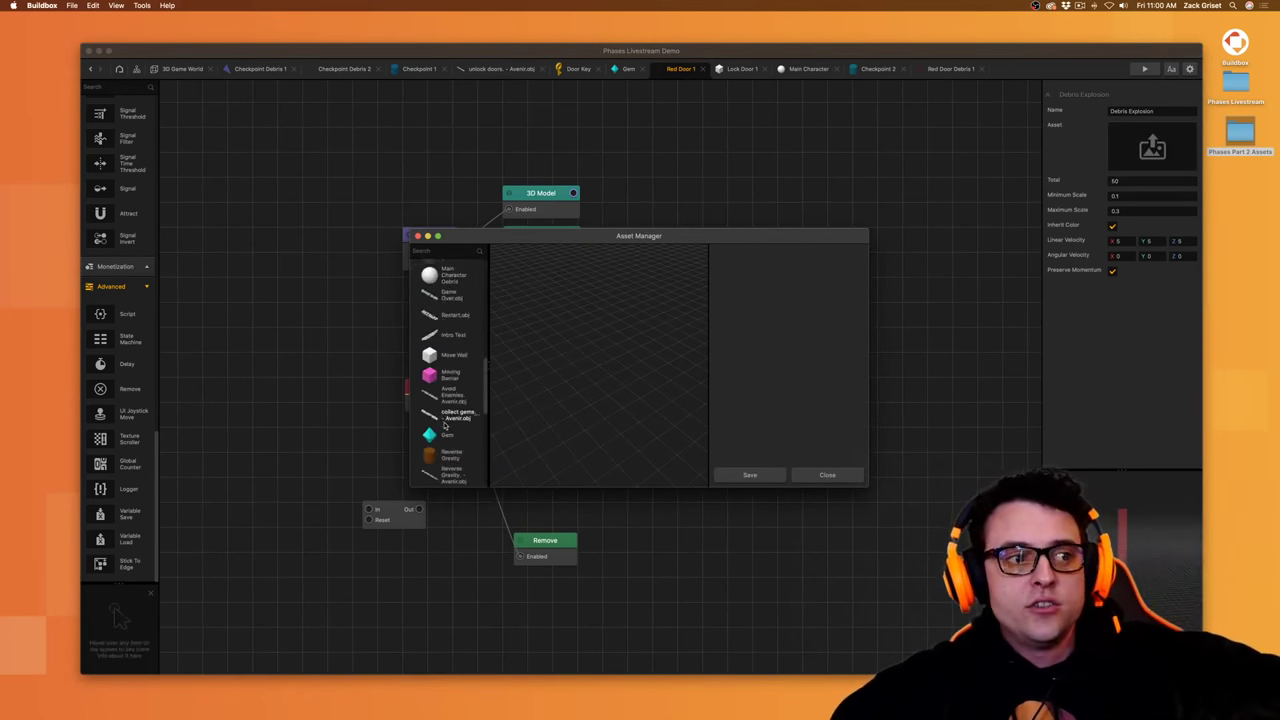
scroll(445, 427, "down", 5)
left_click(452, 477)
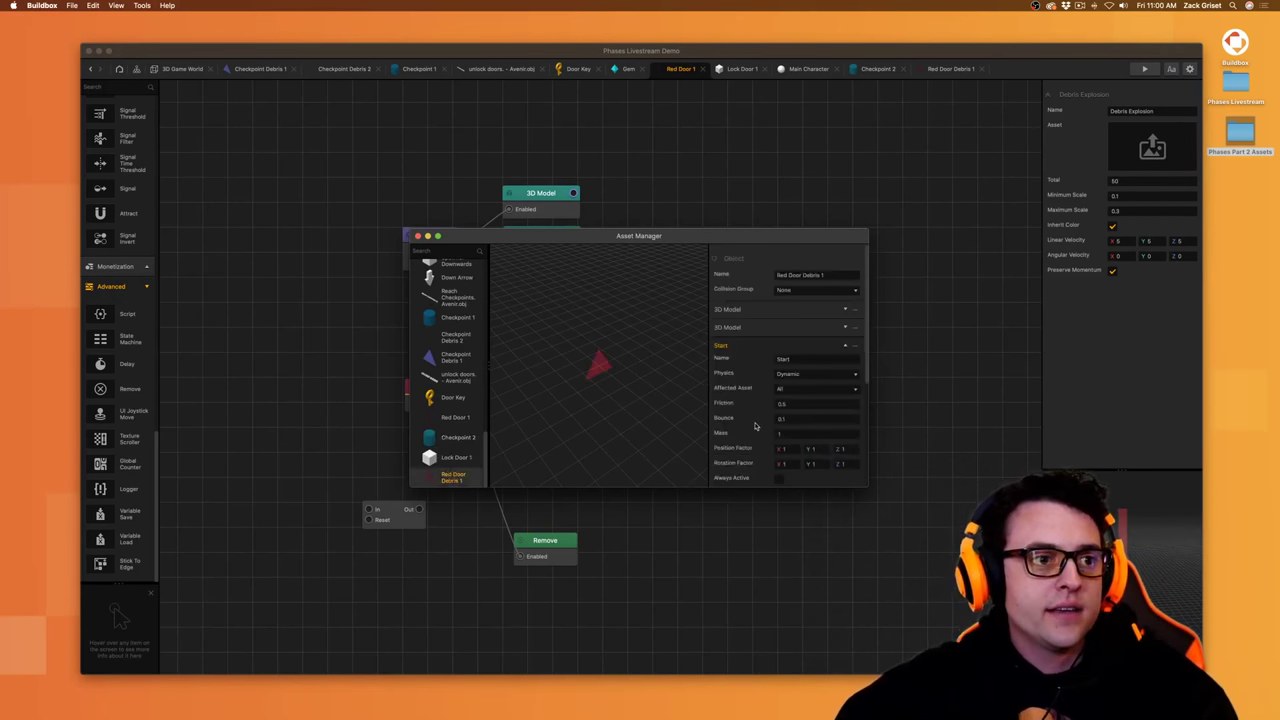
scroll(755, 427, "down", 5)
left_click(749, 474)
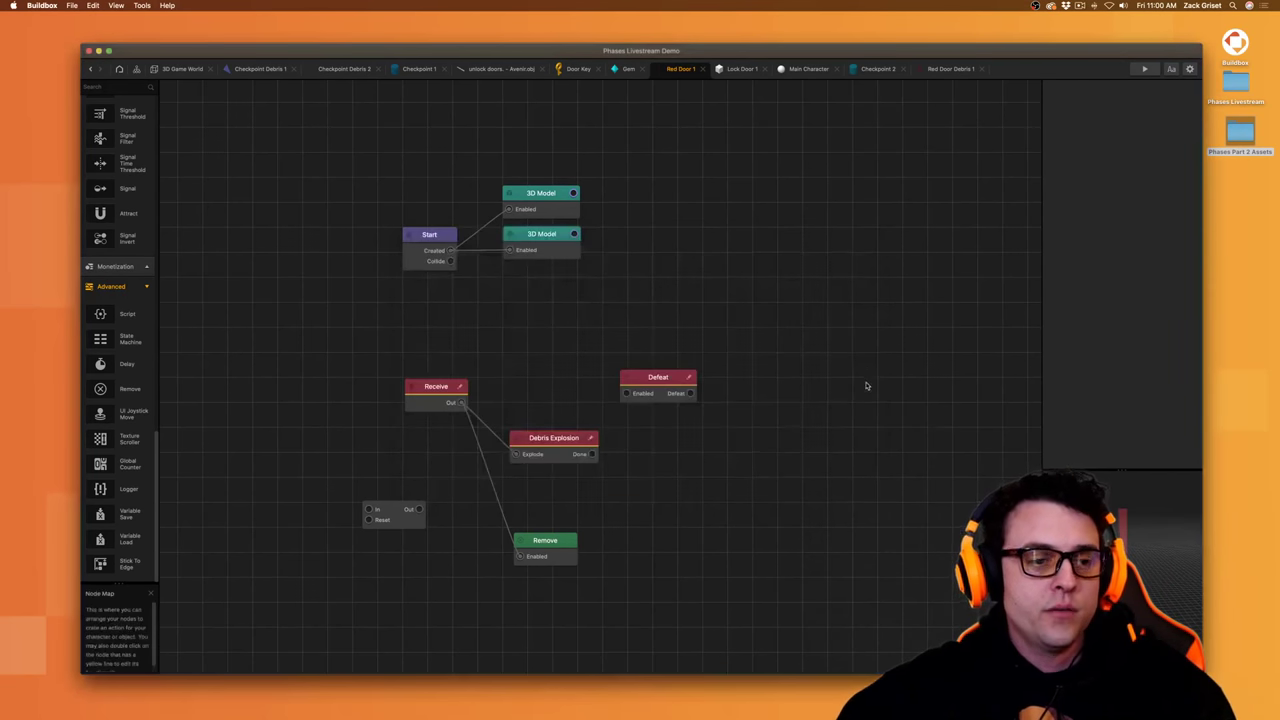
key("ctrl+s")
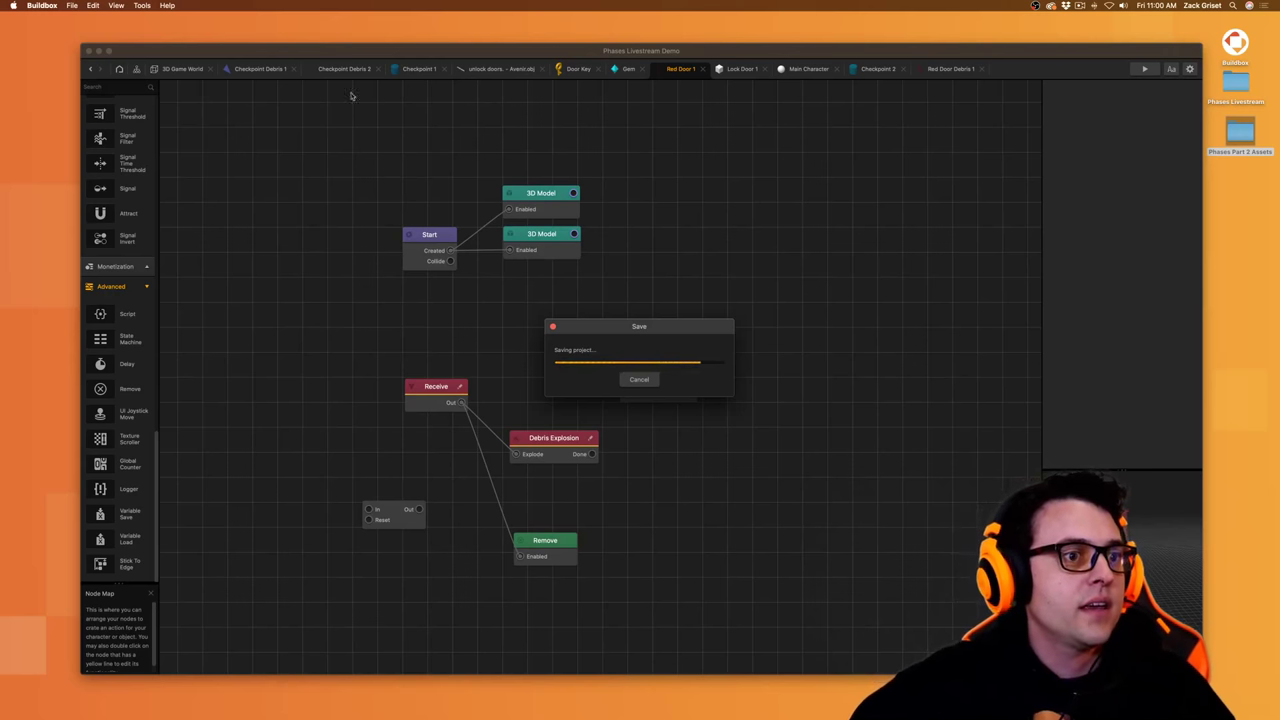
- Preview the game world from scene 4 and play through the checkpoint and red door to check the debris explosions
left_click(182, 68)
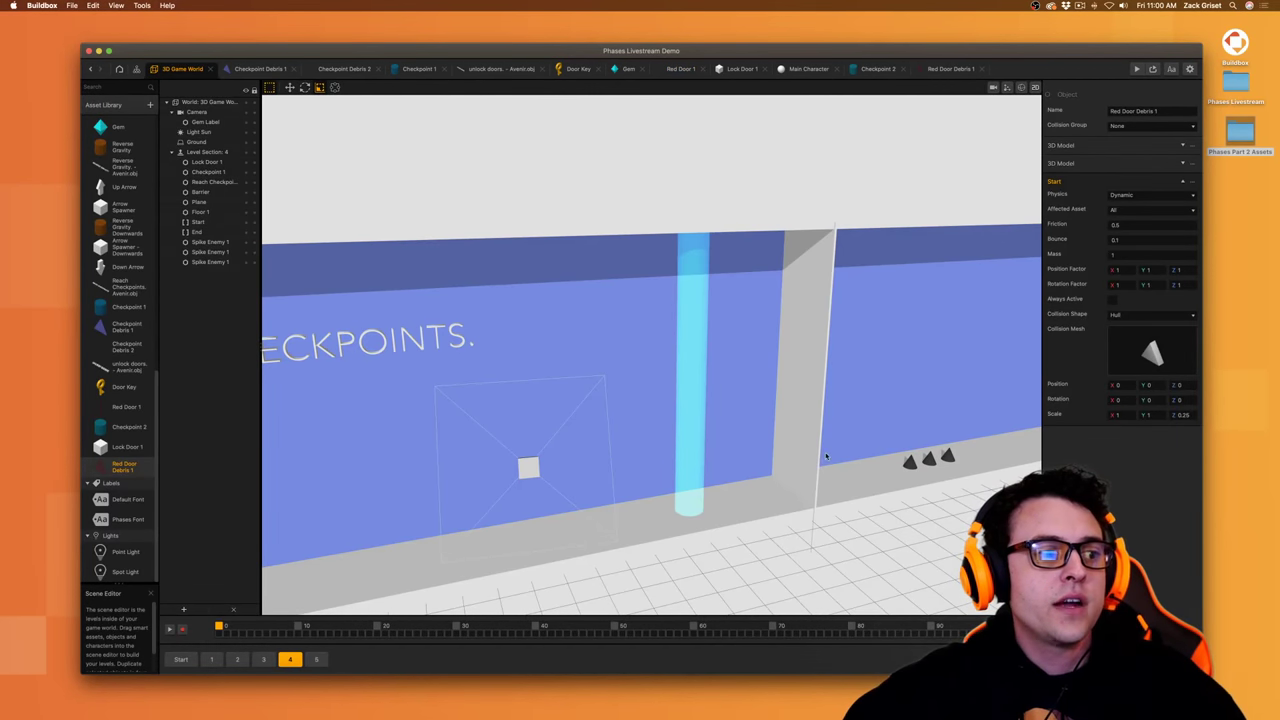
left_click(316, 660)
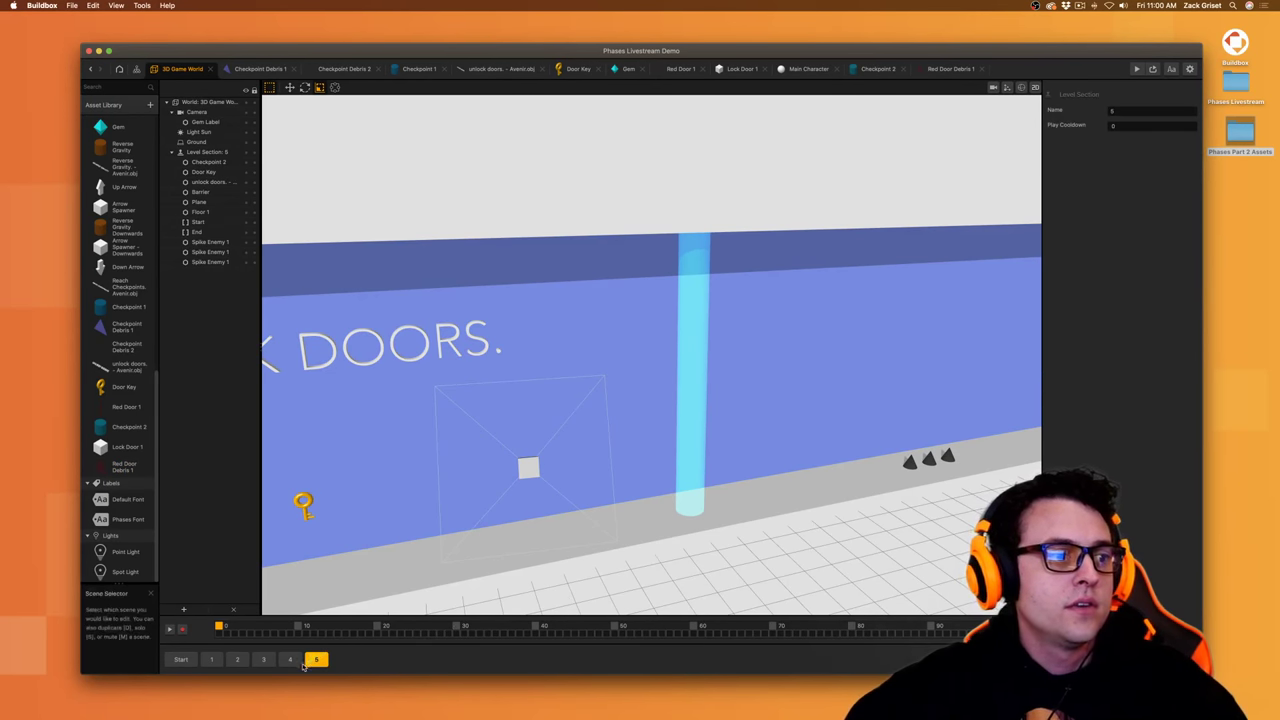
left_click(291, 661)
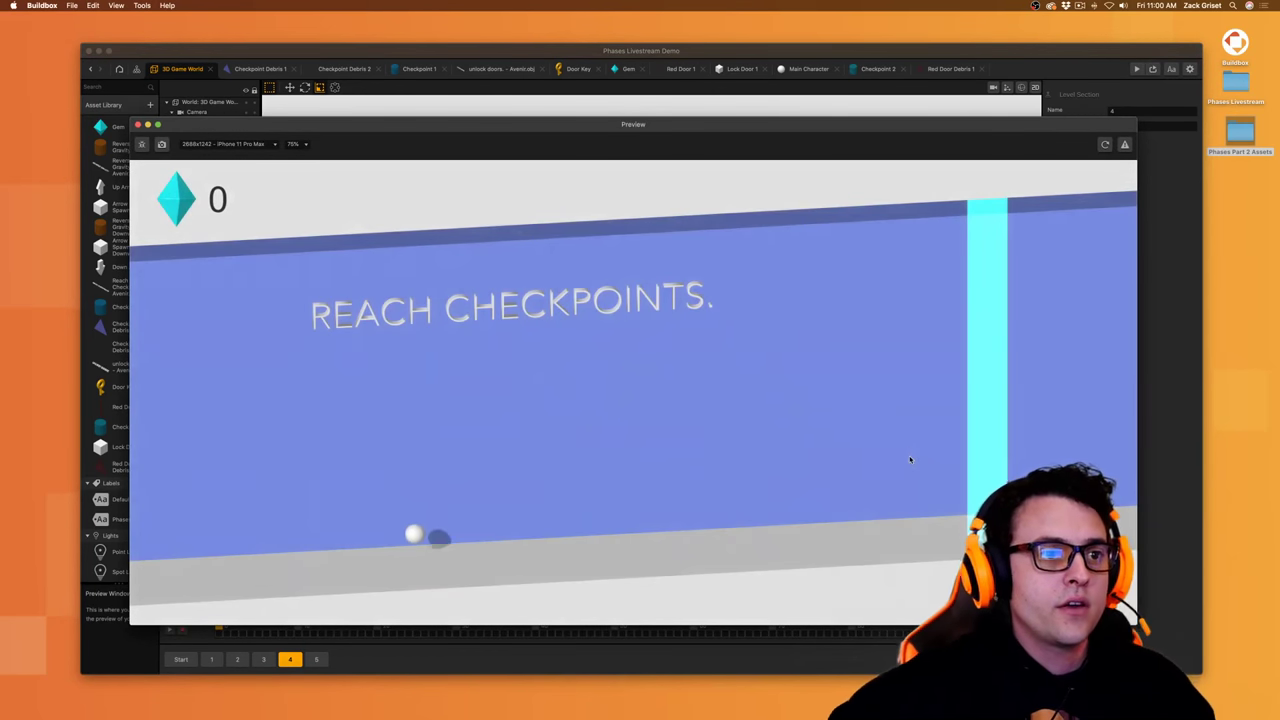
left_click(910, 459)
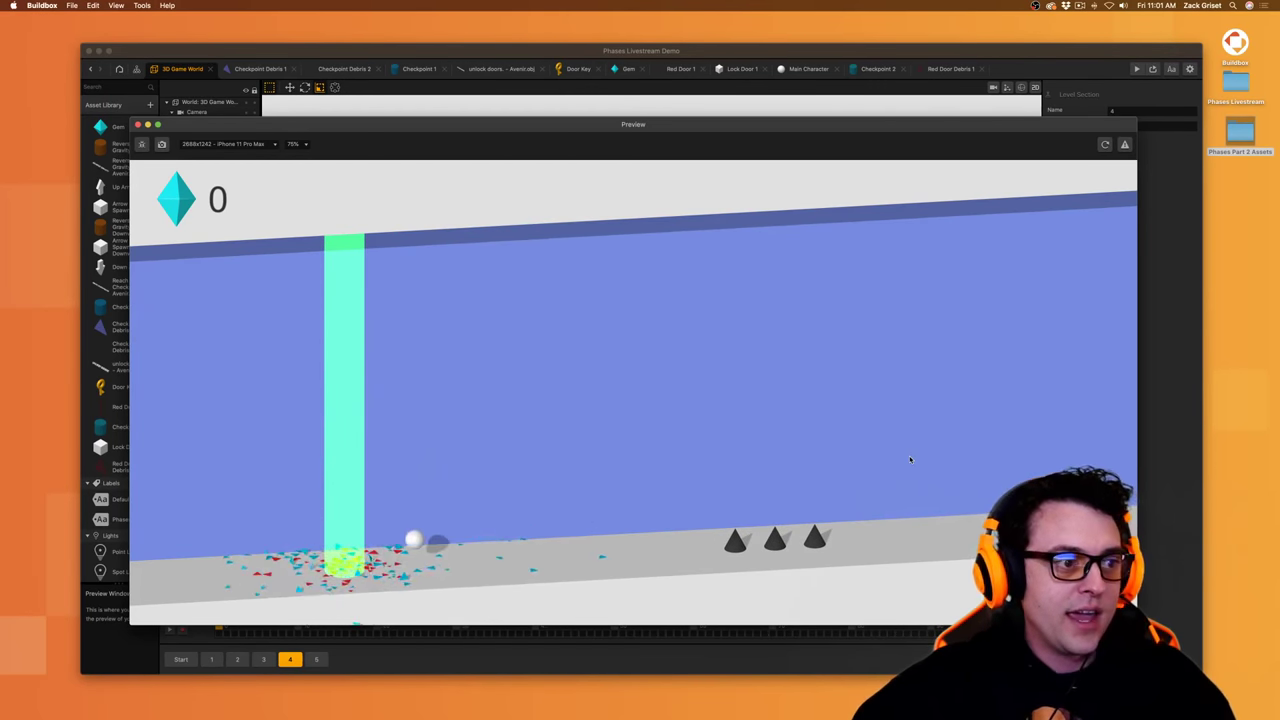
left_click(910, 459)
left_click(910, 459)
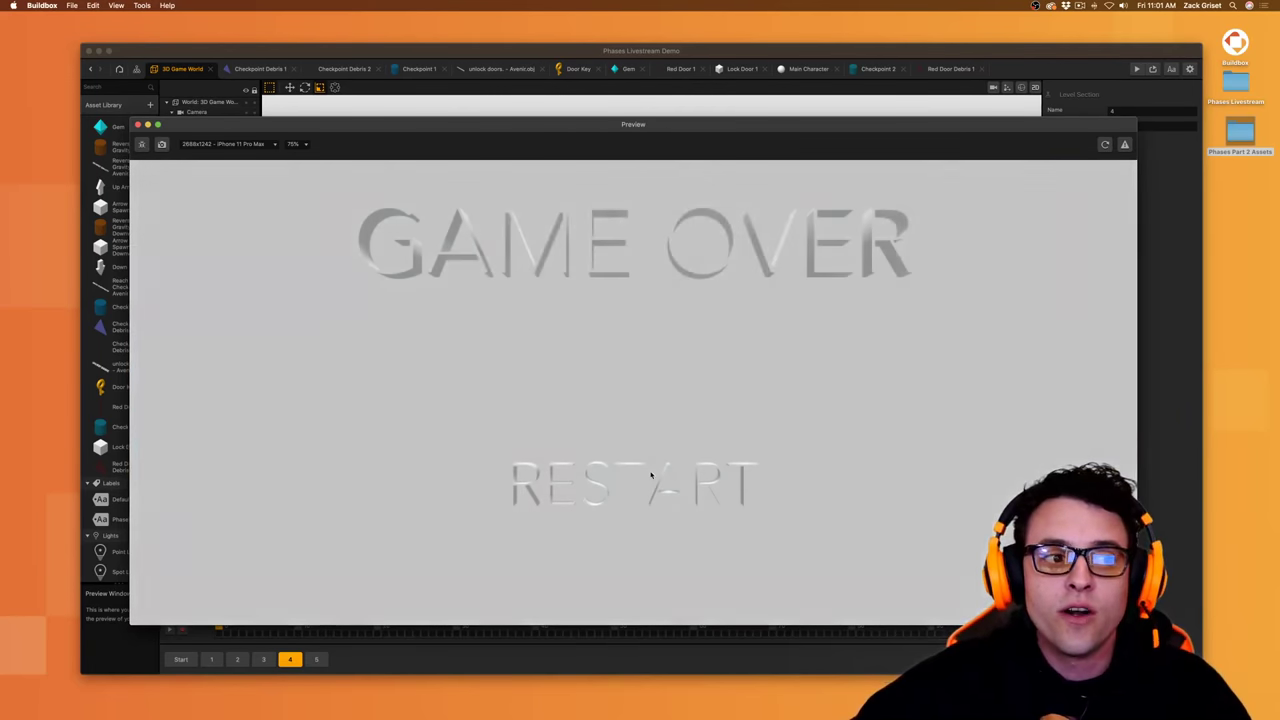
left_click(651, 476)
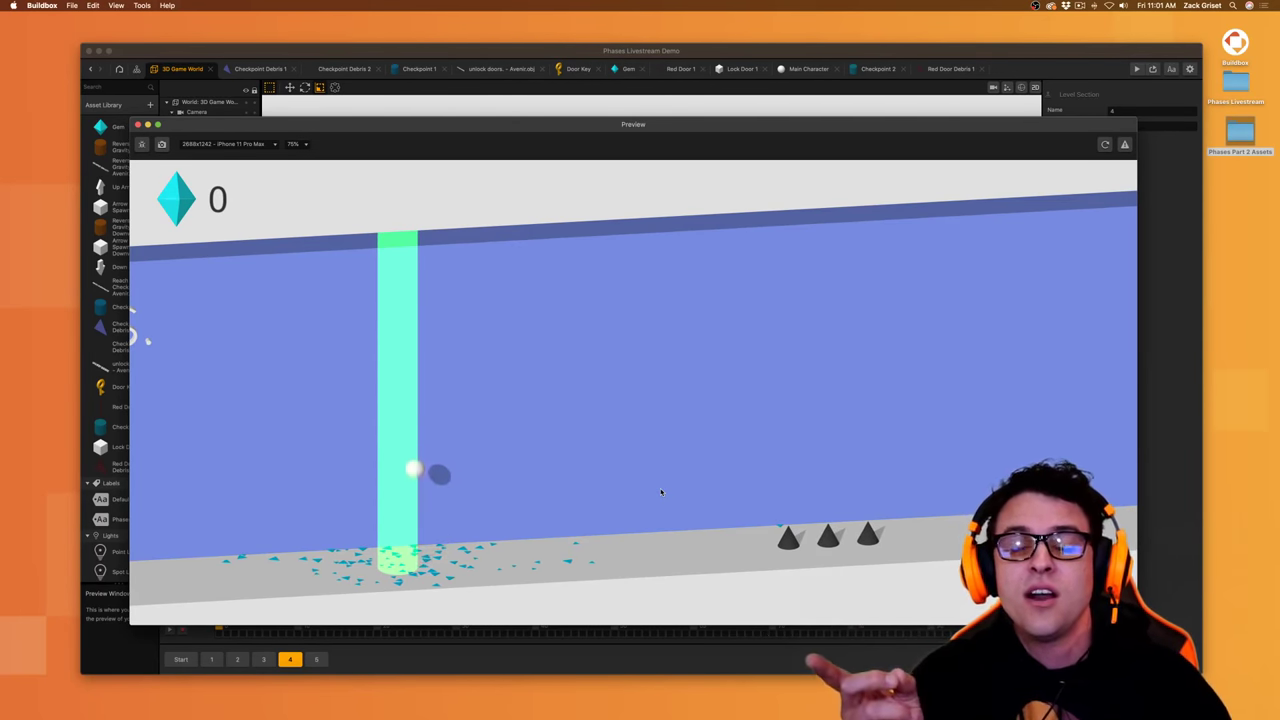
left_click(660, 491)
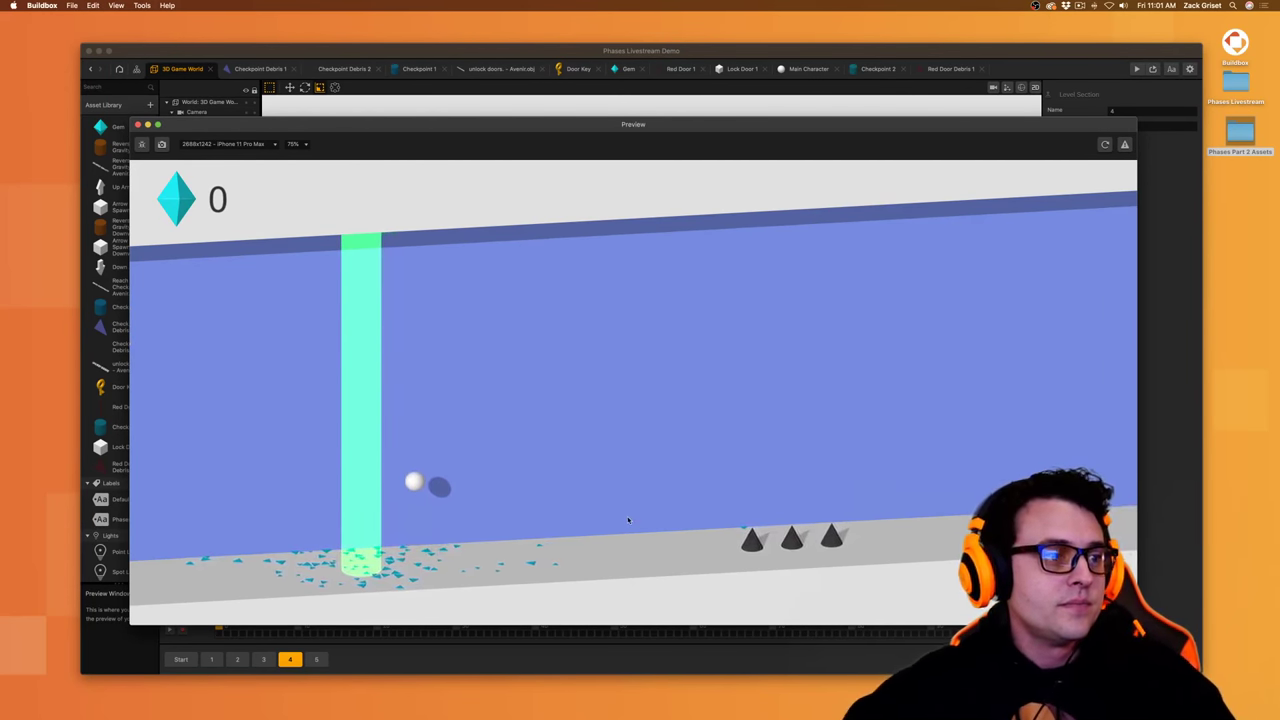
key("Left")
key("Left")
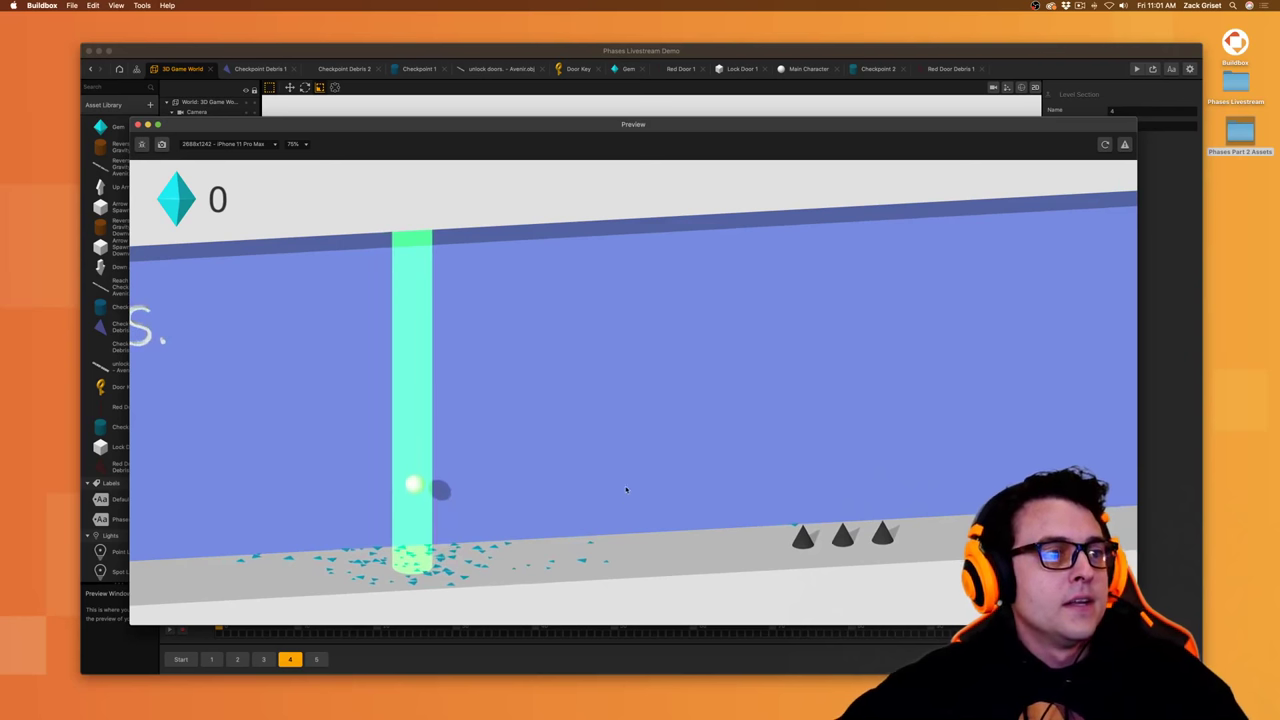
left_click(137, 125)
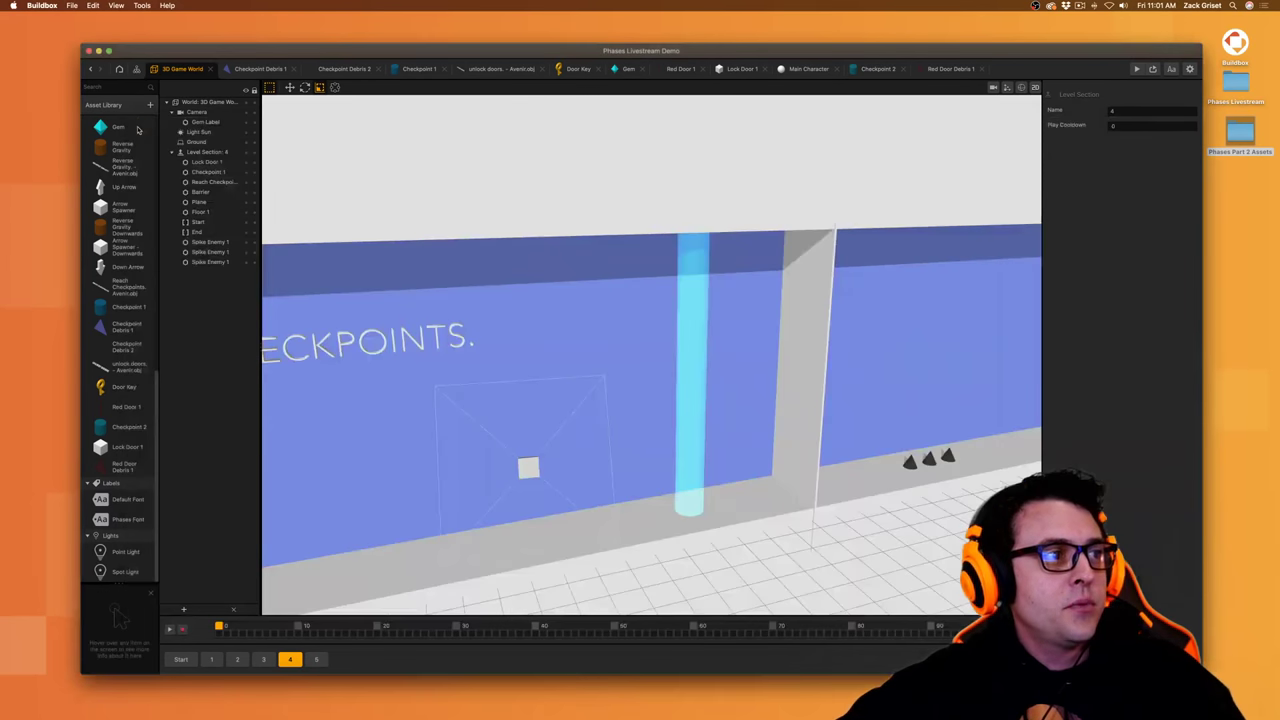
- Set the Red Door 1 Debris Explosion's linear and angular velocity to X 7, Y 15, Z 7, disable Preserve Momentum, and save
left_click(950, 68)
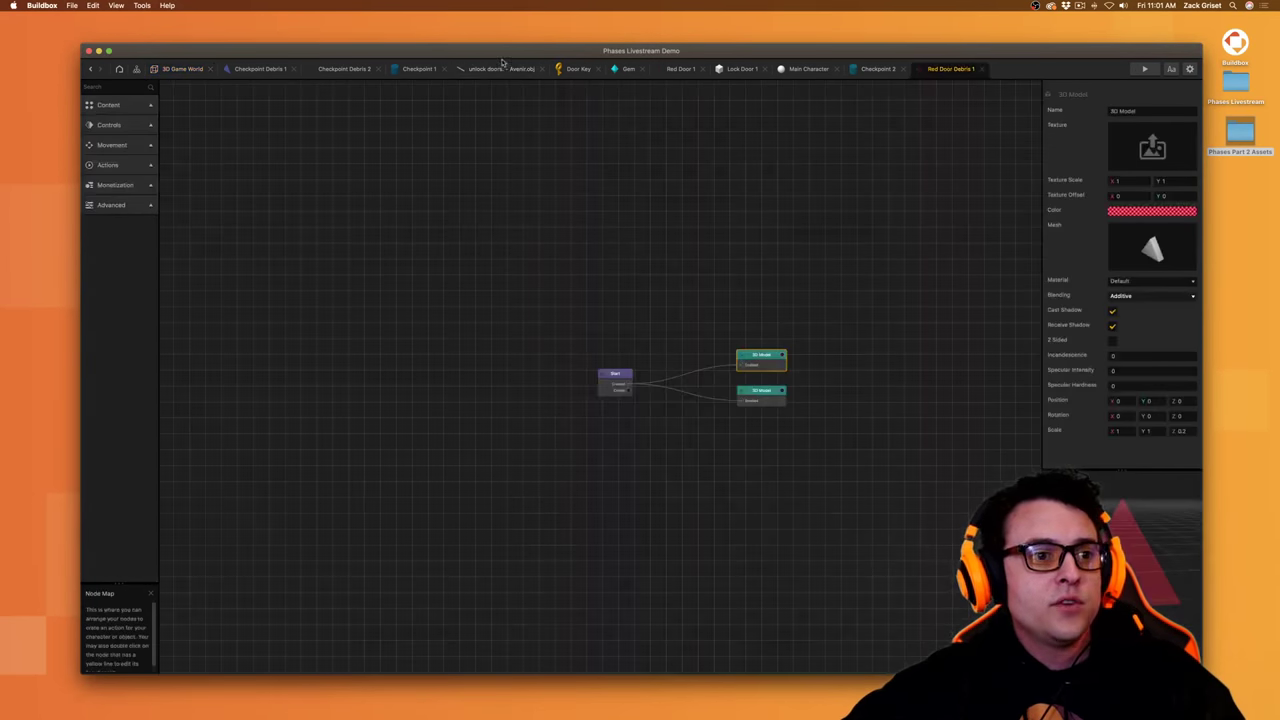
left_click(668, 72)
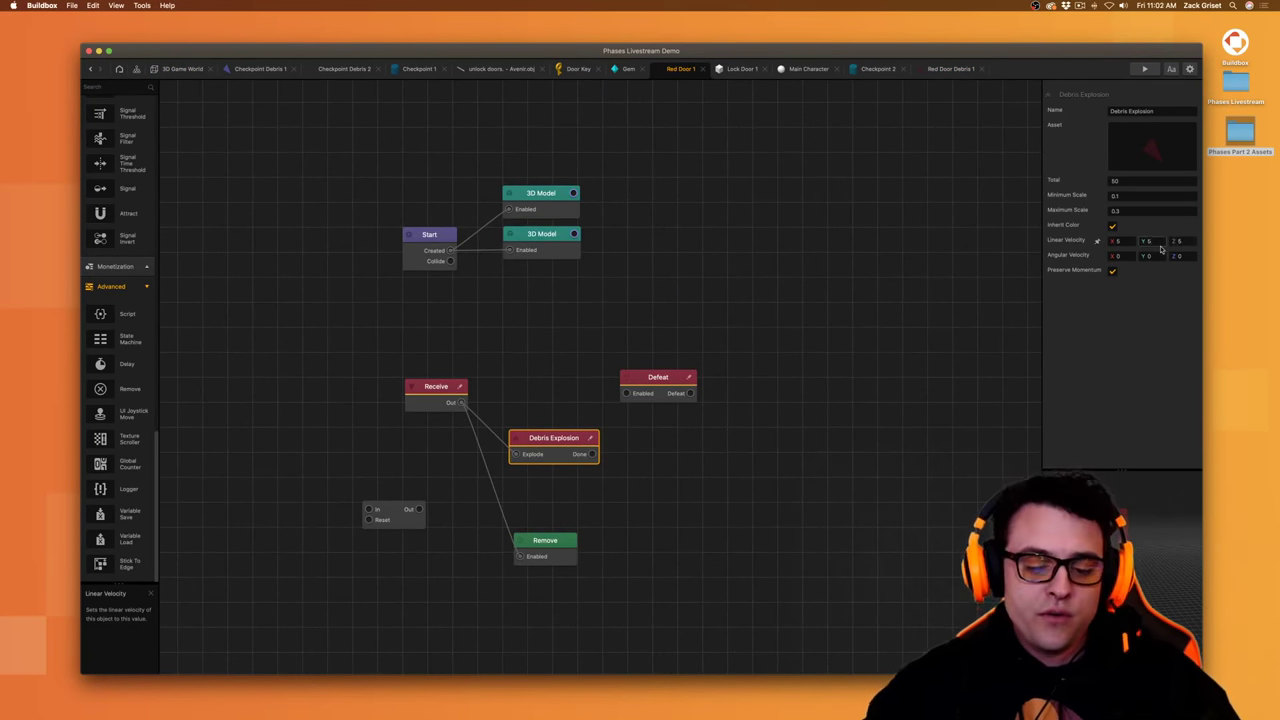
key("Return")
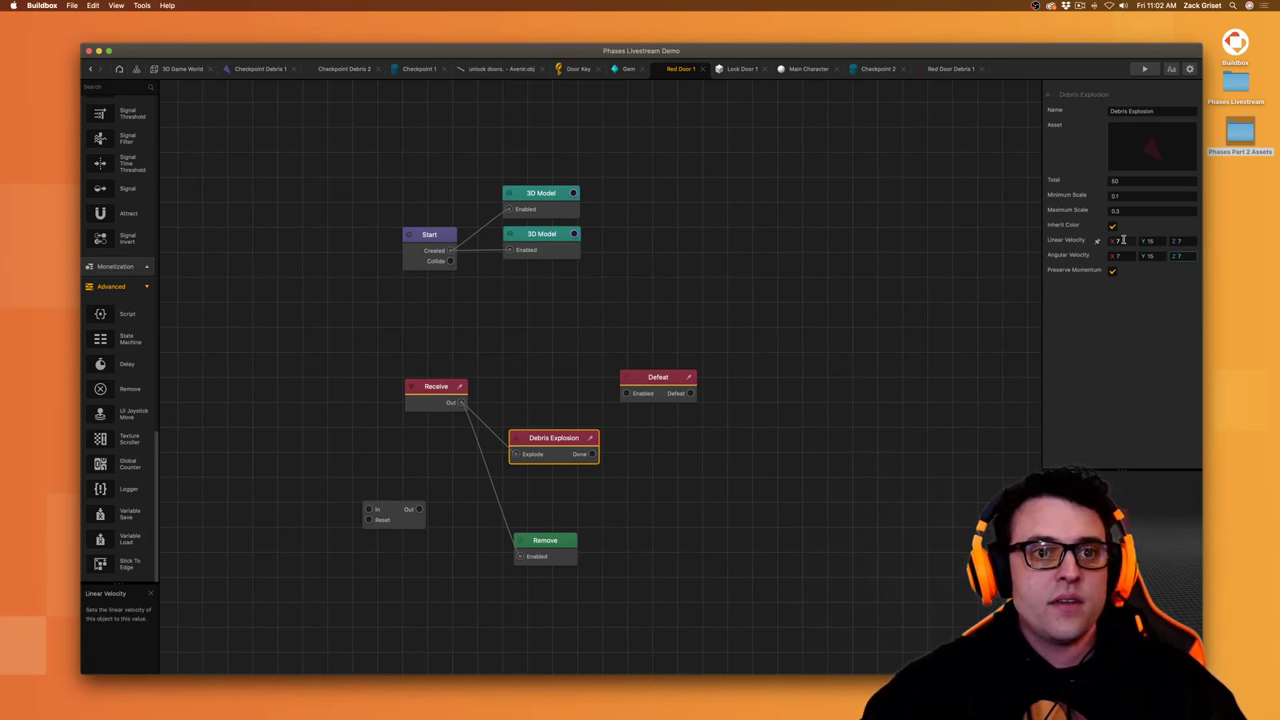
left_click(1108, 339)
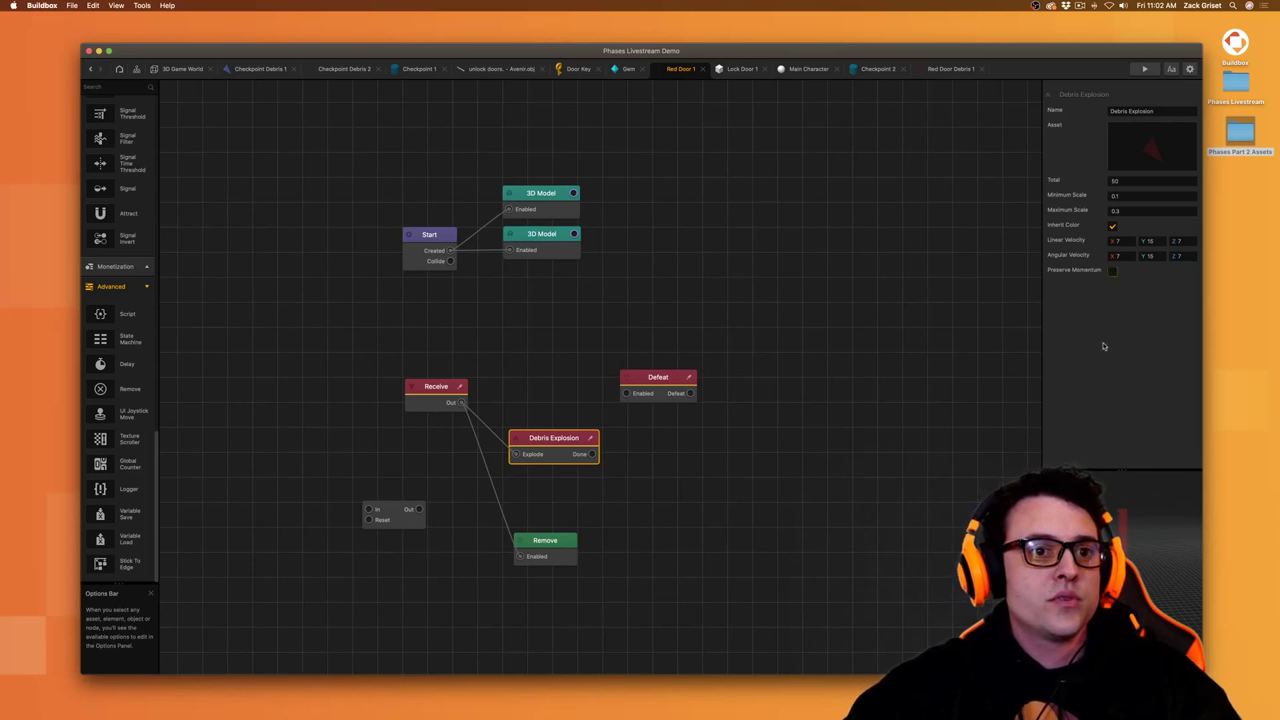
key("super+s")
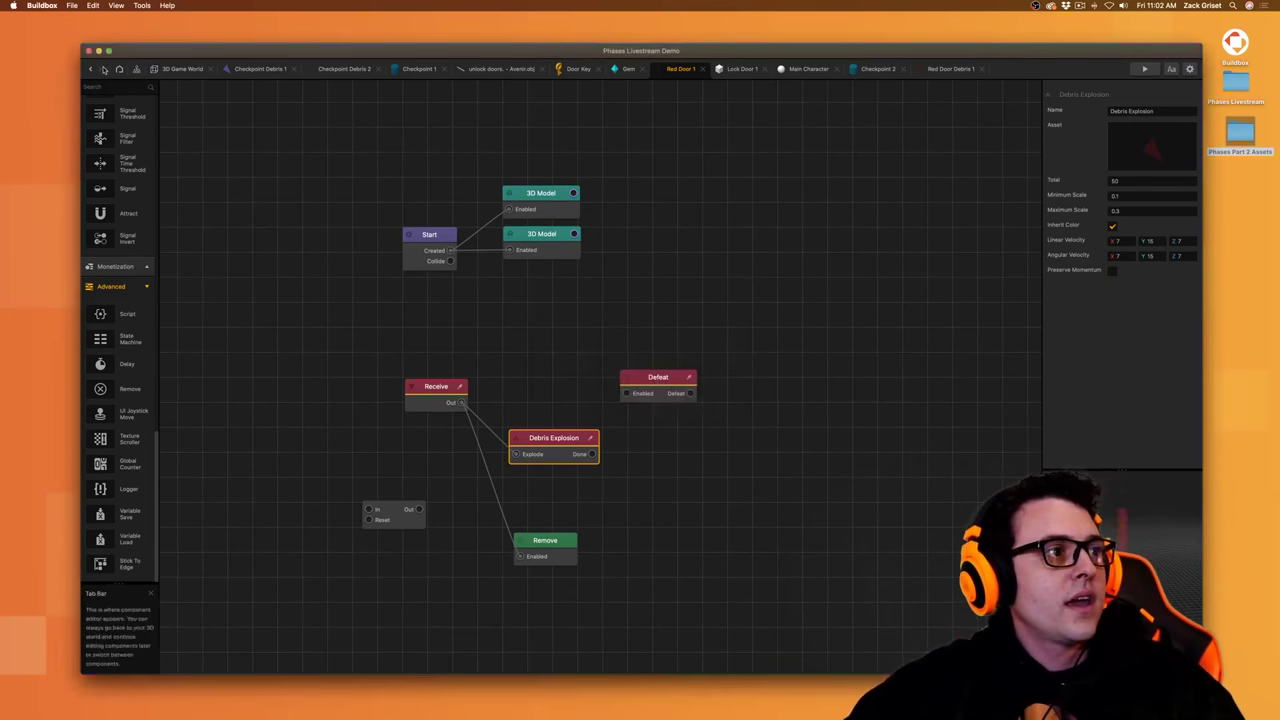
- Preview scene 4 again and collect the key to check how the red door's debris scatters
left_click(182, 69)
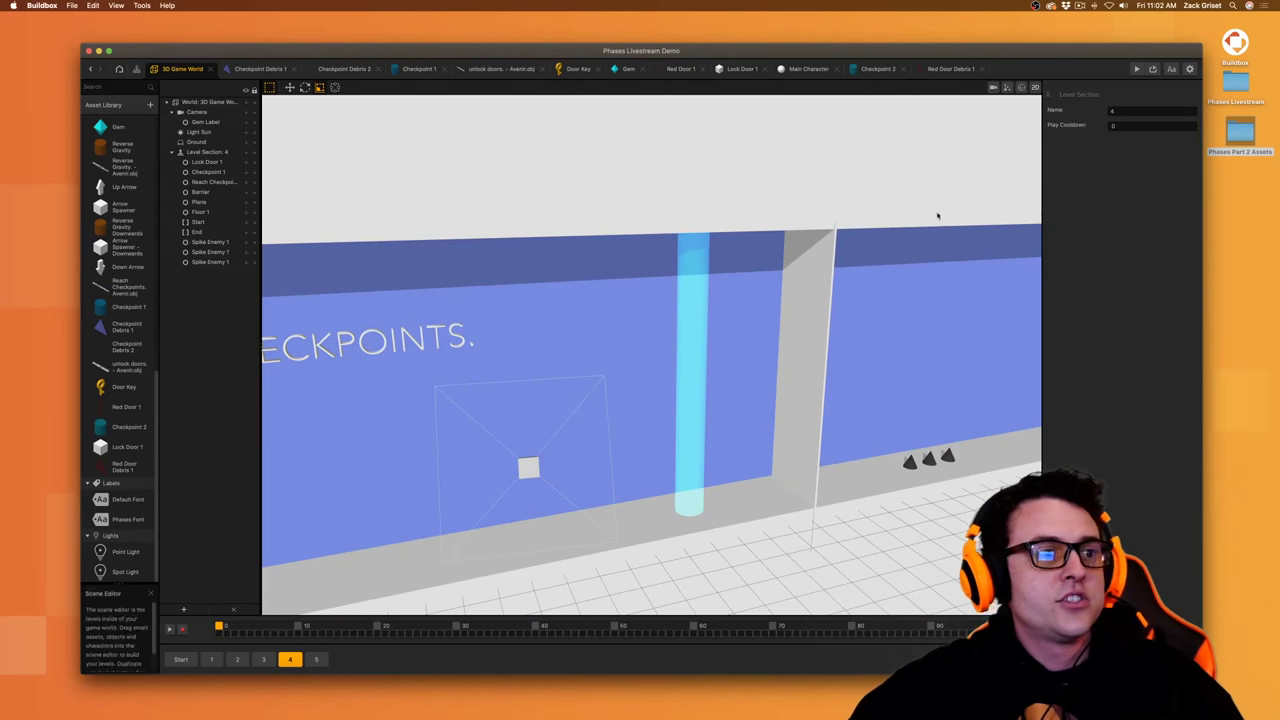
left_click(1153, 69)
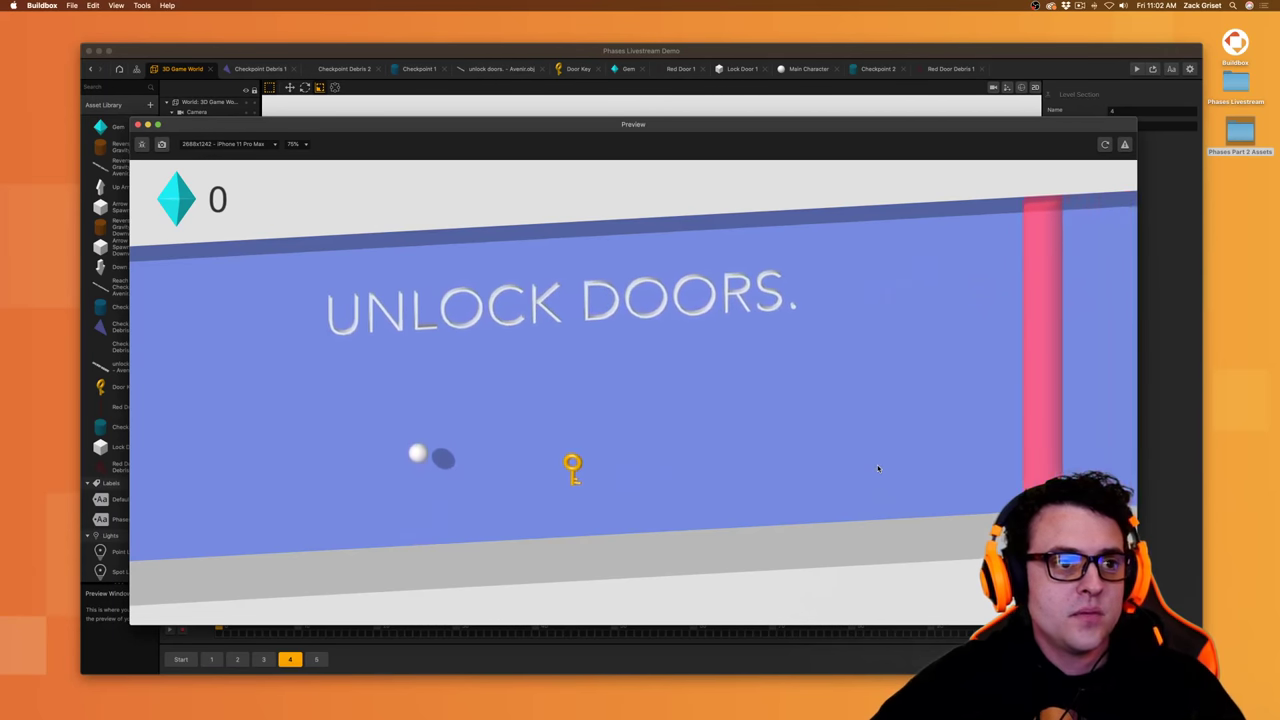
left_click(878, 468)
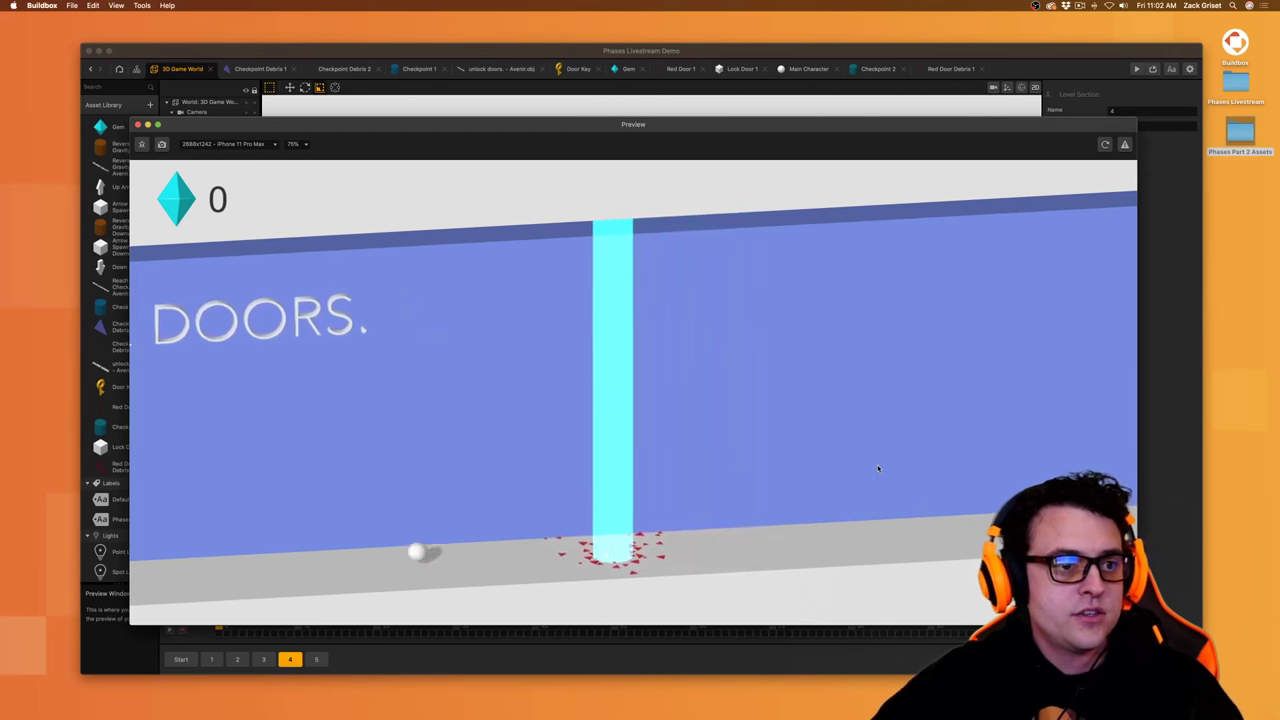
left_click(878, 468)
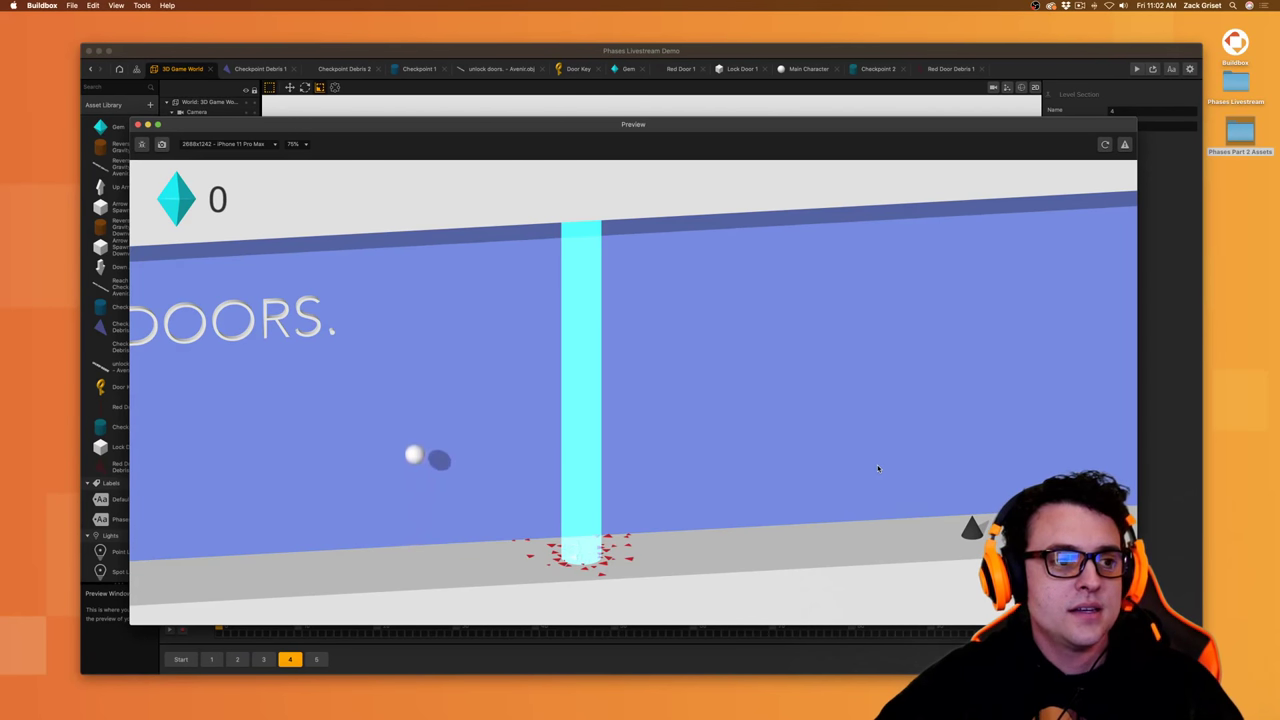
left_click(878, 468)
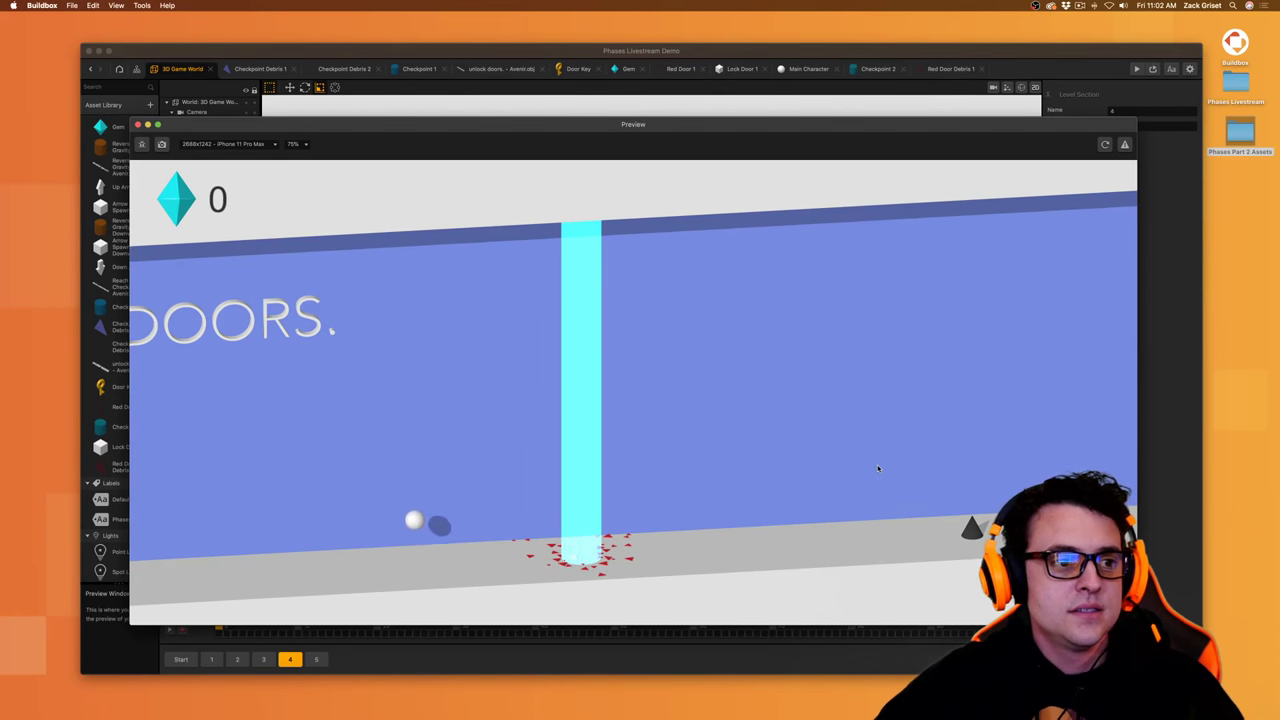
left_click(878, 468)
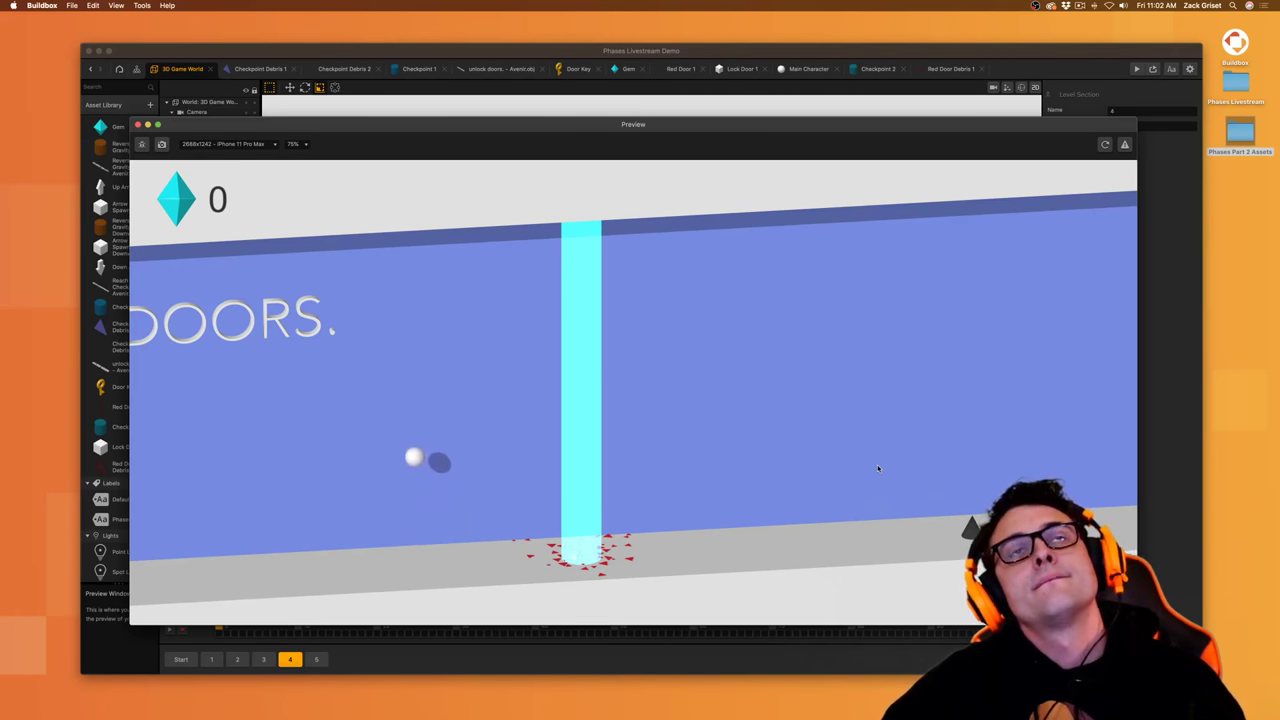
left_click(138, 124)
- Add a Jump node to Red Door Debris 1 and connect it to the Start node's Created output
left_click(950, 68)
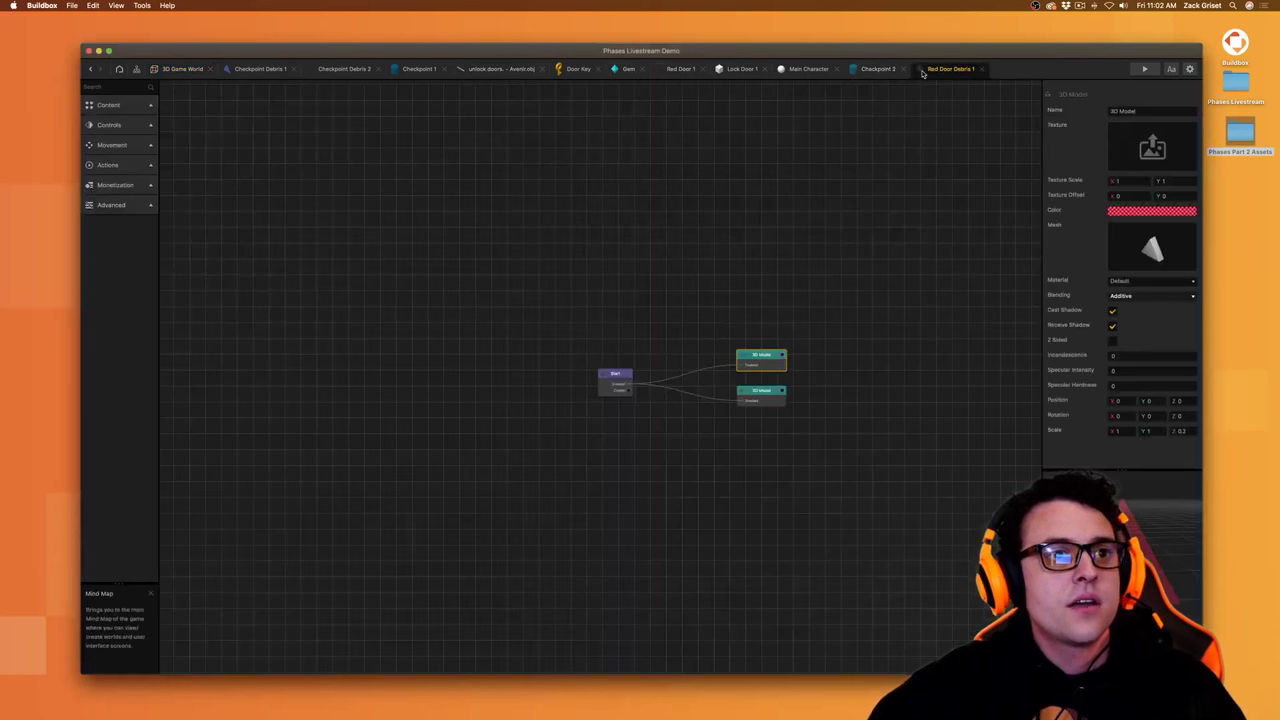
left_click(615, 377)
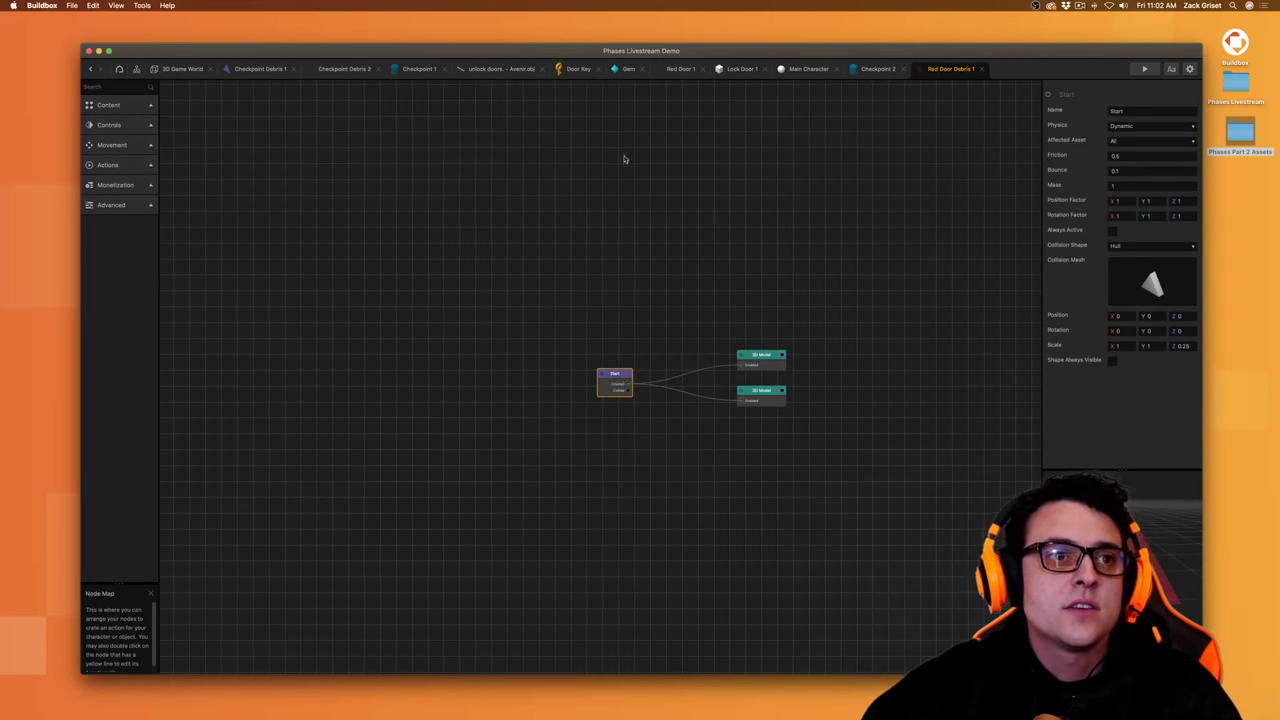
left_click(672, 68)
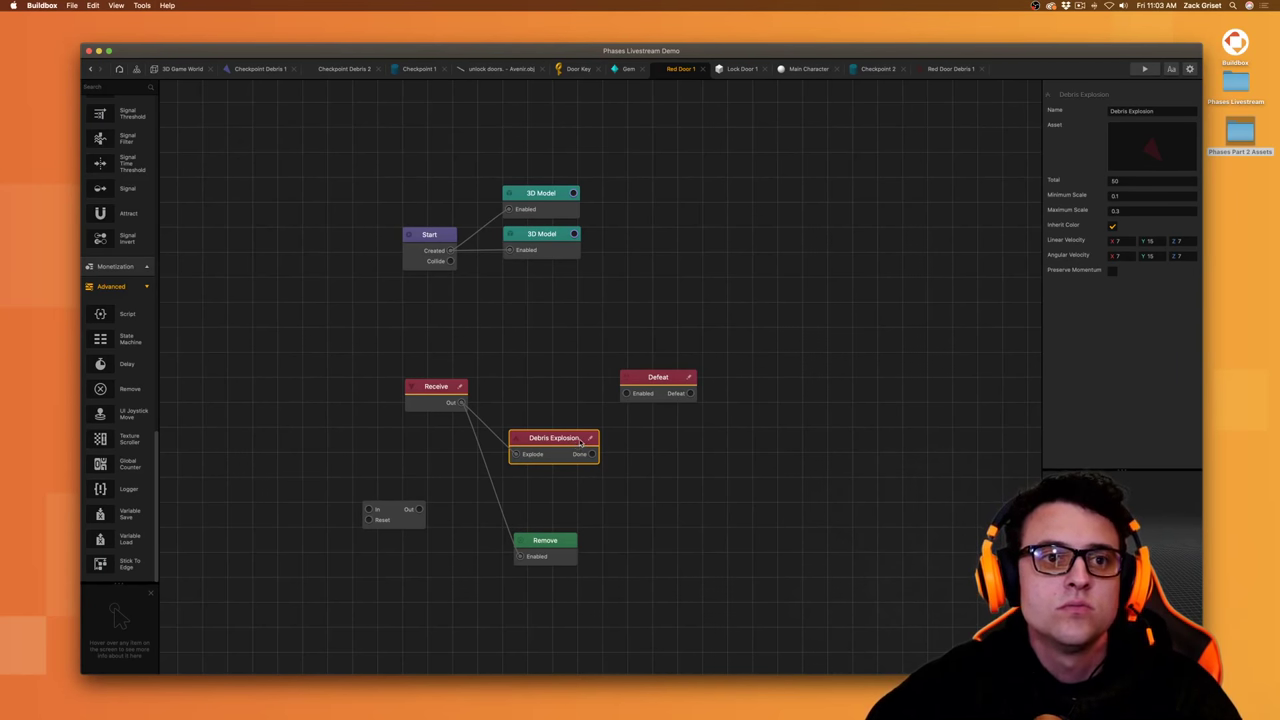
left_click(955, 69)
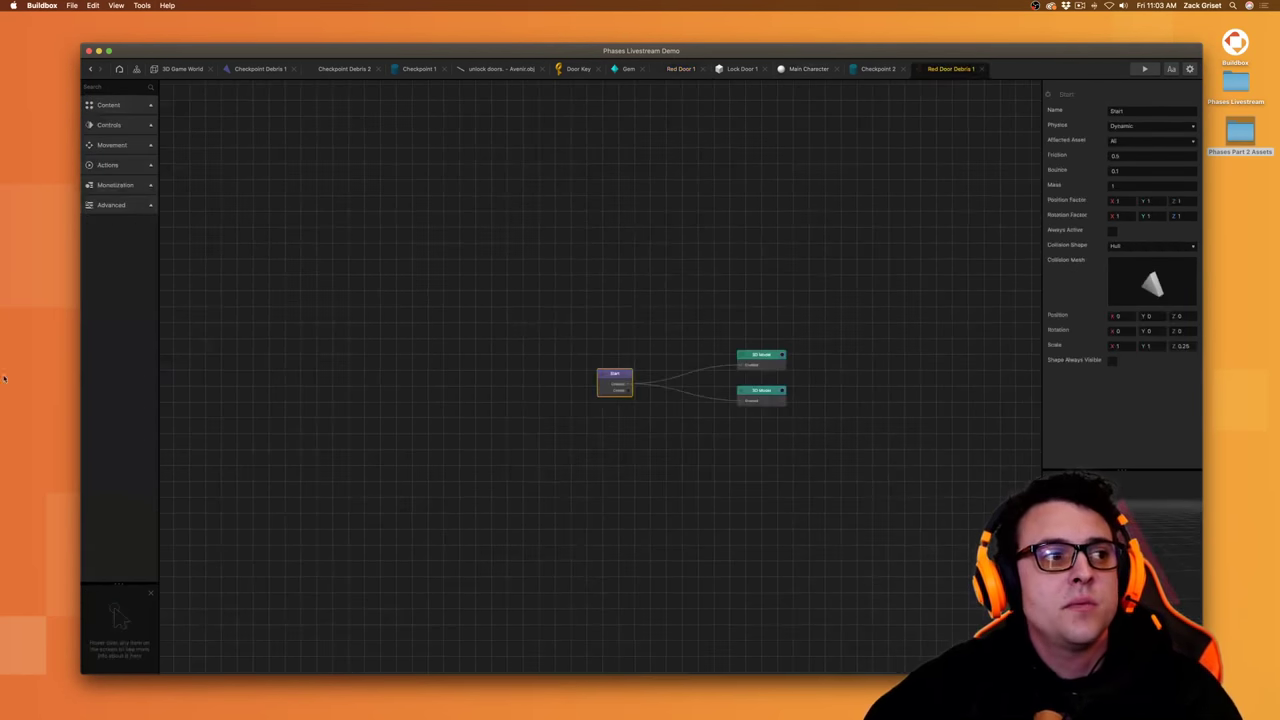
left_click(112, 145)
left_click_drag(100, 172, 790, 252)
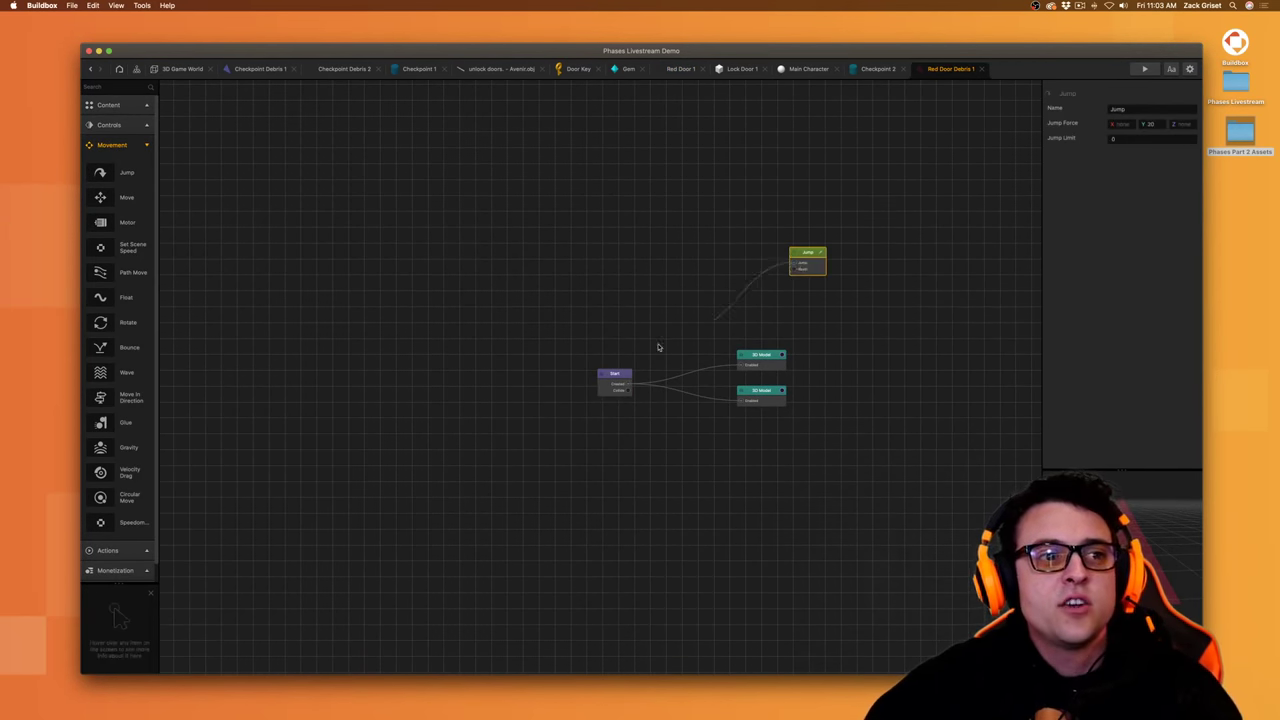
left_click_drag(658, 347, 630, 385)
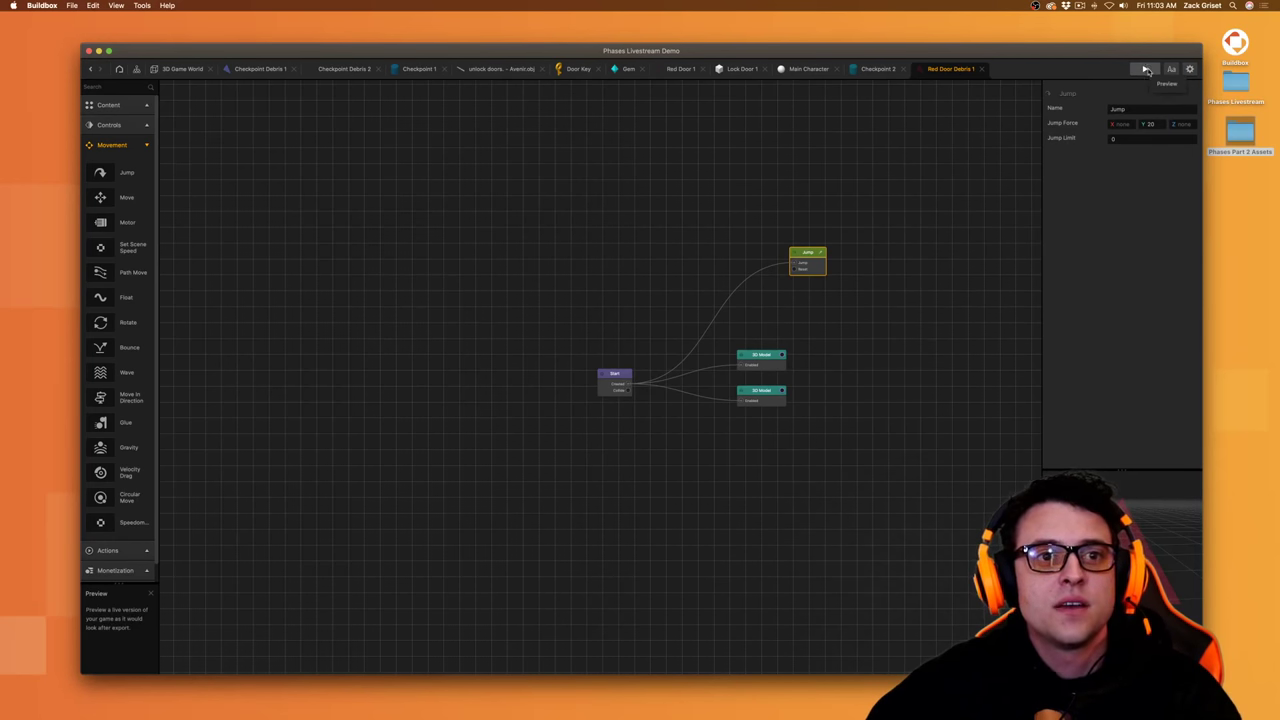
- Preview the game world from scene 4, play through to the key to check the red door's debris, and close the preview
left_click(177, 72)
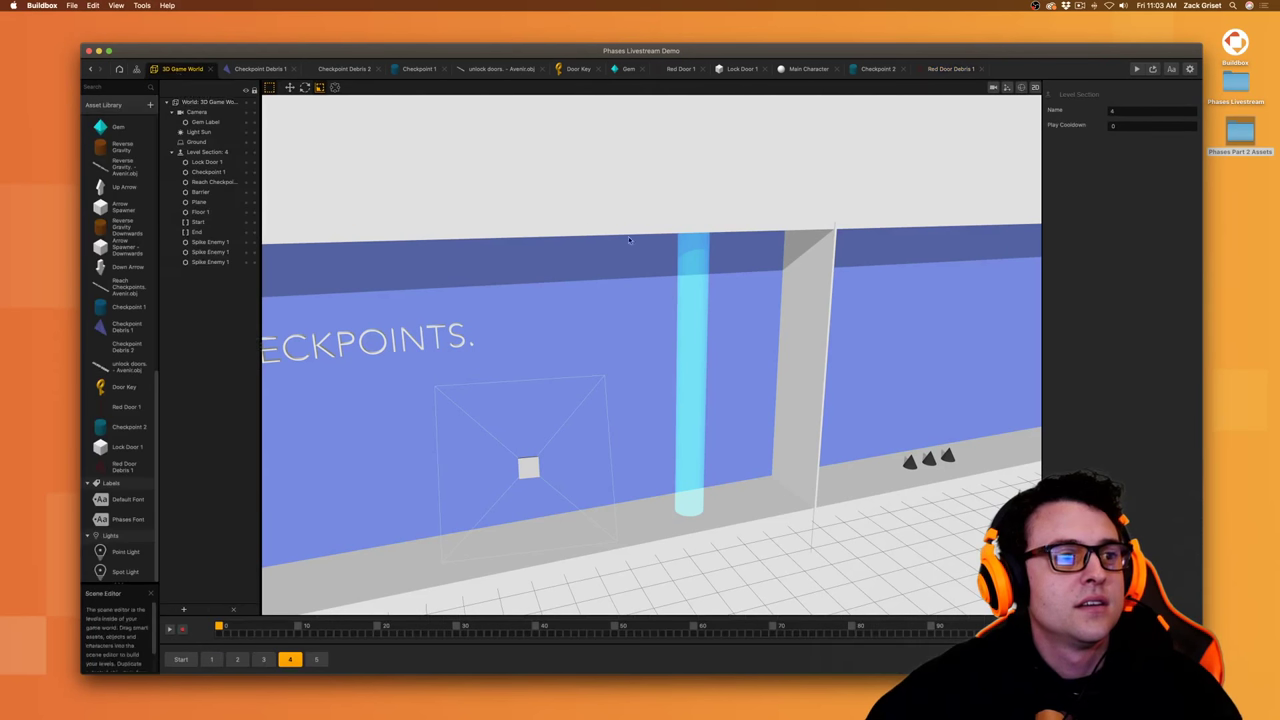
left_click(1152, 70)
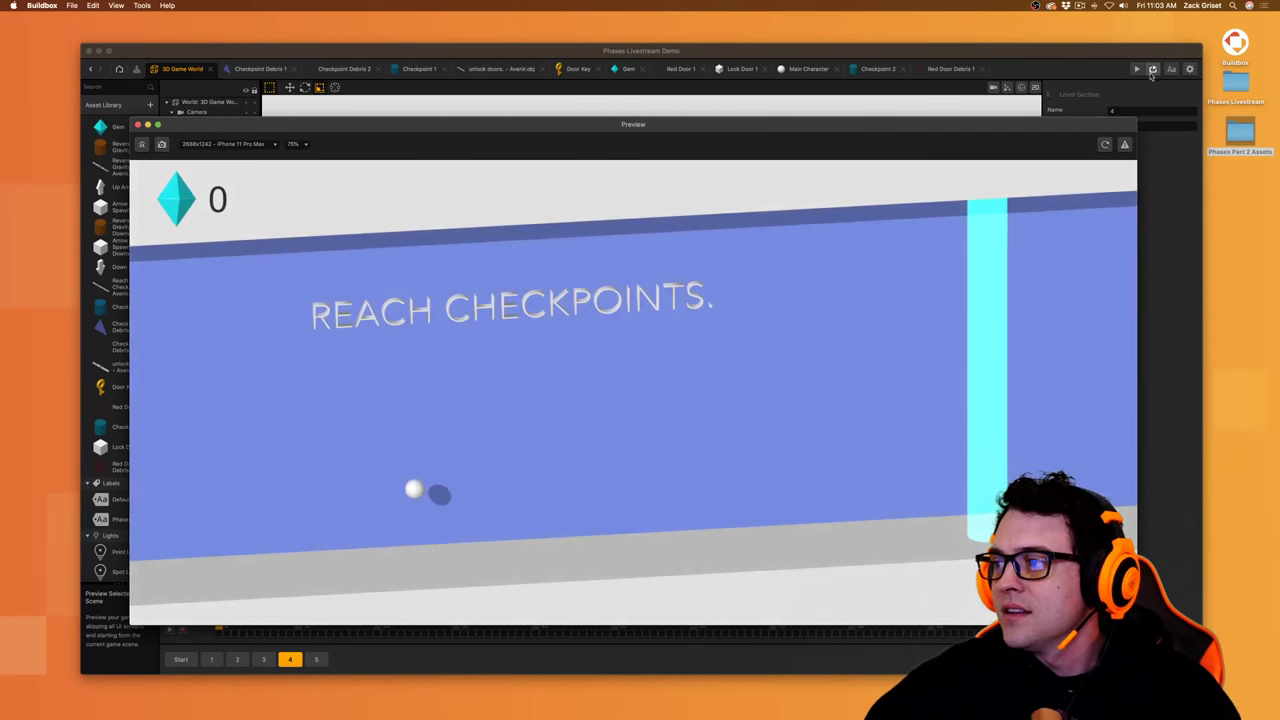
left_click(898, 322)
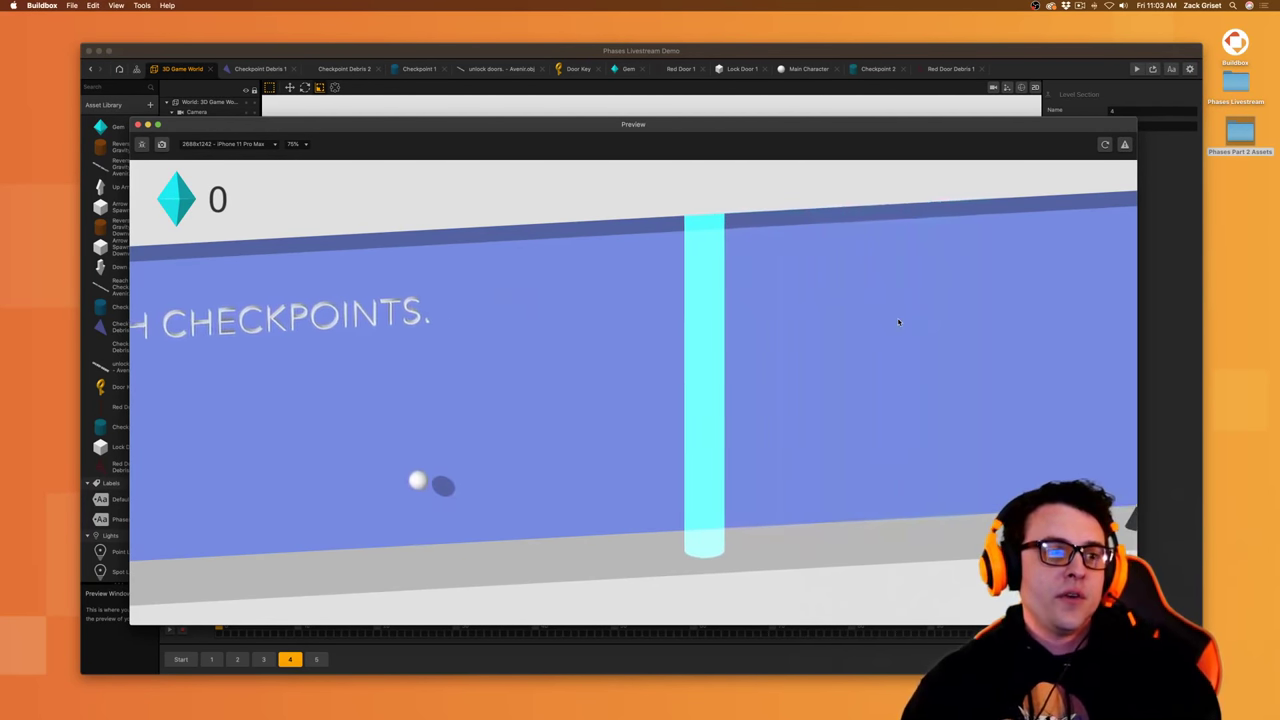
left_click(898, 322)
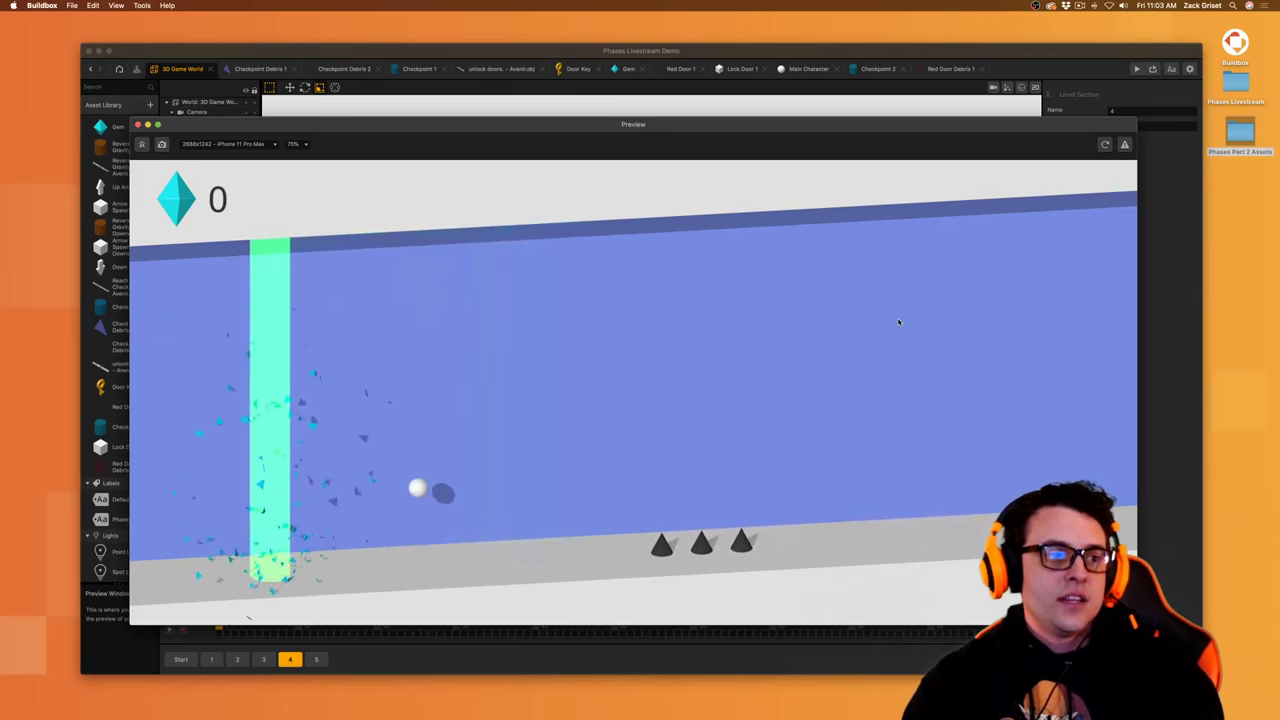
left_click(898, 322)
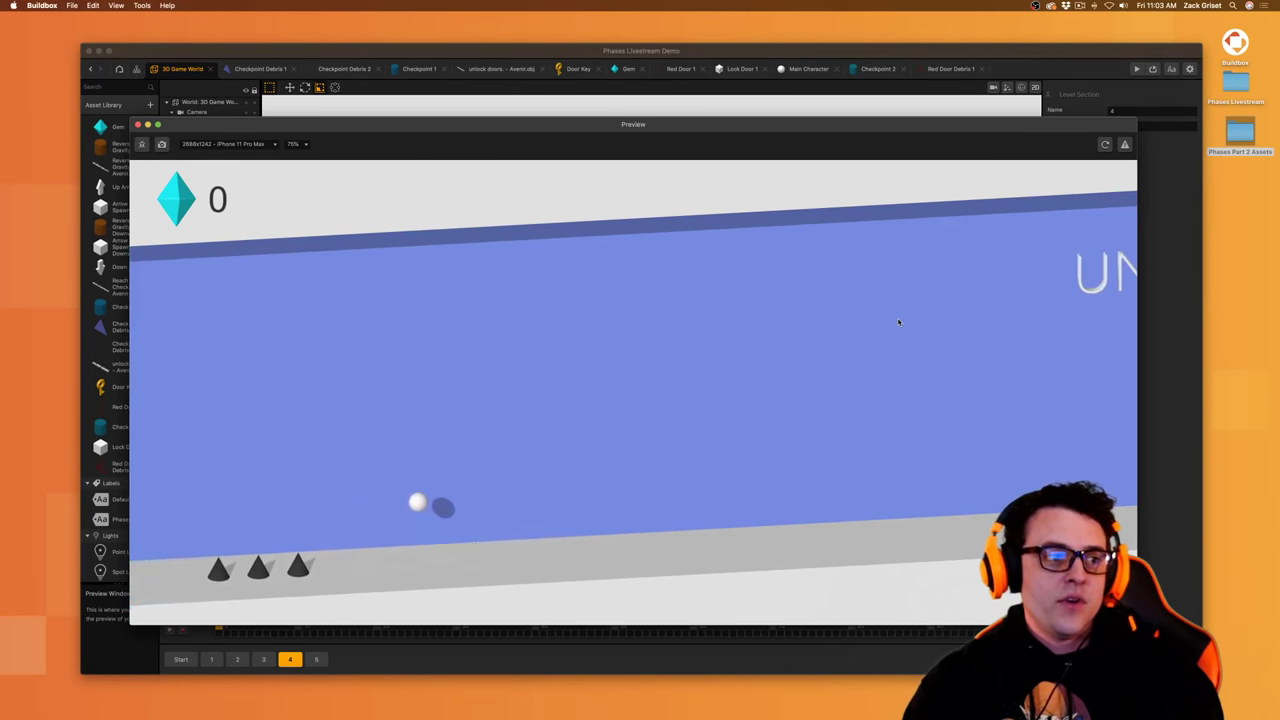
left_click(898, 322)
left_click(898, 322)
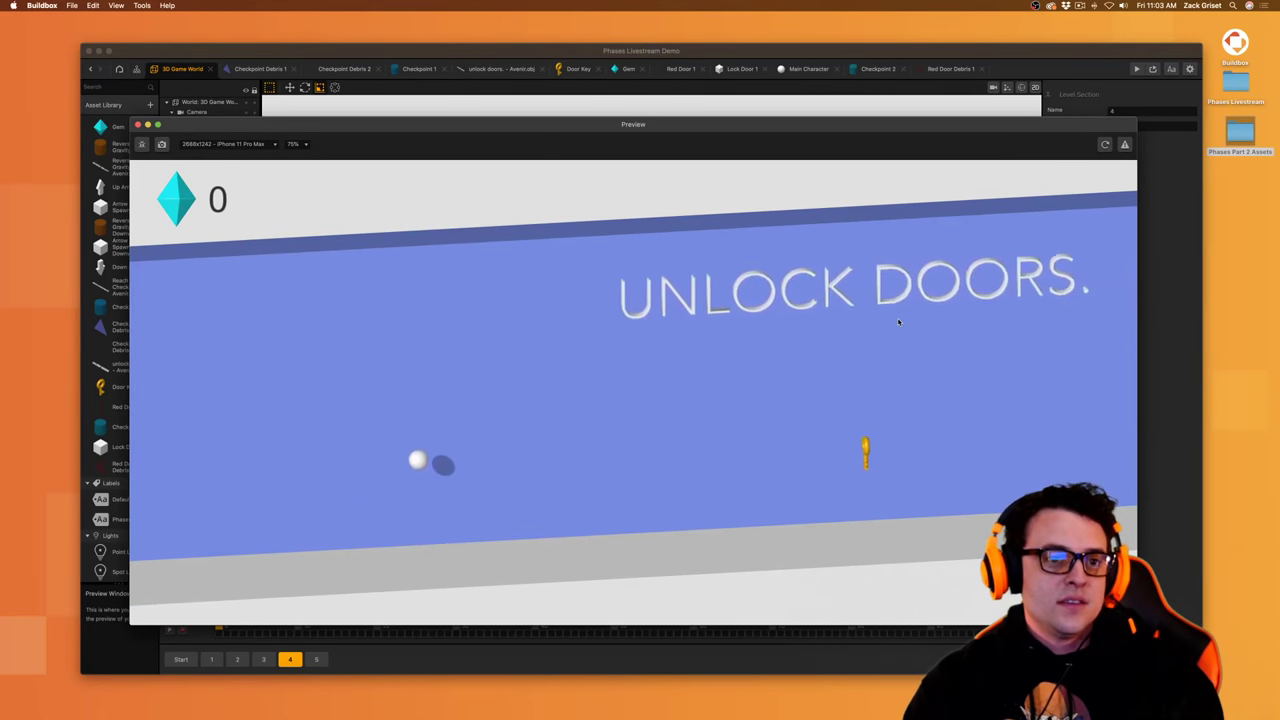
left_click(898, 322)
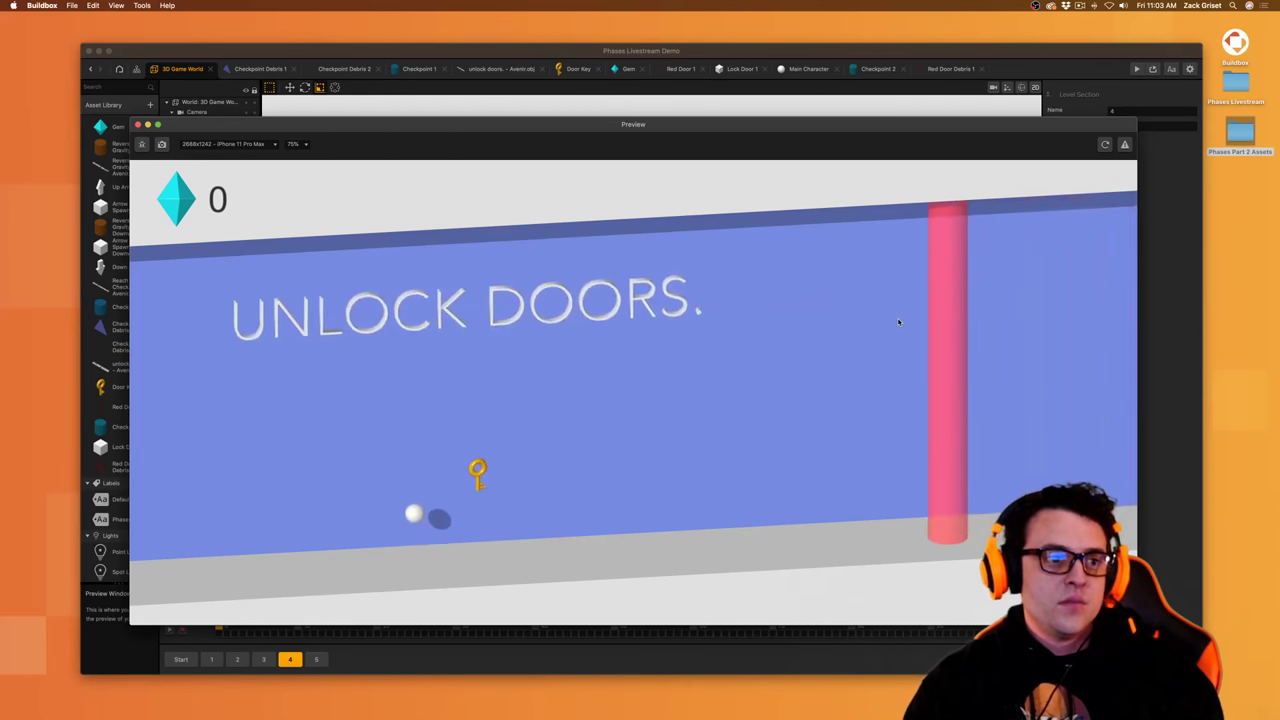
left_click(898, 322)
left_click(898, 322)
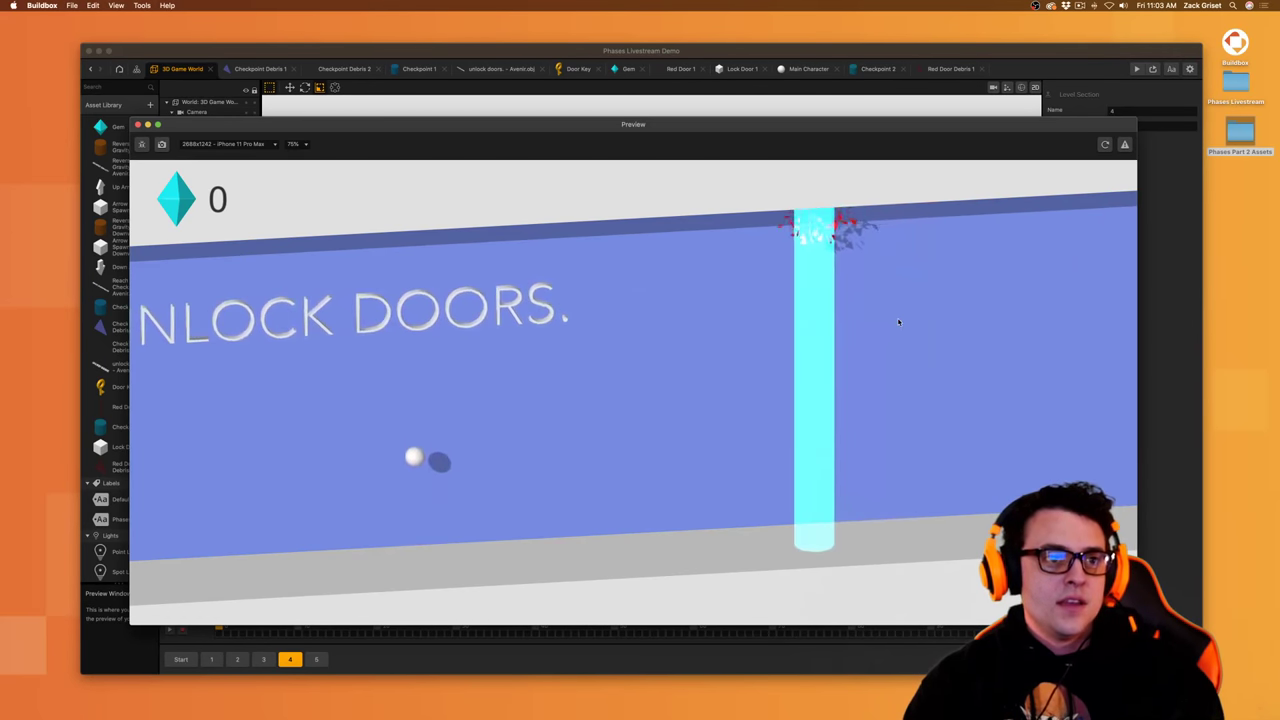
left_click(898, 322)
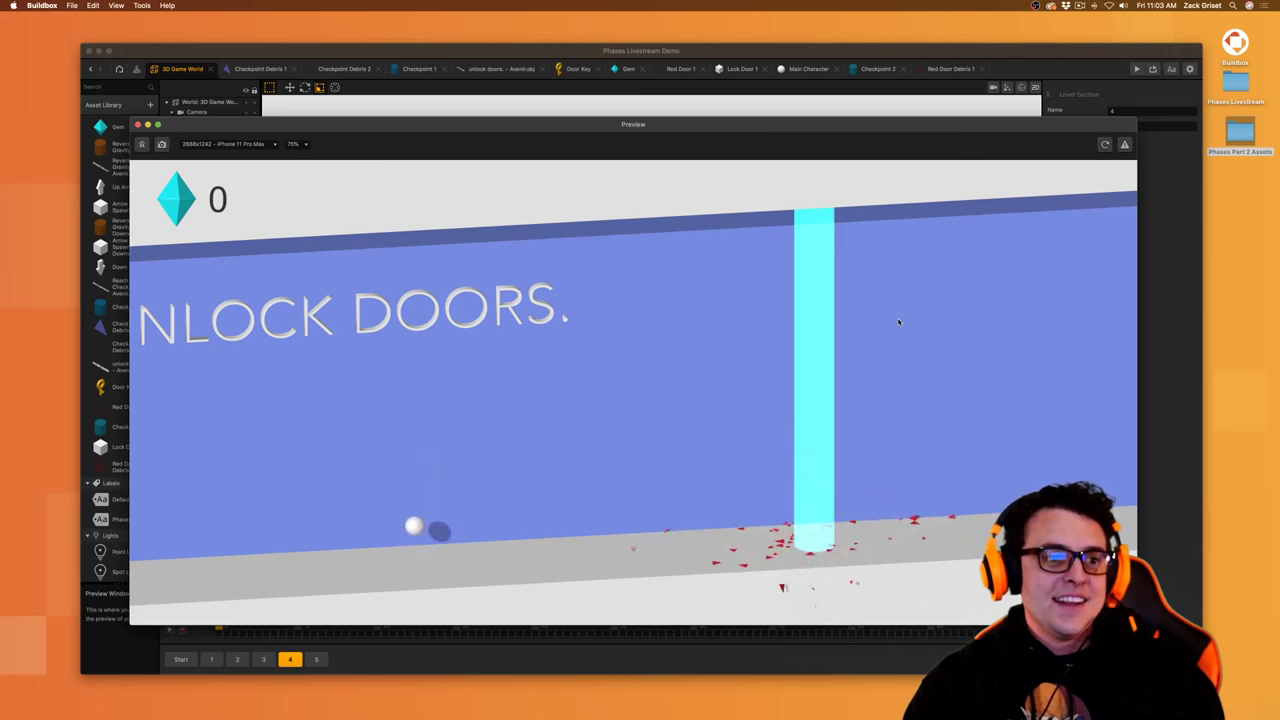
left_click(898, 322)
left_click(898, 322)
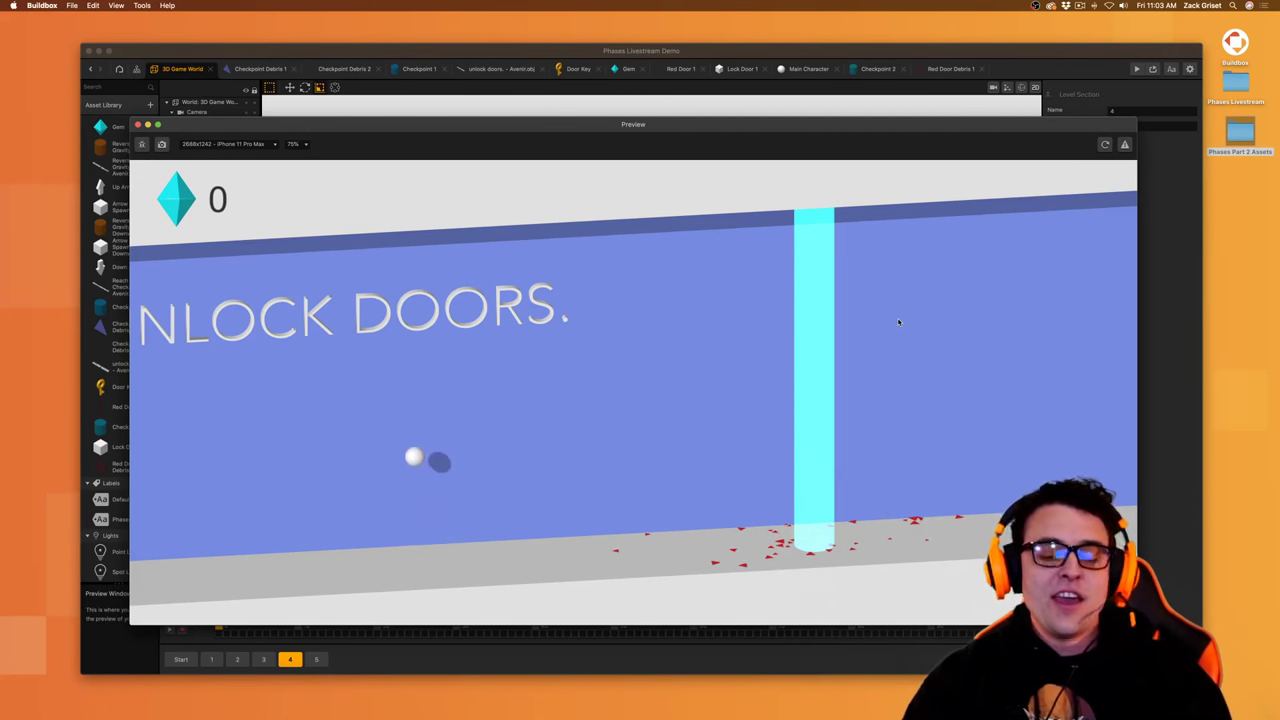
left_click(898, 322)
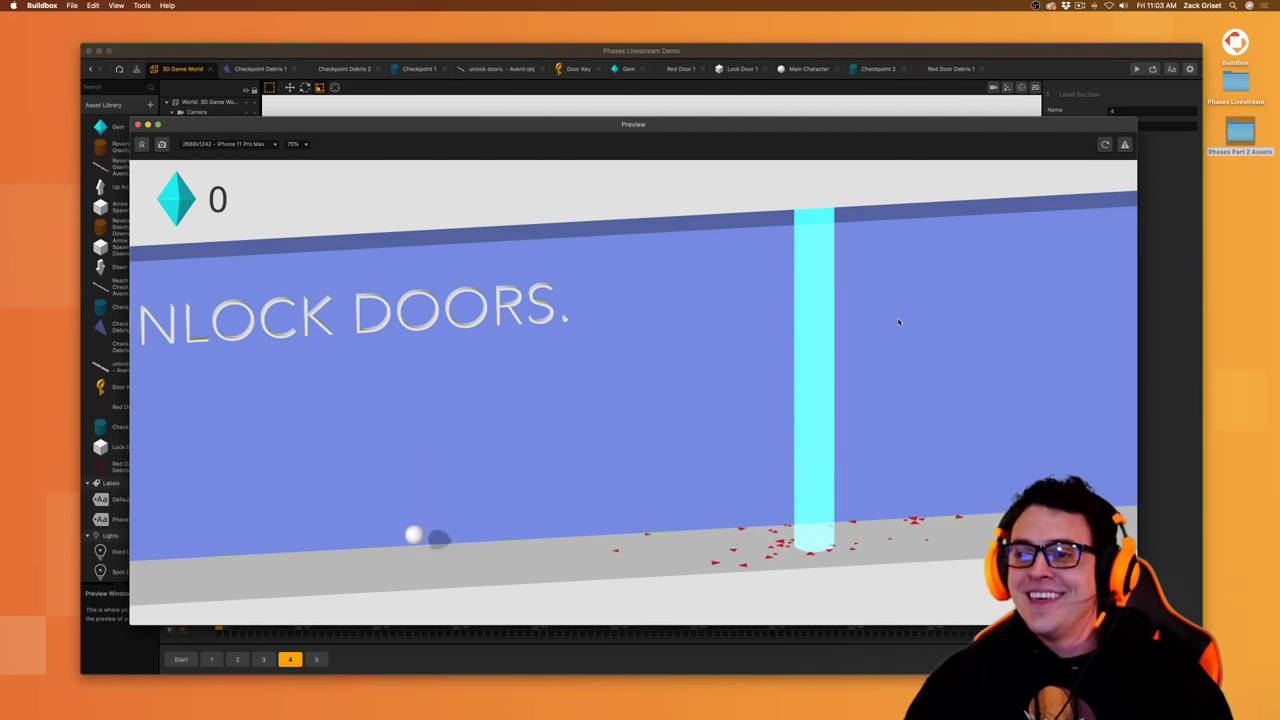
left_click(898, 322)
left_click(898, 322)
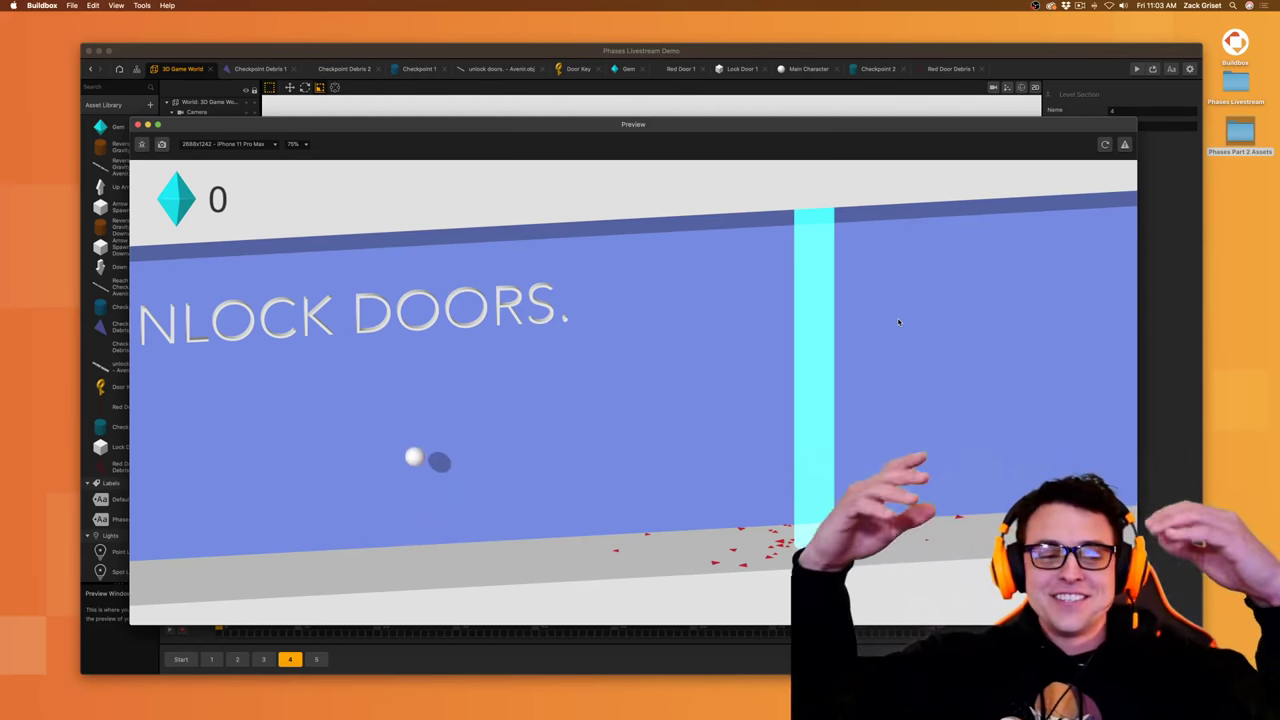
left_click(848, 200)
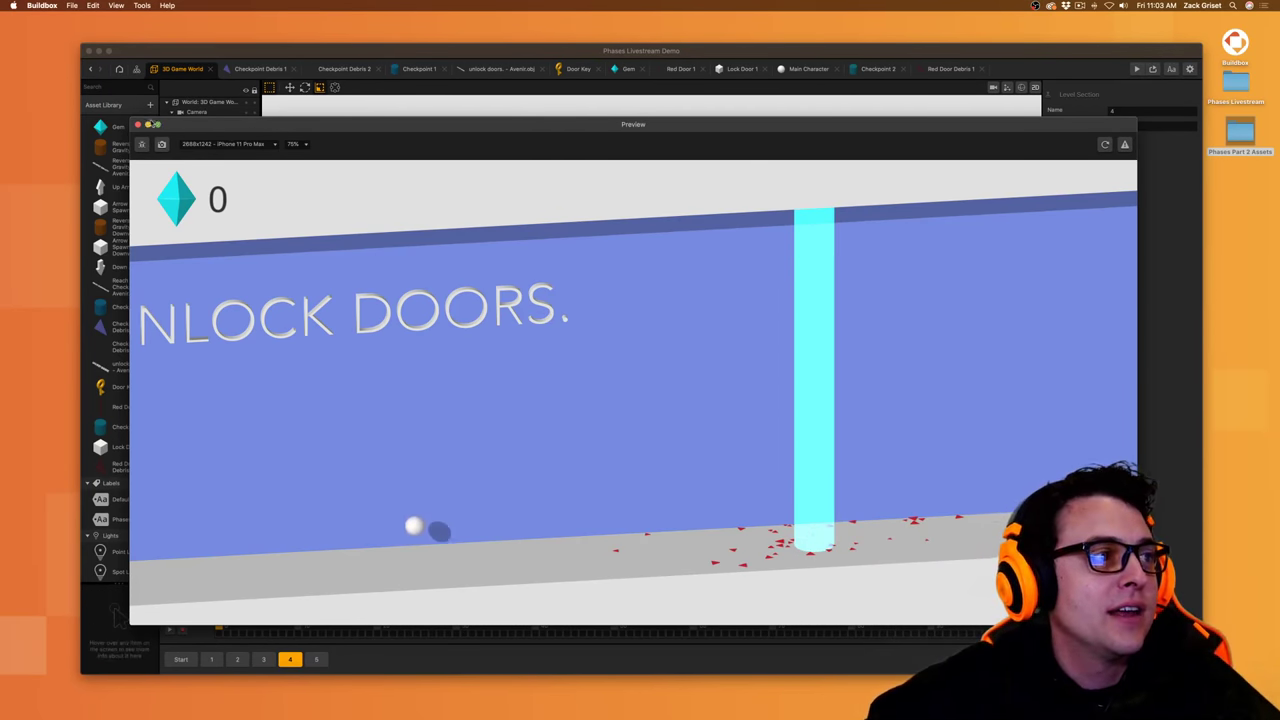
left_click(138, 124)
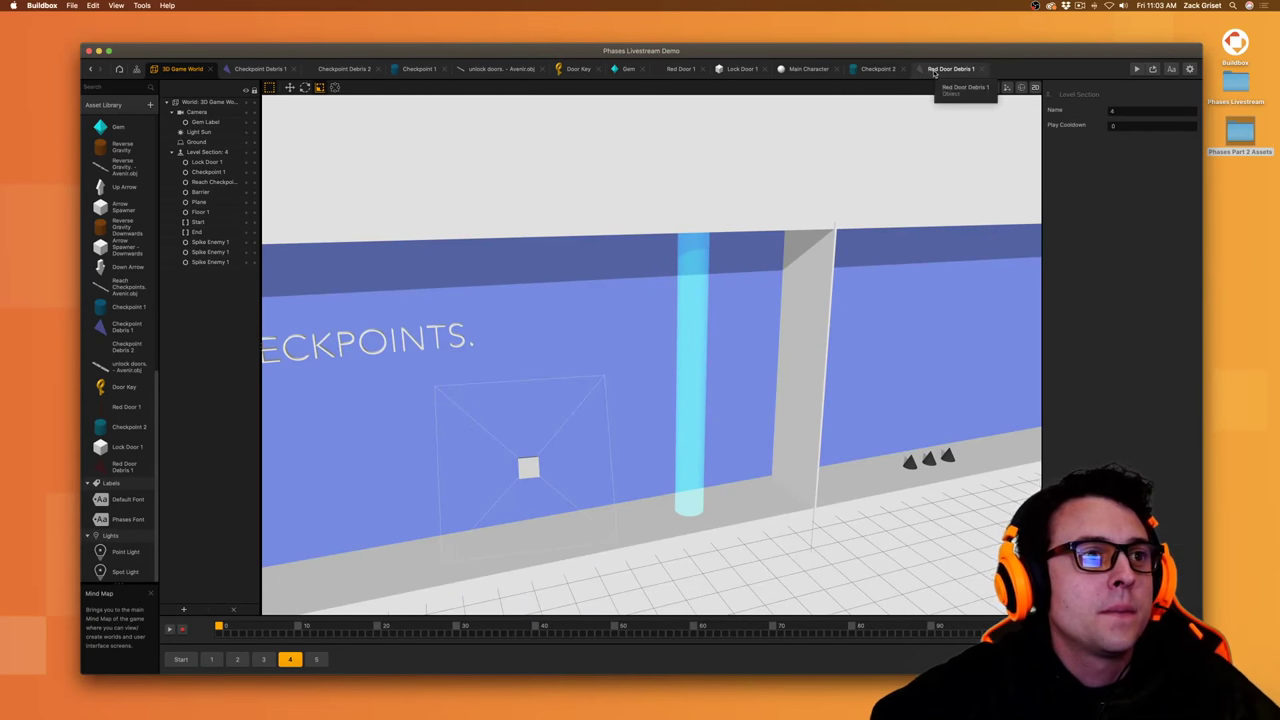
left_click(945, 69)
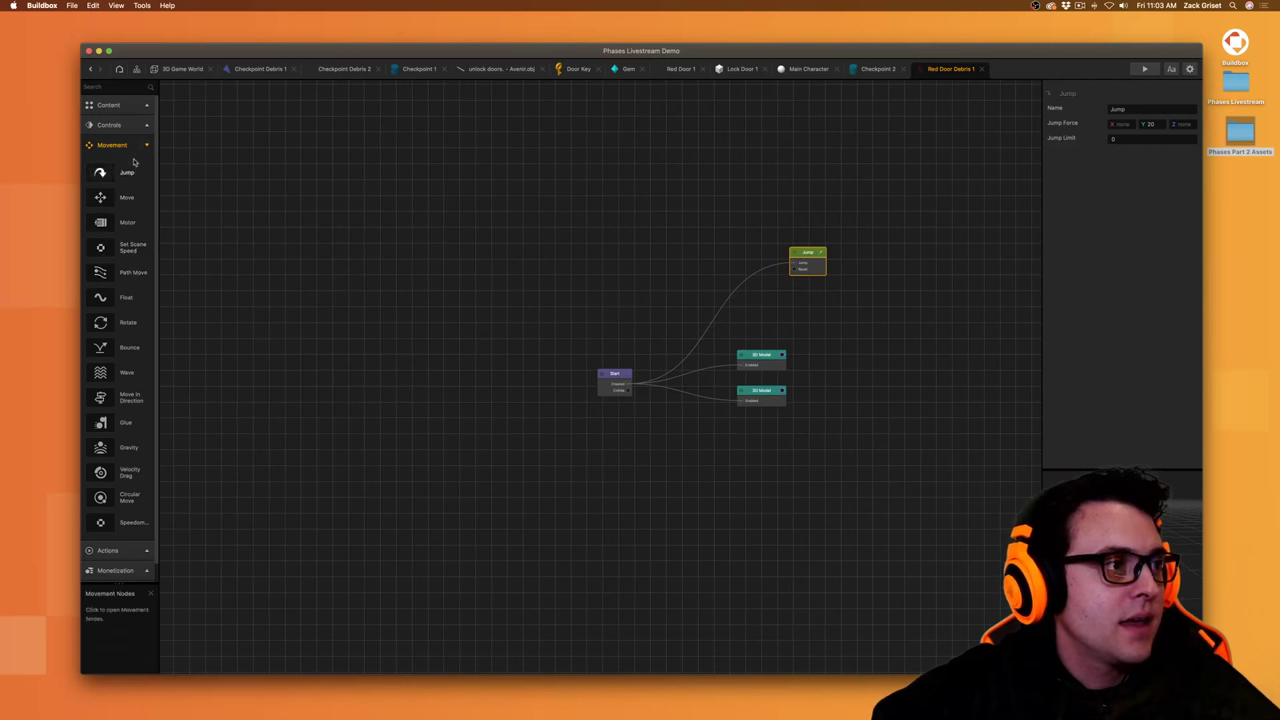
left_click_drag(128, 197, 228, 197)
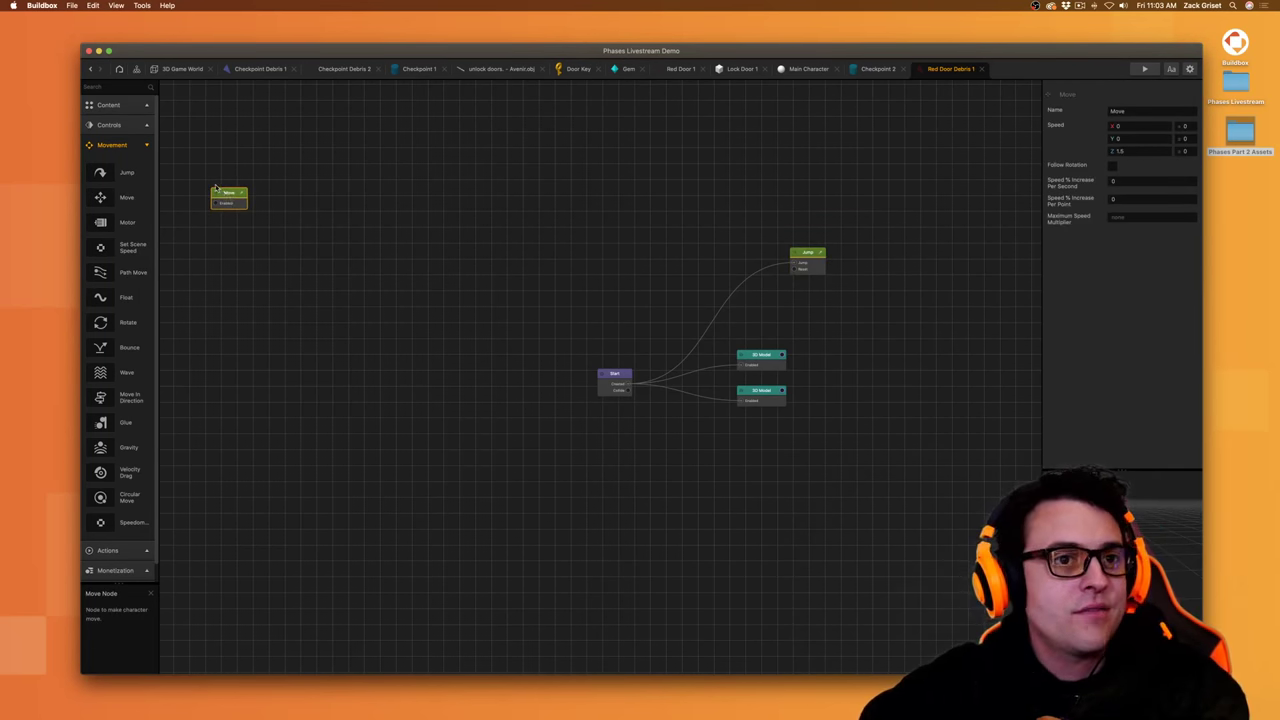
key("BackSpace")
left_click(118, 145)
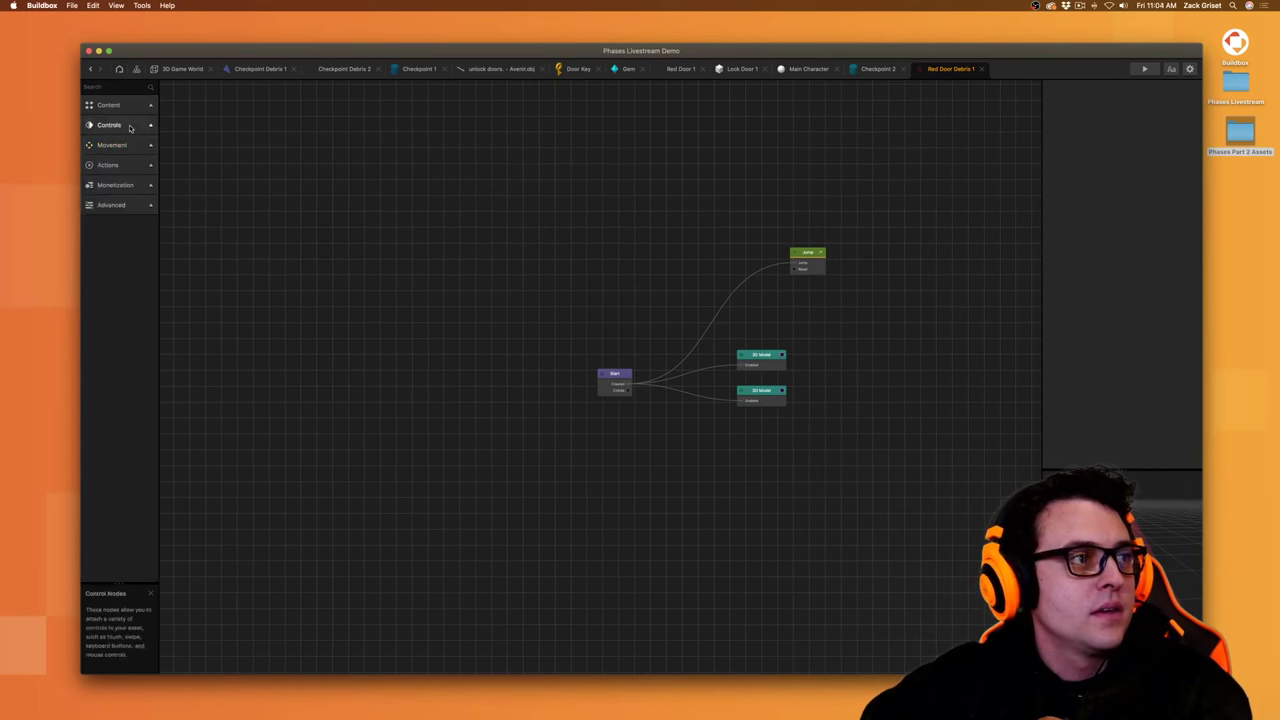
left_click(129, 125)
left_click(128, 125)
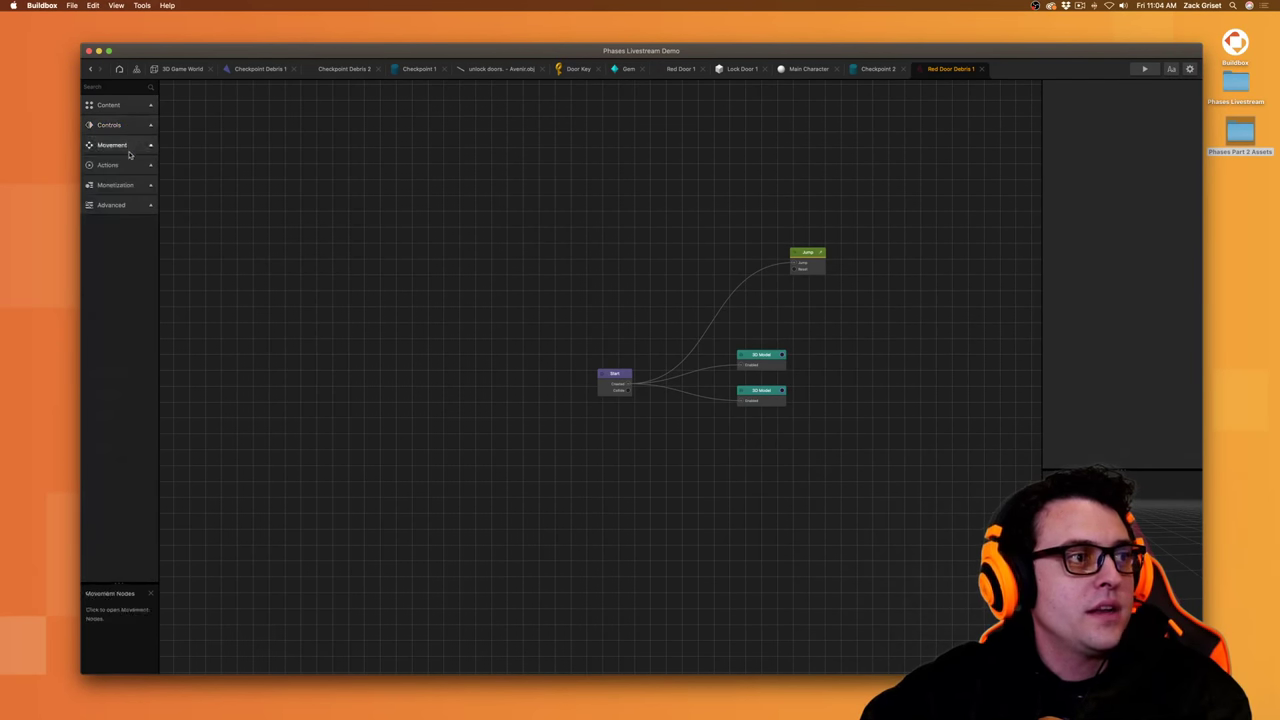
left_click(125, 167)
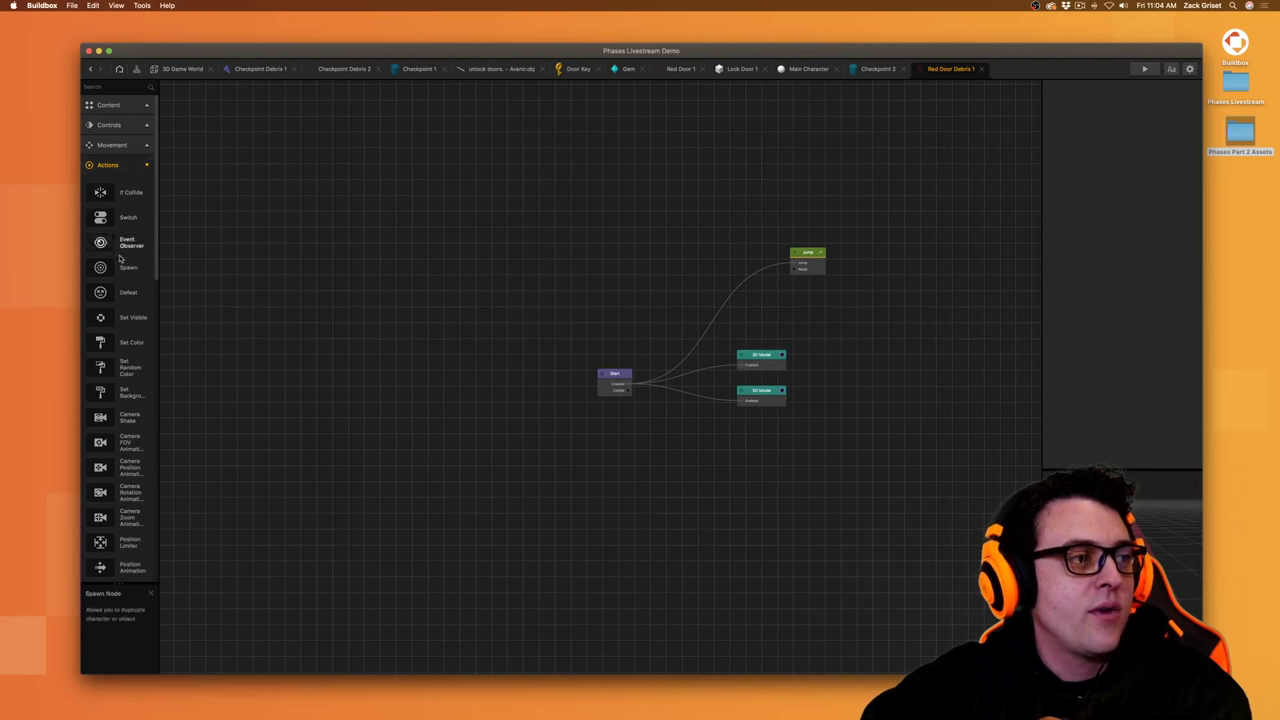
- Review the Jump node's force settings in Red Door Debris 1 and add a Move node above it
left_click(816, 262)
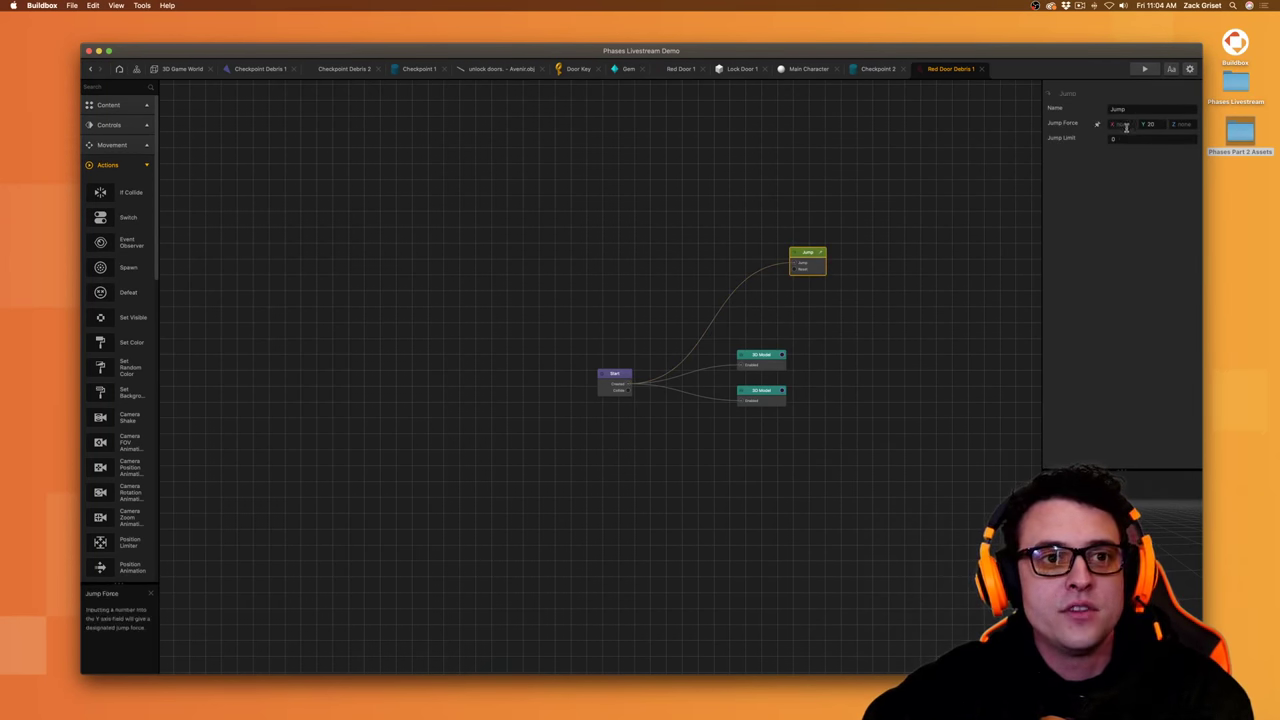
left_click(112, 145)
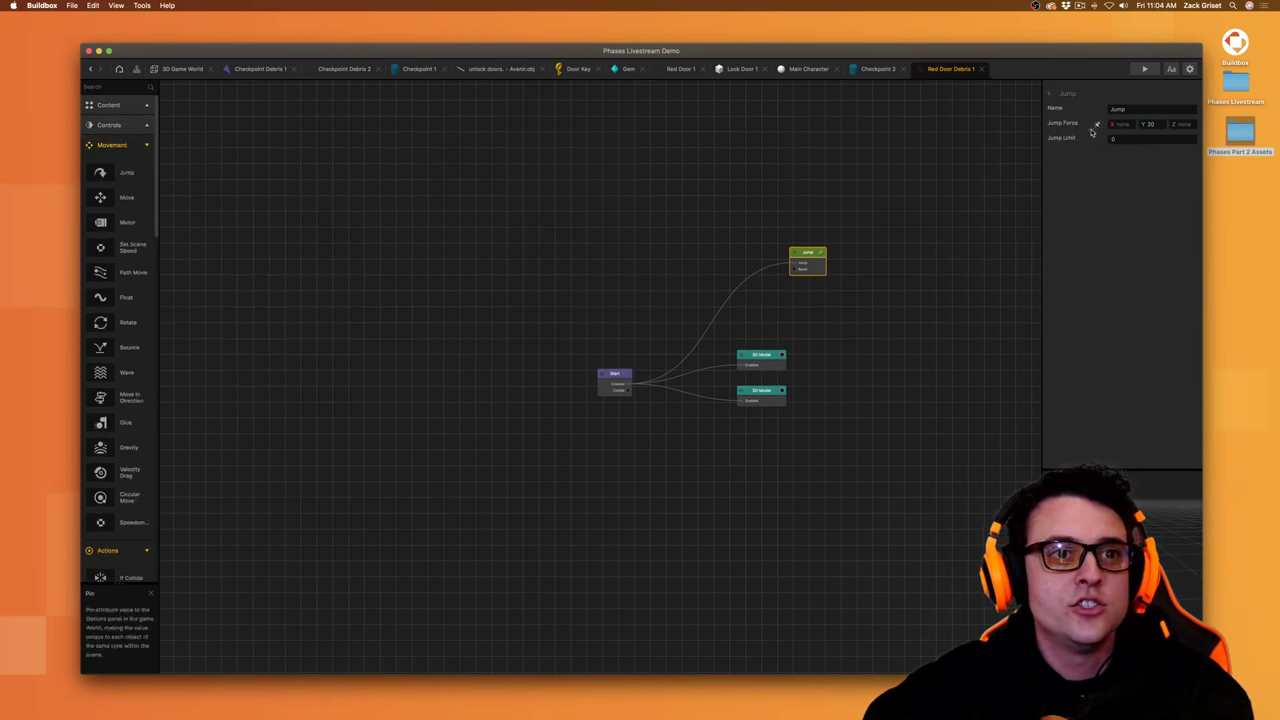
left_click_drag(108, 195, 796, 202)
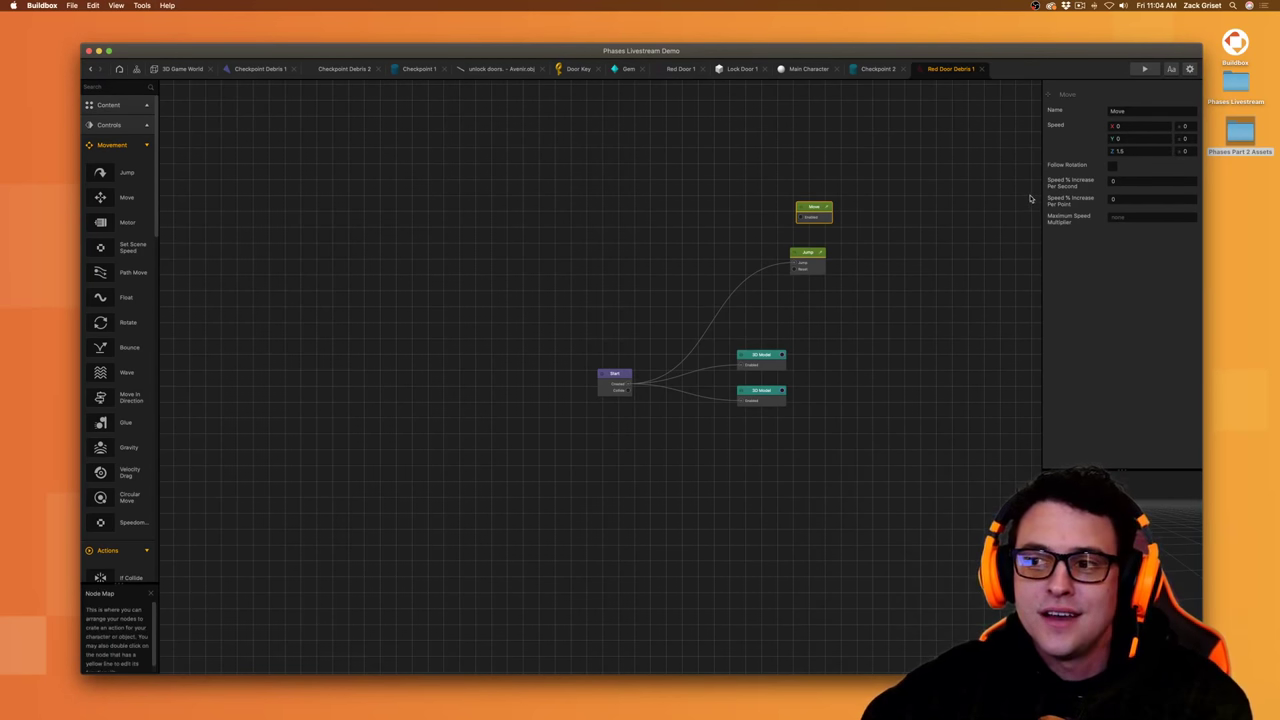
left_click(815, 262)
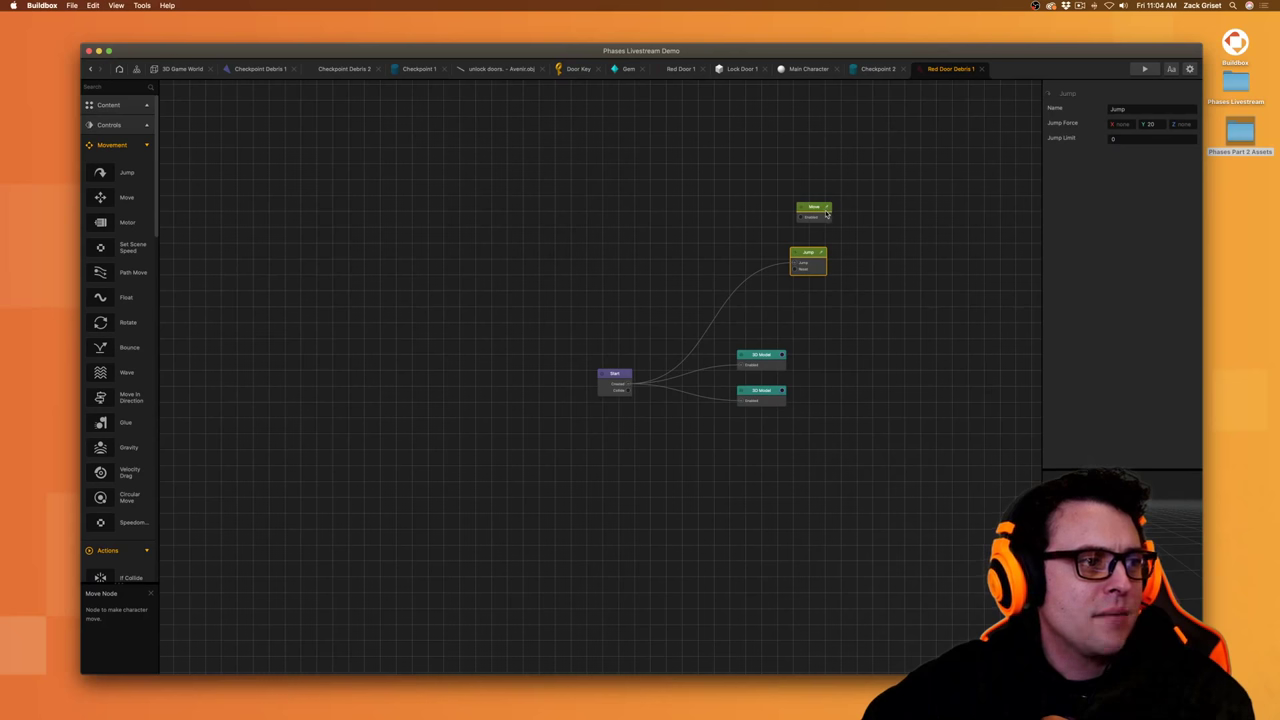
left_click_drag(116, 373, 338, 297)
key("BackSpace")
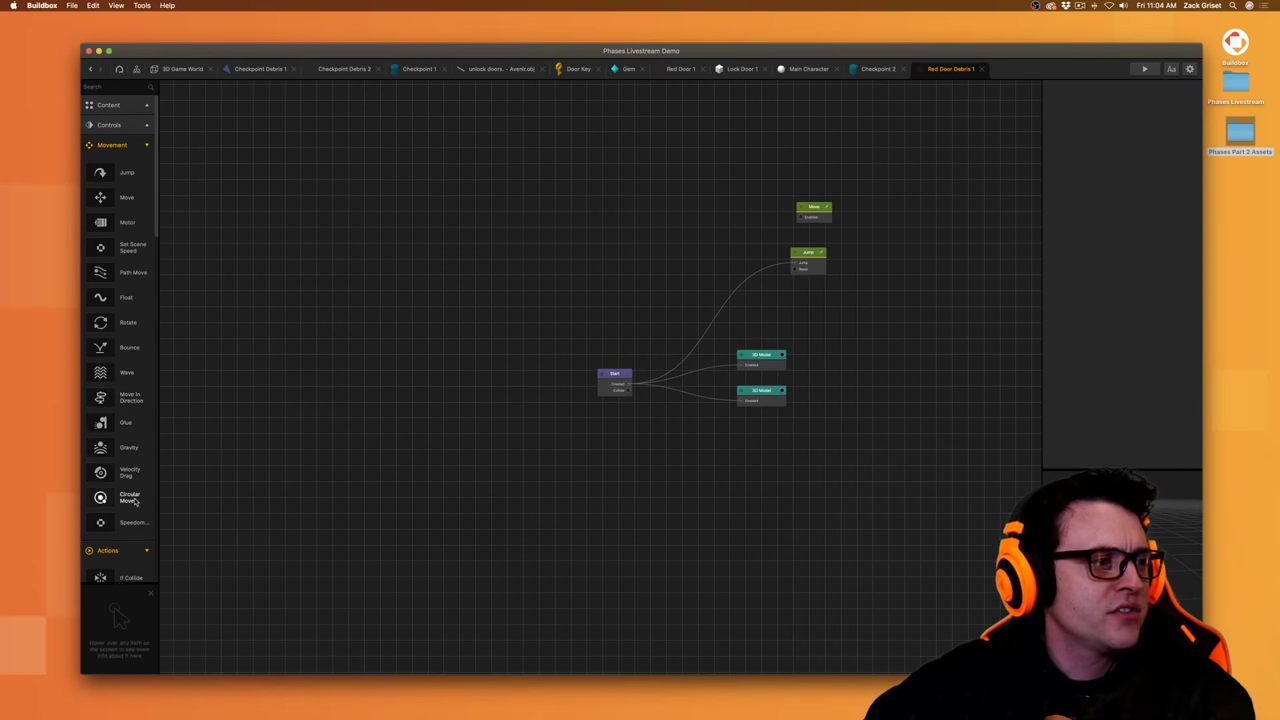
scroll(135, 505, "down", 10)
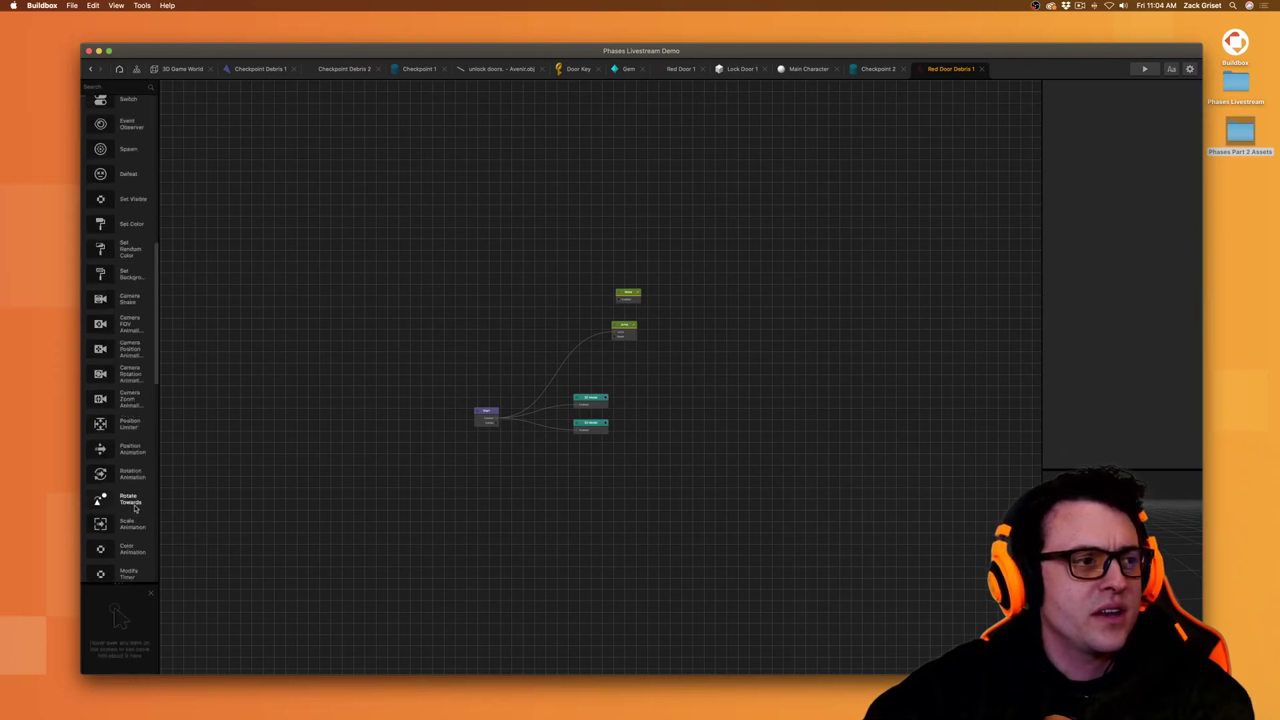
left_click_drag(128, 449, 299, 378)
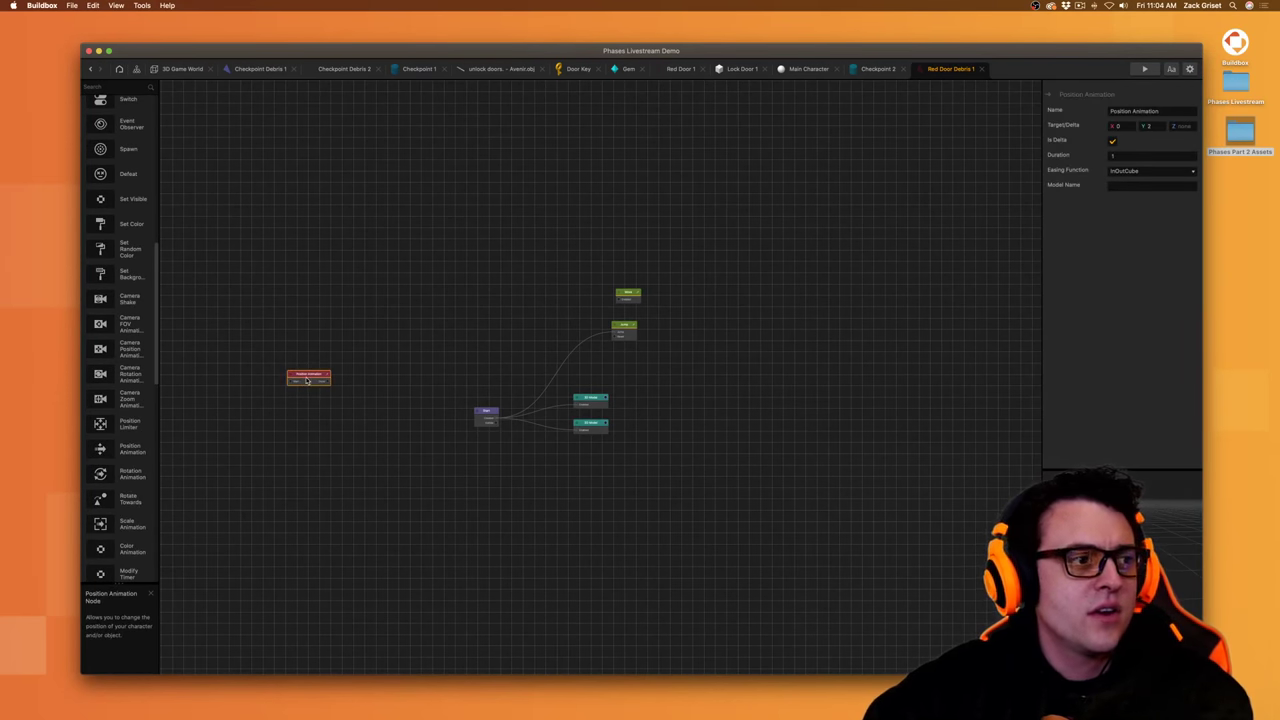
key("BackSpace")
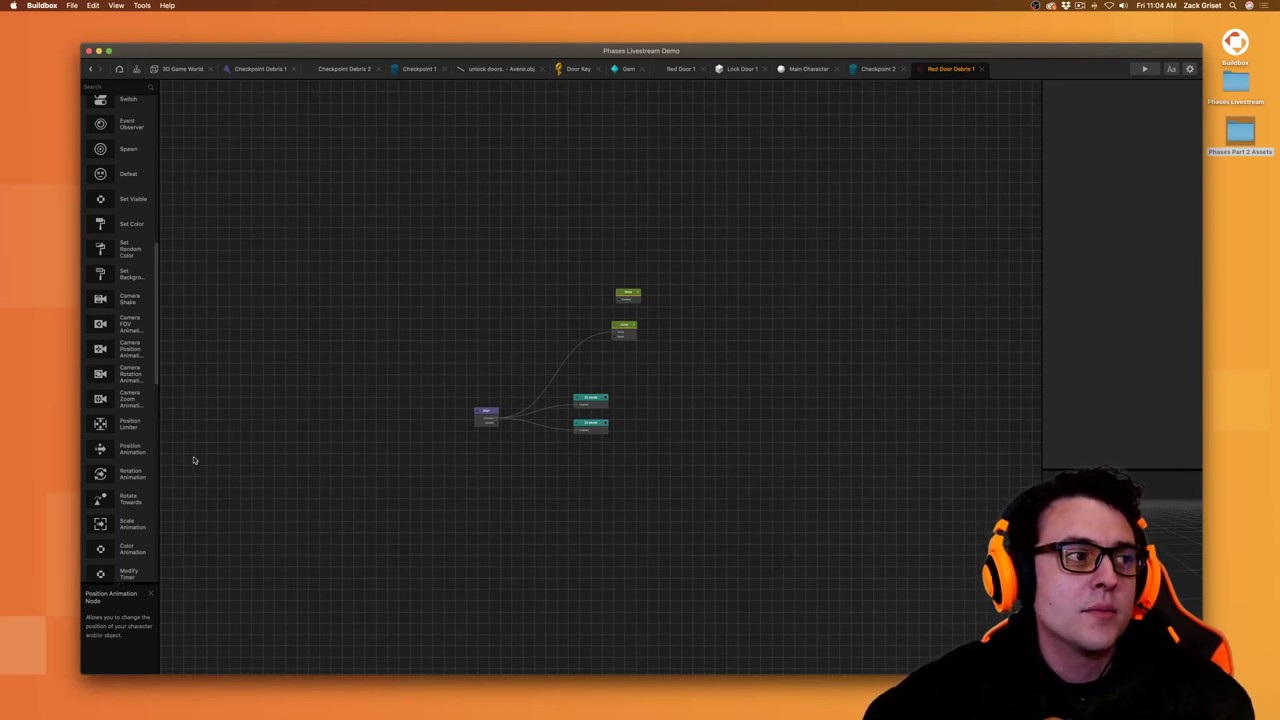
- Add a Random node to Red Door Debris 1's node map, beside the Start node
scroll(125, 450, "down", 5)
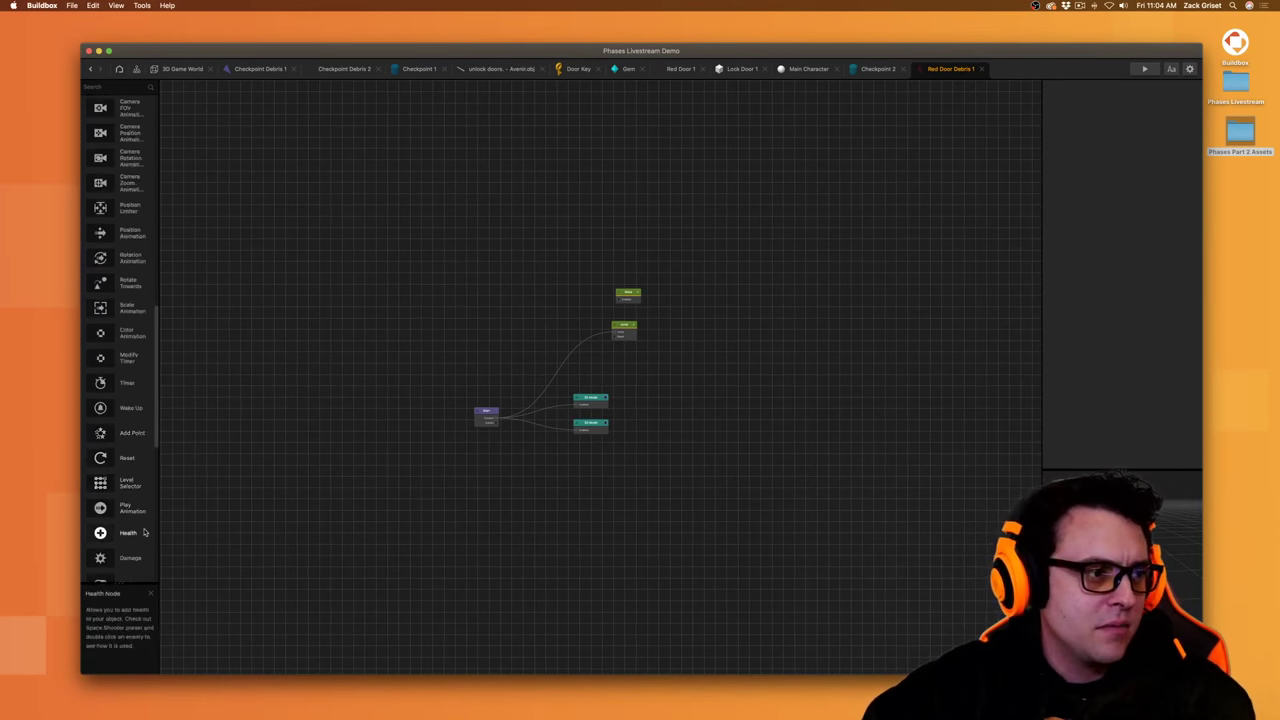
scroll(144, 532, "down", 5)
left_click_drag(110, 416, 338, 416)
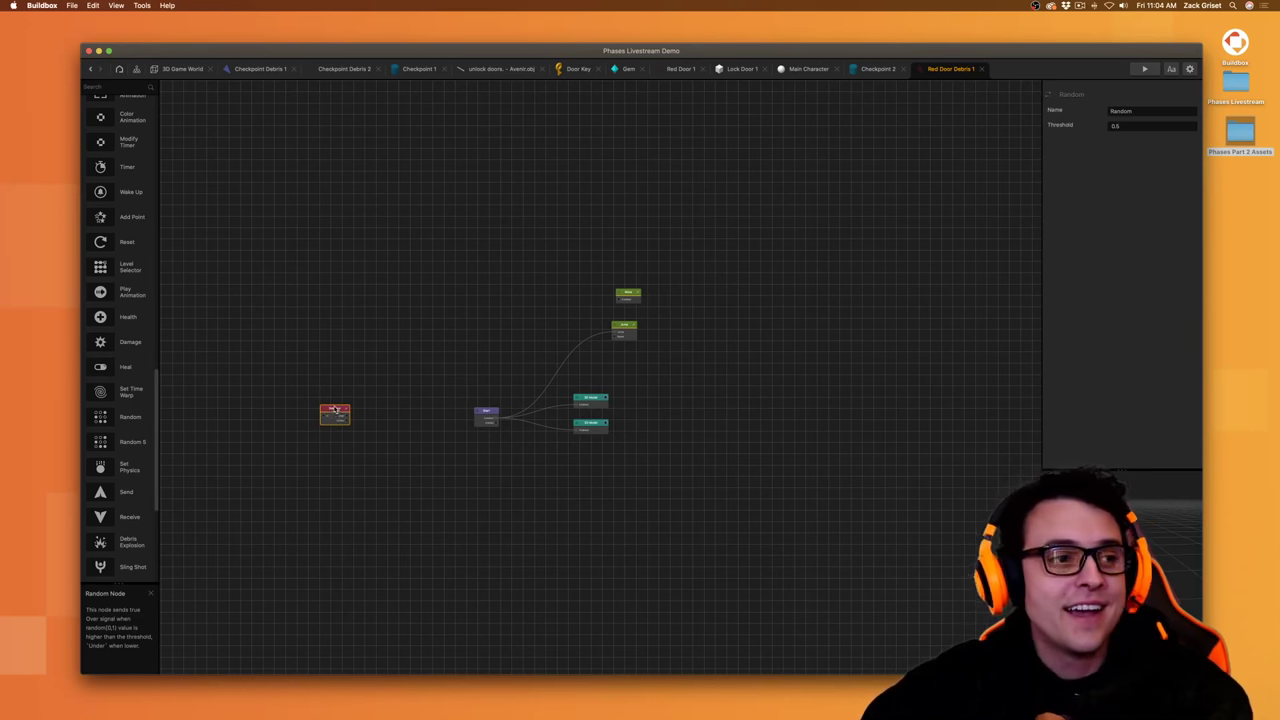
- Replace the Random node with a Random 5 node fed by the Start node's Created output, and delete the Move node
scroll(336, 412, "up", 3)
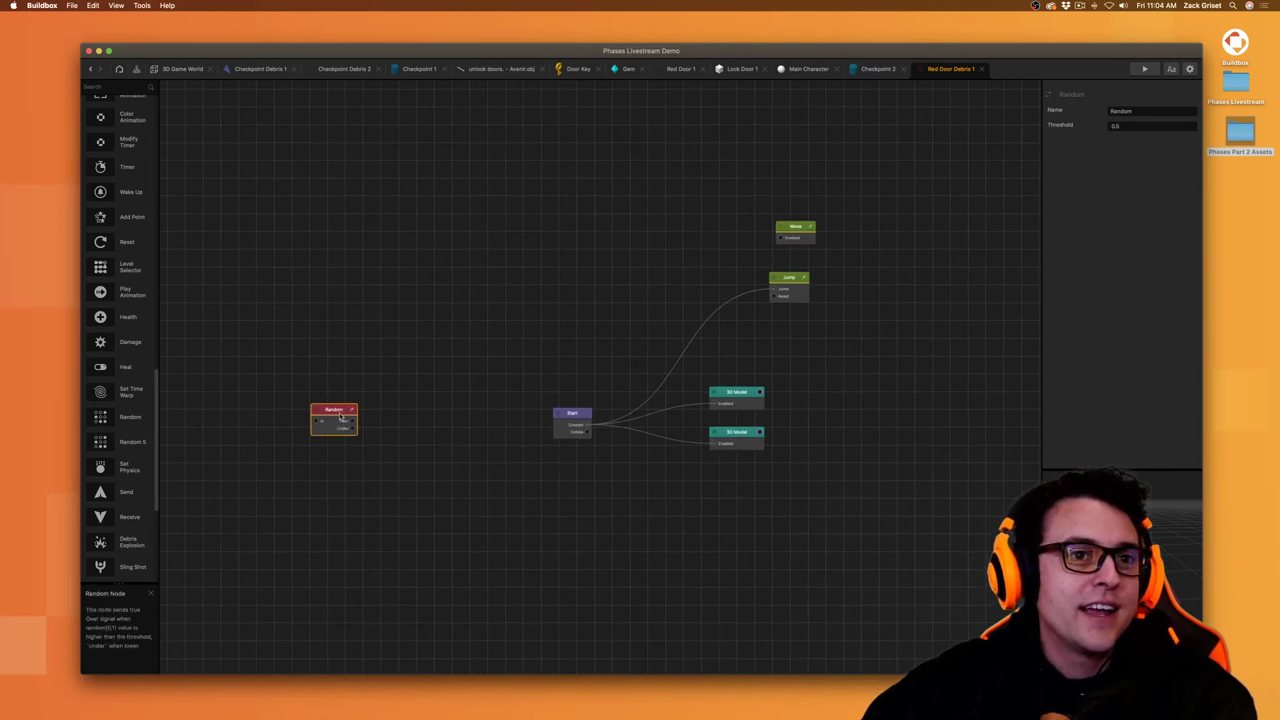
key("BackSpace")
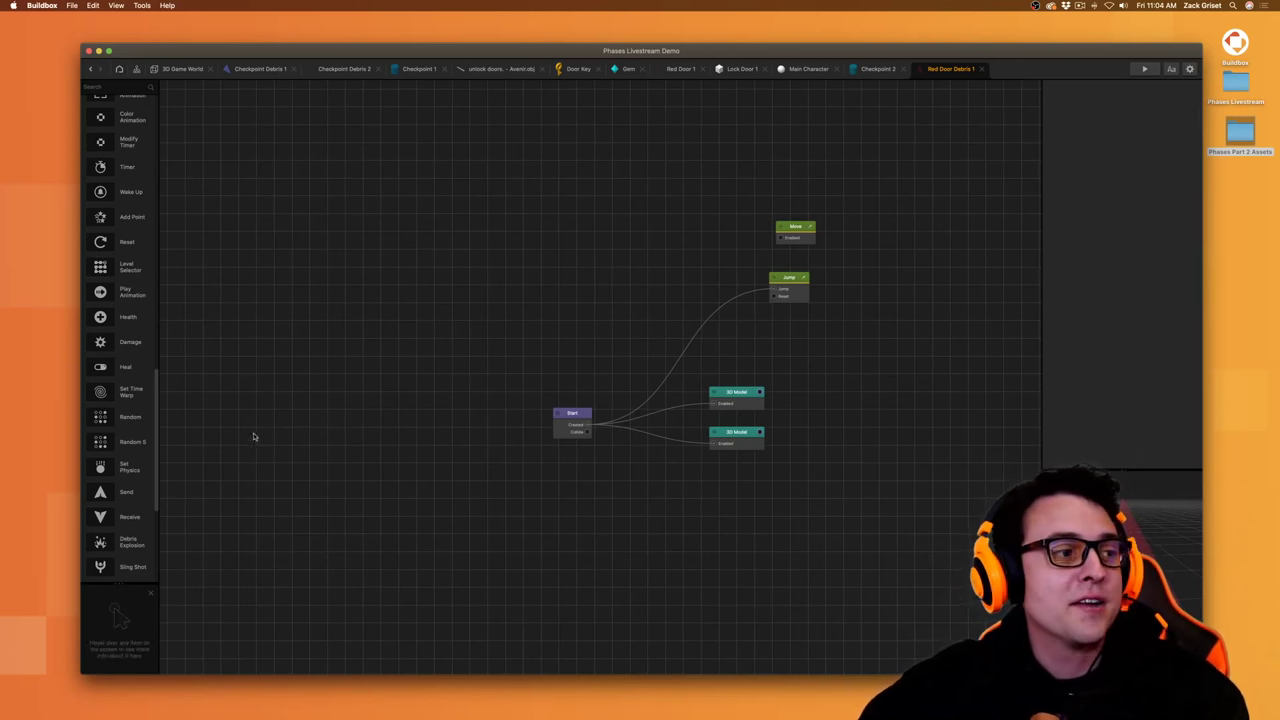
left_click_drag(100, 441, 662, 289)
left_click(732, 297)
left_click(796, 234)
key("BackSpace")
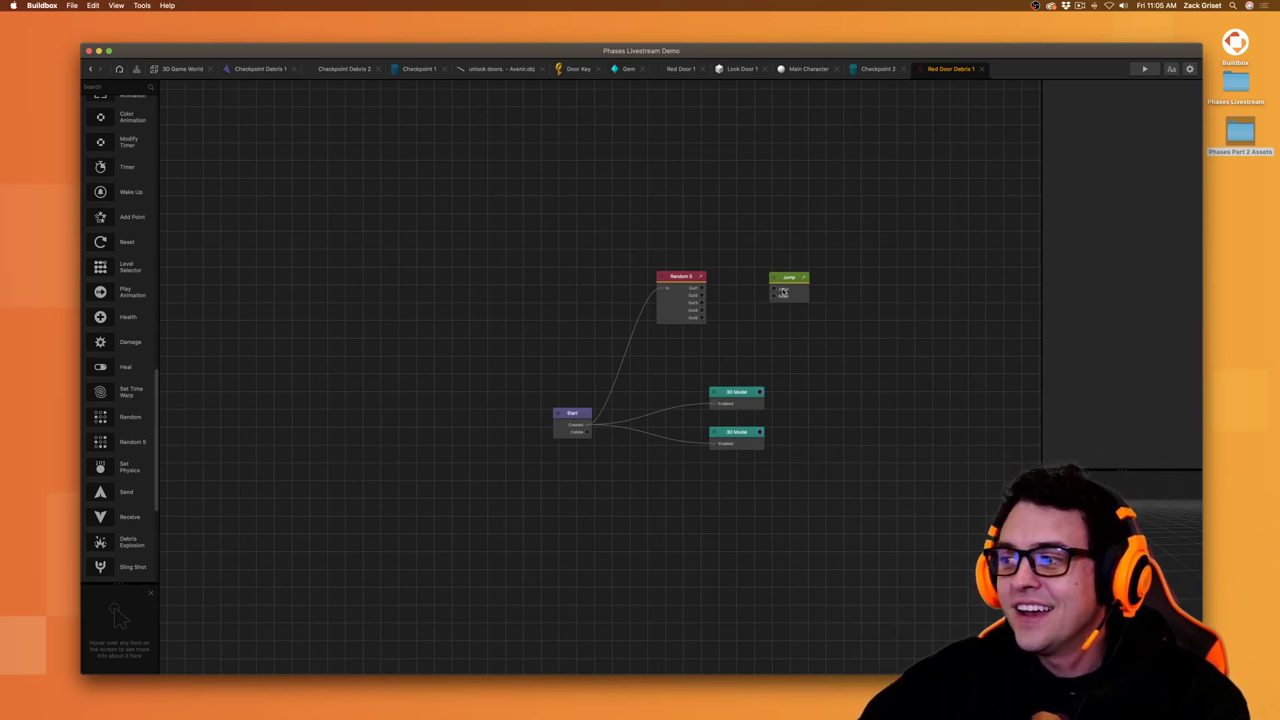
- Review the Jump node's force settings, the game world's scene 4 and the game's mind map
left_click(783, 292)
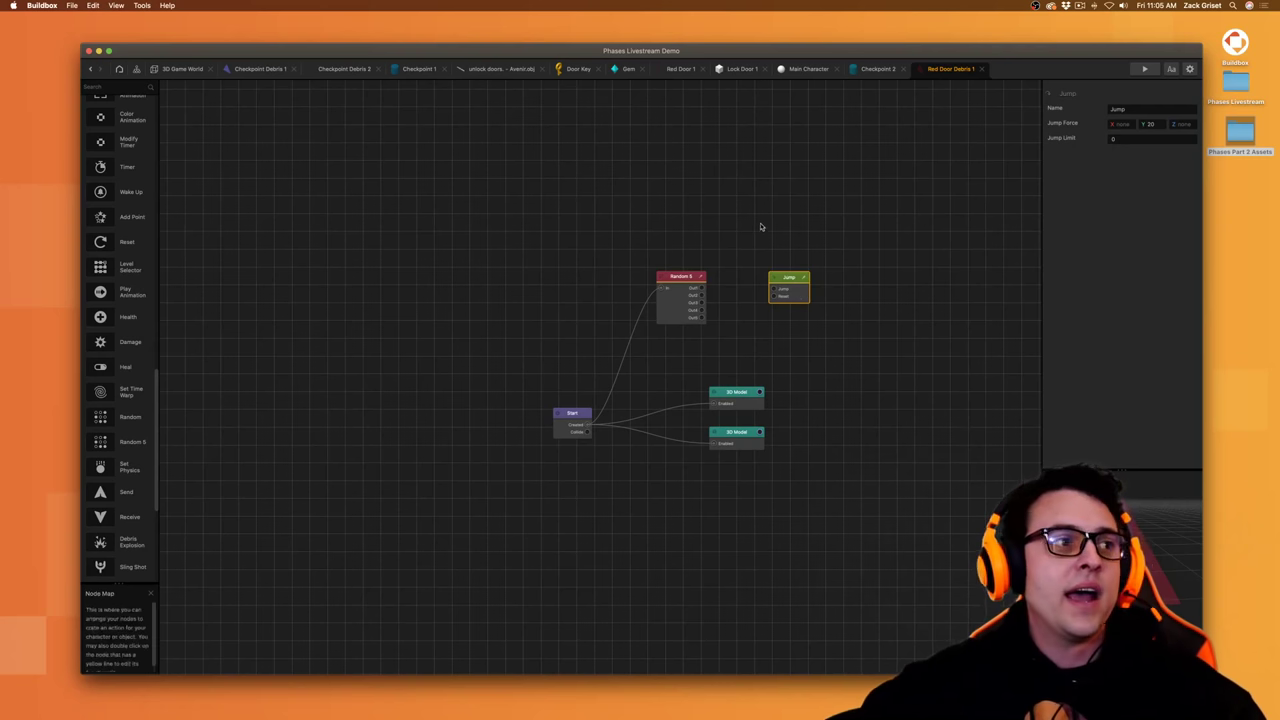
left_click(188, 71)
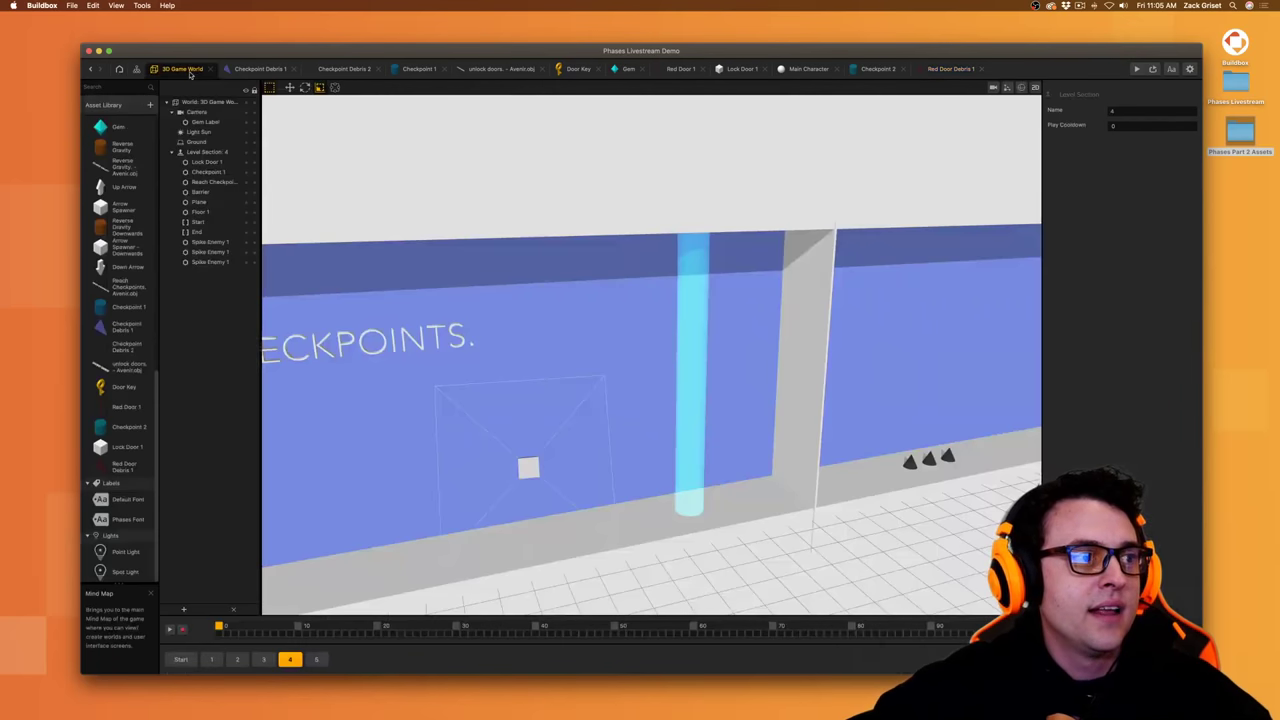
left_click(136, 69)
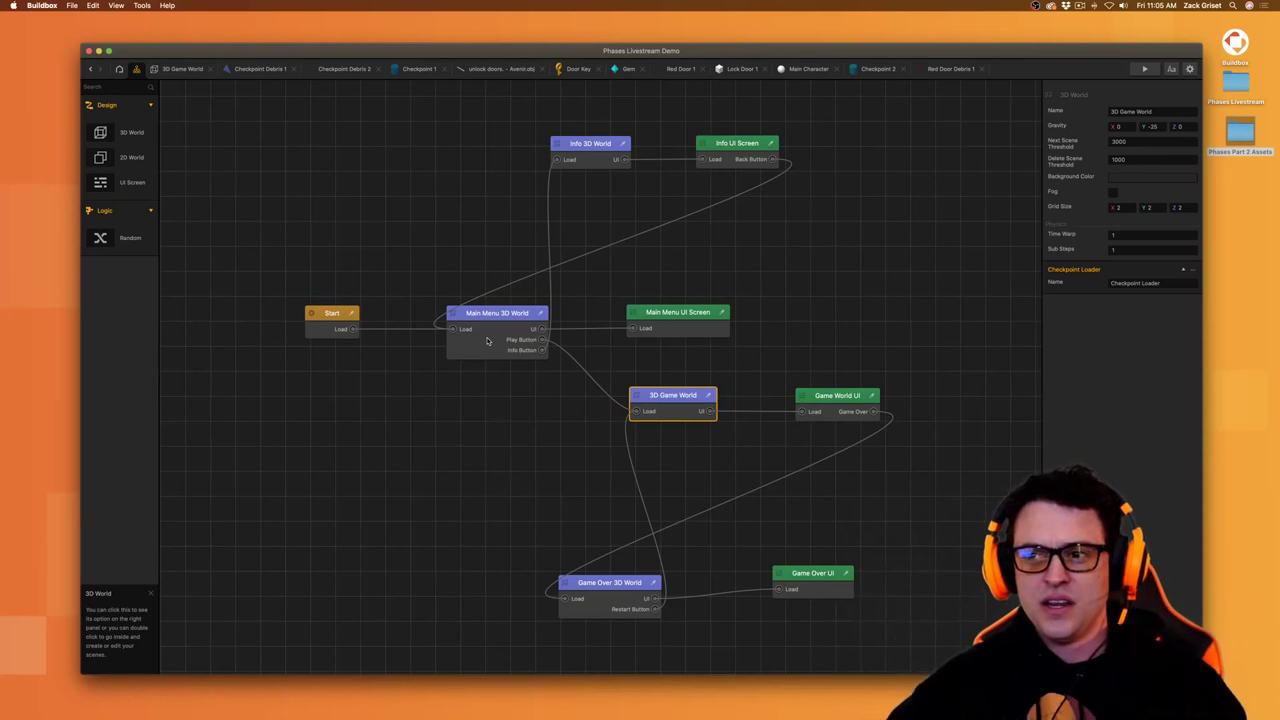
double_click(684, 397)
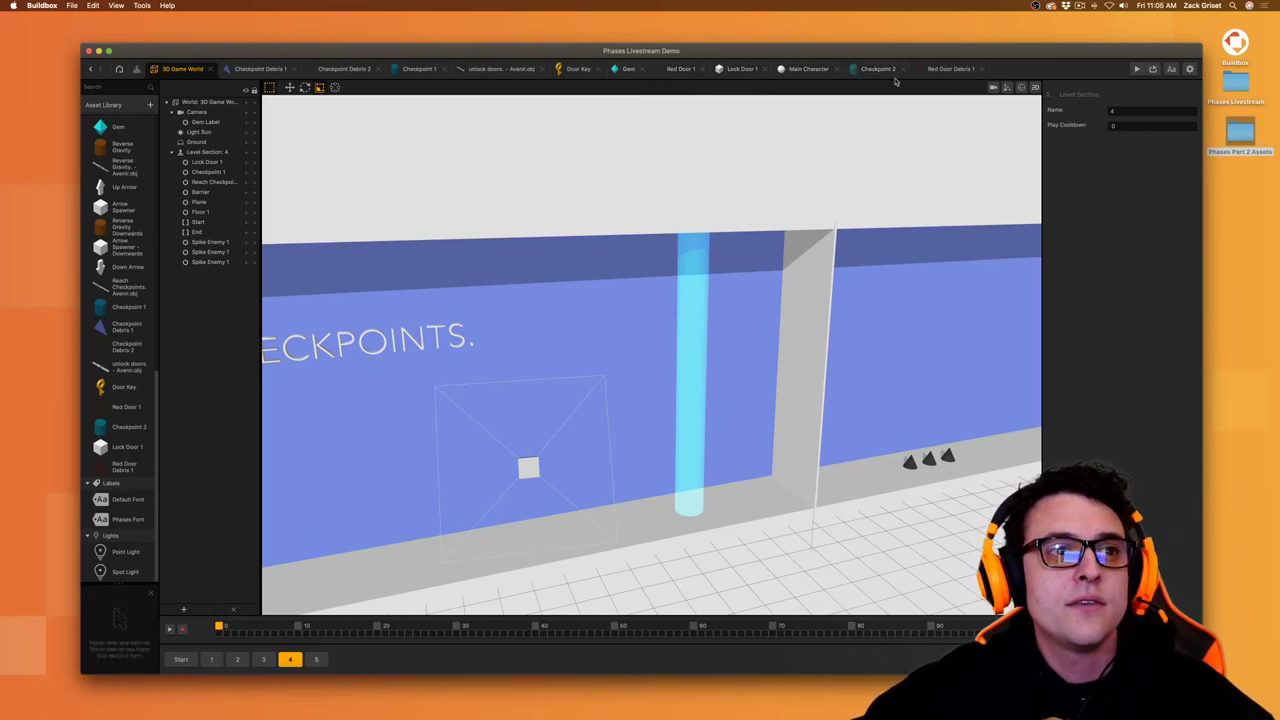
- In Red Door Debris 1, connect the Jump node to Random 5's first output and set its X jump force to 5
left_click(928, 70)
left_click_drag(782, 291, 703, 288)
left_click_drag(815, 178, 816, 207)
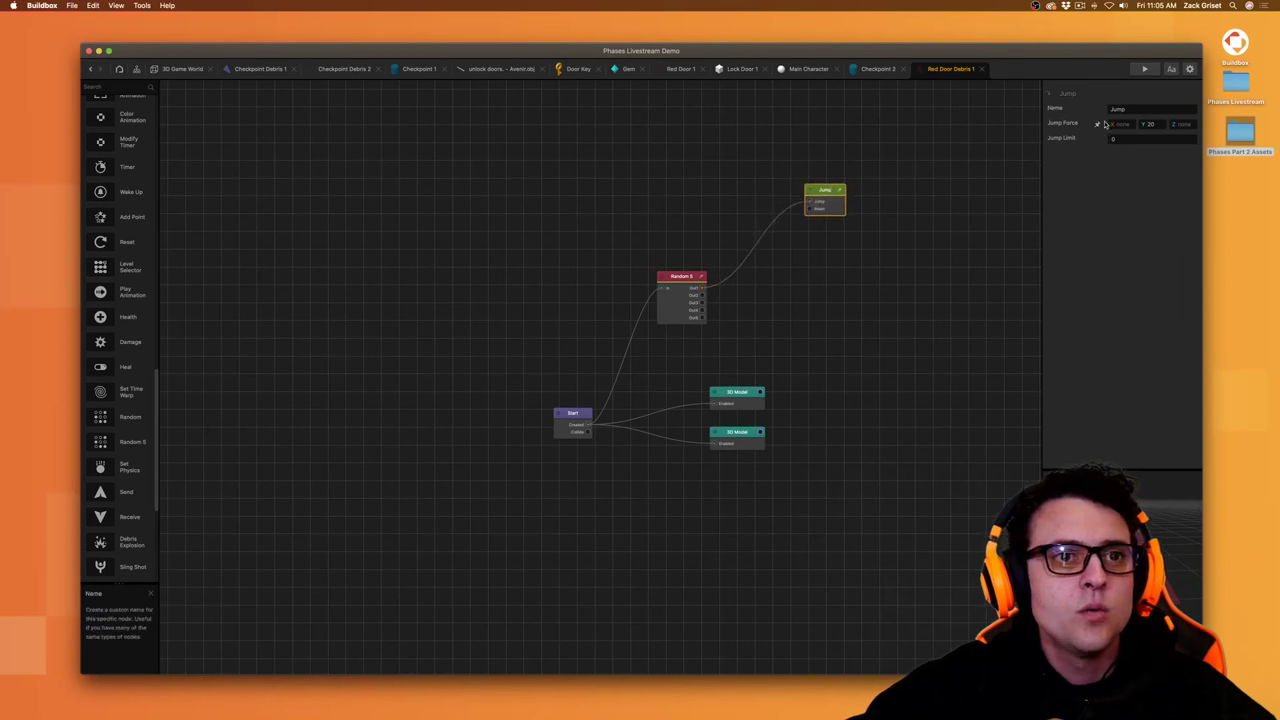
type("5")
left_click(1131, 206)
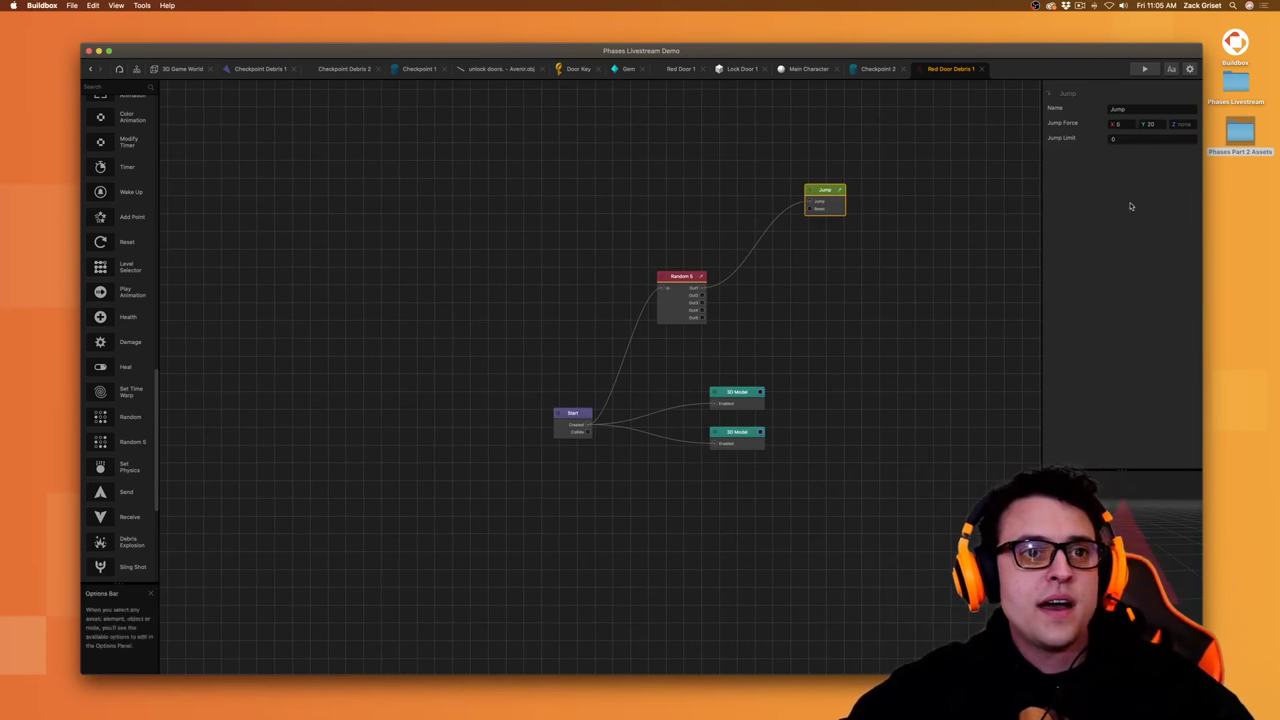
- Duplicate the Jump node, connect the copy to Random 5's second output and set its Z jump force to 5
key("super+d")
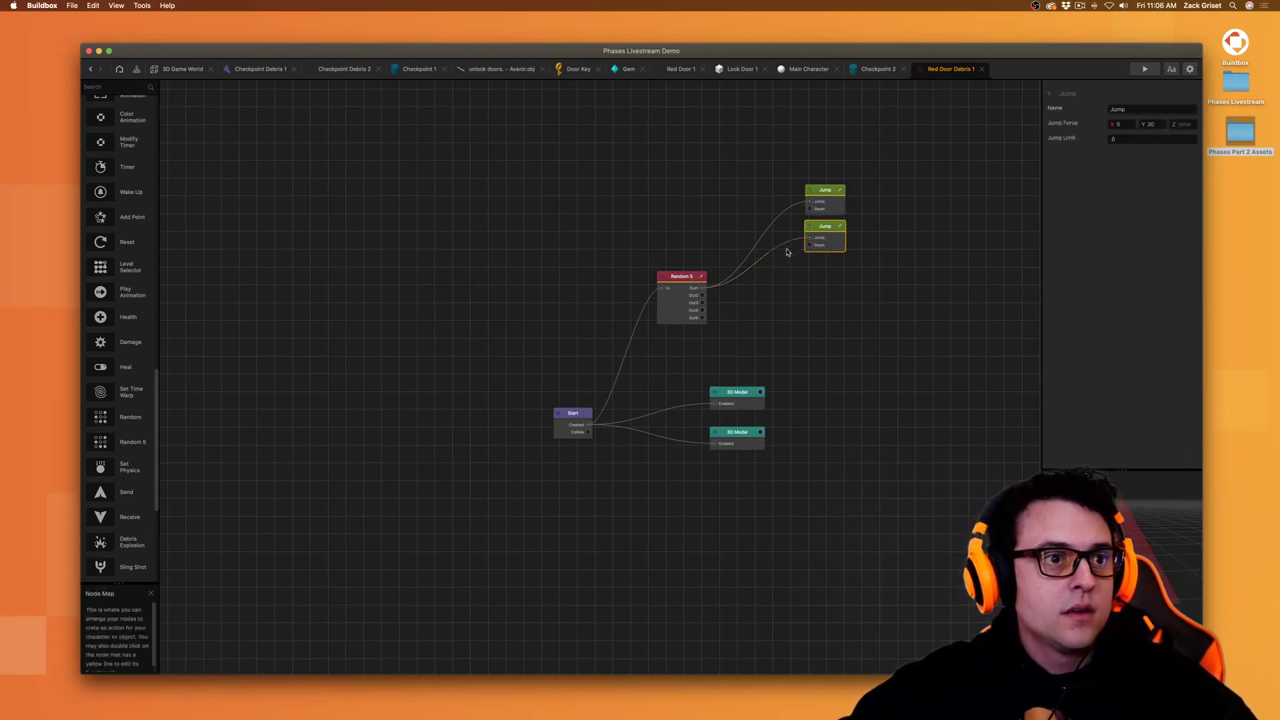
left_click_drag(727, 286, 703, 295)
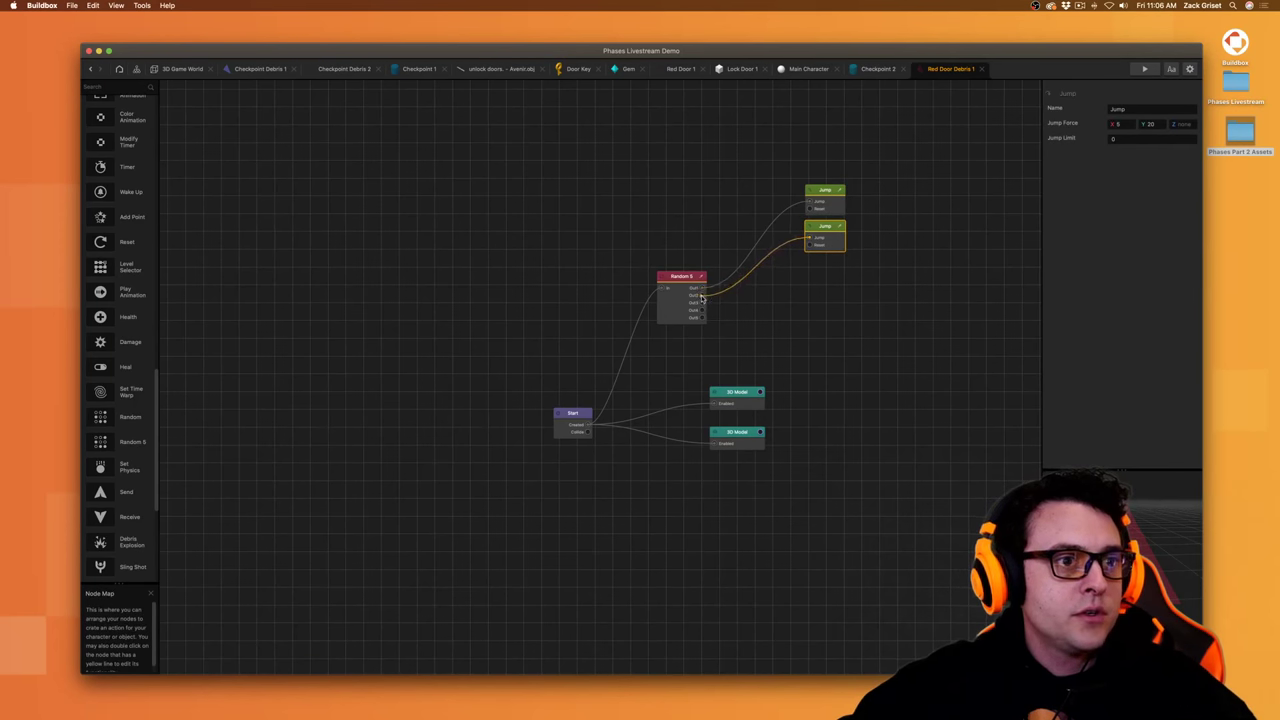
left_click(1185, 123)
type("5")
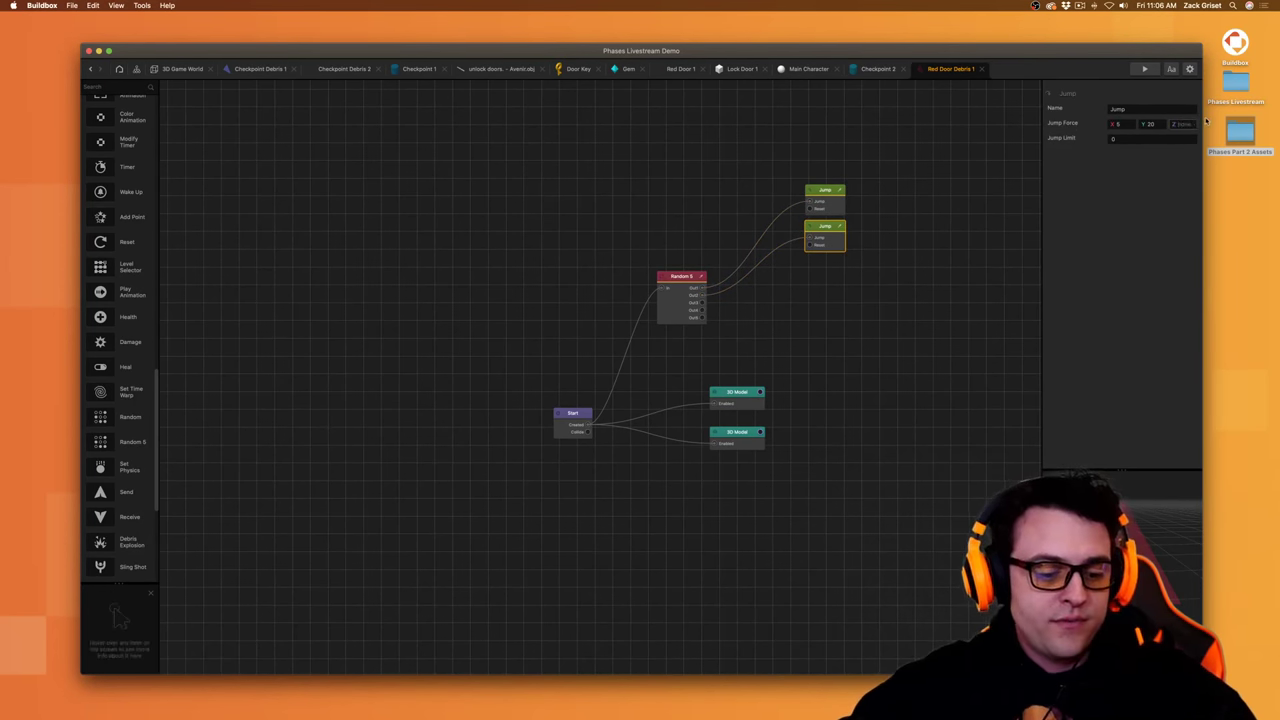
- Duplicate the second Jump node, connect the copy to Random 5's third output and set its X jump force to -5
left_click(836, 244)
key("super+d")
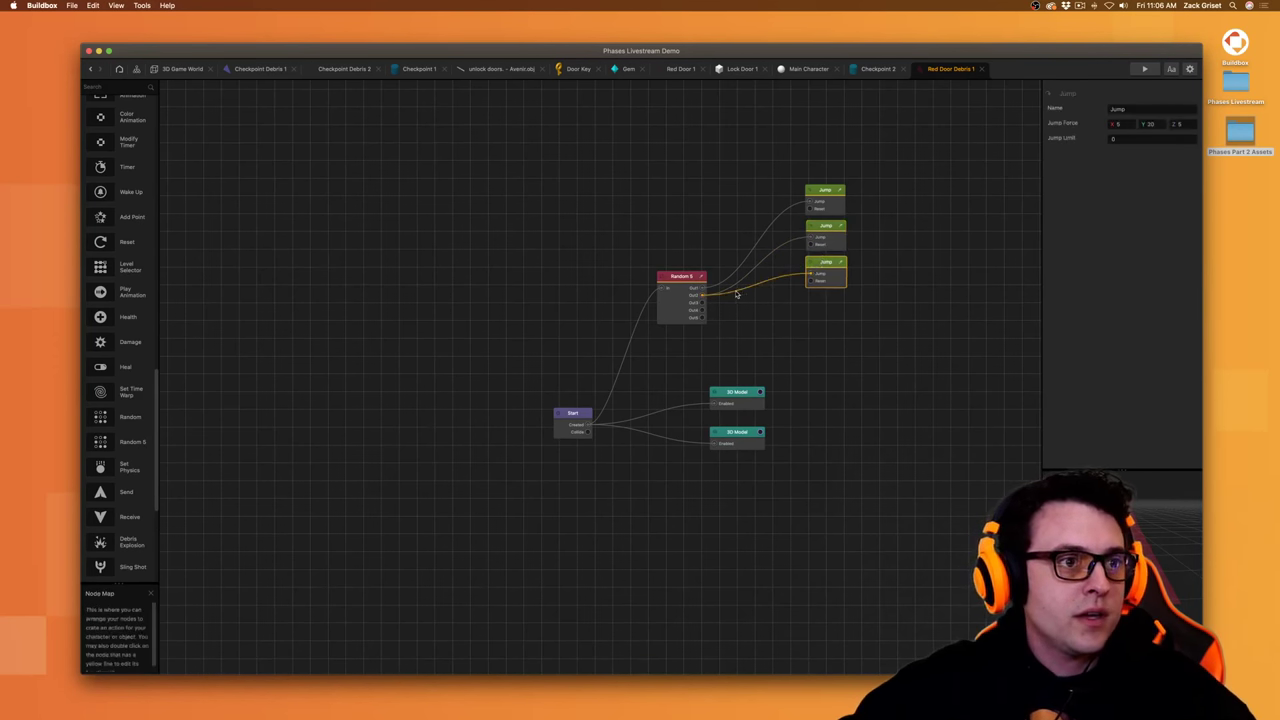
left_click_drag(737, 295, 703, 302)
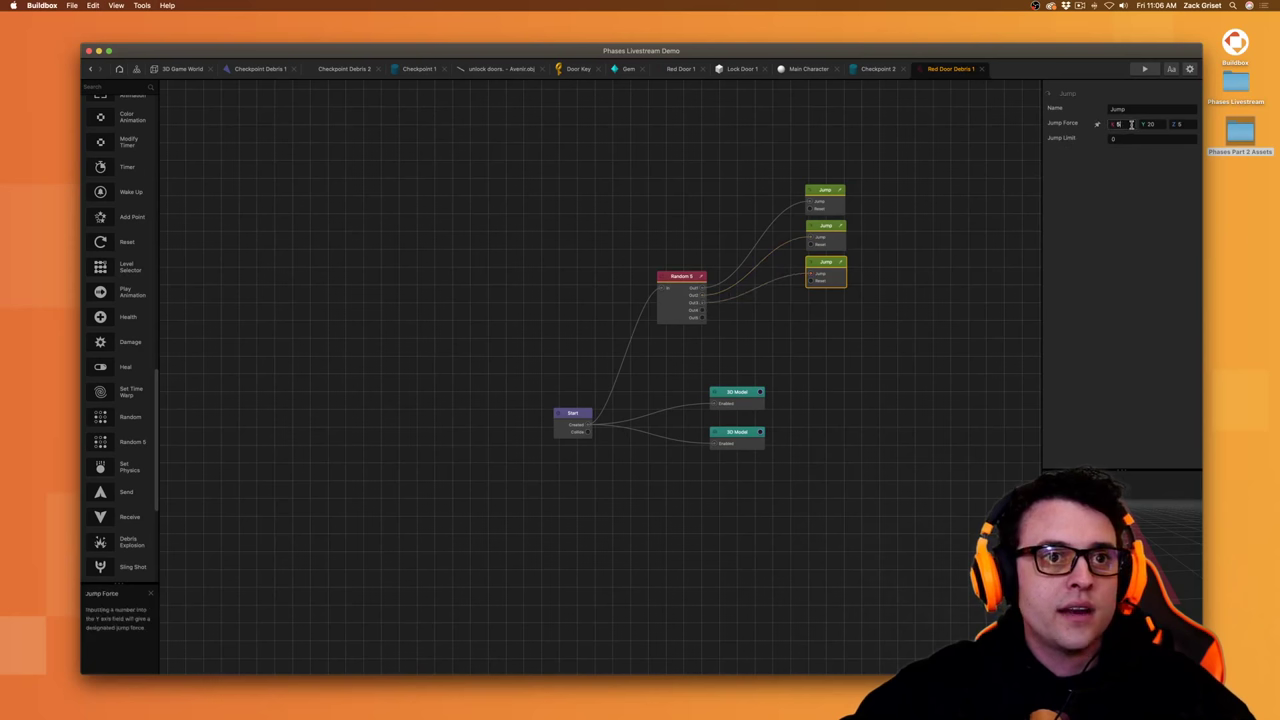
type("-5")
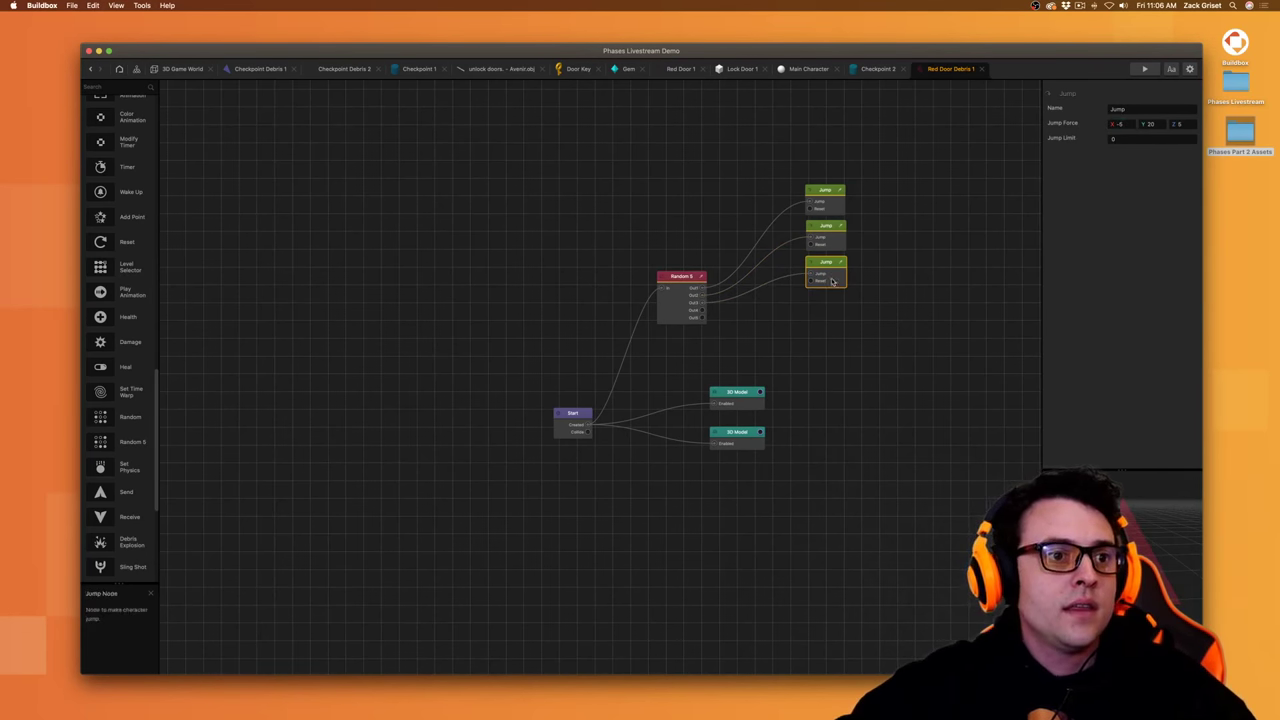
- Duplicate the third Jump node, connect the copy to Random 5's fourth output and set its Z jump force to -5
left_click_drag(832, 281, 832, 317, "alt")
left_click_drag(721, 305, 703, 310)
key("BackSpace")
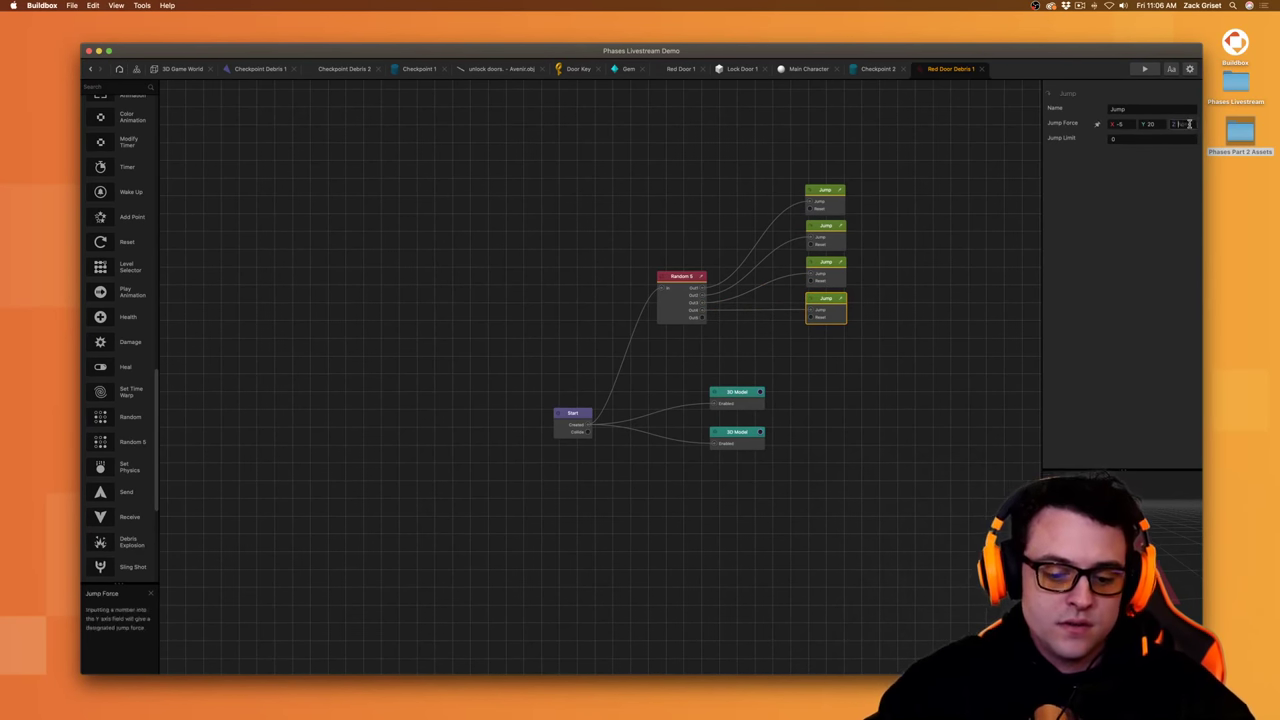
type("-5")
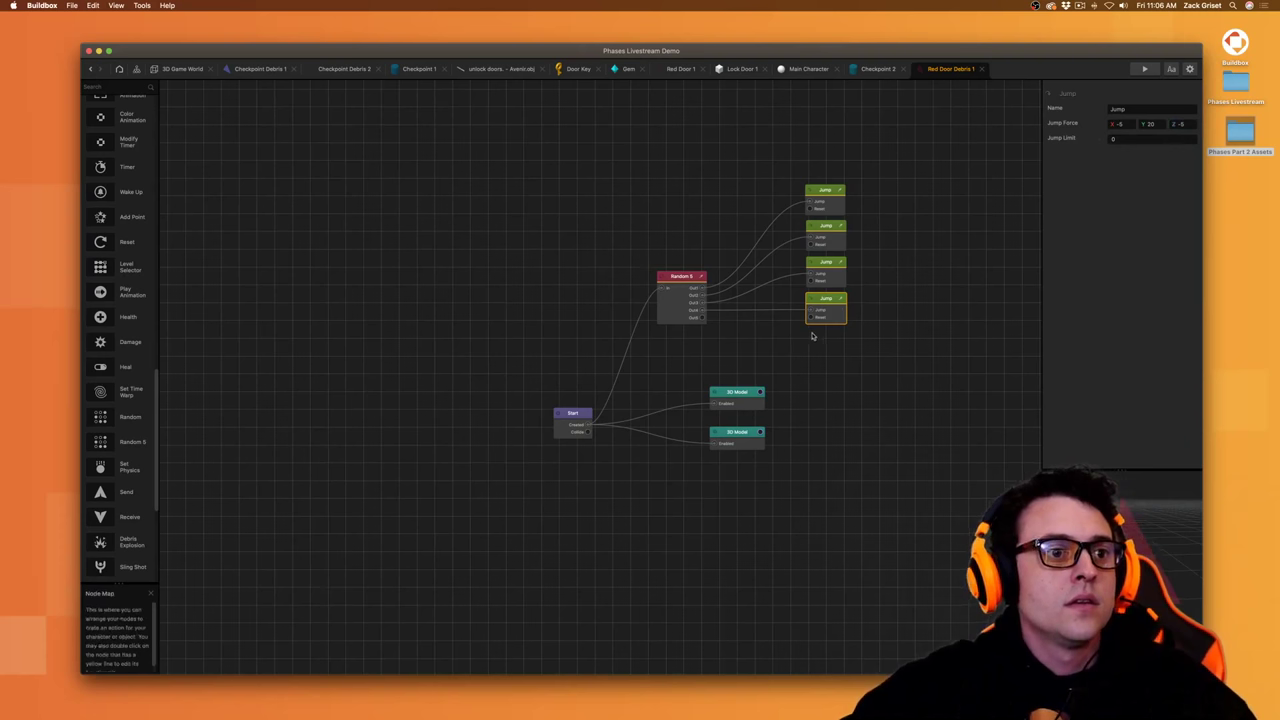
- Duplicate the fourth Jump node, connect the copy to Random 5's fifth output and set its X jump force to 5
key("super+d")
left_click_drag(810, 346, 704, 318)
left_click(1127, 122)
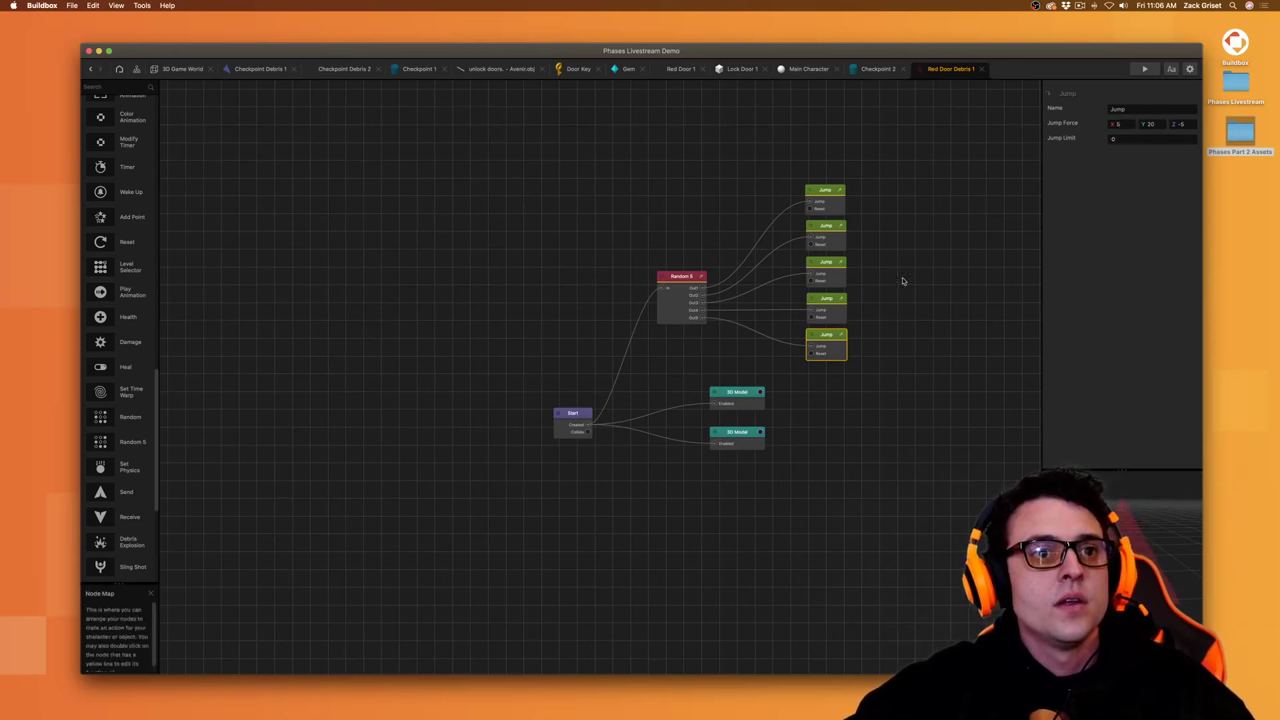
- Review the force values of the upper Jump nodes and save the project
left_click(830, 281)
left_click(828, 243)
left_click(860, 250)
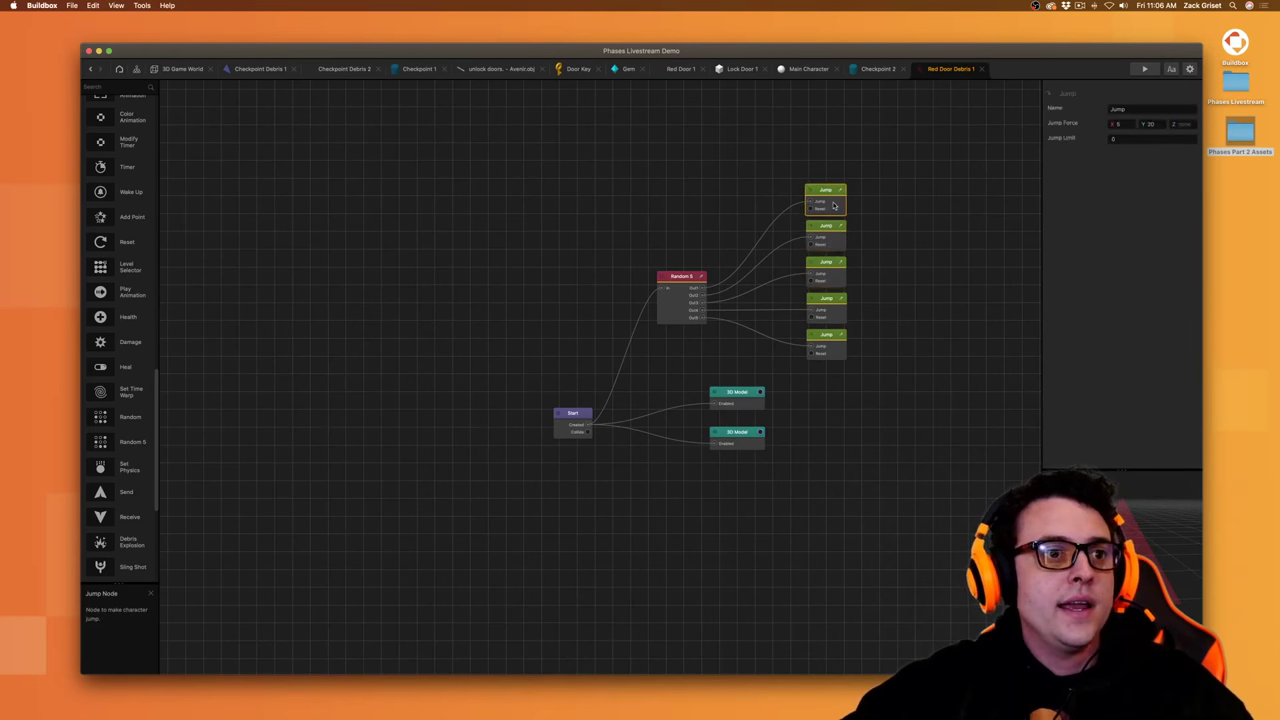
key("super+s")
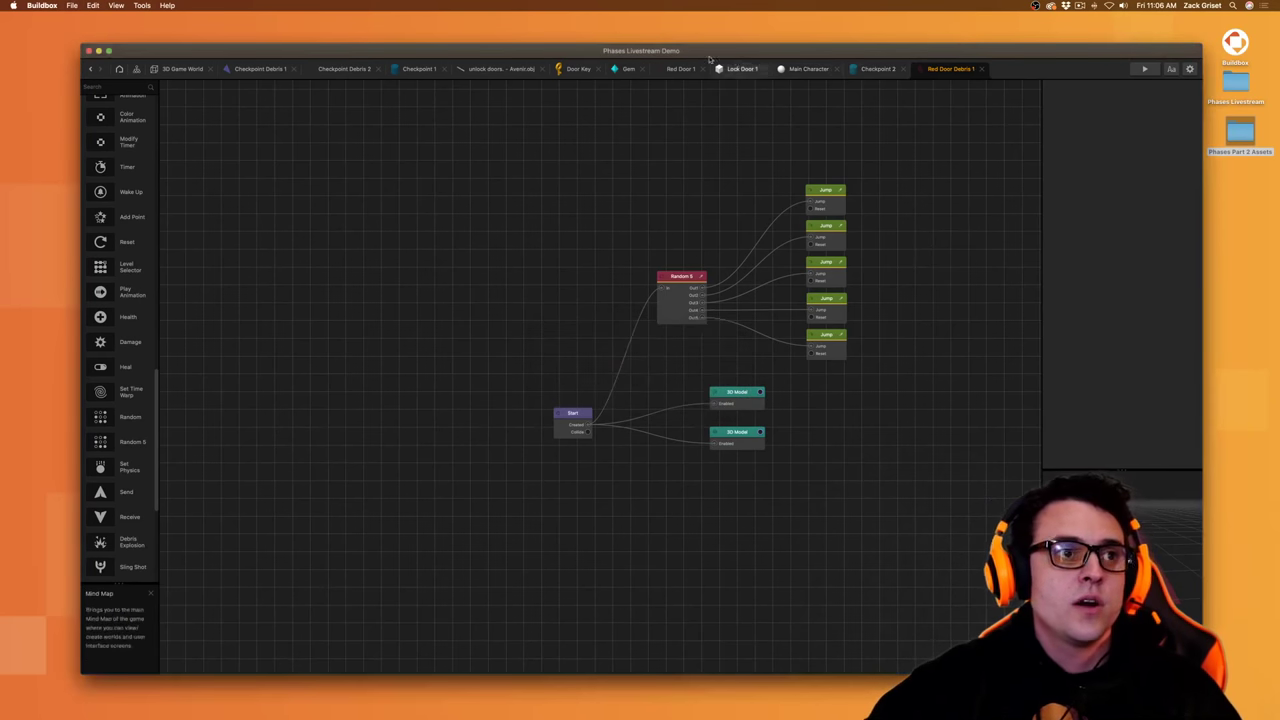
- Preview the game world briefly, close it, and move Lock Door 1 along Z to about -15.5, beside the checkpoint in scene 4
left_click(182, 68)
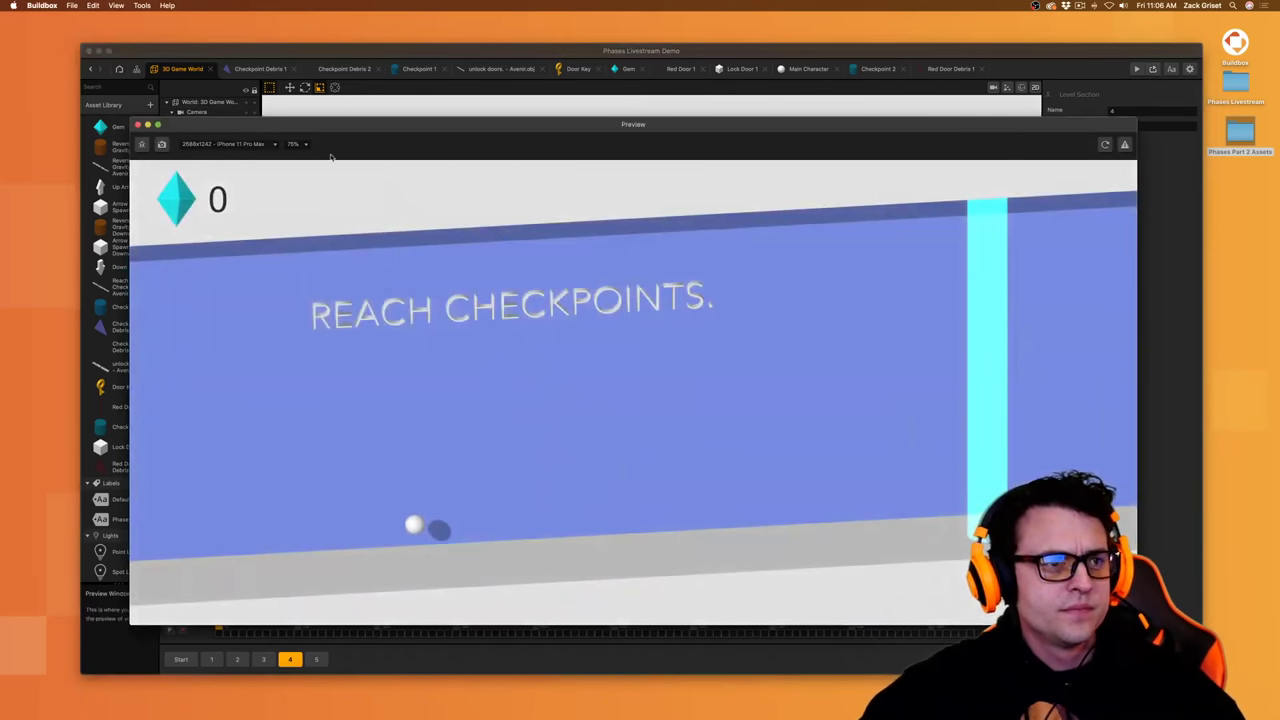
left_click(138, 128)
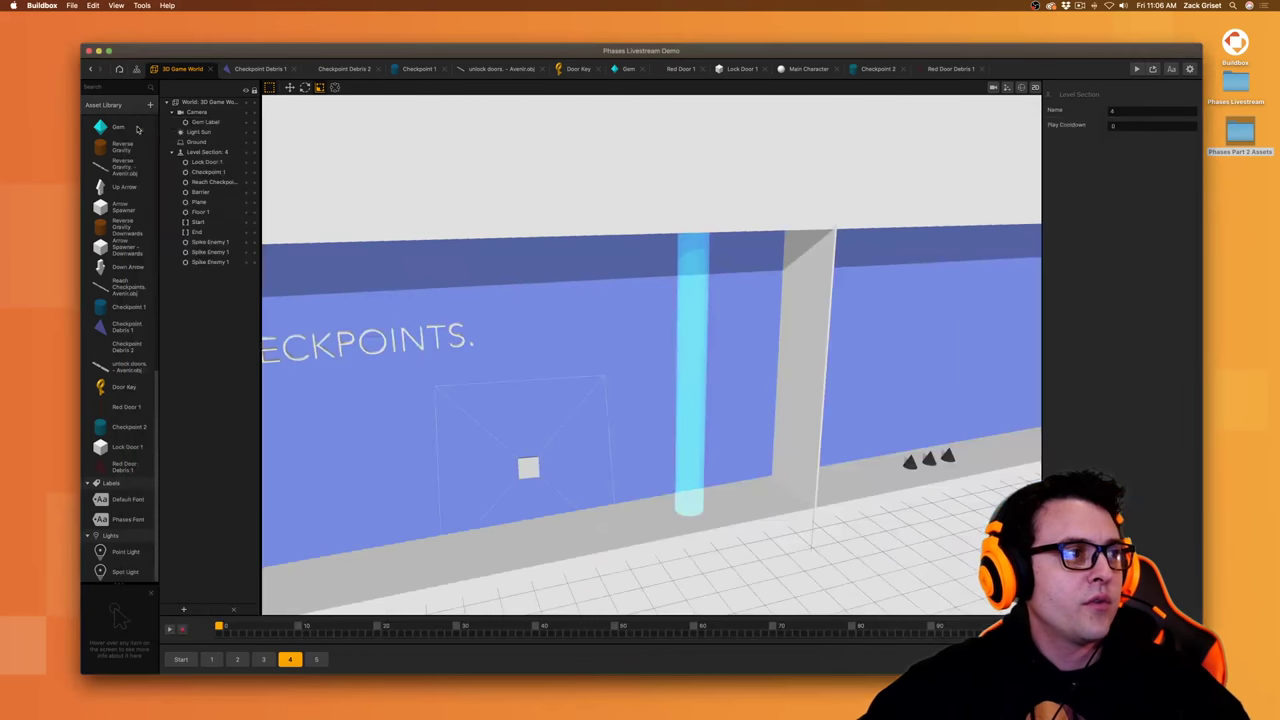
left_click(789, 408)
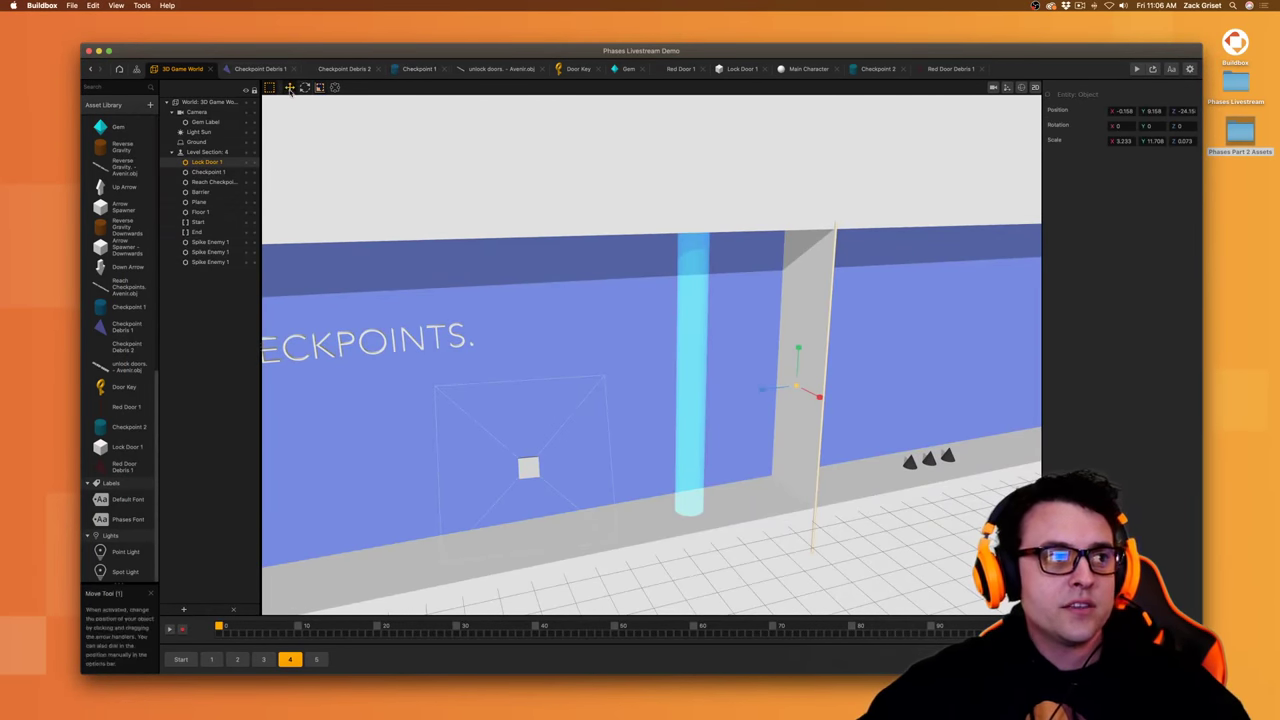
left_click_drag(784, 389, 676, 432)
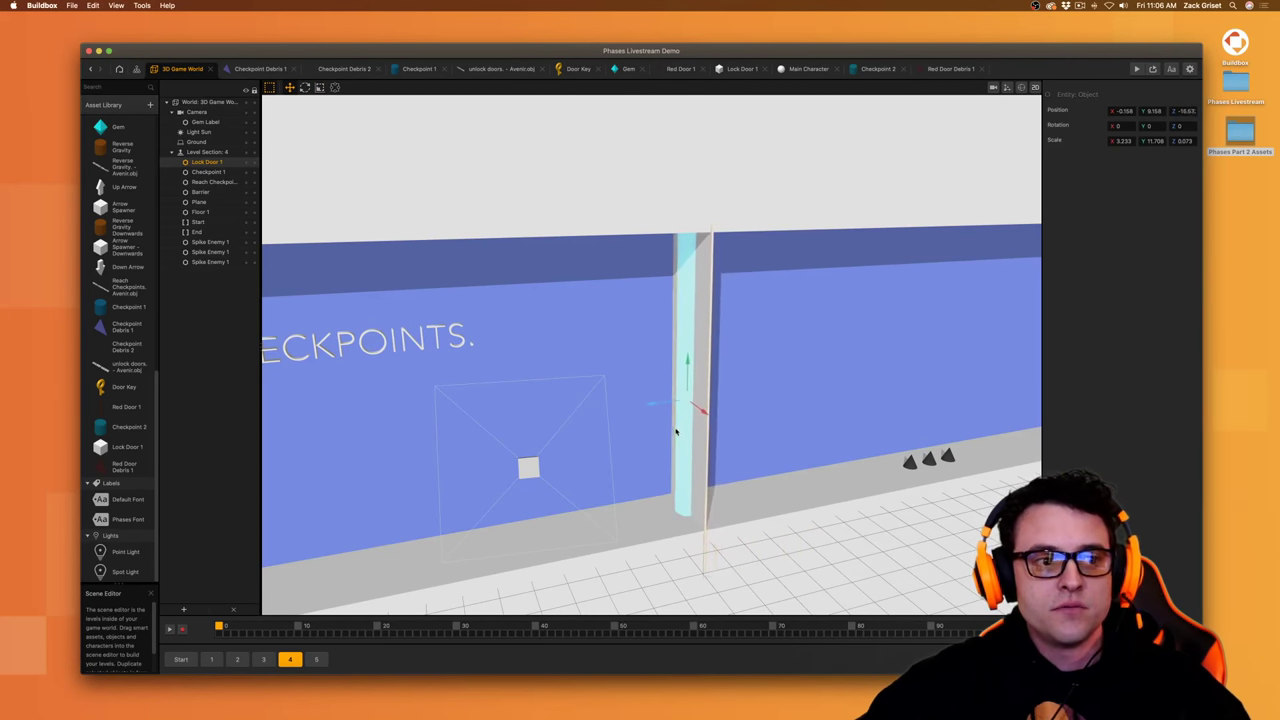
- Save the project, preview the game from scene 4, play until game over to check the door debris, and close the preview
left_click(1137, 70)
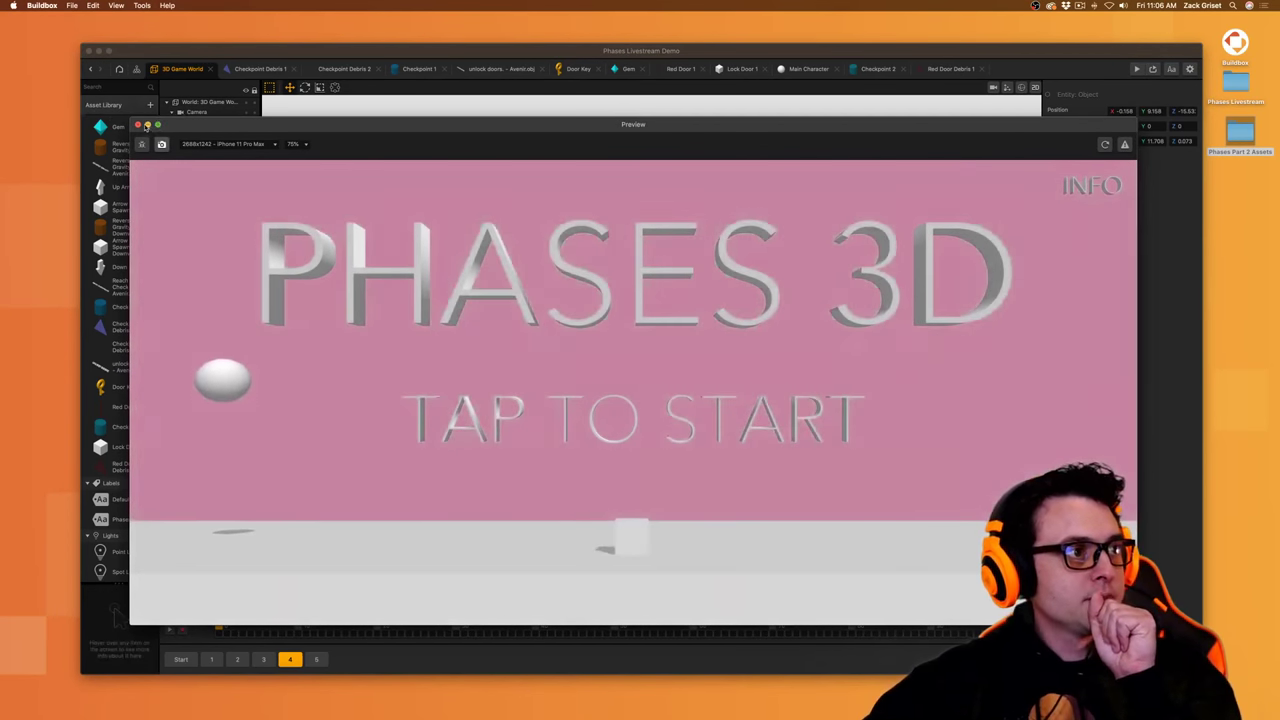
left_click(138, 124)
key("super+s")
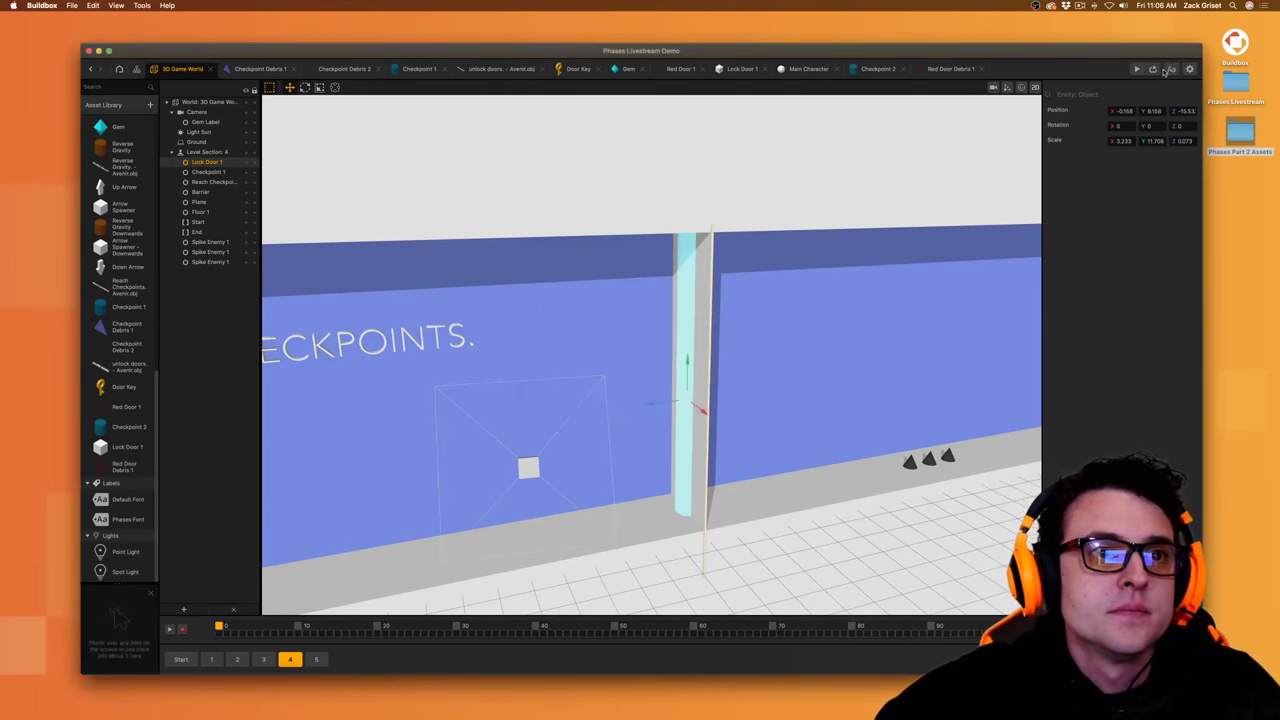
key("super+r")
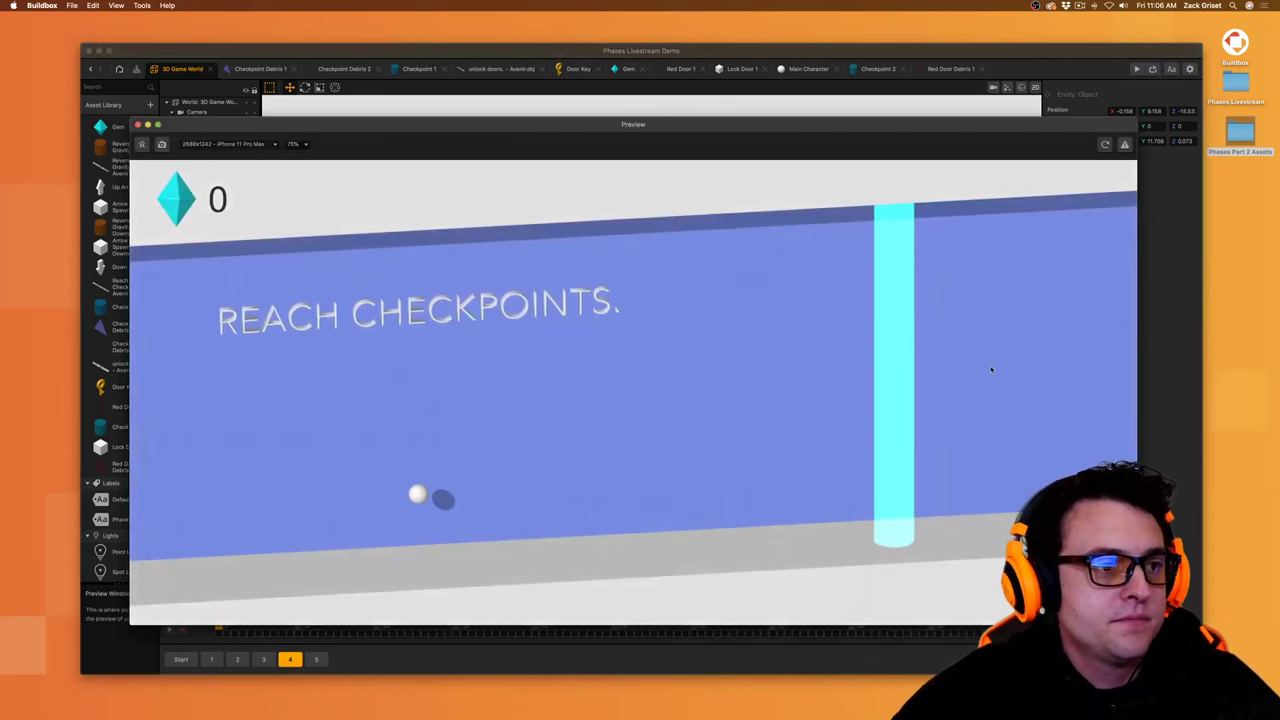
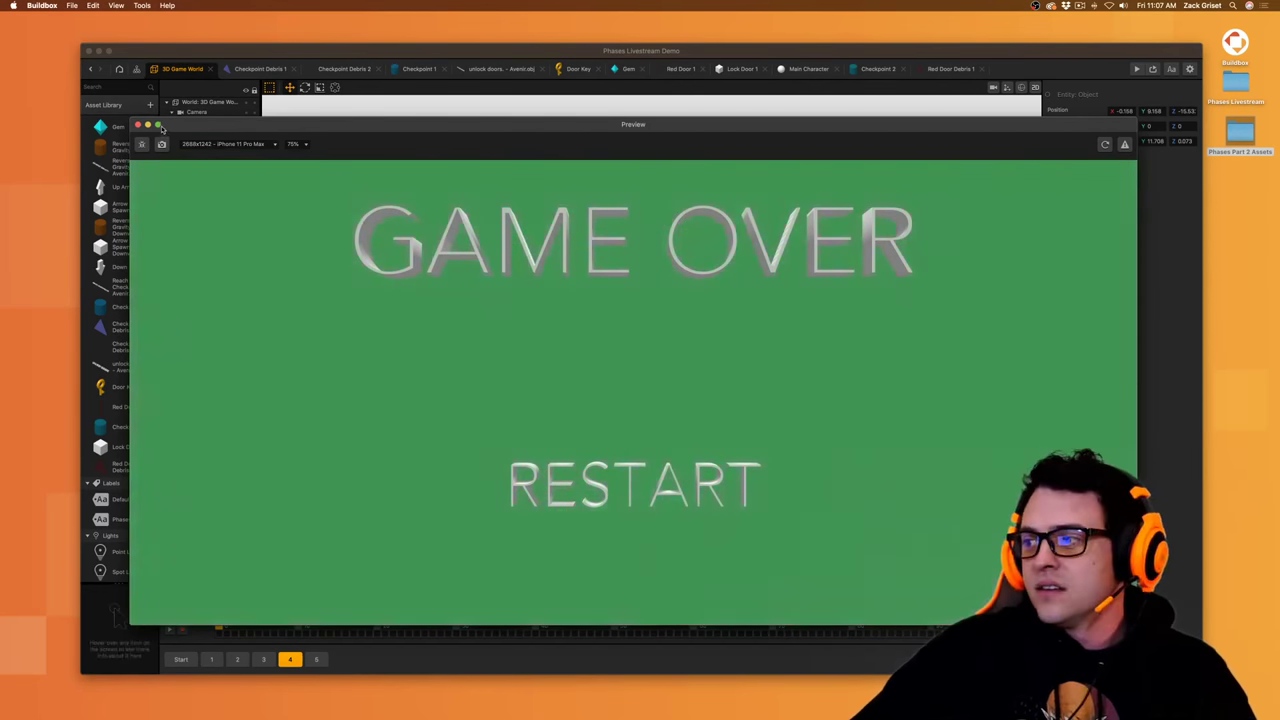
mouse_move(158, 126)
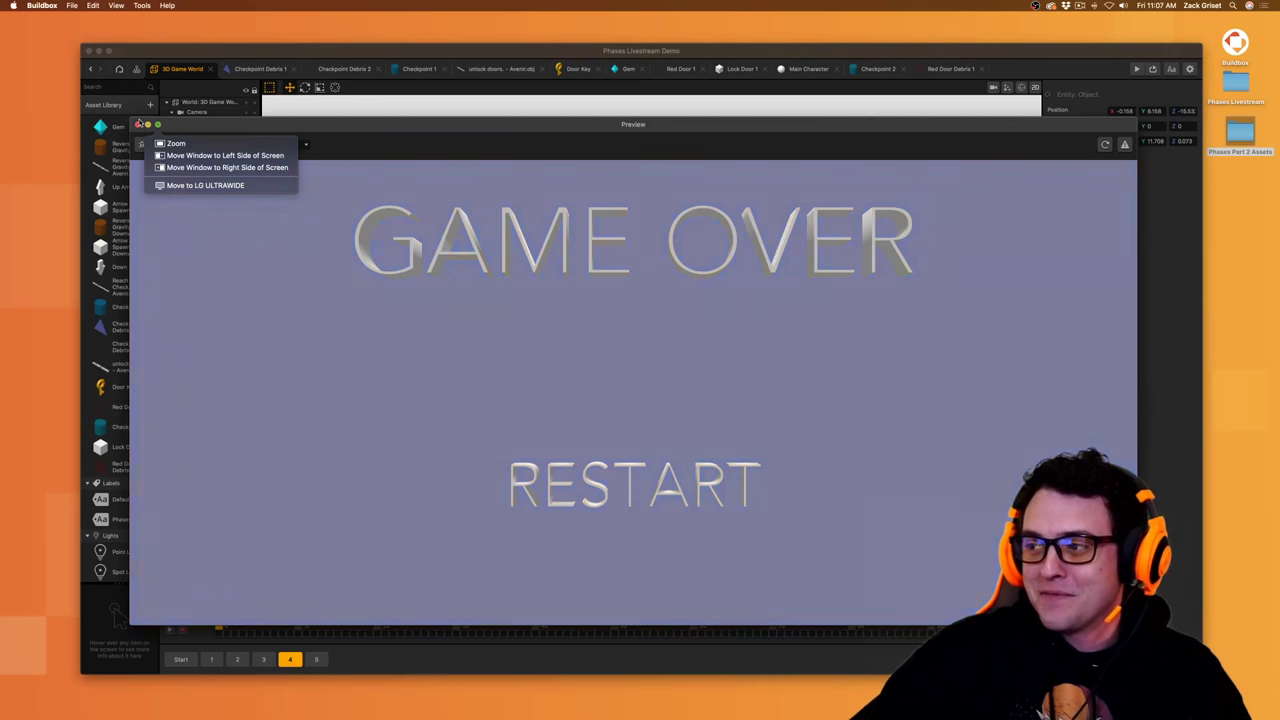
left_click(139, 126)
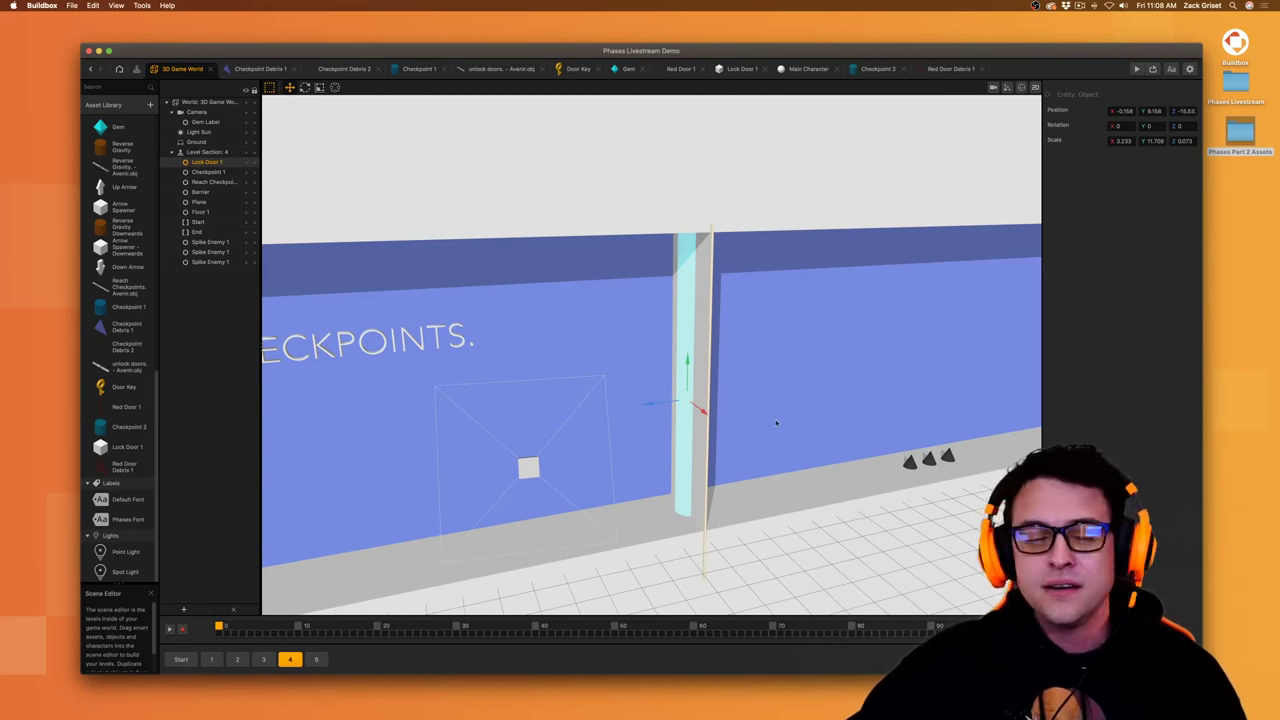
- Duplicate scene 5 and name the copy 6
scroll(920, 454, "down", 5)
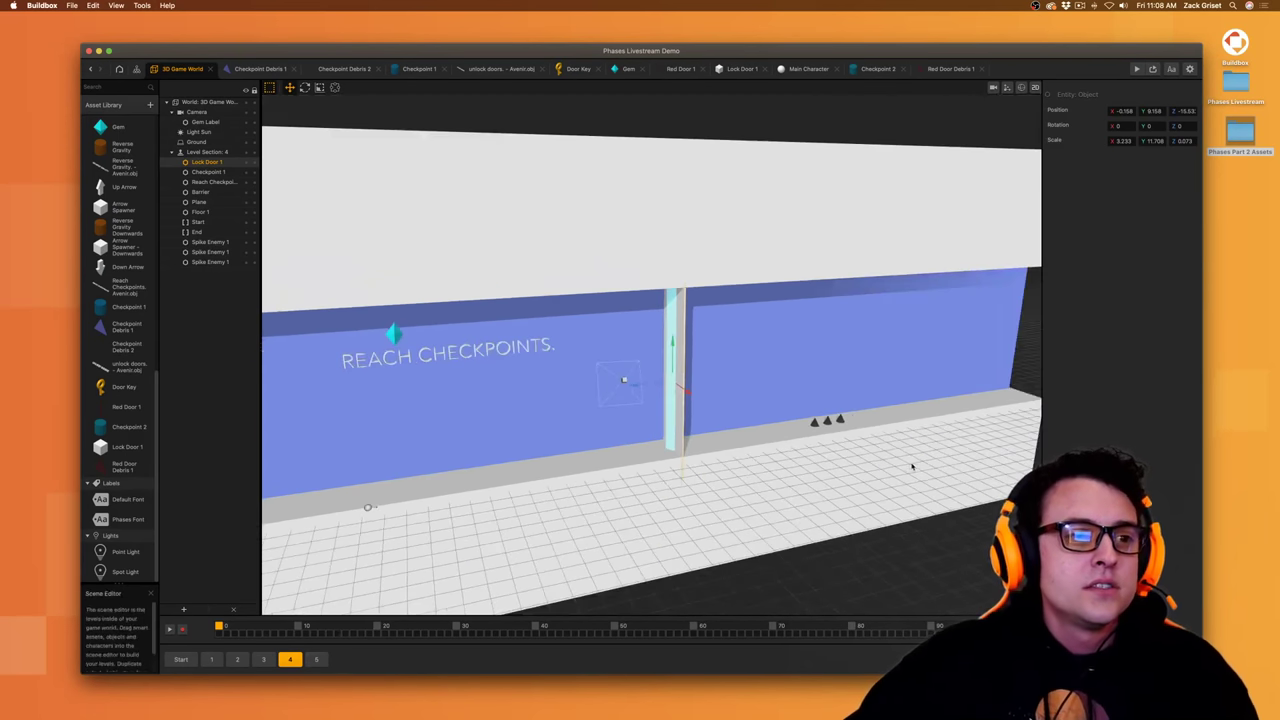
scroll(677, 463, "down", 5)
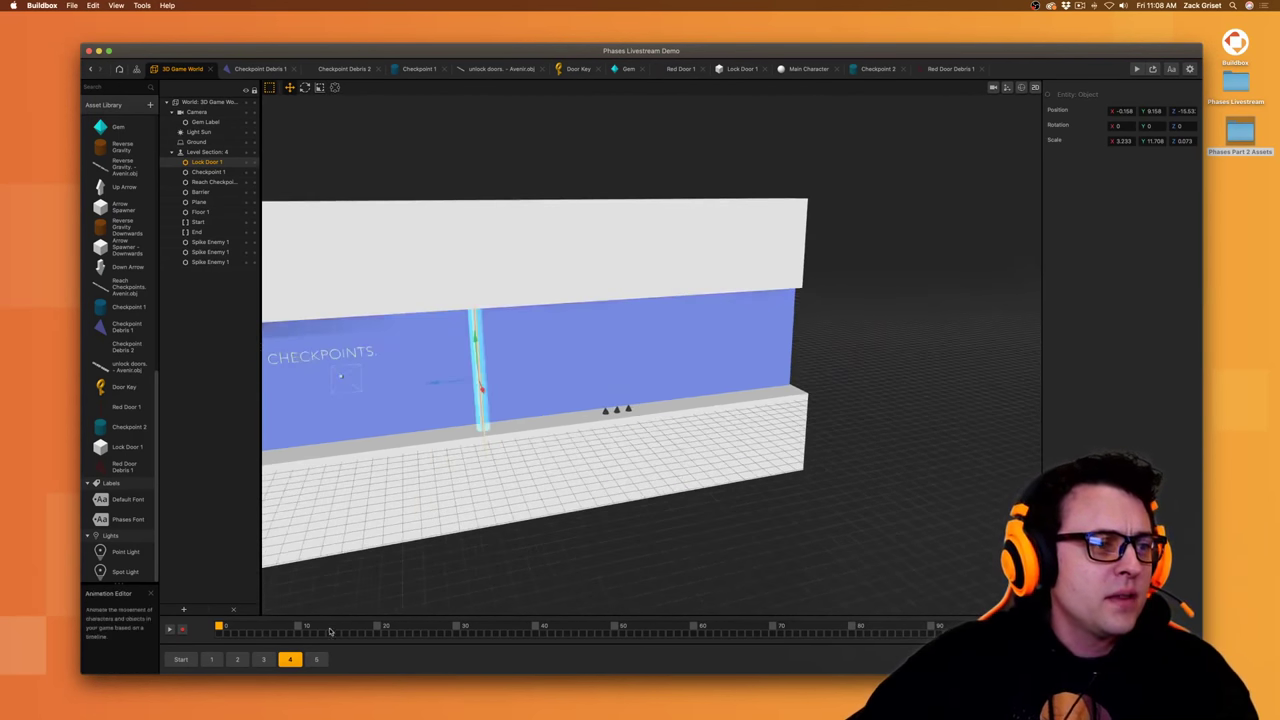
left_click(316, 659)
scroll(580, 523, "down", 2)
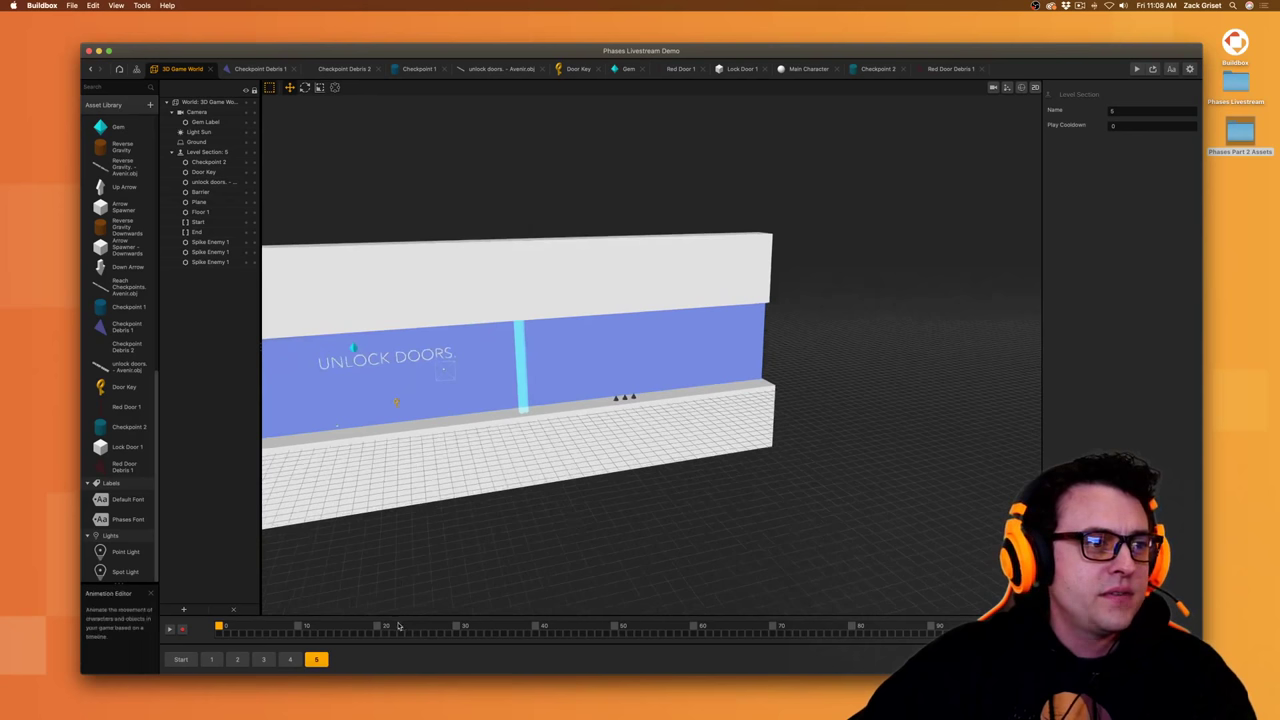
middle_click_drag(530, 479, 600, 481)
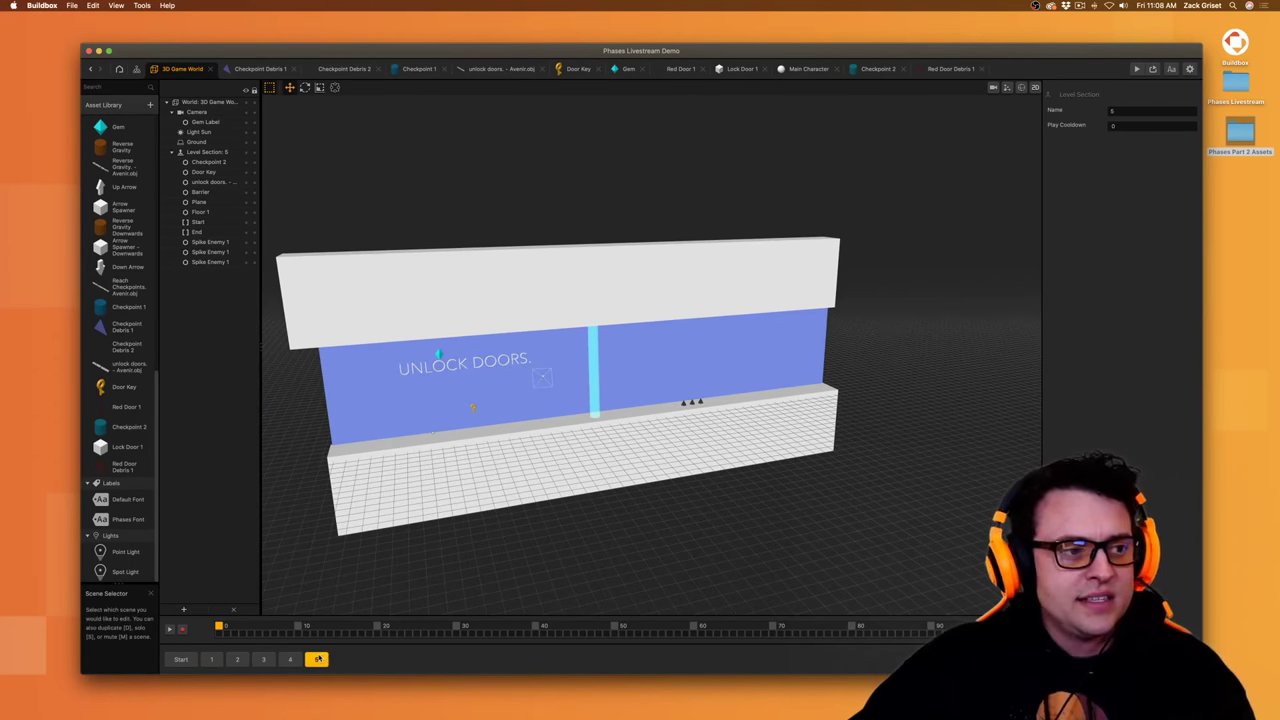
key("d")
left_click(1154, 110)
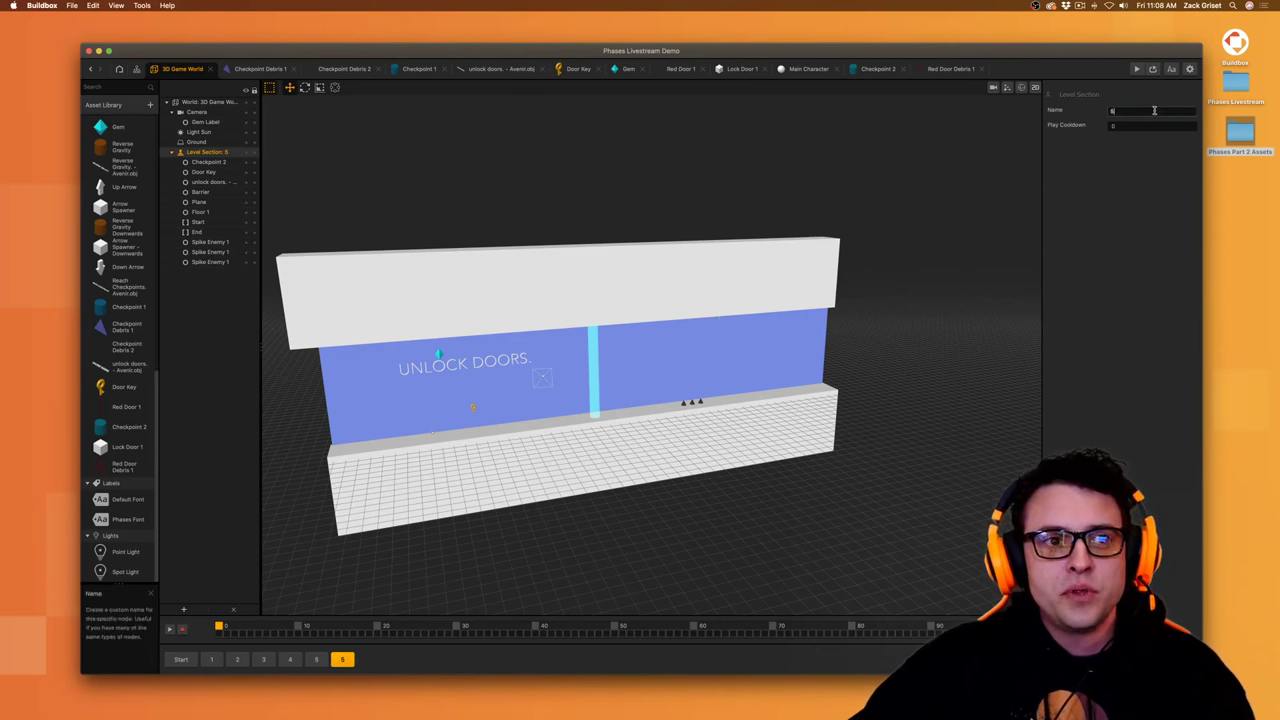
key("BackSpace")
type("6")
left_click(1107, 257)
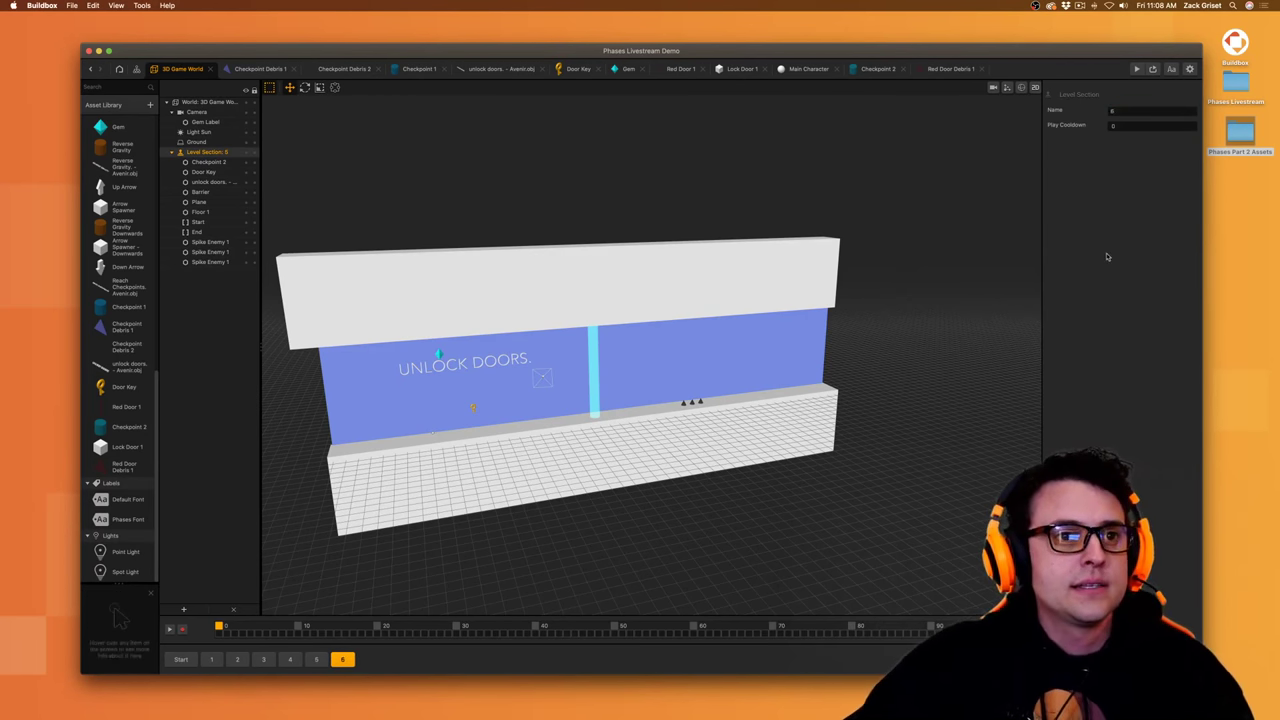
- Delete the "unlock doors" text object from scene 6
scroll(603, 472, "up", 3)
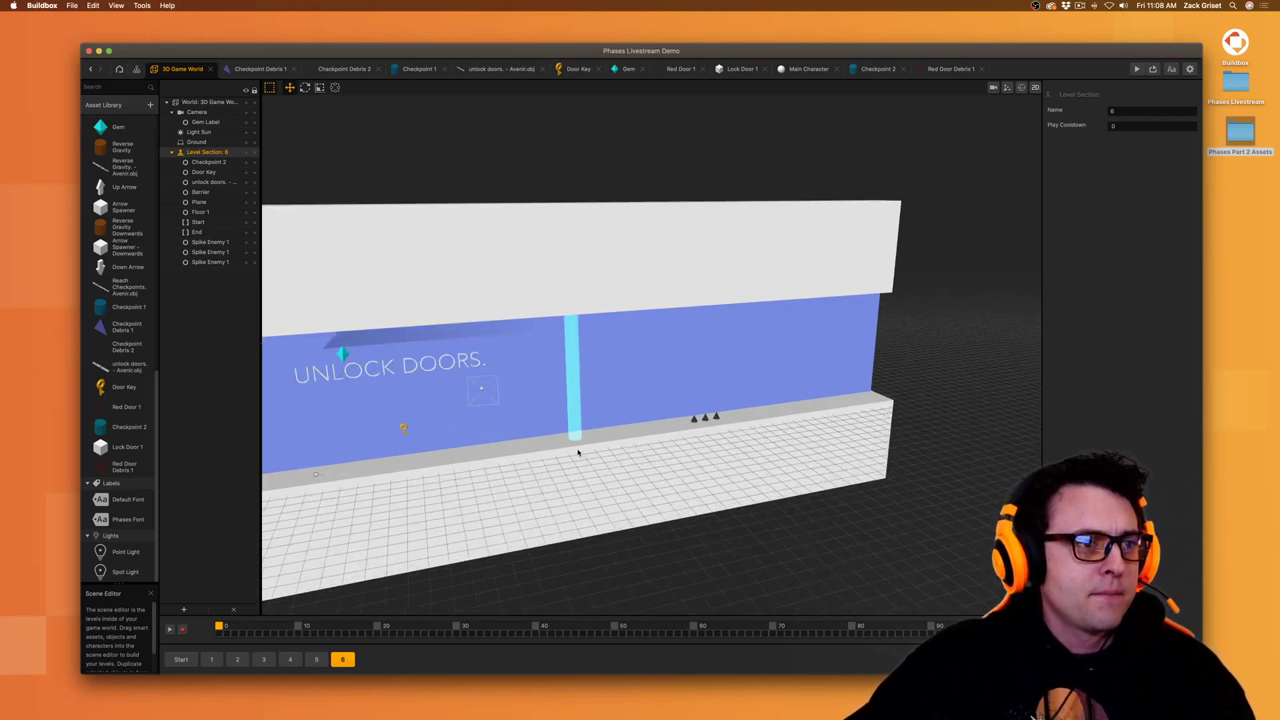
middle_click_drag(456, 397, 608, 384)
left_click(572, 350)
key("Delete")
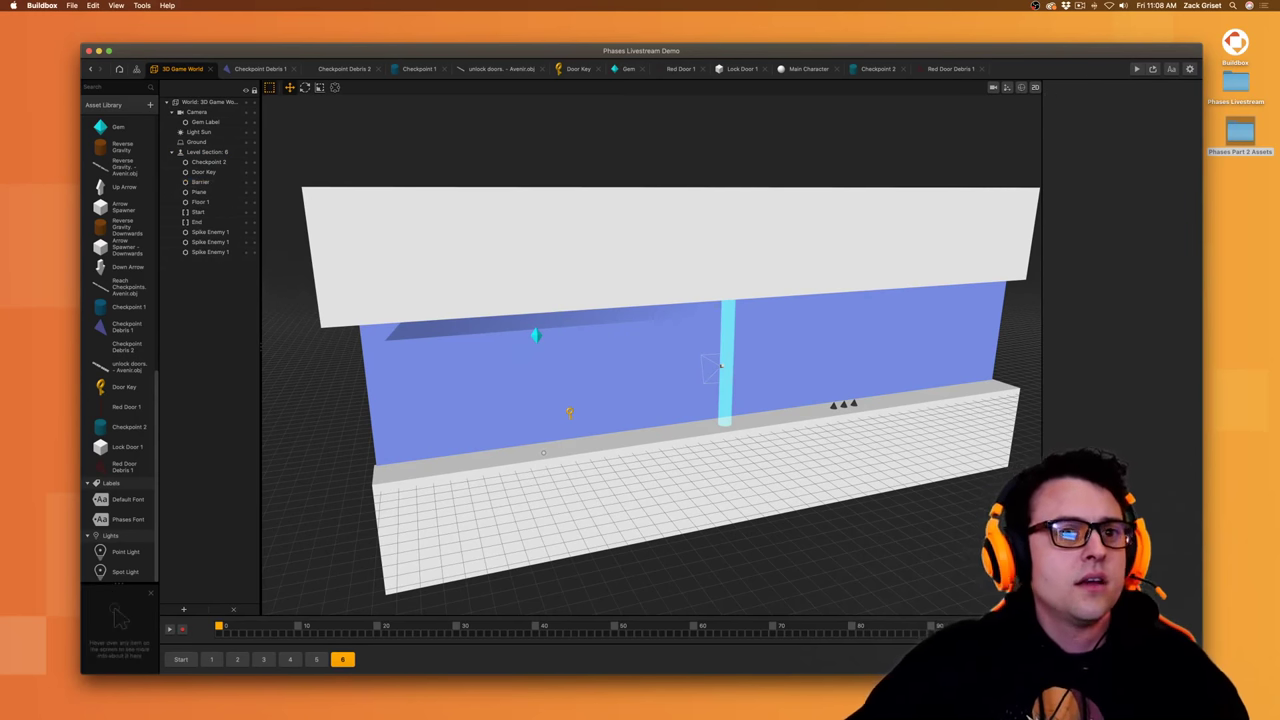
- Import the Find Keys and Push Buttons OBJ files from the Phases Part 2 Assets folder into scene 6
left_click(1241, 132)
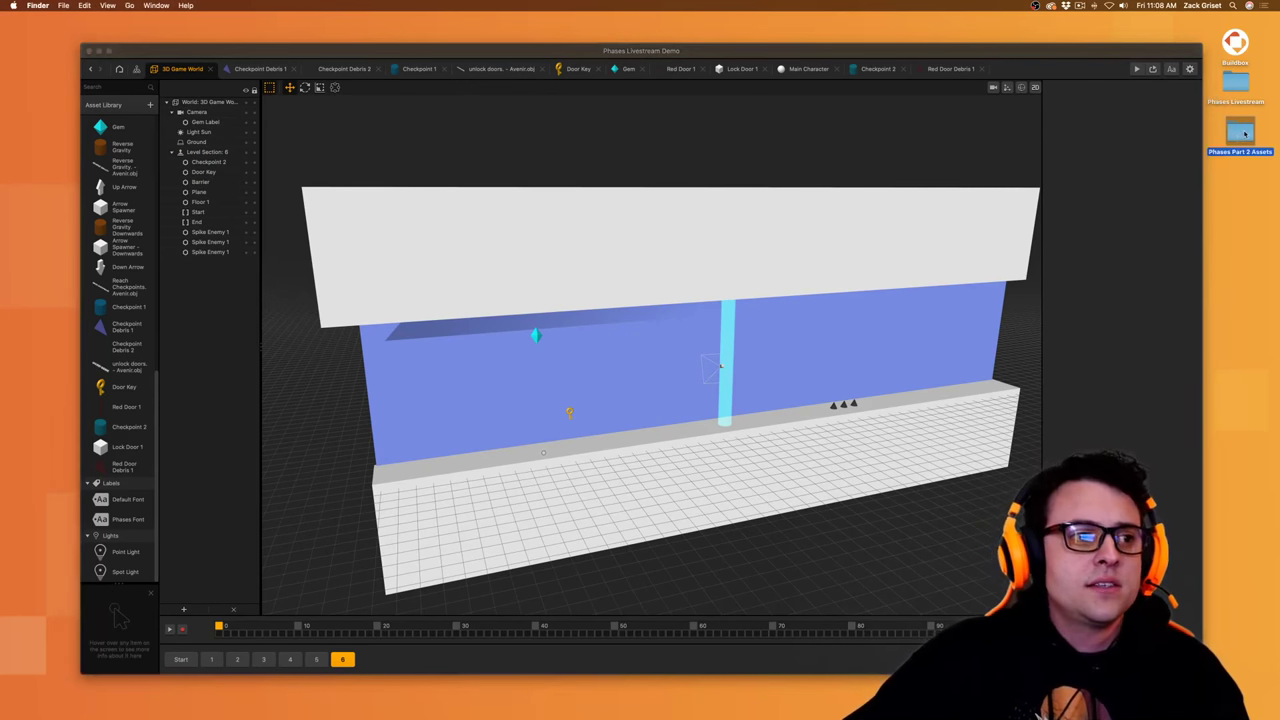
double_click(1244, 133)
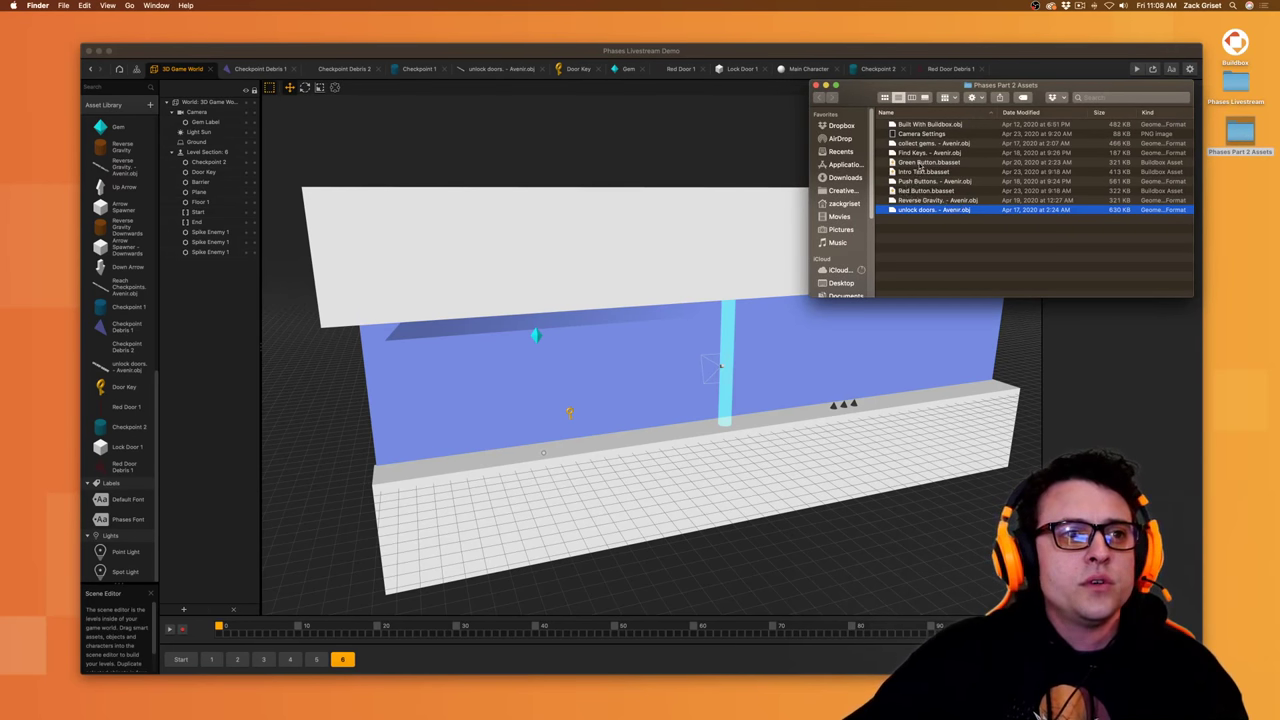
left_click(919, 153)
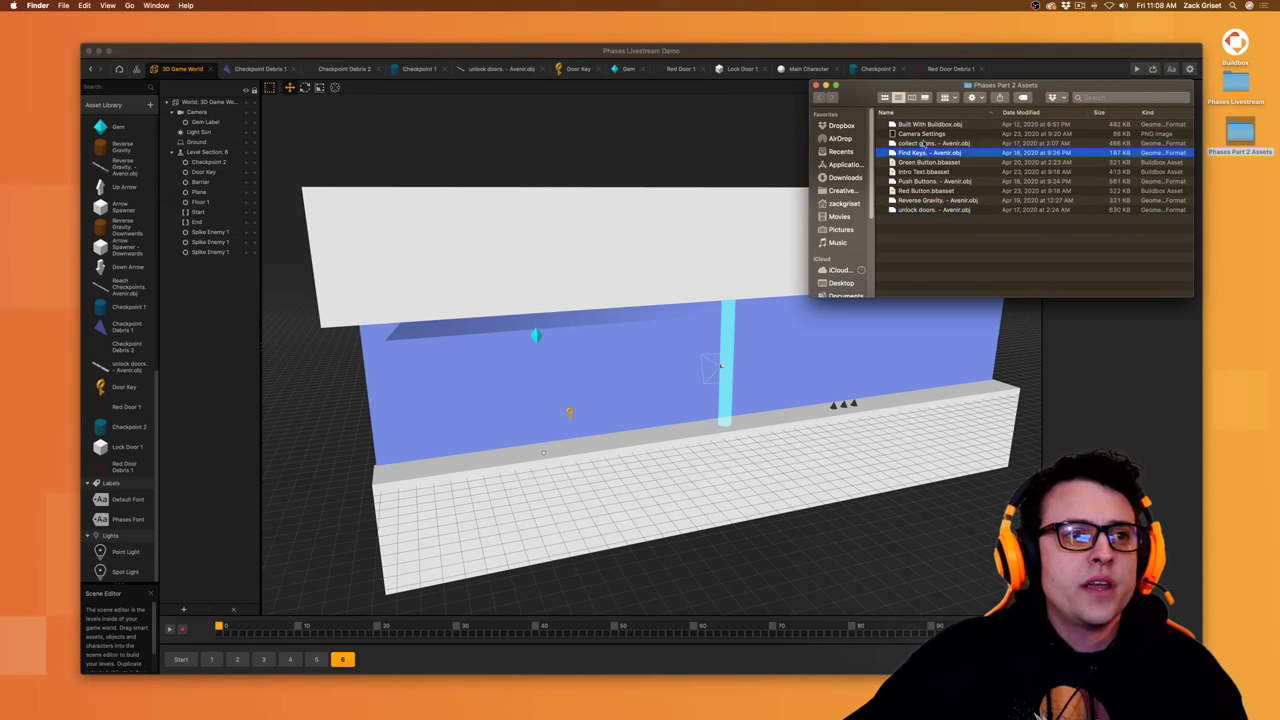
left_click_drag(925, 157, 828, 385)
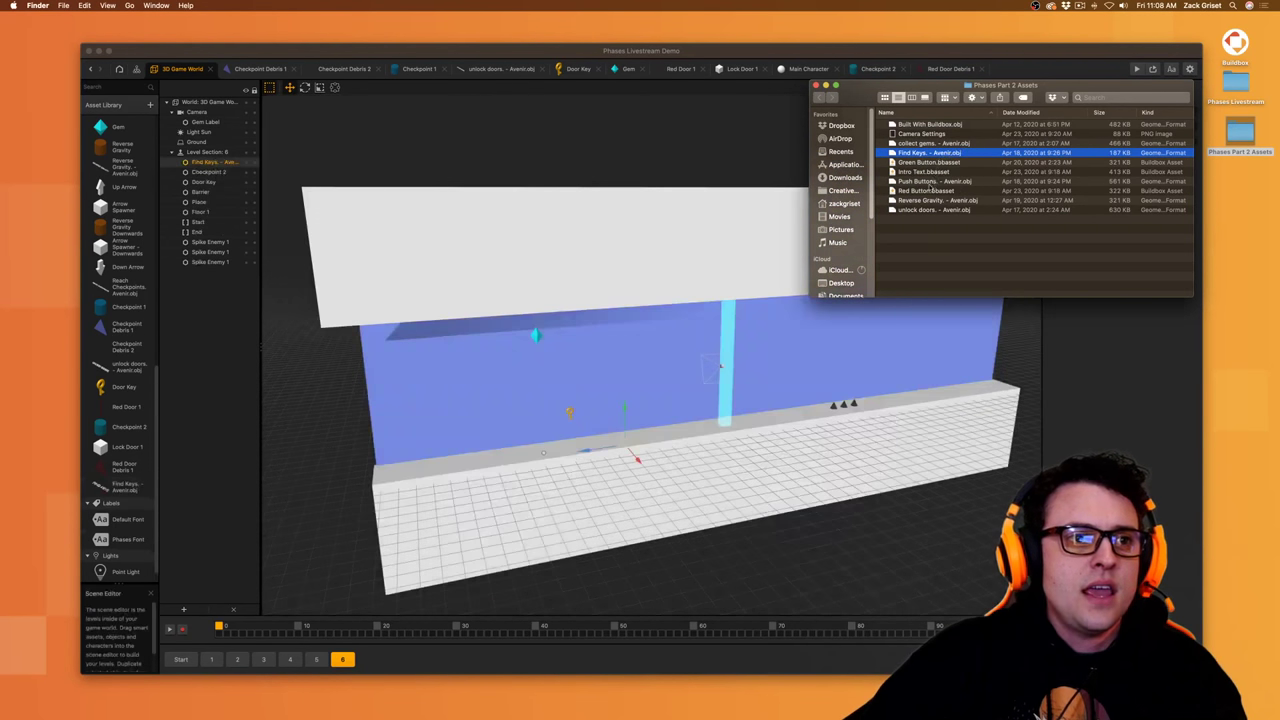
left_click_drag(920, 186, 753, 399)
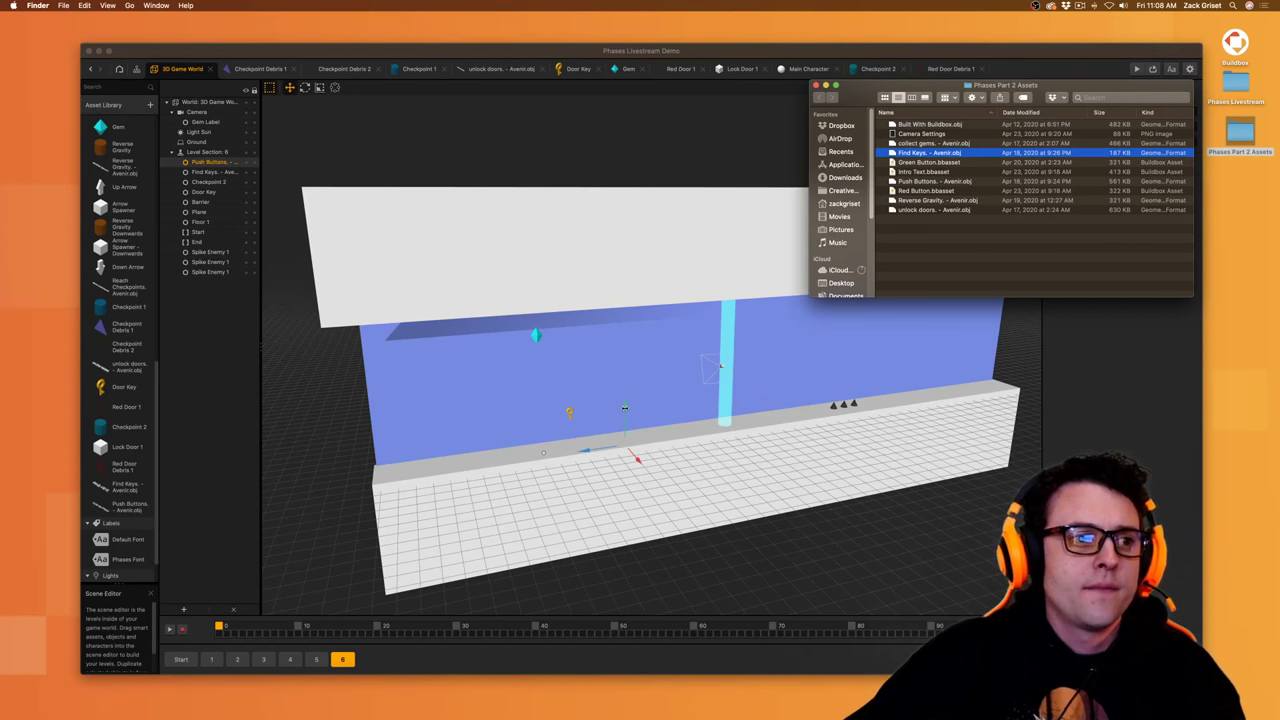
- Raise the Push Buttons text off the floor and move the Find Keys text above it to Y about 15
left_click(623, 408)
left_click_drag(625, 406, 634, 340)
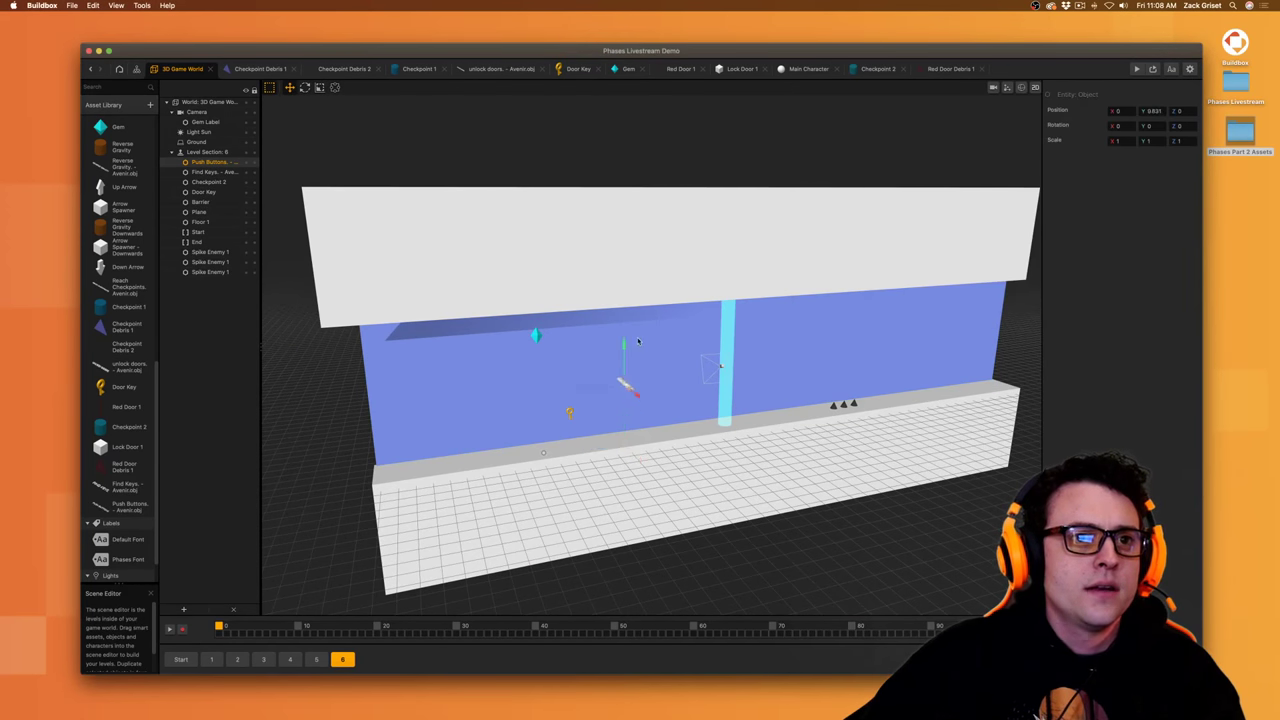
scroll(615, 440, "up", 4)
middle_click_drag(615, 440, 650, 425)
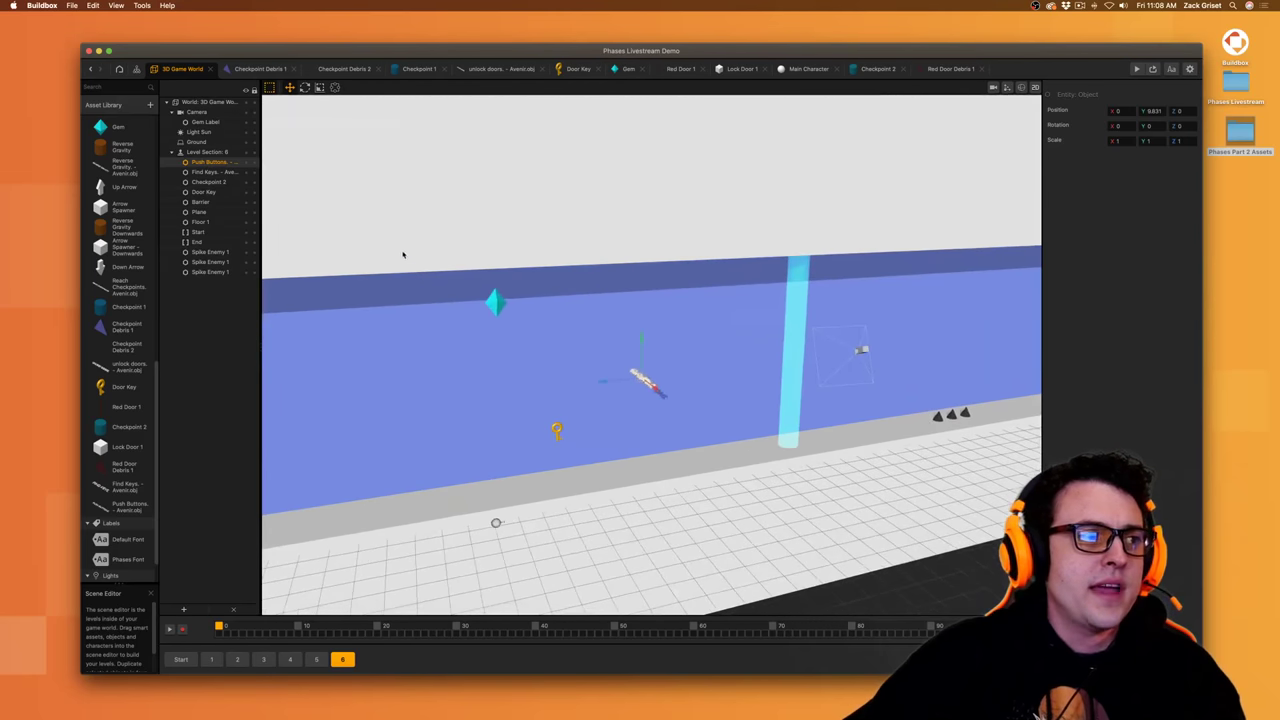
left_click(222, 172)
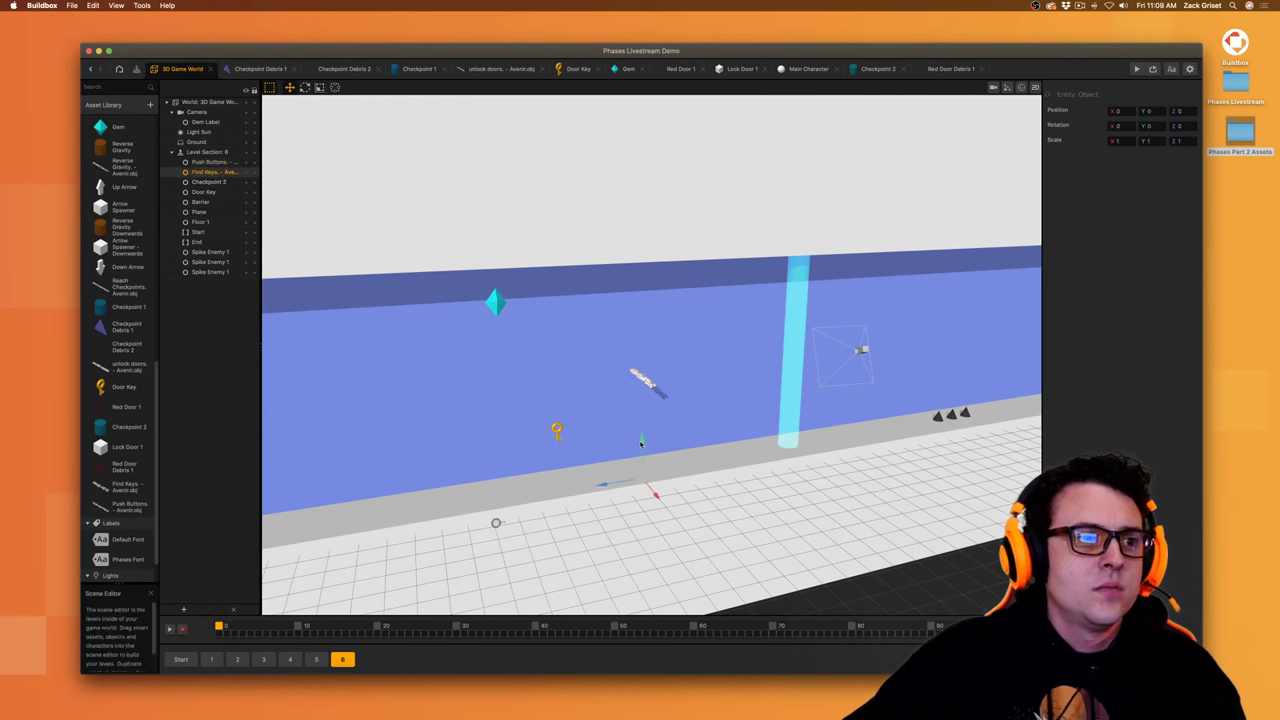
left_click_drag(642, 443, 643, 378)
scroll(615, 345, "up", 4)
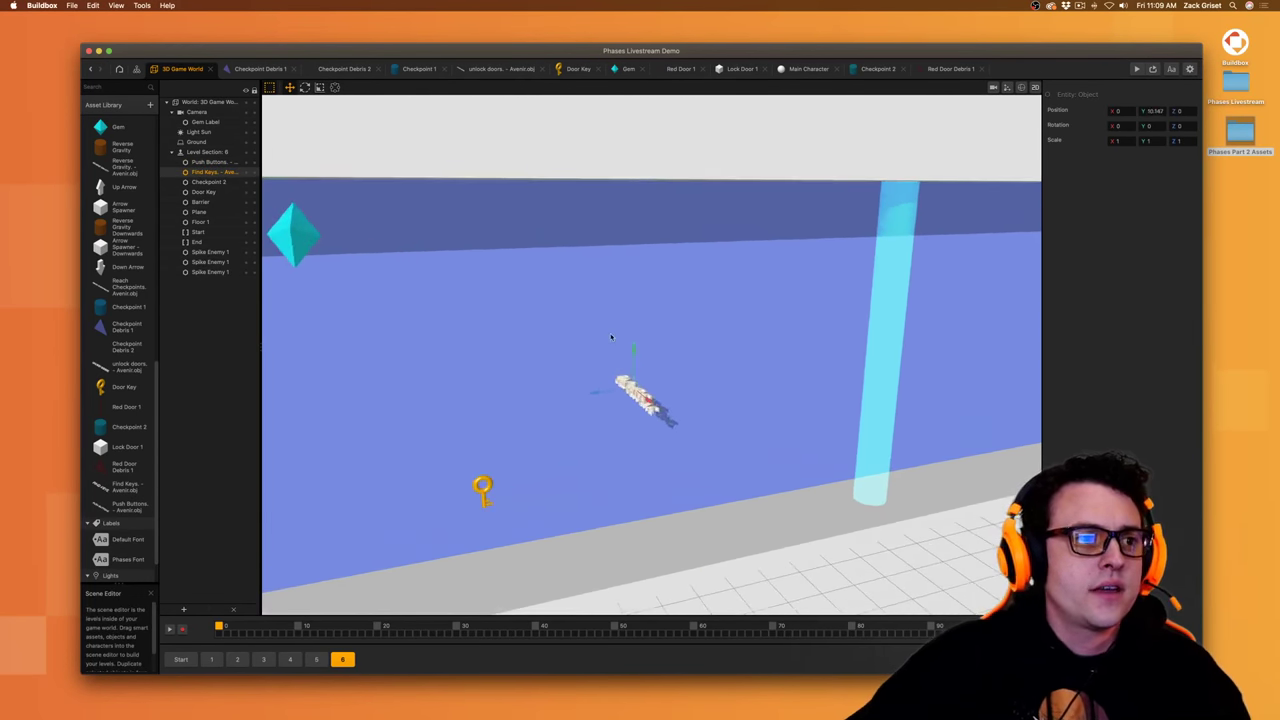
left_click_drag(632, 330, 623, 254)
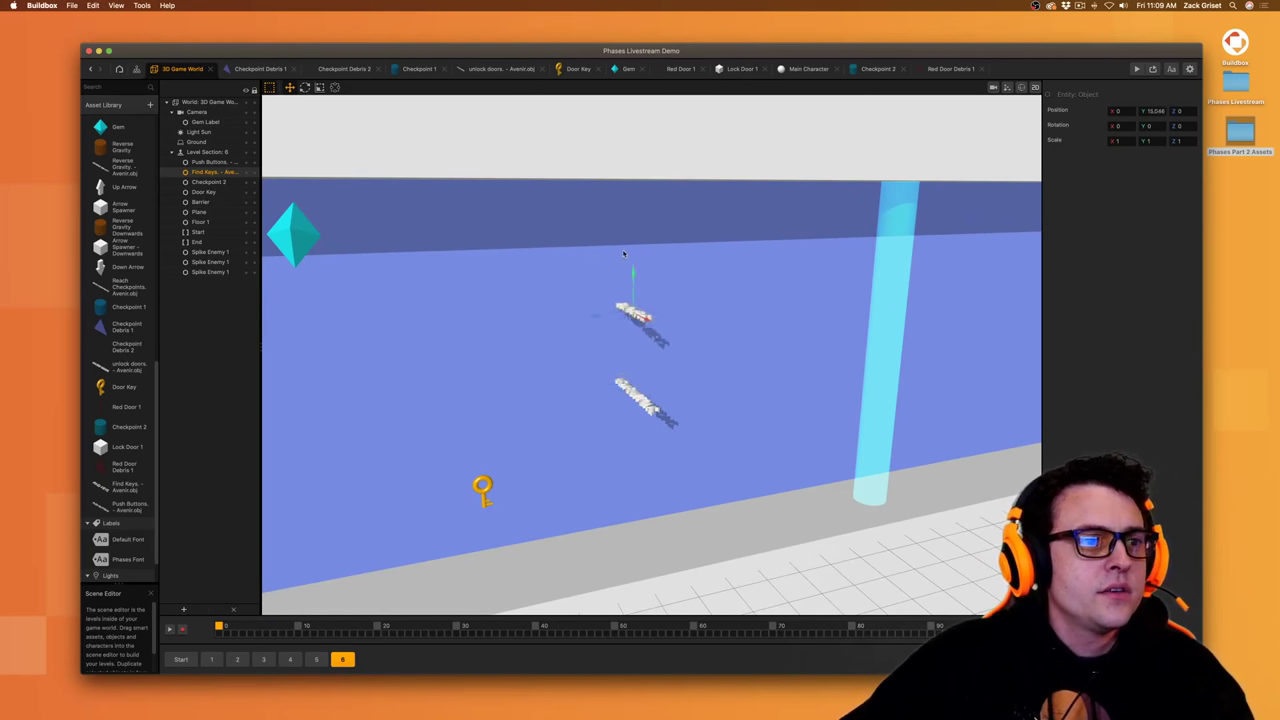
- Rotate the Find Keys text to 90 on X and Y, scale it uniformly to about 2.4, and thin it along Y
left_click_drag(1126, 128, 1103, 128)
type("90")
key("Tab")
type("90")
key("Tab")
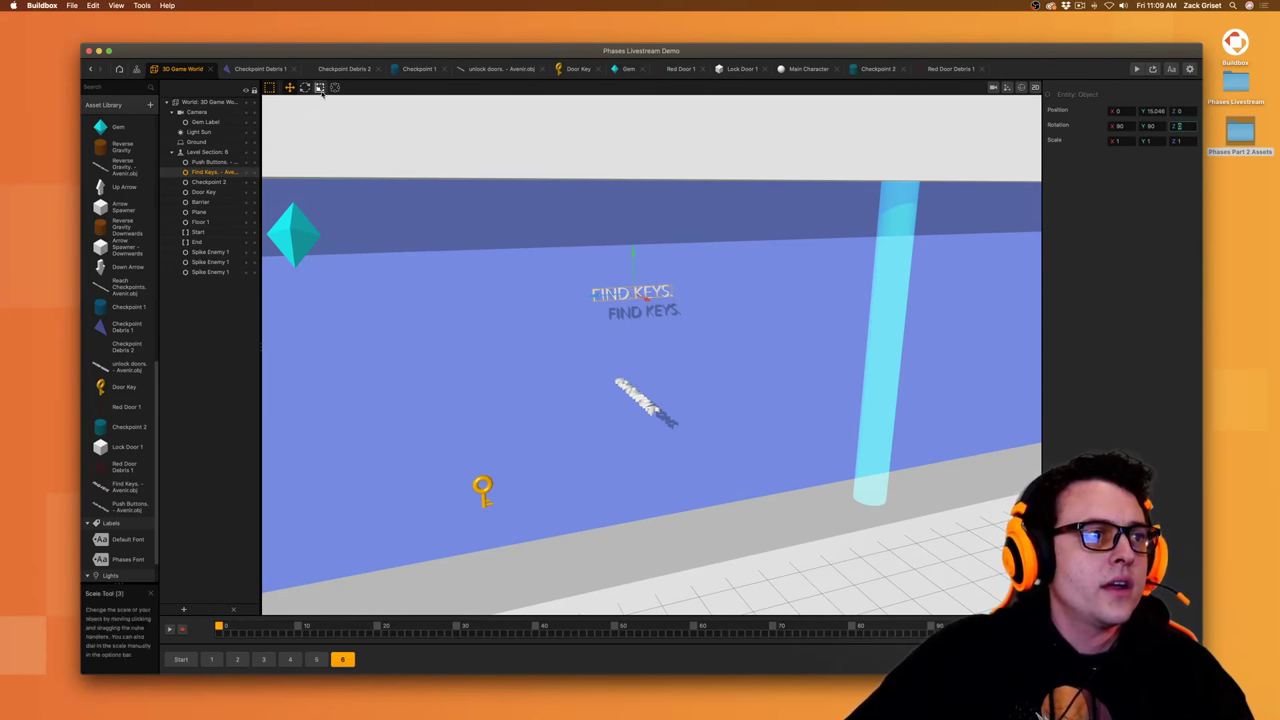
left_click_drag(633, 295, 830, 242)
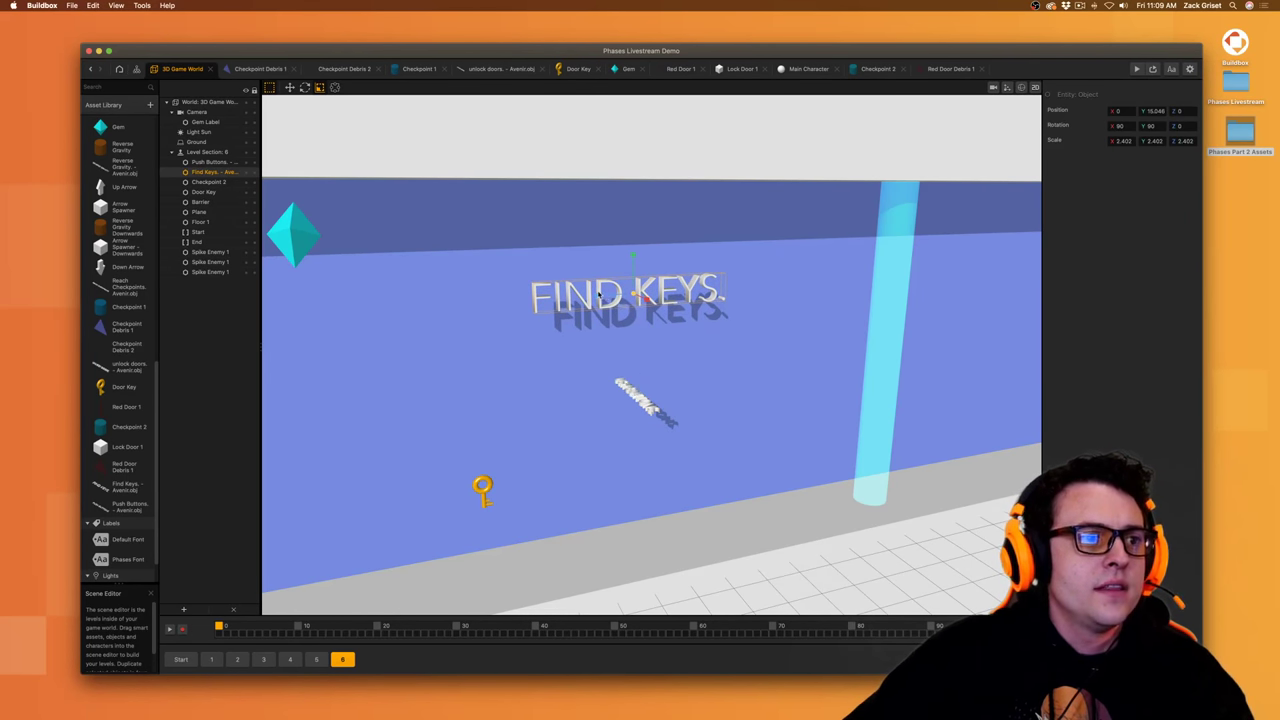
left_click_drag(600, 297, 626, 302)
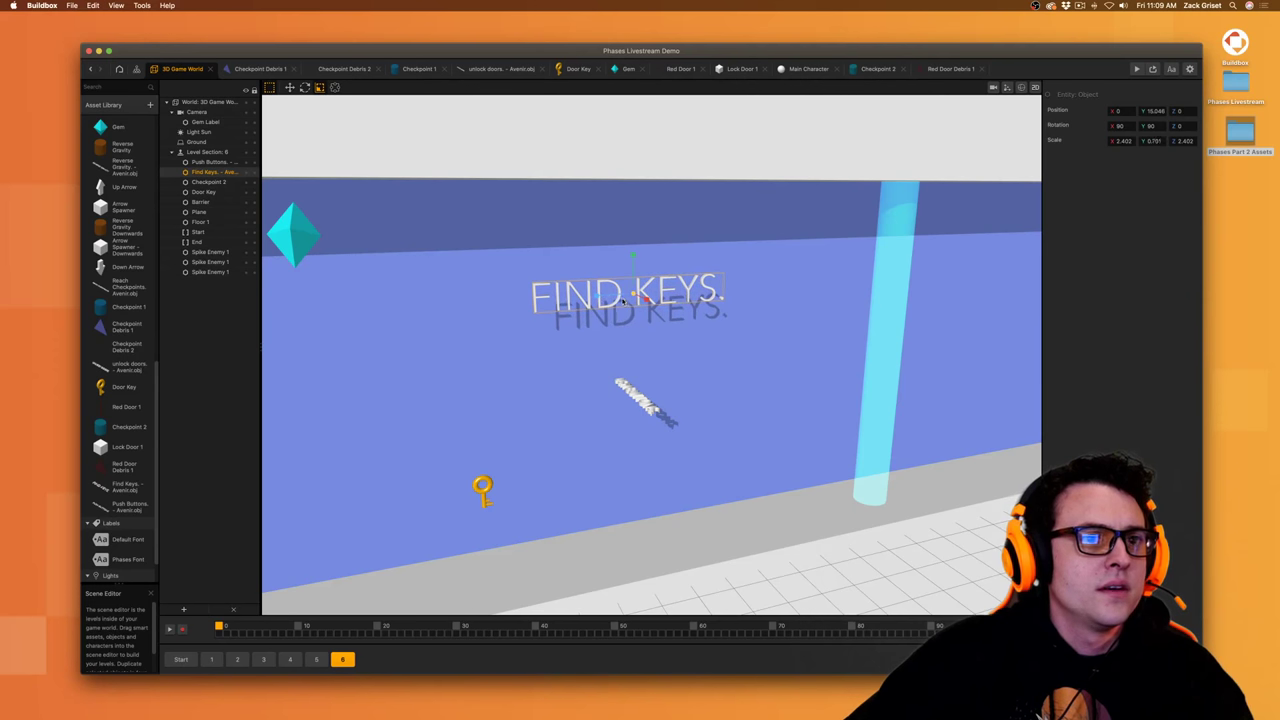
- Rotate the Push Buttons text to 90 on X and Y, scale it uniformly to about 2.1, and thin it along Y to about 0.79
left_click(641, 396)
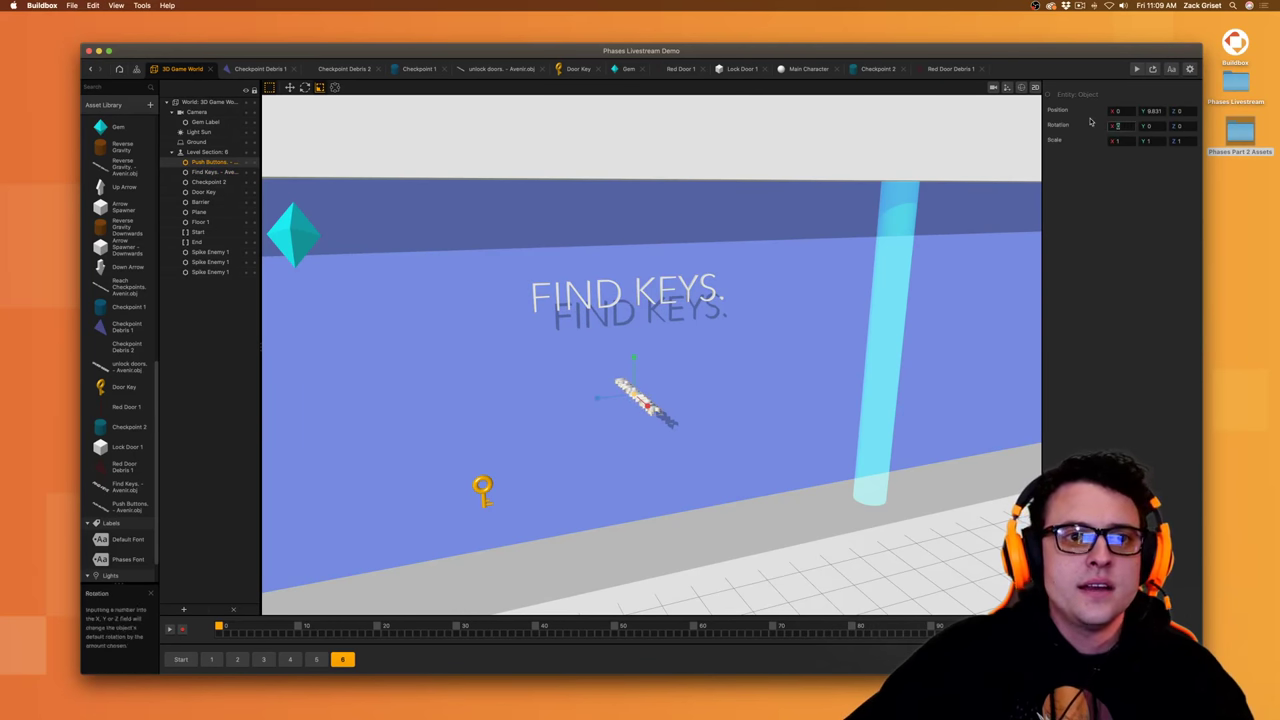
type("90")
key("Tab")
type("90")
key("Tab")
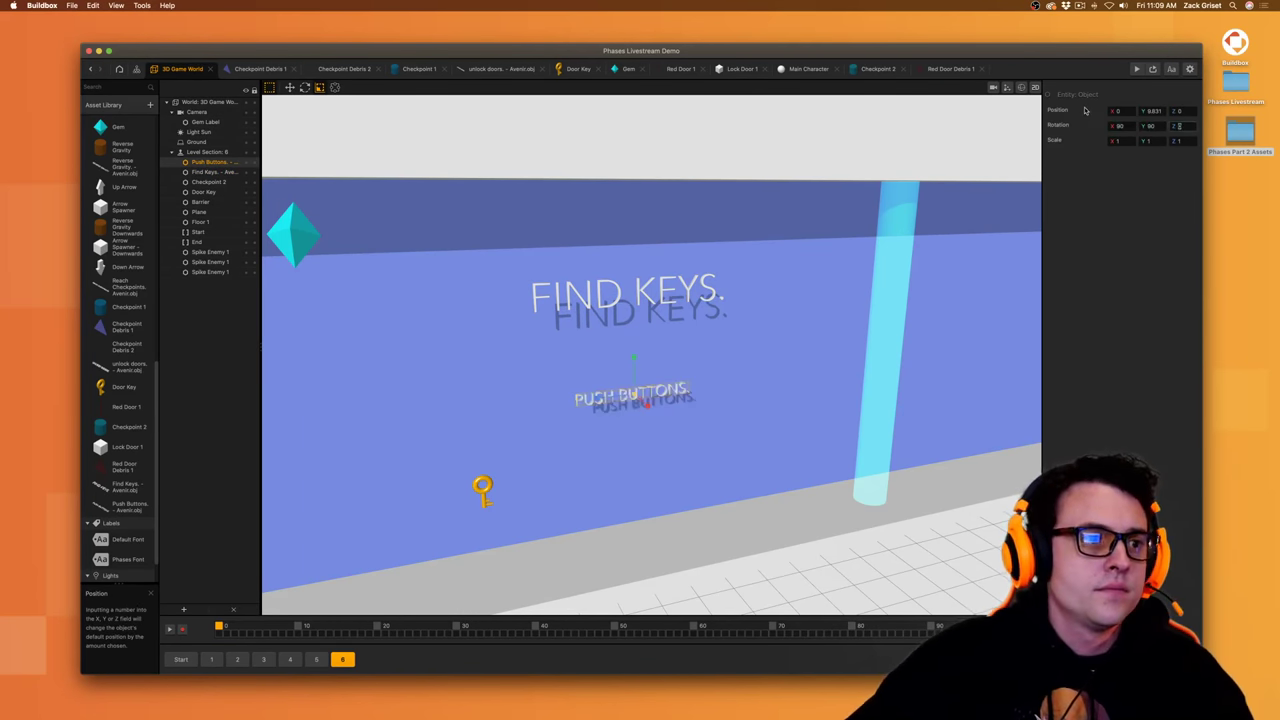
left_click_drag(627, 397, 779, 359)
left_click_drag(600, 400, 619, 401)
- Move the Push Buttons text ahead of Find Keys along Z to about 19.4 and raise it to Y about 15
scroll(622, 399, "down", 5)
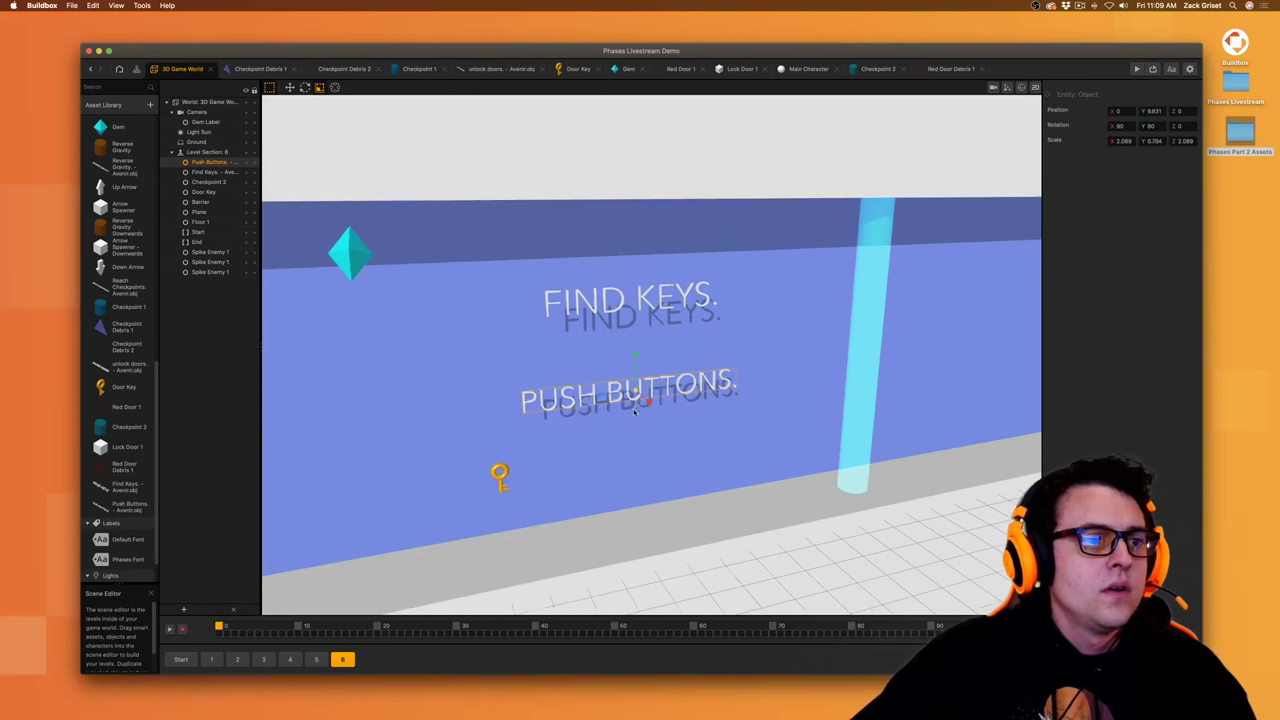
left_click(292, 88)
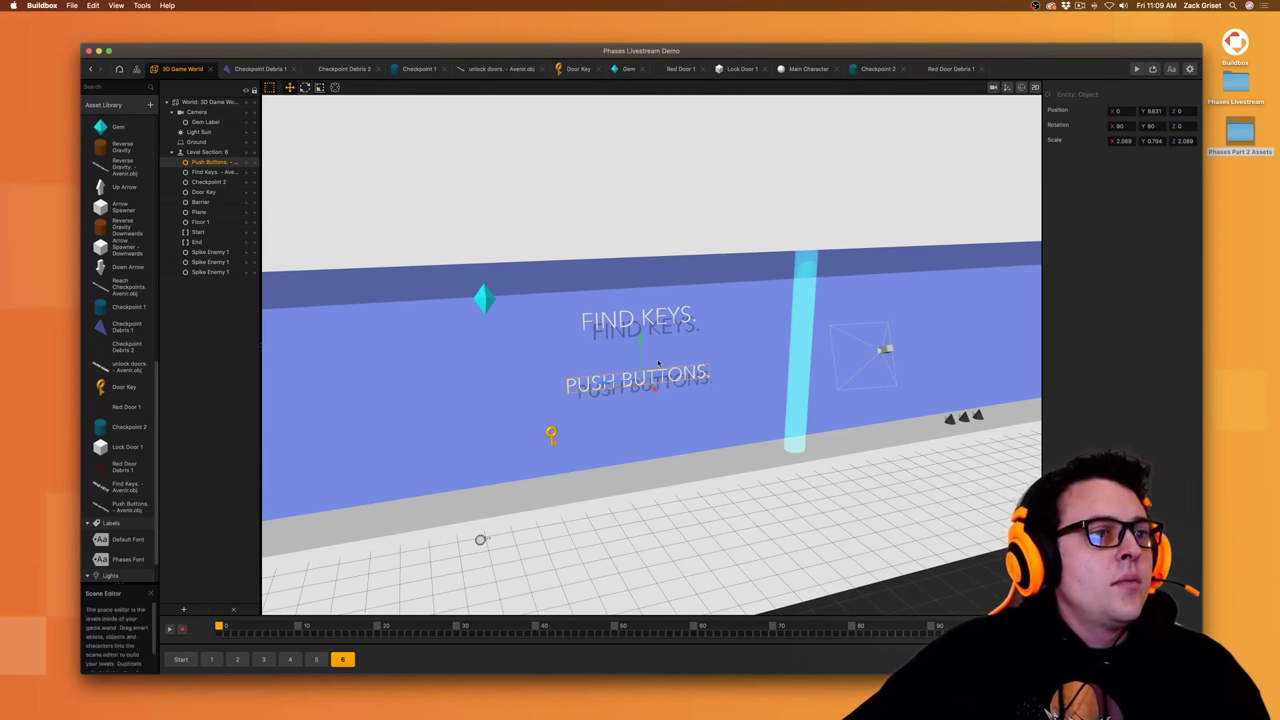
left_click_drag(614, 386, 362, 420)
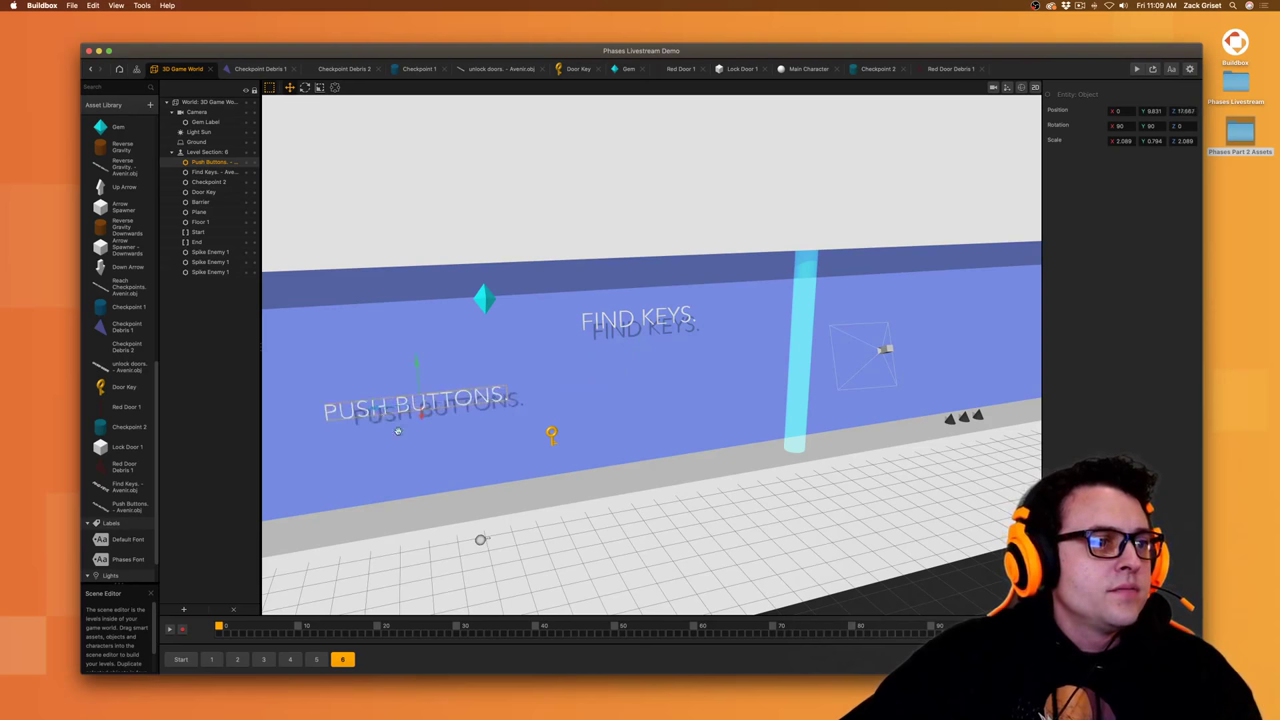
middle_click_drag(426, 436, 516, 420)
left_click_drag(532, 355, 532, 288)
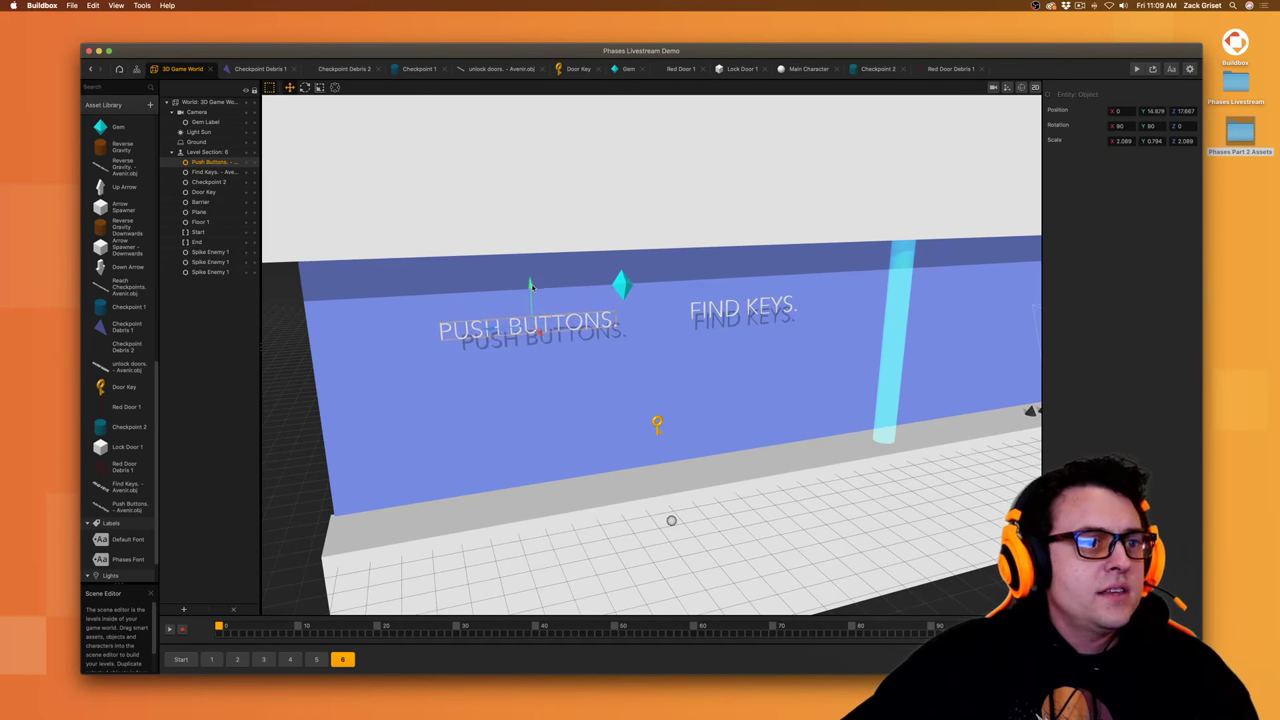
left_click_drag(489, 334, 463, 334)
- Set Physics to None for the Find Keys and Push Buttons assets and save the project
left_click(122, 487)
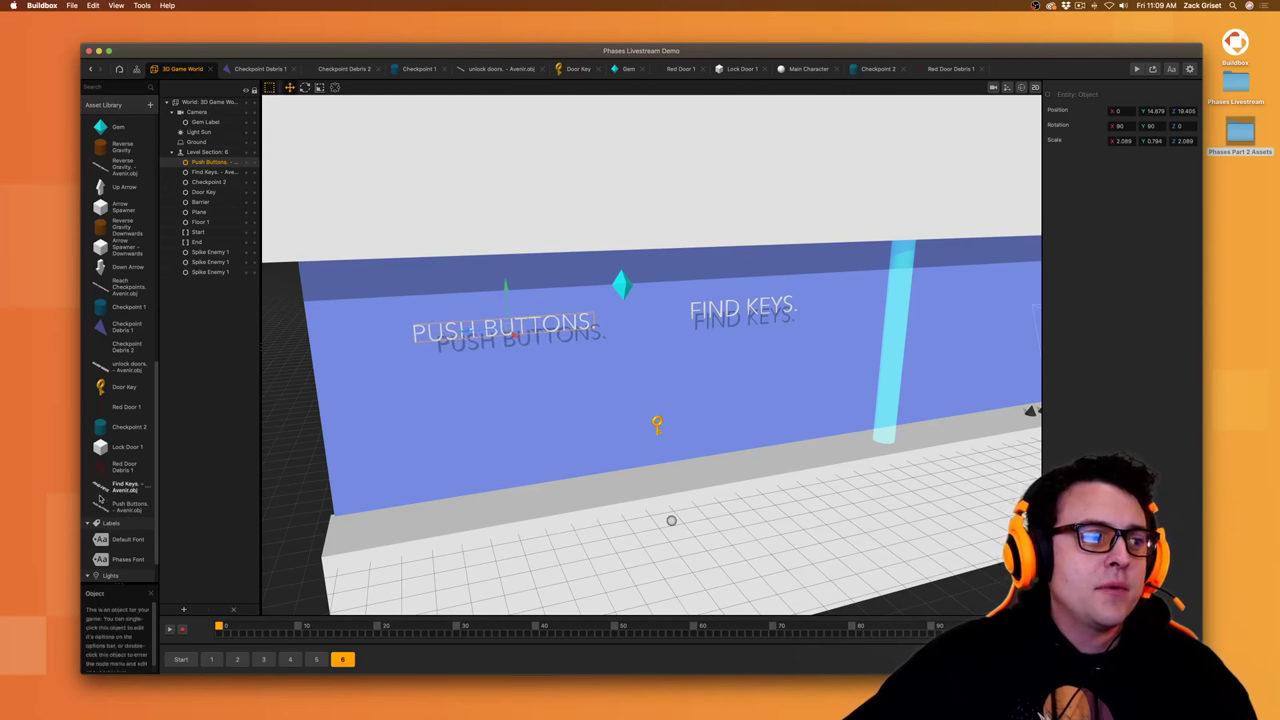
left_click(1150, 158)
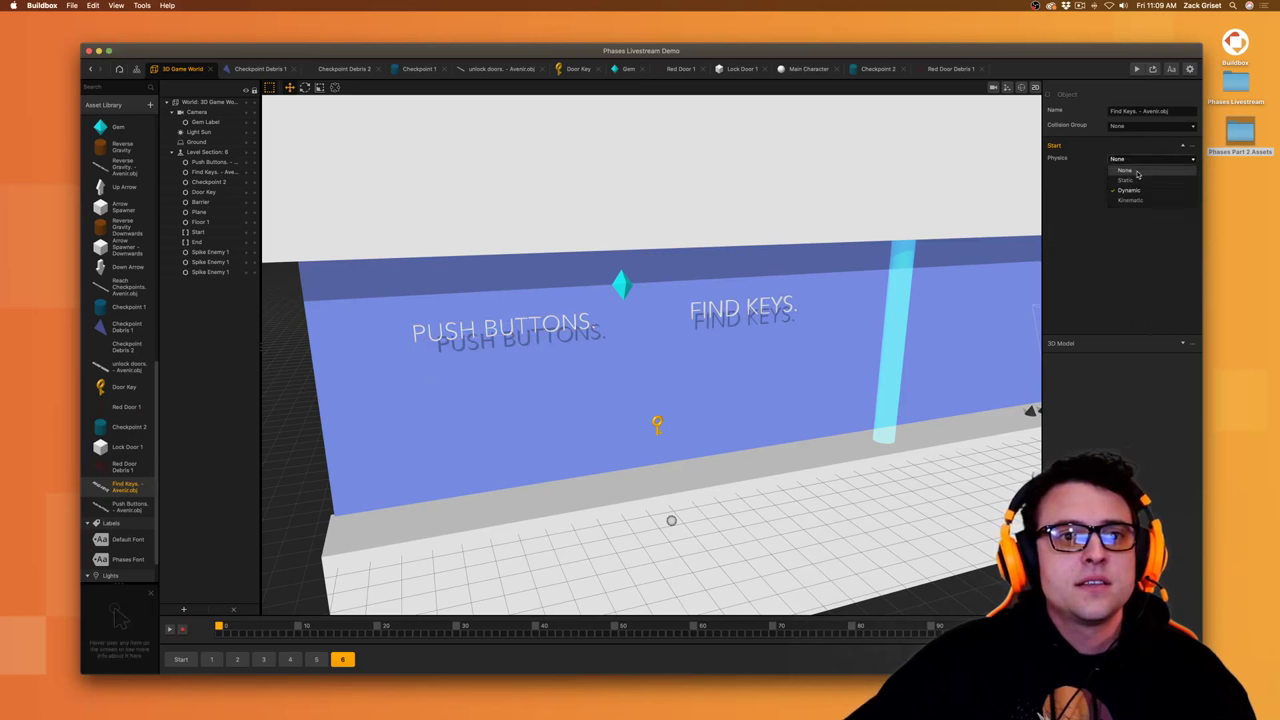
left_click(1122, 162)
left_click(122, 508)
left_click(1150, 159)
left_click(1126, 171)
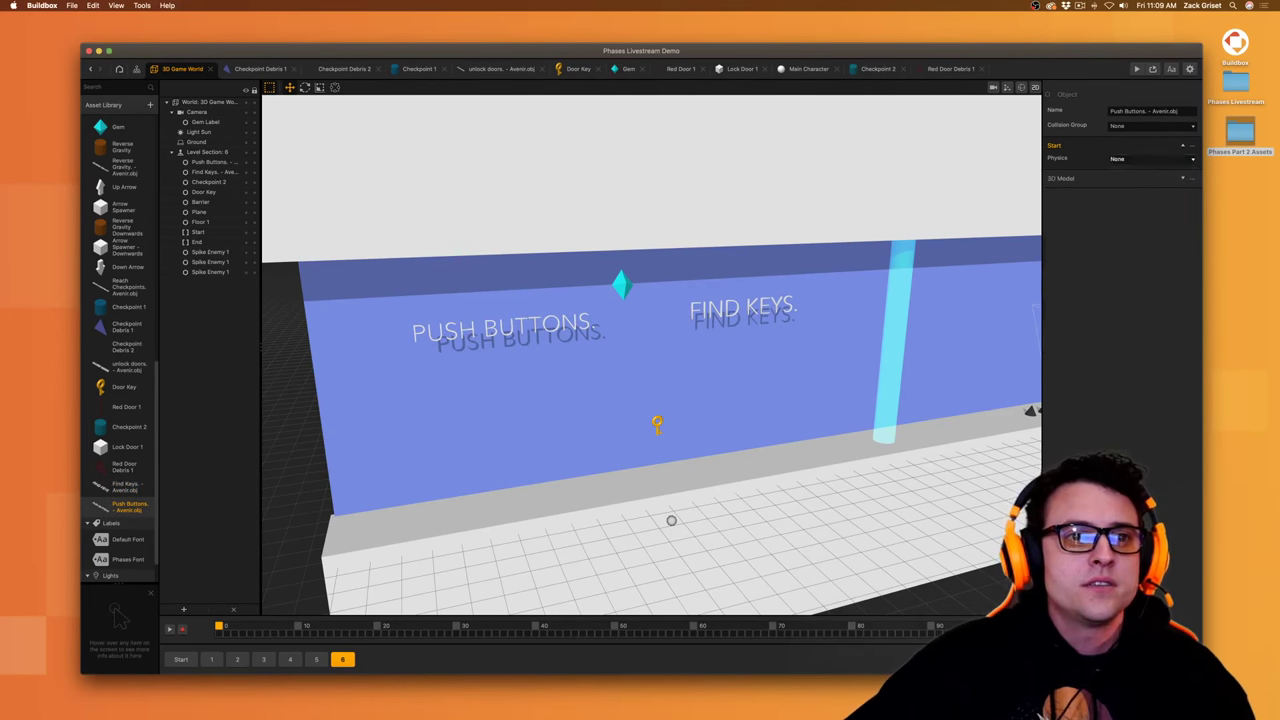
key("super+s")
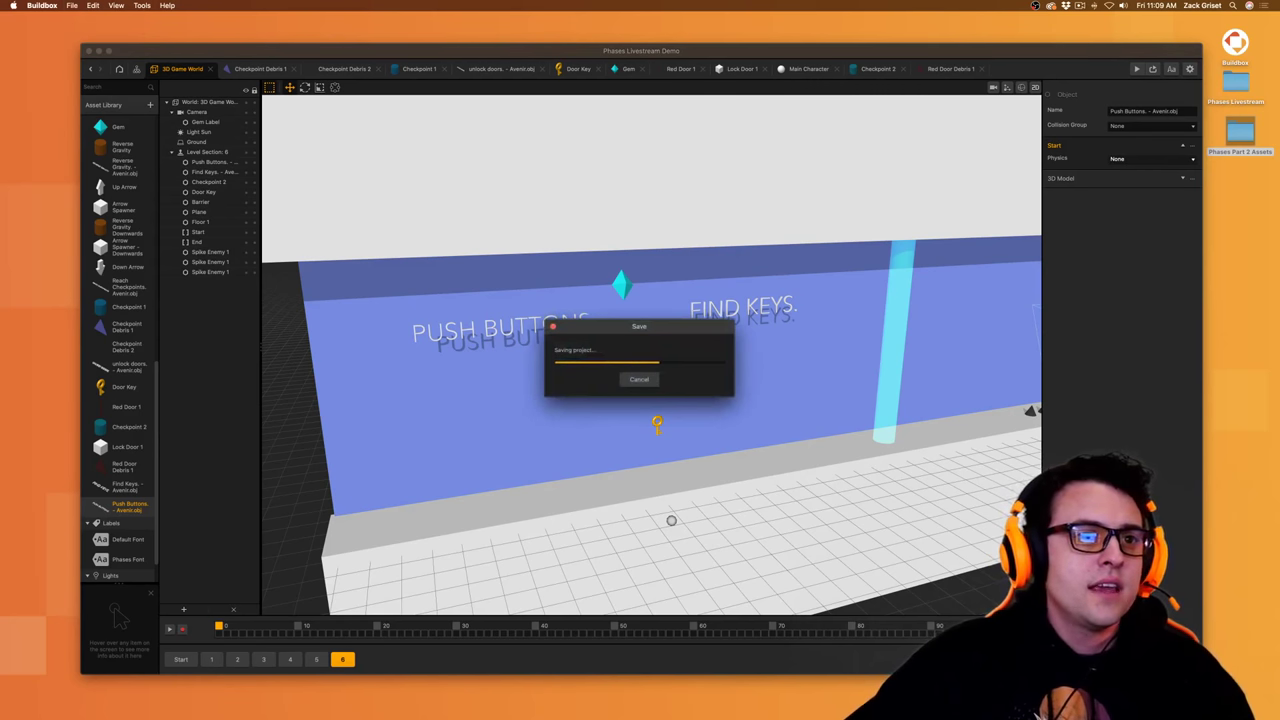
left_click(1185, 178)
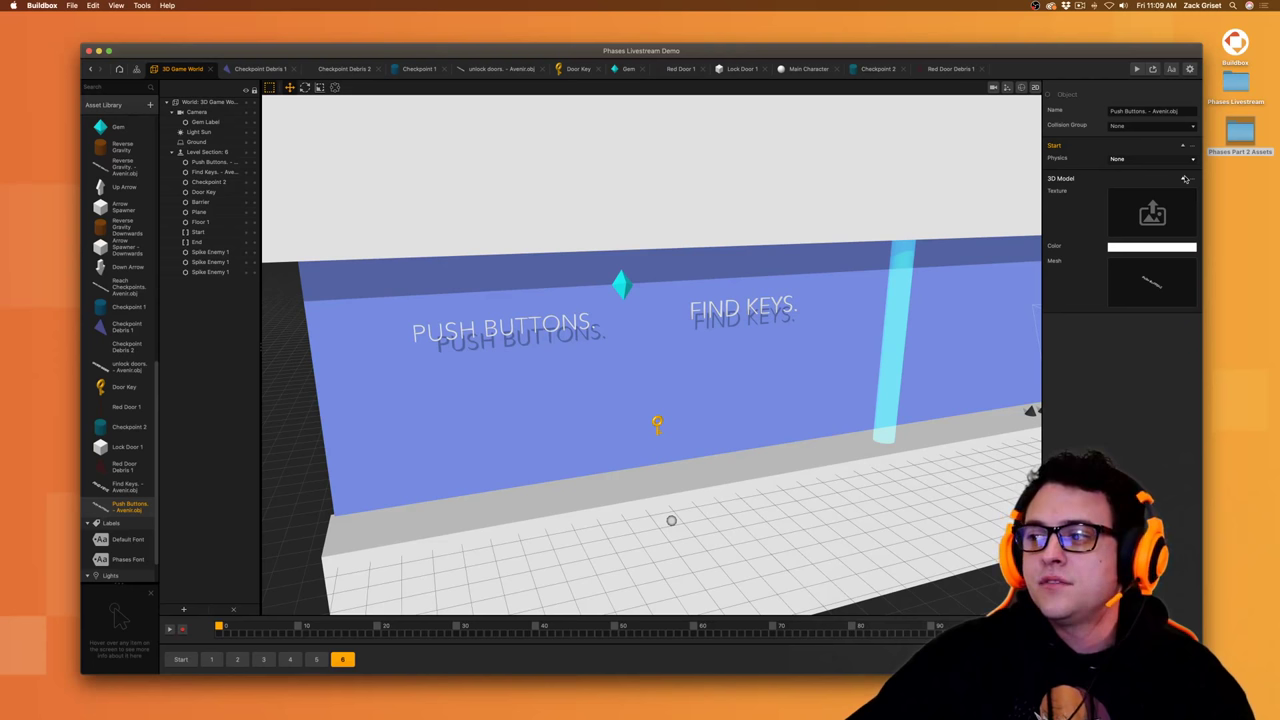
left_click(1185, 178)
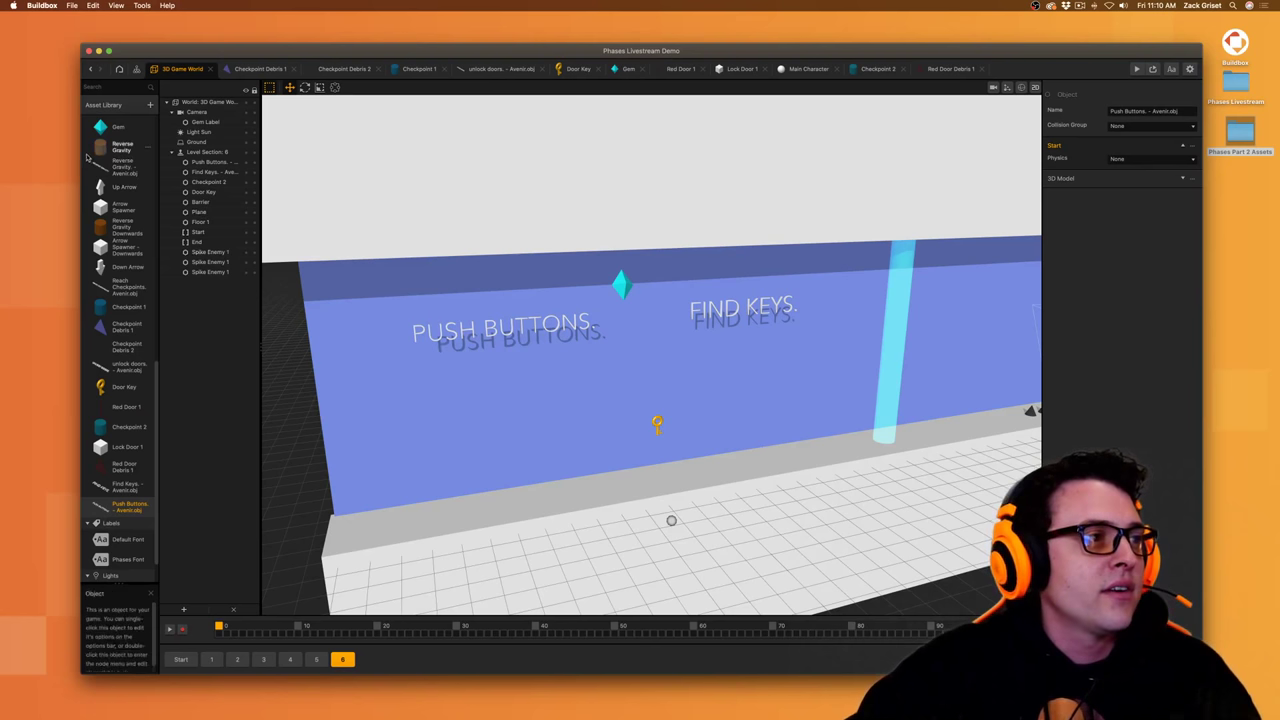
- Add a Cube shape to the project's assets from the Asset Library and return to the scene
left_click(110, 105)
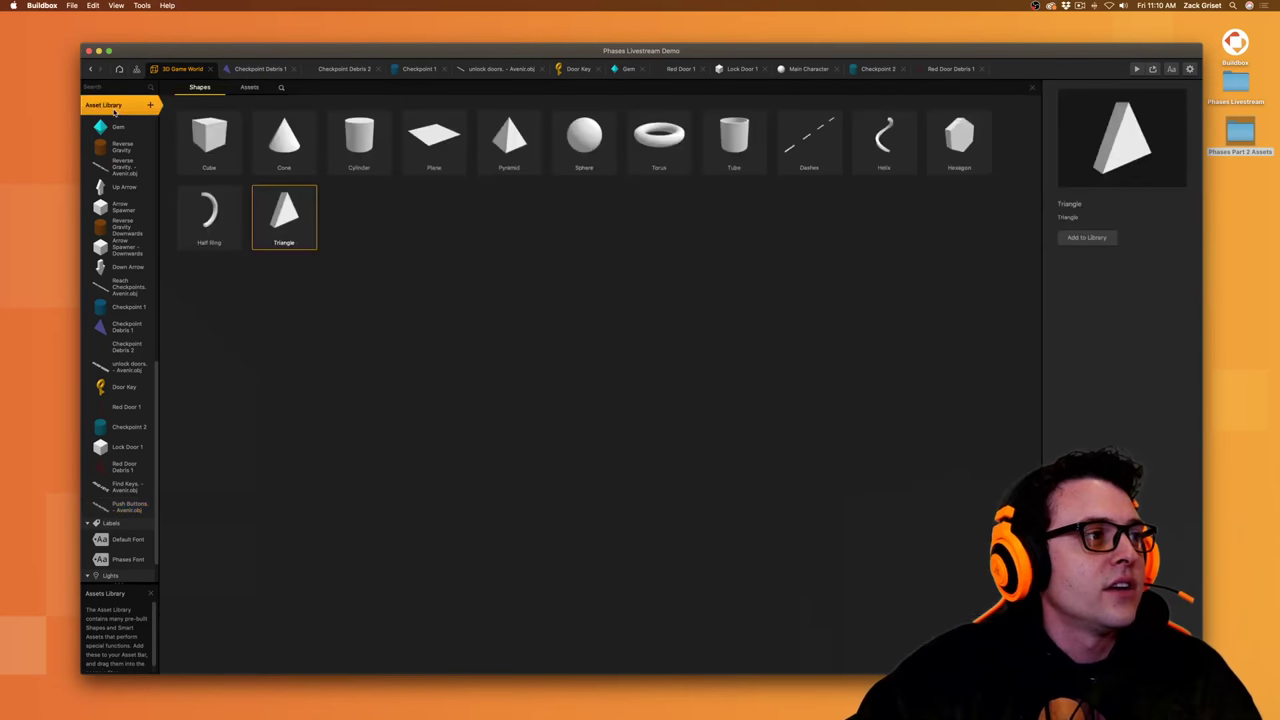
double_click(226, 149)
left_click(138, 108)
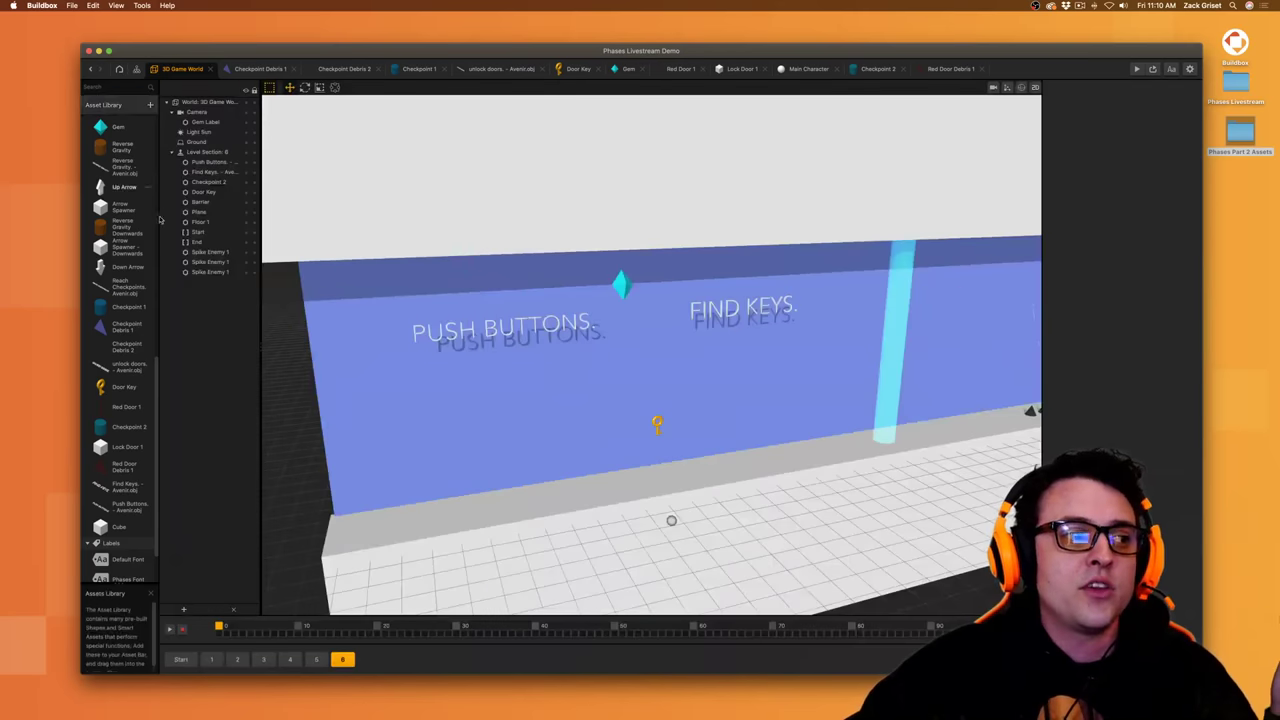
- Place the Cube in scene 6 beneath the Find Keys text at X 0, Y about 10 and Z about -1.6
left_click_drag(115, 526, 759, 468)
left_click_drag(757, 419, 760, 326)
scroll(762, 384, "up", 3)
scroll(762, 384, "up", 1)
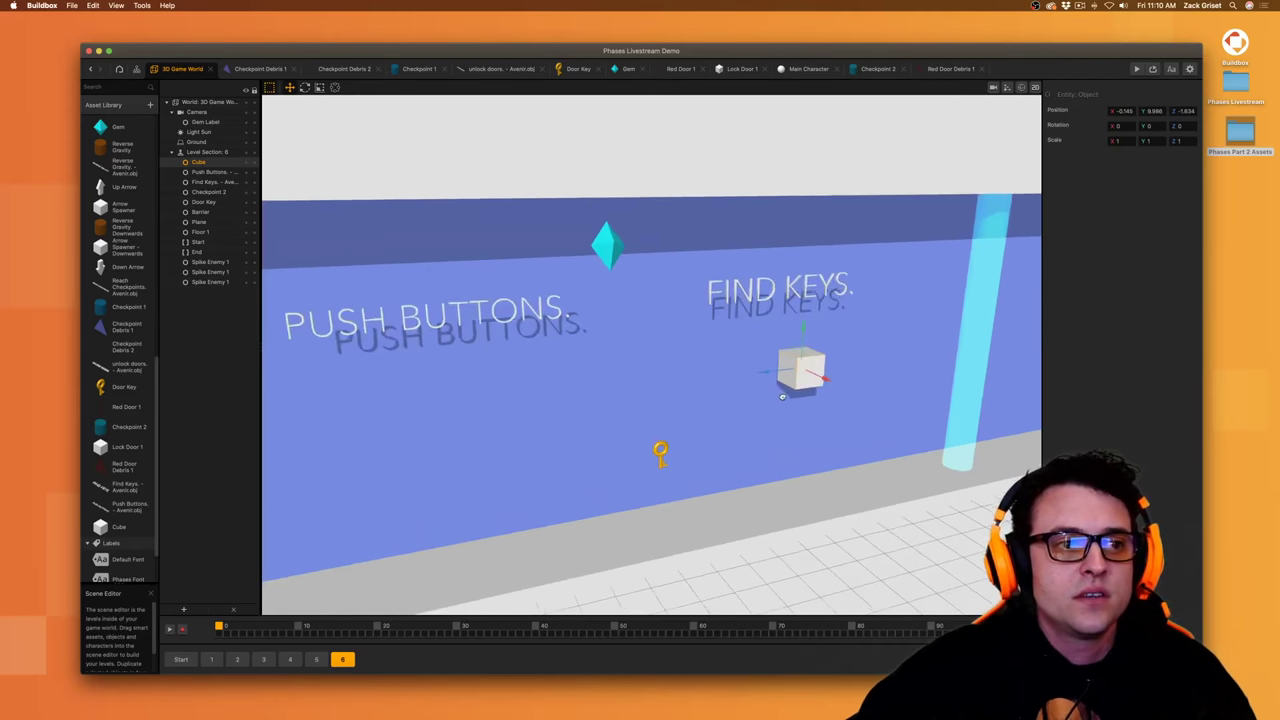
right_click_drag(762, 384, 800, 400)
double_click(1130, 112)
left_click(1131, 113)
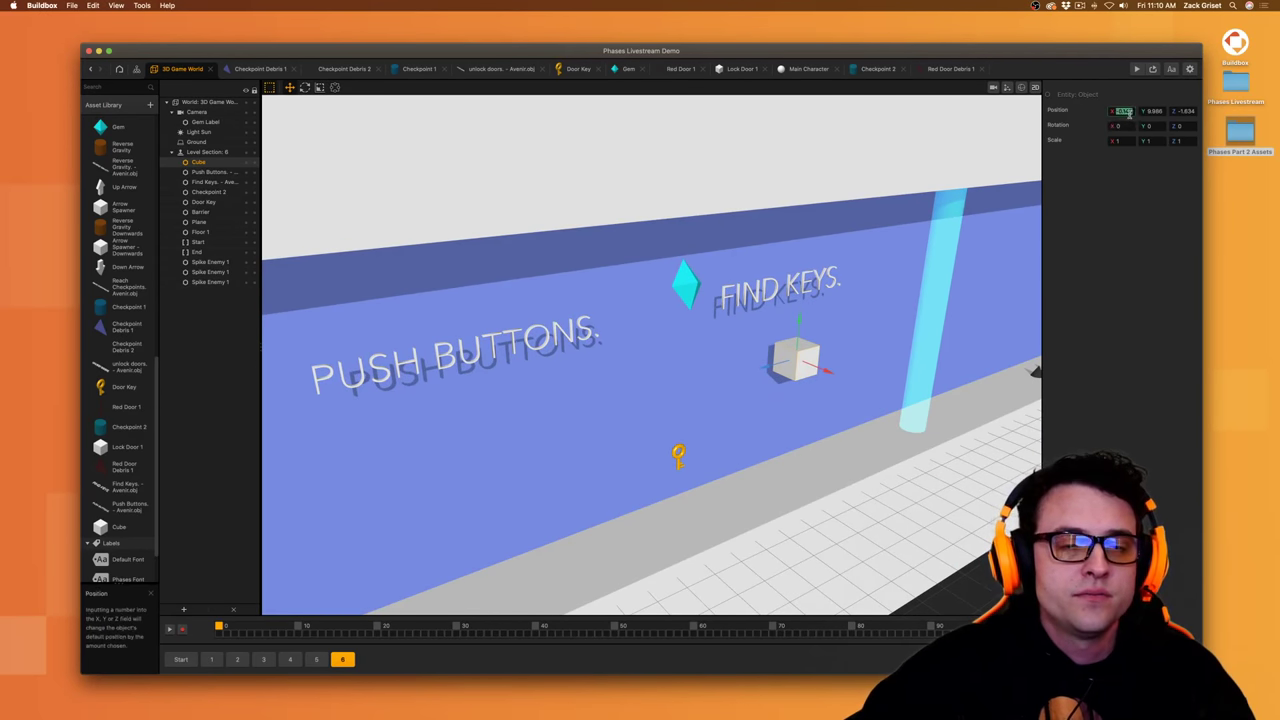
type("0")
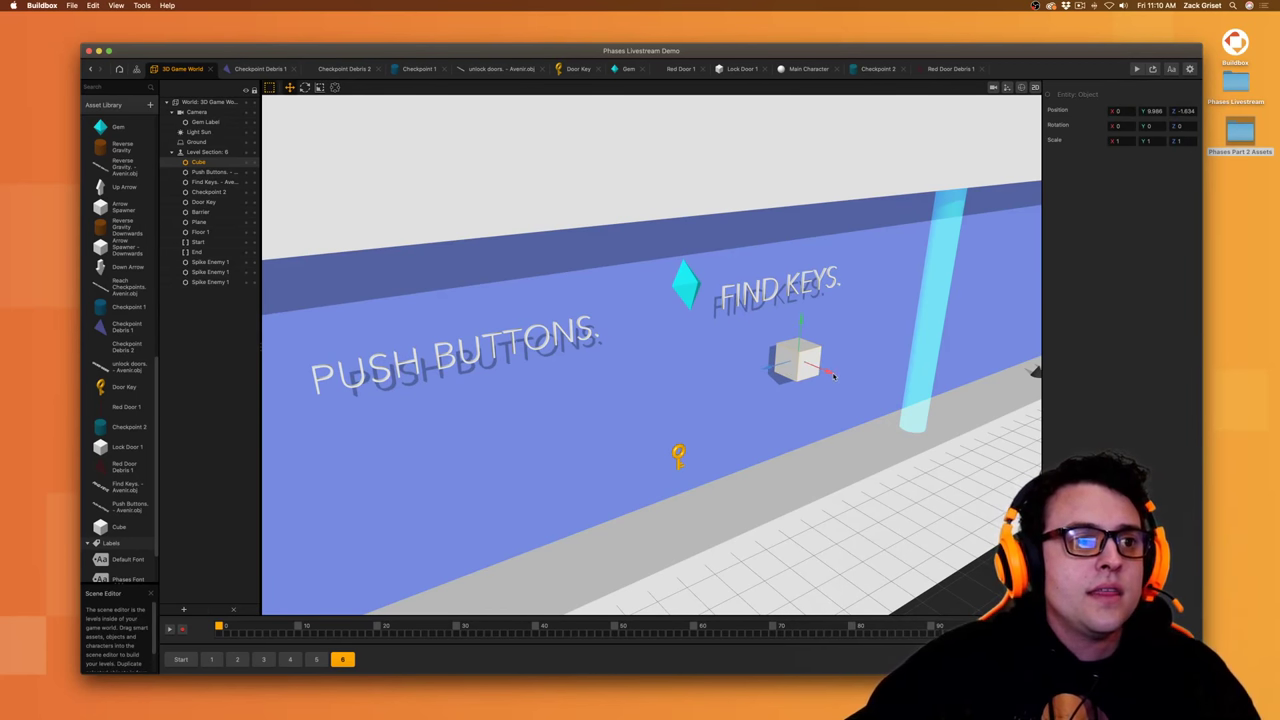
- Rename the Door Key asset as Door Key 1
left_click(679, 459)
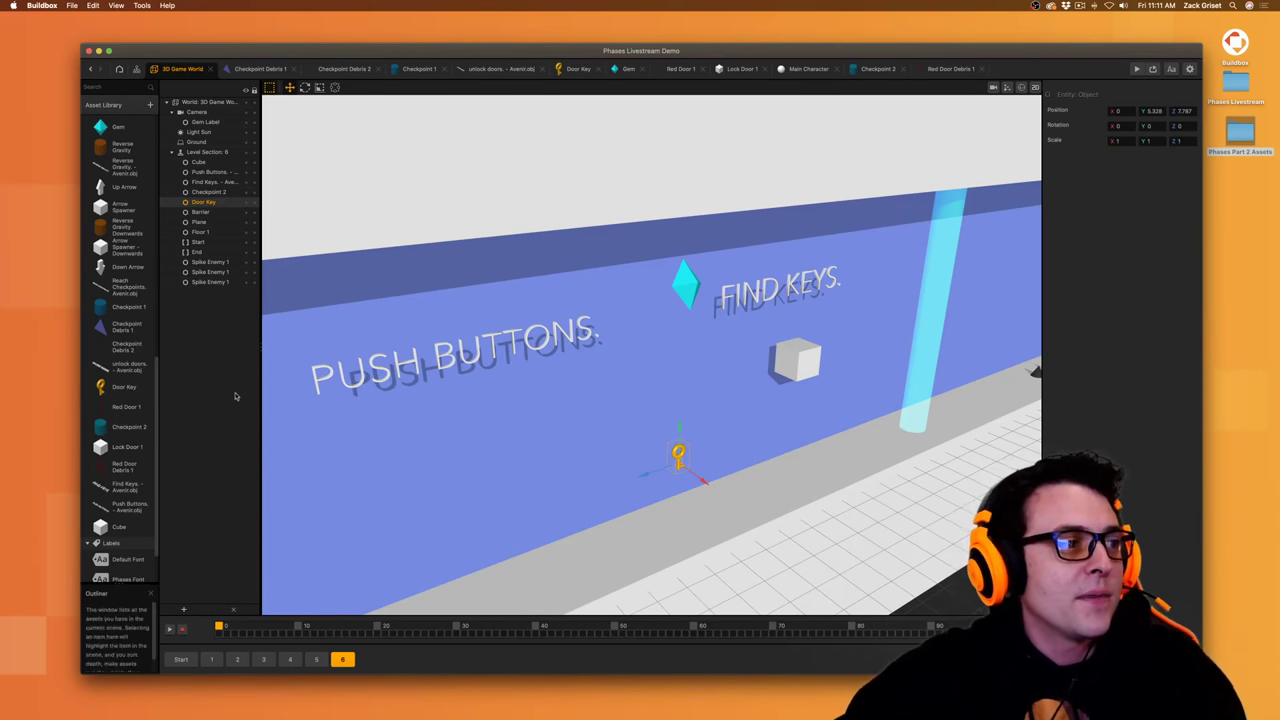
left_click(125, 388)
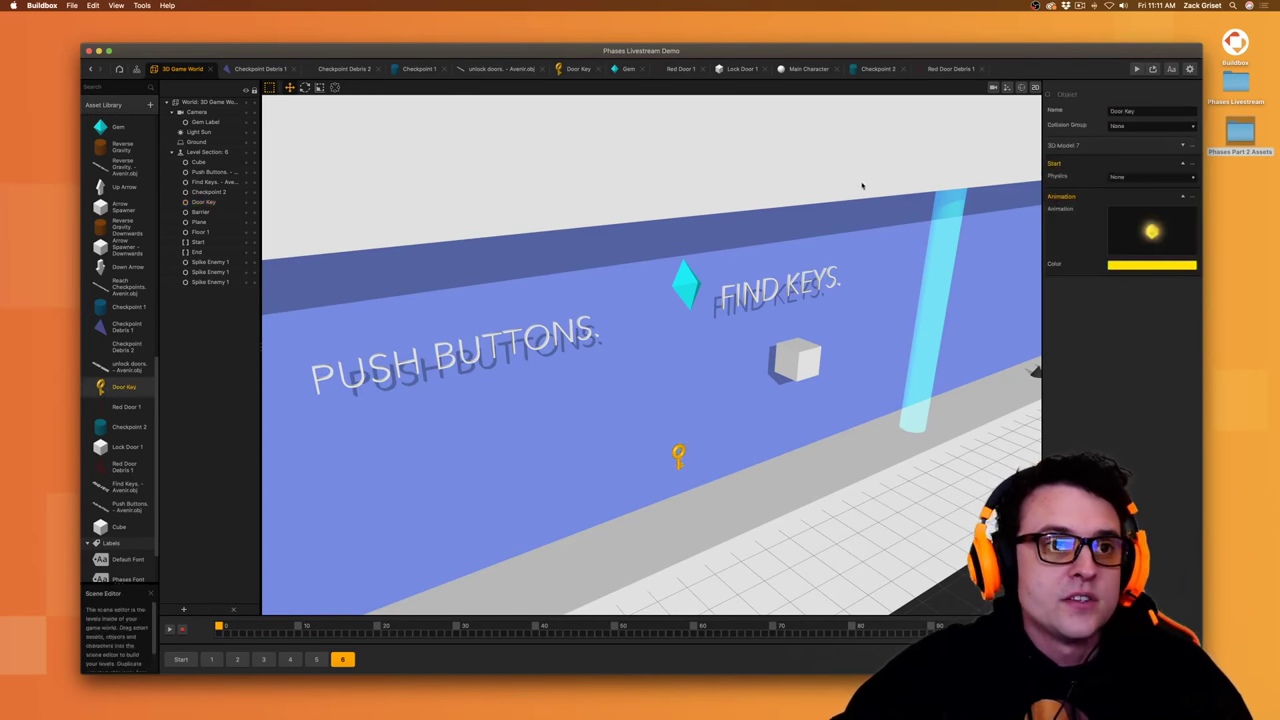
left_click(1173, 111)
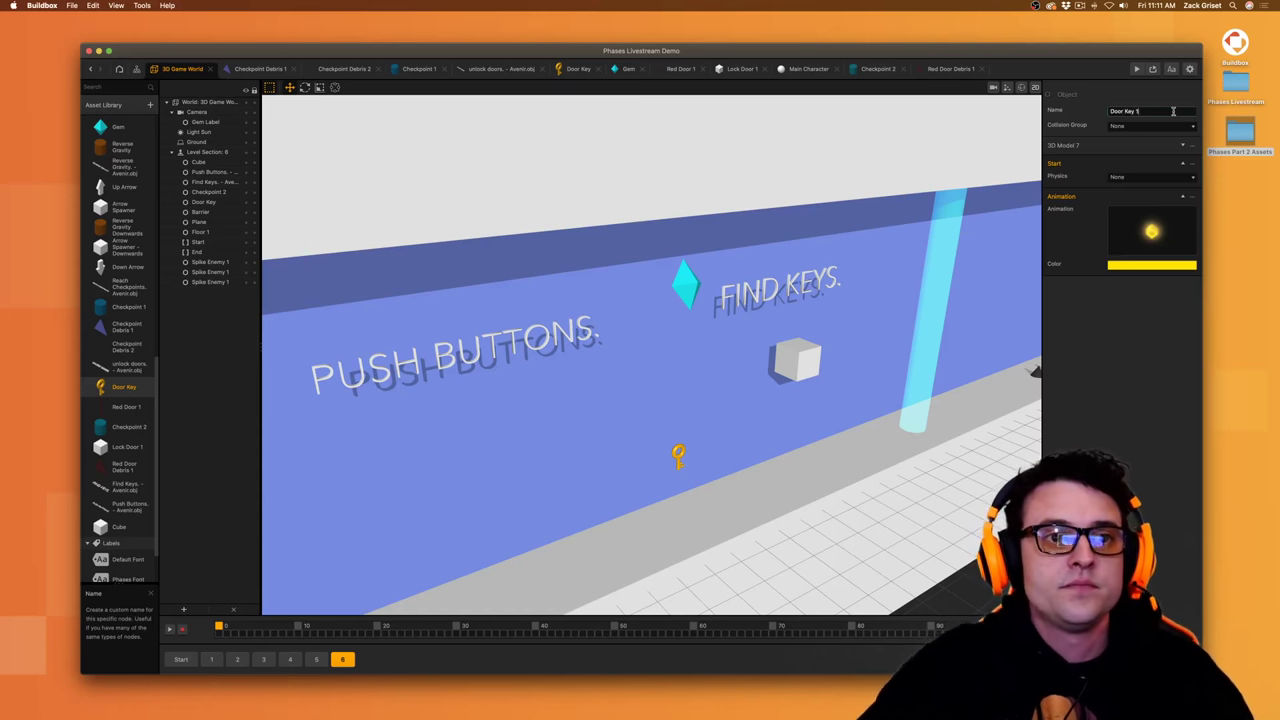
type("1")
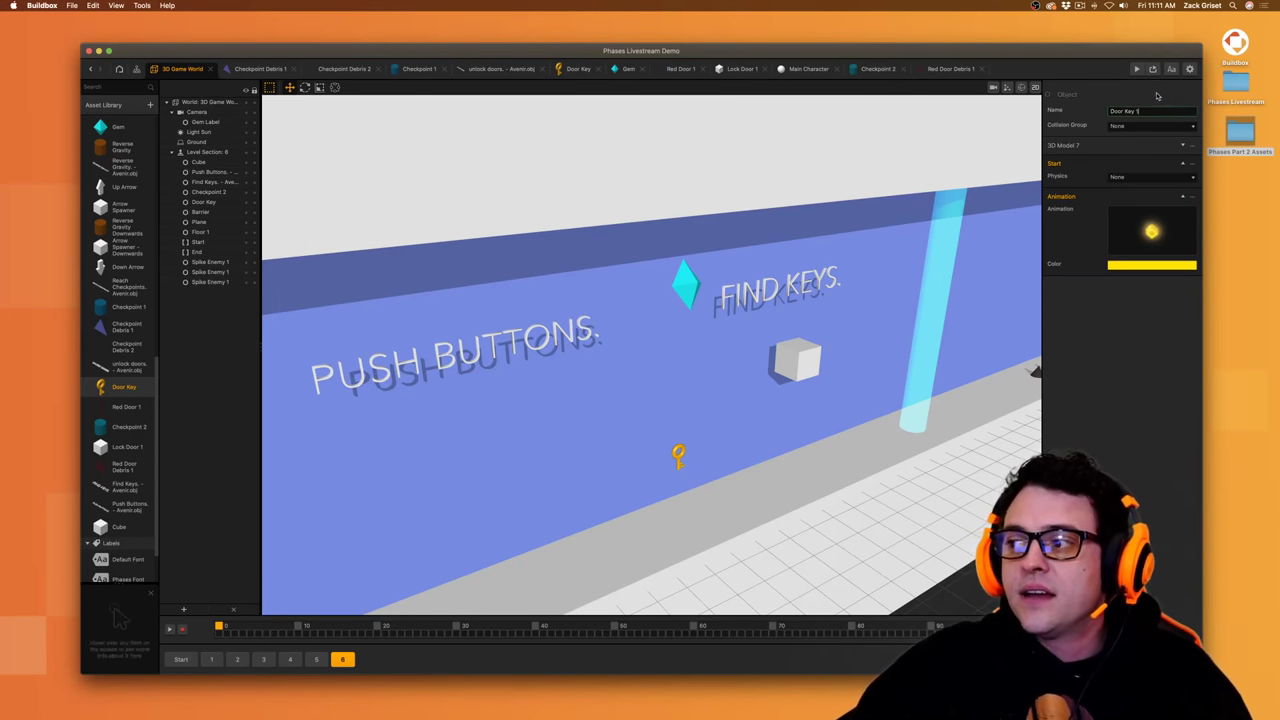
key("Return")
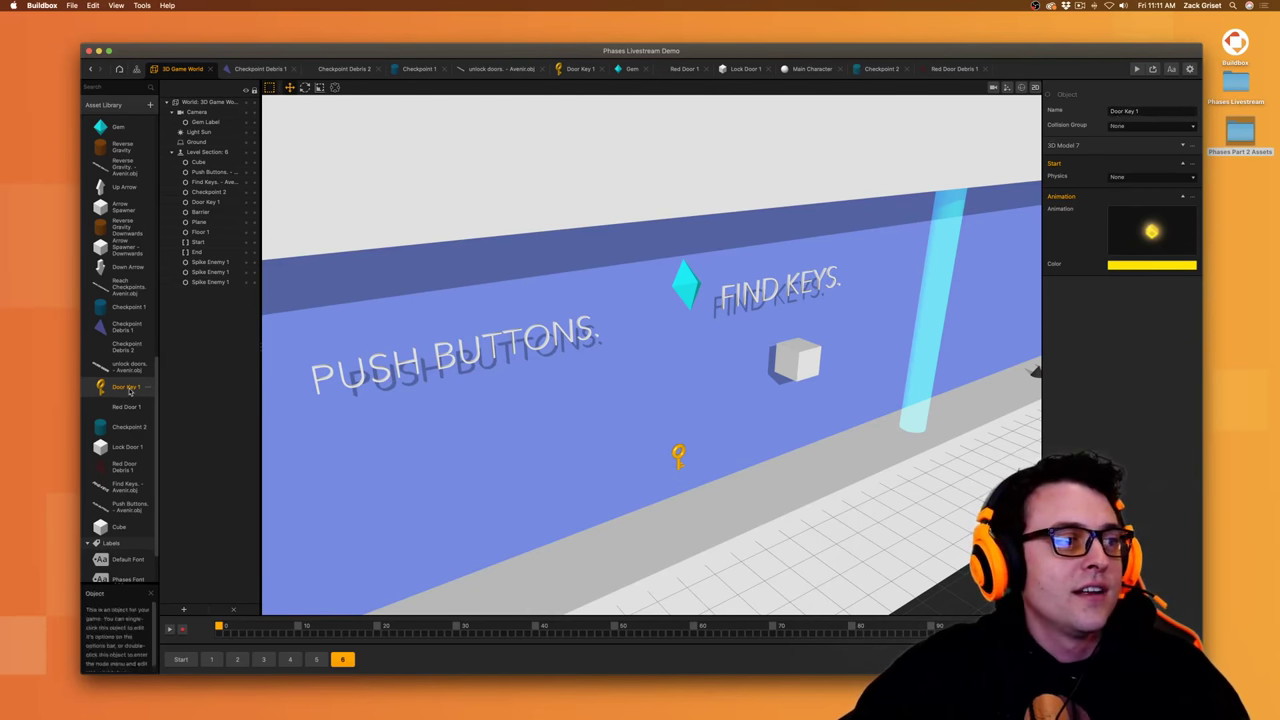
- Duplicate the Door Key 1 asset and name the copy Door Key 2
key("super+d")
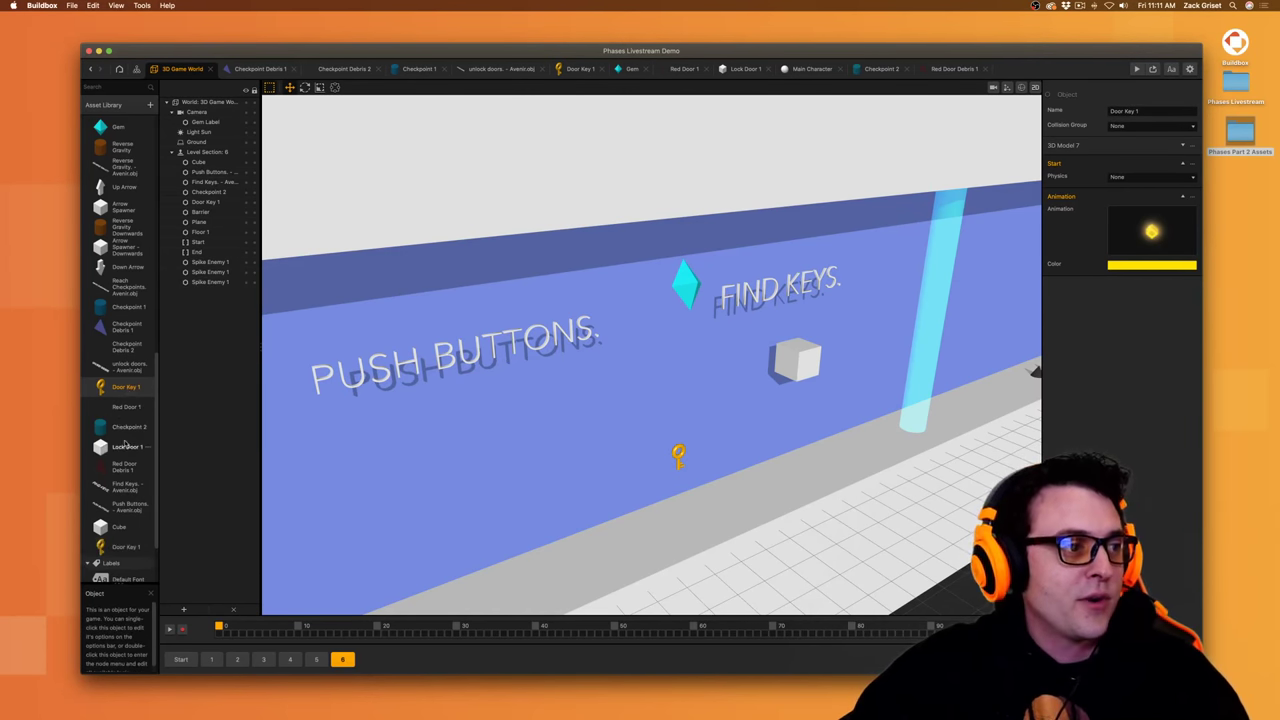
scroll(125, 446, "down", 2)
left_click(122, 467)
left_click(1163, 112)
key("BackSpace")
type("2")
key("Return")
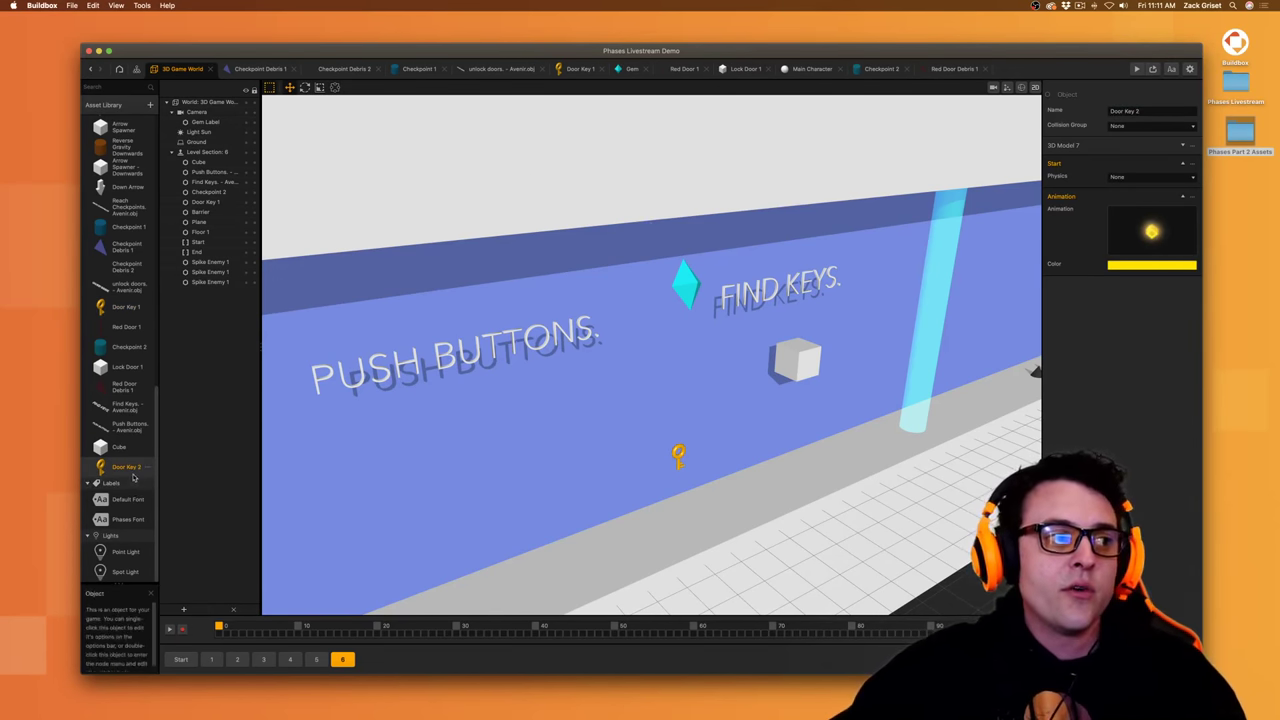
- Place Door Key 2 just below the cube at X 0, Y about 7.4 and Z about -1.7, and delete Door Key 1 from the scene
left_click_drag(148, 469, 700, 540)
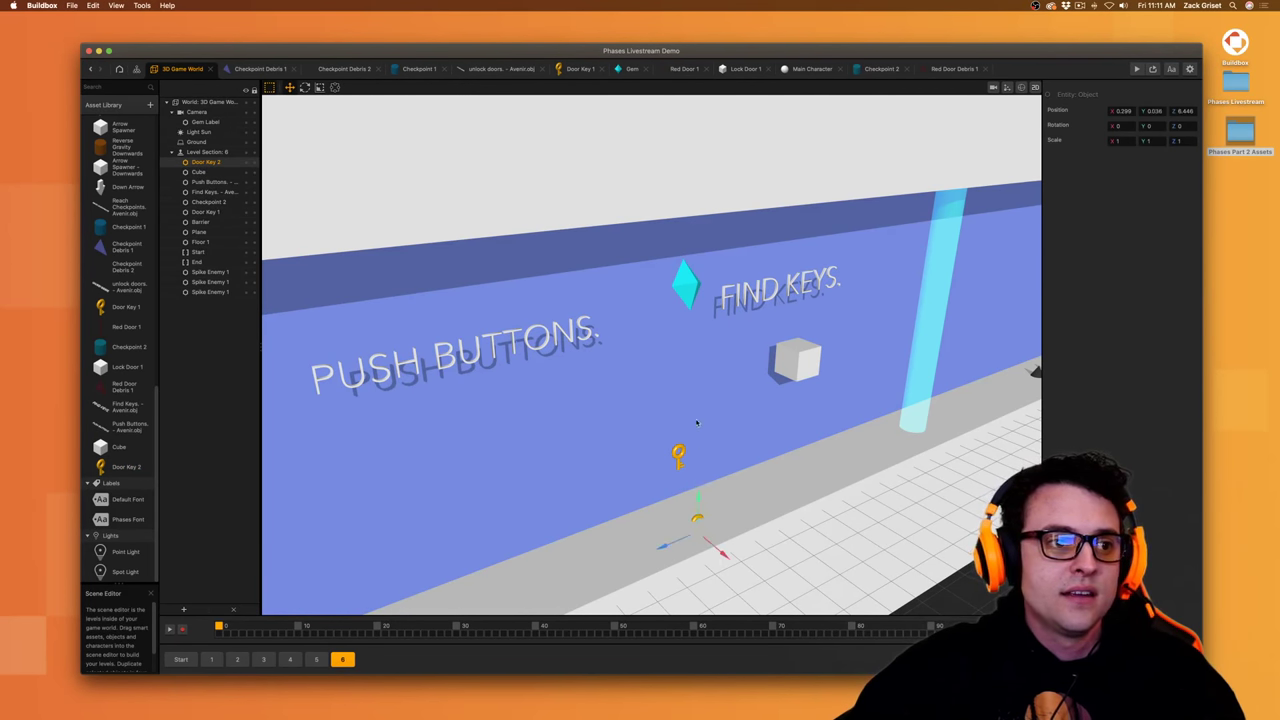
left_click_drag(697, 423, 776, 432)
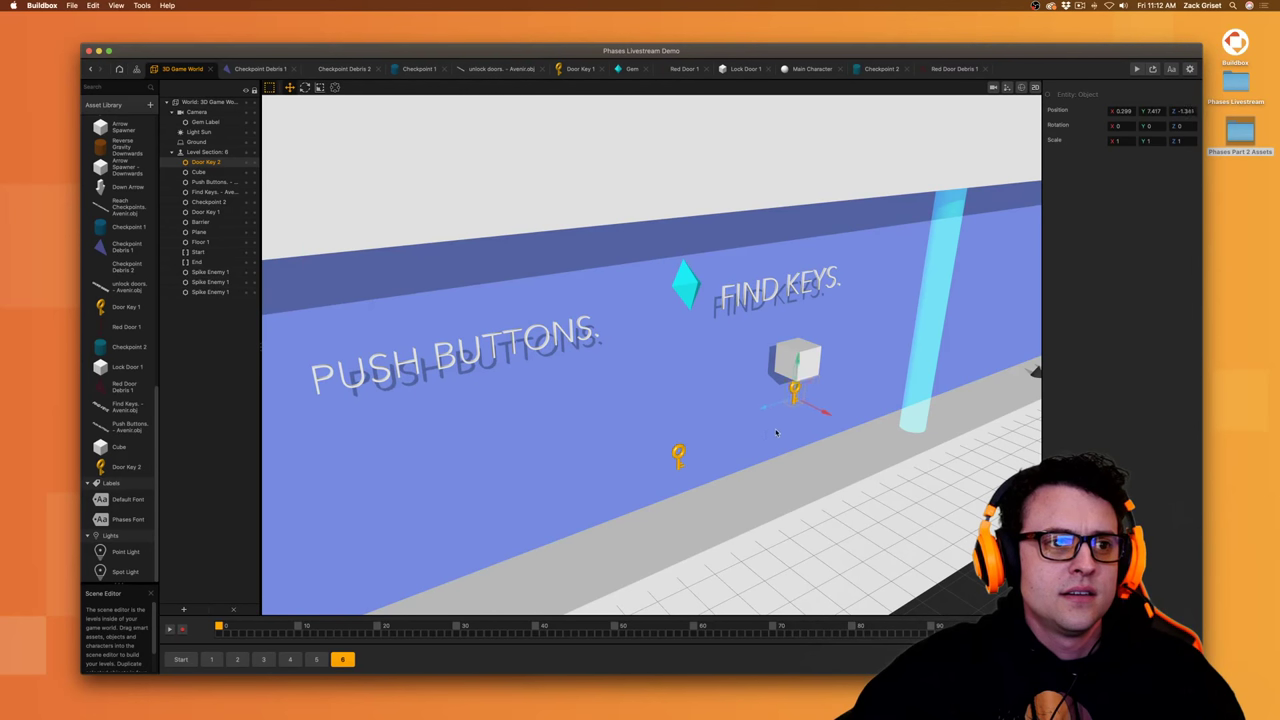
middle_click_drag(782, 434, 760, 423)
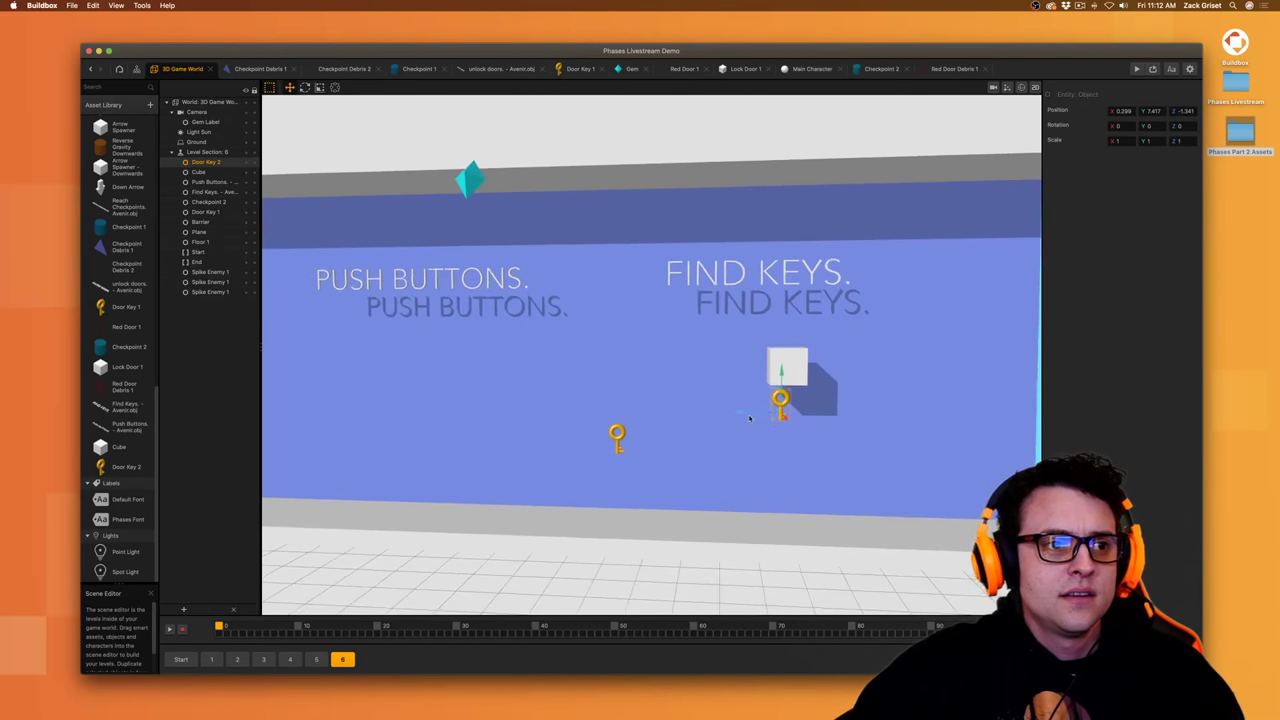
right_click_drag(717, 434, 721, 452)
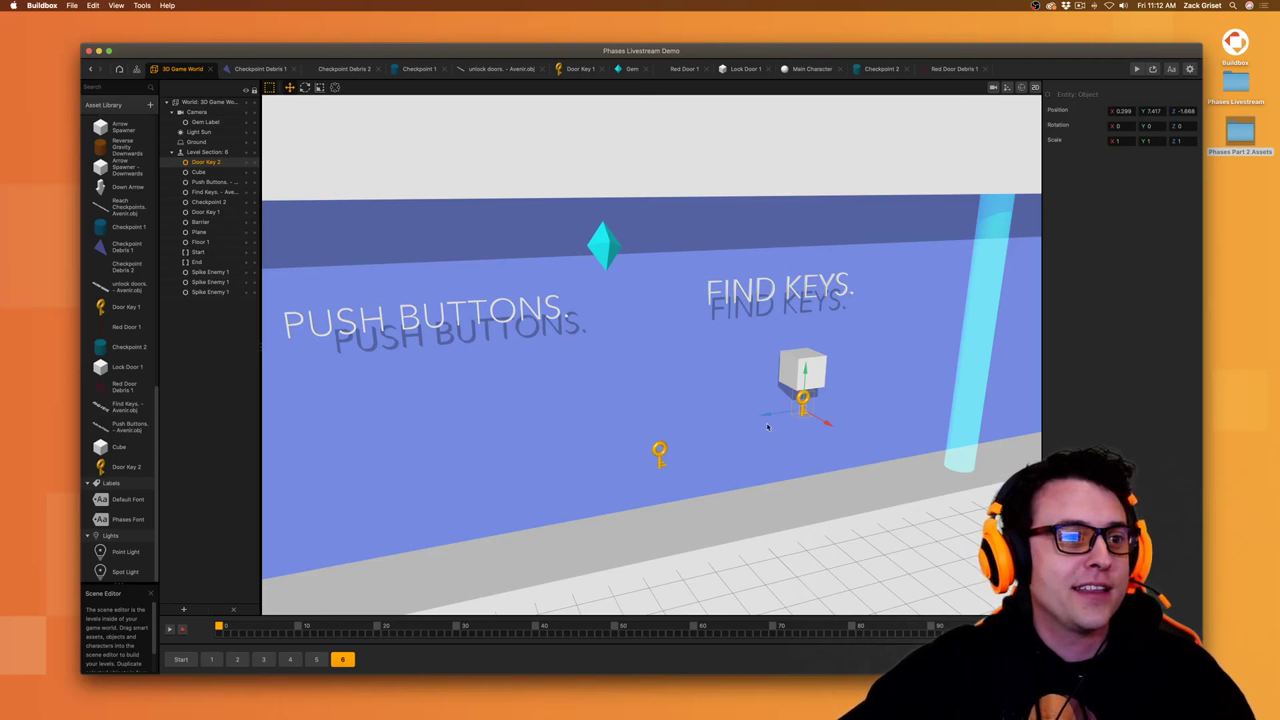
left_click_drag(1134, 111, 1108, 110)
type("0")
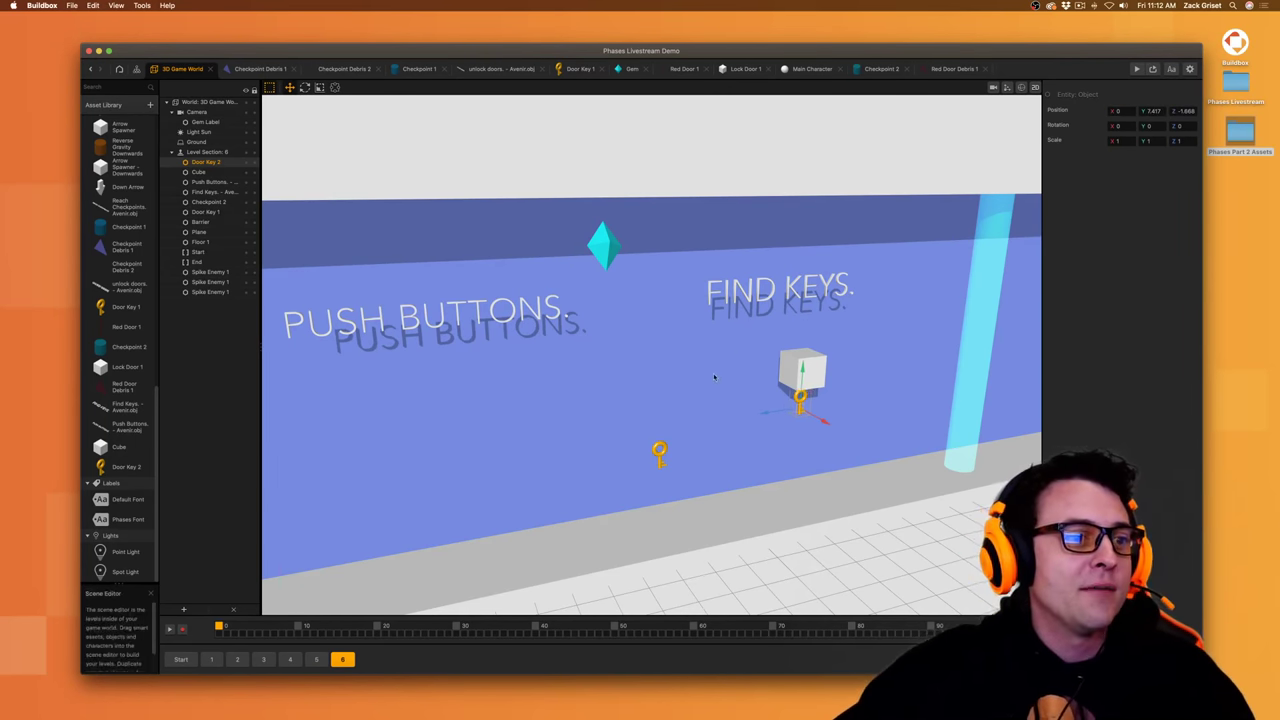
left_click(659, 452)
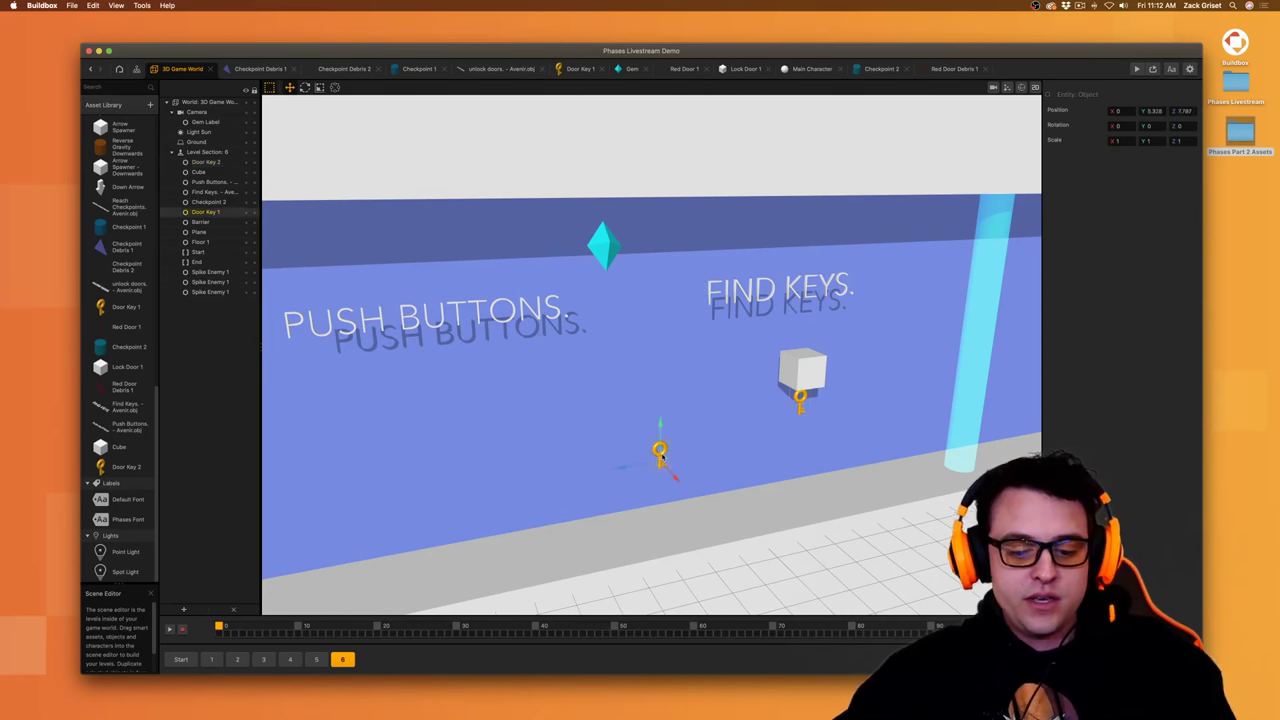
key("Delete")
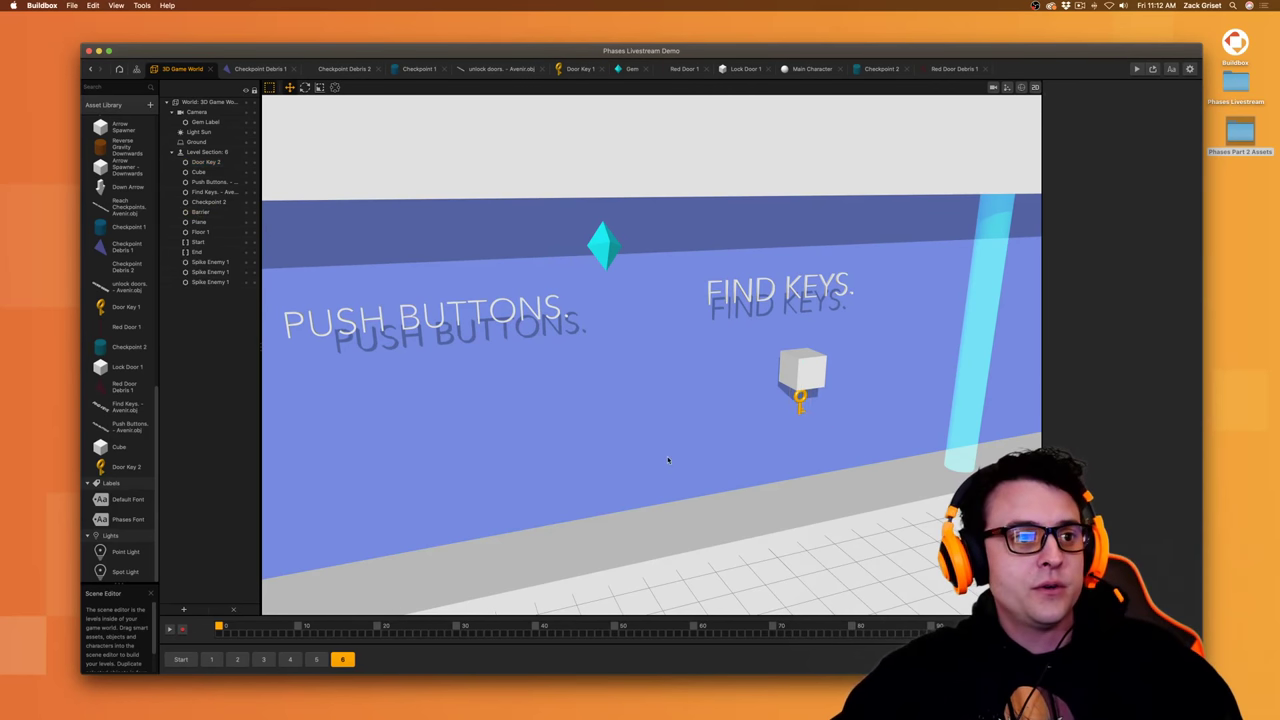
- In Door Key 2's node map, set the Send node's Event Name to Open Door 2
double_click(127, 468)
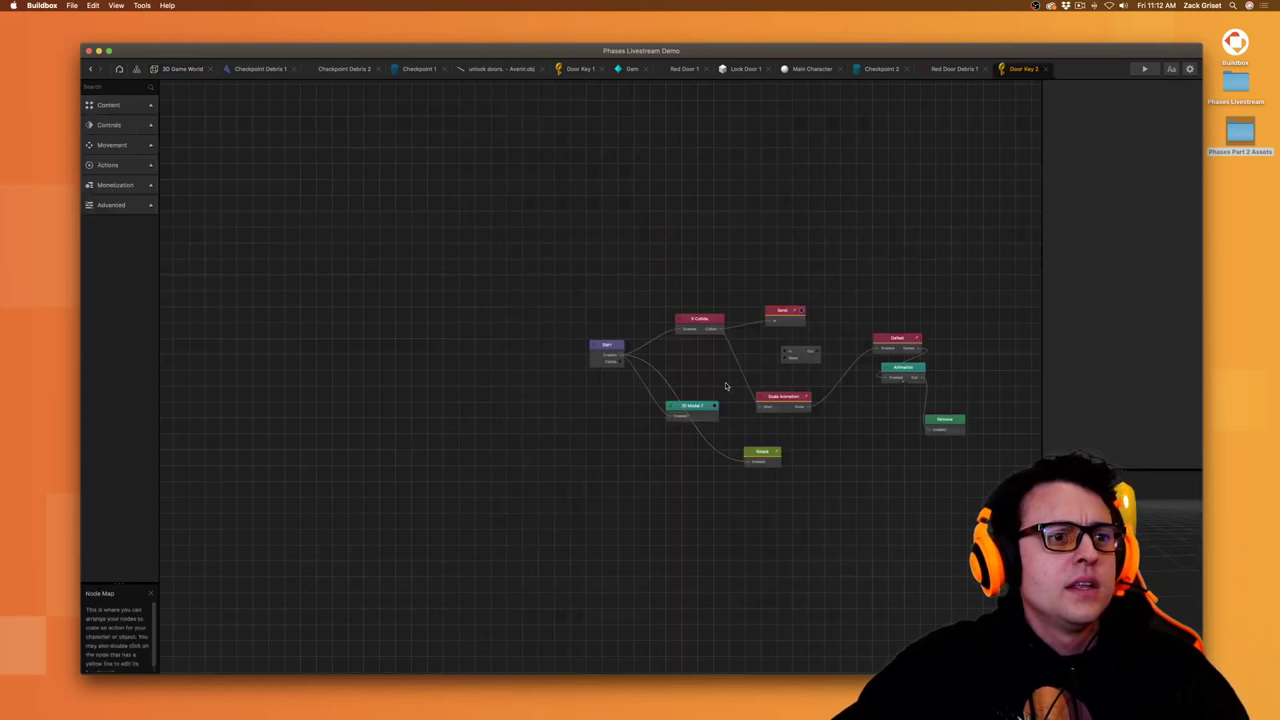
left_click(787, 319)
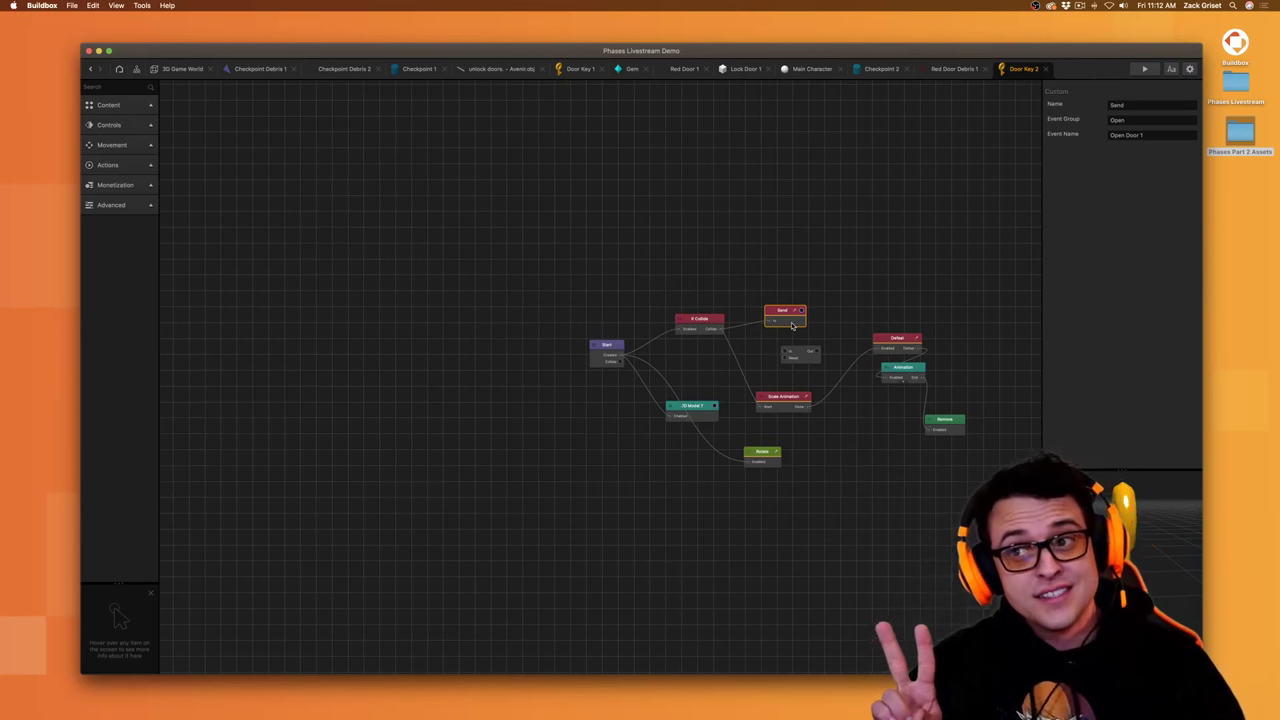
left_click(1155, 134)
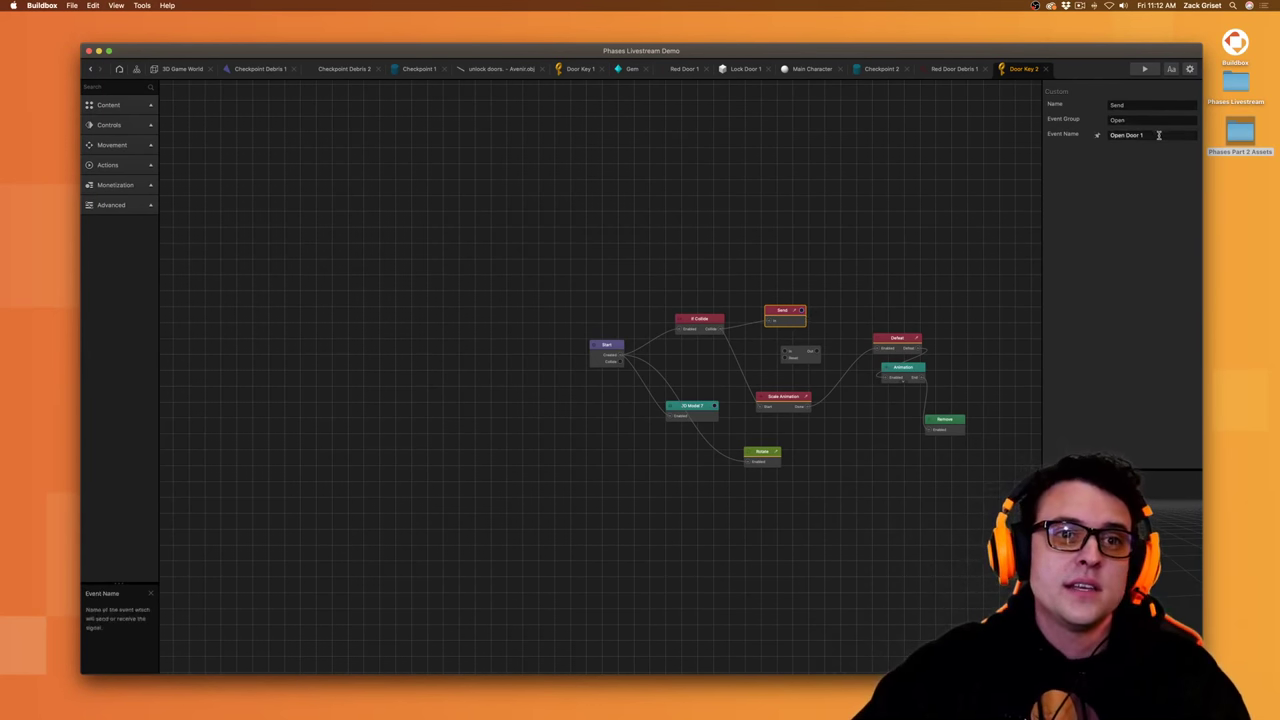
type("2")
key("Return")
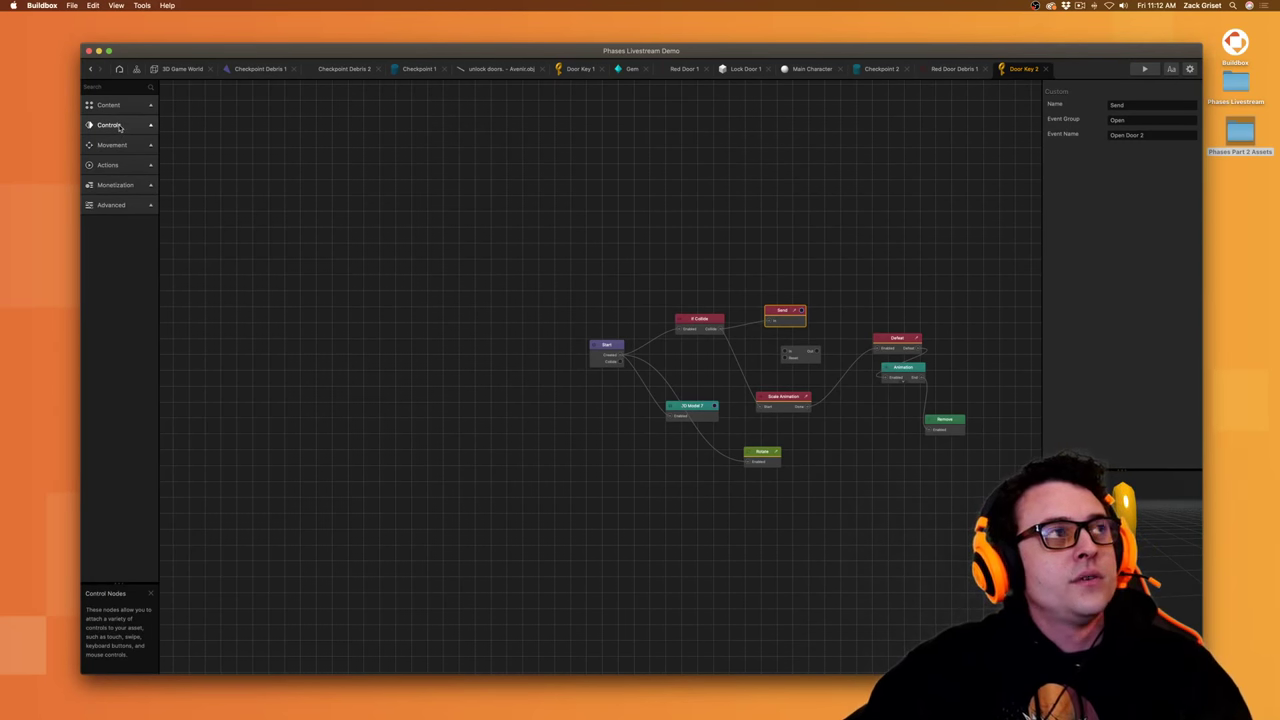
- Add a Receive node below the Start node in Door Key 2's node map and set its Event Group to Drop Keys
left_click(117, 88)
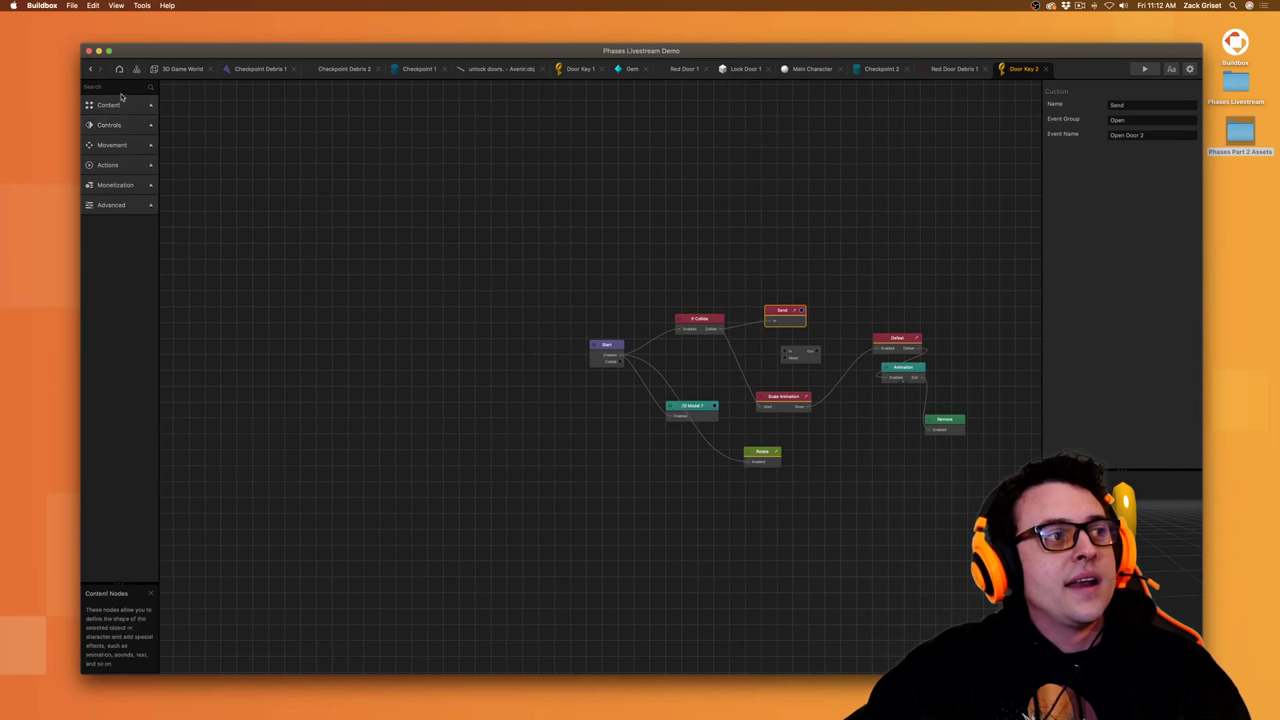
type("receive")
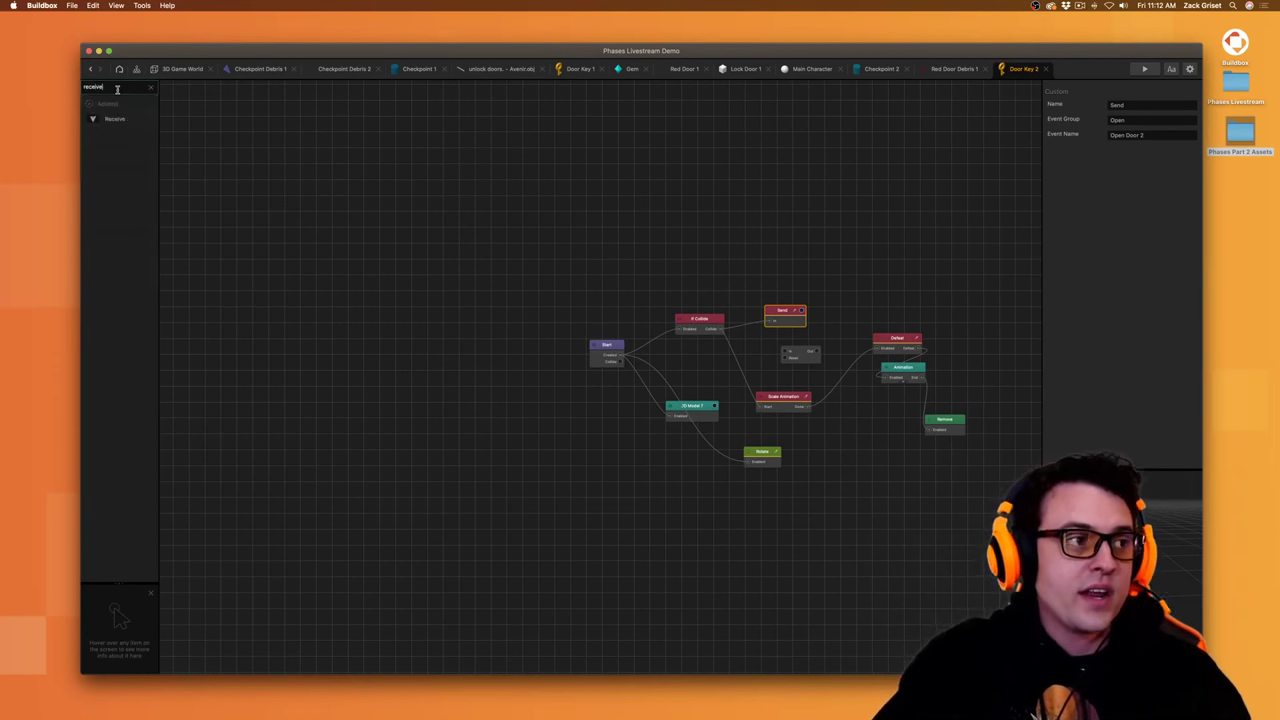
left_click_drag(114, 119, 550, 540)
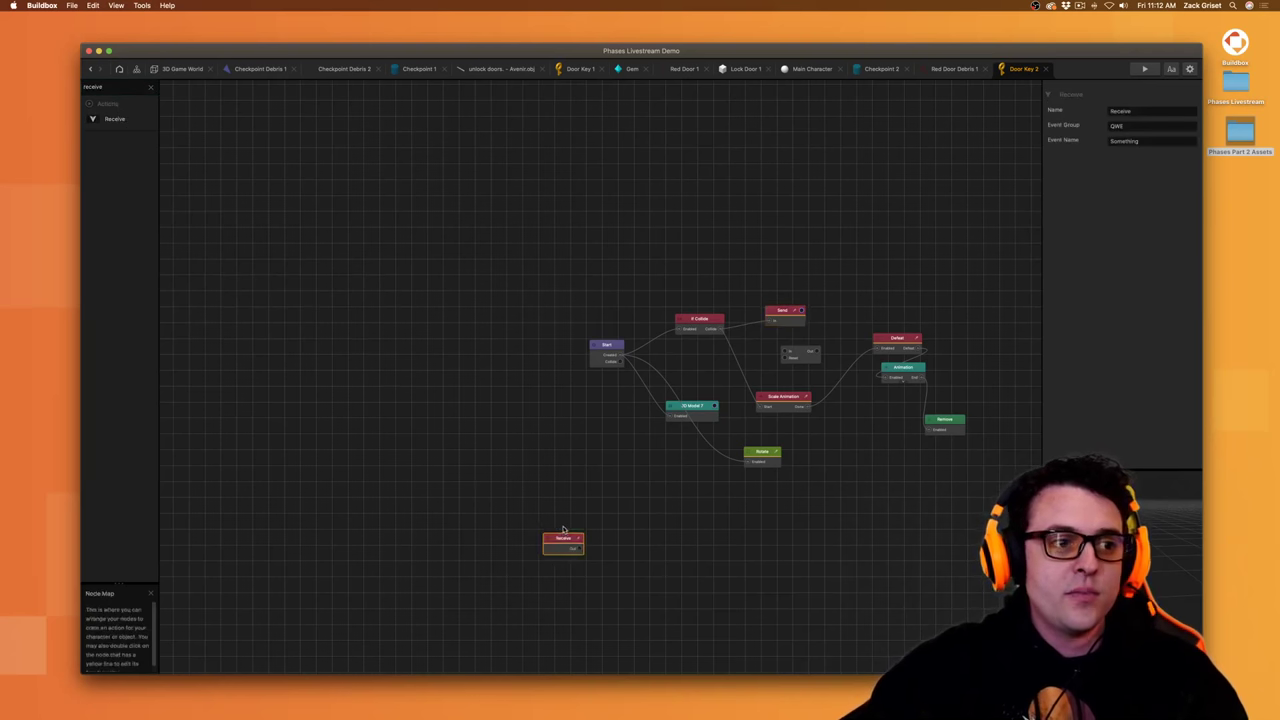
double_click(1150, 124)
type("D")
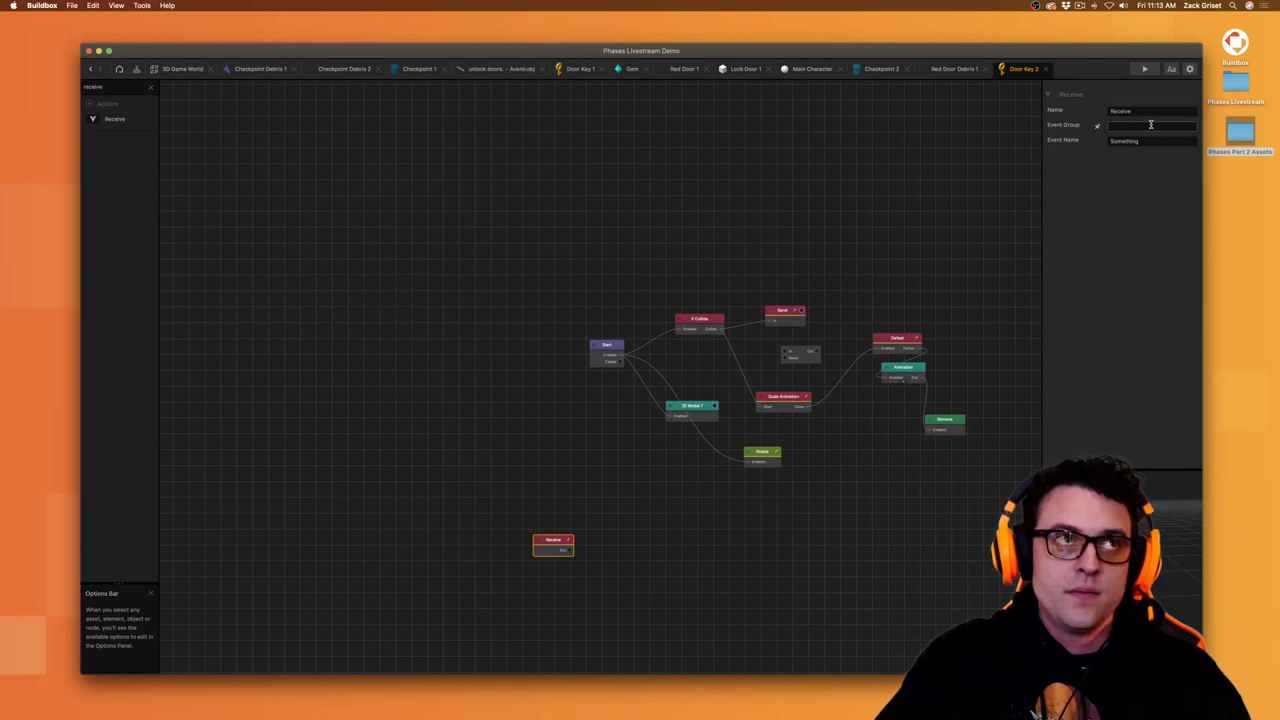
type("r")
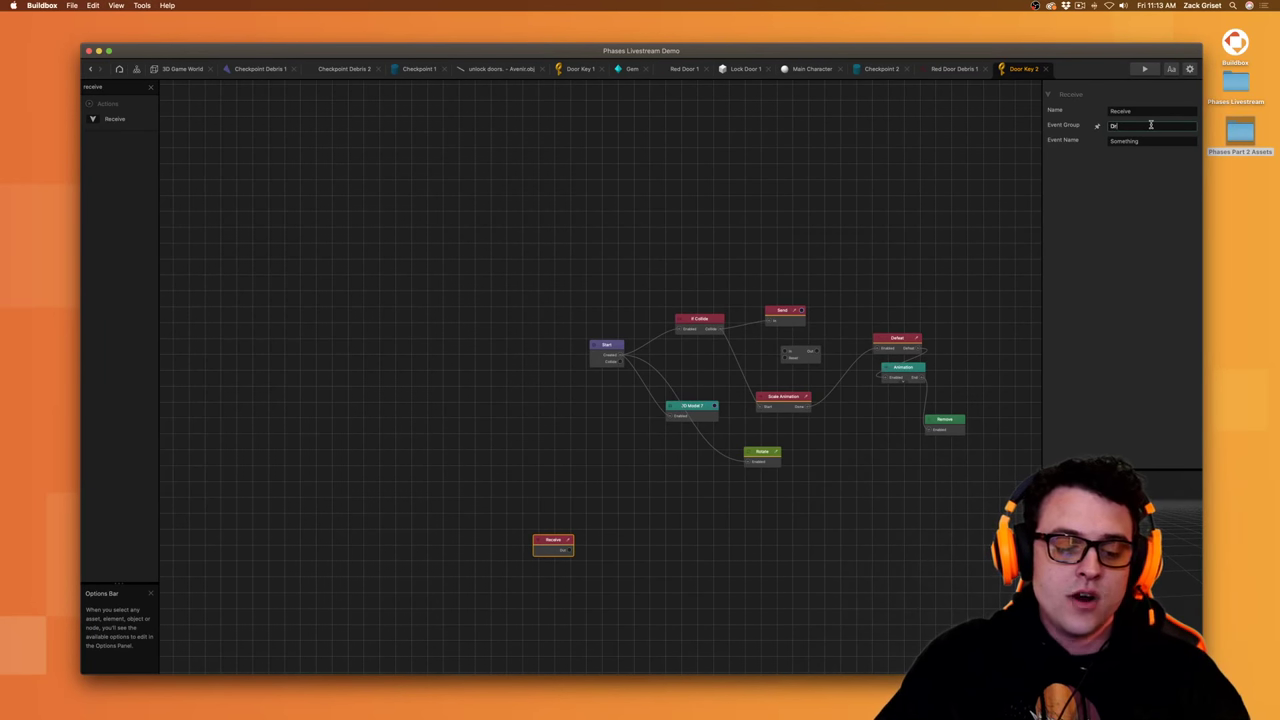
type("op Key")
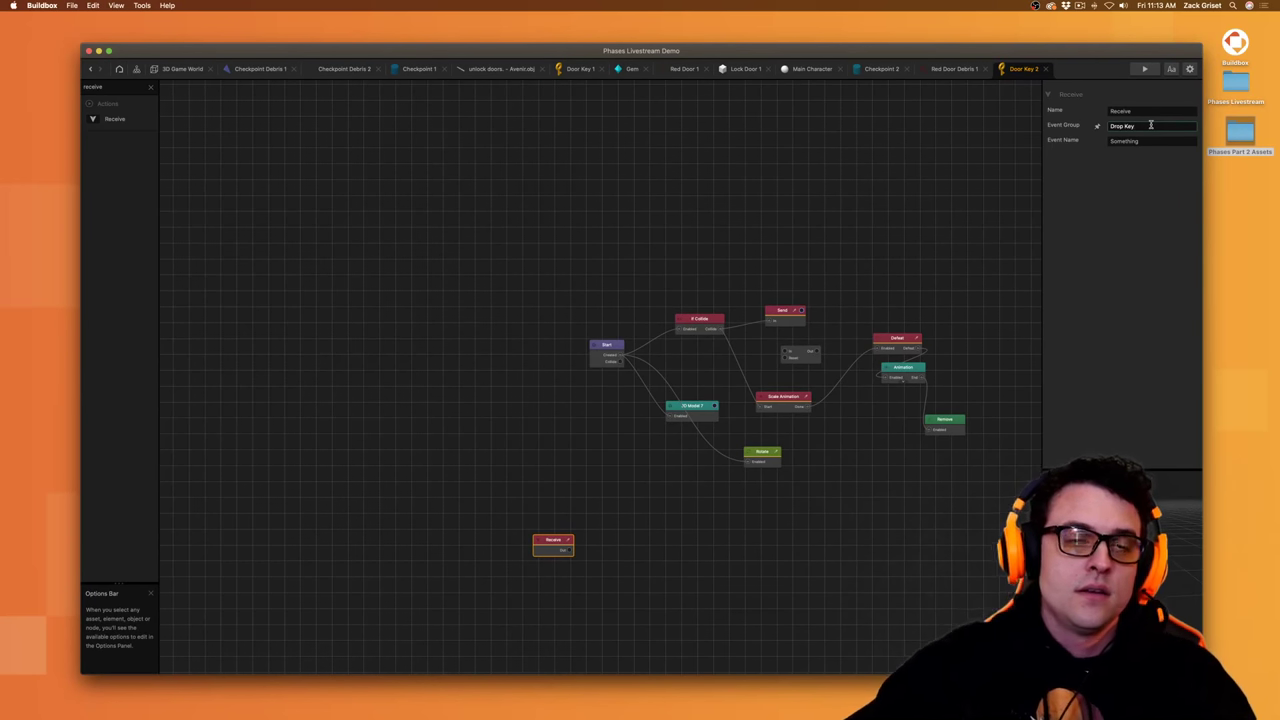
left_click_drag(1143, 126, 1106, 124)
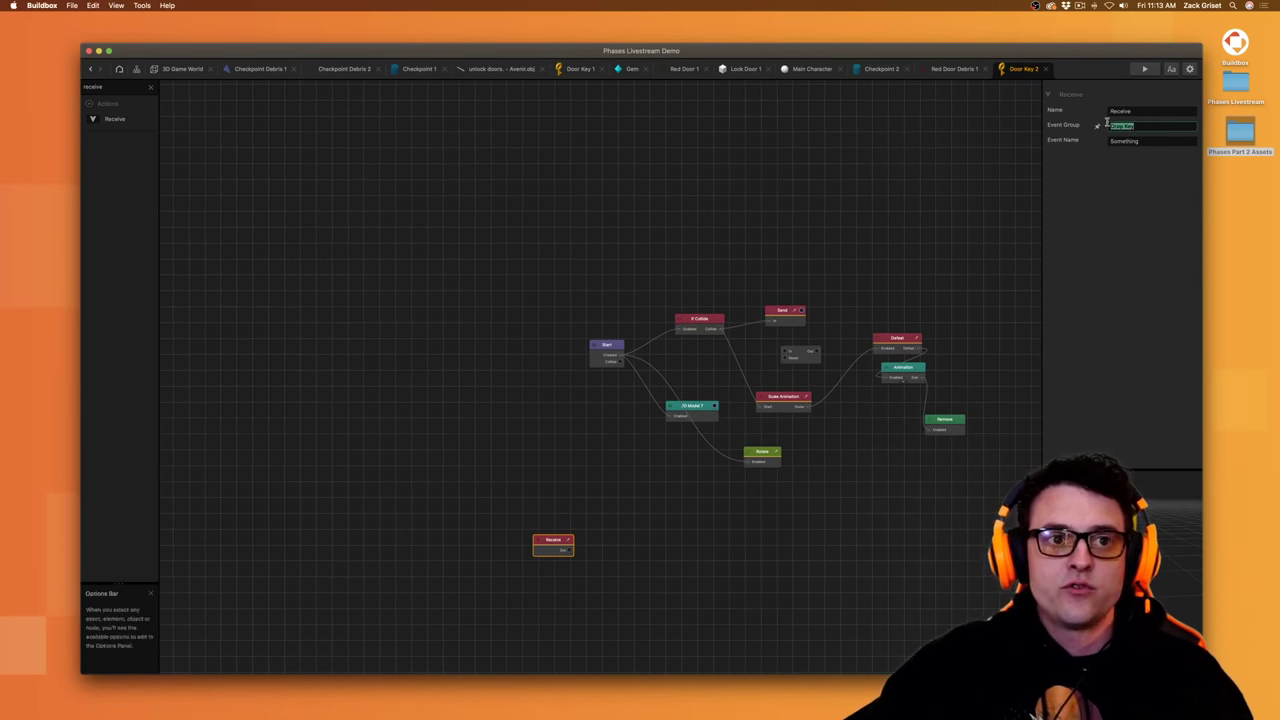
left_click(1142, 127)
type("s")
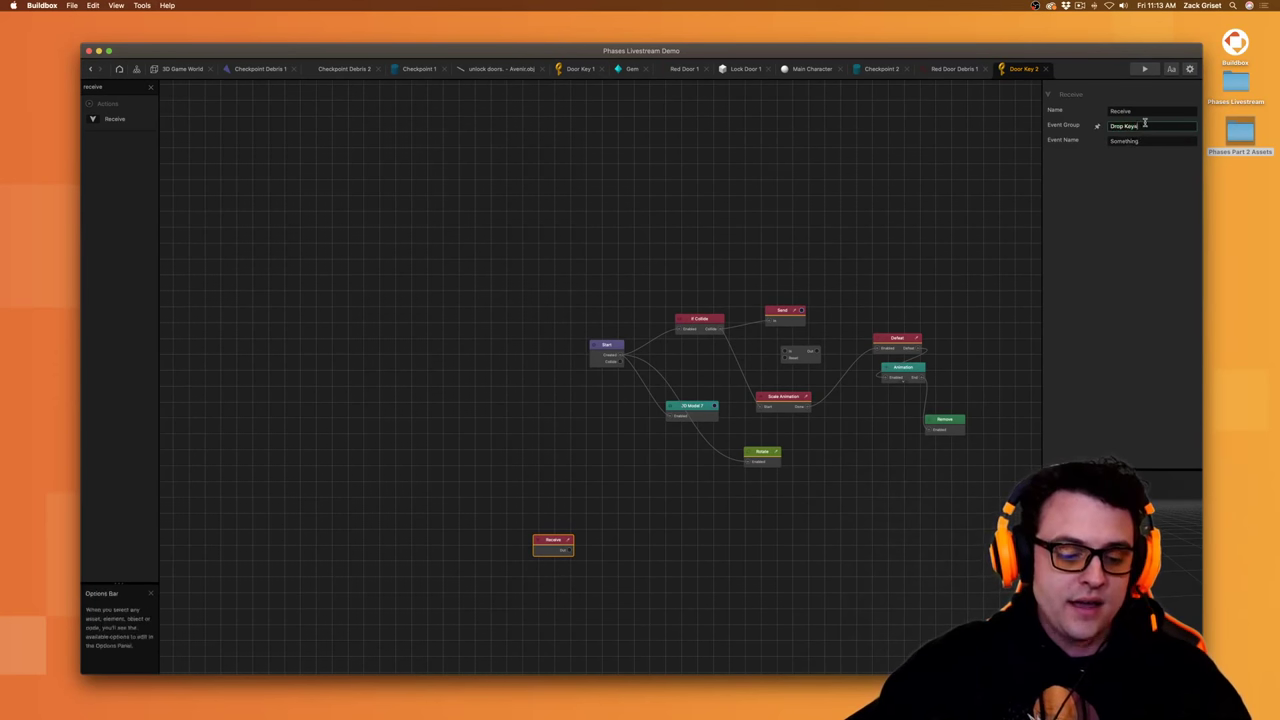
- Set the Receive node's Event Name to Drop Key 2, shift the node slightly, and clear the node search
left_click(1153, 179)
left_click(1155, 143)
type("Dro")
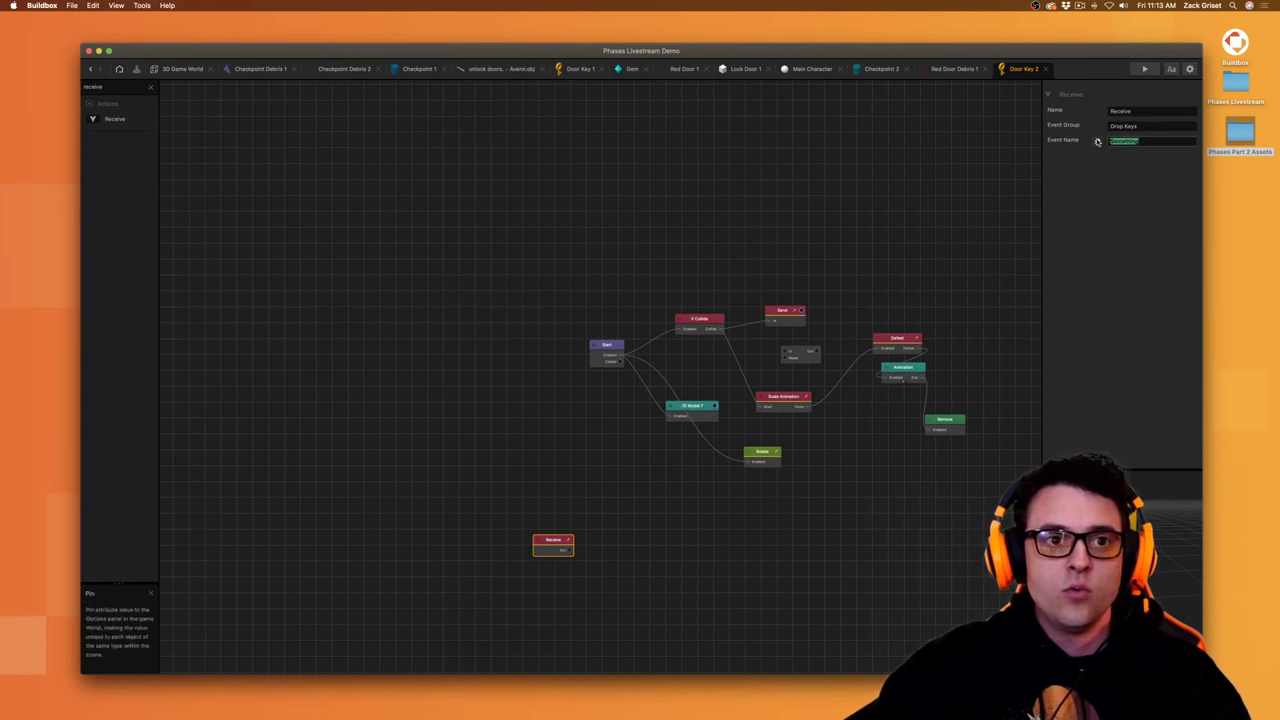
type("p")
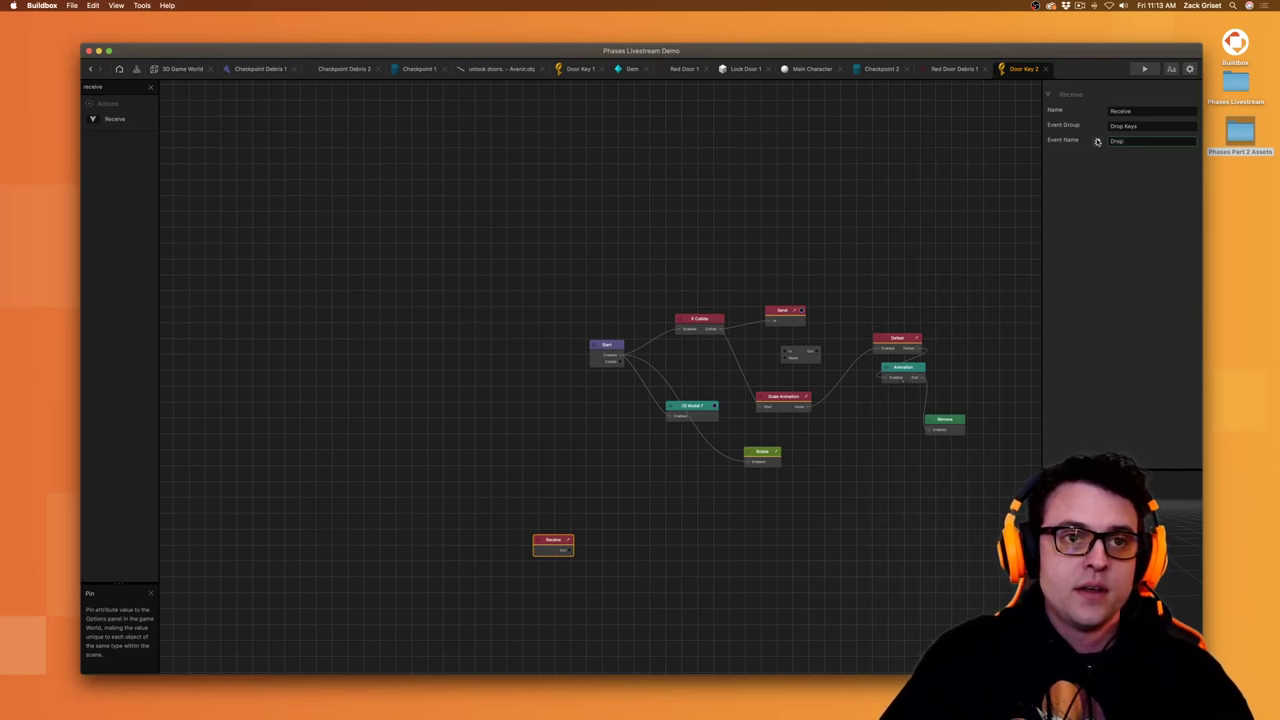
type(" Key 2")
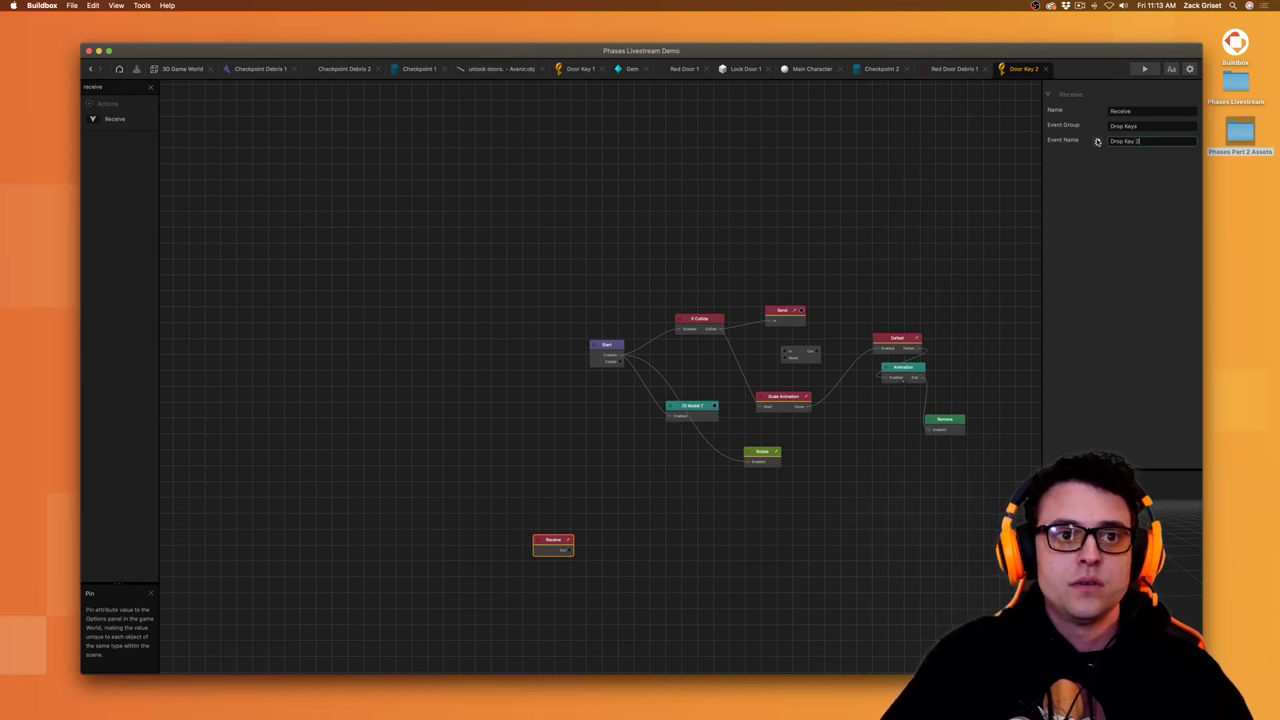
key("Return")
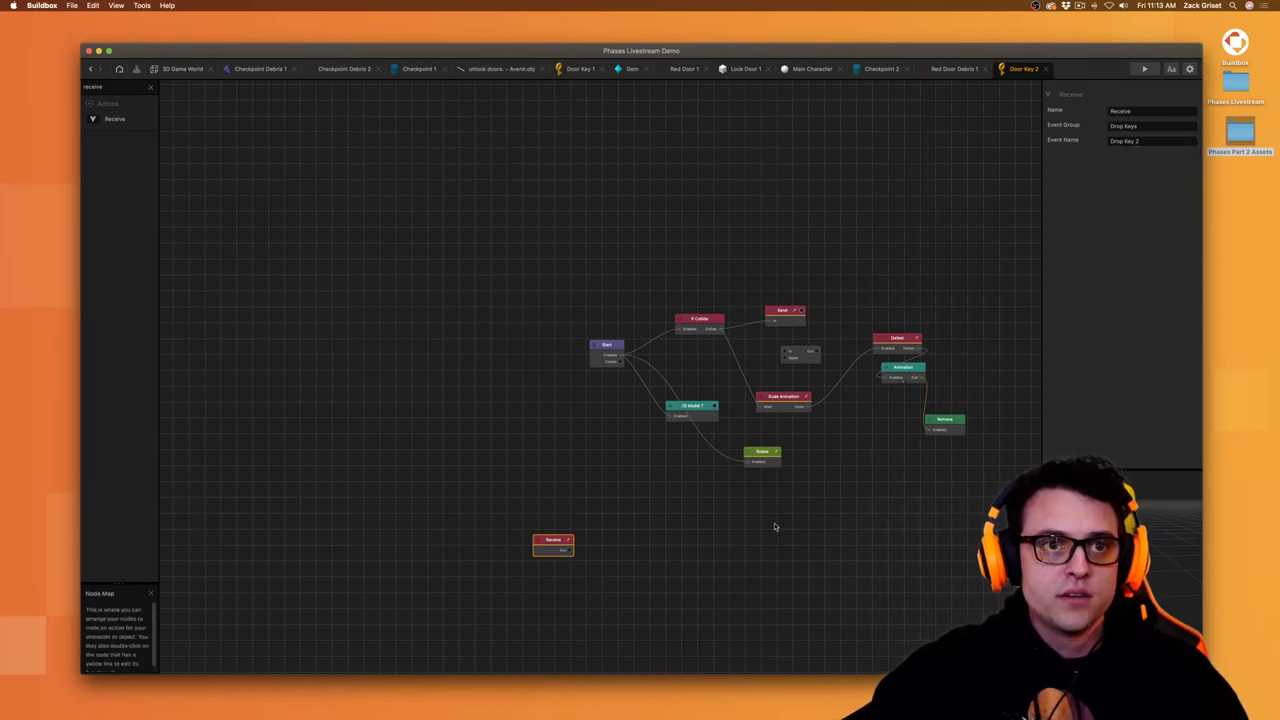
left_click_drag(555, 549, 539, 536)
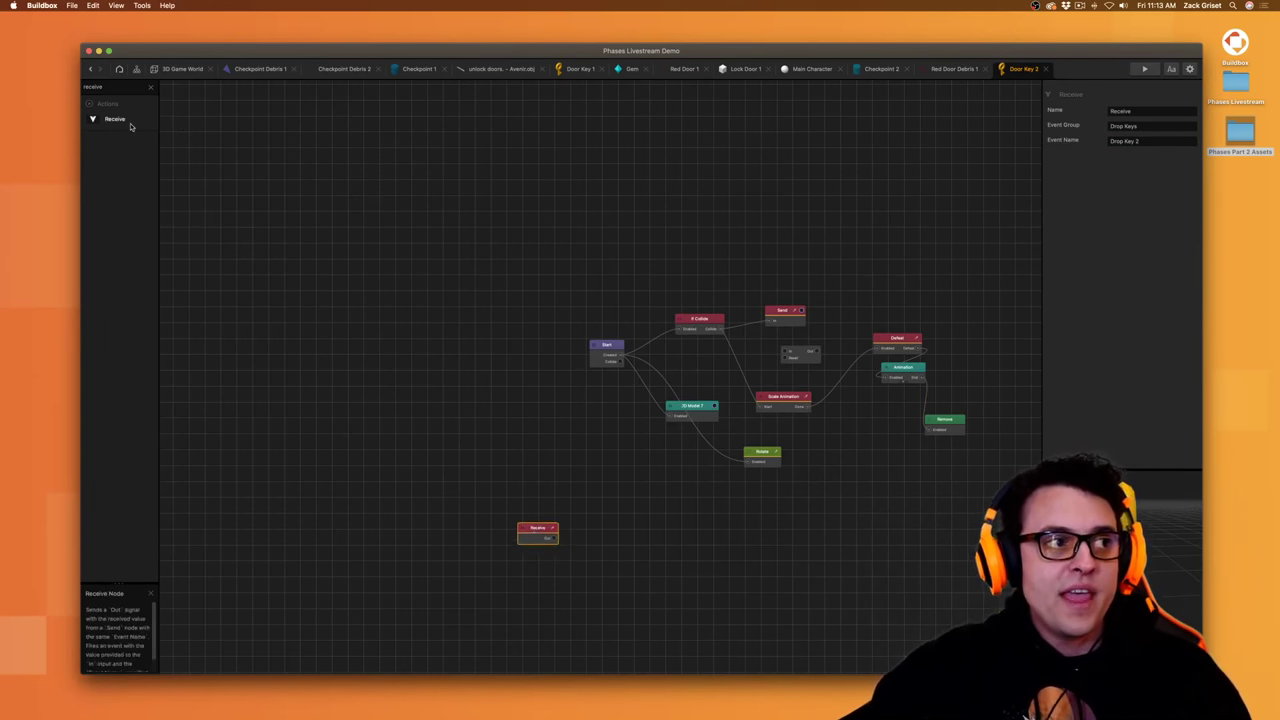
left_click(150, 90)
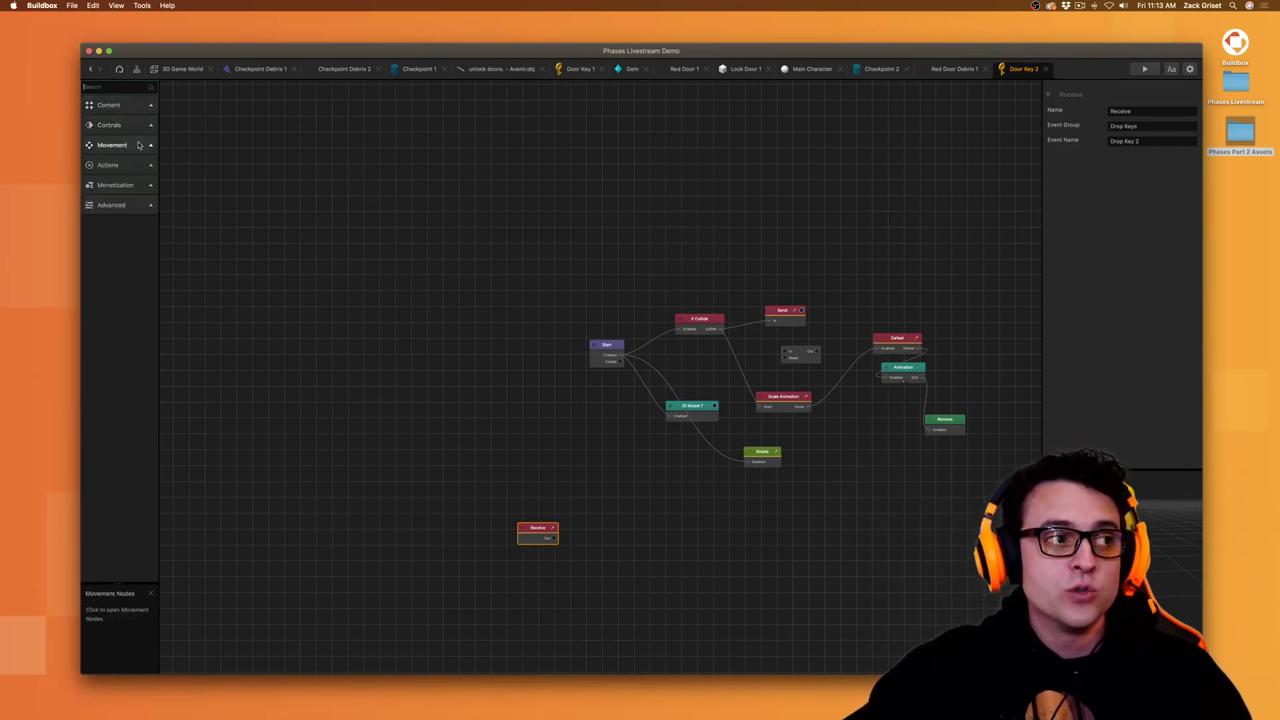
- Add a Position Animation node beside the Receive node in Door Key 2's node map and connect Receive's output to its Start
left_click(127, 90)
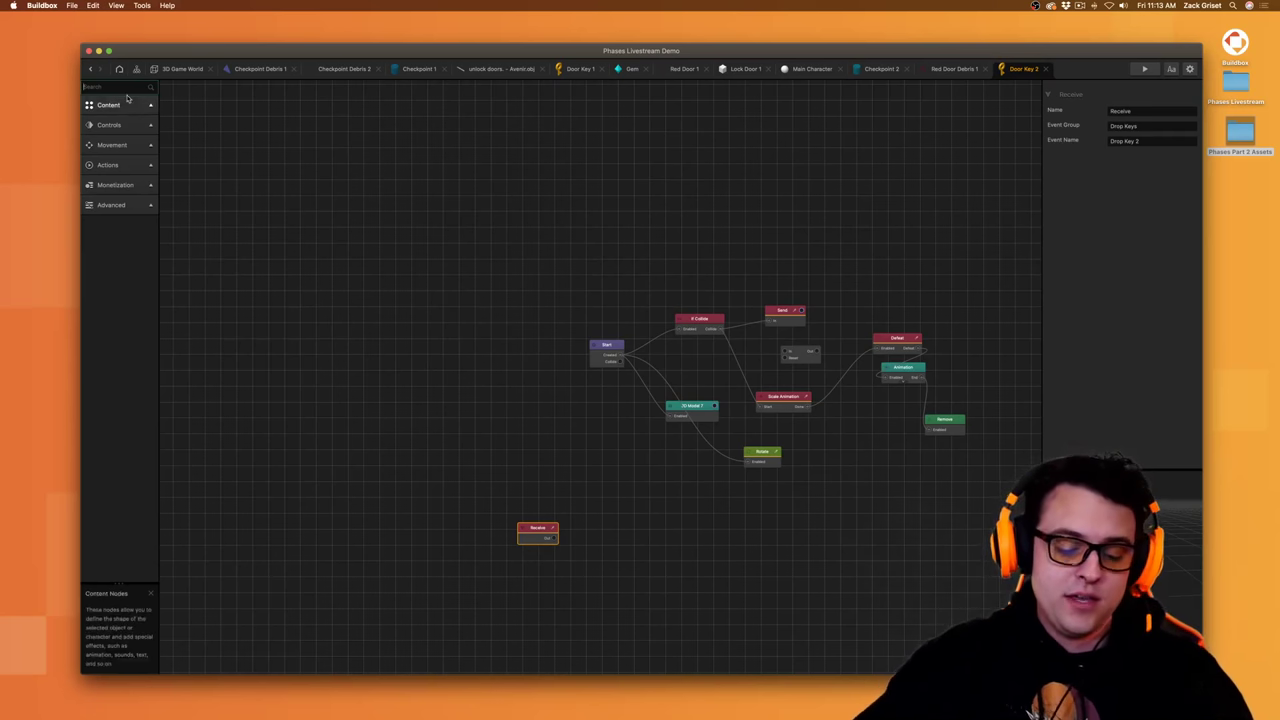
type("position")
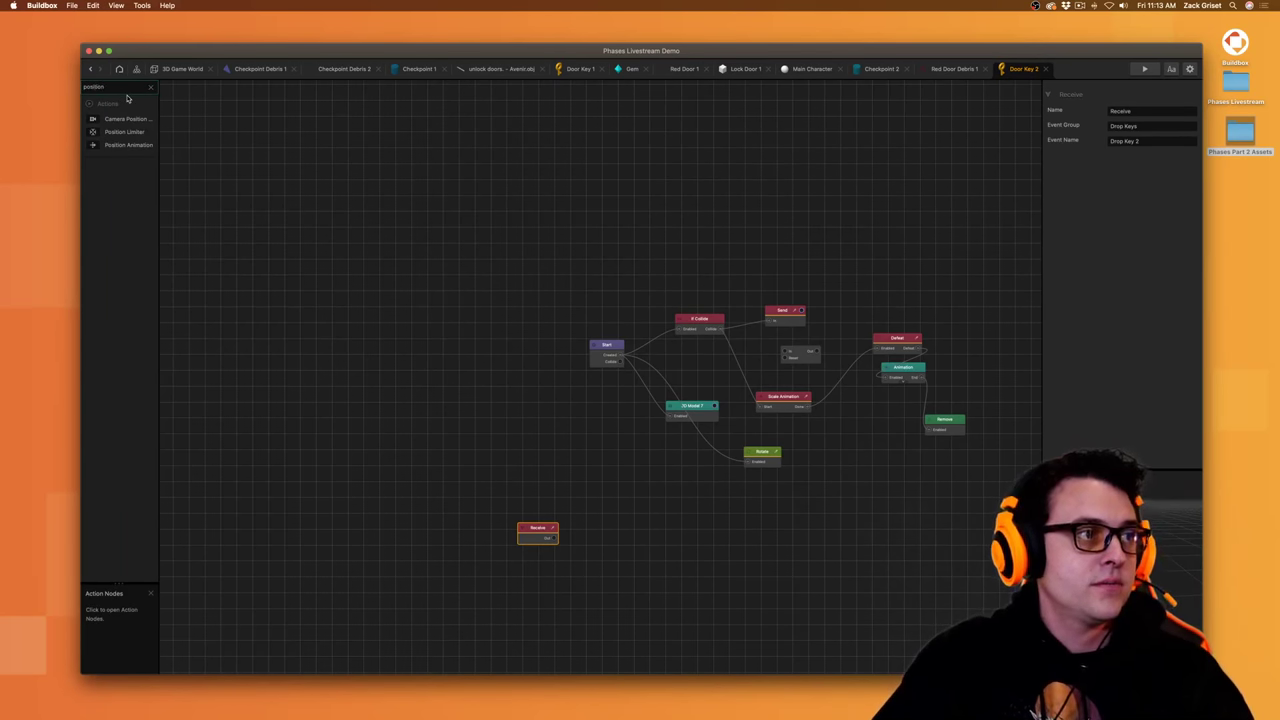
type(" animation")
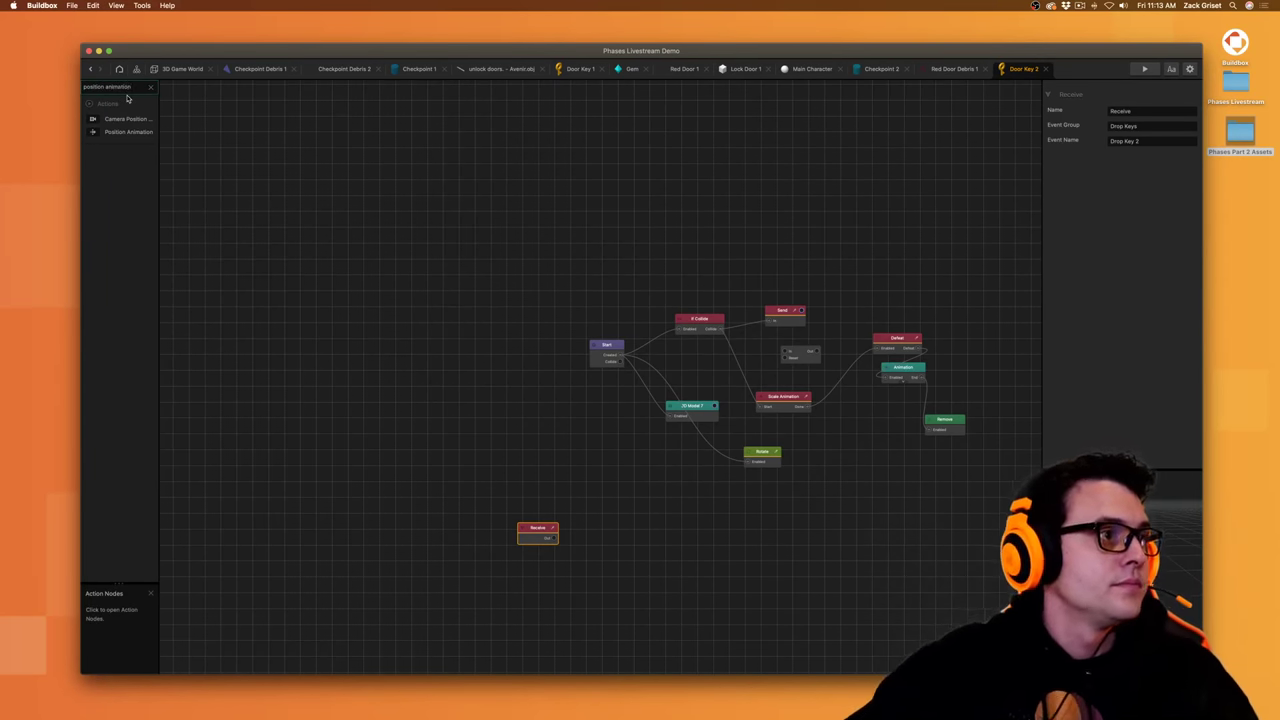
left_click_drag(128, 132, 618, 538)
left_click(645, 536)
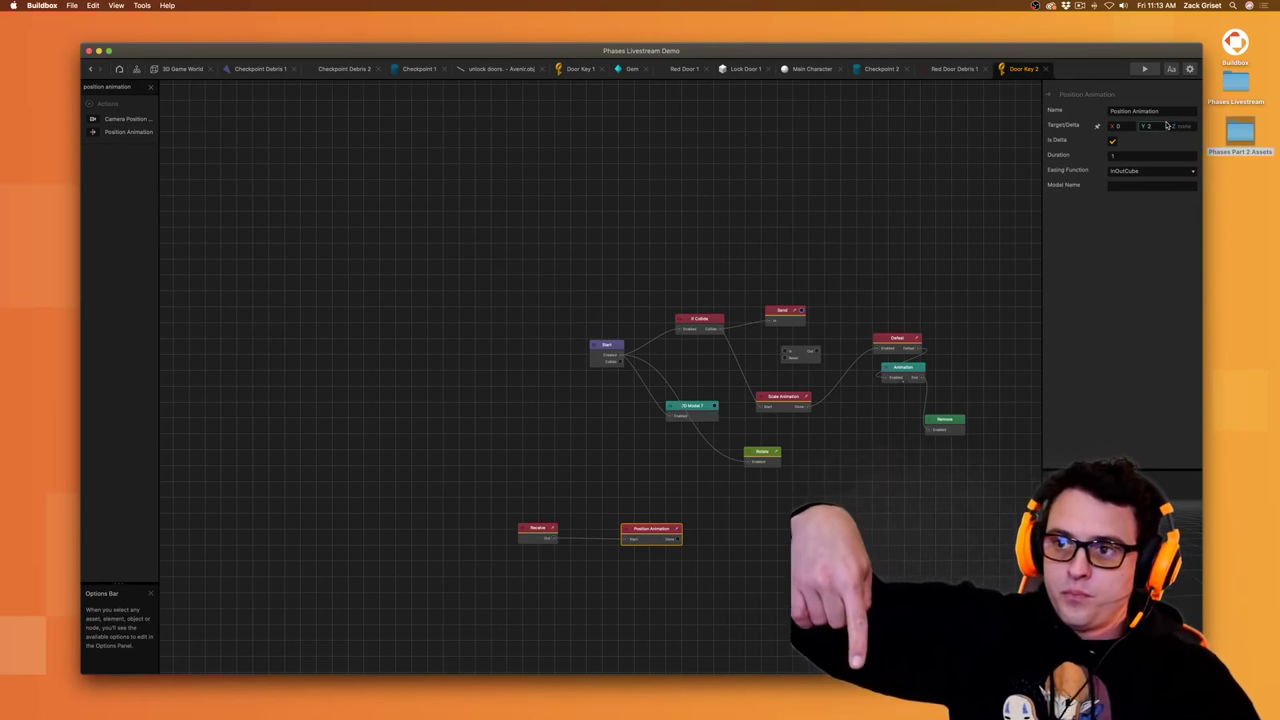
- Configure the Position Animation node with a Y delta of -3, a duration of 0.7 and OutBounce easing
key("BackSpace")
type("-3")
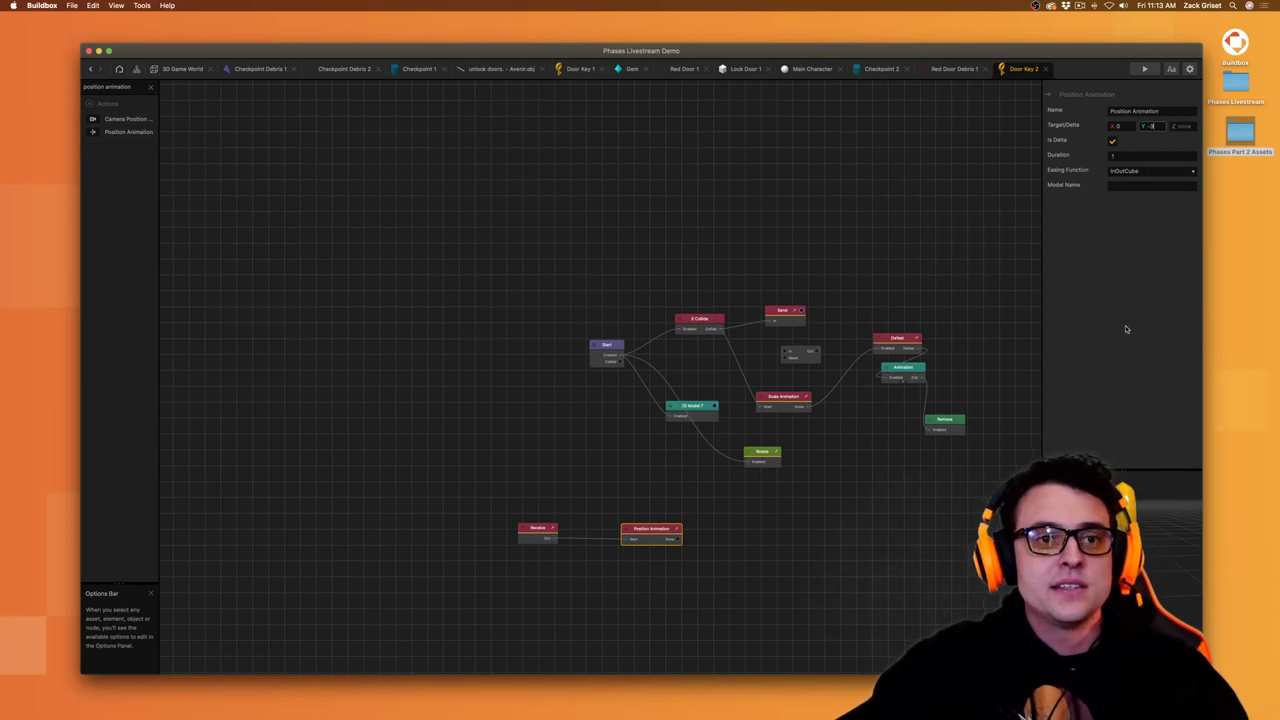
type("-2")
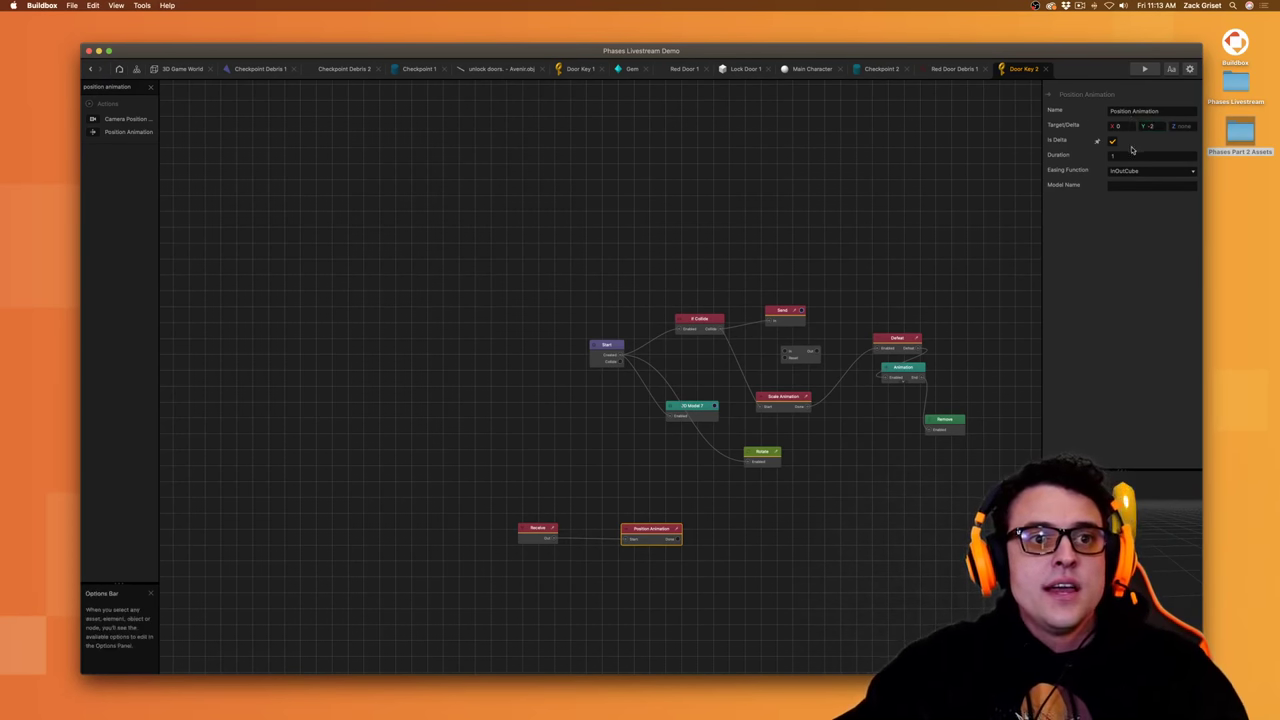
left_click(1127, 155)
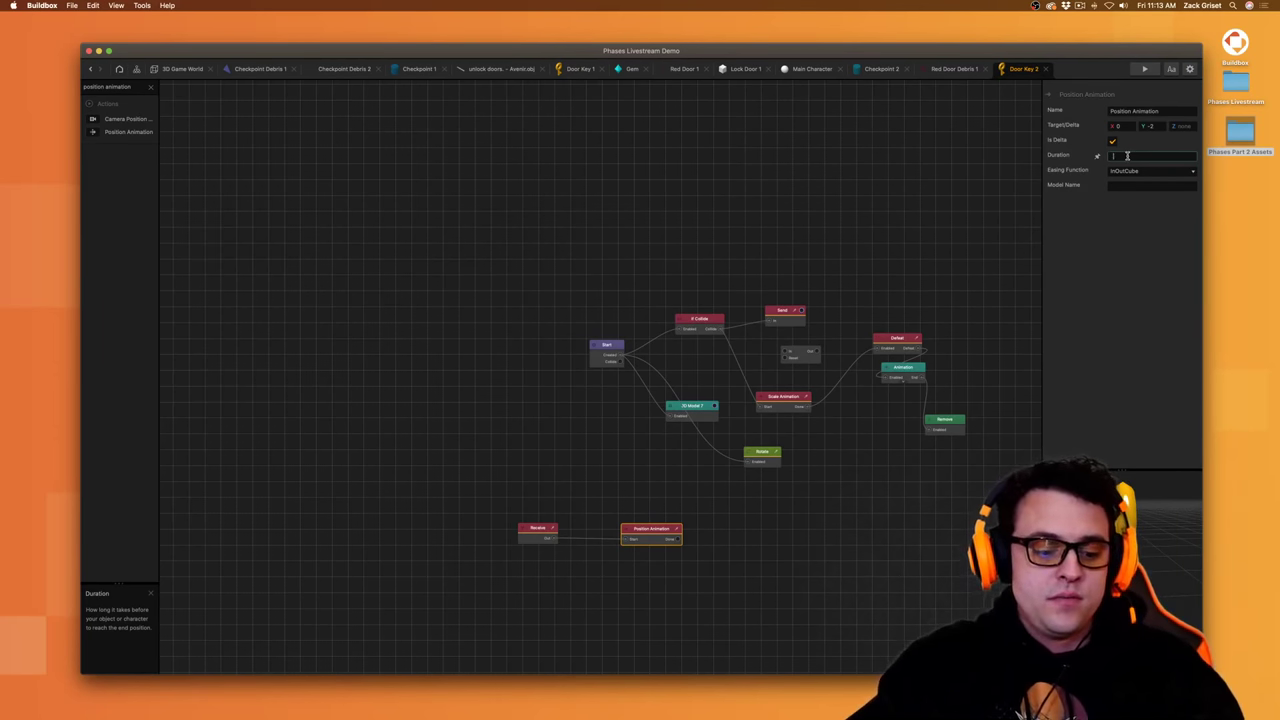
left_click(1098, 275)
left_click(1157, 172)
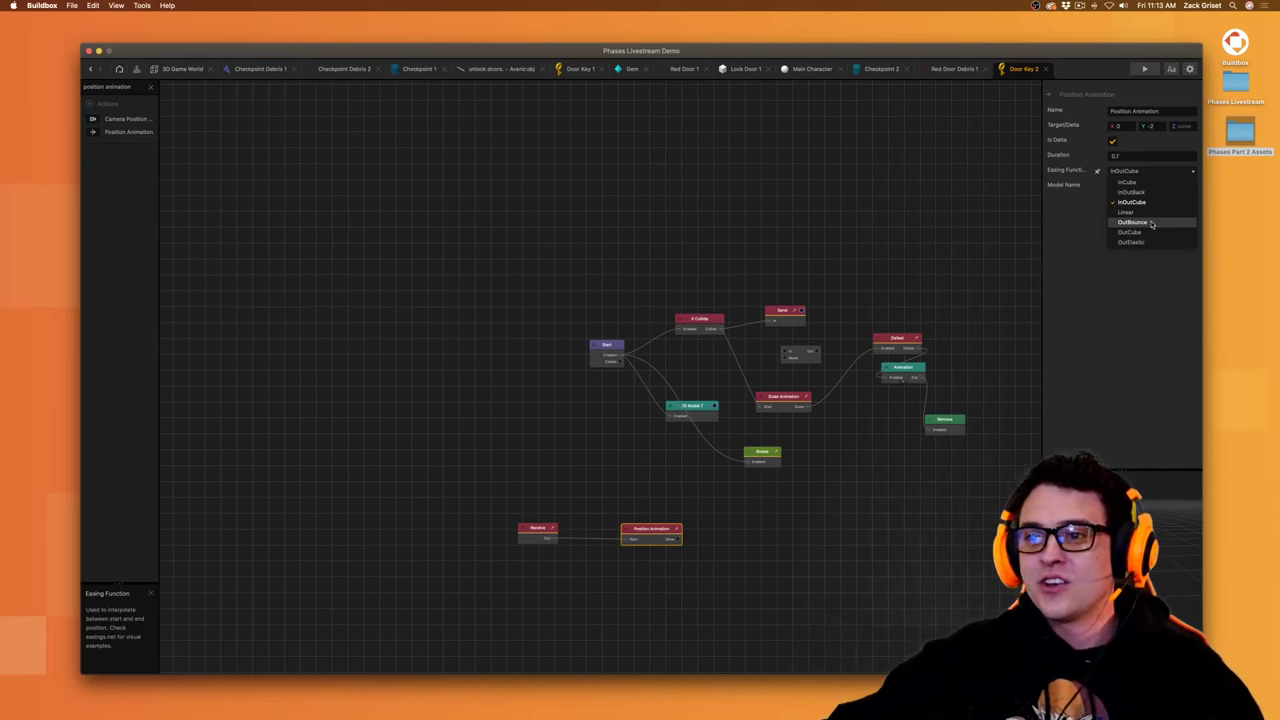
left_click(1151, 223)
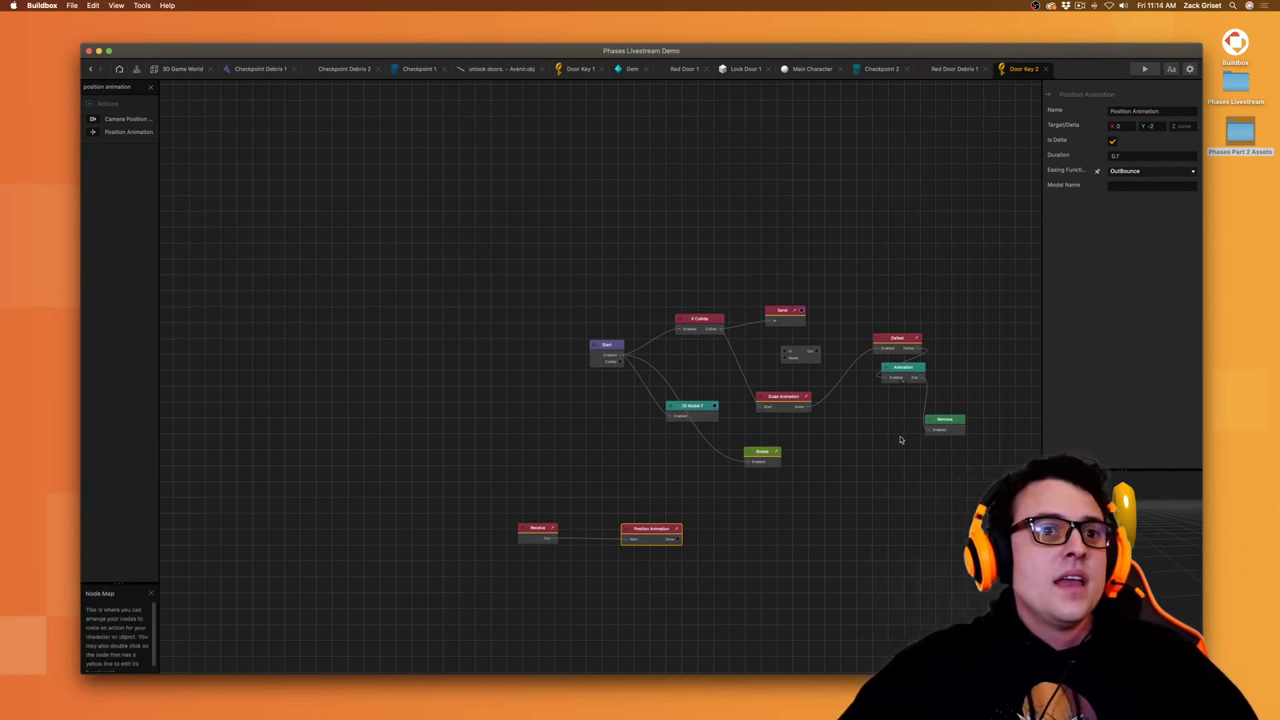
- Copy the 3D Model 7 node's name into the Position Animation node's Model Name and save the project
left_click(704, 417)
left_click(634, 540)
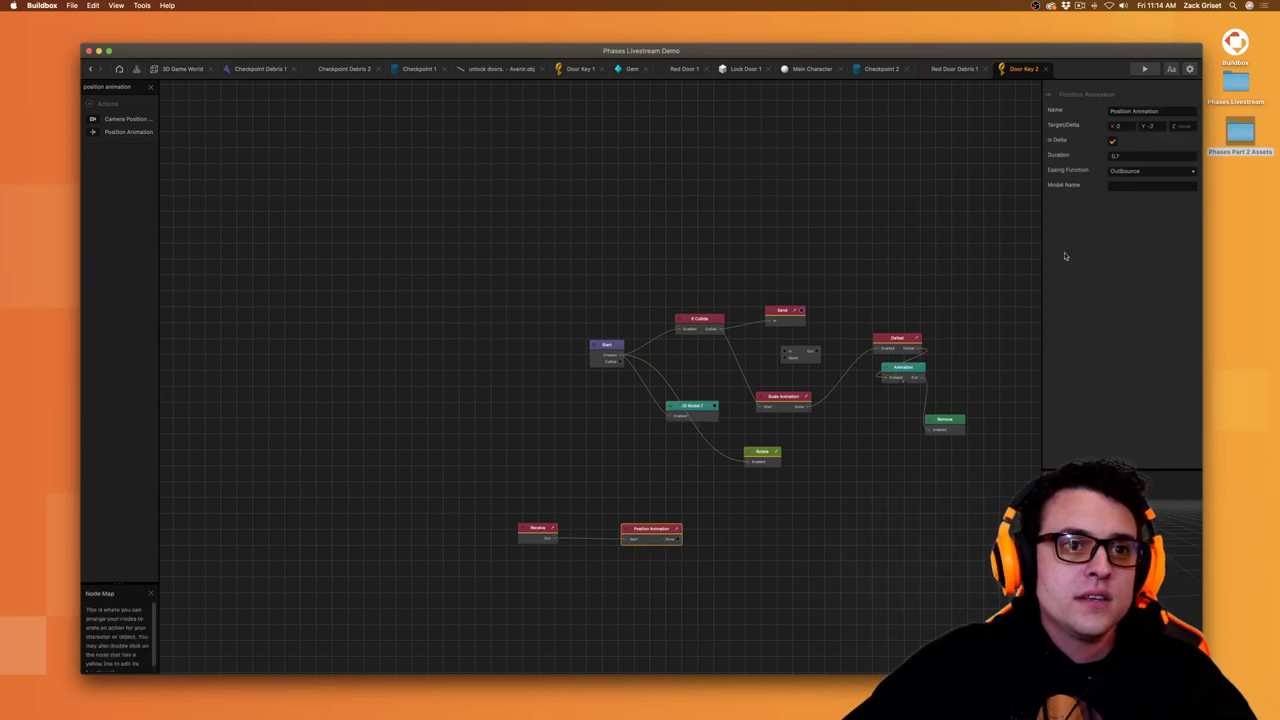
left_click(716, 404)
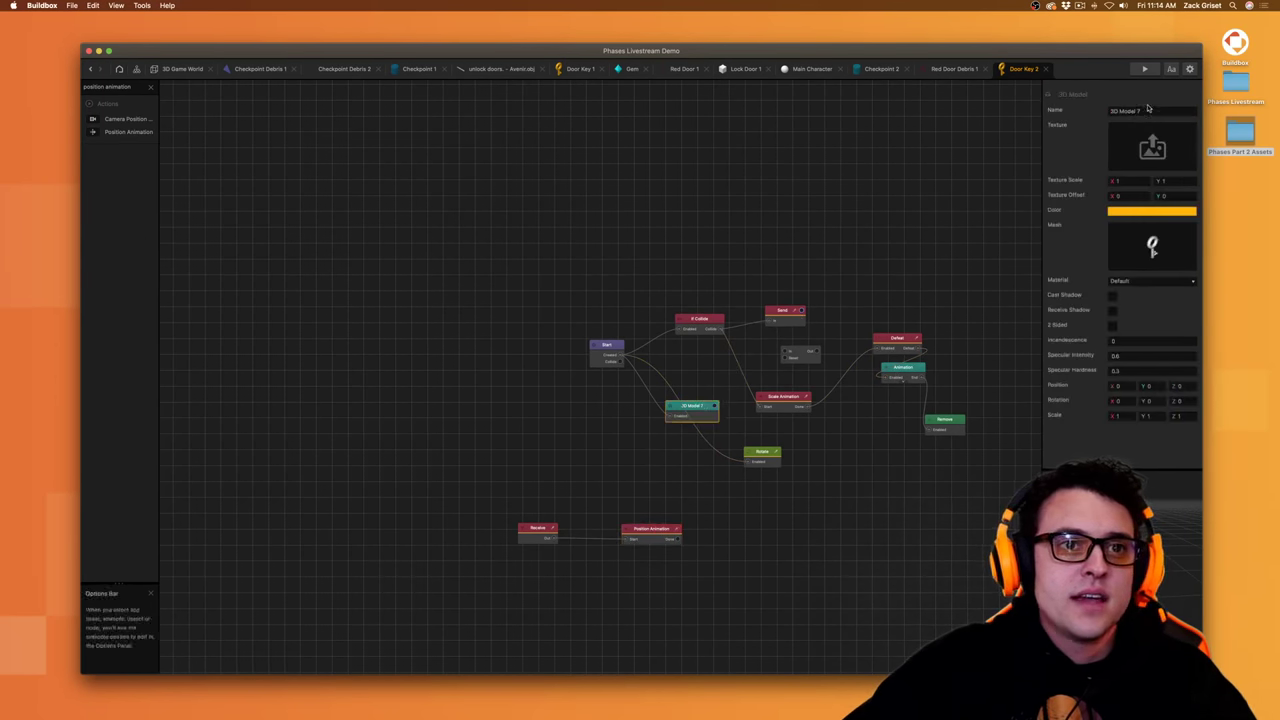
left_click(1125, 111)
key("ctrl+c")
left_click(652, 535)
left_click(1138, 185)
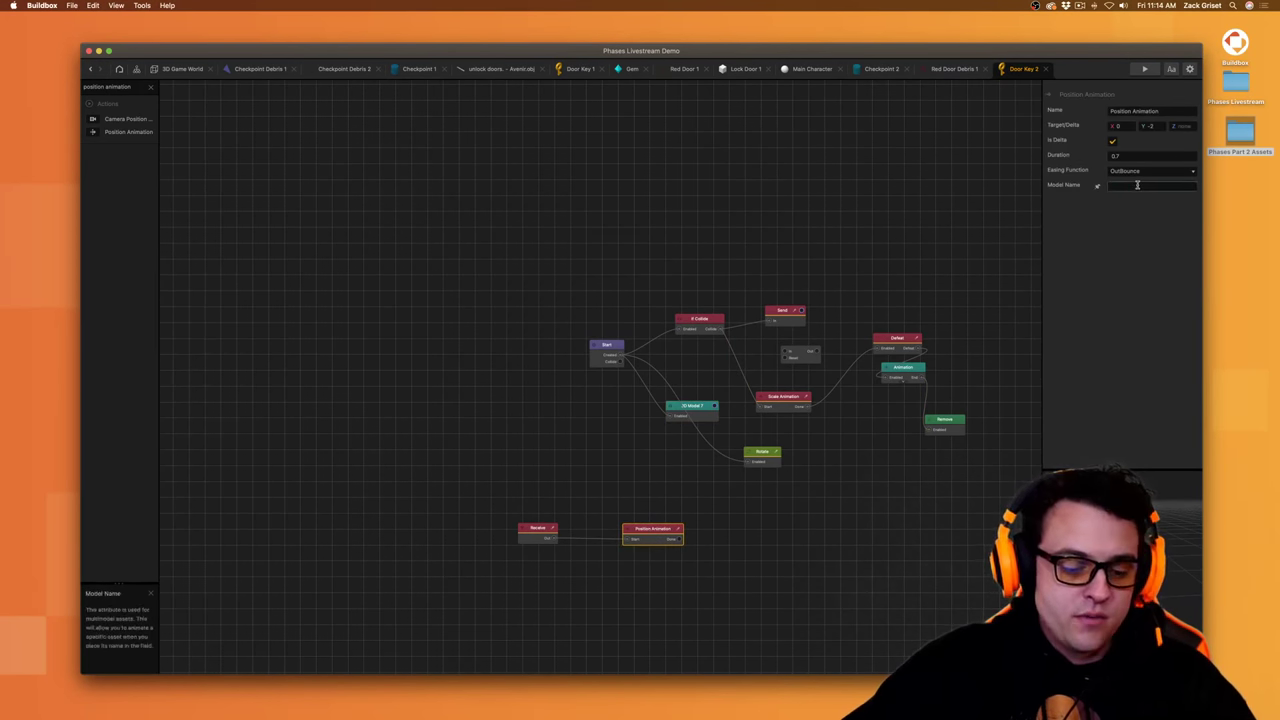
key("ctrl+v")
key("Return")
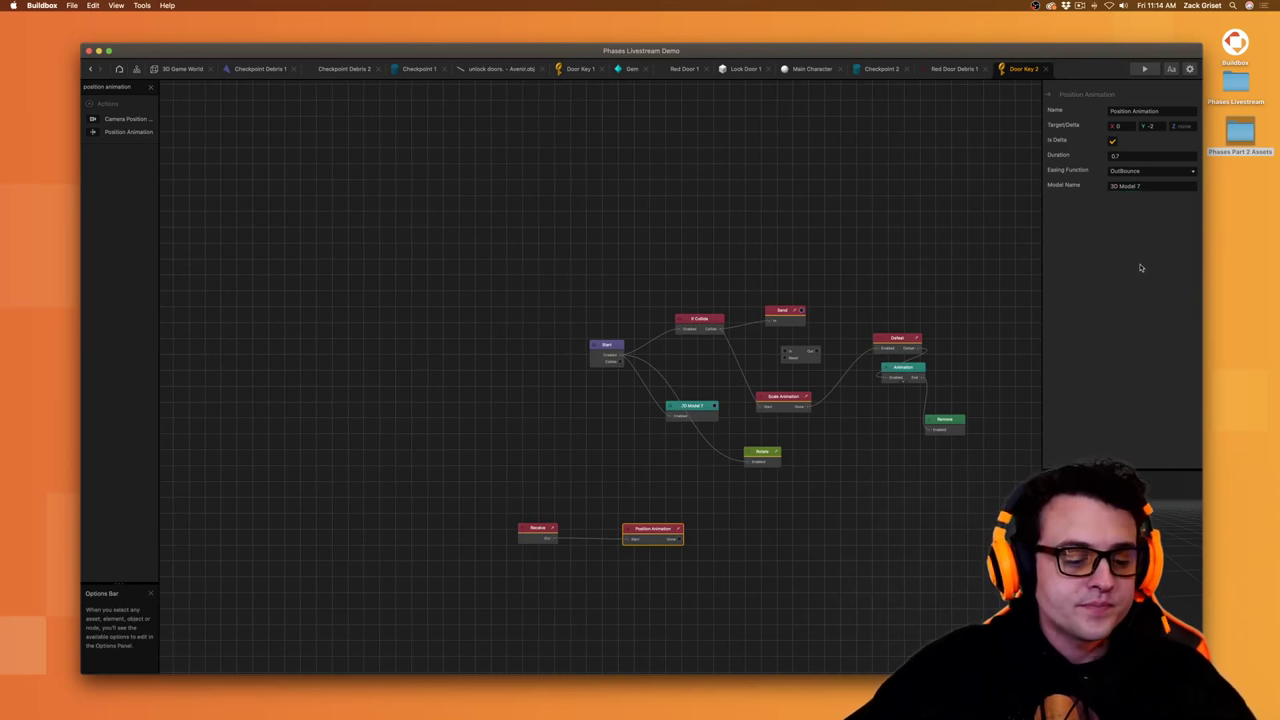
key("super+s")
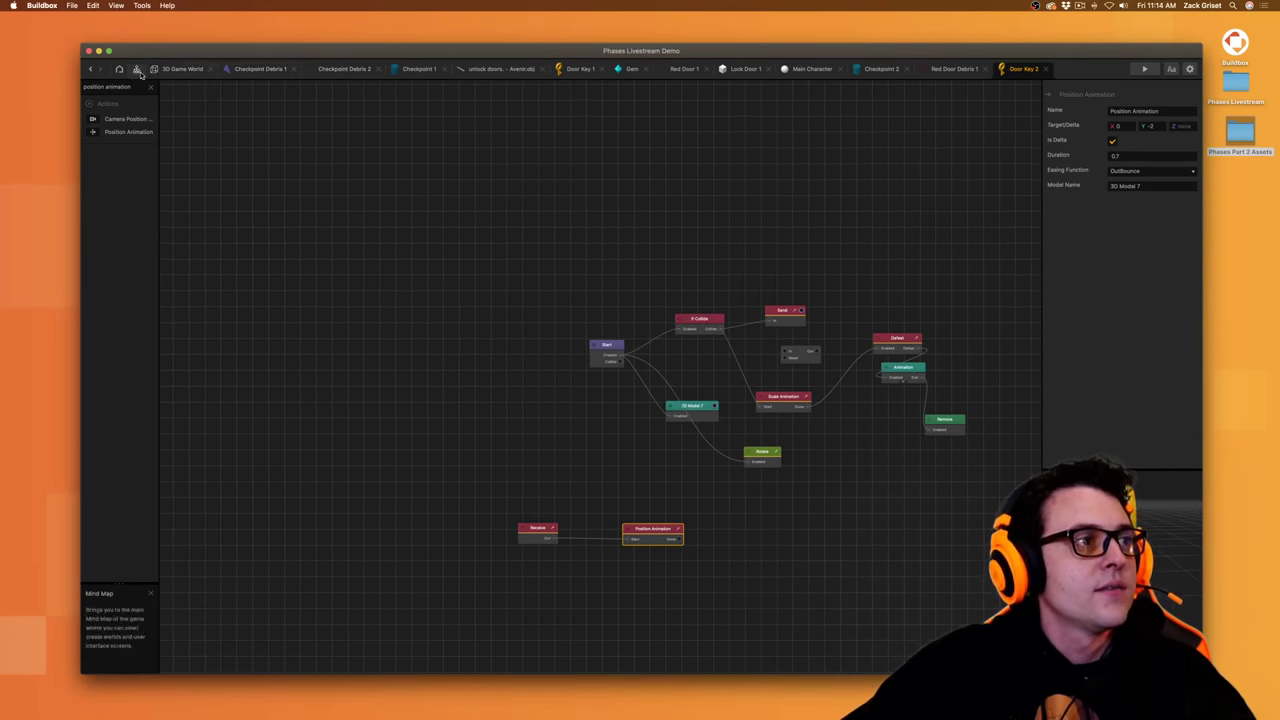
- In the 3D Game World, import Red Button.bbasset and Green Button.bbasset from the Phases Part 2 Assets folder
left_click(172, 68)
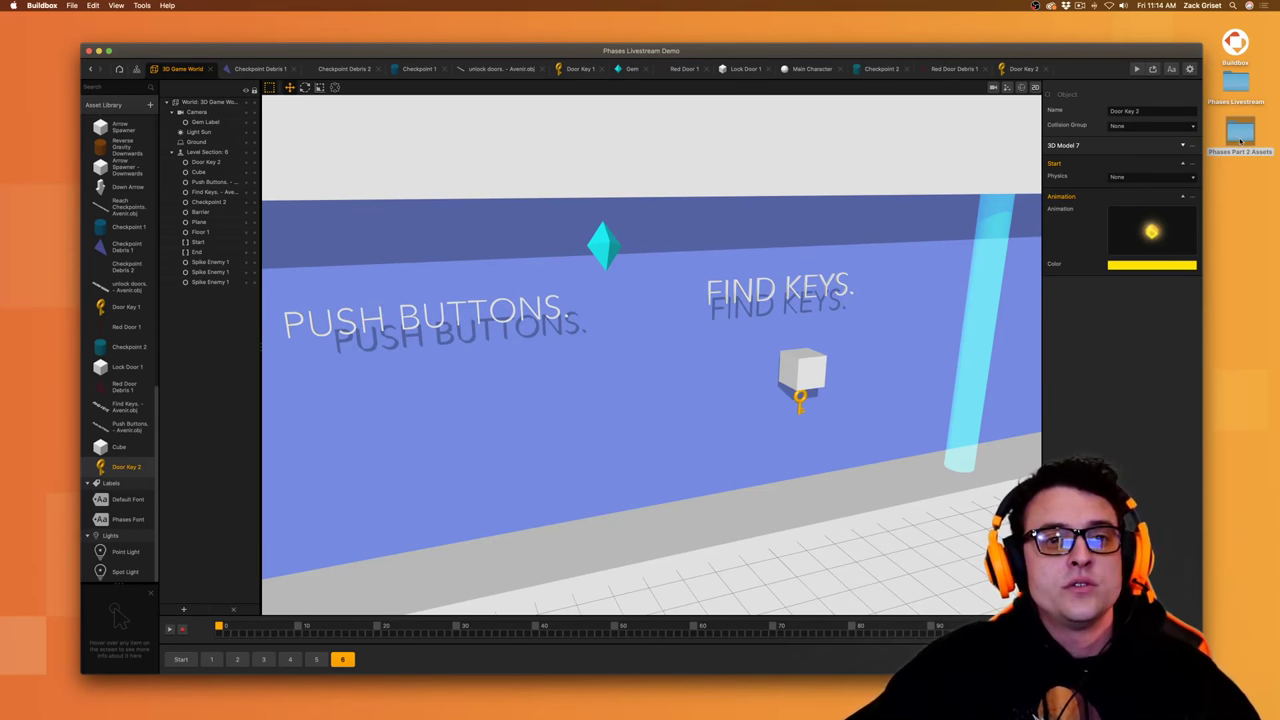
double_click(1243, 137)
left_click(965, 152)
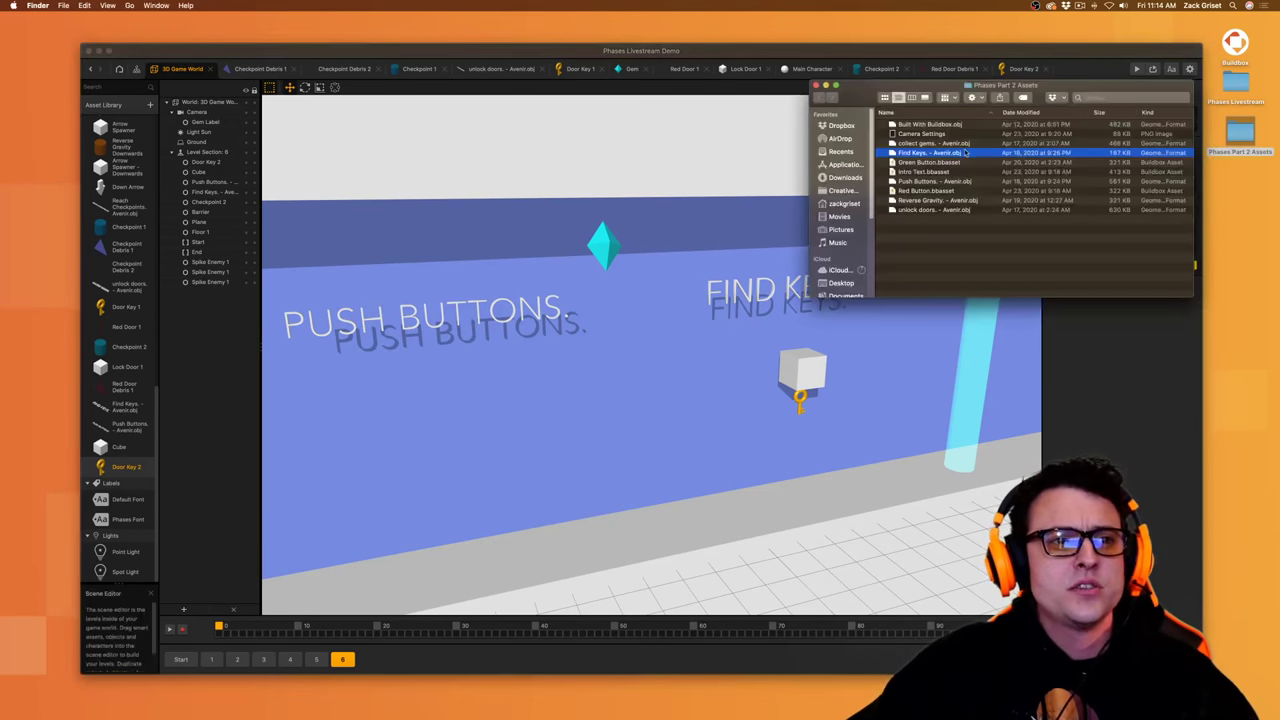
left_click(925, 163)
left_click(930, 172)
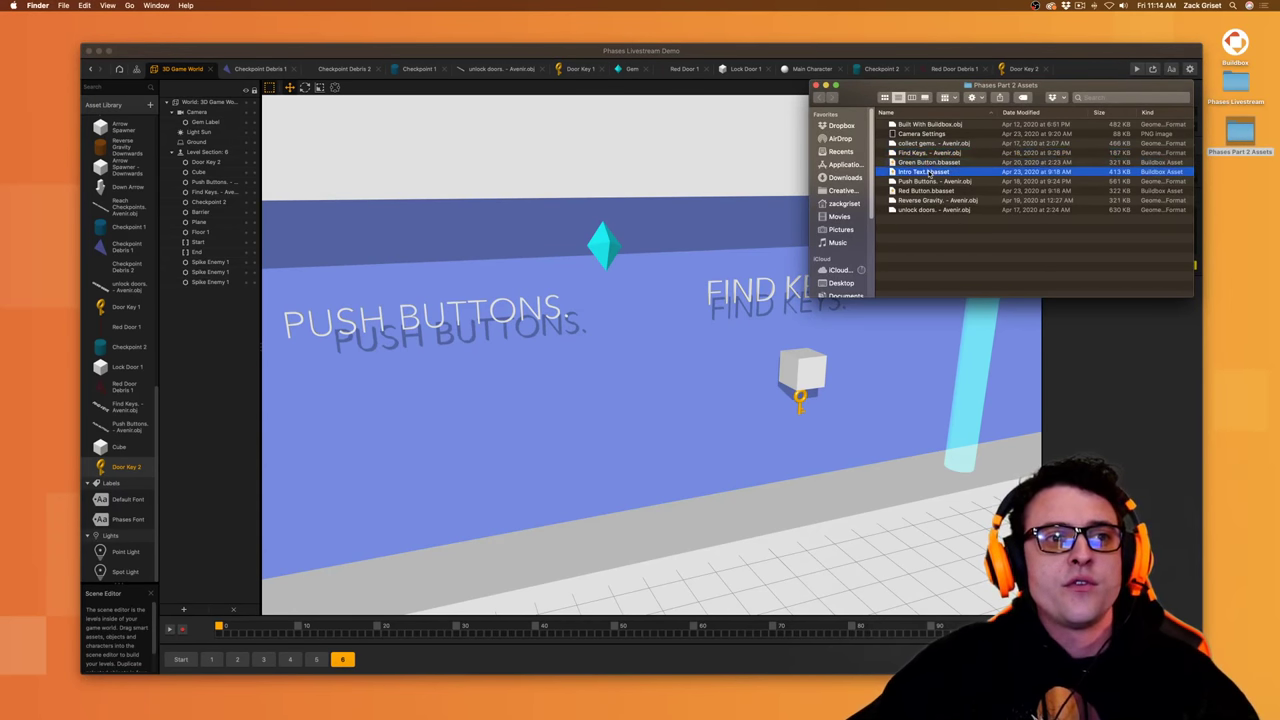
left_click(932, 191)
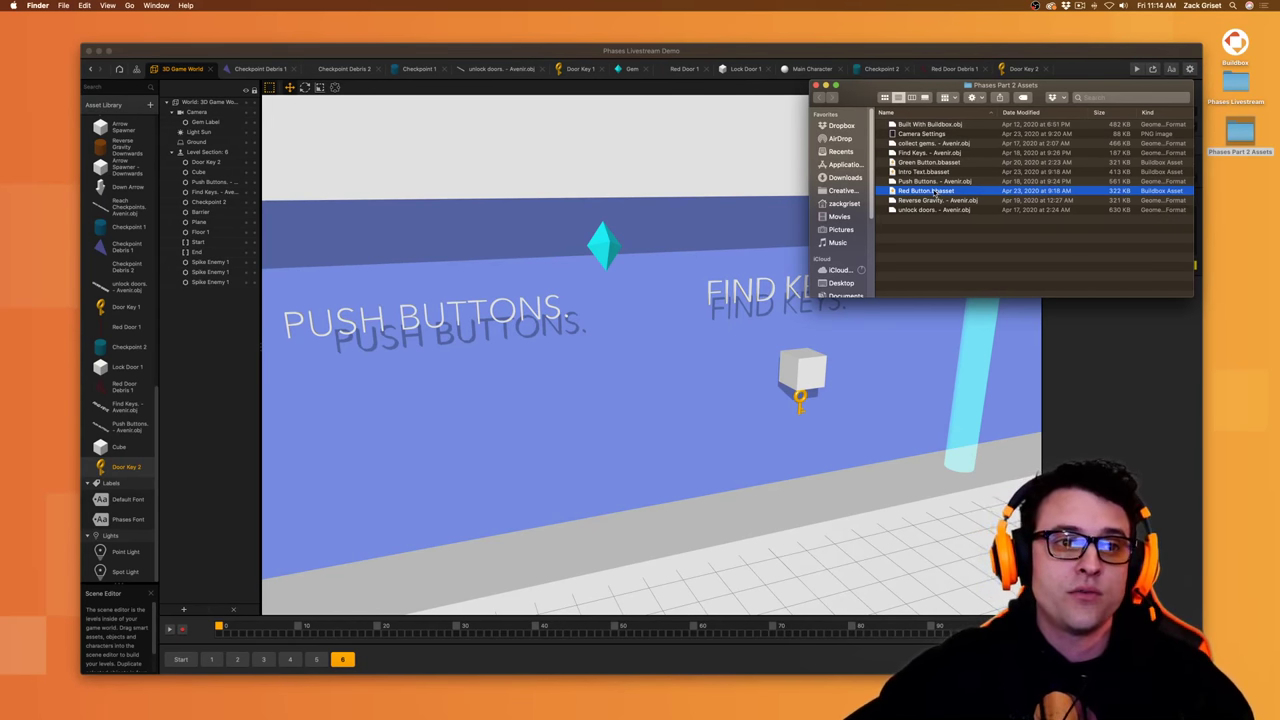
left_click_drag(936, 193, 623, 537)
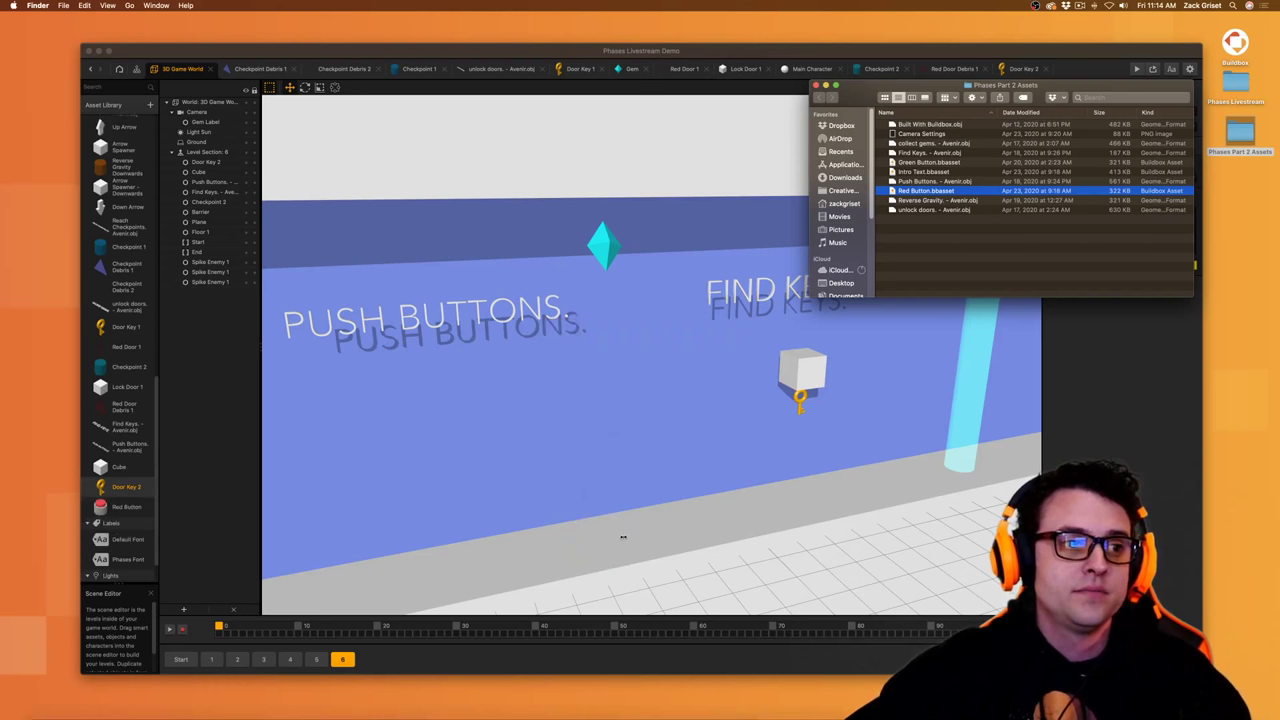
left_click(918, 163)
left_click_drag(918, 165, 597, 537)
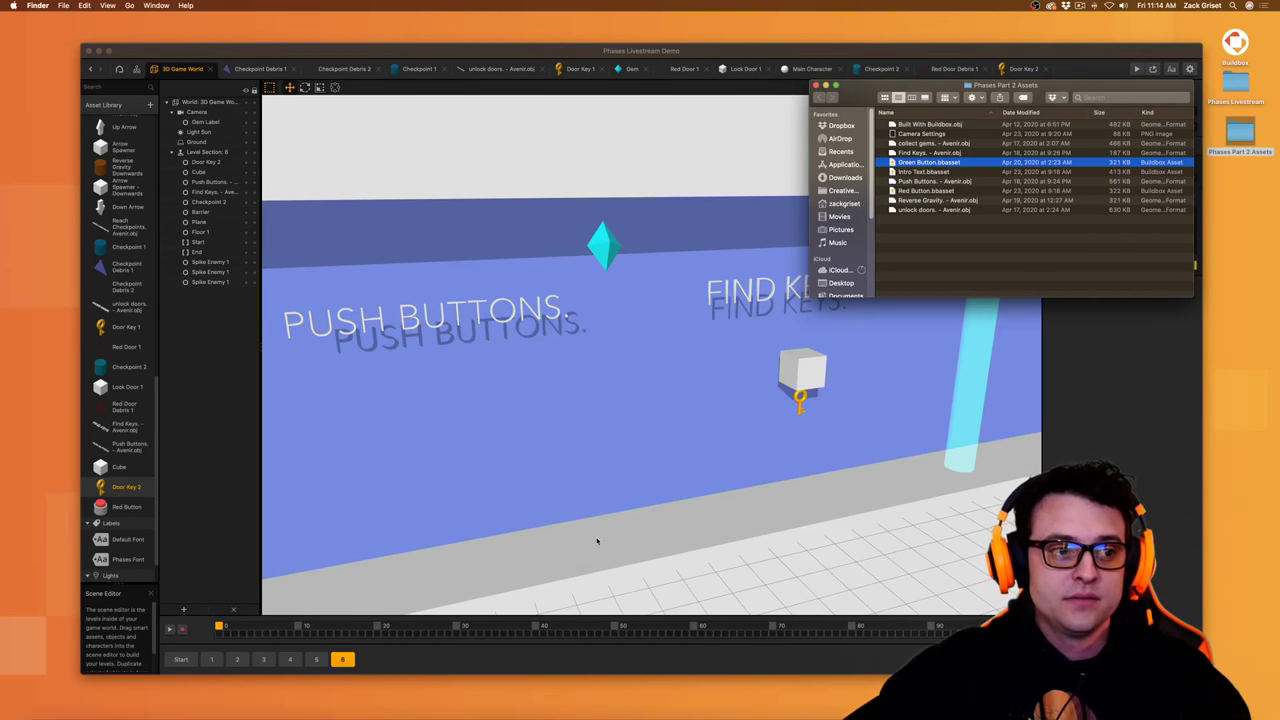
left_click(816, 86)
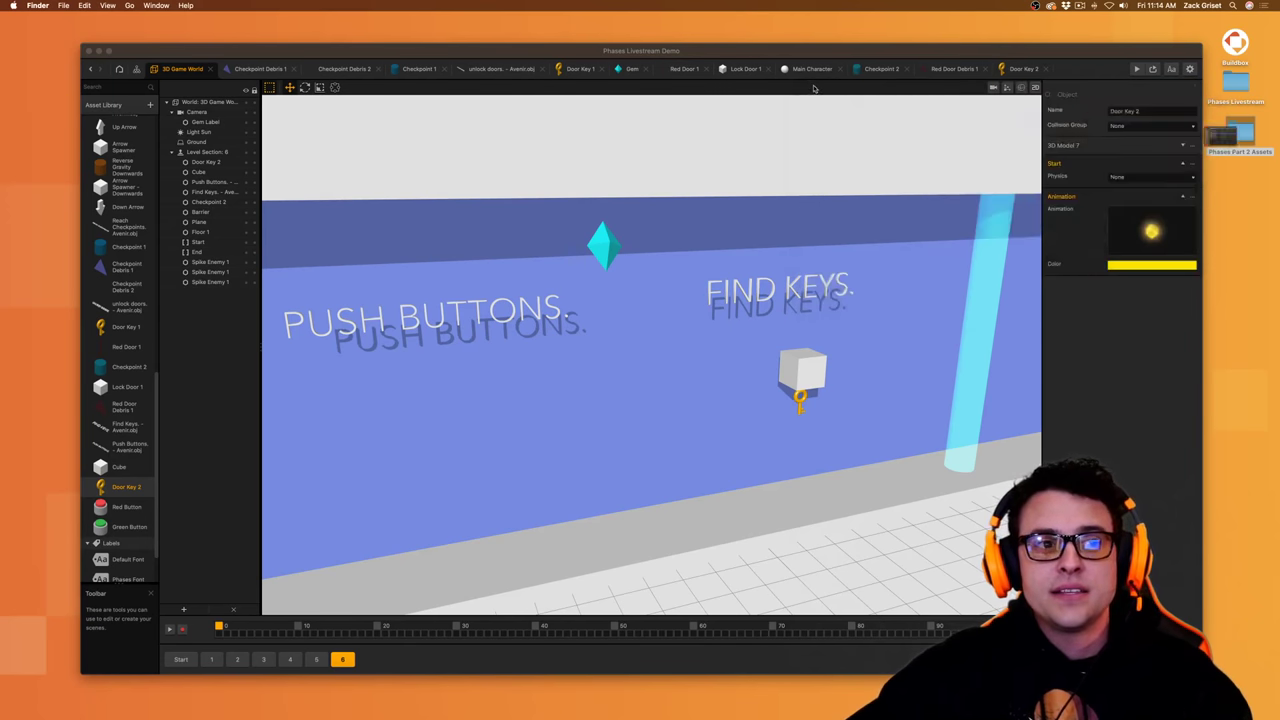
- Place the Red Button on the floor below the Push Buttons text at X 0 and Z about 20.6
left_click_drag(130, 507, 490, 530)
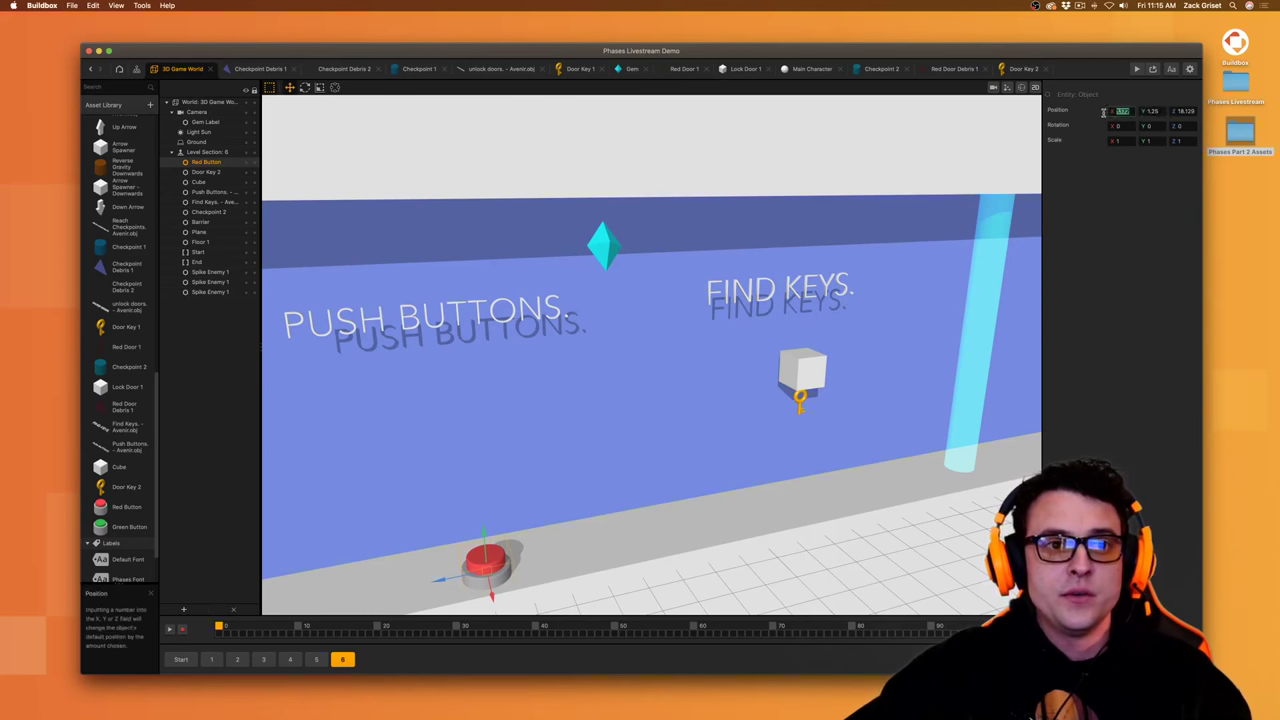
key("Return")
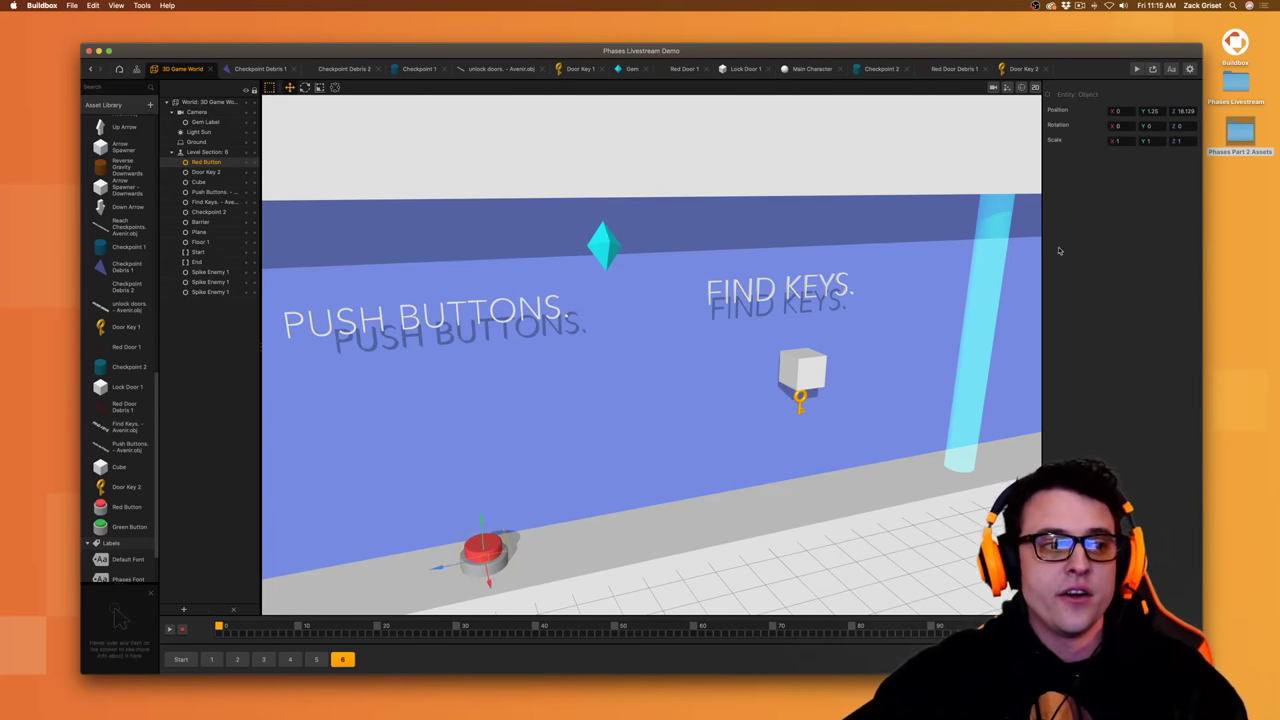
left_click_drag(435, 569, 381, 586)
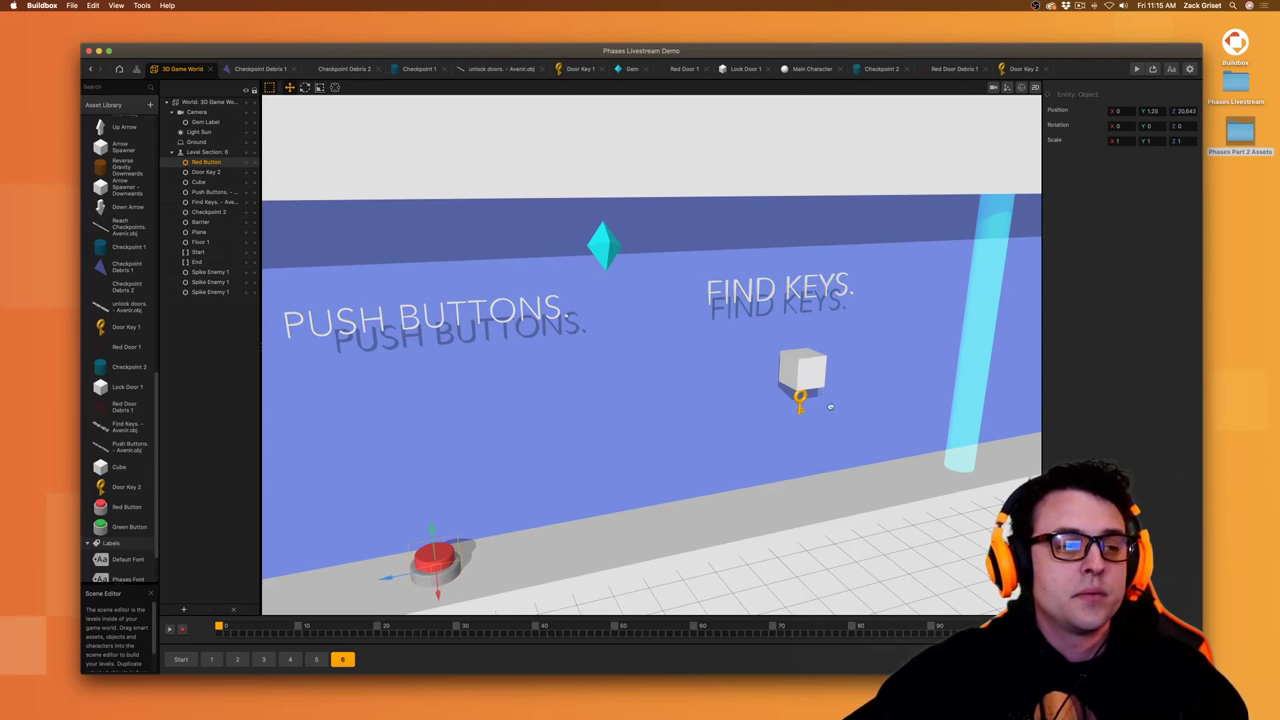
- Shift the Find Keys text so it is centred above the cube, at Z about -1.8
right_click_drag(830, 407, 810, 385)
left_click(774, 279)
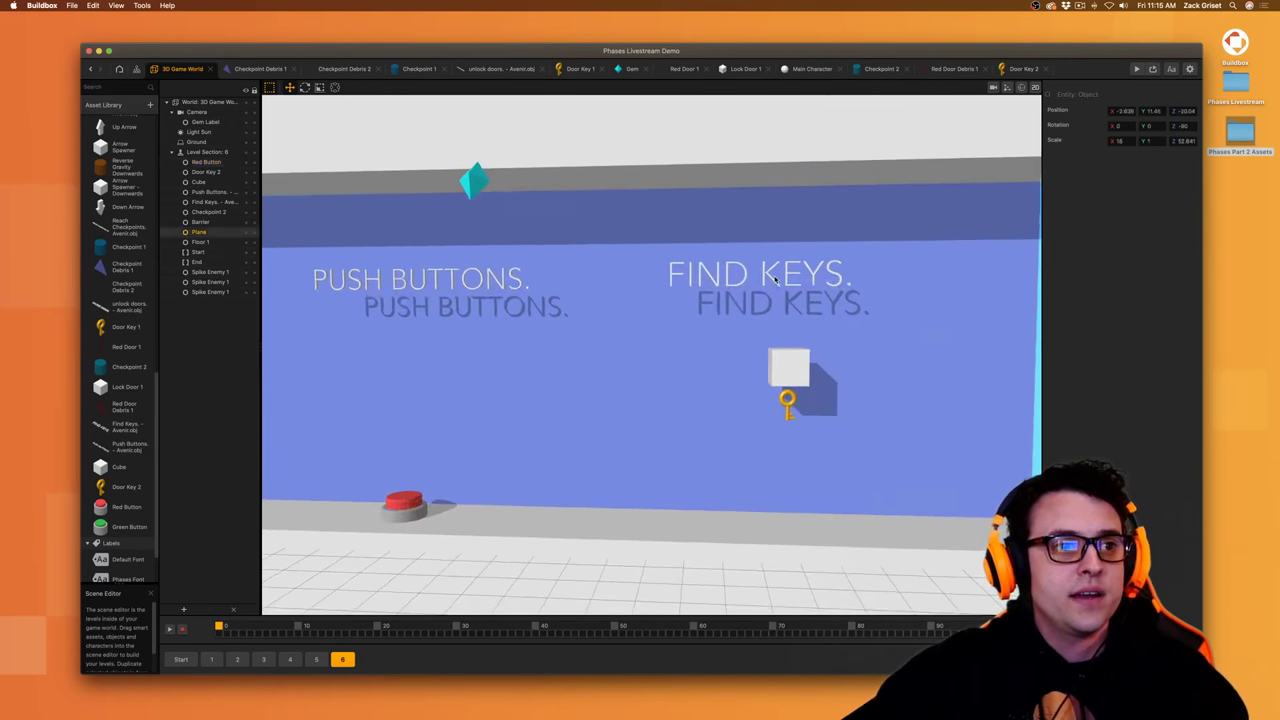
left_click(765, 277)
left_click_drag(765, 277, 759, 290)
right_click_drag(574, 455, 651, 426)
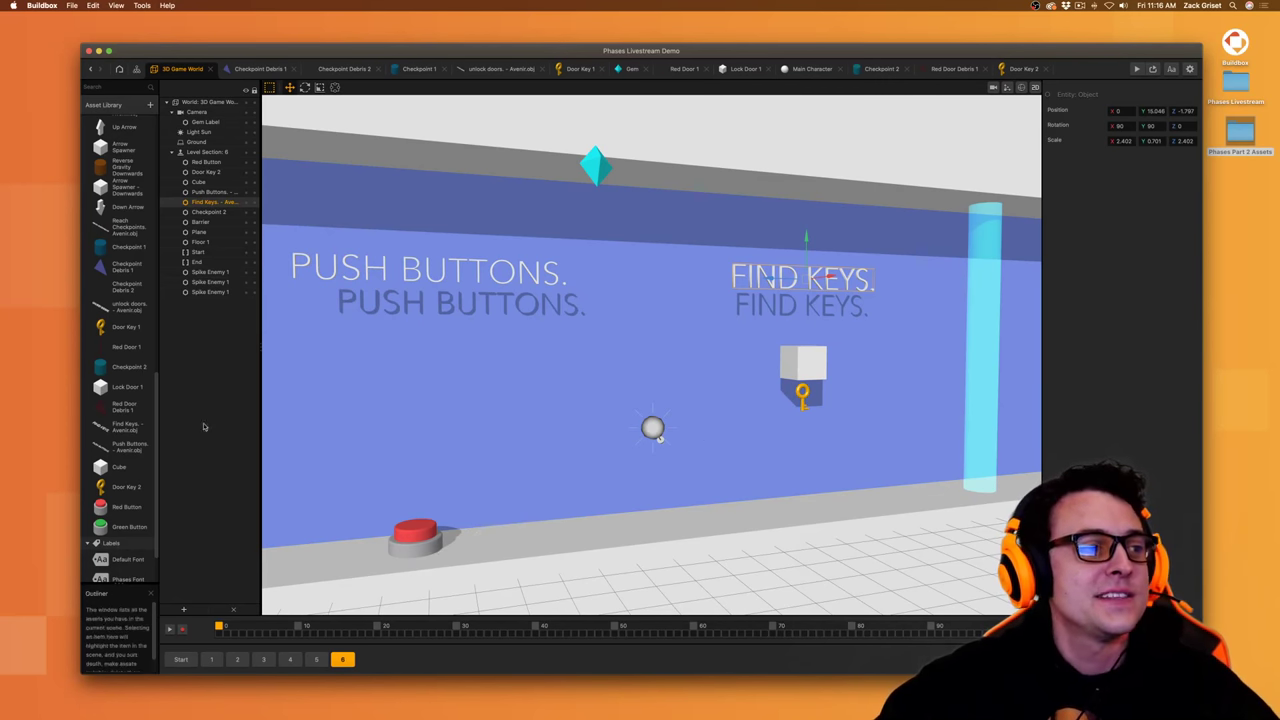
- Examine the Position Animation, Red Button and Gray Button Holder nodes in the Red Button's node map
double_click(418, 534)
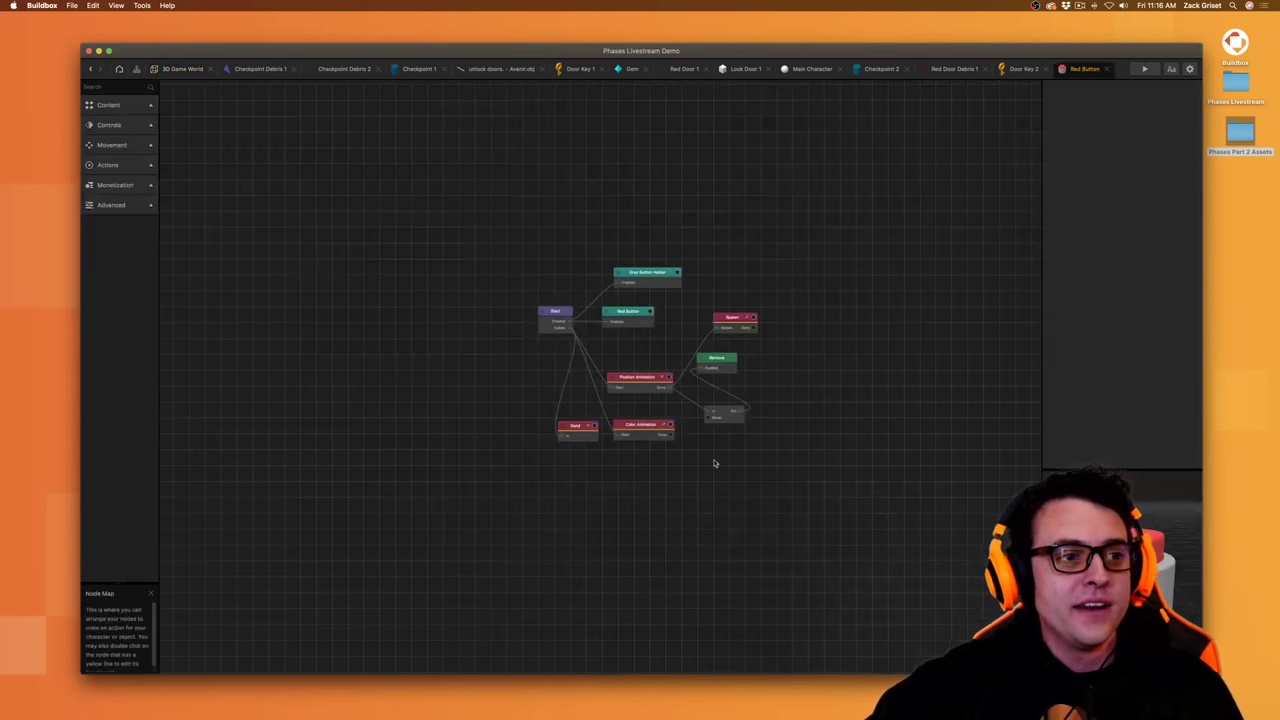
scroll(706, 392, "up", 3)
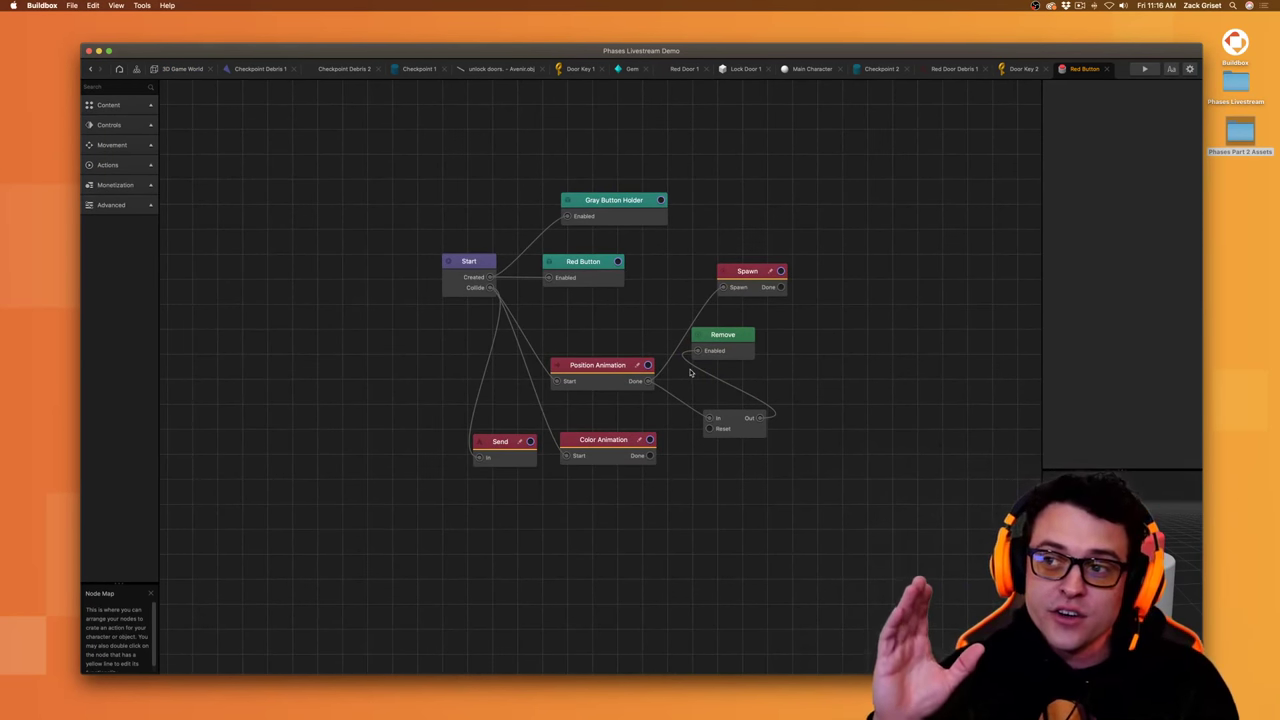
left_click(615, 373)
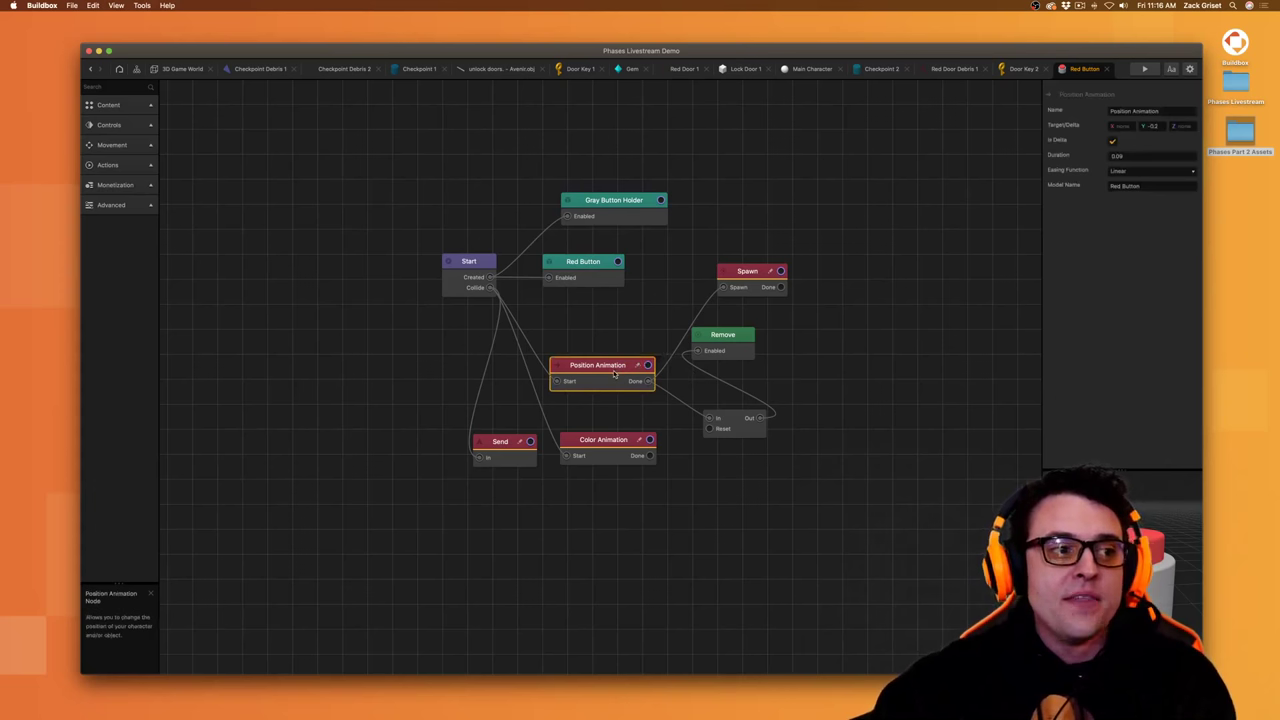
left_click(602, 283)
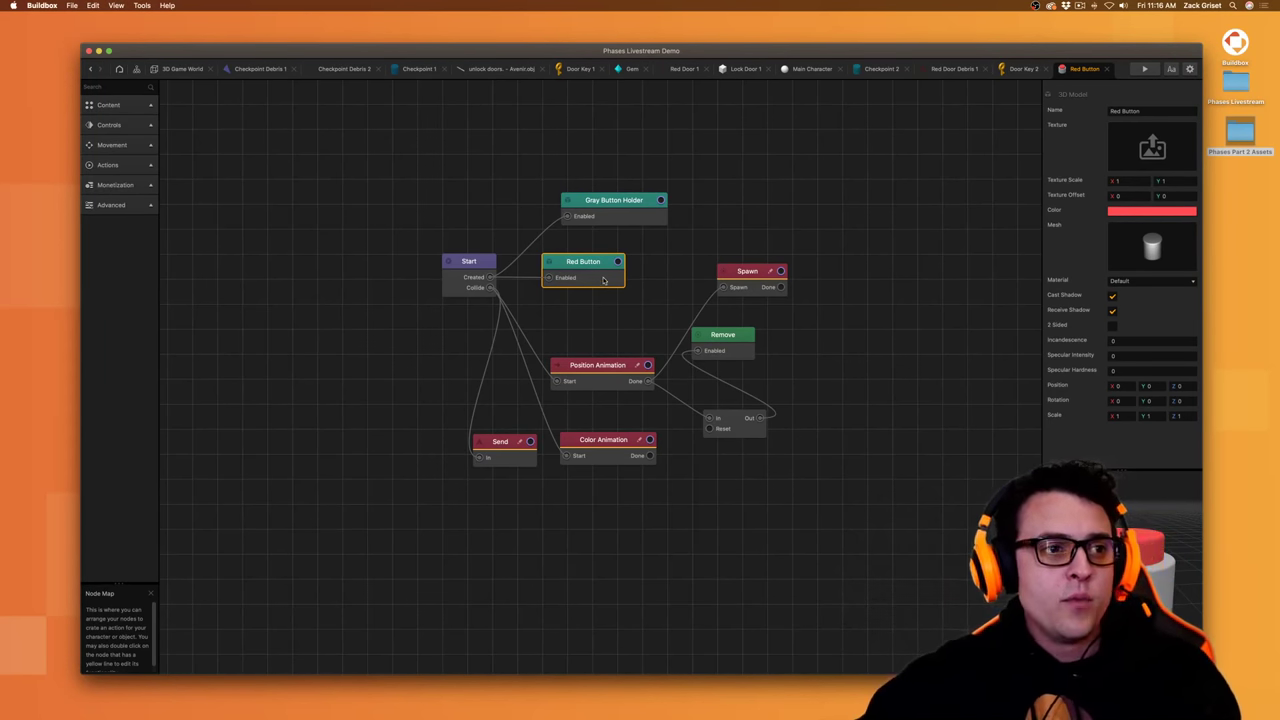
left_click(633, 221)
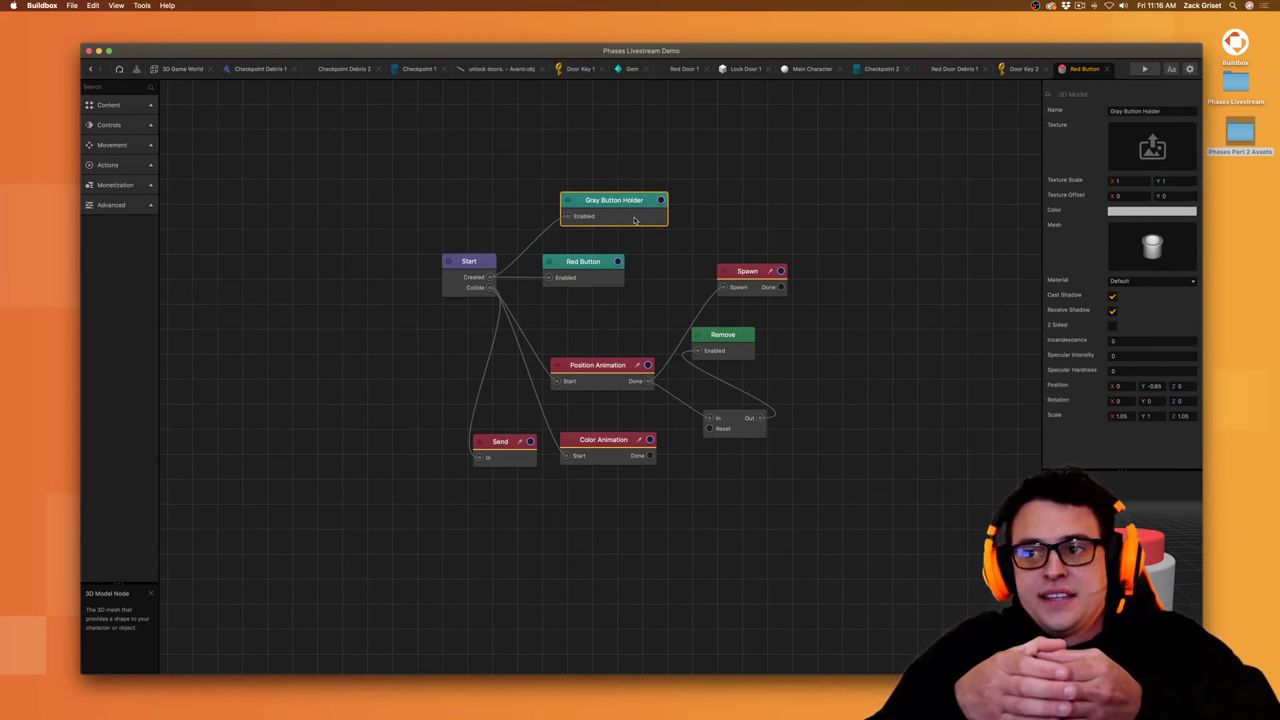
left_click(610, 375)
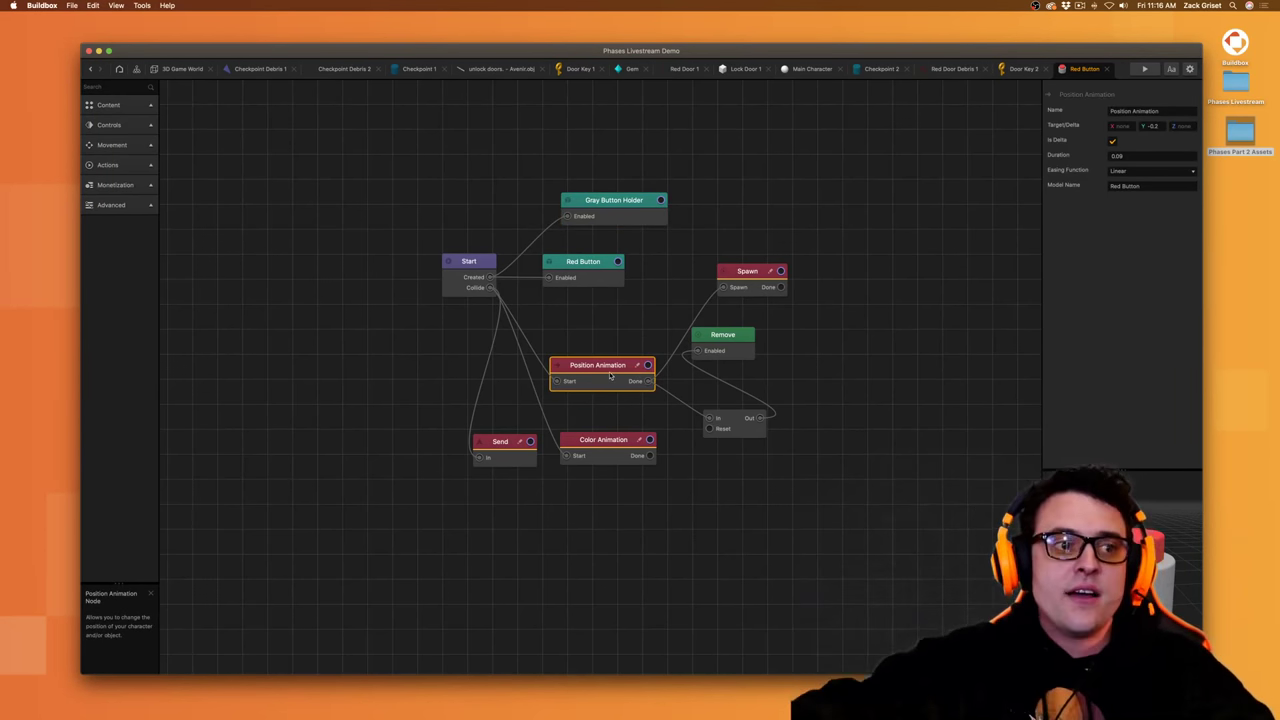
- Set the Red Button's Send node to event group Drop Keys and event name Drop Key 2, matching Door Key 2's Receive node
left_click(519, 453)
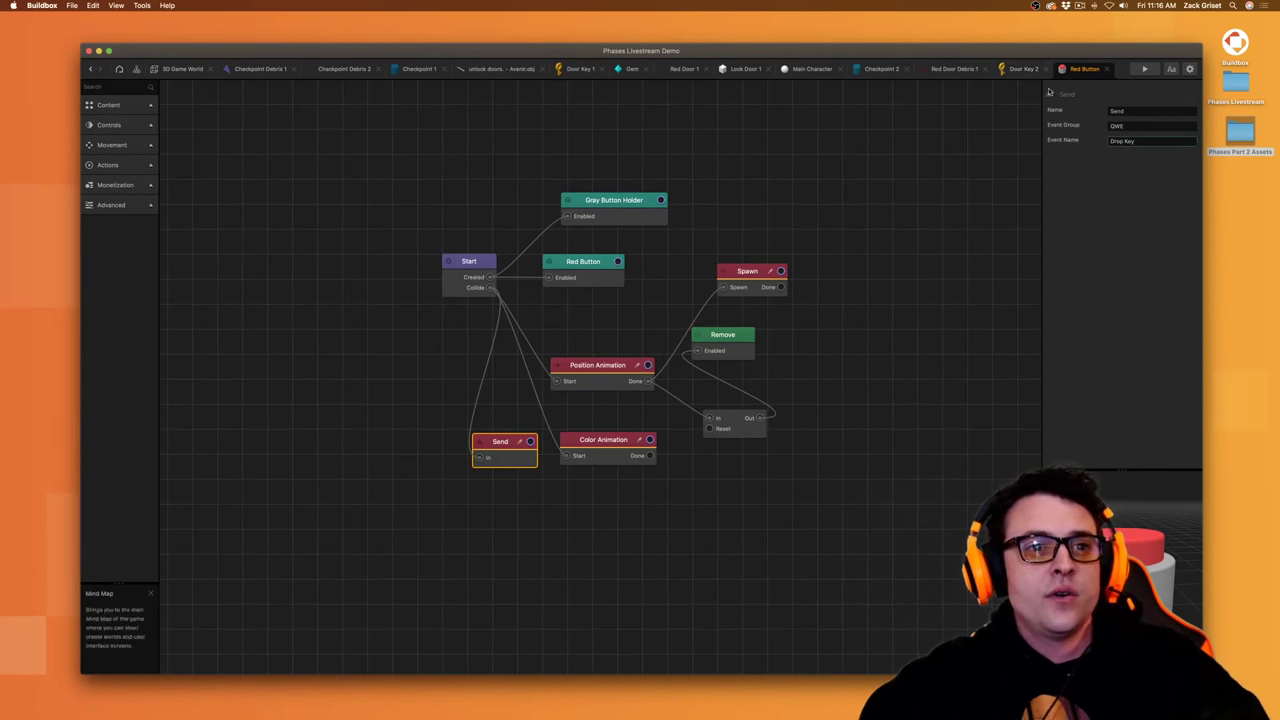
left_click(1025, 71)
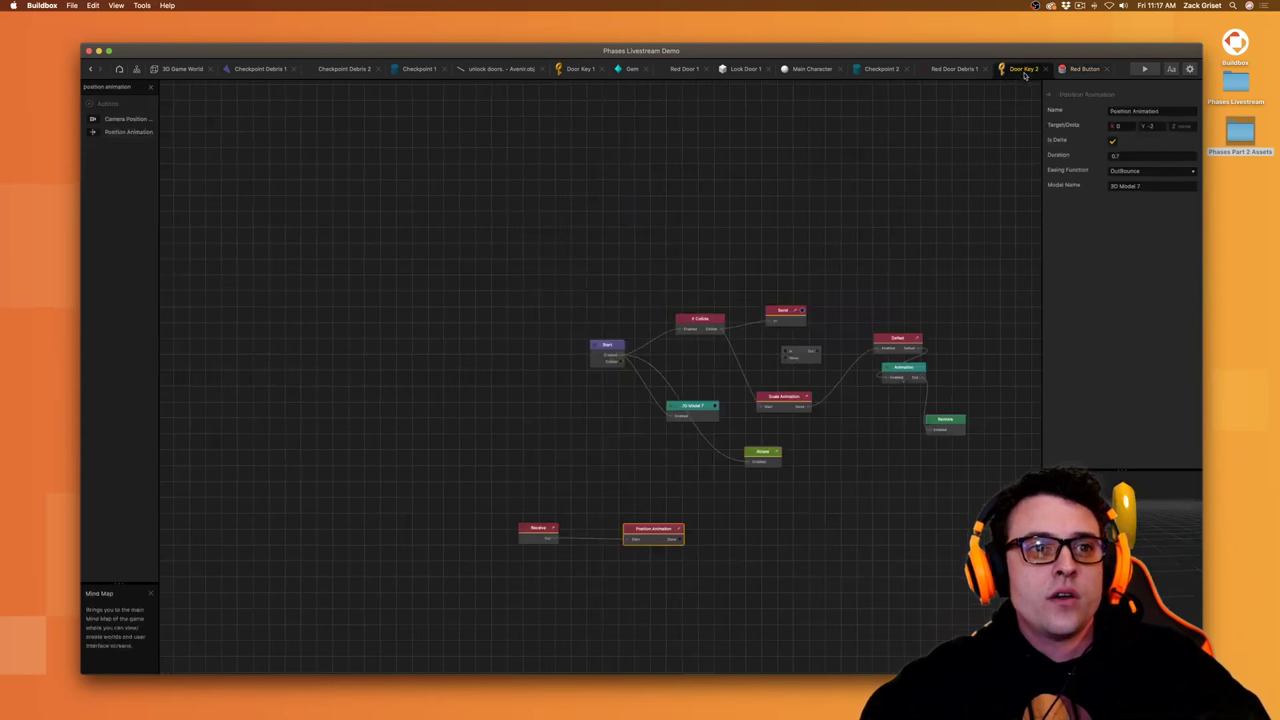
left_click(545, 532)
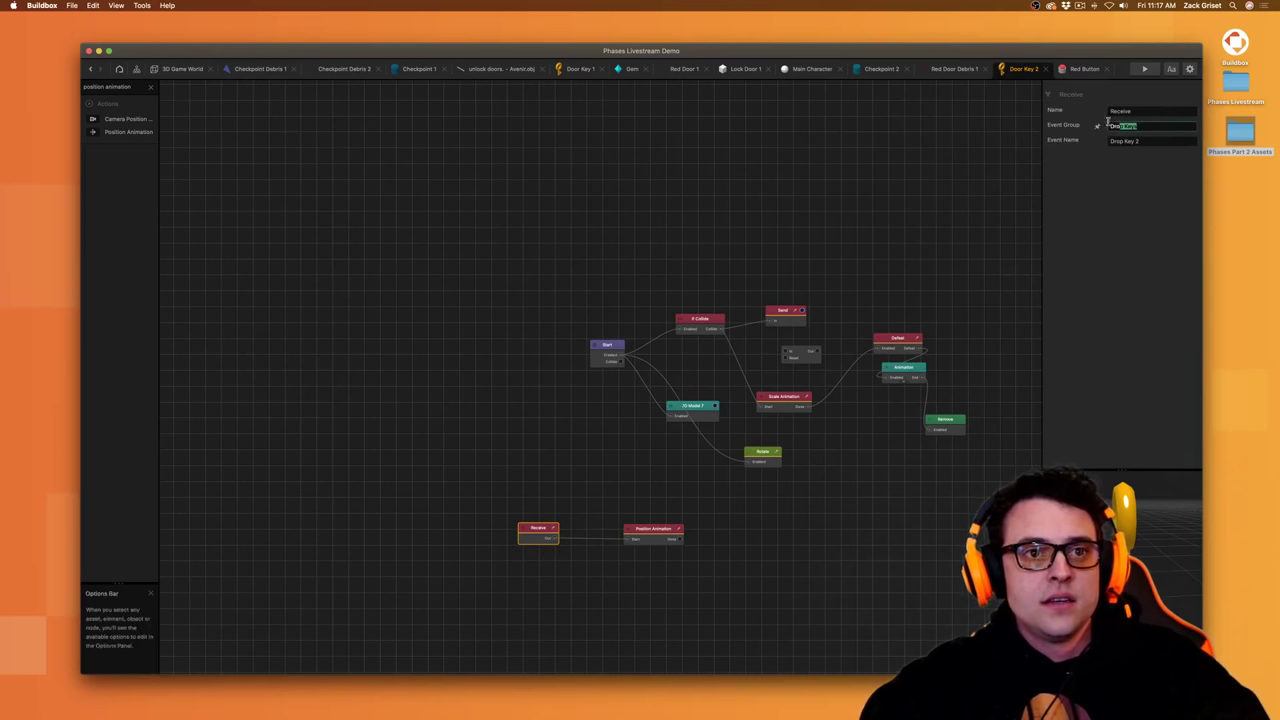
left_click(1084, 68)
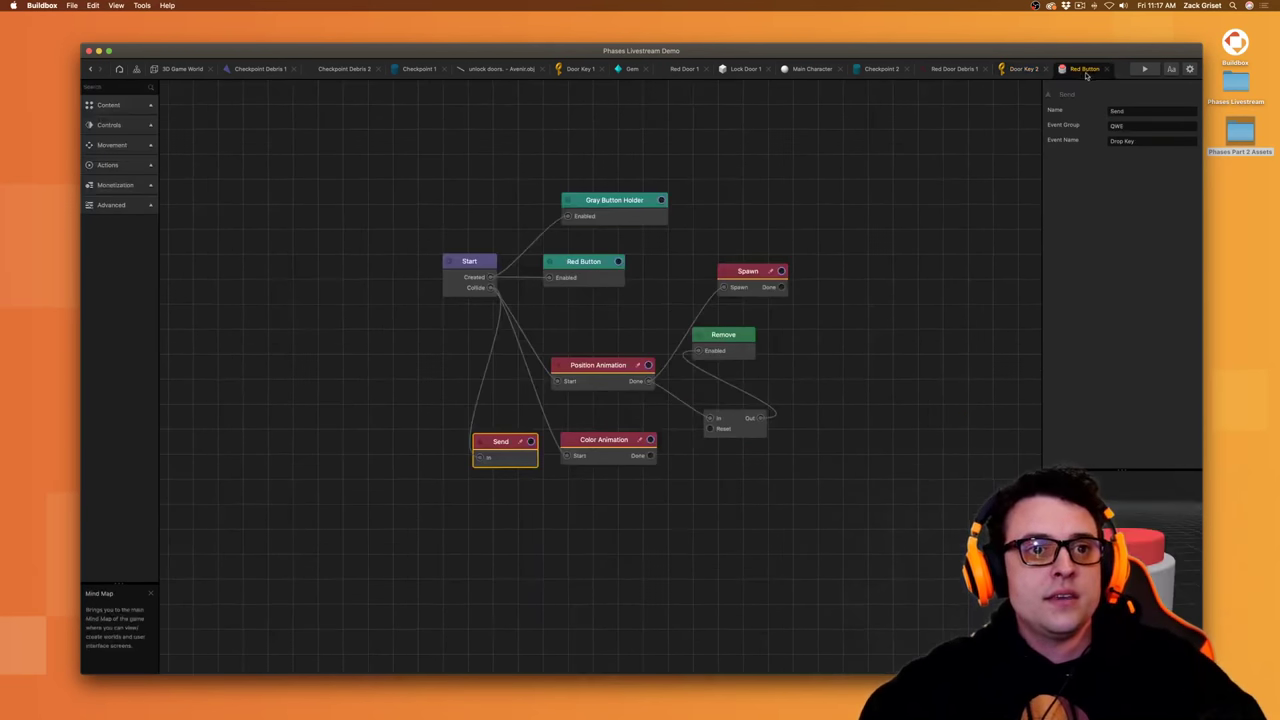
left_click(1142, 141)
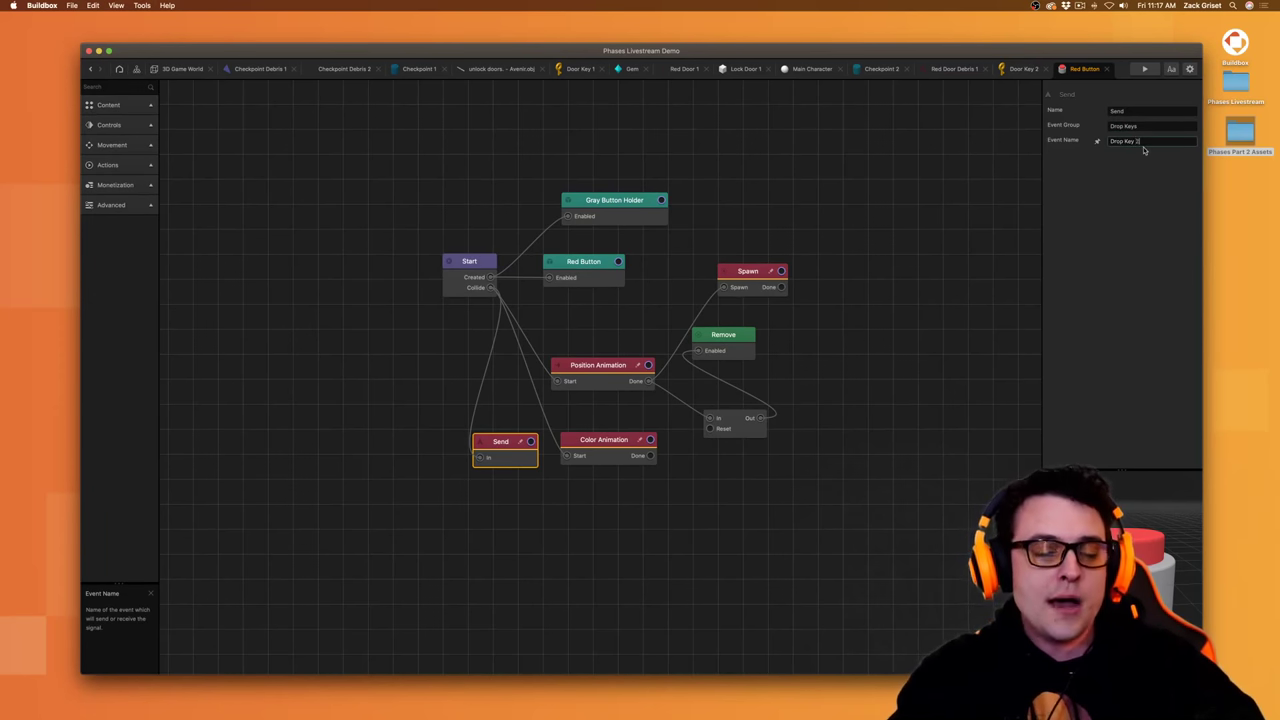
key("Return")
left_click(1016, 68)
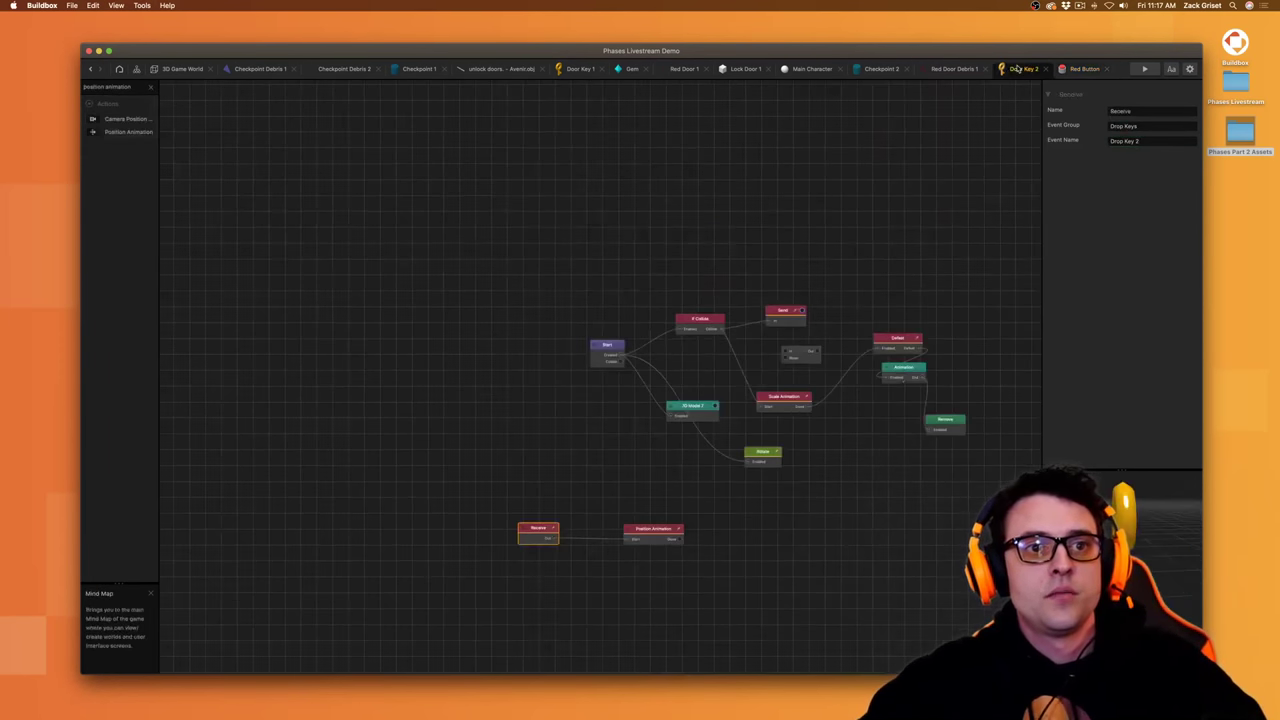
- Examine the Color Animation and Spawn node settings in the Red Button's node map
left_click(1082, 68)
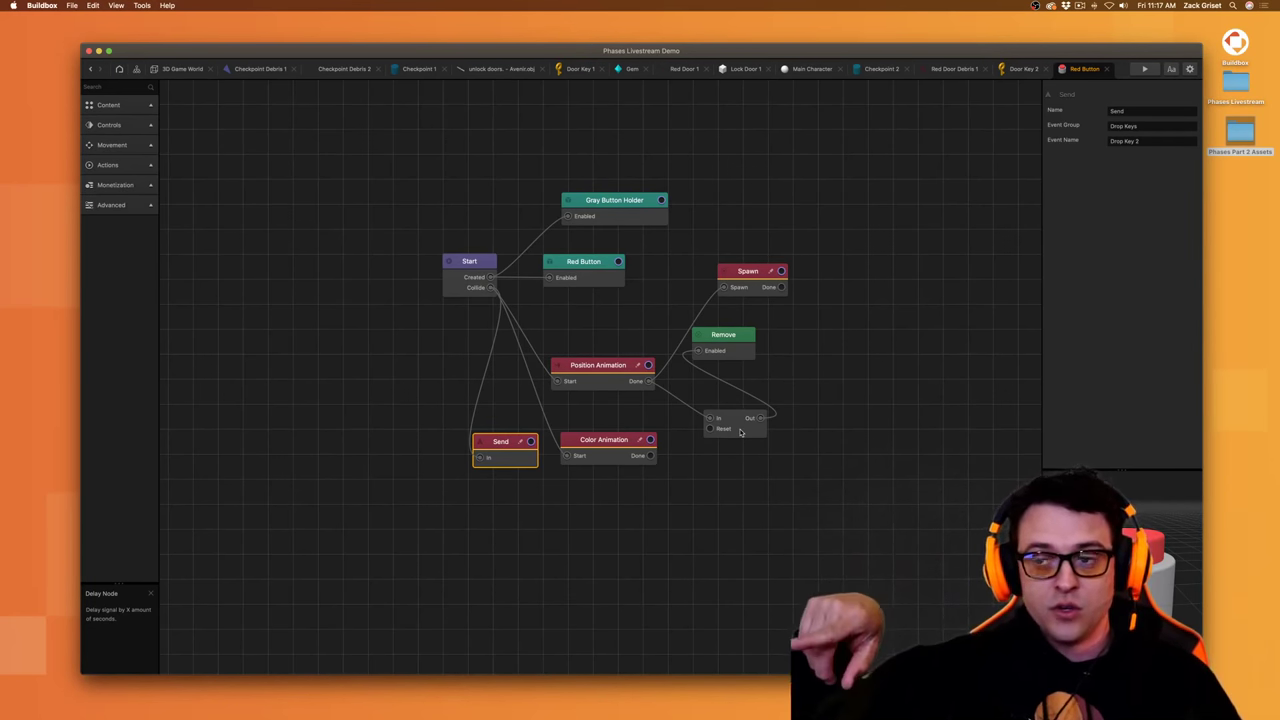
left_click(605, 448)
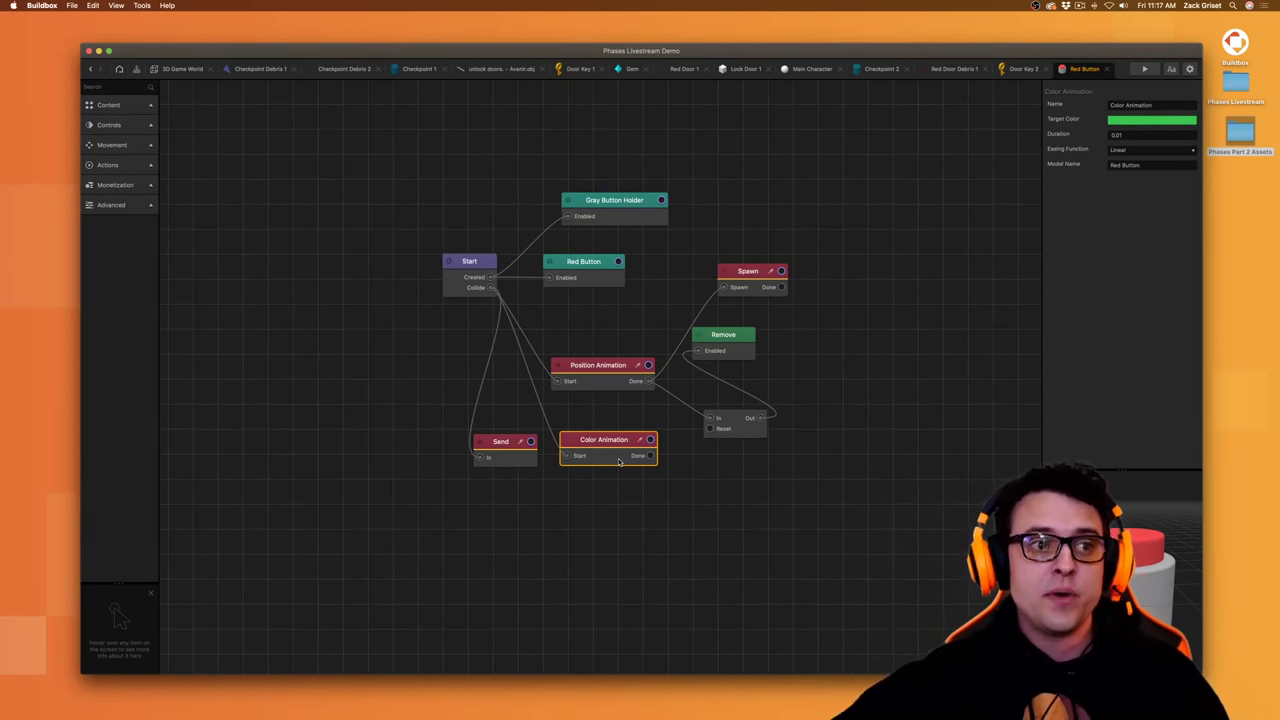
left_click(746, 290)
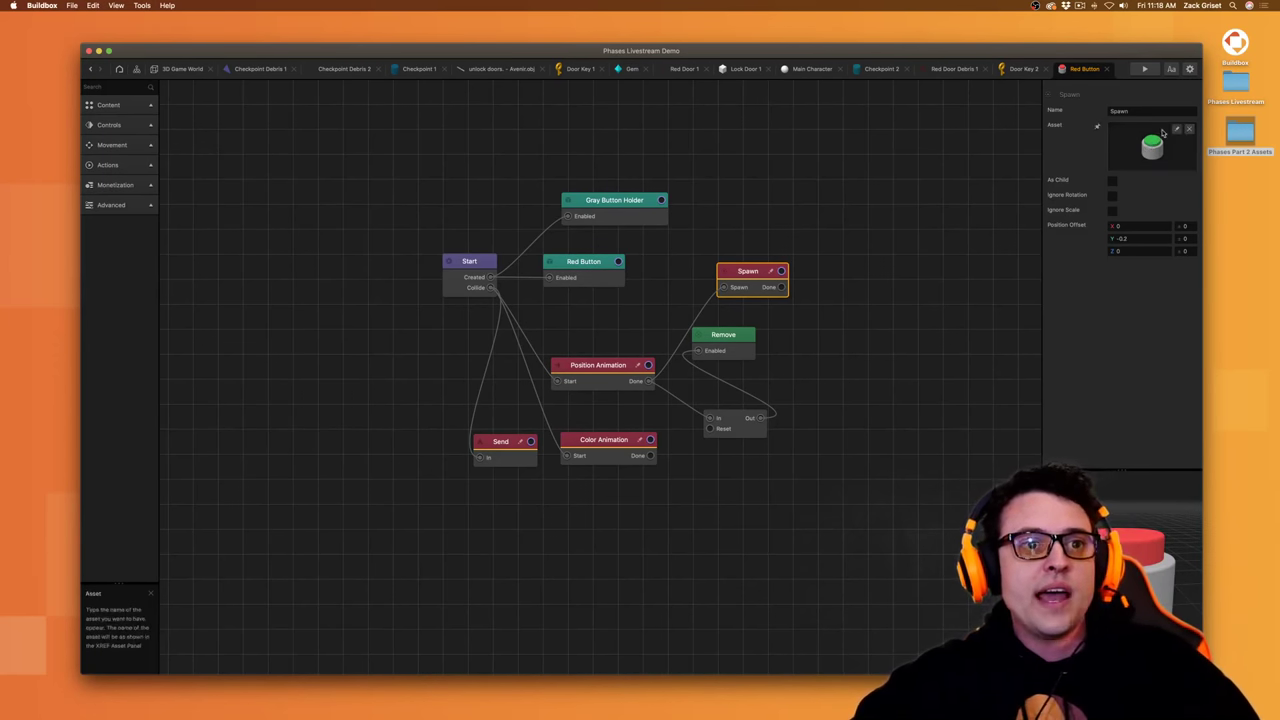
- Delete the unconnected Color Animation node from the Green Button's node map
left_click(165, 68)
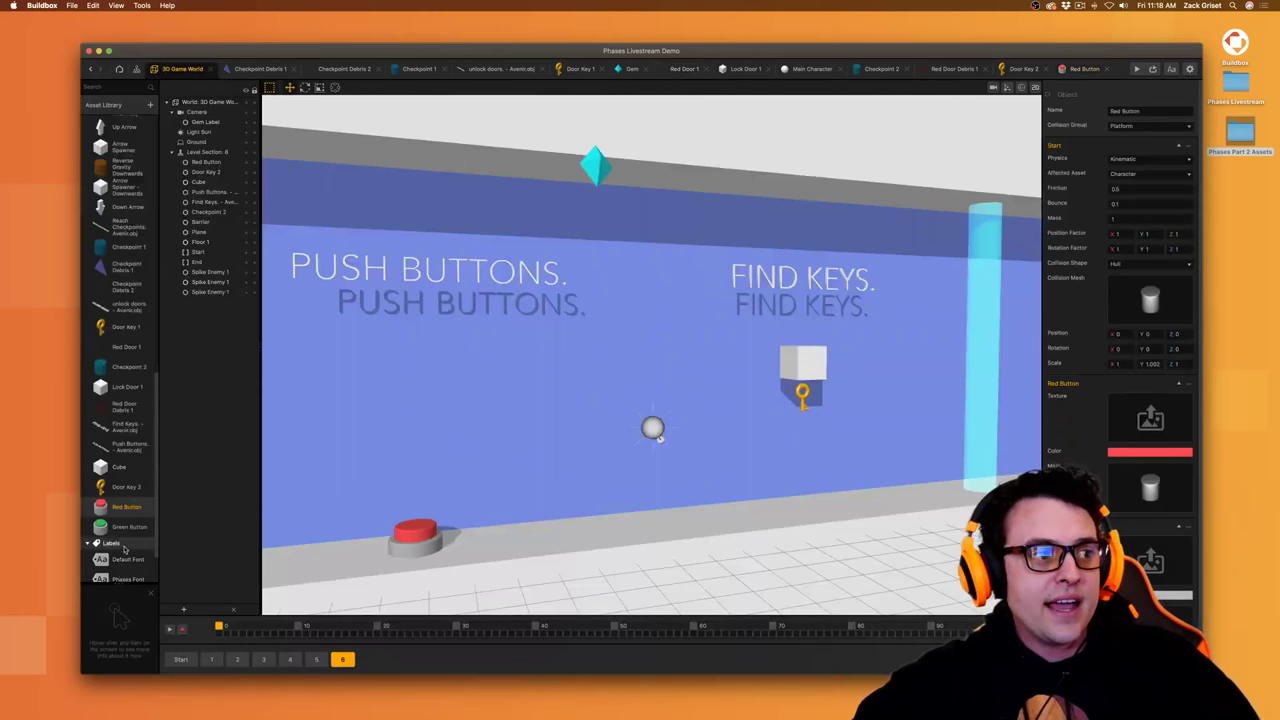
double_click(128, 527)
left_click(601, 416)
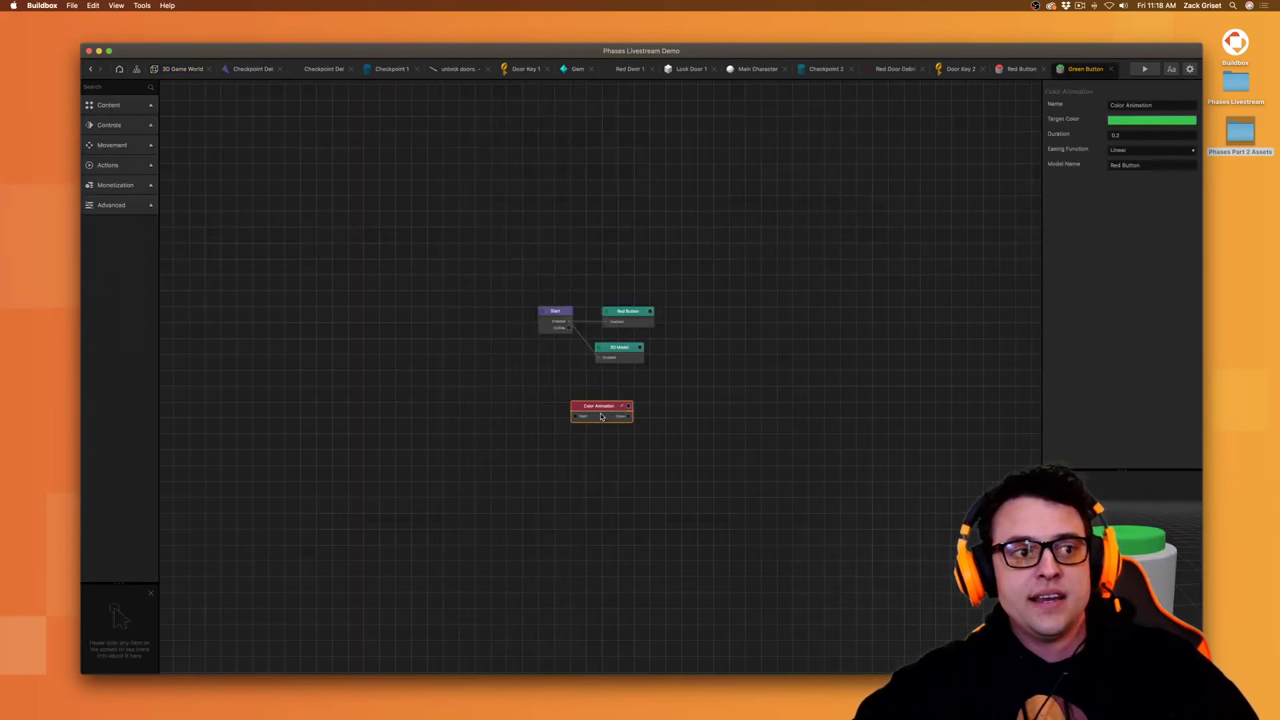
key("Delete")
scroll(633, 410, "up", 5)
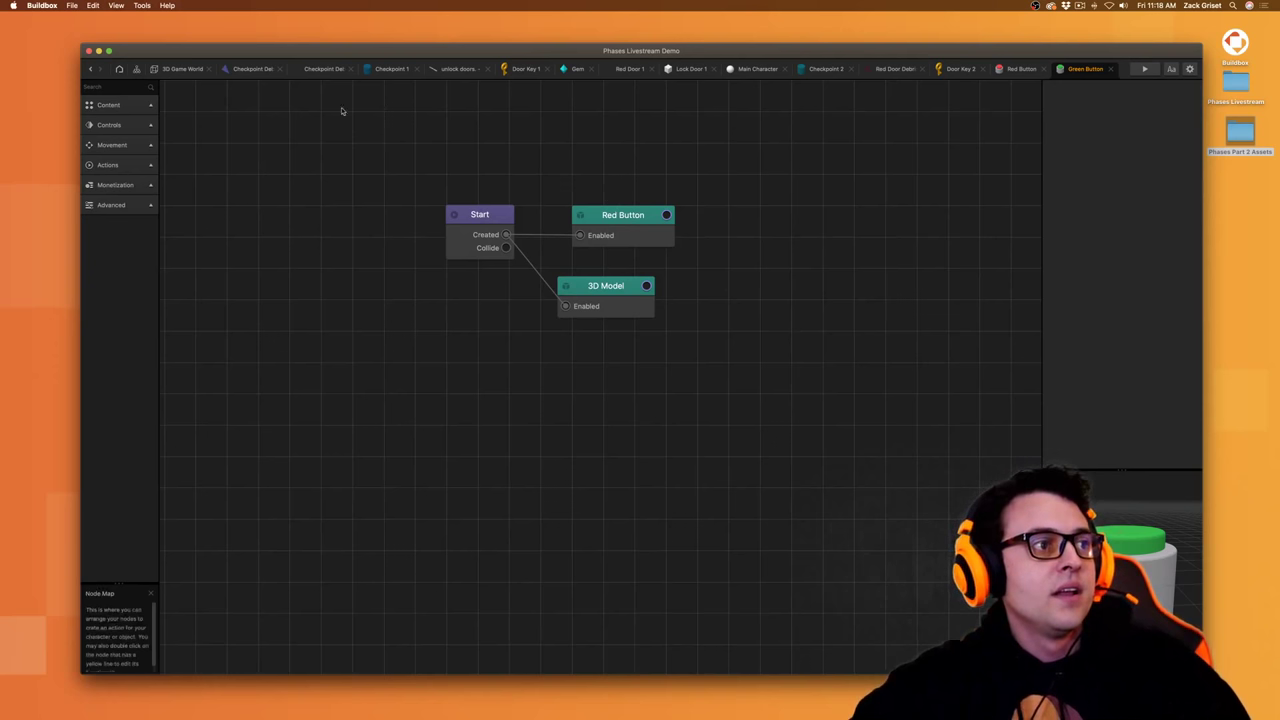
- Return to the 3D Game World and save the project
left_click(182, 68)
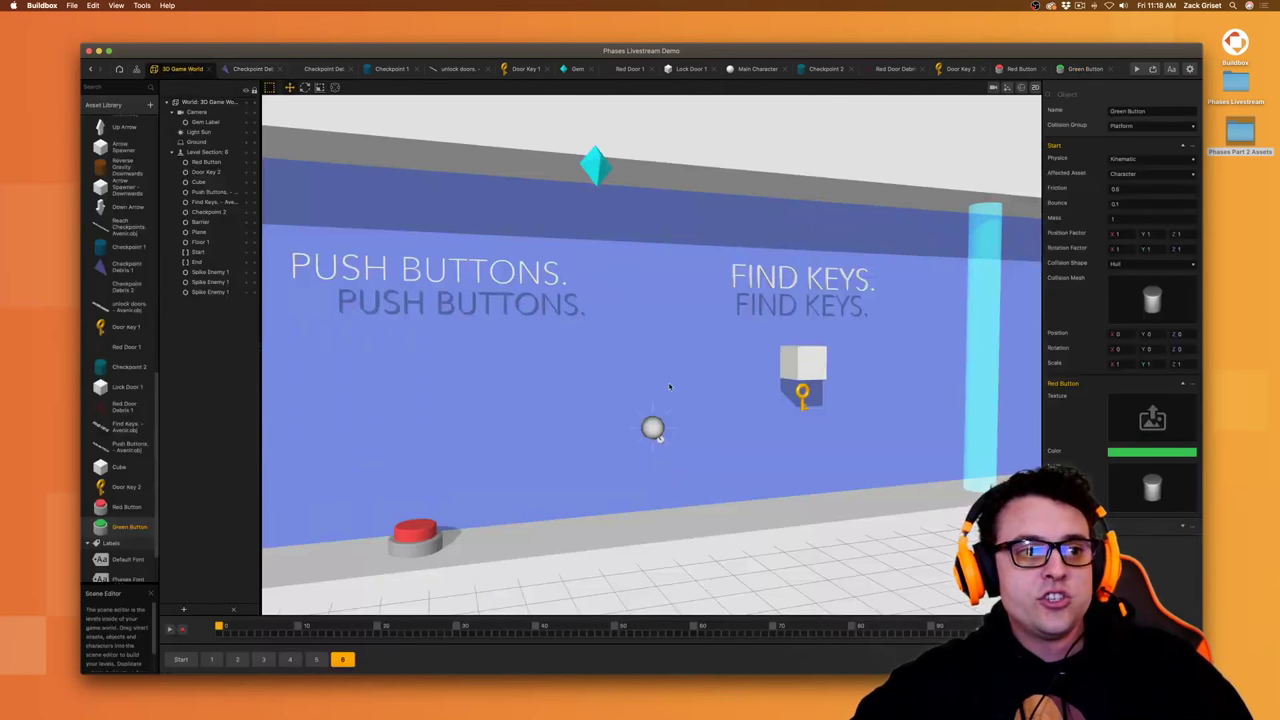
scroll(675, 405, "down", 5)
scroll(680, 423, "up", 3)
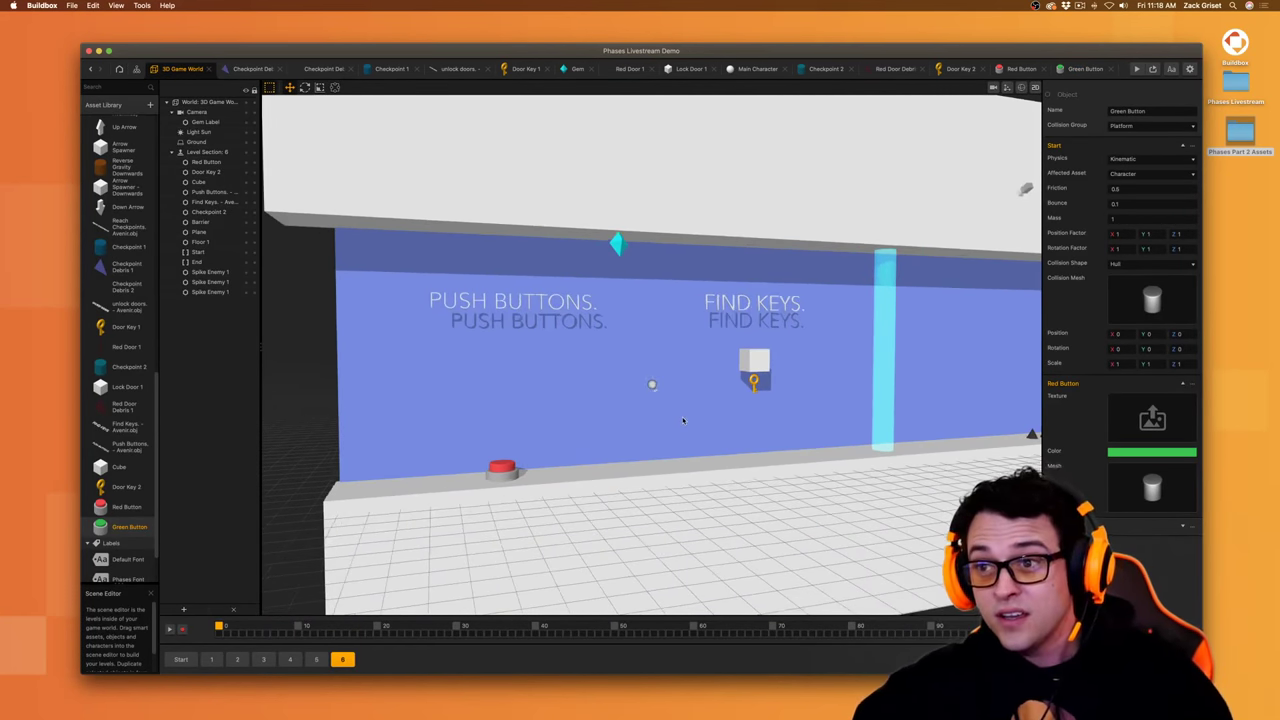
key("super+s")
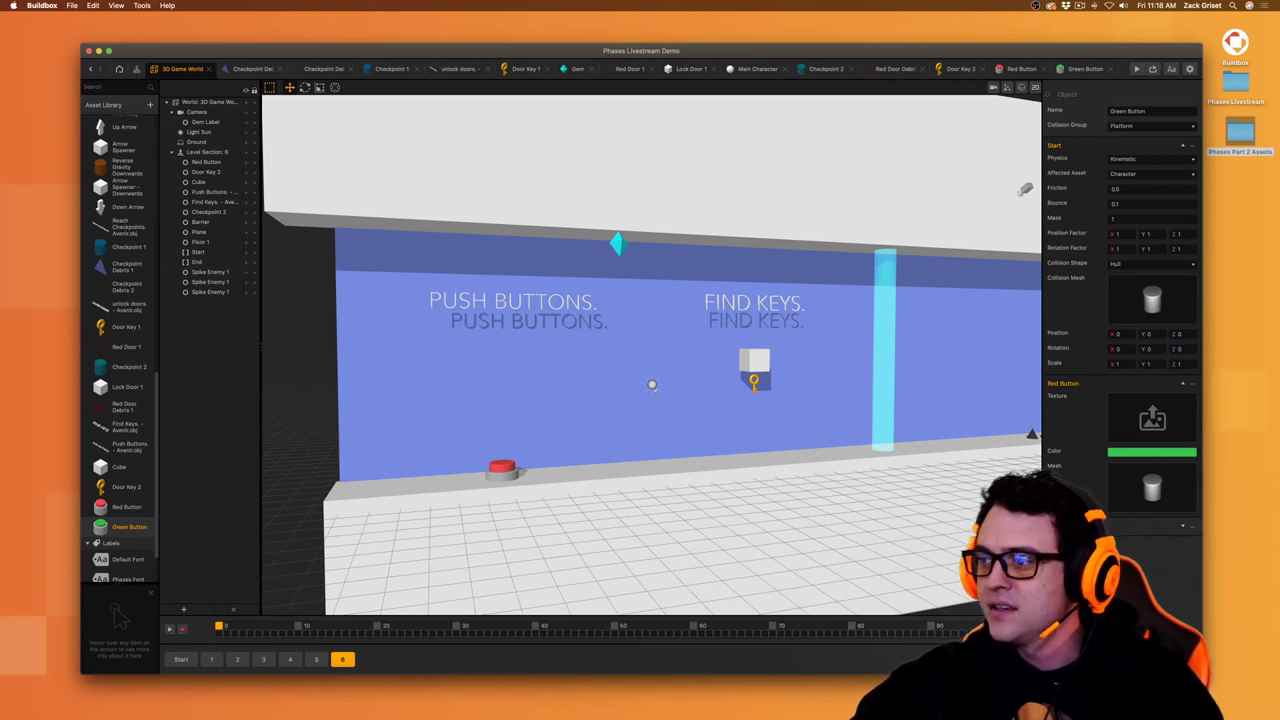
- Preview scene 6 and move the ball onto the red button to test the key drop, closing the preview when done
left_click(1155, 70)
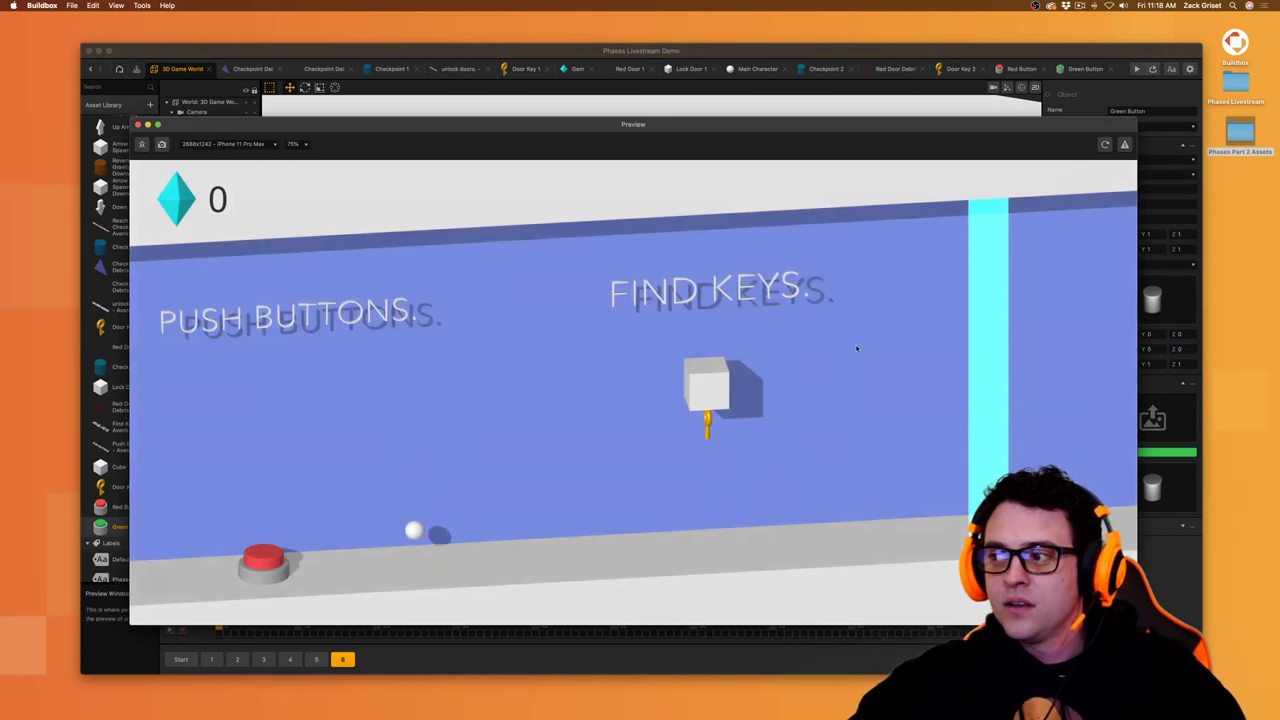
key("Left")
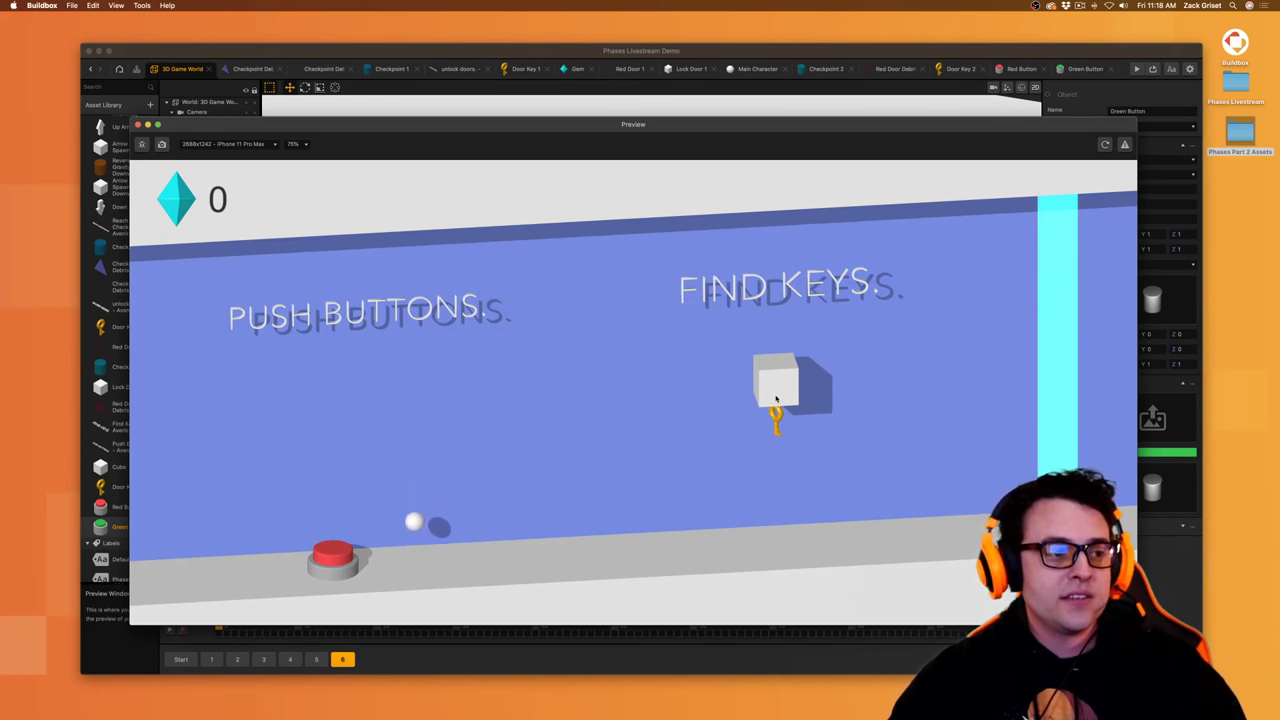
key("Left")
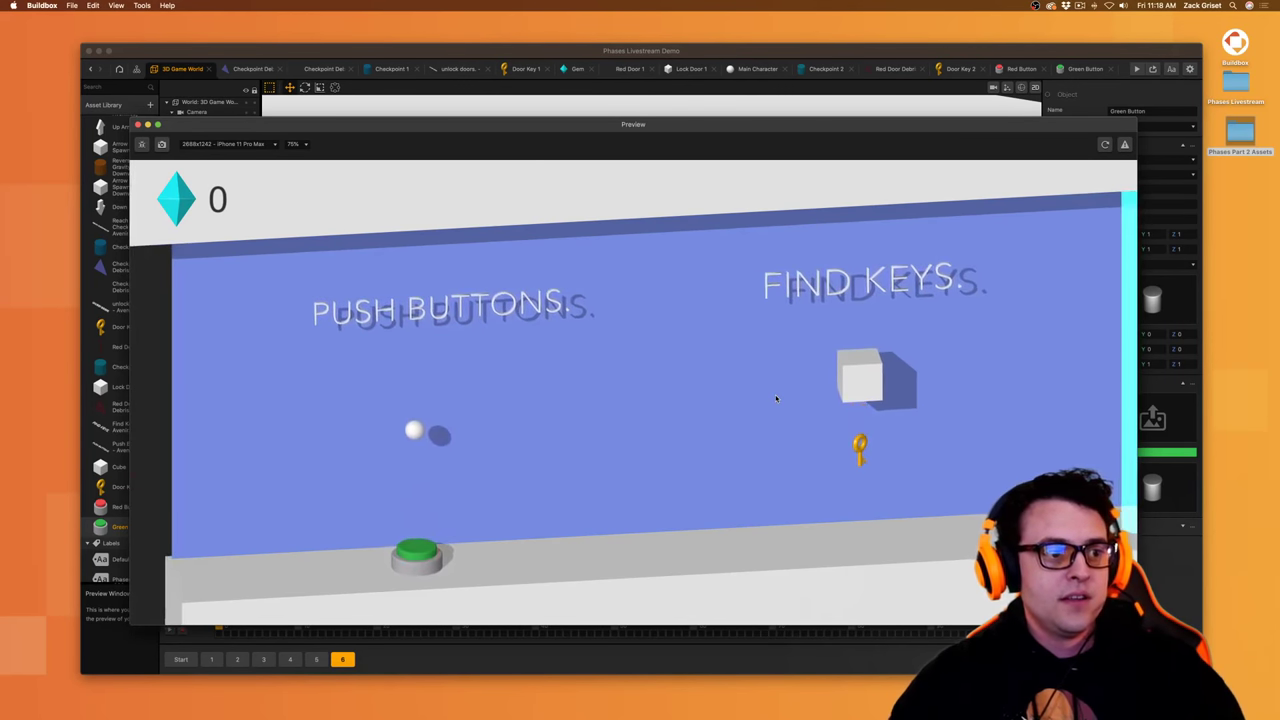
key("Right")
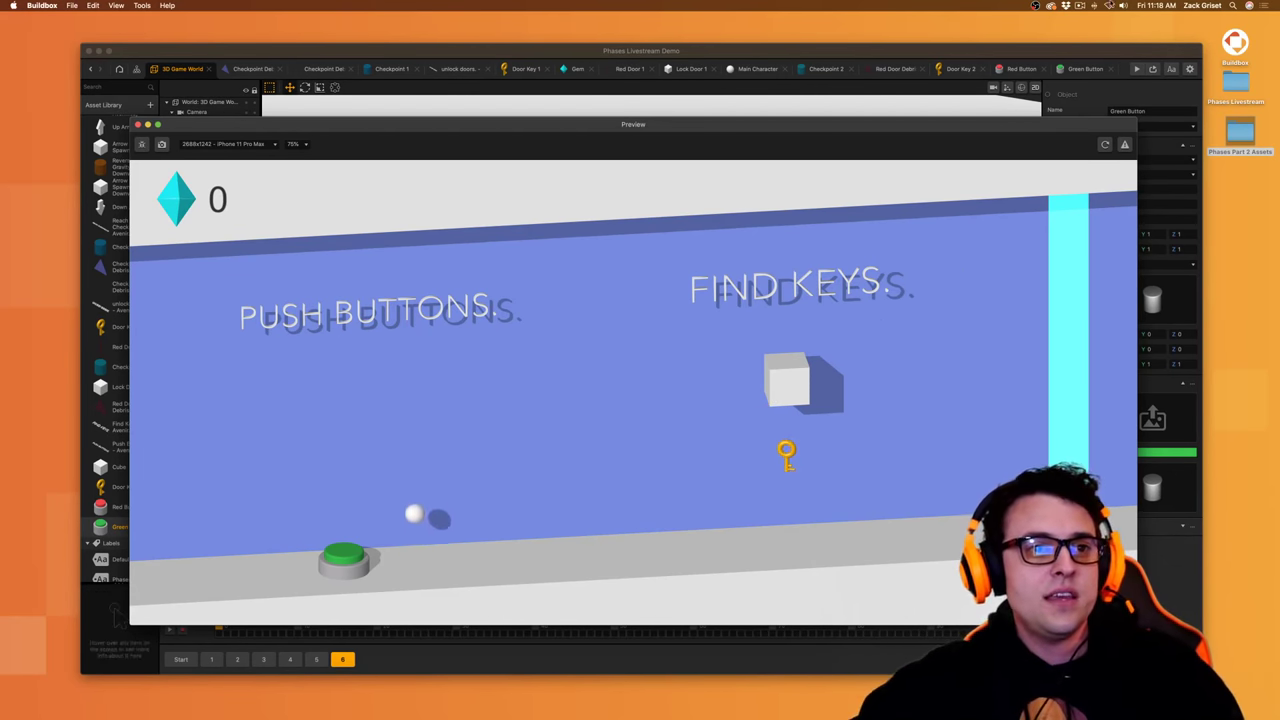
left_click(138, 124)
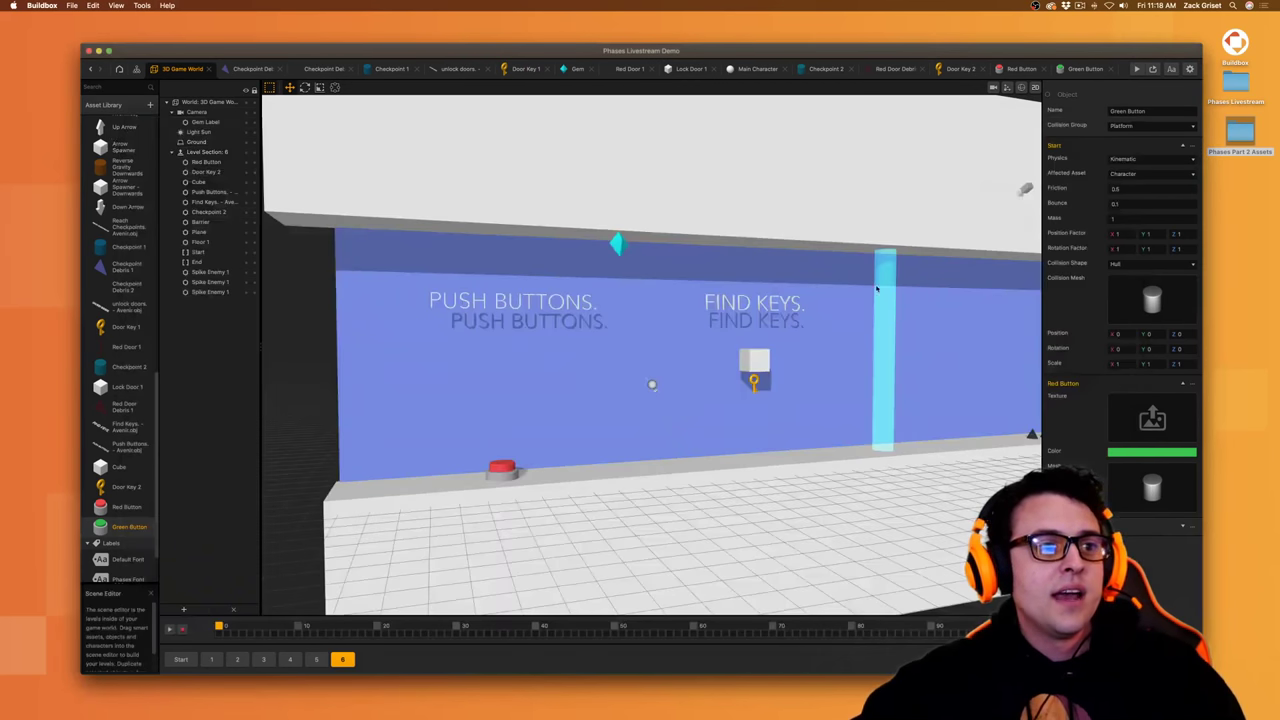
- Raise Door Key 2 until it is hidden inside the cube, and test the red button's key drop in a scene 6 preview
left_click(757, 383)
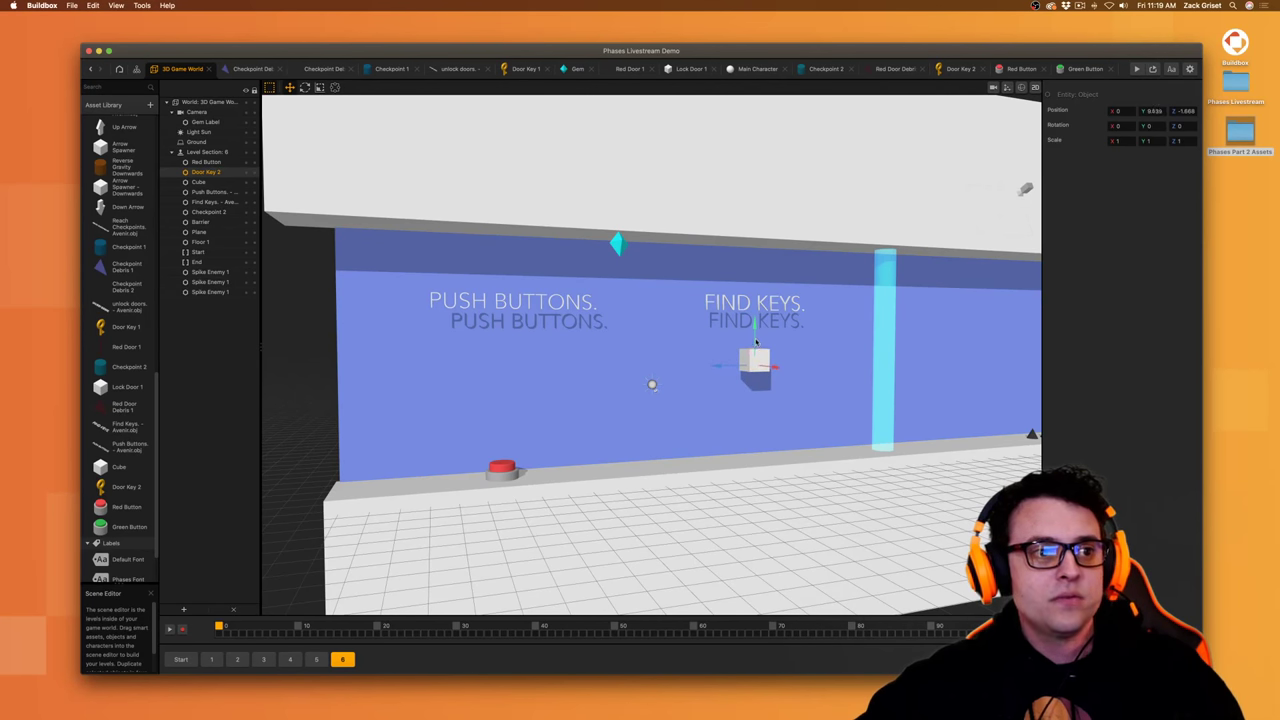
left_click(1136, 69)
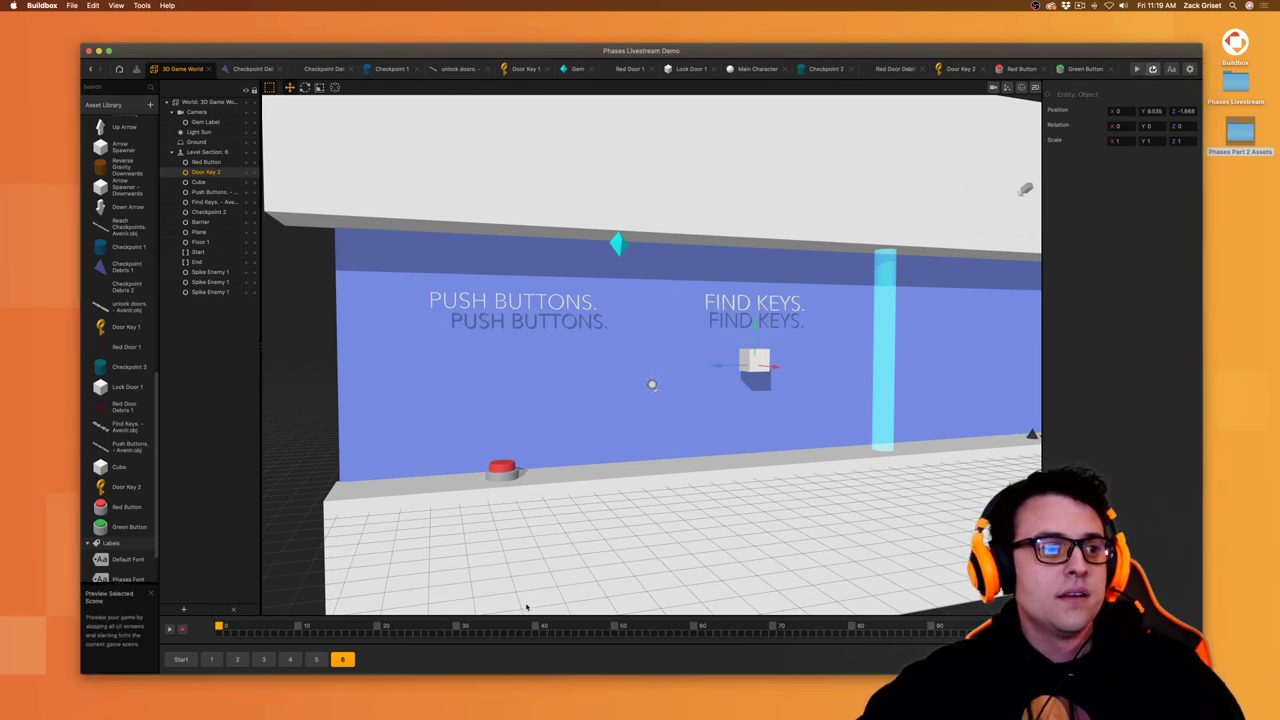
left_click(586, 543)
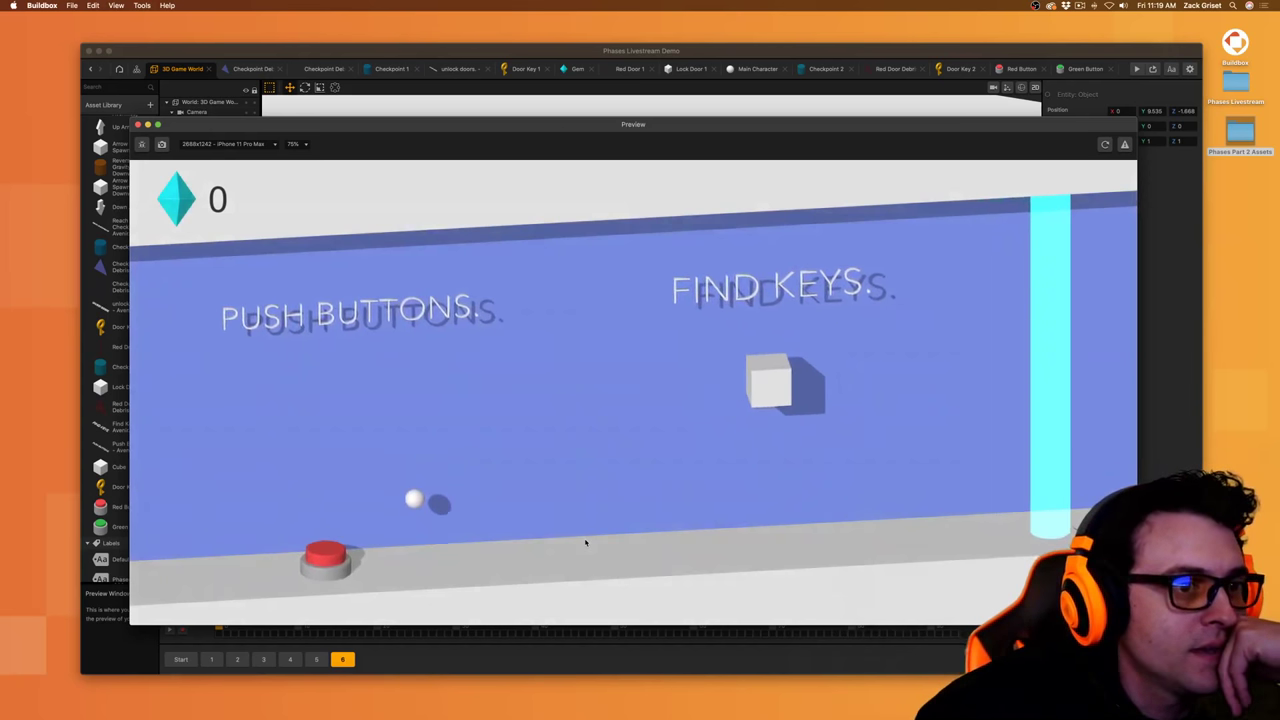
left_click(586, 543)
key("Left")
key("Left")
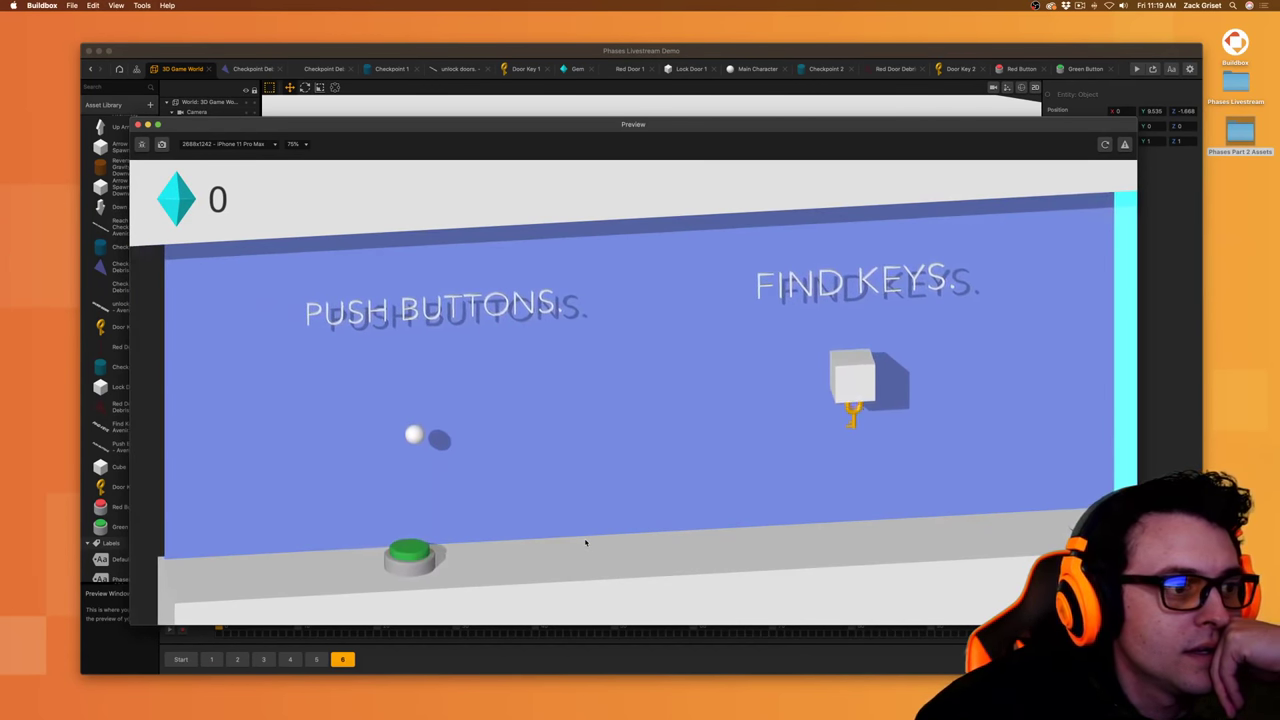
key("Right")
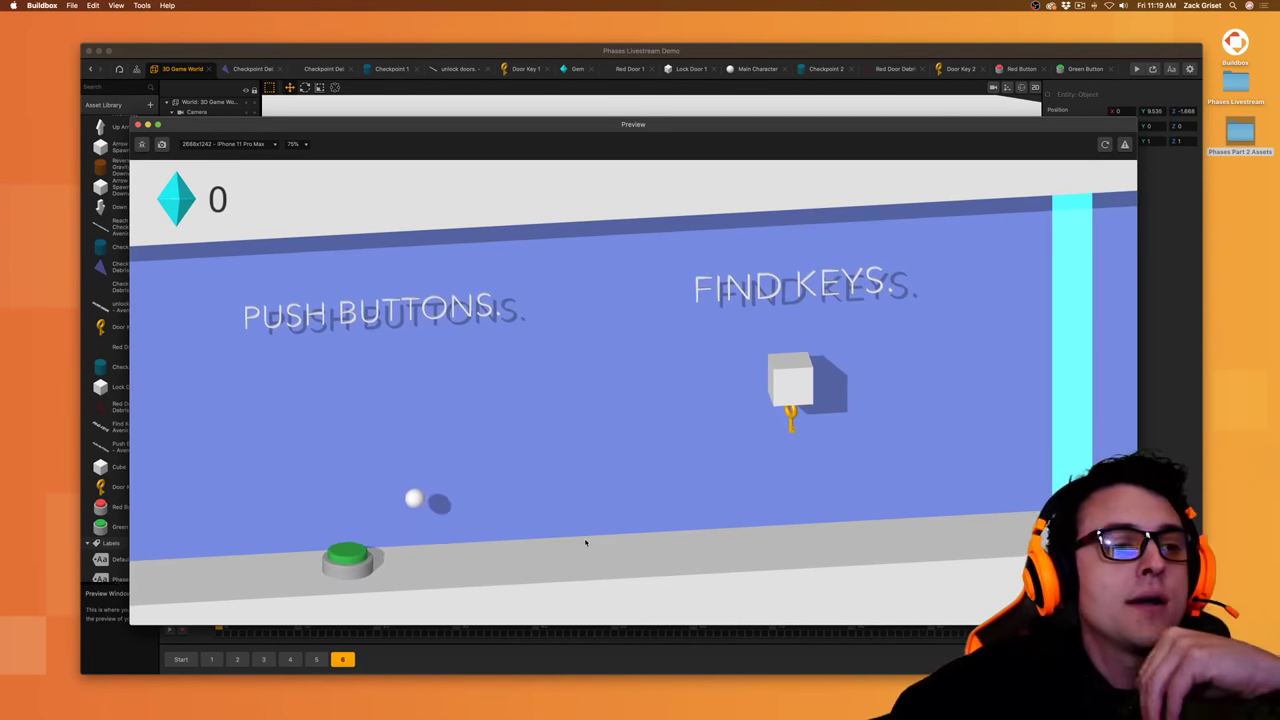
left_click(139, 124)
- Set Door Key 2's Position Animation to a Y delta of -4 and a duration of 0.8
left_click(948, 69)
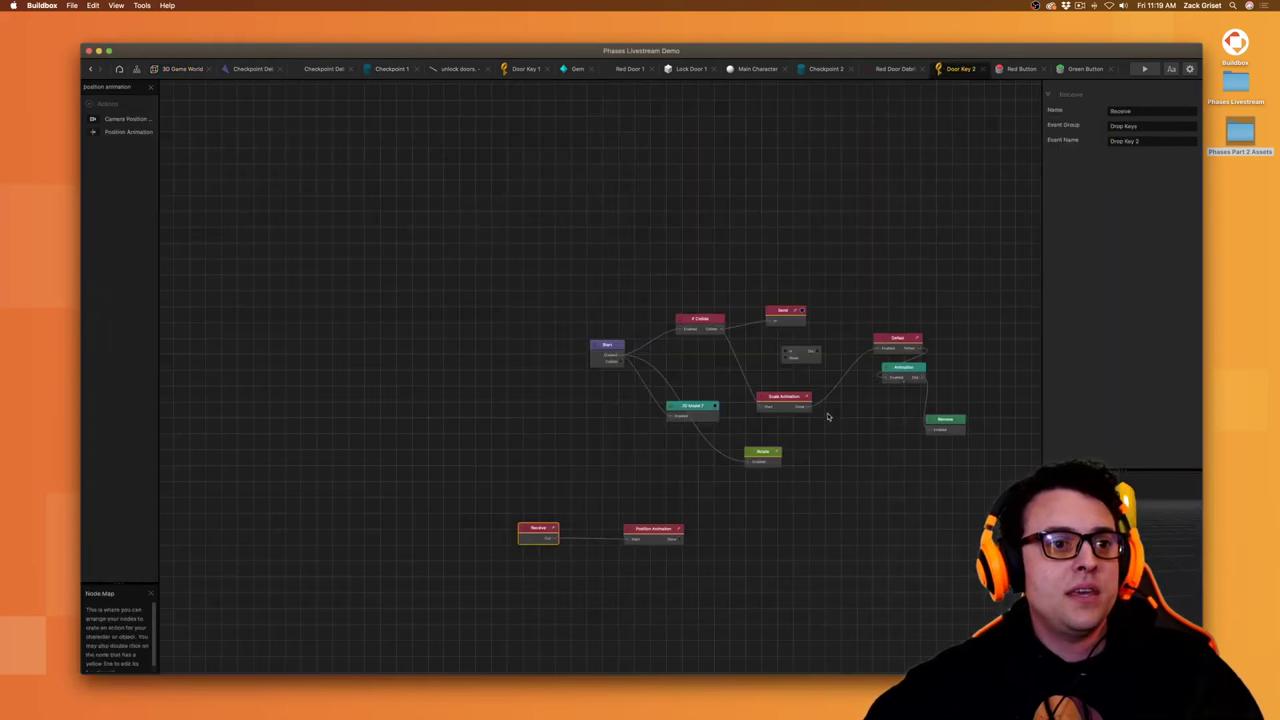
left_click(630, 538)
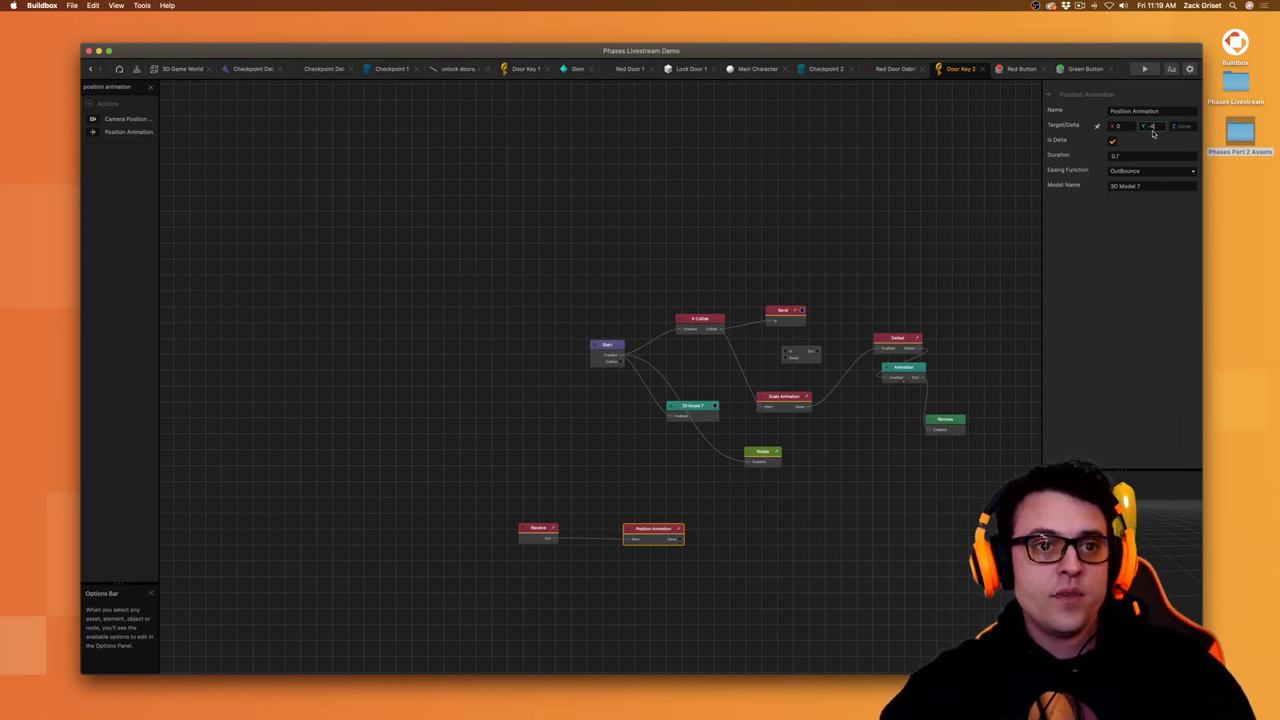
left_click(1141, 157)
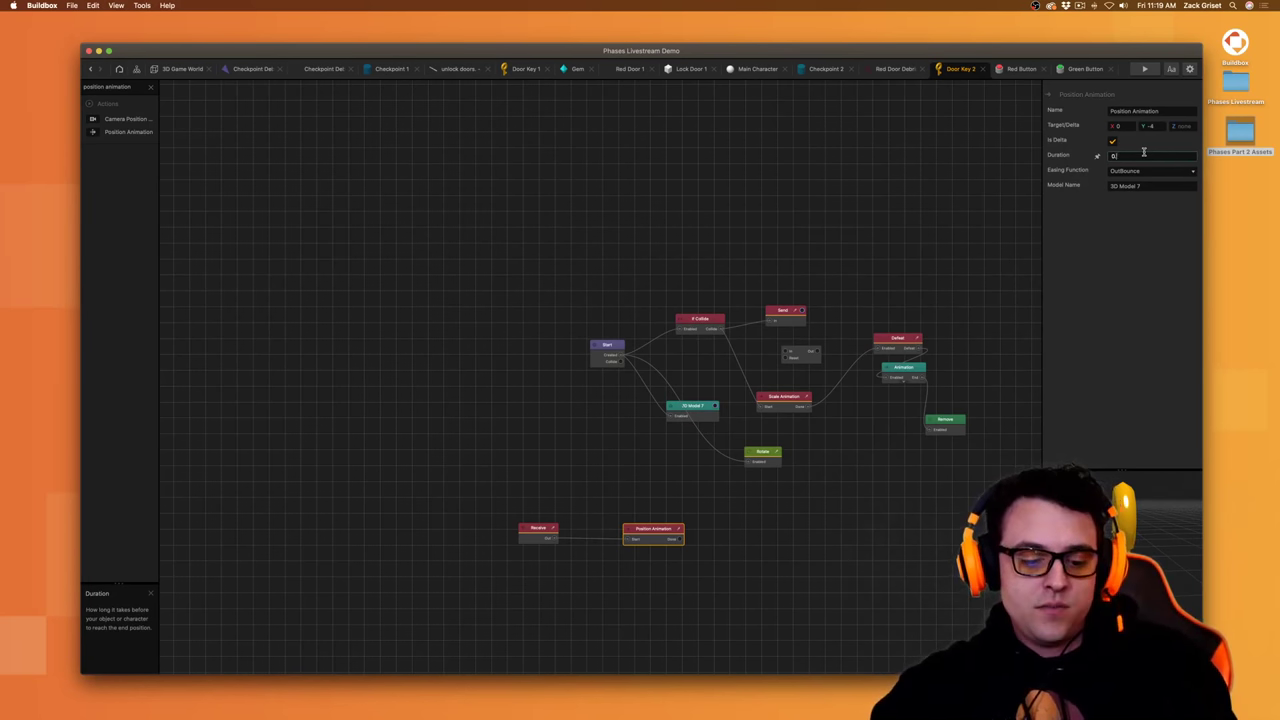
left_click(1146, 294)
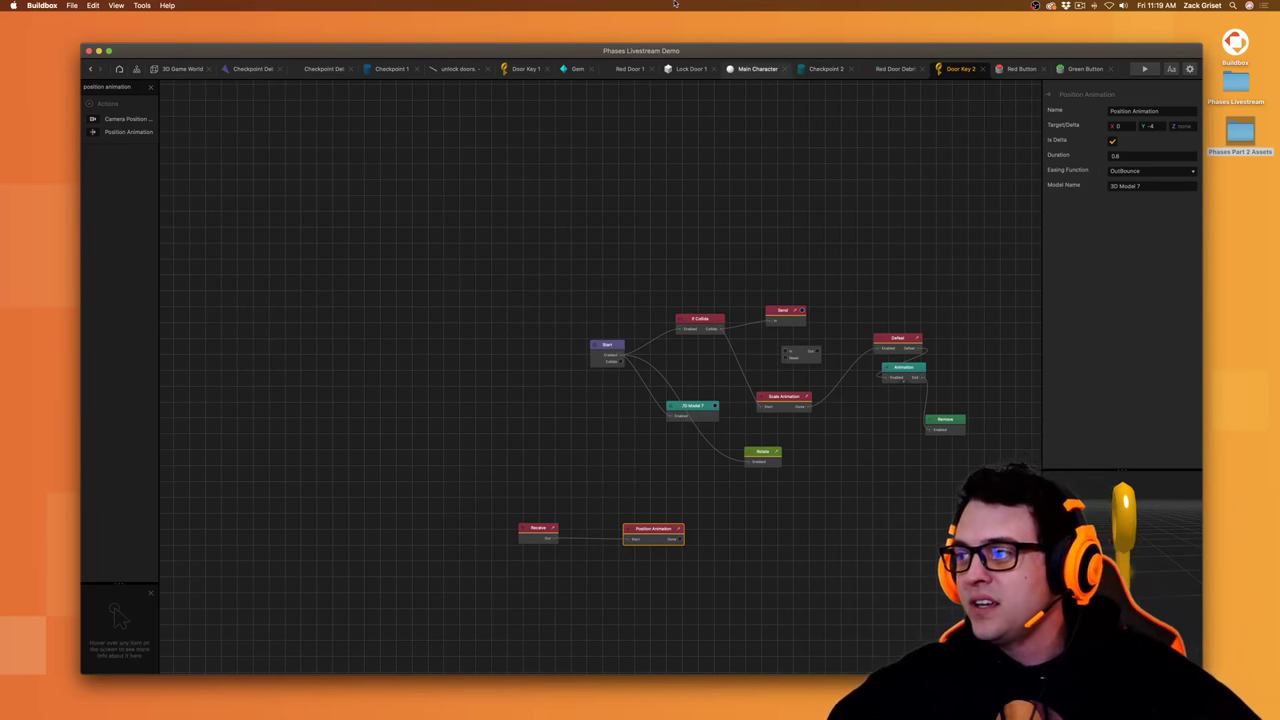
- Preview scene 6 from the 3D Game World and push the red button to check how far the key drops with the new animation values
left_click(178, 67)
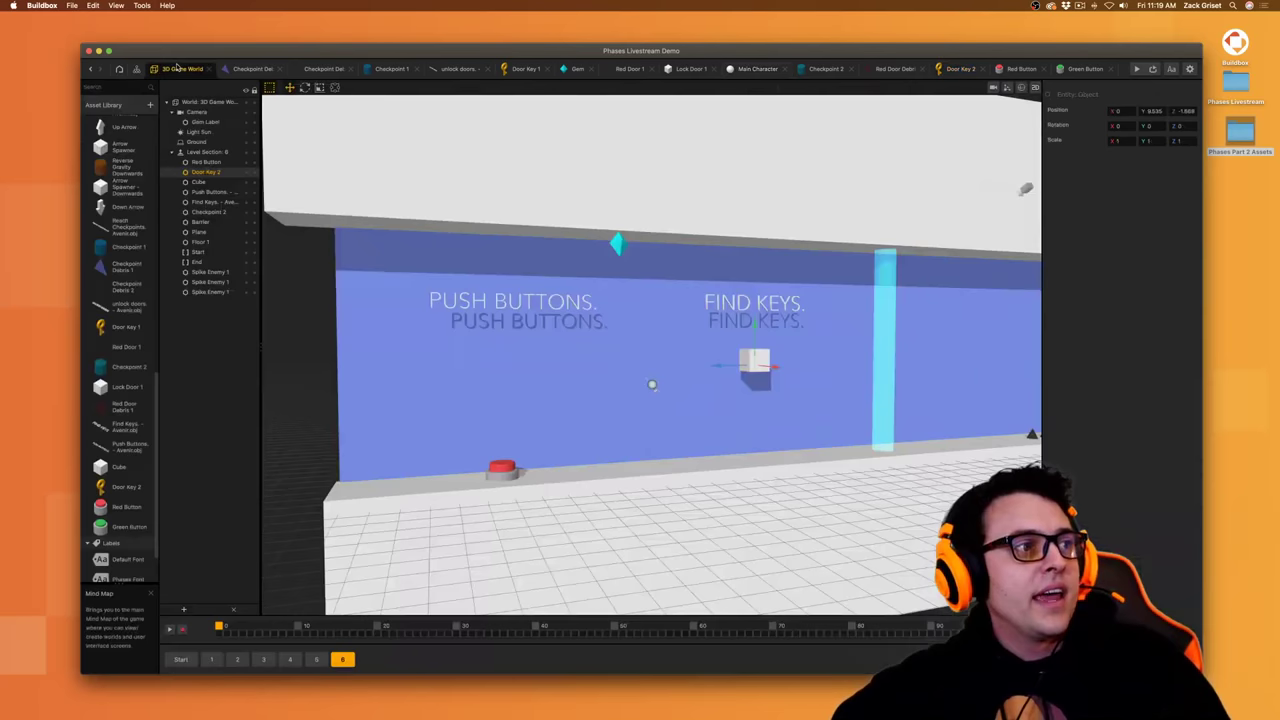
left_click(1136, 68)
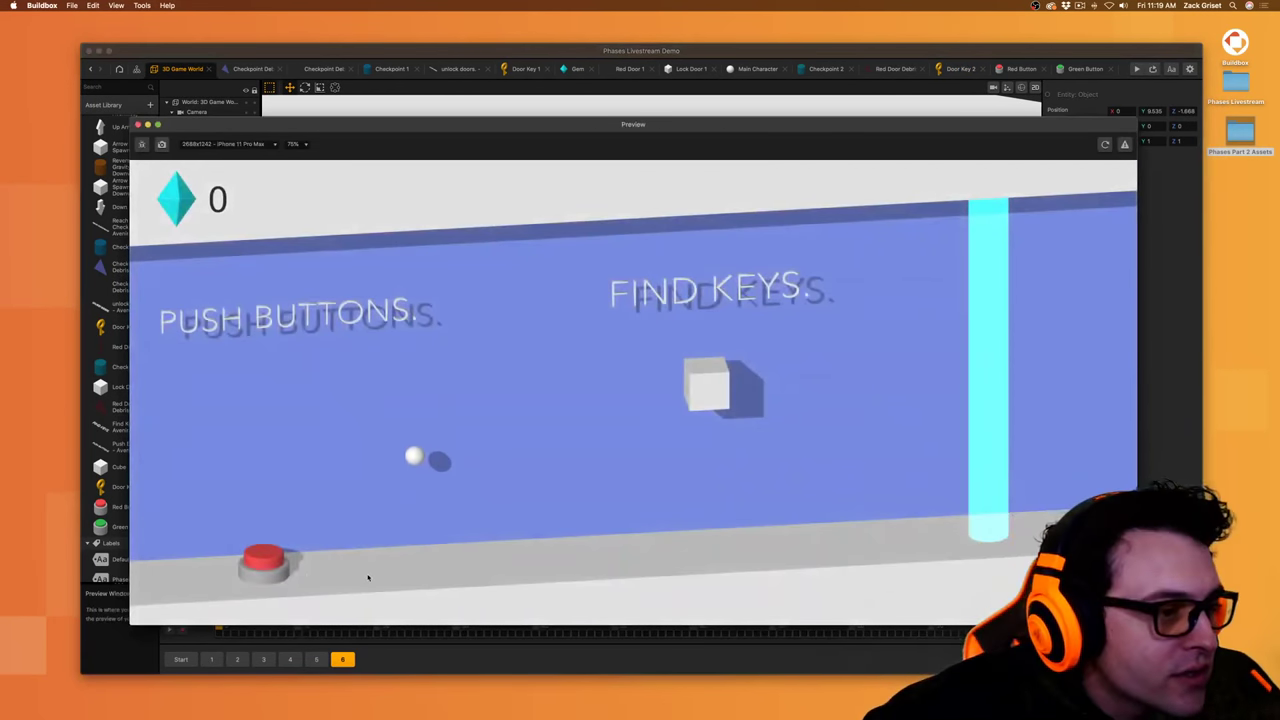
left_click(368, 577)
left_click(368, 577)
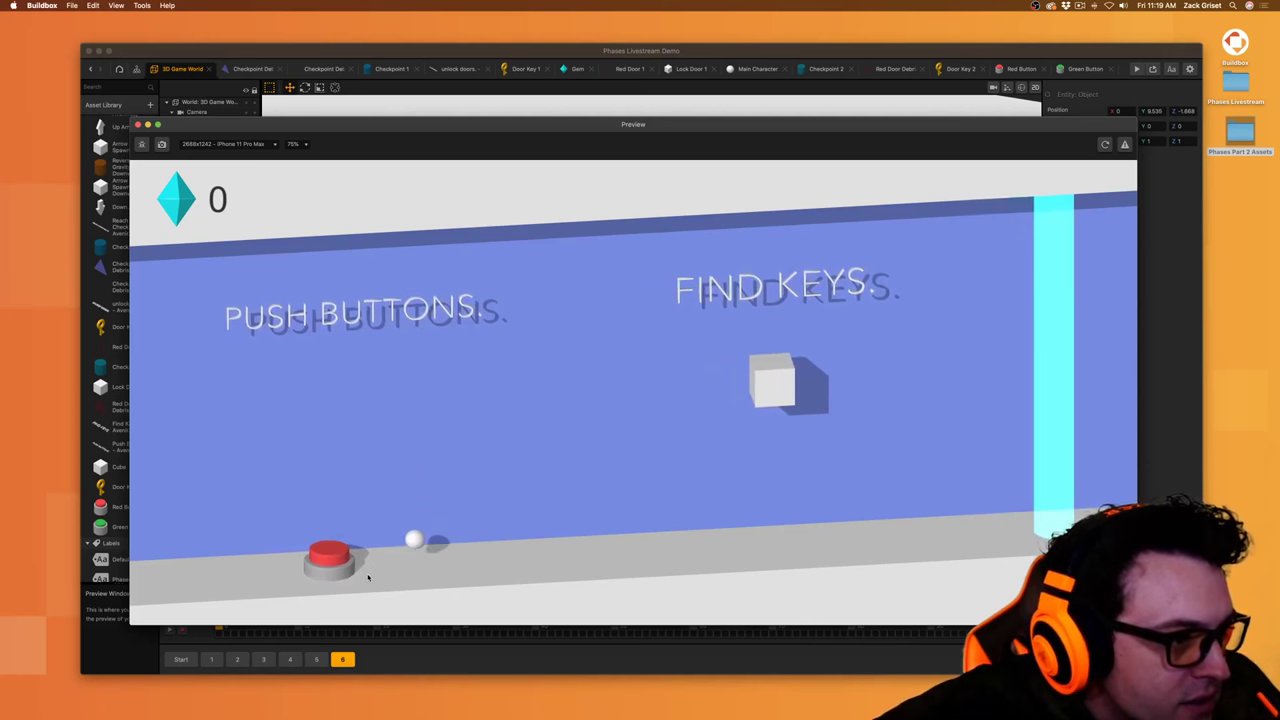
left_click(368, 577)
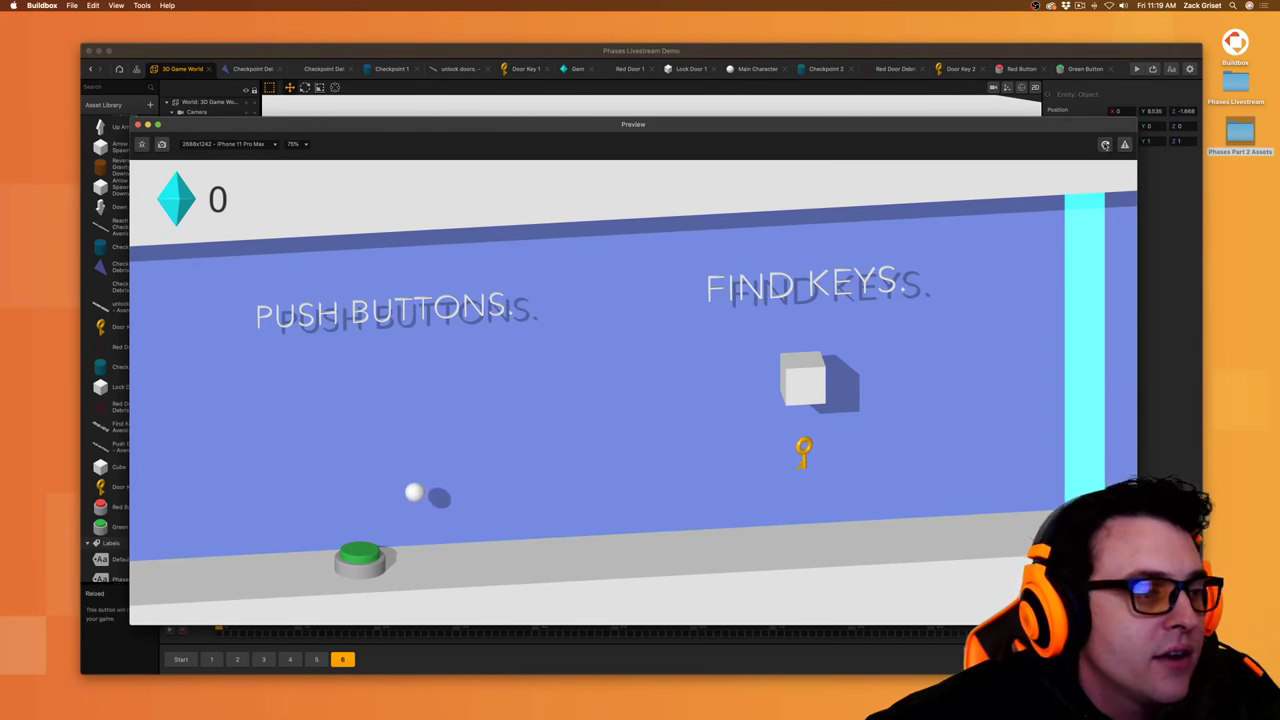
left_click(1105, 144)
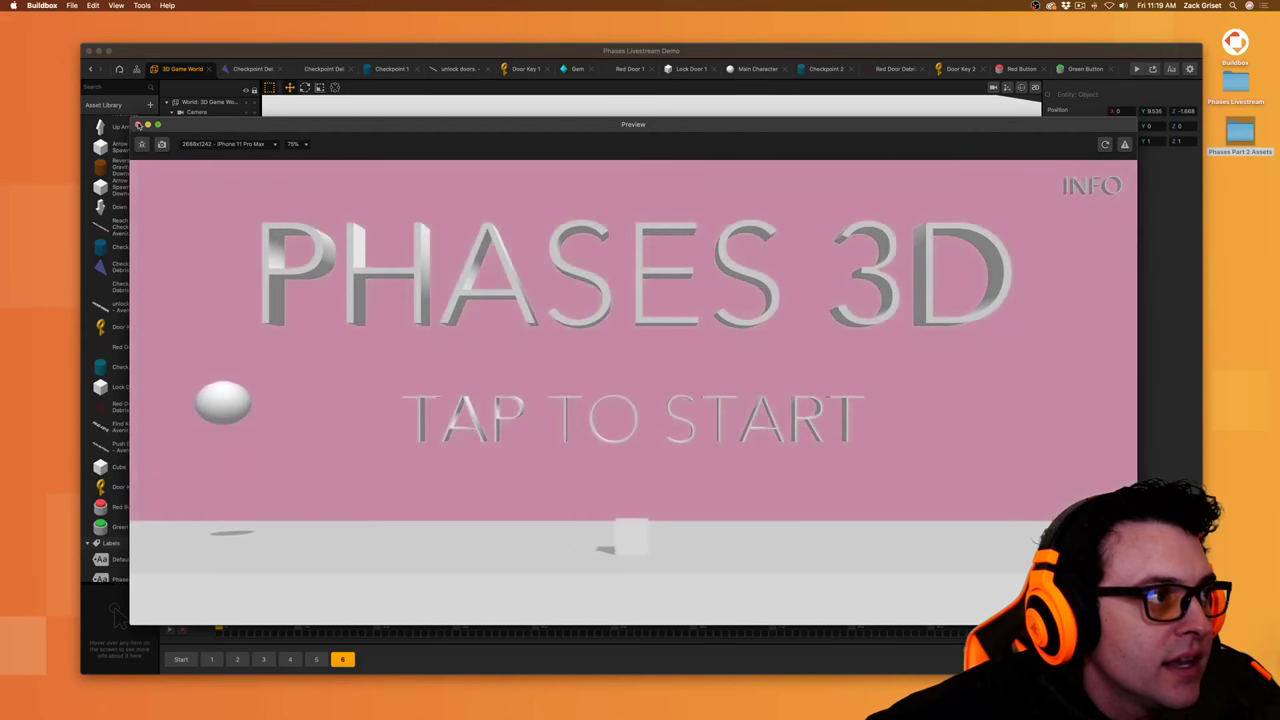
left_click(138, 124)
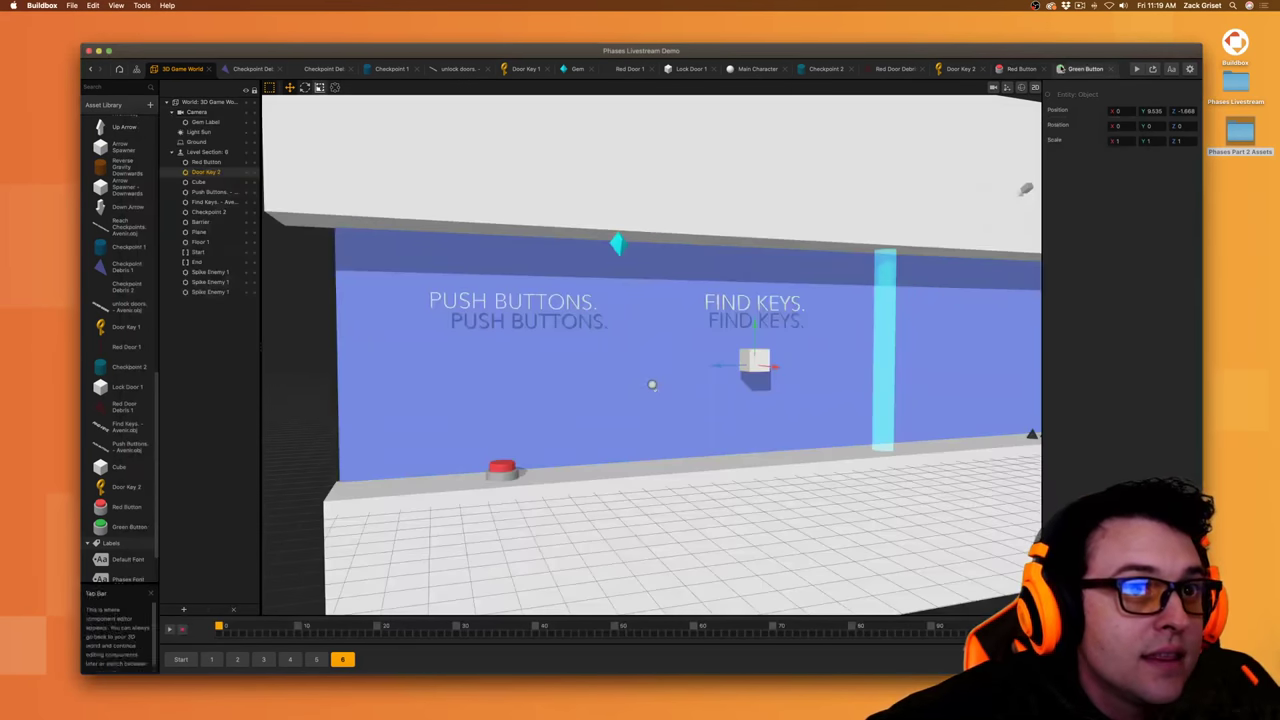
- Preview scene 6, push the red button to watch its swap to the green button, and close the preview
left_click(1153, 69)
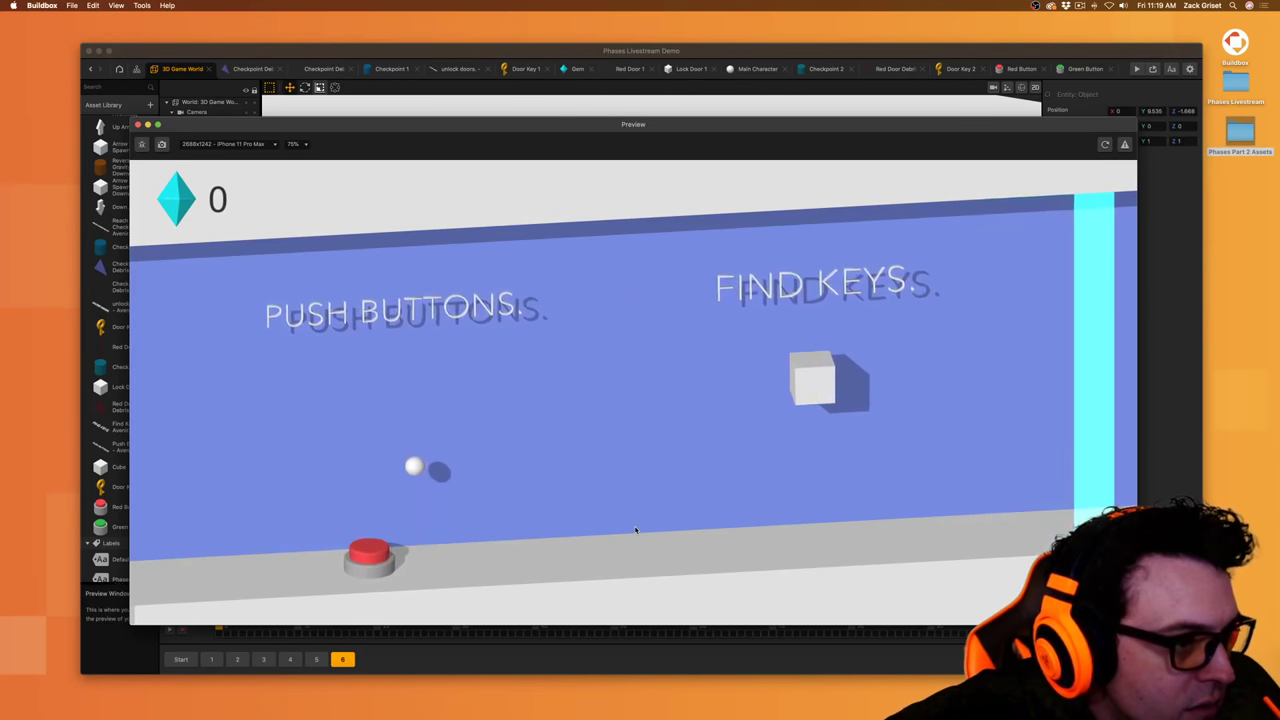
key("Right")
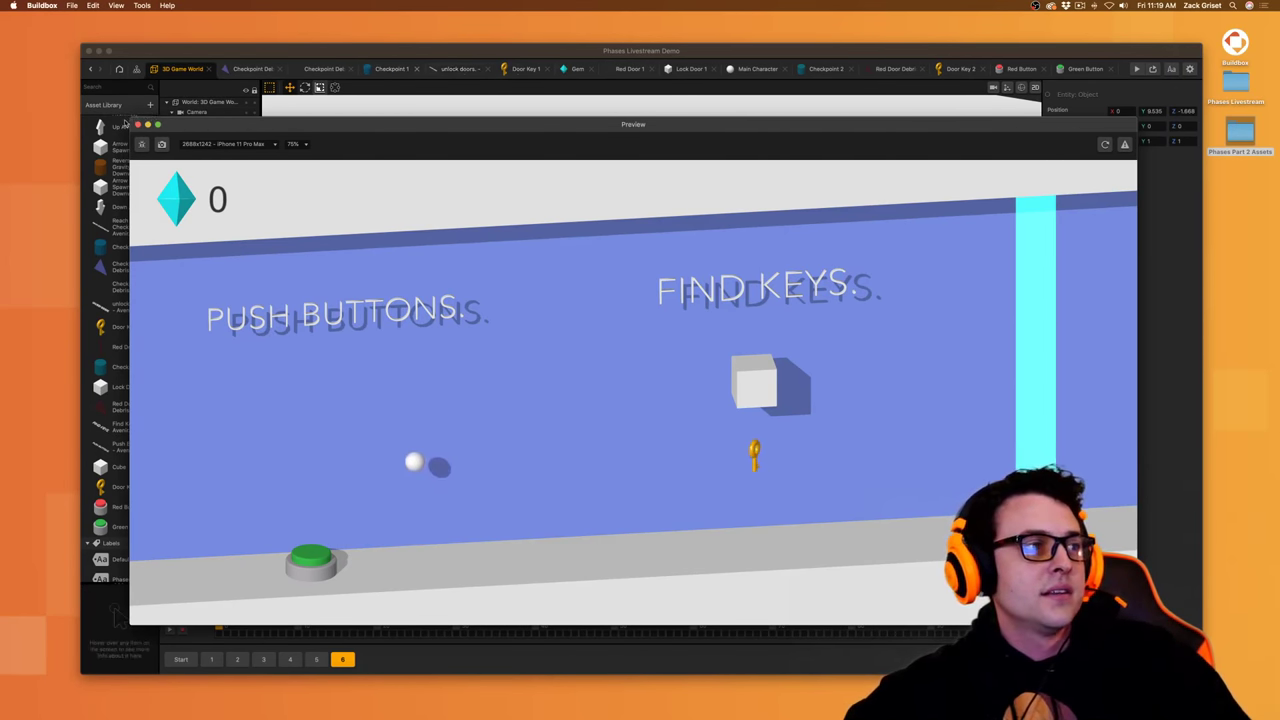
left_click(138, 124)
- Compare the gray holder's Y position in the Green Button and Red Button assets, and check the Red Button's Position Animation settings
left_click(1085, 68)
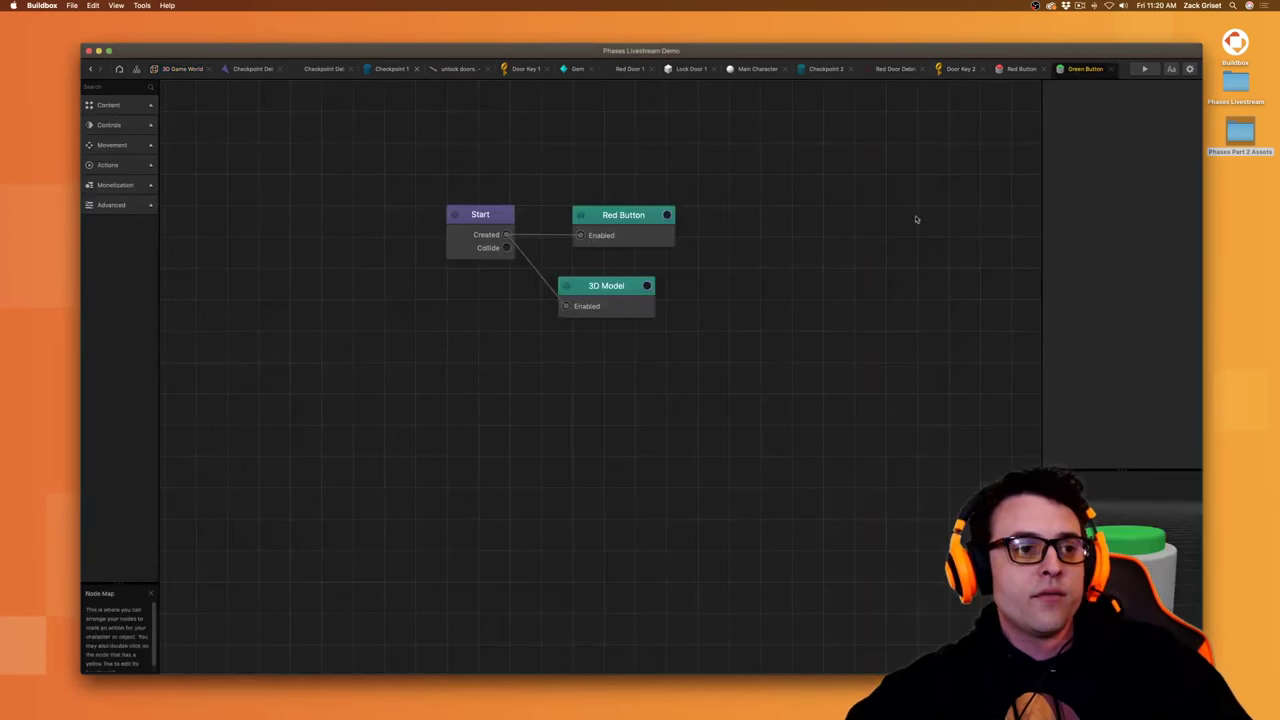
left_click(612, 292)
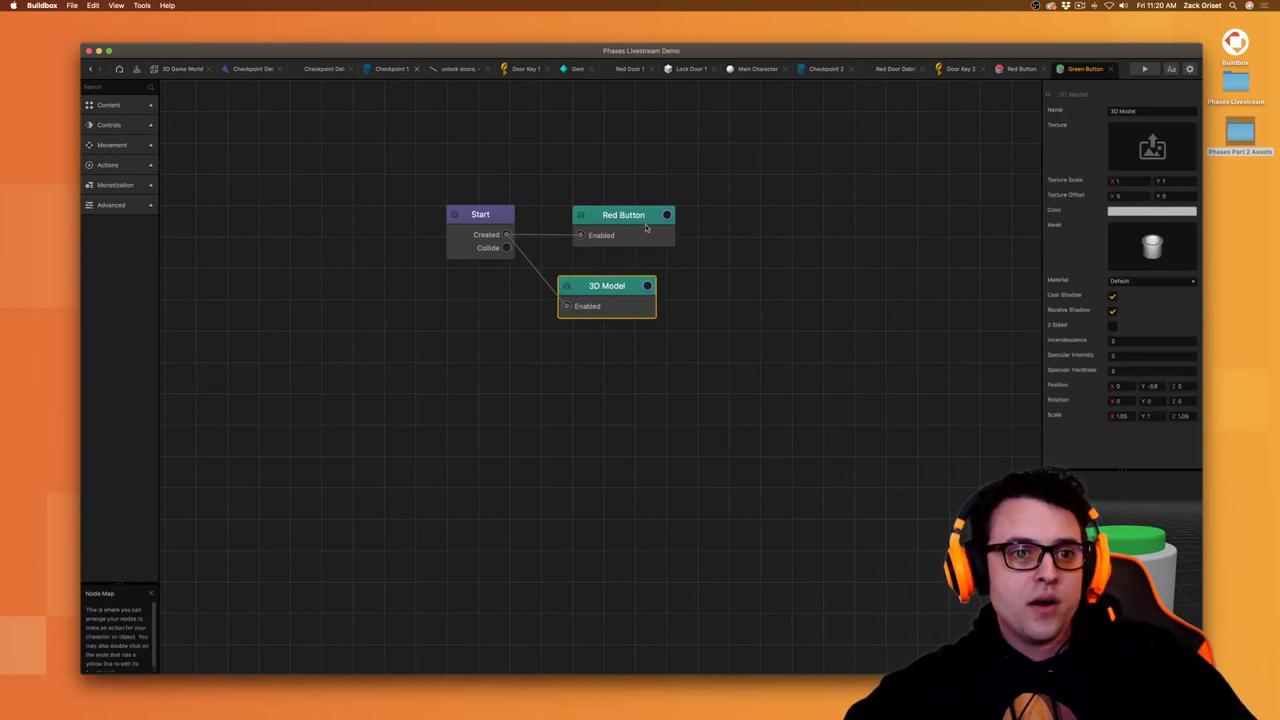
left_click(1022, 69)
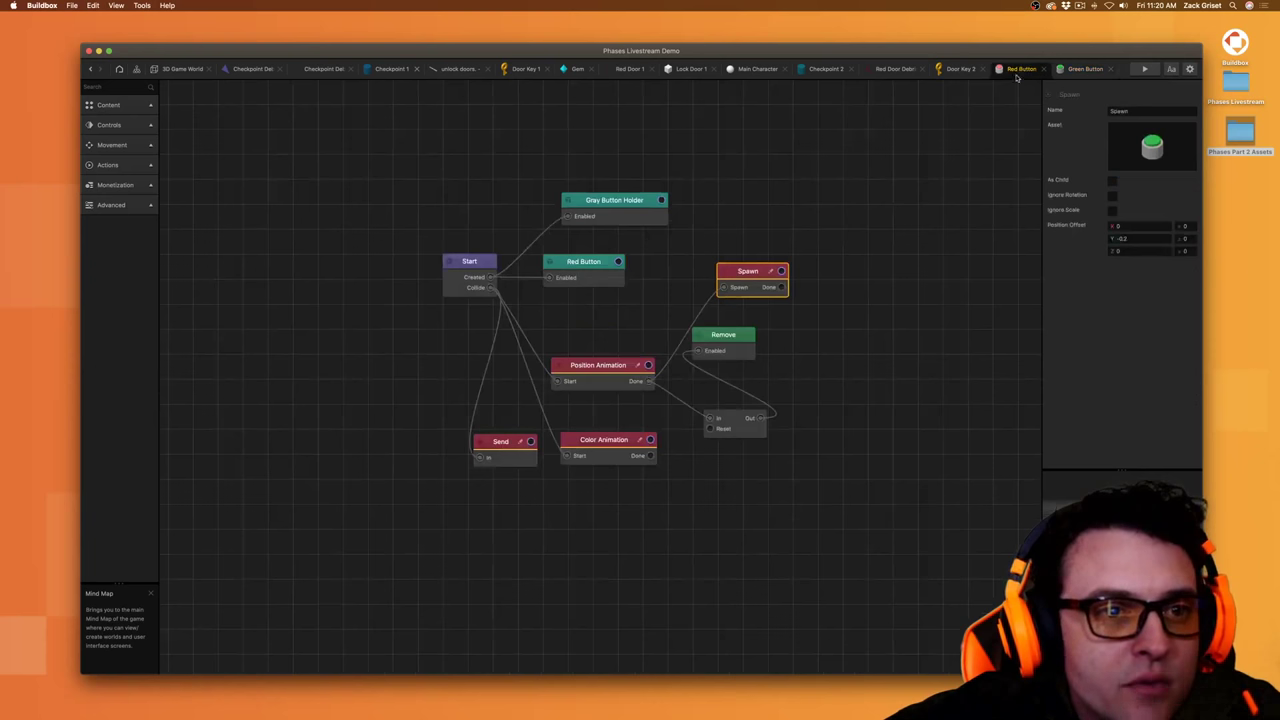
left_click(604, 218)
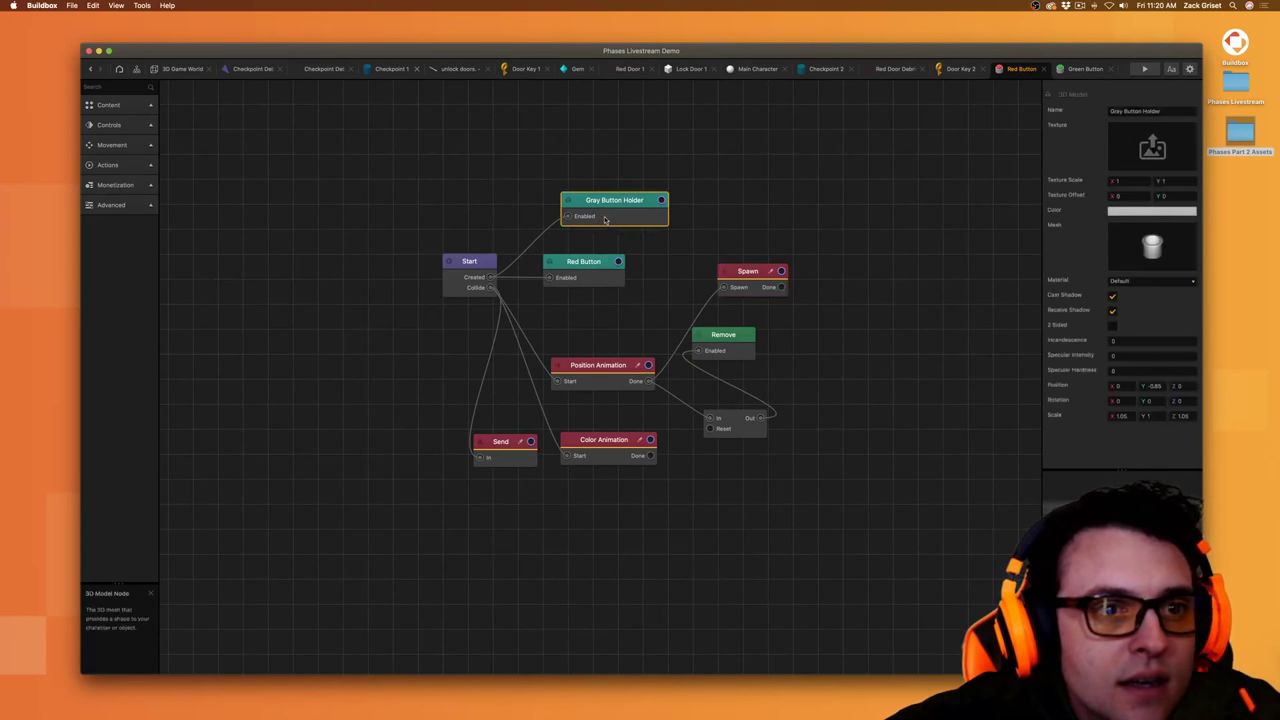
left_click(1158, 385)
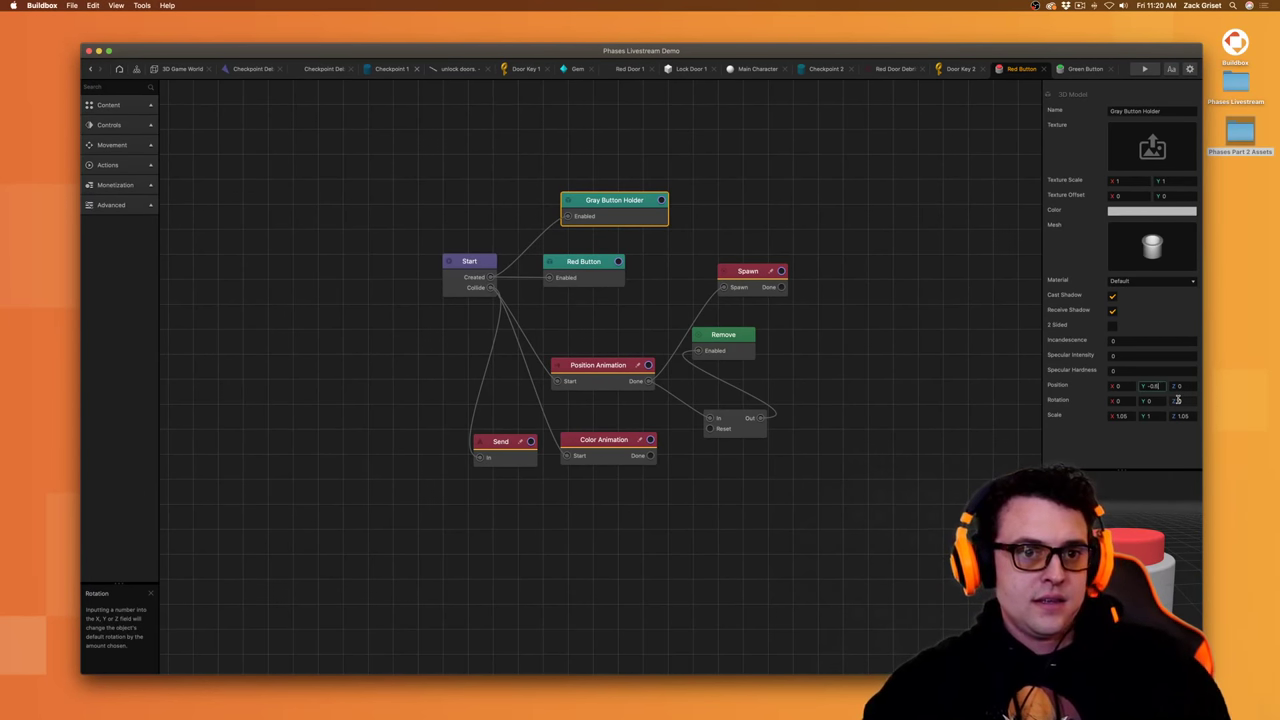
left_click(1183, 308)
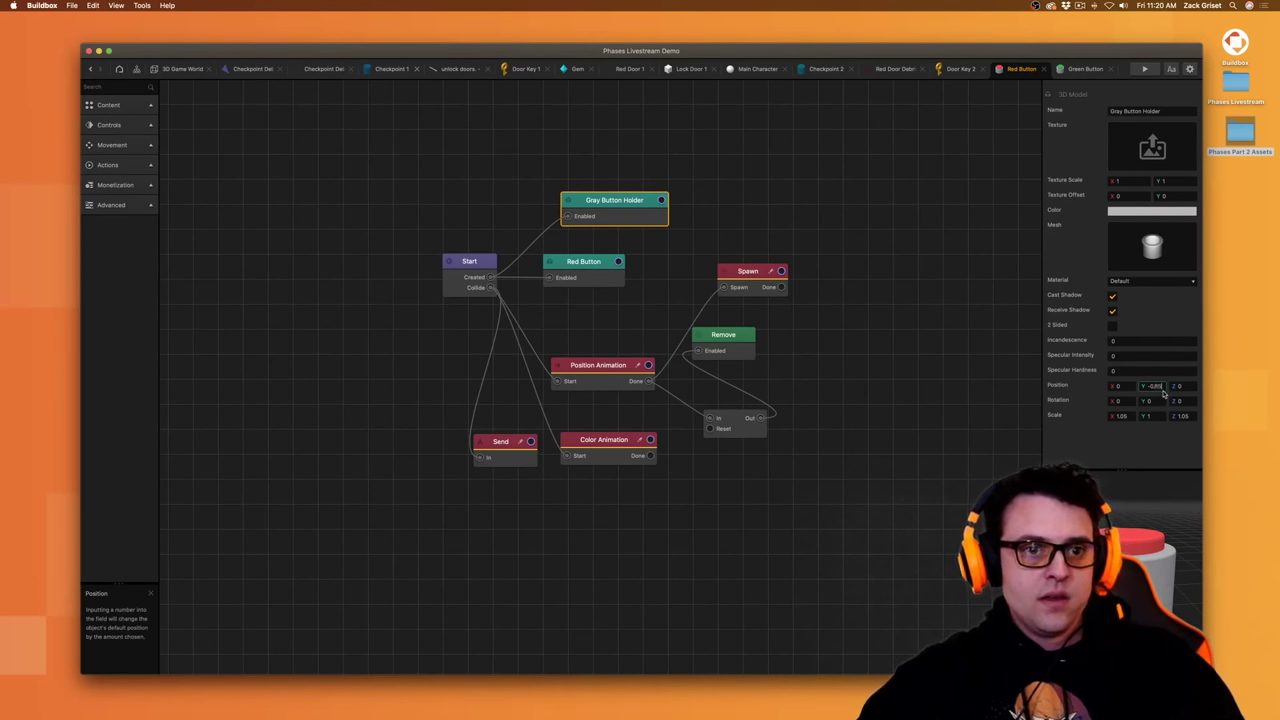
left_click(1168, 303)
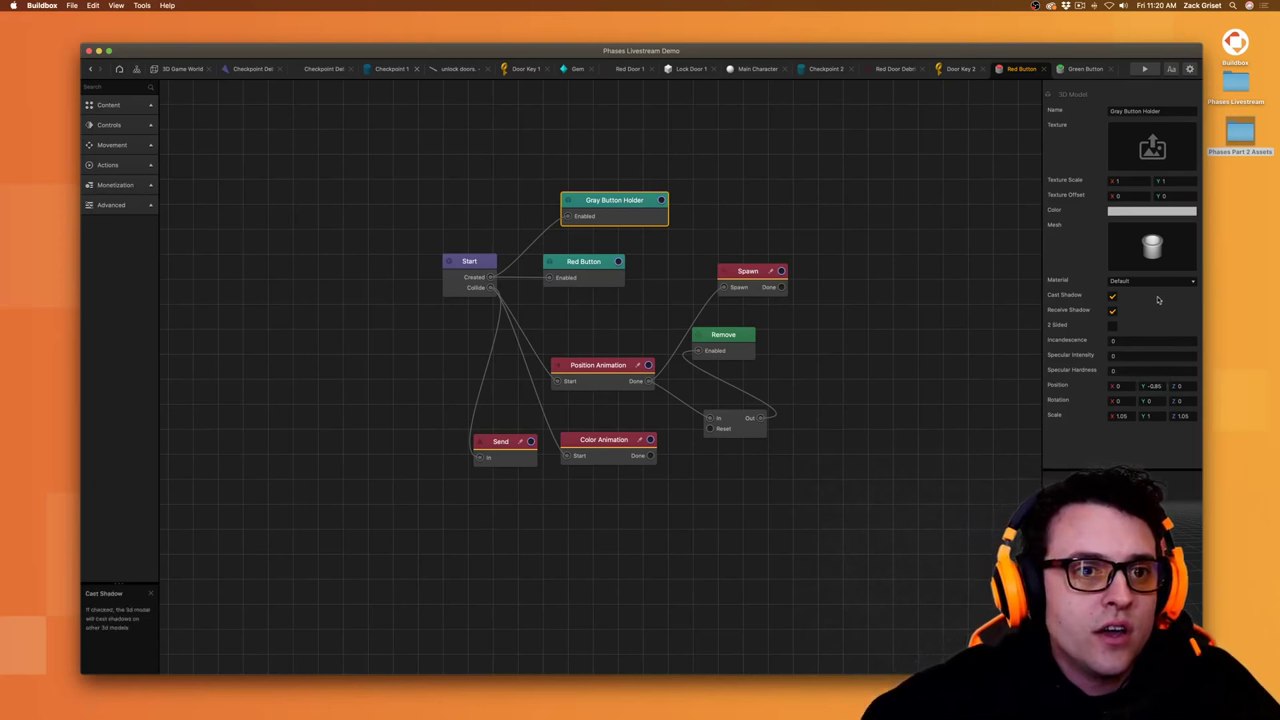
left_click(604, 380)
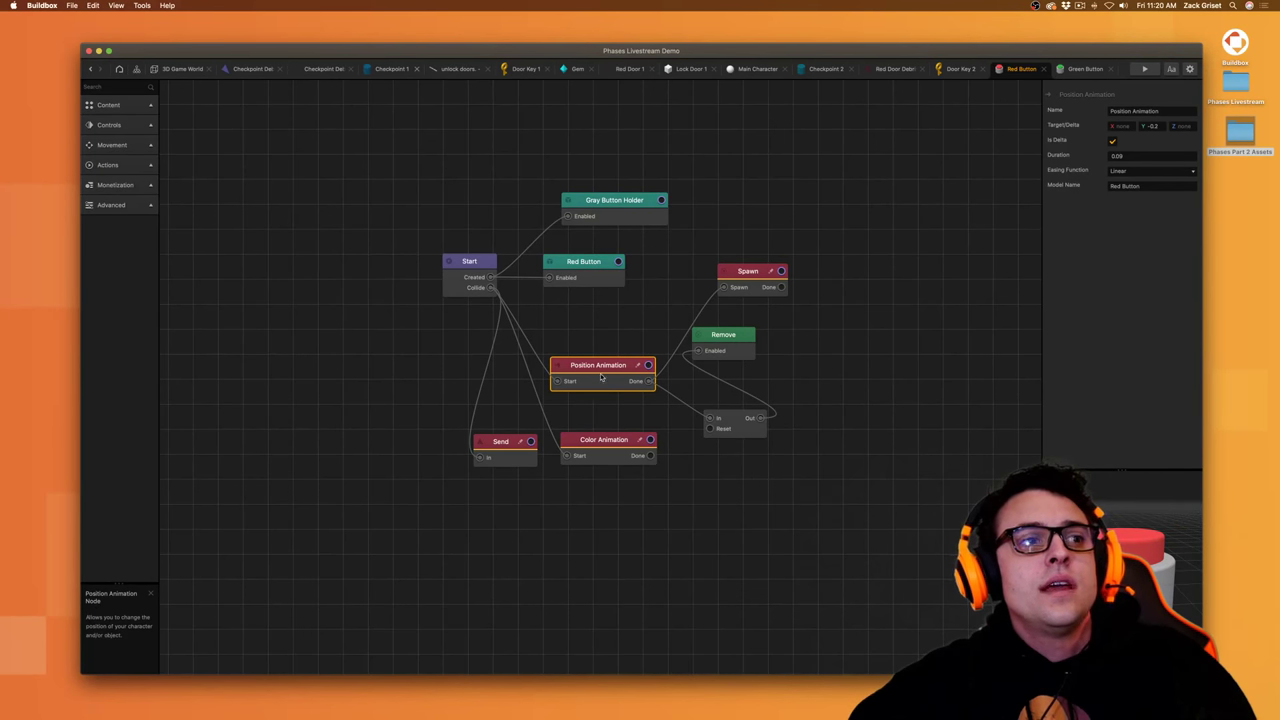
left_click(608, 220)
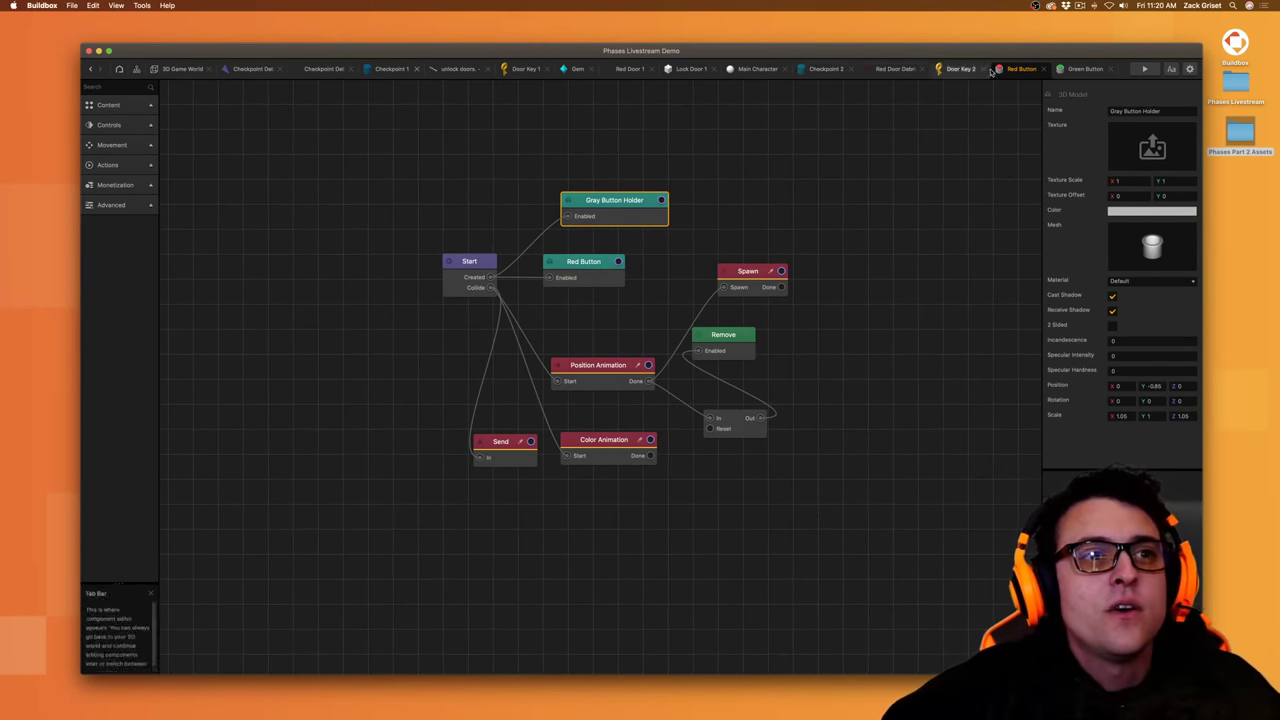
- Set the Y position of the Green Button's gray holder model to -0.85
left_click(1085, 68)
left_click(1163, 386)
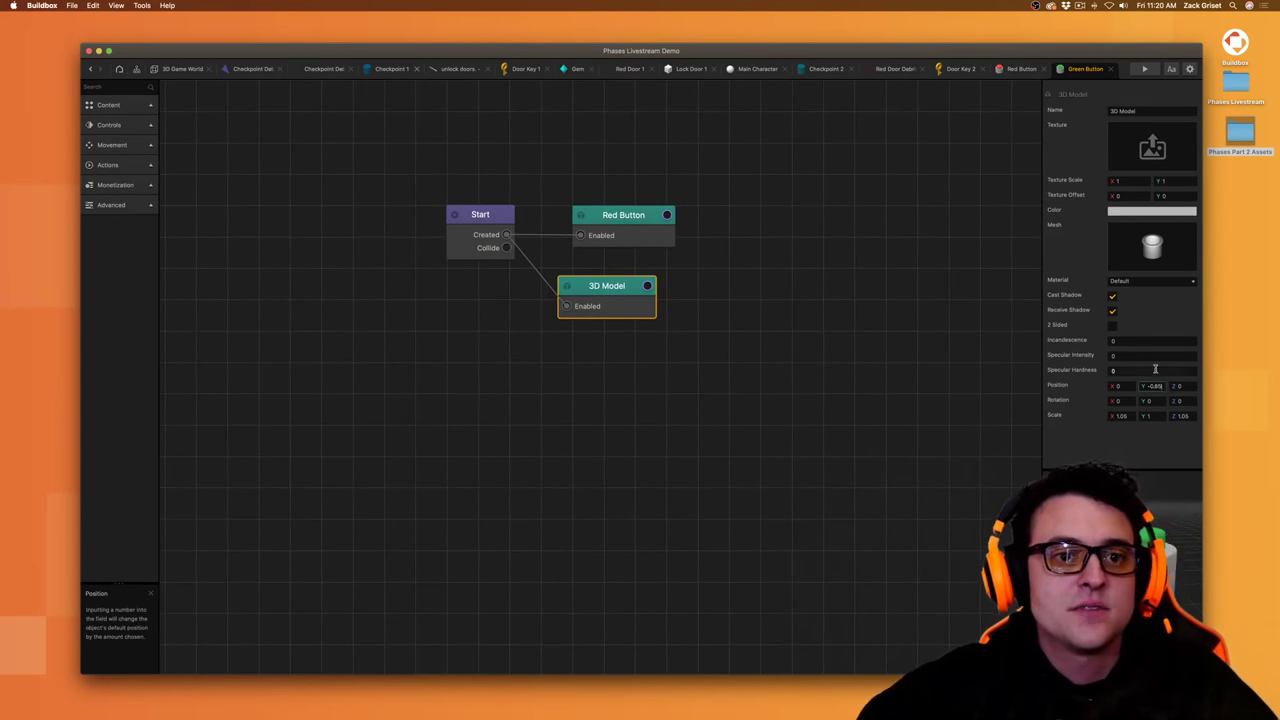
key("Return")
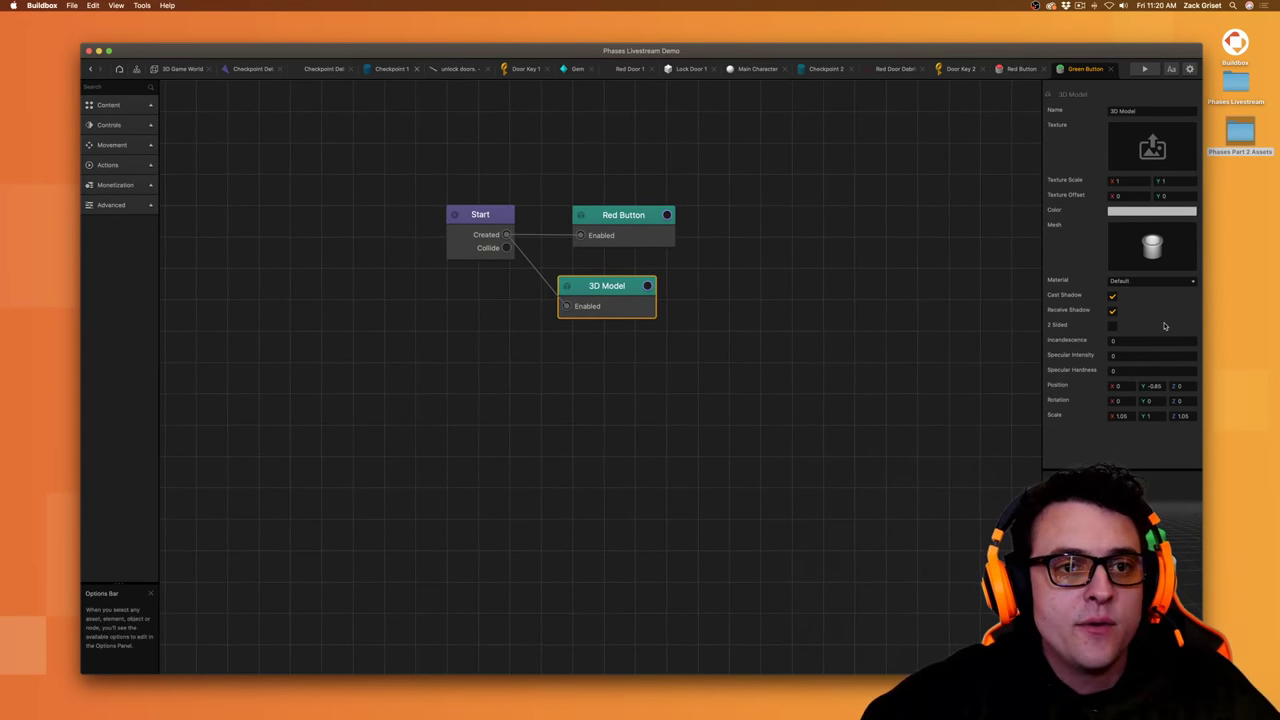
- Preview scene 6 and push the red button to check the green button's holder alignment, closing the preview when done
left_click(180, 68)
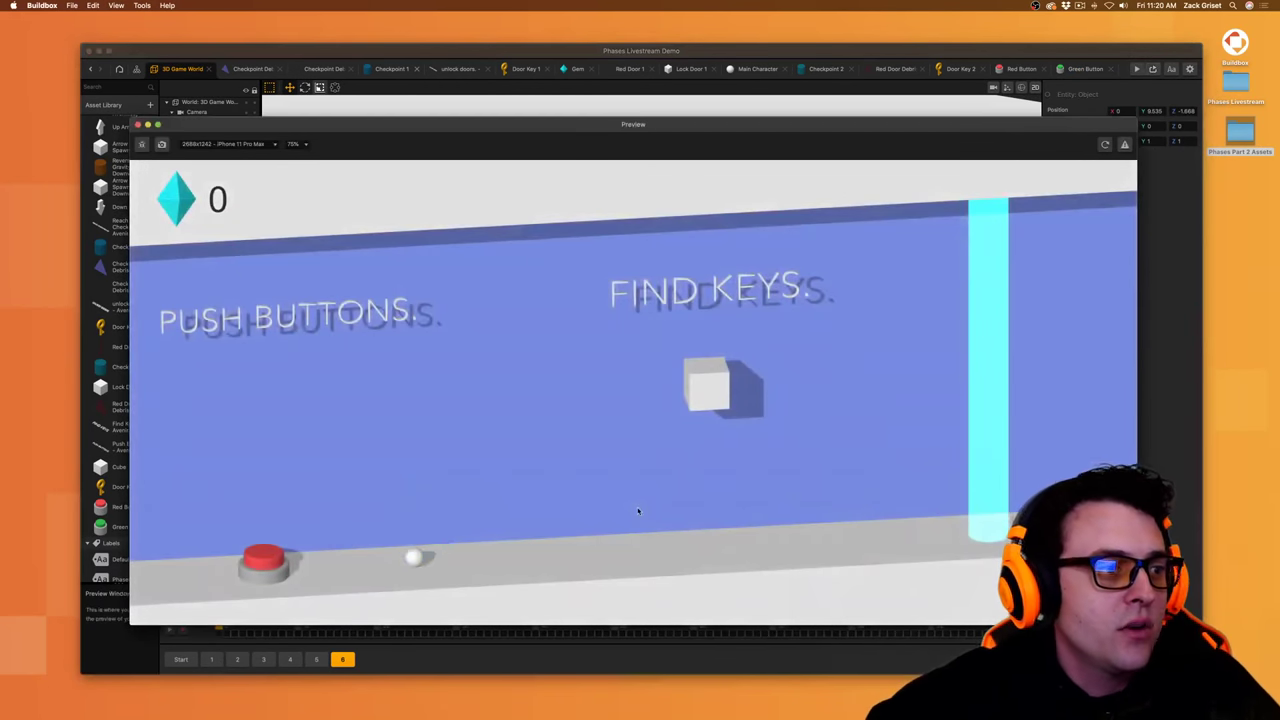
key("Left")
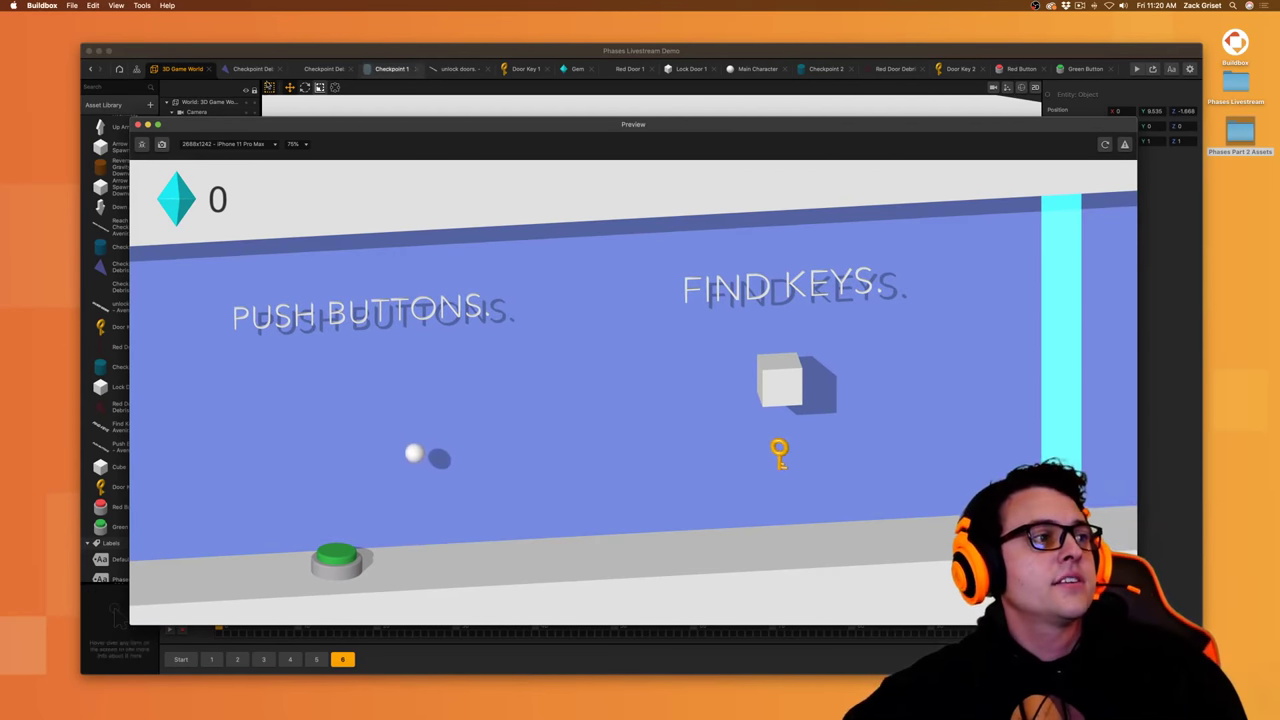
left_click(139, 125)
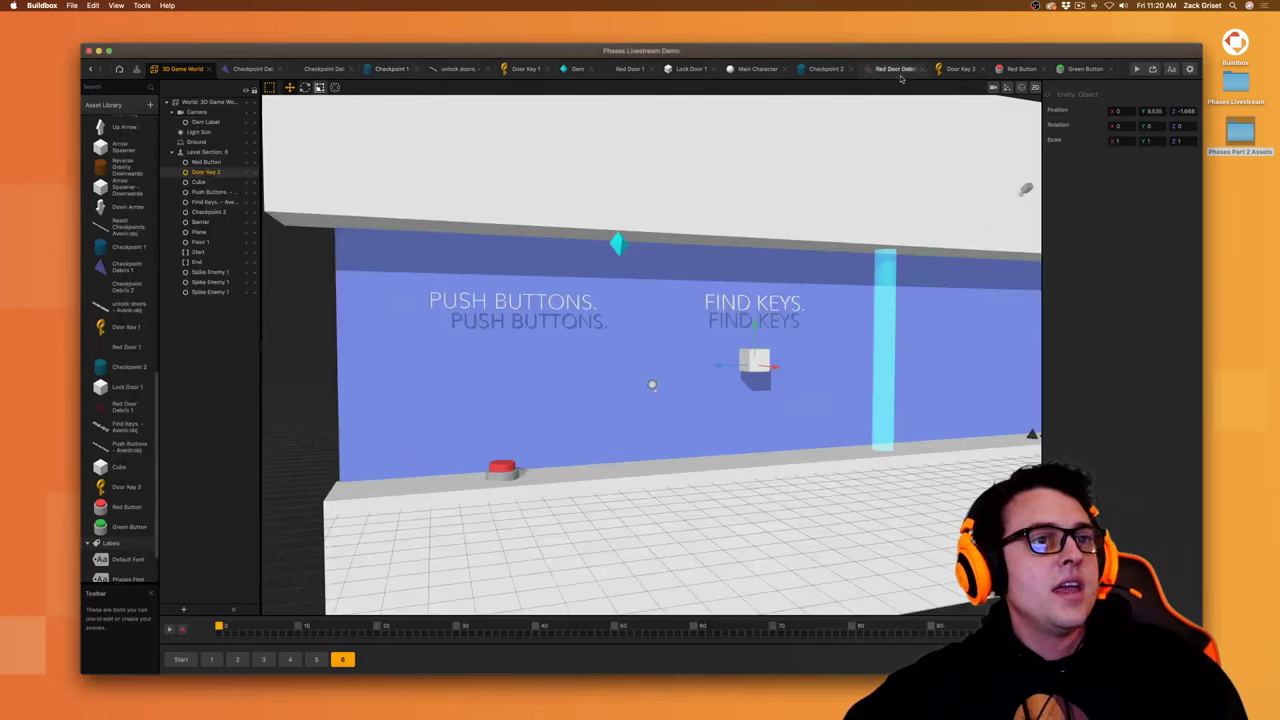
- Inspect the Red Button's Spawn node settings and test the button swap again in a scene 6 preview
left_click(1020, 69)
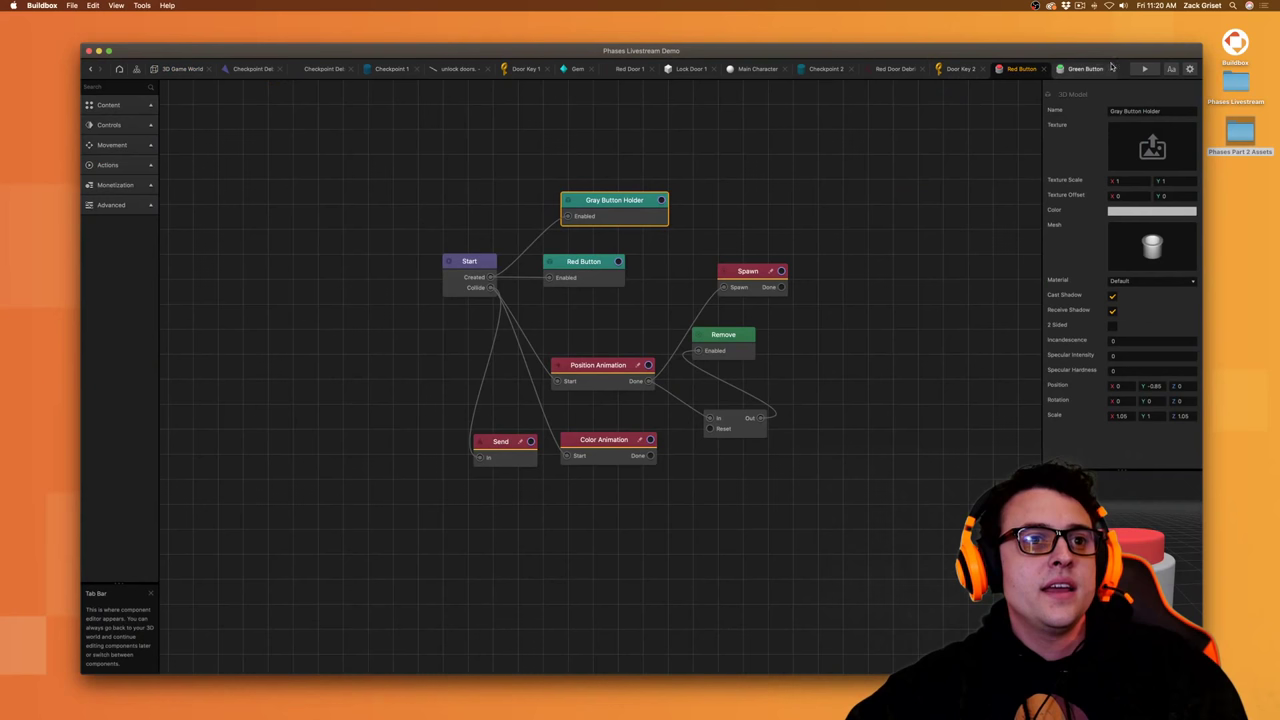
left_click(758, 280)
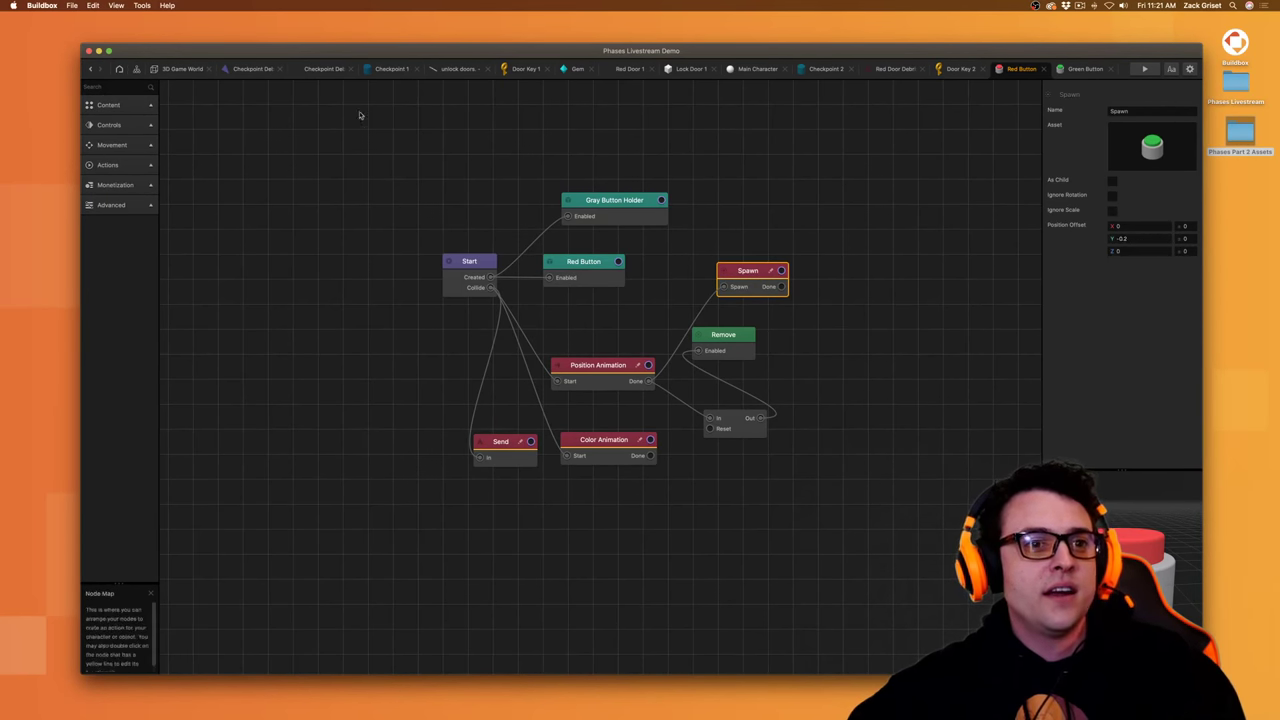
left_click(182, 68)
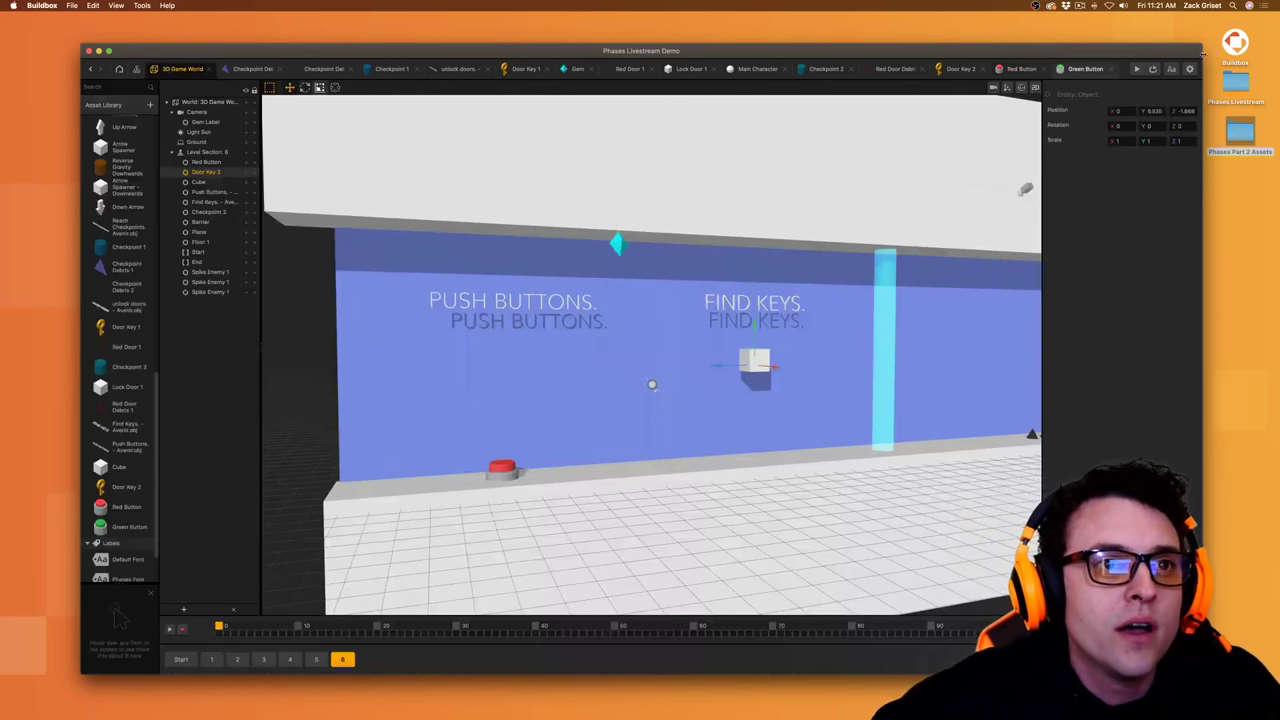
left_click(1136, 68)
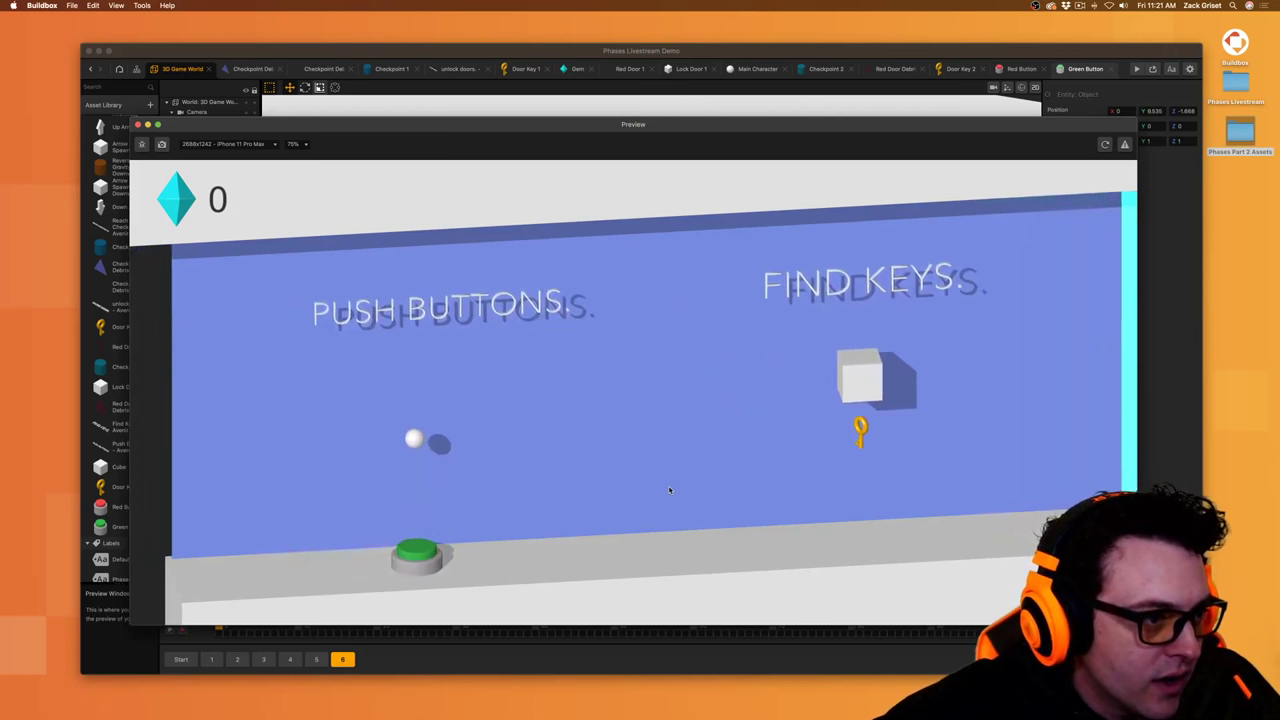
key("Right")
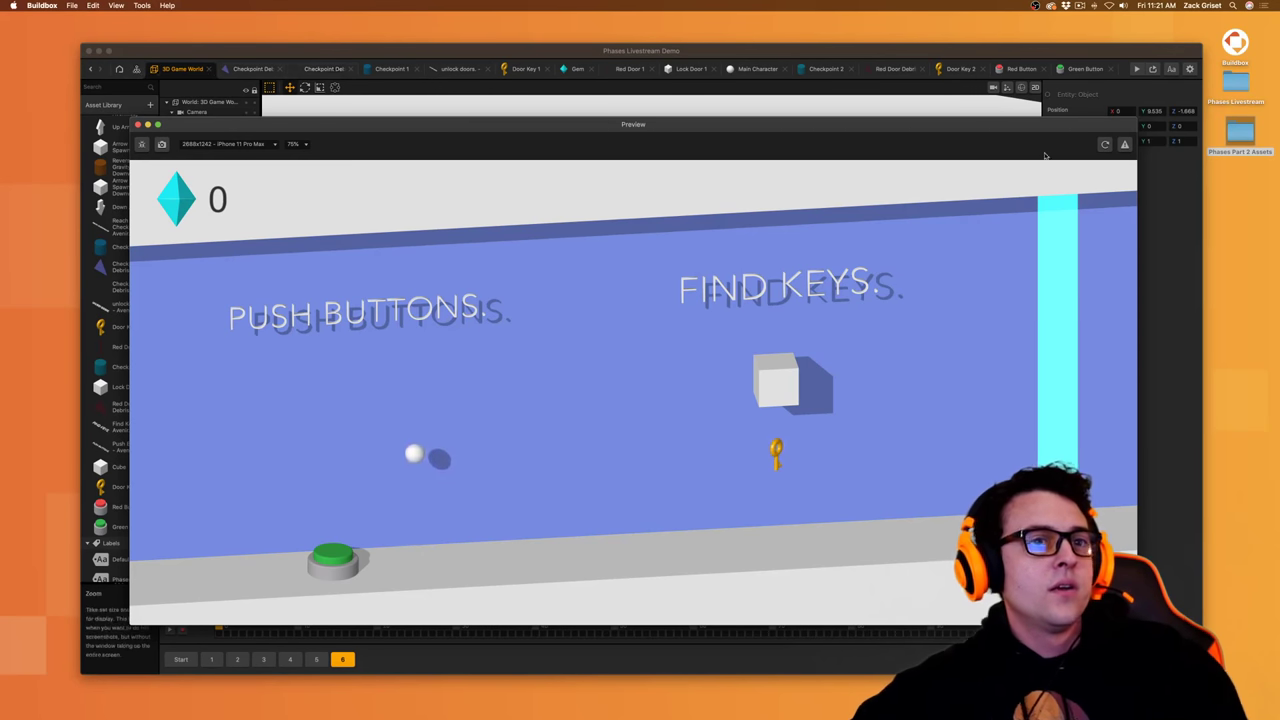
left_click(138, 125)
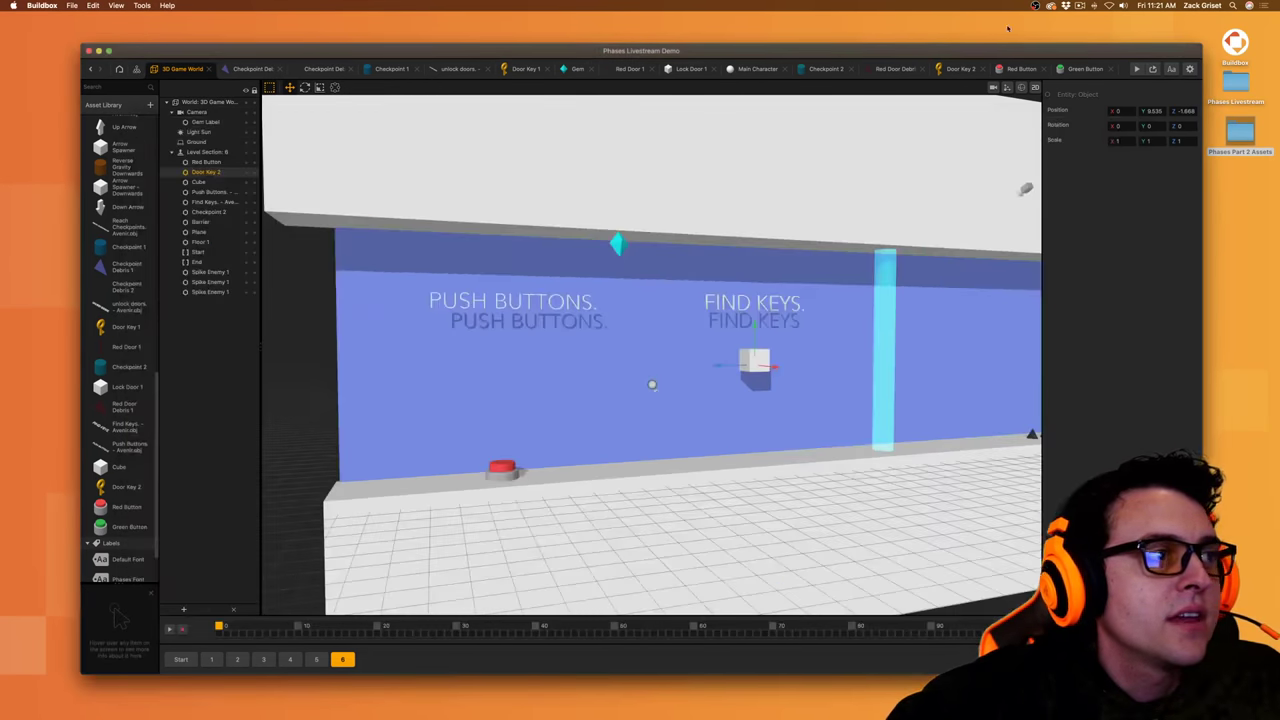
- Run two more scene 6 previews, pushing the red button to examine the holder during the swap, and close them
left_click(1152, 68)
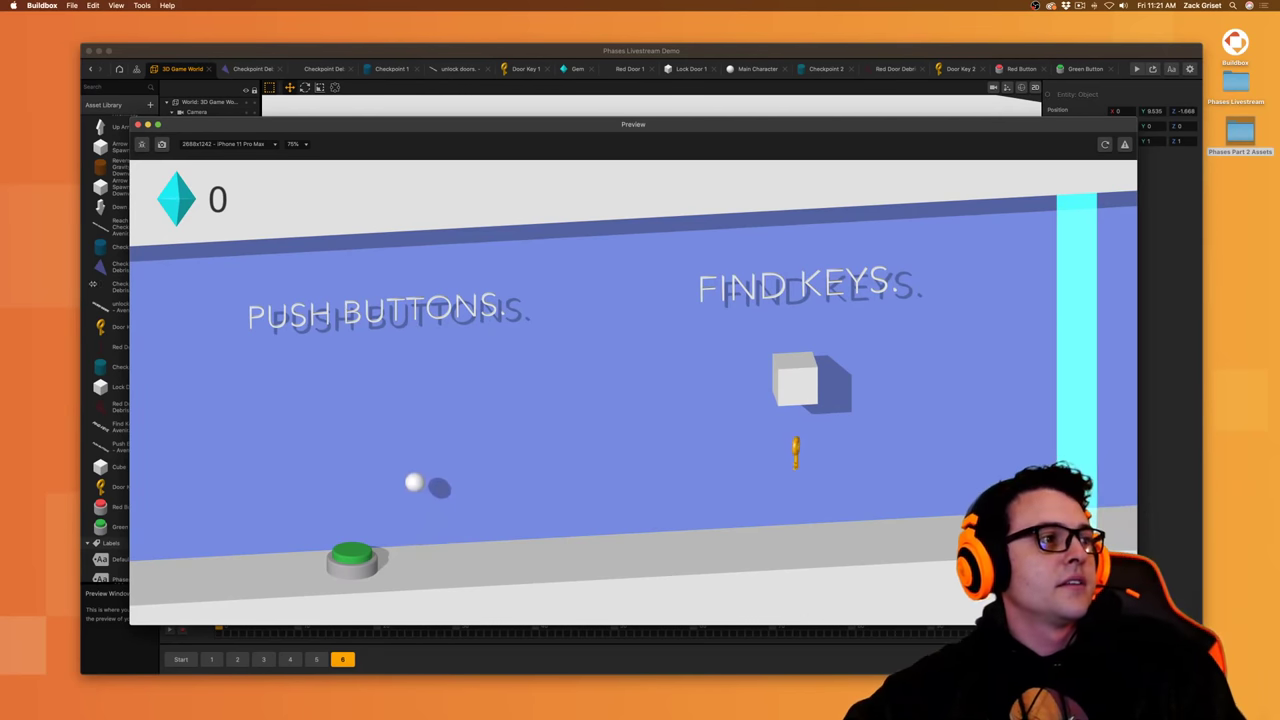
left_click(139, 124)
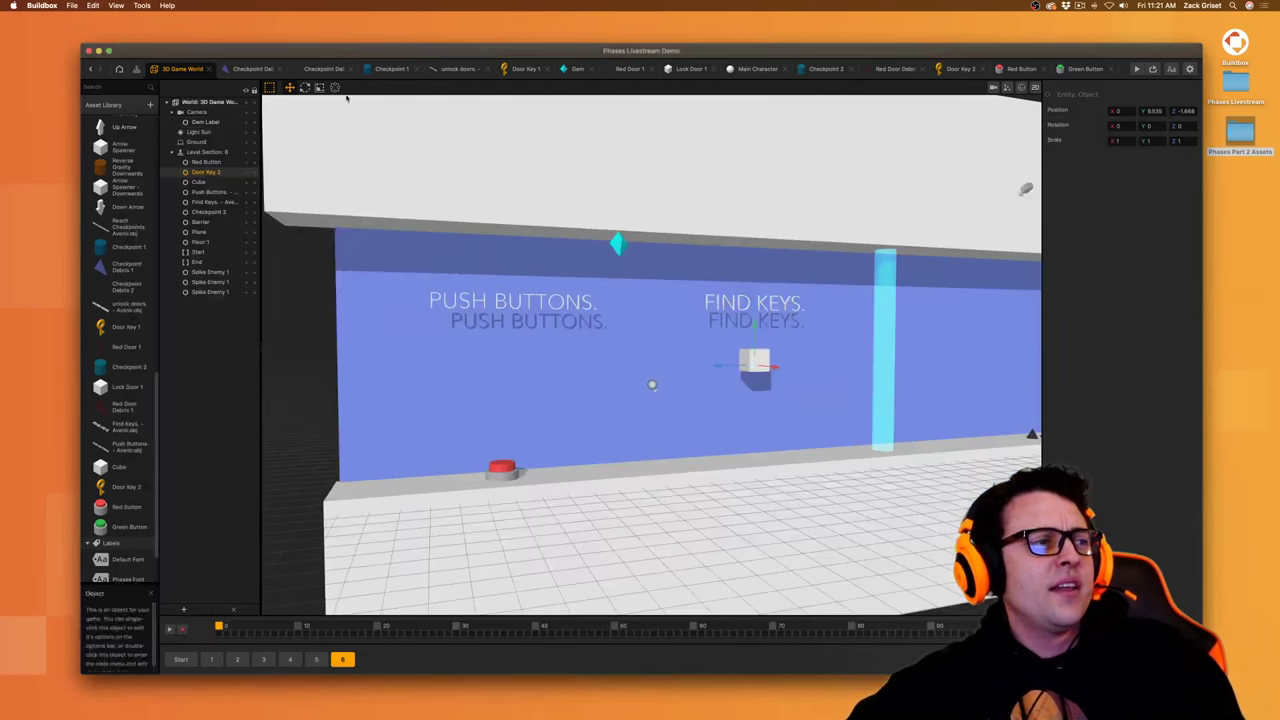
left_click(1152, 70)
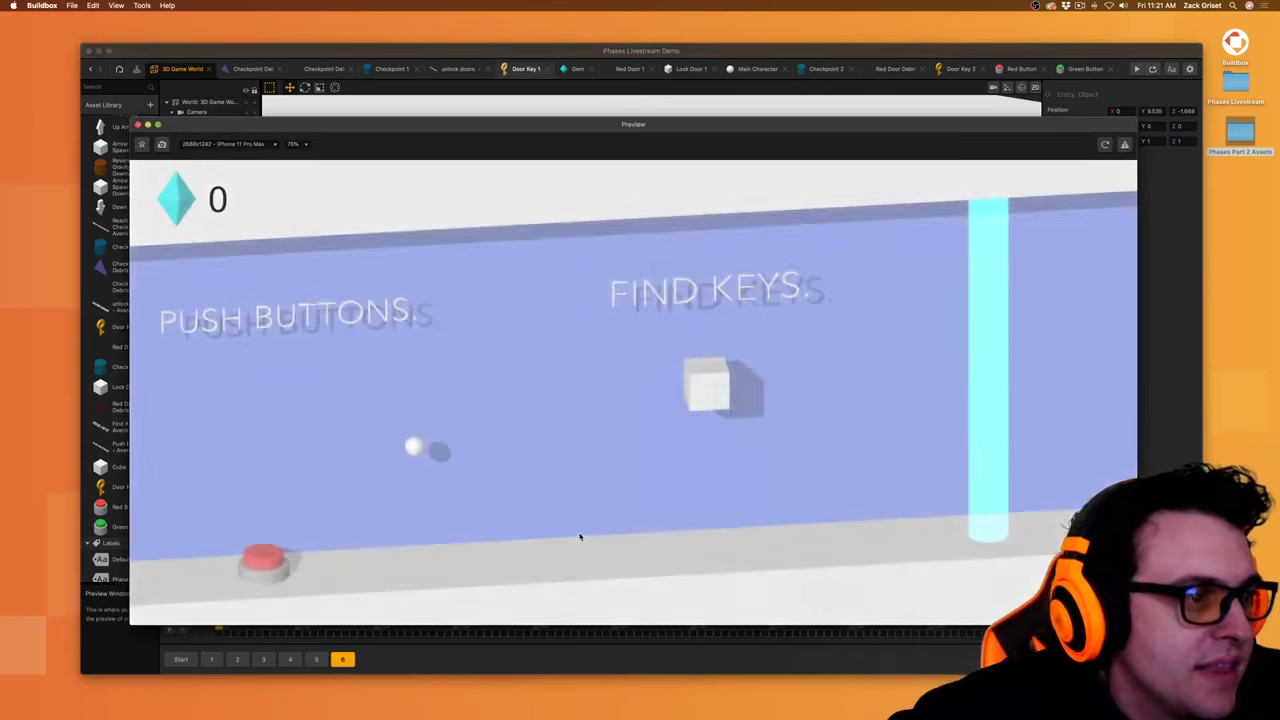
key("Left")
key("Left")
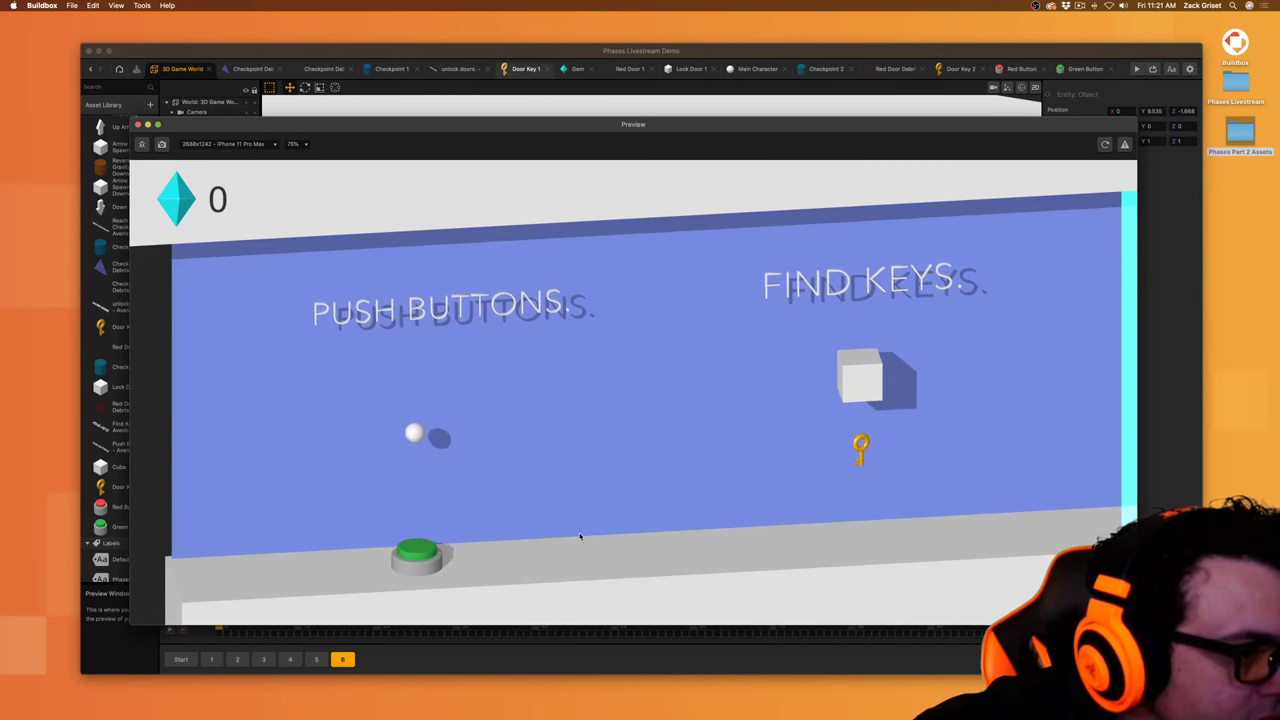
key("Right")
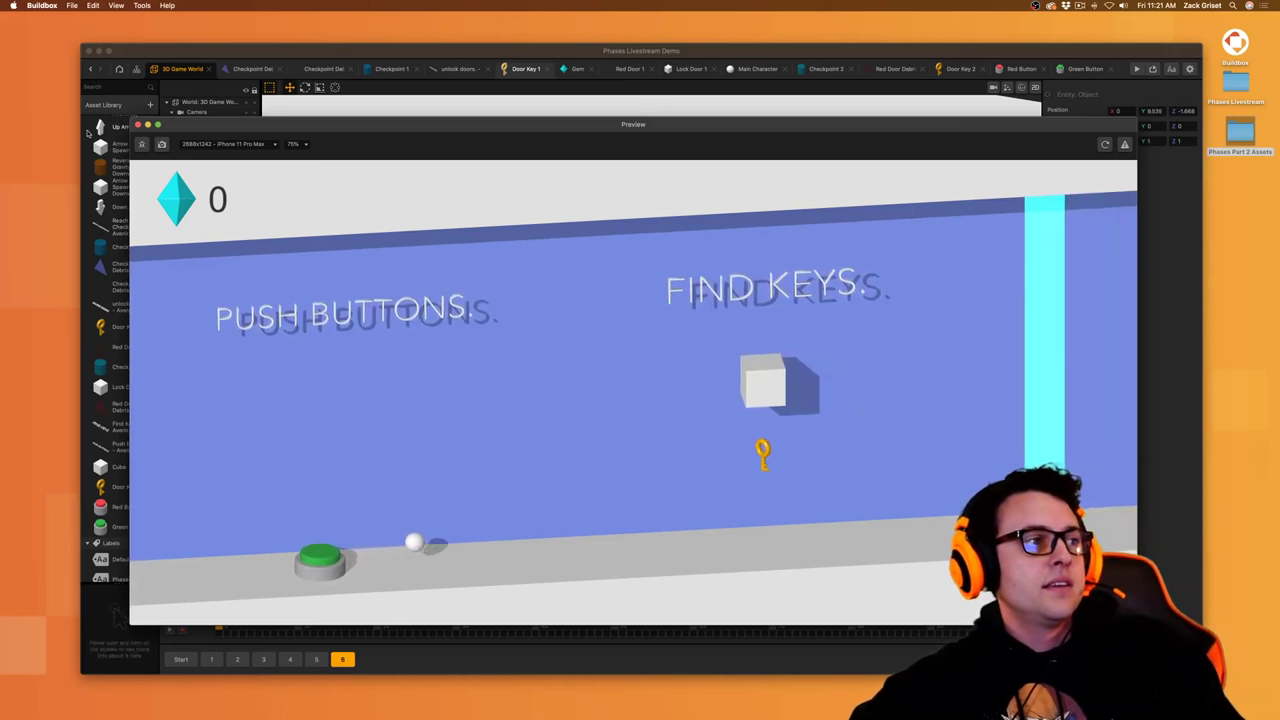
left_click(139, 125)
- Check the Y position of the Green Button's holder and push the red button in a fresh scene 6 preview
left_click(1085, 69)
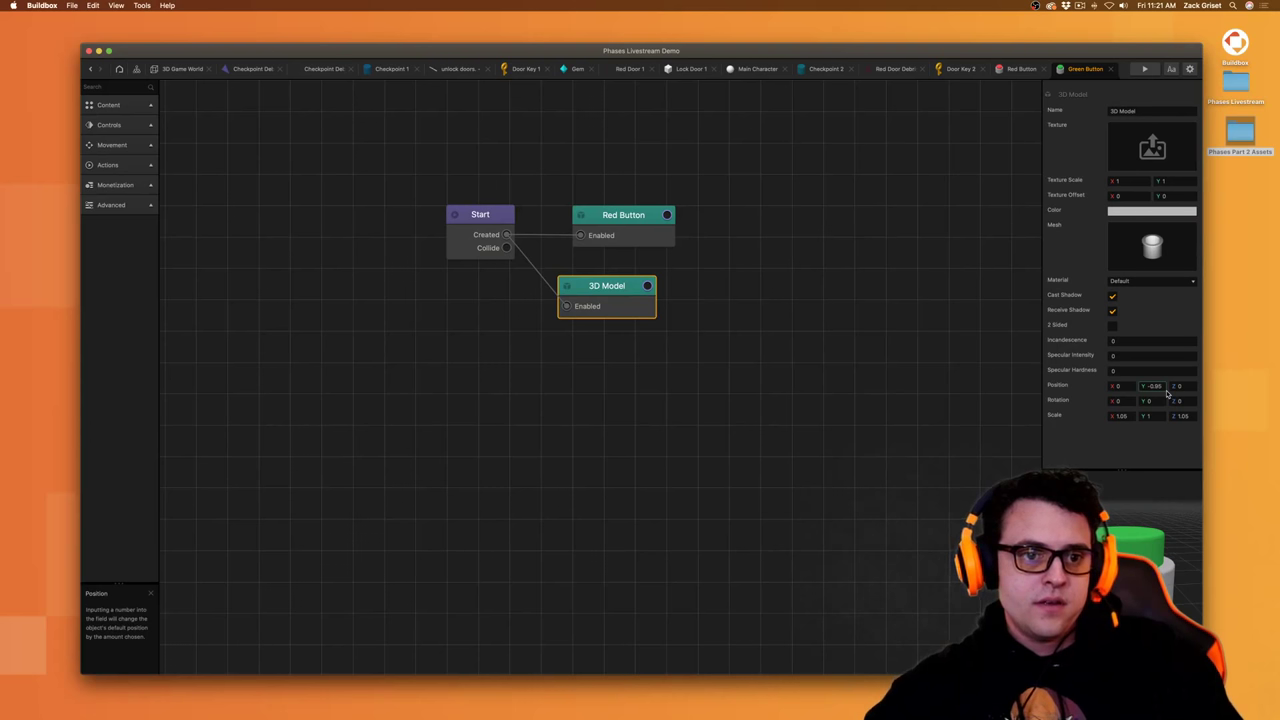
left_click(152, 67)
left_click(1154, 69)
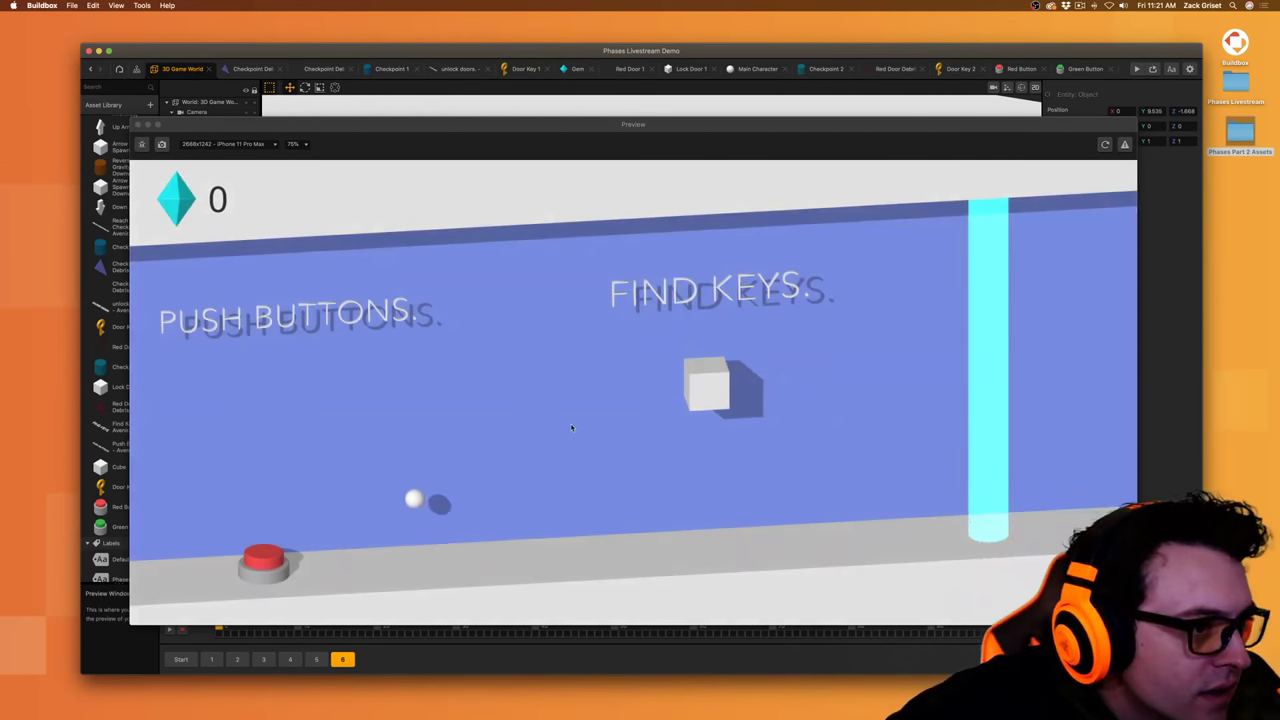
left_click(572, 428)
key("Left")
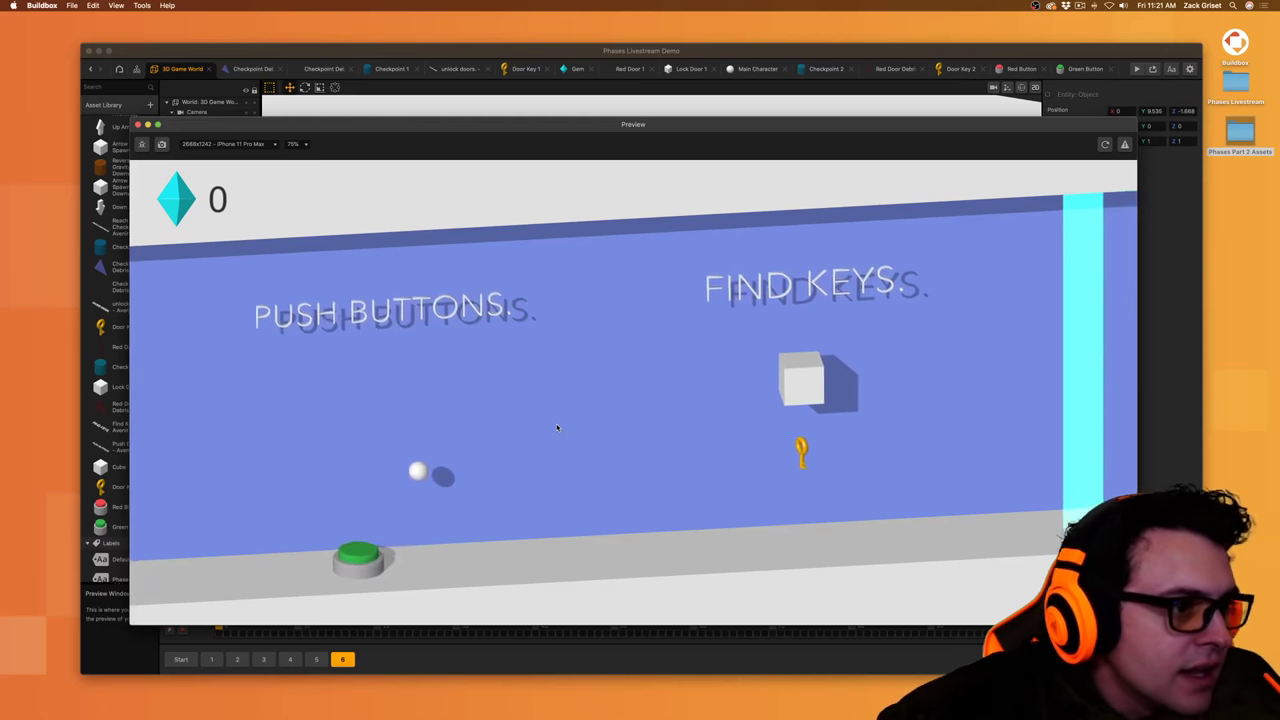
key("Right")
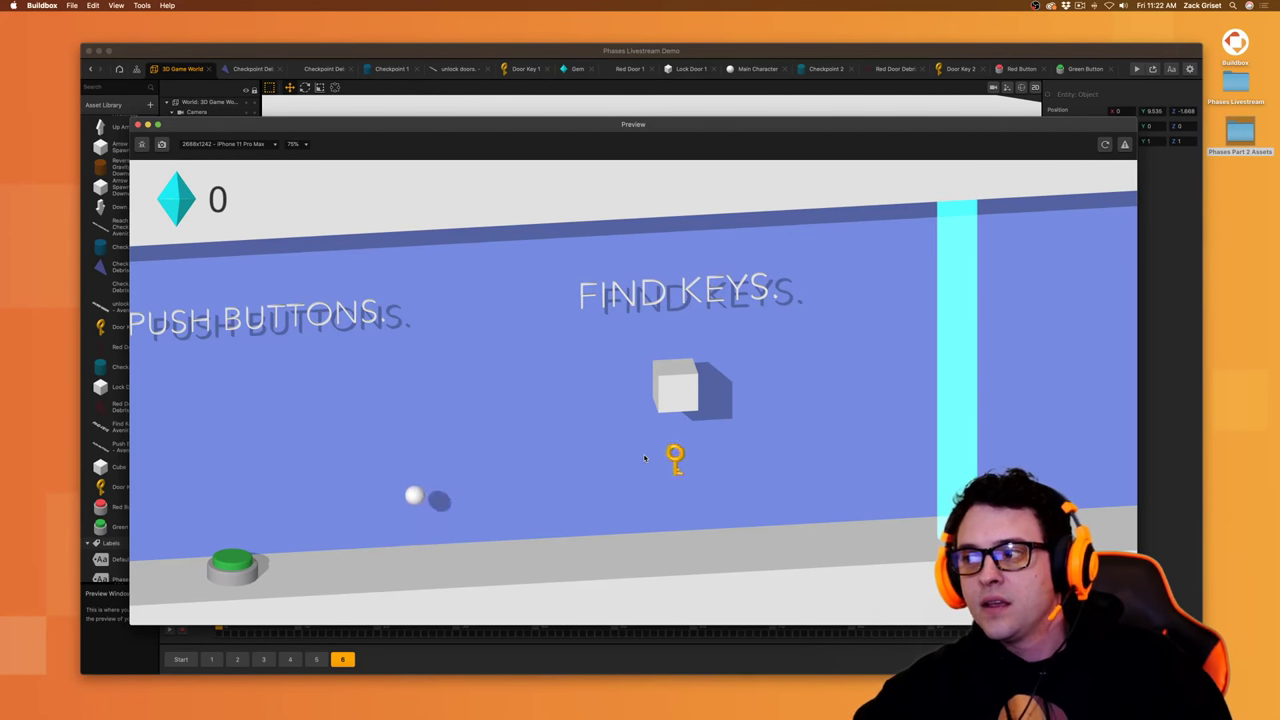
key("space")
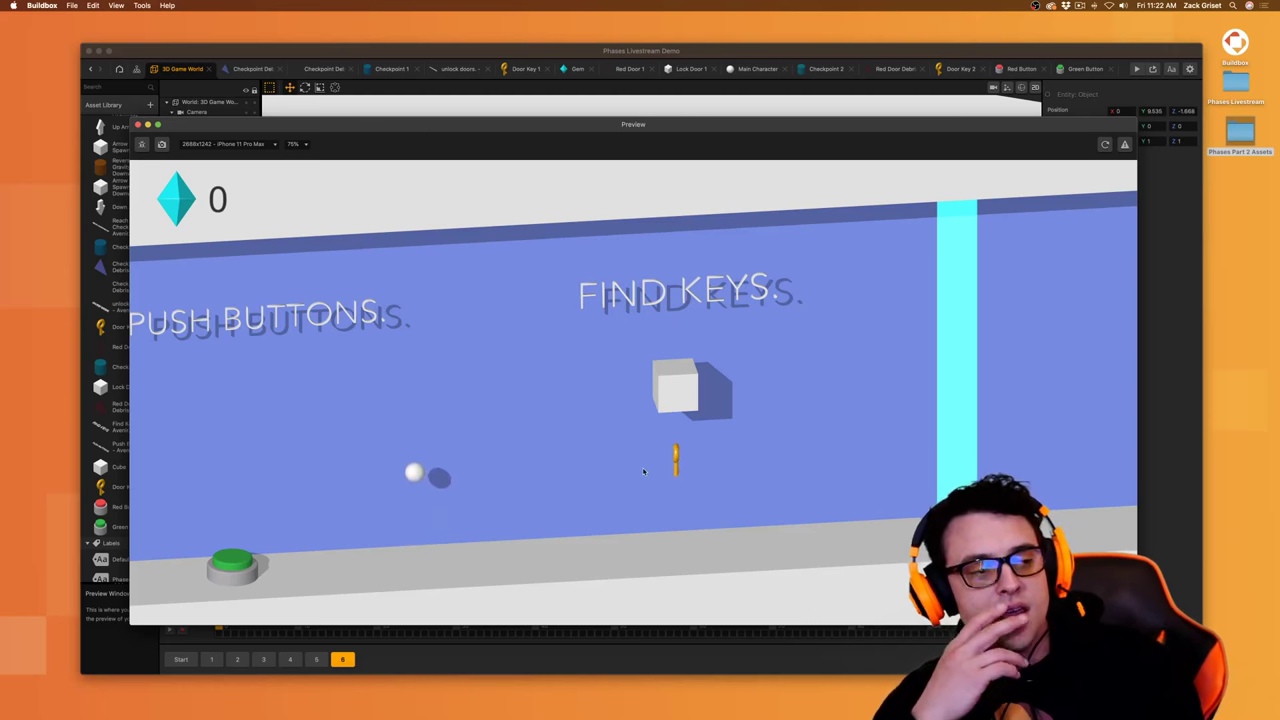
key("space")
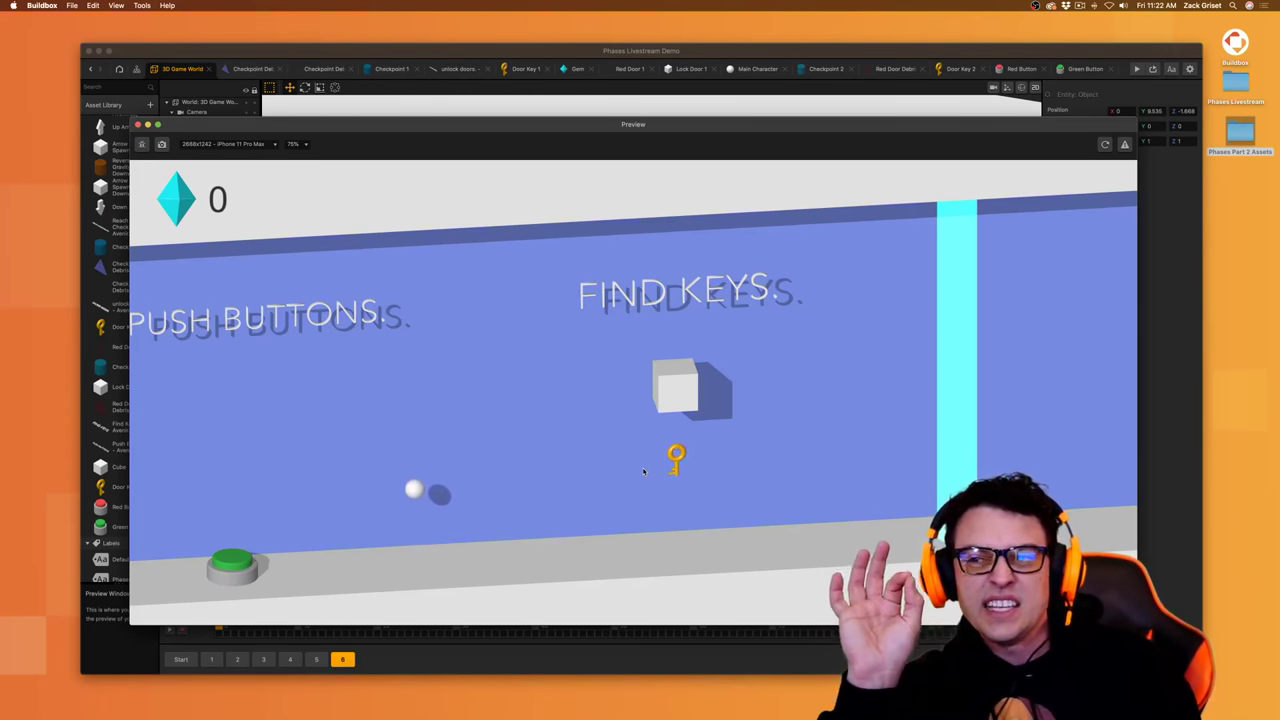
key("space")
key("space")
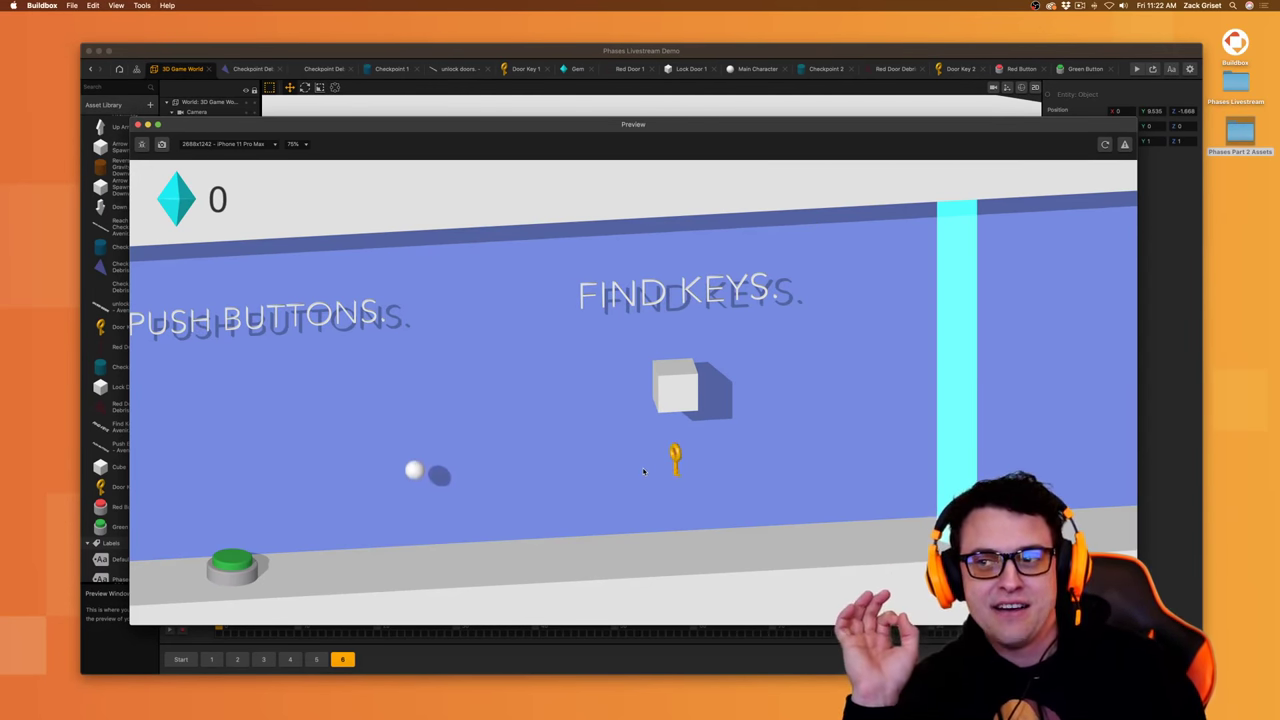
key("space")
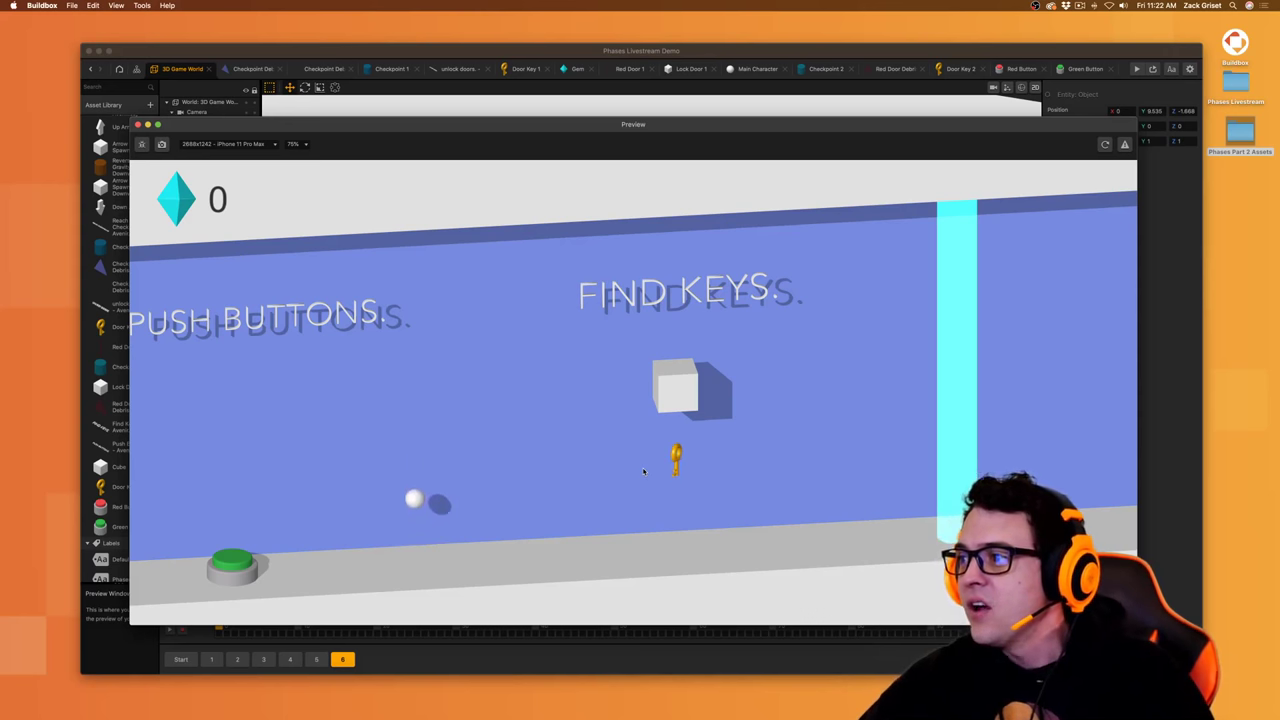
- Make the ball jump repeatedly beside the dropped key in the scene 6 preview, close the preview and save the project
key("space")
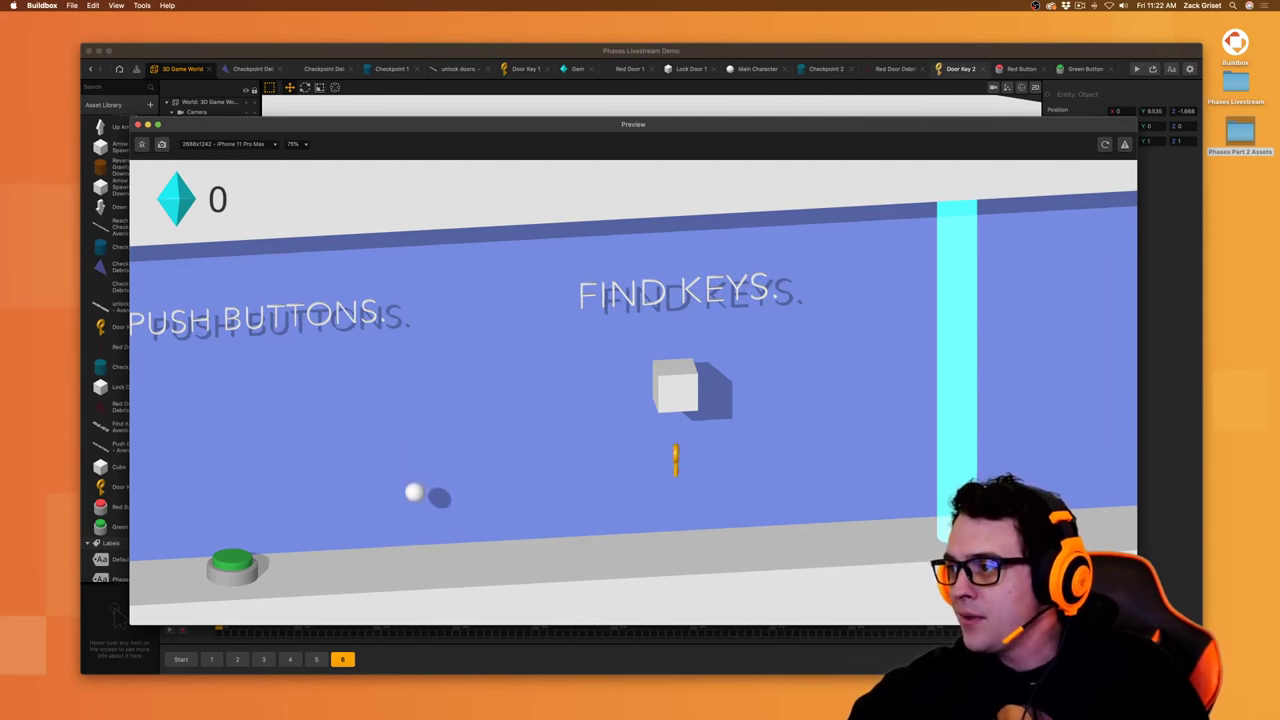
key("space")
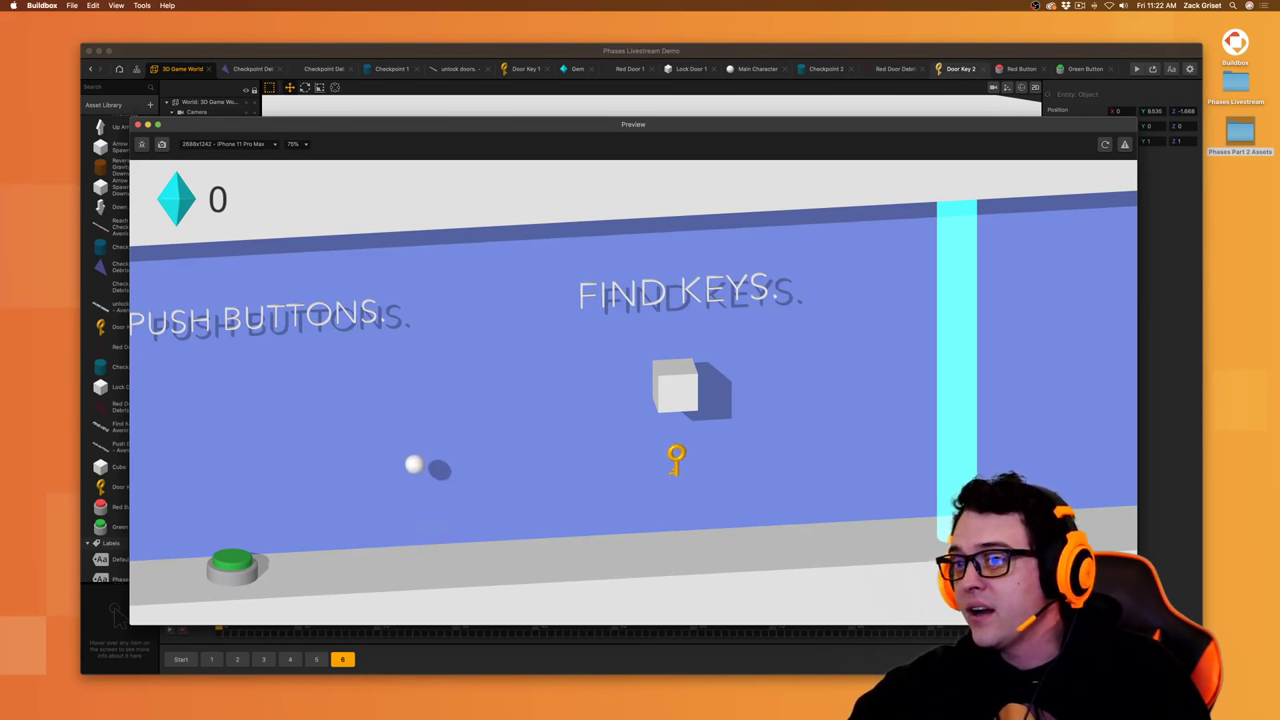
key("space")
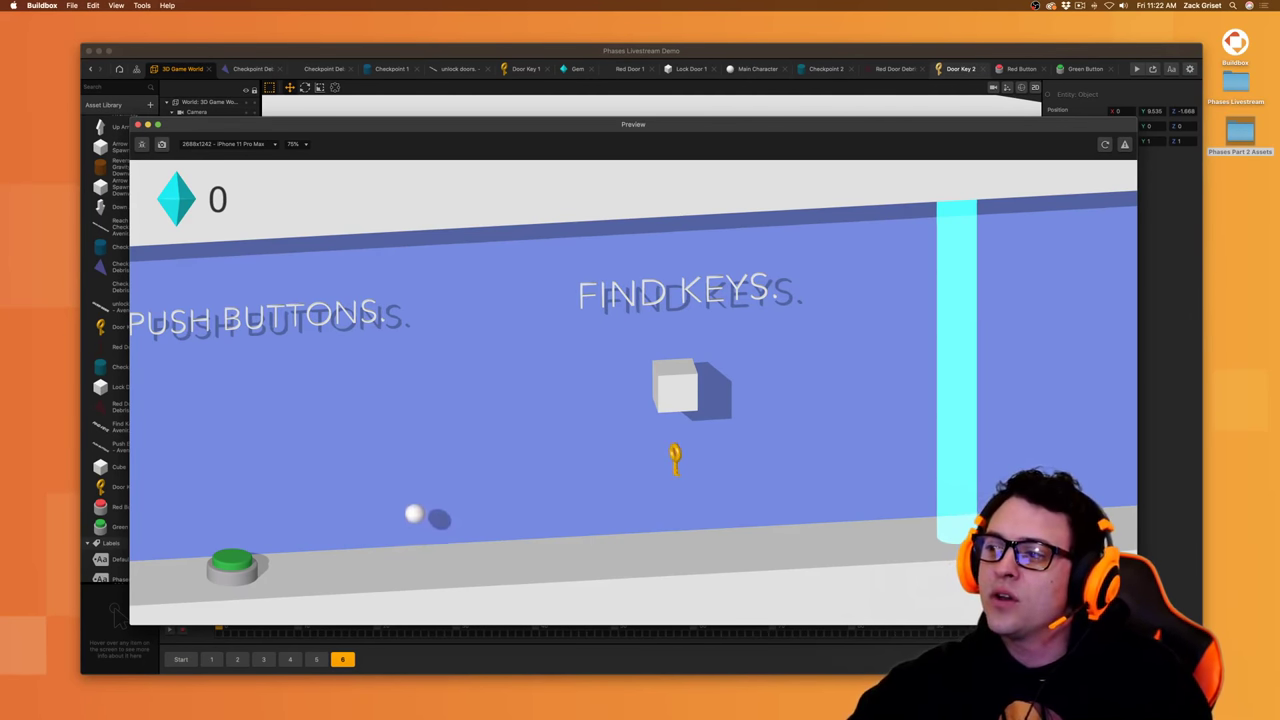
key("space")
key("space")
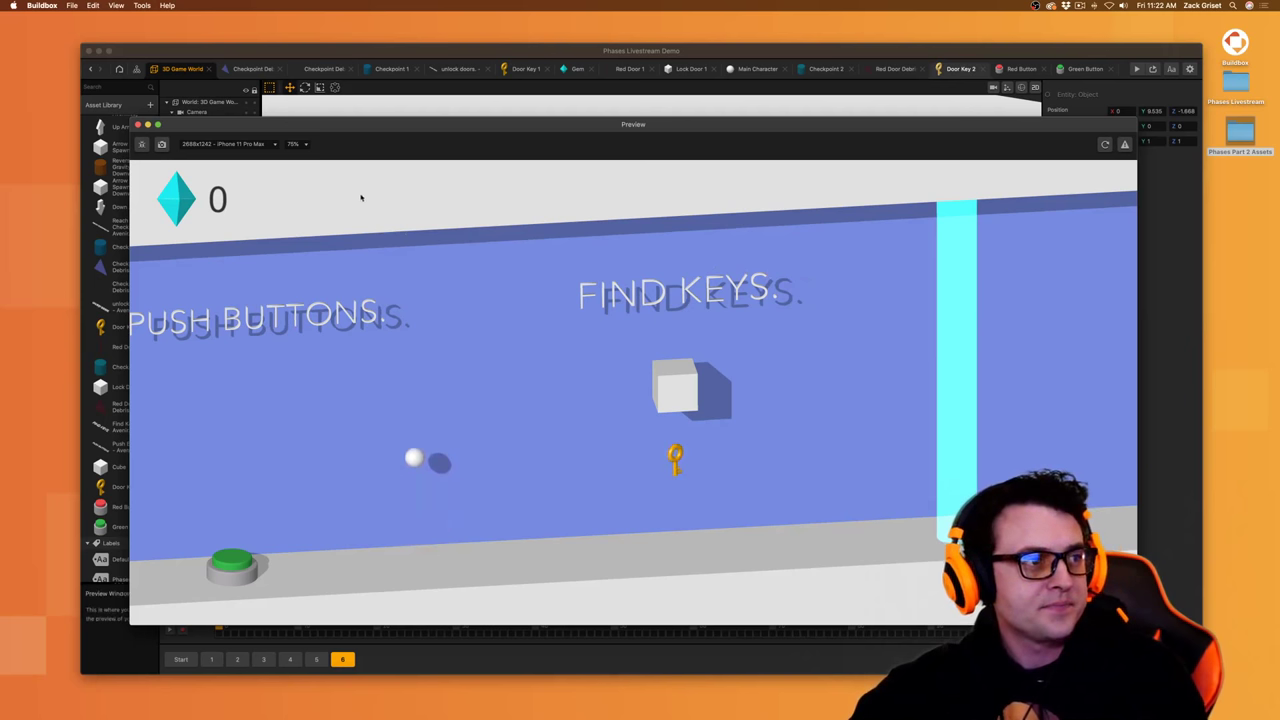
key("space")
key("space")
left_click(137, 126)
key("super+s")
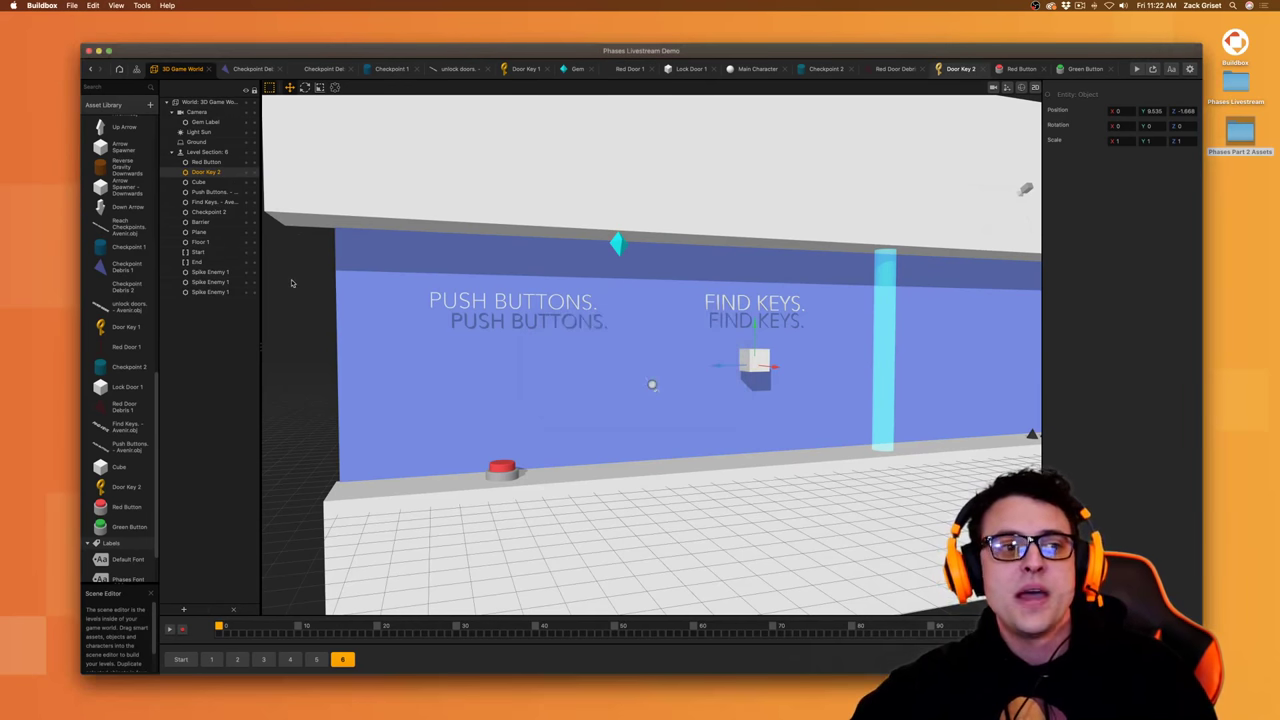
scroll(146, 273, "up", 6)
scroll(146, 273, "up", 5)
right_click(143, 278)
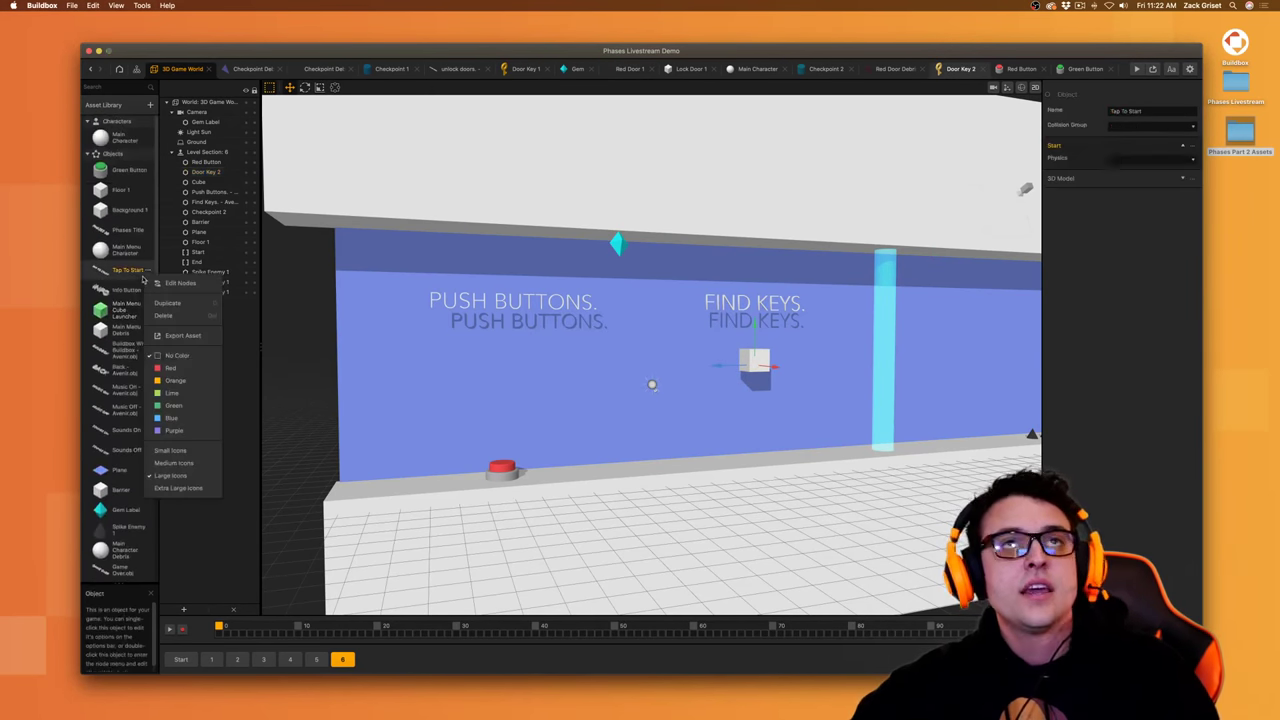
left_click(239, 424)
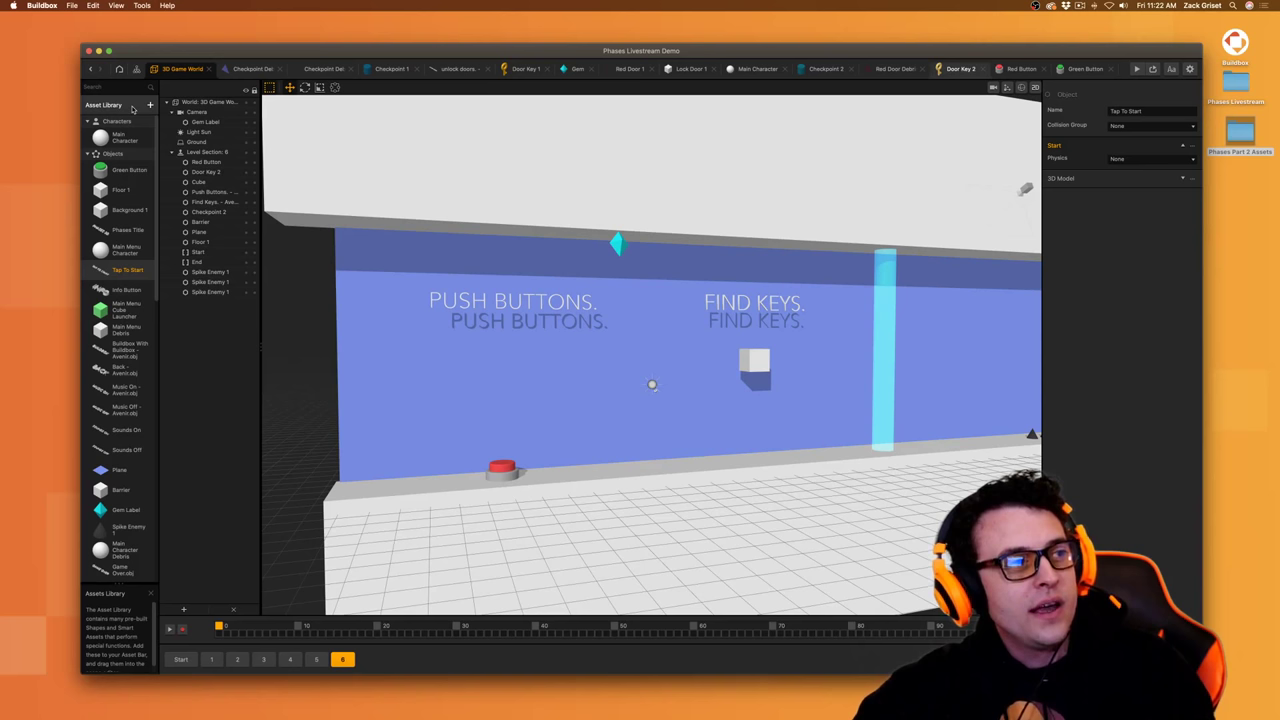
- Try adding a Gravity movement node to the Main Character's node map
double_click(130, 137)
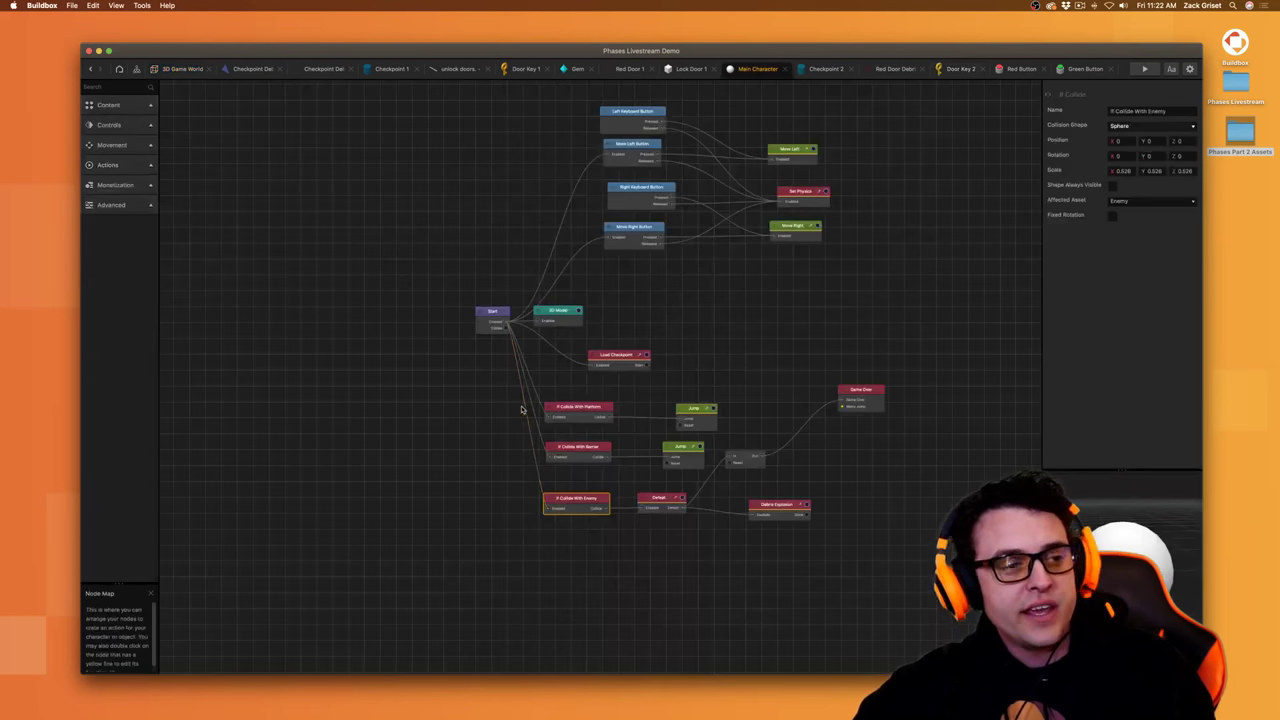
left_click(111, 145)
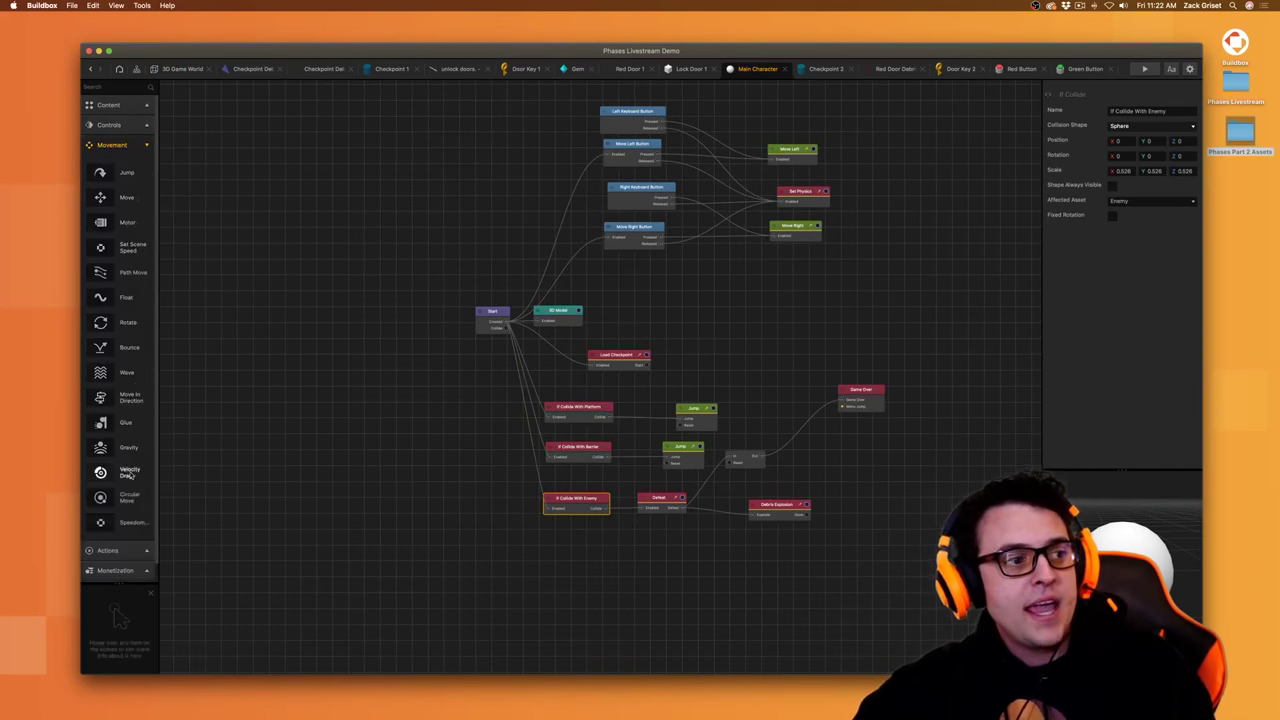
left_click(139, 148)
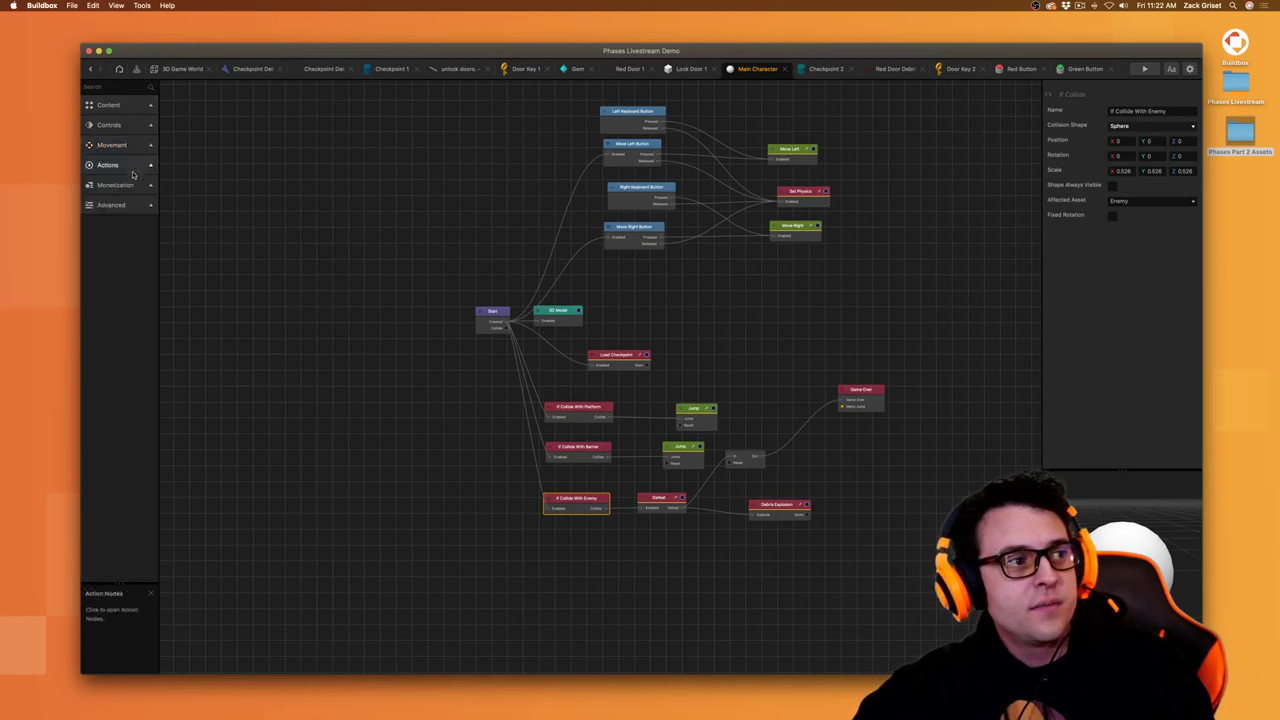
left_click(118, 145)
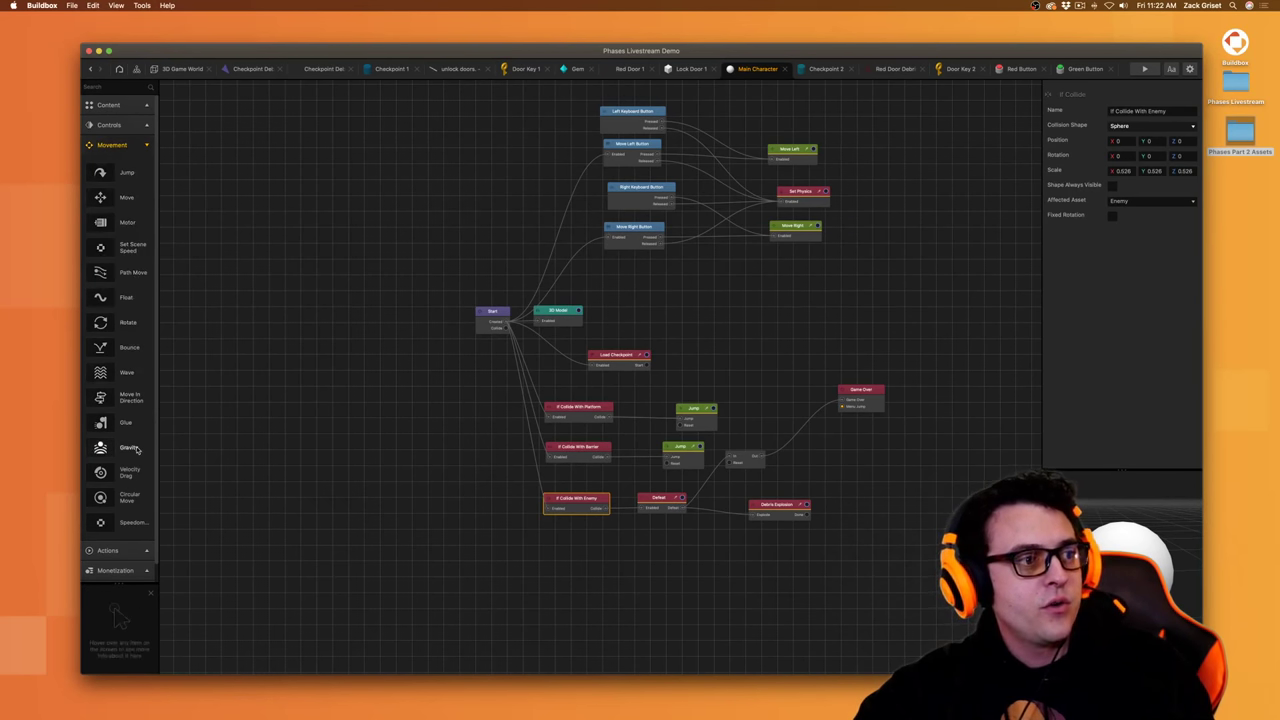
left_click_drag(373, 215, 404, 239)
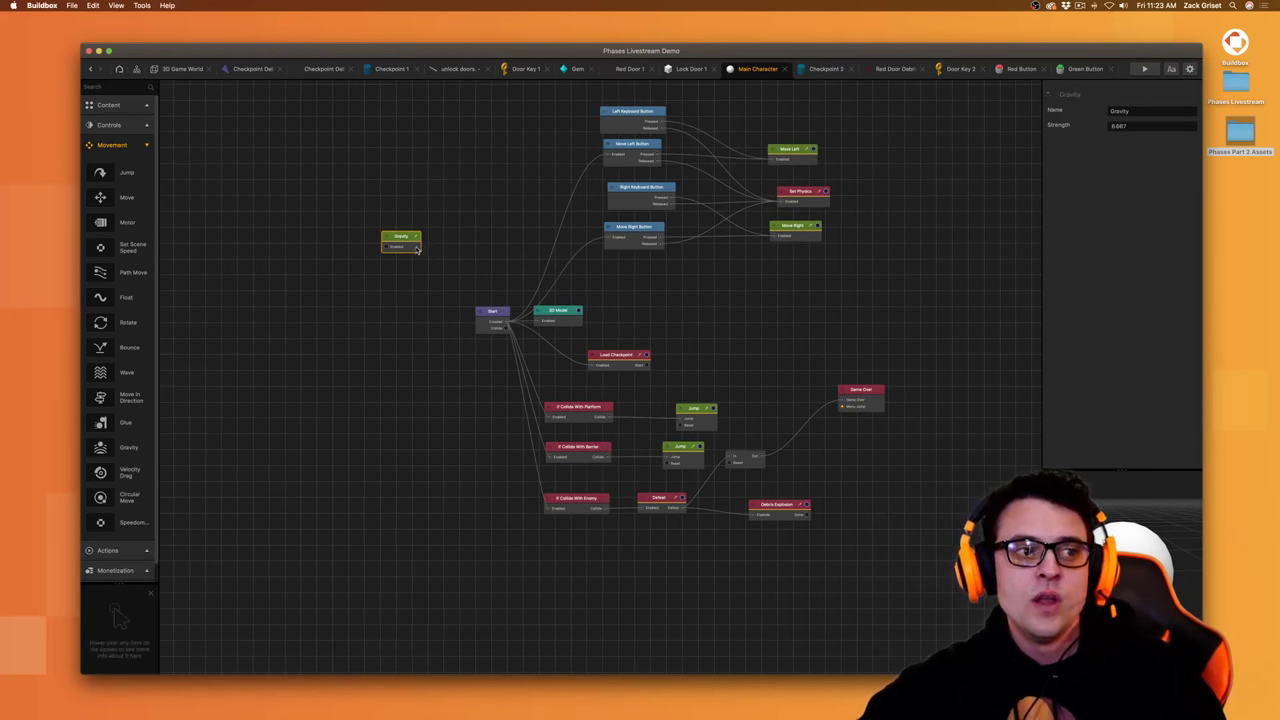
- Inspect the Start and 3D Model node settings of the Main Character, then switch to Pages
left_click(481, 330)
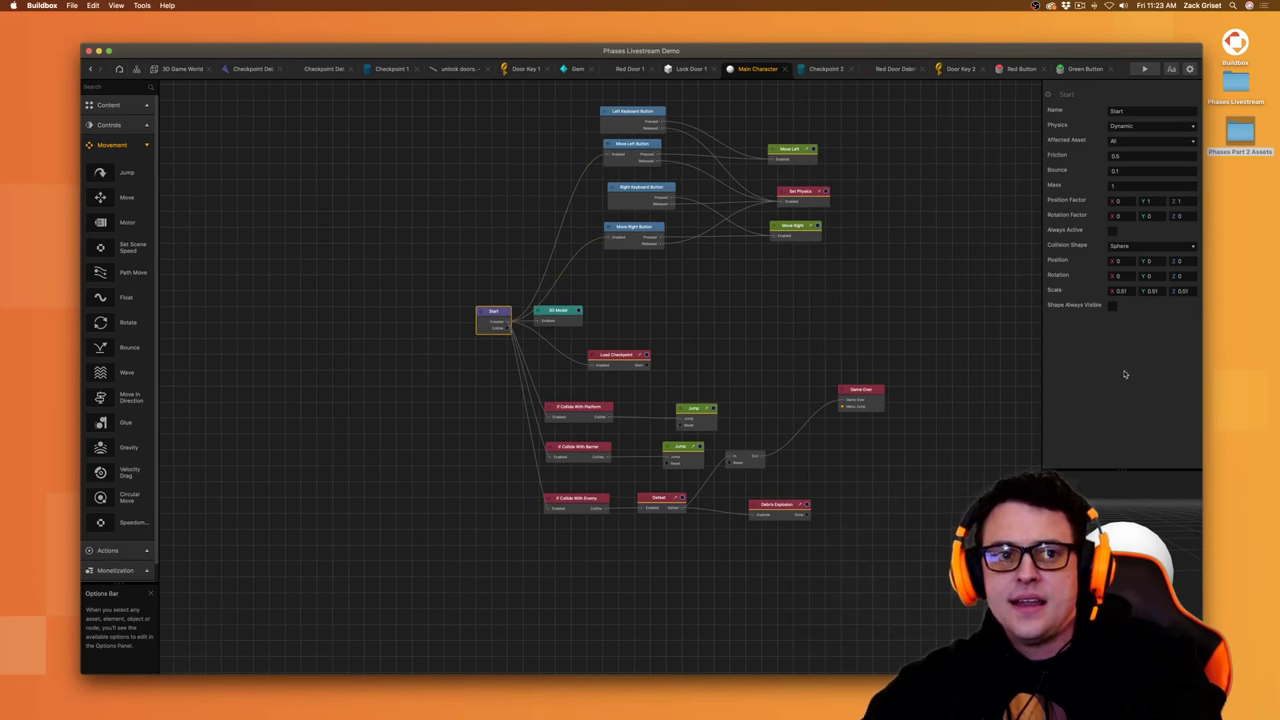
left_click(567, 323)
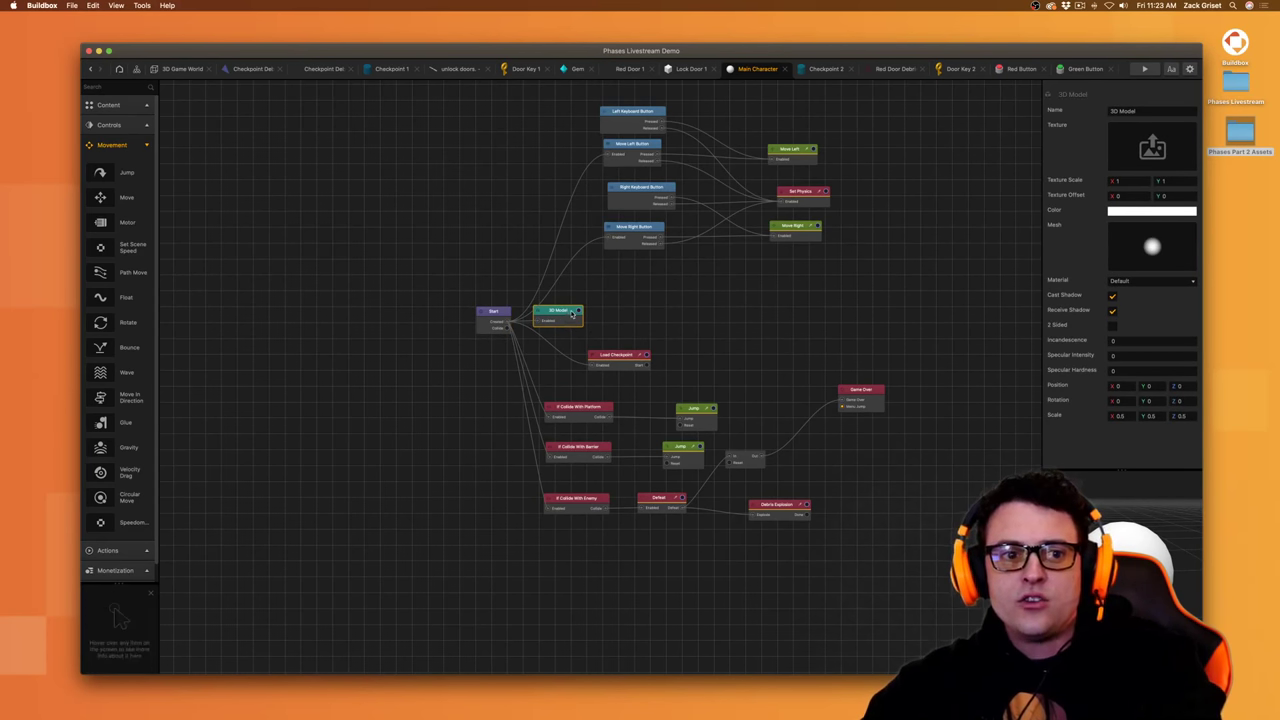
left_click(493, 318)
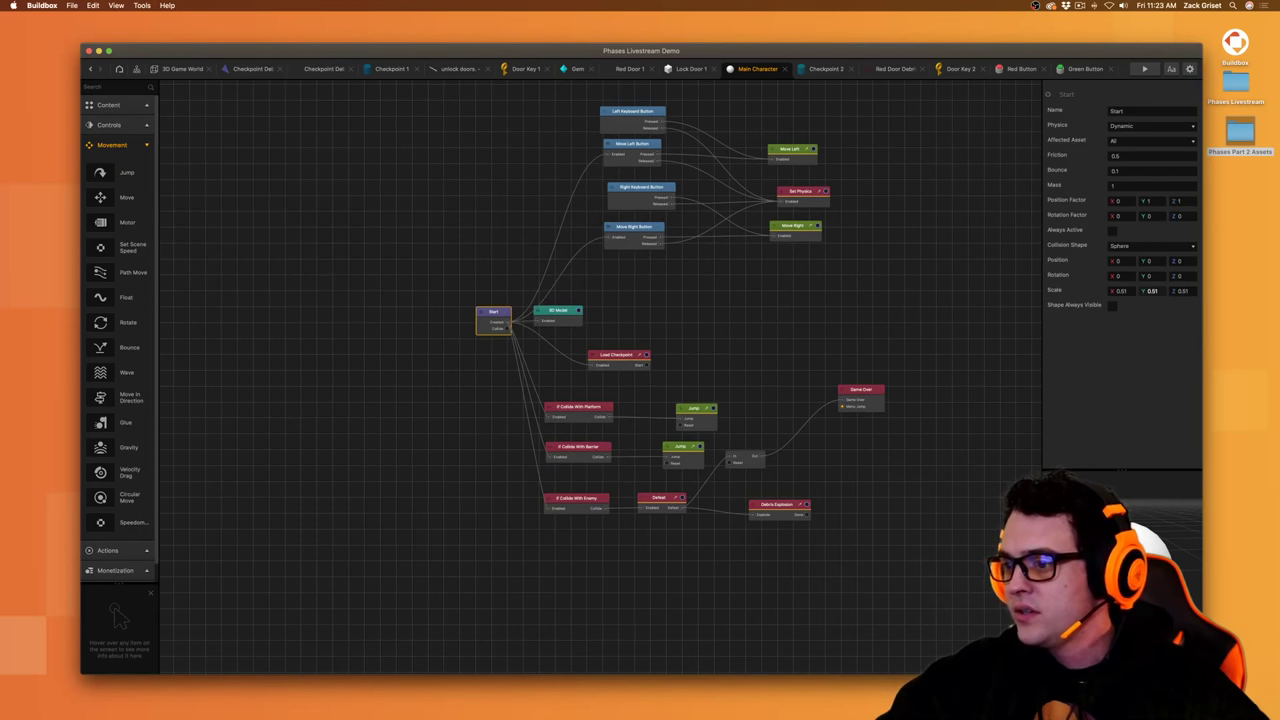
key("super+Tab")
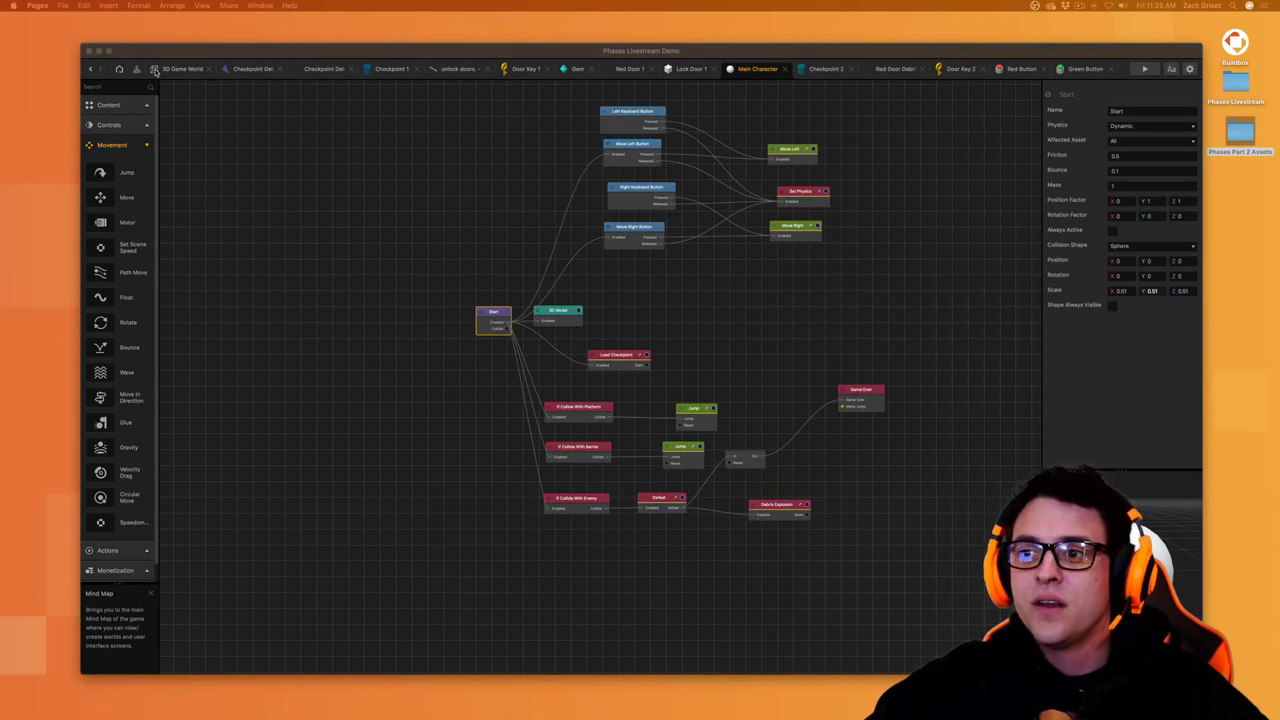
- Return to the 3D Game World, duplicate the Checkpoint 2 asset and rename the copy Checkpoint 3
left_click(156, 68)
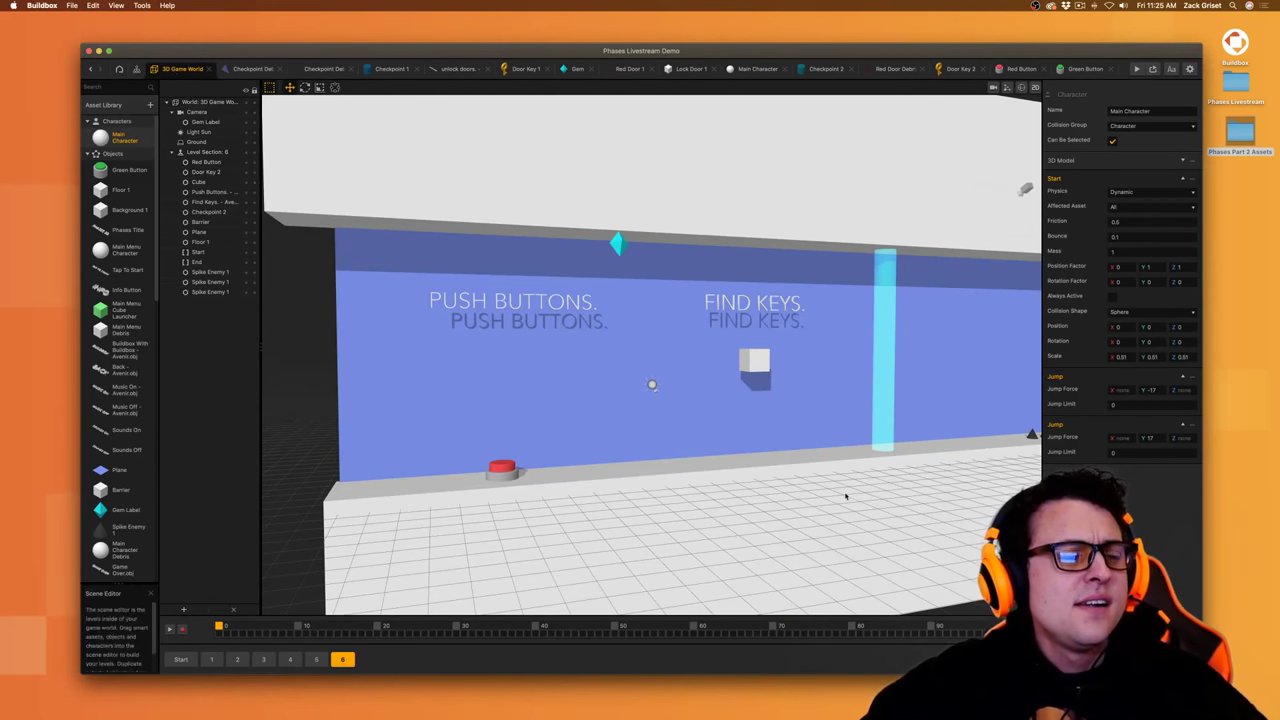
scroll(895, 443, "down", 3)
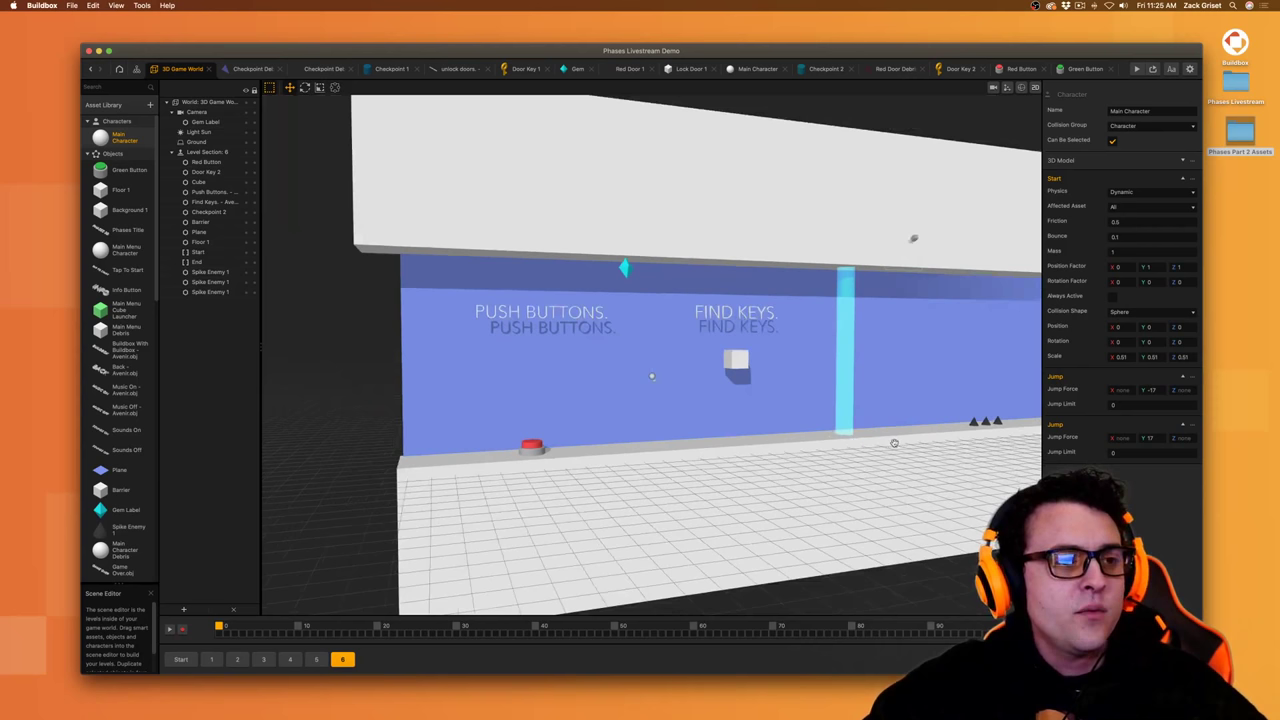
right_click_drag(895, 443, 810, 466)
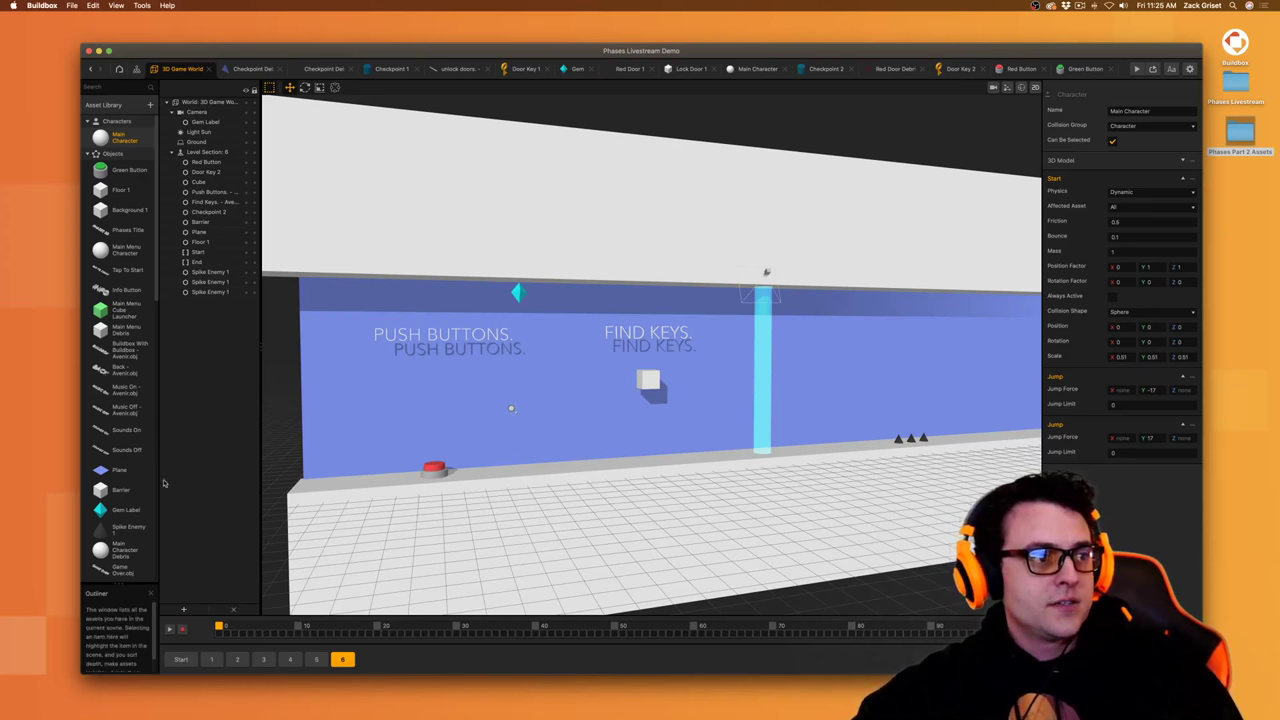
scroll(124, 394, "down", 5)
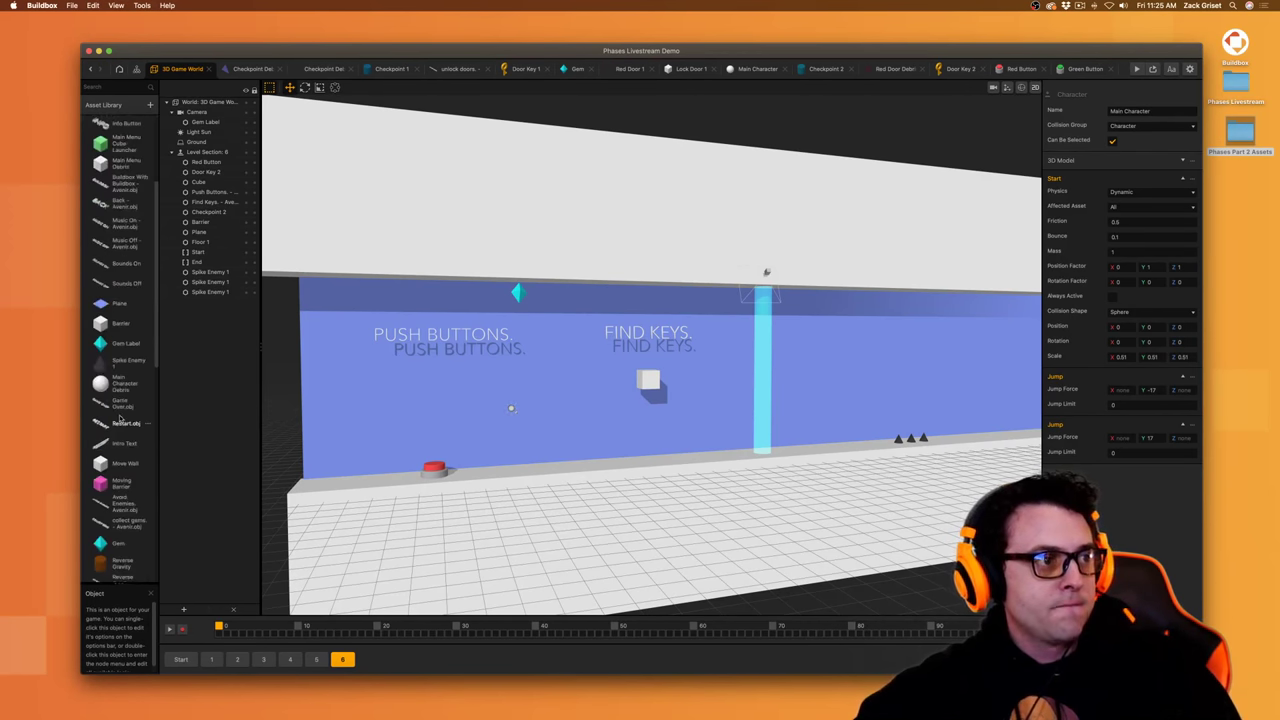
scroll(120, 418, "down", 12)
left_click(129, 457)
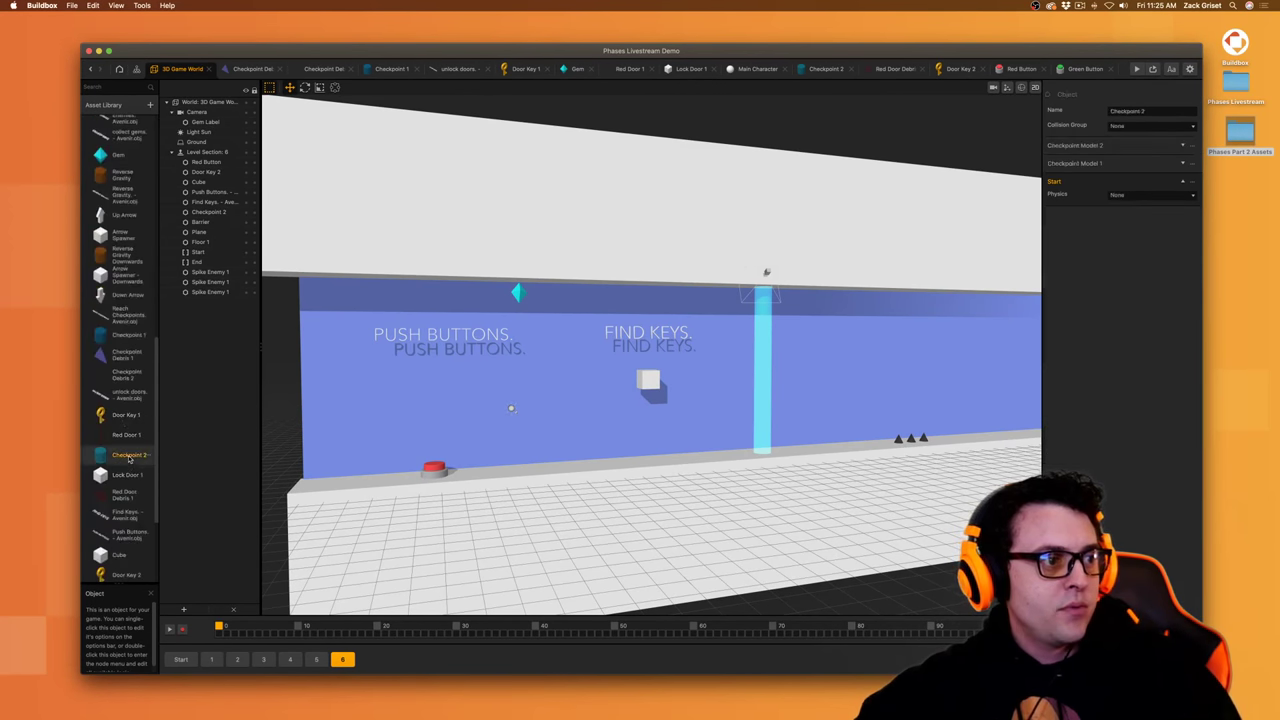
scroll(136, 465, "down", 5)
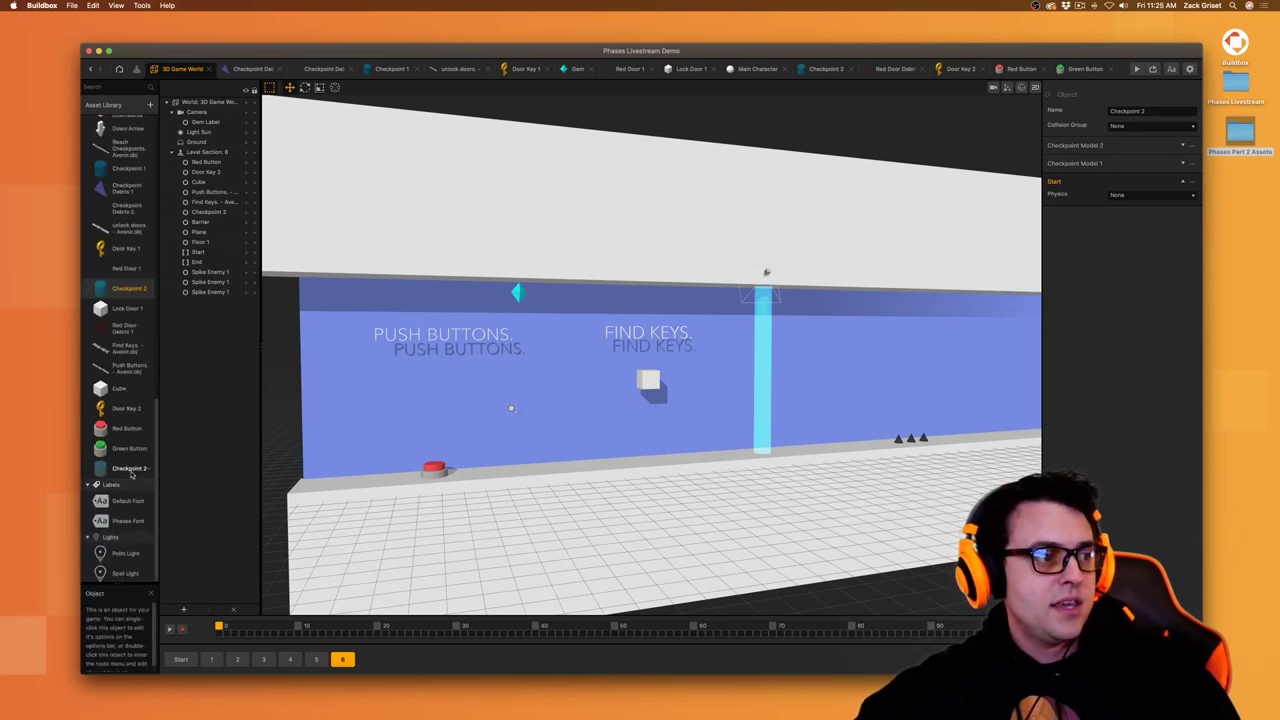
left_click(130, 468)
left_click(1164, 110)
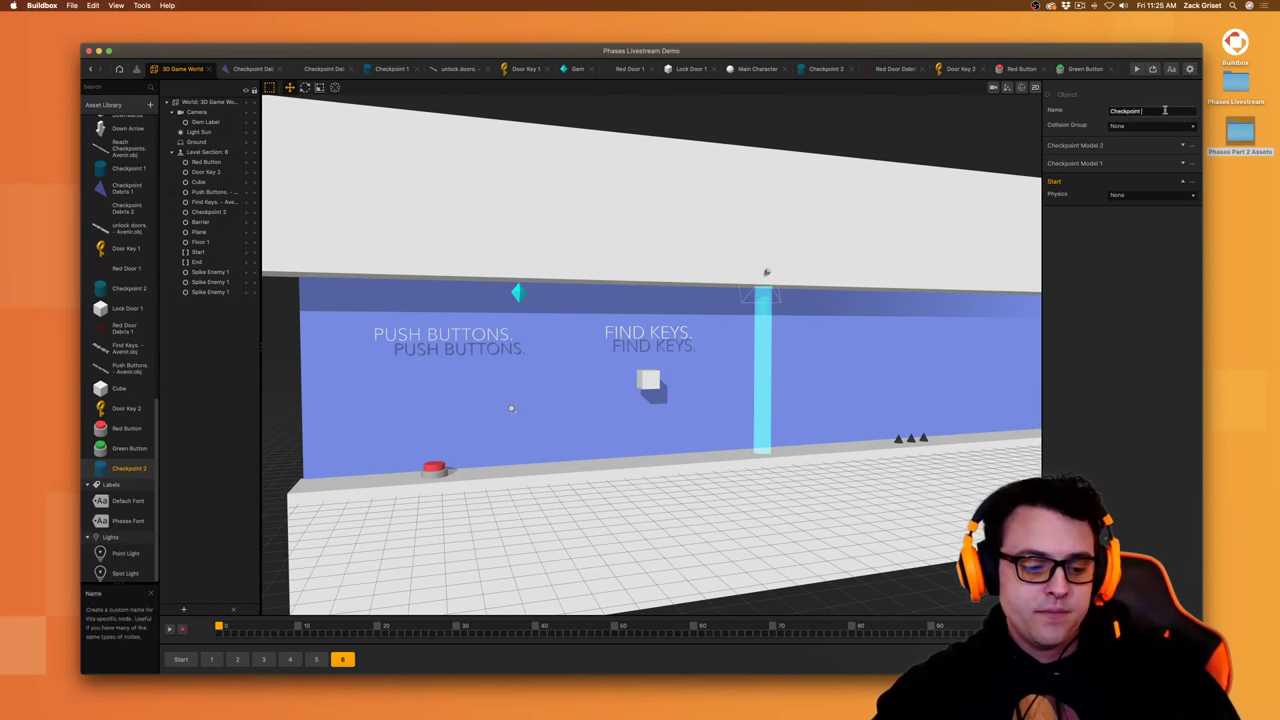
type("3")
key("Return")
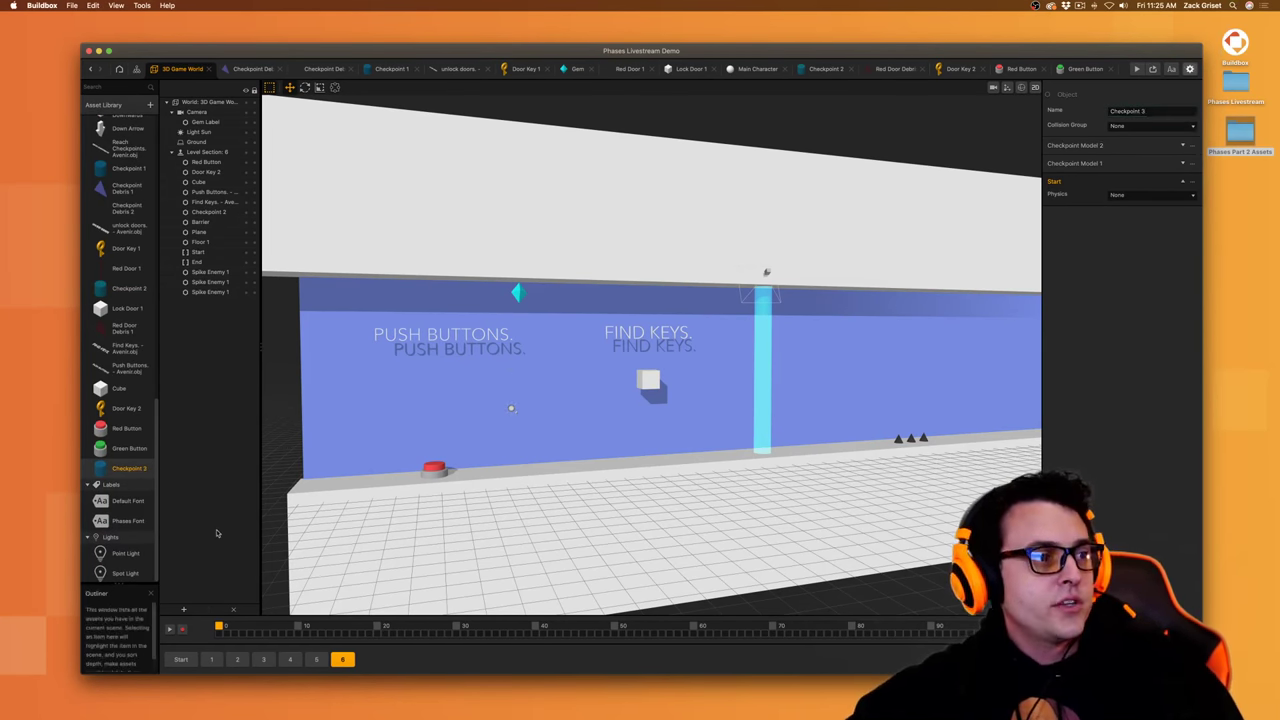
- Place Checkpoint 3 in scene 6 at the base of the existing checkpoint column and delete the old Checkpoint 2 from the scene
left_click_drag(127, 470, 763, 466)
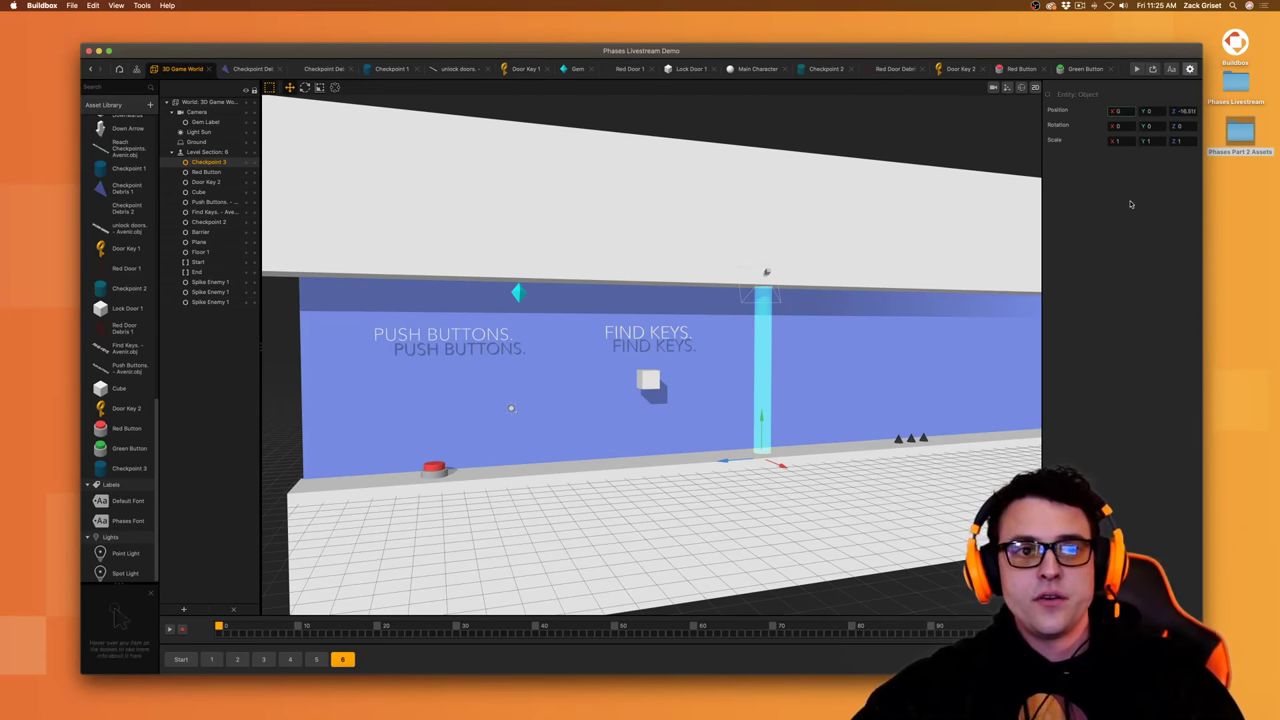
scroll(786, 494, "up", 3)
middle_click_drag(786, 494, 795, 515)
left_click_drag(791, 514, 808, 484)
left_click(822, 352)
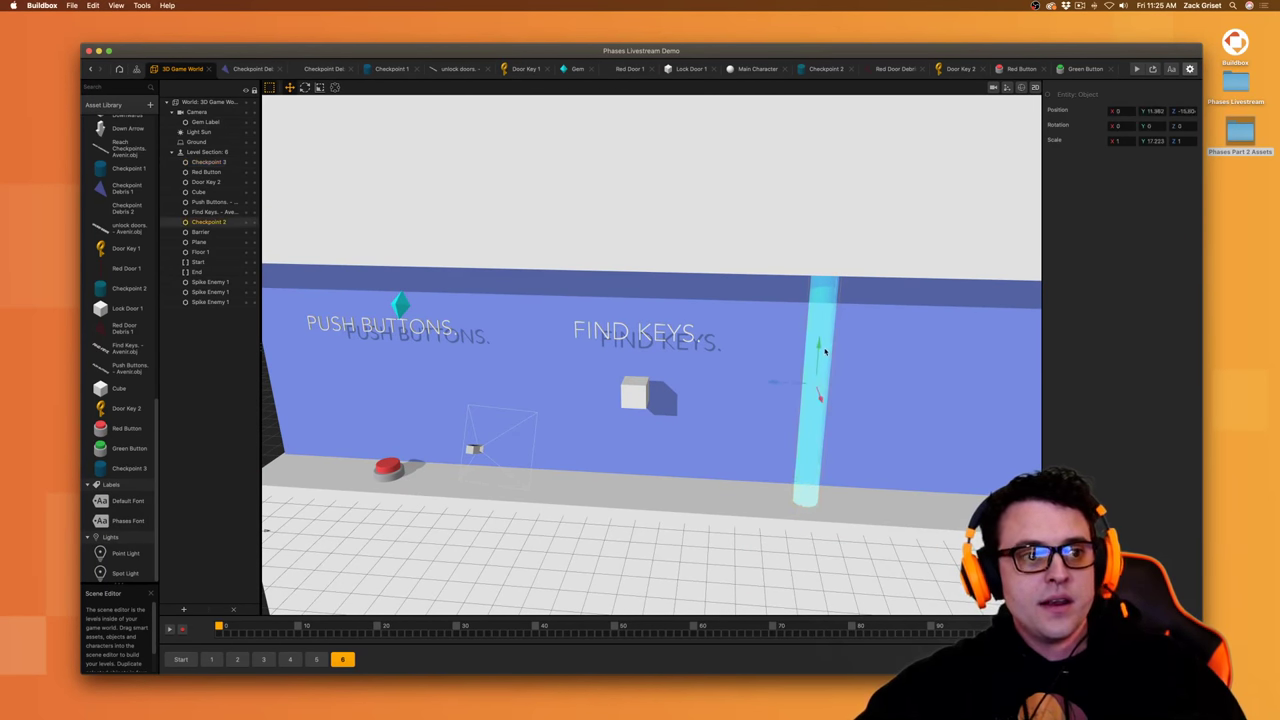
key("Delete")
- Raise Checkpoint 3 to about Y 10.6 and stretch its Y scale to about 17 so it spans floor to ceiling
left_click(803, 486)
left_click_drag(812, 450, 832, 376)
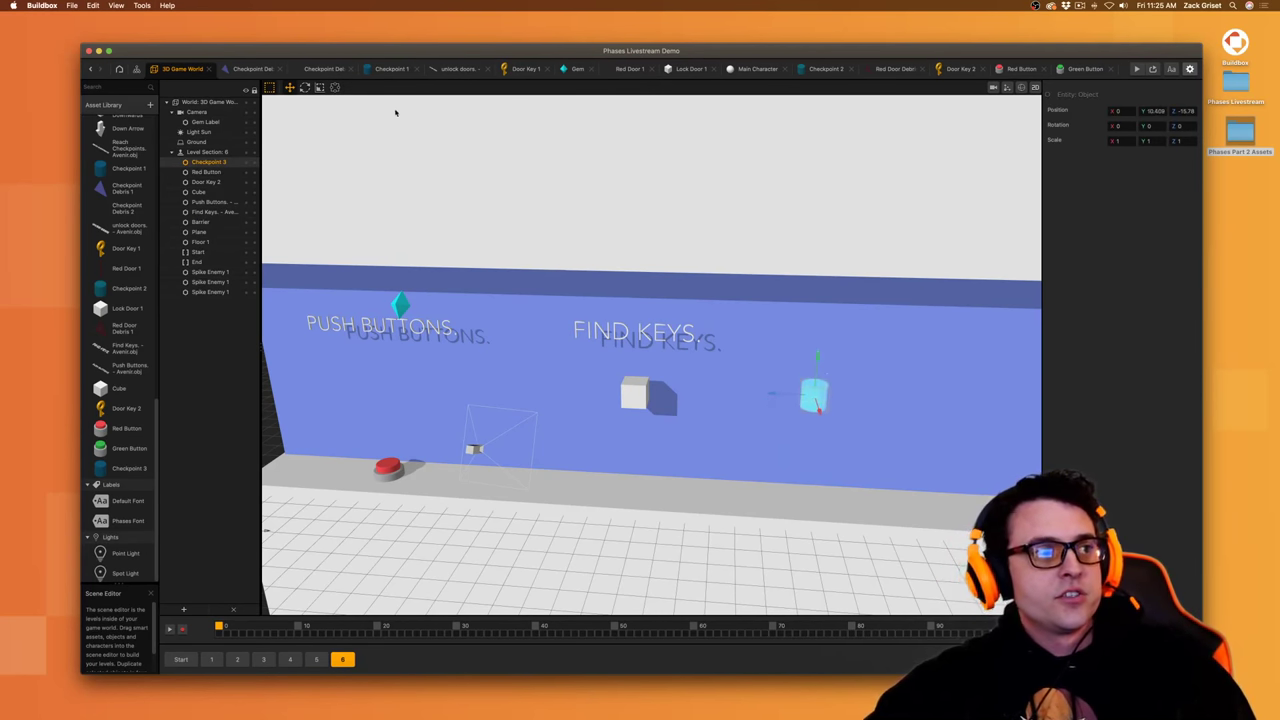
left_click_drag(817, 358, 898, 29)
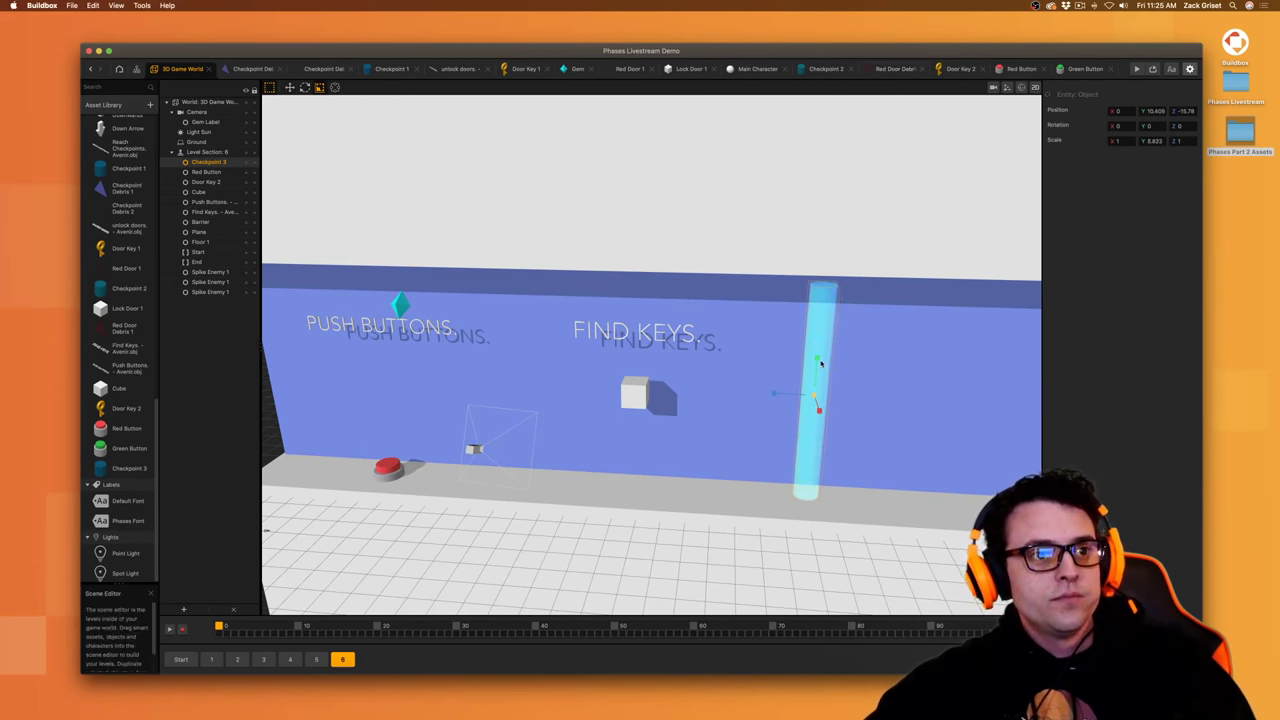
left_click_drag(820, 362, 817, 329)
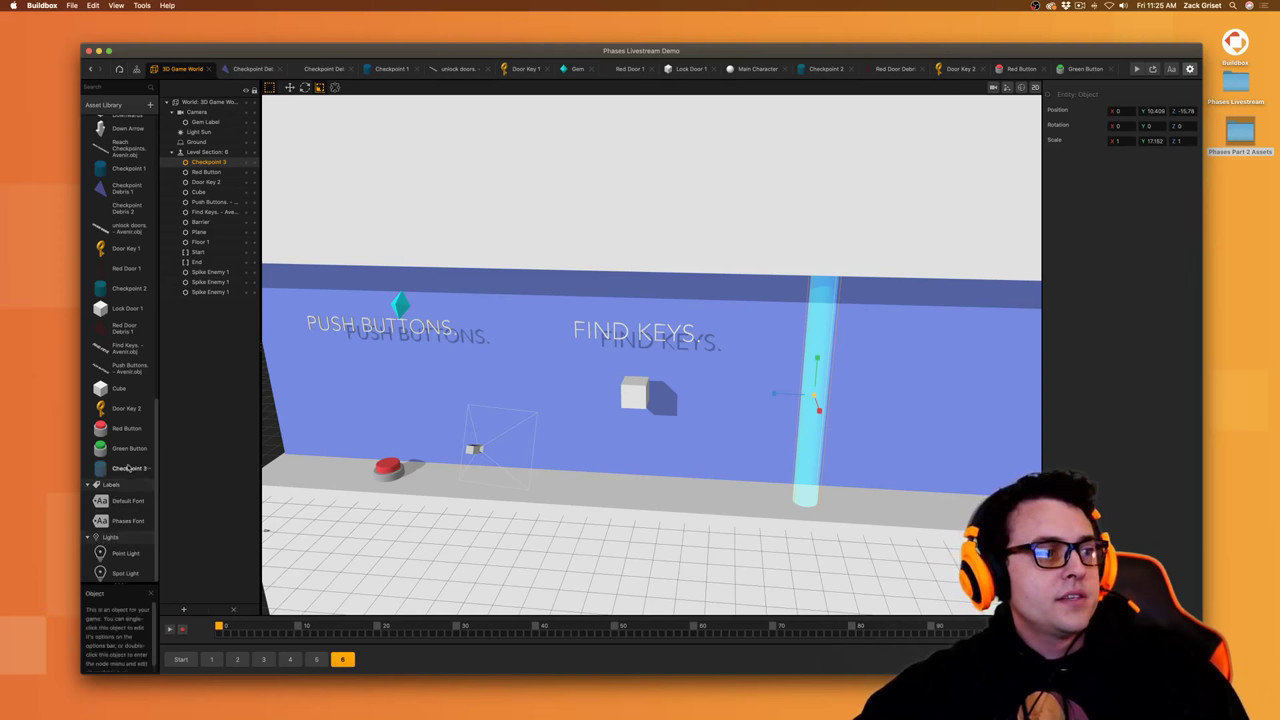
- Check the event groups and event names of the Receive and Send nodes in Door Key 2's node map
left_click(128, 468)
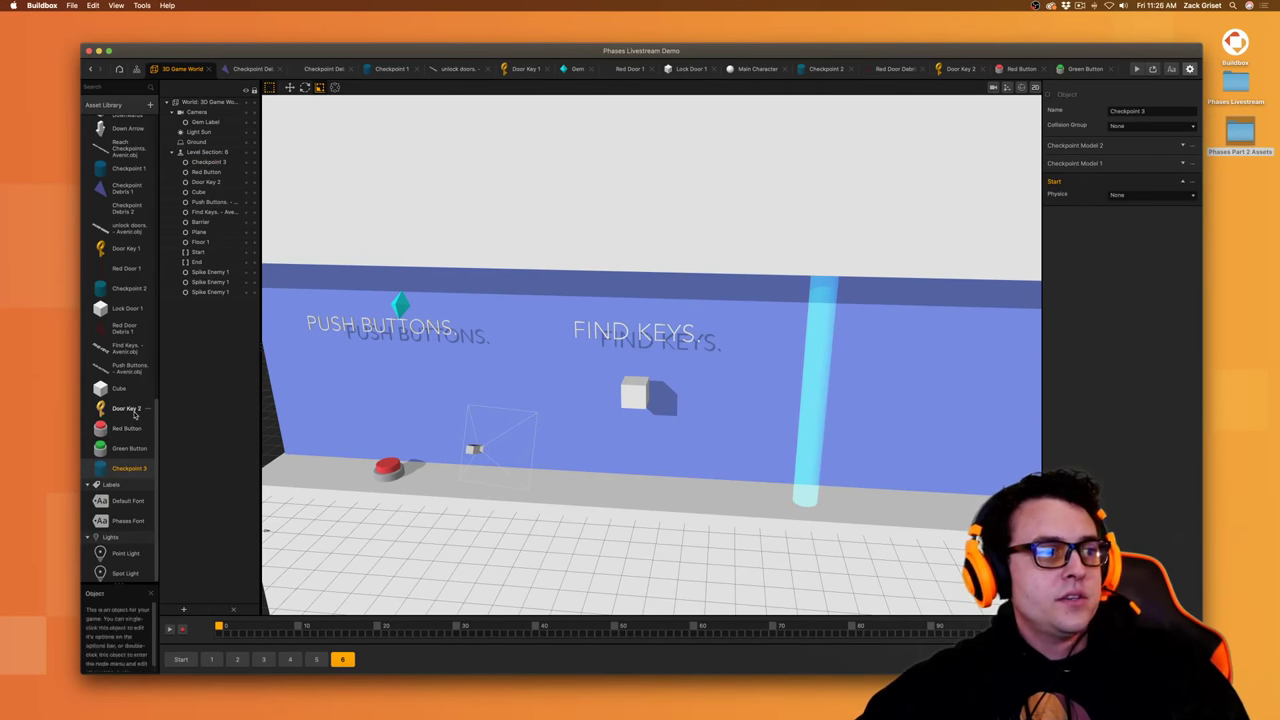
double_click(126, 409)
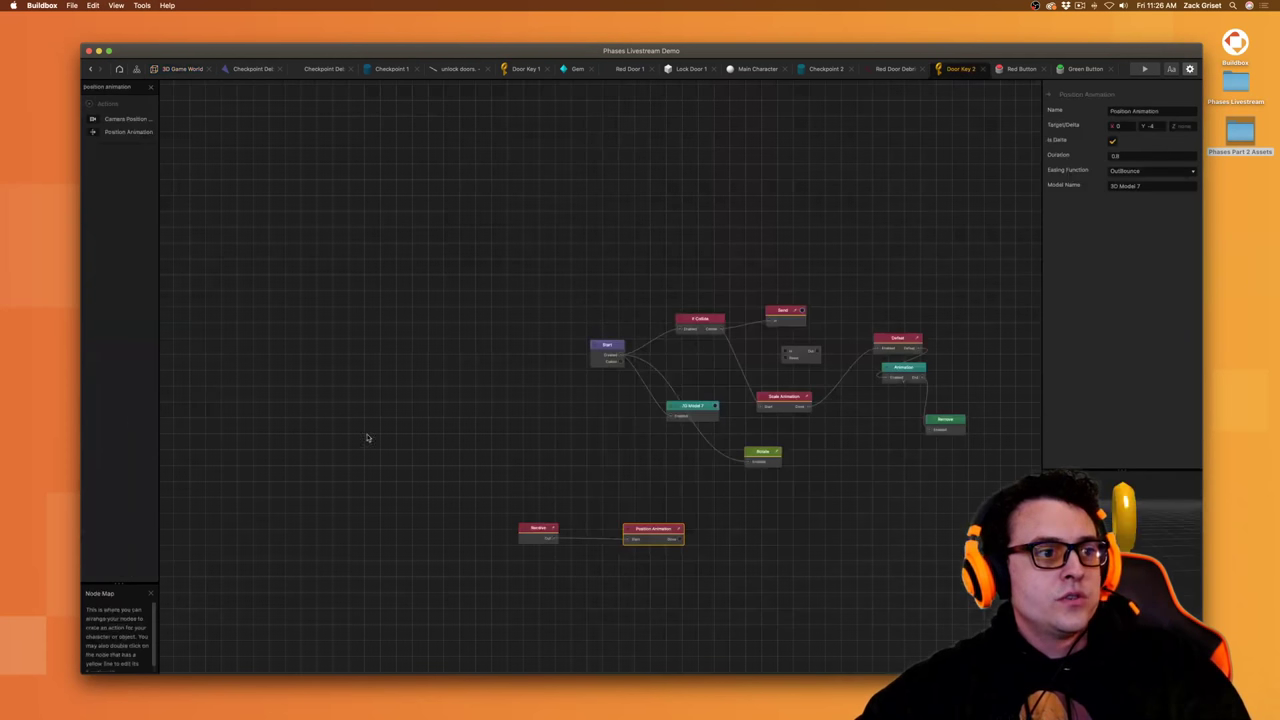
left_click(547, 534)
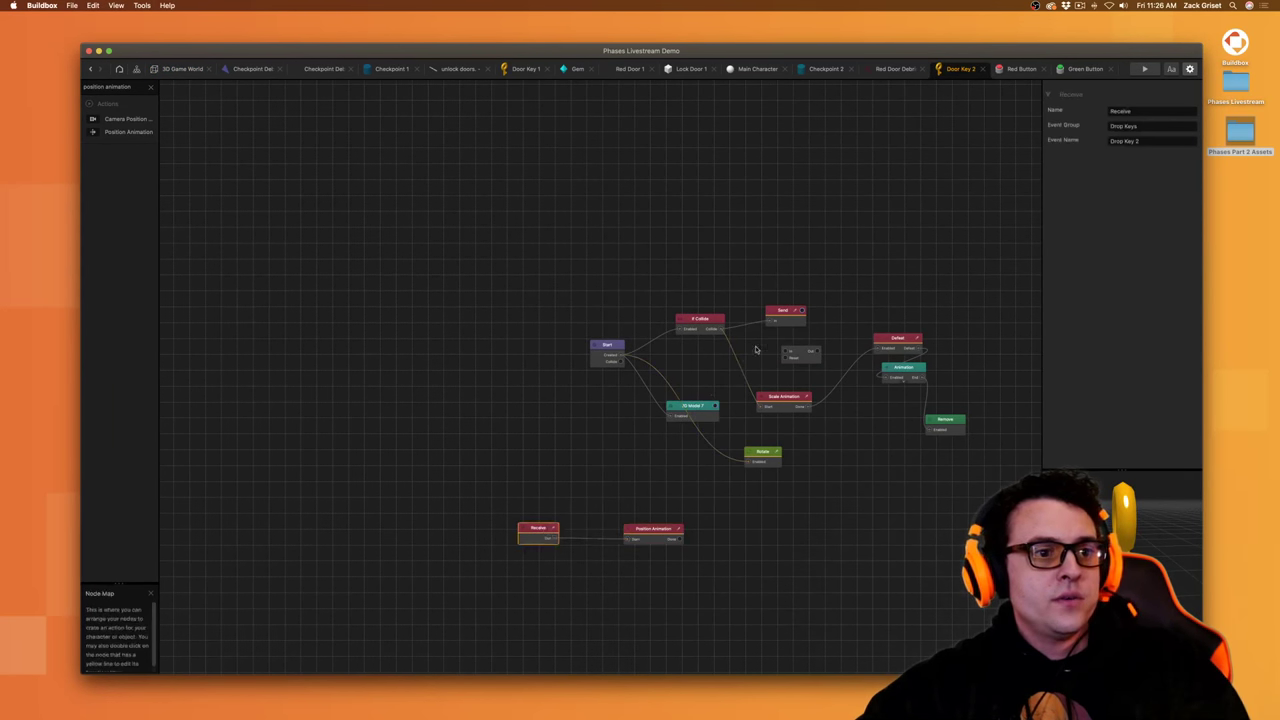
left_click(783, 322)
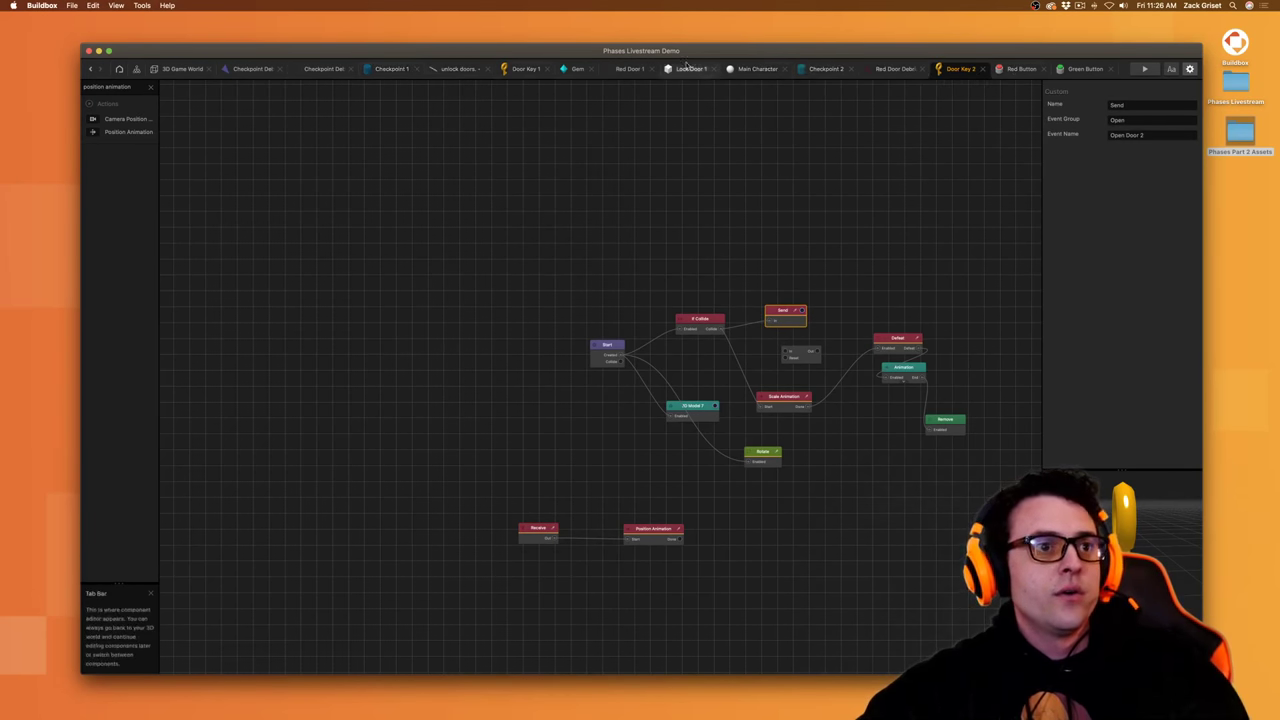
- In Checkpoint 3's node map, set the event name of the Open group's Receive node to Open Door 2
left_click(180, 69)
double_click(121, 468)
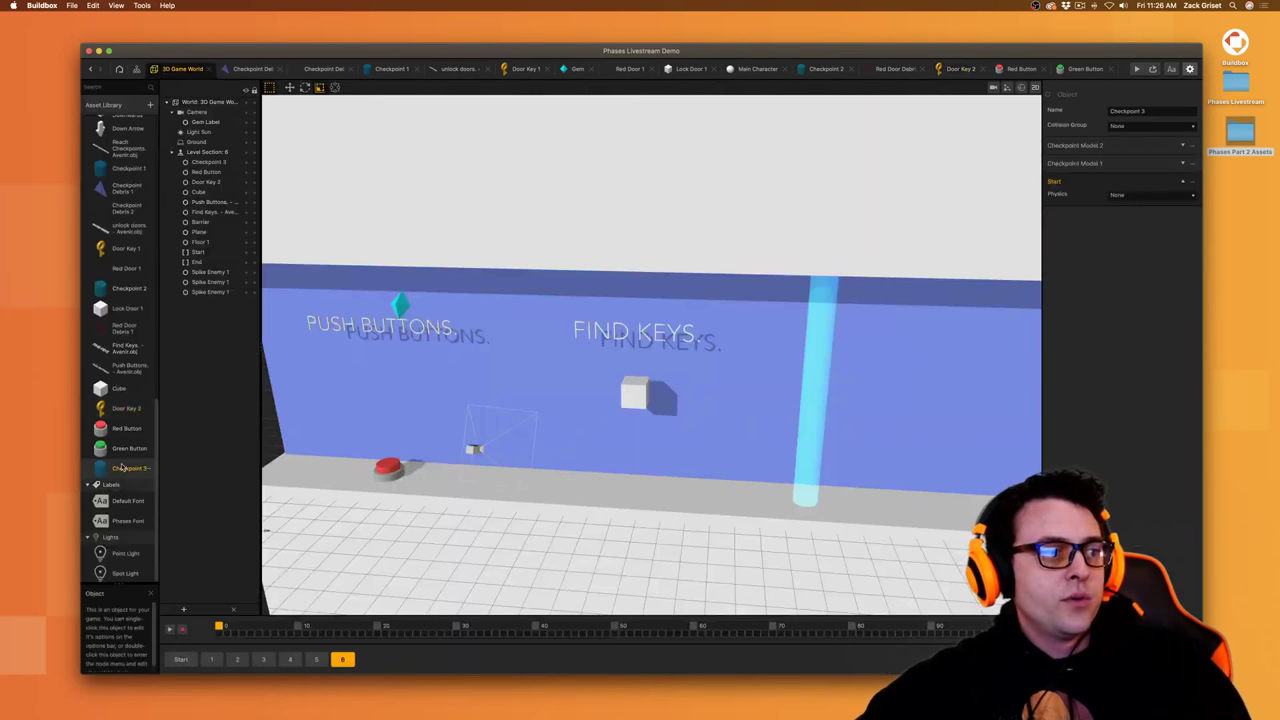
scroll(458, 380, "up", 3)
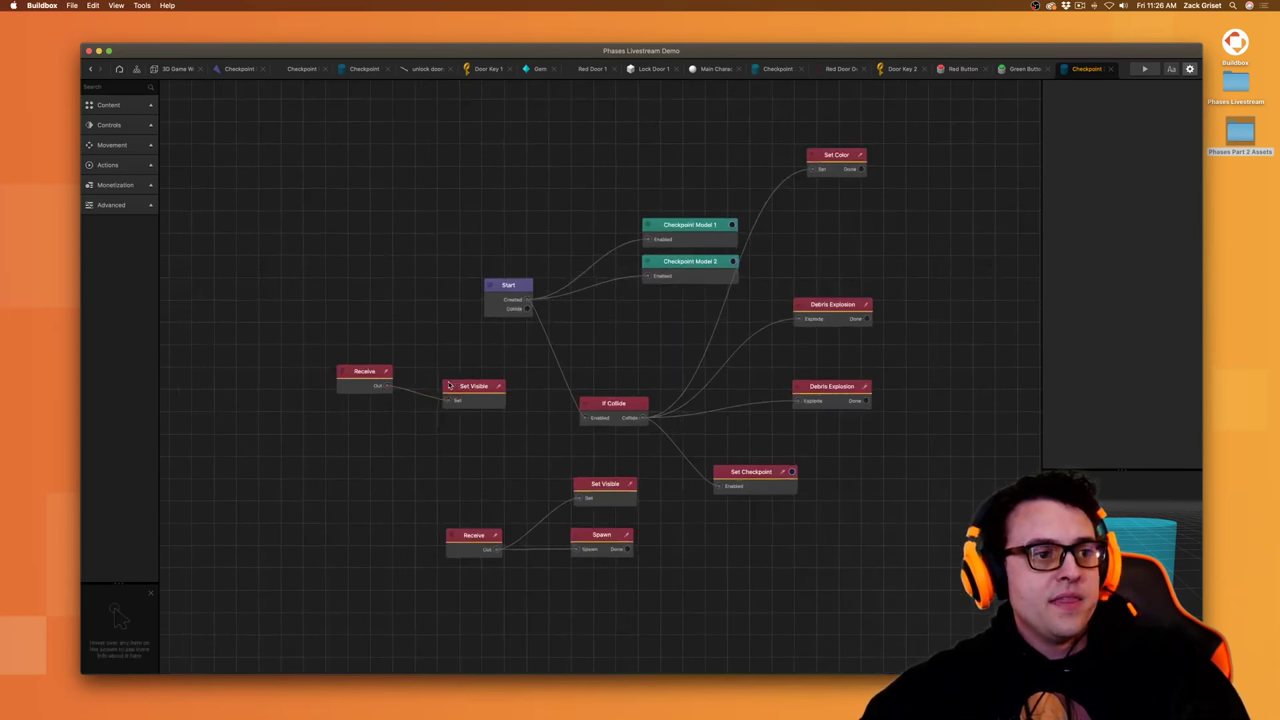
left_click(367, 377)
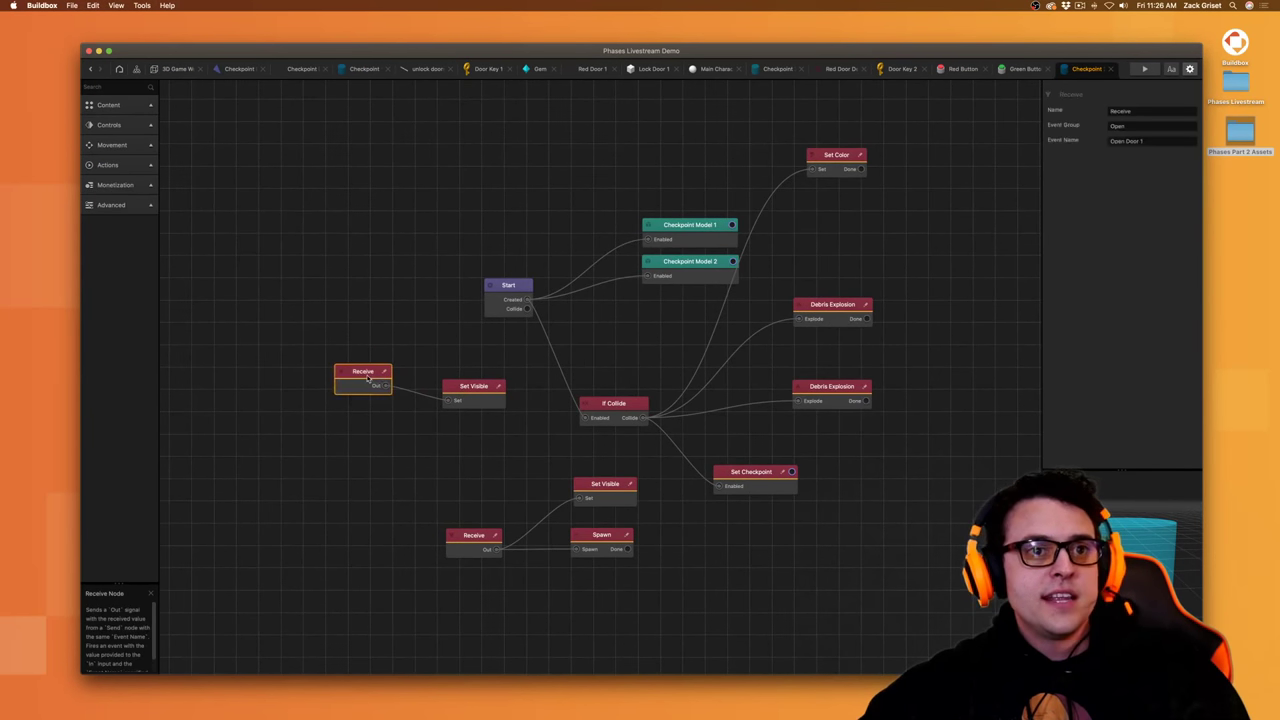
left_click(1154, 142)
key("BackSpace")
type("2")
left_click(1130, 209)
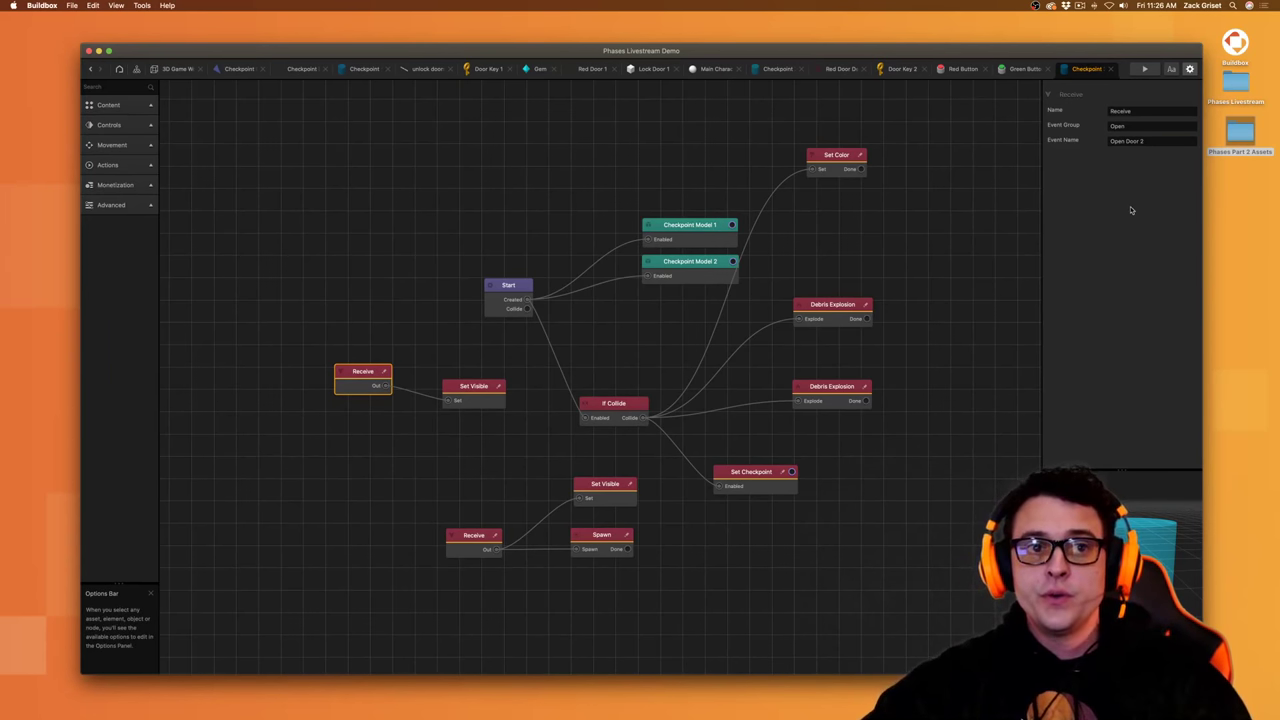
- Set the Lock group's Receive node to the event name Lock Door 2 and return to the 3D Game World
left_click(482, 405)
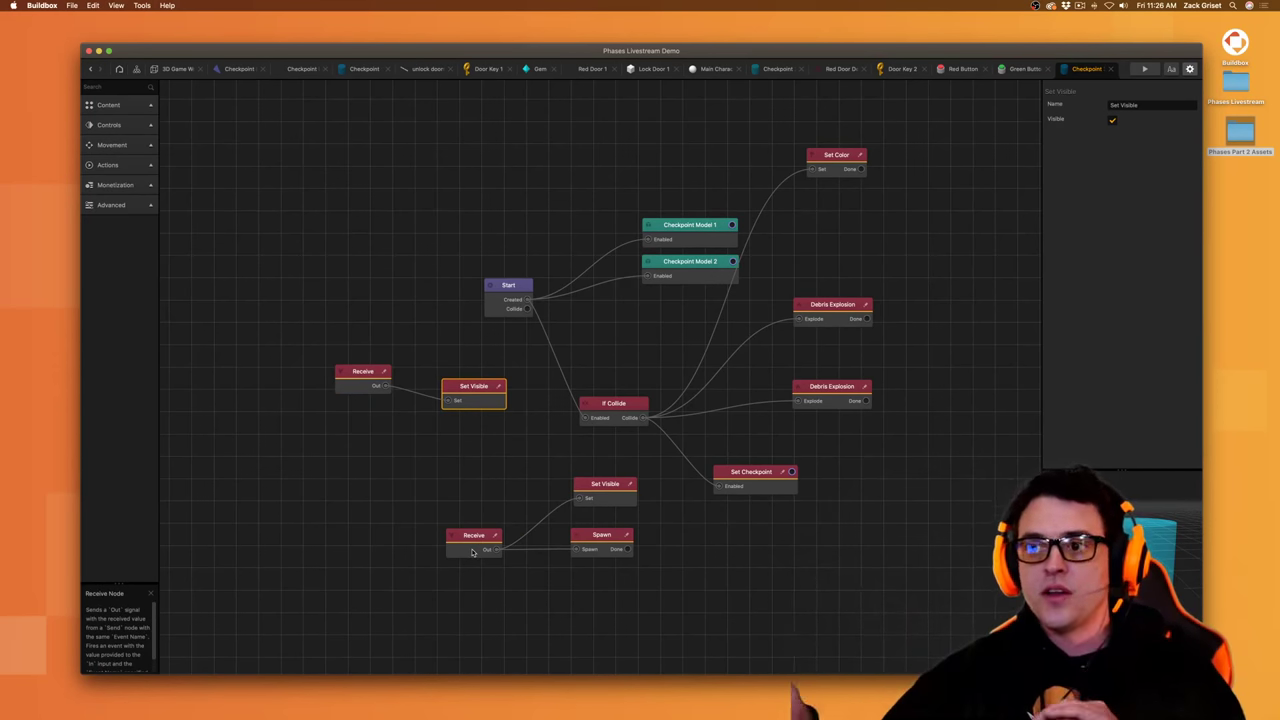
left_click(475, 550)
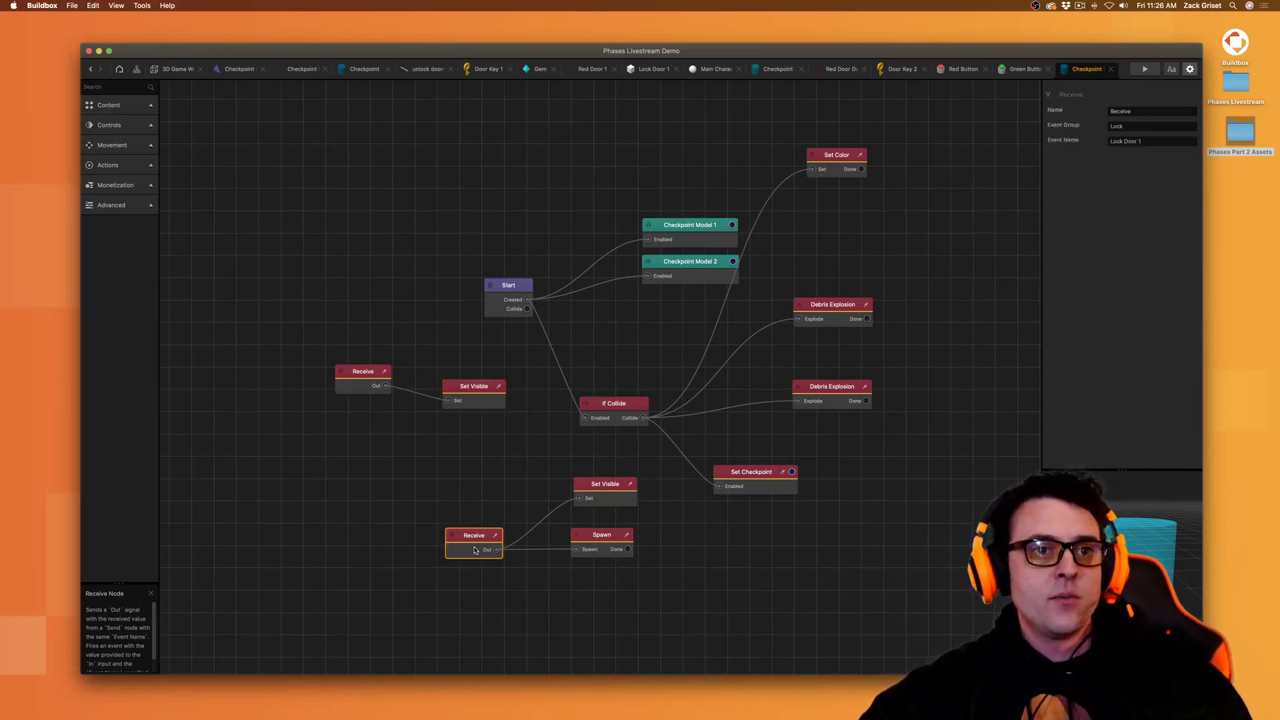
left_click(1153, 142)
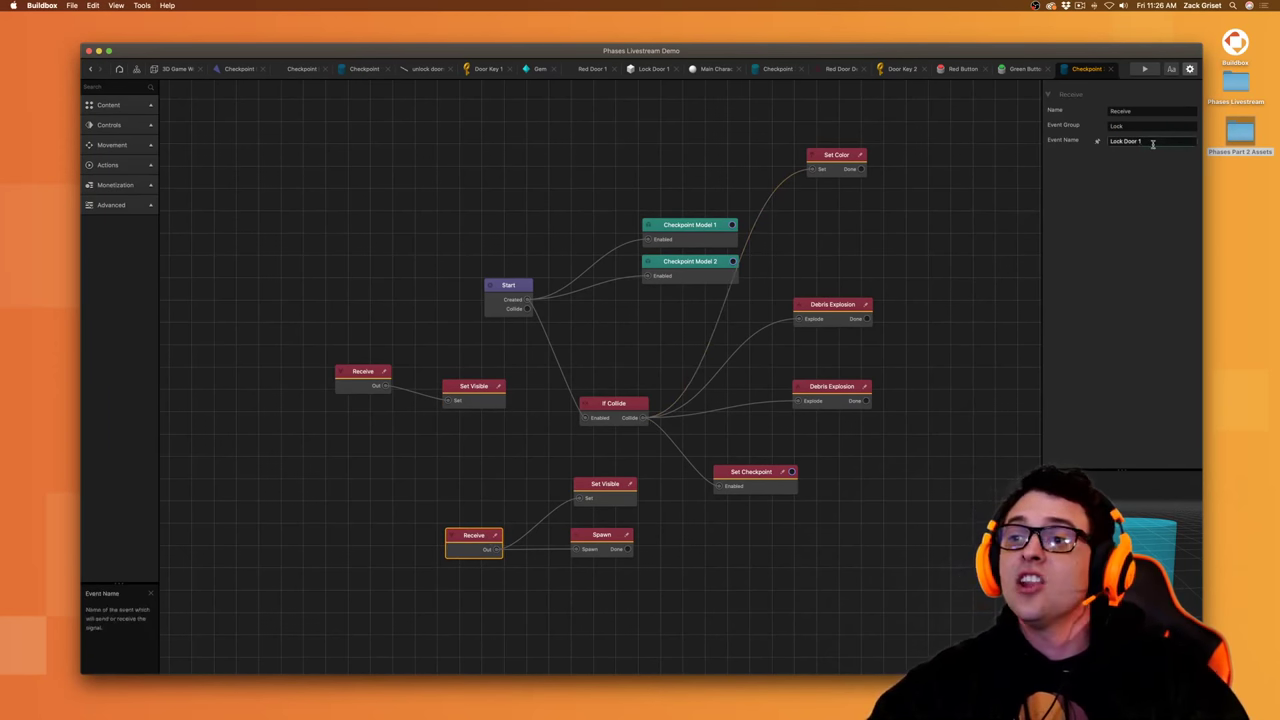
left_click(1120, 194)
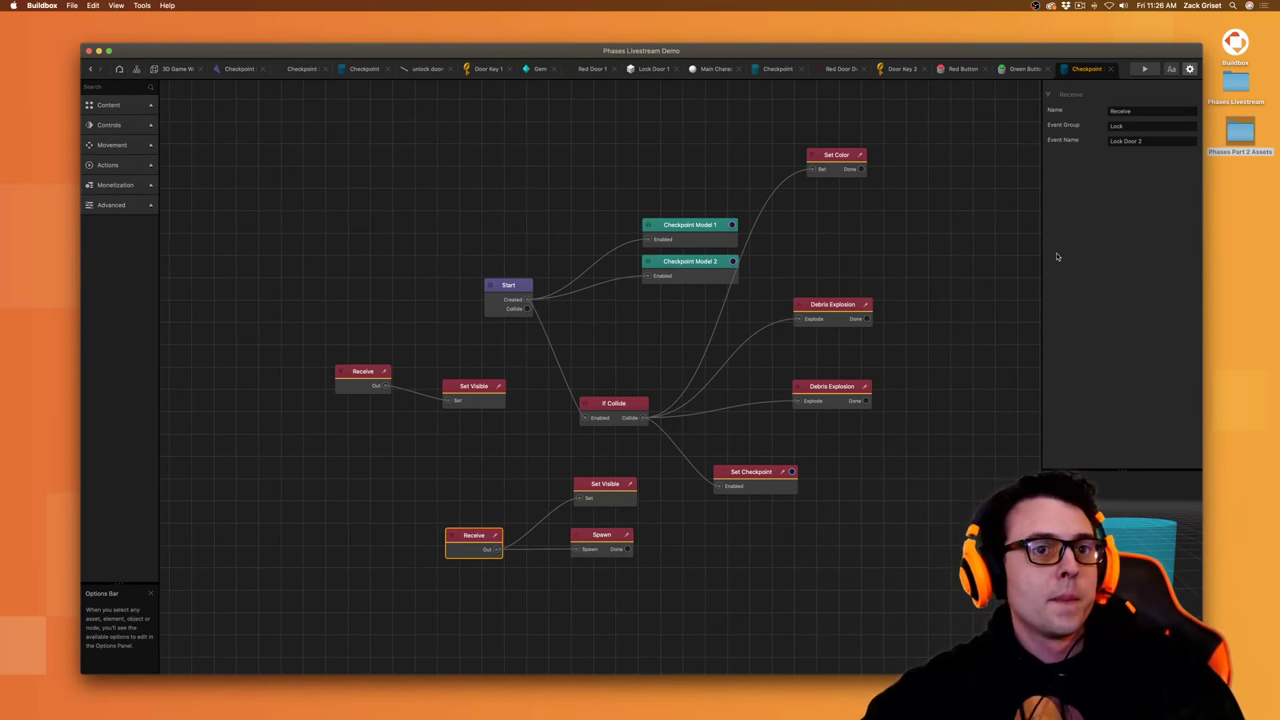
left_click(170, 70)
left_click(150, 105)
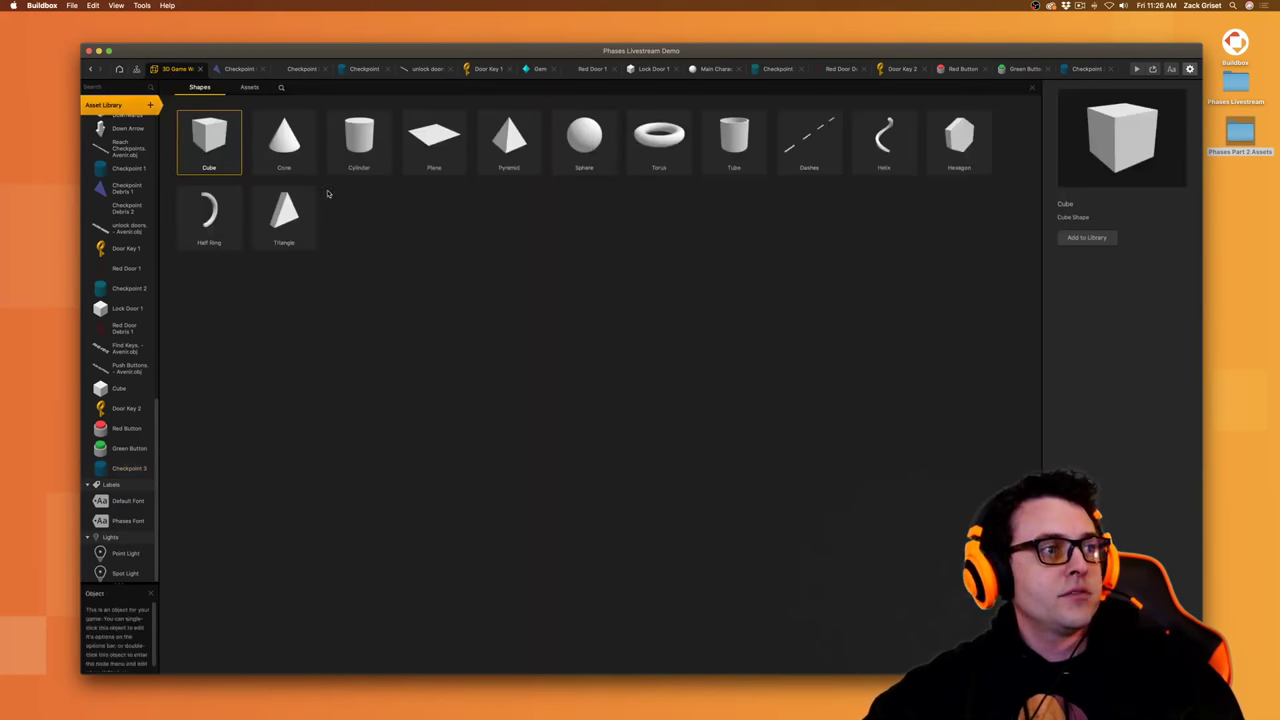
left_click(112, 105)
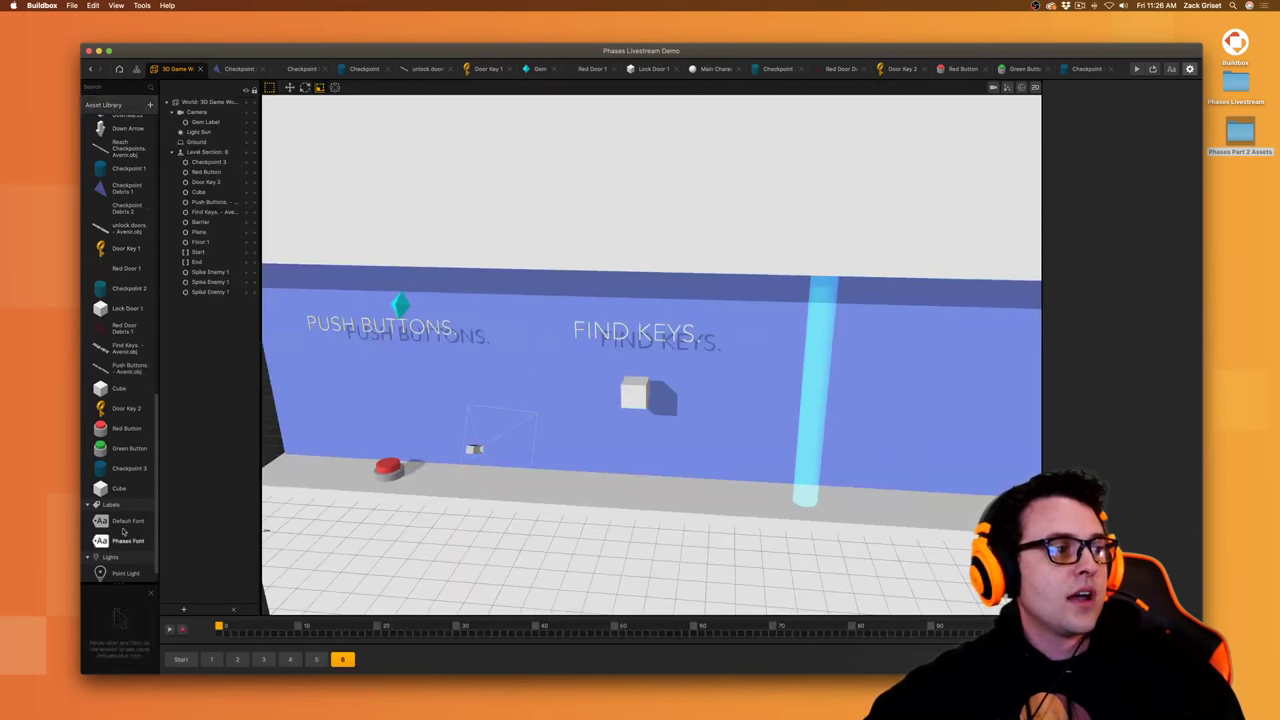
left_click(148, 488)
left_click(198, 540)
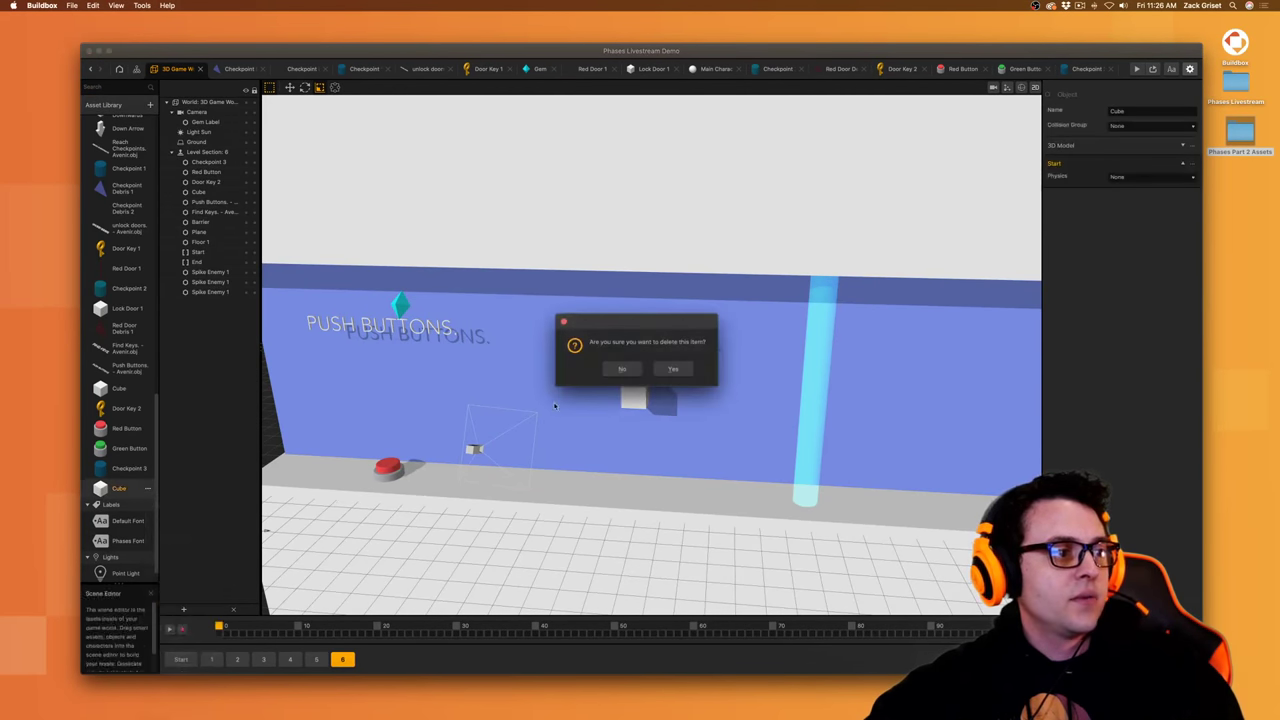
left_click(682, 372)
- Duplicate the Lock Door 1 asset and rename the original as Lock Door 2
left_click(135, 309)
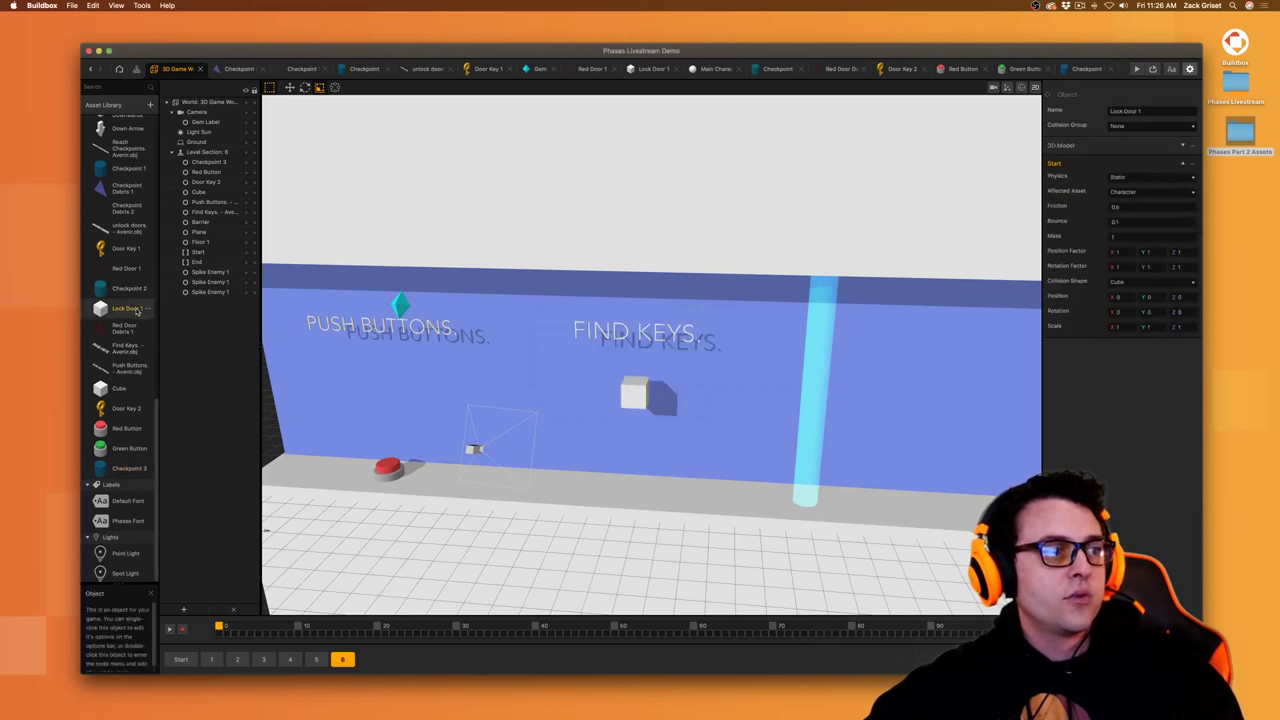
key("super+d")
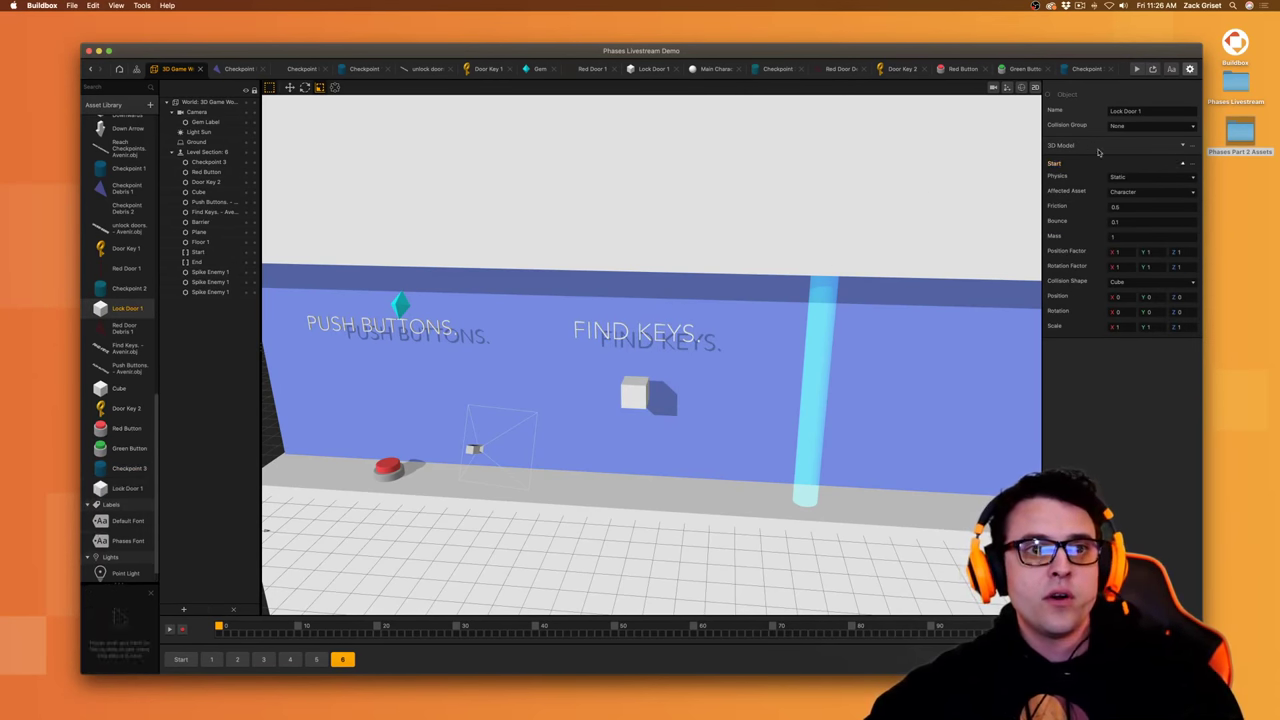
key("BackSpace")
type("2")
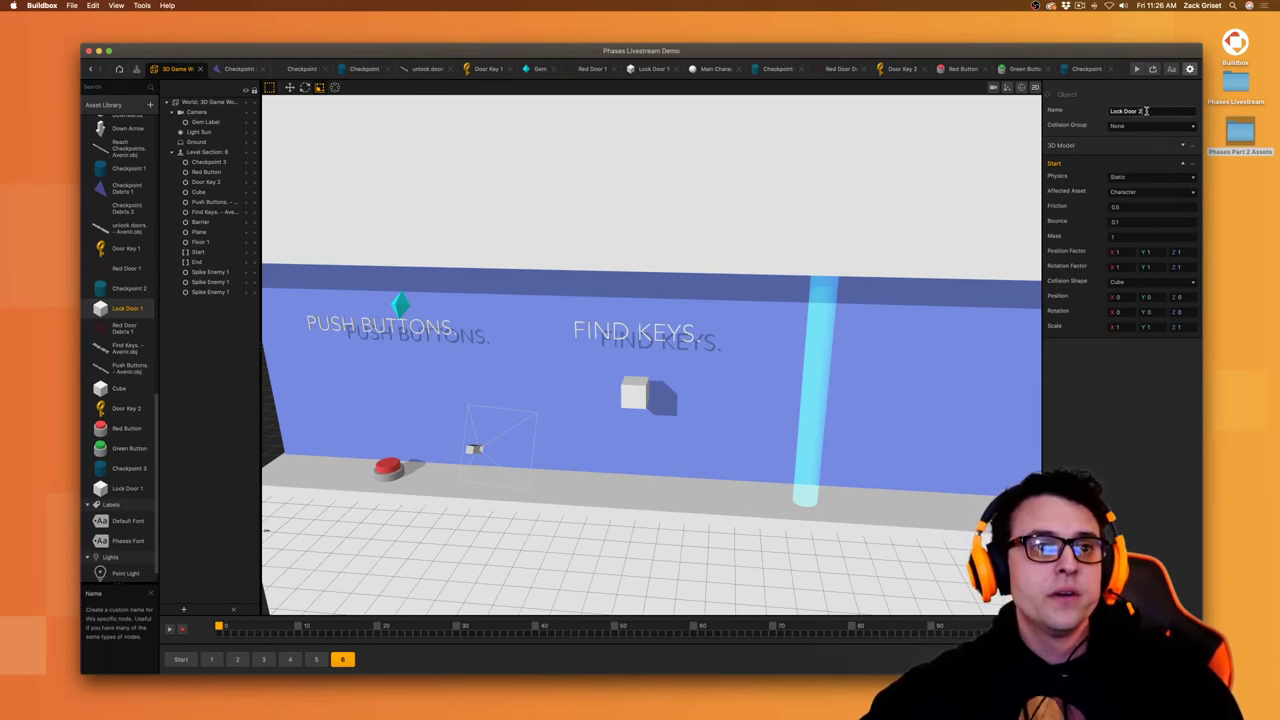
key("Return")
- Rename the original lock door asset back to Lock Door 1 and its copy to Lock Door 2
double_click(135, 492)
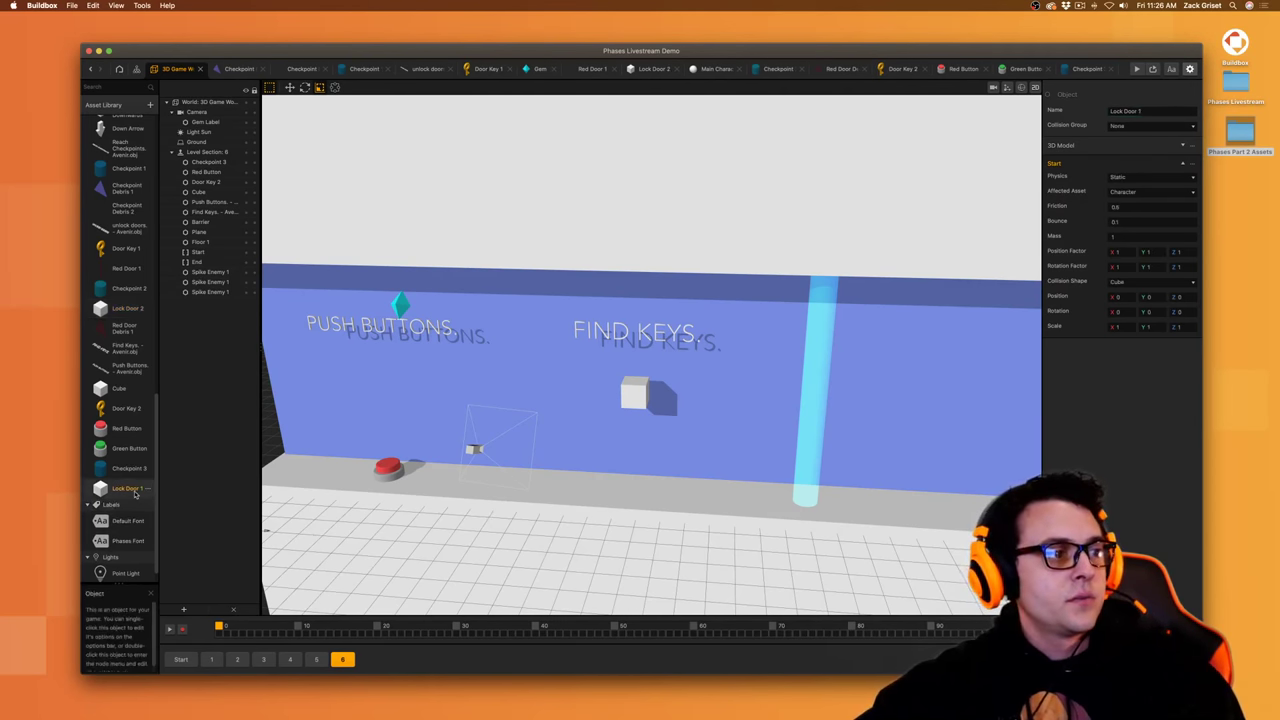
left_click(168, 68)
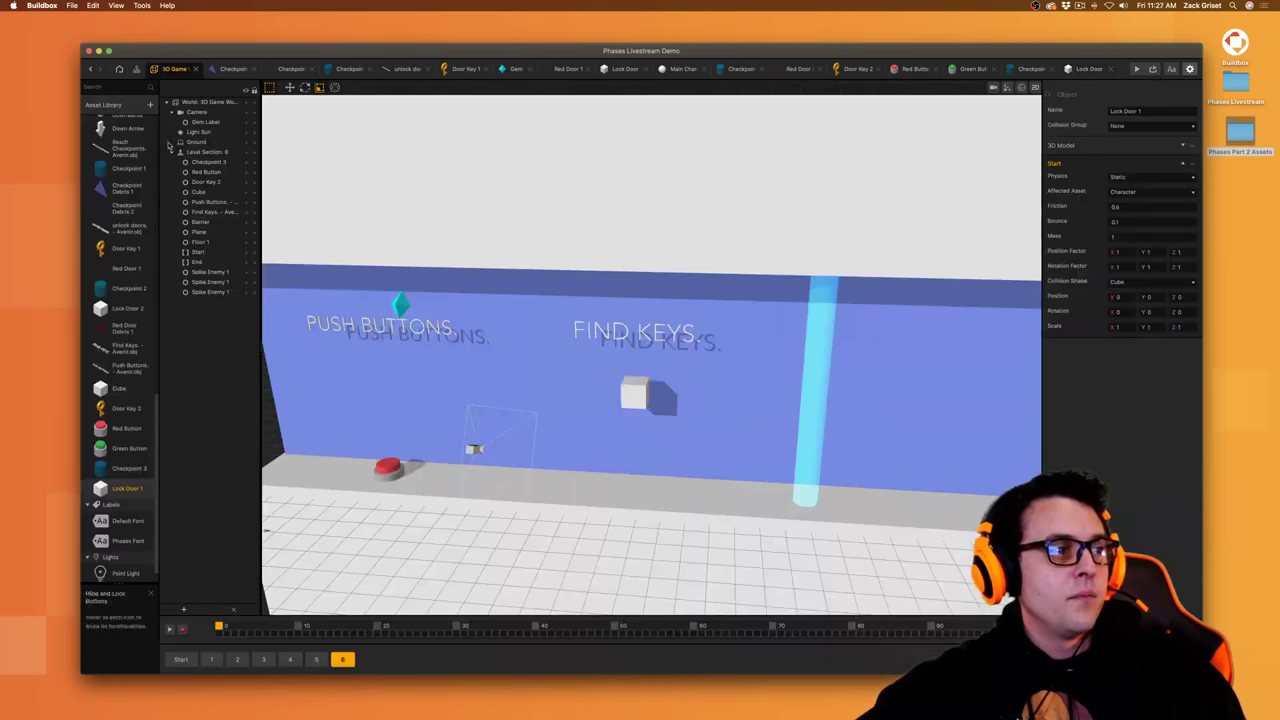
left_click(127, 308)
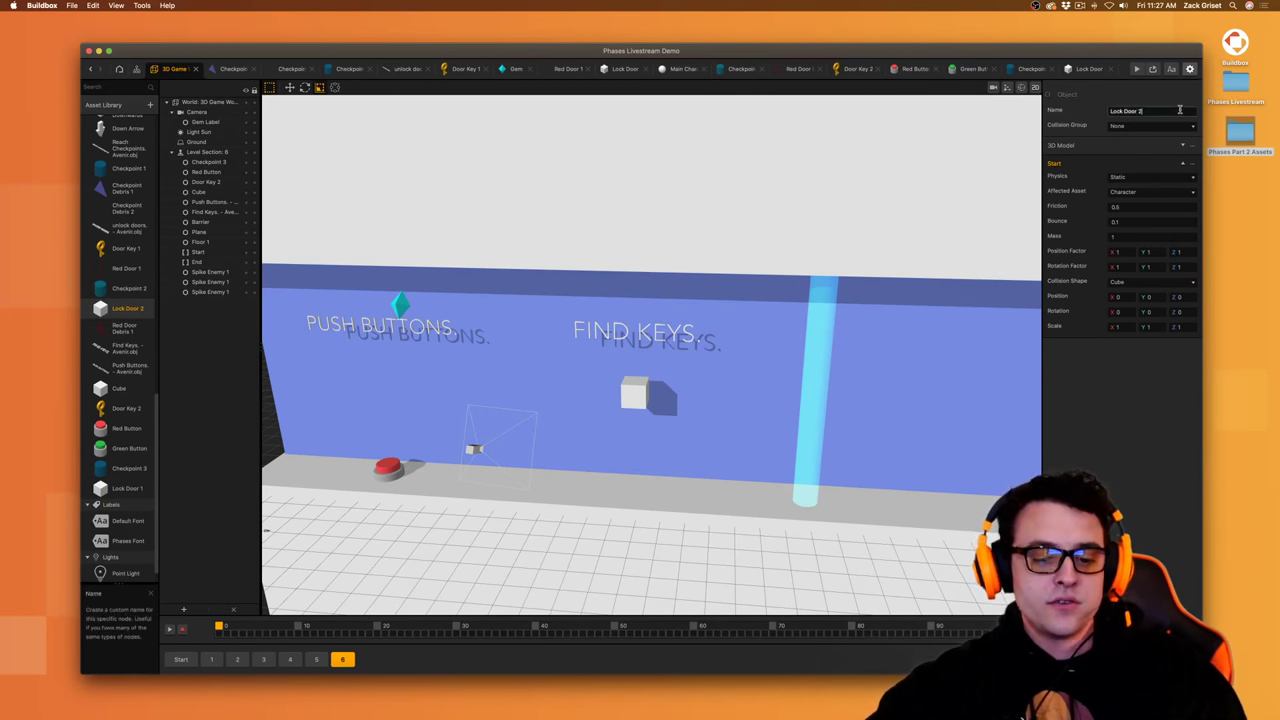
key("Return")
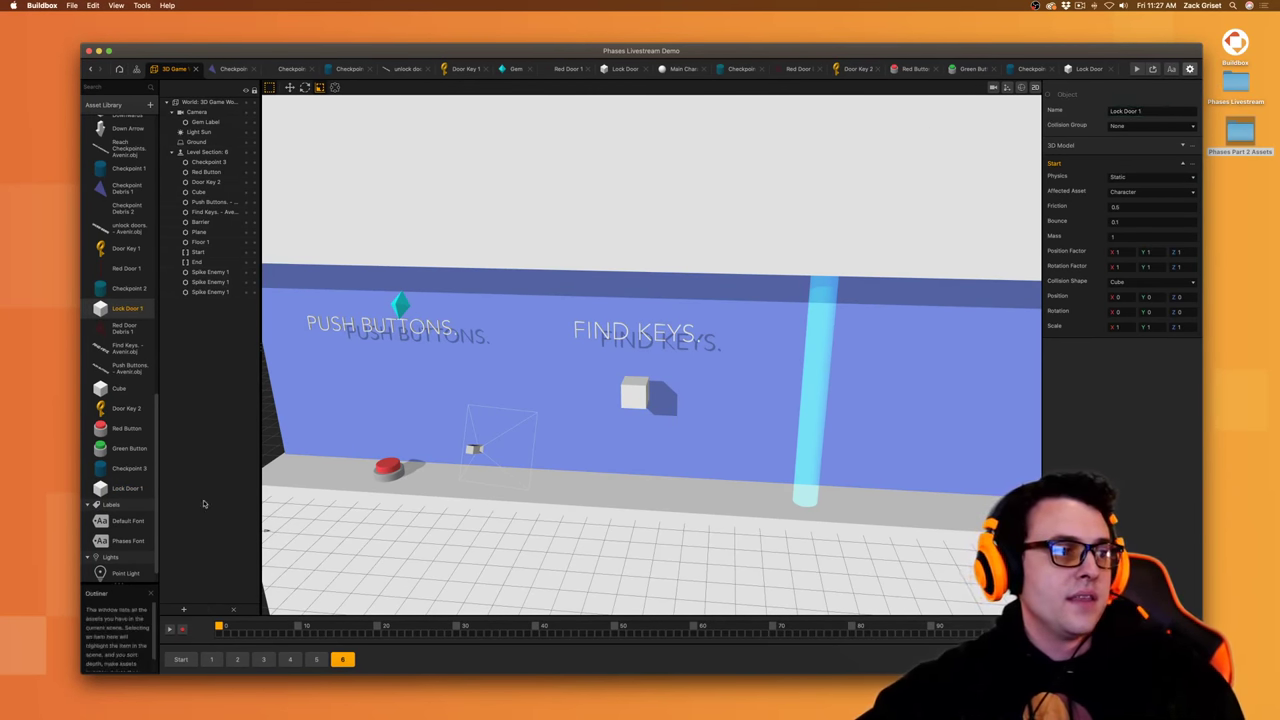
left_click(127, 489)
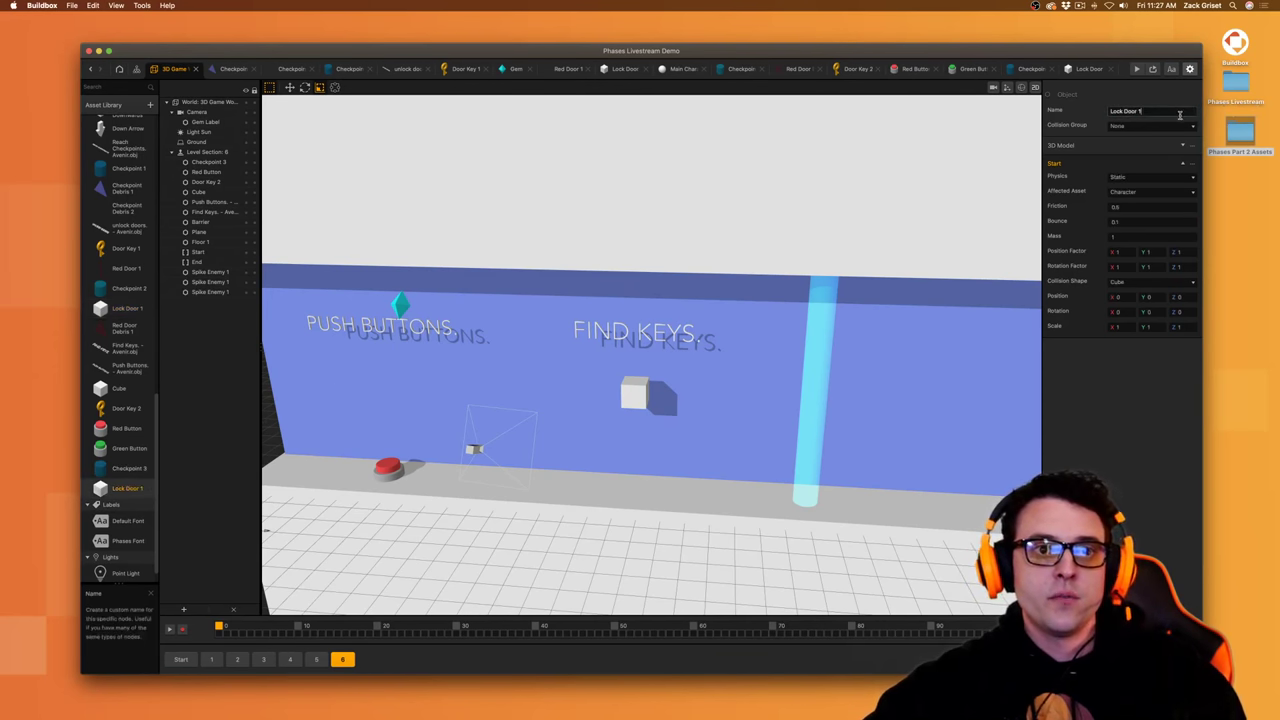
key("Return")
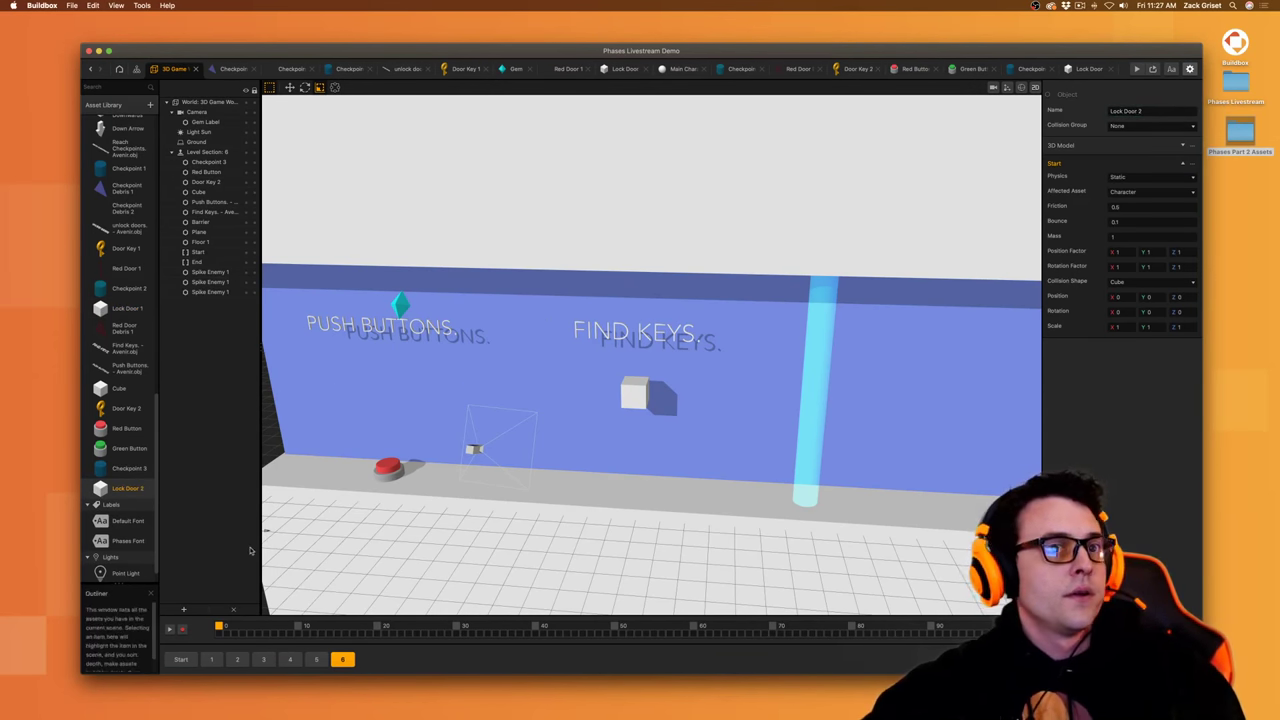
- In Lock Door 2's node map, set the Send node's event name to Lock Door 2
double_click(140, 489)
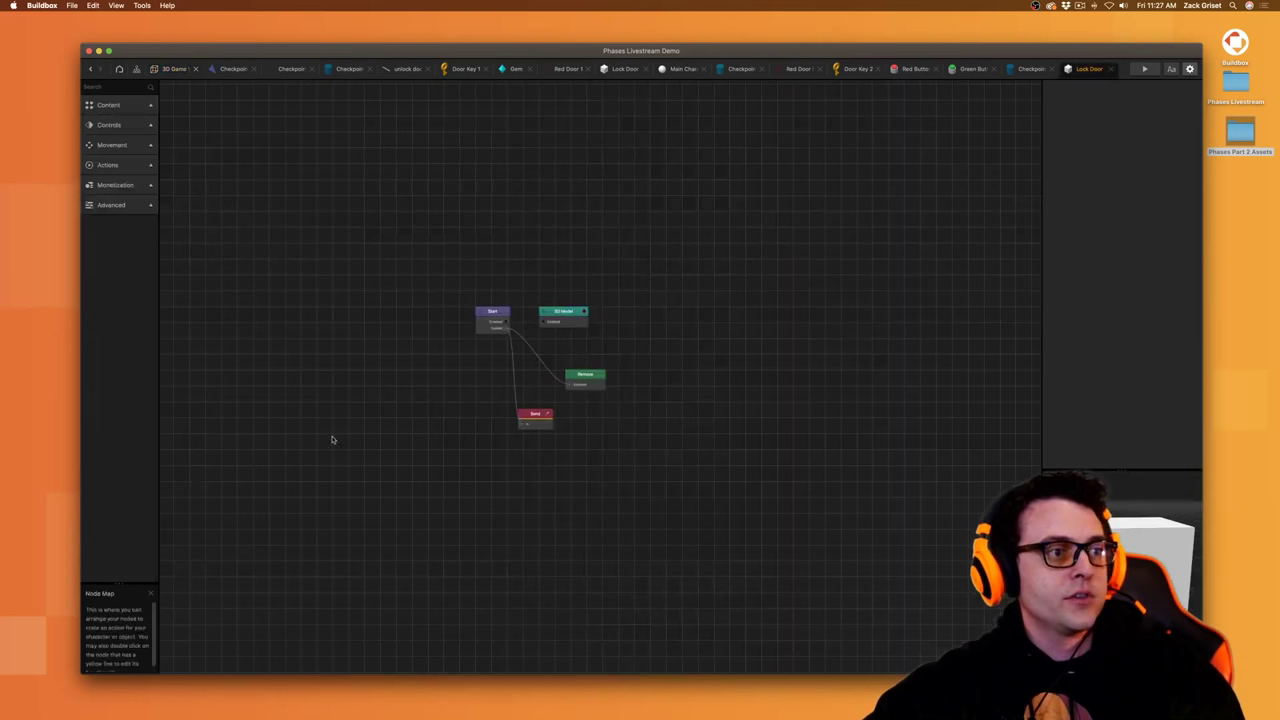
left_click(546, 426)
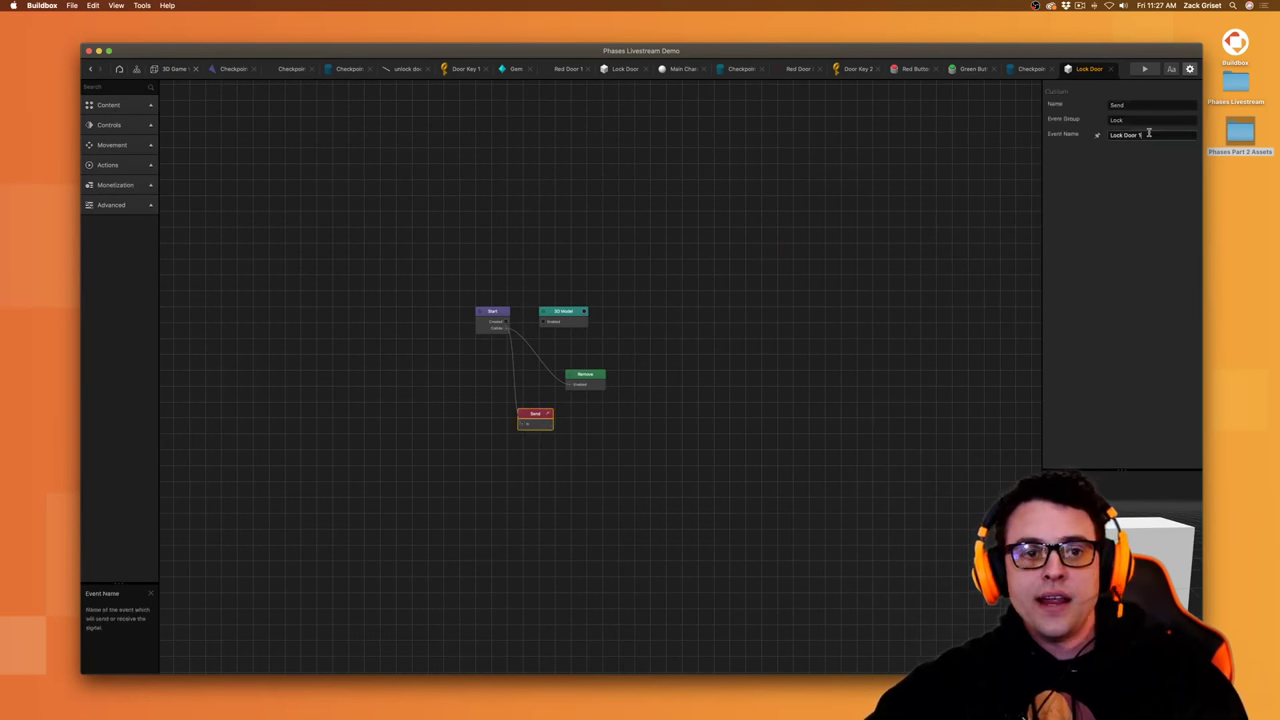
key("Return")
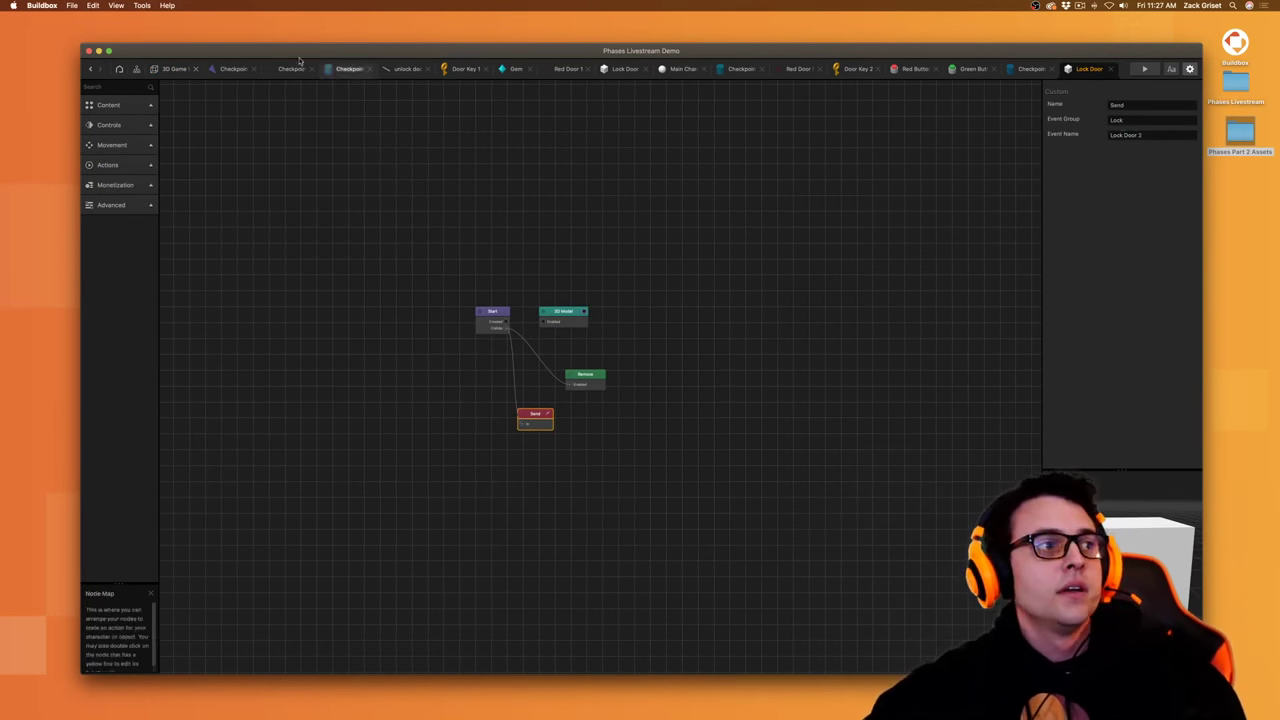
- Place Lock Door 2 in scene 5 of the 3D Game World, in front of the checkpoint column's base
left_click(190, 71)
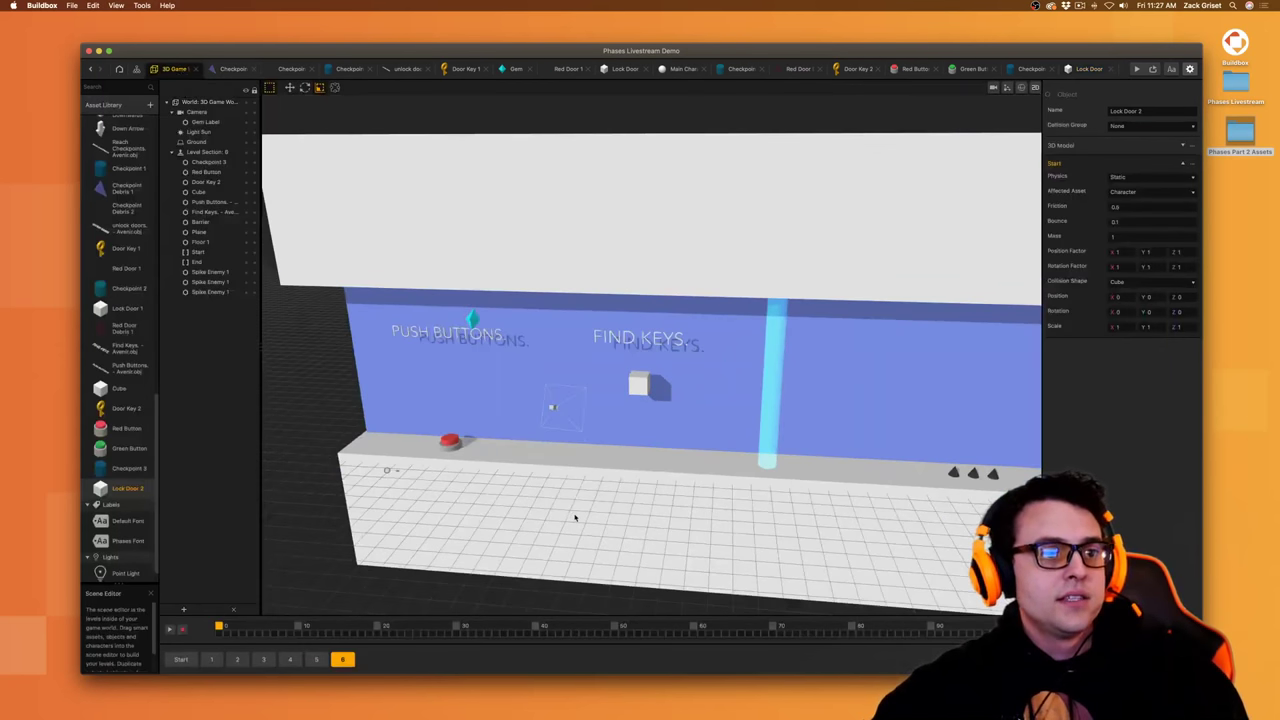
left_click(316, 659)
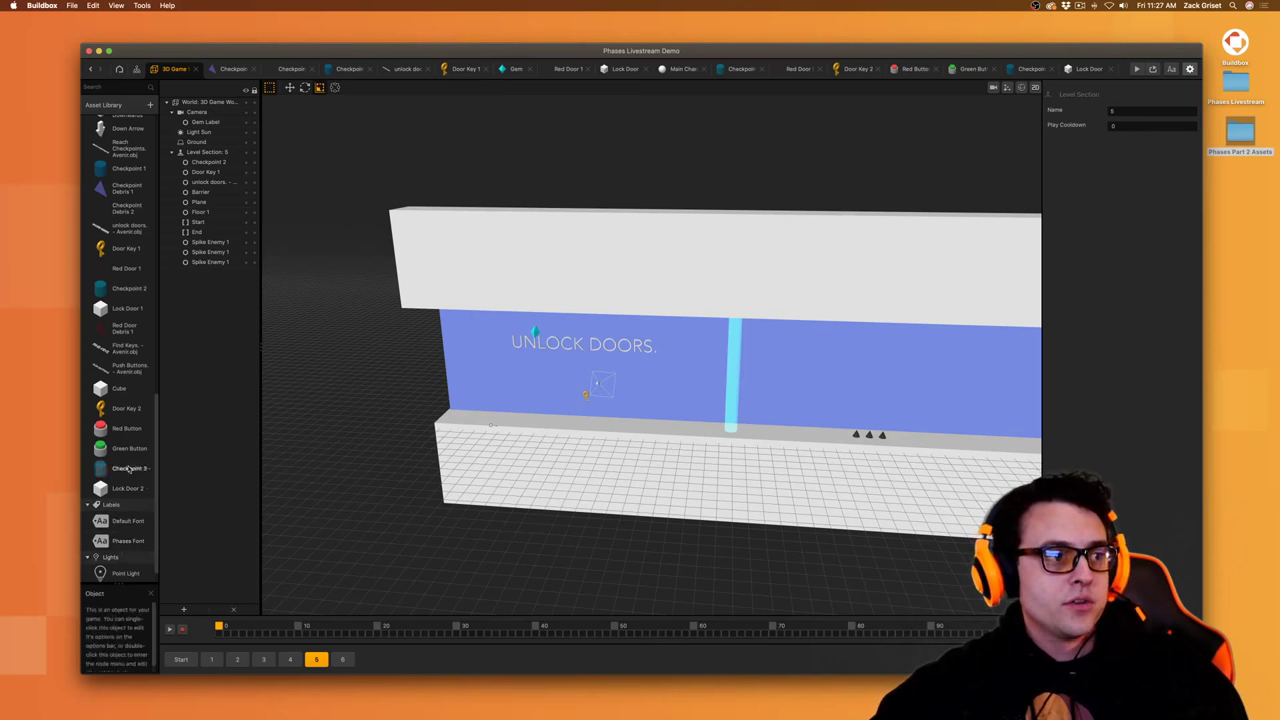
left_click_drag(127, 488, 676, 413)
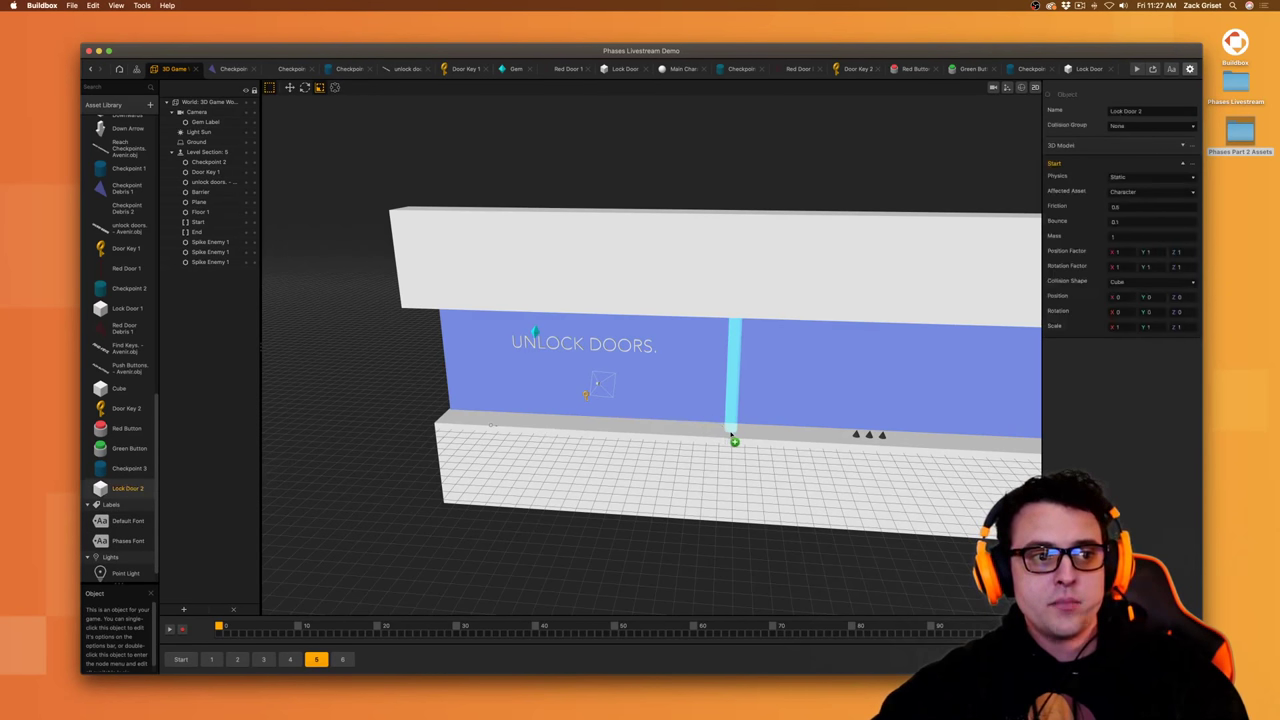
left_click_drag(734, 457, 730, 445)
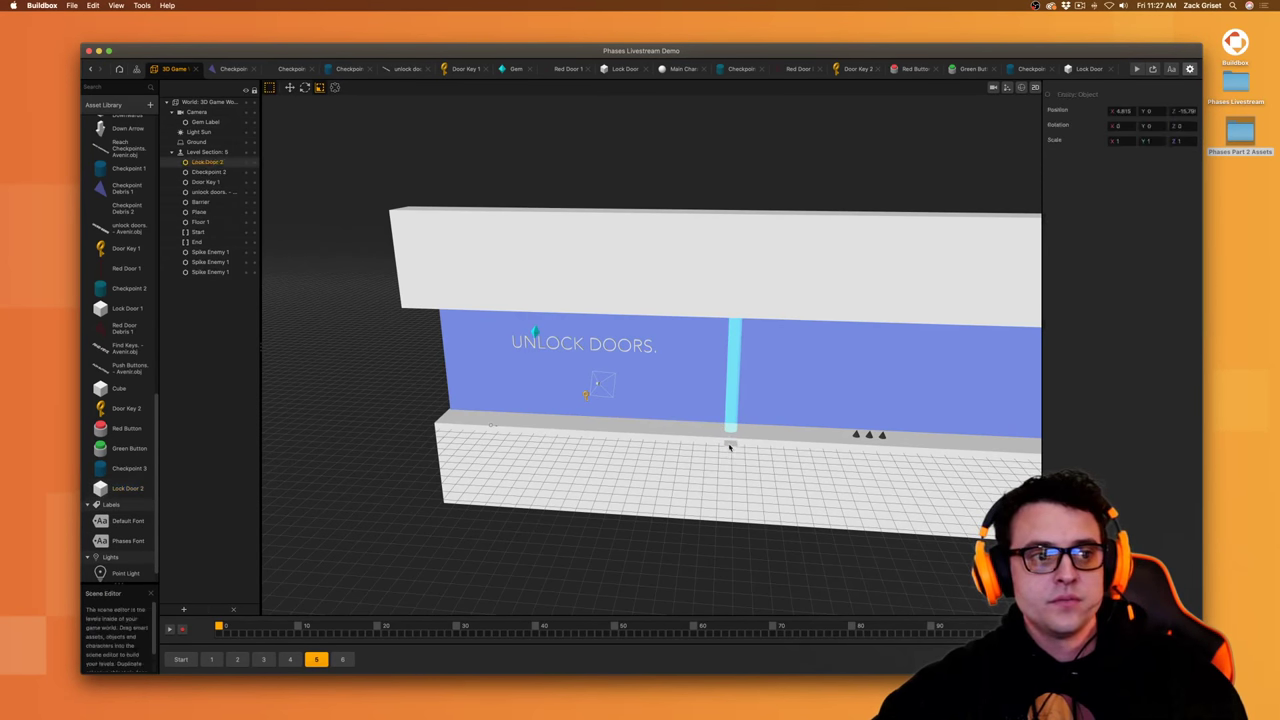
- Stretch Lock Door 2 to a Y scale of about 11.7 and thin its Z scale to about 0.11
scroll(766, 474, "up", 5)
middle_click_drag(789, 472, 670, 418)
left_click_drag(796, 429, 798, 326)
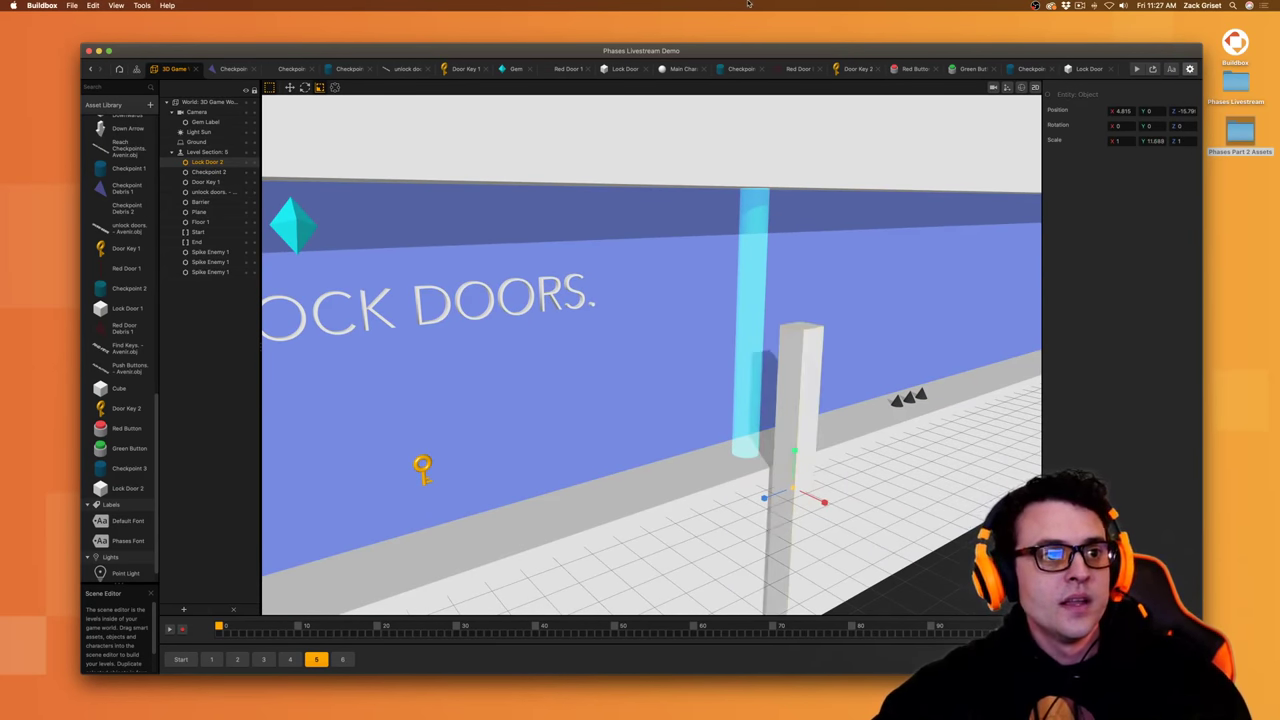
left_click_drag(771, 498, 792, 497)
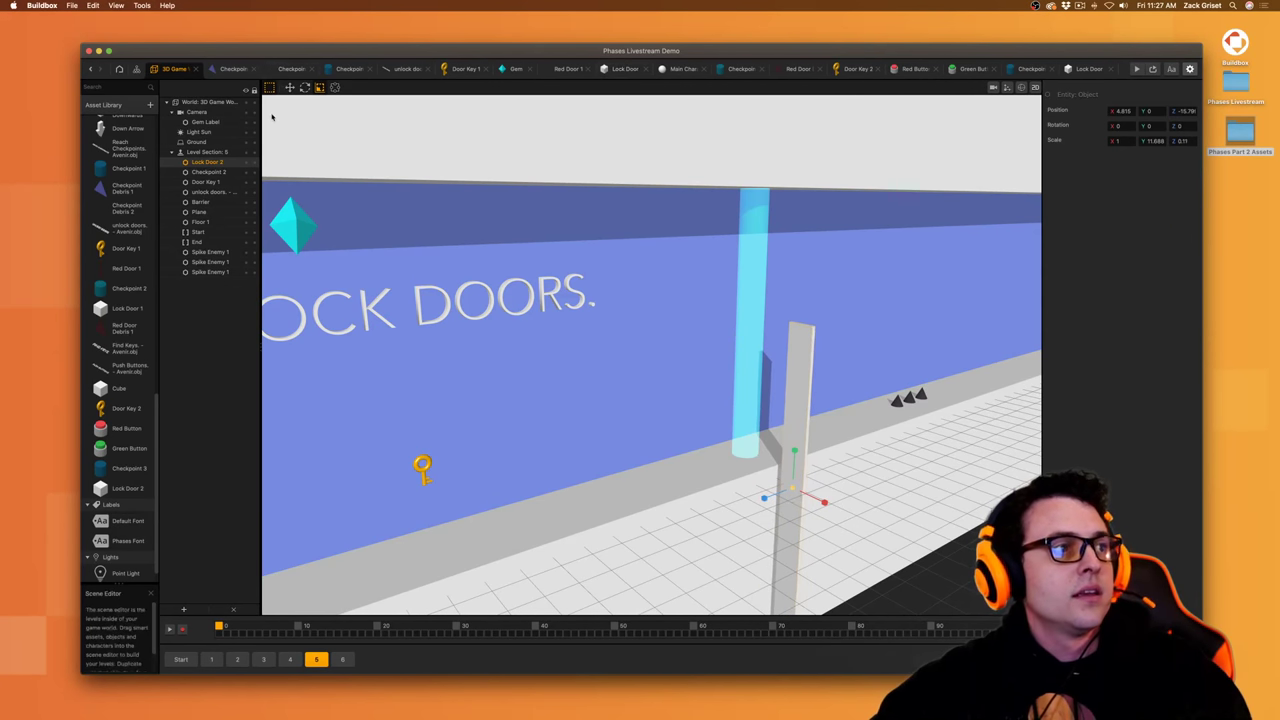
- Move Lock Door 2 into the checkpoint column at about X 0.15, Y 10.8 and widen its X scale to about 2.7
left_click(289, 87)
left_click_drag(798, 450, 805, 297)
left_click_drag(825, 343, 771, 343)
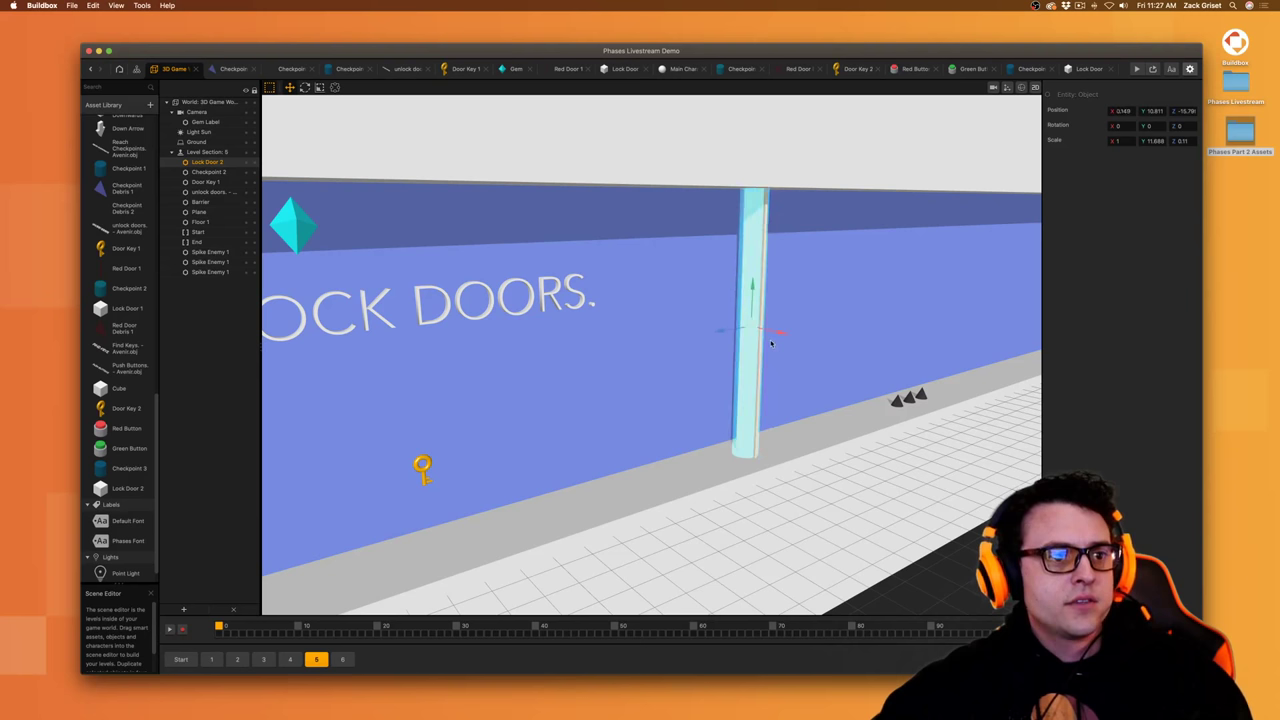
left_click(320, 87)
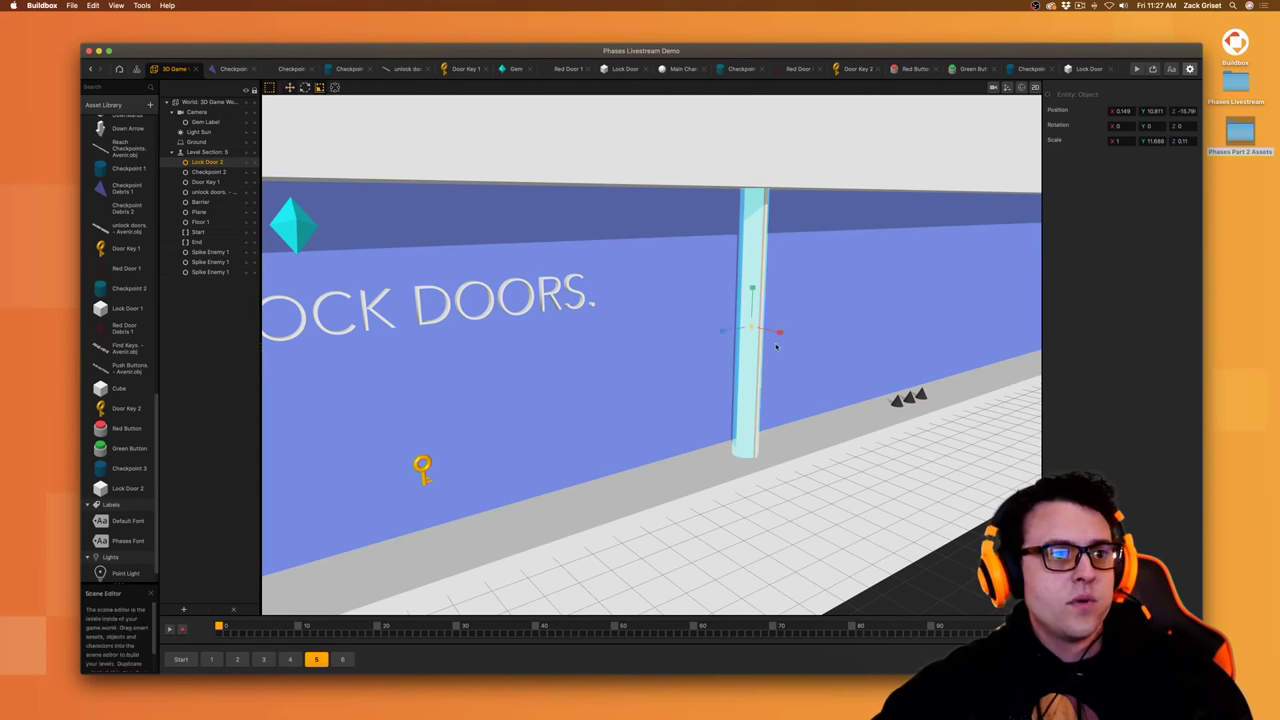
left_click_drag(779, 334, 822, 378)
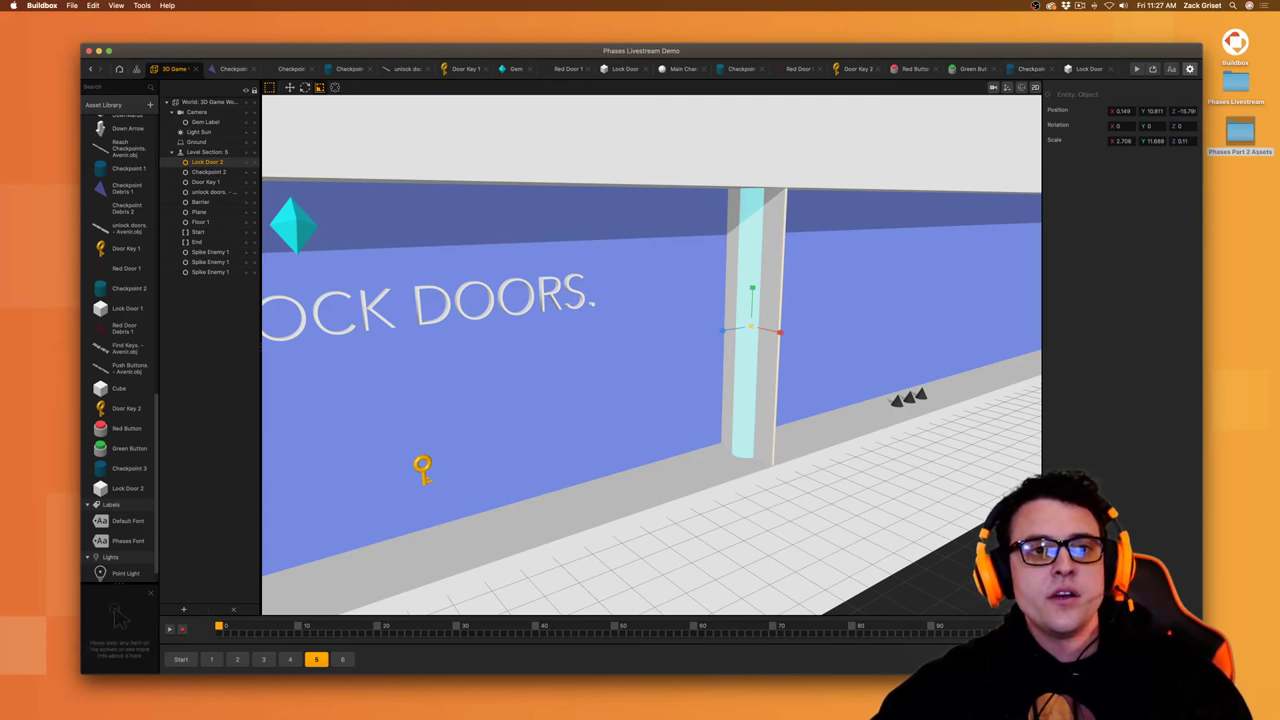
- Check the Send node in Lock Door 2's node map, return to the 3D Game World and save the project
left_click(1108, 68)
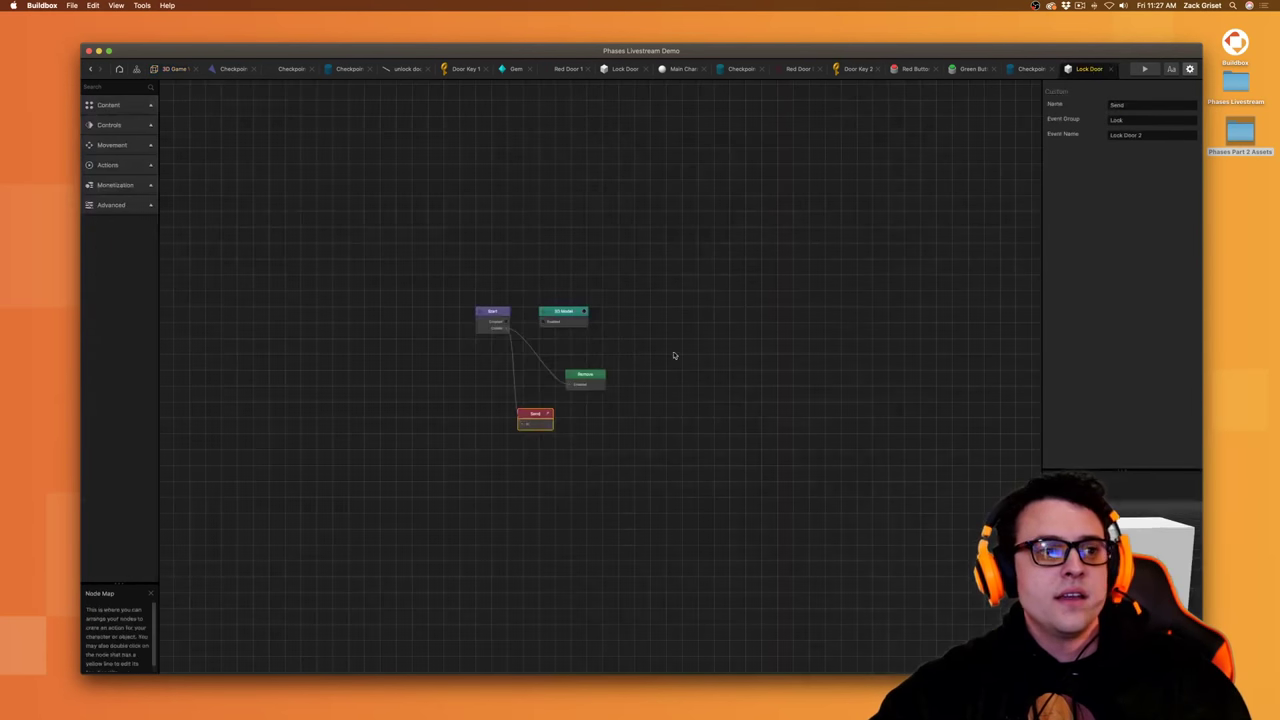
left_click(178, 71)
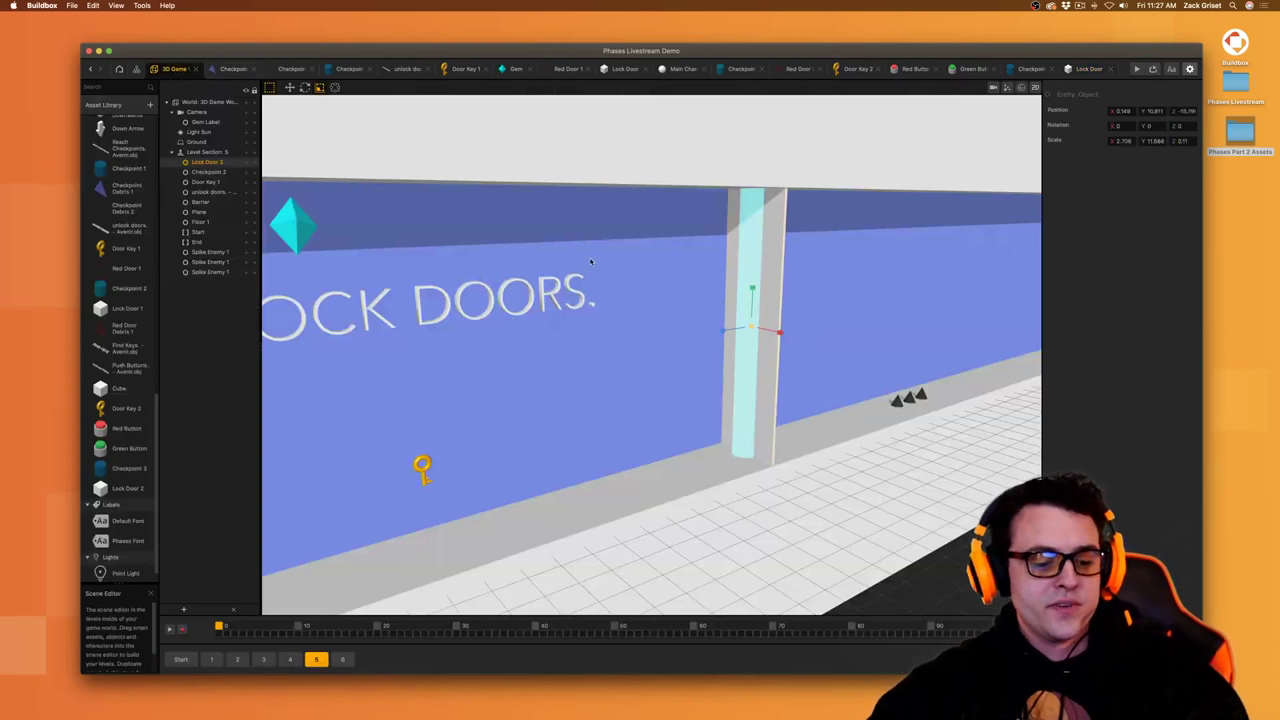
key("super+s")
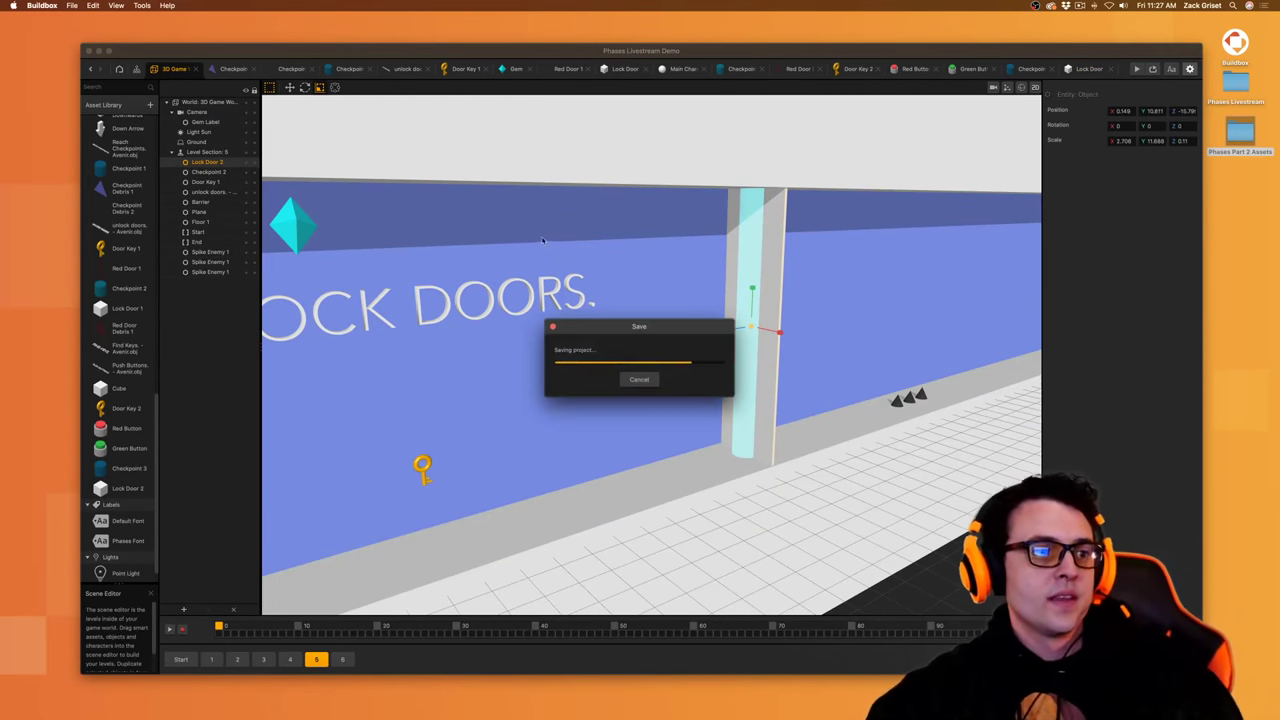
- Switch to scene 6, duplicate the Red Door 1 asset and rename the copy Red Door 2
left_click(342, 659)
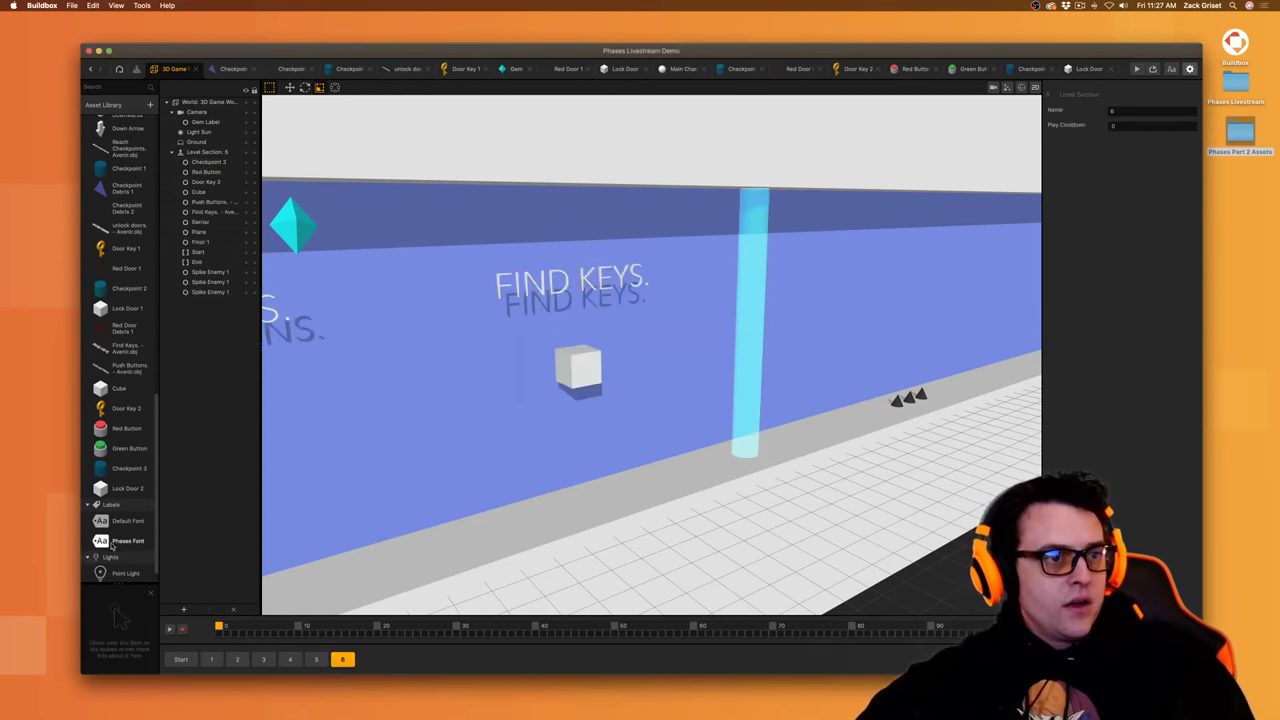
left_click(129, 270)
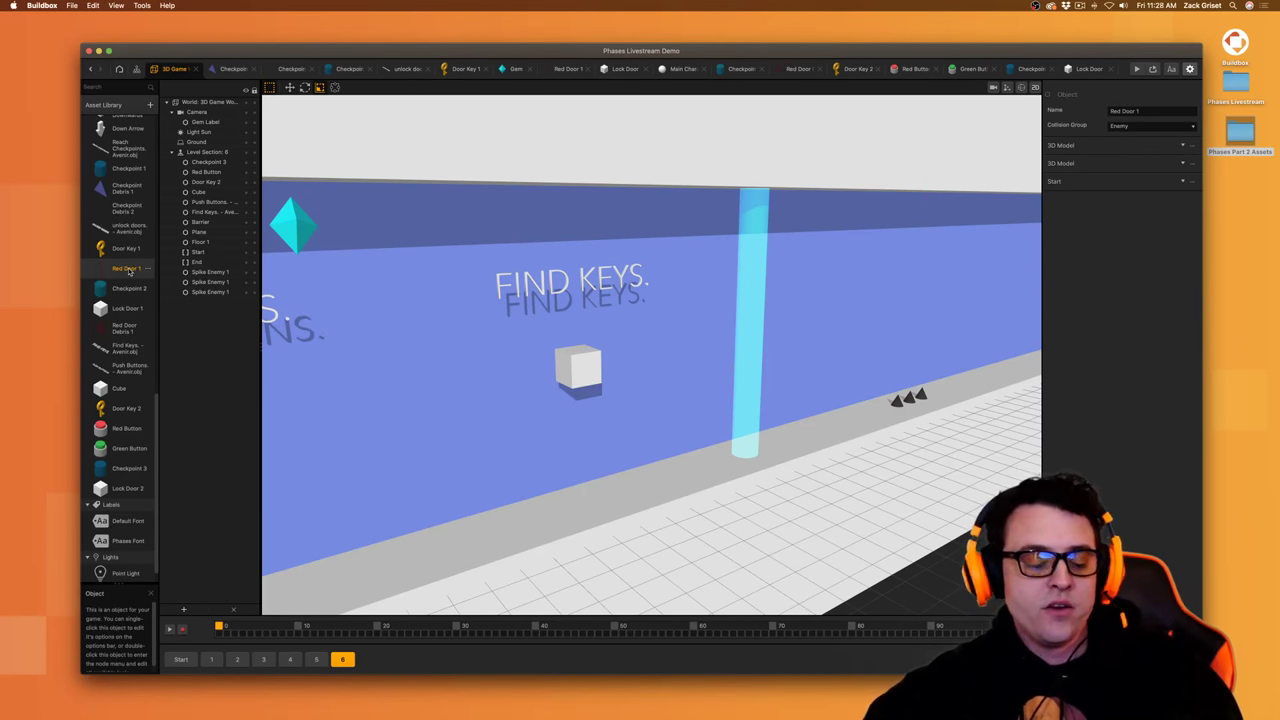
key("super+d")
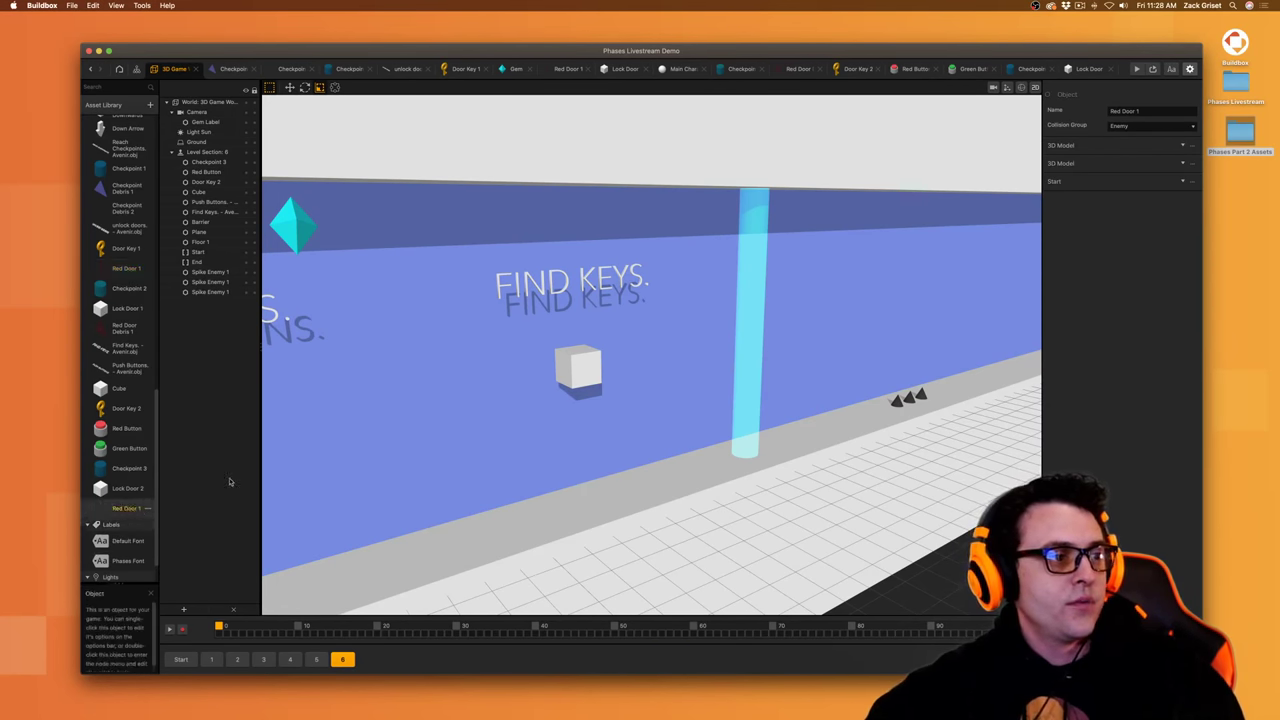
left_click(1161, 110)
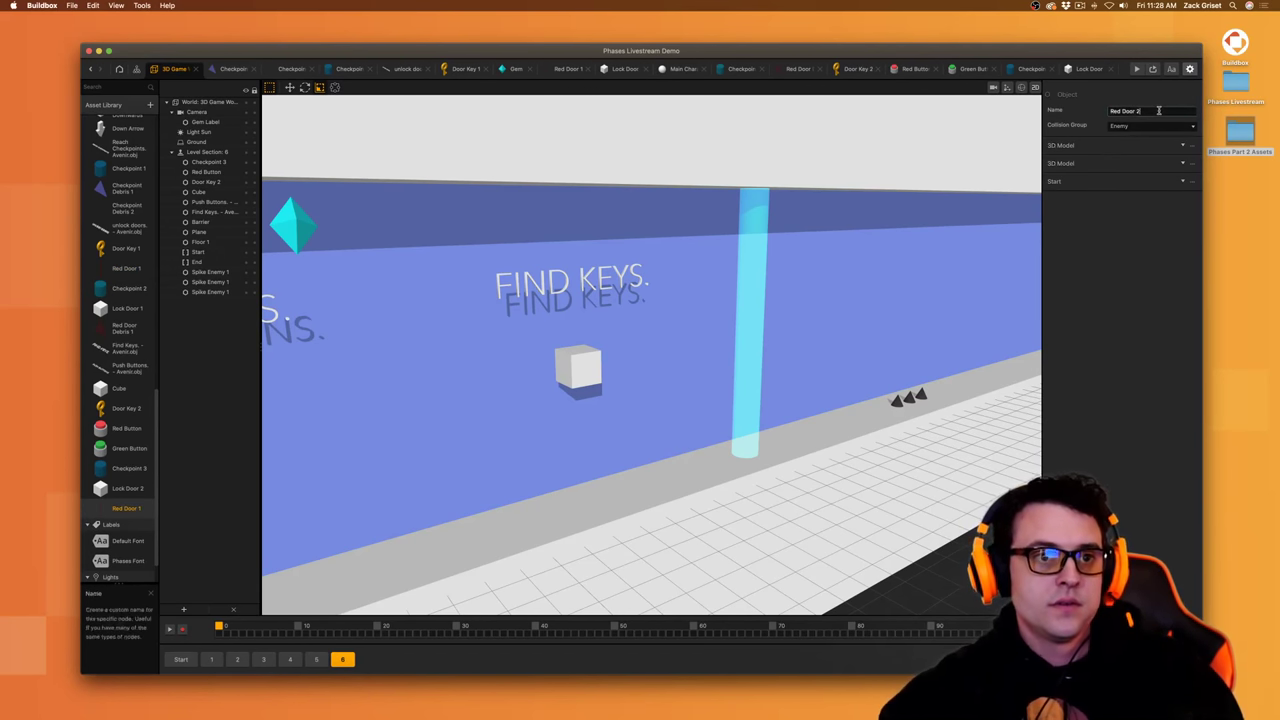
left_click(1129, 247)
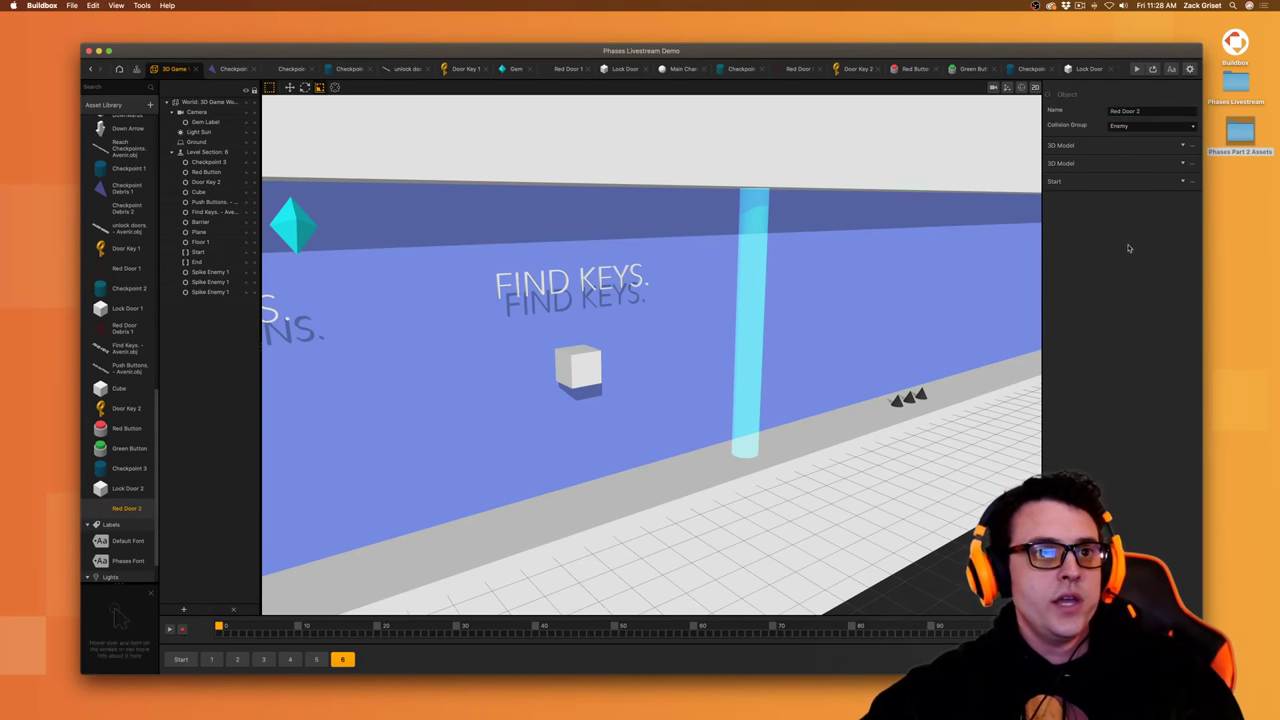
- In Red Door 2's node map, set the Receive node's event name to Open Door 2
double_click(126, 510)
left_click(488, 415)
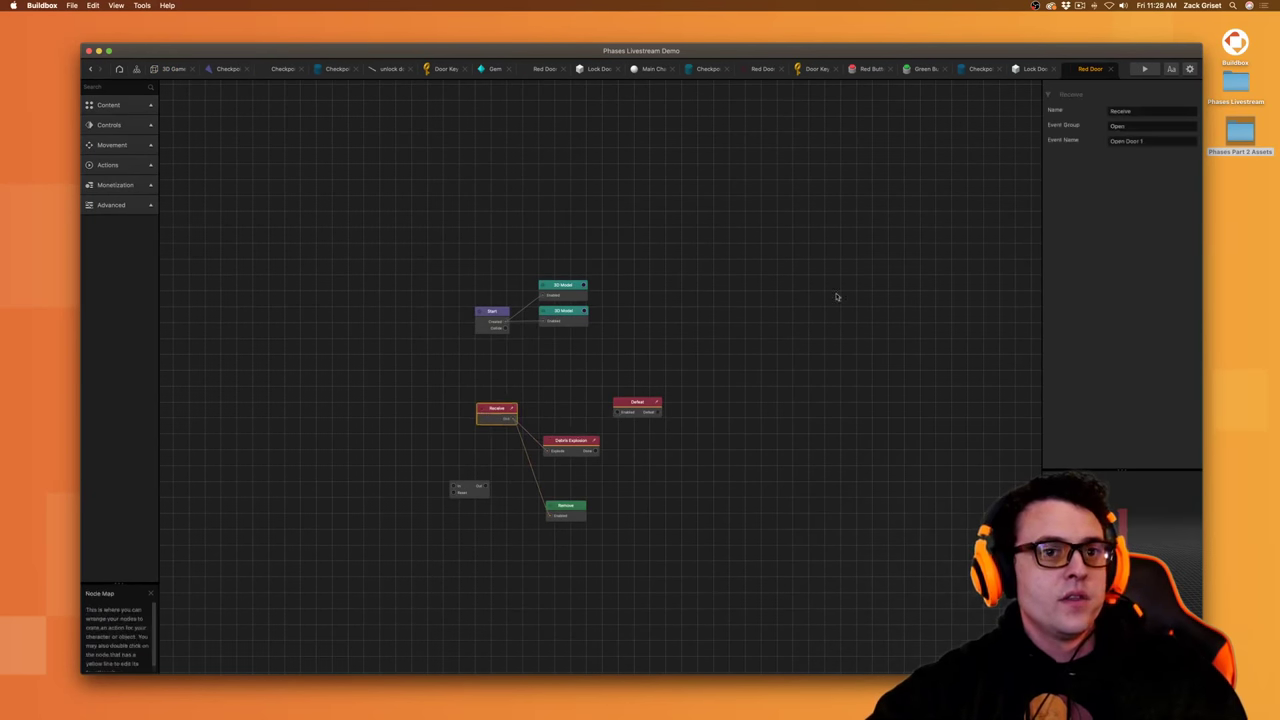
left_click(1169, 142)
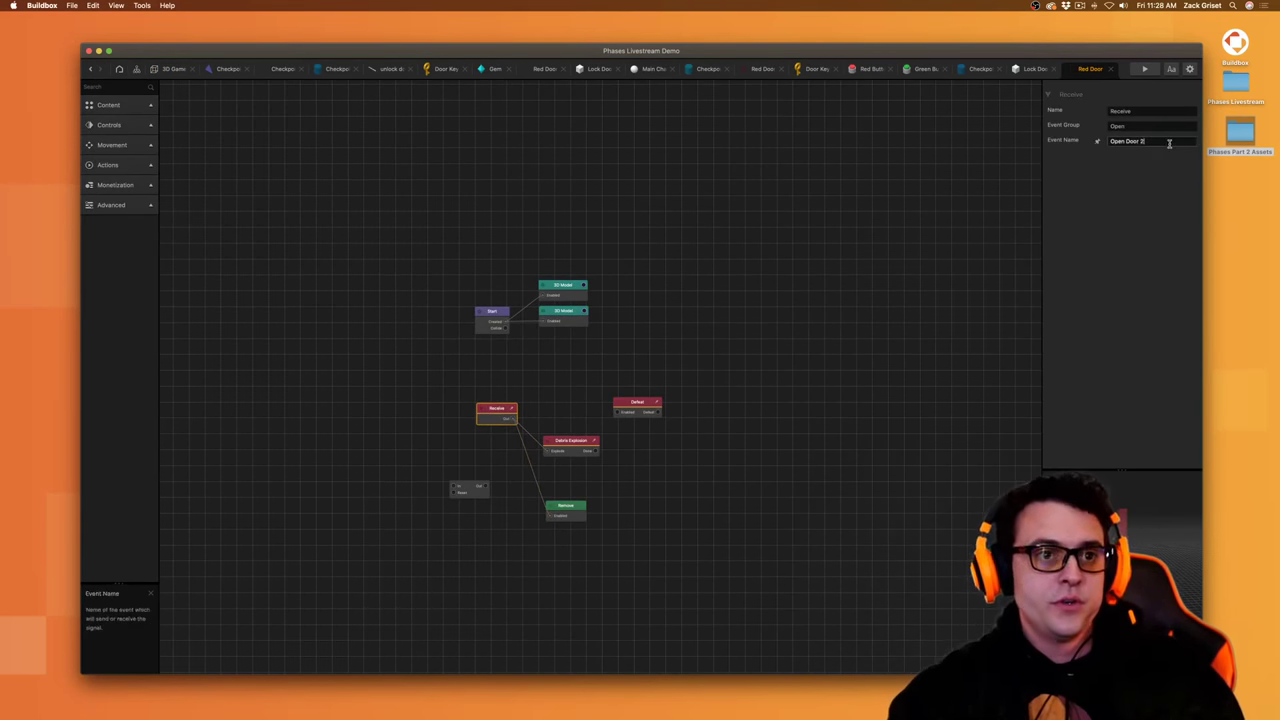
left_click(1136, 255)
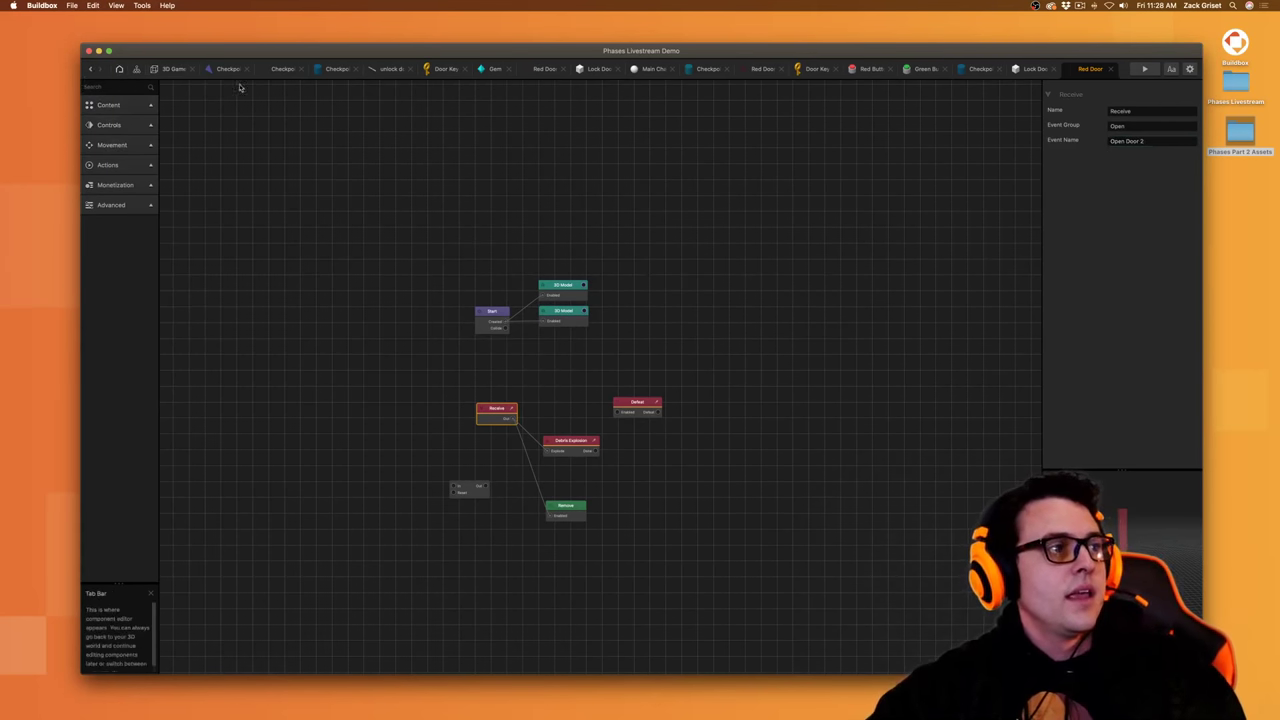
- In Checkpoint 3's node map, set the Spawn node's asset to Red Door 2, and save the project from the 3D Game World
left_click(170, 68)
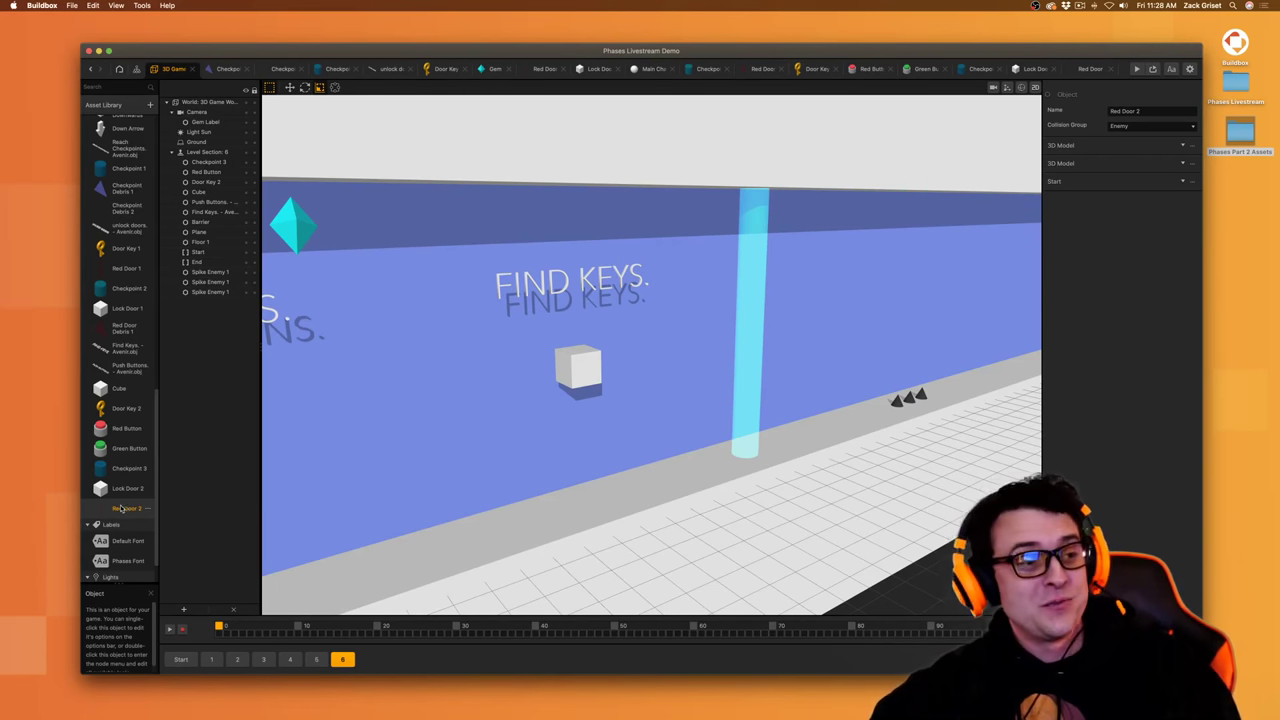
double_click(125, 470)
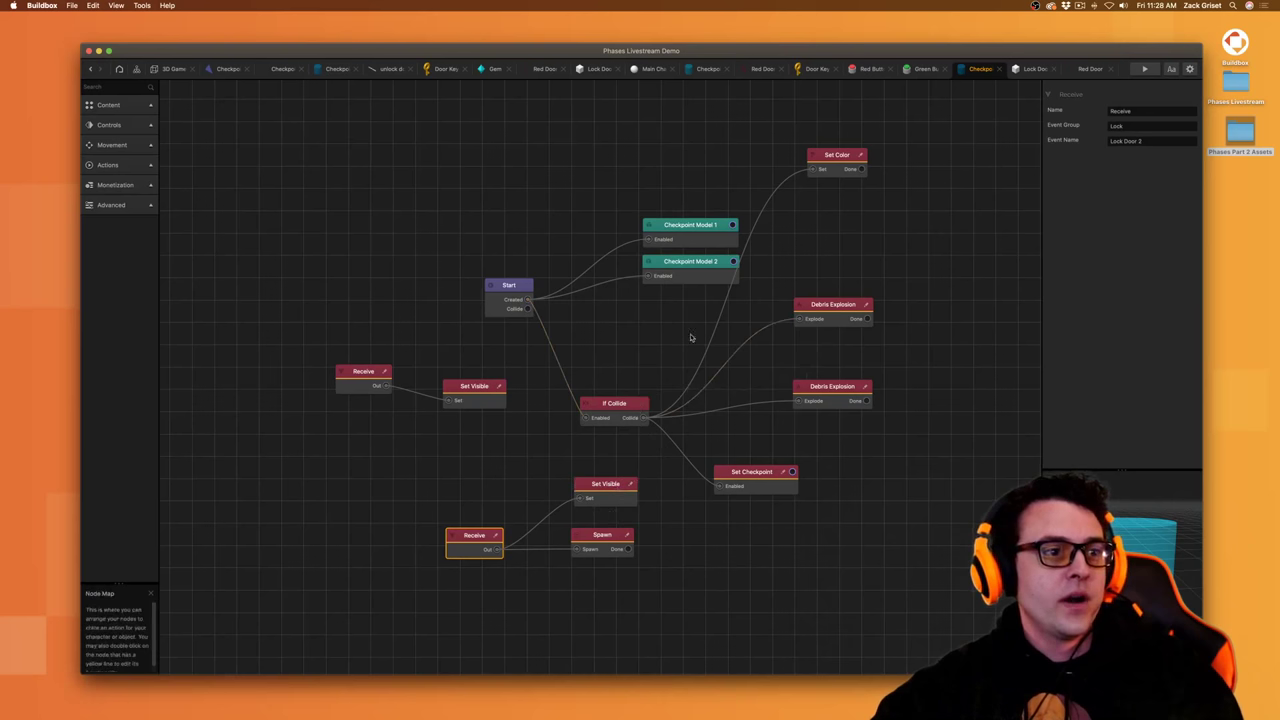
left_click(602, 536)
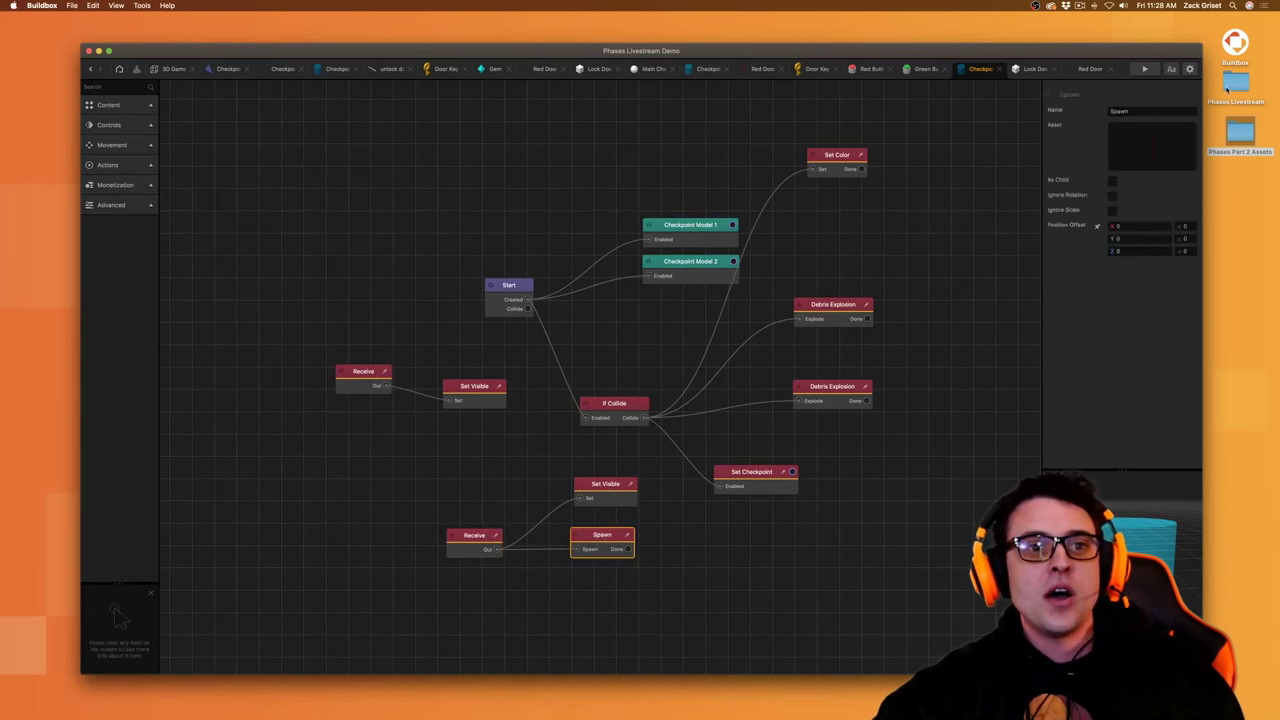
left_click(1189, 130)
left_click(1183, 137)
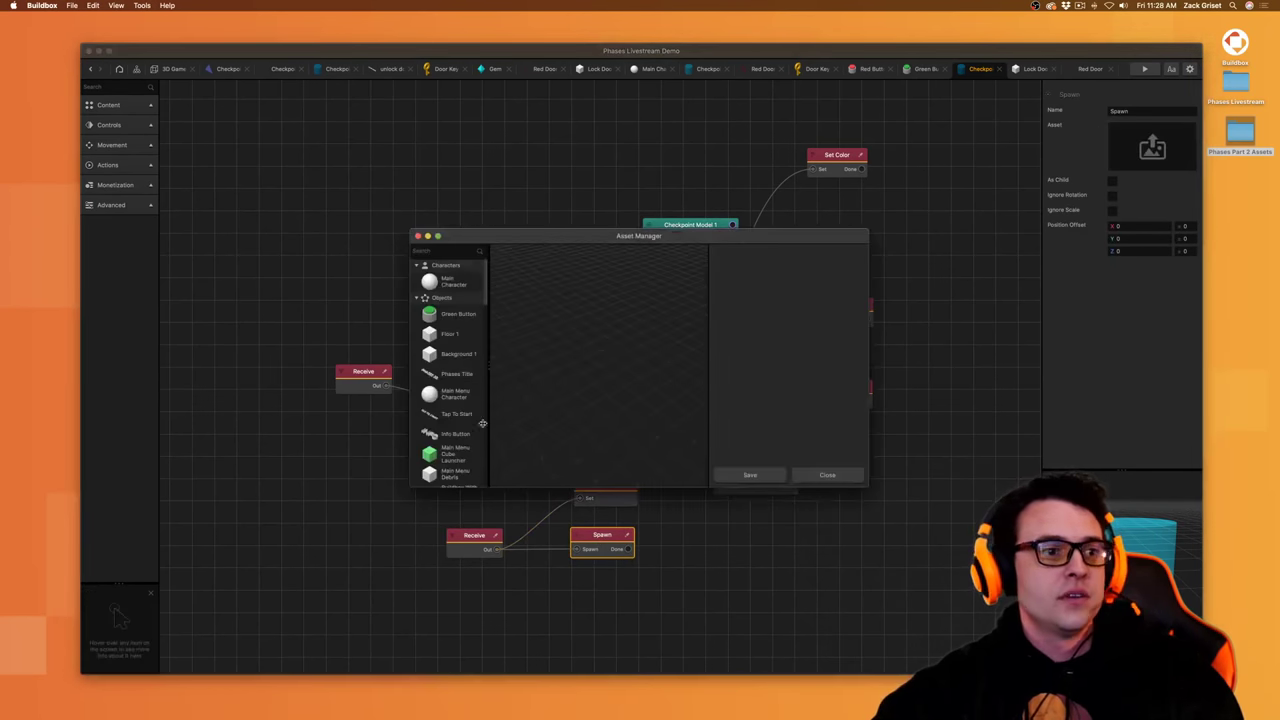
scroll(450, 447, "down", 10)
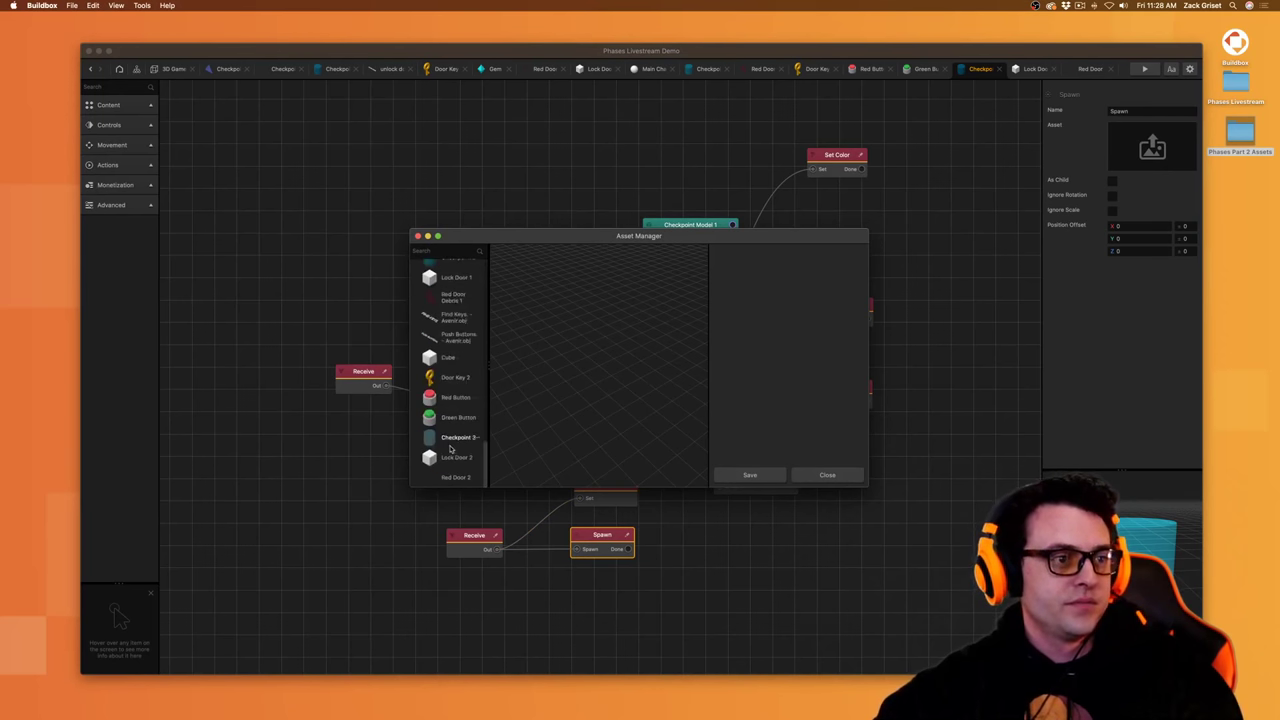
left_click(455, 477)
scroll(756, 463, "down", 5)
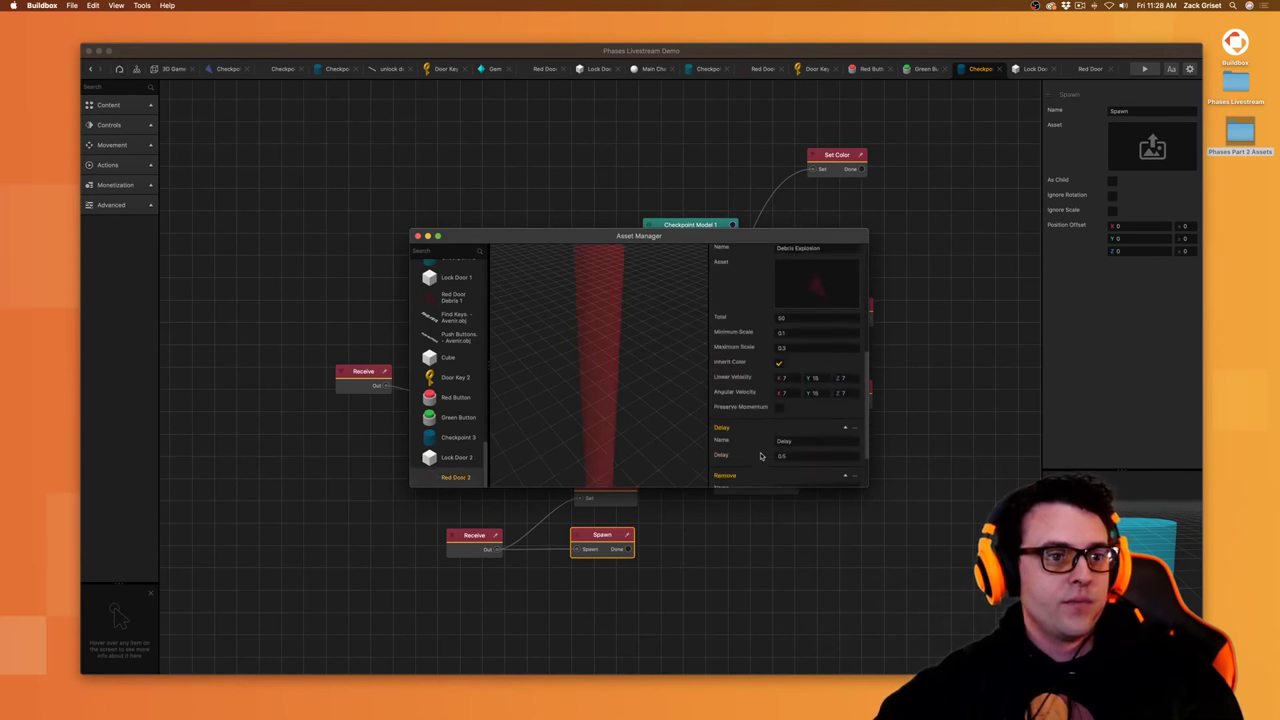
left_click(750, 471)
left_click(172, 68)
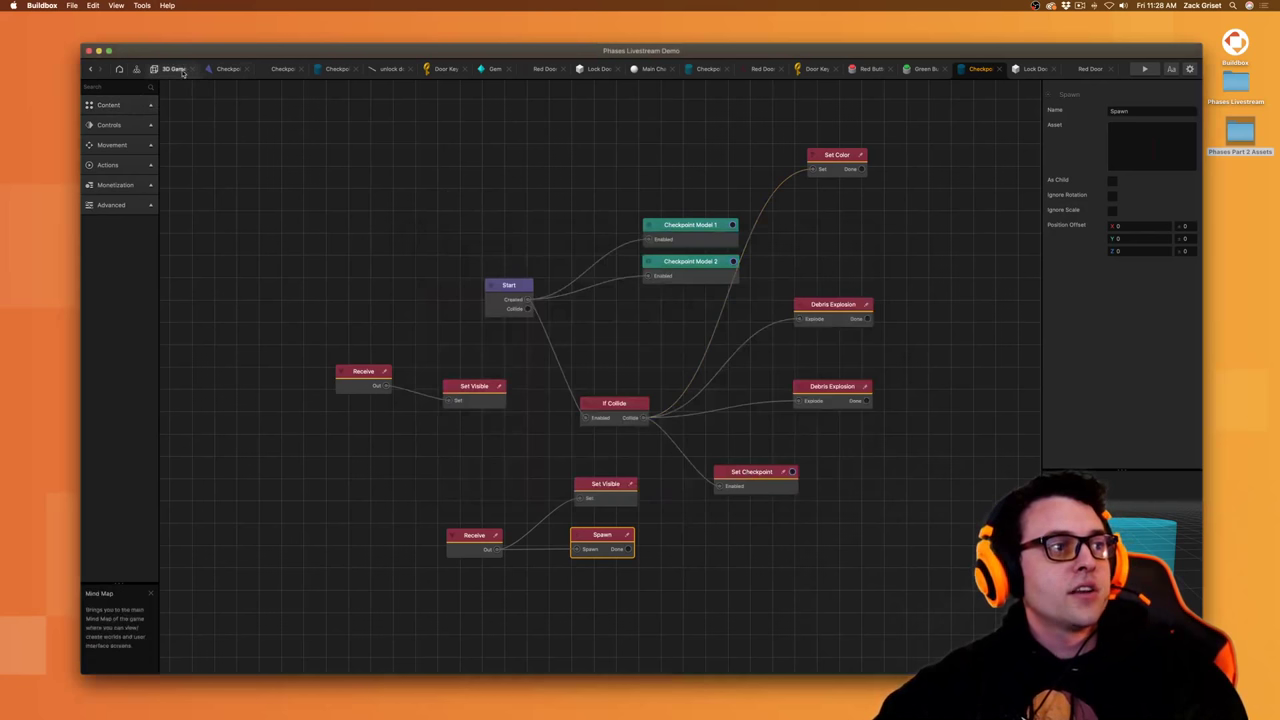
key("super+s")
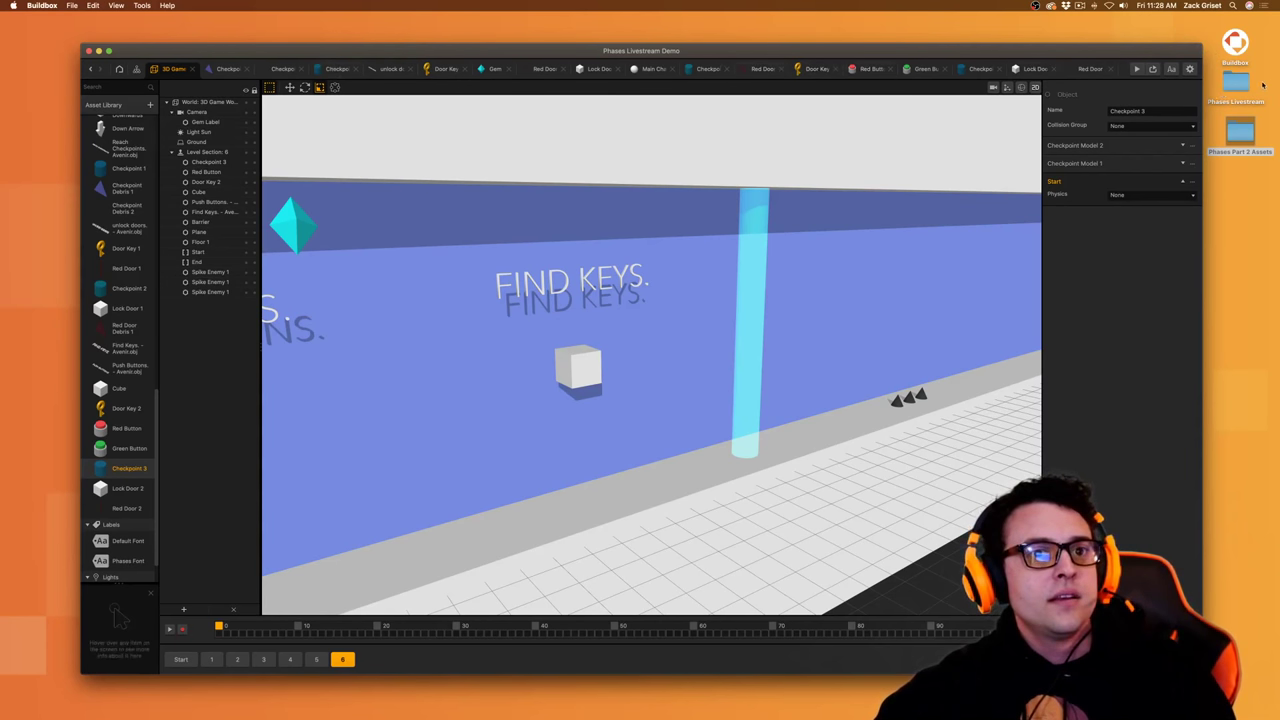
- Check the Phases Livestream folder in Finder and save the project as Phases Livestream Demo Back Up 1, replacing the existing backup
double_click(1245, 84)
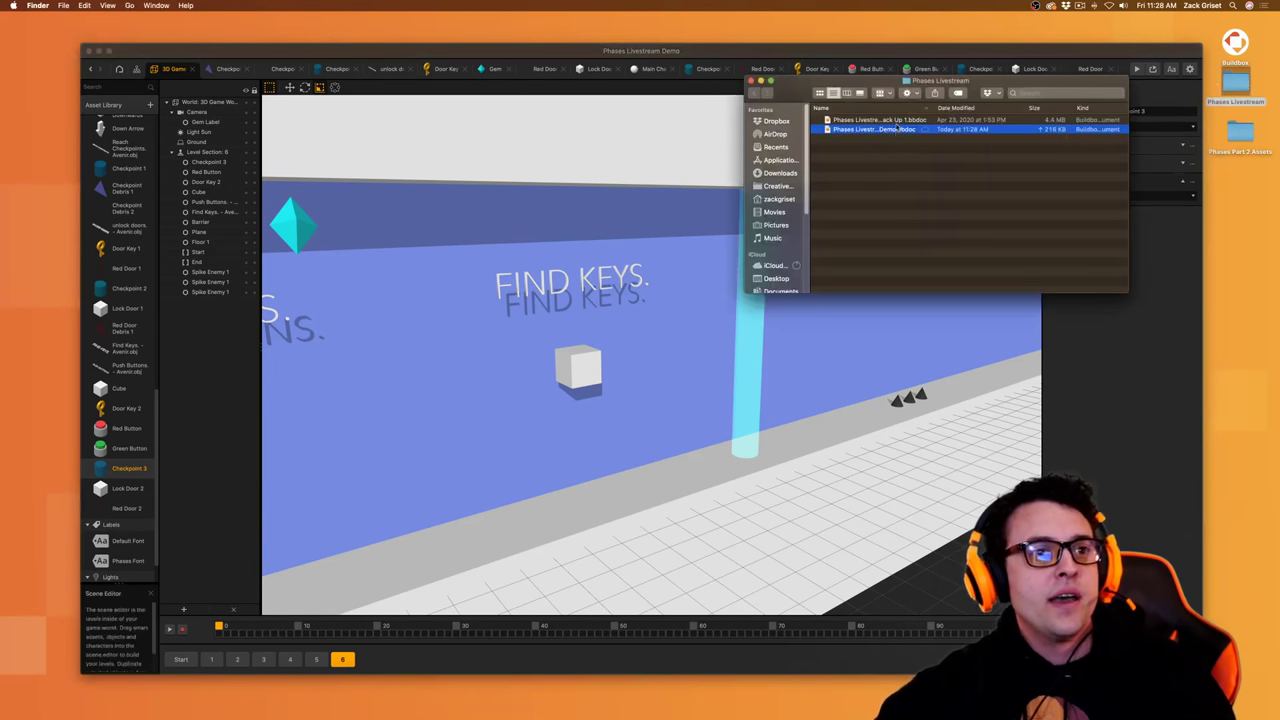
left_click(898, 120)
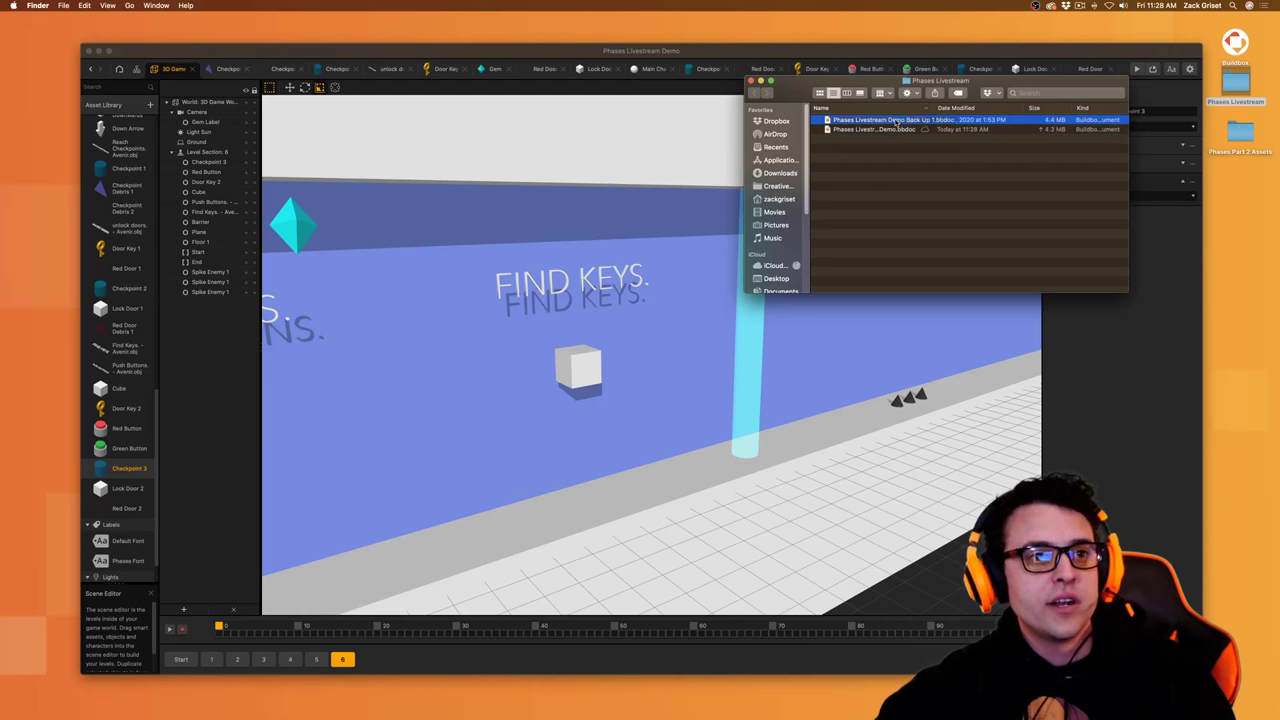
left_click(751, 81)
left_click(137, 57)
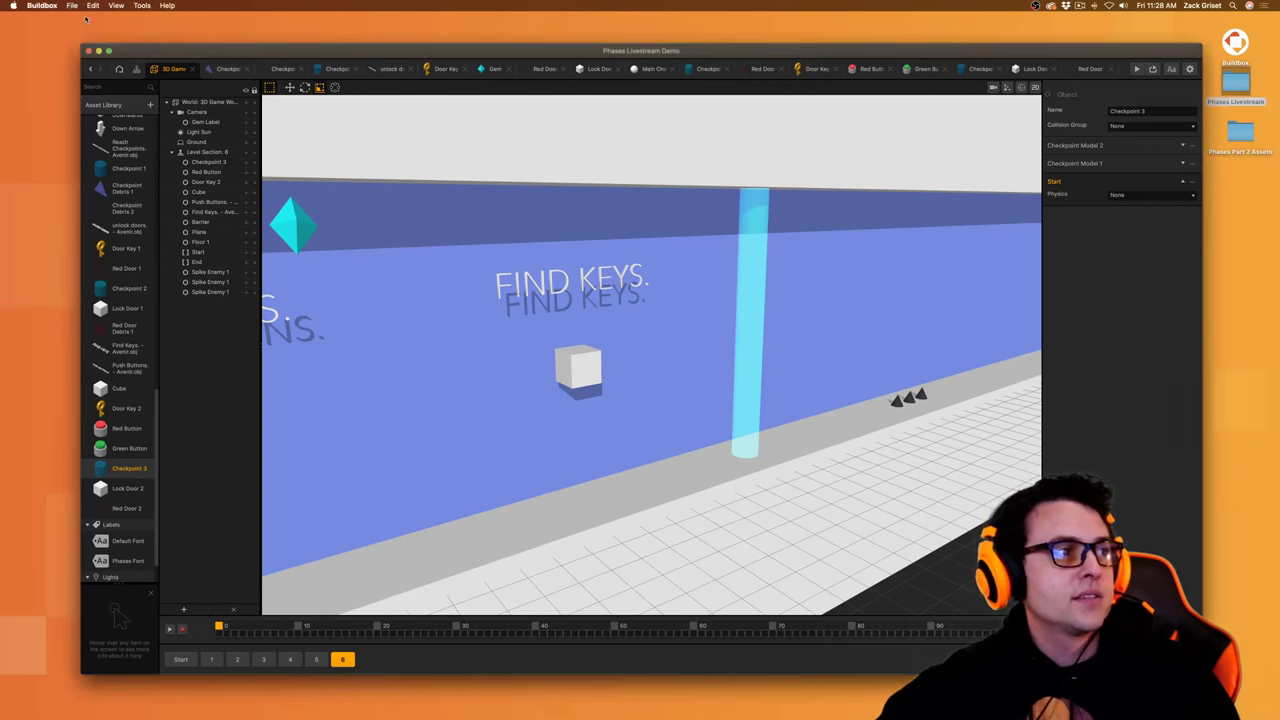
left_click(72, 5)
left_click(85, 56)
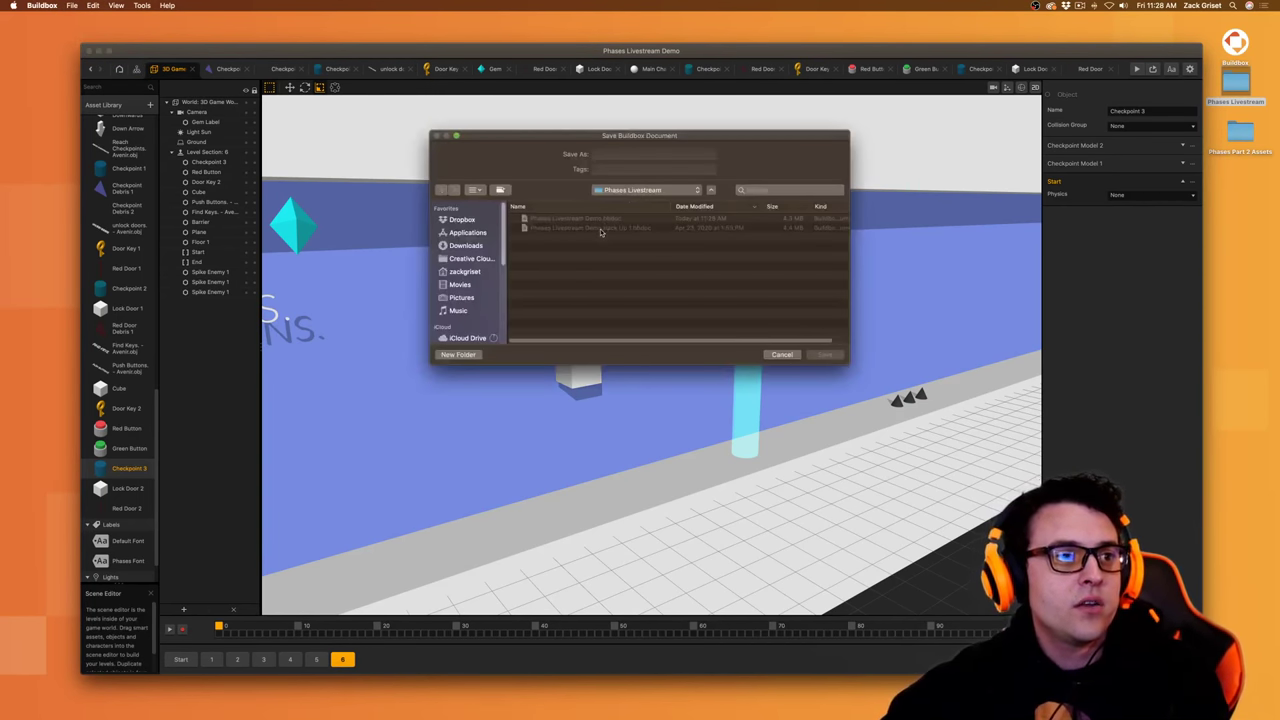
left_click(600, 228)
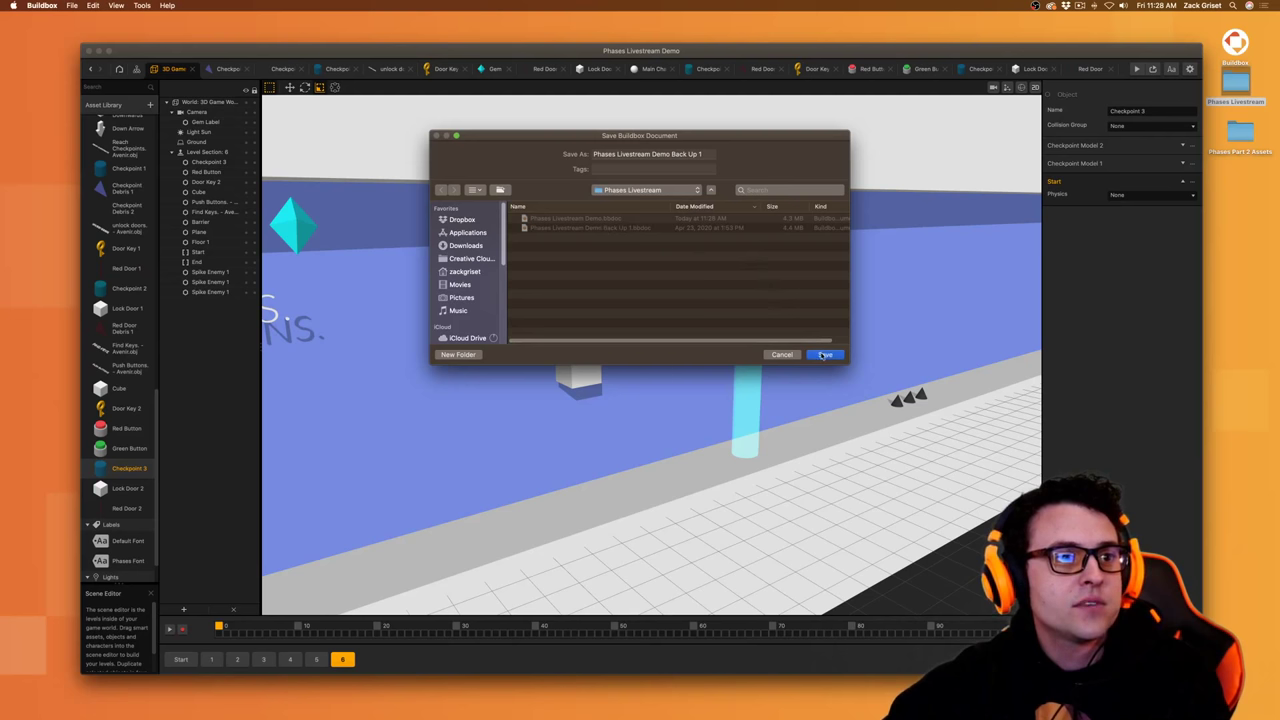
left_click(822, 355)
left_click(716, 209)
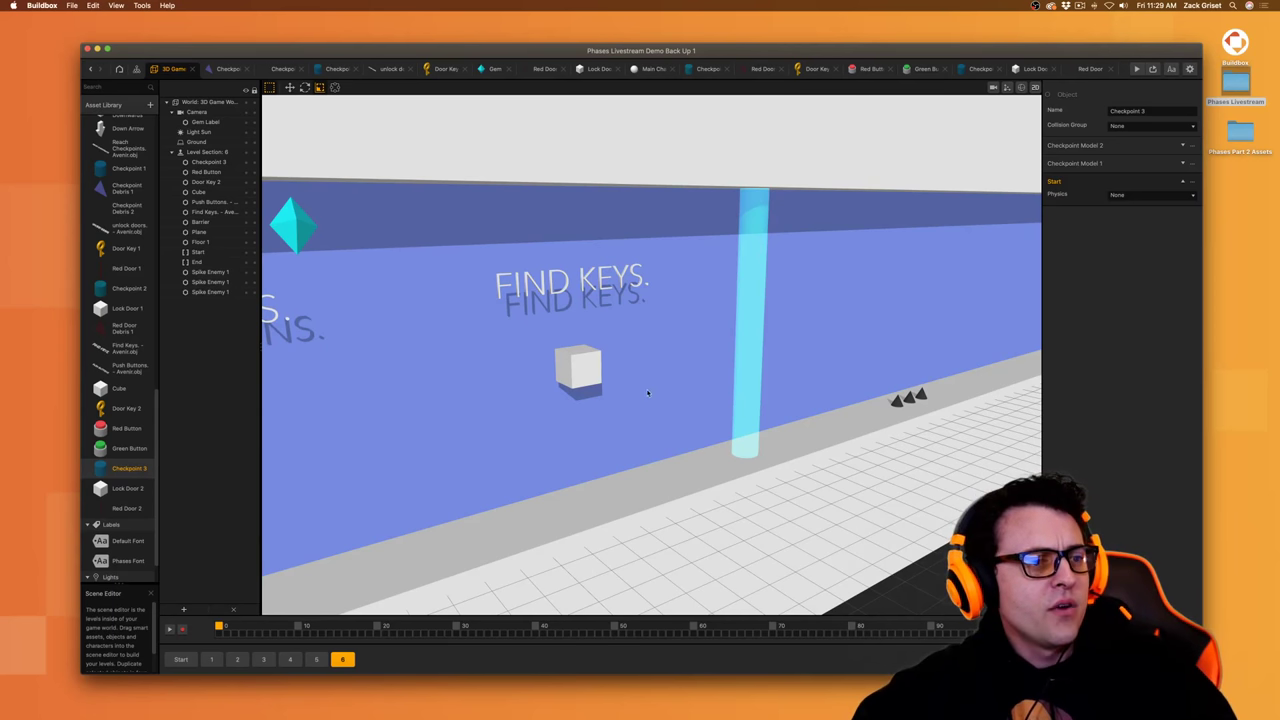
- Preview the game from scene 5 to test the red button and key drop, and close the preview
left_click(316, 659)
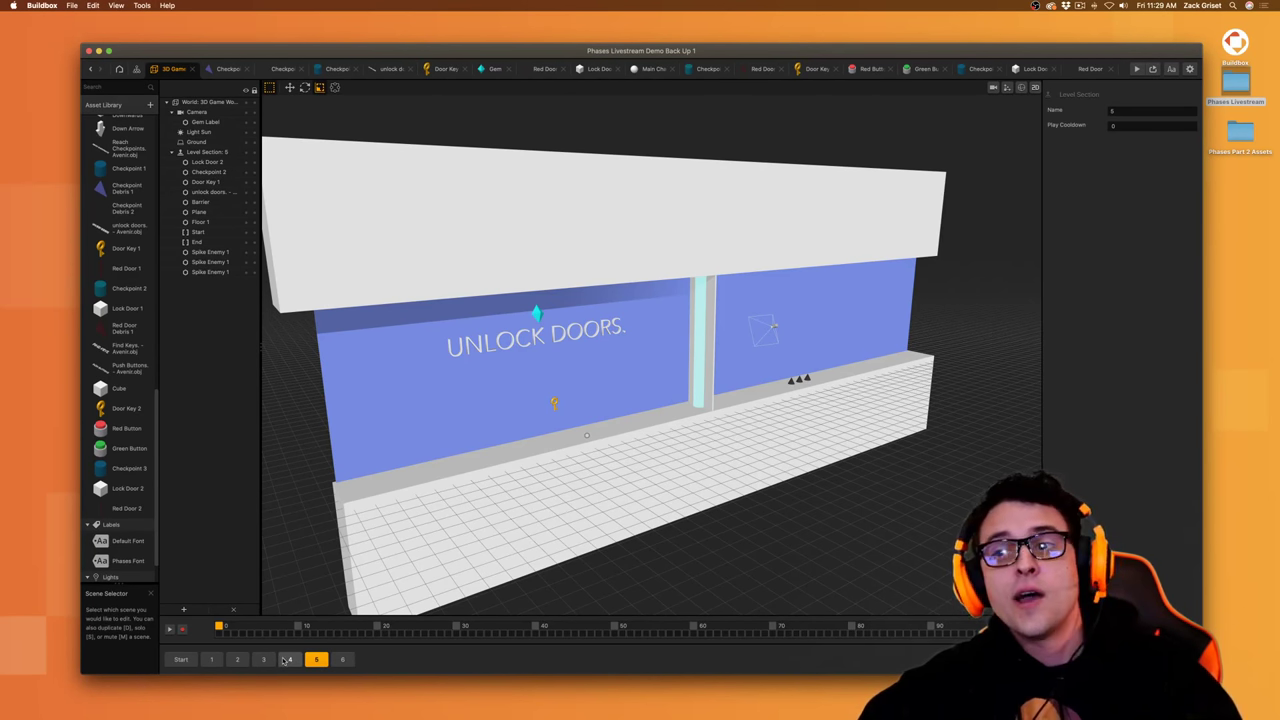
left_click(1153, 69)
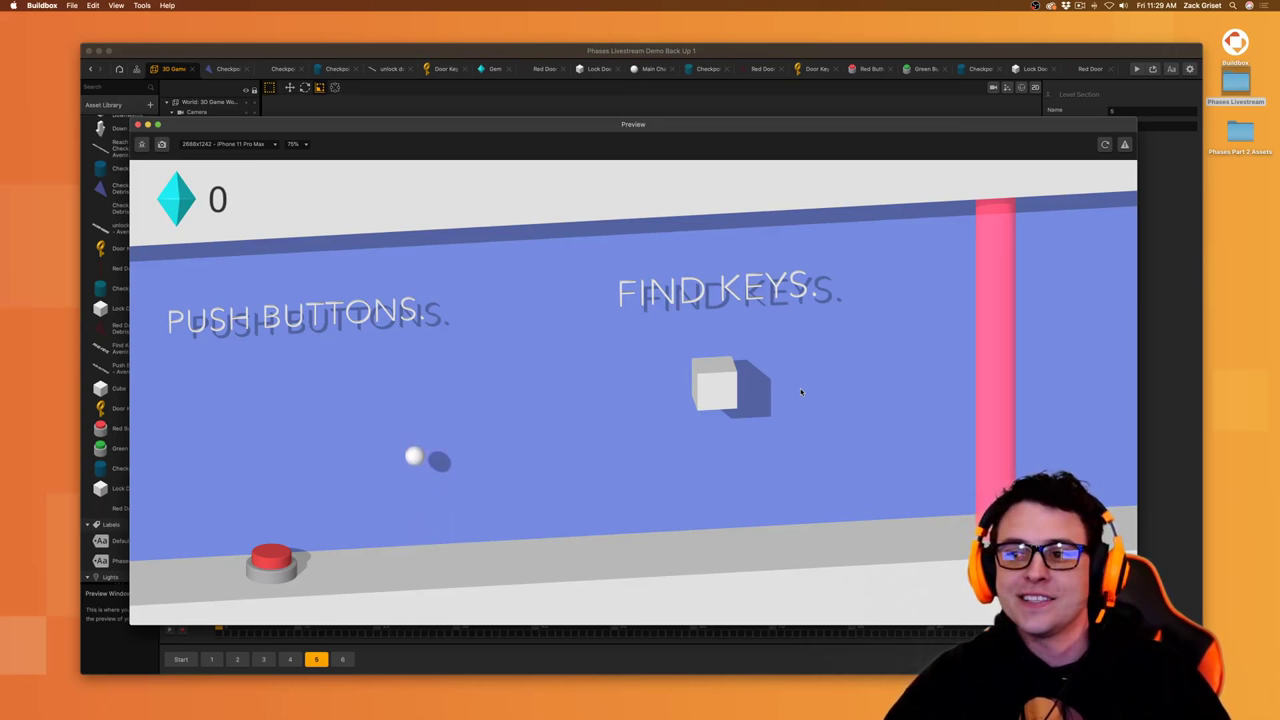
key("Left")
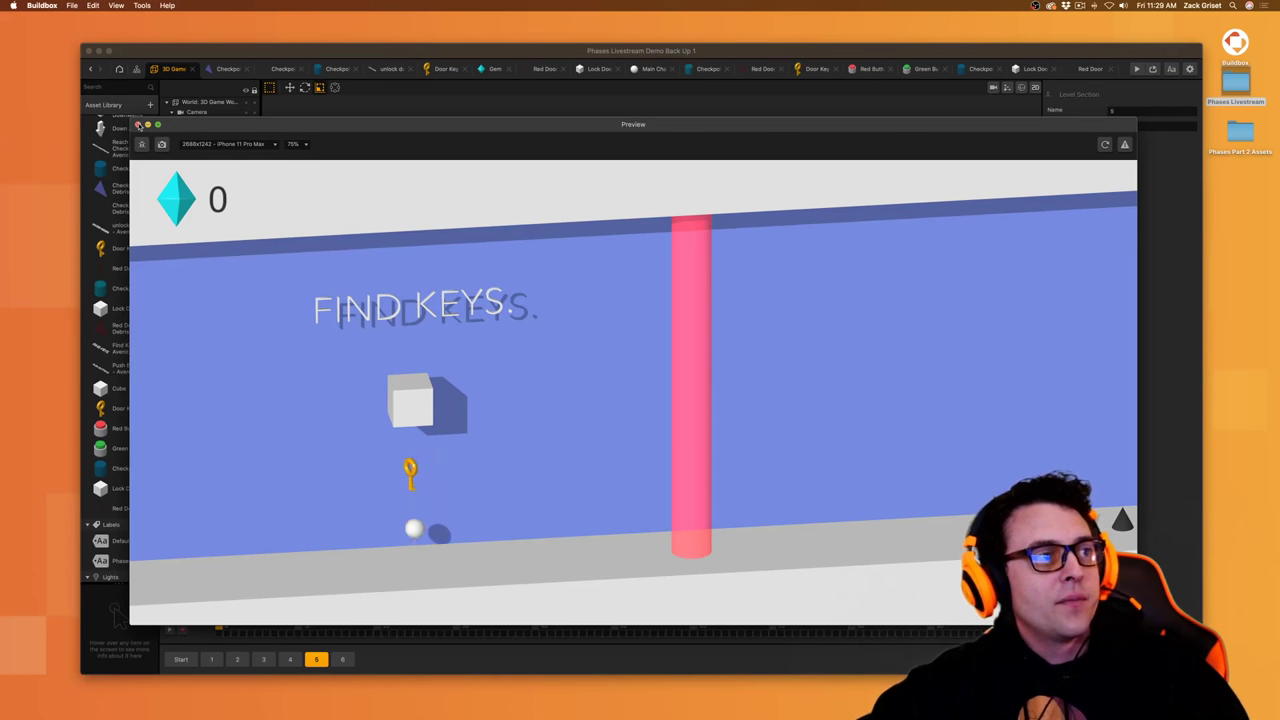
left_click(139, 125)
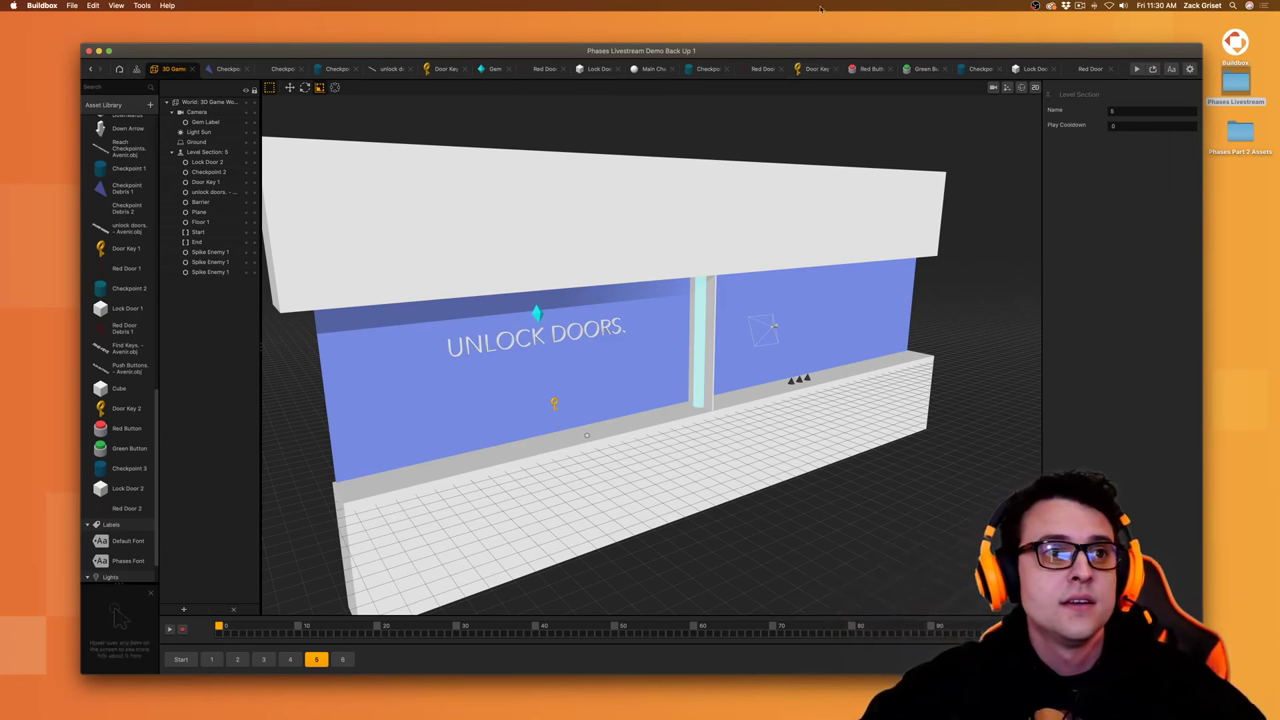
- In Door Key 2's node map, set the Position Animation node's model name to 3D Model
left_click(815, 68)
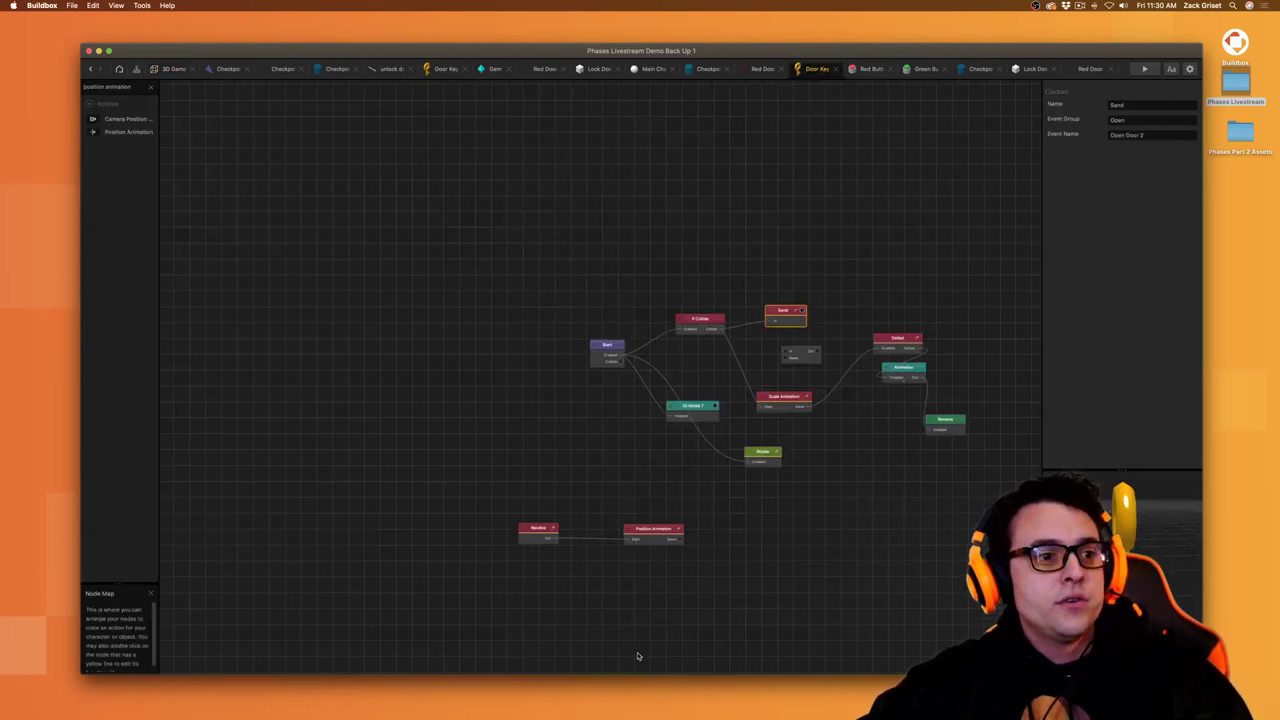
scroll(655, 598, "up", 5)
left_click(715, 452)
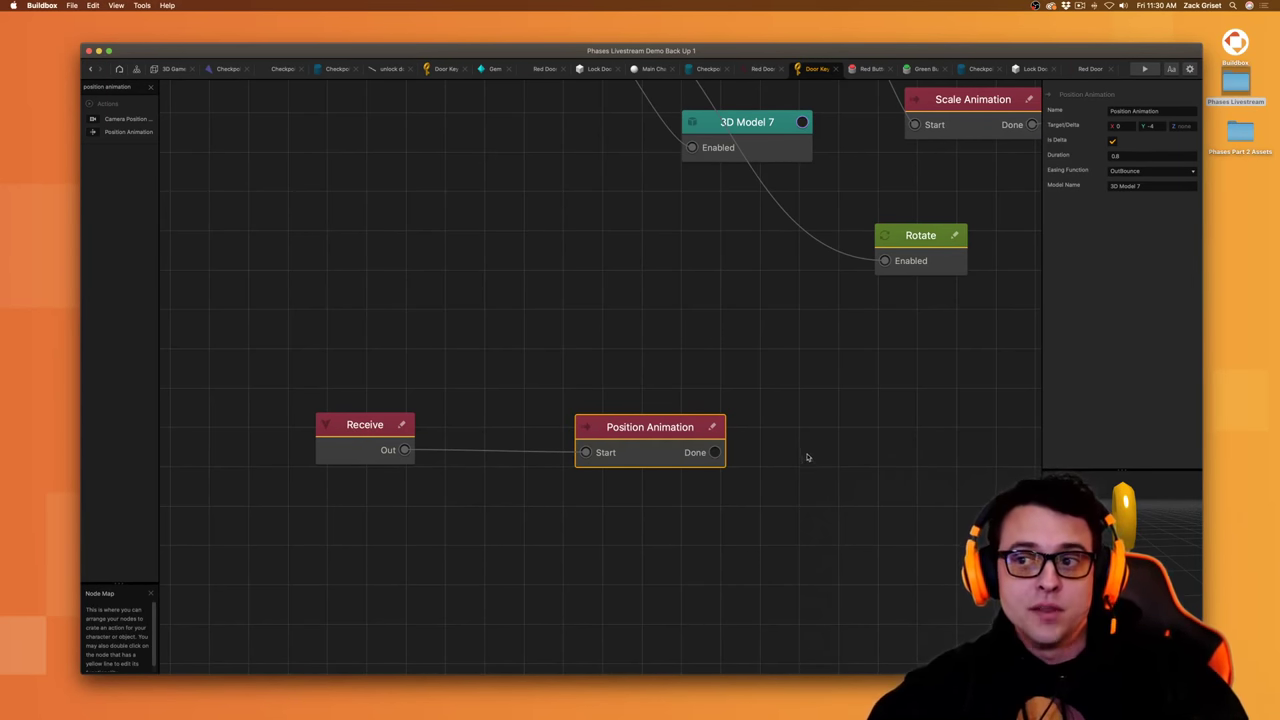
left_click(1190, 188)
left_click(1154, 287)
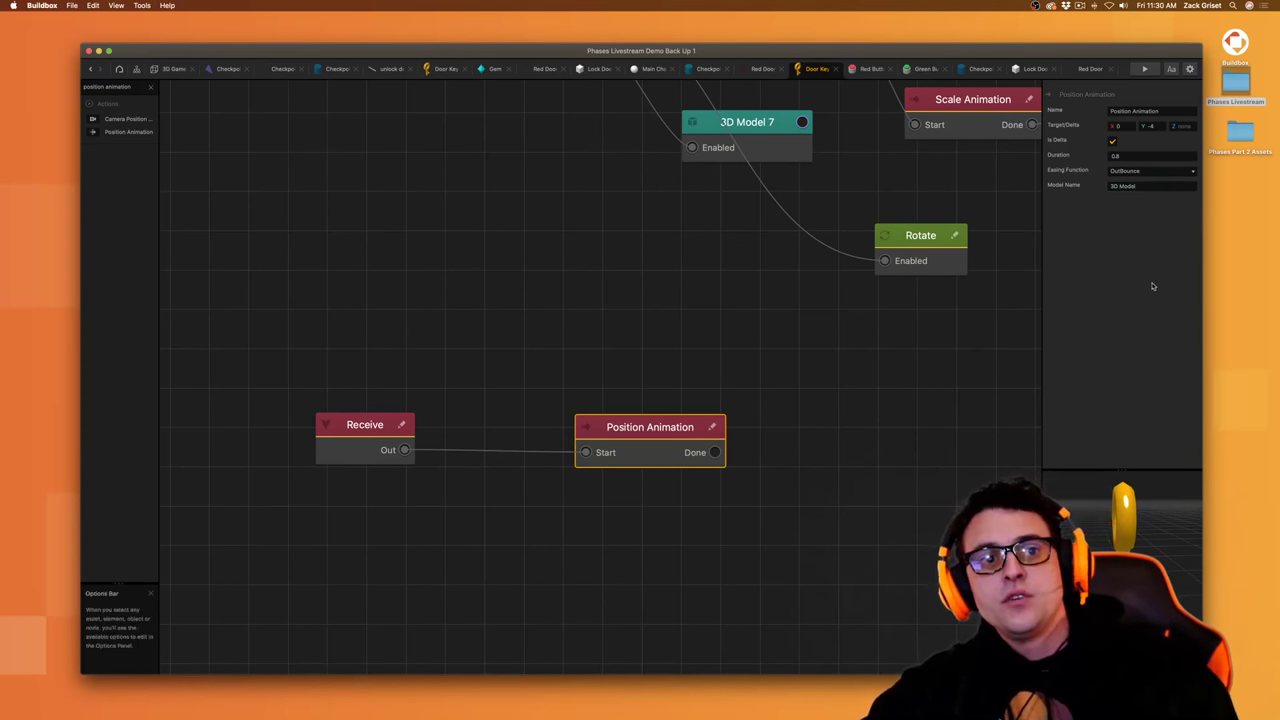